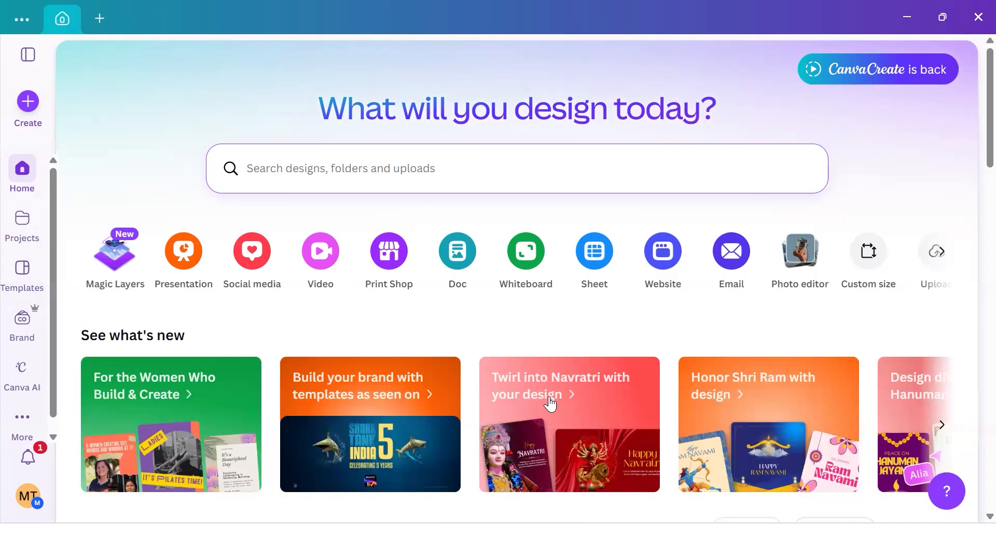
# - View the popular social media formats available for creating a new design, and close the overview
pyautogui.click(29, 102)
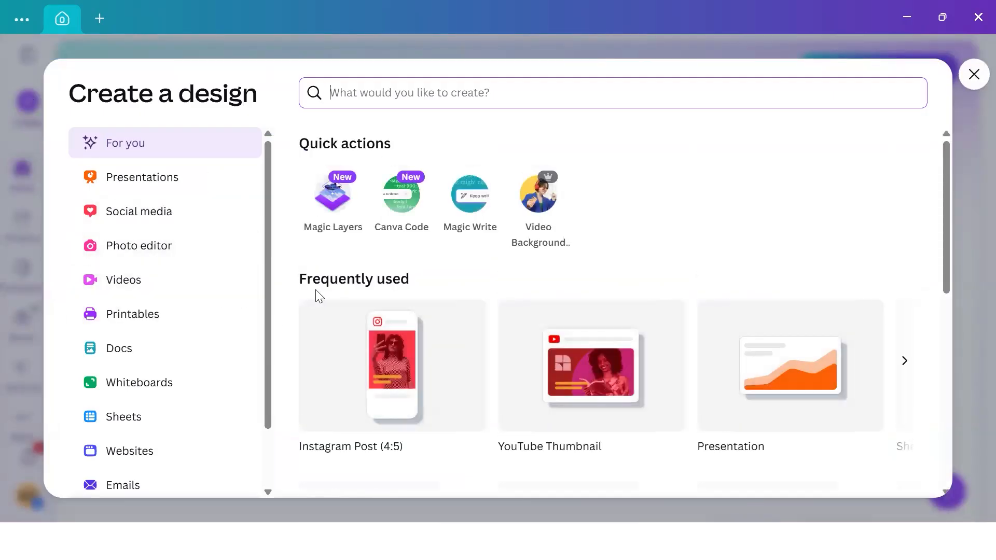
pyautogui.click(182, 219)
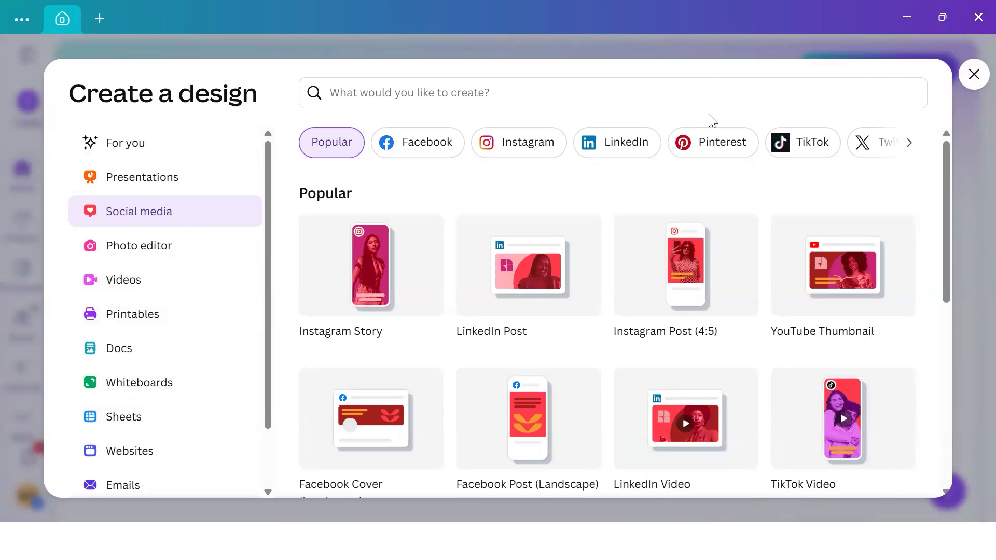
pyautogui.click(973, 76)
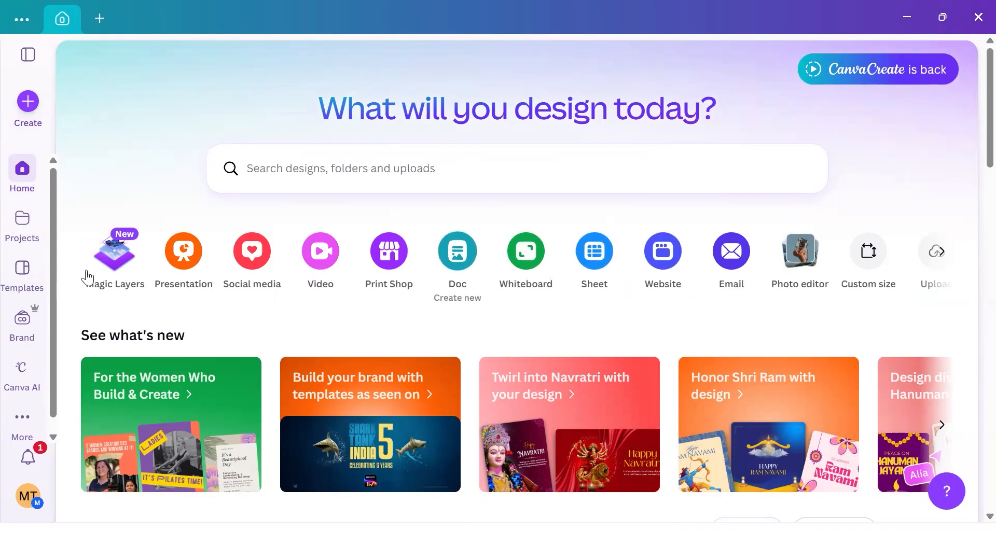
# - Examine the Brand Kit's asset categories, viewing its Colours, Fonts and Logos
pyautogui.click(23, 326)
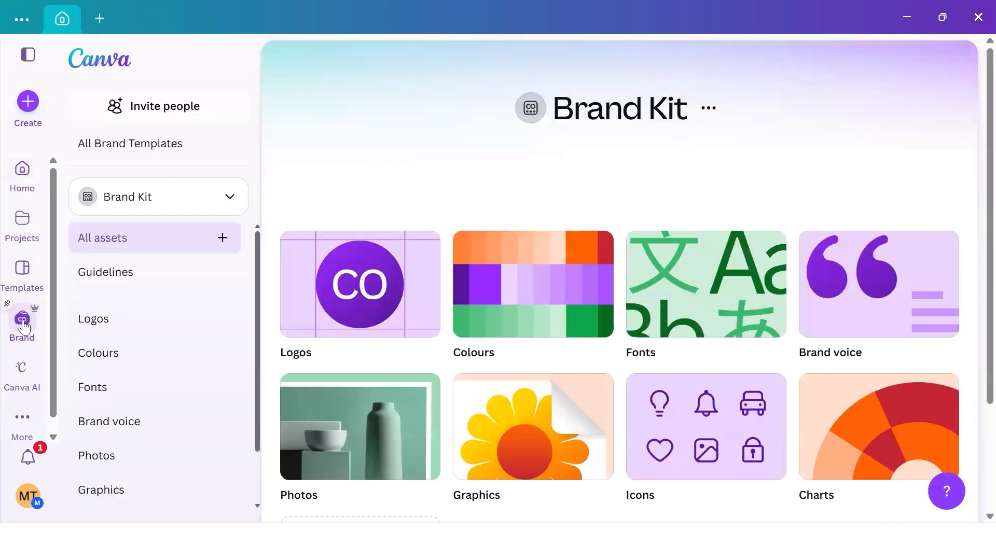
pyautogui.moveTo(201, 324)
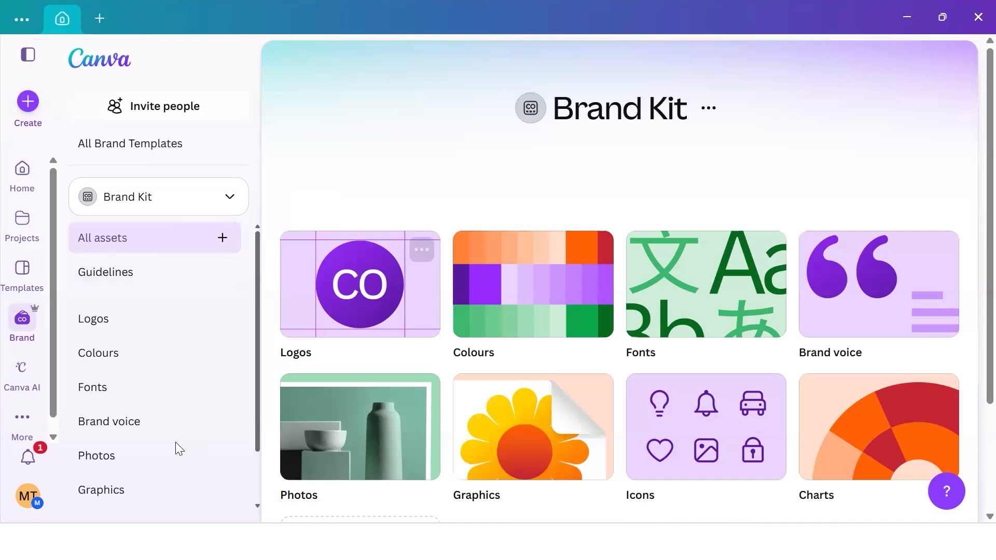
pyautogui.scroll(-2, 133, 473)
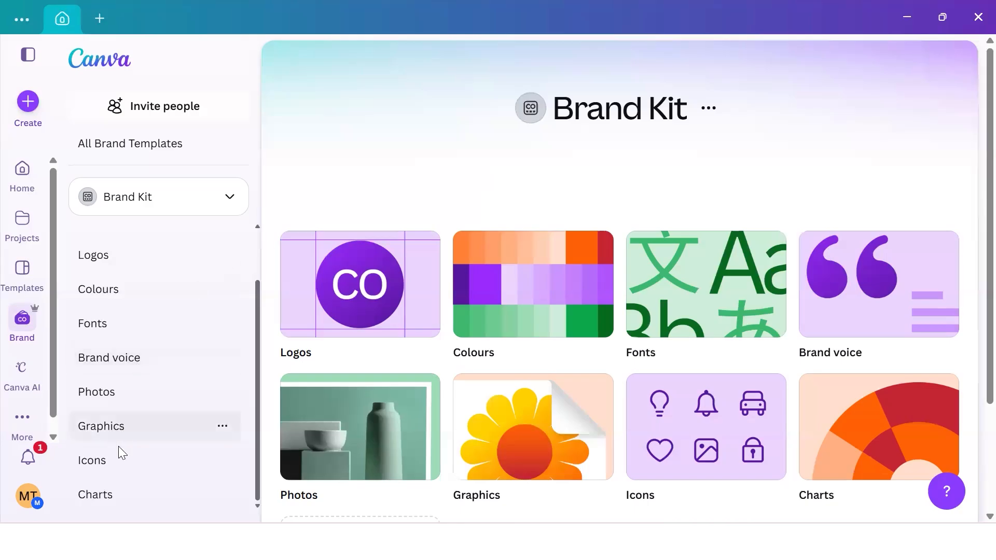
pyautogui.click(128, 298)
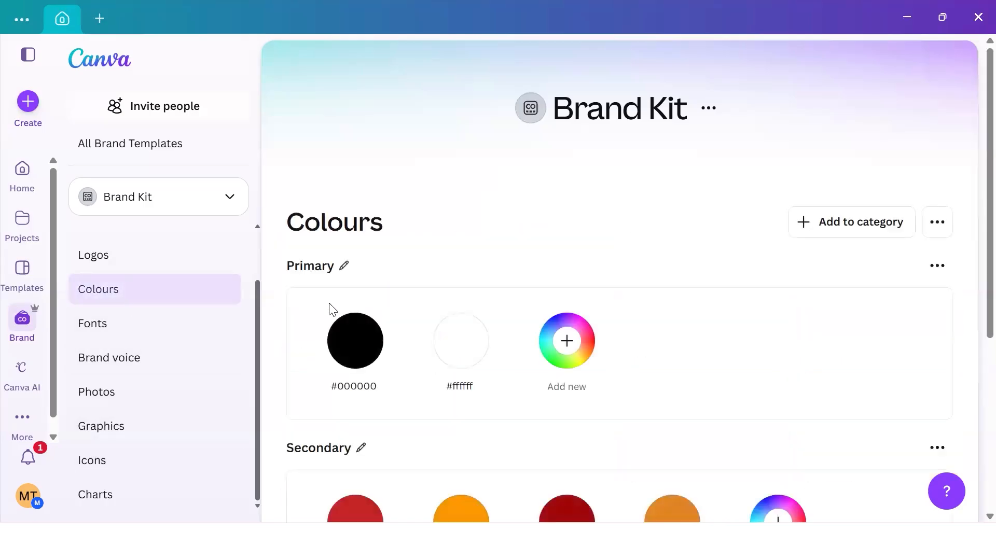
pyautogui.scroll(-1, 460, 292)
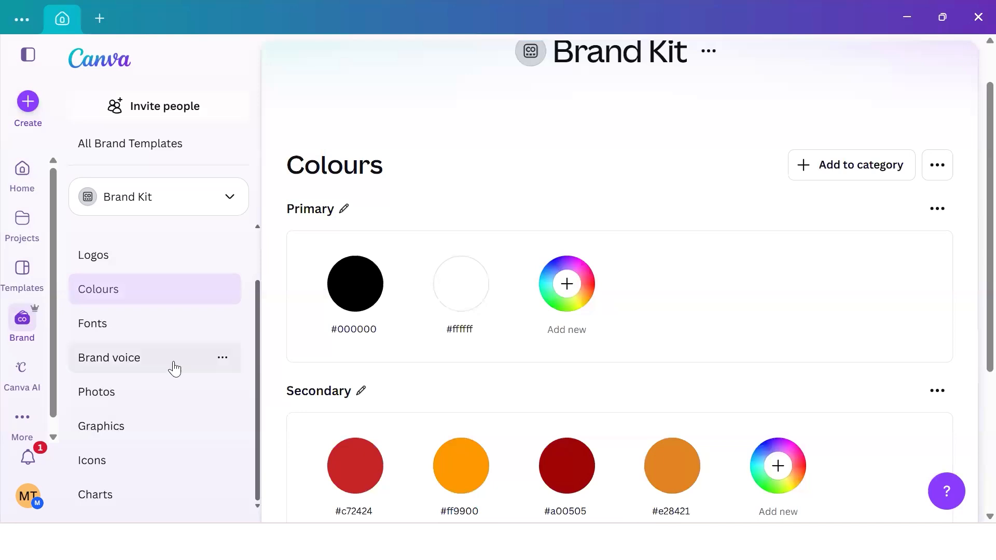
pyautogui.click(98, 327)
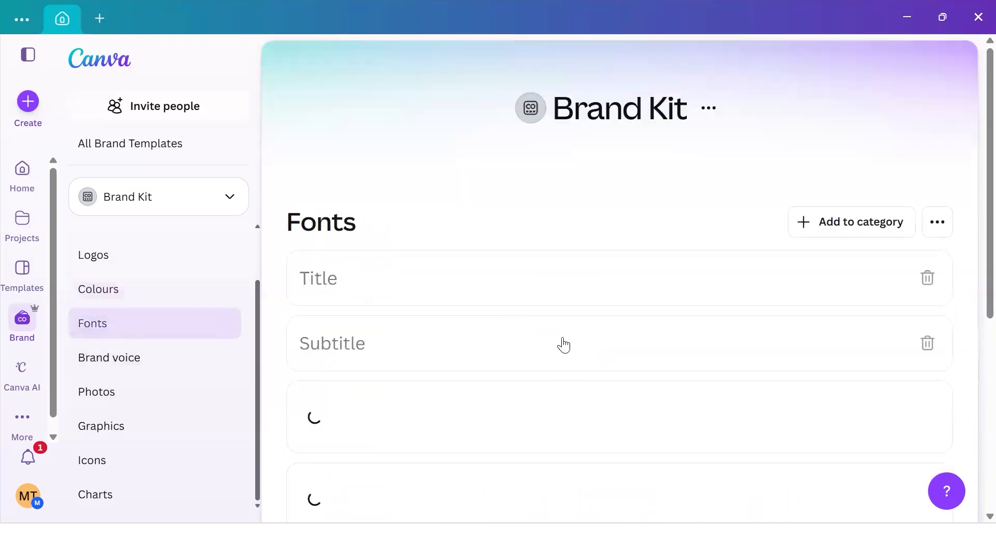
pyautogui.scroll(-1, 564, 345)
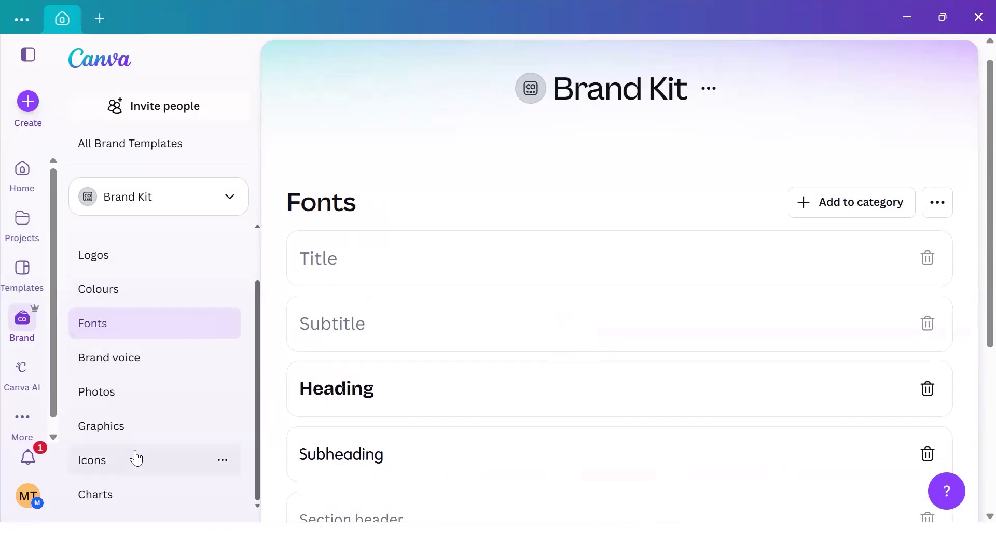
pyautogui.click(143, 263)
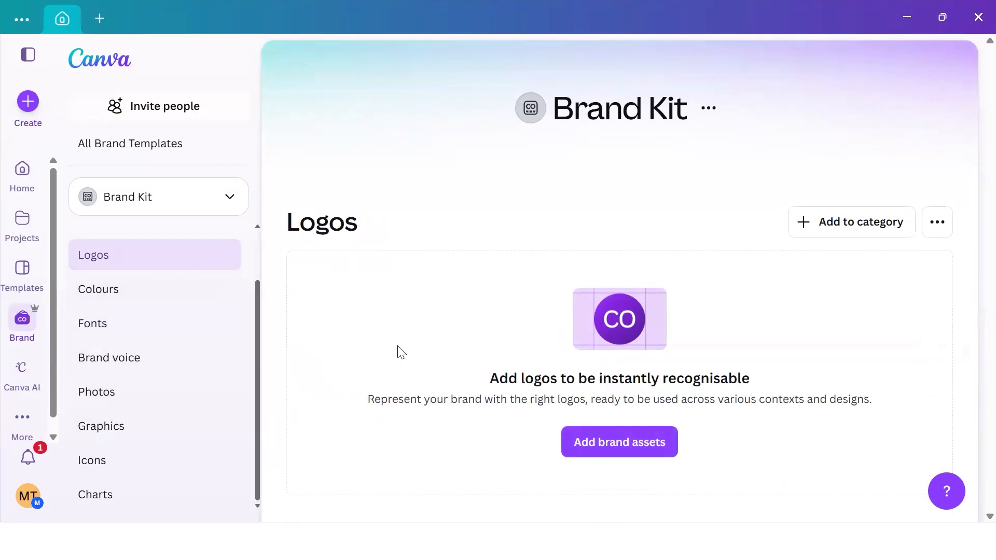
# - Review the LinkedIn formats under social media and the video formats offered for a new design, and close the overview
pyautogui.click(30, 115)
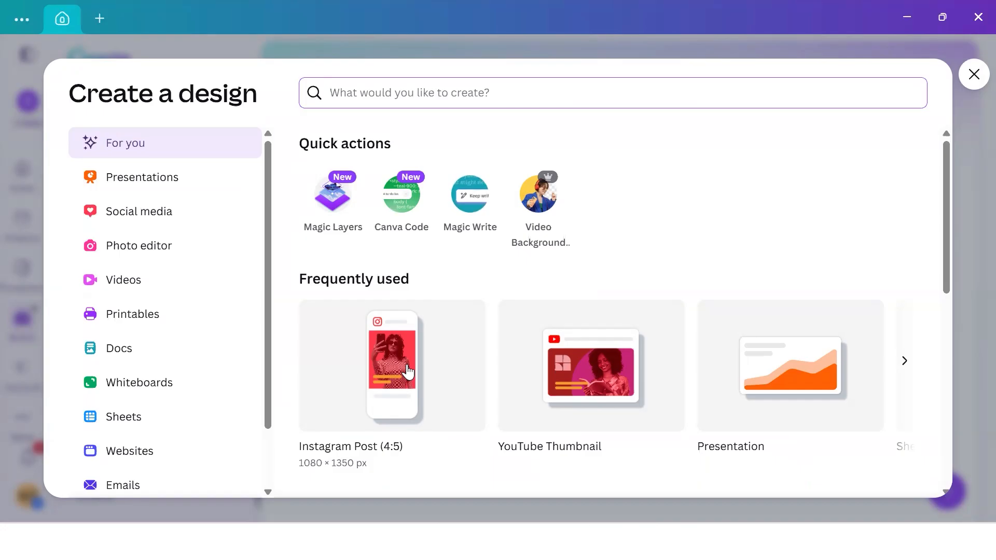
pyautogui.click(144, 222)
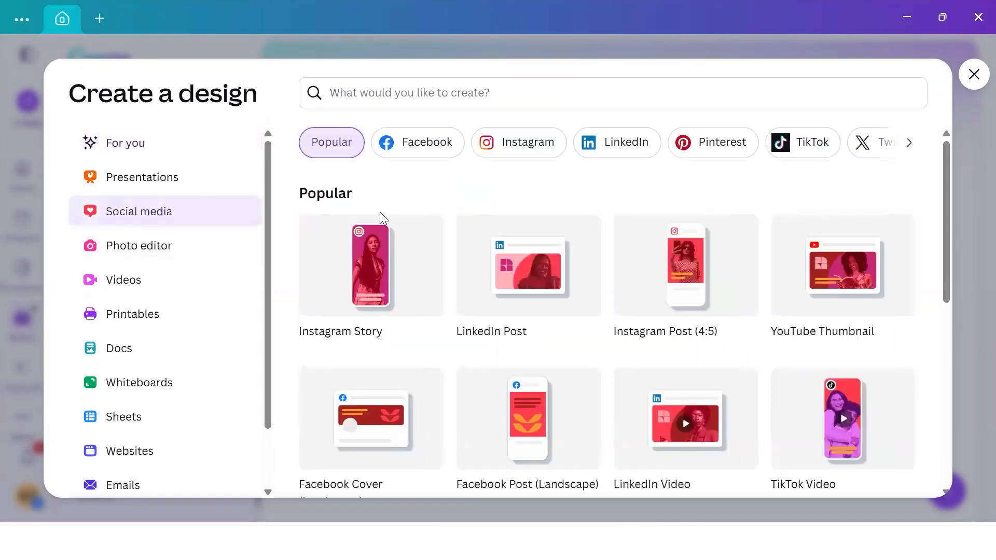
pyautogui.click(601, 153)
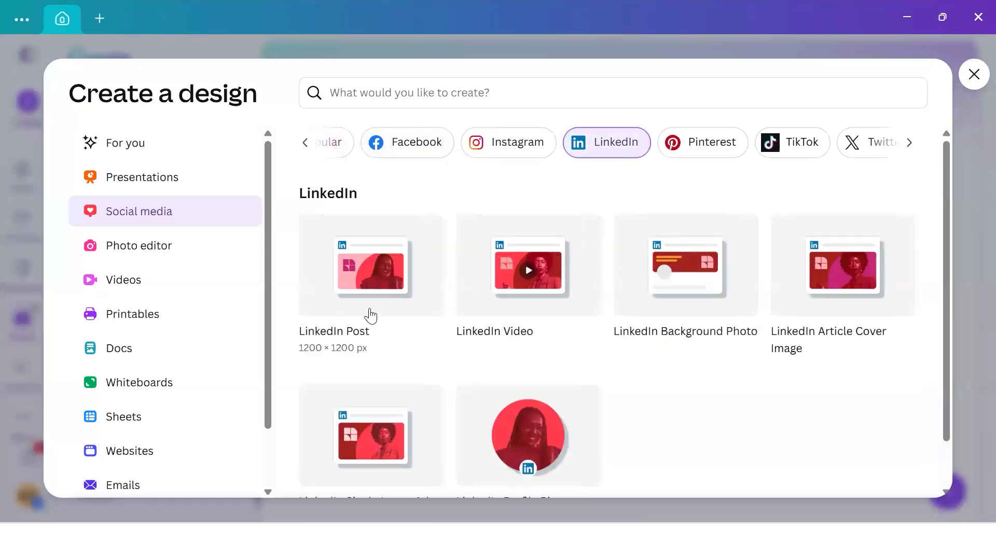
pyautogui.scroll(-1, 589, 451)
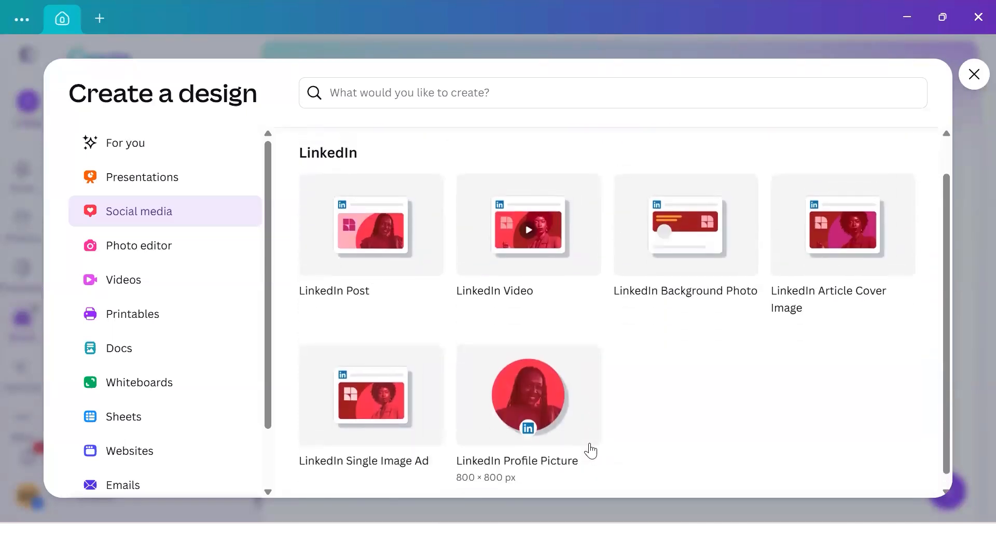
pyautogui.scroll(1, 590, 450)
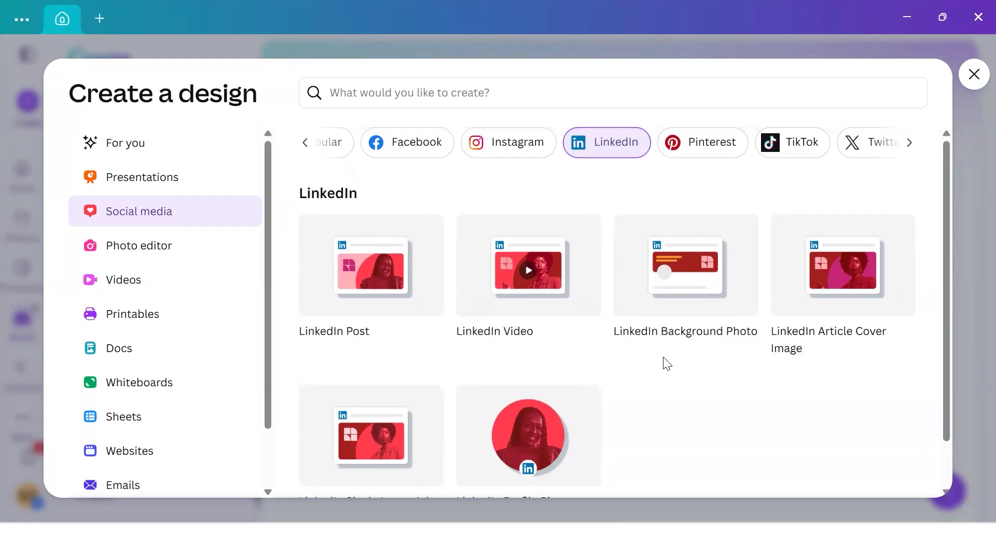
pyautogui.click(122, 283)
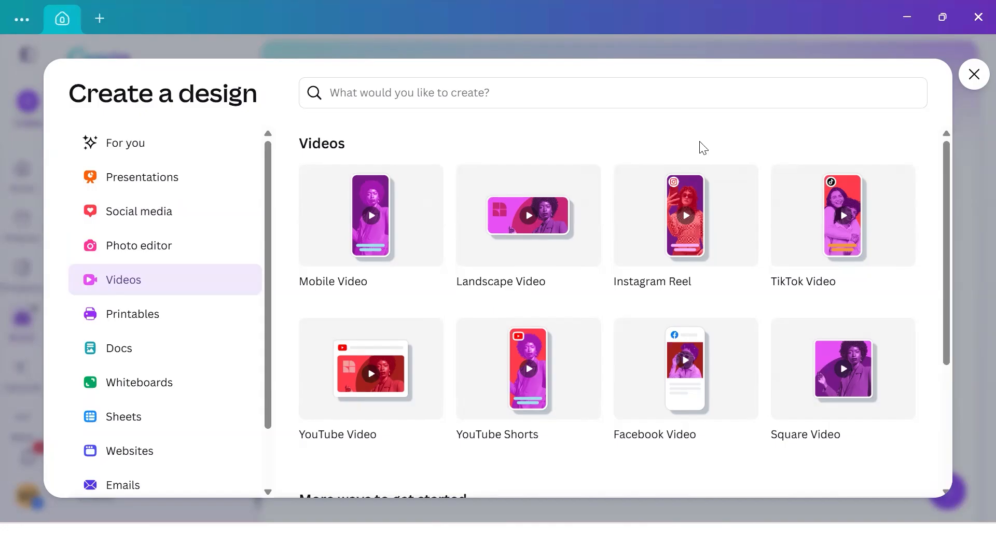
pyautogui.click(972, 89)
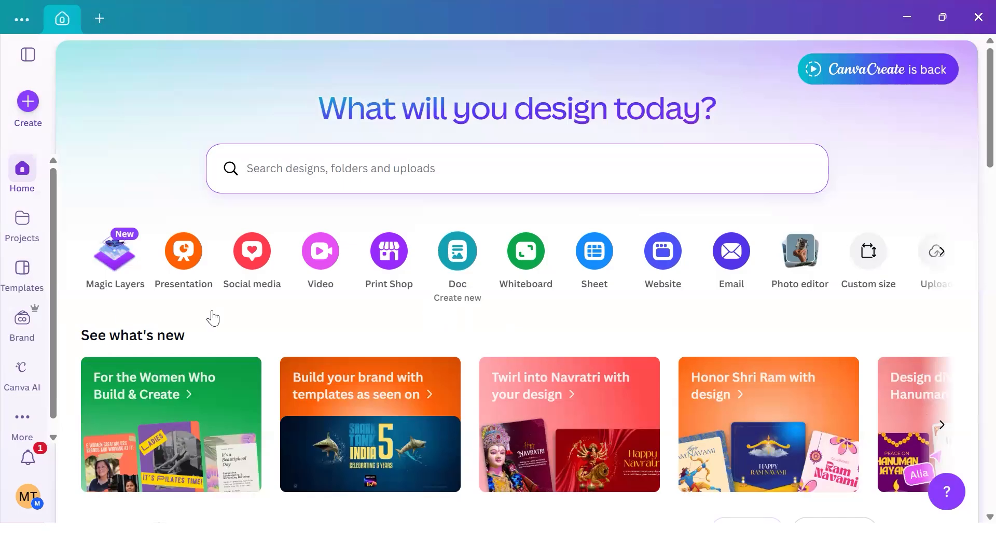
# - Open the Brand Kit's Brand voice category and bring up the field for writing brand voice guidelines
pyautogui.scroll(-1, 30, 352)
pyautogui.click(23, 312)
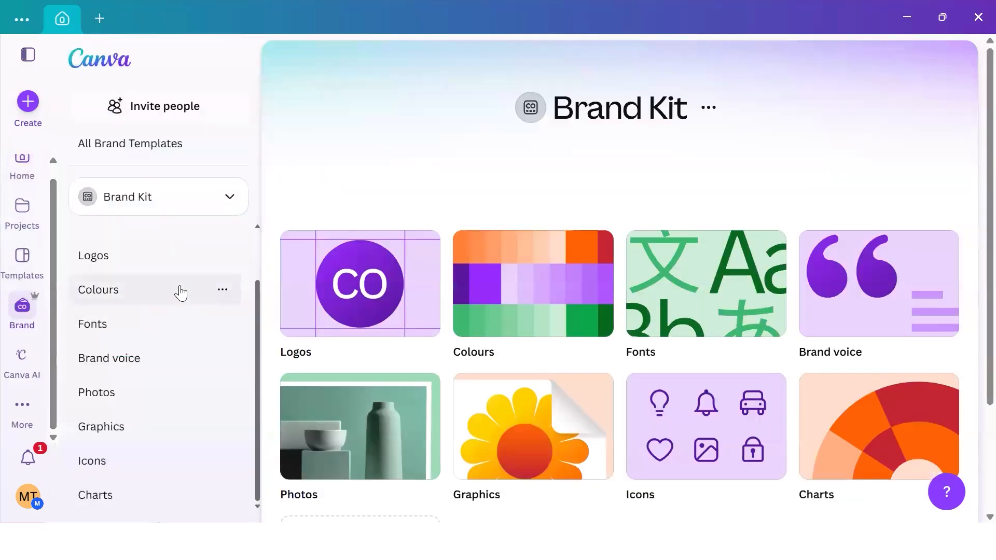
pyautogui.scroll(-1, 182, 291)
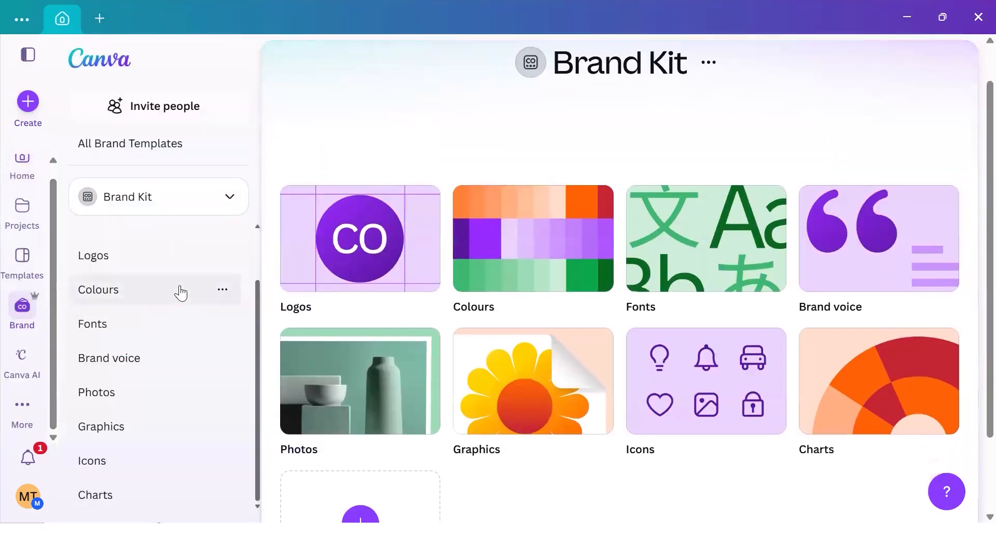
pyautogui.click(156, 365)
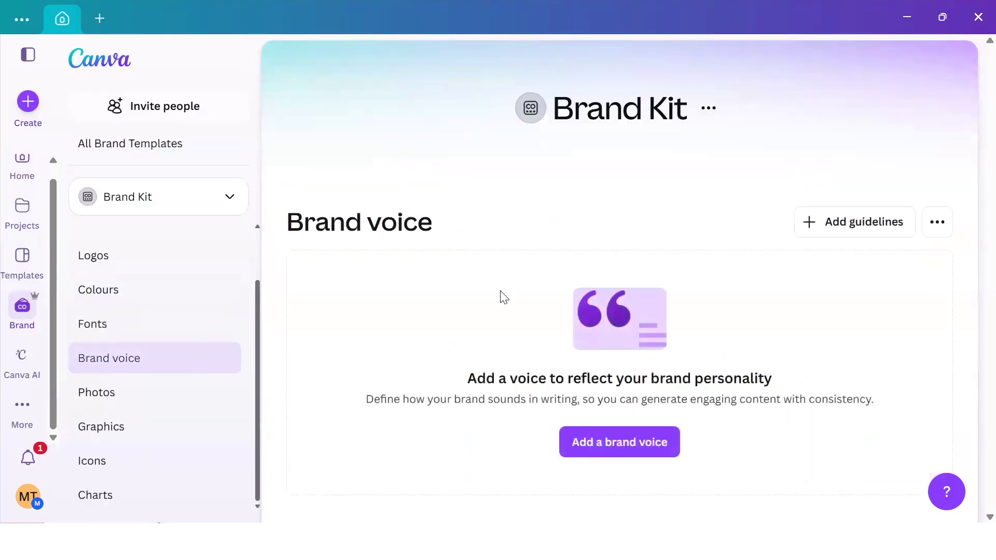
pyautogui.click(604, 443)
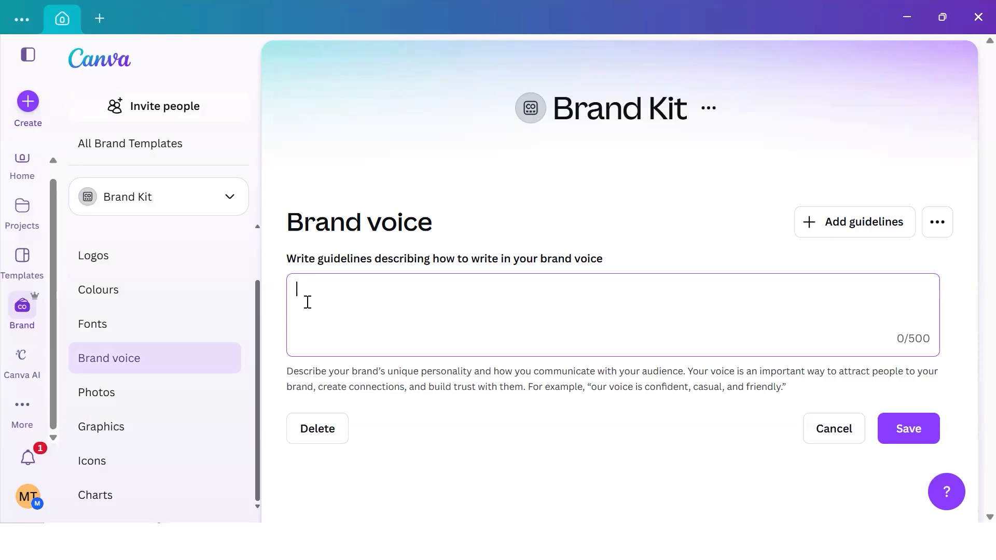
pyautogui.scroll(2, 183, 408)
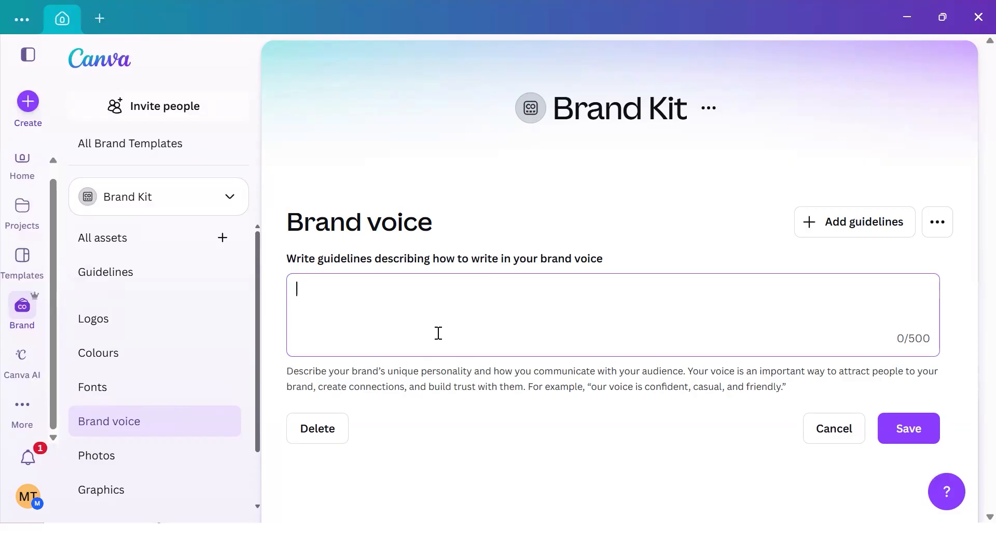
pyautogui.scroll(-2, 126, 379)
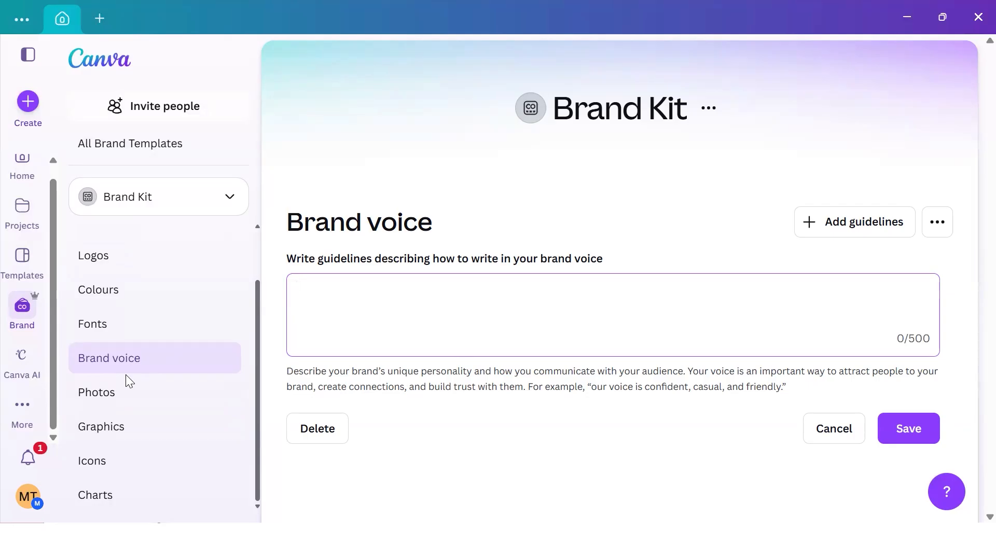
pyautogui.moveTo(220, 372)
# - Return to the home page and create a blank Instagram Post (4:5) design
pyautogui.click(30, 172)
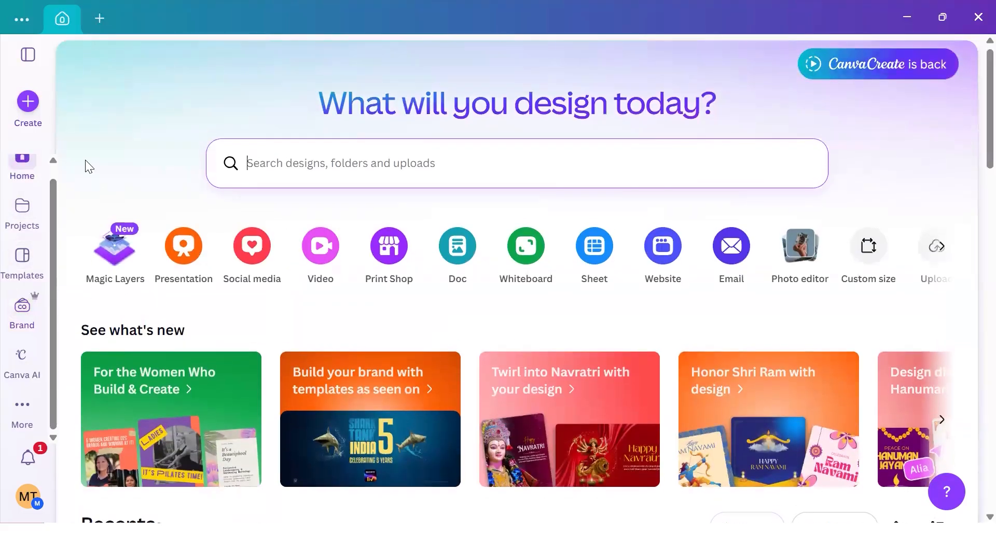
pyautogui.click(23, 102)
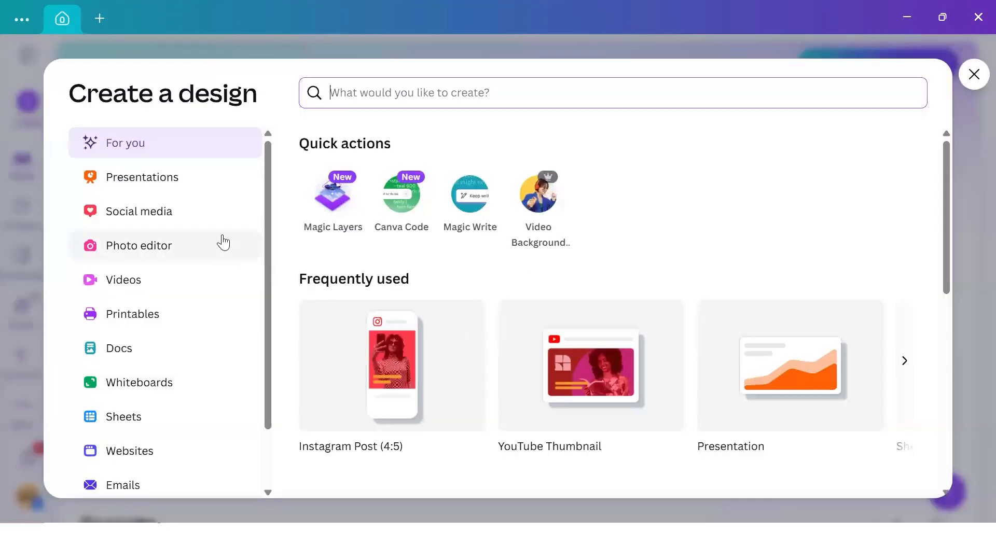
pyautogui.click(404, 397)
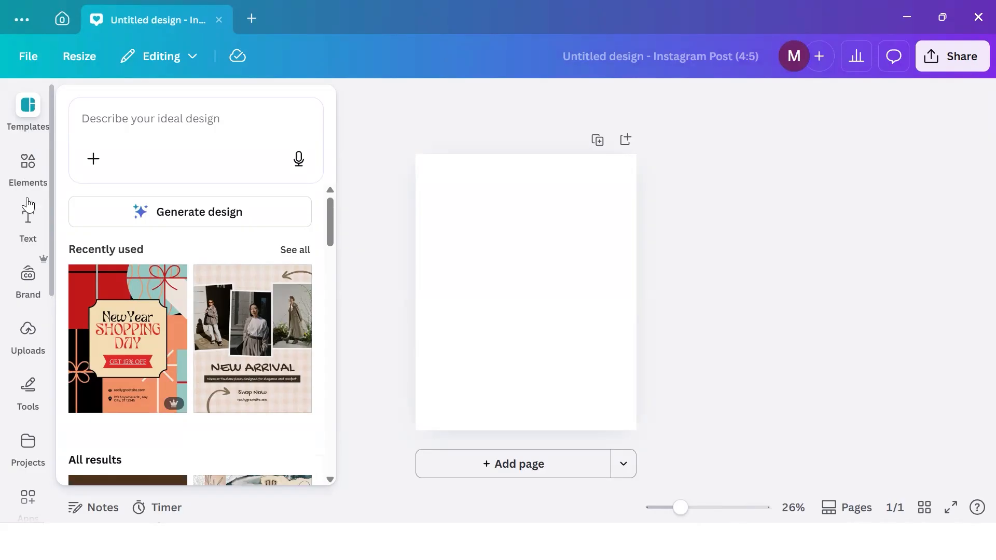
# - Browse the element categories and search the Photos category for "gaming"
pyautogui.click(31, 168)
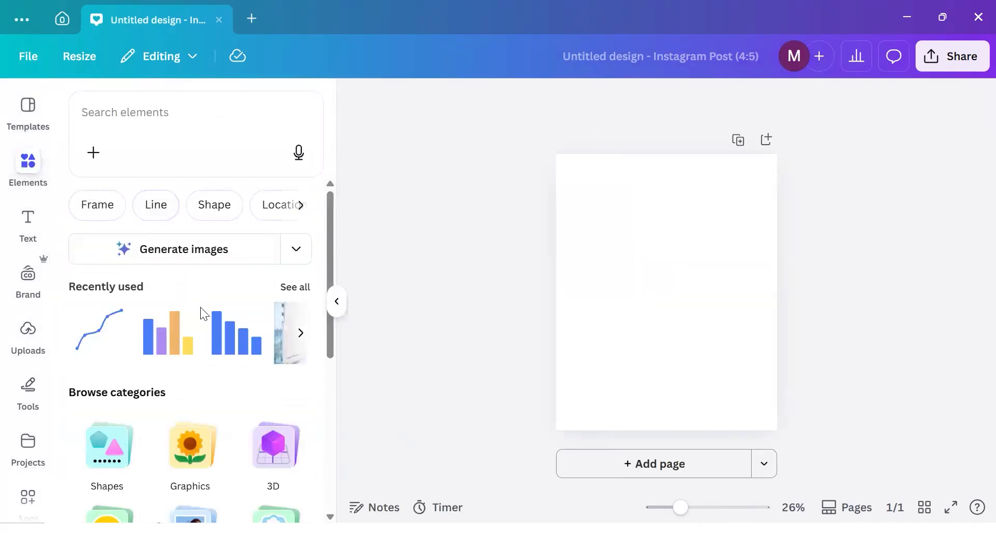
pyautogui.scroll(-3, 202, 313)
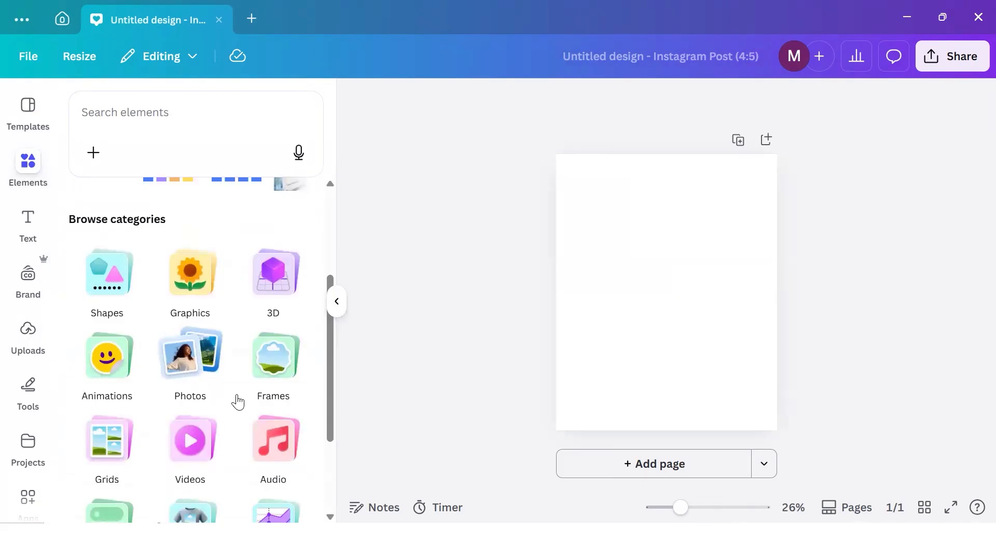
pyautogui.scroll(-2, 244, 415)
pyautogui.scroll(3, 244, 415)
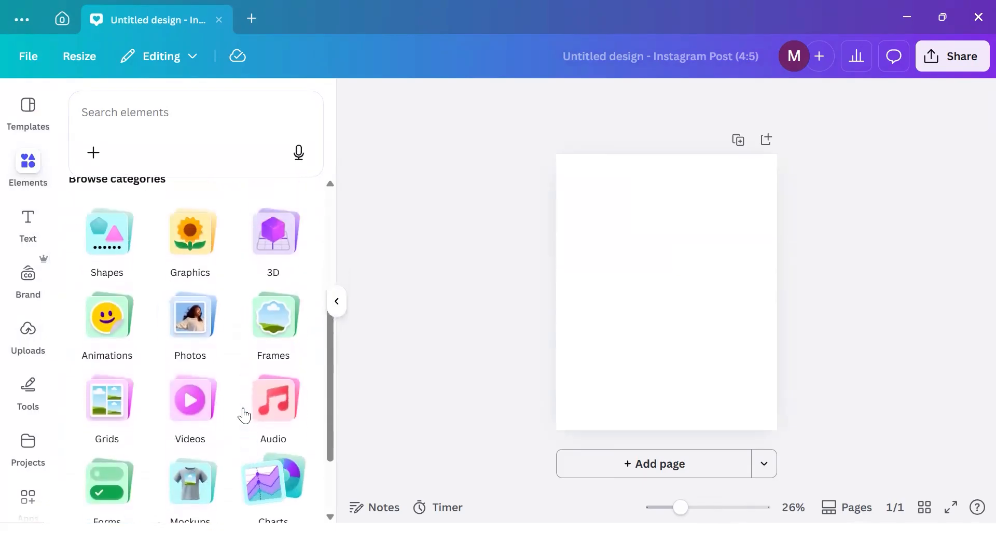
pyautogui.scroll(3, 243, 415)
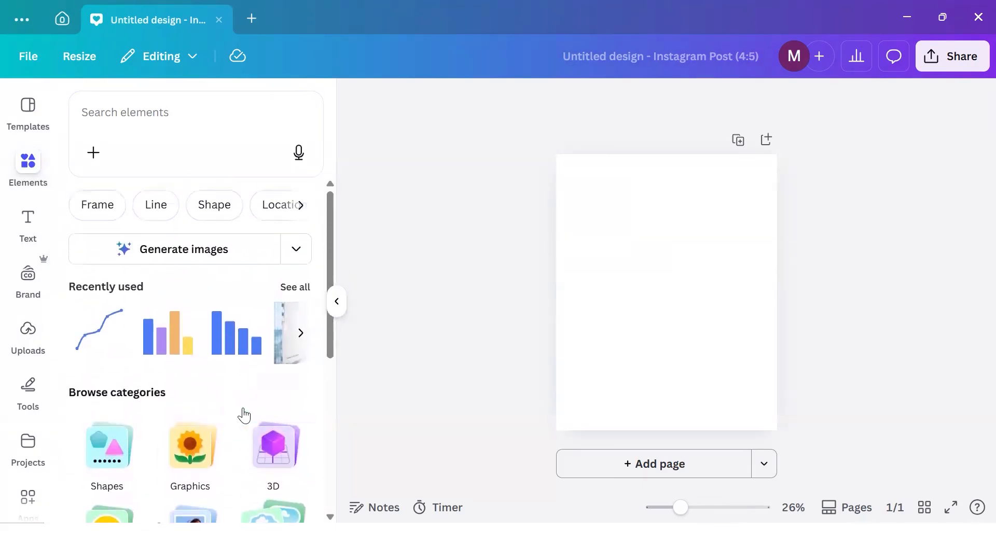
pyautogui.scroll(-3, 244, 415)
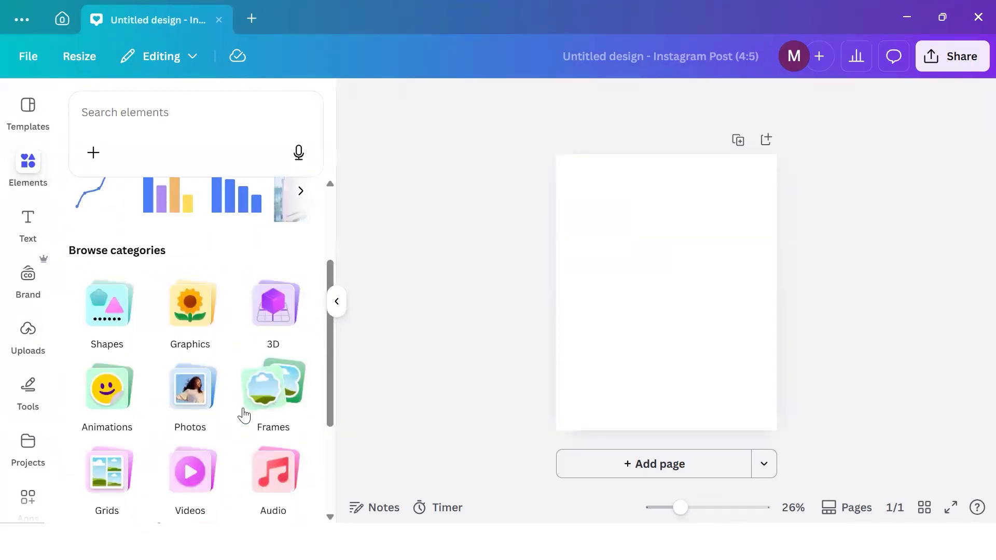
pyautogui.click(211, 394)
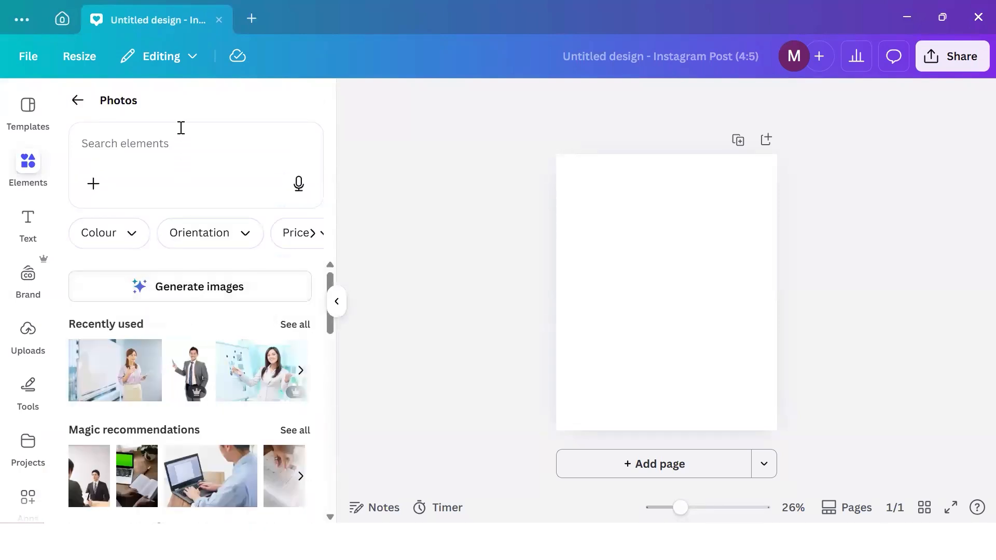
pyautogui.click(172, 150)
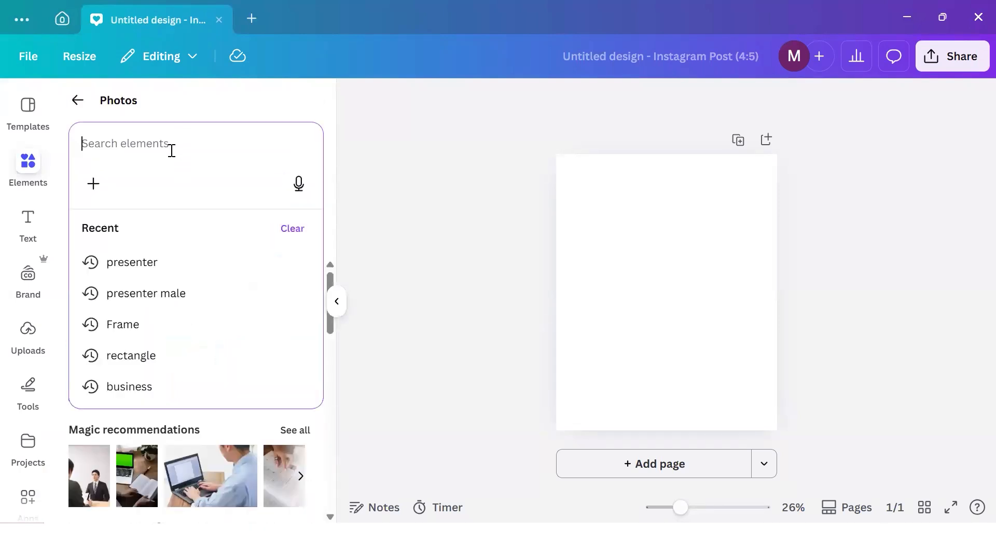
pyautogui.write('gaming')
pyautogui.press('Return')
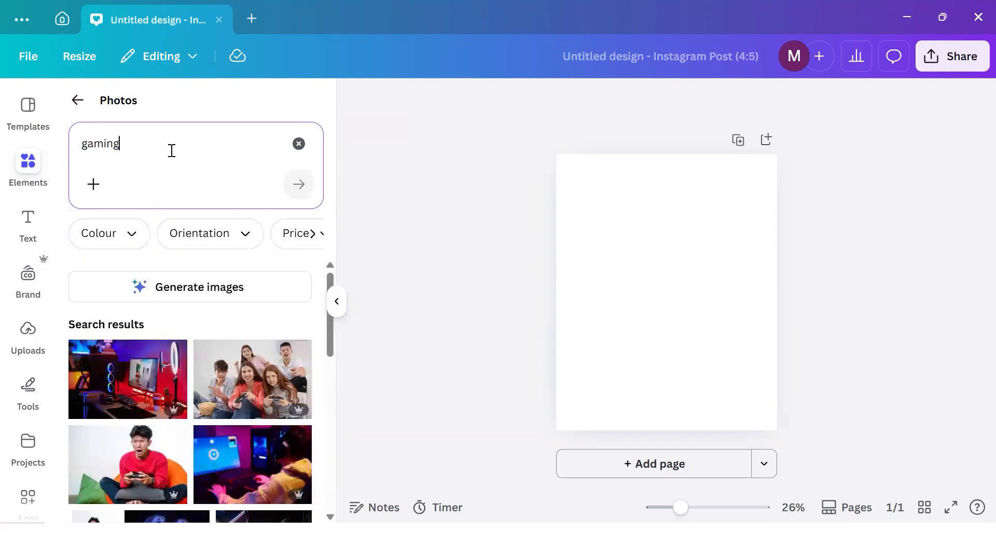
# - Browse the gaming photos and add the green-lit gaming PC with purple controller photo to the page
pyautogui.scroll(-4, 213, 399)
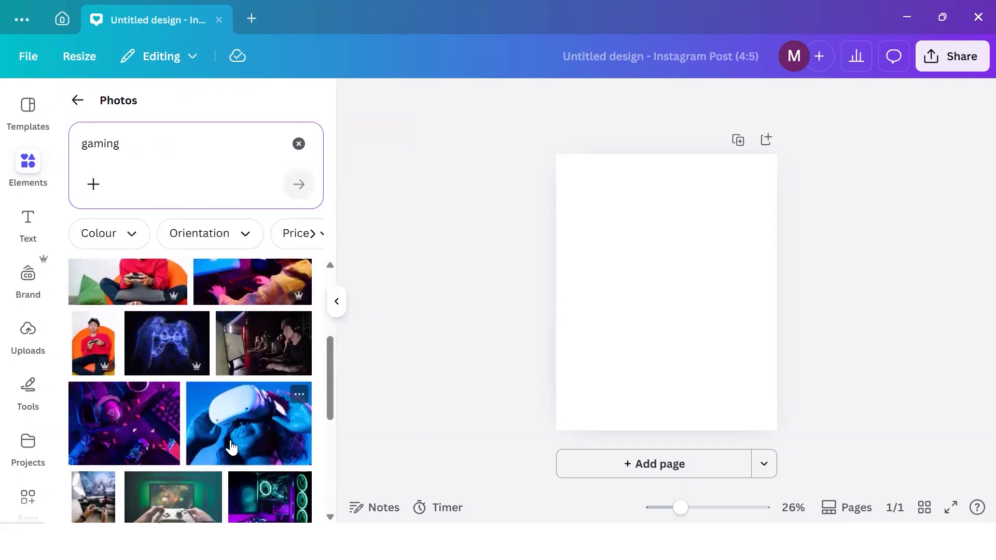
pyautogui.scroll(-3, 213, 383)
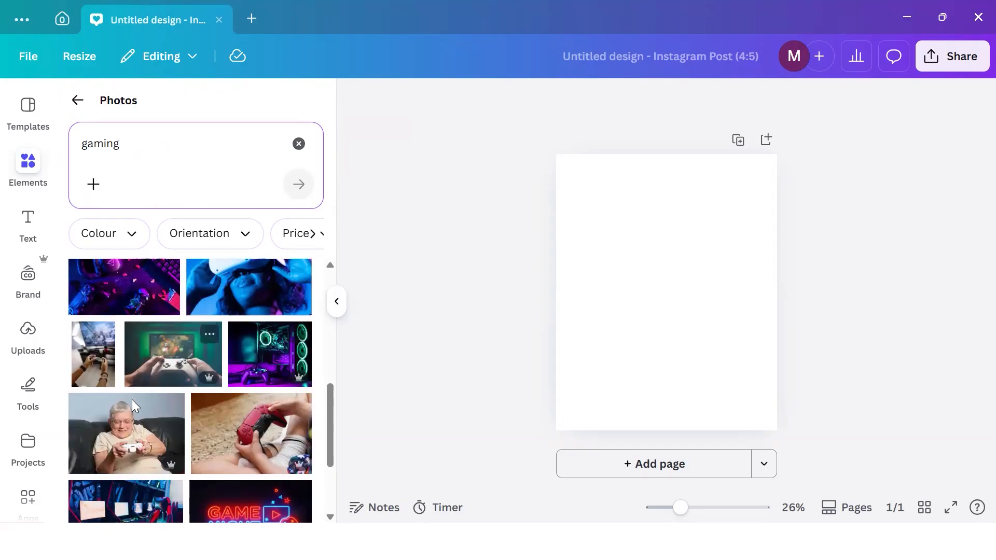
pyautogui.scroll(1, 205, 357)
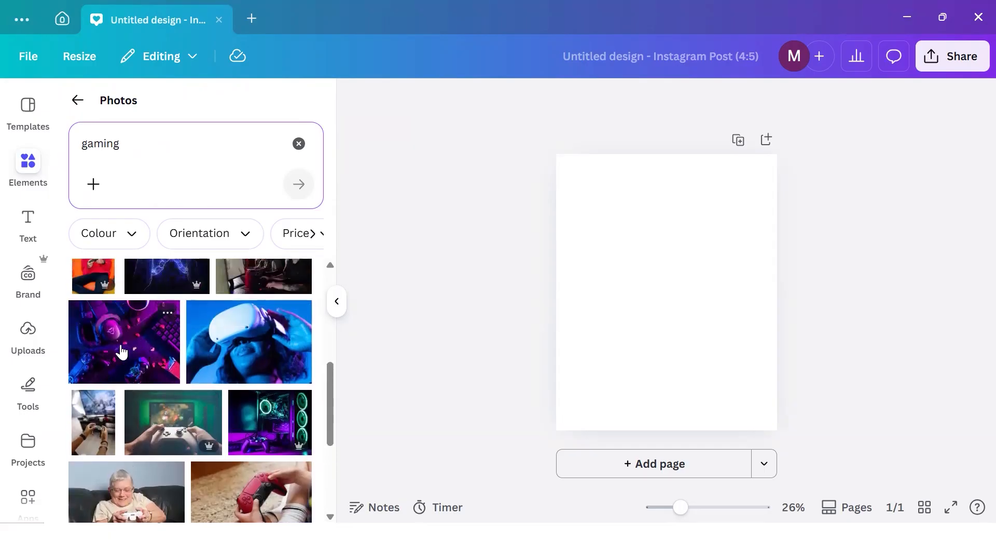
pyautogui.scroll(1, 131, 348)
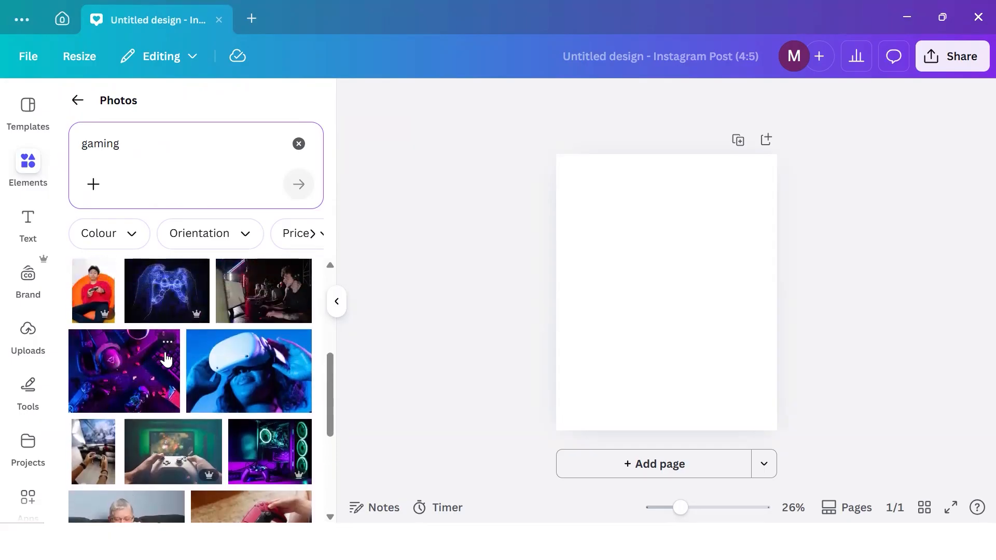
pyautogui.scroll(1, 138, 397)
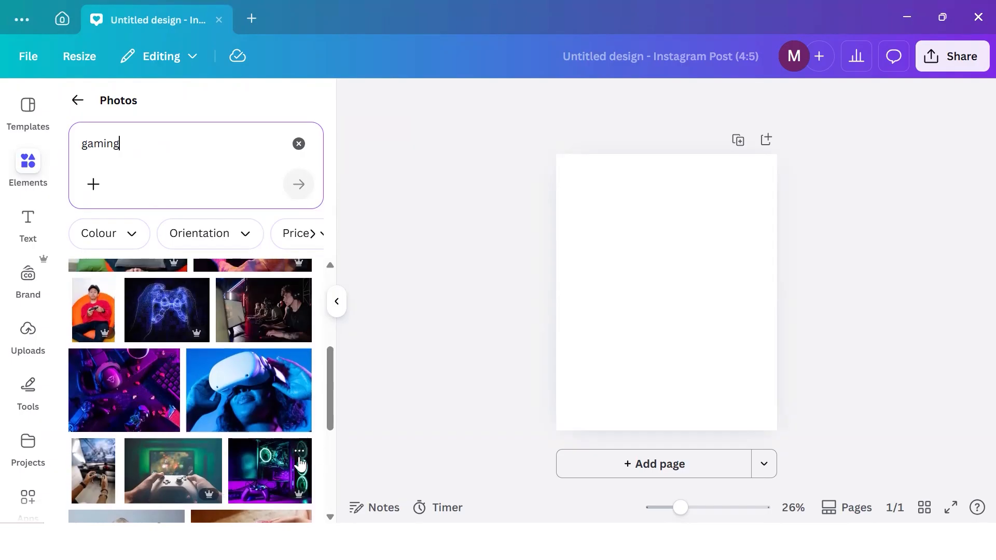
pyautogui.moveTo(150, 386); pyautogui.dragTo(172, 514)
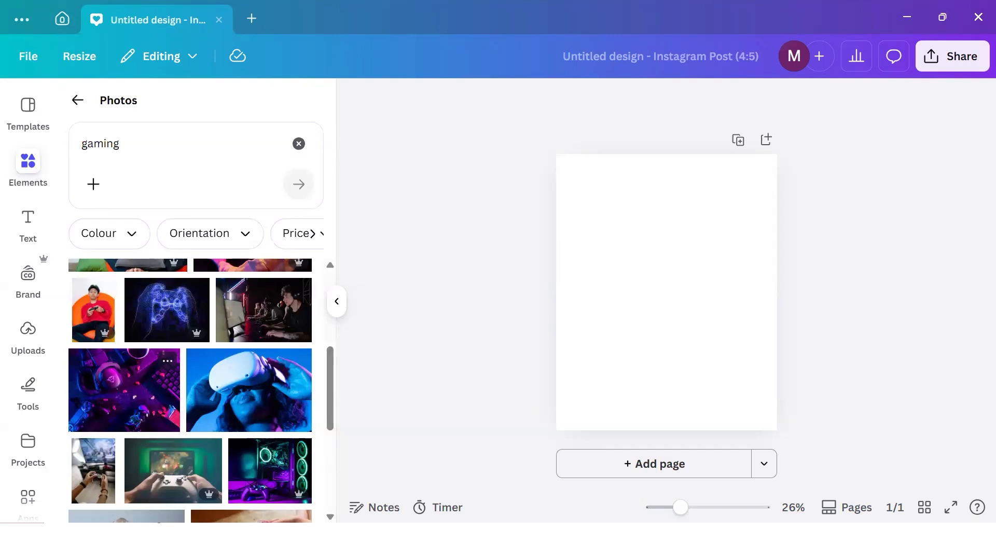
pyautogui.scroll(5, 291, 394)
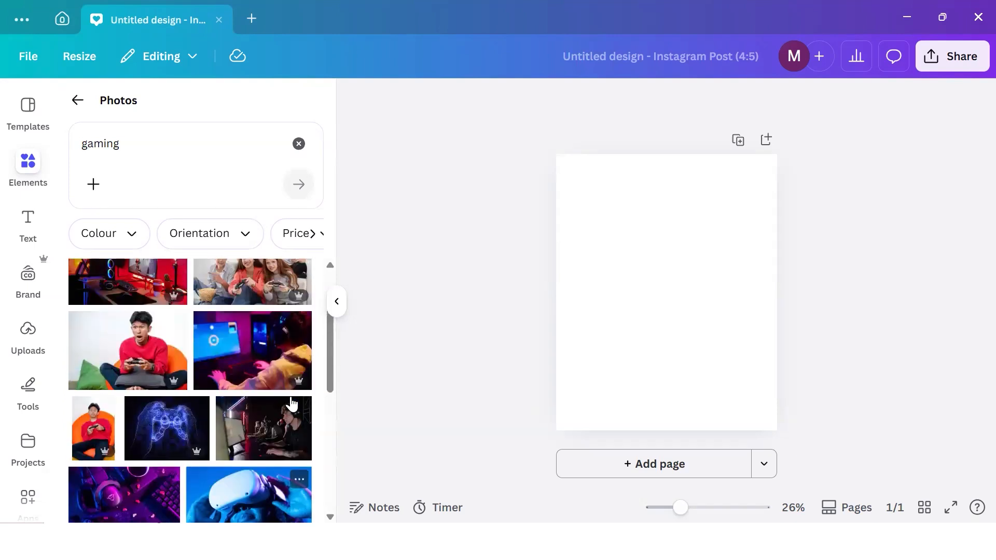
pyautogui.scroll(-5, 292, 403)
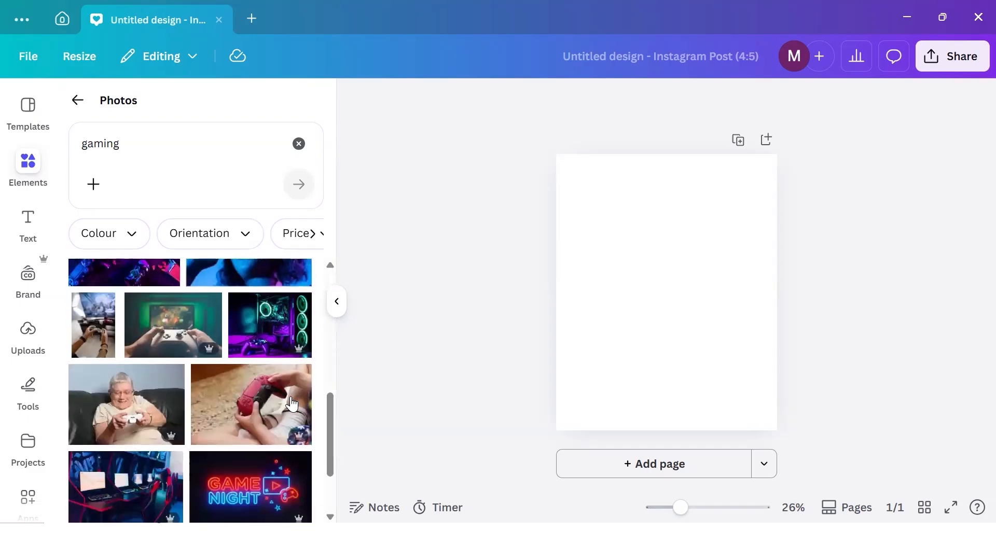
pyautogui.click(271, 343)
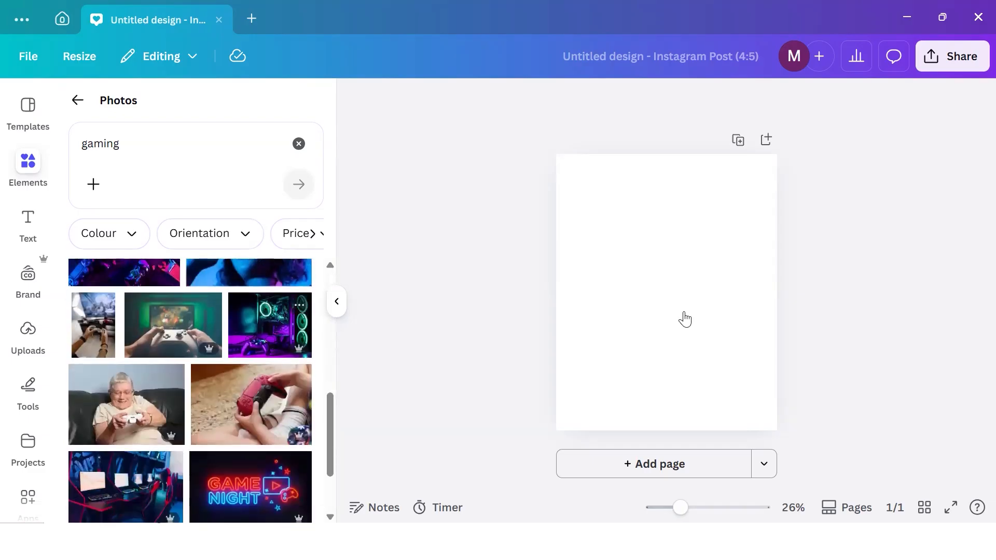
pyautogui.click(432, 415)
# - Zoom the canvas to 64% to inspect the placed photo, and collapse the photo results
pyautogui.moveTo(680, 507); pyautogui.dragTo(706, 507)
pyautogui.click(389, 177)
pyautogui.scroll(-1, 389, 177)
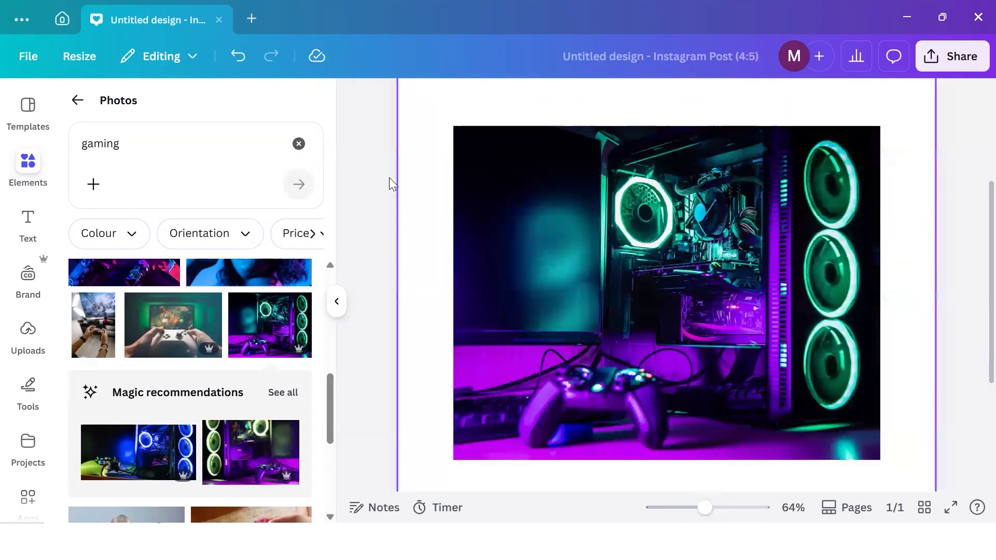
pyautogui.click(415, 183)
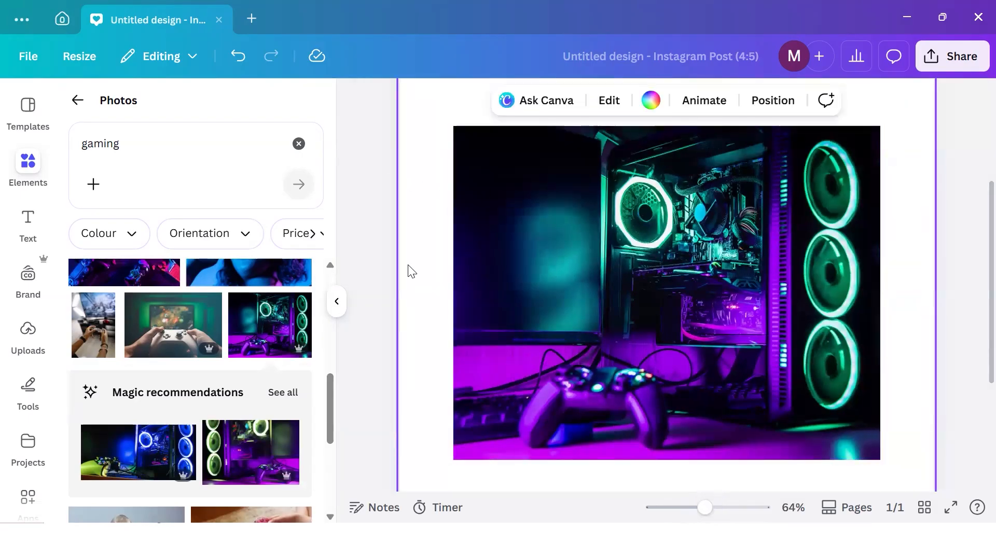
pyautogui.click(338, 302)
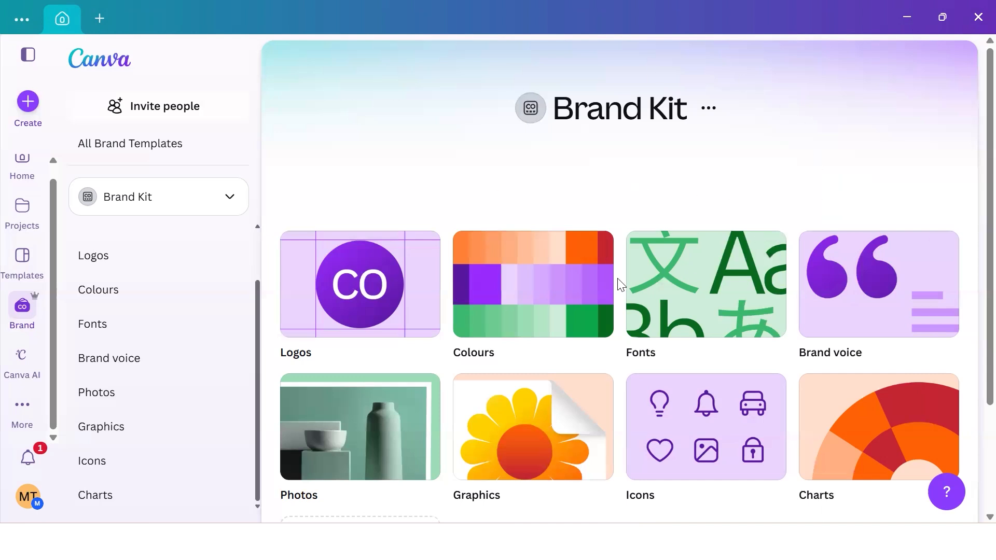
# - Search the design formats for "logo" and create a blank Logo design of 2000 × 2000 px
pyautogui.click(27, 102)
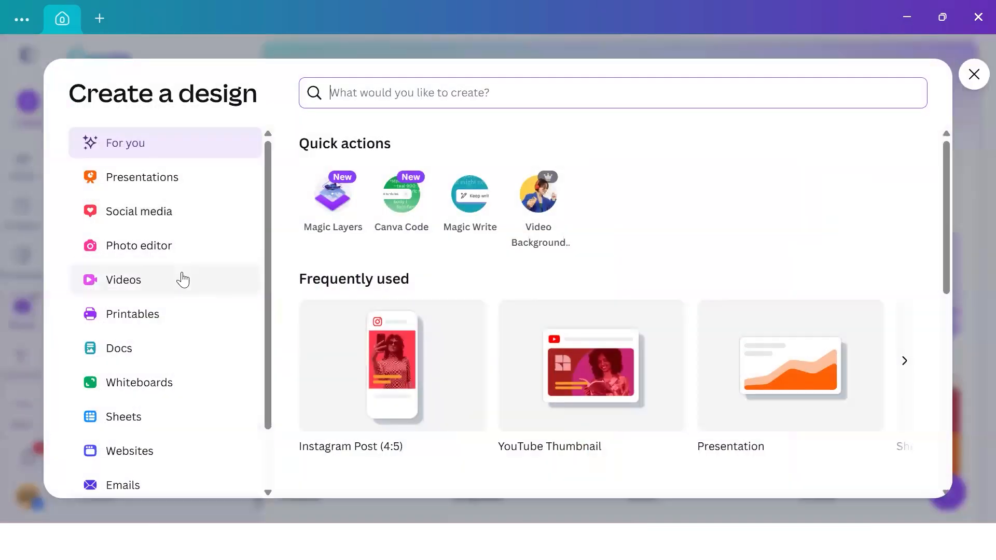
pyautogui.scroll(-1, 167, 322)
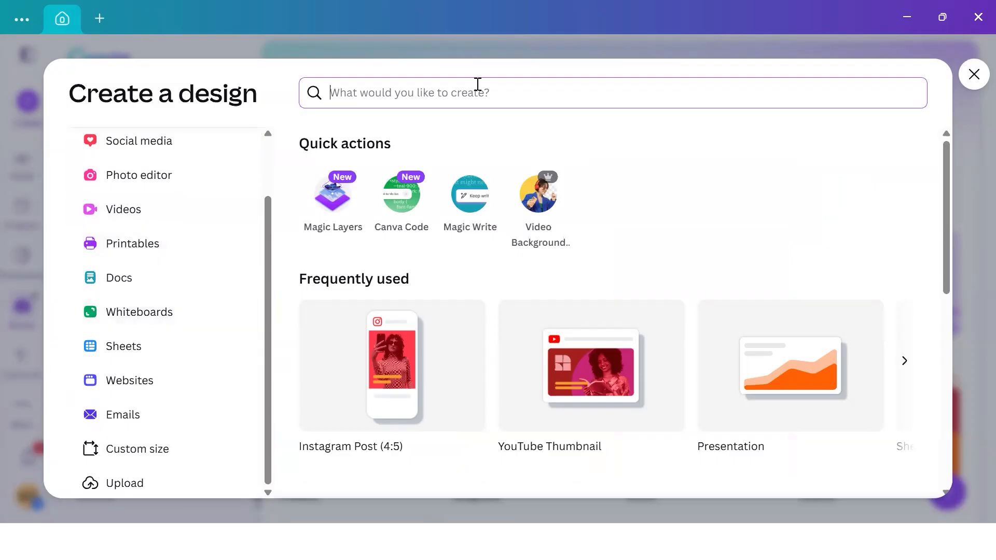
pyautogui.write('logi')
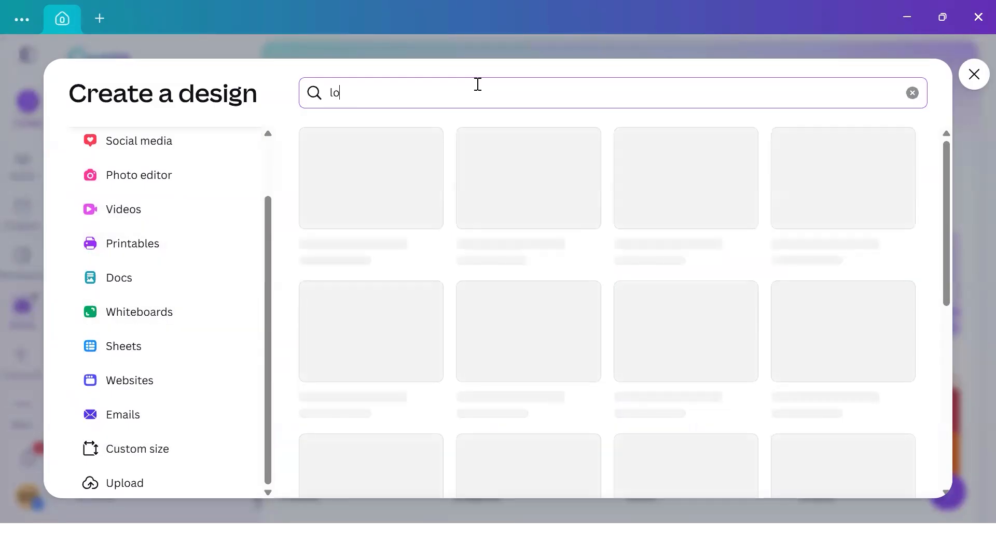
pyautogui.press('BackSpace')
pyautogui.write('o')
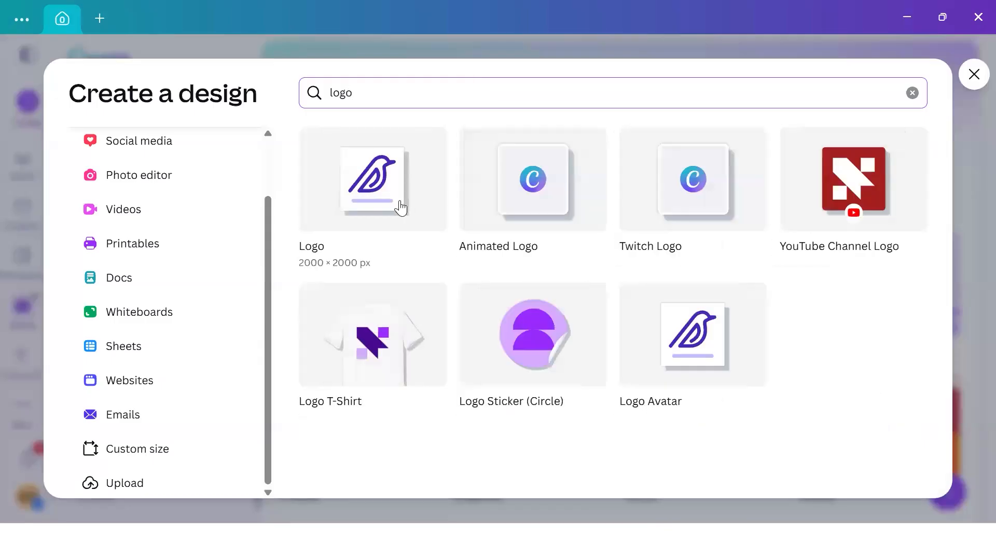
pyautogui.click(401, 207)
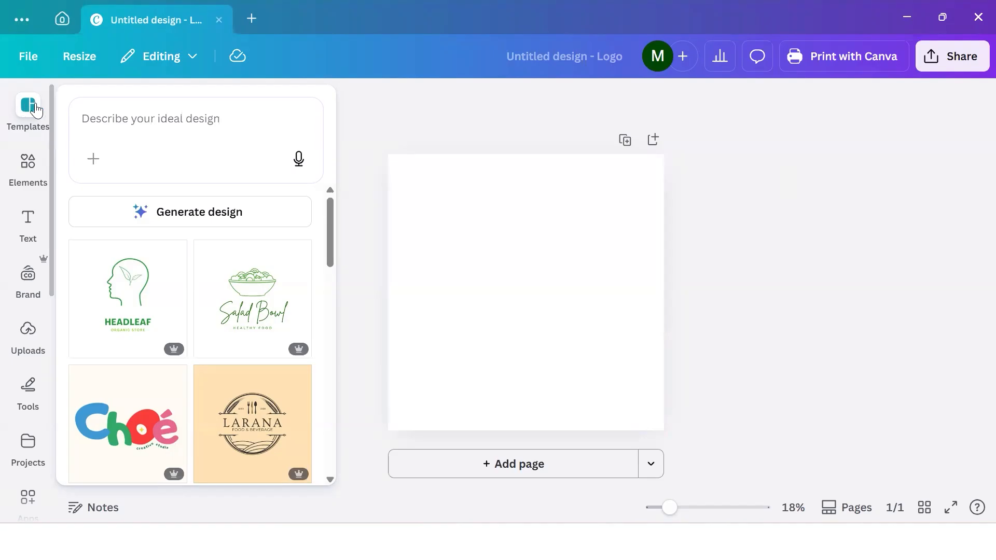
# - Search the design templates for "gaming logo"
pyautogui.click(124, 119)
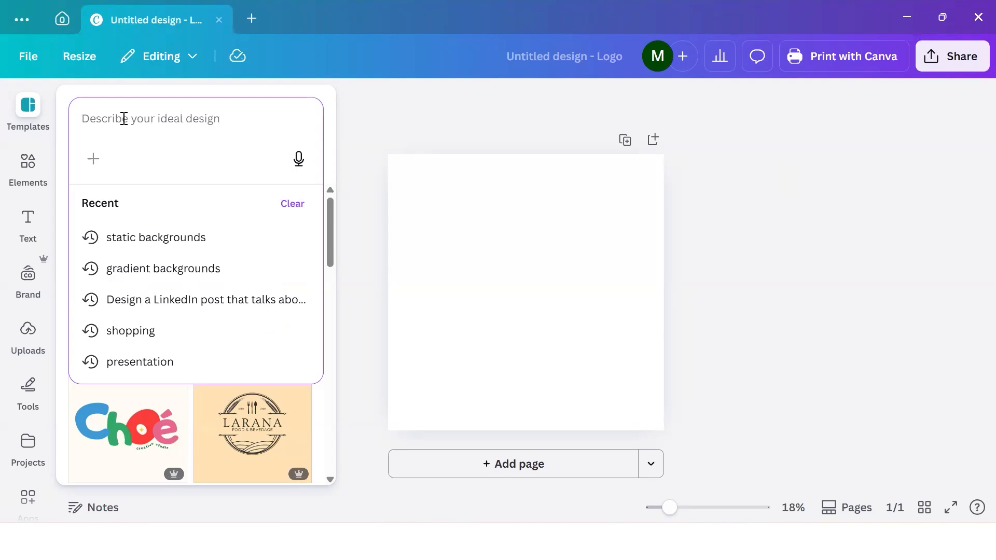
pyautogui.write('gaming')
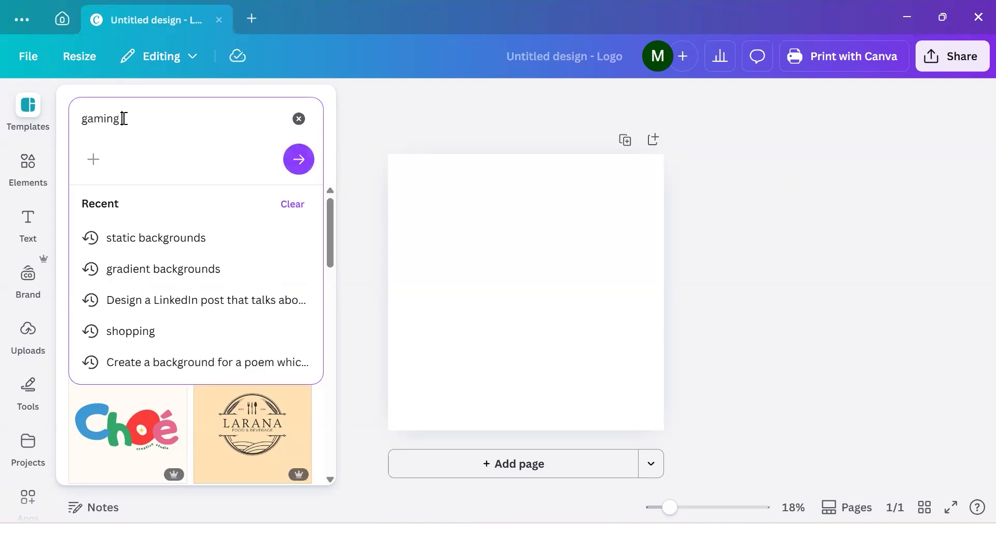
pyautogui.write(' logo')
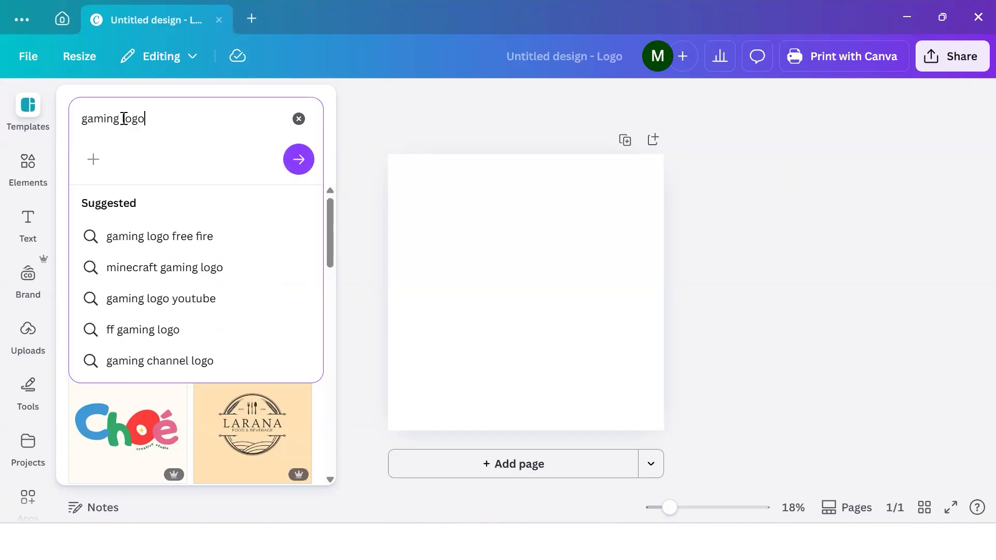
pyautogui.press('Return')
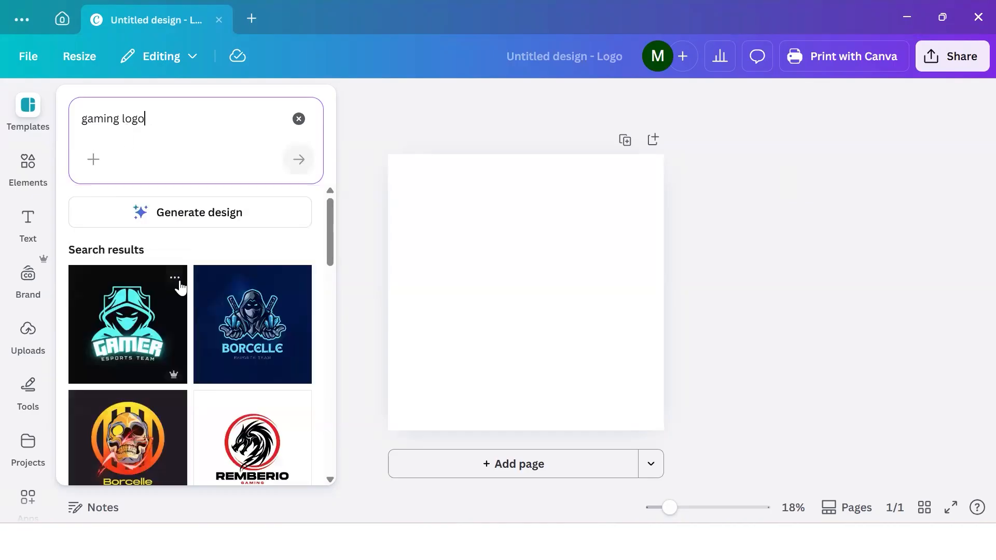
# - Browse the gaming logo templates and apply the Blue and Black Illustrative Gaming Esports Logo to the page
pyautogui.scroll(-1, 181, 319)
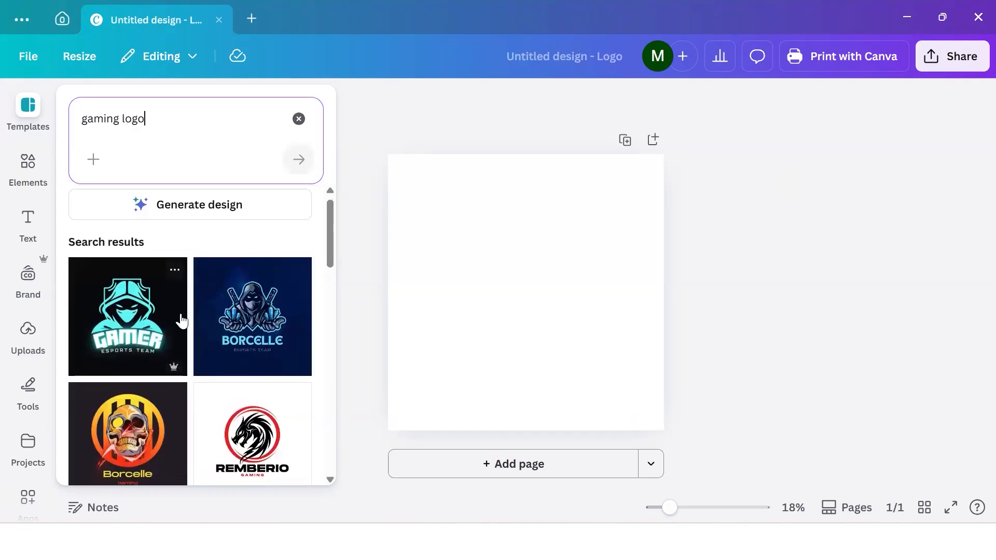
pyautogui.scroll(-3, 181, 319)
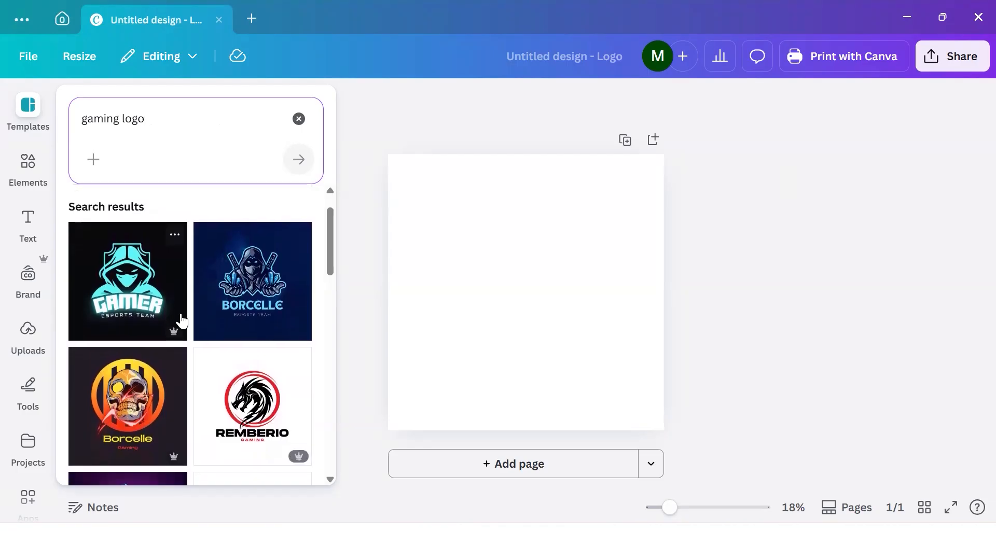
pyautogui.scroll(-3, 181, 321)
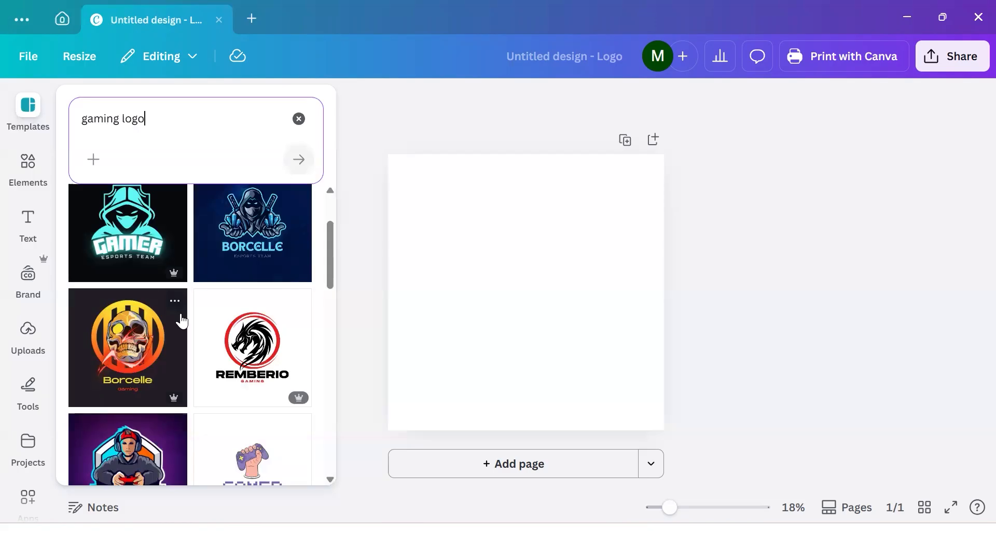
pyautogui.scroll(2, 222, 344)
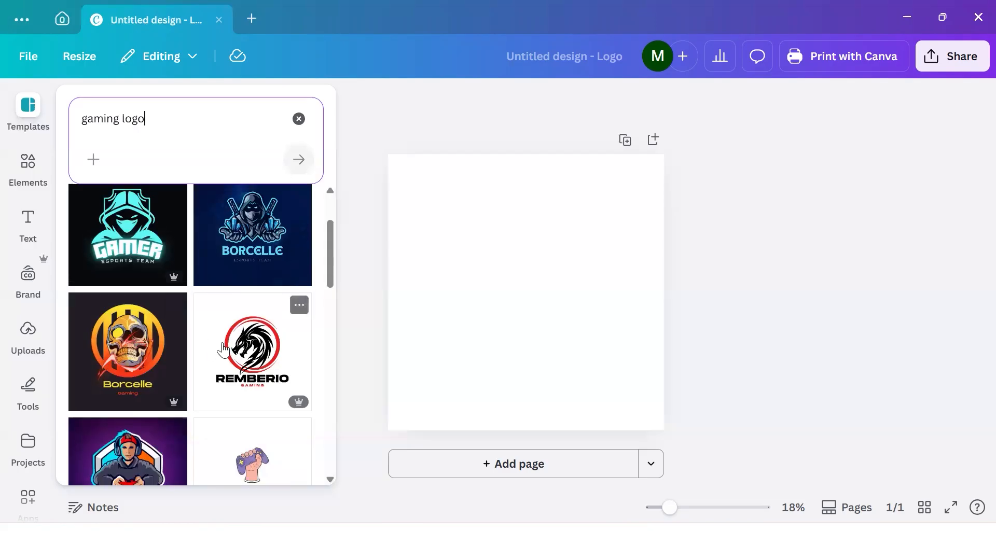
pyautogui.scroll(-1, 222, 344)
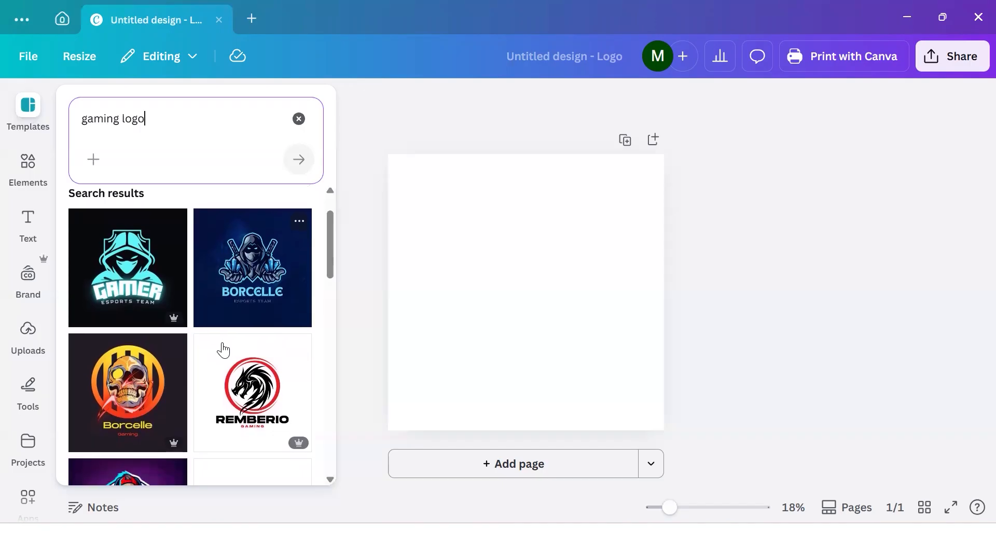
pyautogui.scroll(-5, 223, 348)
pyautogui.scroll(5, 222, 342)
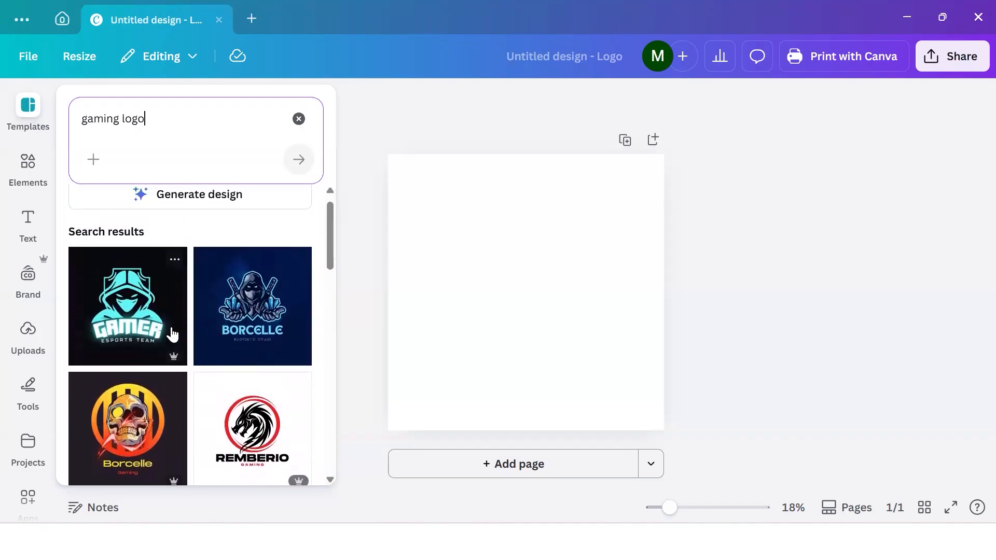
pyautogui.click(171, 334)
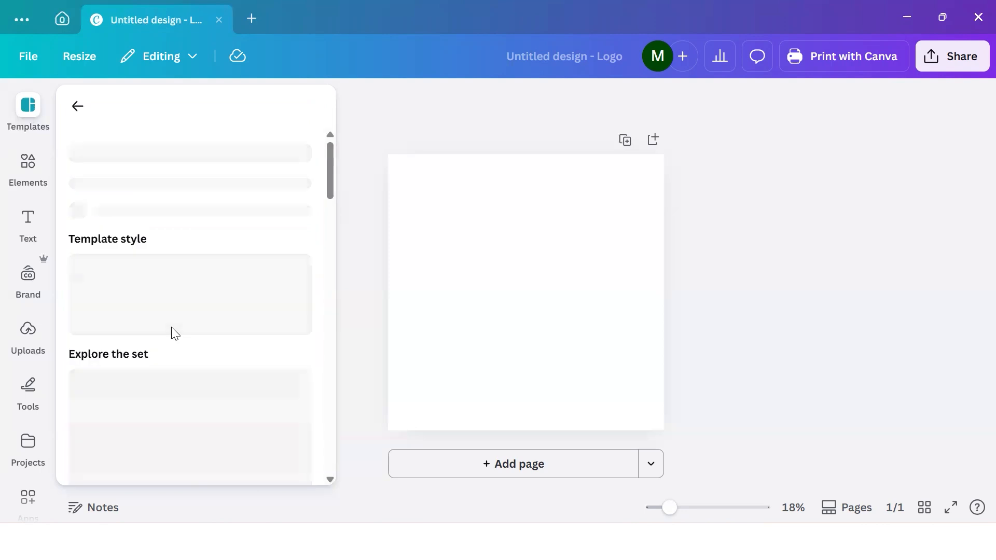
pyautogui.click(556, 401)
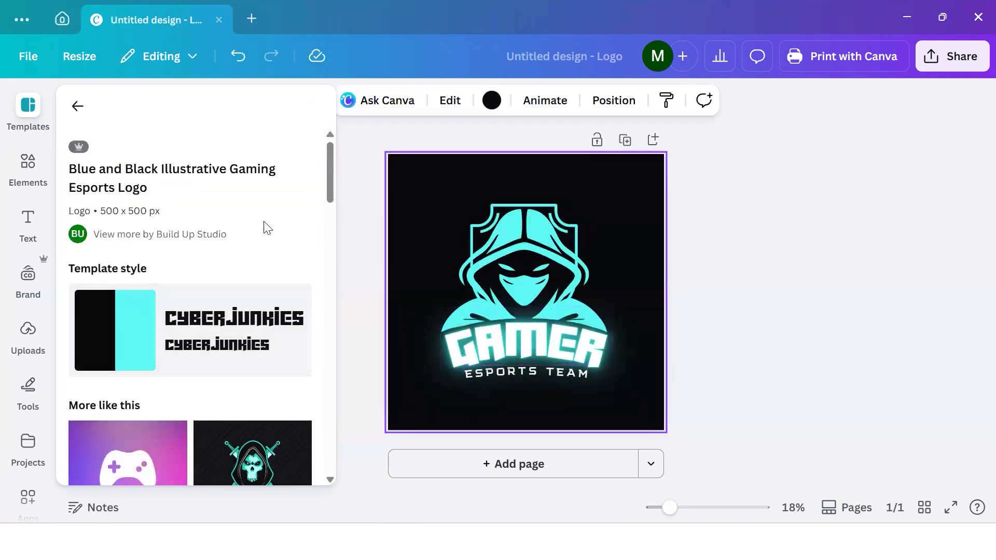
# - Leave the template details, hide the template results and duplicate the logo page
pyautogui.click(73, 110)
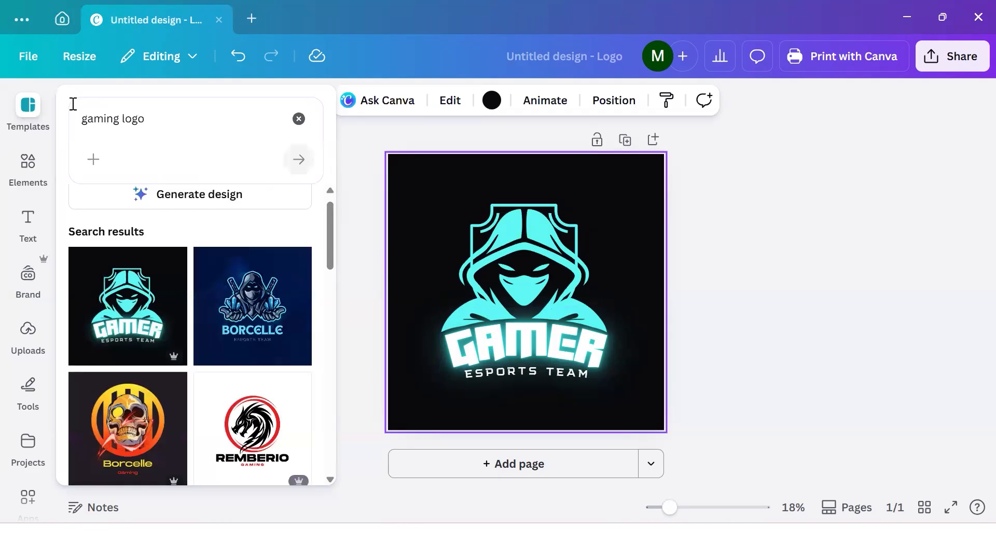
pyautogui.click(371, 274)
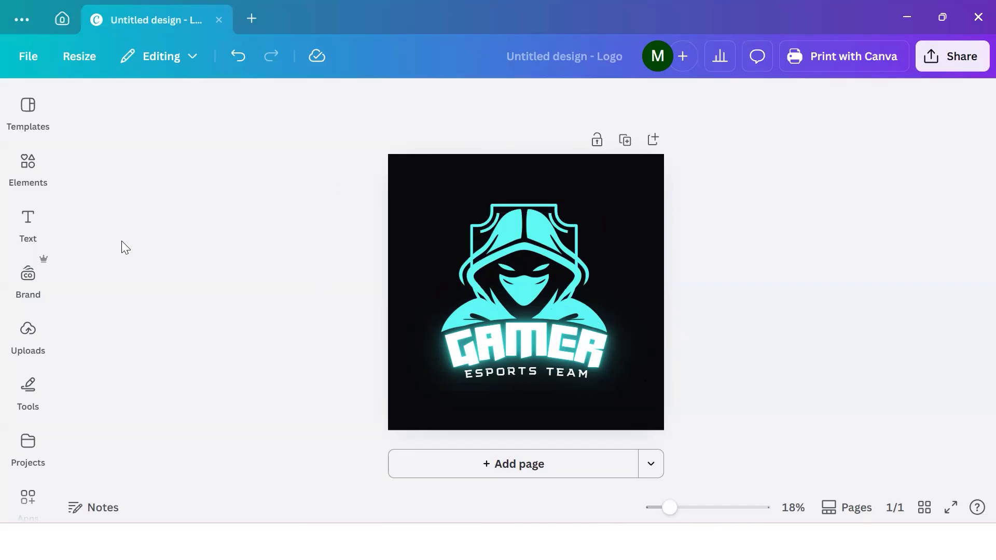
pyautogui.click(625, 142)
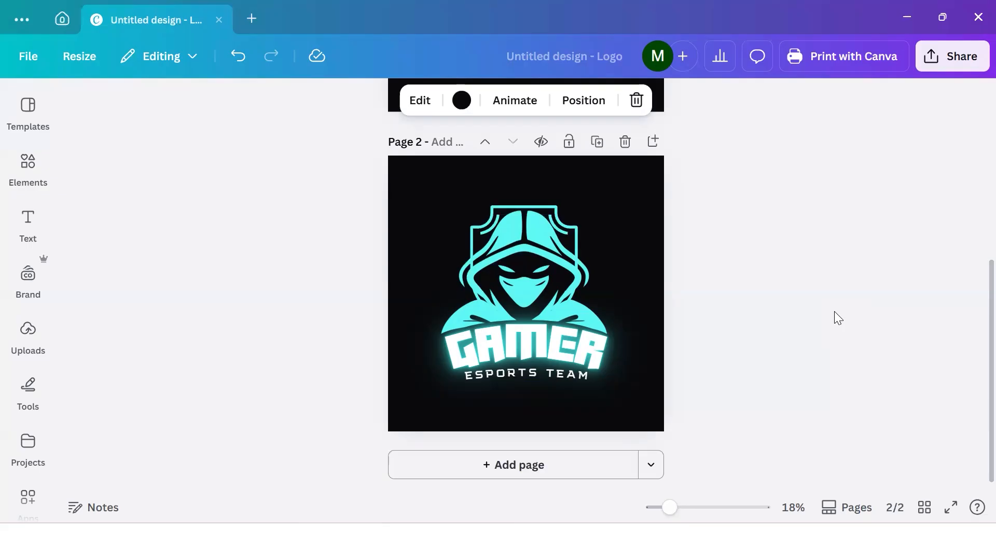
# - Search the design elements for "game controller icon"
pyautogui.click(28, 162)
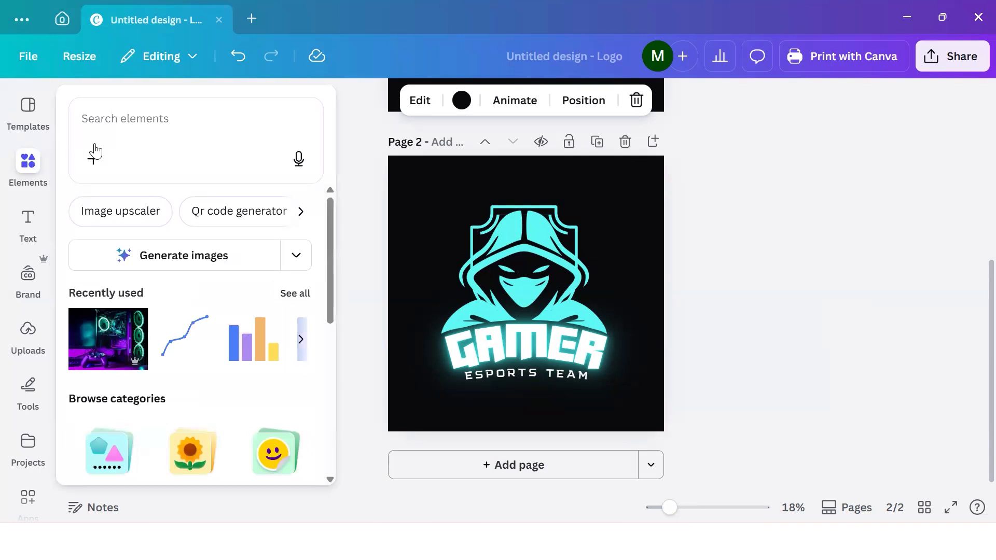
pyautogui.click(120, 132)
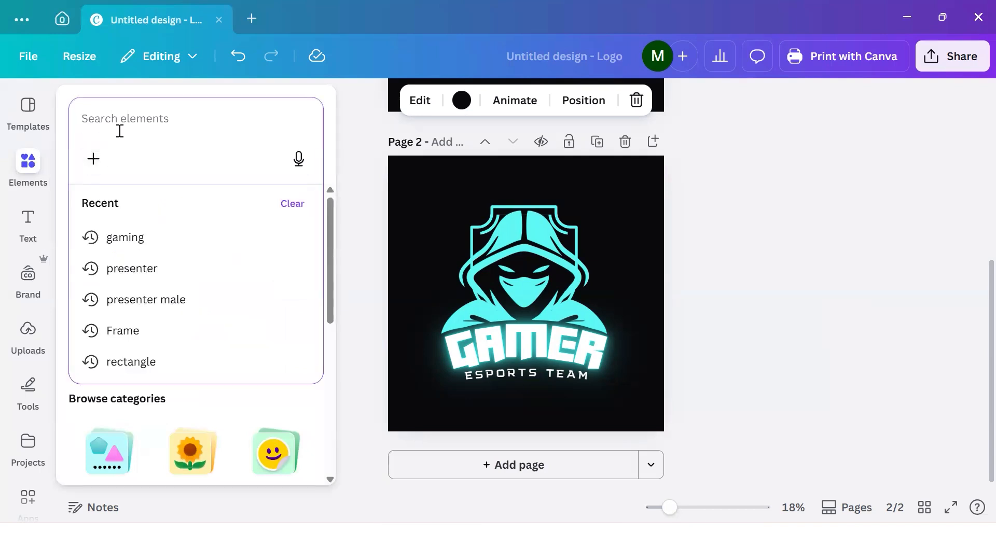
pyautogui.write('game co')
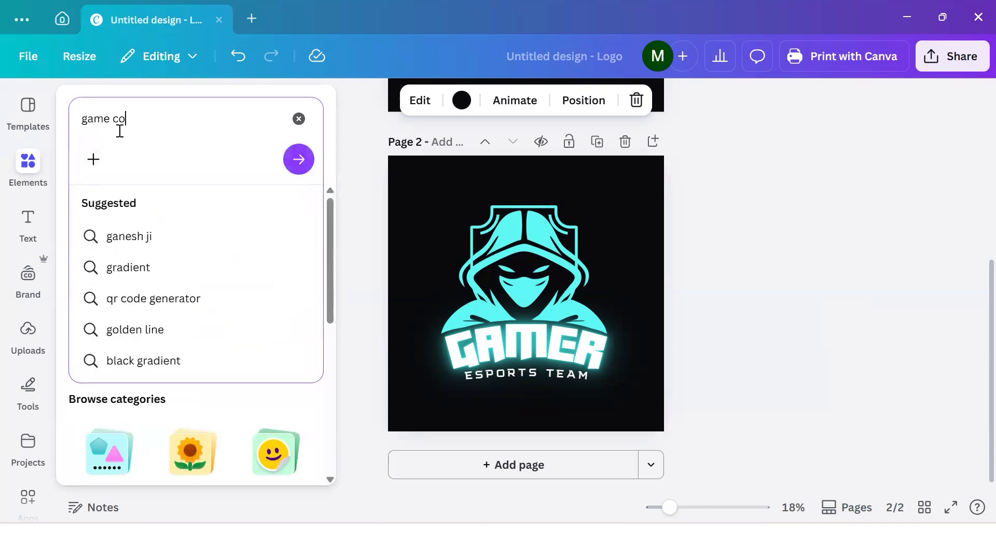
pyautogui.write('ntroller icon')
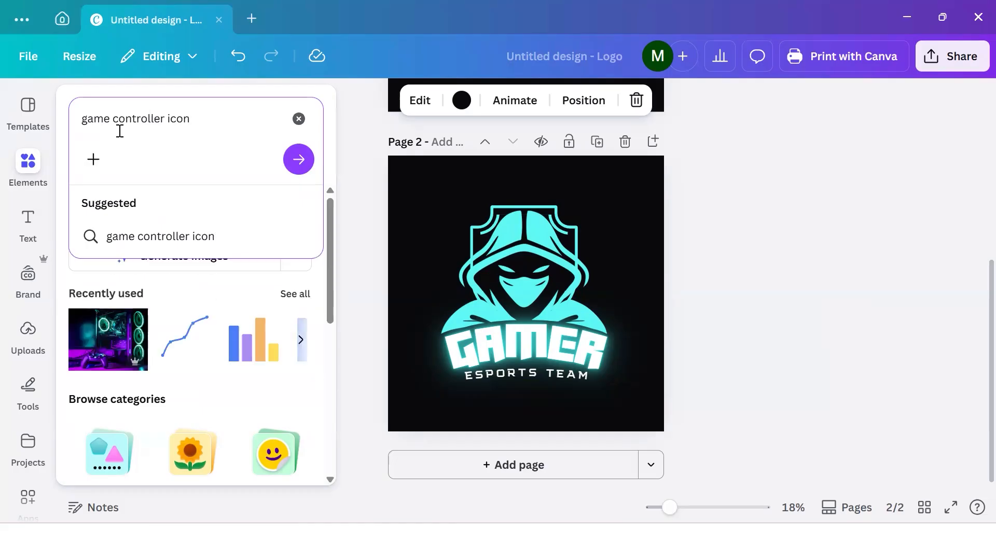
pyautogui.press('Return')
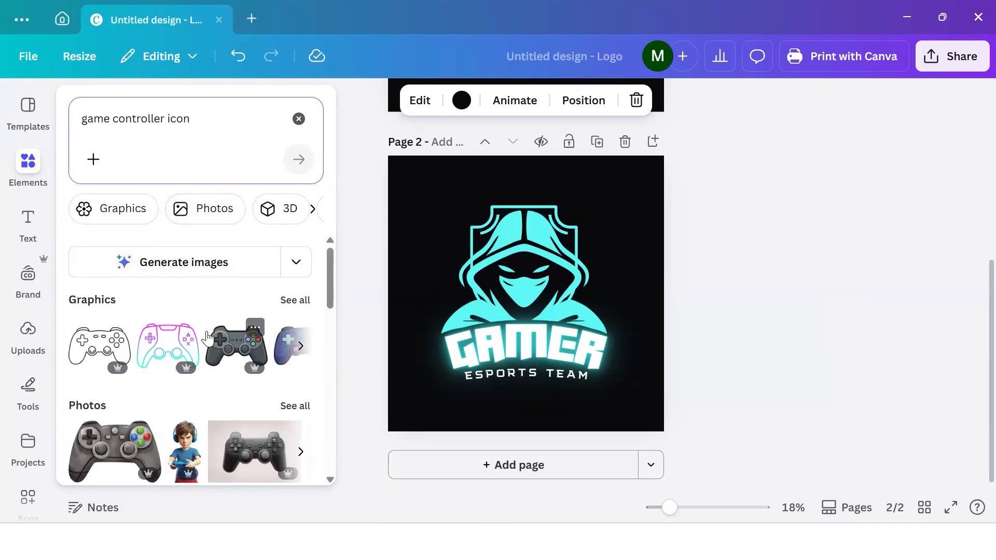
# - Look over the mixed controller icon results and show the full set of matching graphics only
pyautogui.scroll(-3, 206, 374)
pyautogui.scroll(2, 206, 373)
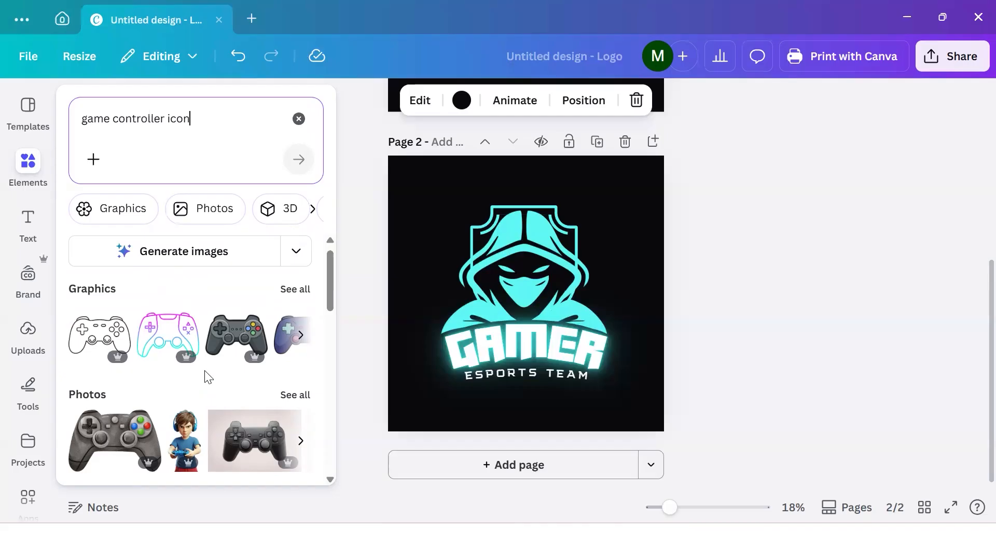
pyautogui.scroll(-5, 272, 321)
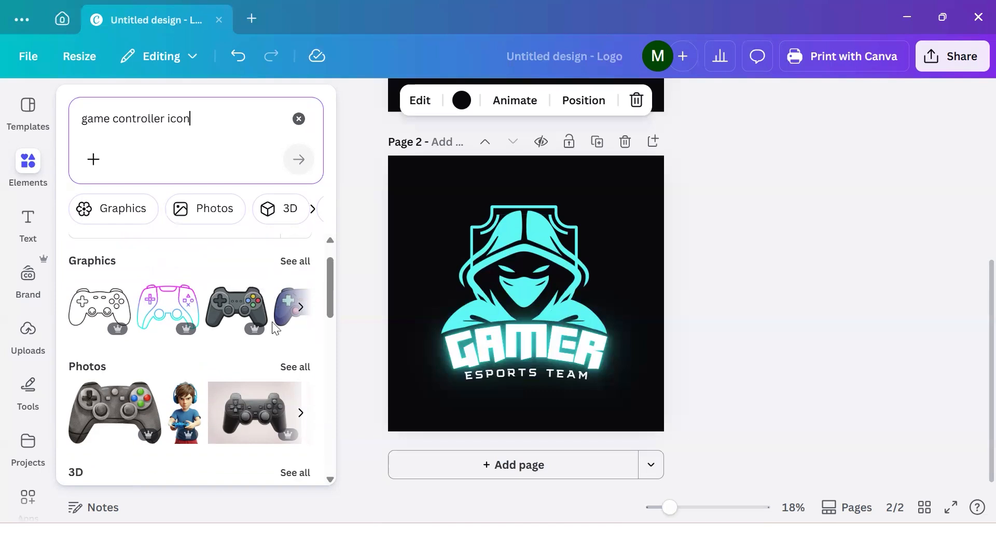
pyautogui.scroll(5, 272, 321)
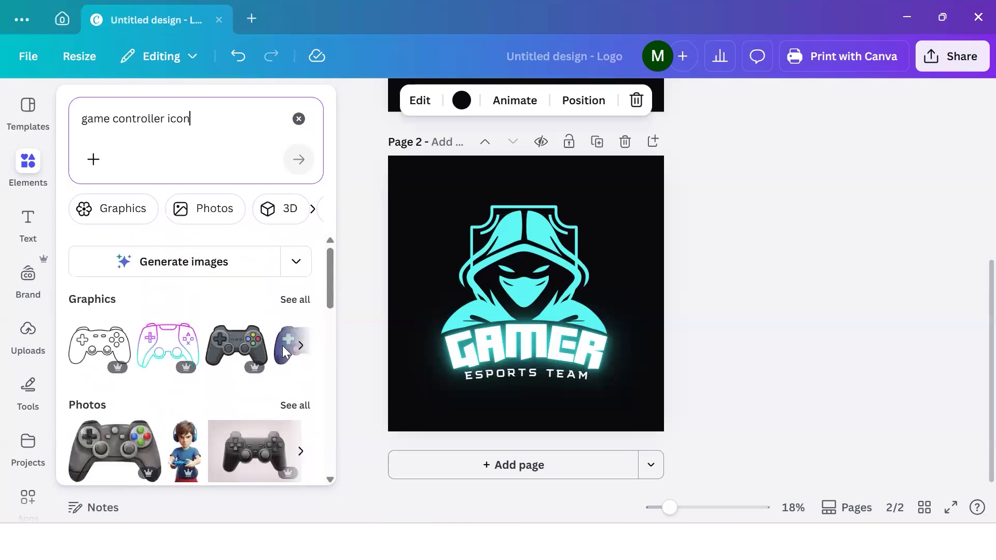
pyautogui.click(306, 302)
pyautogui.click(306, 302)
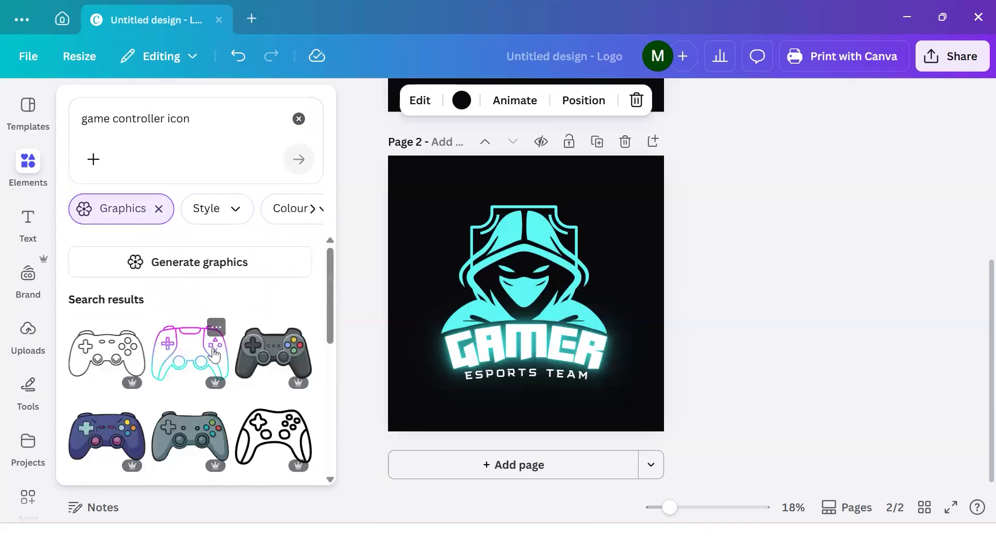
# - Browse the controller graphics and add the purple neon game controller to page 2
pyautogui.scroll(-2, 272, 387)
pyautogui.scroll(-5, 272, 386)
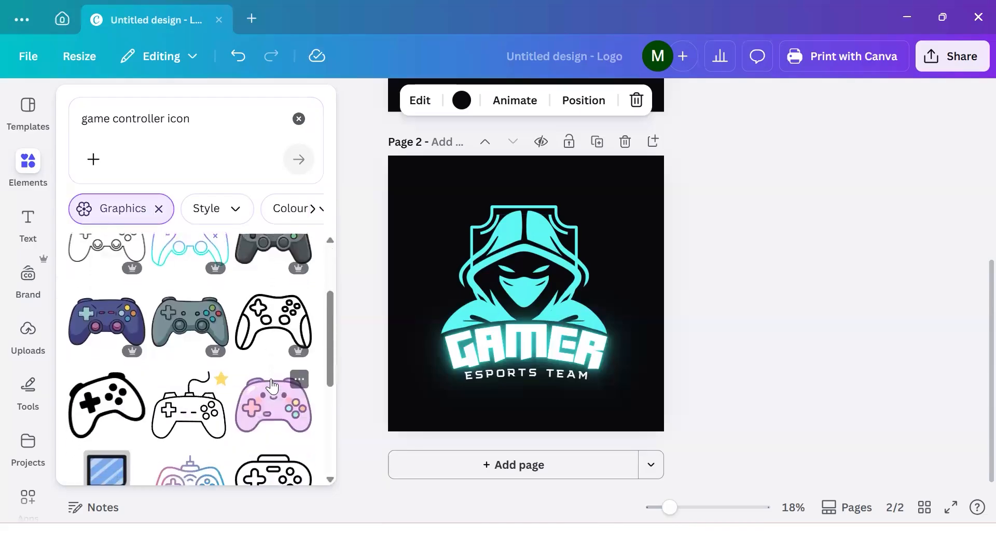
pyautogui.scroll(-5, 272, 387)
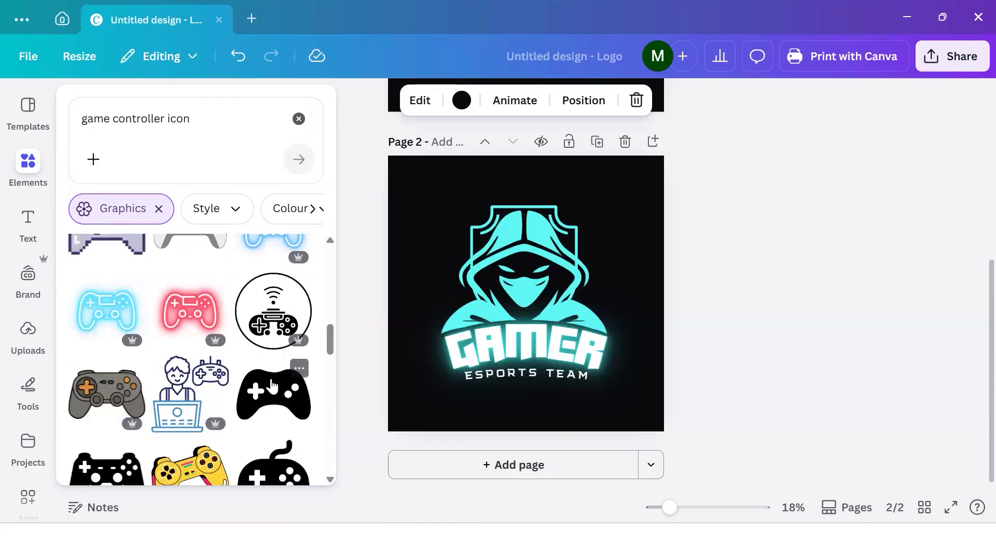
pyautogui.scroll(-4, 272, 386)
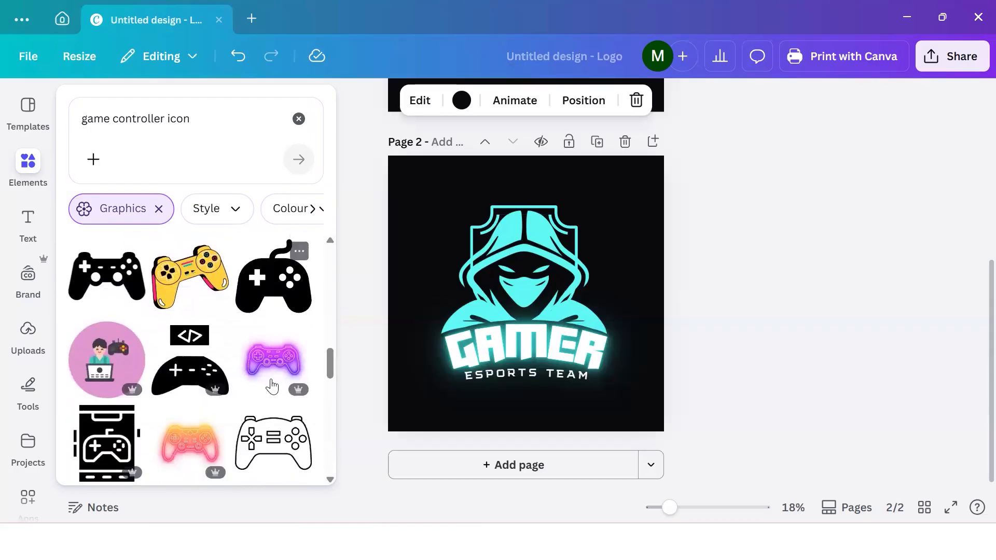
pyautogui.scroll(-3, 272, 387)
pyautogui.scroll(4, 275, 388)
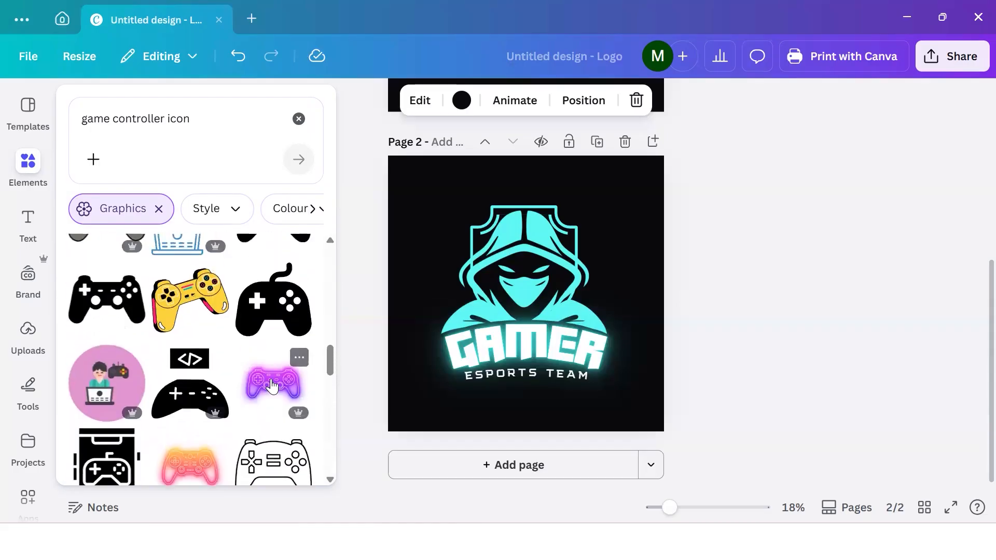
pyautogui.click(292, 396)
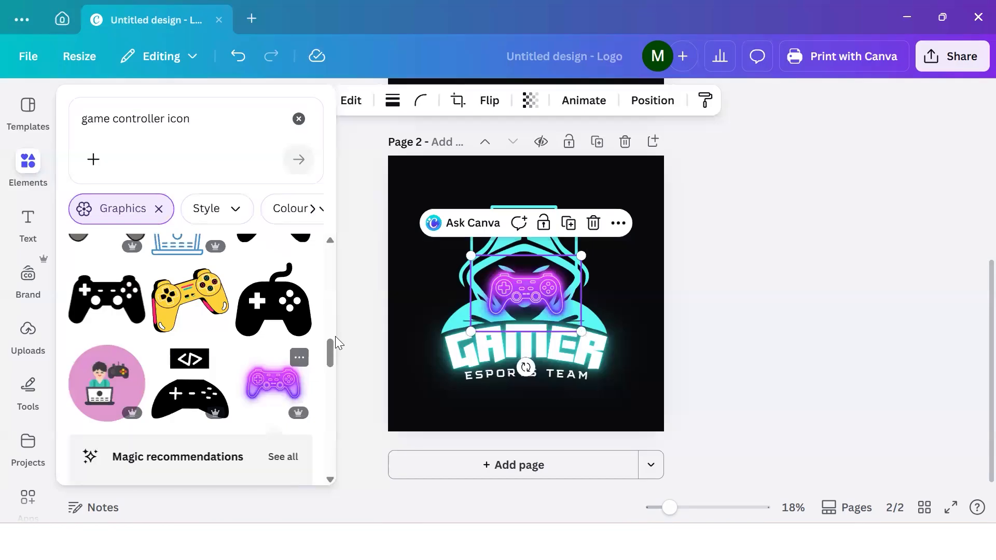
pyautogui.click(418, 193)
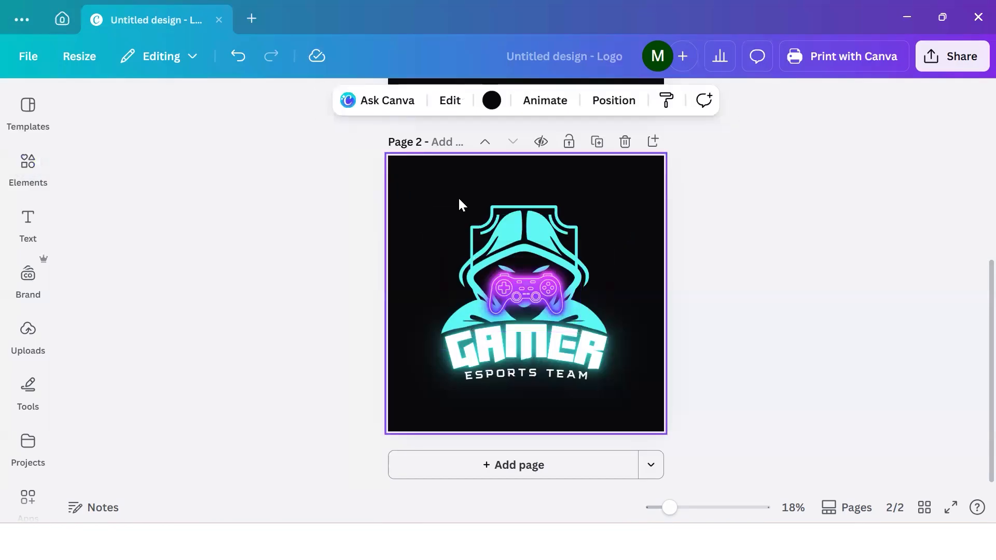
# - Delete the hooded figure from the logo on page 2, keeping the shield outline
pyautogui.click(509, 217)
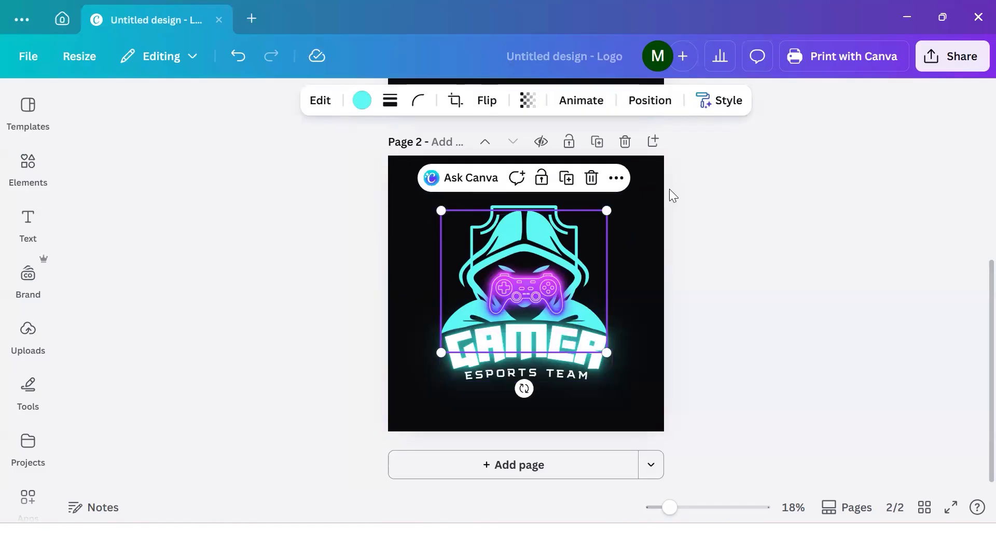
pyautogui.click(726, 207)
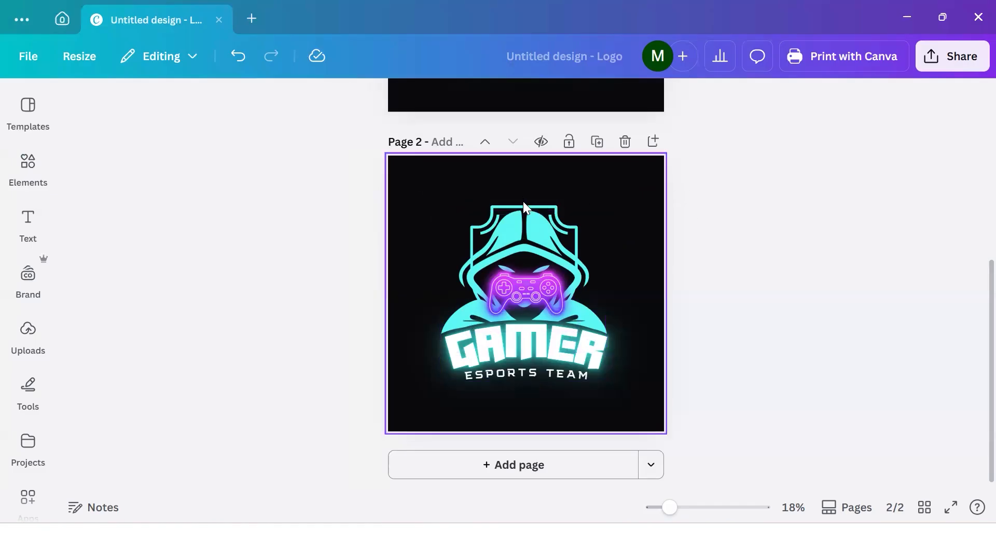
pyautogui.click(523, 201)
pyautogui.click(522, 212)
pyautogui.rightClick(534, 209)
pyautogui.click(520, 234)
pyautogui.moveTo(519, 235); pyautogui.dragTo(553, 217)
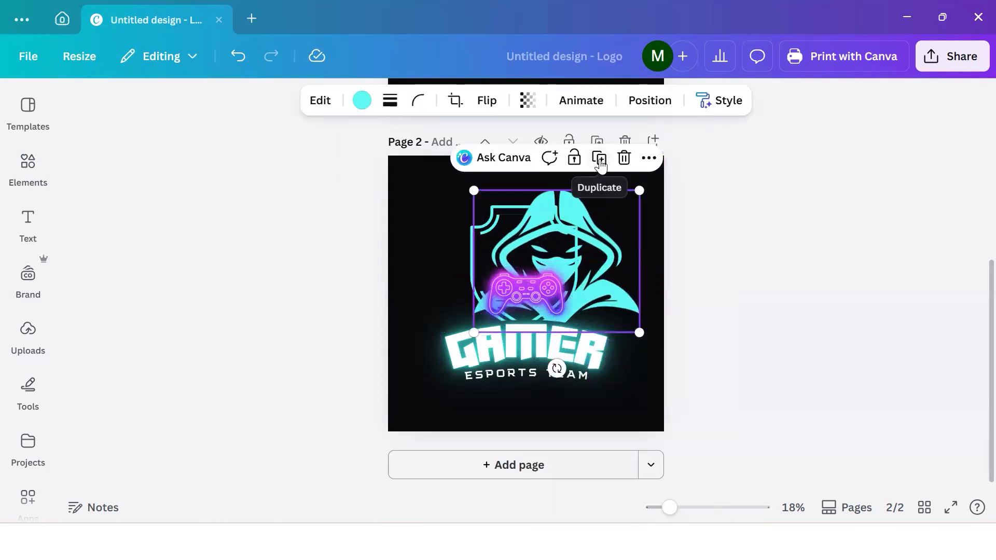
pyautogui.click(624, 158)
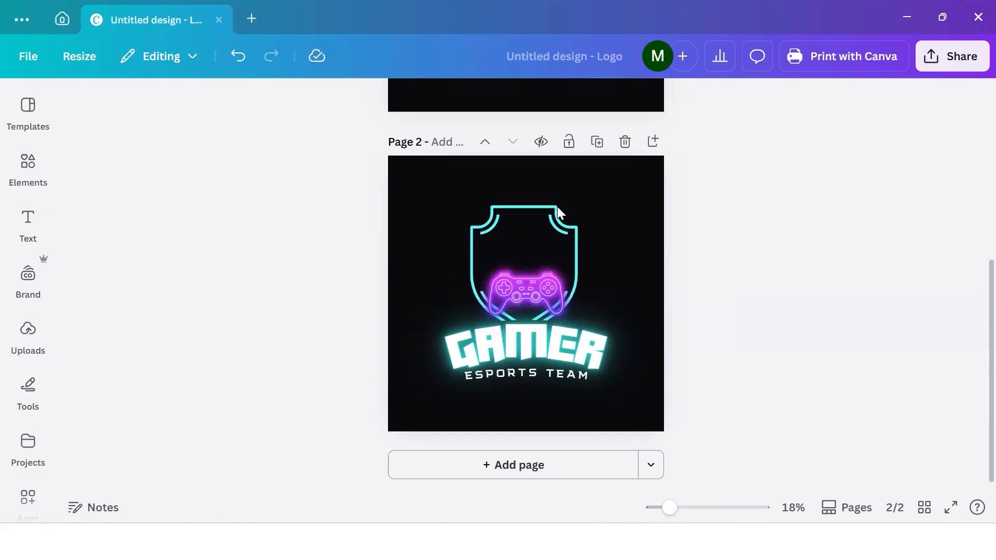
# - Move the neon controller up so it sits centred inside the shield outline
pyautogui.click(537, 231)
pyautogui.moveTo(536, 288)
pyautogui.mouseDown()
pyautogui.moveTo(533, 265)
pyautogui.moveTo(540, 274)
pyautogui.mouseUp()
pyautogui.hotkey('ctrl', 'z')
pyautogui.hotkey('ctrl', 'z')
pyautogui.click(653, 264)
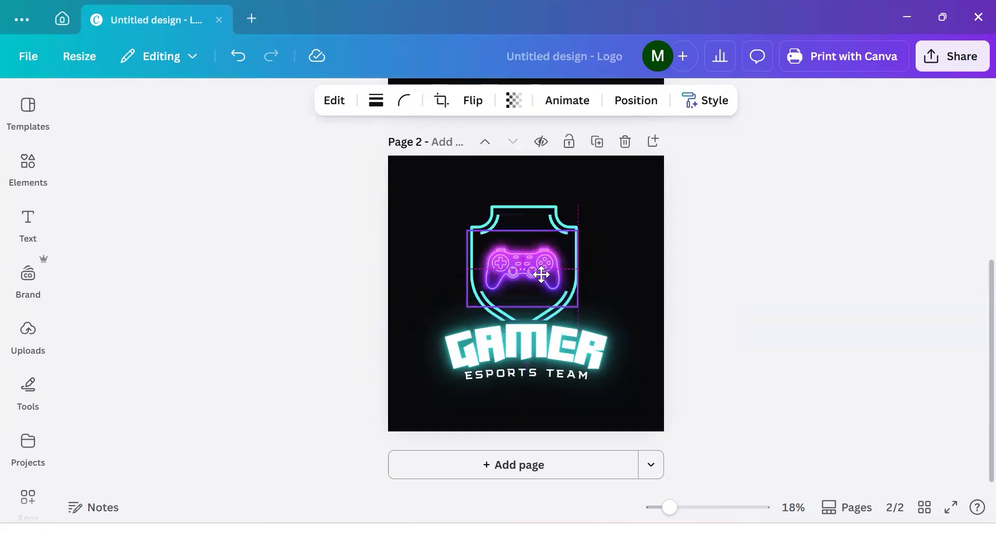
pyautogui.click(704, 301)
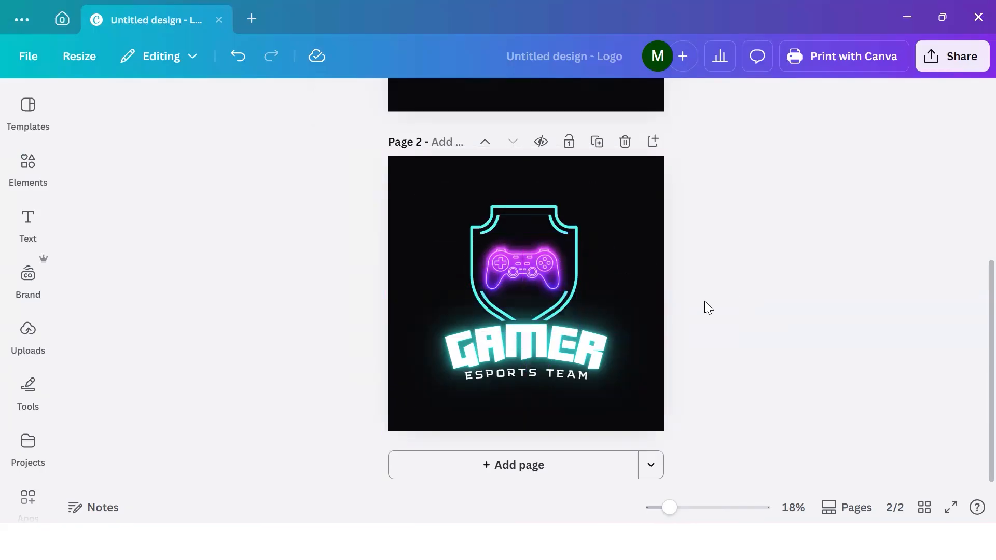
pyautogui.click(543, 261)
pyautogui.moveTo(543, 262); pyautogui.dragTo(545, 263)
pyautogui.click(624, 259)
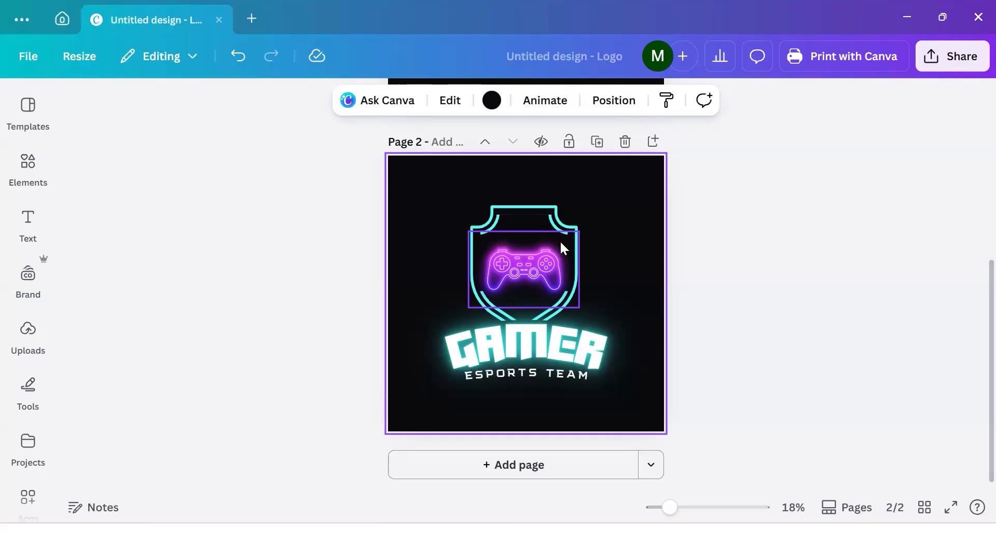
# - Examine the image editing options for the neon controller, including its filters, effects and apps, without applying any
pyautogui.click(536, 264)
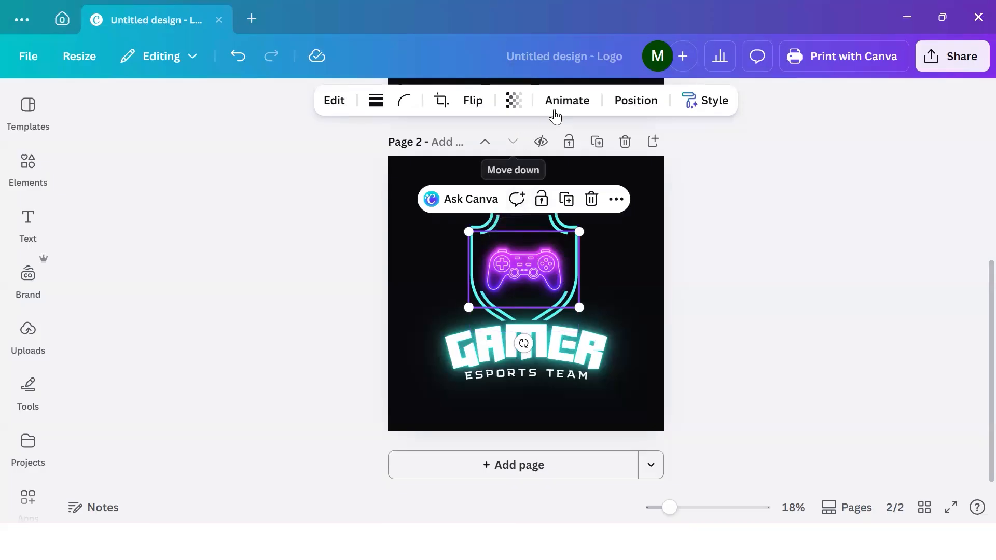
pyautogui.click(334, 100)
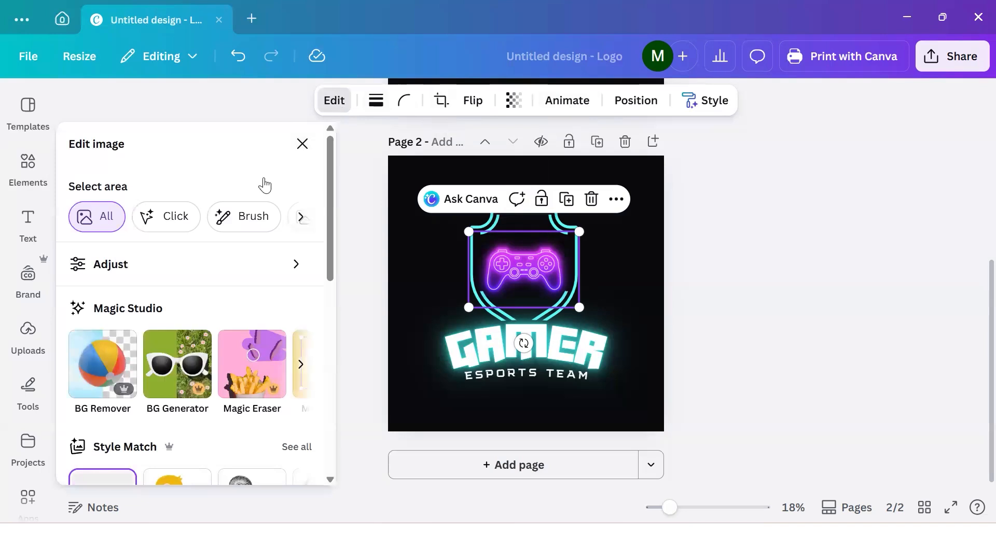
pyautogui.scroll(-6, 192, 325)
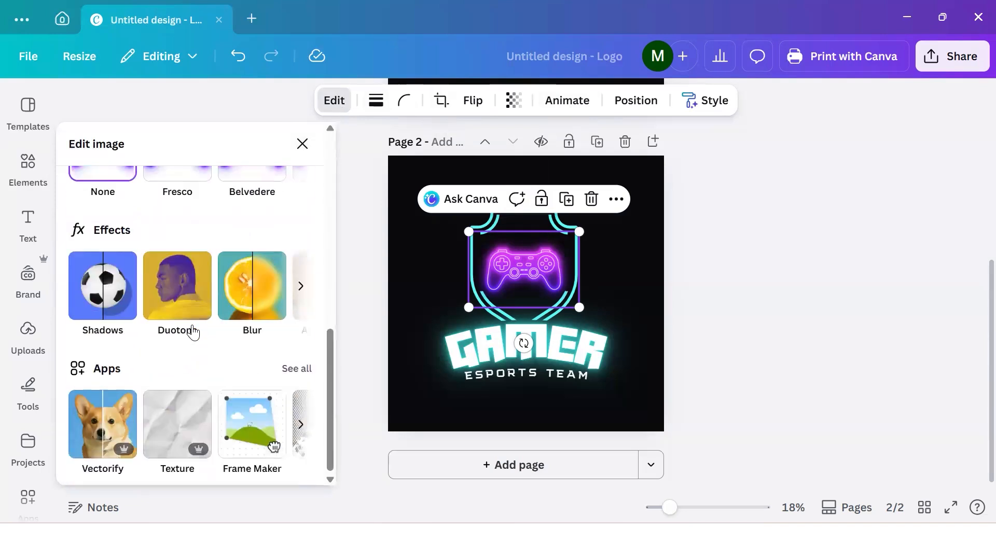
pyautogui.scroll(1, 192, 332)
pyautogui.hscroll(2, 250, 260)
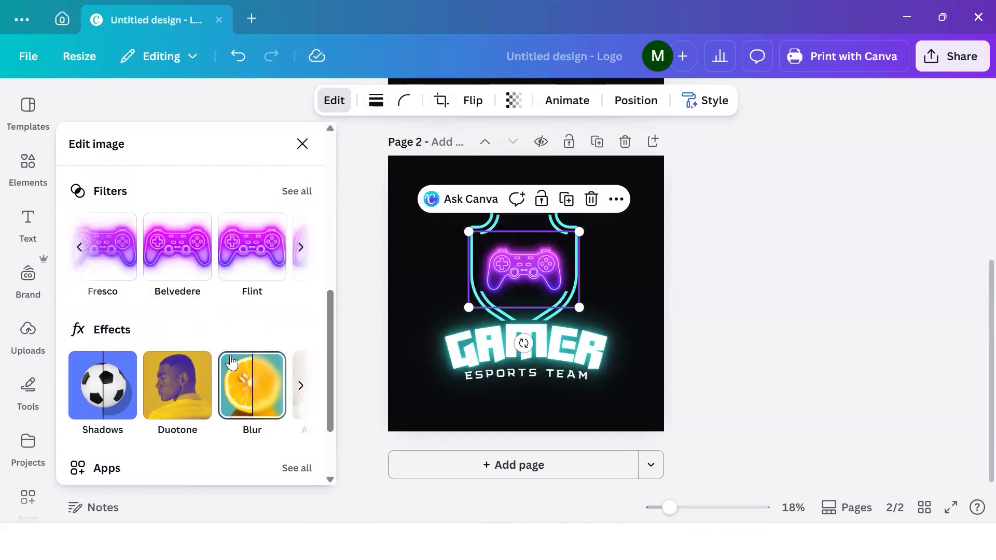
pyautogui.scroll(-2, 233, 363)
pyautogui.hscroll(2, 240, 277)
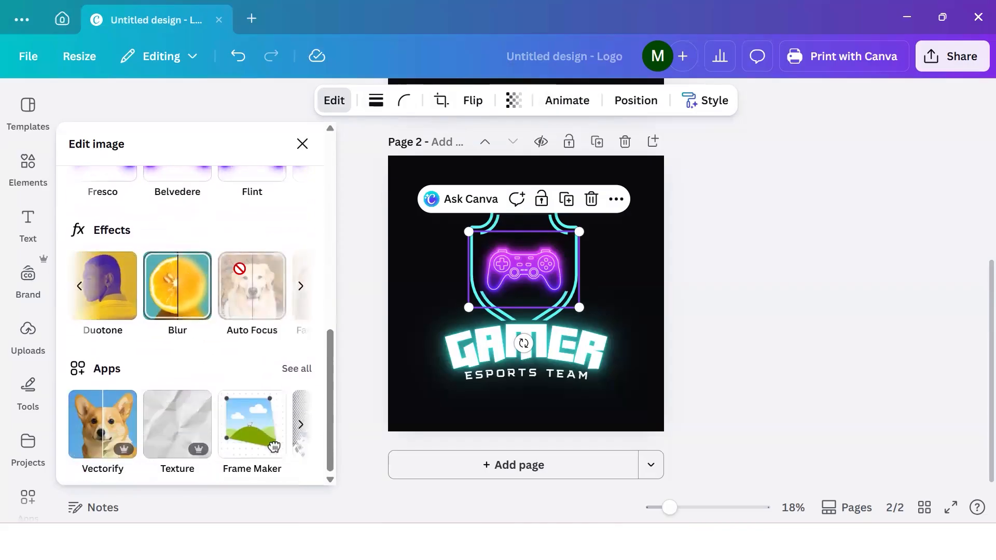
pyautogui.scroll(2, 272, 436)
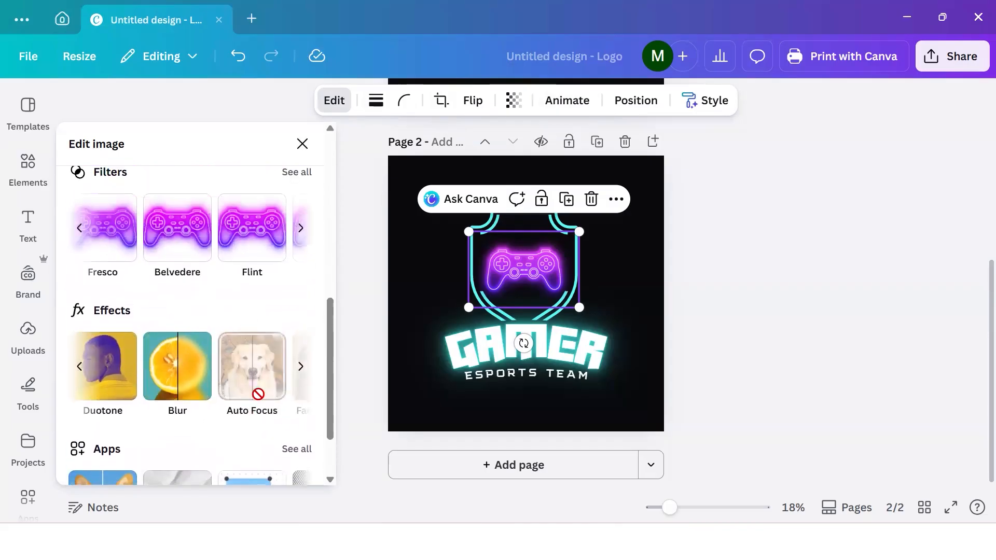
pyautogui.scroll(3, 266, 363)
pyautogui.hscroll(4, 251, 394)
pyautogui.hscroll(2, 251, 398)
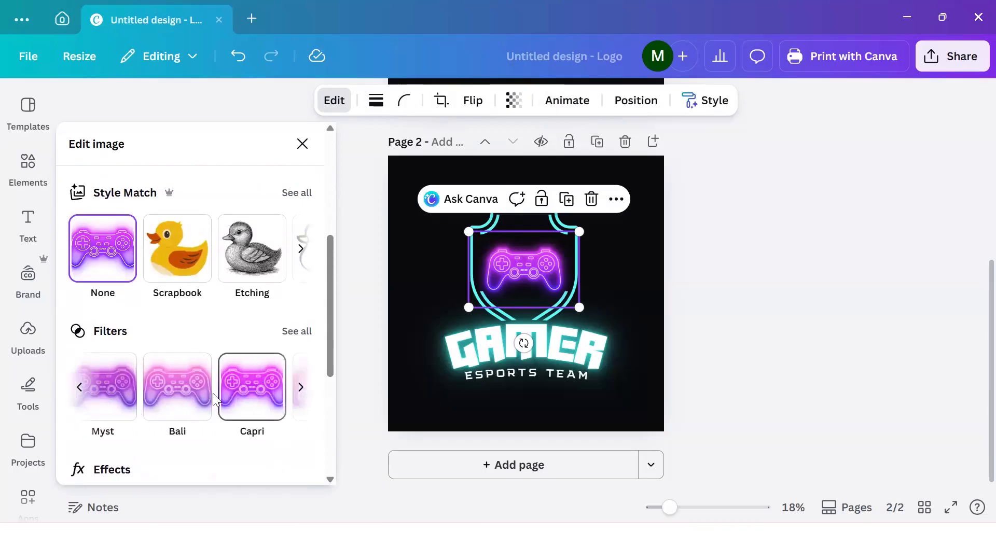
pyautogui.hscroll(-2, 214, 400)
pyautogui.hscroll(-1, 207, 400)
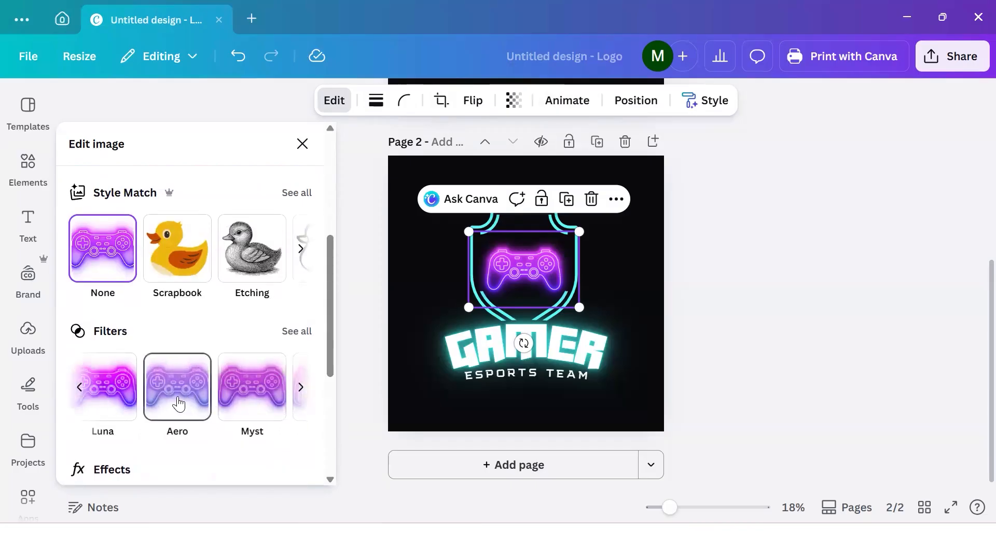
pyautogui.click(303, 145)
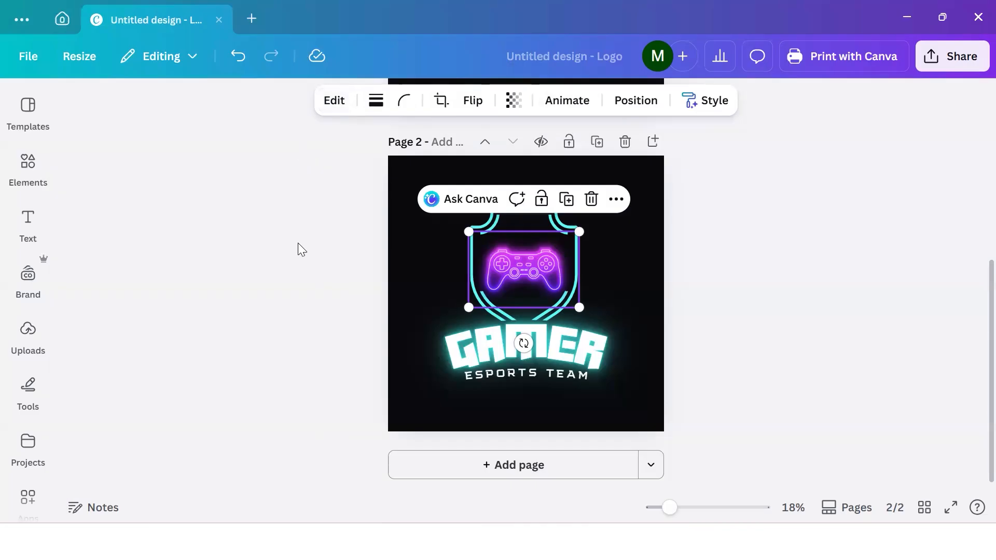
pyautogui.click(297, 243)
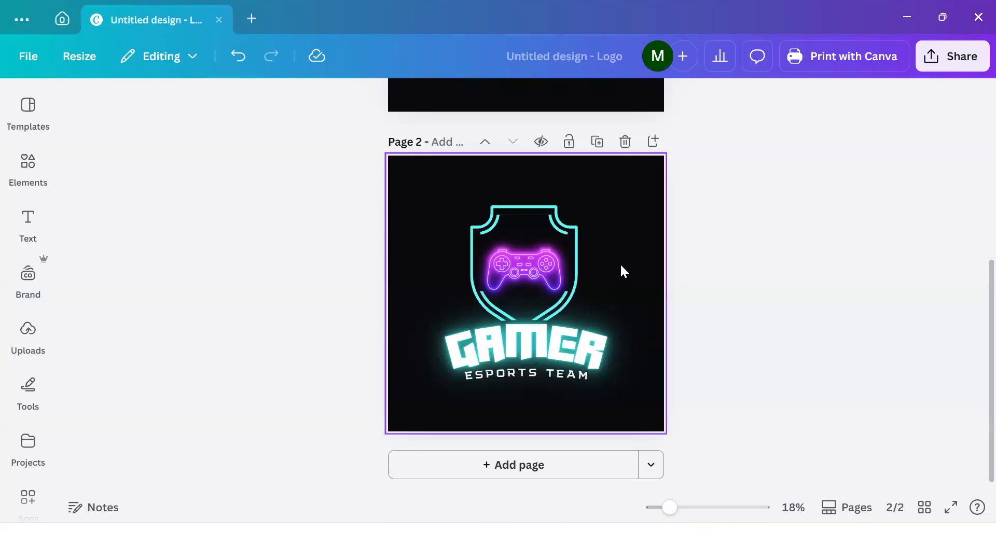
# - Replace the "GAMER" title on page 2 with "SHADOWBYTE"
pyautogui.click(527, 360)
pyautogui.click(527, 360)
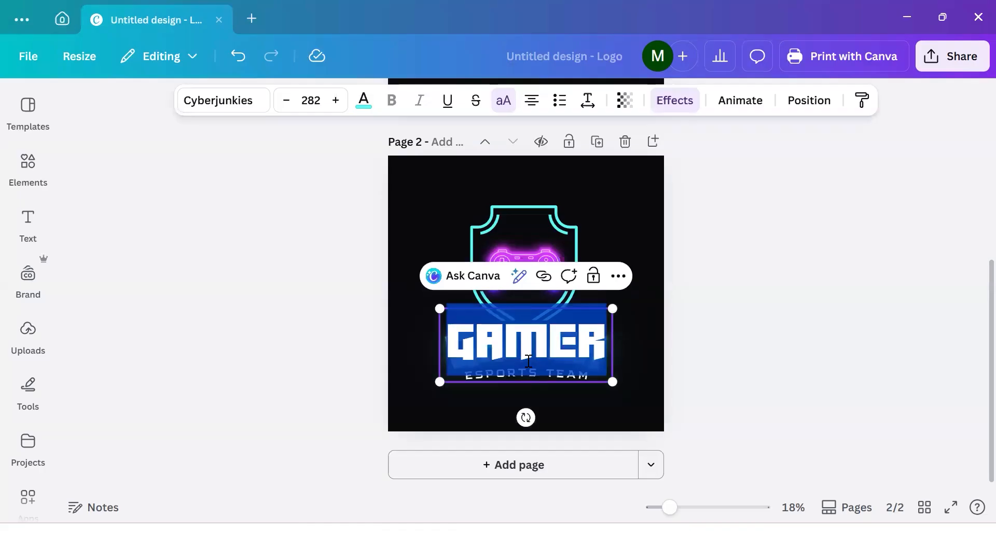
pyautogui.write('SHADO')
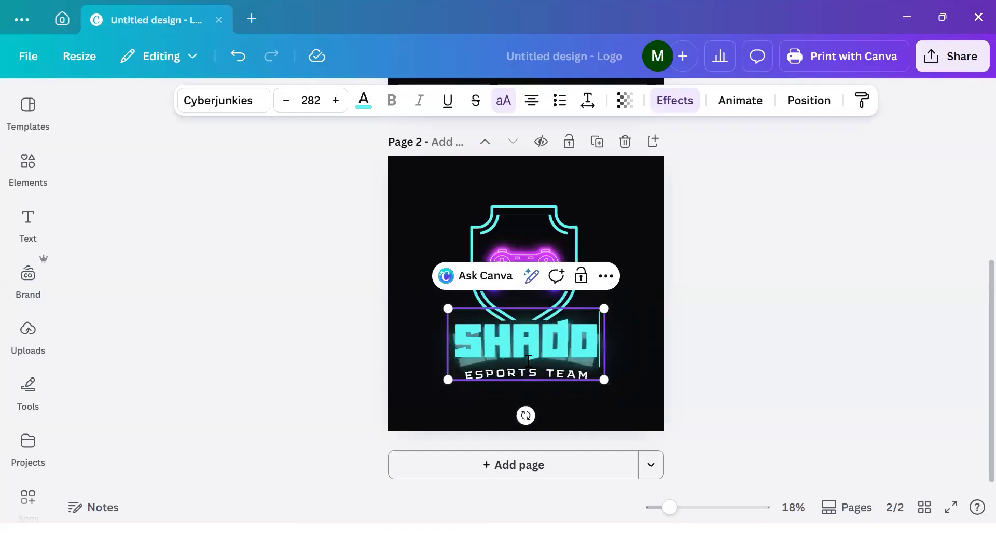
pyautogui.write('WBYTE')
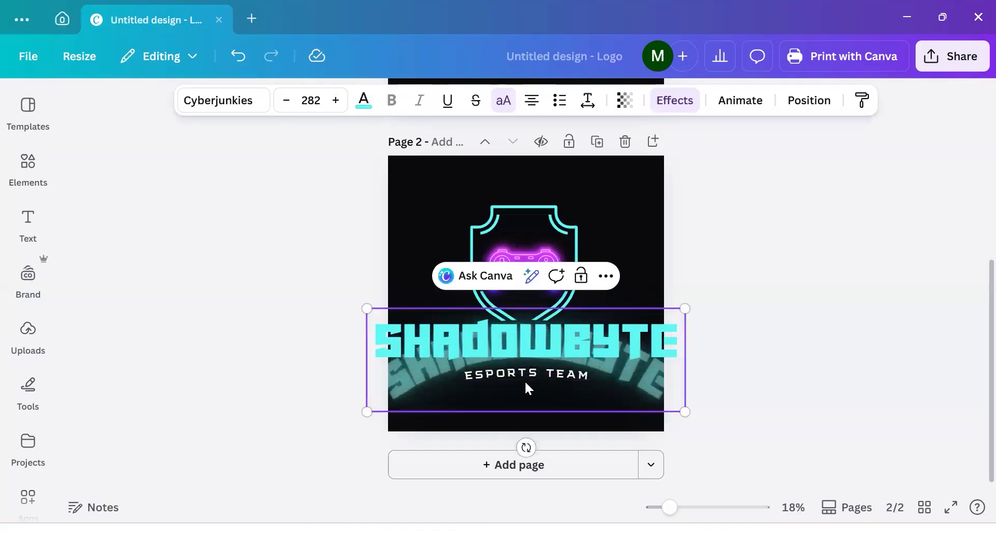
# - Replace the "ESPORTS TEAM" subtitle on page 2 with "ARENA"
pyautogui.hotkey('ctrl', 'a')
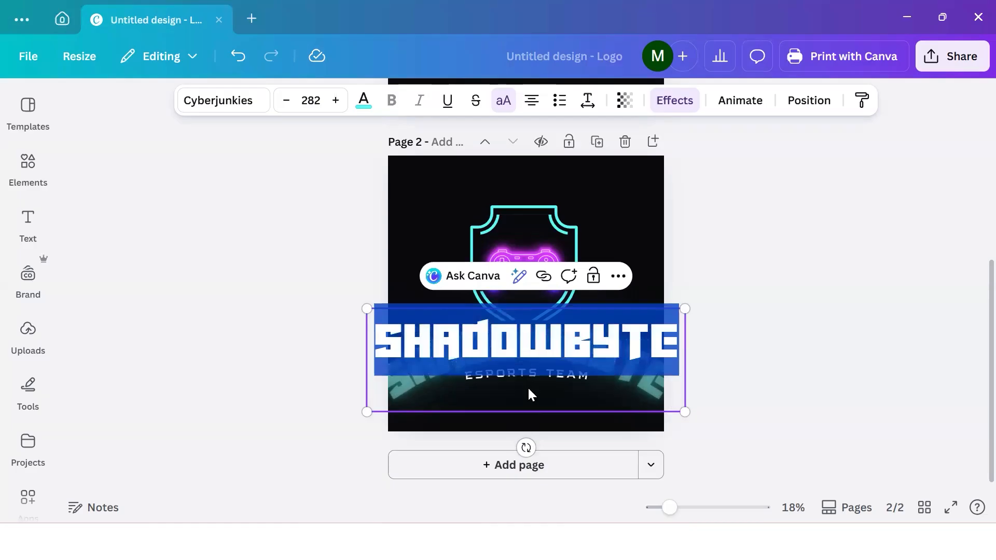
pyautogui.click(527, 387)
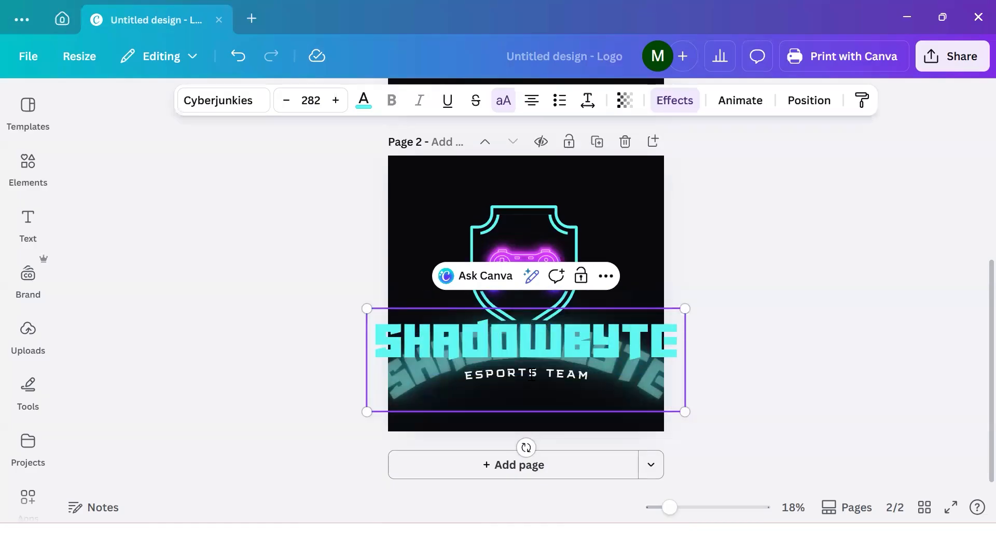
pyautogui.click(581, 421)
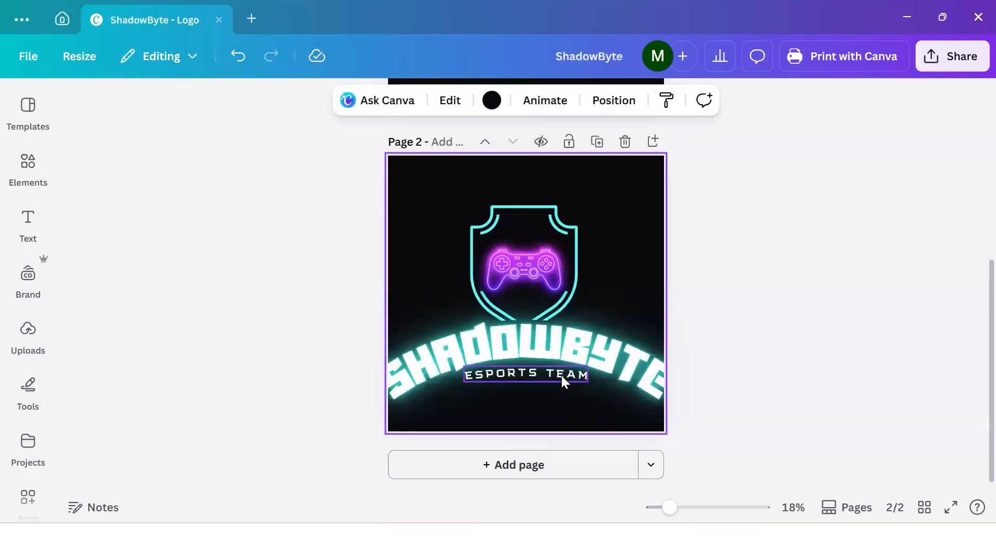
pyautogui.doubleClick(561, 376)
pyautogui.write('ARENA')
pyautogui.click(552, 382)
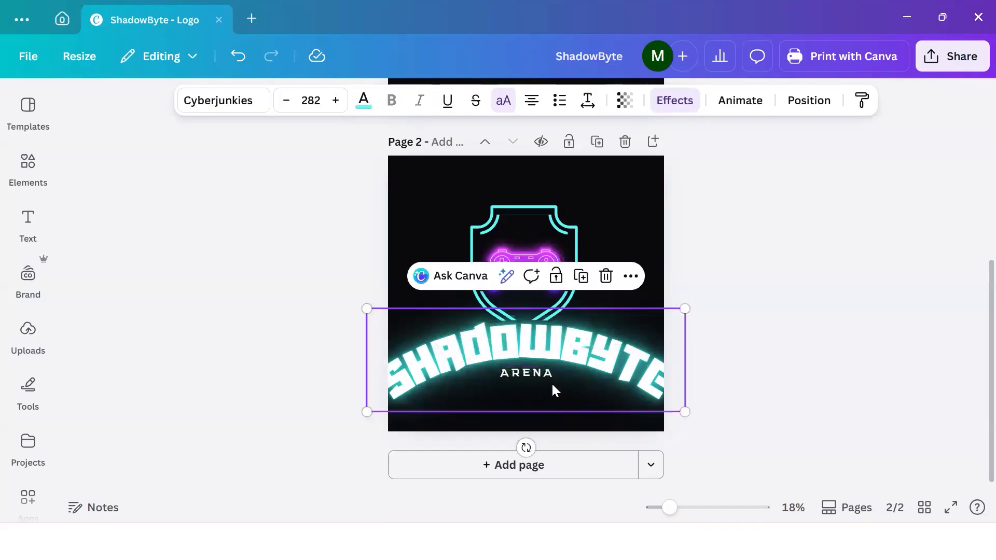
pyautogui.click(832, 329)
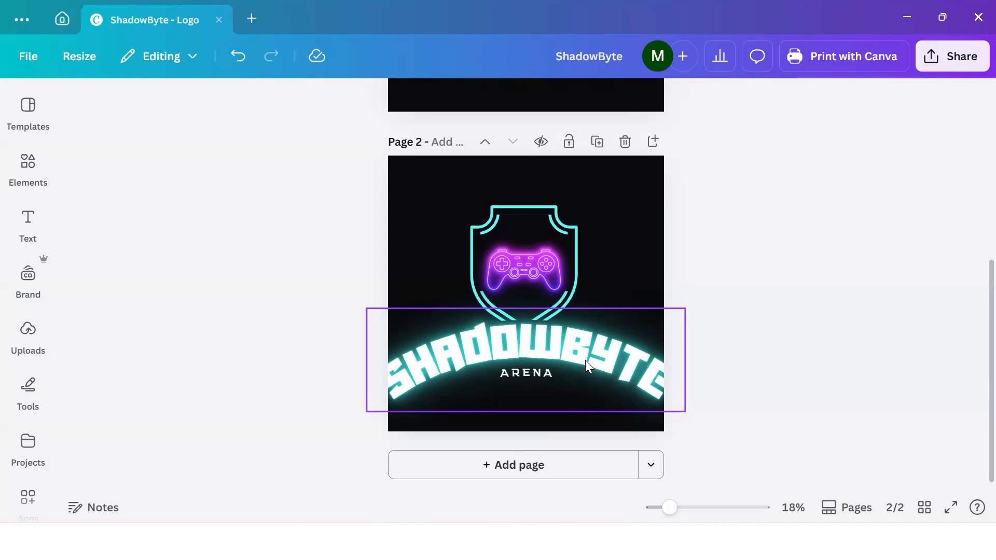
# - Remove the Curve shape effect from the SHADOWBYTE title on page 2, keeping its Neon effect
pyautogui.click(588, 355)
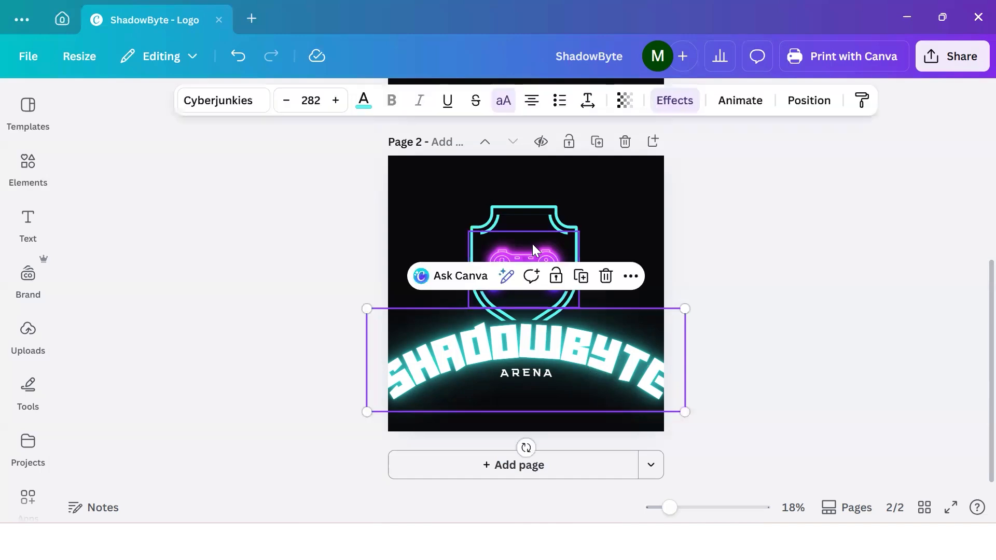
pyautogui.click(259, 109)
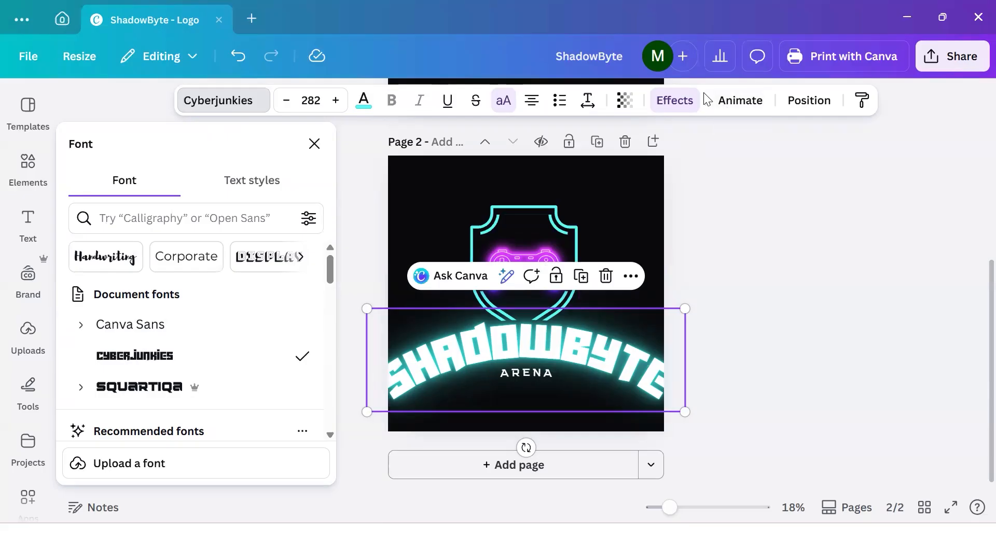
pyautogui.click(675, 100)
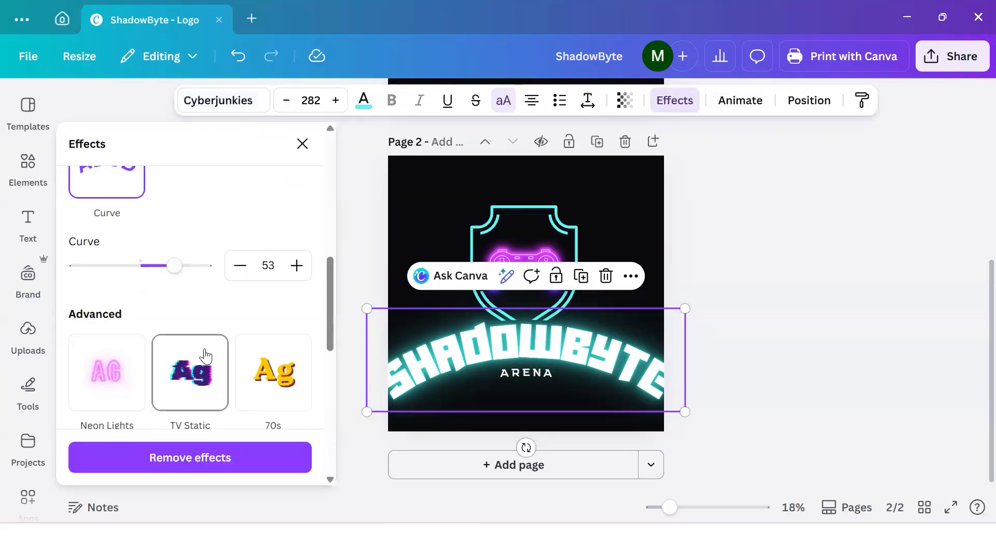
pyautogui.scroll(-5, 206, 357)
pyautogui.scroll(4, 205, 356)
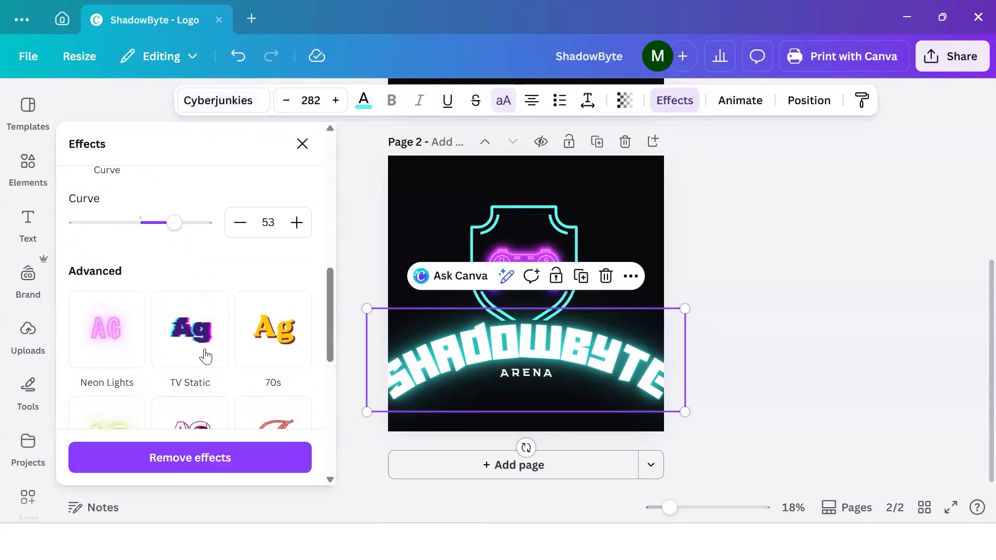
pyautogui.scroll(5, 205, 357)
pyautogui.scroll(-3, 205, 354)
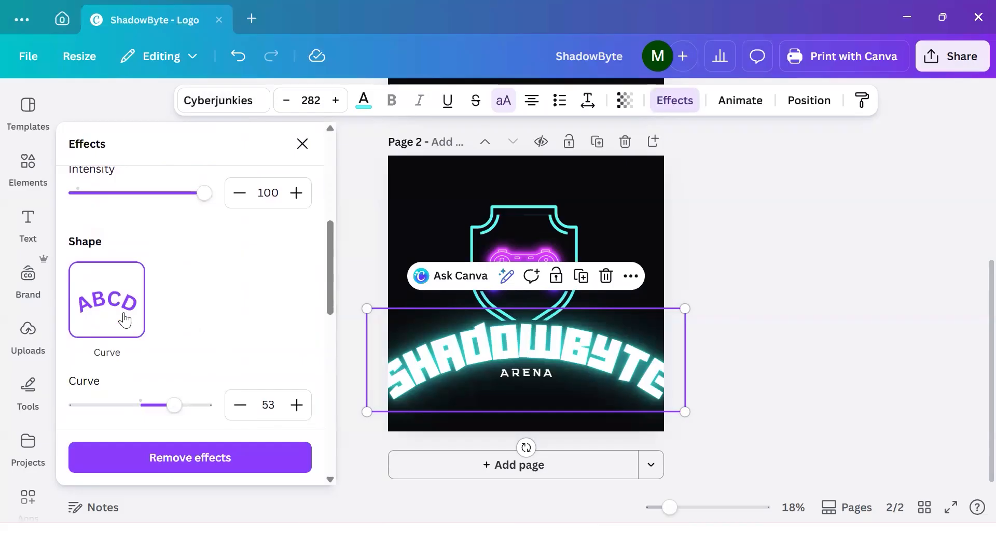
pyautogui.click(125, 320)
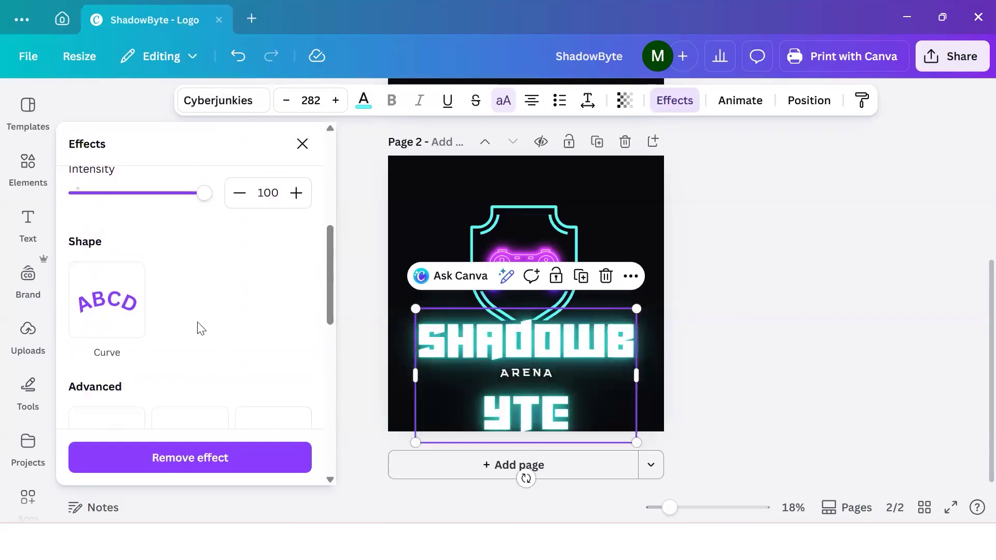
pyautogui.scroll(4, 233, 347)
pyautogui.scroll(-3, 231, 347)
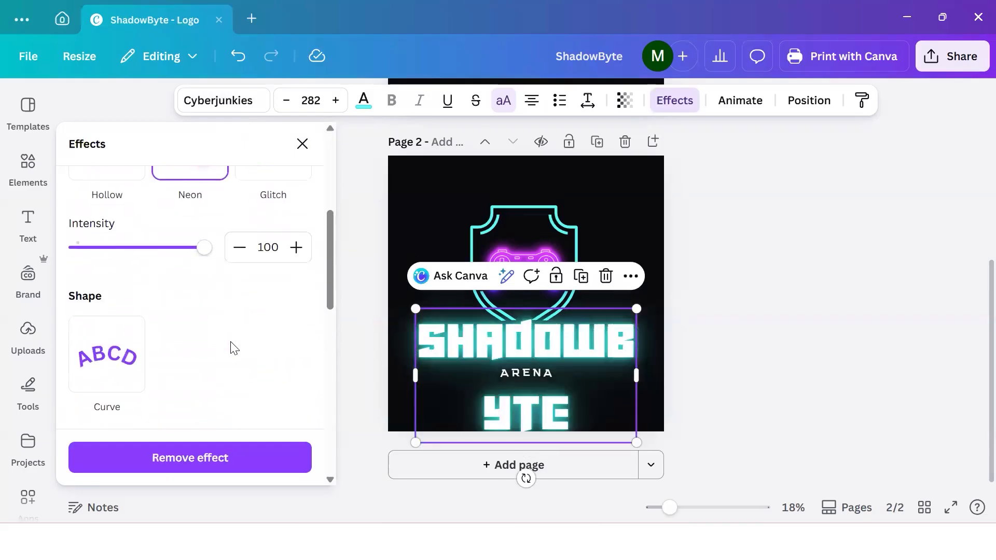
pyautogui.scroll(3, 346, 331)
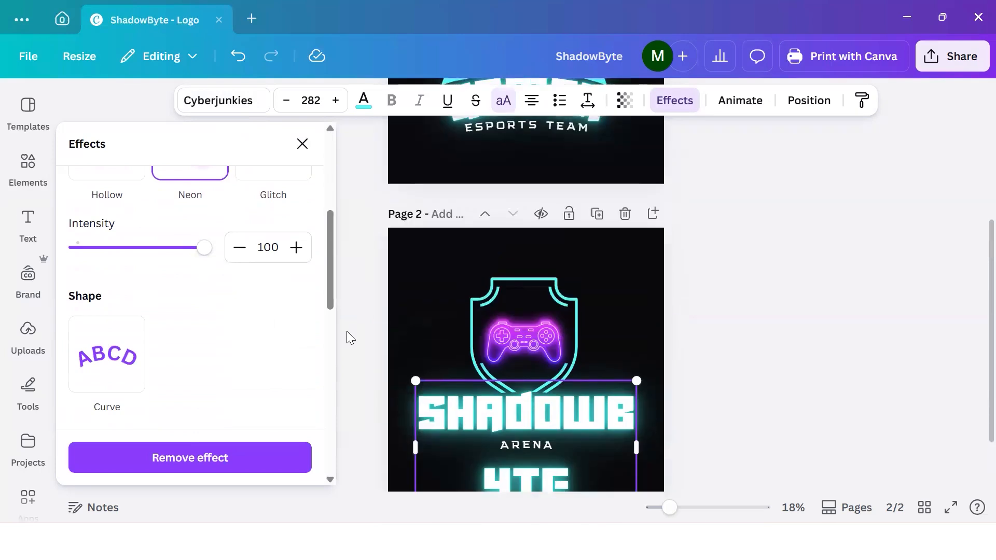
pyautogui.press('Escape')
pyautogui.scroll(-3, 416, 374)
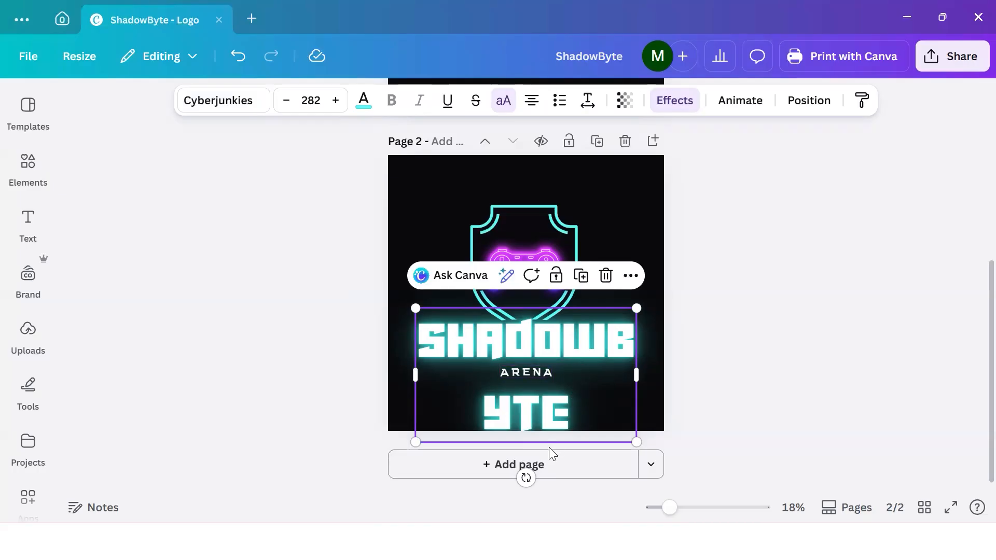
# - Shrink the SHADOWBYTE title so it fits on one line, with a font size of 150
pyautogui.moveTo(633, 439); pyautogui.dragTo(579, 374)
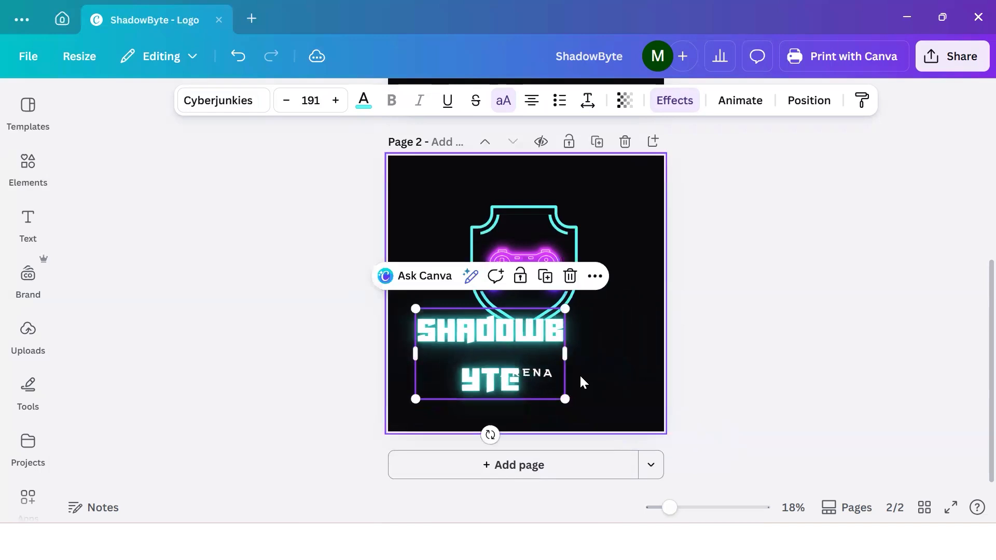
pyautogui.click(497, 357)
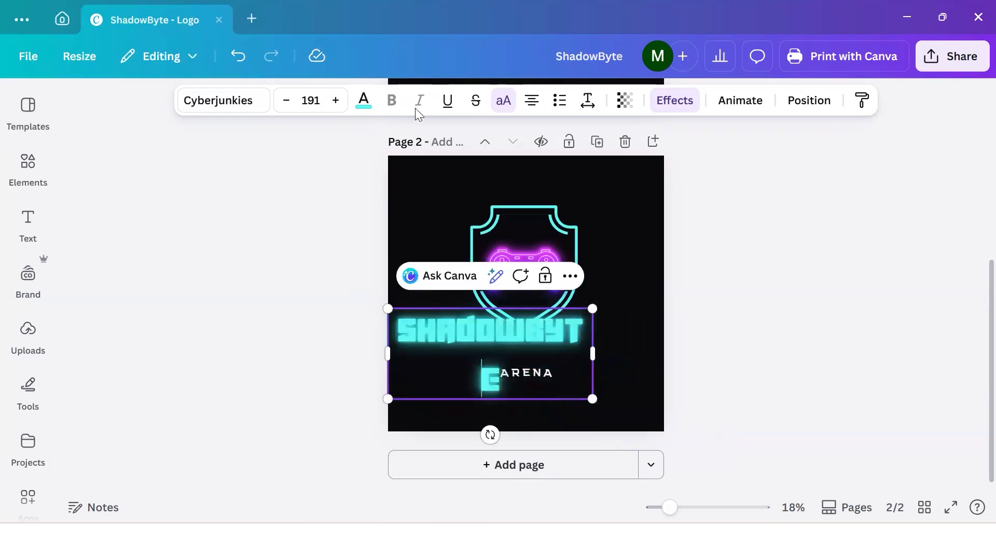
pyautogui.click(310, 100)
pyautogui.write('100')
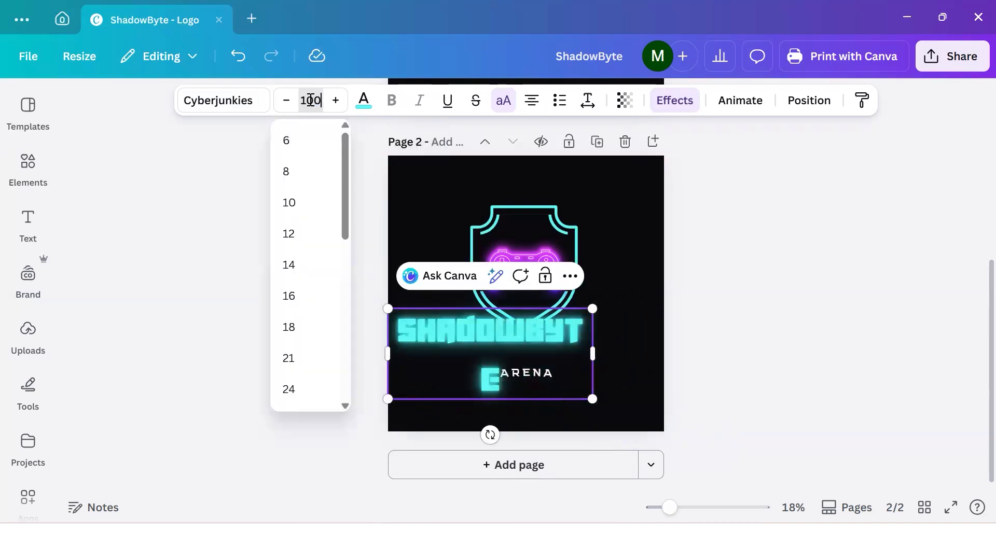
pyautogui.press('Return')
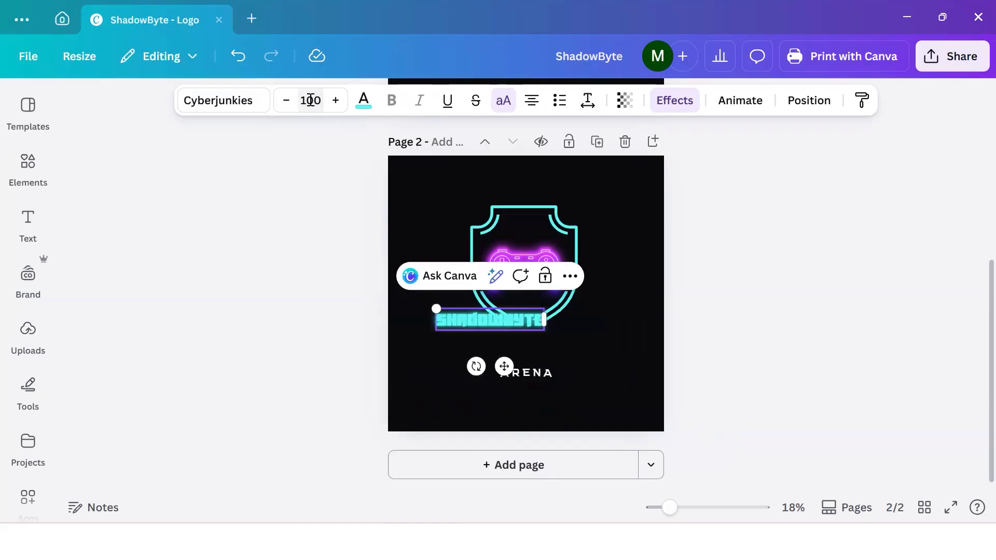
pyautogui.click(310, 100)
pyautogui.write('15')
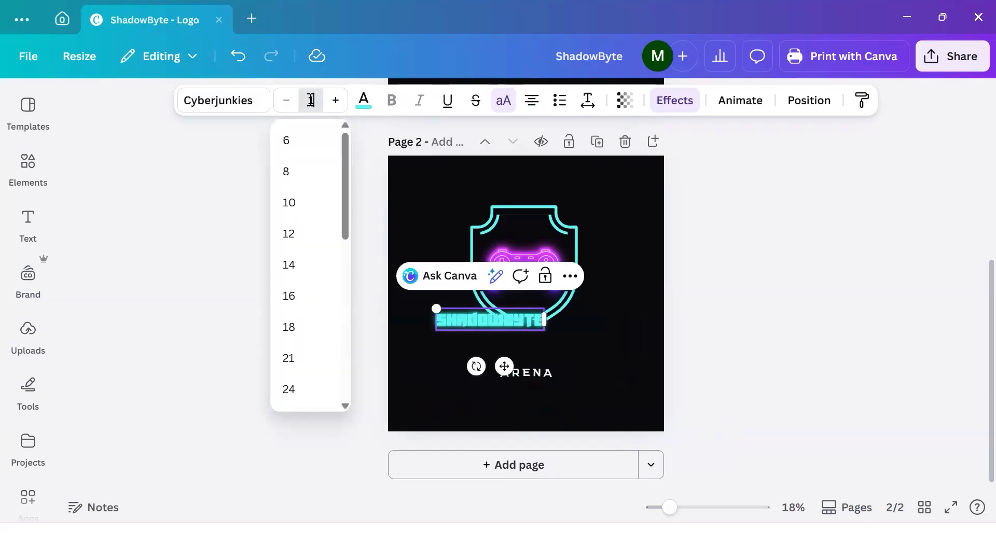
pyautogui.press('Return')
pyautogui.click(314, 100)
pyautogui.write('0')
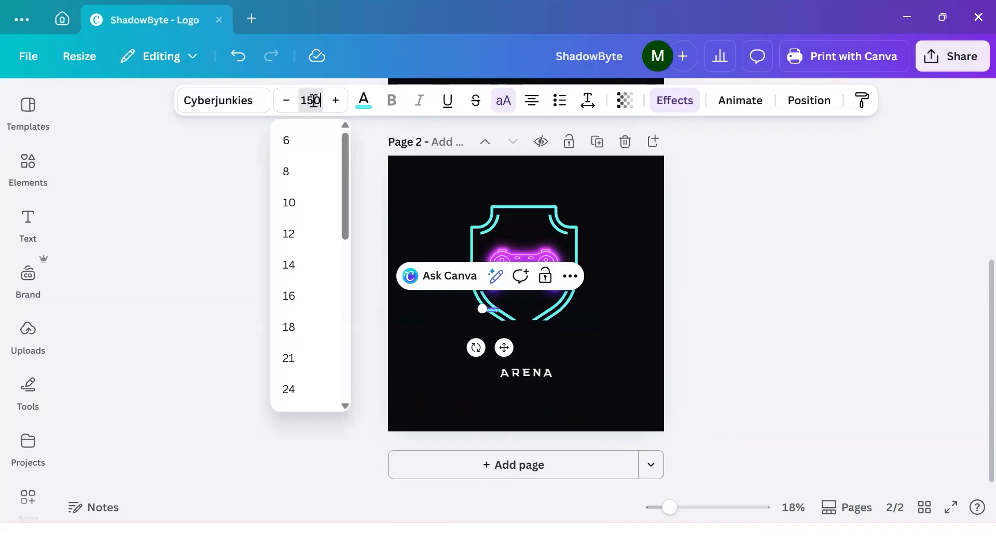
pyautogui.press('Return')
# - Centre the SHADOWBYTE title just below the shield and move ARENA up close beneath it
pyautogui.moveTo(511, 380); pyautogui.dragTo(542, 392)
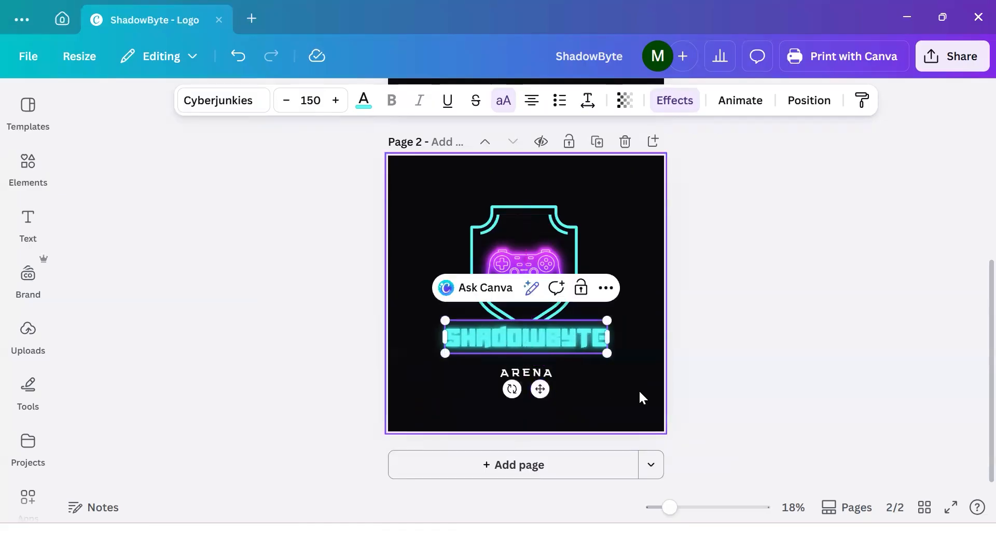
pyautogui.click(639, 390)
pyautogui.click(543, 379)
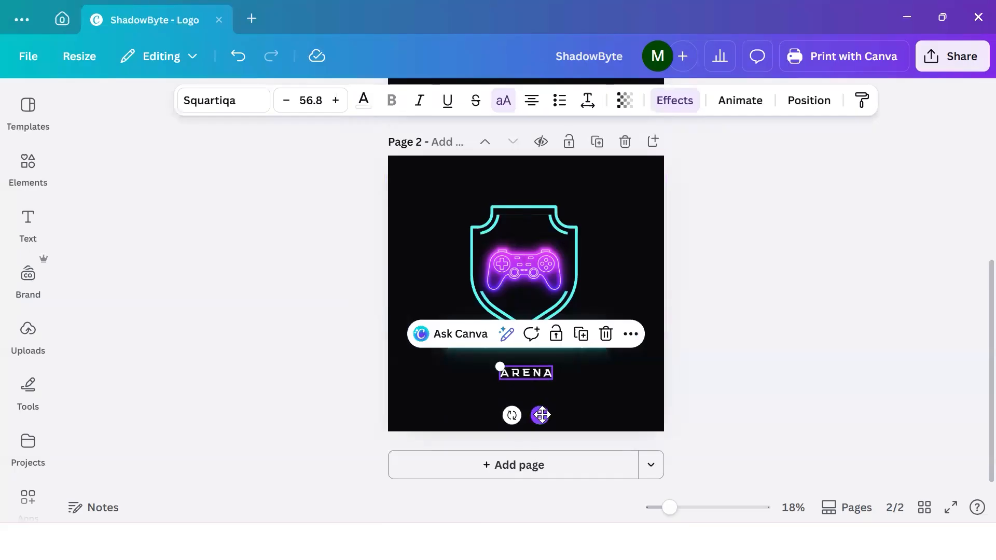
pyautogui.moveTo(540, 413); pyautogui.dragTo(540, 405)
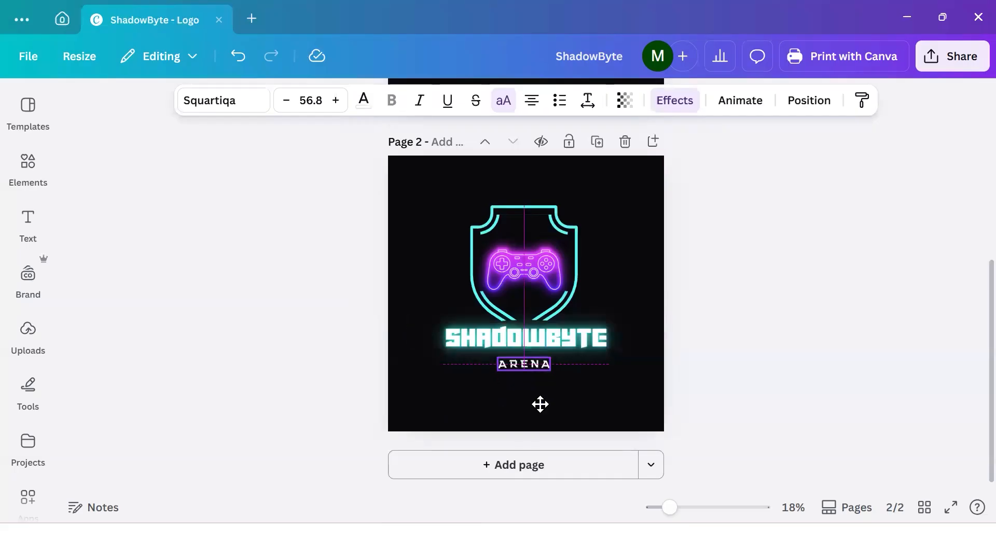
pyautogui.click(596, 405)
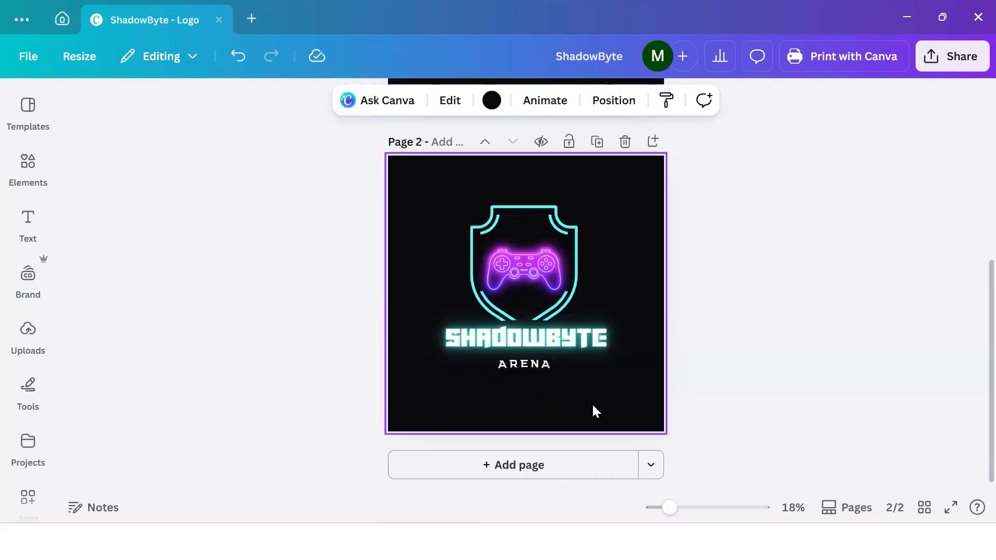
# - Set the font size of the ARENA subtitle to 70
pyautogui.click(540, 363)
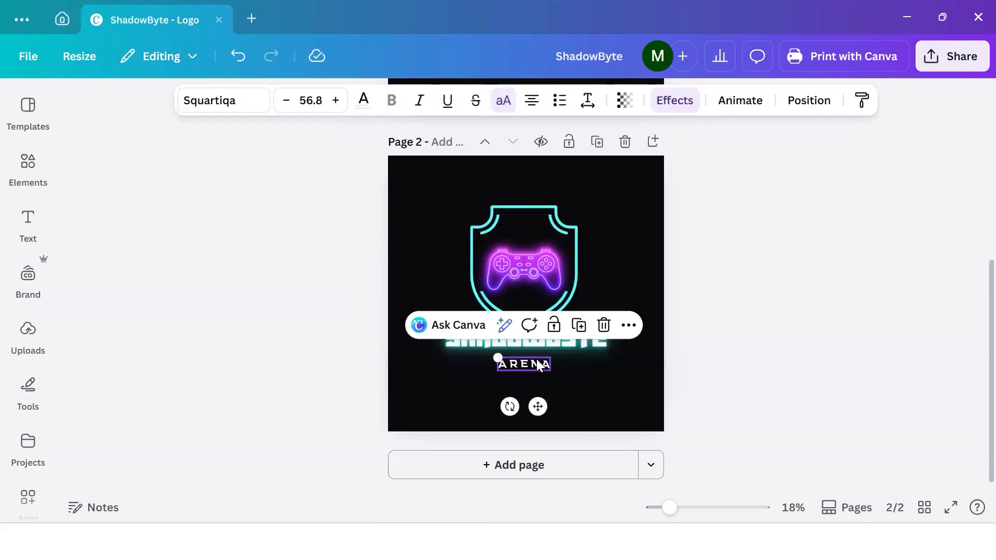
pyautogui.click(319, 91)
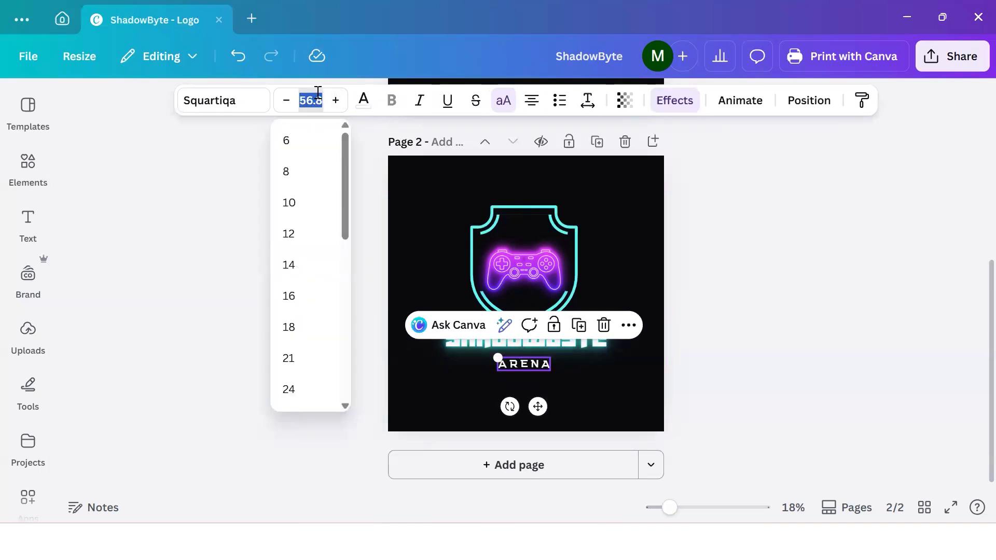
pyautogui.write('60')
pyautogui.press('BackSpace')
pyautogui.press('BackSpace')
pyautogui.write('70')
pyautogui.press('Return')
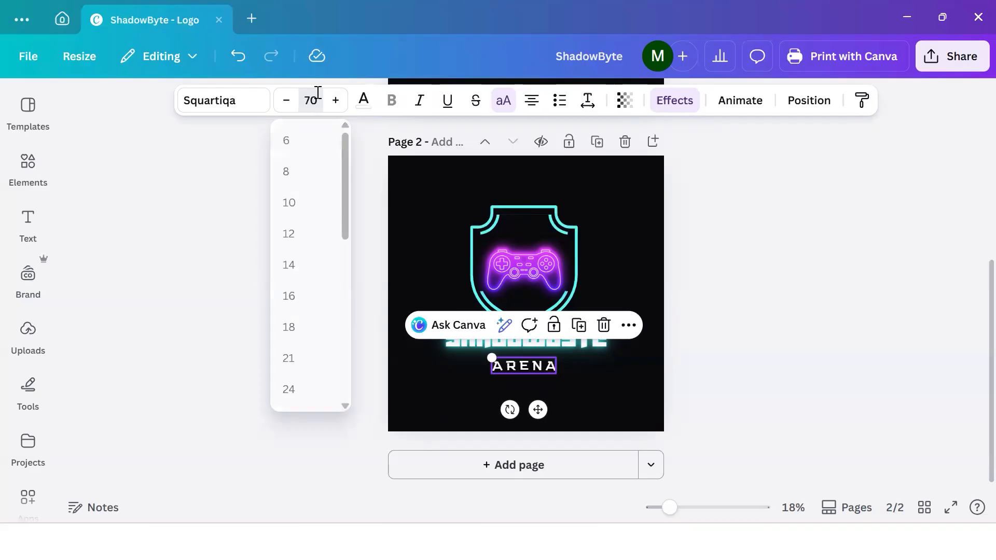
pyautogui.click(825, 390)
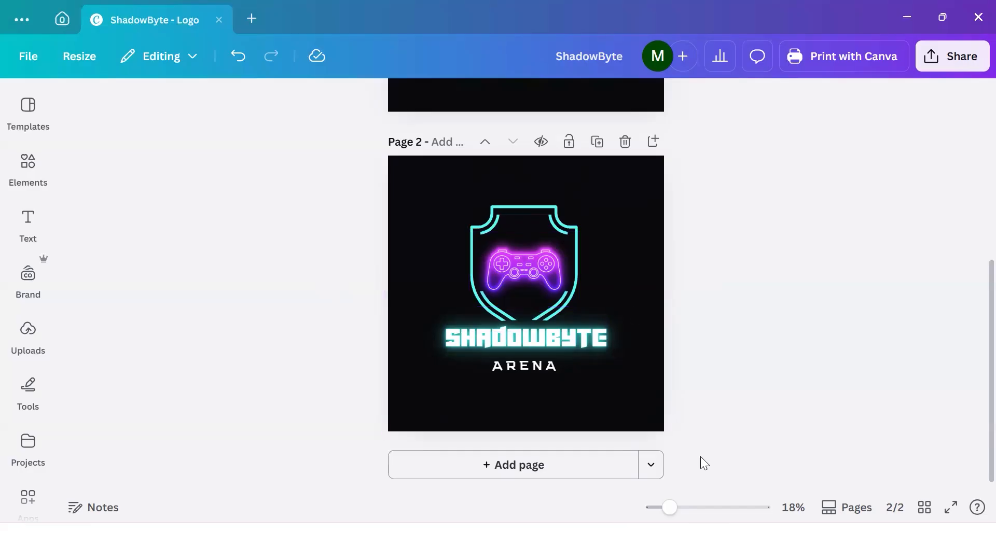
# - Increase the letter spacing of the SHADOWBYTE title on page 2 to 79
pyautogui.moveTo(673, 517)
pyautogui.mouseDown()
pyautogui.moveTo(648, 514)
pyautogui.moveTo(667, 509)
pyautogui.mouseUp()
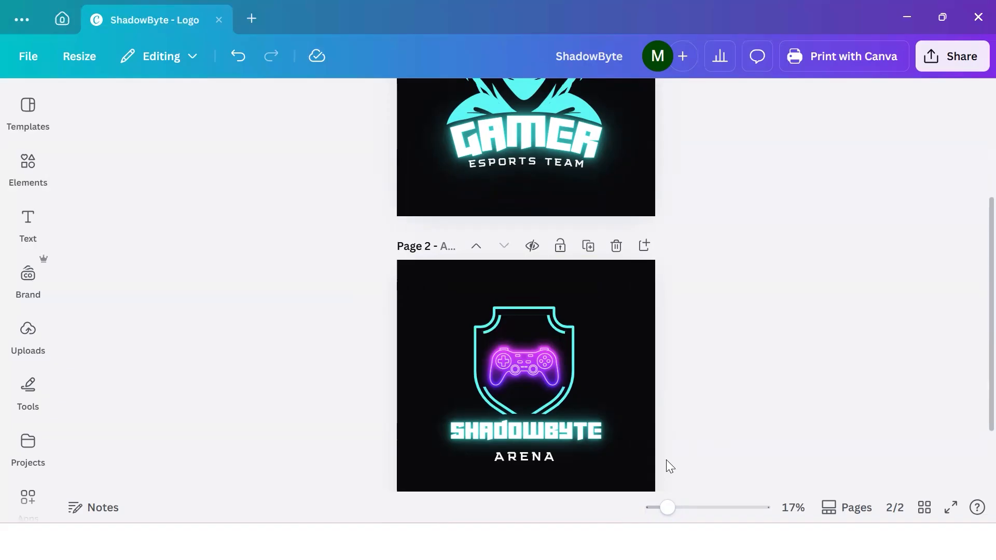
pyautogui.moveTo(671, 507); pyautogui.dragTo(651, 505)
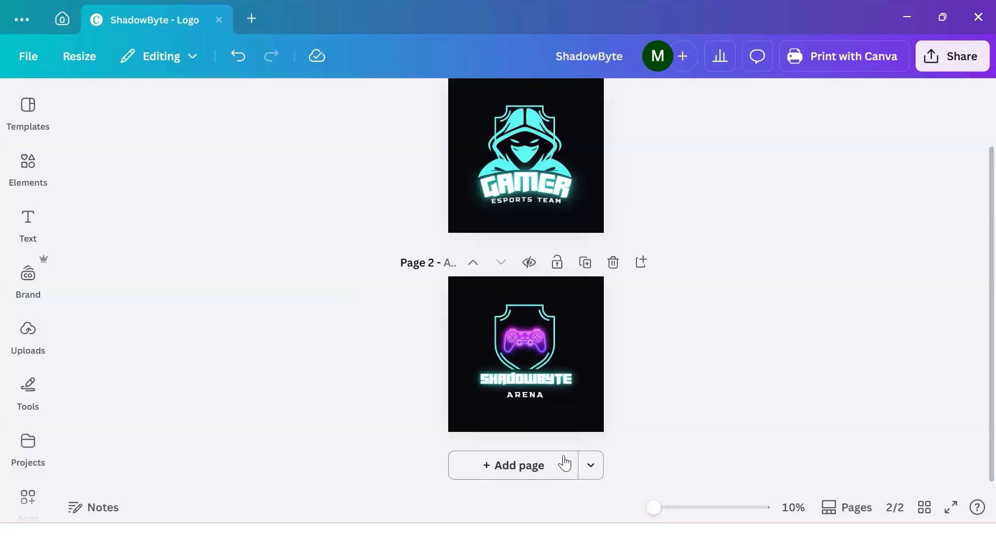
pyautogui.click(553, 383)
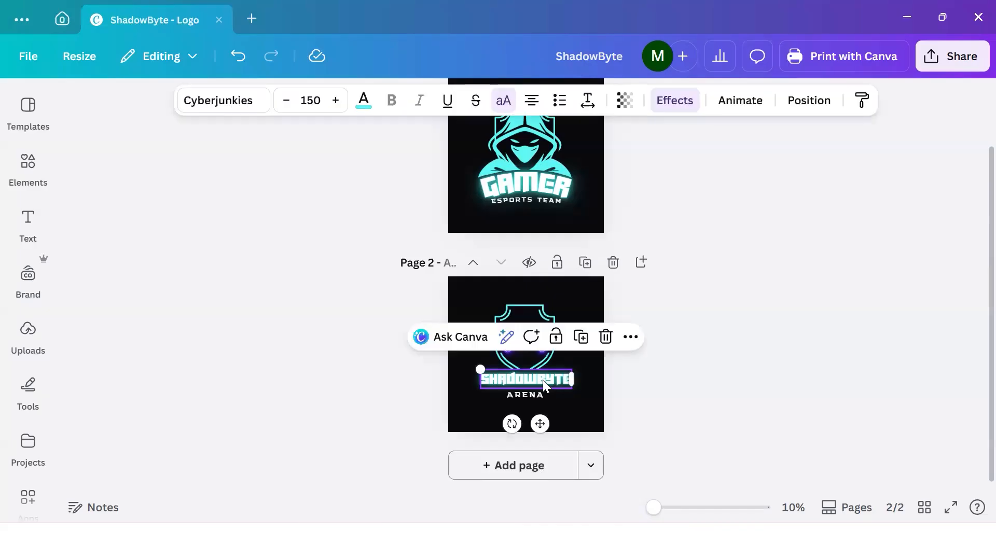
pyautogui.doubleClick(543, 380)
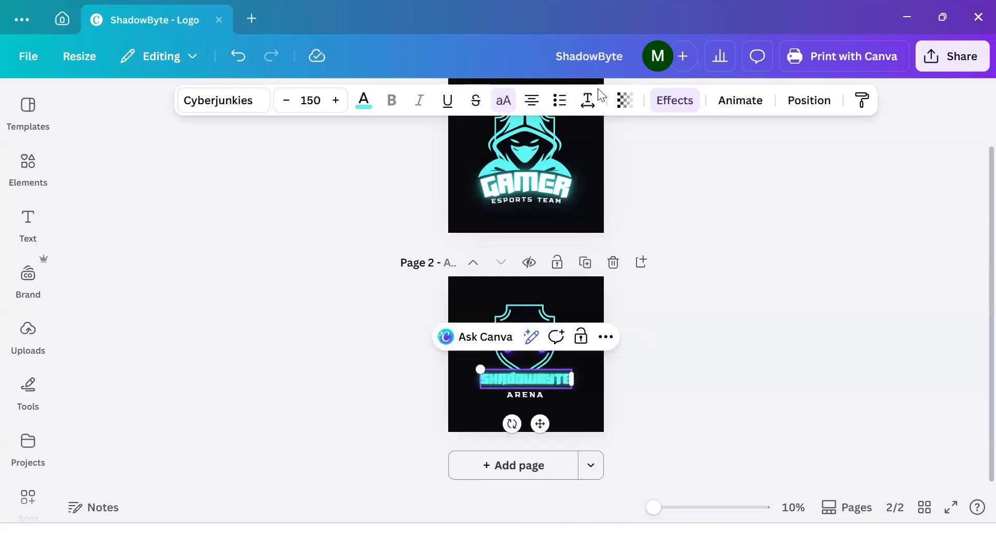
pyautogui.click(589, 102)
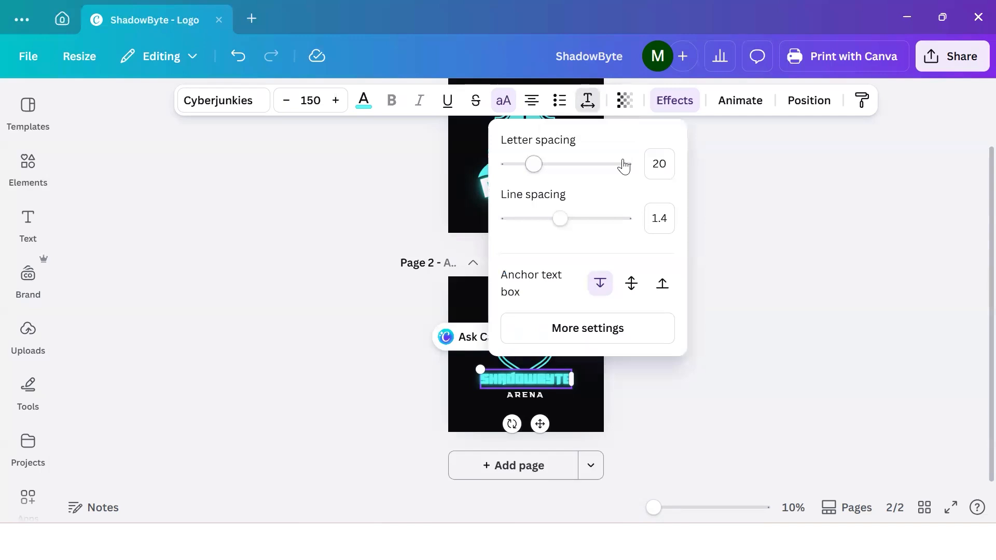
pyautogui.click(539, 171)
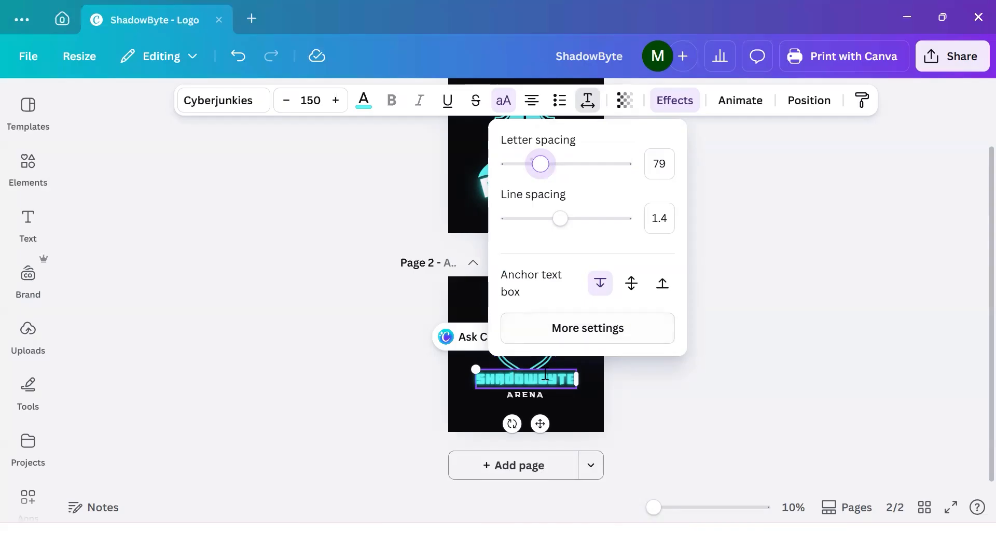
pyautogui.click(753, 267)
pyautogui.click(726, 406)
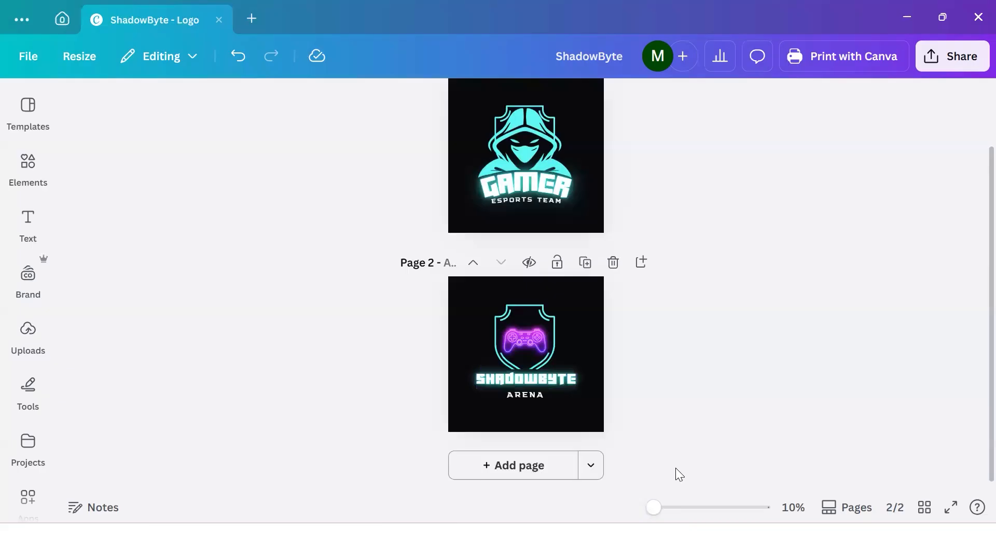
# - Compare the original GAMER logo on page 1 with the customized SHADOWBYTE ARENA logo on page 2
pyautogui.moveTo(657, 512); pyautogui.dragTo(668, 508)
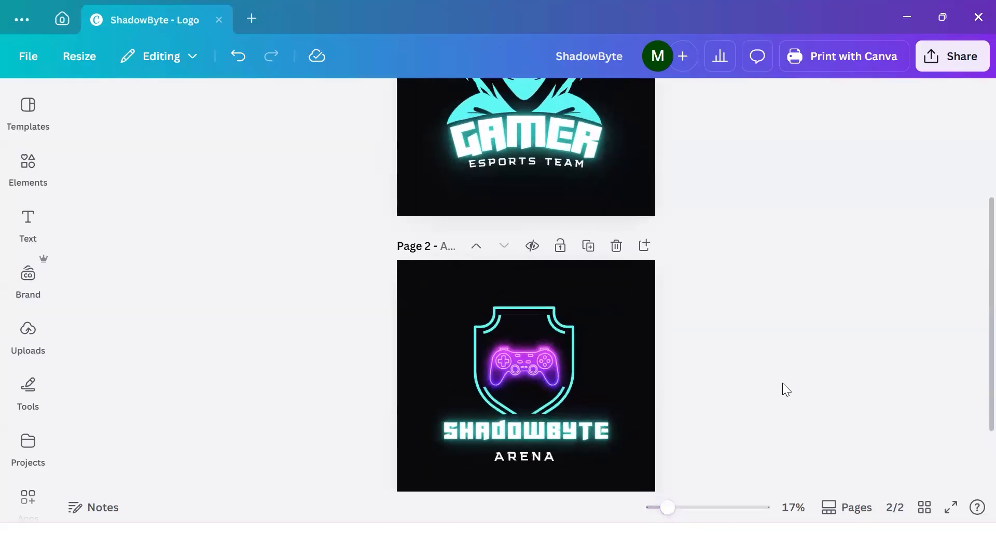
pyautogui.scroll(-2, 782, 383)
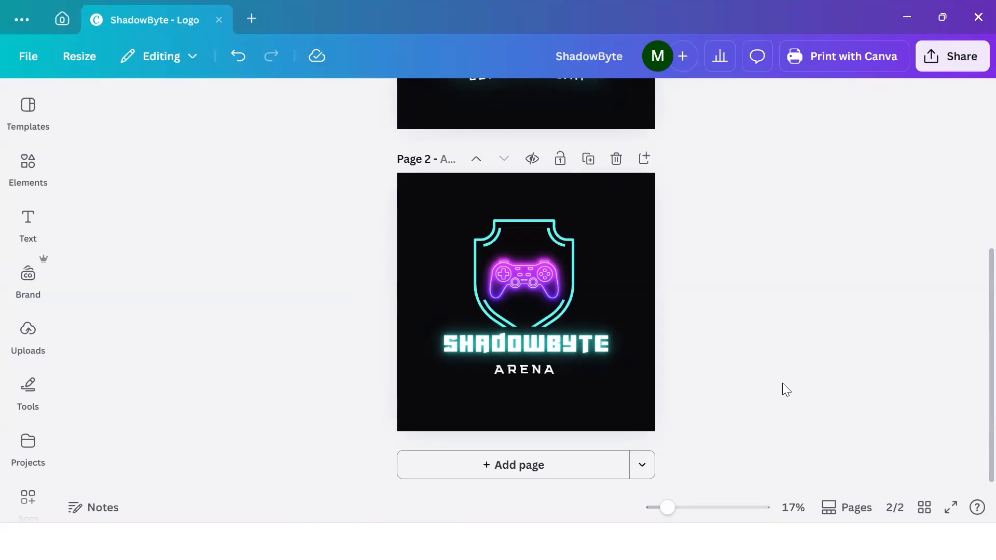
pyautogui.scroll(5, 760, 373)
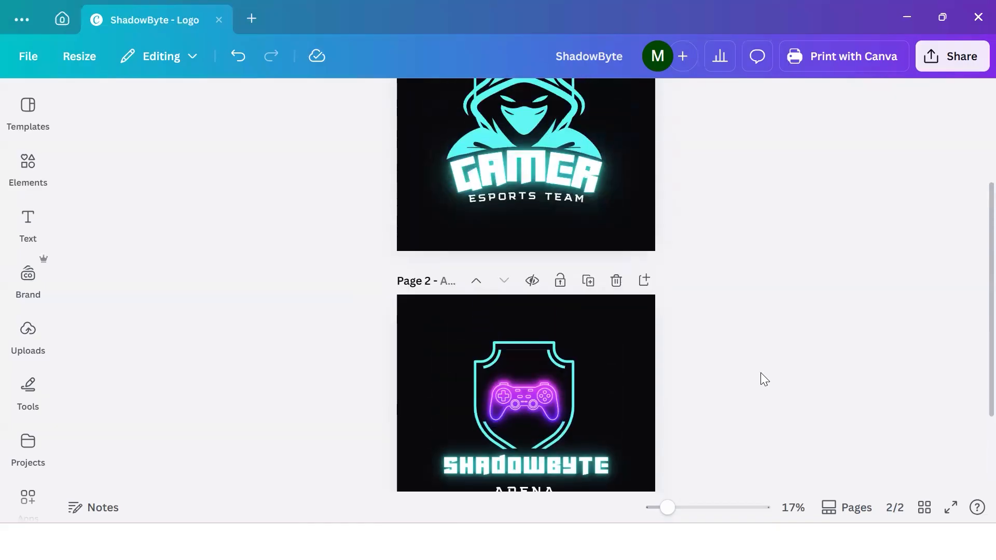
pyautogui.scroll(-4, 760, 372)
pyautogui.scroll(4, 760, 372)
pyautogui.scroll(2, 760, 372)
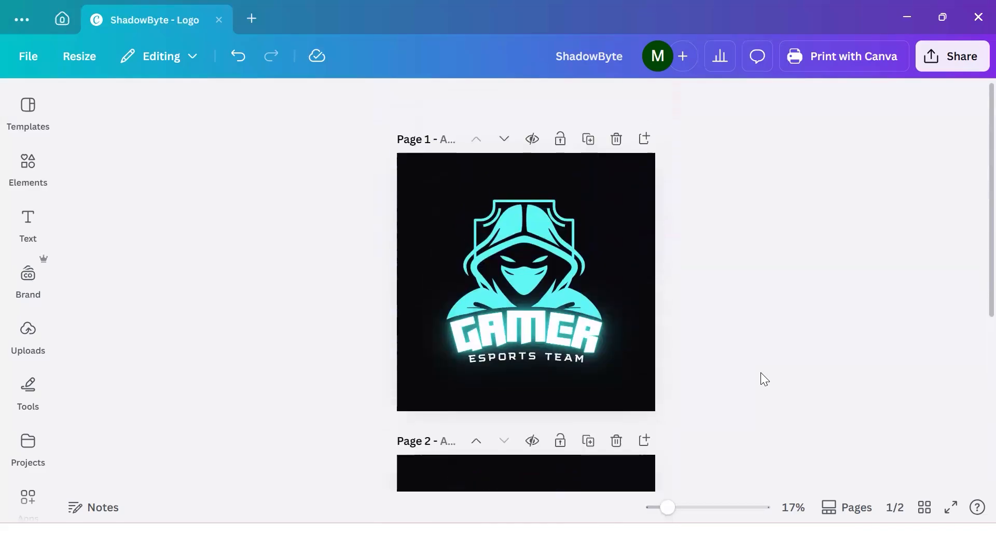
pyautogui.scroll(-5, 761, 373)
pyautogui.scroll(5, 761, 374)
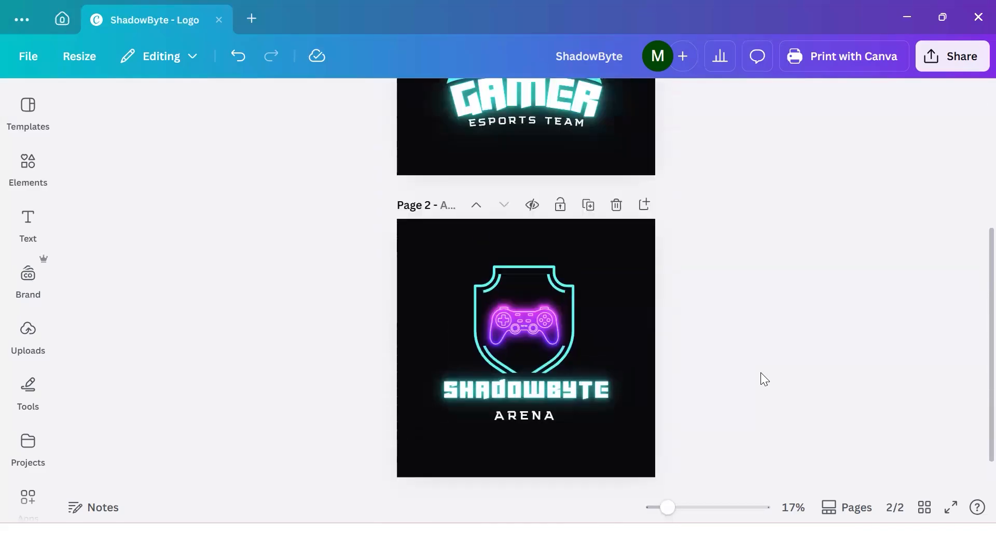
# - Delete page 1 with the original GAMER logo, keeping only the SHADOWBYTE ARENA page
pyautogui.click(559, 267)
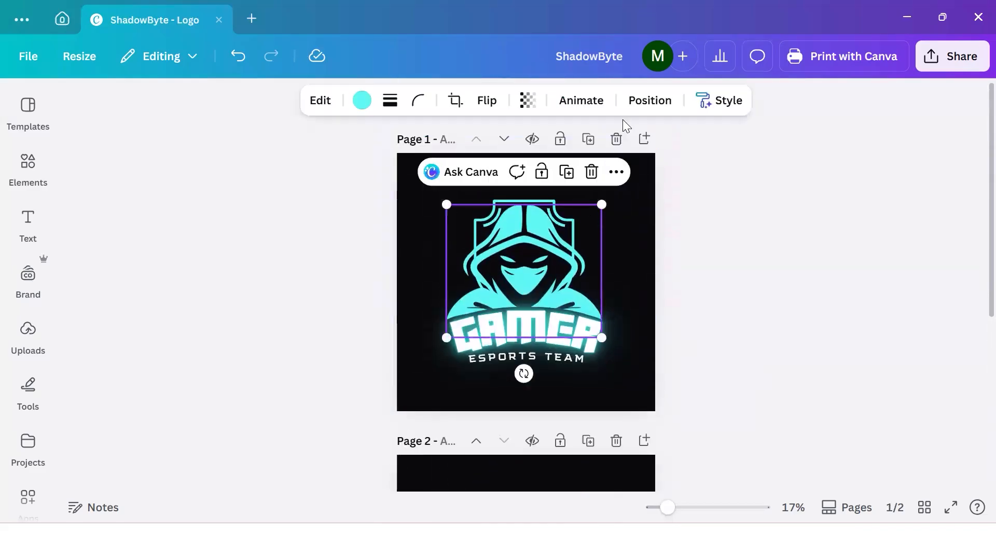
pyautogui.click(616, 140)
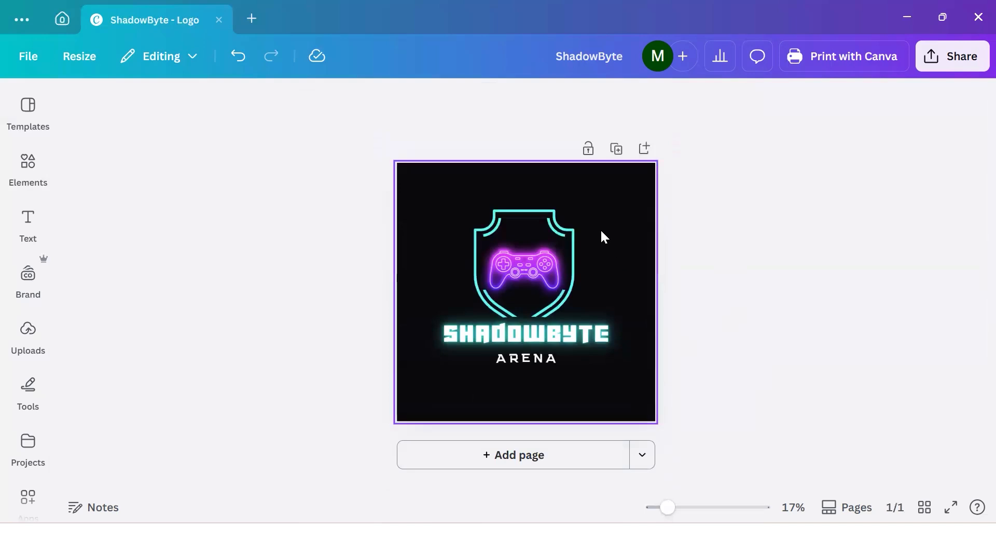
pyautogui.click(600, 229)
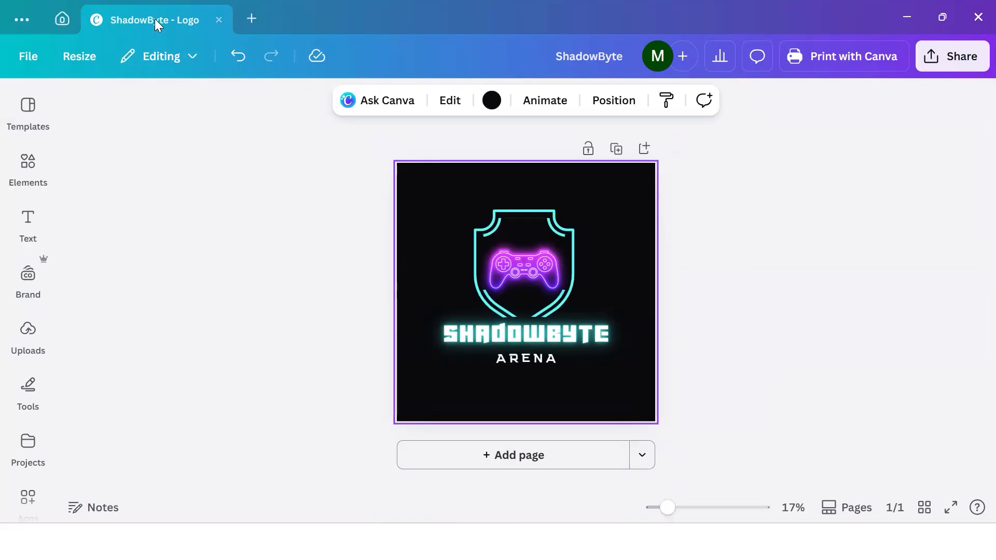
pyautogui.click(20, 55)
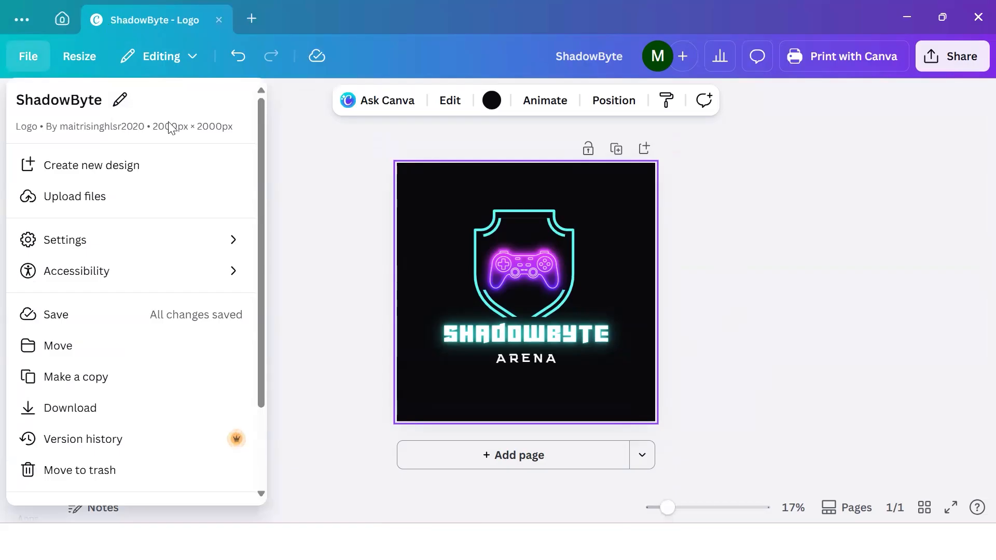
pyautogui.click(316, 179)
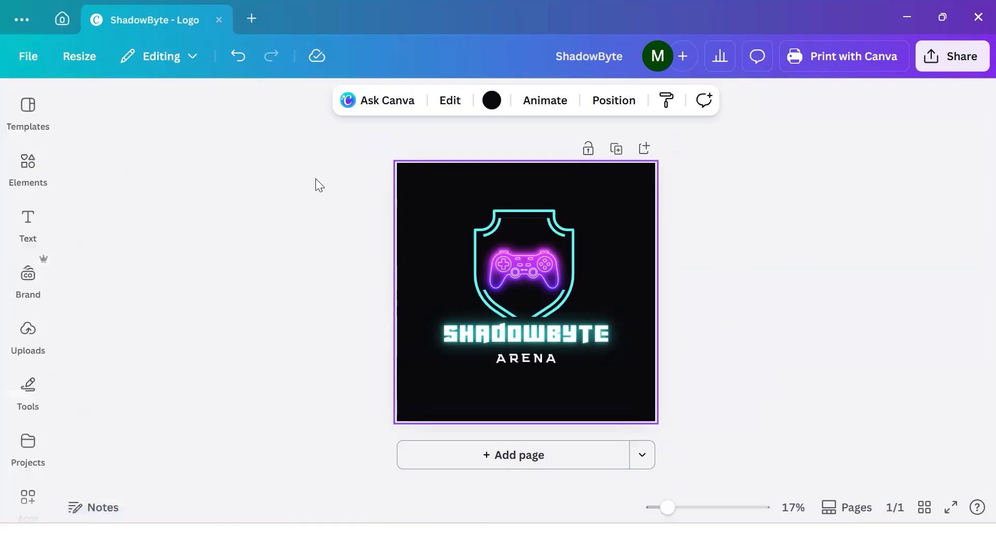
# - Leave the design for the home area, dismiss the design creation dialog and open the Brand Kit's Logos category
pyautogui.click(53, 23)
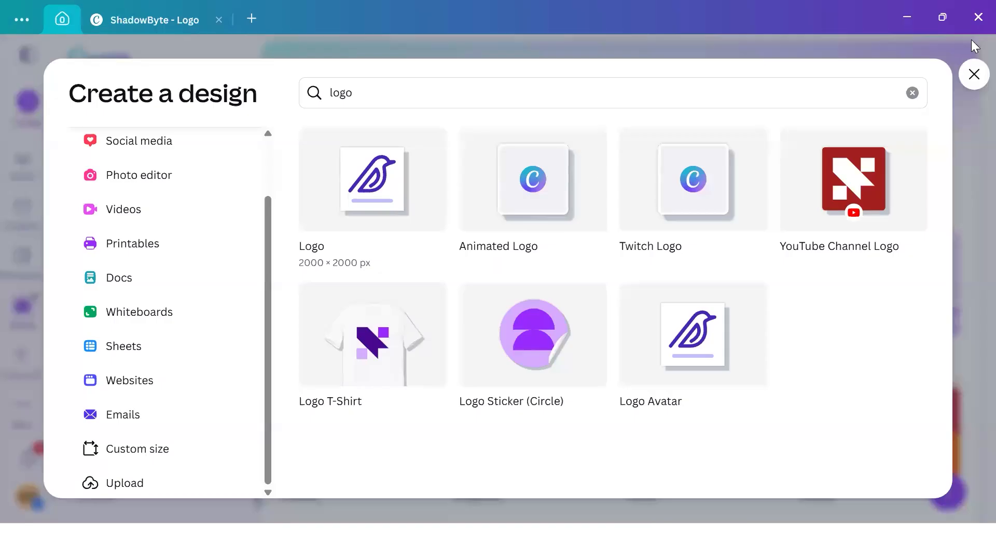
pyautogui.click(975, 78)
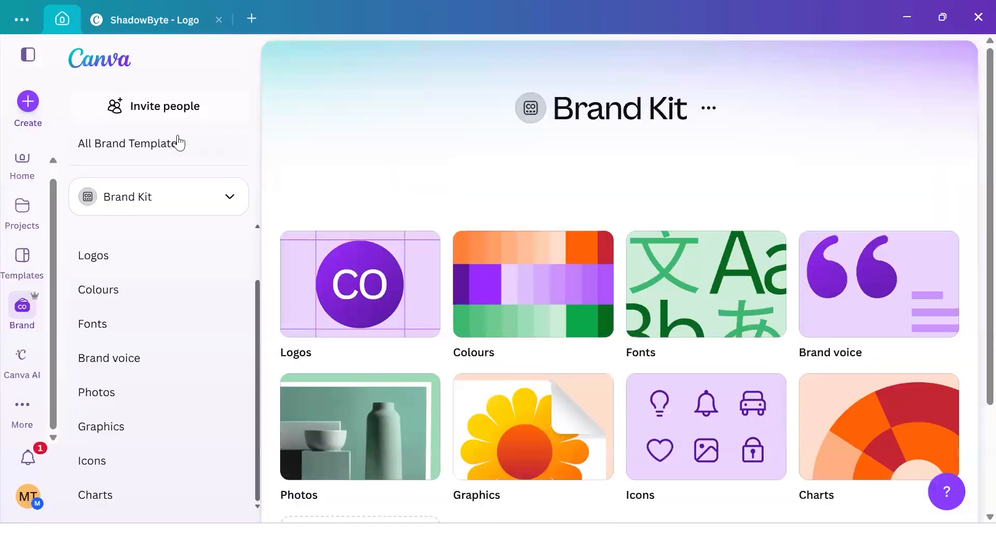
pyautogui.click(333, 306)
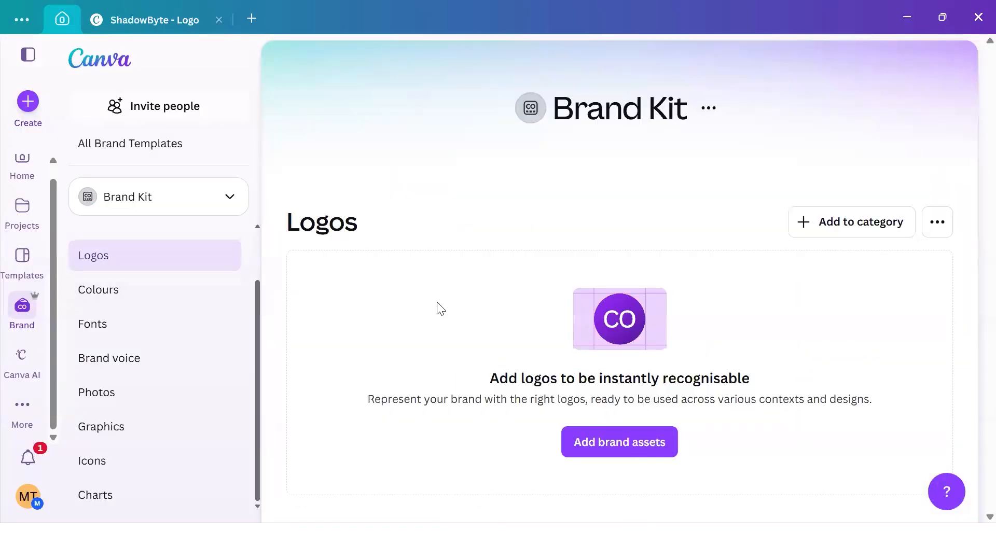
pyautogui.click(606, 449)
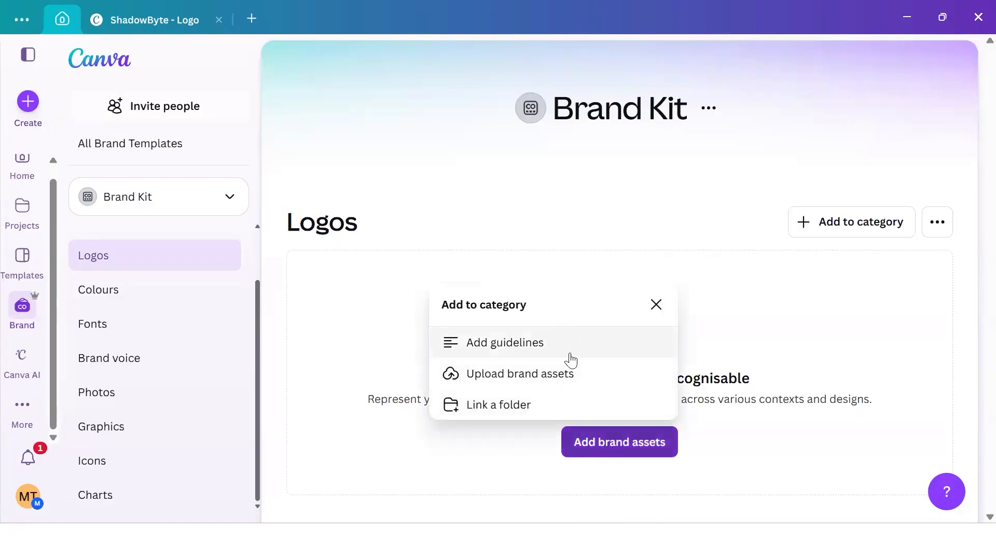
pyautogui.click(560, 378)
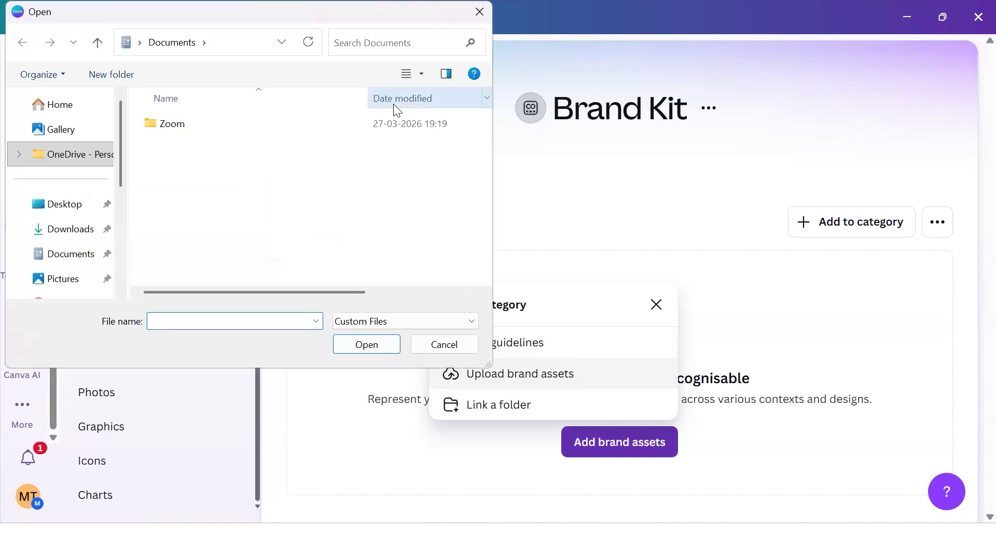
pyautogui.click(427, 345)
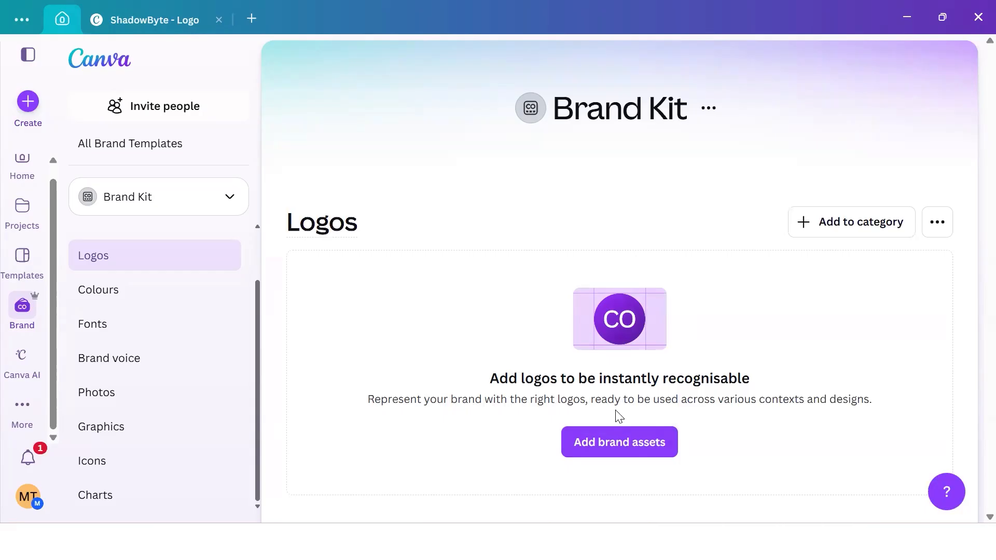
pyautogui.click(602, 456)
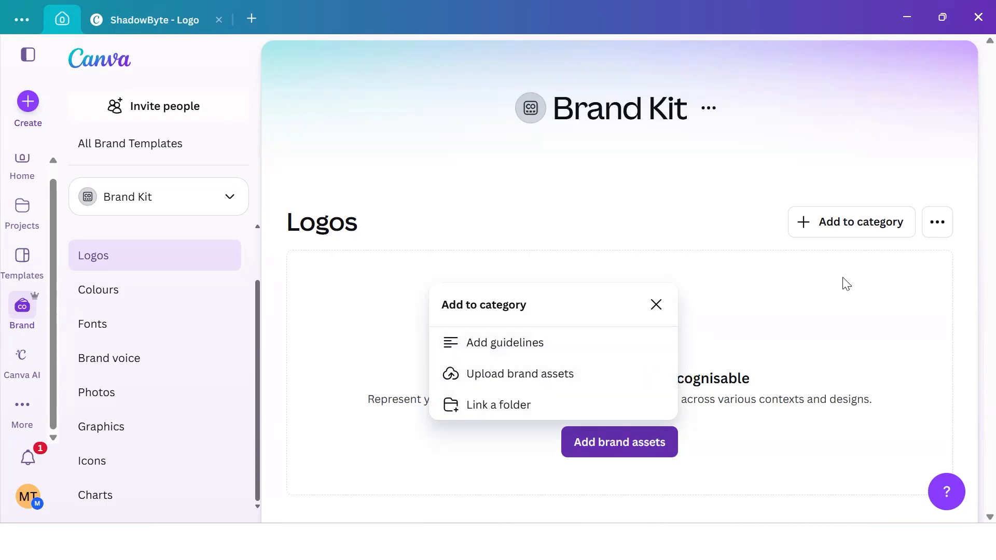
# - Rename the Brand Kit's Logos category to ShadowByte Arena Logo
pyautogui.click(939, 224)
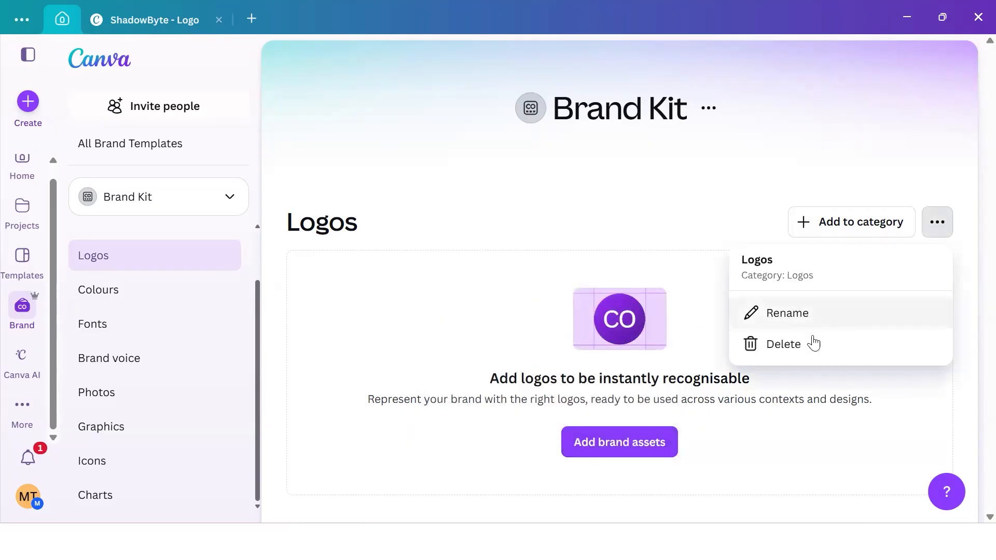
pyautogui.click(815, 314)
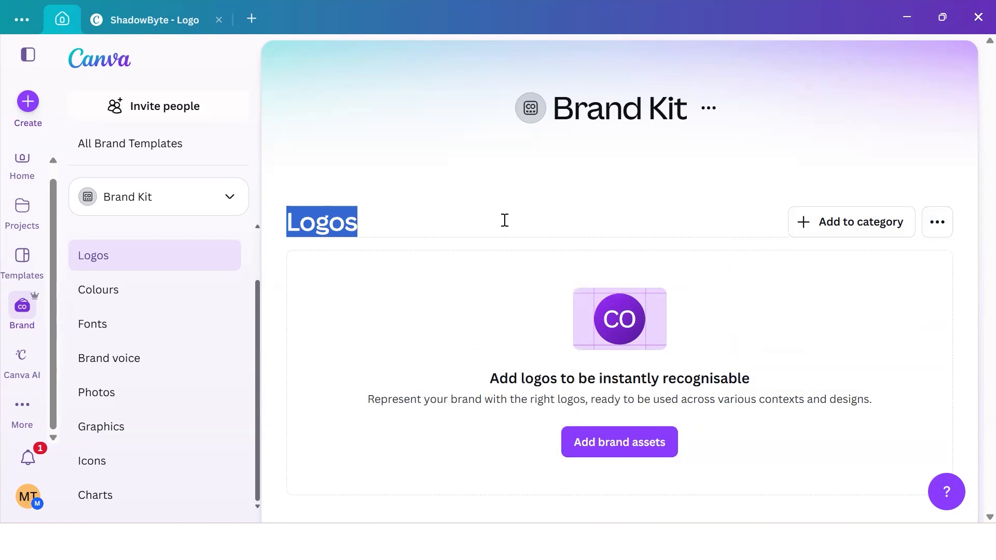
pyautogui.write('Shadow')
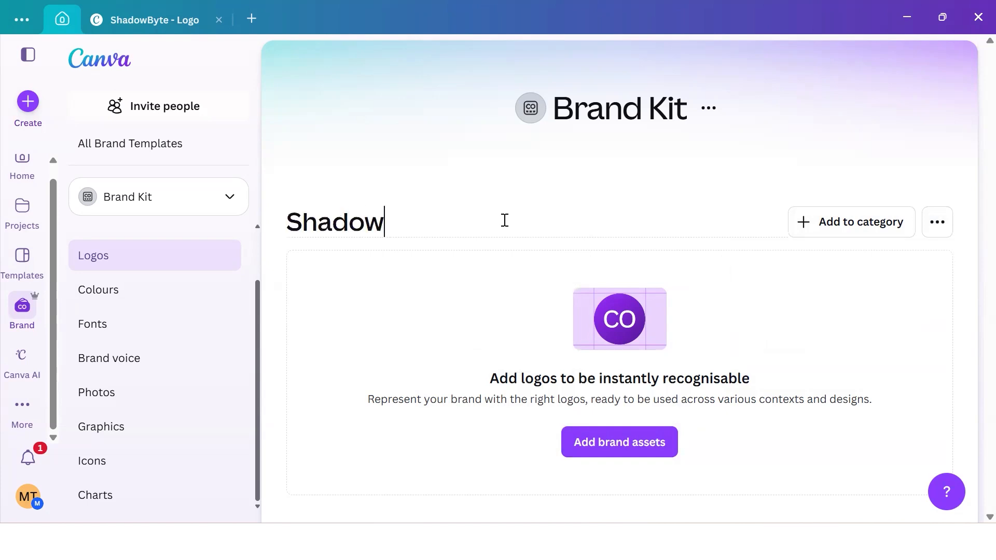
pyautogui.write('Byte Arena LO')
pyautogui.press('BackSpace')
pyautogui.write('ogo')
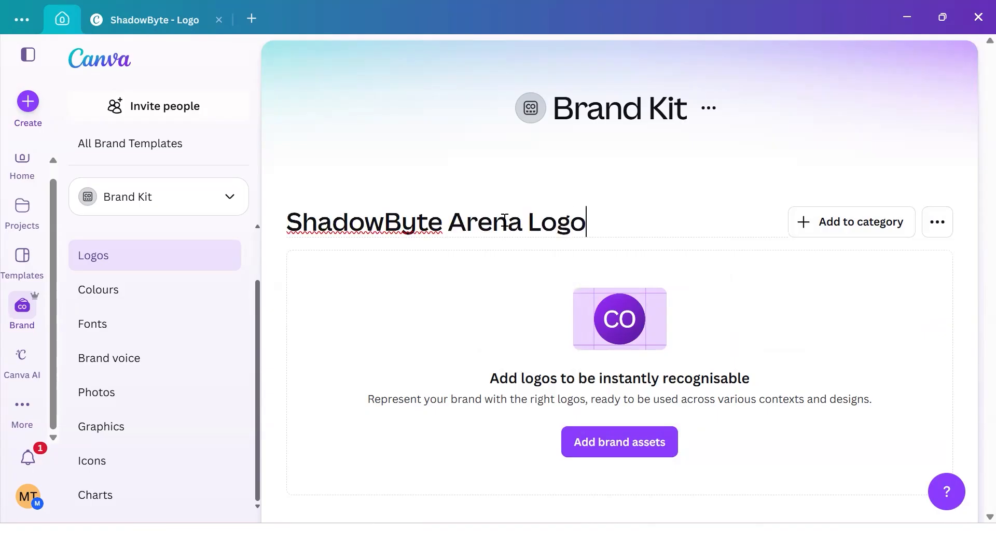
pyautogui.click(901, 370)
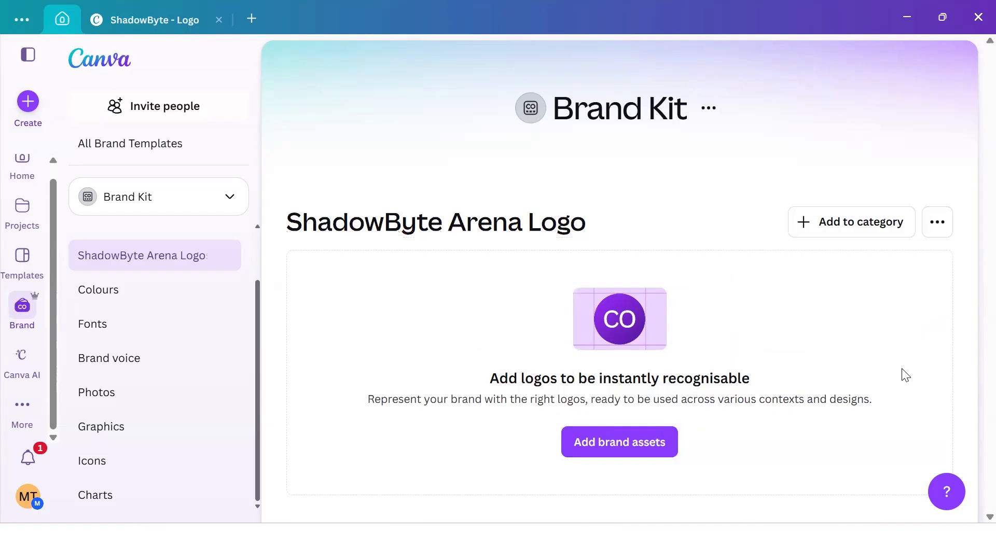
pyautogui.click(937, 226)
pyautogui.click(875, 227)
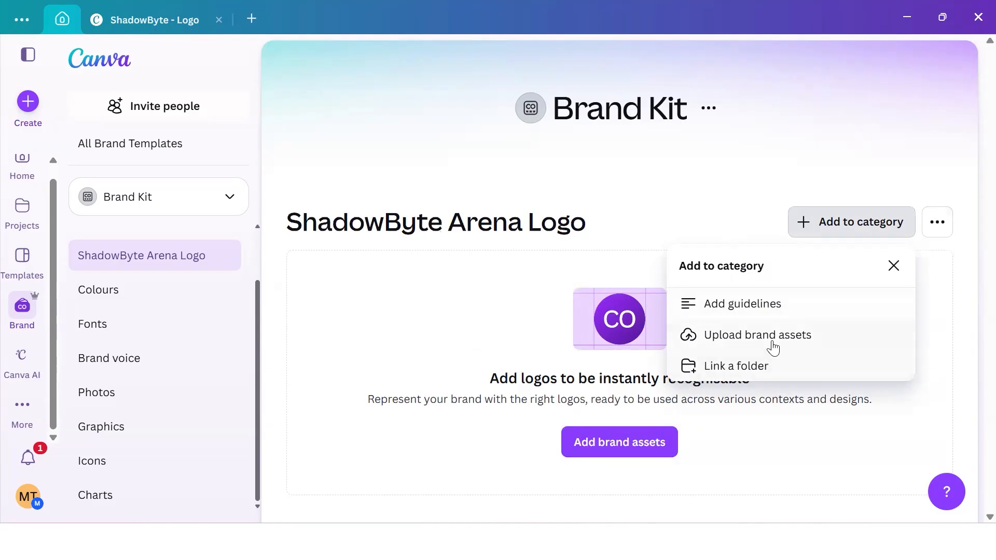
pyautogui.click(445, 294)
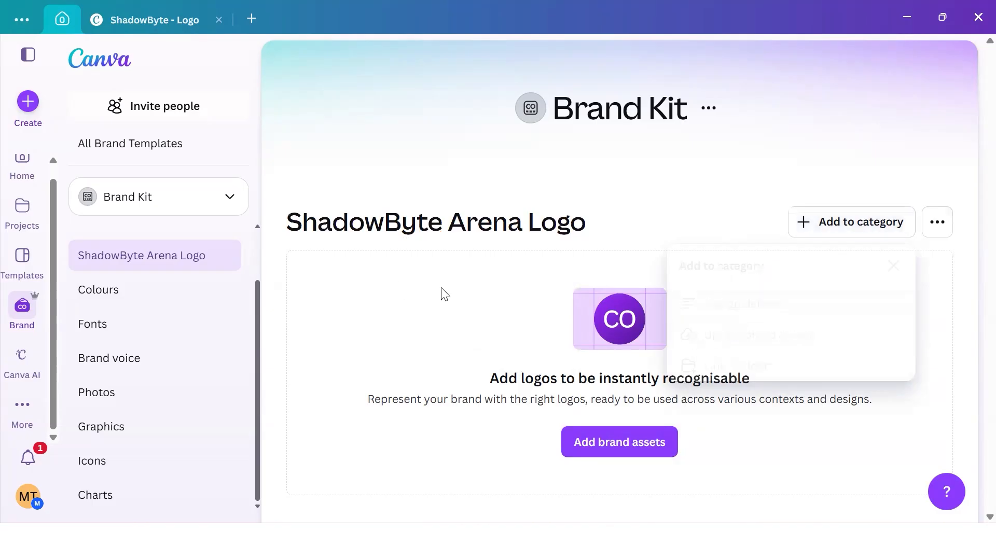
# - Return to the ShadowByte design and download it as a PNG at 2,000 × 2,000 px
pyautogui.click(118, 16)
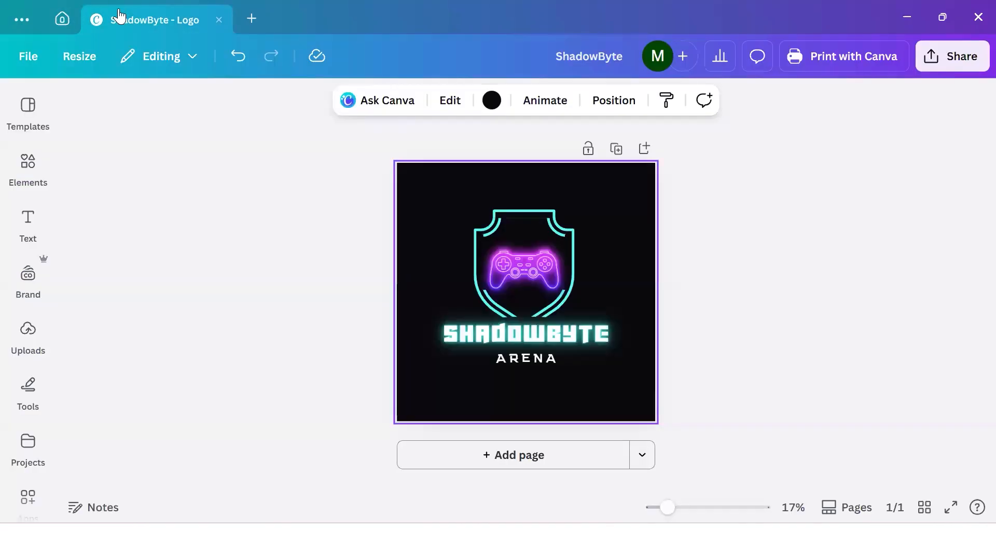
pyautogui.click(972, 66)
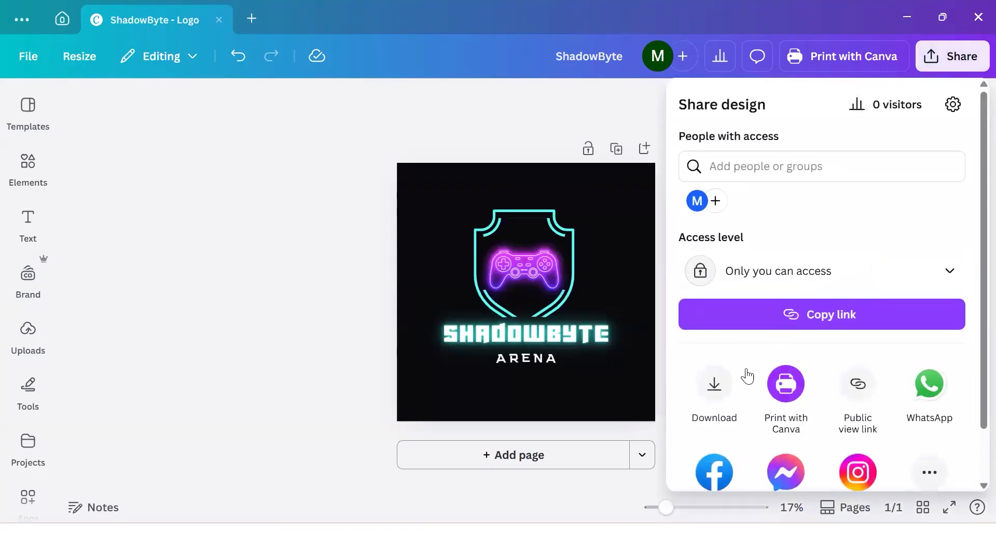
pyautogui.click(718, 384)
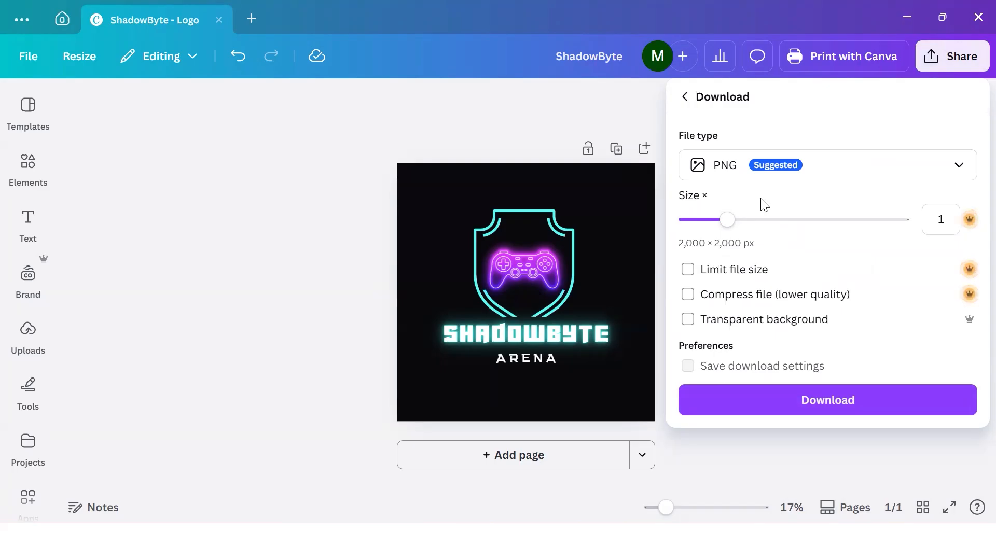
pyautogui.click(828, 401)
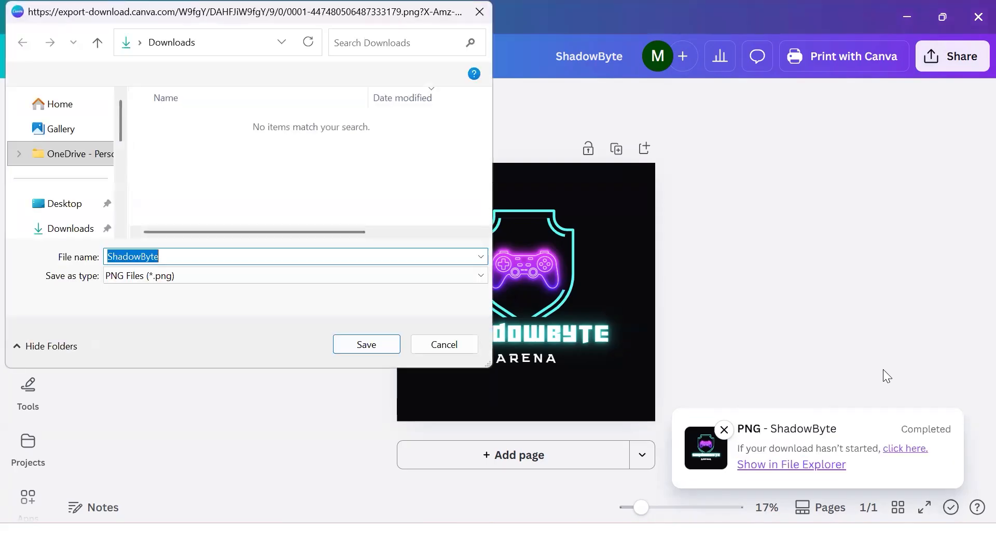
# - Save the exported PNG on the Desktop under the file name ShadowByte Arena Logo
pyautogui.click(204, 253)
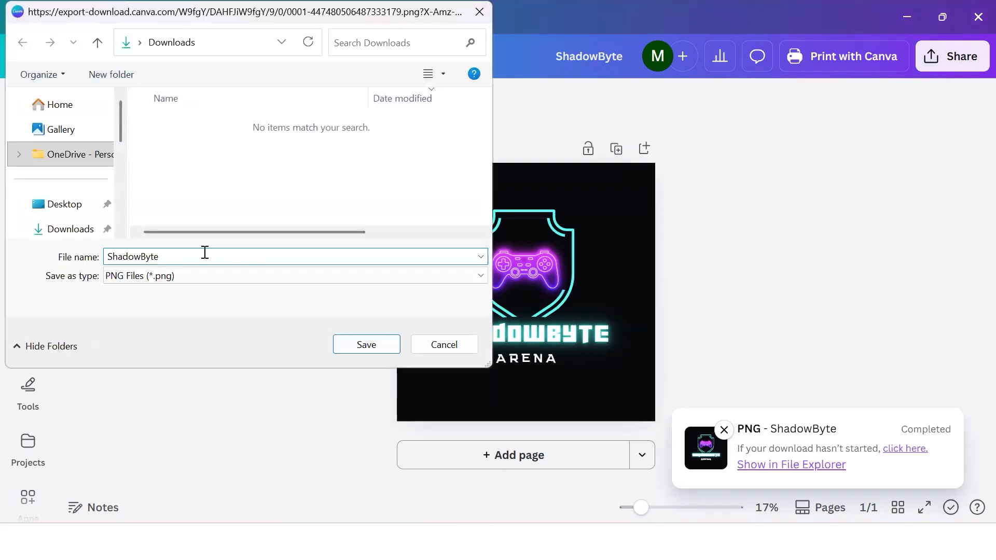
pyautogui.write('Arena Logo')
pyautogui.click(83, 204)
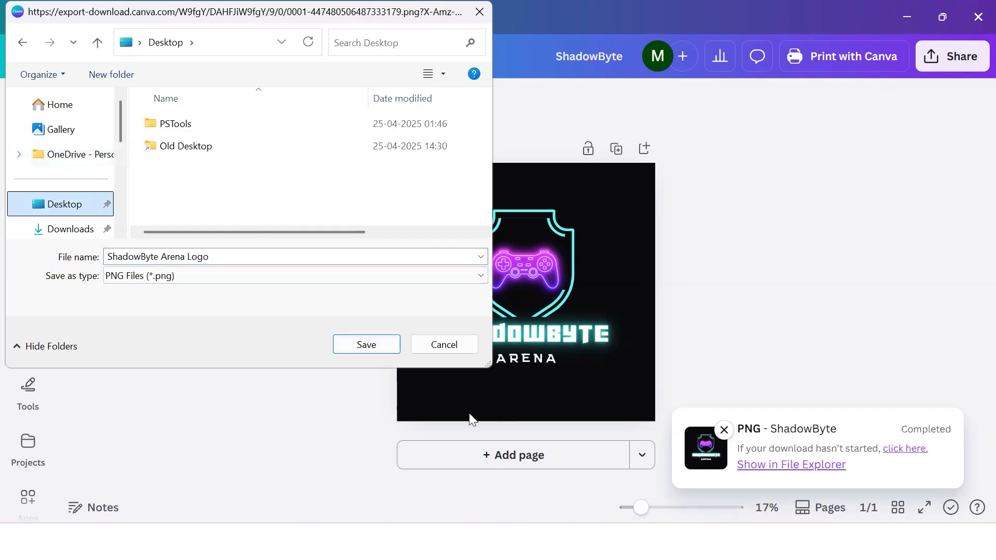
pyautogui.click(344, 348)
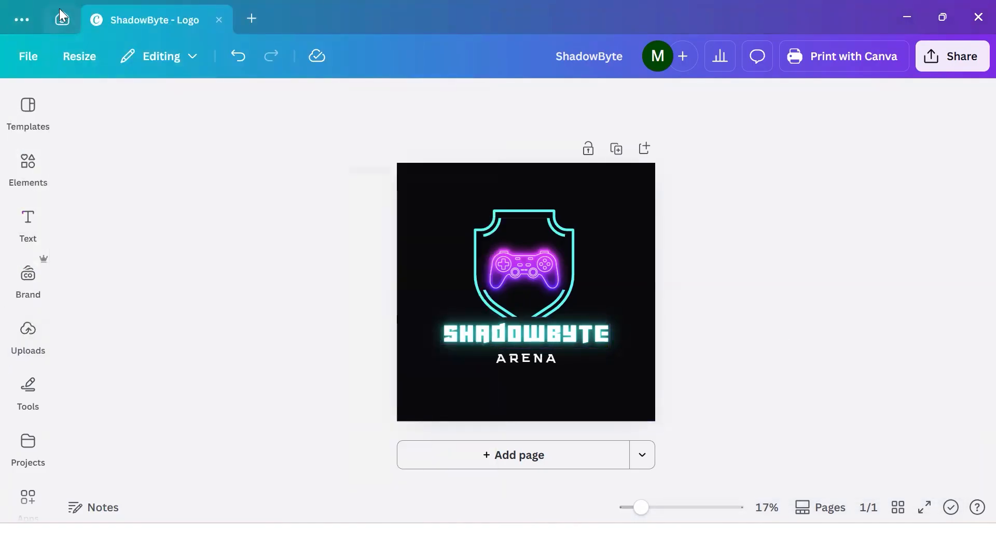
# - Upload the ShadowByte Arena Logo file from the Desktop into the Brand Kit's ShadowByte Arena Logo category
pyautogui.click(61, 17)
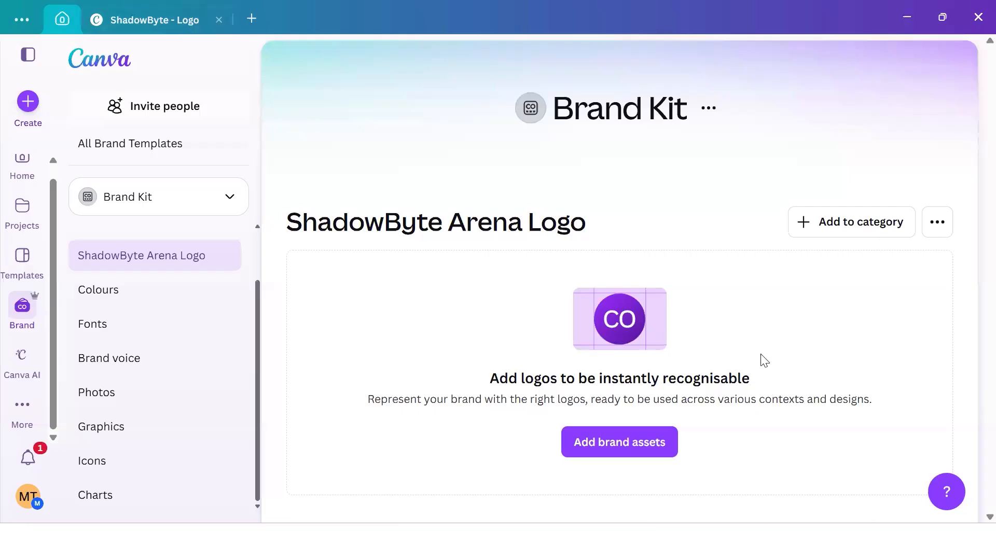
pyautogui.click(636, 454)
pyautogui.click(518, 378)
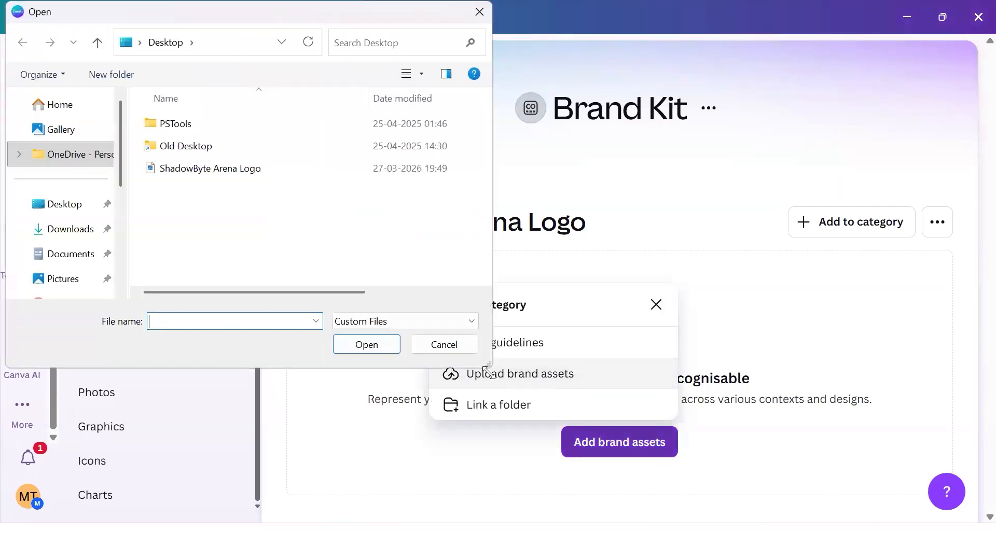
pyautogui.doubleClick(188, 167)
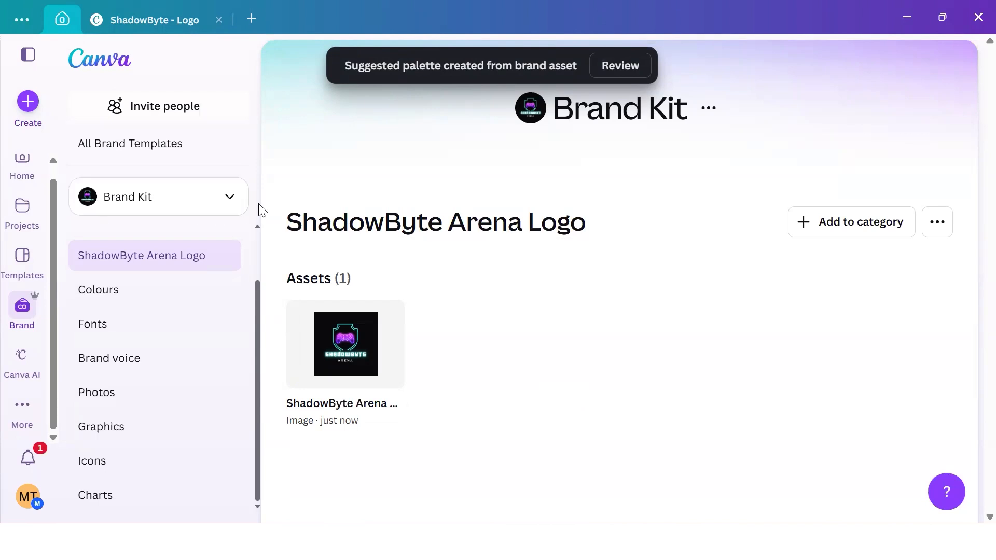
pyautogui.click(239, 205)
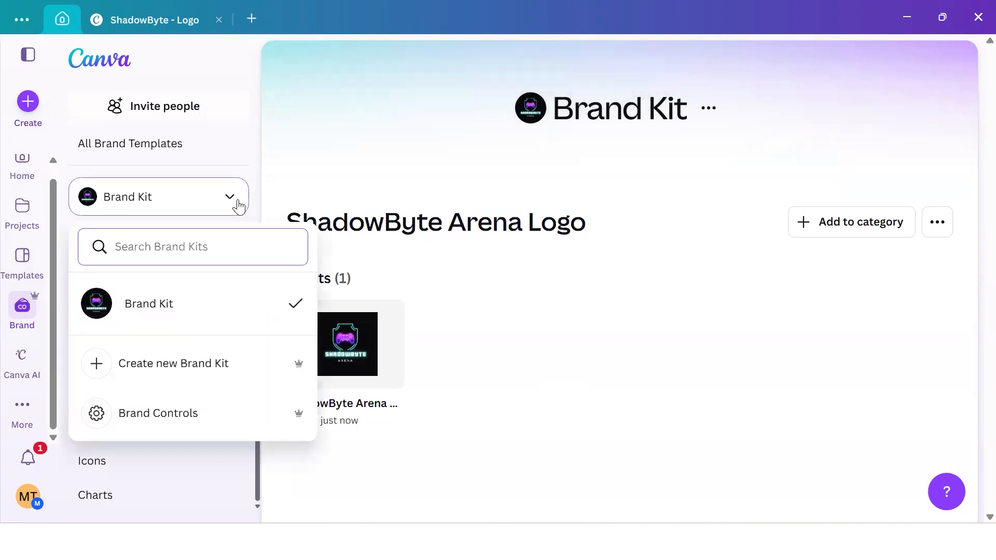
pyautogui.click(745, 309)
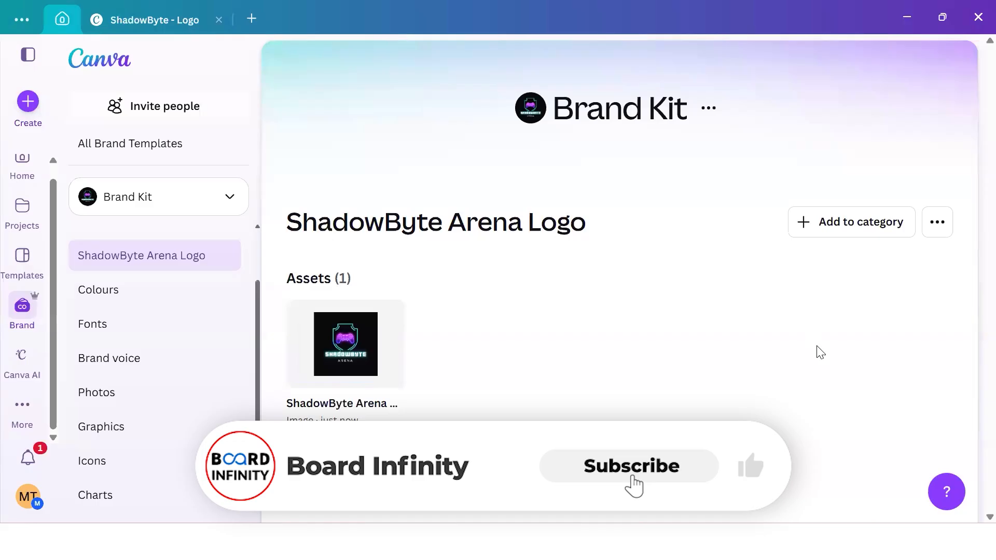
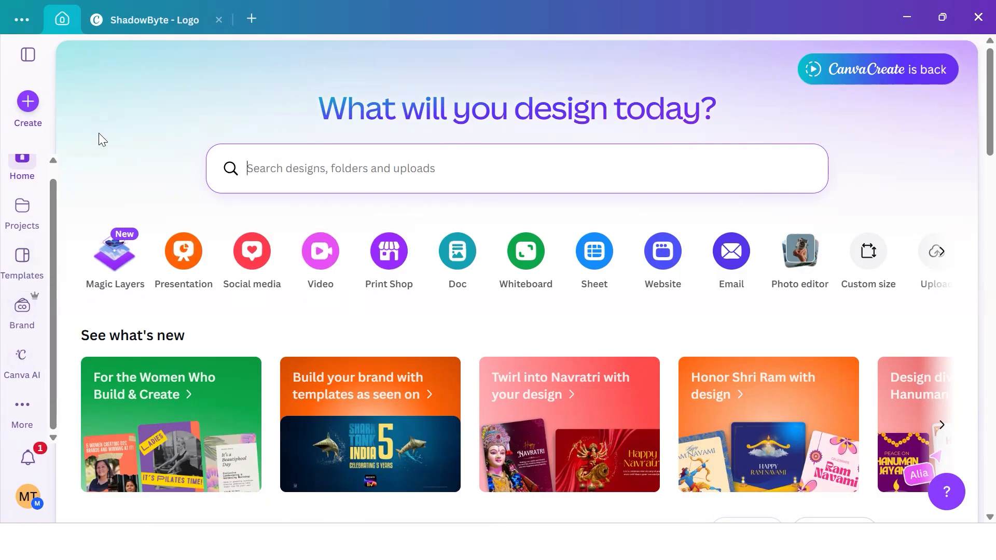
# - Open the Brand Kit's Colours category and delete its Primary colour palette
pyautogui.scroll(1, 10, 278)
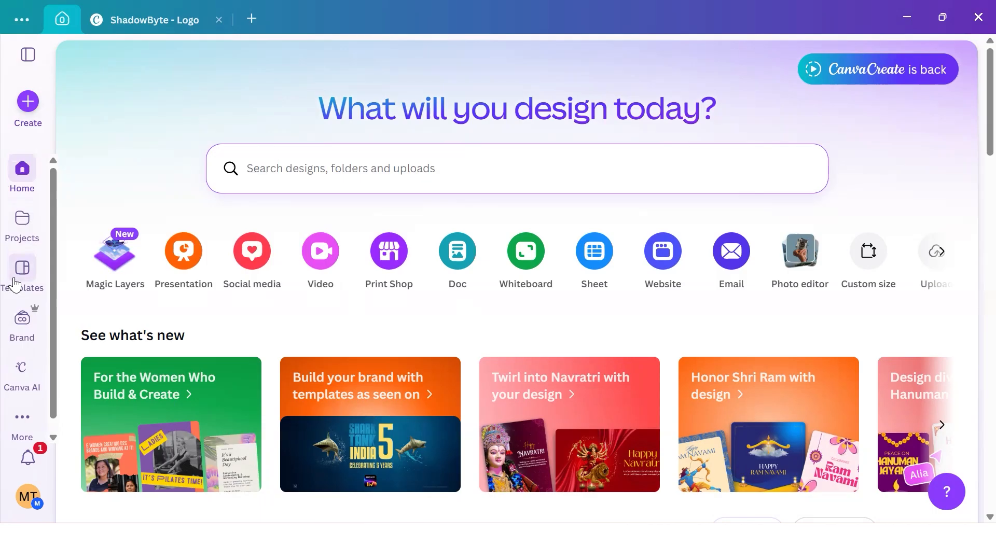
pyautogui.click(26, 339)
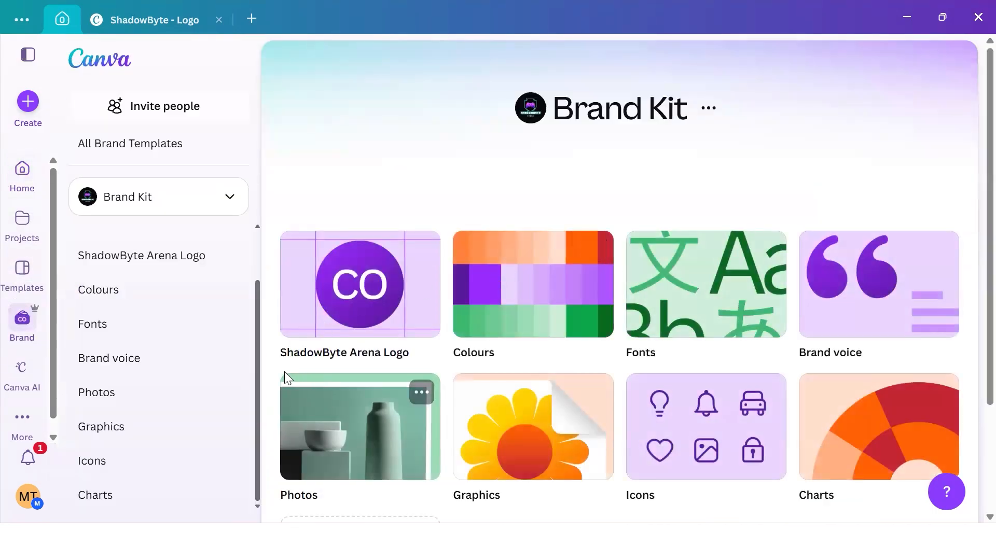
pyautogui.click(101, 293)
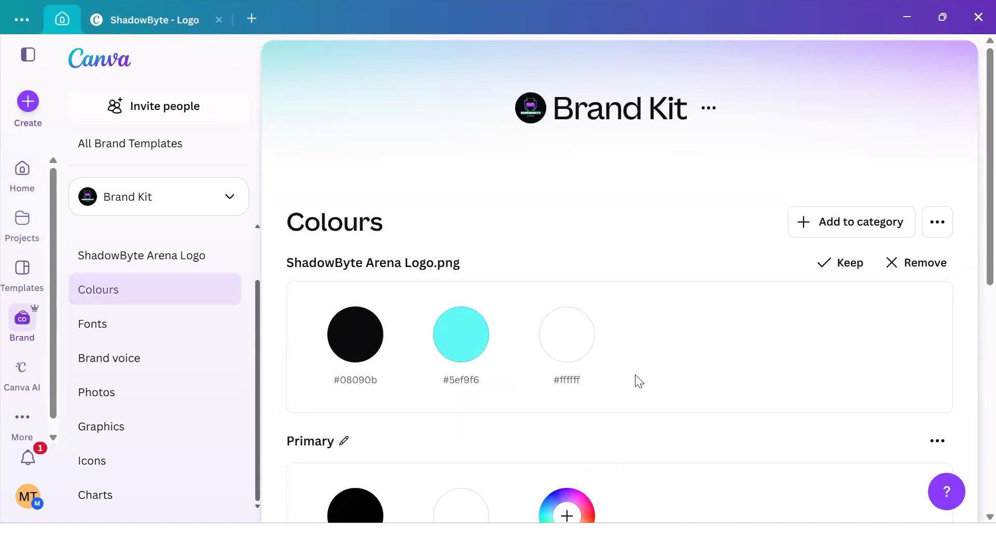
pyautogui.scroll(-2, 637, 381)
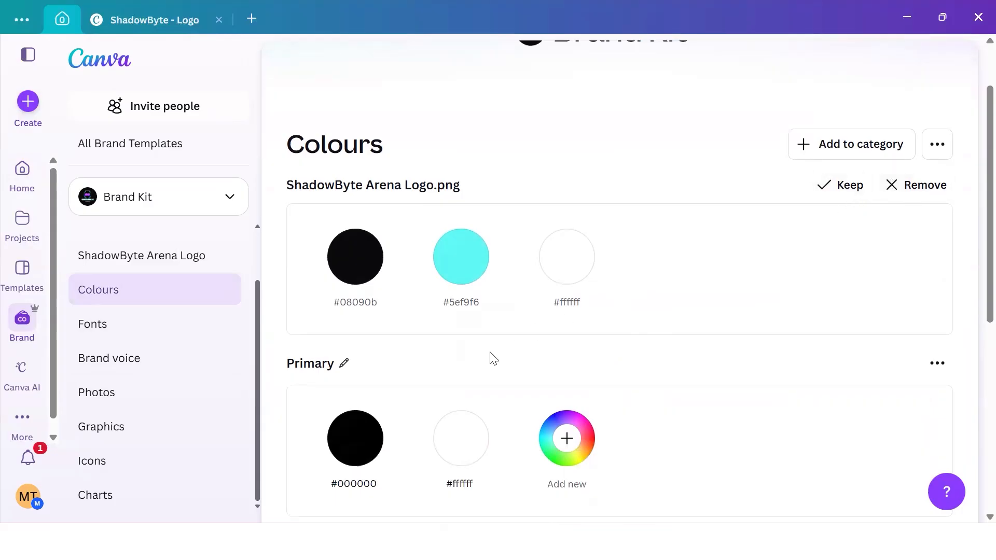
pyautogui.scroll(-2, 571, 389)
pyautogui.click(941, 289)
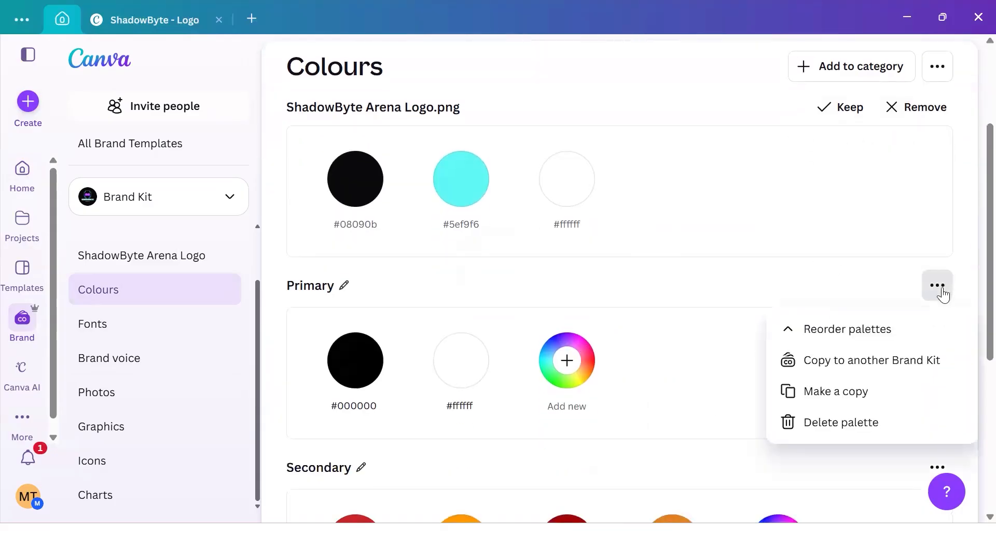
pyautogui.click(820, 423)
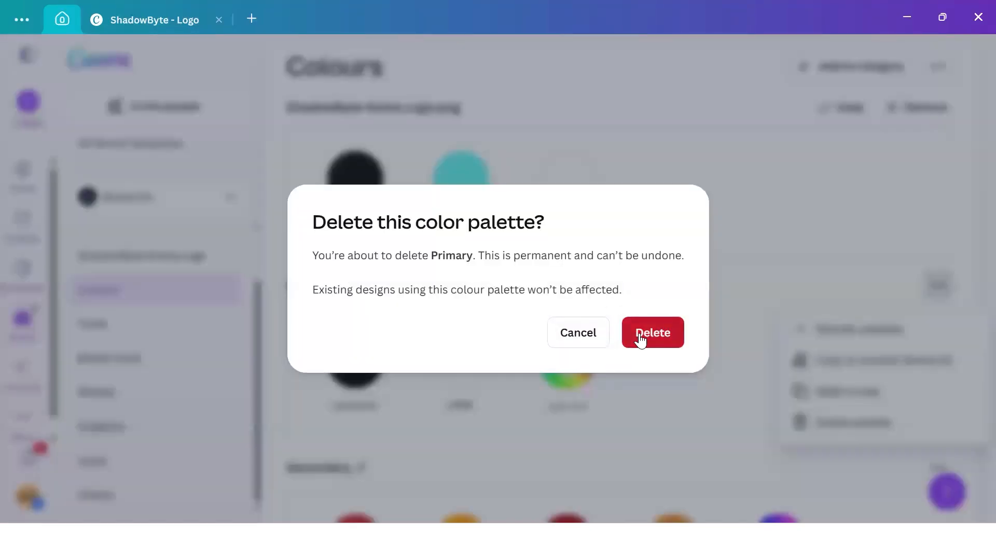
pyautogui.click(639, 337)
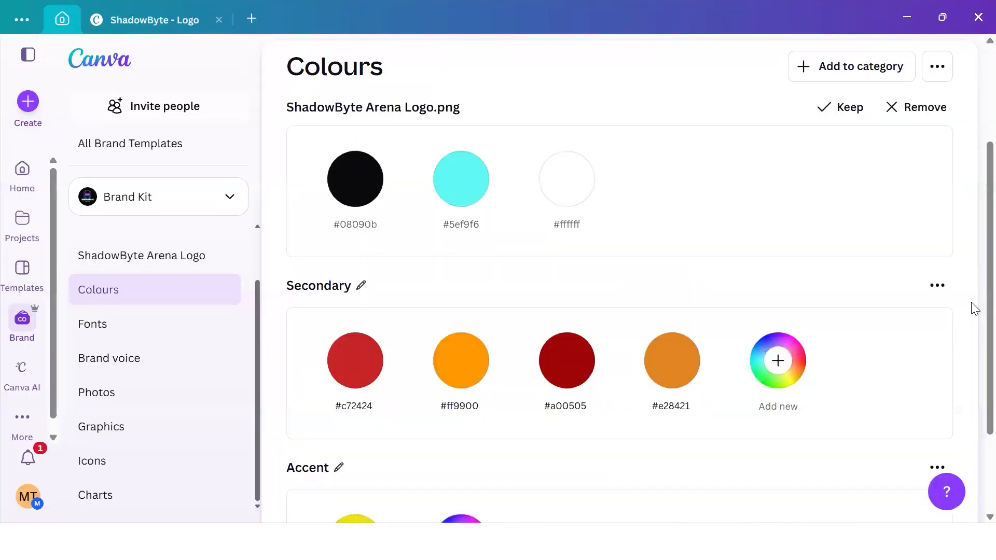
# - Delete the Secondary colour palette from the Brand Kit's Colours category
pyautogui.click(937, 285)
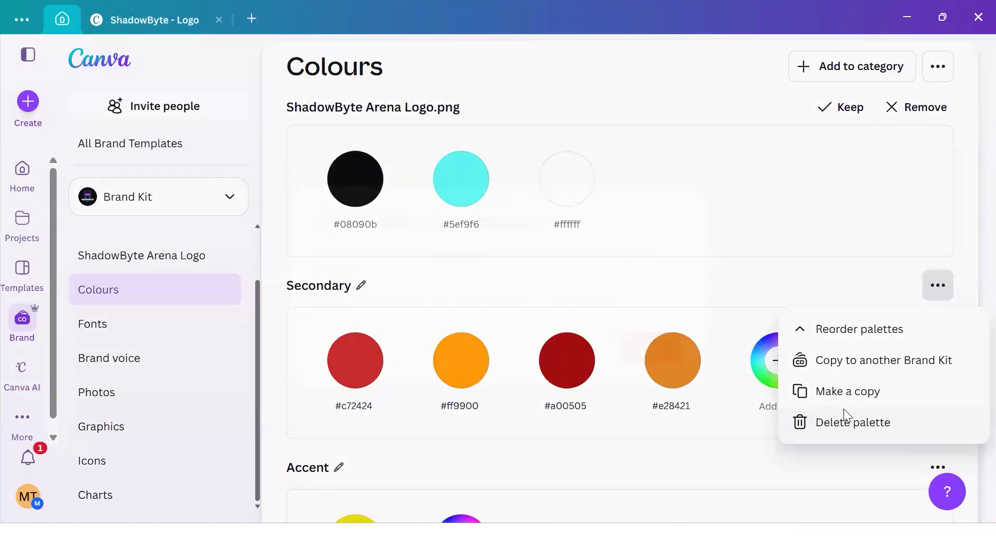
pyautogui.click(843, 410)
pyautogui.click(674, 346)
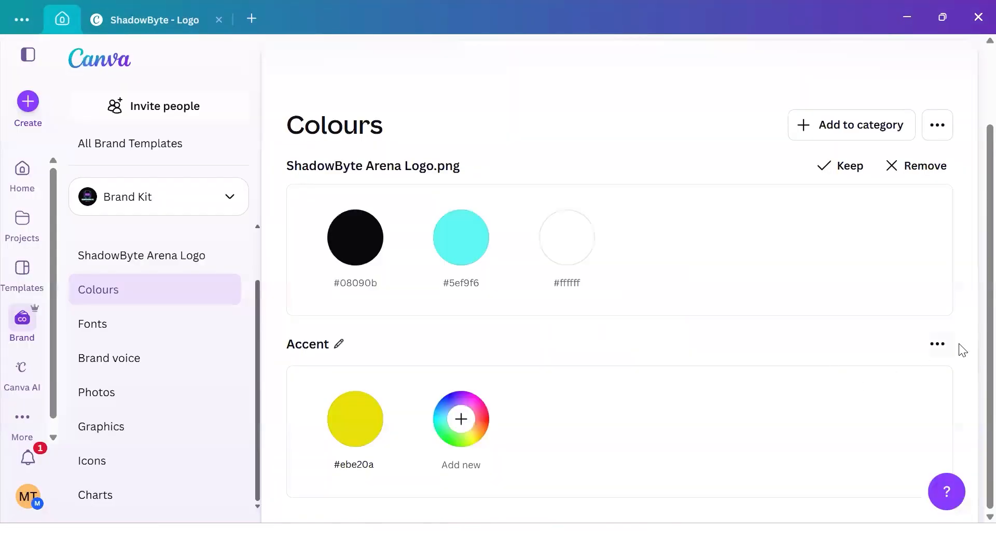
# - Remove the yellow colour from the Accent palette
pyautogui.click(937, 345)
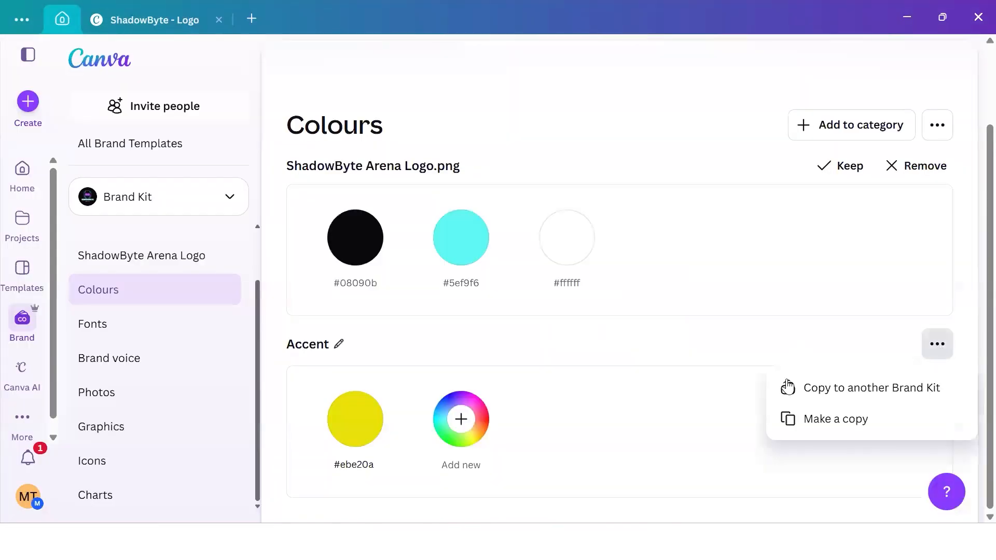
pyautogui.click(627, 339)
pyautogui.scroll(1, 536, 362)
pyautogui.scroll(-1, 529, 368)
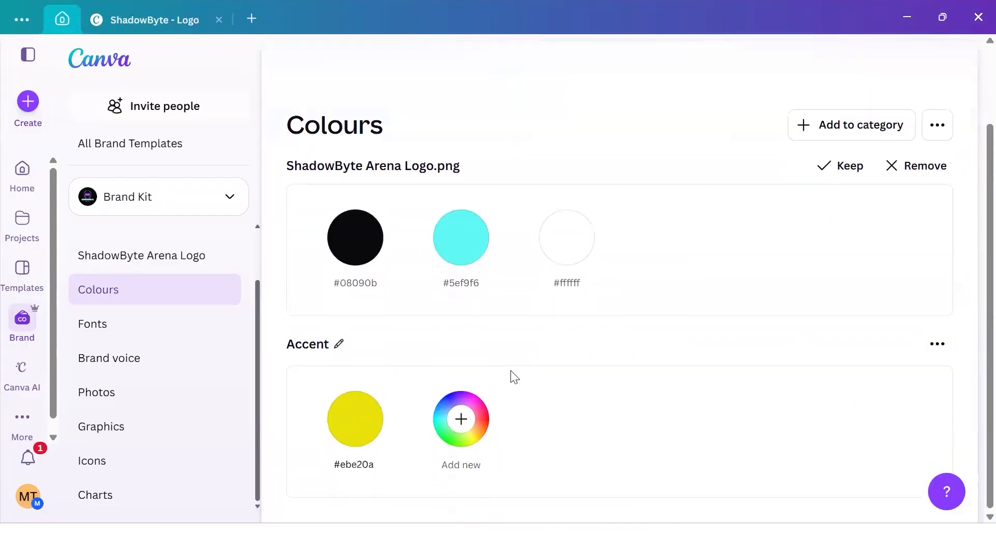
pyautogui.click(351, 429)
pyautogui.click(381, 393)
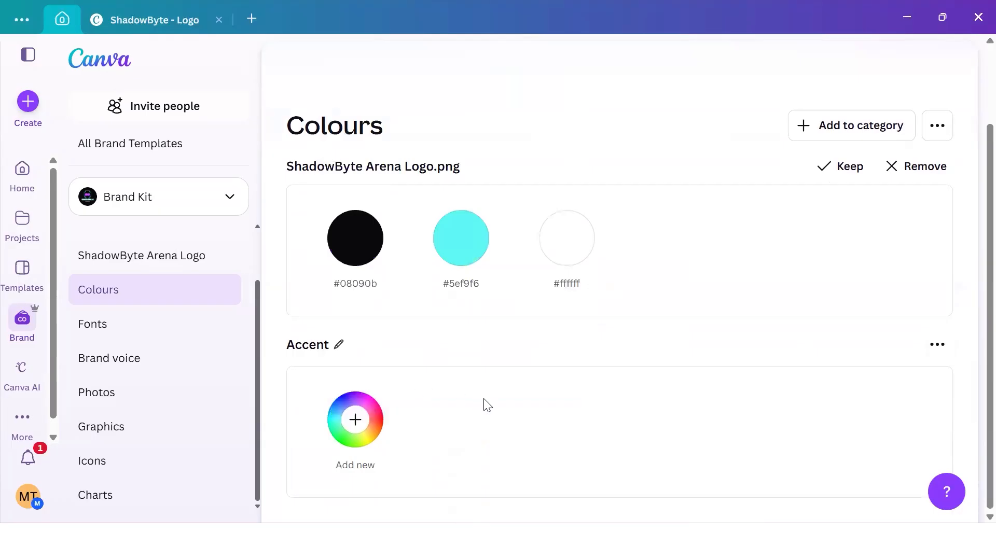
pyautogui.scroll(1, 469, 347)
pyautogui.scroll(-1, 912, 321)
pyautogui.click(937, 345)
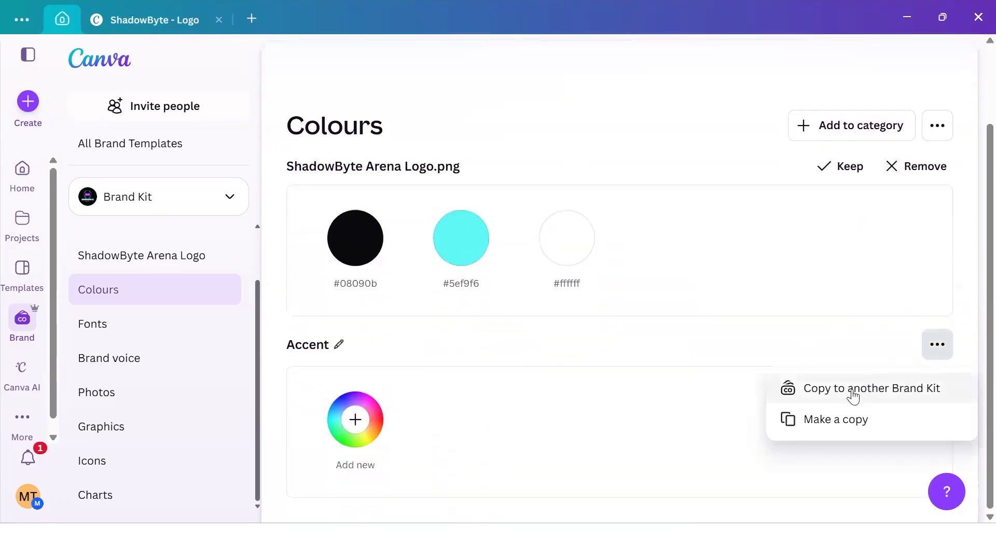
pyautogui.click(661, 345)
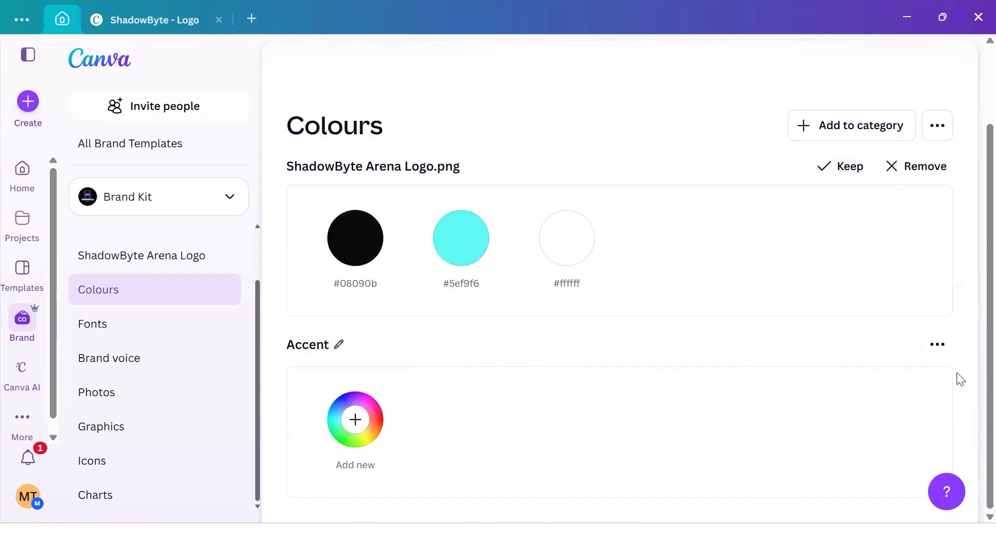
pyautogui.click(936, 346)
pyautogui.click(366, 371)
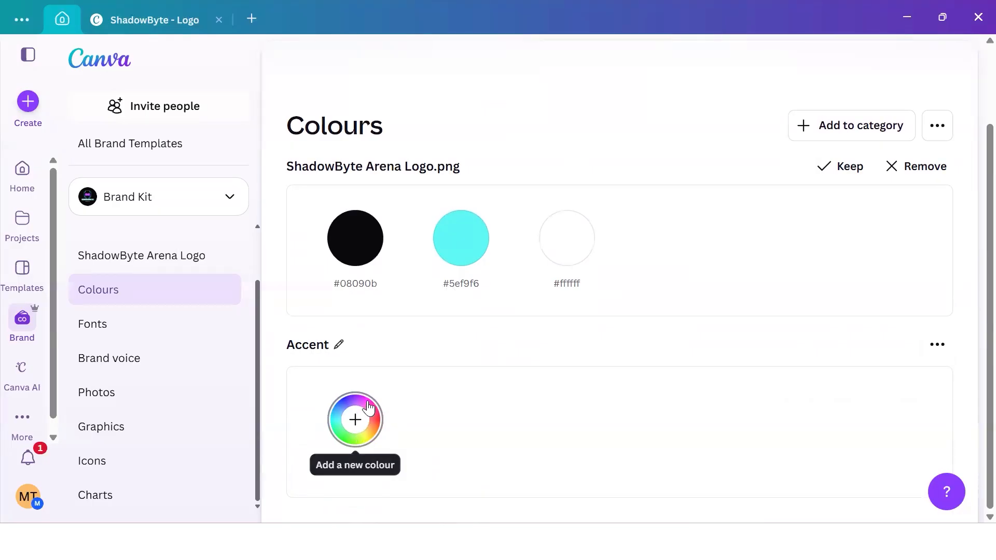
# - Rename the empty Accent colour palette as Primary
pyautogui.click(338, 343)
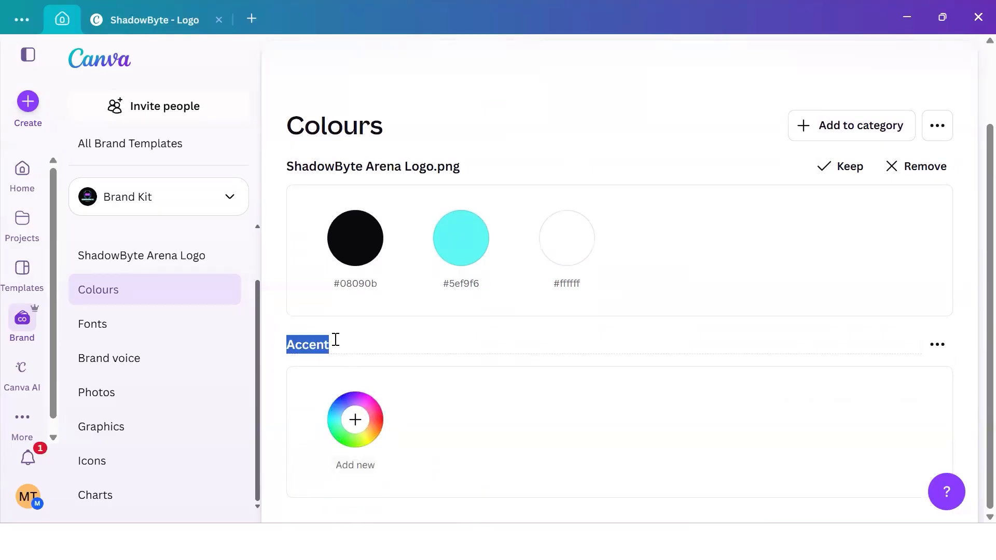
pyautogui.write('Primary')
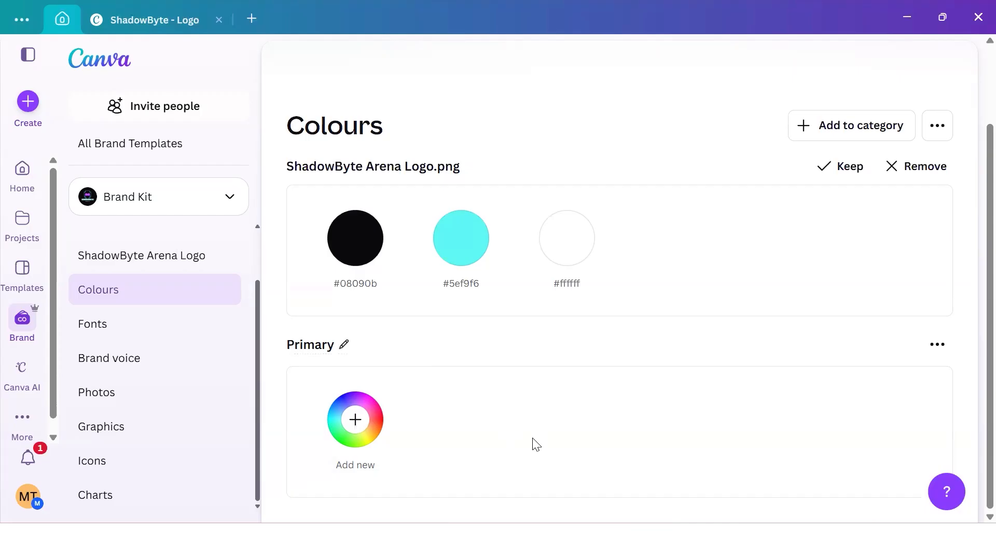
# - Add a new solid colour to the Primary palette and clear its default hex code
pyautogui.click(356, 420)
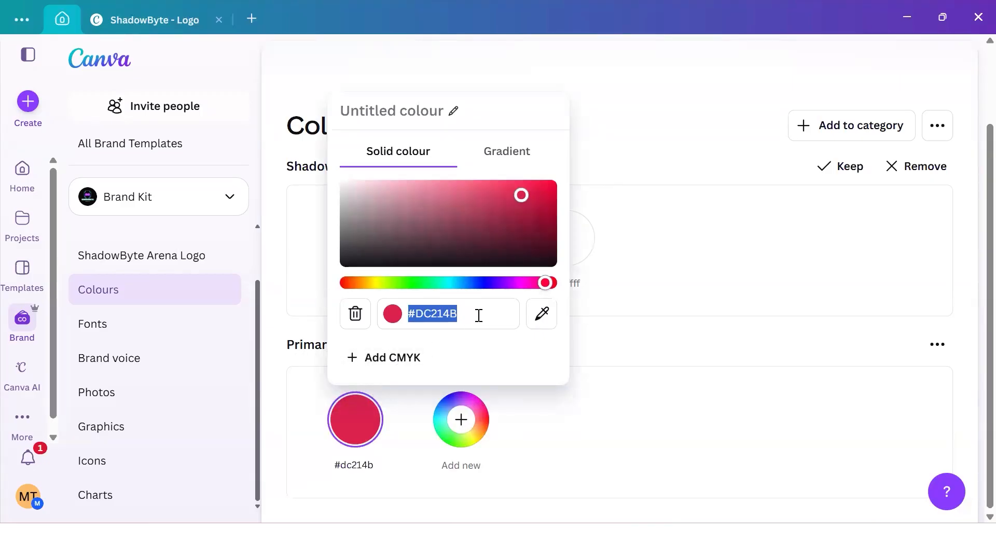
pyautogui.write('#E')
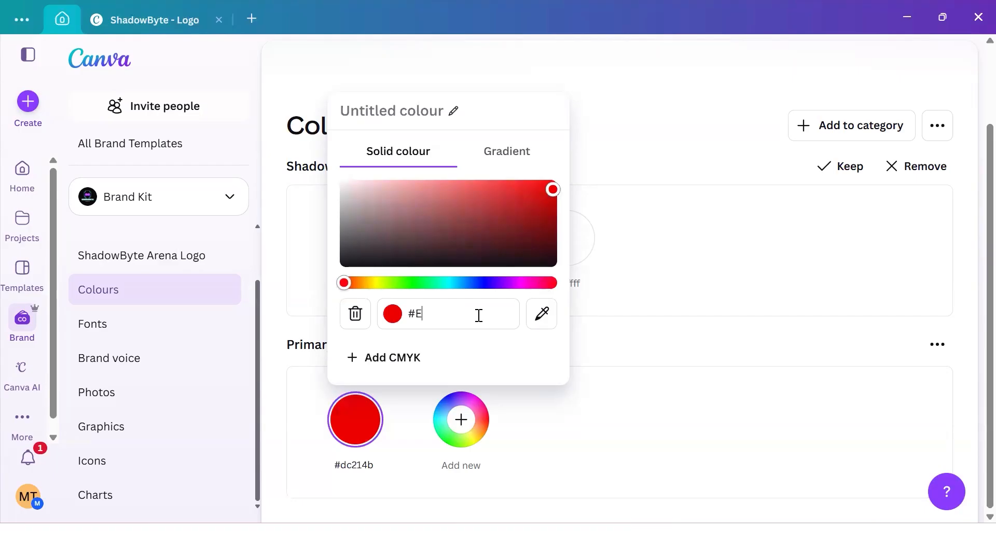
pyautogui.press('BackSpace')
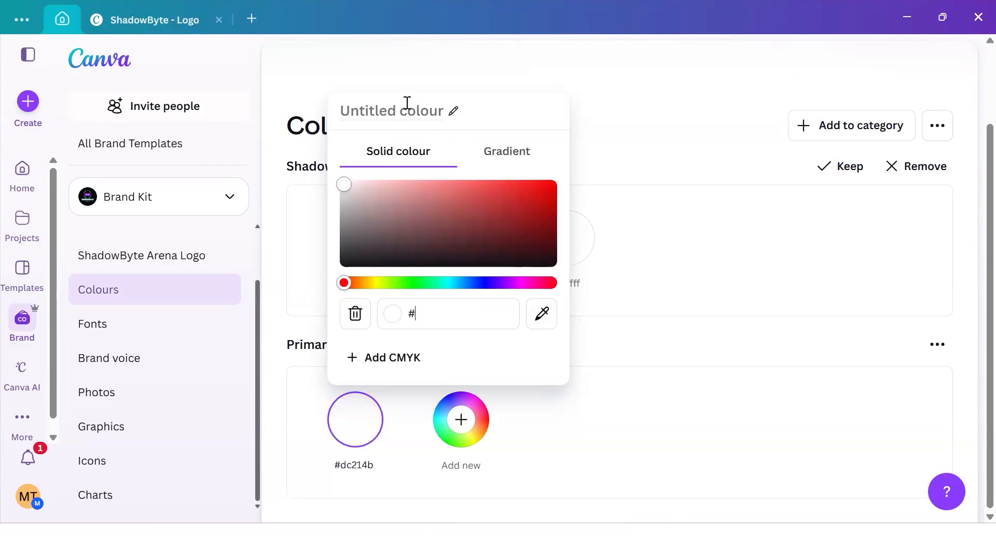
pyautogui.click(467, 282)
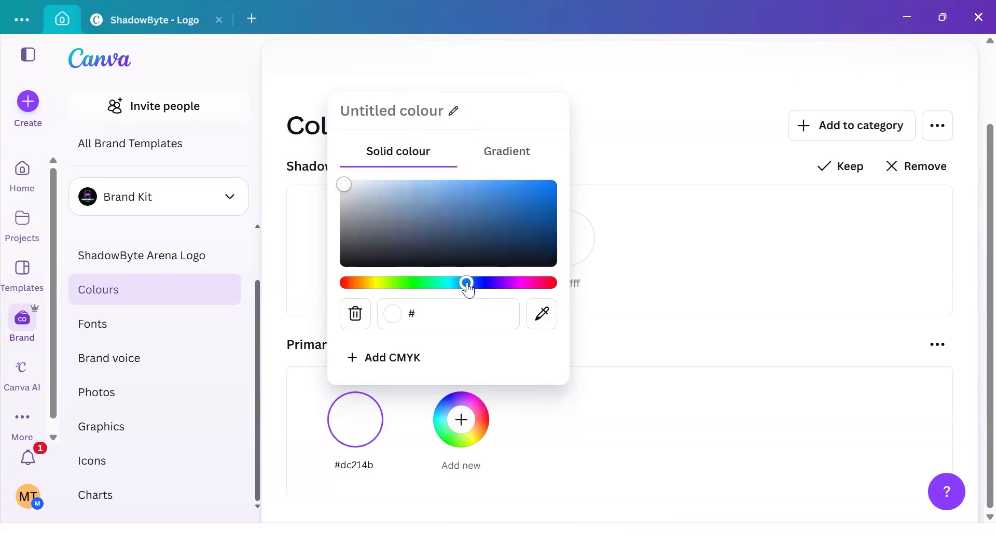
pyautogui.click(671, 269)
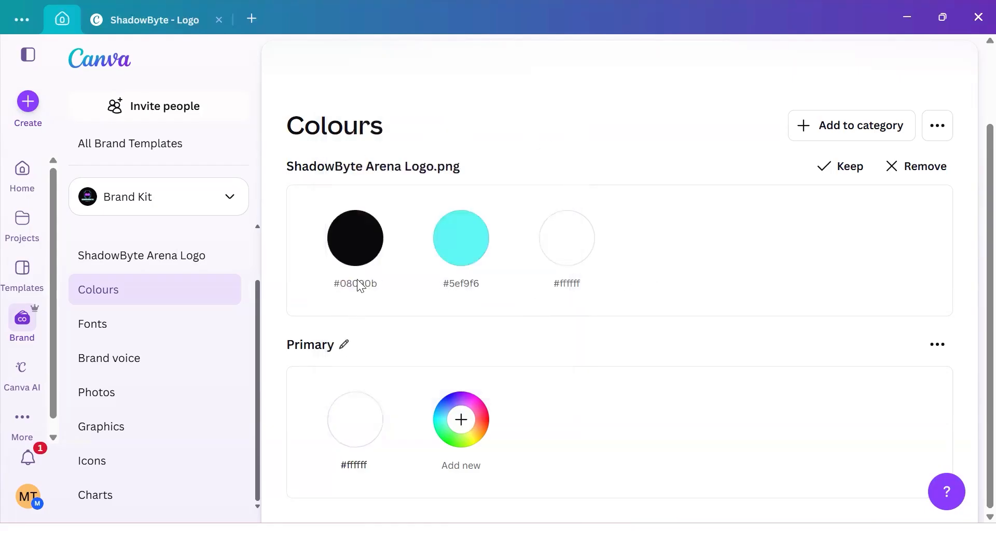
# - Change the white colour in the Primary palette to the bright purple #BD42FF by adjusting its hue and saturation
pyautogui.click(355, 437)
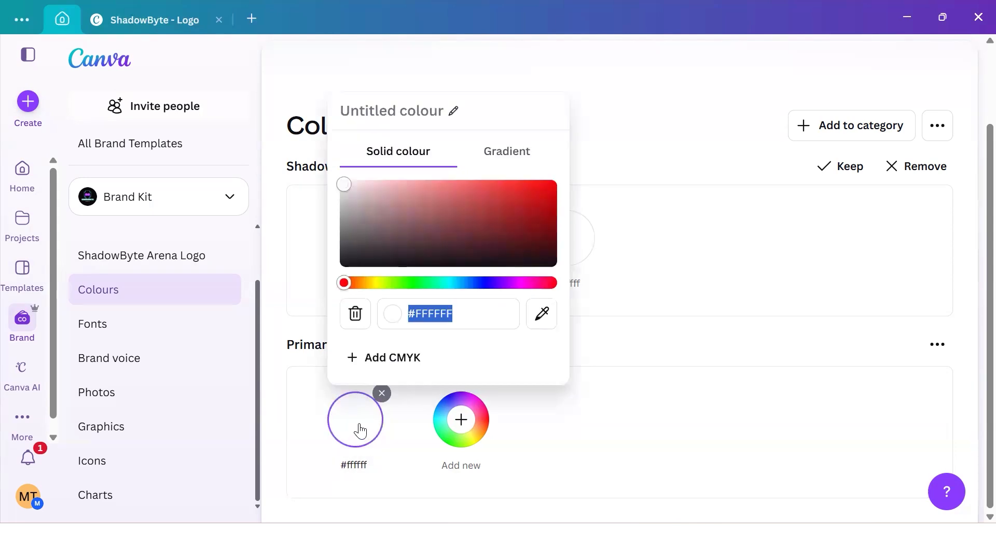
pyautogui.moveTo(344, 286); pyautogui.dragTo(505, 311)
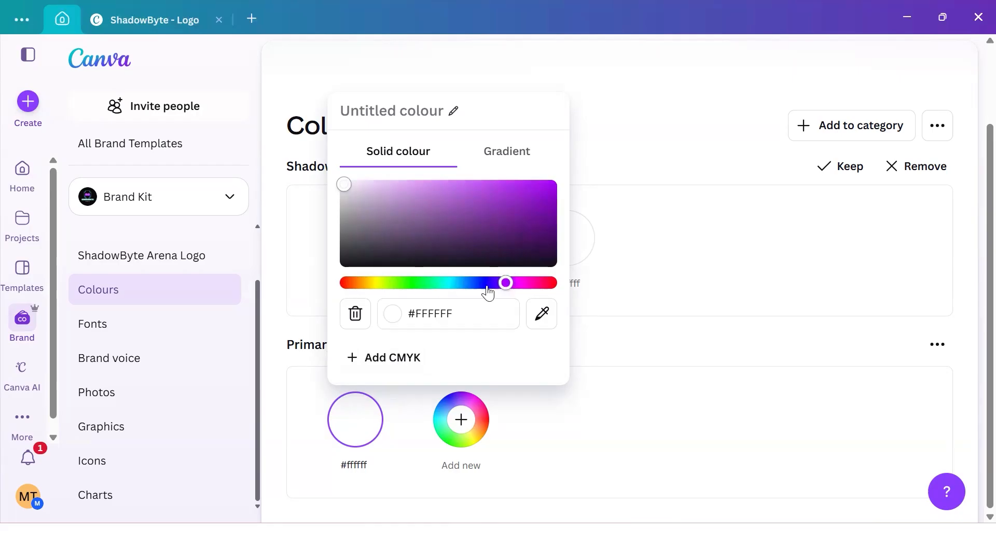
pyautogui.moveTo(345, 190); pyautogui.dragTo(529, 170)
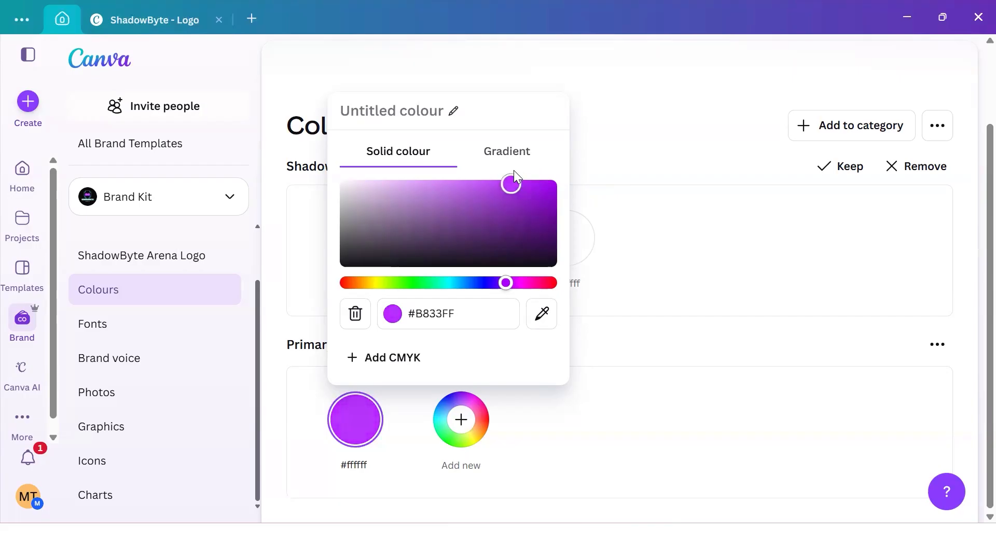
pyautogui.moveTo(514, 171)
pyautogui.mouseDown()
pyautogui.moveTo(494, 183)
pyautogui.moveTo(429, 182)
pyautogui.moveTo(517, 184)
pyautogui.moveTo(501, 177)
pyautogui.mouseUp()
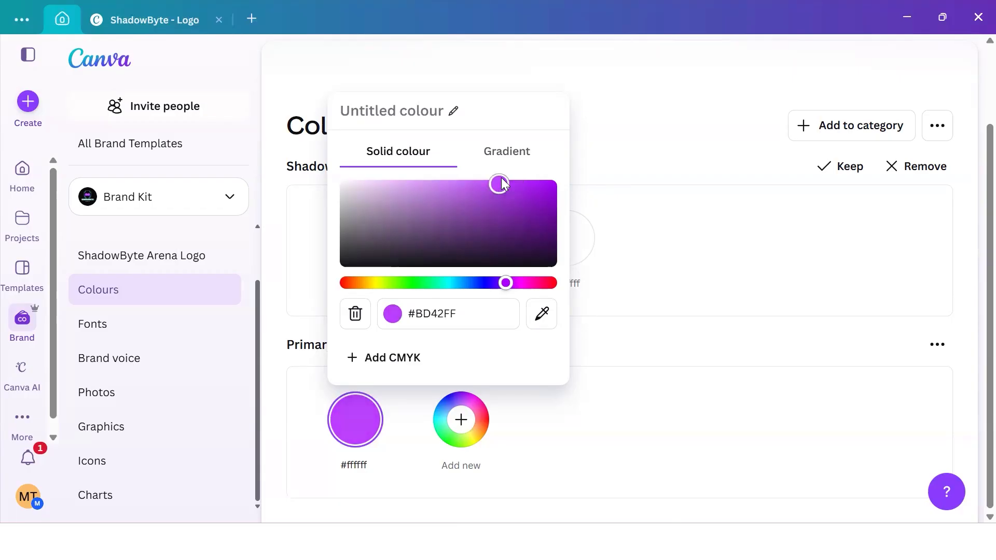
pyautogui.click(676, 406)
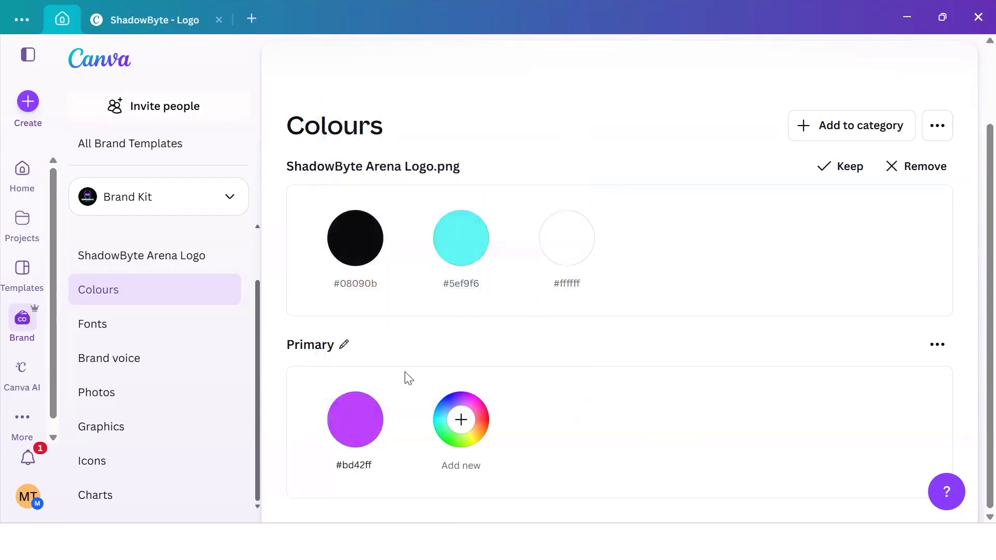
# - Name the purple colour in the Primary palette Neon Purple and remove the suggested ShadowByte Arena Logo.png palette
pyautogui.moveTo(358, 415)
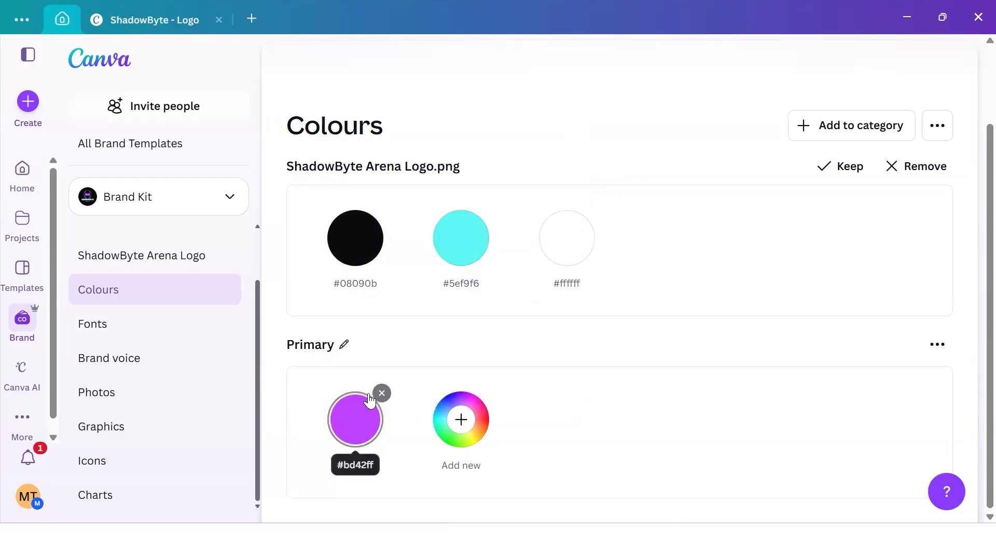
pyautogui.click(357, 438)
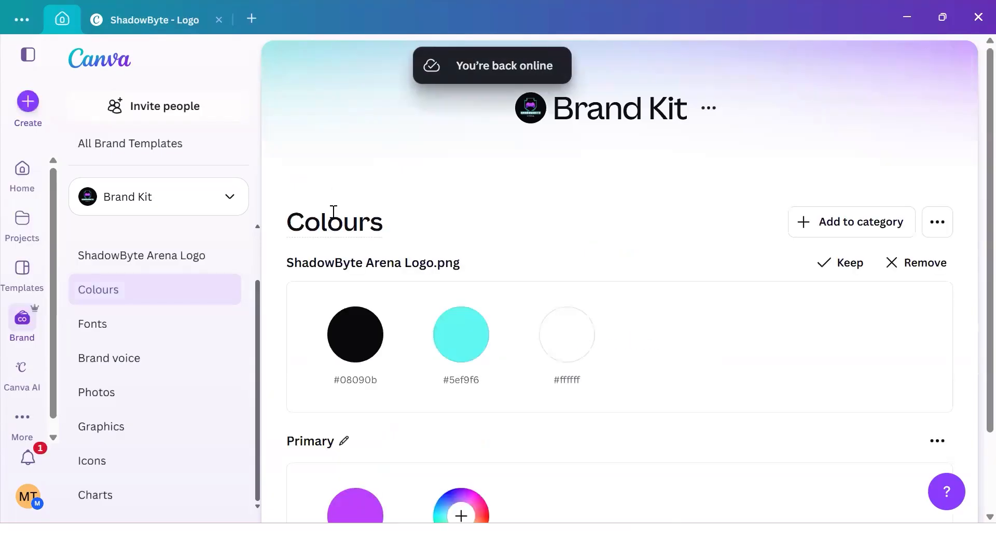
pyautogui.scroll(-2, 355, 298)
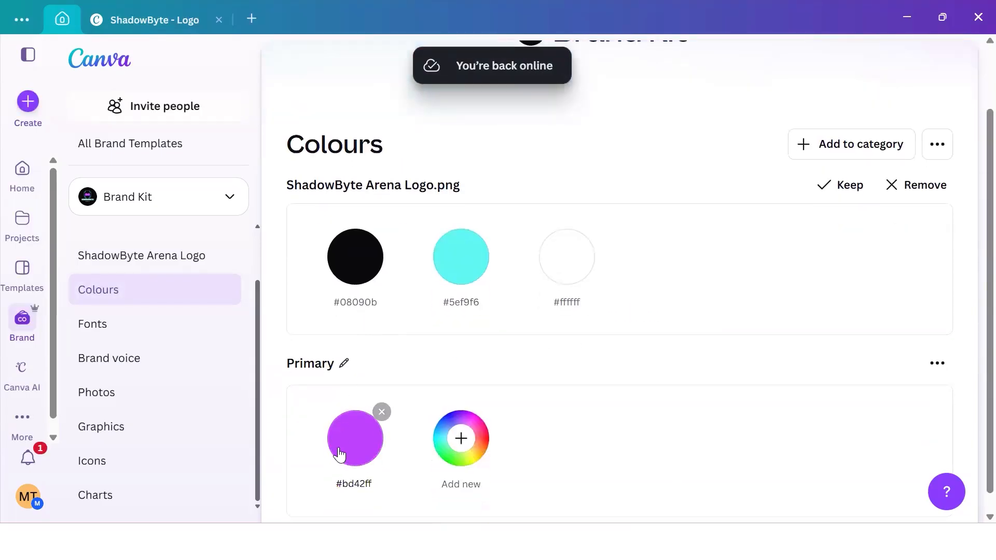
pyautogui.click(359, 430)
pyautogui.click(403, 129)
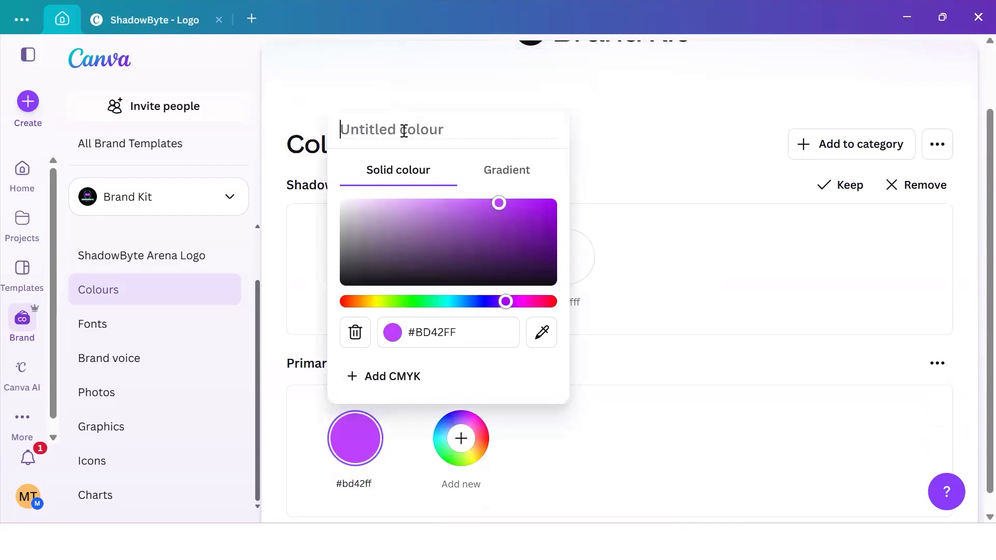
pyautogui.write('Neon')
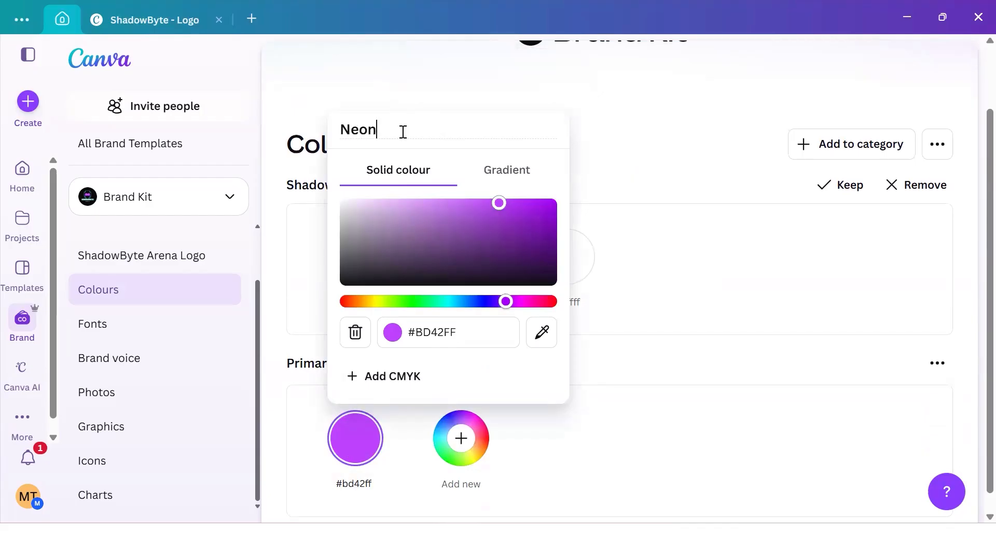
pyautogui.write(' Purple')
pyautogui.press('Return')
pyautogui.click(551, 493)
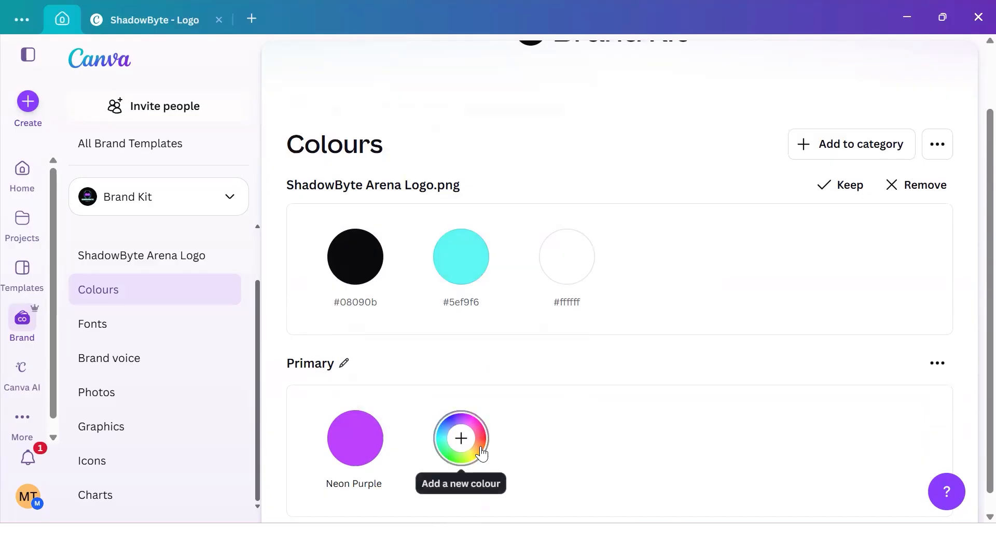
pyautogui.click(943, 187)
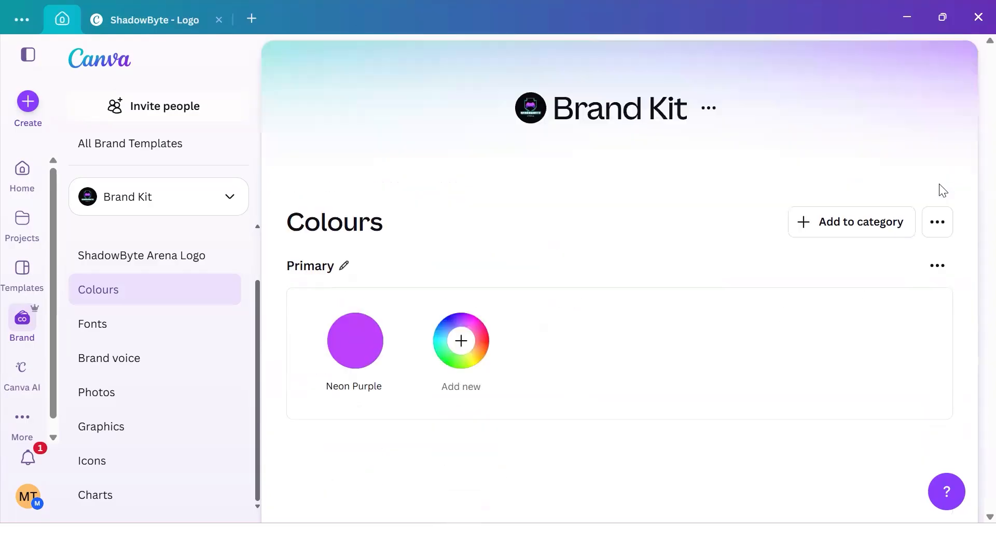
# - Add a new solid colour to the Primary palette and adjust its hue and saturation to the blue #342AFF
pyautogui.click(460, 340)
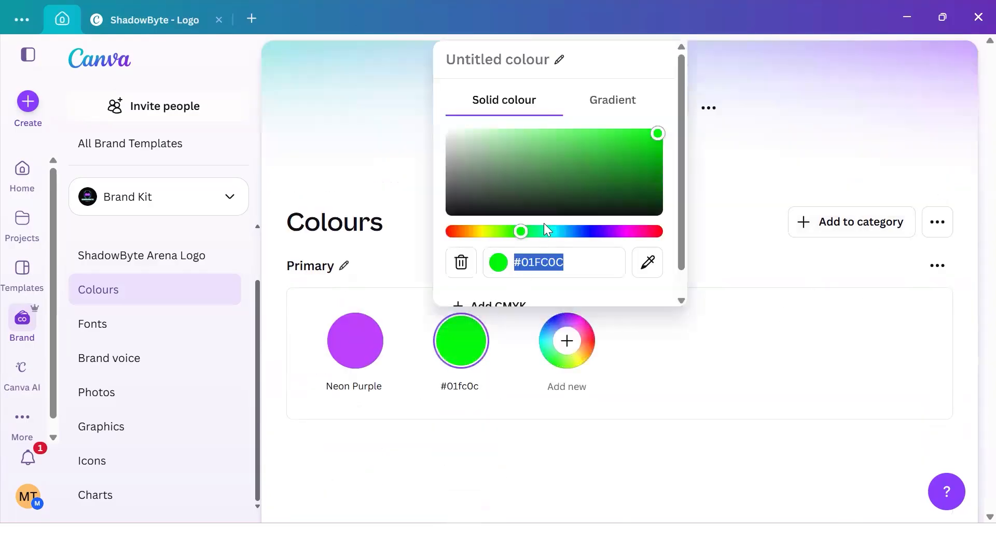
pyautogui.moveTo(519, 233); pyautogui.dragTo(556, 241)
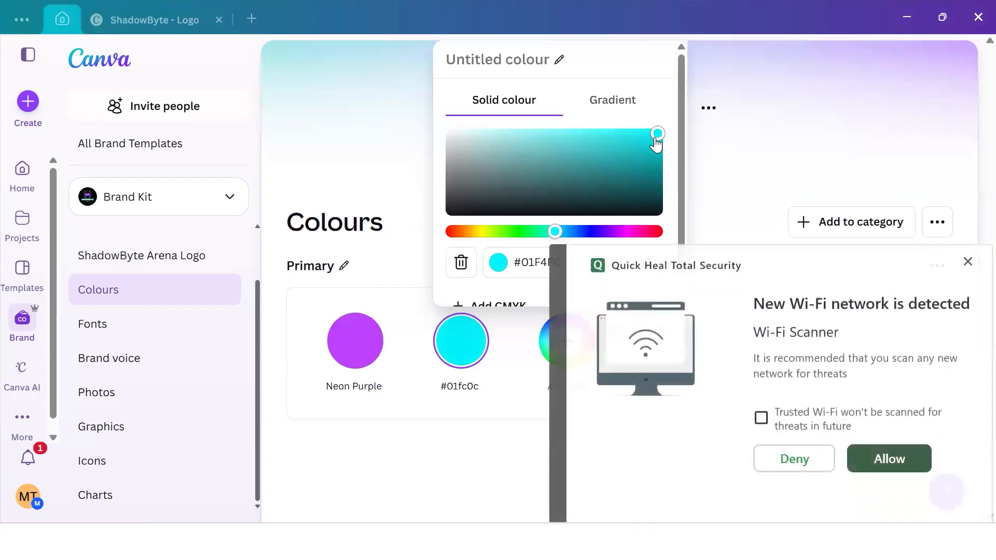
pyautogui.click(967, 259)
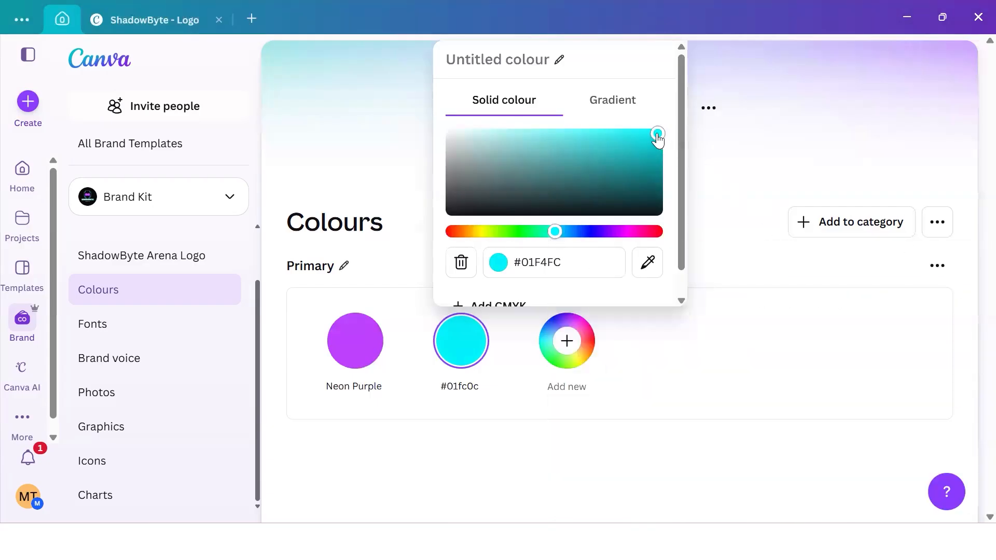
pyautogui.moveTo(658, 133); pyautogui.dragTo(622, 134)
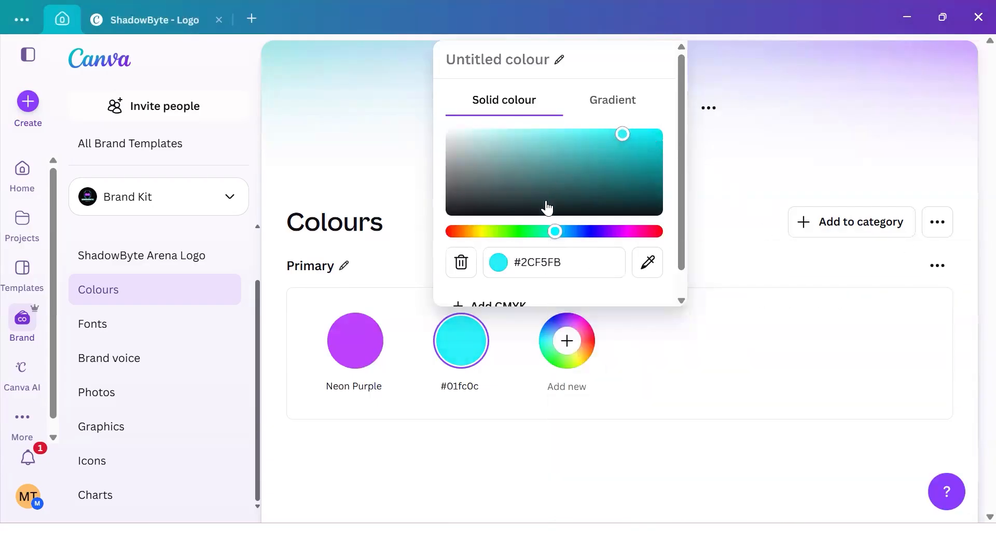
pyautogui.moveTo(555, 238); pyautogui.dragTo(590, 234)
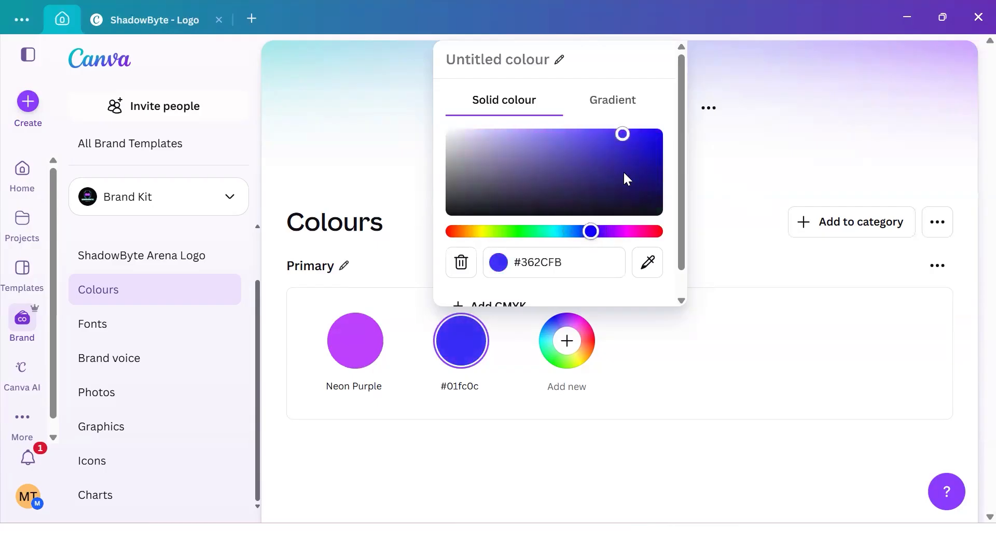
pyautogui.moveTo(626, 134)
pyautogui.mouseDown()
pyautogui.moveTo(645, 131)
pyautogui.moveTo(621, 116)
pyautogui.moveTo(612, 122)
pyautogui.moveTo(627, 120)
pyautogui.mouseUp()
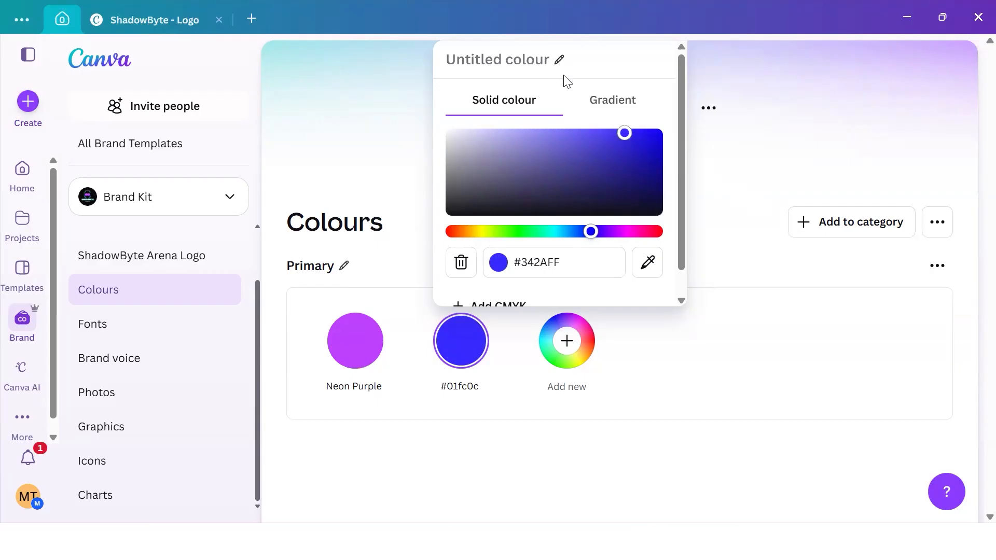
# - Name the new blue colour Electric blue
pyautogui.click(534, 60)
pyautogui.write('P')
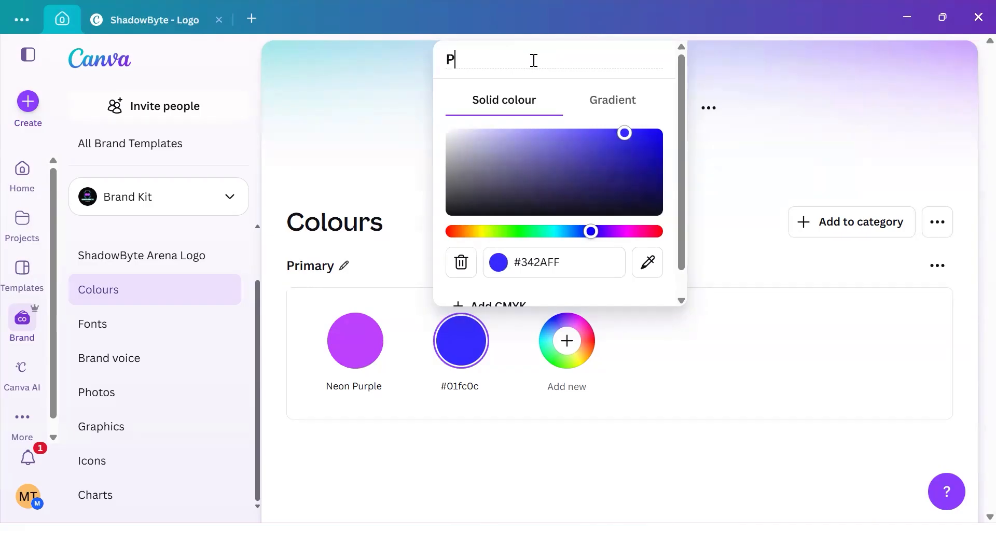
pyautogui.press('BackSpace')
pyautogui.write('Electr')
pyautogui.write('ic b')
pyautogui.write(' blue')
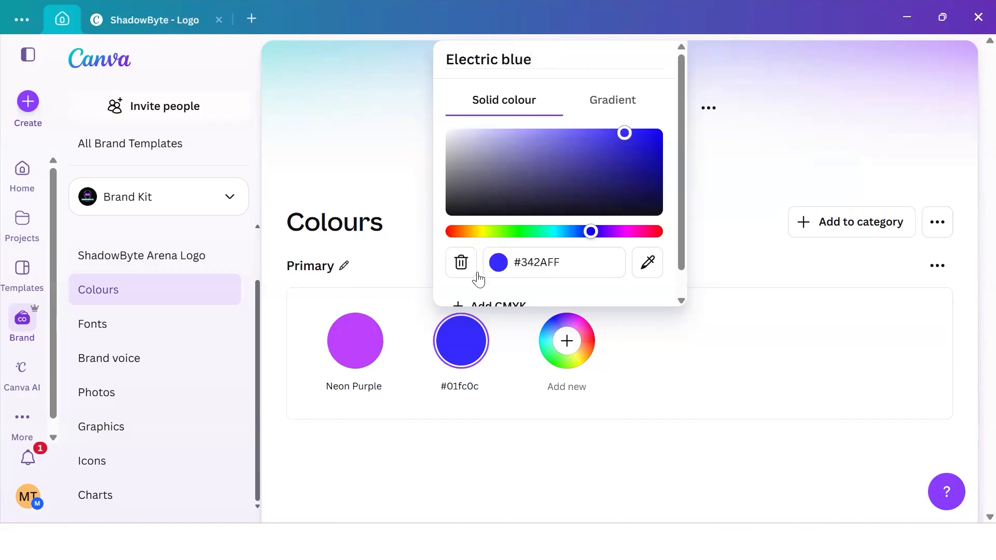
pyautogui.click(747, 377)
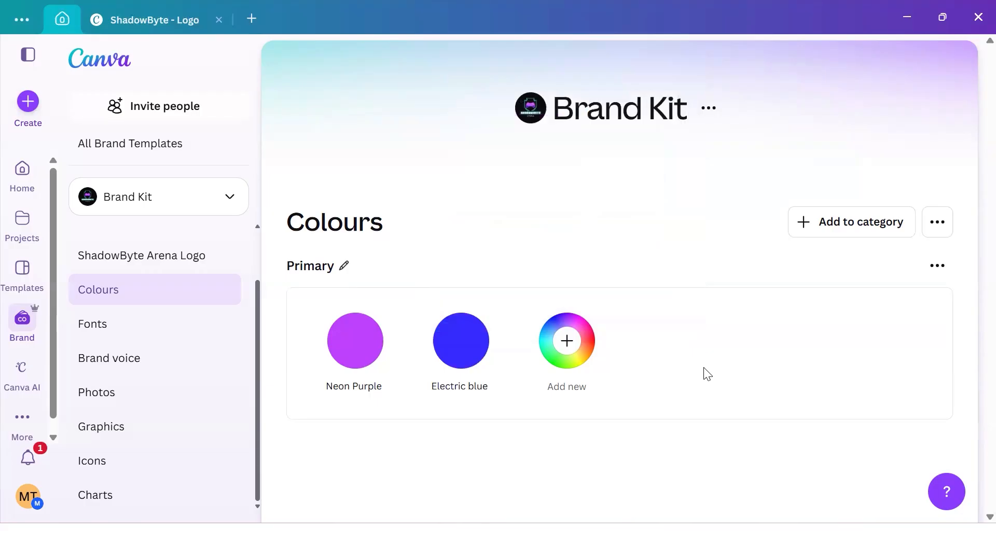
# - Add the near-black colour #191A19 to the Primary palette and name it Black
pyautogui.click(569, 355)
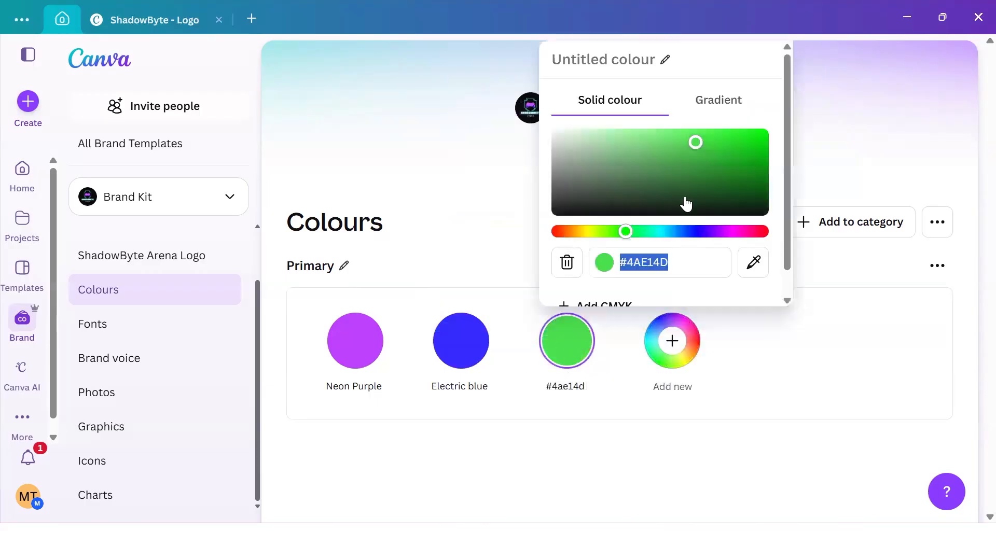
pyautogui.click(562, 204)
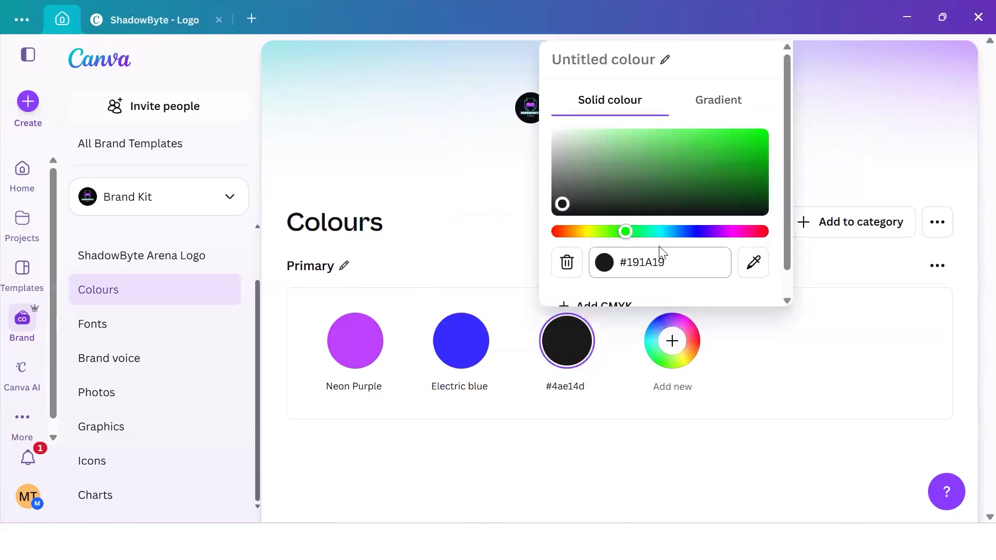
pyautogui.click(619, 60)
pyautogui.write('Back')
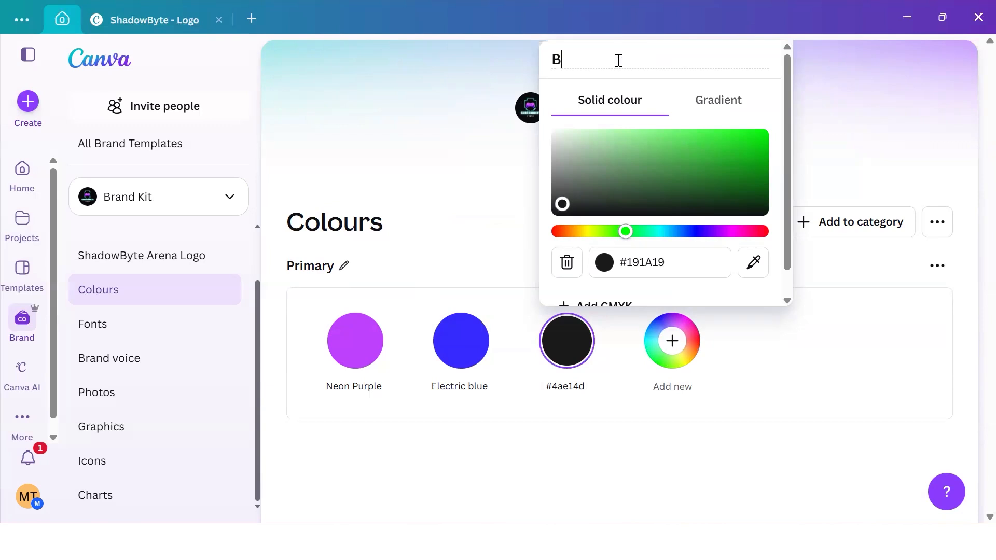
pyautogui.press('BackSpace')
pyautogui.press('BackSpace')
pyautogui.press('BackSpace')
pyautogui.write('lack')
pyautogui.click(803, 387)
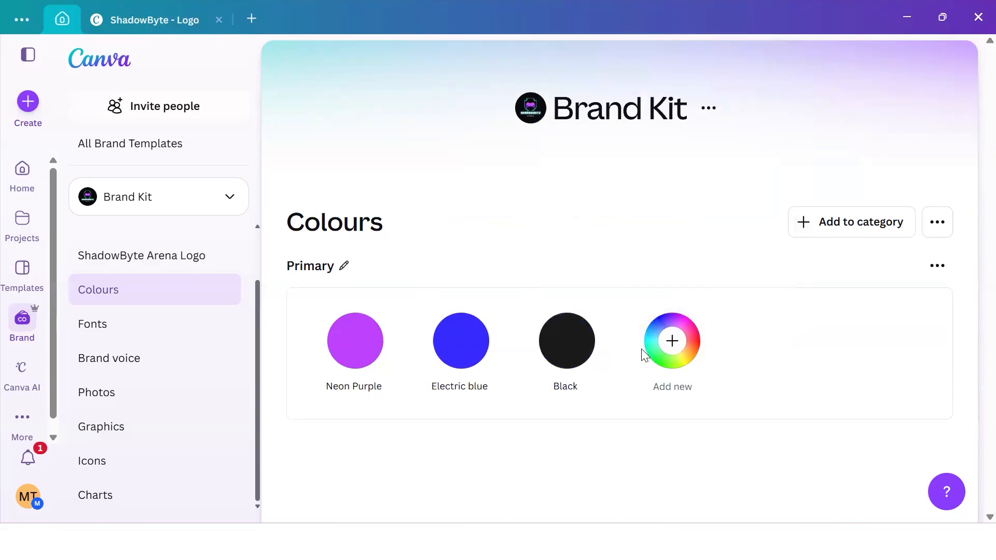
# - Add the colour #FFFFFF to the Primary palette and name it White
pyautogui.click(672, 348)
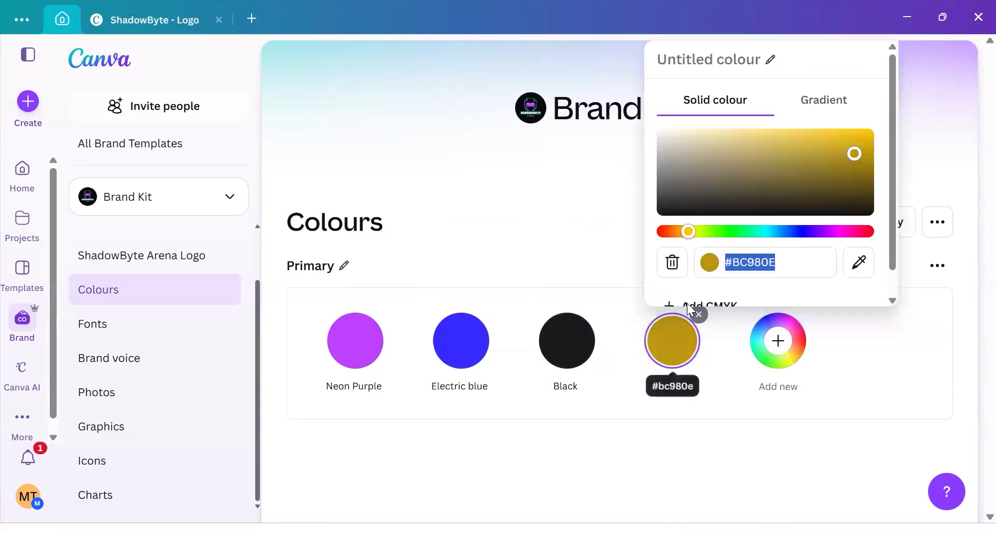
pyautogui.click(666, 138)
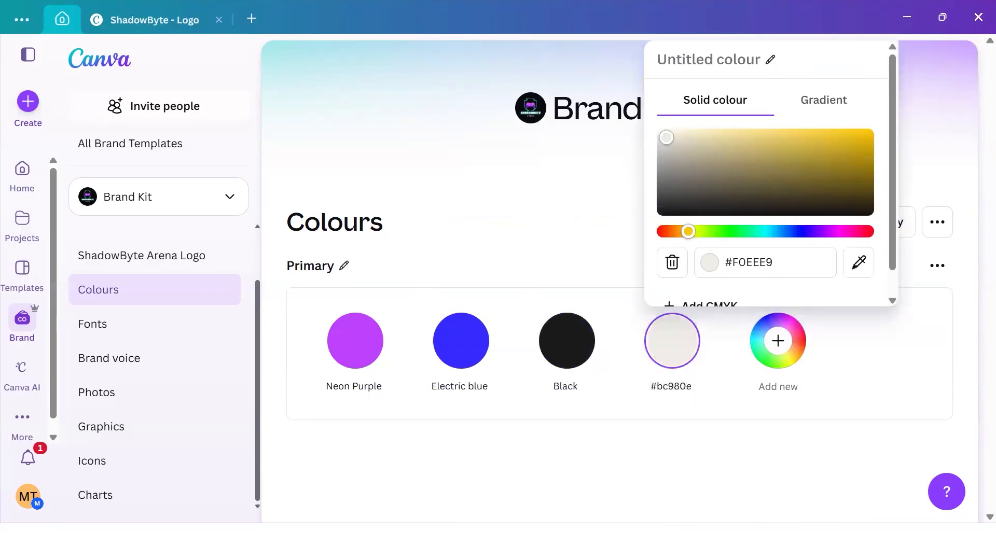
pyautogui.moveTo(668, 138); pyautogui.dragTo(642, 130)
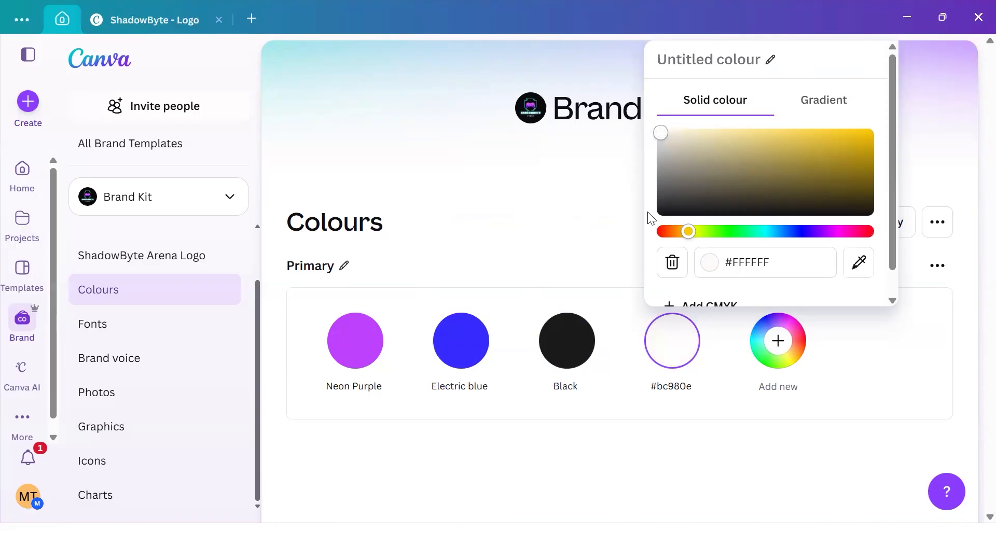
pyautogui.click(699, 58)
pyautogui.write('White')
pyautogui.press('Return')
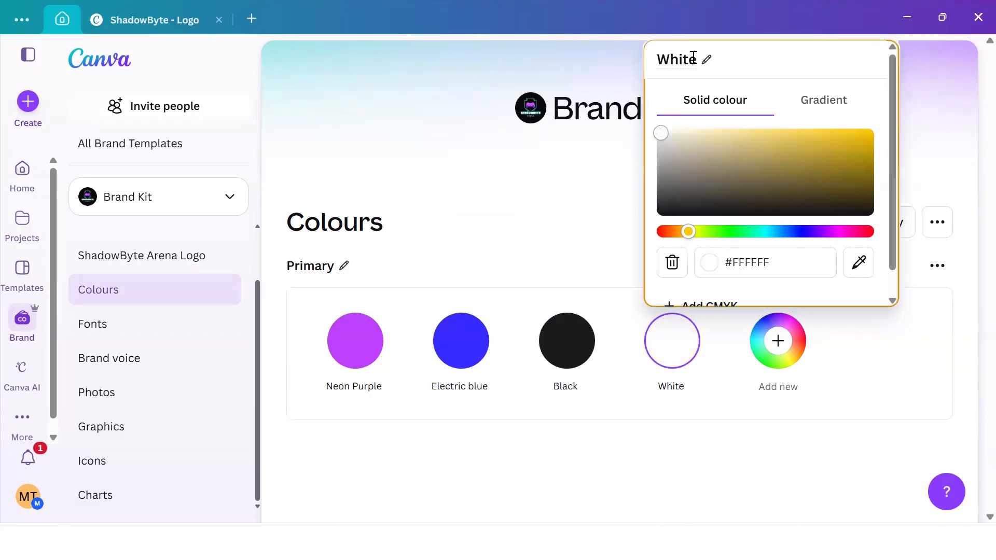
pyautogui.click(669, 457)
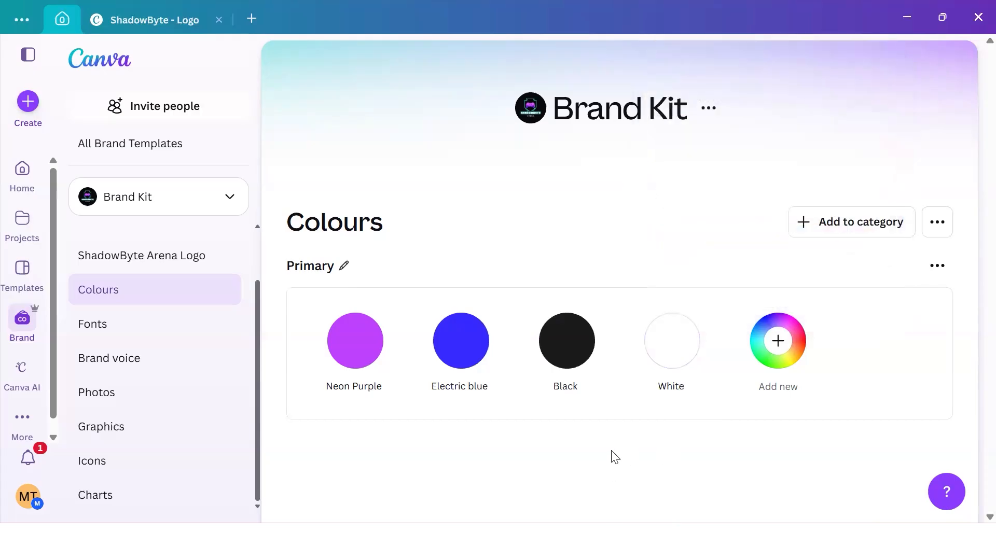
# - Switch from Canva to the Google Chrome browser
pyautogui.moveTo(627, 542)
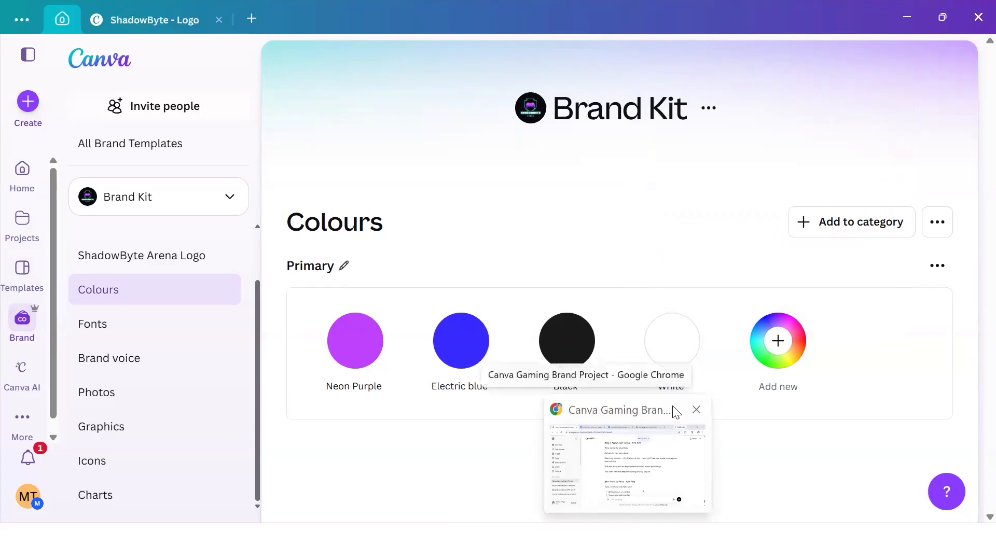
pyautogui.click(627, 462)
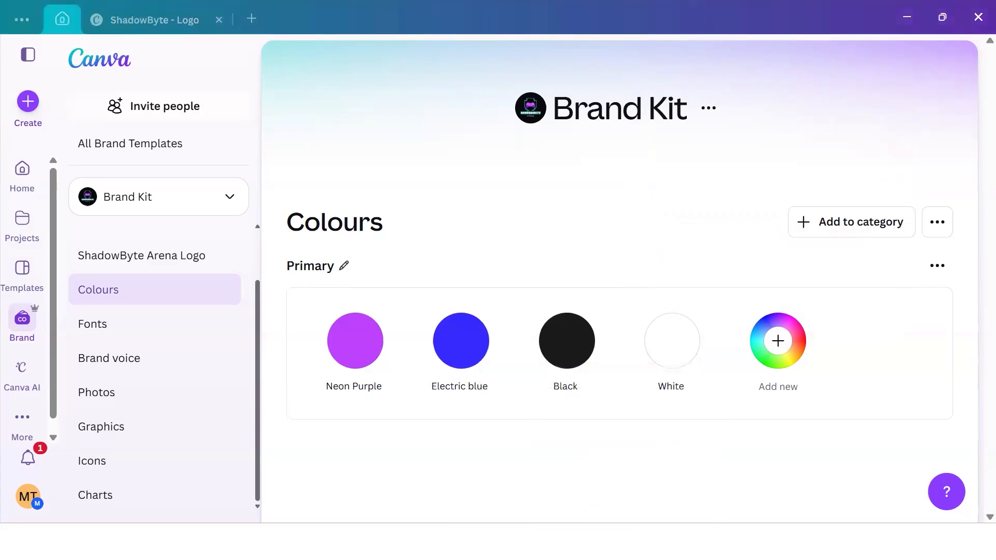
pyautogui.rightClick(627, 541)
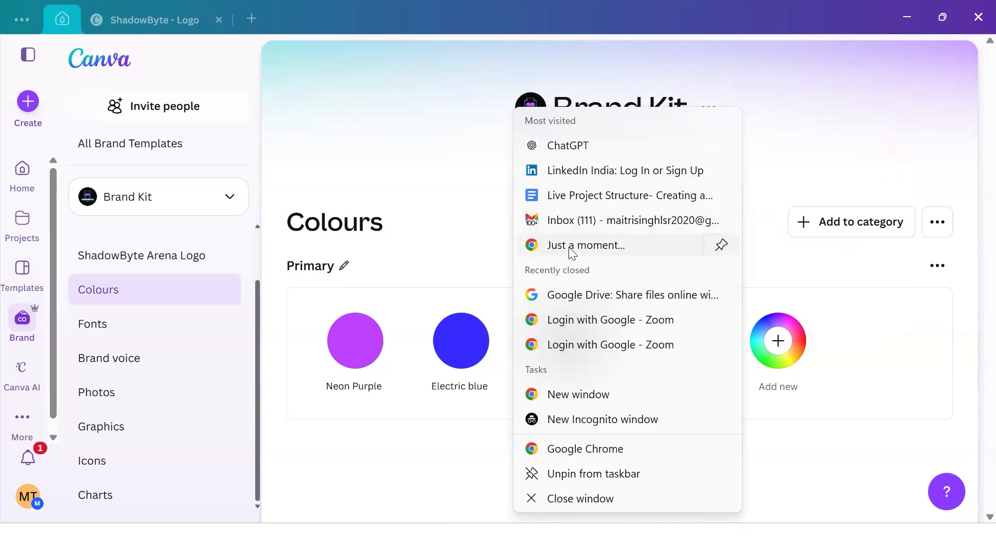
pyautogui.click(551, 345)
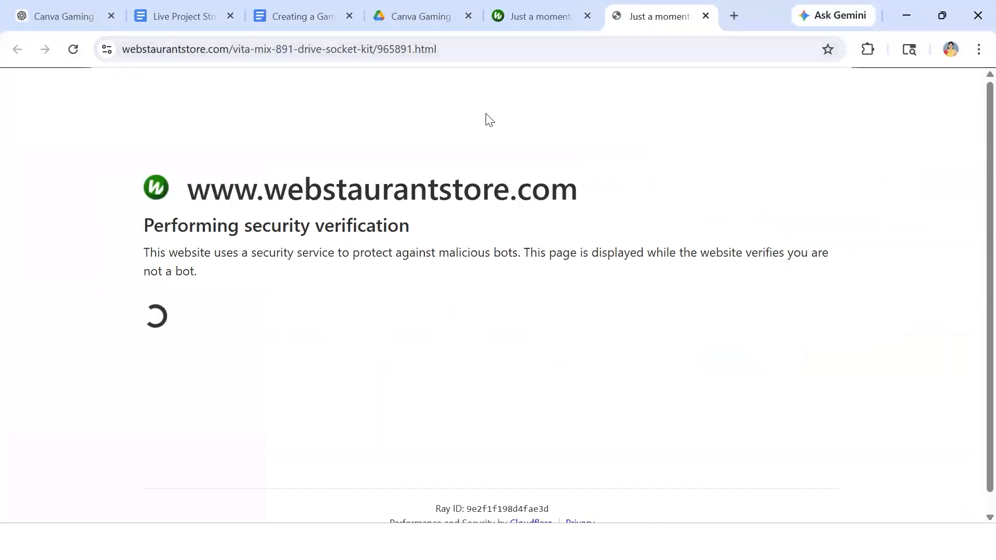
pyautogui.click(684, 53)
pyautogui.write('g')
pyautogui.press('Return')
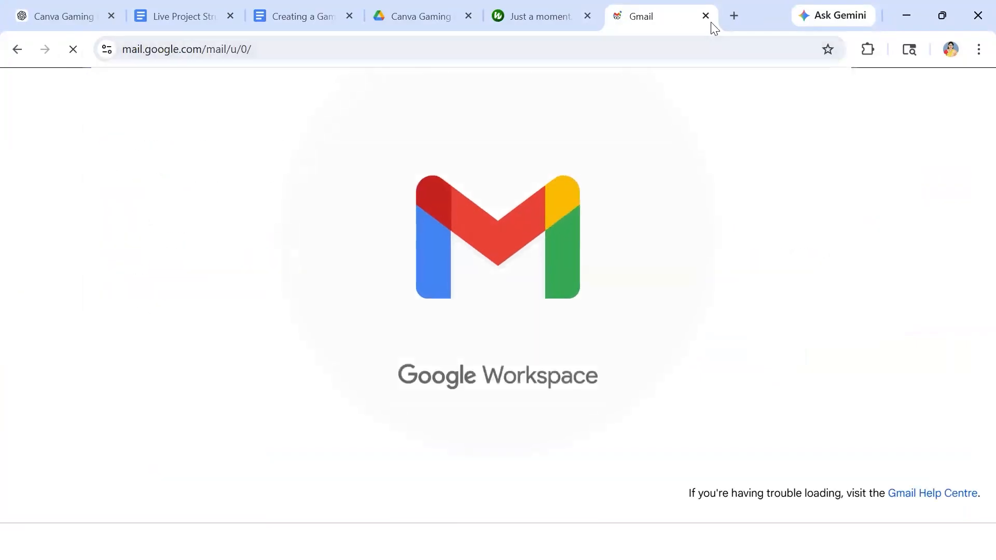
# - Search Google in a new browser tab for "hex code for neon purple on canva"
pyautogui.click(734, 16)
pyautogui.click(676, 49)
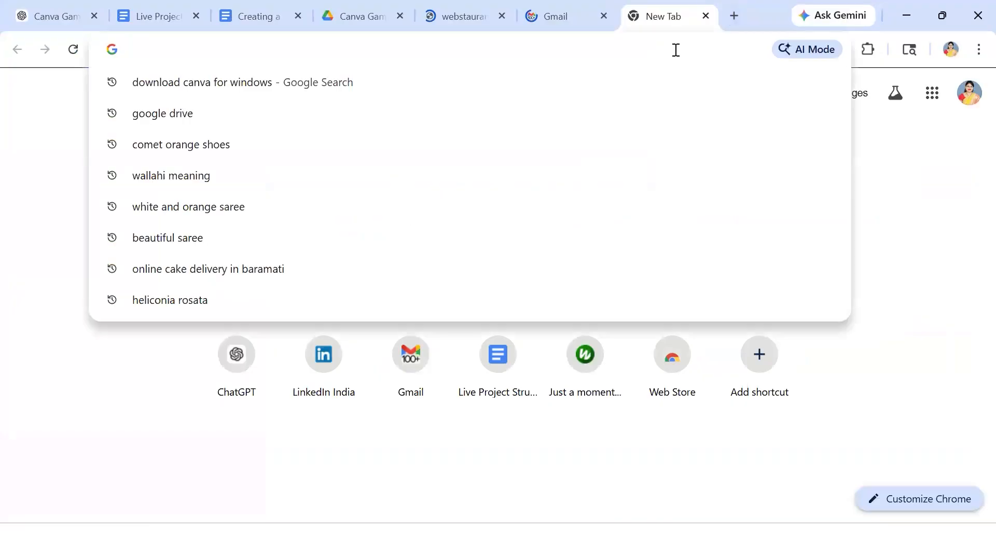
pyautogui.write('hex co')
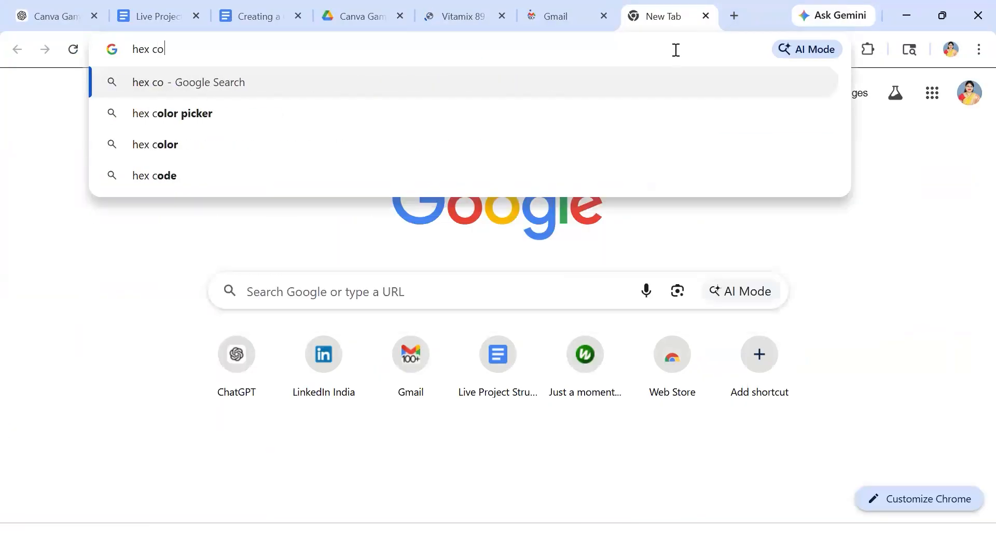
pyautogui.write('de')
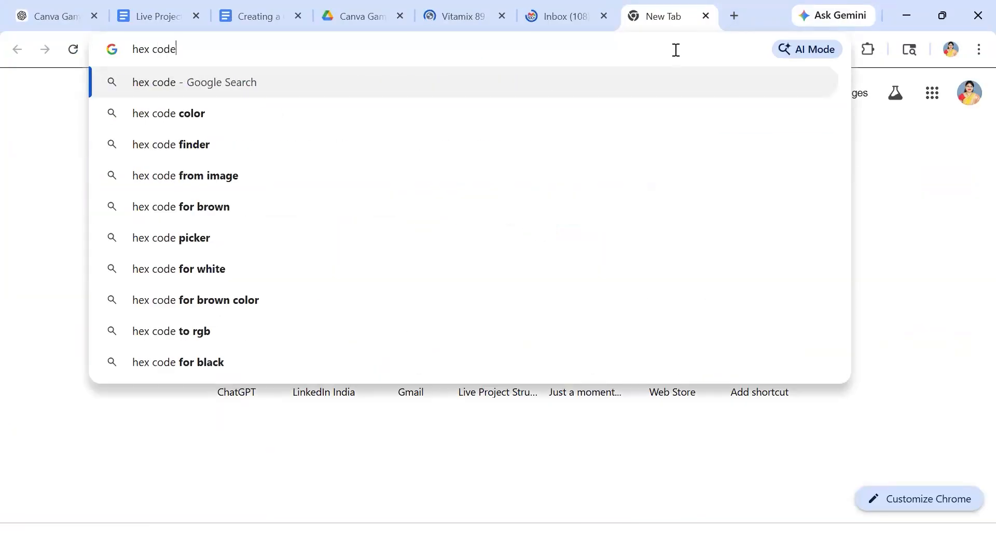
pyautogui.write(' for neo')
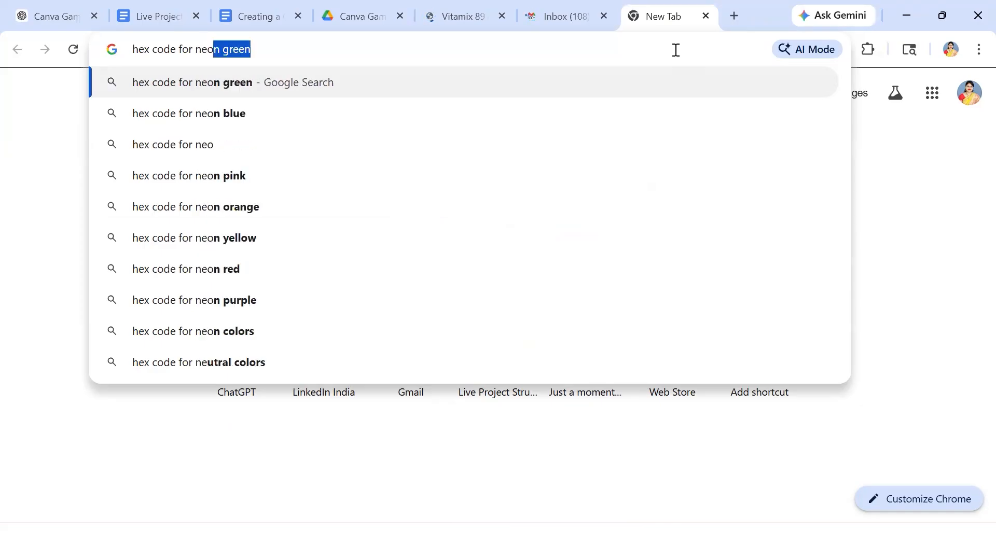
pyautogui.write('n purp')
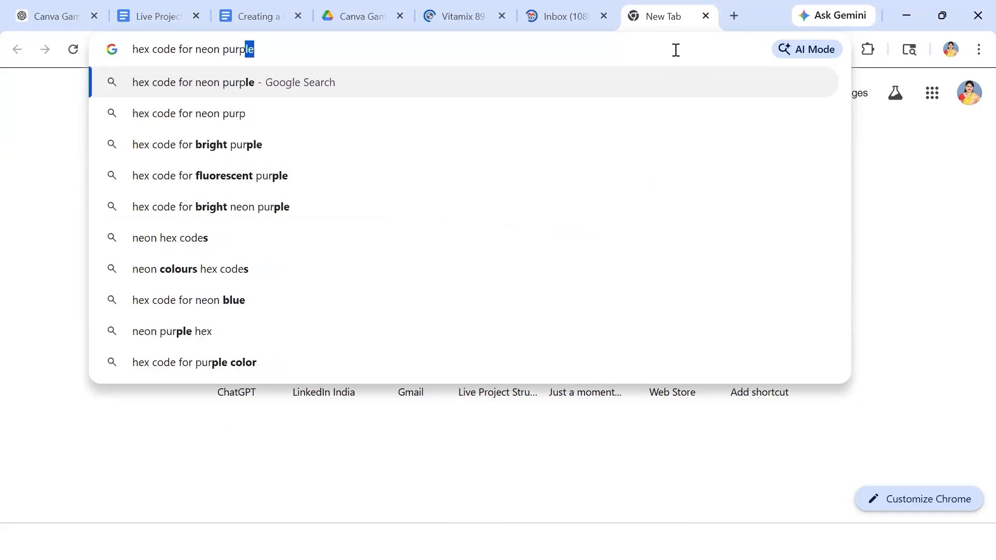
pyautogui.write('le on canva')
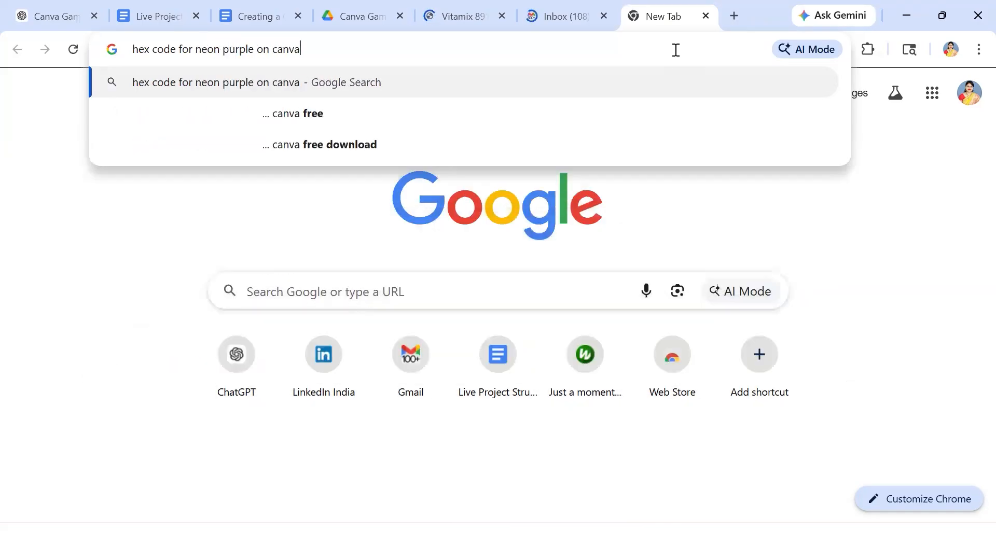
pyautogui.press('Return')
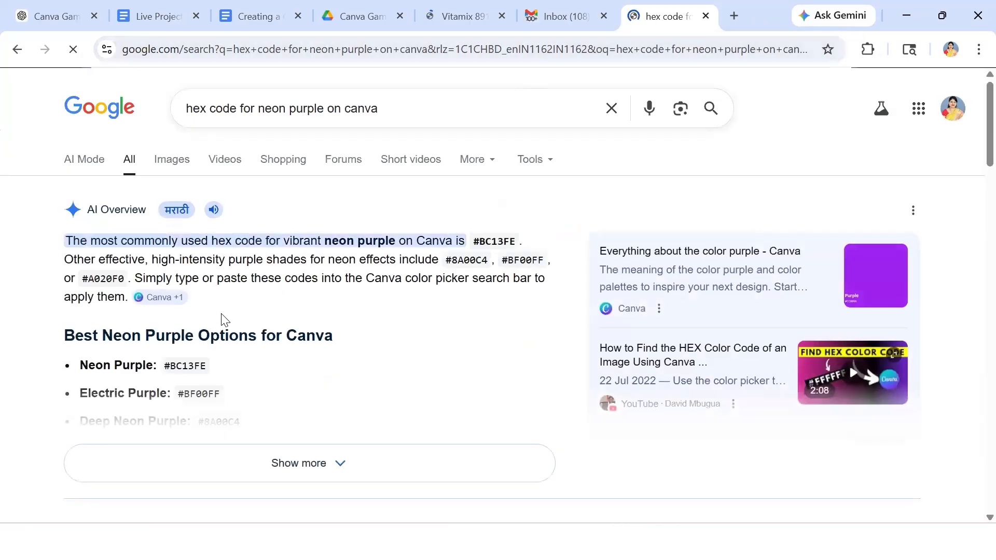
# - Copy the Neon Purple hex code #BC13FE from the results and apply it to the Neon Purple brand colour in Canva
pyautogui.scroll(-2, 223, 319)
pyautogui.moveTo(164, 289); pyautogui.dragTo(233, 300)
pyautogui.hotkey('ctrl', 'c')
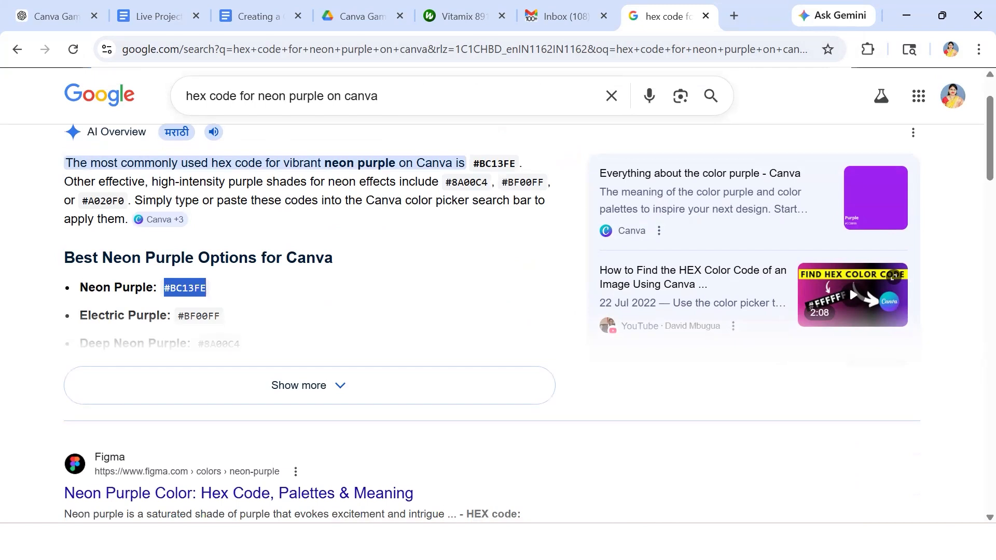
pyautogui.click(722, 522)
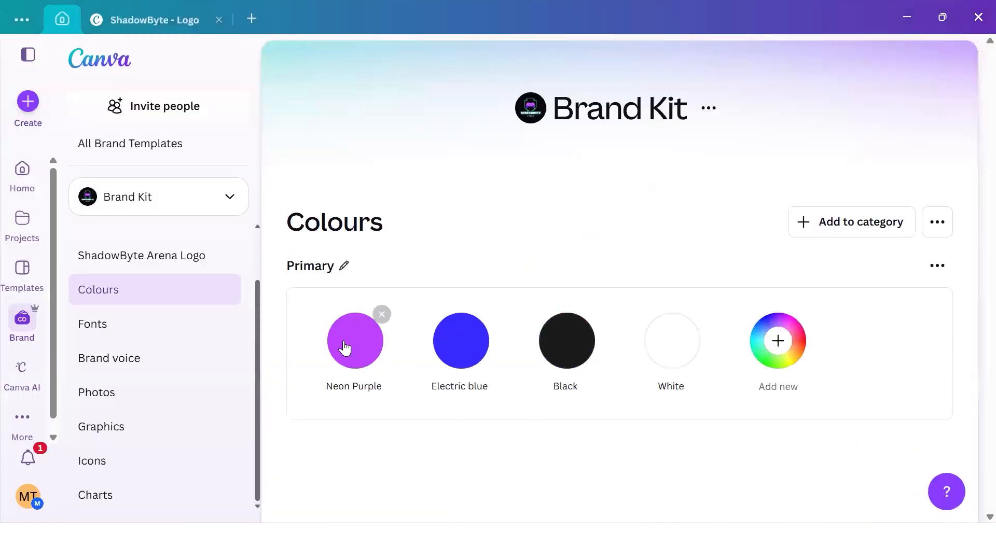
pyautogui.click(345, 348)
pyautogui.hotkey('ctrl', 'v')
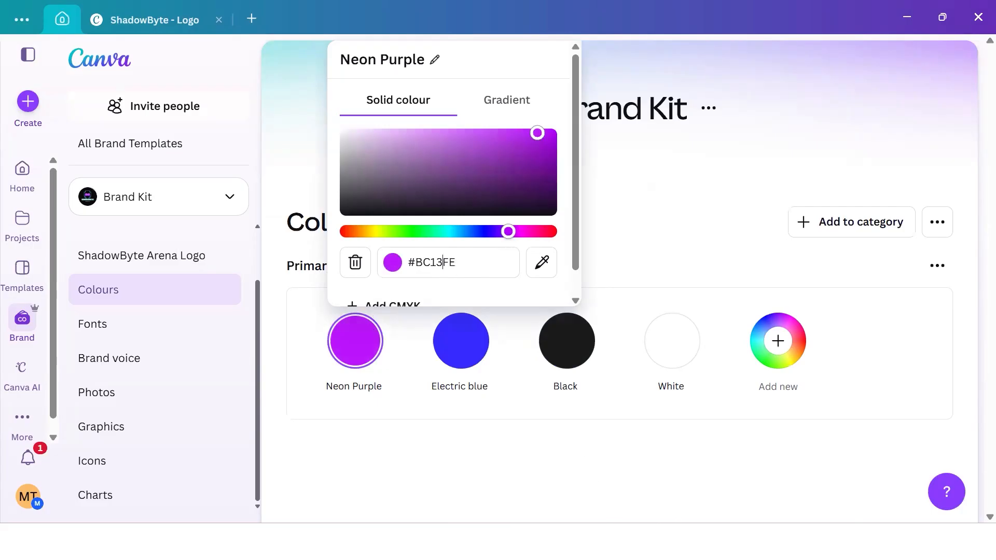
pyautogui.click(625, 539)
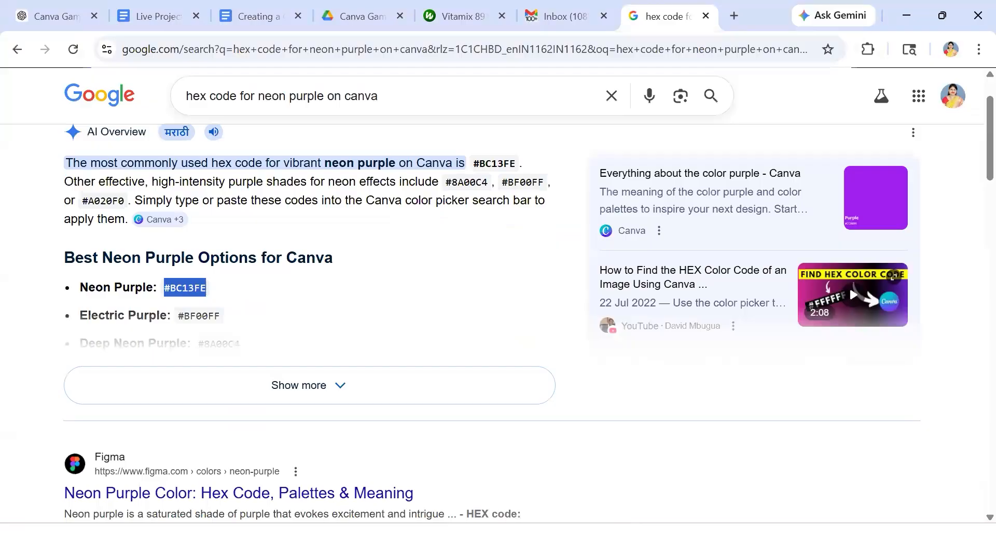
pyautogui.hotkey('alt', 'Tab')
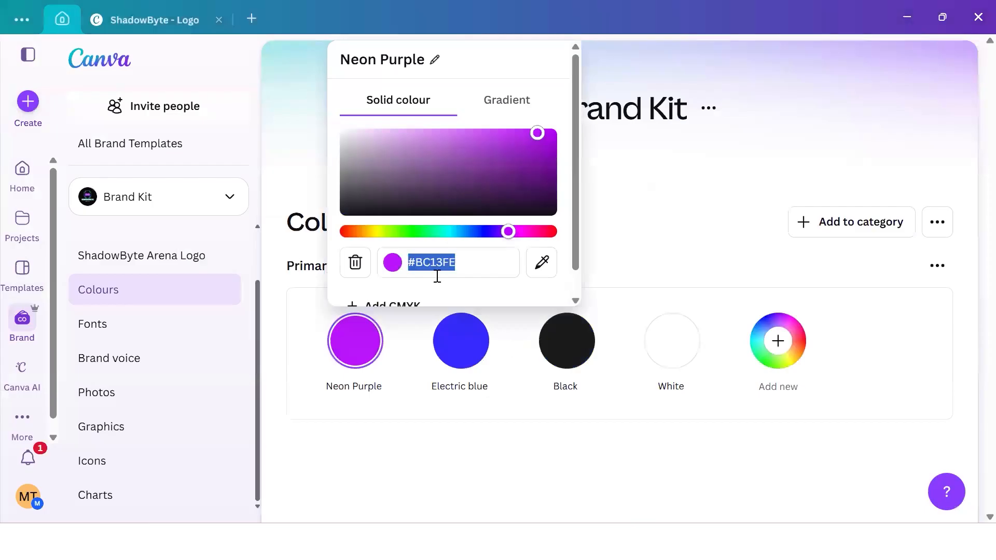
pyautogui.click(649, 270)
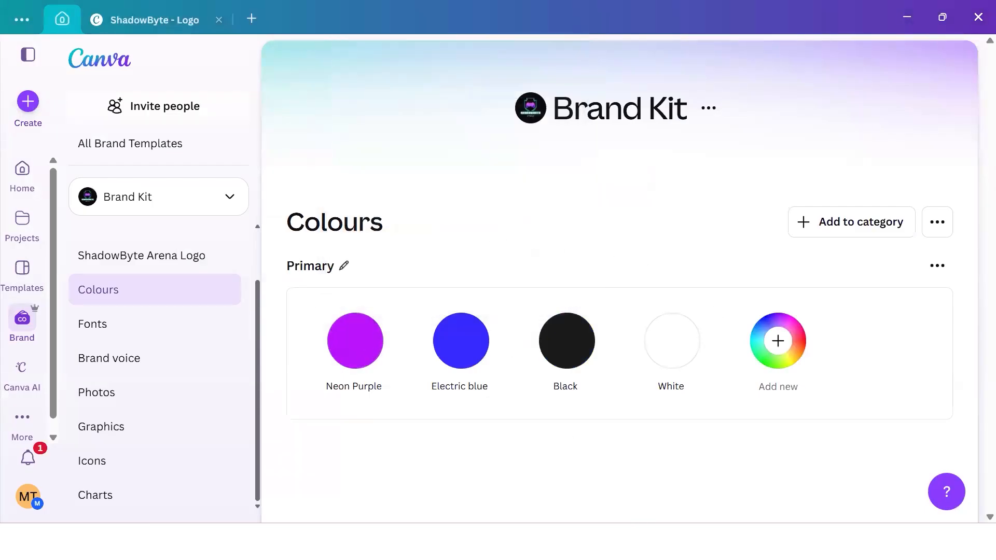
# - Return to the Chrome search results and change the query to "hex code for electric blue on canva"
pyautogui.hotkey('alt', 'Tab')
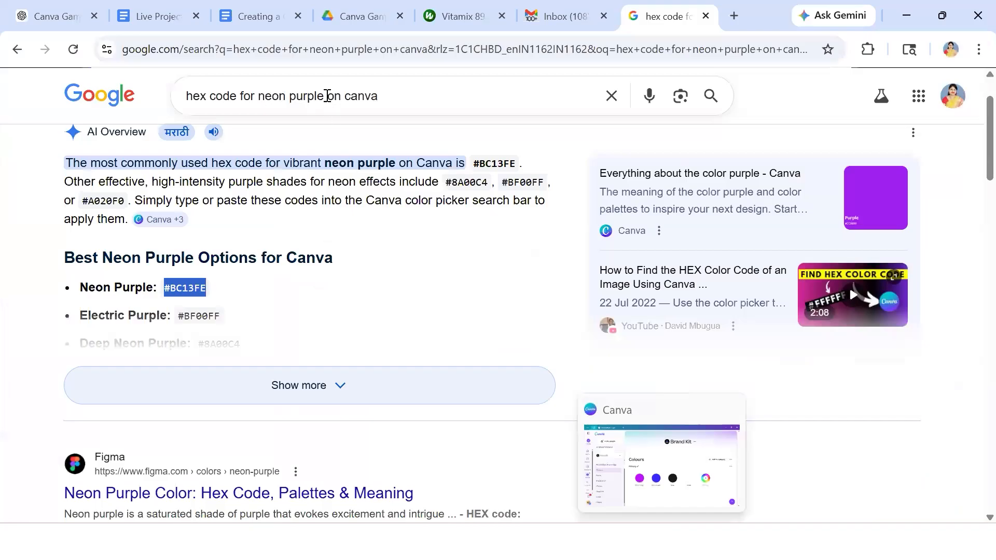
pyautogui.click(327, 95)
pyautogui.press('BackSpace')
pyautogui.press('BackSpace')
pyautogui.press('BackSpace')
pyautogui.press('BackSpace')
pyautogui.press('BackSpace')
pyautogui.press('BackSpace')
pyautogui.press('BackSpace')
pyautogui.press('BackSpace')
pyautogui.press('BackSpace')
pyautogui.press('BackSpace')
pyautogui.press('BackSpace')
pyautogui.write('e')
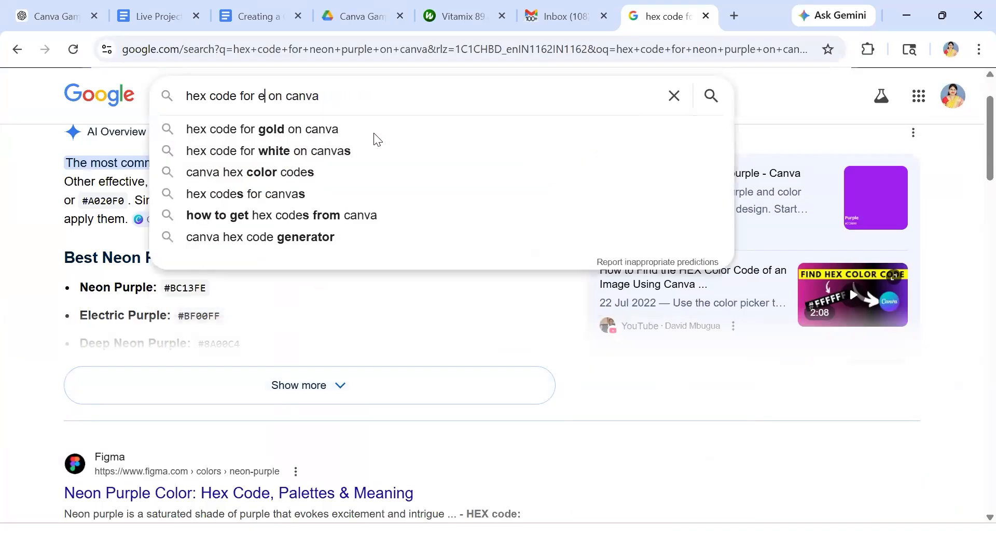
pyautogui.write('lectric blue')
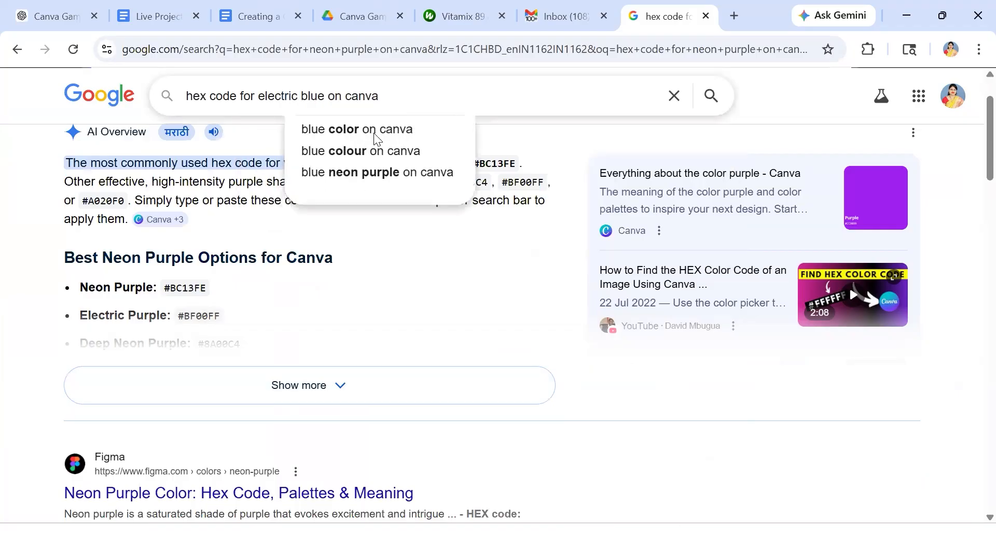
pyautogui.press('Return')
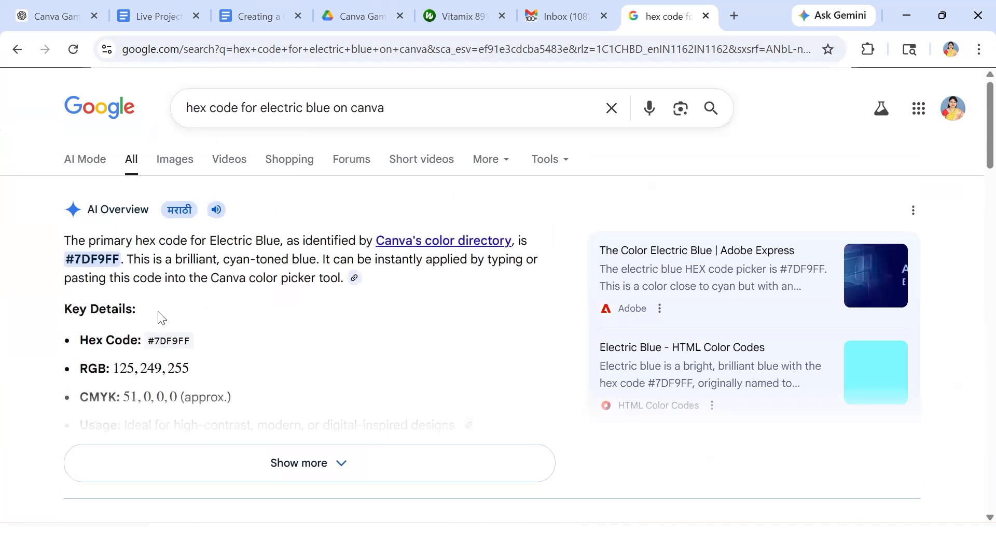
# - Copy the hex code #7DF9FF from the results and apply it to the Electric blue brand colour in Canva
pyautogui.moveTo(148, 341); pyautogui.dragTo(210, 353)
pyautogui.hotkey('ctrl', 'c')
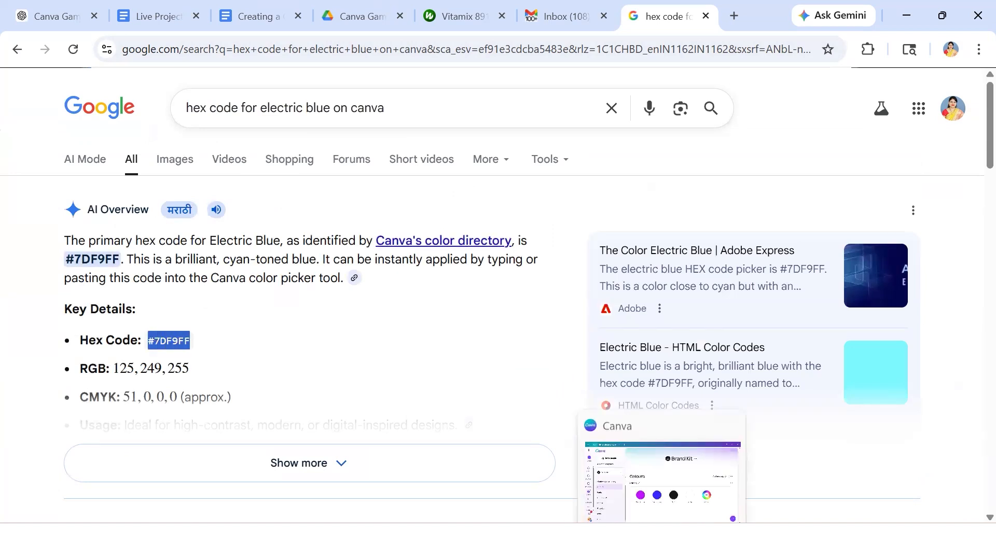
pyautogui.click(661, 475)
pyautogui.click(461, 363)
pyautogui.click(536, 275)
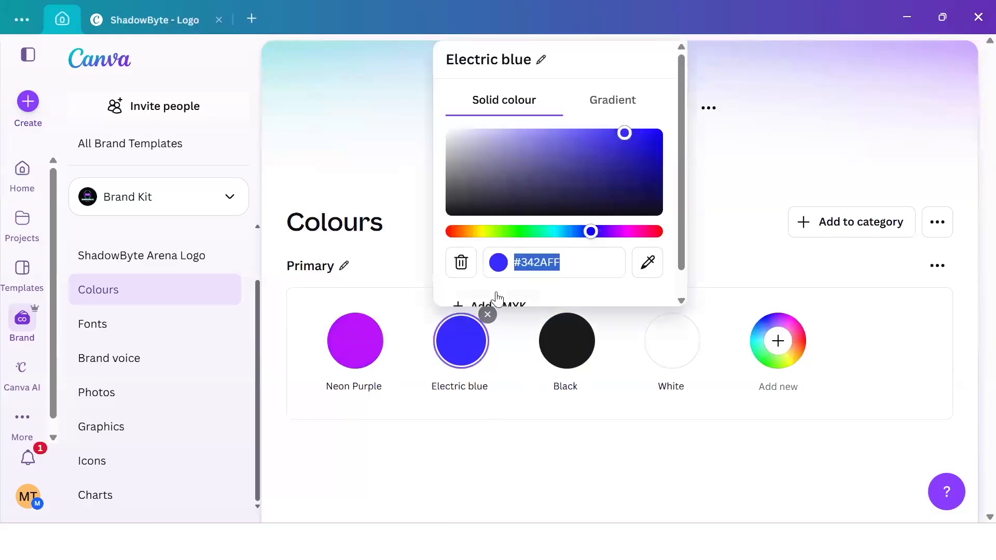
pyautogui.hotkey('ctrl', 'v')
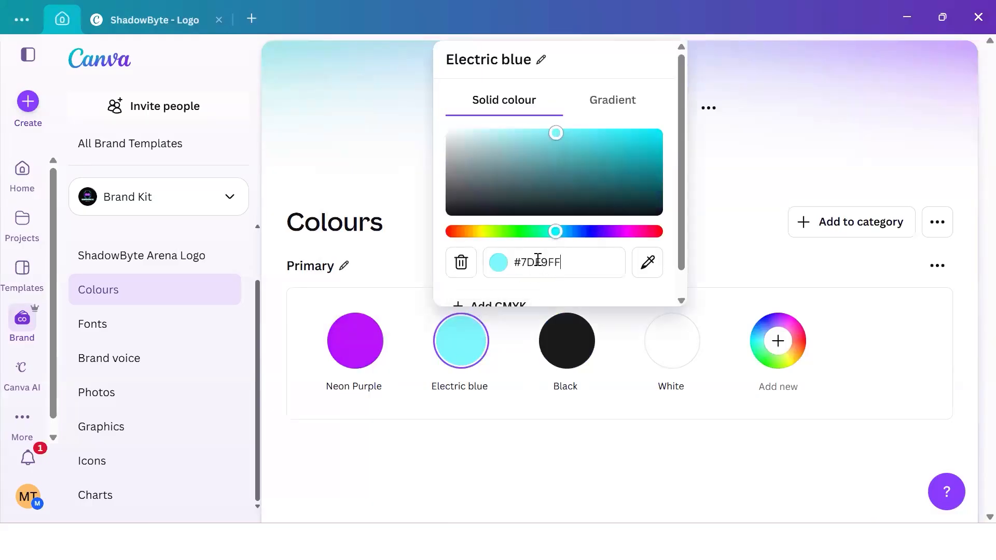
pyautogui.click(522, 465)
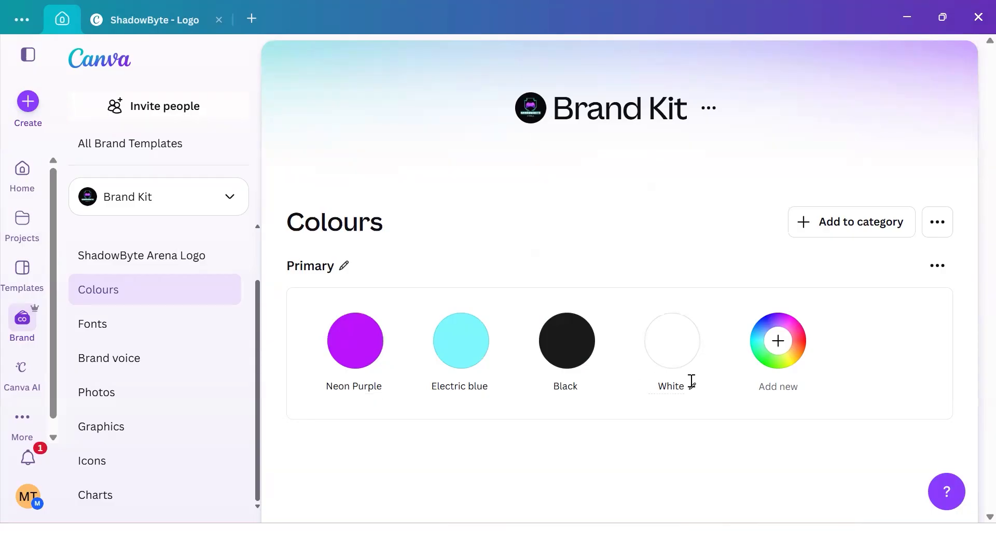
# - Leave the Brand Kit for the home page and open the recent ShadowByte logo design
pyautogui.moveTo(677, 355)
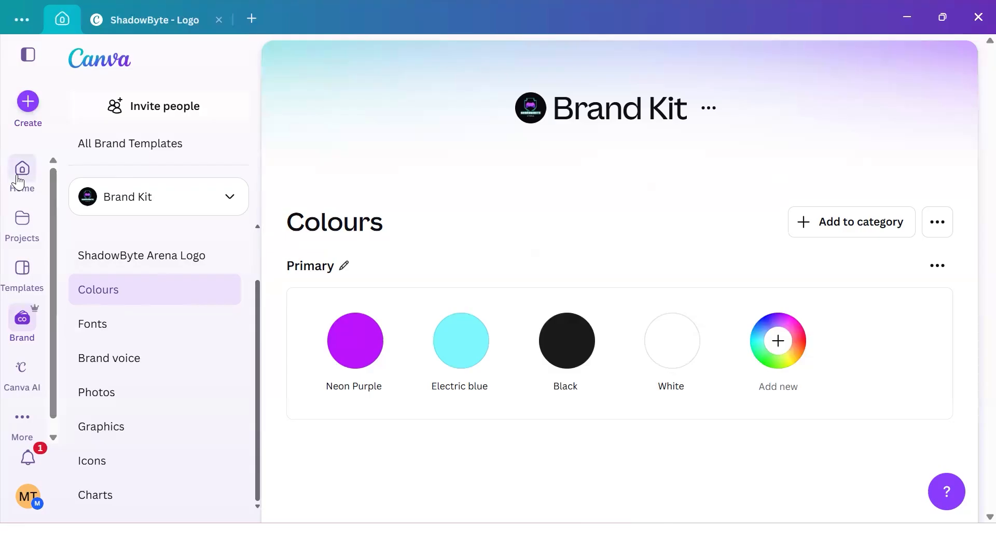
pyautogui.click(22, 179)
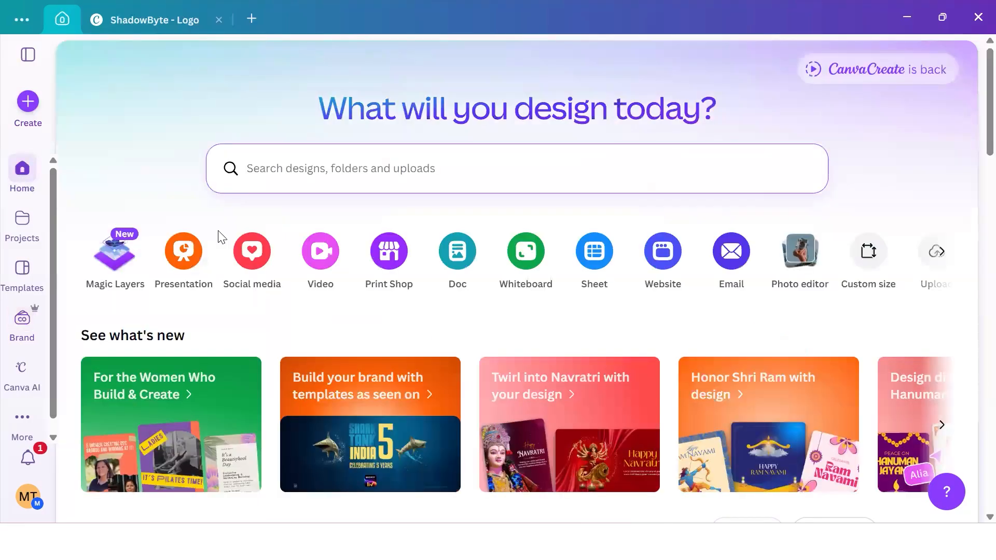
pyautogui.scroll(-3, 278, 240)
pyautogui.click(211, 449)
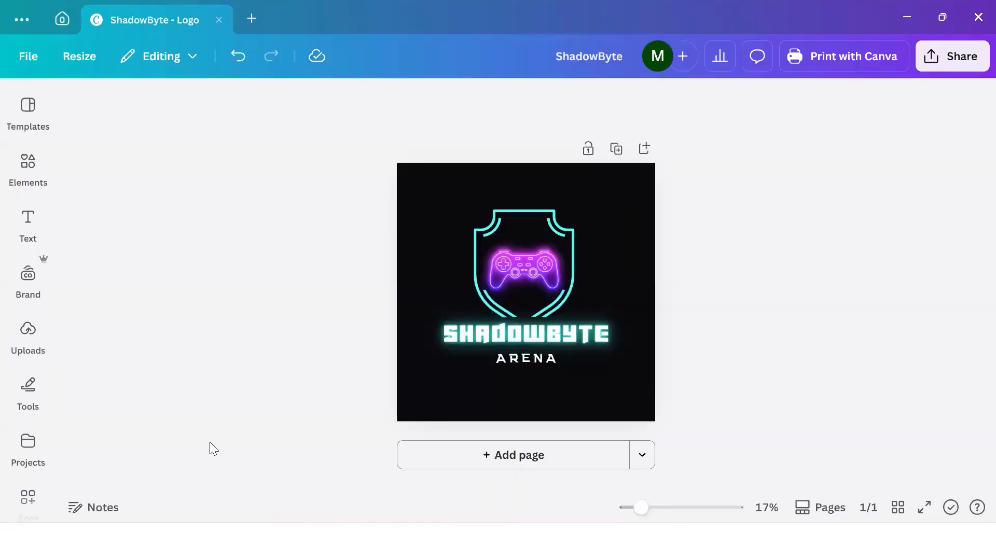
# - Select the cyan shield outline in the logo and examine the document and Brand Kit colours offered for it
pyautogui.click(40, 240)
pyautogui.click(28, 283)
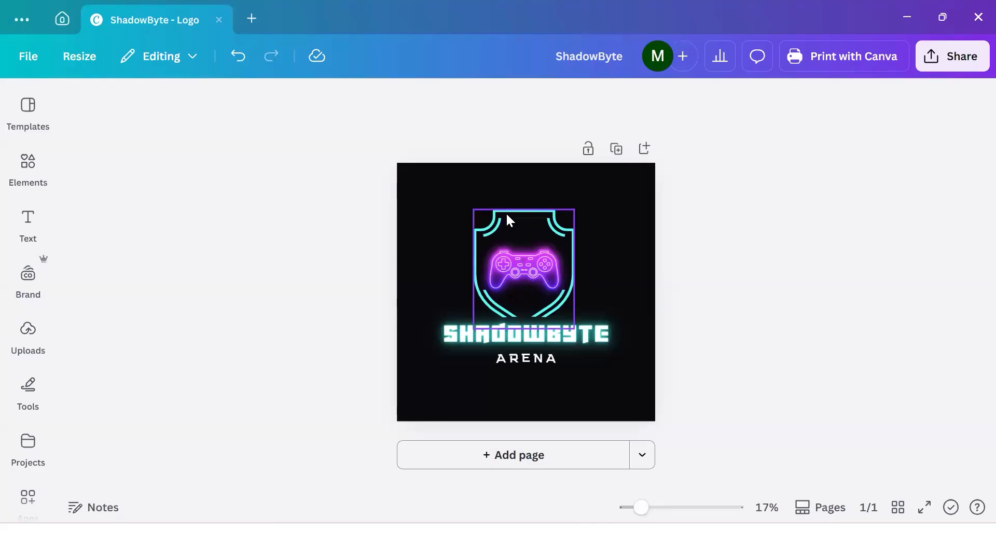
pyautogui.click(550, 212)
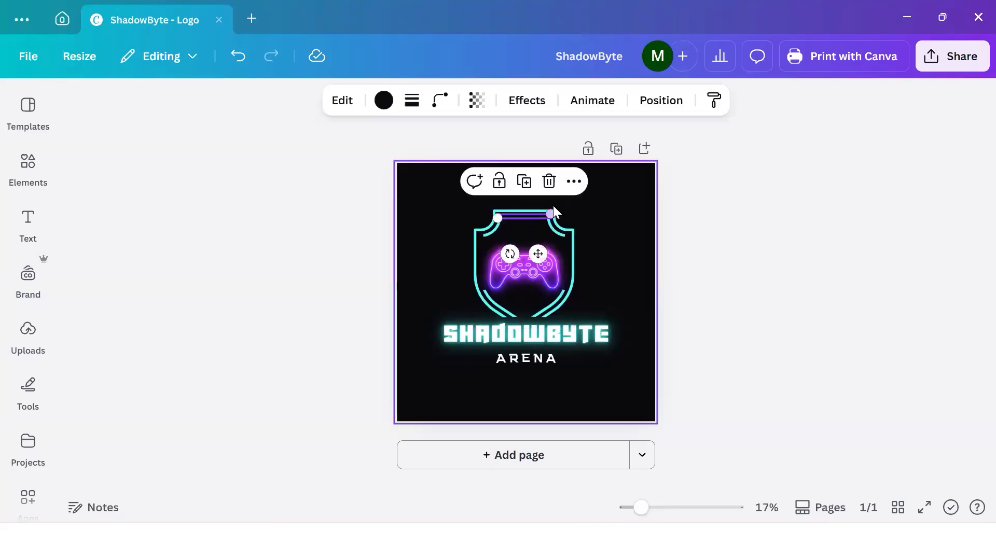
pyautogui.click(560, 228)
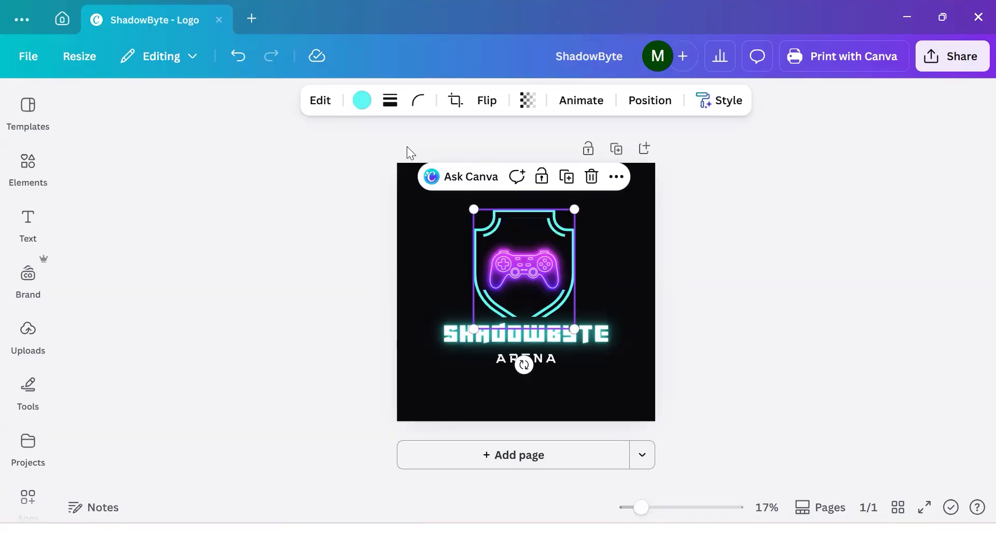
pyautogui.click(362, 102)
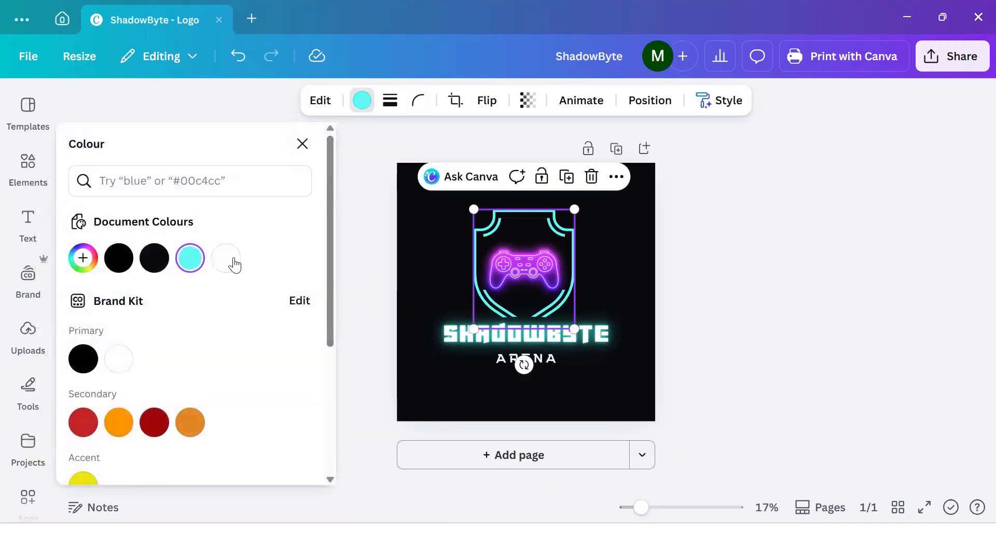
pyautogui.scroll(-4, 225, 302)
pyautogui.scroll(4, 225, 302)
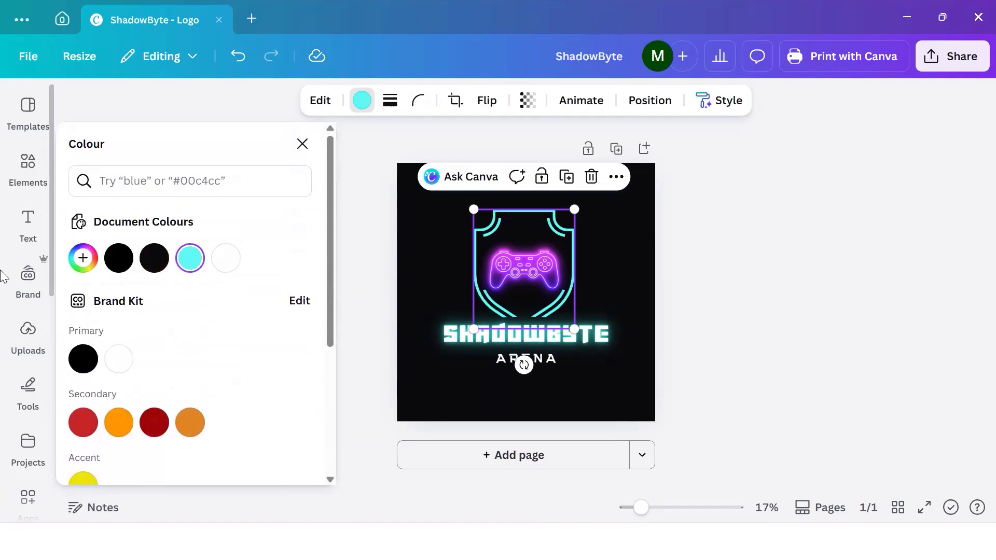
# - Show the Brand Kit's colours inside the logo design and open its palettes for editing
pyautogui.click(28, 275)
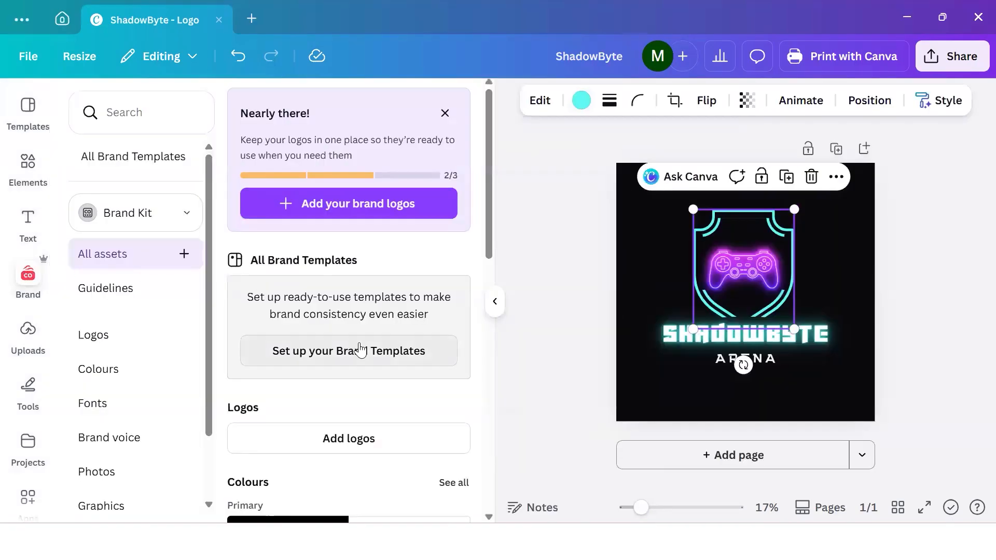
pyautogui.scroll(-3, 249, 301)
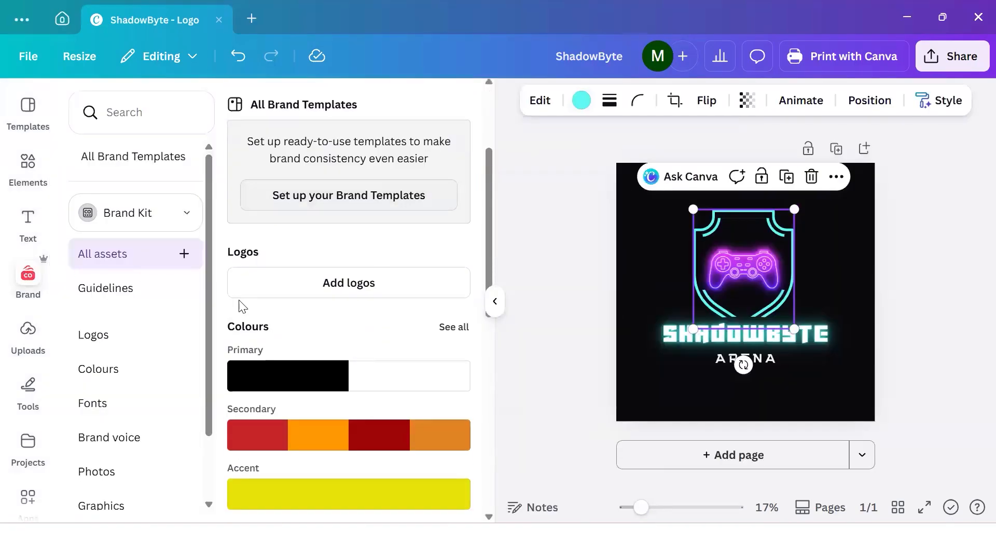
pyautogui.click(111, 376)
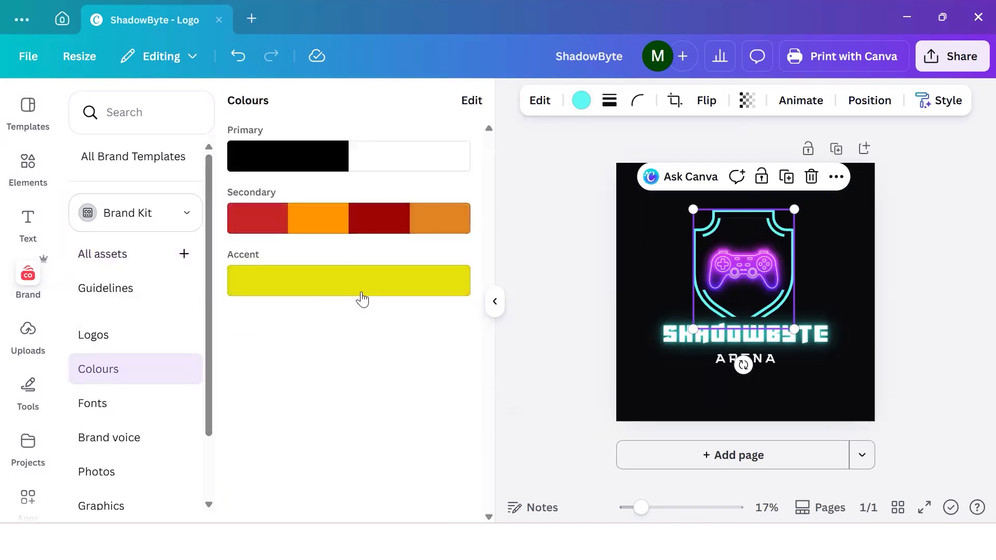
pyautogui.click(480, 100)
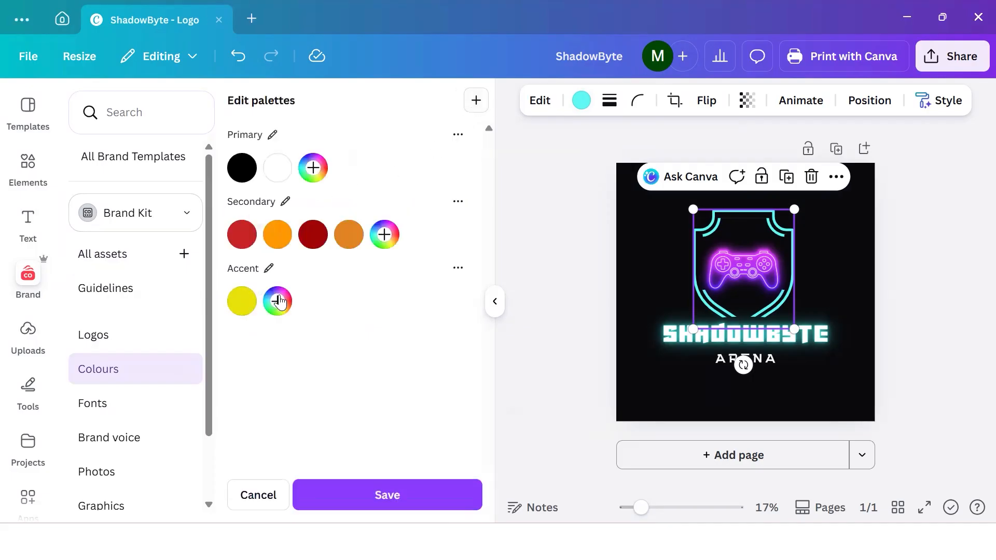
# - Delete the Accent and Secondary palettes from the Brand Kit colours
pyautogui.click(458, 268)
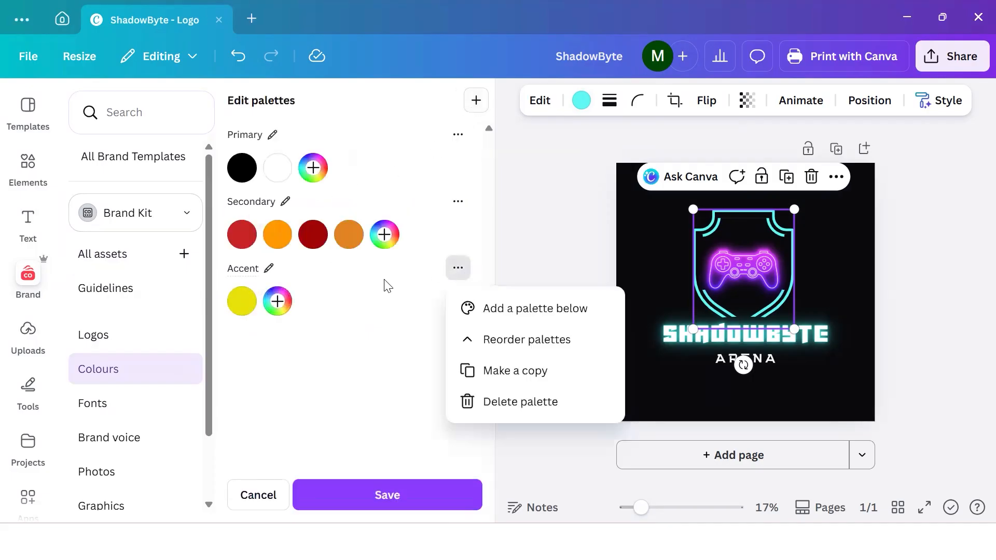
pyautogui.click(517, 401)
pyautogui.click(458, 201)
pyautogui.click(490, 336)
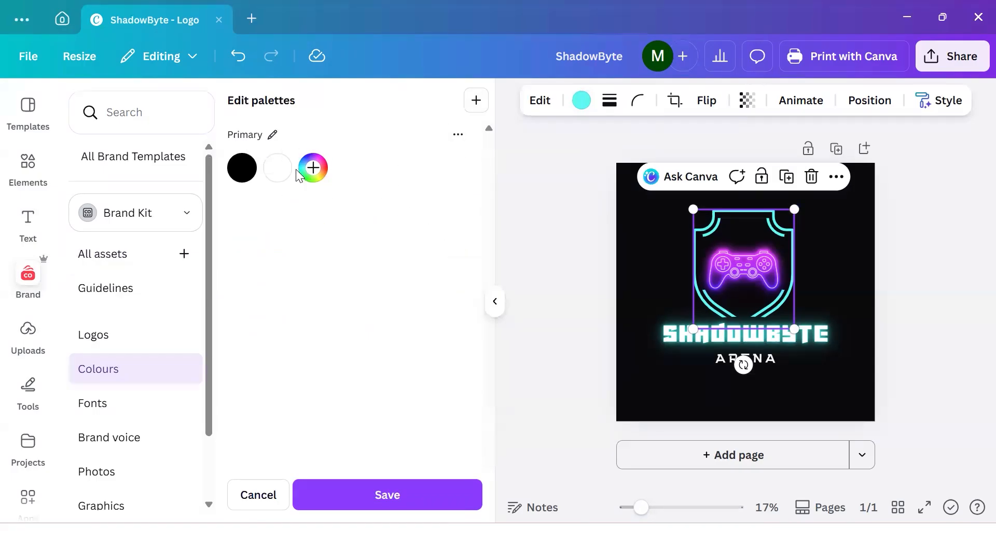
# - Add a new colour to the Primary palette using the hex code #7DF9FF copied from the electric blue Google result
pyautogui.click(312, 171)
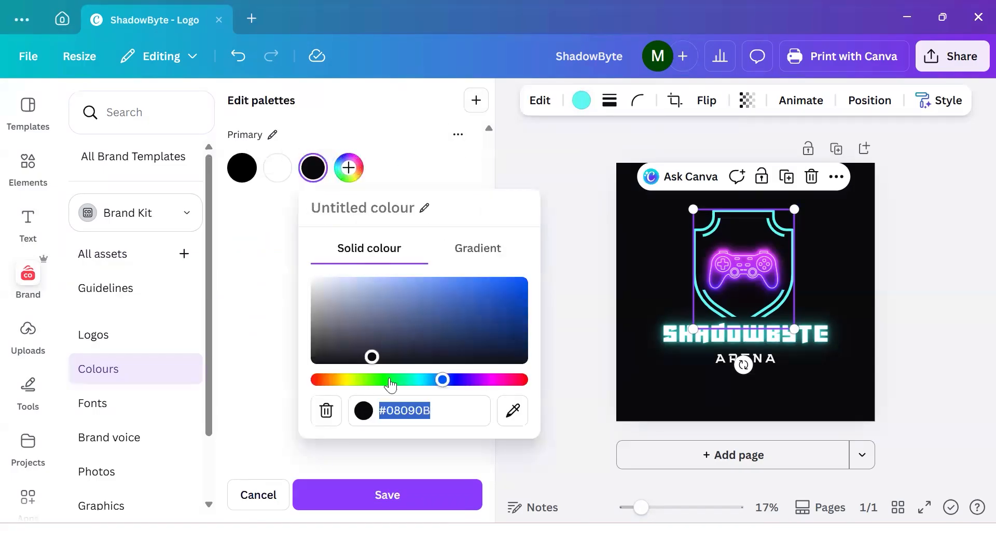
pyautogui.hotkey('alt', 'Tab')
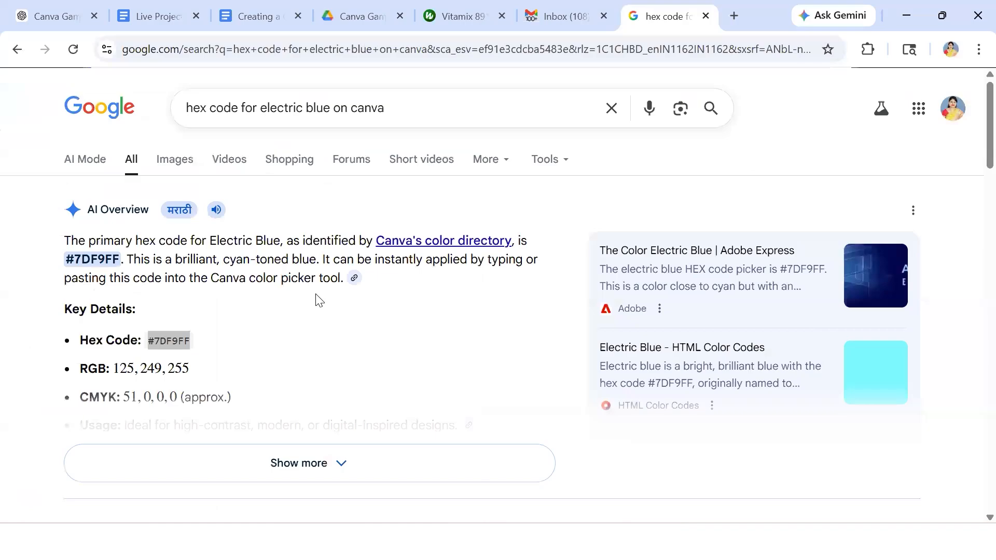
pyautogui.doubleClick(172, 342)
pyautogui.hotkey('ctrl', 'c')
pyautogui.hotkey('alt', 'Tab')
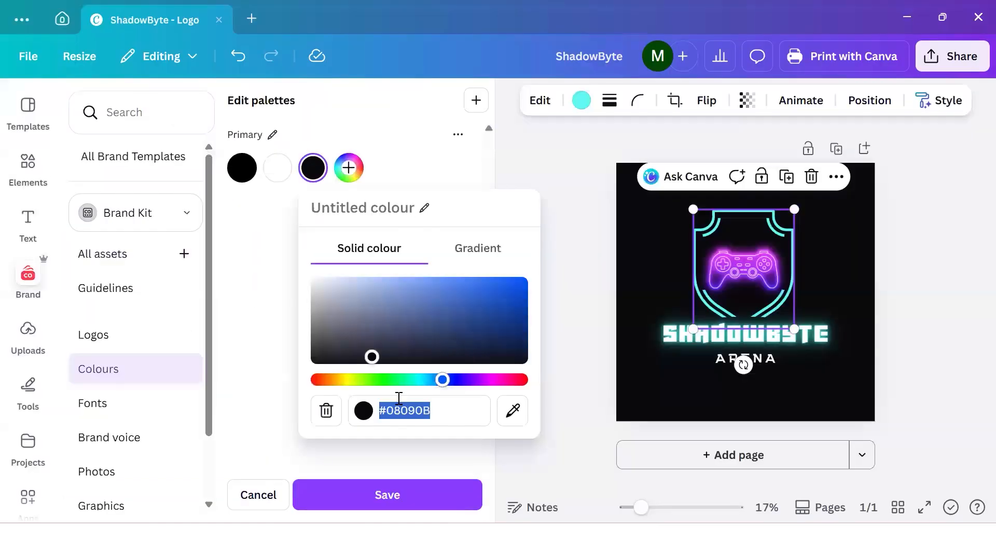
pyautogui.hotkey('ctrl', 'v')
# - Name the new cyan palette colour "Electric blue" and close its colour editor
pyautogui.click(385, 204)
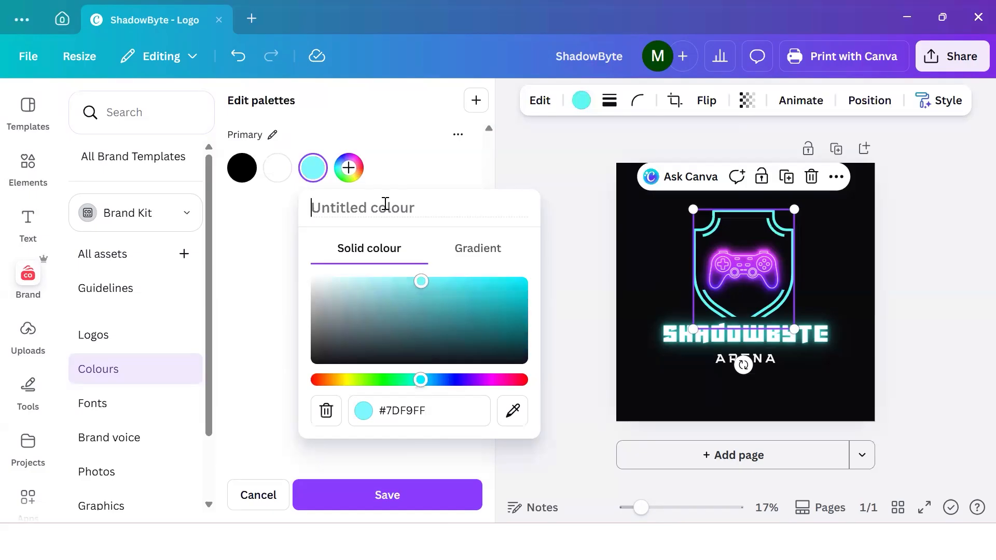
pyautogui.write('Elec')
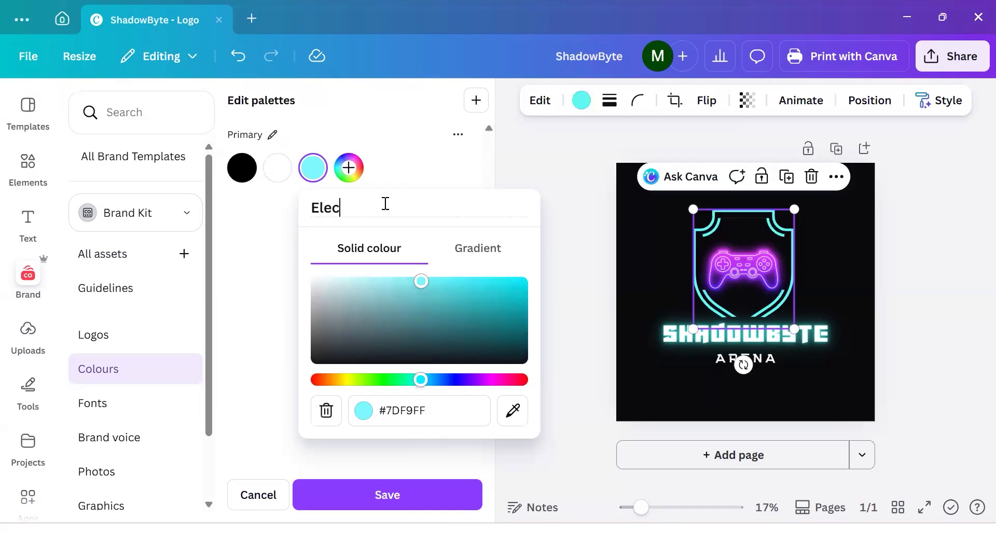
pyautogui.write('tric blue')
pyautogui.press('Return')
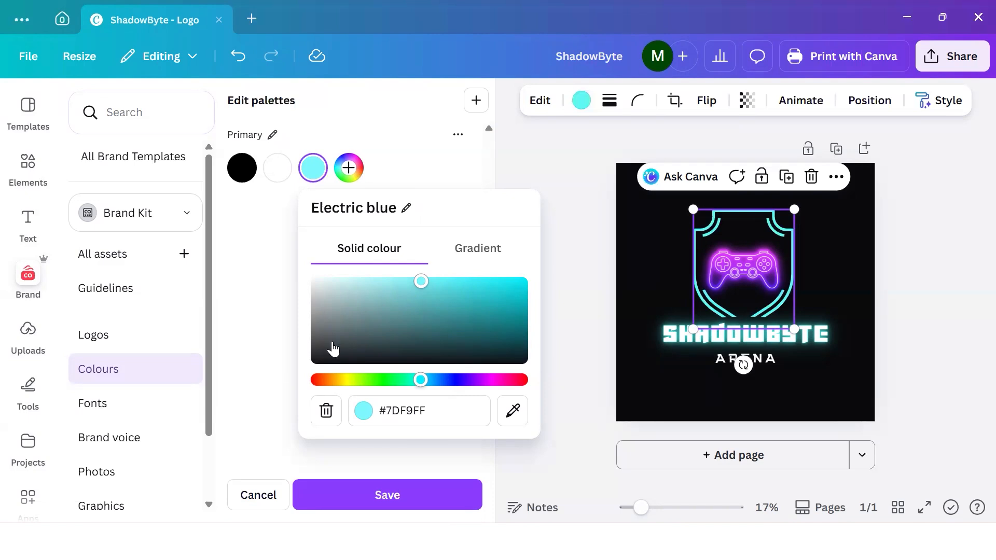
pyautogui.click(369, 469)
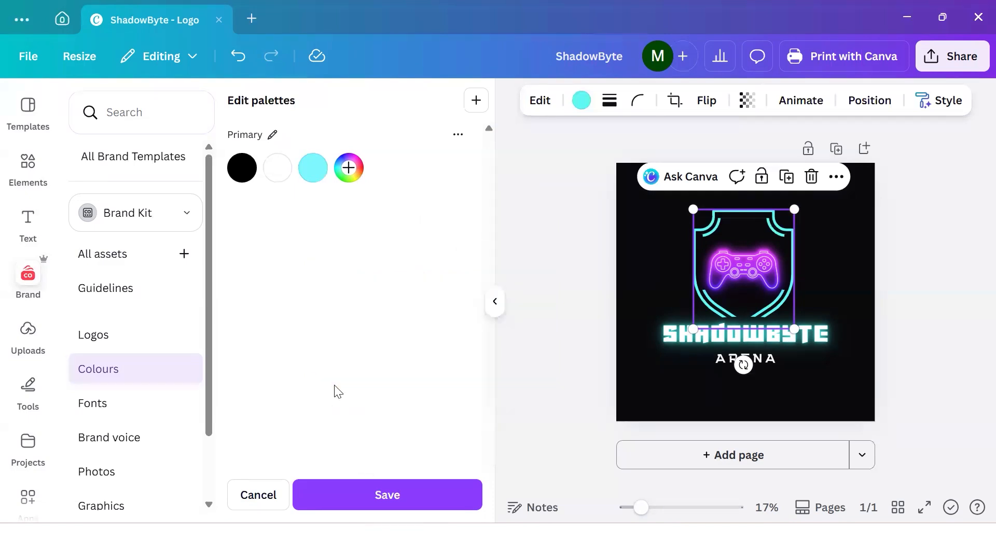
# - Add another Primary palette colour using #BC13FE, copied from the earlier Google result for neon purple
pyautogui.click(349, 167)
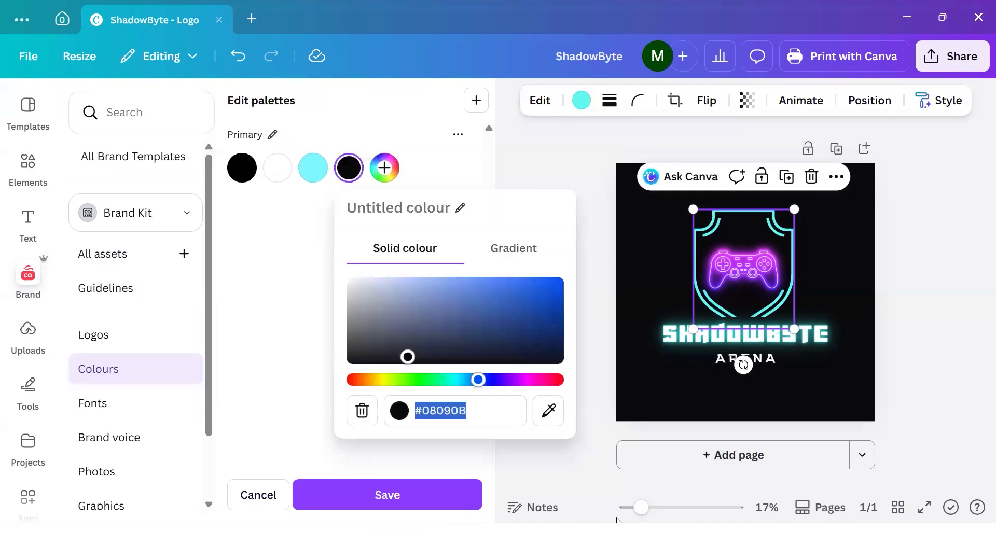
pyautogui.hotkey('alt', 'Tab')
pyautogui.click(17, 50)
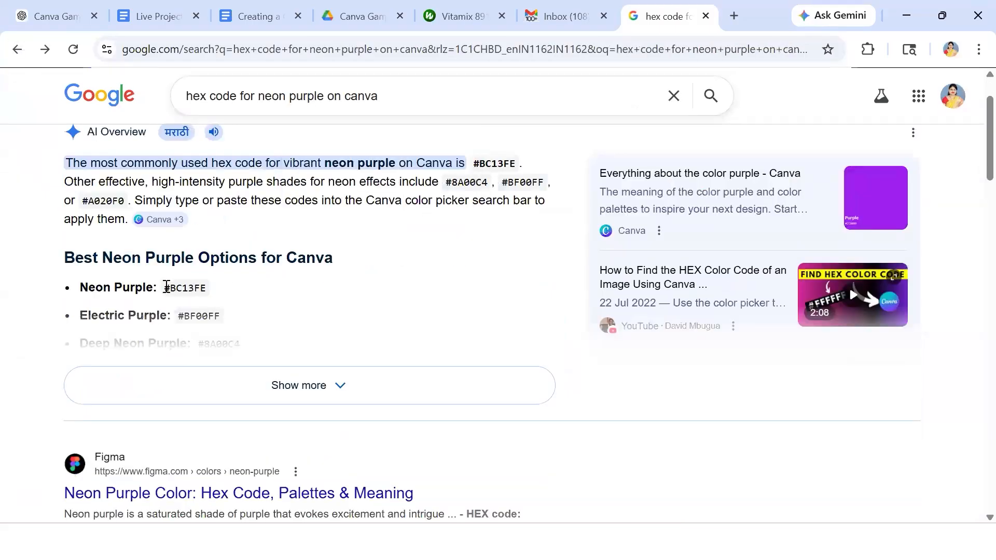
pyautogui.moveTo(164, 289); pyautogui.dragTo(216, 294)
pyautogui.hotkey('ctrl', 'c')
pyautogui.hotkey('alt', 'Tab')
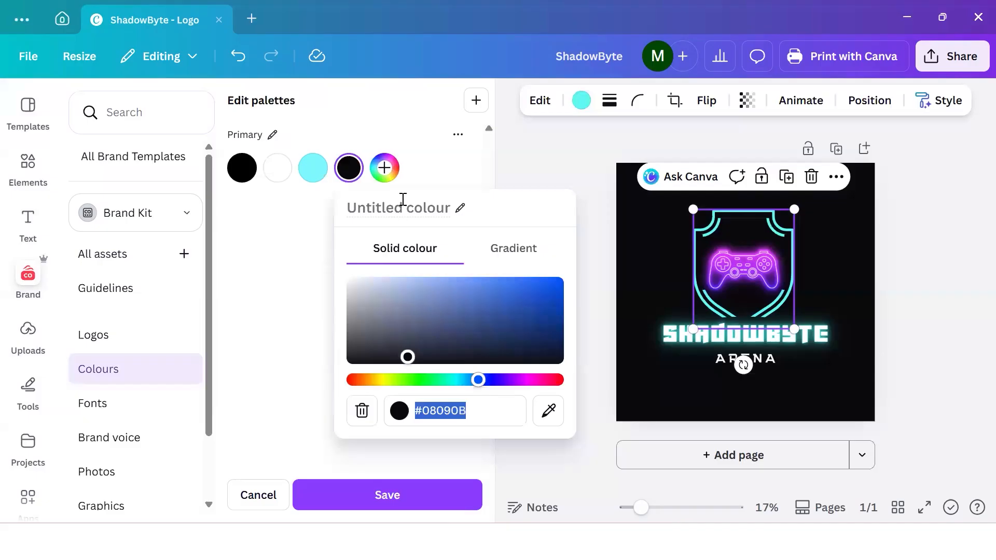
pyautogui.click(403, 212)
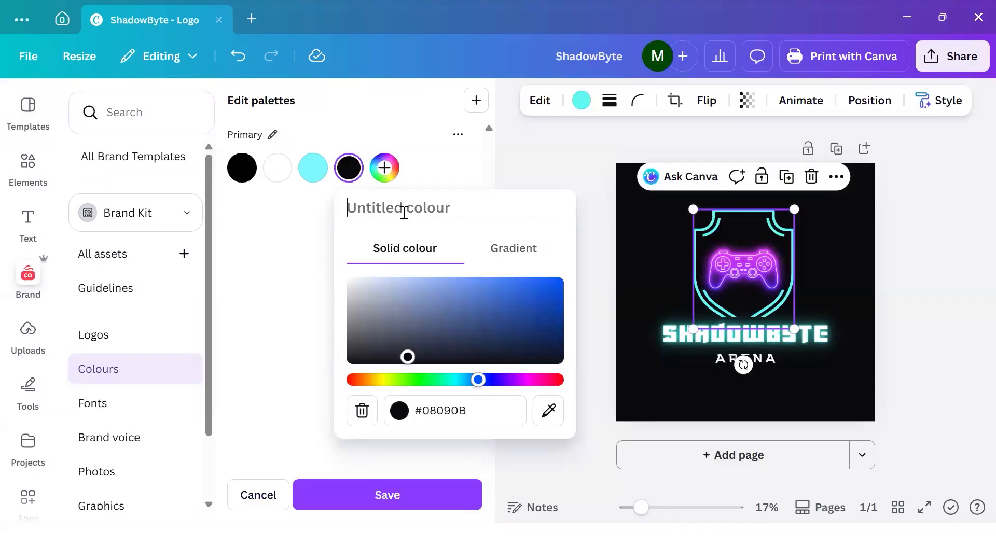
pyautogui.click(455, 411)
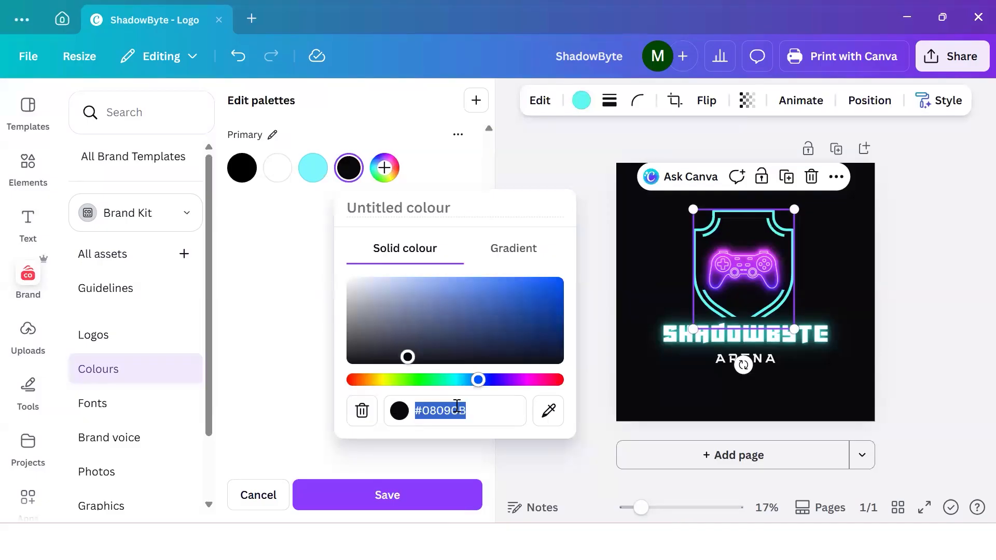
pyautogui.hotkey('ctrl', 'v')
# - Name the purple colour "Neon purple", save the edited palettes, and close the Brand Kit colours in the logo design
pyautogui.click(390, 202)
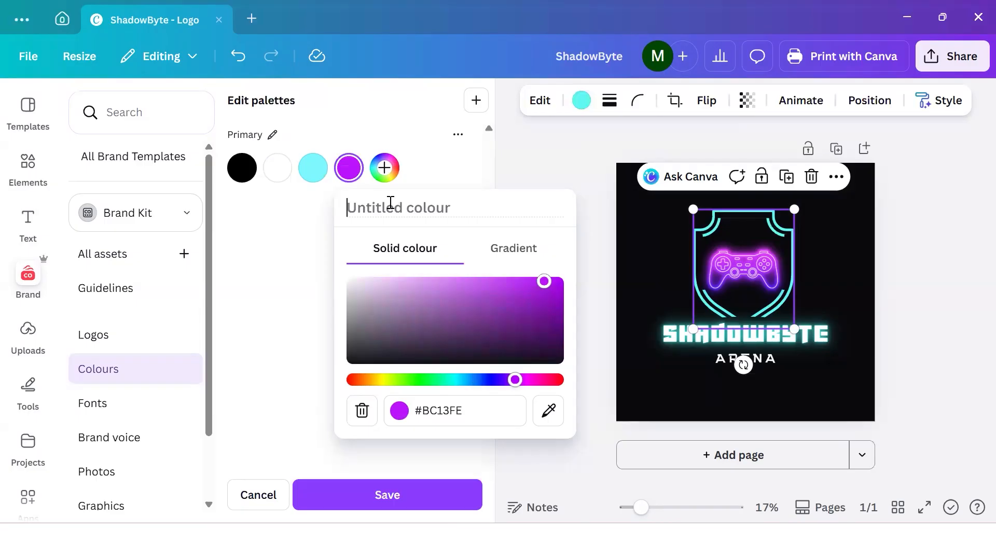
pyautogui.write('Neon ')
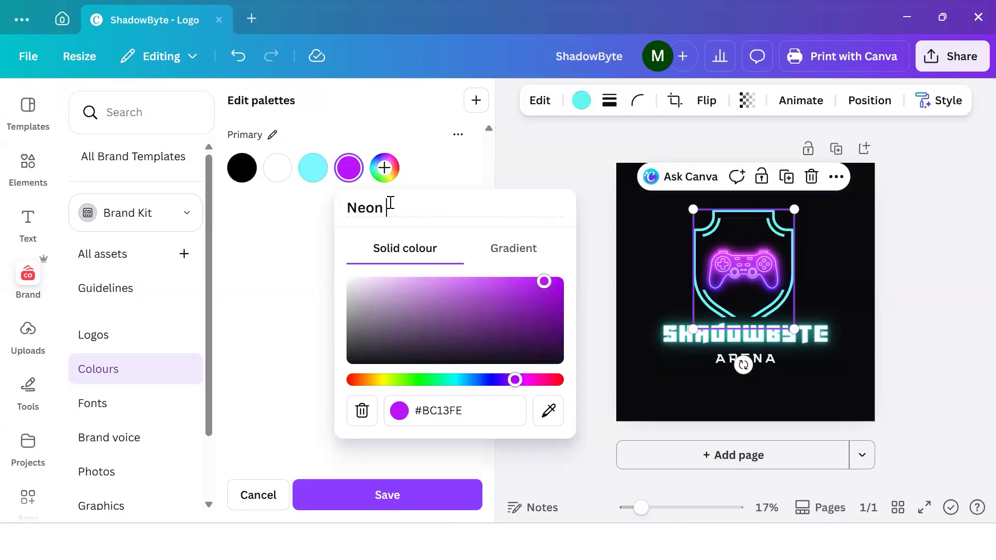
pyautogui.write('purple')
pyautogui.press('Return')
pyautogui.click(325, 469)
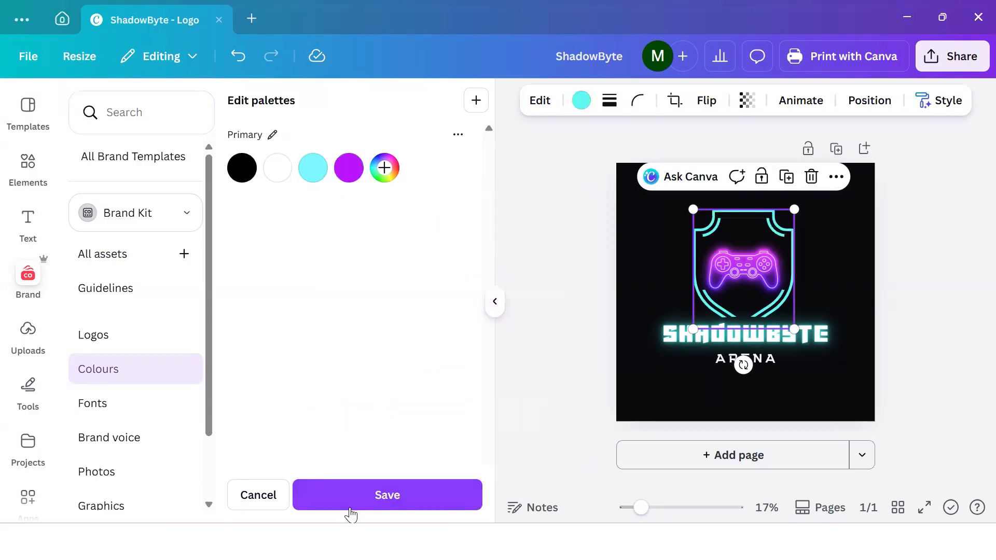
pyautogui.click(350, 503)
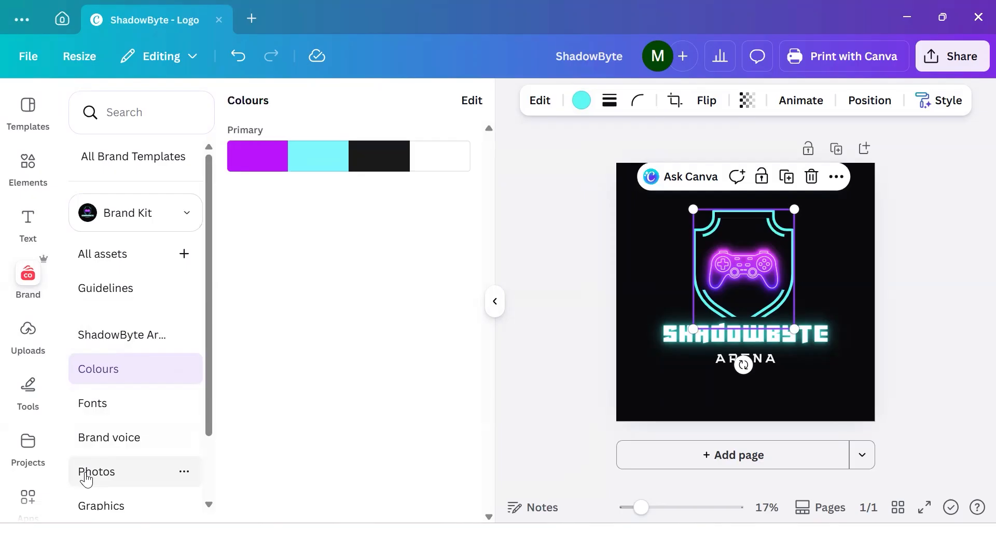
pyautogui.click(577, 338)
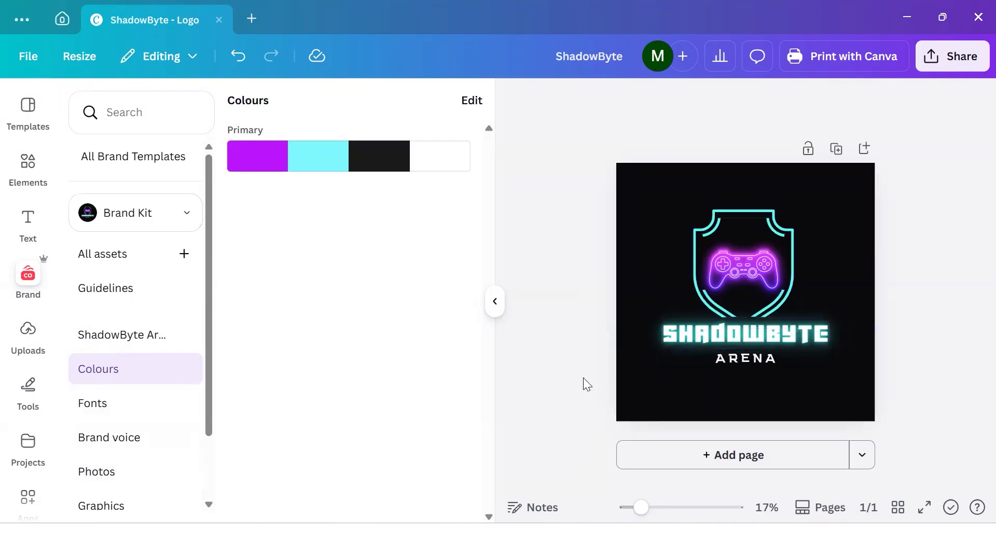
pyautogui.click(492, 301)
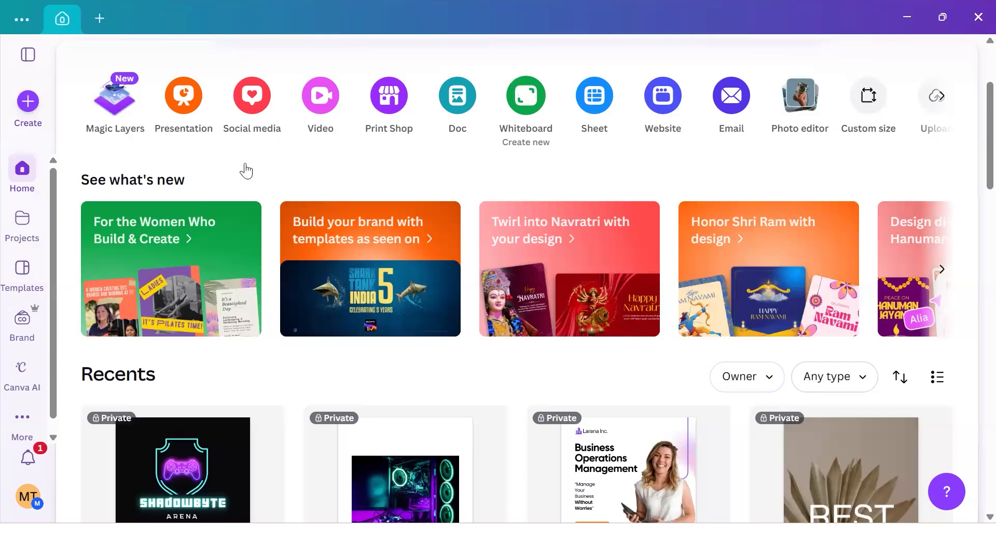
# - Open the Brand Kit from the home page and show the text styles in its Fonts category
pyautogui.moveTo(263, 492)
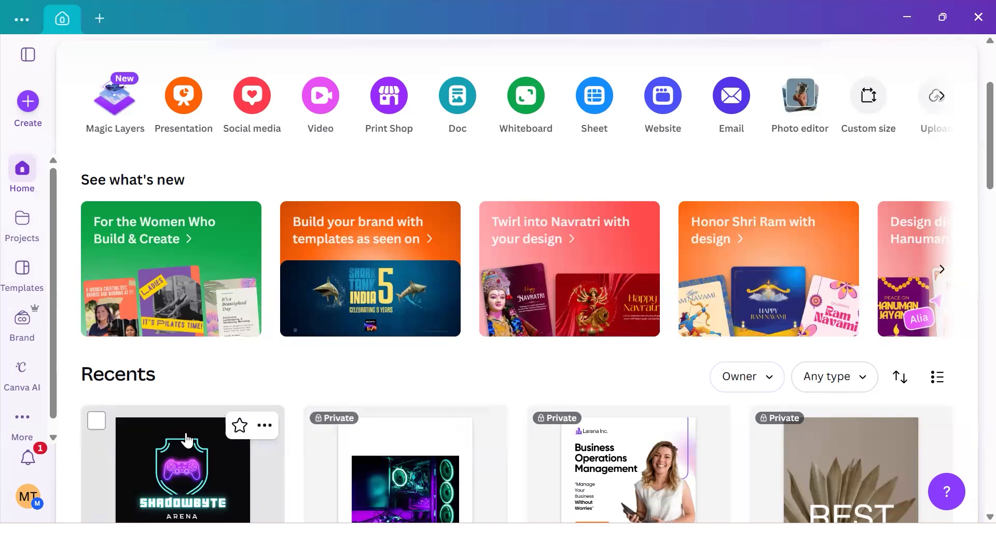
pyautogui.click(18, 323)
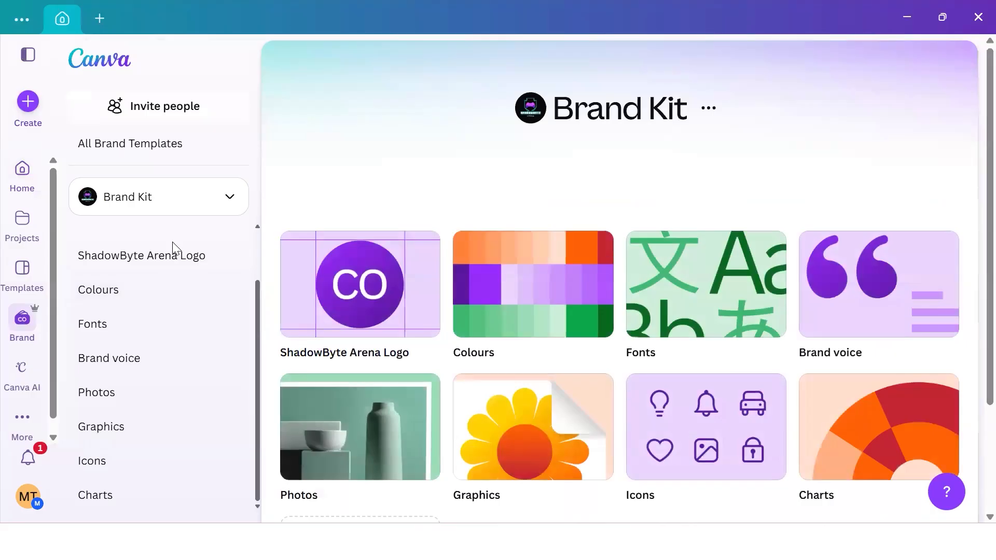
pyautogui.click(97, 328)
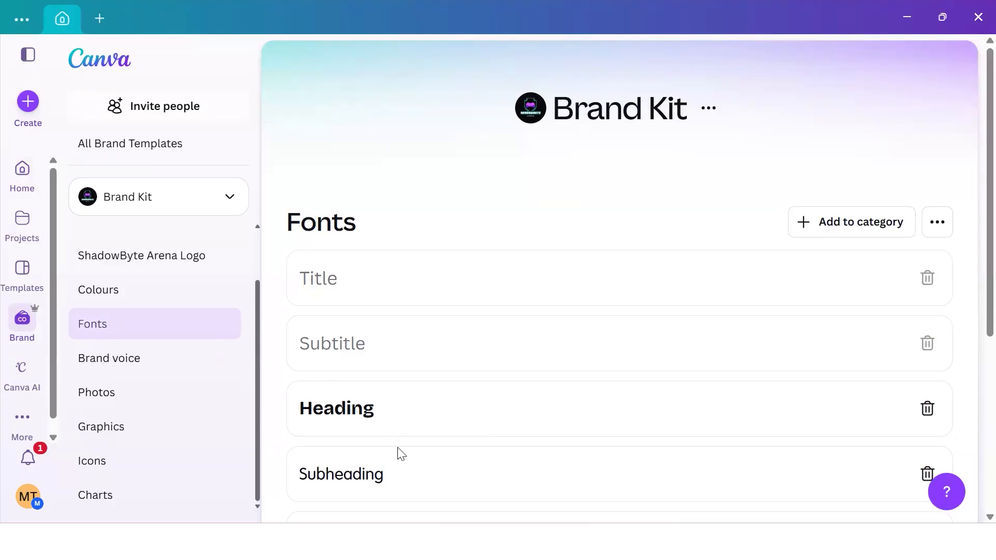
pyautogui.scroll(-2, 399, 457)
pyautogui.scroll(-2, 426, 451)
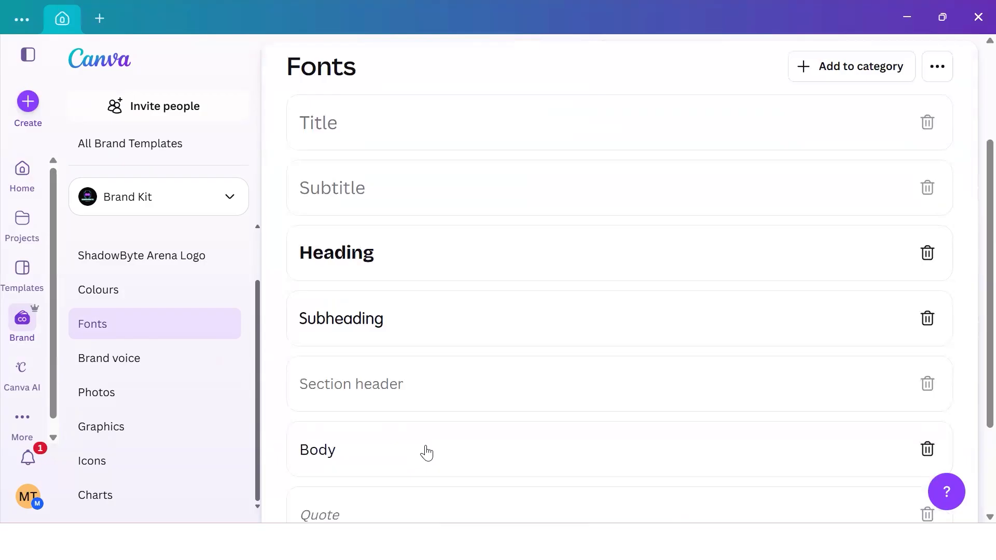
pyautogui.scroll(3, 425, 452)
pyautogui.scroll(-3, 424, 451)
pyautogui.scroll(2, 434, 445)
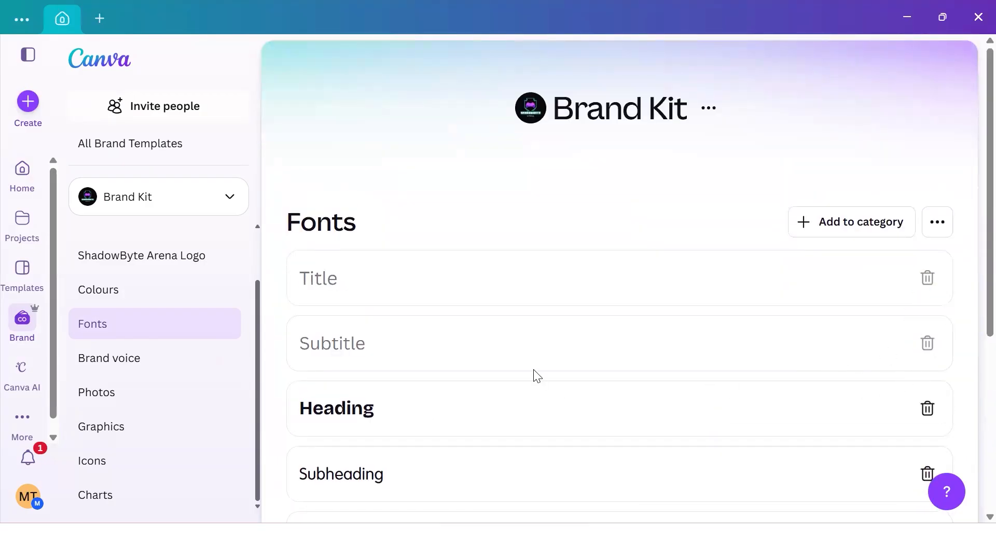
pyautogui.click(351, 289)
pyautogui.scroll(-2, 423, 375)
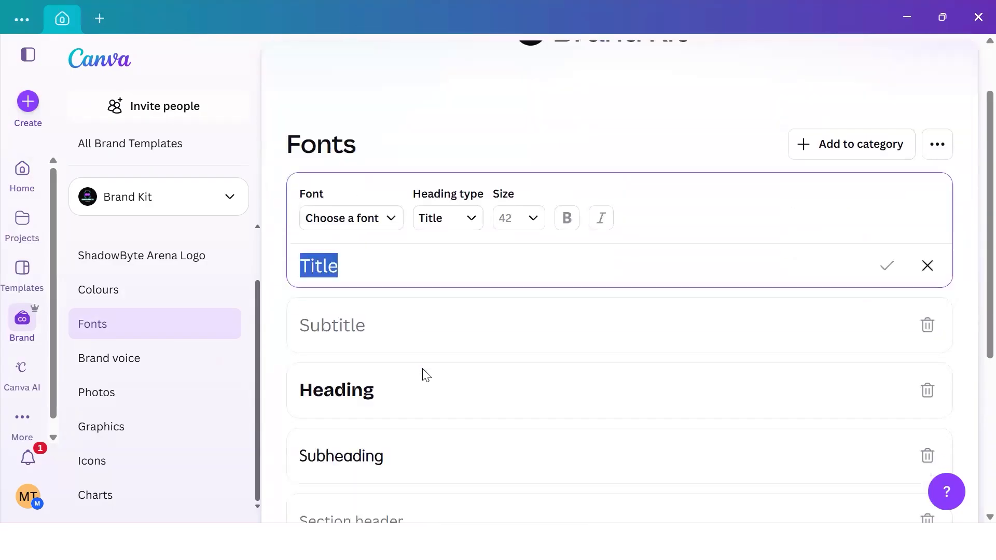
pyautogui.click(280, 340)
pyautogui.scroll(-2, 356, 382)
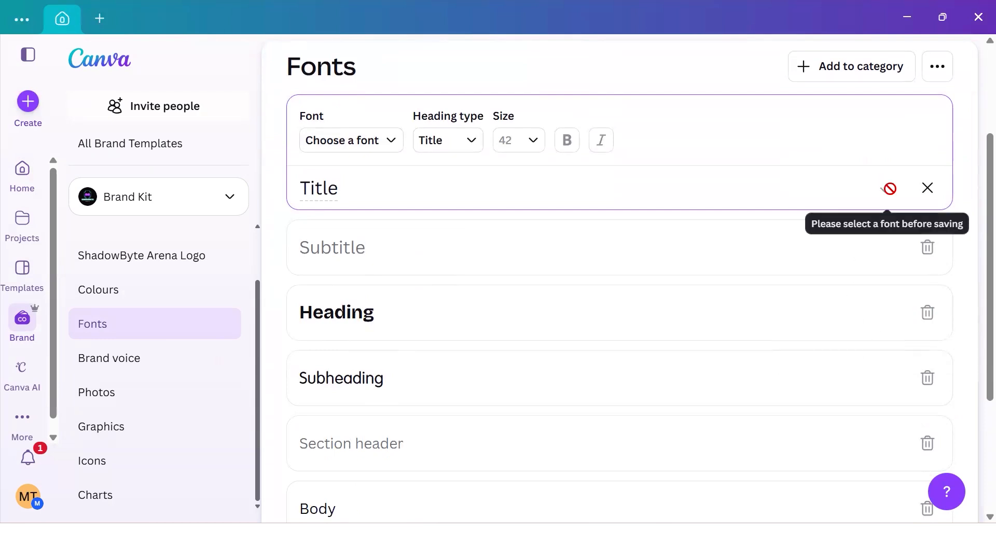
pyautogui.click(927, 188)
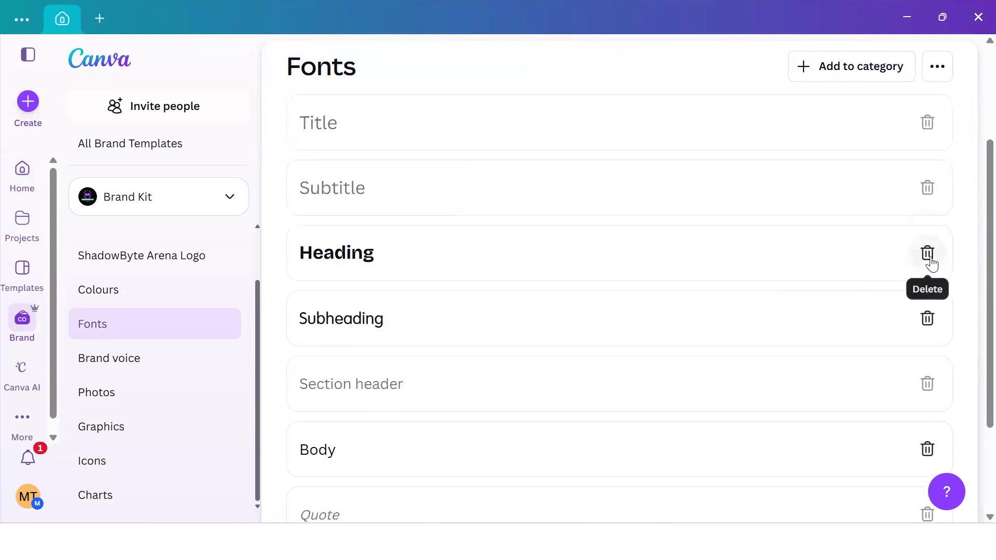
# - Delete the fonts assigned to the Heading and Subheading styles in the Brand Kit
pyautogui.click(930, 259)
pyautogui.click(607, 315)
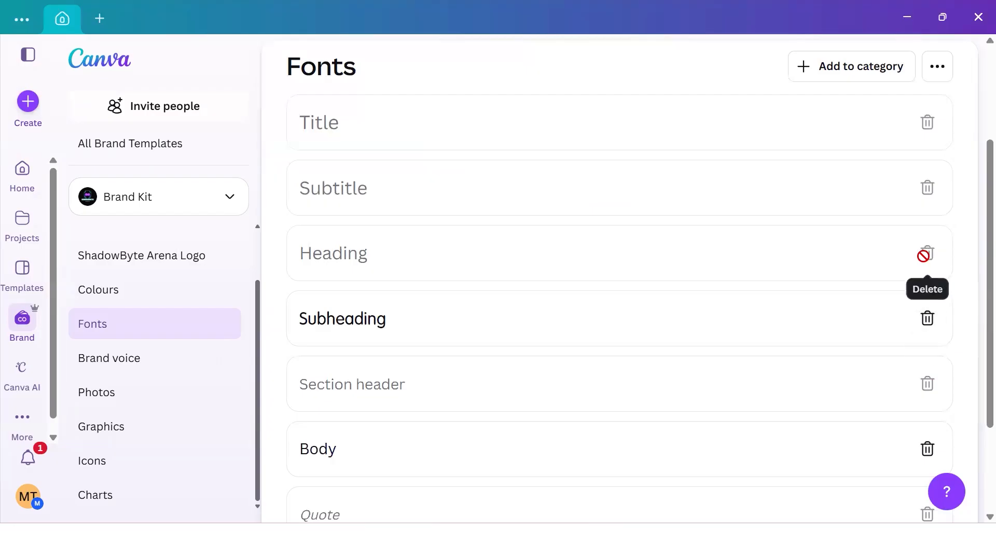
pyautogui.click(928, 319)
pyautogui.click(661, 315)
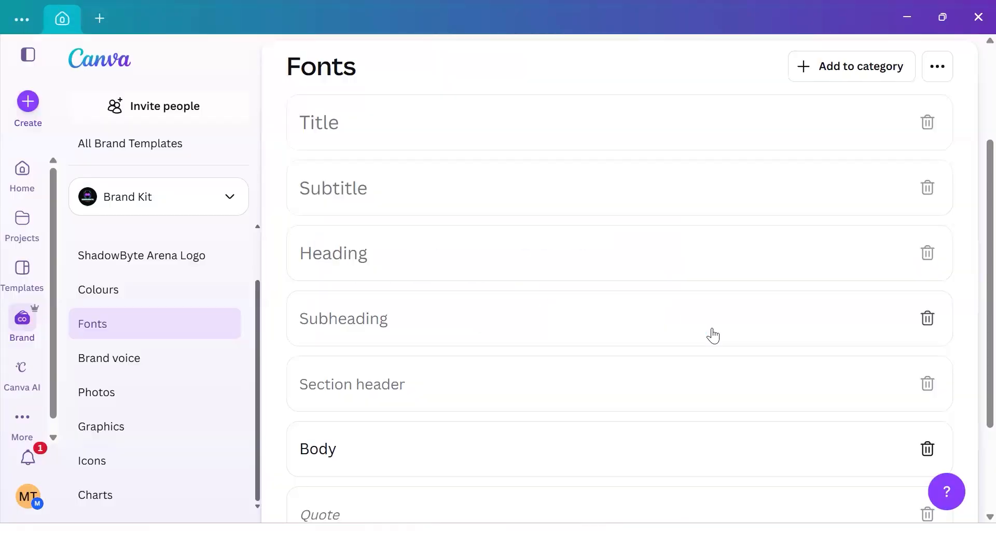
# - Examine the Heading style's font options without changing them and review all Brand Kit text styles from Title to Caption
pyautogui.scroll(-2, 918, 388)
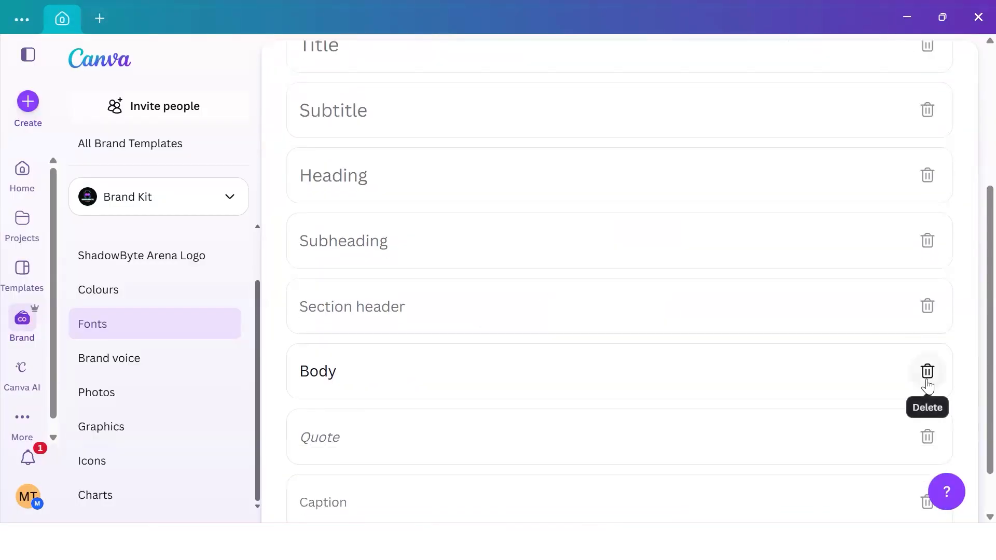
pyautogui.scroll(-1, 807, 366)
pyautogui.scroll(3, 748, 384)
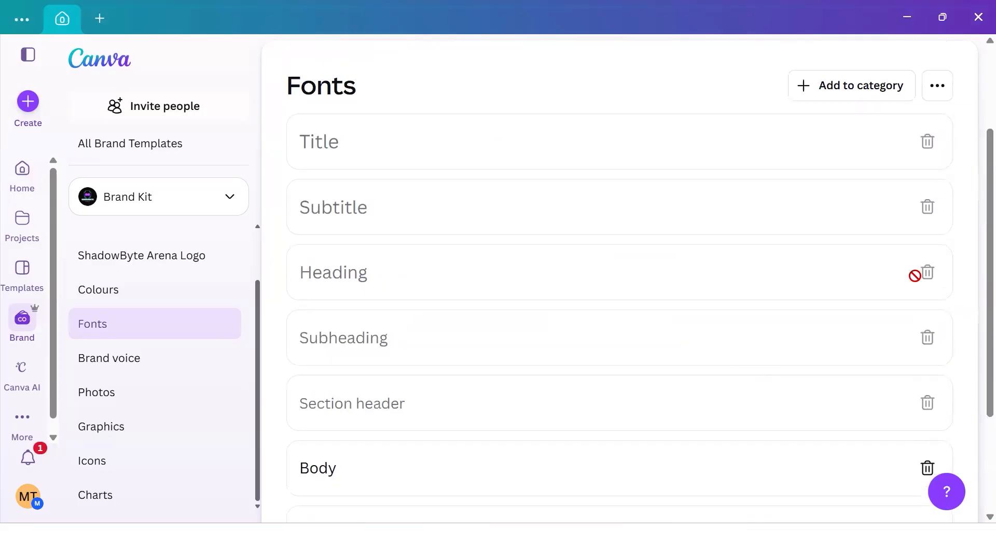
pyautogui.click(375, 271)
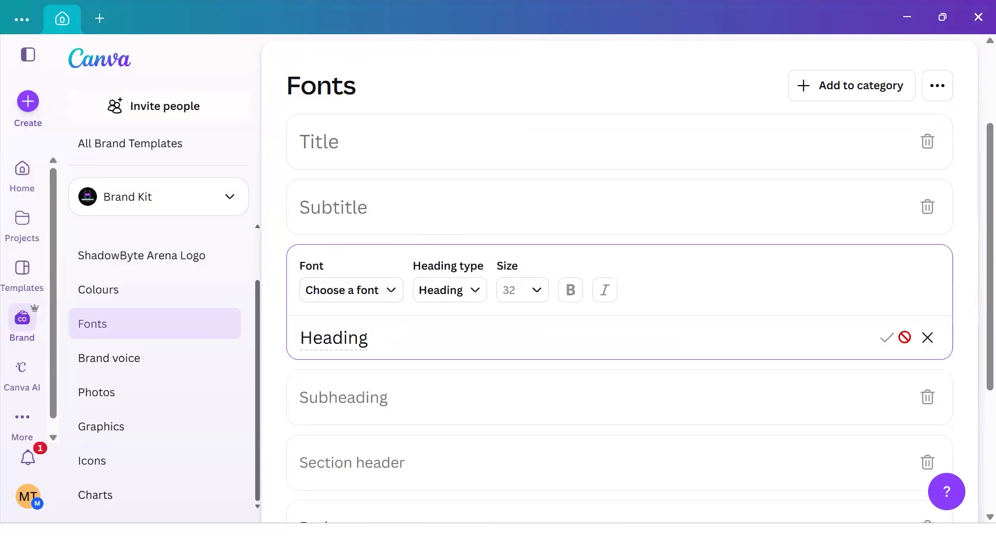
pyautogui.click(926, 339)
pyautogui.scroll(-3, 322, 331)
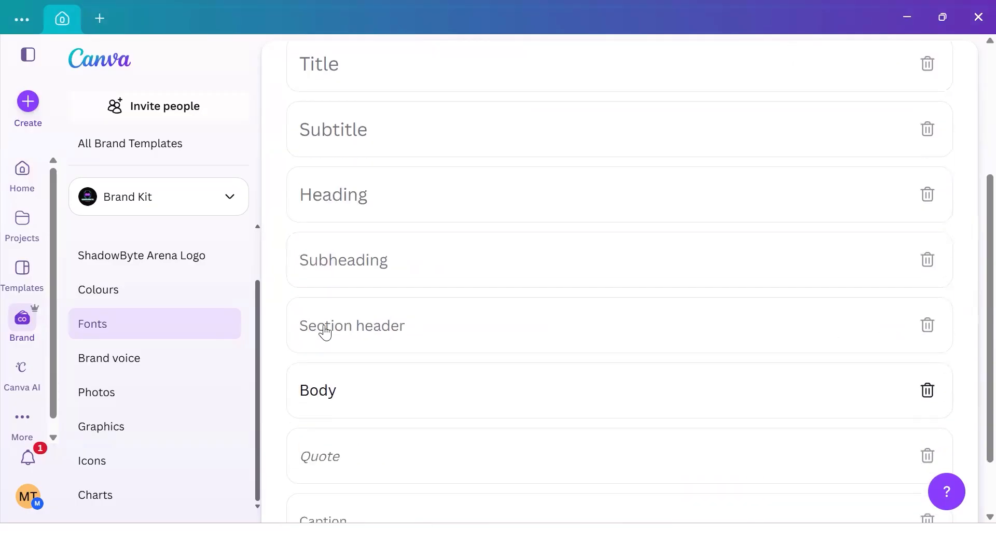
pyautogui.scroll(5, 374, 367)
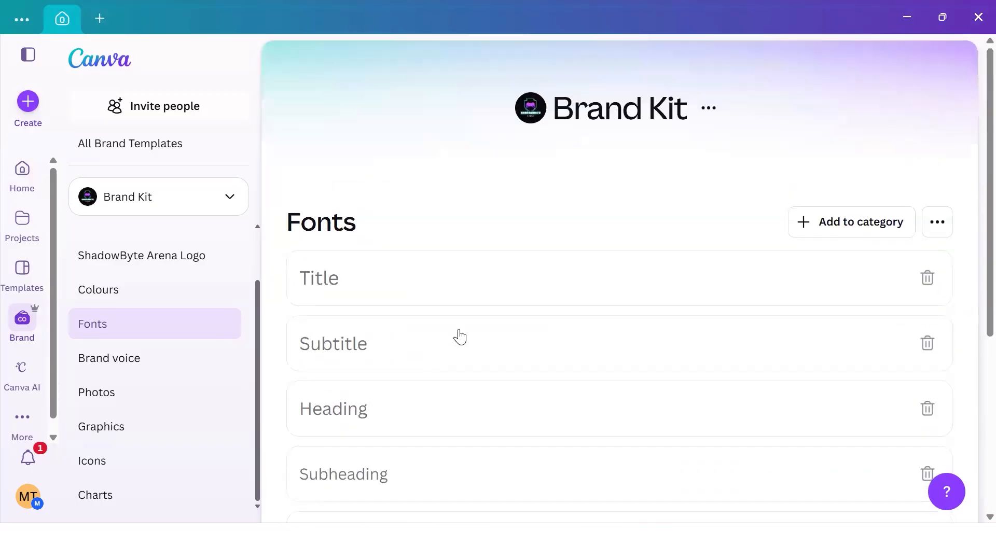
pyautogui.scroll(-5, 458, 336)
pyautogui.scroll(5, 322, 378)
pyautogui.scroll(-1, 343, 311)
pyautogui.scroll(-2, 337, 376)
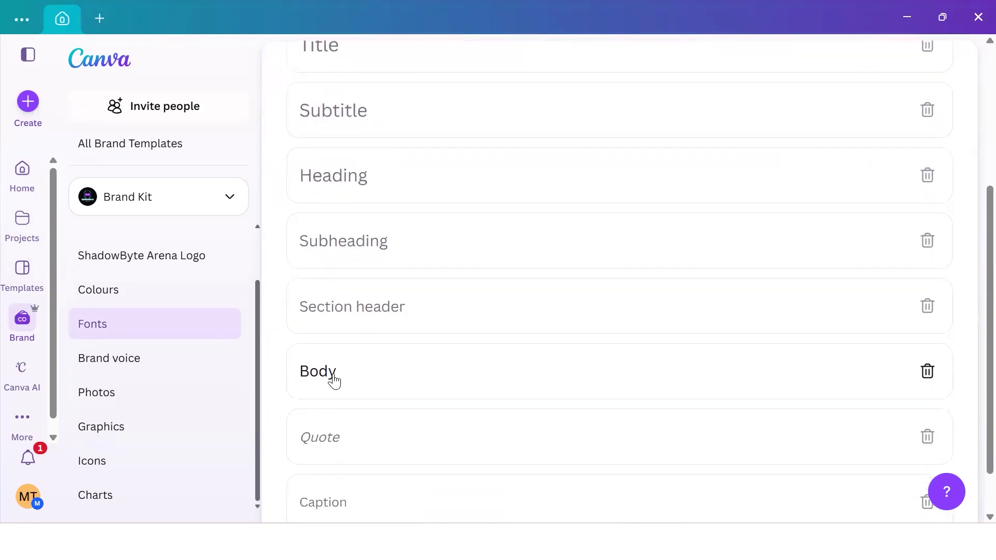
pyautogui.scroll(-1, 363, 381)
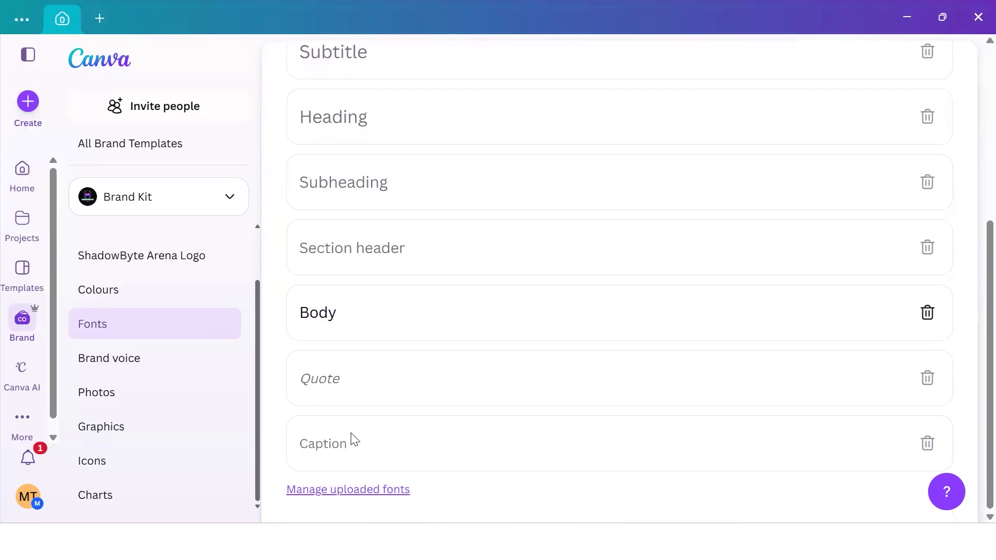
# - Open the Heading style in the Brand Kit fonts and search its font choices for "orbitron"
pyautogui.scroll(3, 416, 331)
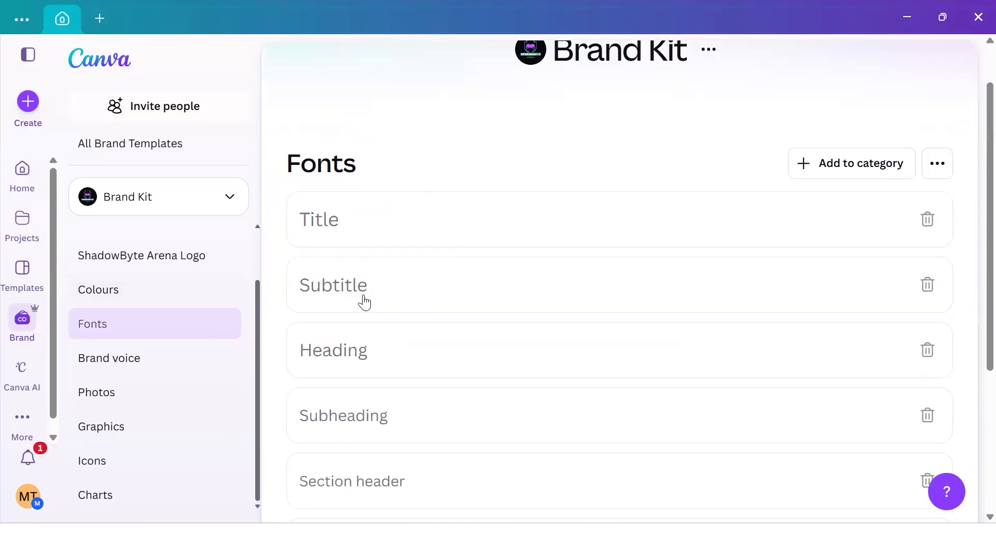
pyautogui.scroll(-3, 362, 306)
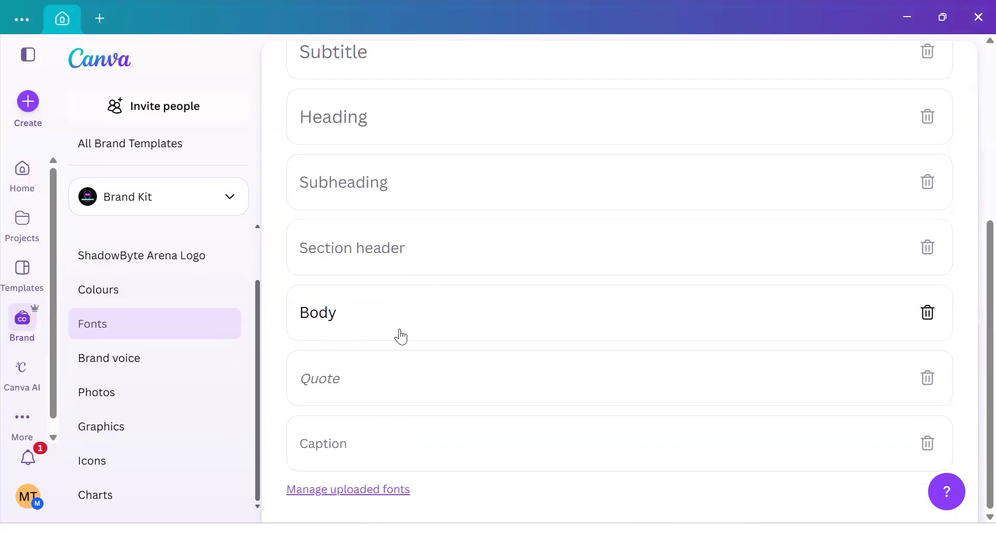
pyautogui.scroll(5, 401, 337)
pyautogui.scroll(-2, 403, 322)
pyautogui.click(407, 289)
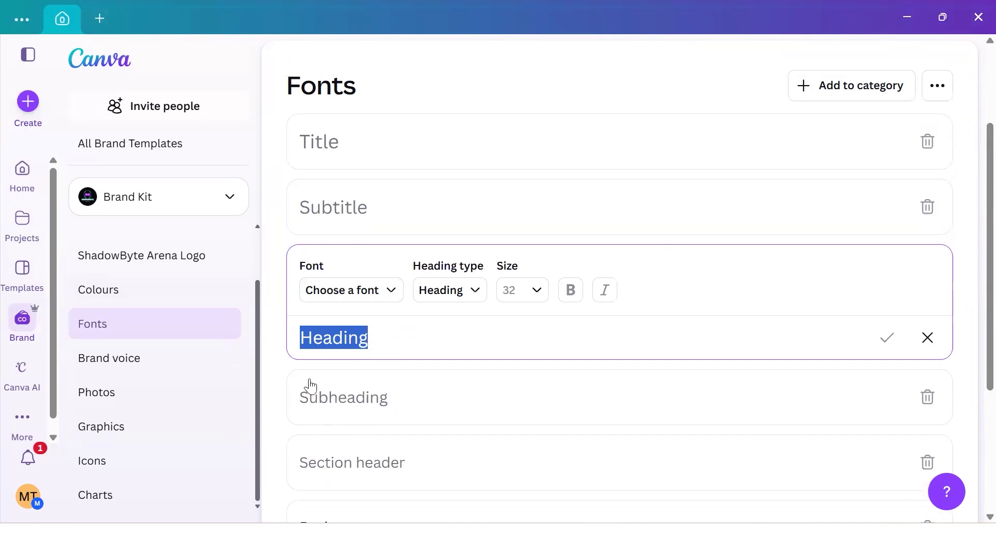
pyautogui.click(389, 290)
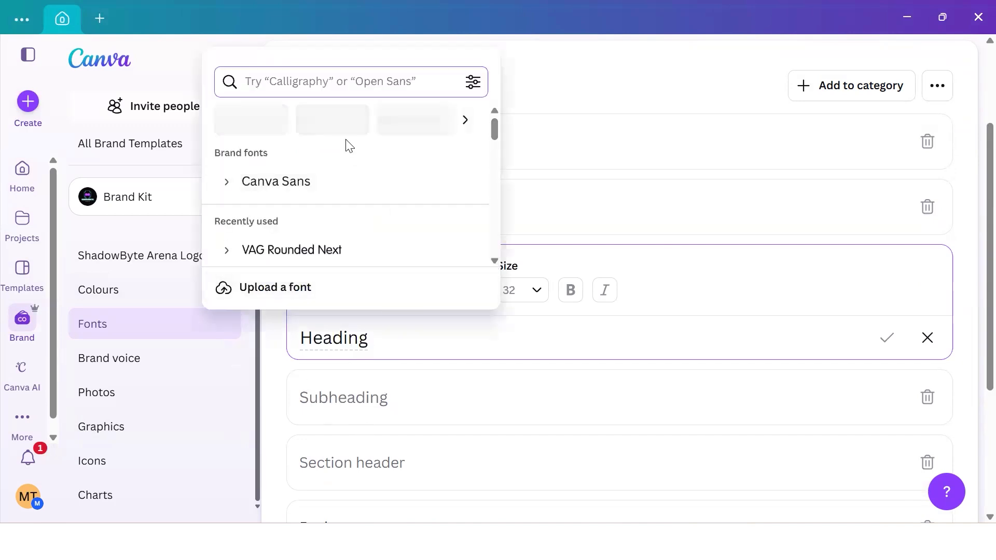
pyautogui.write('o')
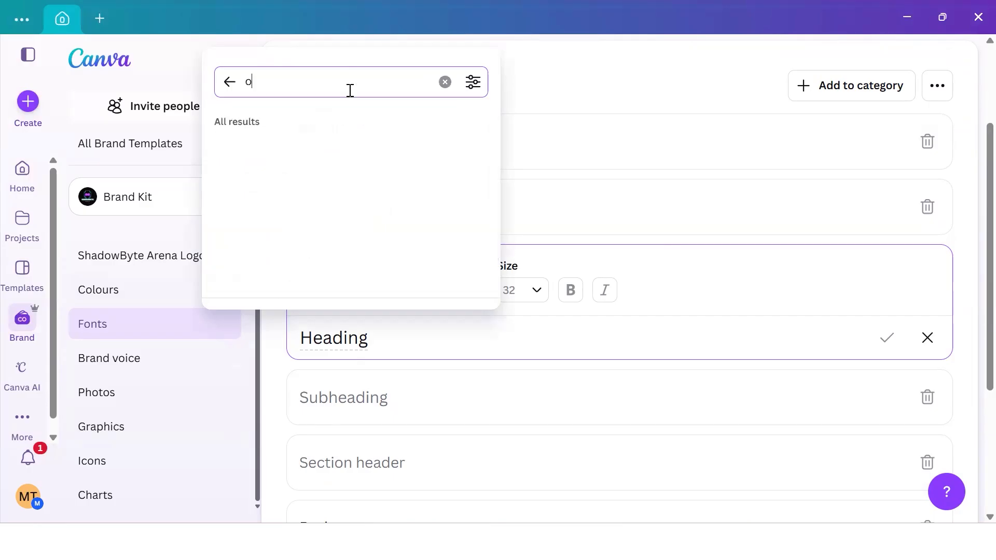
pyautogui.write('rbitron')
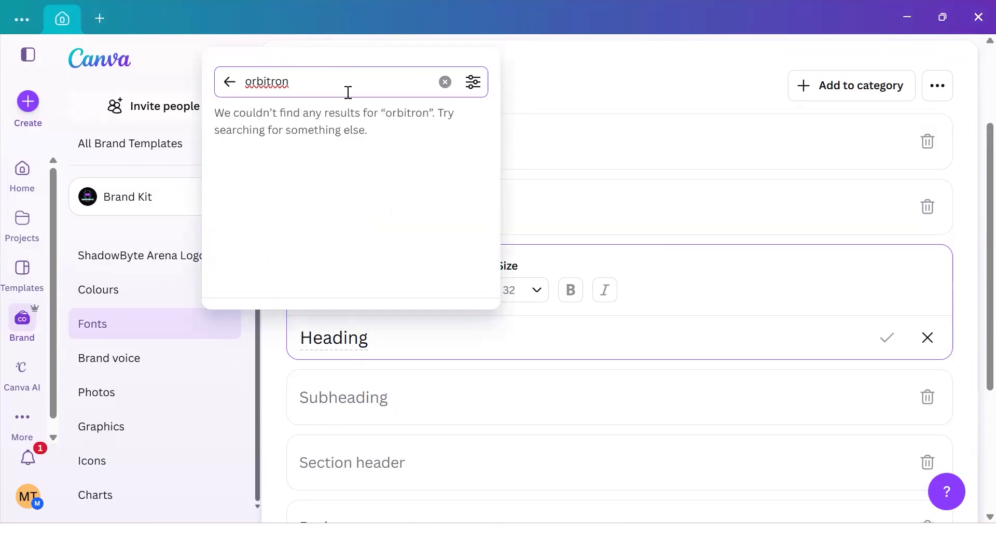
# - Replace the font search with "audiowide" and clear it after checking for matches
pyautogui.press('BackSpace')
pyautogui.press('BackSpace')
pyautogui.press('BackSpace')
pyautogui.press('BackSpace')
pyautogui.press('BackSpace')
pyautogui.press('BackSpace')
pyautogui.press('BackSpace')
pyautogui.press('BackSpace')
pyautogui.write('a')
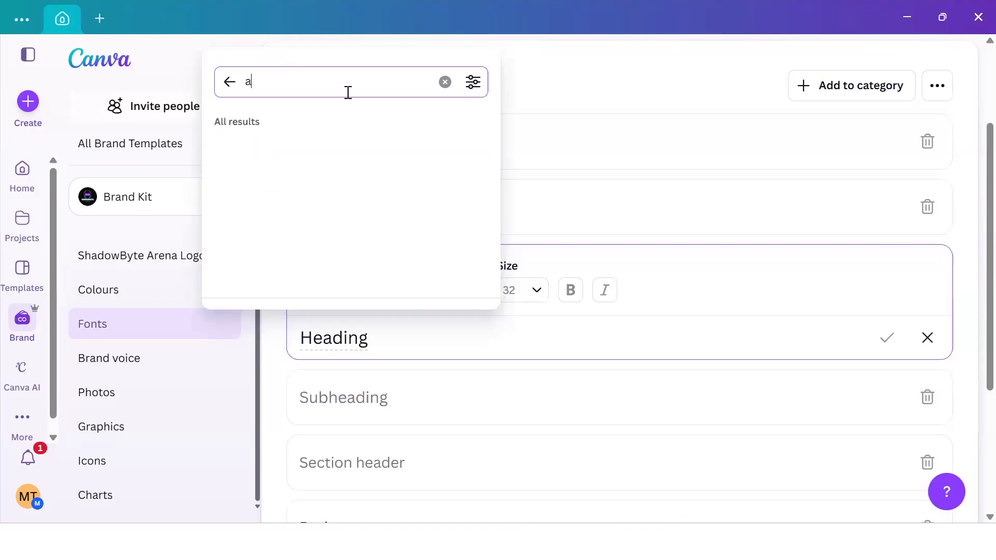
pyautogui.write('udiowo')
pyautogui.press('BackSpace')
pyautogui.write('ide')
pyautogui.press('BackSpace')
pyautogui.press('BackSpace')
pyautogui.press('BackSpace')
pyautogui.press('BackSpace')
pyautogui.press('BackSpace')
pyautogui.press('BackSpace')
pyautogui.press('BackSpace')
pyautogui.press('BackSpace')
pyautogui.press('BackSpace')
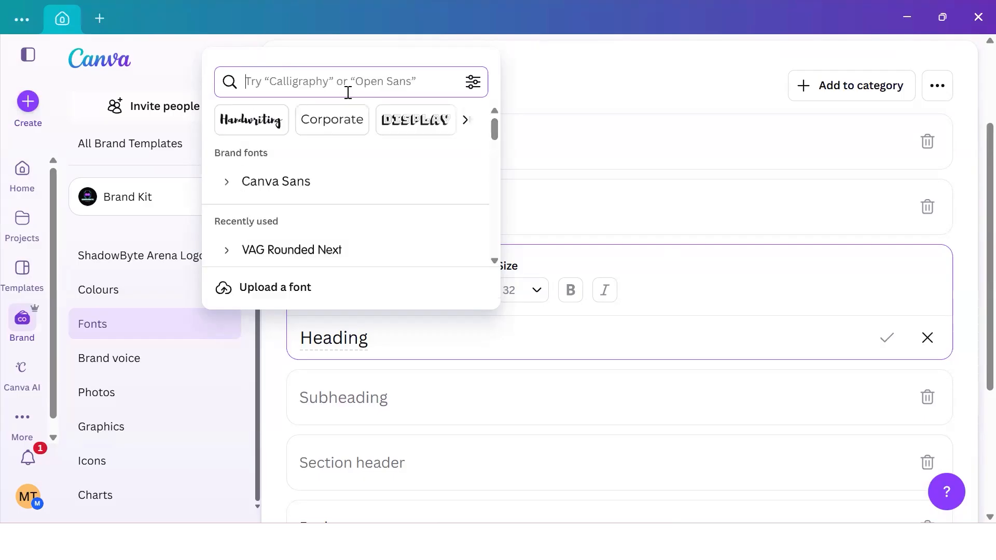
# - Search the Heading font choices for "gaming", then clear the search
pyautogui.write('gaming')
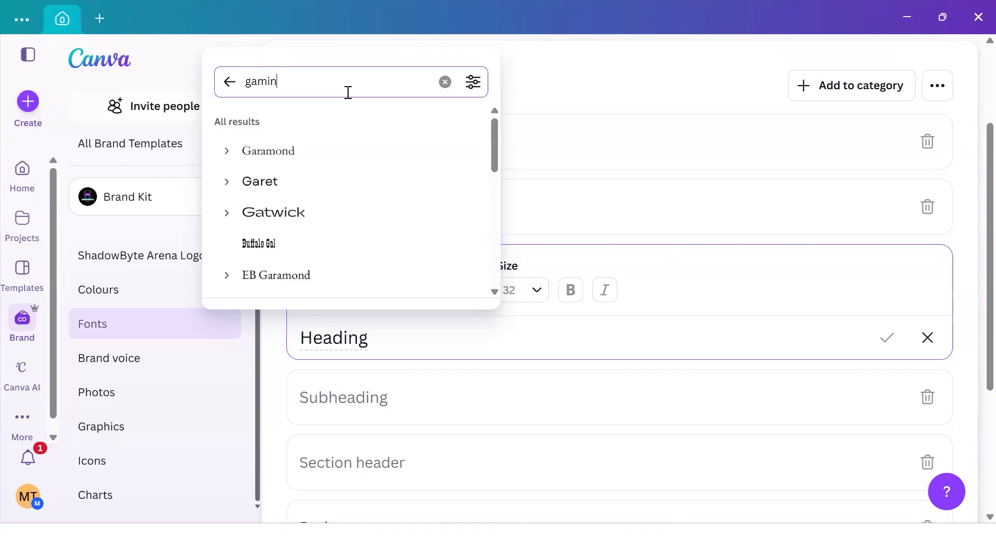
pyautogui.press('BackSpace')
pyautogui.press('BackSpace')
pyautogui.press('BackSpace')
pyautogui.press('BackSpace')
pyautogui.press('BackSpace')
pyautogui.press('BackSpace')
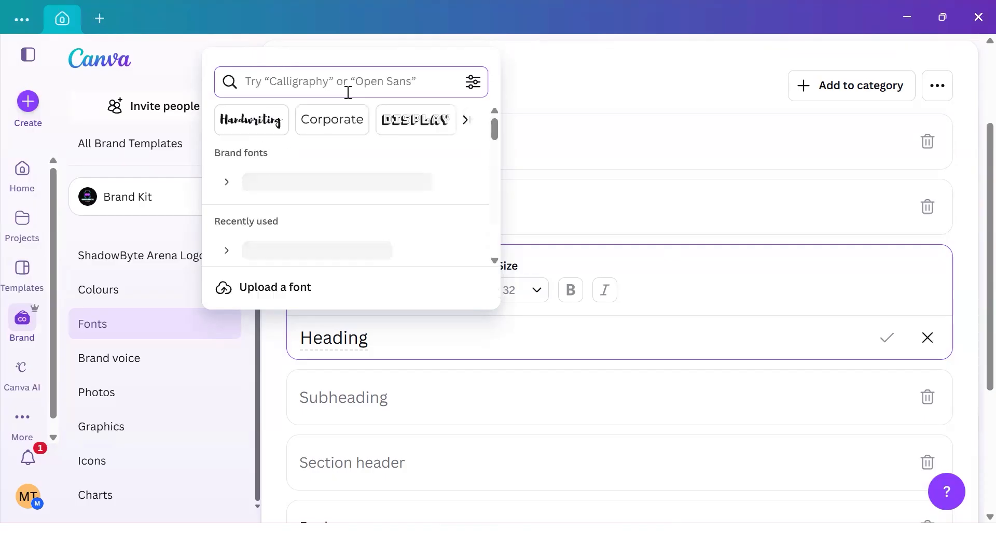
# - Switch to the Google results page in Chrome and search for "game font style in canva"
pyautogui.click(625, 522)
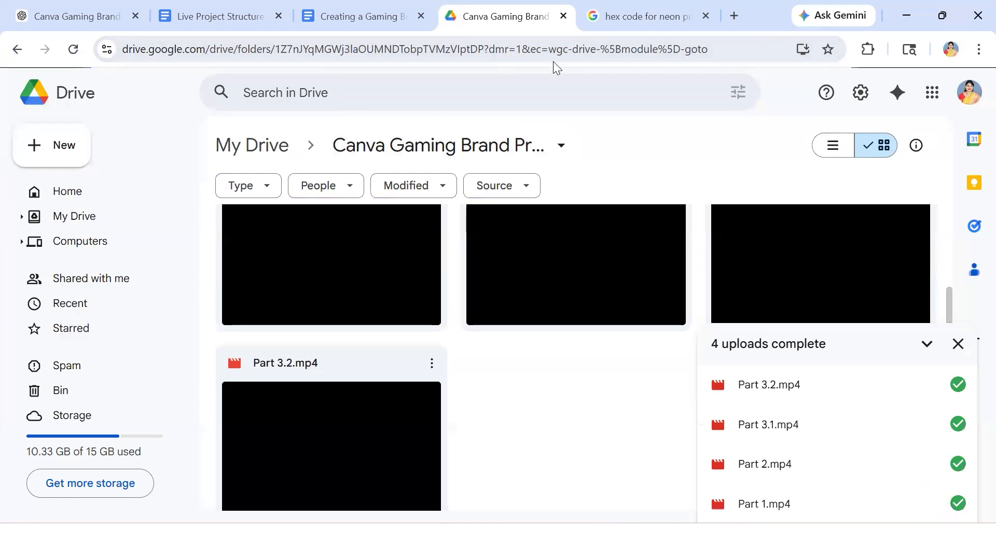
pyautogui.click(637, 27)
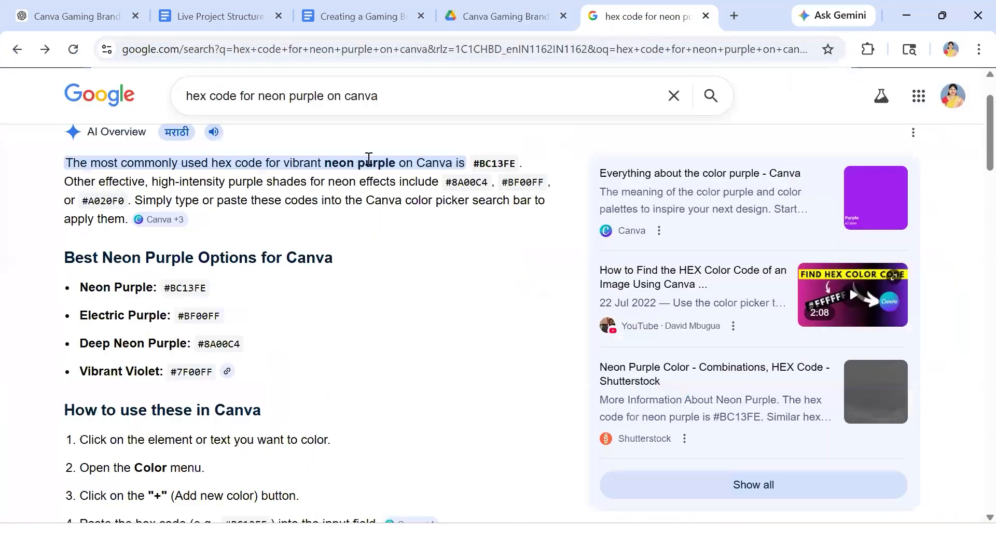
pyautogui.tripleClick(417, 100)
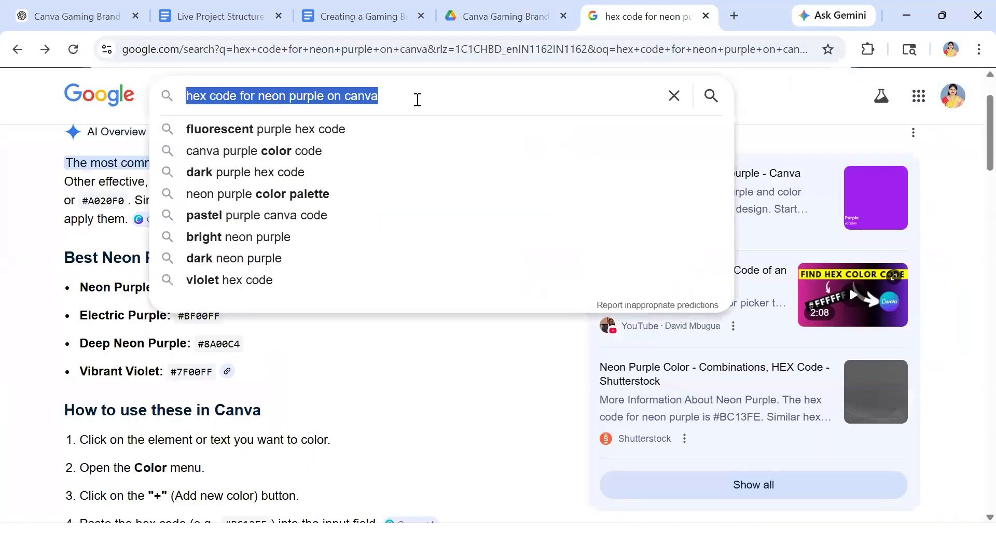
pyautogui.write('gaming s')
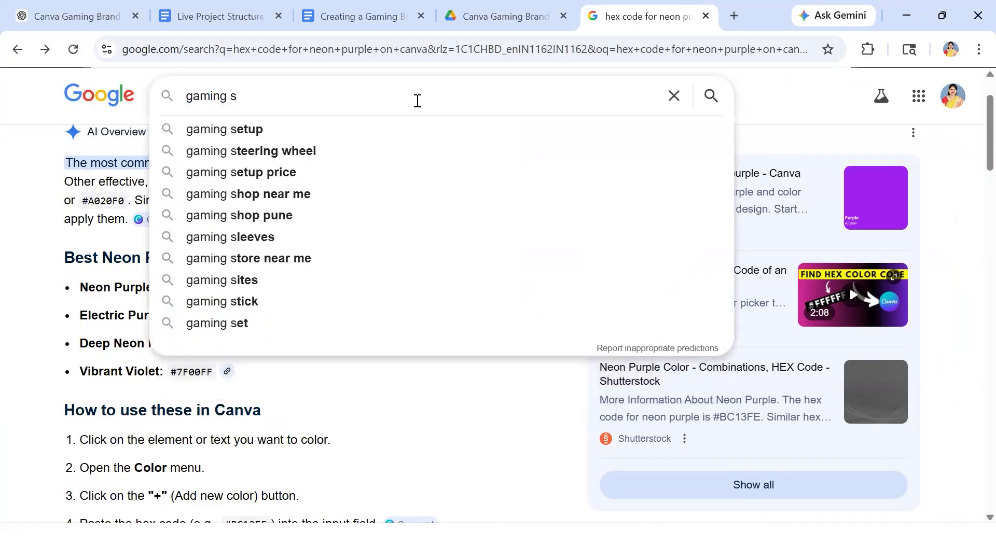
pyautogui.press('BackSpace')
pyautogui.write('font stye')
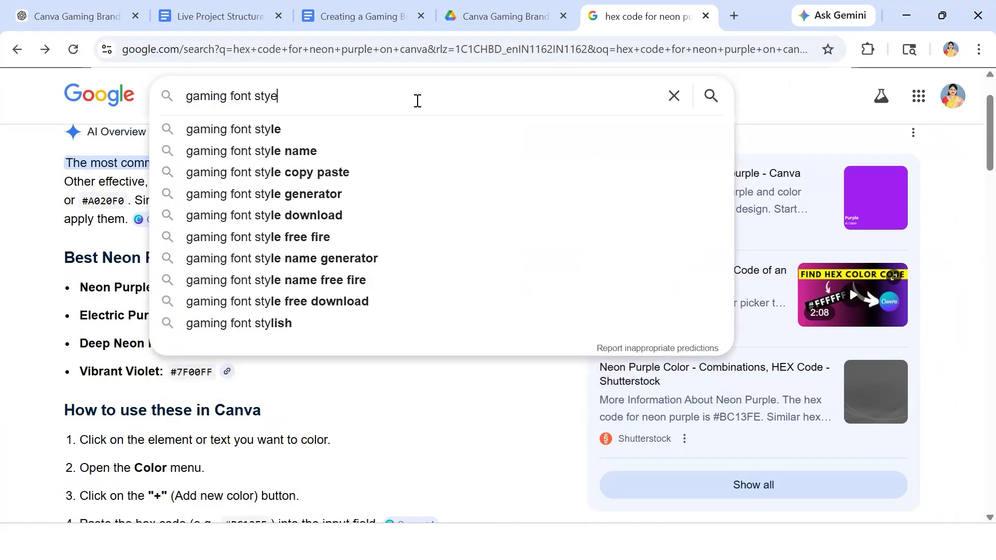
pyautogui.press('BackSpace')
pyautogui.write('les on')
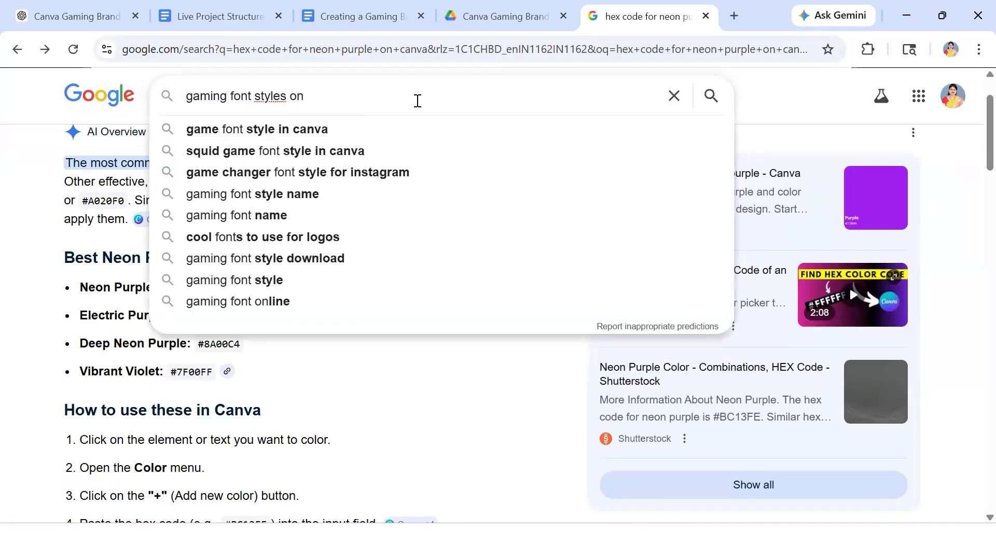
pyautogui.press('Down')
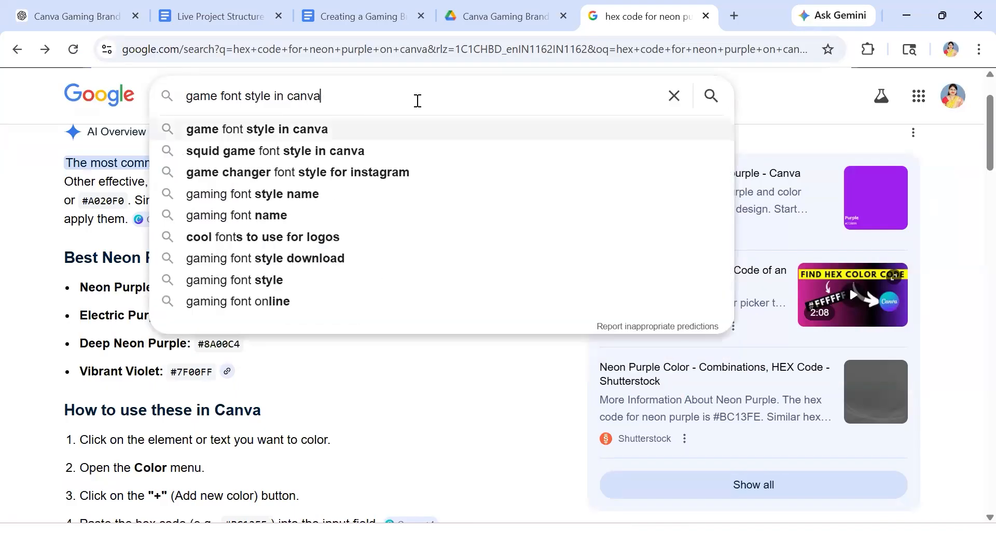
pyautogui.press('Return')
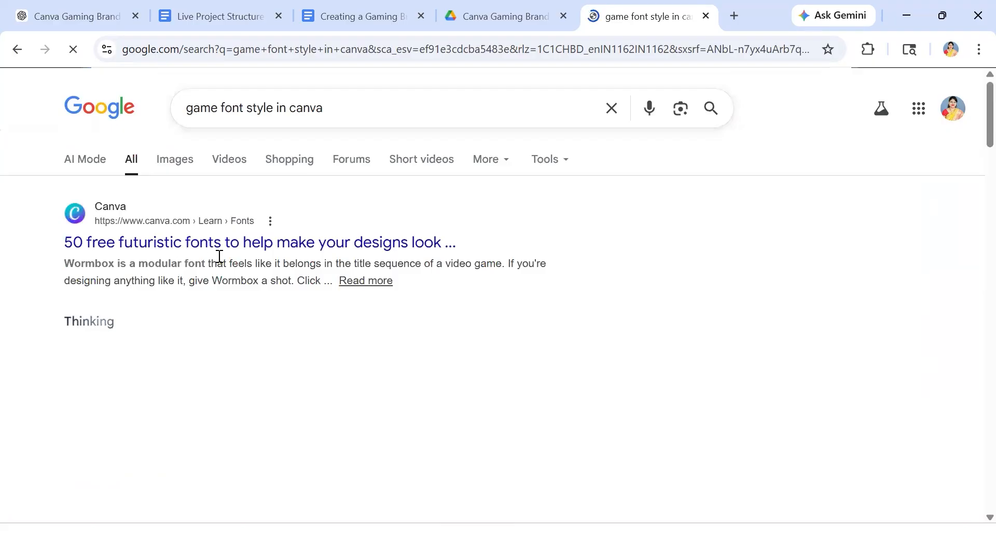
# - Expand the AI overview of Canva game font styles and copy the font name "Anurati" from its futuristic fonts
pyautogui.scroll(-2, 251, 268)
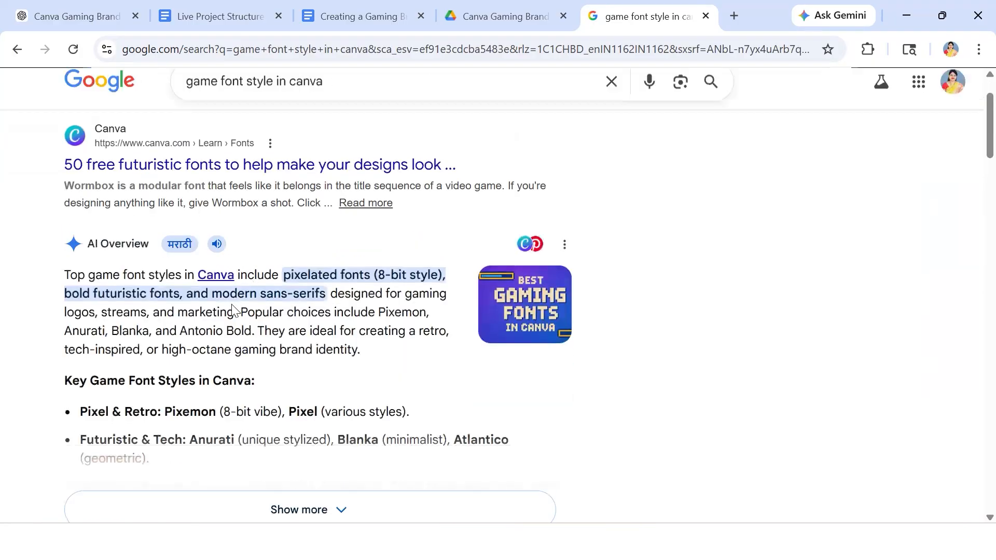
pyautogui.scroll(-1, 321, 417)
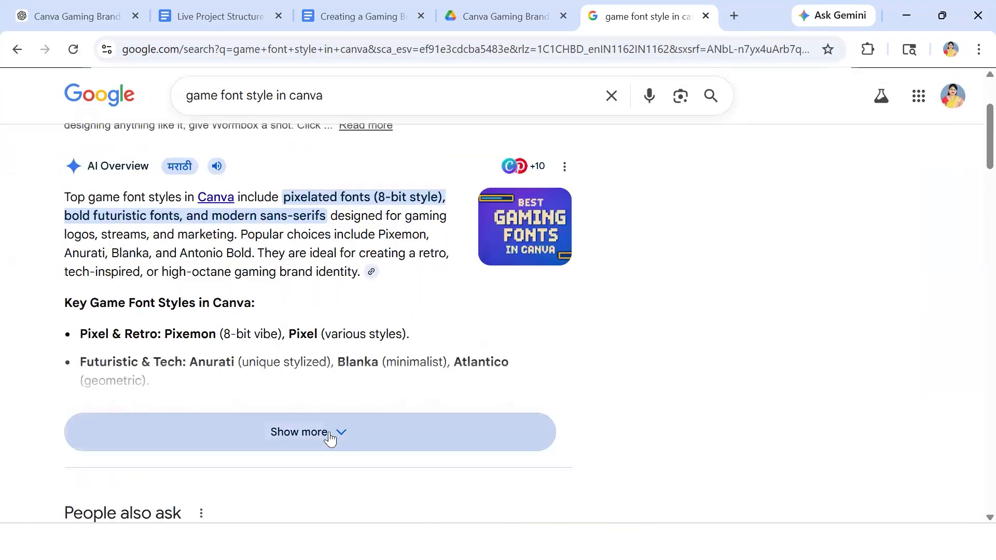
pyautogui.click(329, 438)
pyautogui.scroll(-1, 329, 437)
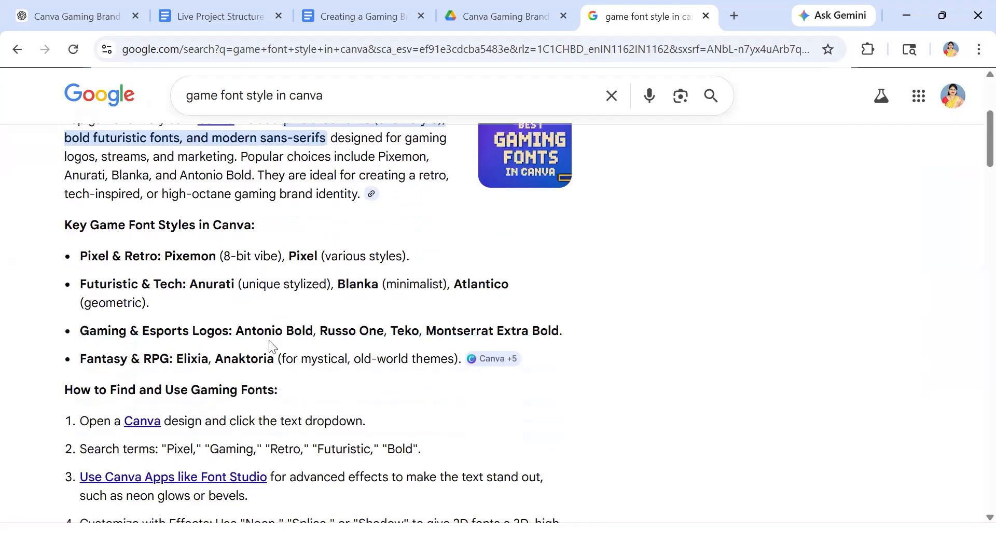
pyautogui.scroll(2, 347, 327)
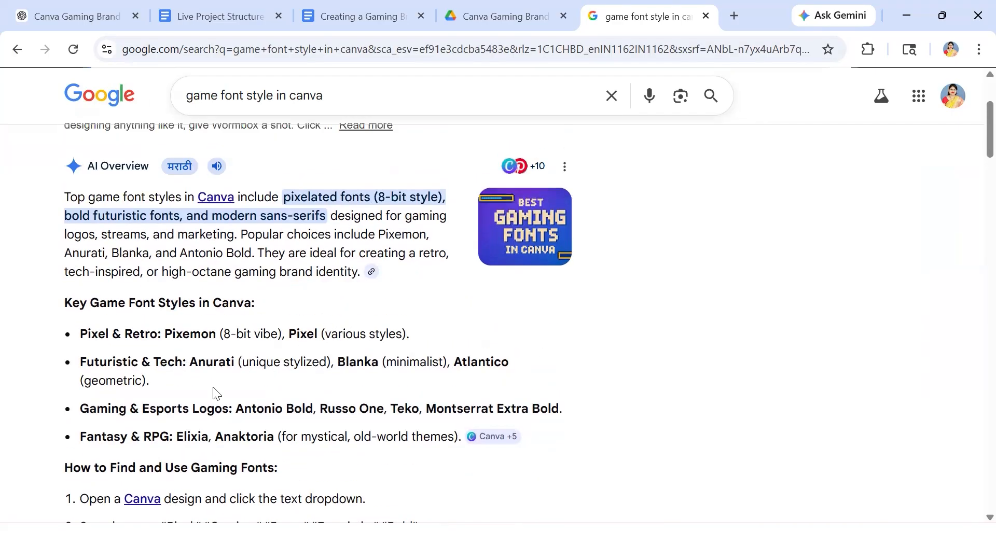
pyautogui.moveTo(193, 365); pyautogui.dragTo(236, 365)
pyautogui.hotkey('ctrl', 'c')
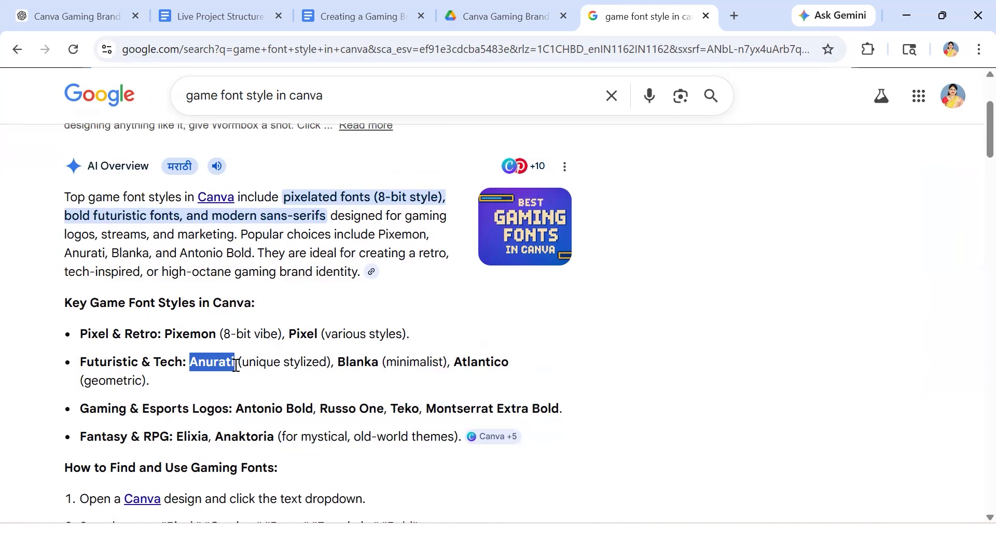
# - Switch back to Canva, search the Heading font choices for the copied name "Anurati", and clear the search
pyautogui.hotkey('alt', 'Tab')
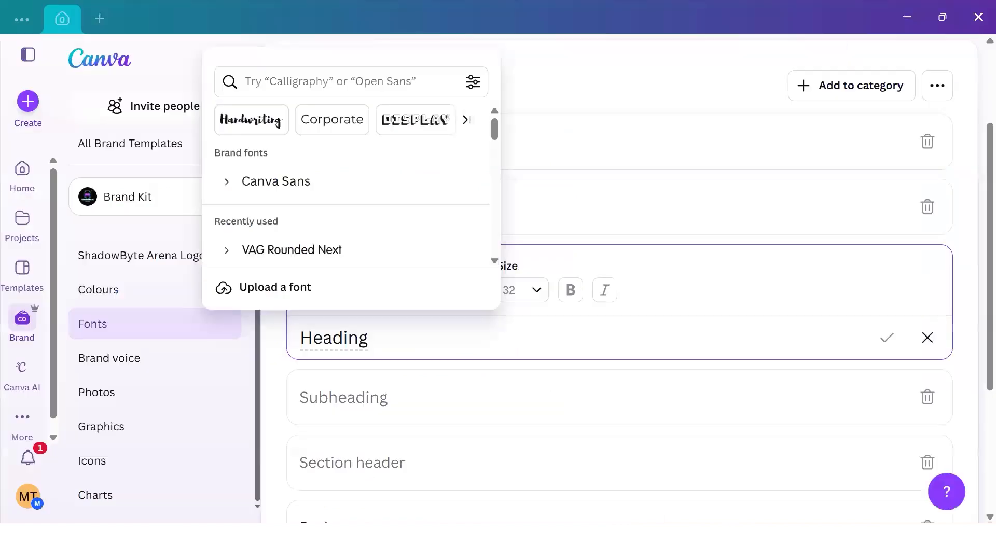
pyautogui.click(305, 79)
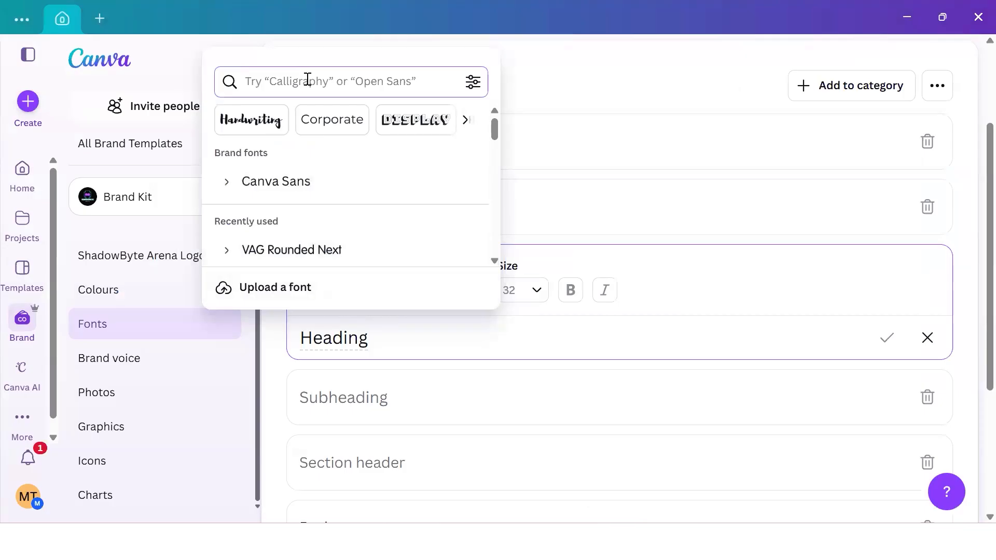
pyautogui.hotkey('ctrl', 'v')
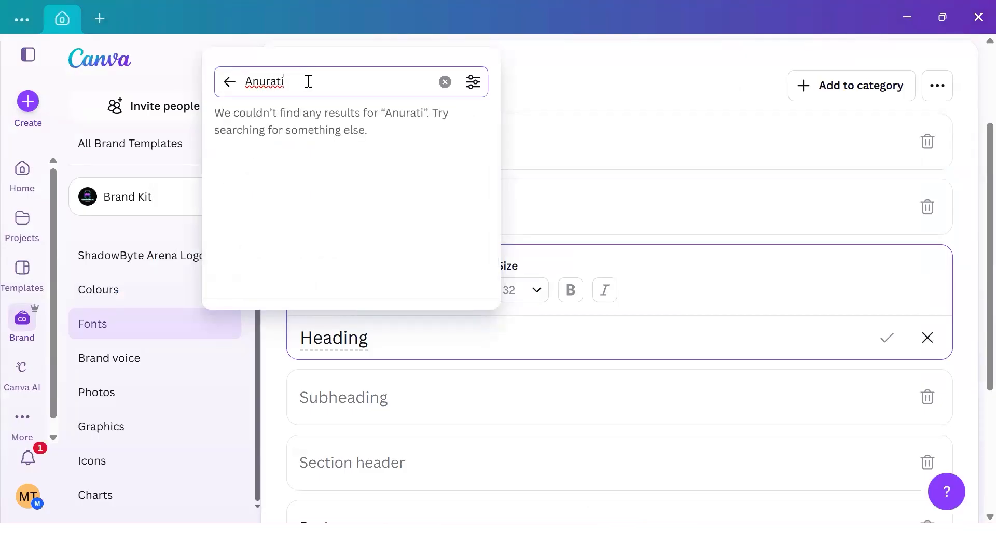
pyautogui.click(445, 83)
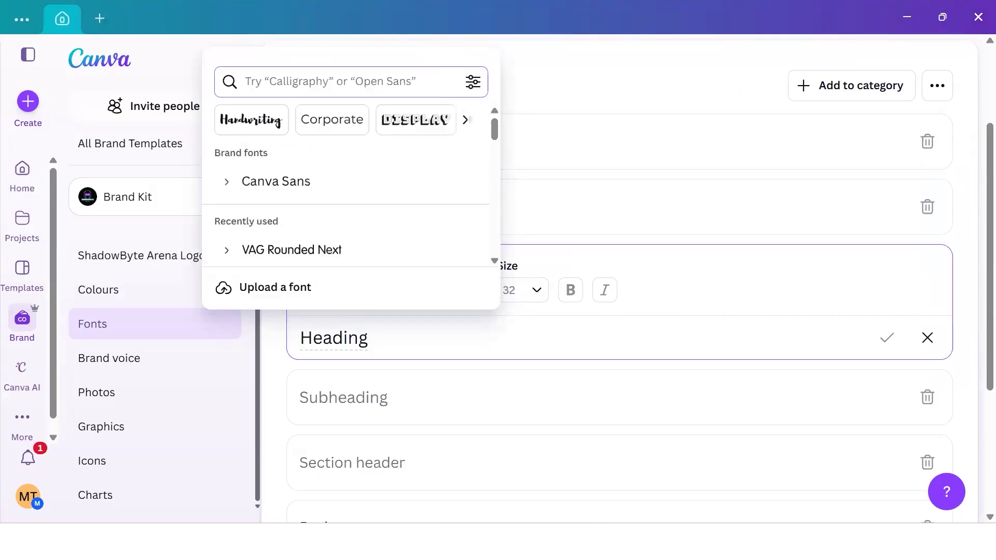
# - Return to Chrome, open Canva's "50 free futuristic fonts" article from the search results, and look through its first font entries
pyautogui.hotkey('alt', 'Tab')
pyautogui.scroll(3, 176, 254)
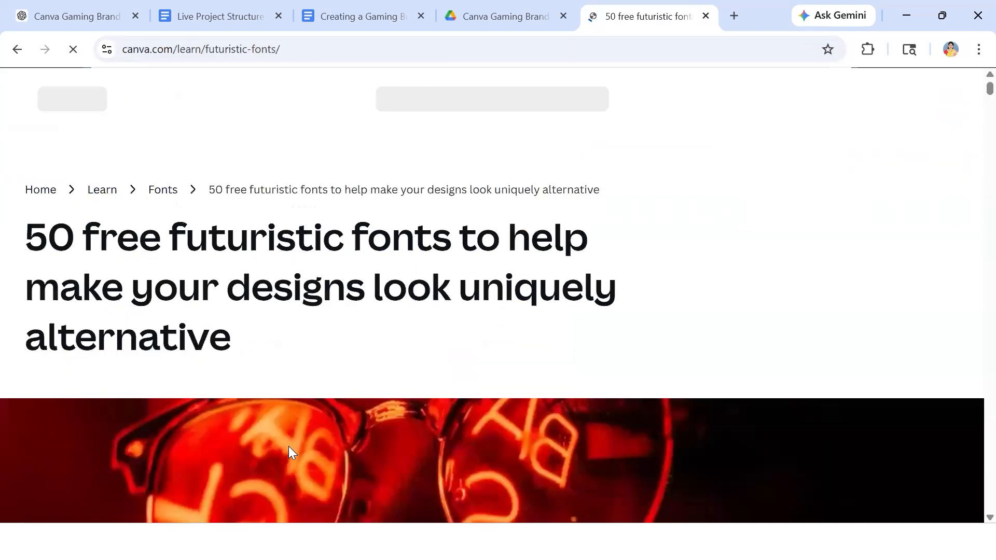
pyautogui.scroll(-8, 308, 352)
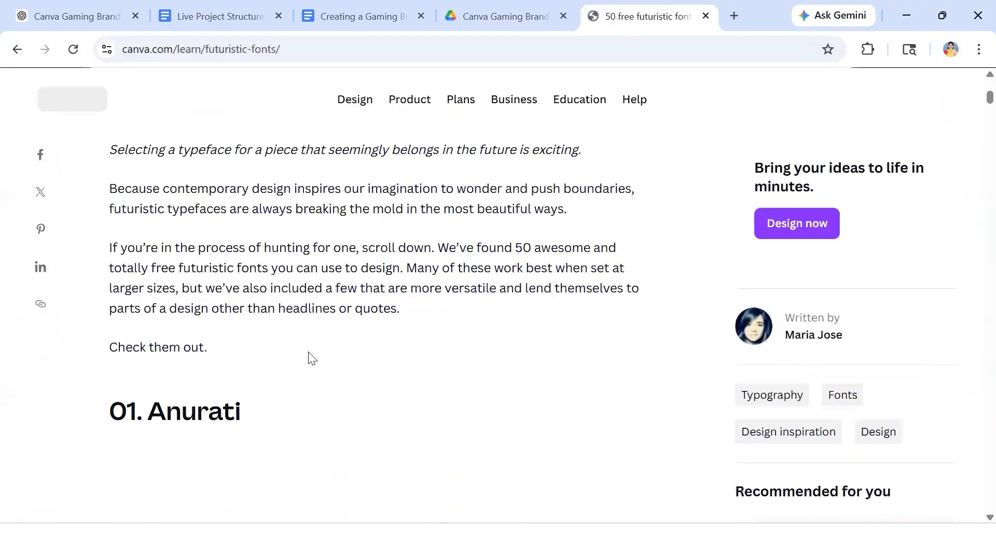
pyautogui.scroll(-10, 308, 351)
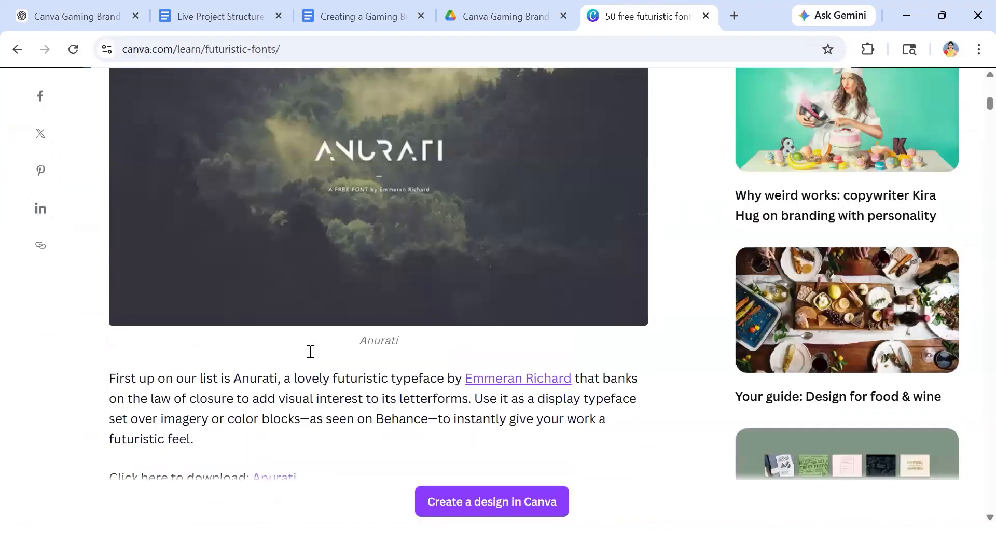
pyautogui.scroll(-3, 306, 350)
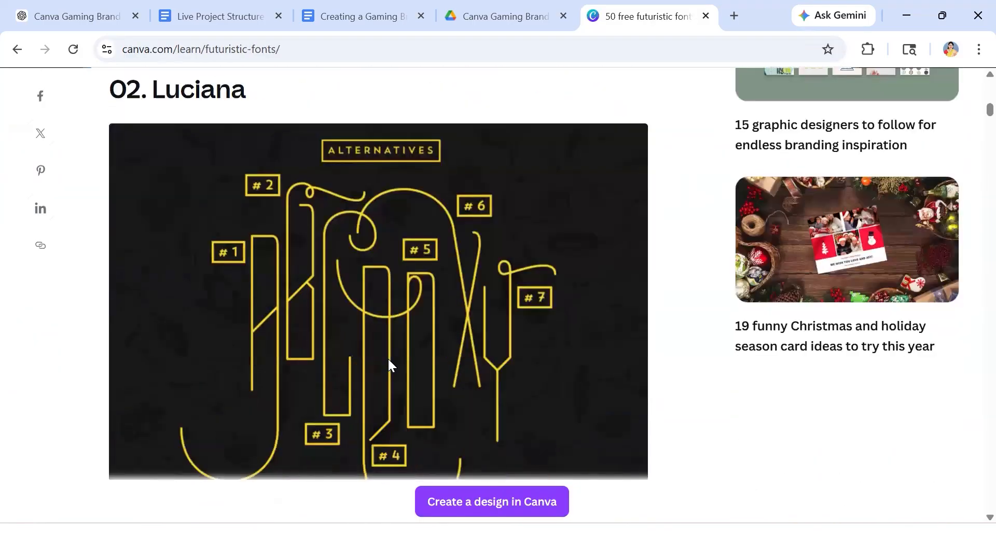
pyautogui.scroll(-5, 388, 359)
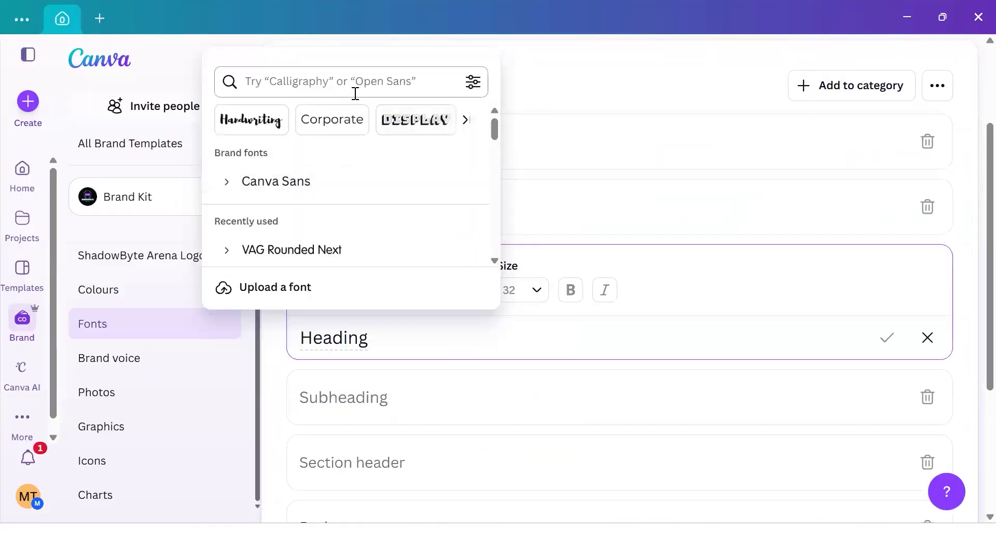
# - Browse the Heading font choices, going through the popular fonts for a gaming-style typeface
pyautogui.click(352, 85)
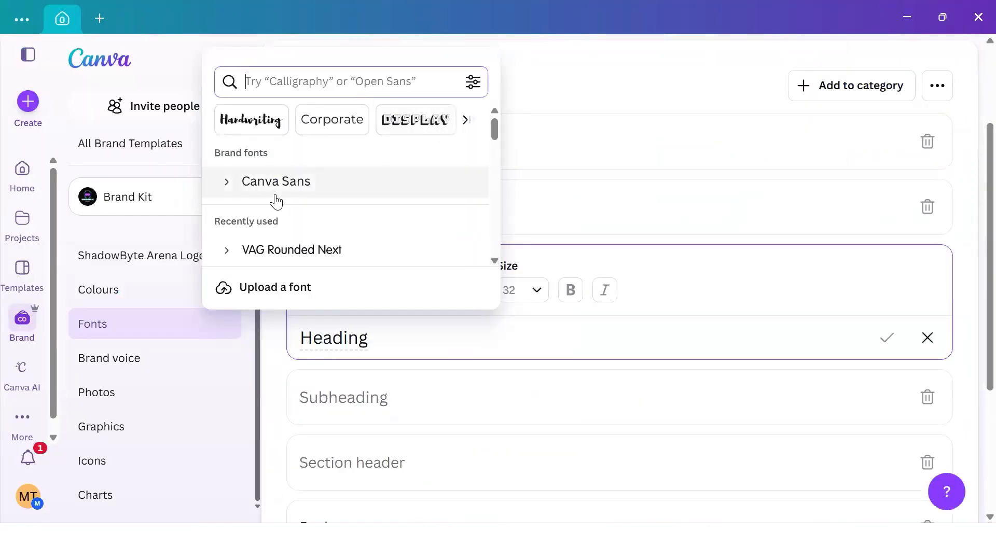
pyautogui.scroll(-5, 290, 228)
pyautogui.scroll(-10, 312, 225)
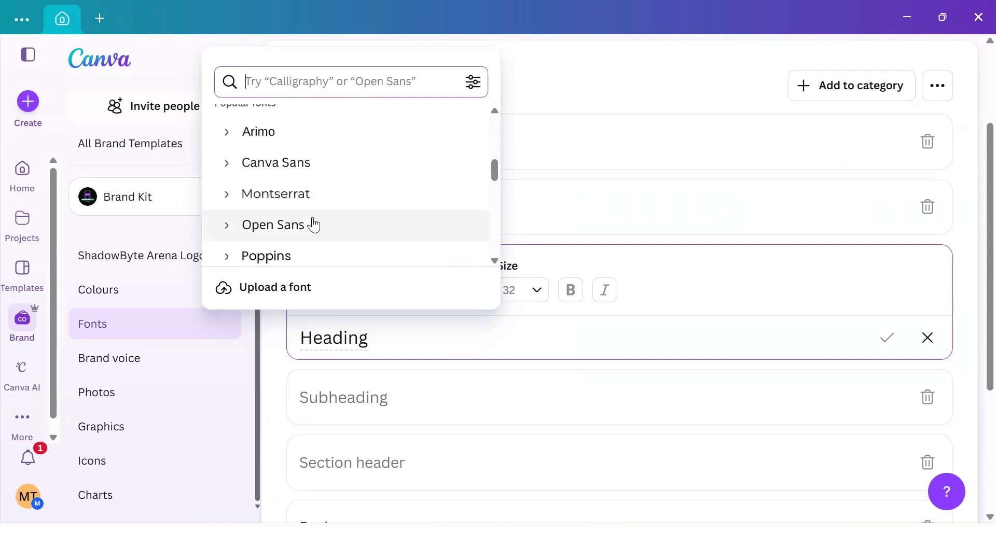
pyautogui.scroll(-10, 313, 224)
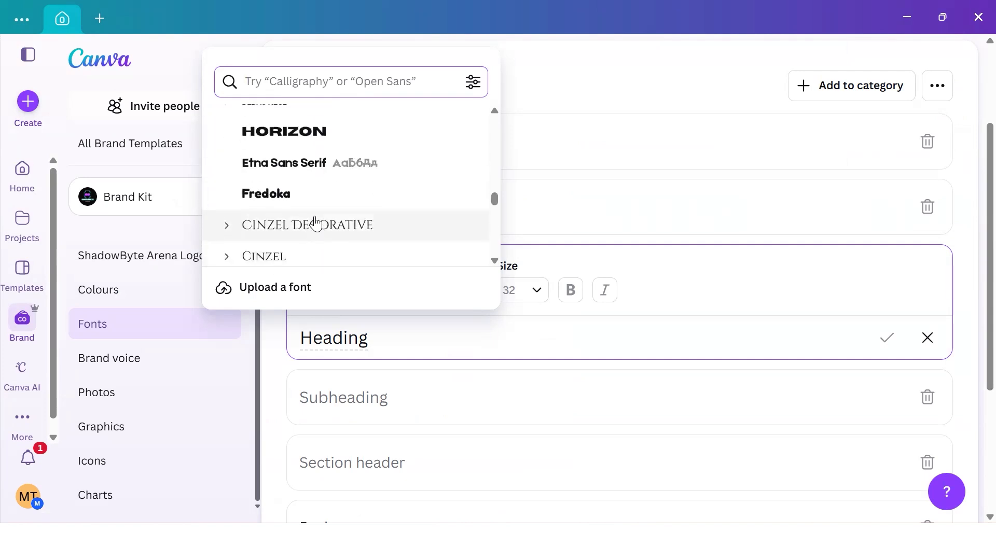
pyautogui.scroll(-8, 315, 223)
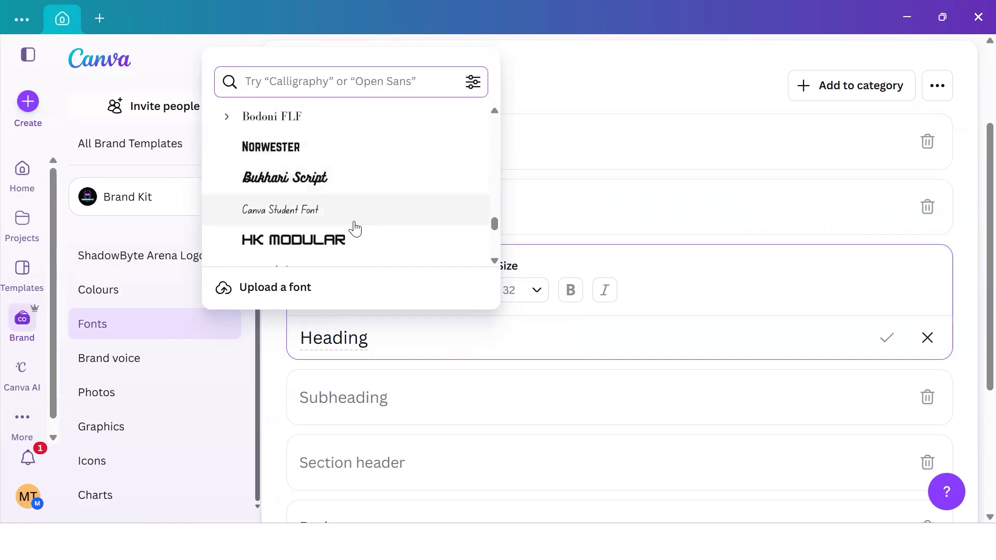
pyautogui.scroll(-2, 355, 228)
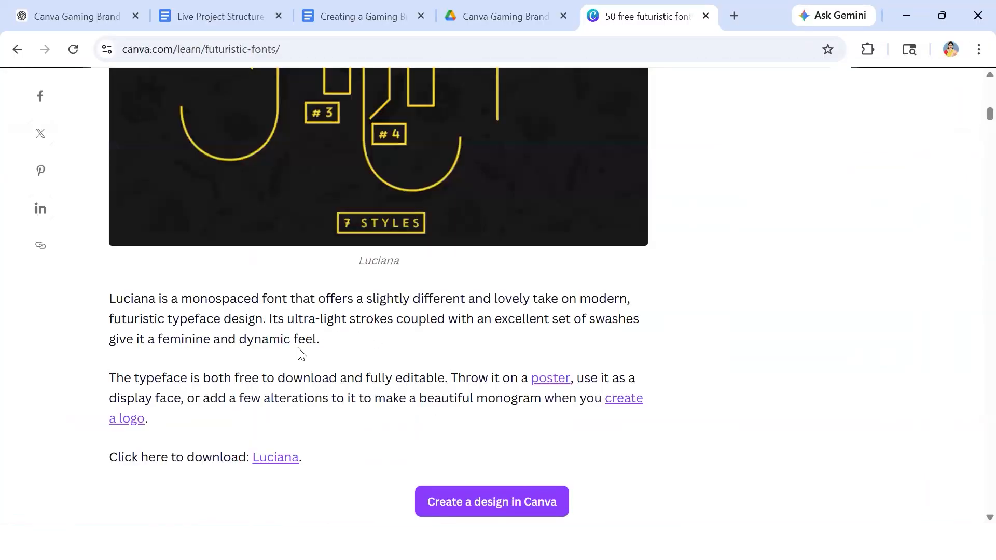
# - Switch to the futuristic fonts article in Chrome and copy the font name "Luciana" from its second entry
pyautogui.scroll(5, 247, 358)
pyautogui.scroll(4, 248, 358)
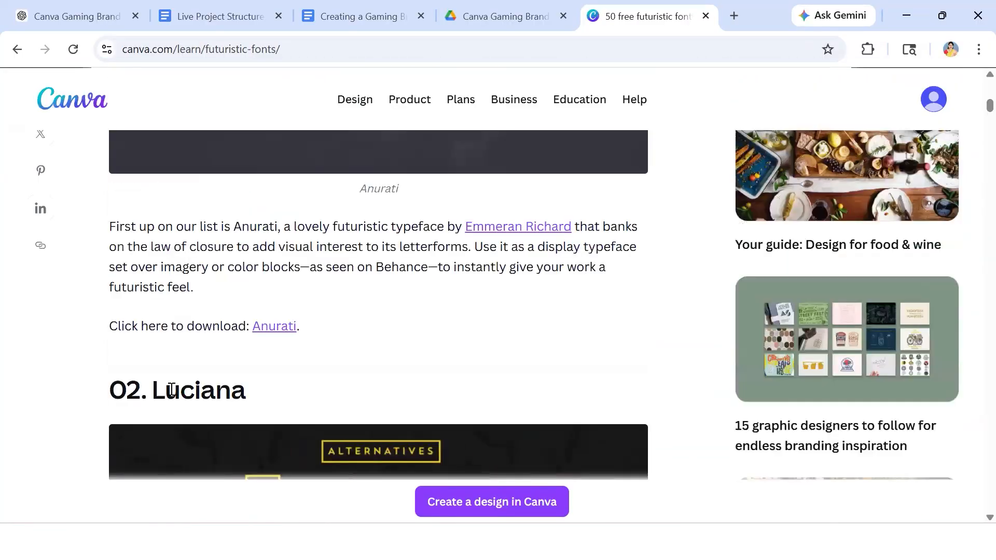
pyautogui.moveTo(151, 392); pyautogui.dragTo(200, 394)
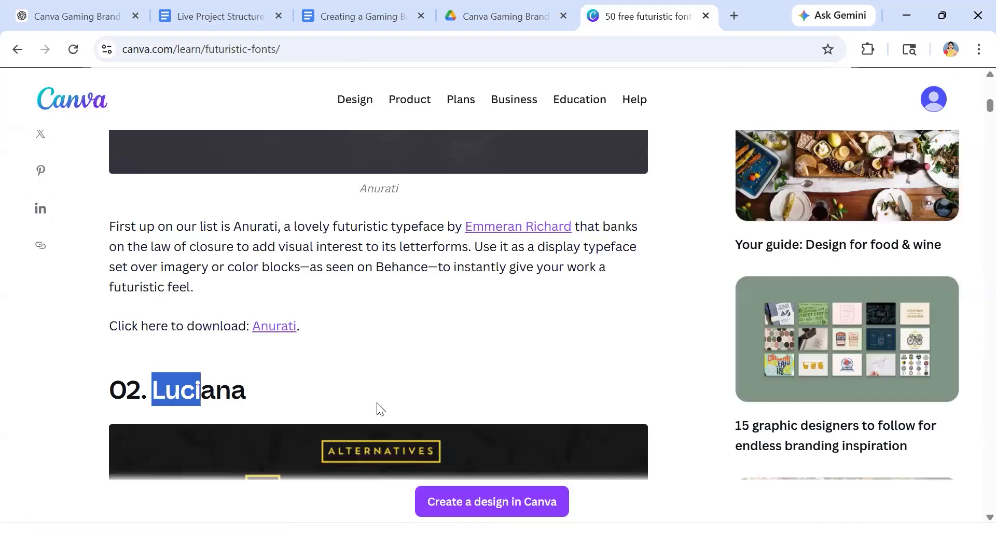
pyautogui.moveTo(380, 409); pyautogui.dragTo(380, 410)
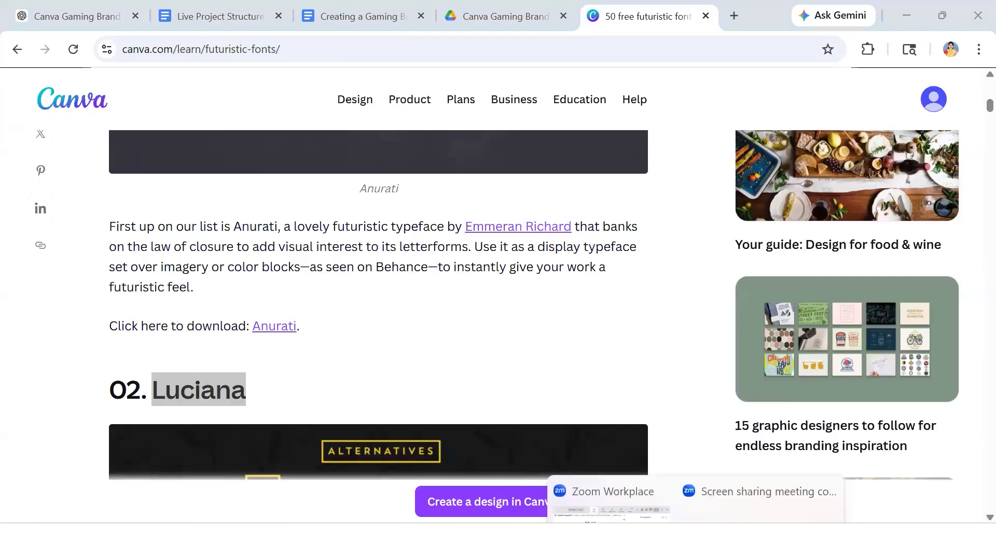
# - Switch back to Canva, search the Heading font choices for "Anurati" again, and clear the search
pyautogui.click(660, 540)
pyautogui.click(337, 81)
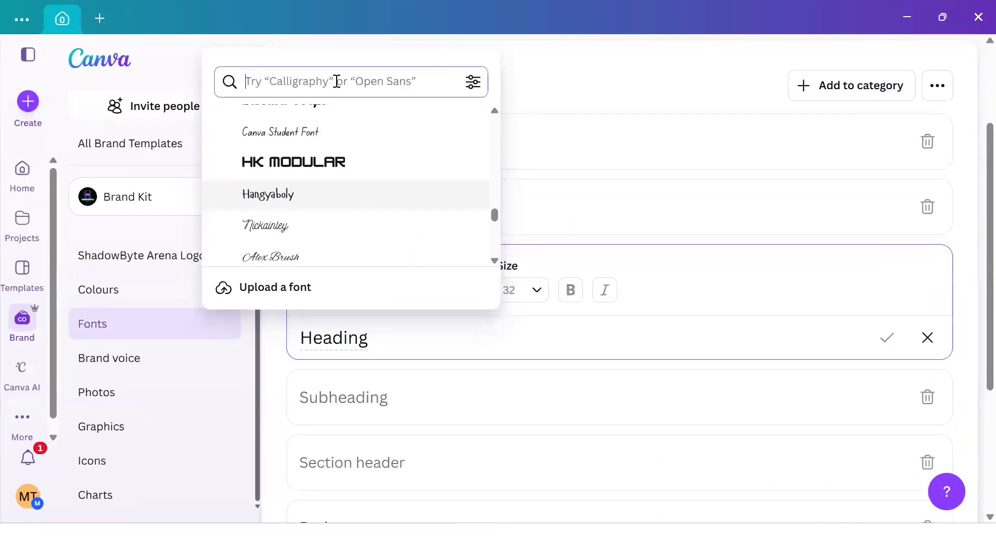
pyautogui.write('Anurati')
pyautogui.press('BackSpace')
pyautogui.press('BackSpace')
pyautogui.press('BackSpace')
pyautogui.press('BackSpace')
pyautogui.press('BackSpace')
pyautogui.press('BackSpace')
pyautogui.press('BackSpace')
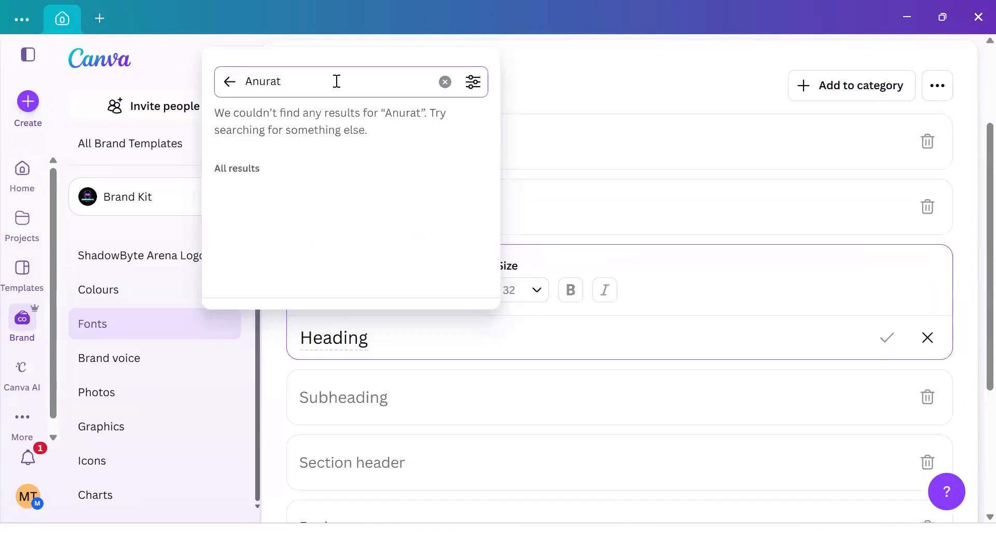
# - Search the Heading font choices for "luciana" and clear the search
pyautogui.write('luc')
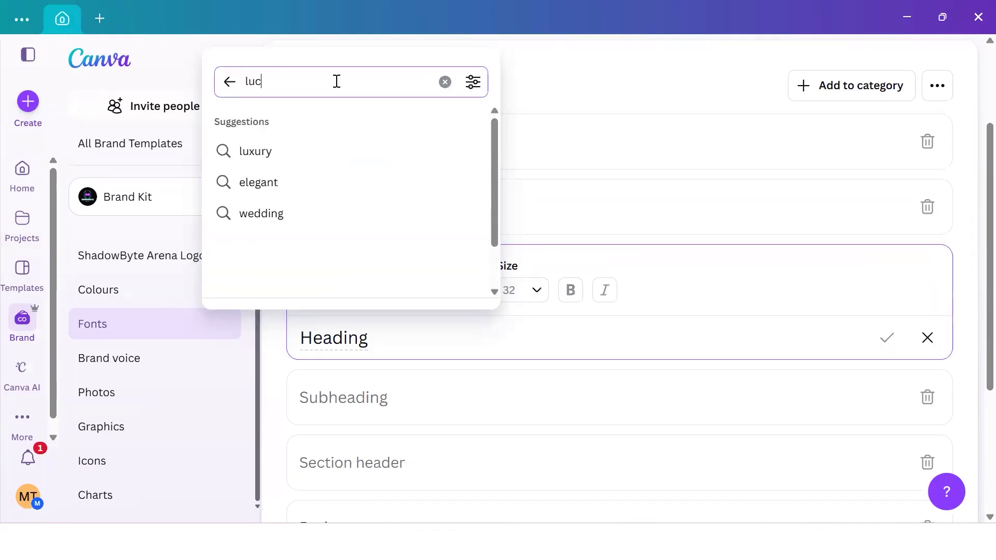
pyautogui.write('i')
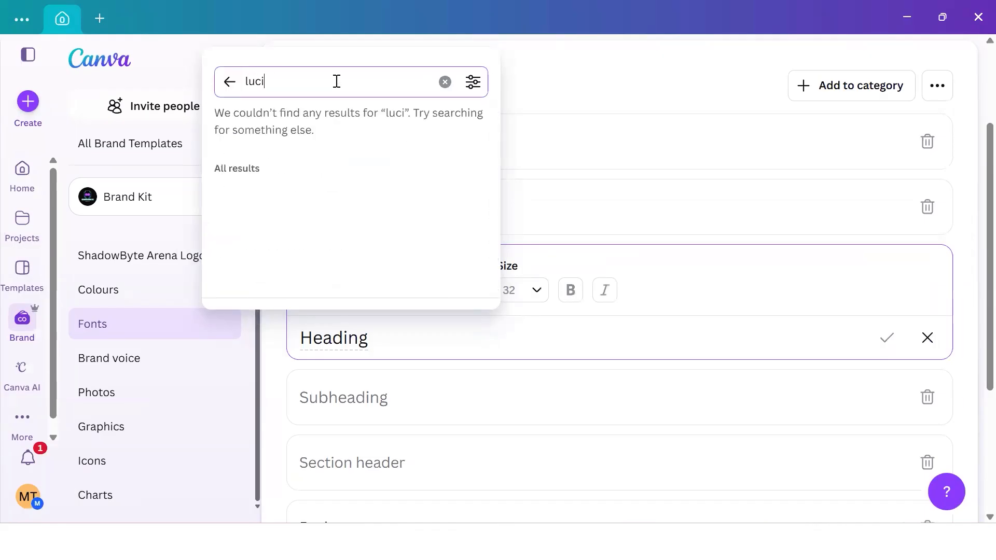
pyautogui.write('ana')
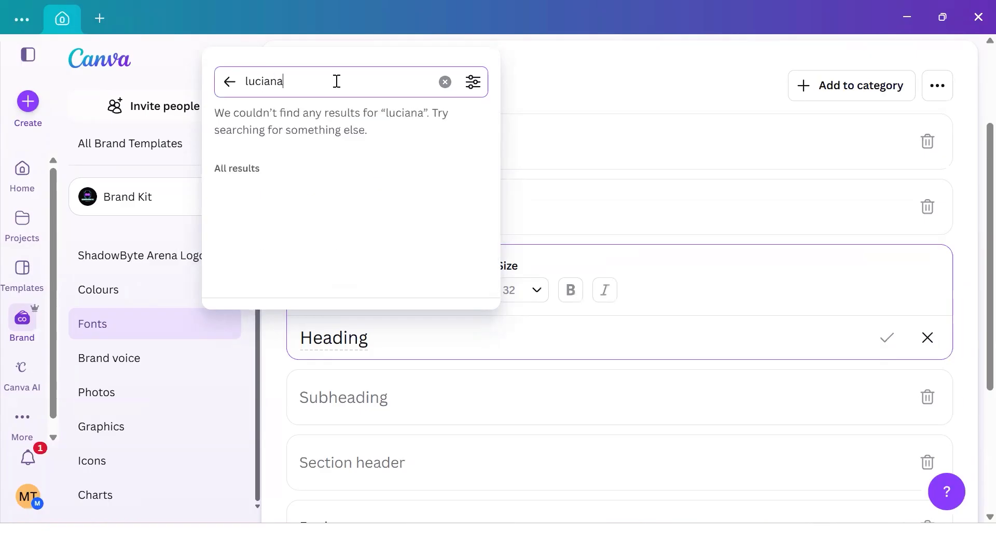
pyautogui.press('BackSpace')
pyautogui.press('BackSpace')
pyautogui.press('BackSpace')
pyautogui.press('BackSpace')
pyautogui.press('BackSpace')
pyautogui.press('BackSpace')
pyautogui.press('BackSpace')
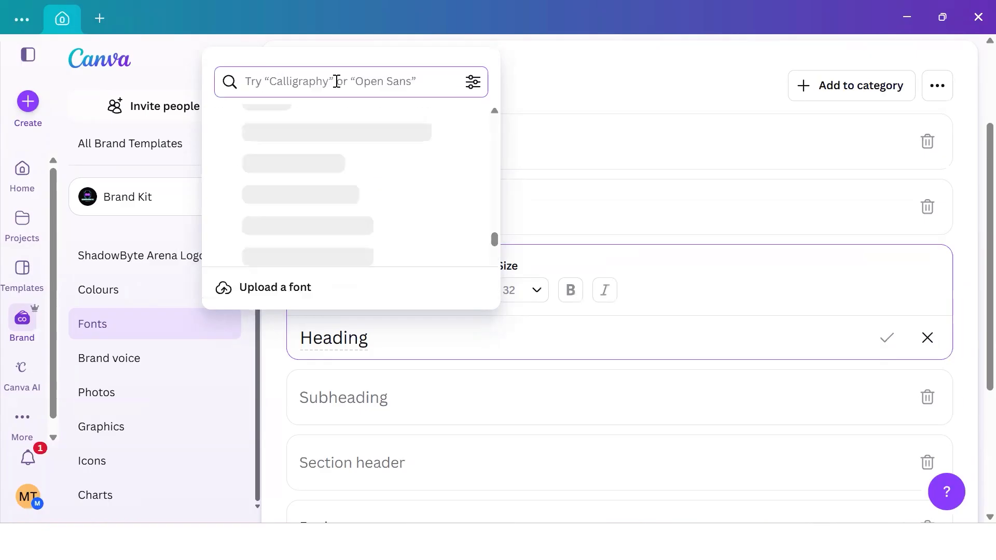
# - Create a blank Instagram Post (4:5) from the social media designs on Canva's home page, closing the unneeded blank Your Story design
pyautogui.click(575, 161)
pyautogui.click(24, 174)
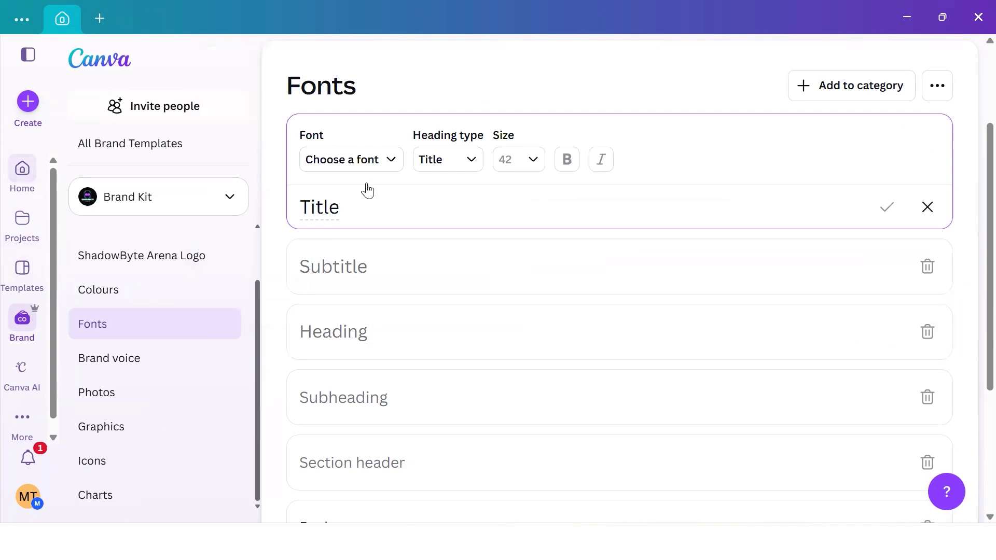
pyautogui.click(253, 256)
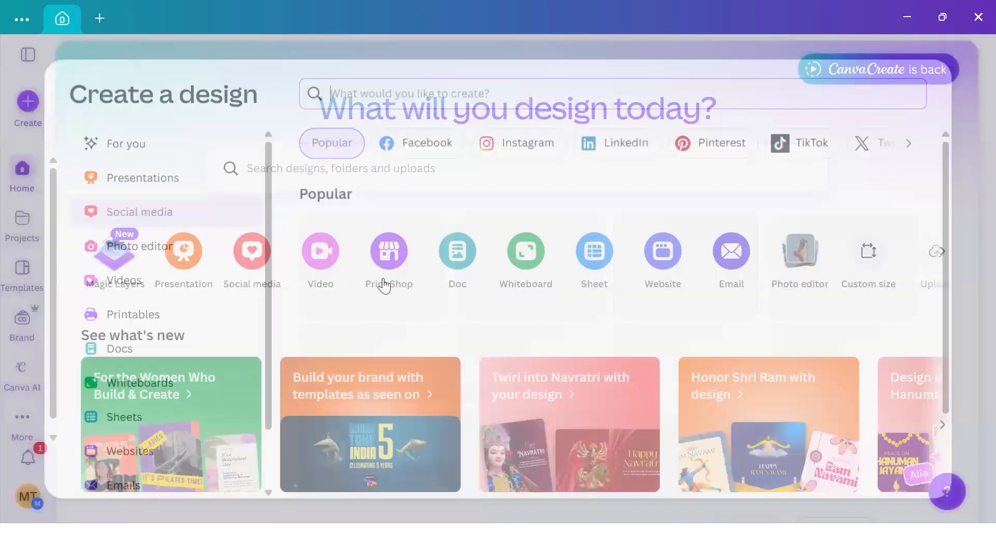
pyautogui.click(493, 327)
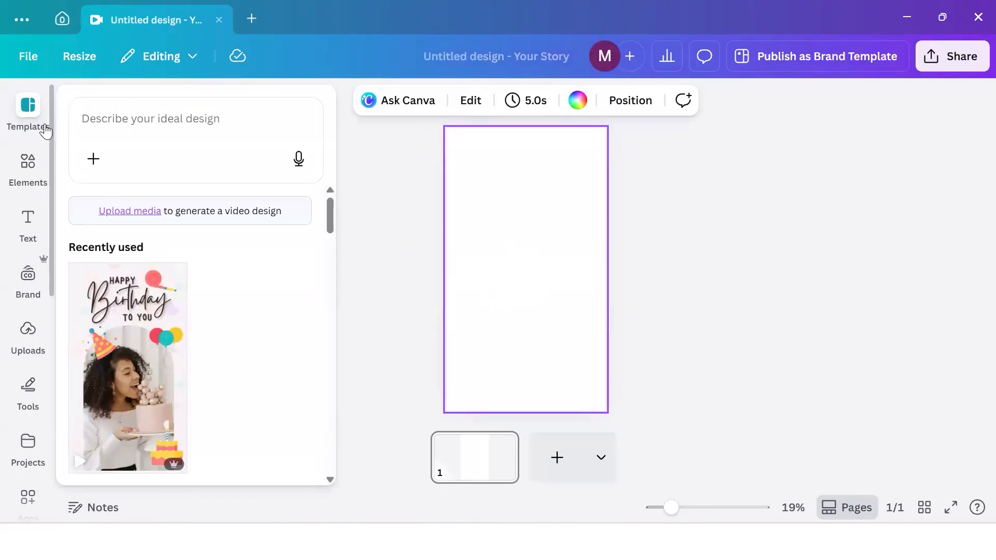
pyautogui.click(62, 17)
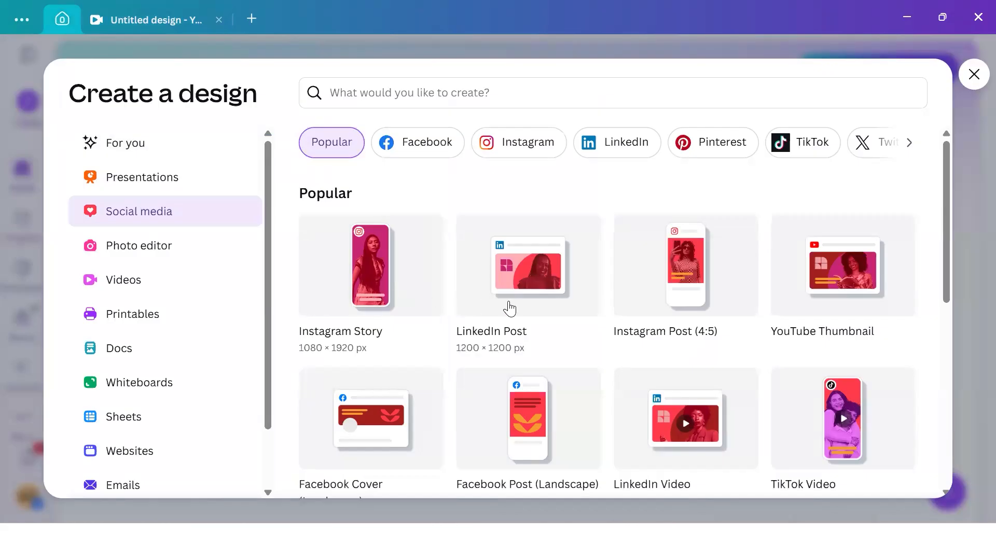
pyautogui.click(684, 301)
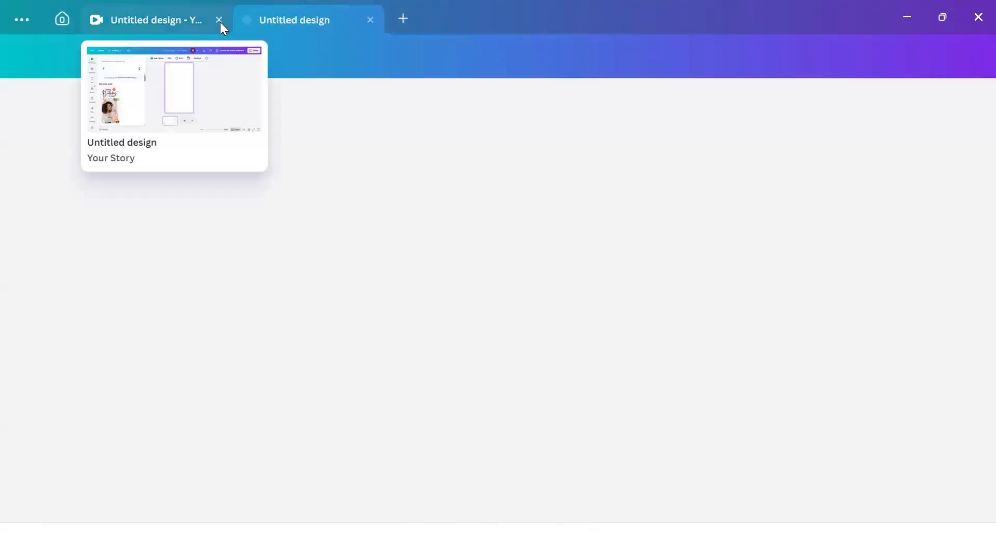
pyautogui.click(219, 20)
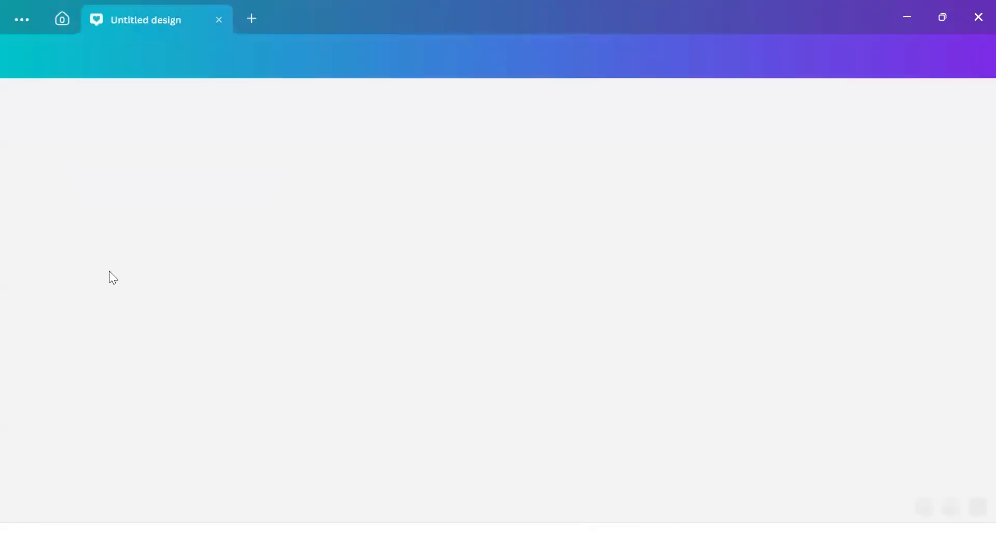
pyautogui.click(511, 315)
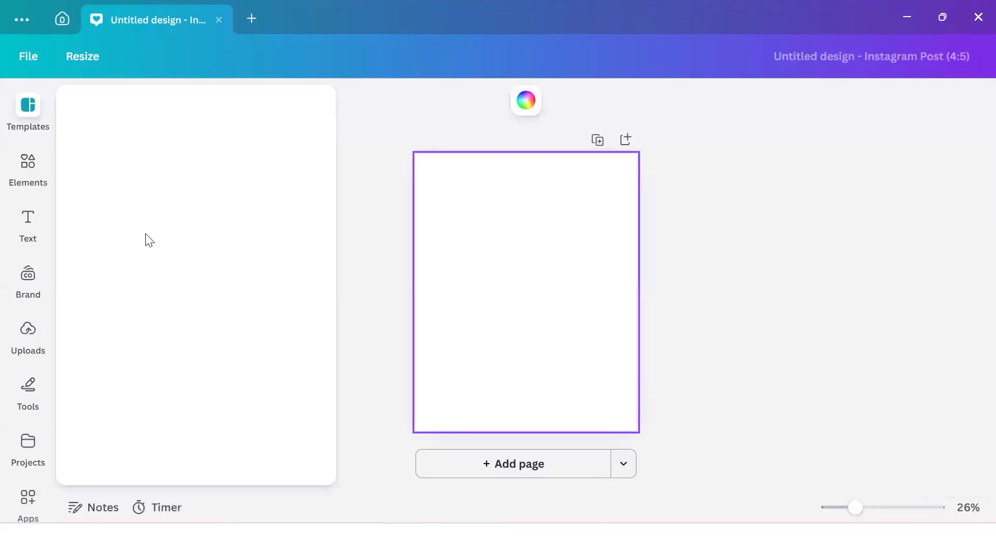
# - Search the new design's text fonts and combinations for "luciana" and clear the search
pyautogui.click(27, 228)
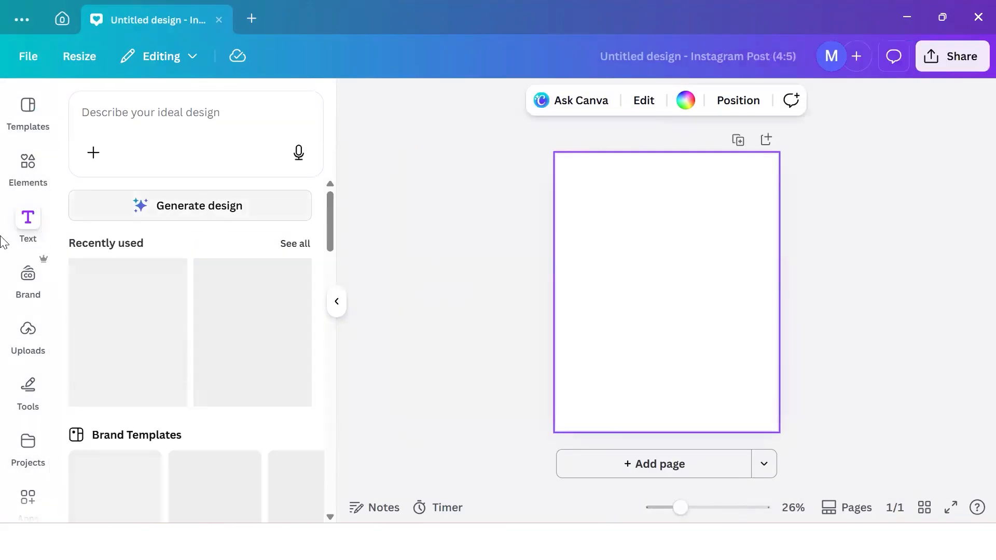
pyautogui.click(173, 121)
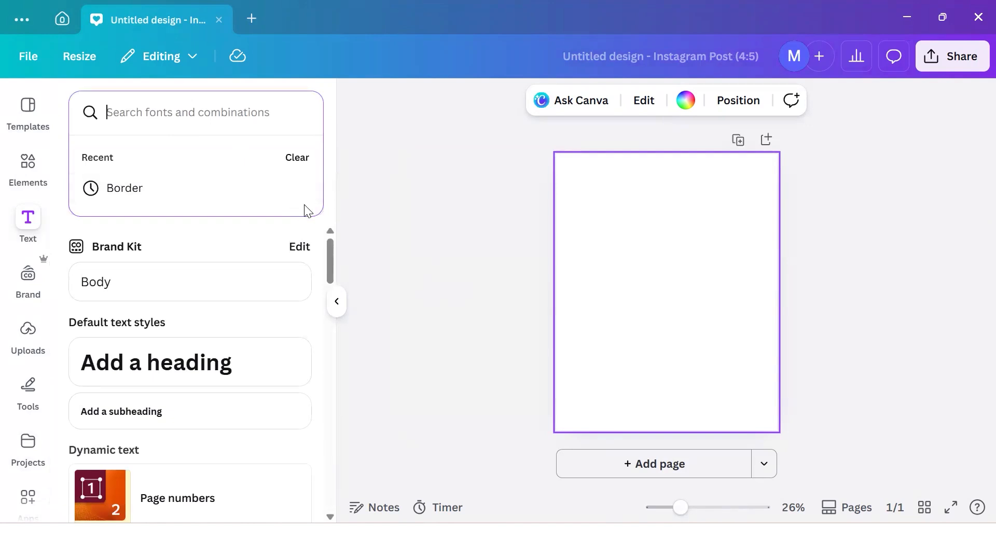
pyautogui.write('luciana')
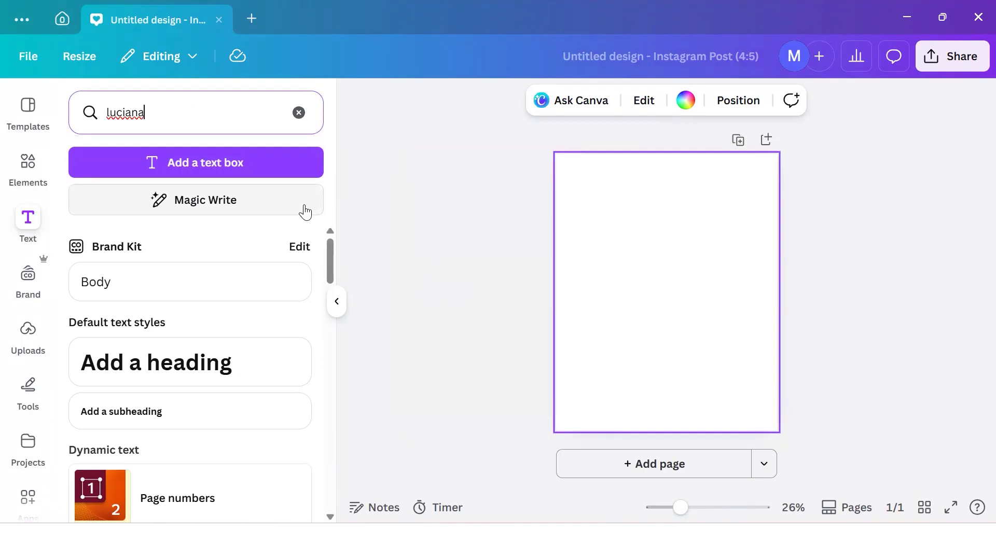
pyautogui.press('BackSpace')
pyautogui.press('BackSpace')
pyautogui.press('BackSpace')
pyautogui.press('BackSpace')
pyautogui.press('BackSpace')
pyautogui.press('BackSpace')
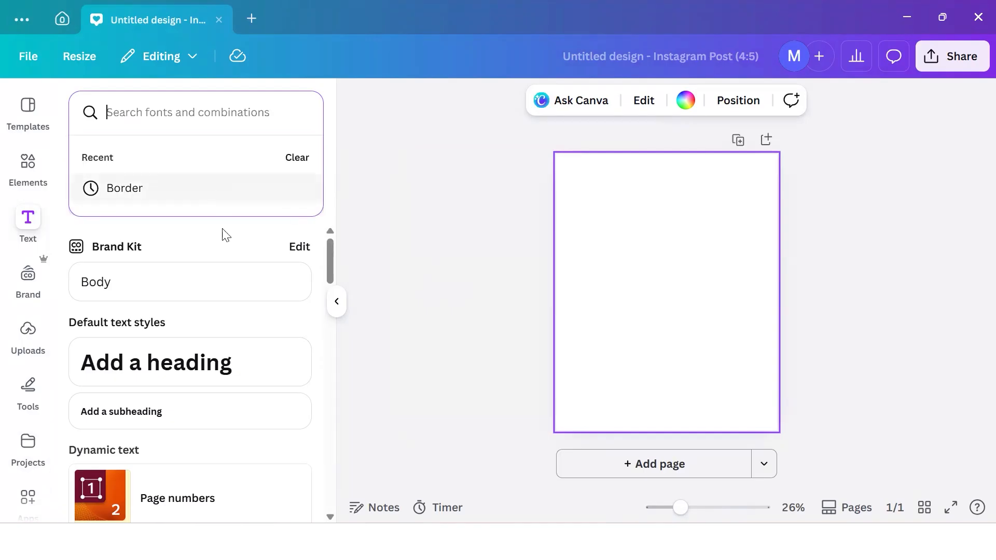
# - Add a text box to the blank page and open the font choices for its placeholder text
pyautogui.click(230, 244)
pyautogui.click(216, 167)
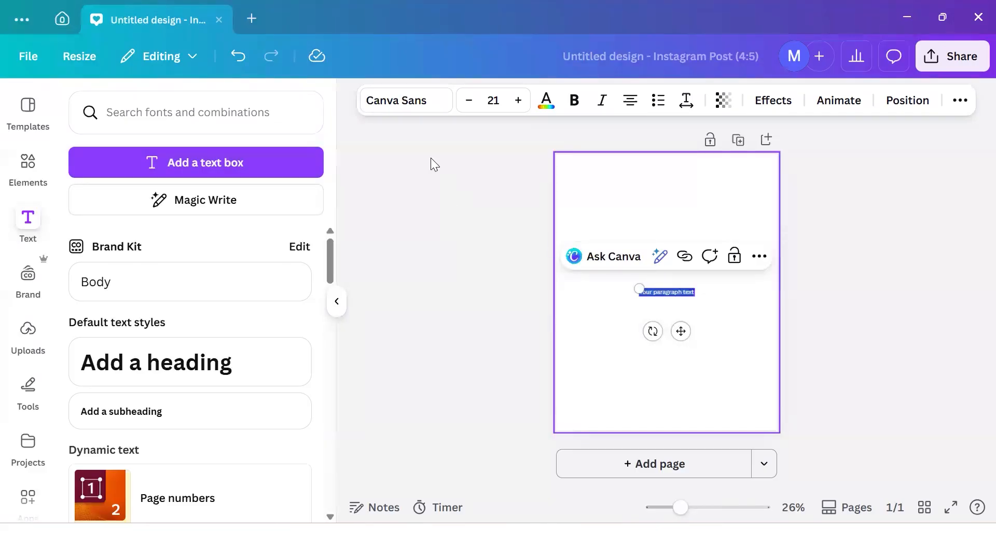
pyautogui.click(429, 102)
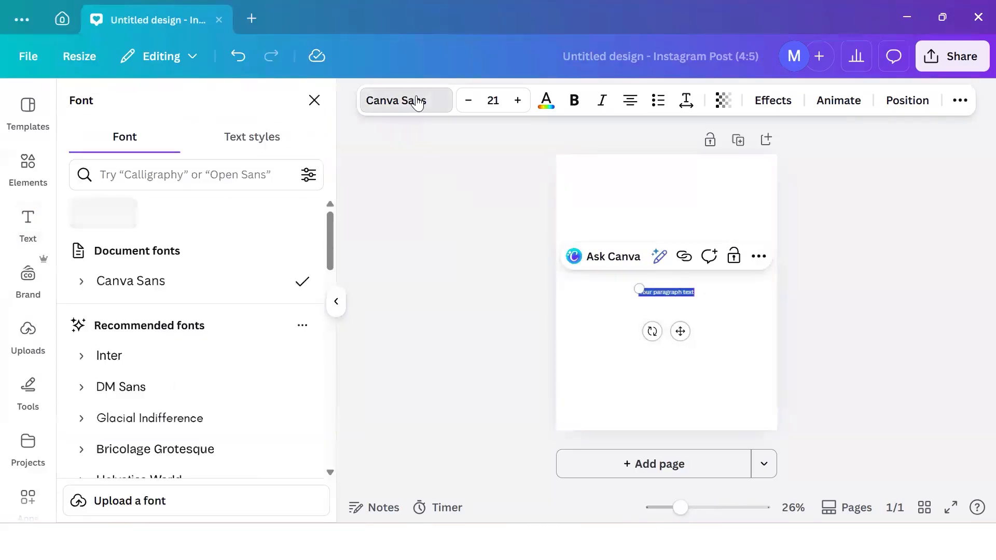
# - Search the fonts for "luciana" and clear the search
pyautogui.click(158, 177)
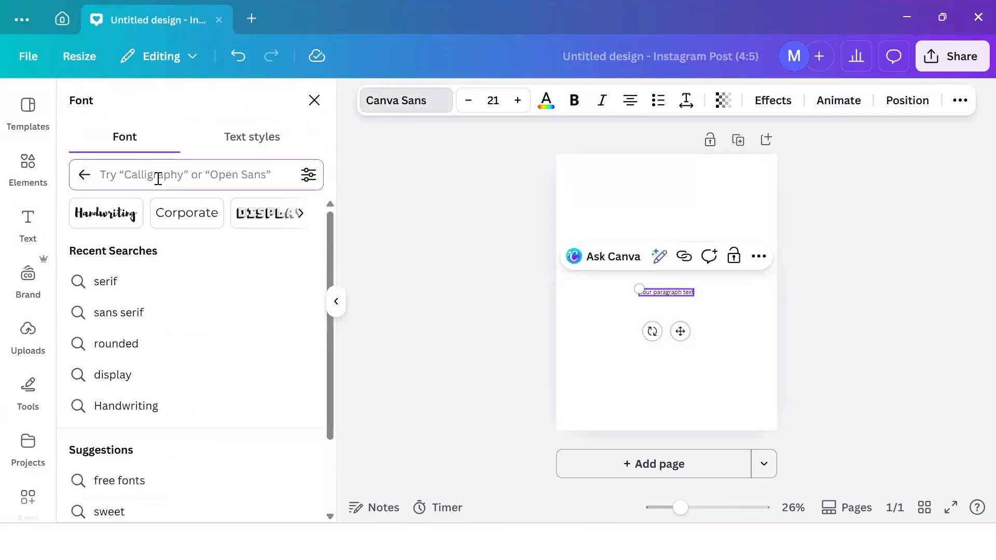
pyautogui.write('luciana')
pyautogui.press('BackSpace')
pyautogui.press('BackSpace')
pyautogui.press('BackSpace')
pyautogui.press('BackSpace')
pyautogui.press('BackSpace')
pyautogui.press('BackSpace')
pyautogui.press('BackSpace')
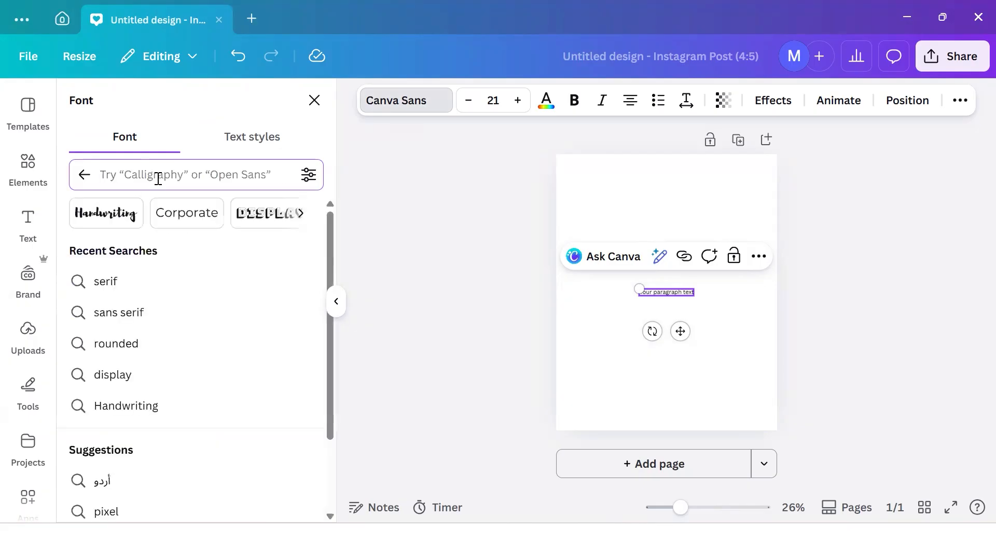
# - Search the fonts for "anurati" and clear the search
pyautogui.write('anurati')
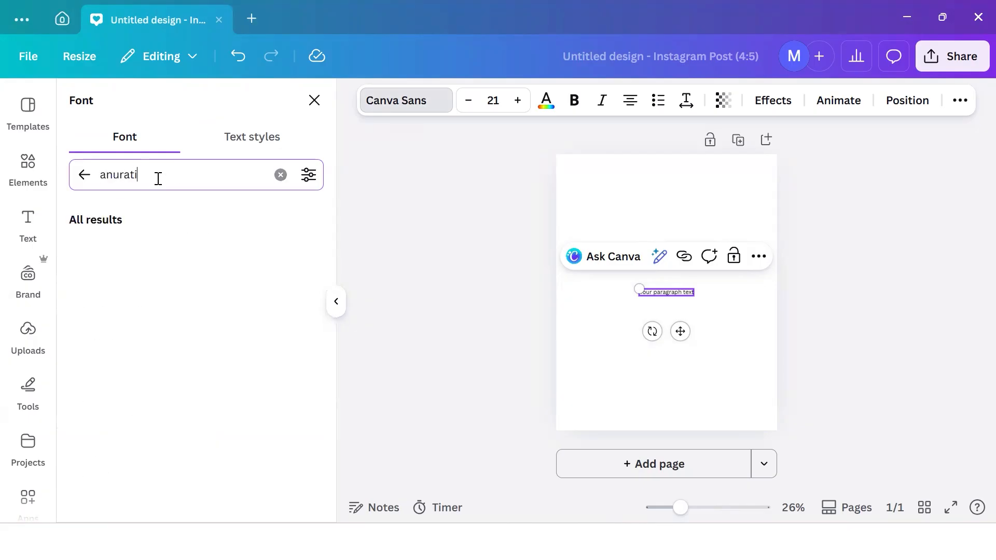
pyautogui.press('BackSpace')
pyautogui.press('BackSpace')
pyautogui.press('BackSpace')
pyautogui.press('BackSpace')
pyautogui.press('BackSpace')
pyautogui.press('BackSpace')
pyautogui.press('BackSpace')
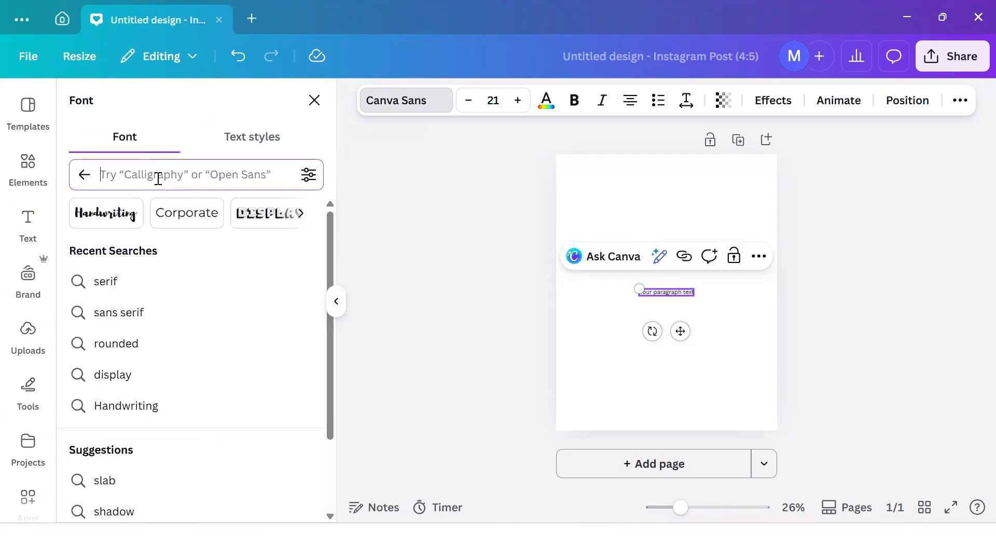
# - Filter the fonts by the Display category and examine the available typefaces
pyautogui.scroll(-2, 175, 340)
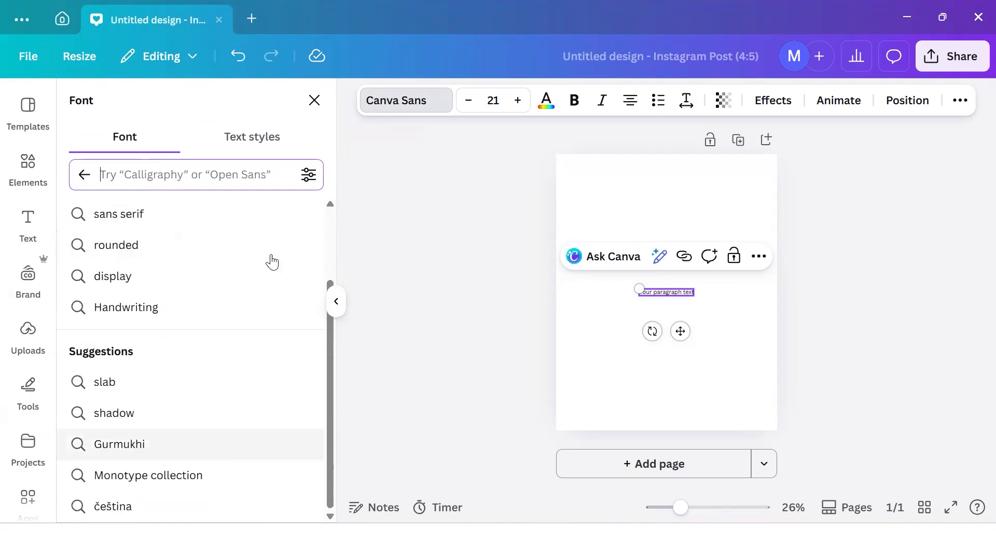
pyautogui.scroll(2, 231, 224)
pyautogui.click(260, 223)
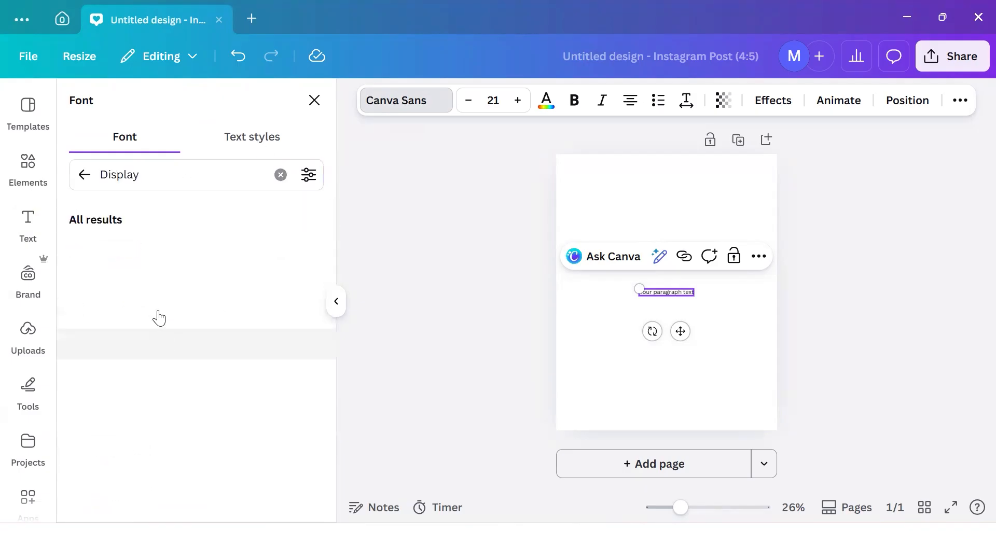
pyautogui.scroll(-3, 202, 356)
pyautogui.scroll(-7, 205, 369)
pyautogui.scroll(-3, 166, 386)
pyautogui.scroll(-5, 200, 371)
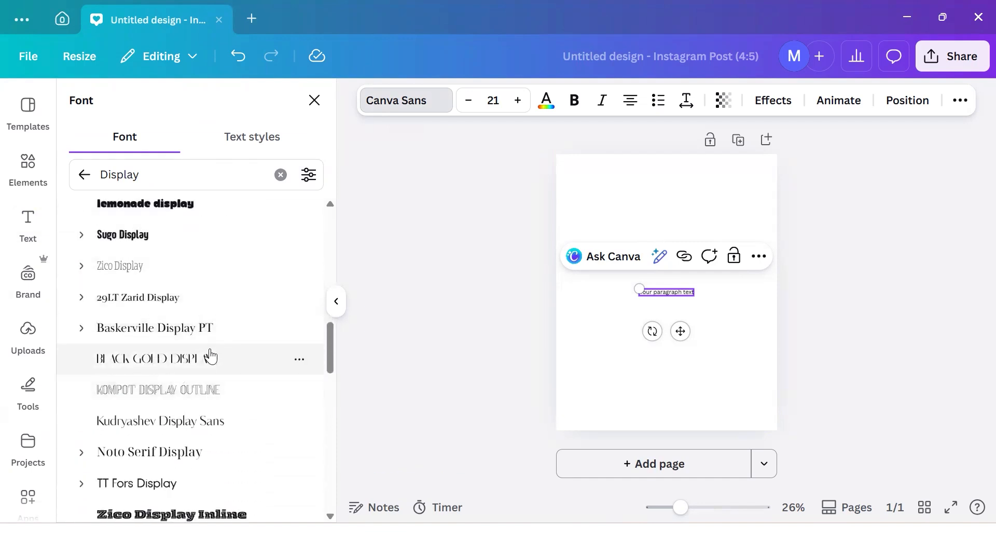
pyautogui.scroll(-7, 210, 356)
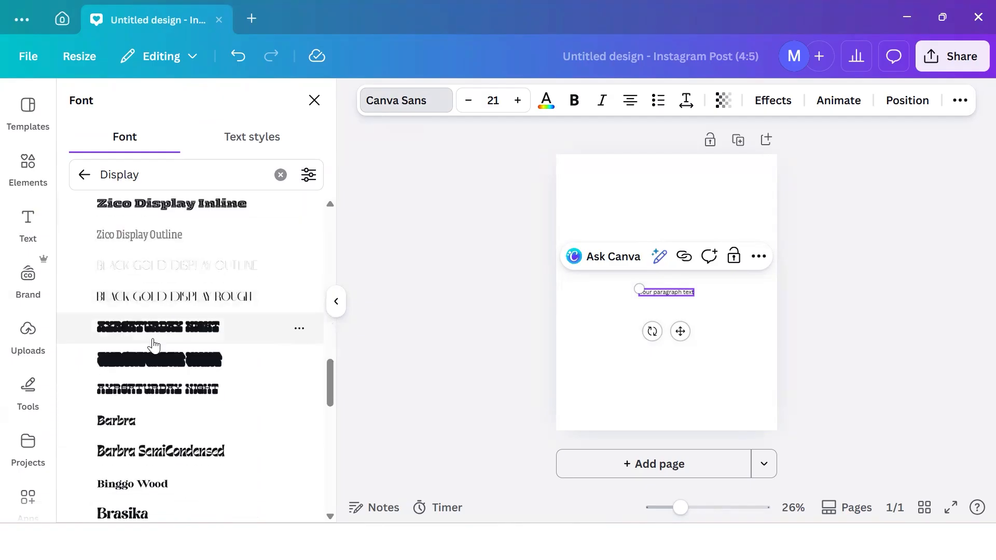
pyautogui.scroll(-3, 153, 345)
# - Check the text styles, look through the unfiltered recently used and popular fonts, and close the font list
pyautogui.click(251, 137)
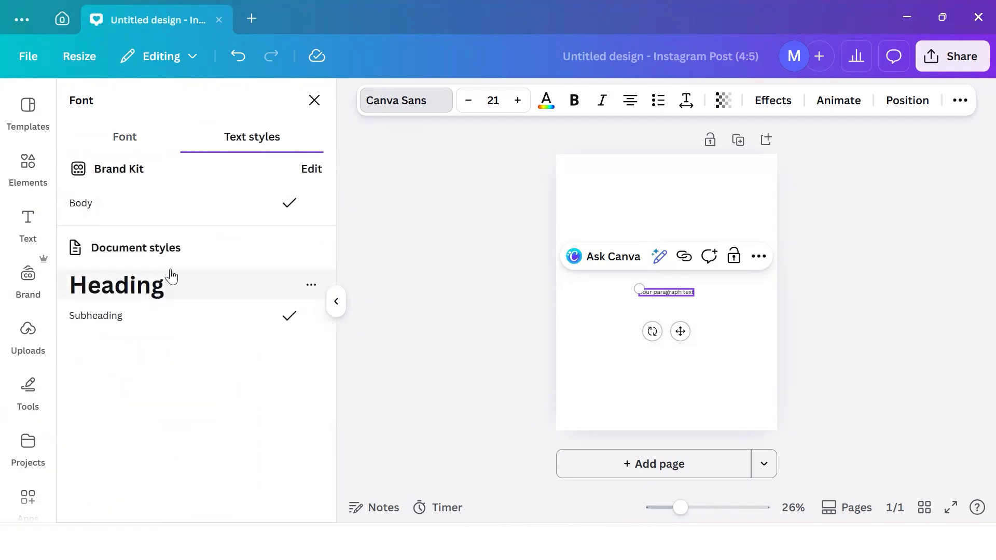
pyautogui.click(119, 137)
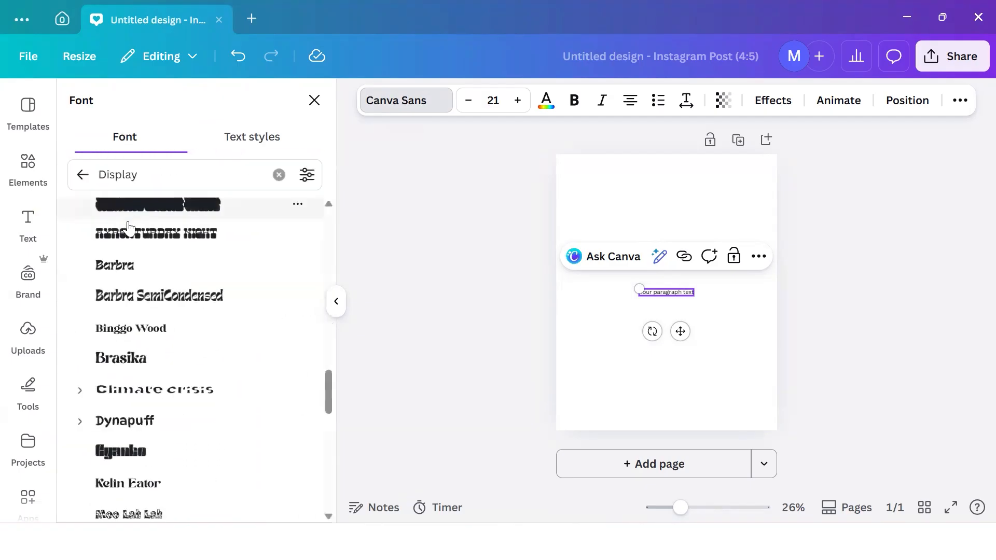
pyautogui.click(83, 175)
pyautogui.scroll(-2, 122, 290)
pyautogui.scroll(2, 160, 359)
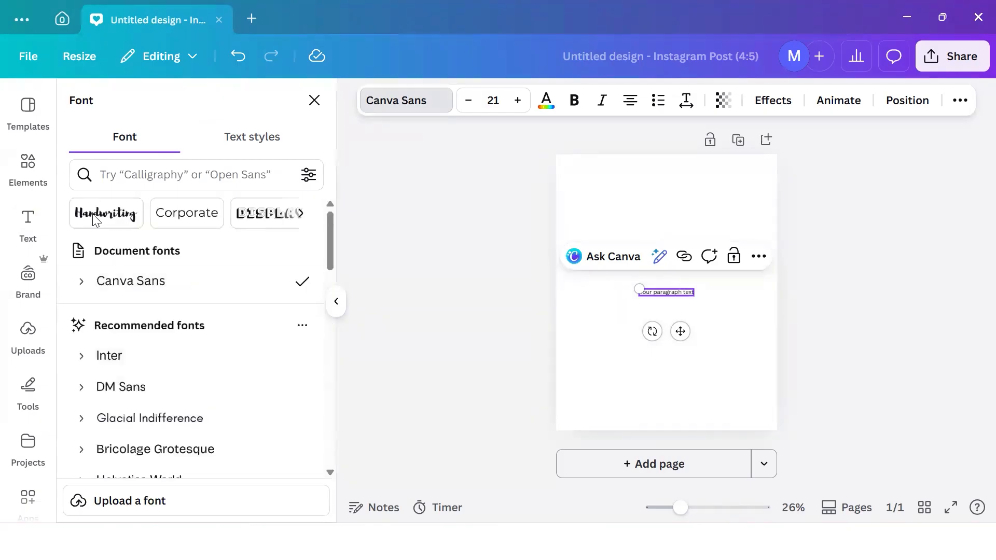
pyautogui.scroll(-5, 201, 298)
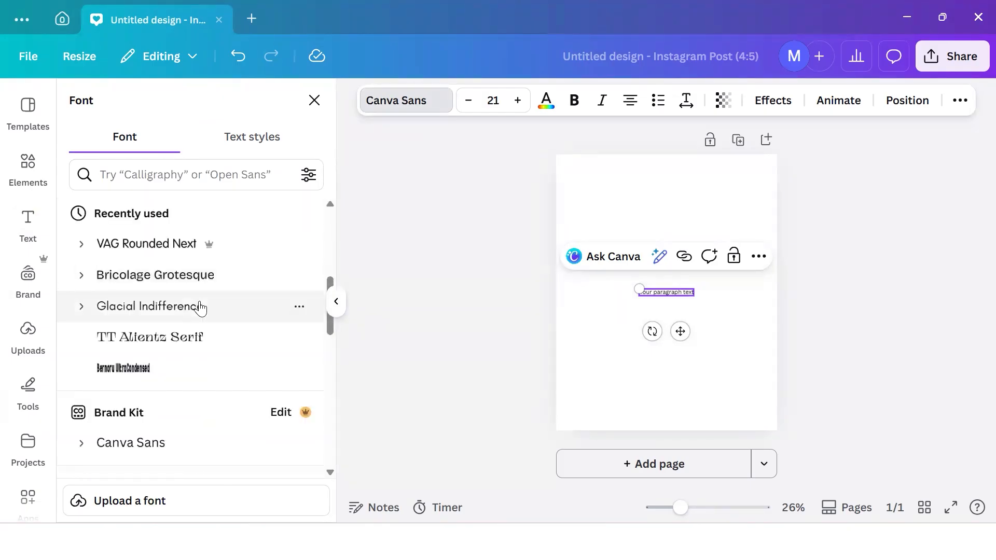
pyautogui.scroll(-3, 201, 318)
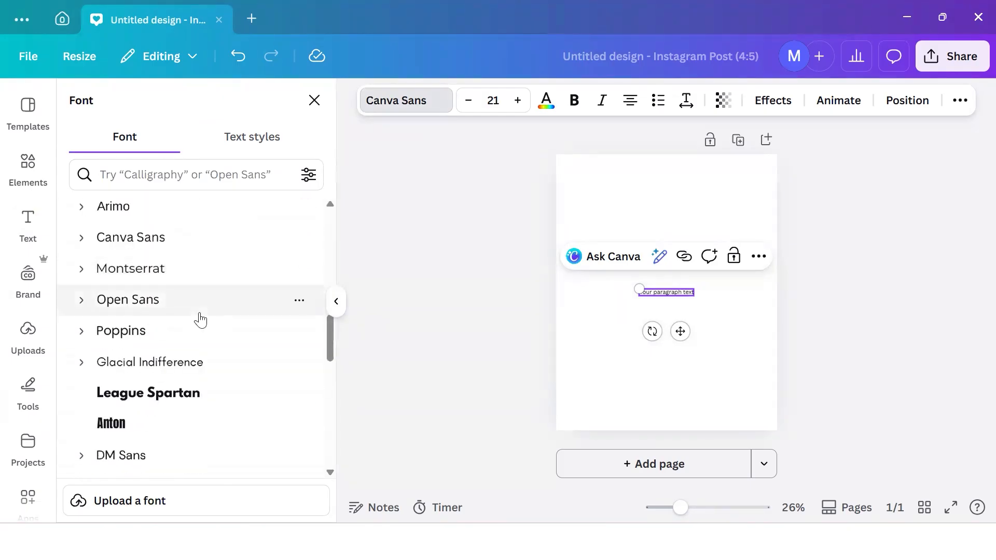
pyautogui.scroll(2, 200, 320)
pyautogui.scroll(-7, 200, 320)
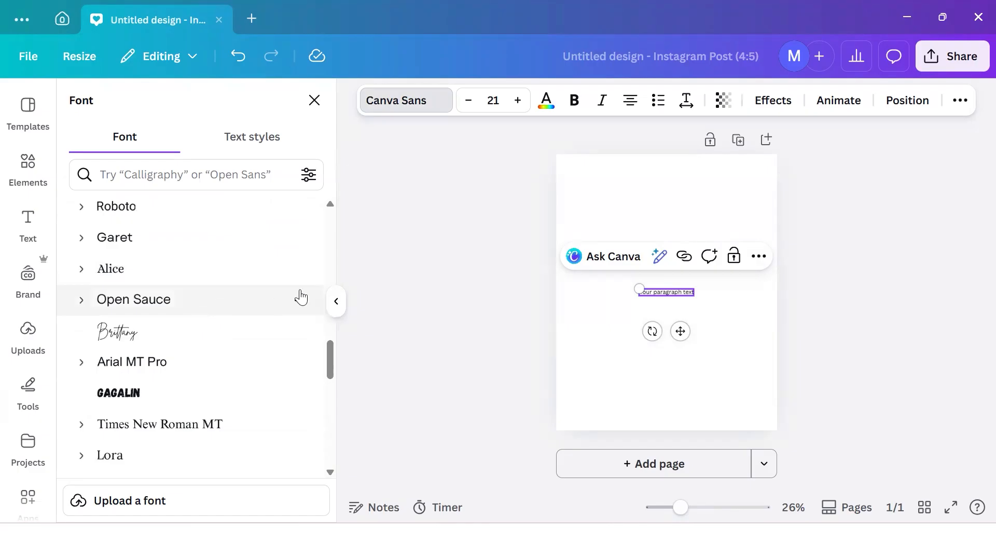
pyautogui.press('Escape')
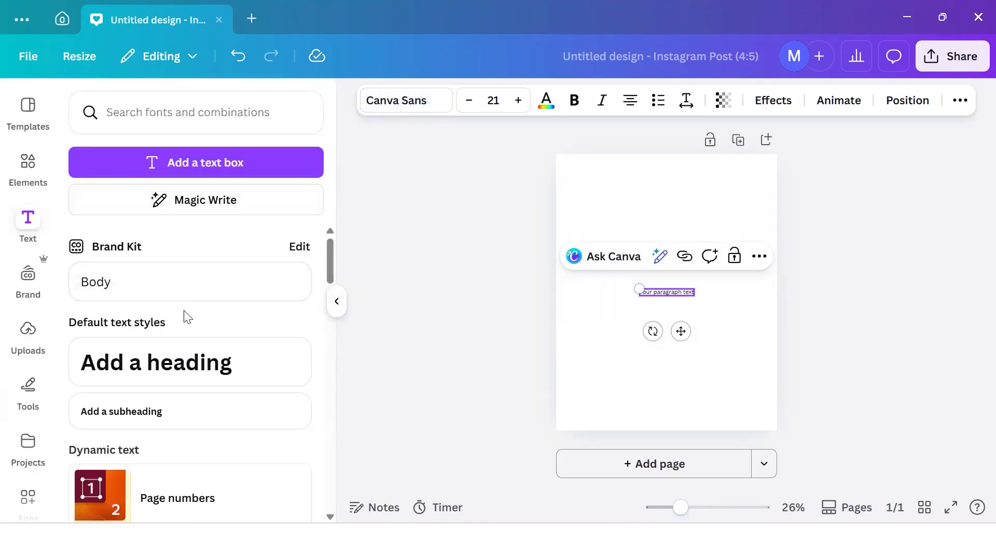
# - Examine the text apps, the recently used text designs and the ready-made font combinations
pyautogui.scroll(-3, 186, 319)
pyautogui.scroll(-2, 188, 328)
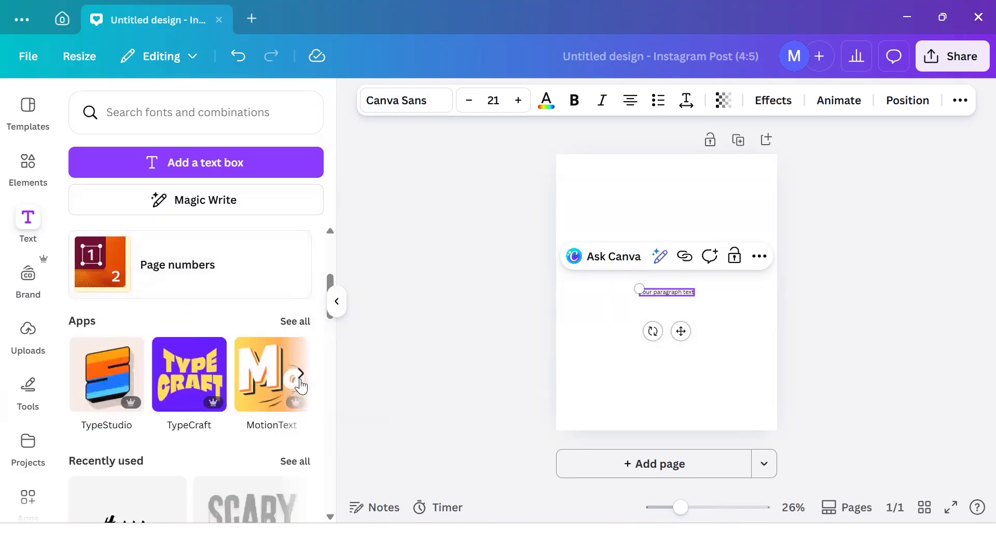
pyautogui.scroll(-3, 265, 391)
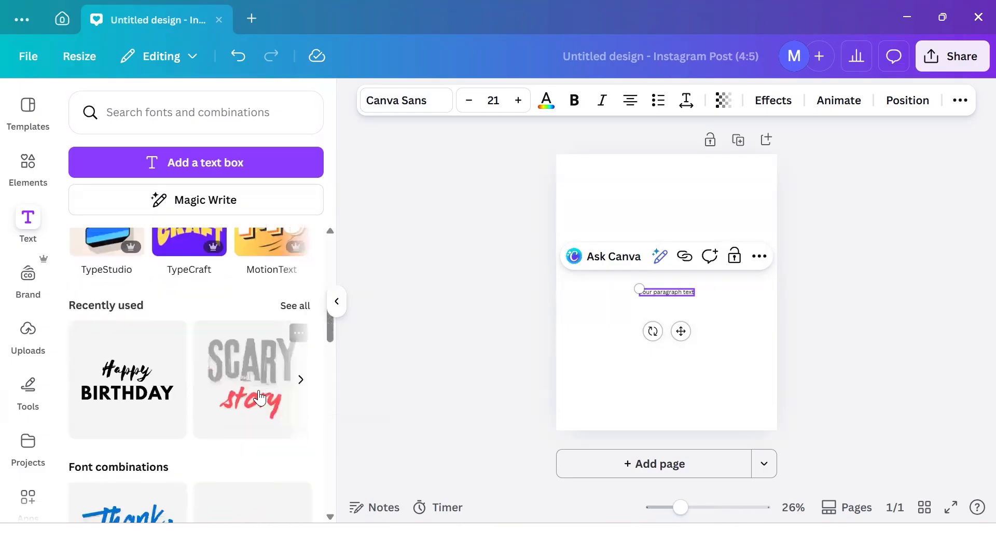
pyautogui.click(300, 379)
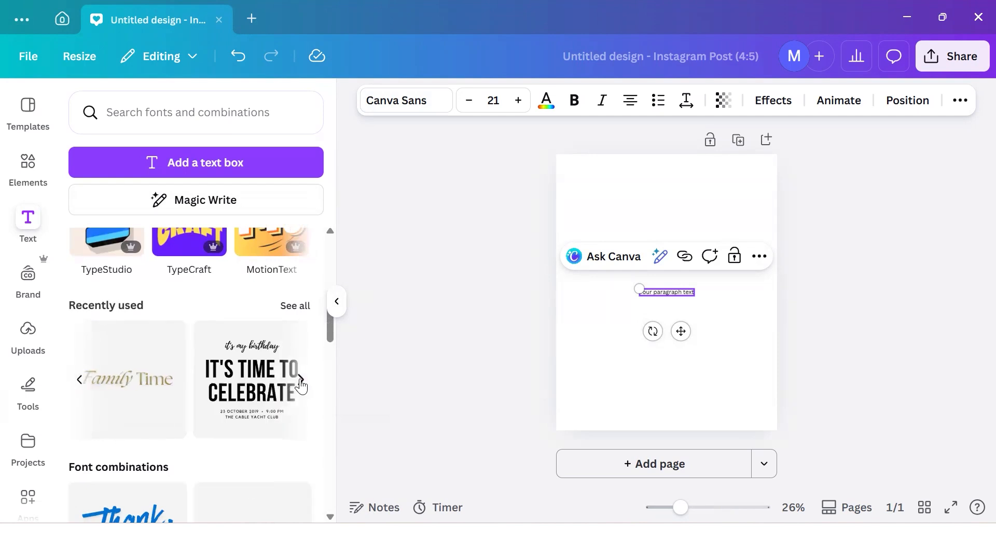
pyautogui.click(303, 387)
pyautogui.scroll(-7, 292, 384)
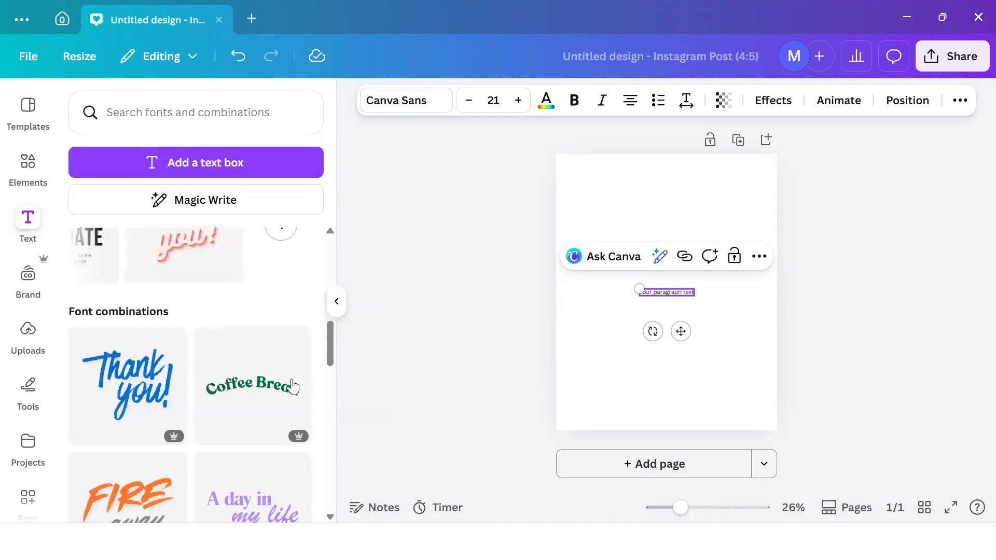
pyautogui.scroll(-4, 291, 386)
pyautogui.scroll(10, 291, 386)
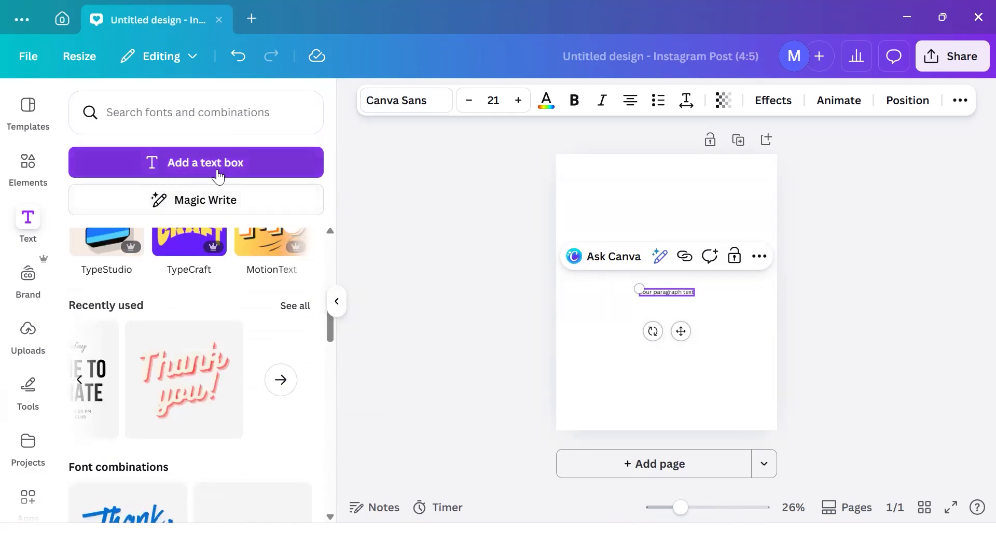
# - Search the fonts and combinations for "gaming"
pyautogui.click(223, 121)
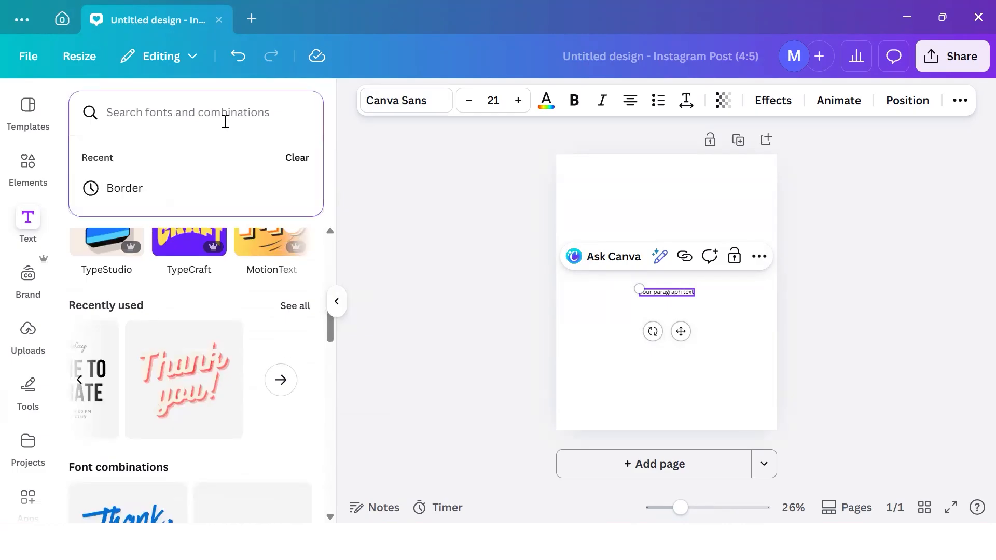
pyautogui.write('ga')
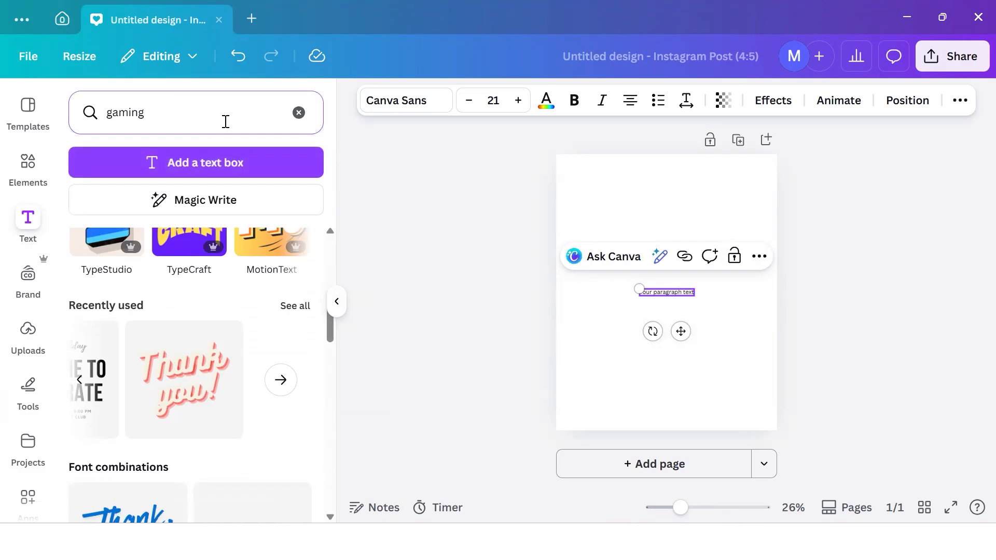
pyautogui.write('ming')
pyautogui.press('Return')
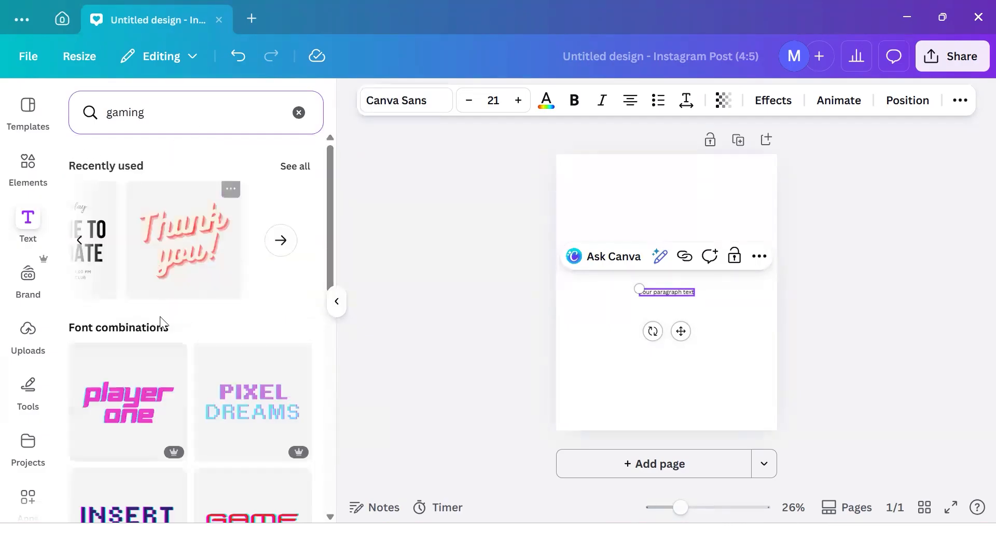
# - Add the LEVEL UP font combination from the gaming results to the page
pyautogui.scroll(-2, 159, 332)
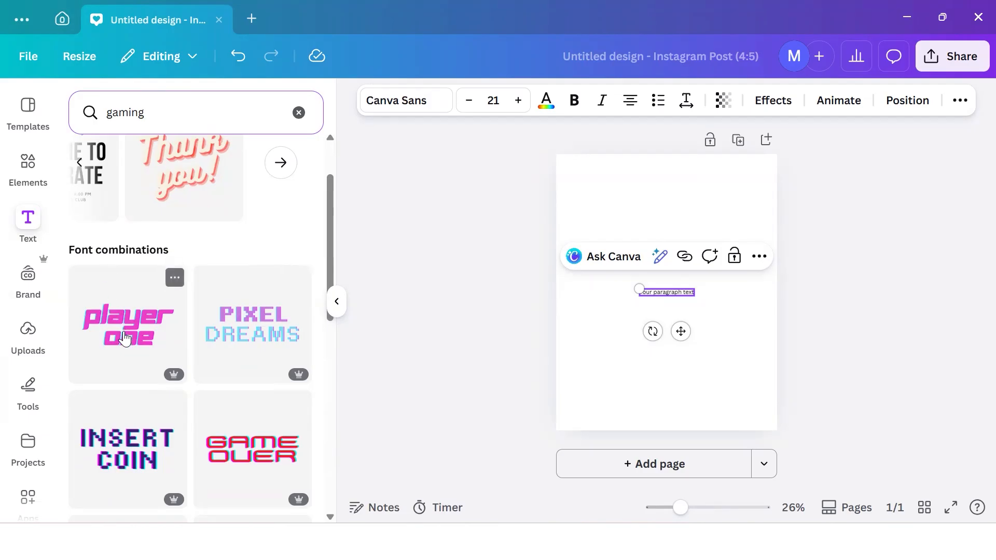
pyautogui.scroll(-1, 245, 355)
pyautogui.scroll(-5, 246, 356)
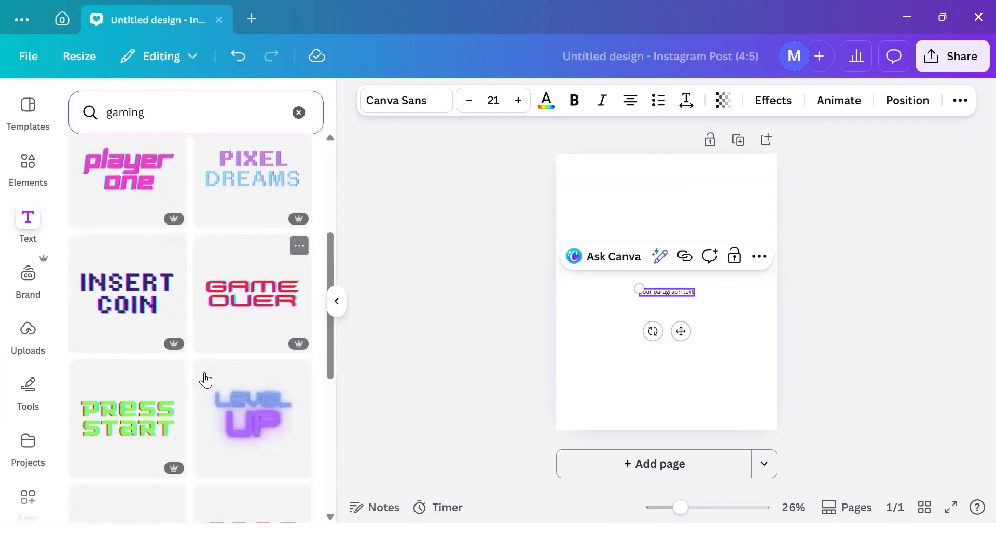
pyautogui.scroll(-3, 136, 428)
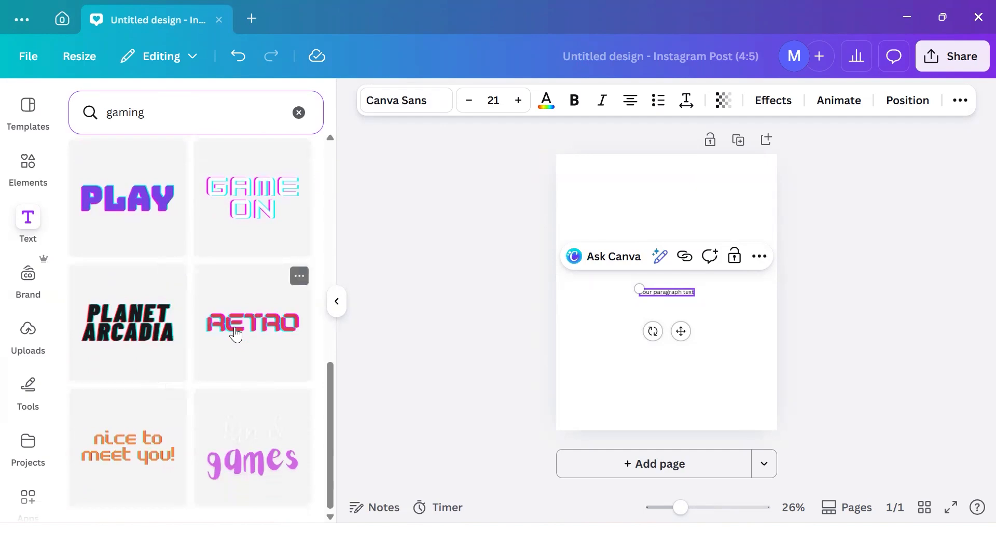
pyautogui.scroll(3, 261, 386)
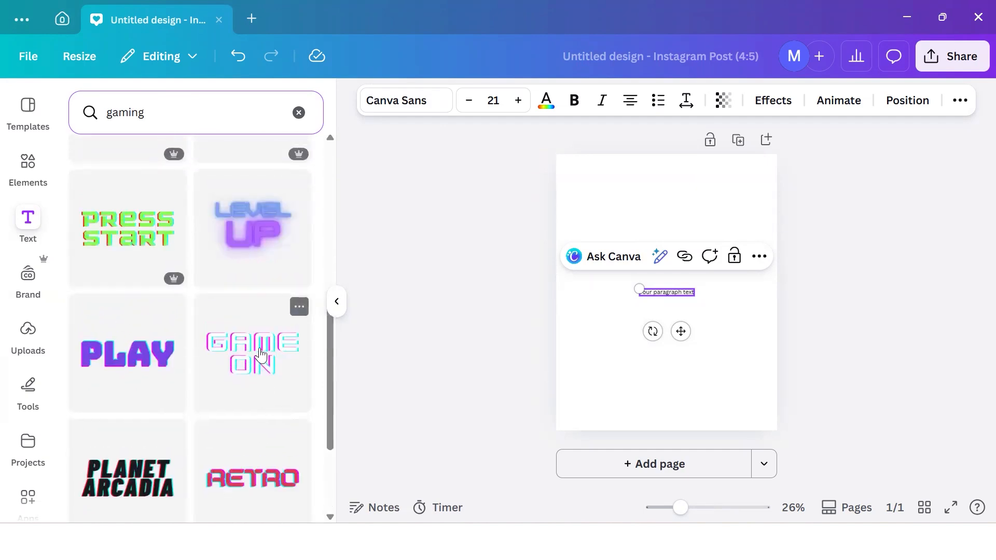
pyautogui.scroll(3, 261, 356)
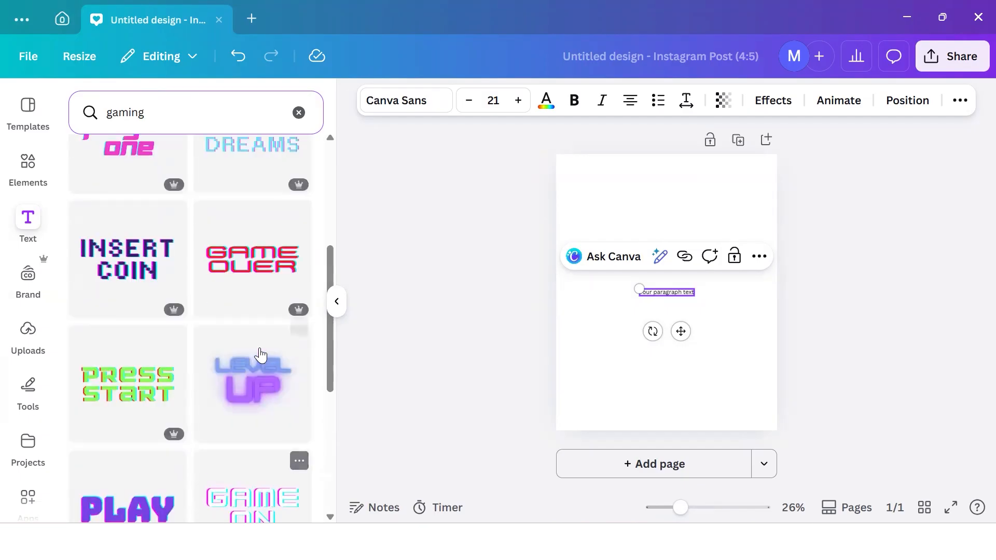
pyautogui.scroll(3, 261, 390)
pyautogui.scroll(-3, 263, 390)
pyautogui.click(263, 396)
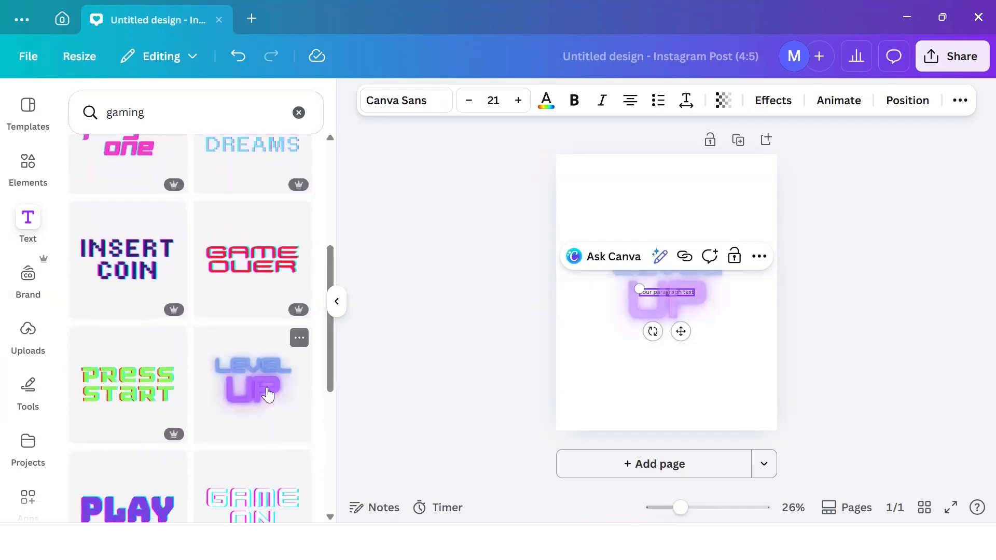
# - Select the LEVEL UP group as a whole and its UP line on its own to inspect their text settings
pyautogui.click(687, 289)
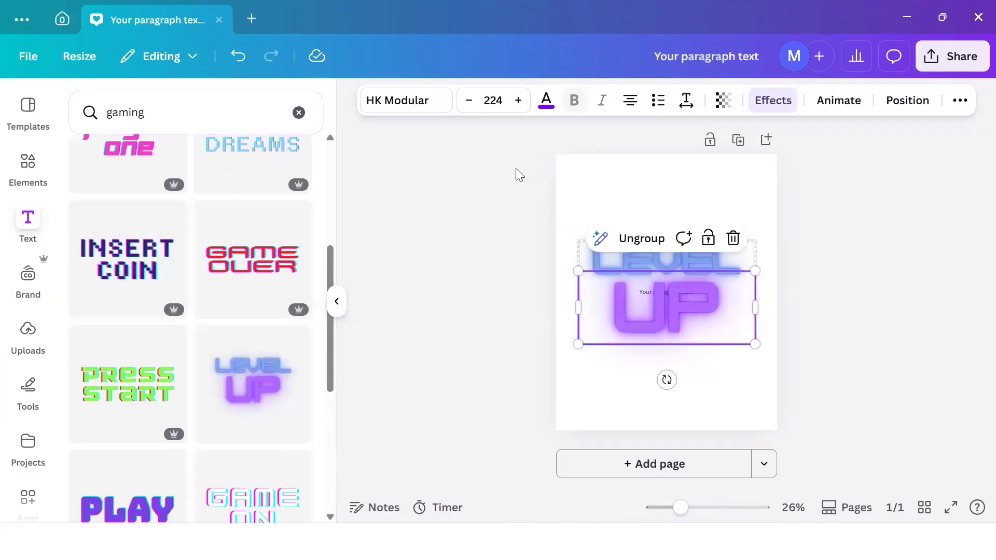
pyautogui.click(552, 197)
pyautogui.click(611, 267)
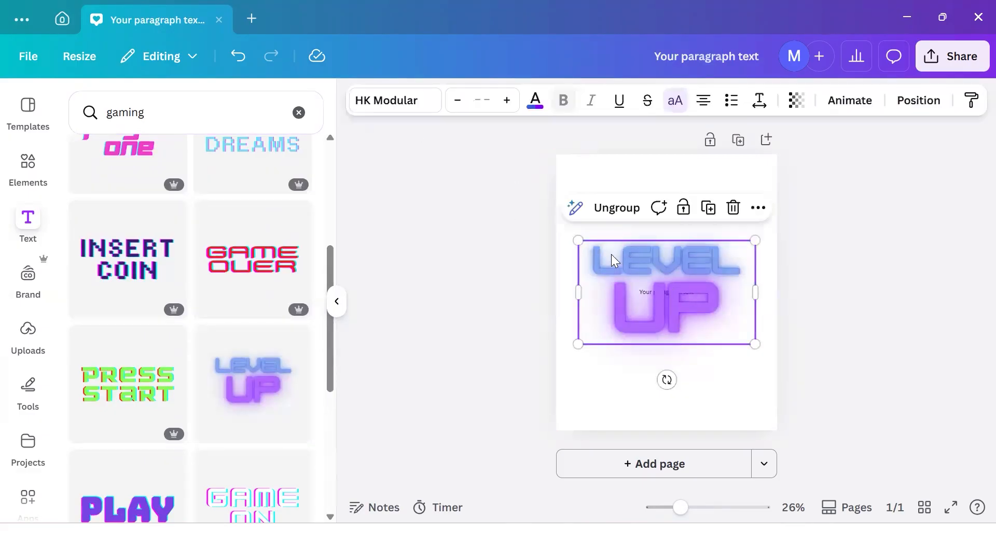
pyautogui.click(629, 307)
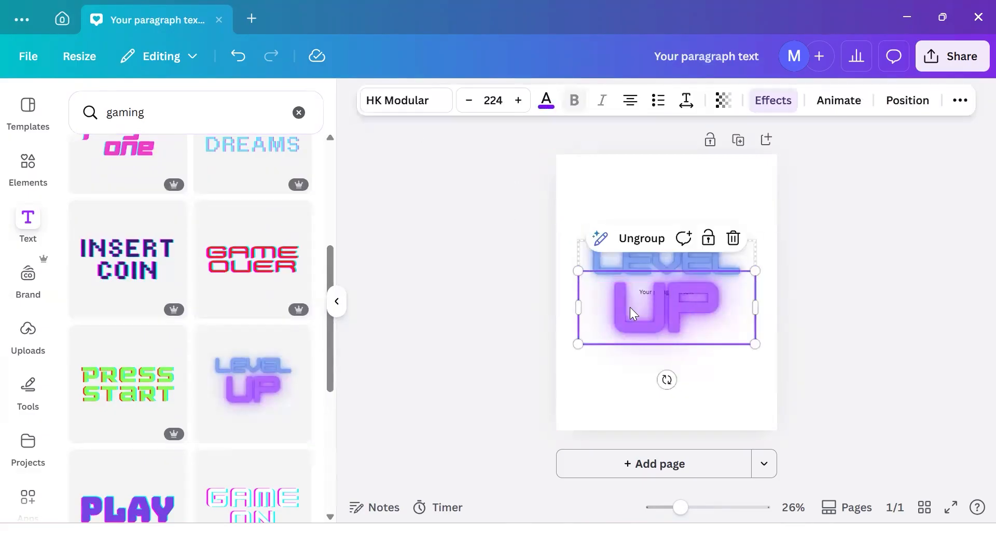
# - Leave the post design for the home page, dismiss the design creation dialog and open the Brand Kit's Fonts category
pyautogui.click(63, 22)
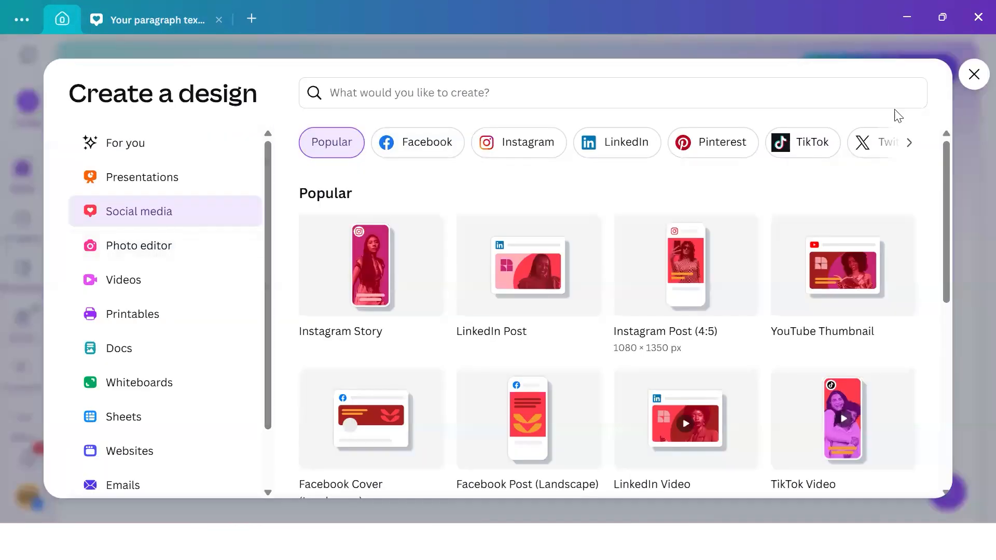
pyautogui.click(968, 80)
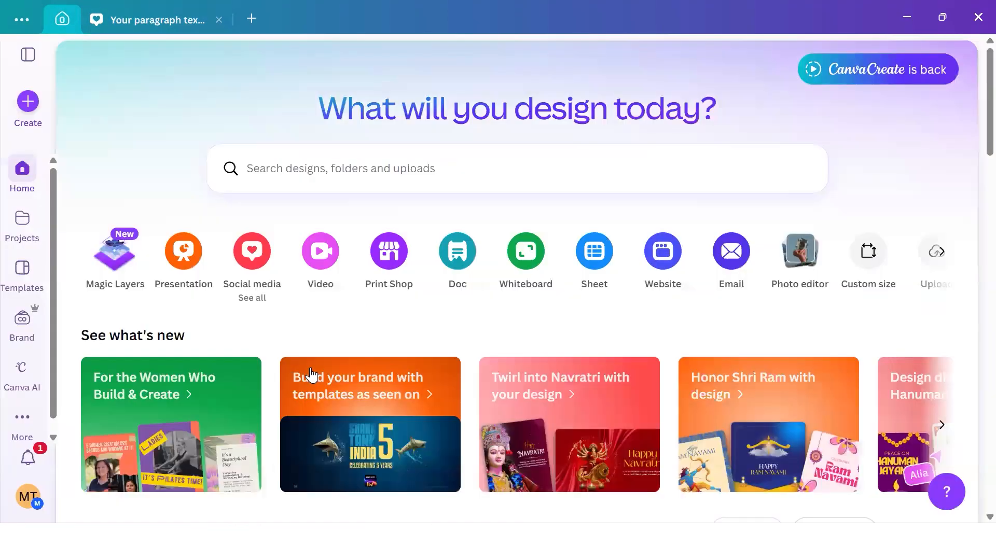
pyautogui.click(30, 327)
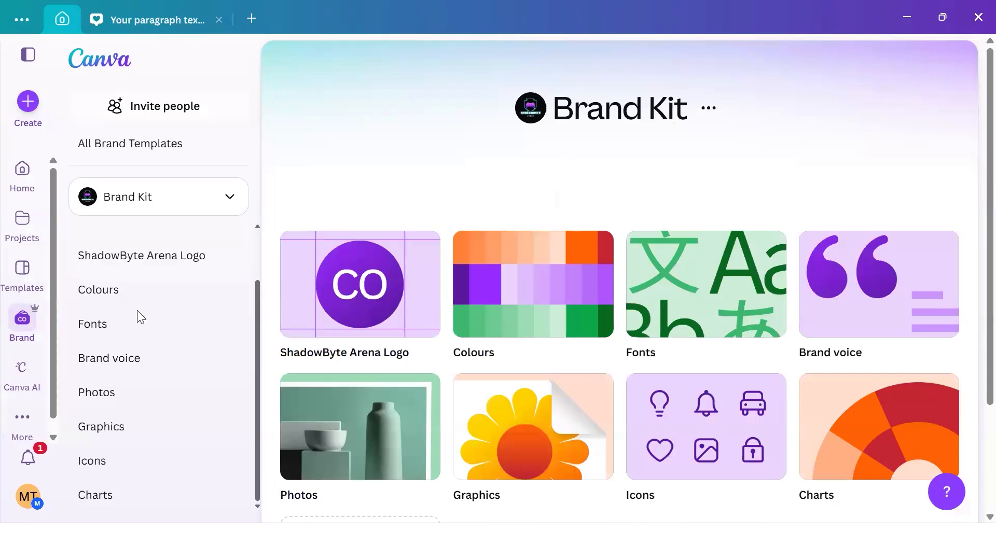
pyautogui.click(218, 335)
pyautogui.scroll(-2, 371, 386)
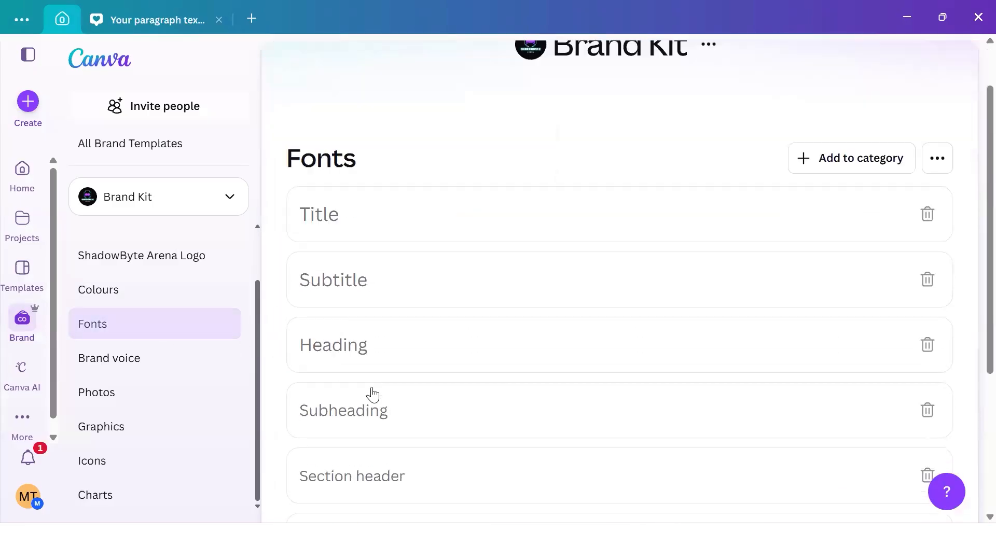
# - Assign HK Modular as the Brand Kit's Heading font, keeping the Heading type, and save the style
pyautogui.click(363, 329)
pyautogui.click(369, 351)
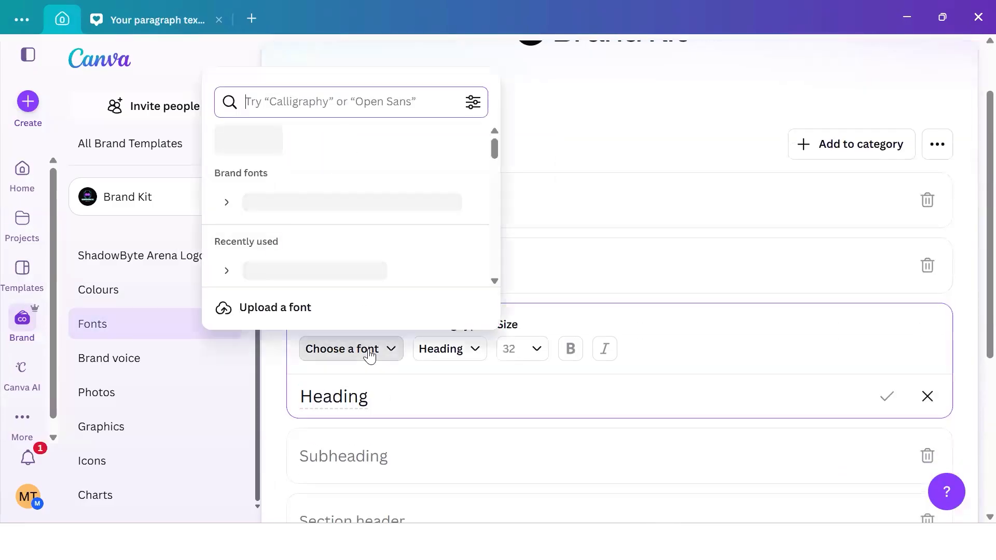
pyautogui.write('modular')
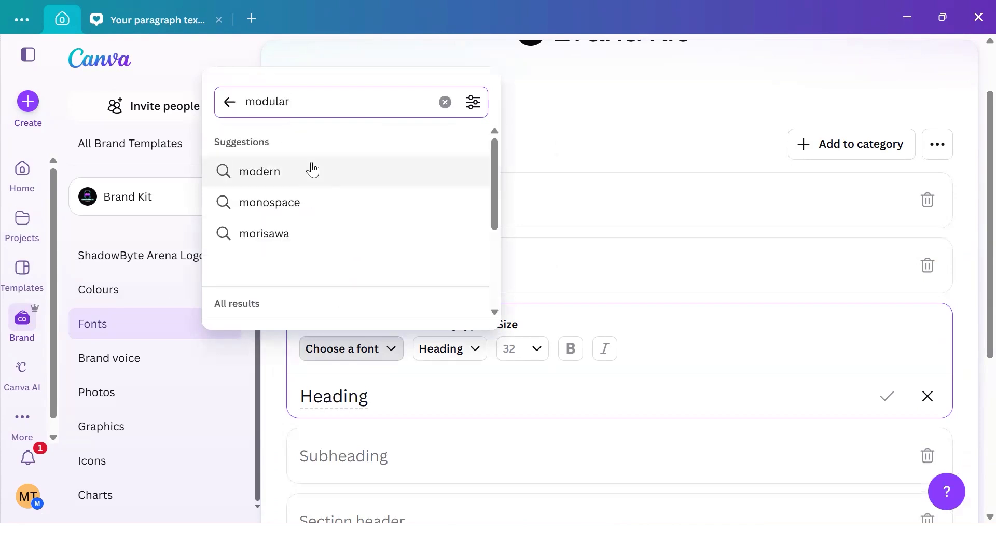
pyautogui.press('Return')
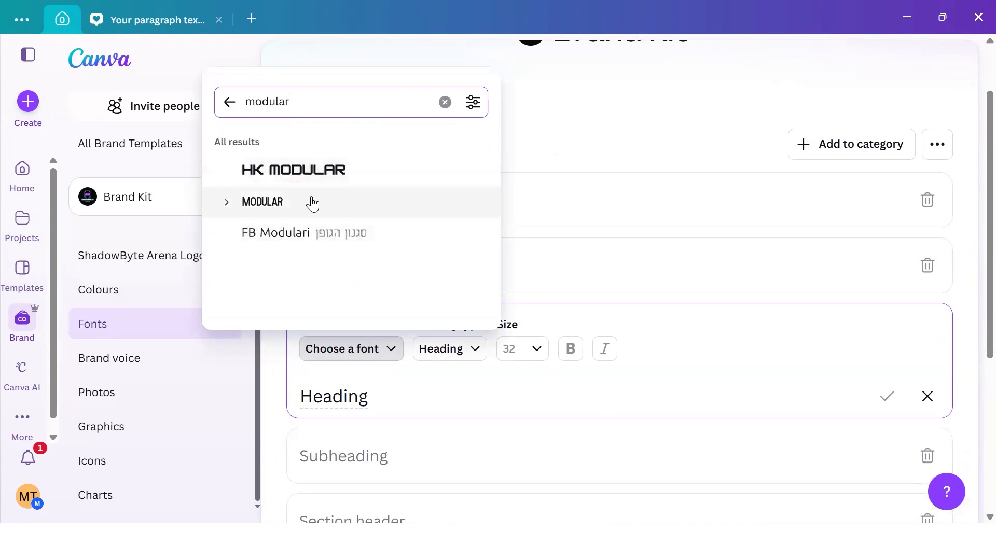
pyautogui.click(338, 176)
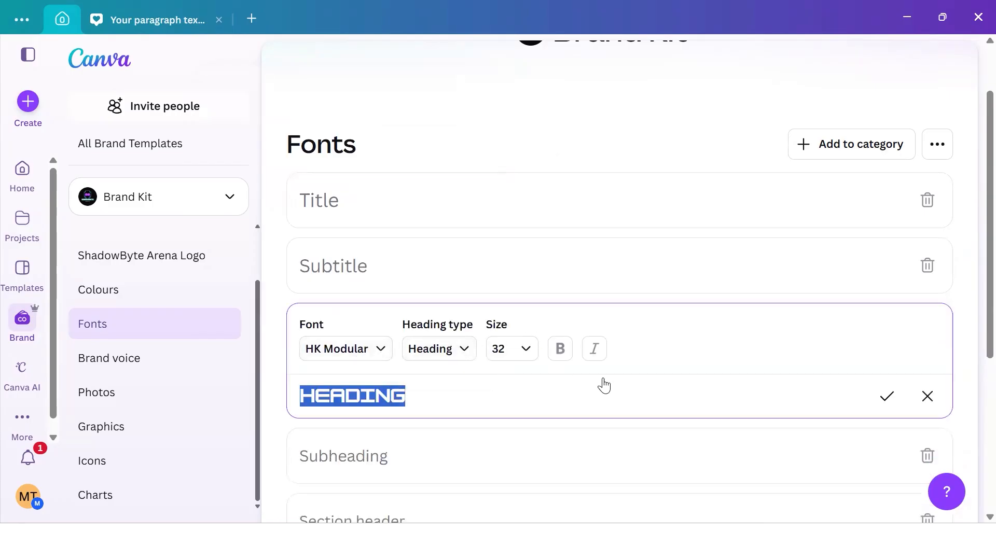
pyautogui.click(442, 353)
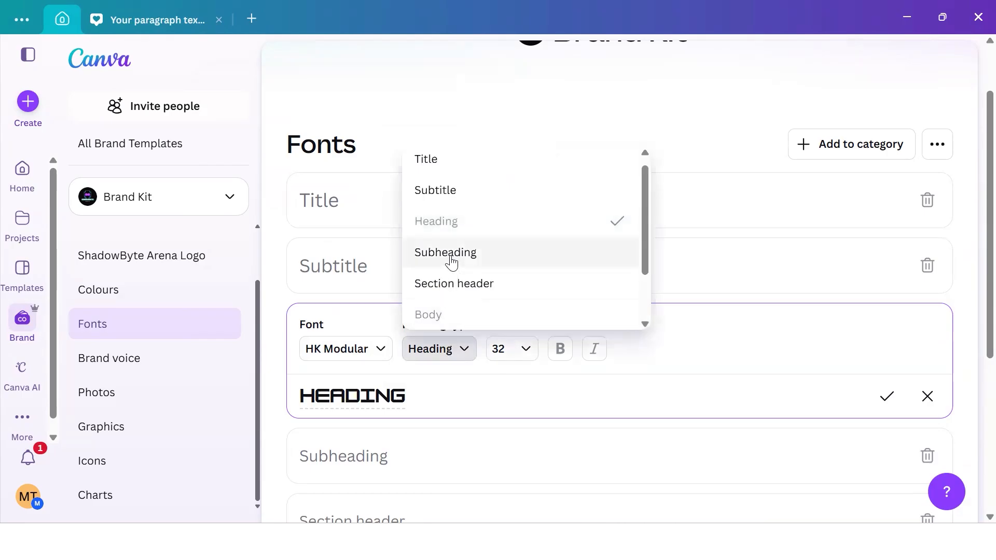
pyautogui.click(267, 290)
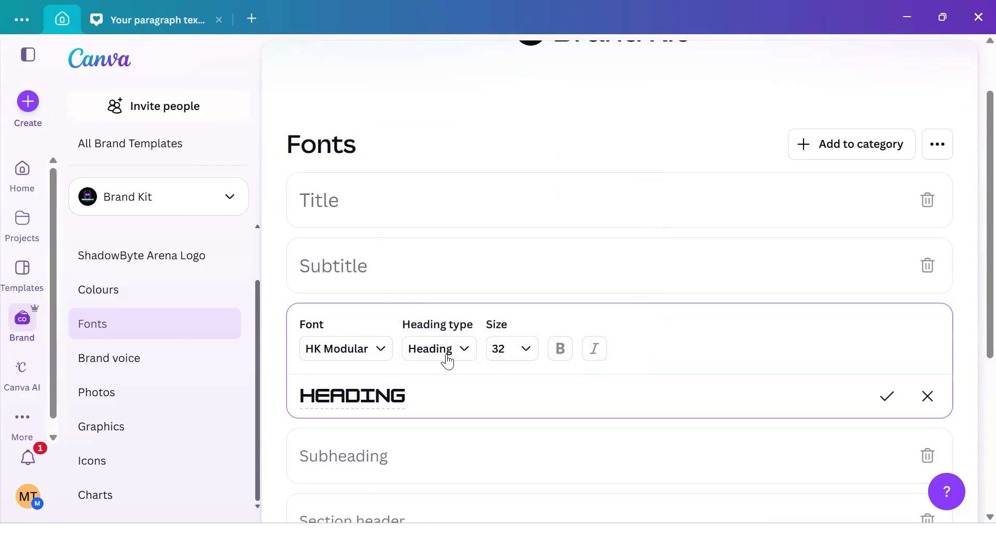
pyautogui.click(886, 396)
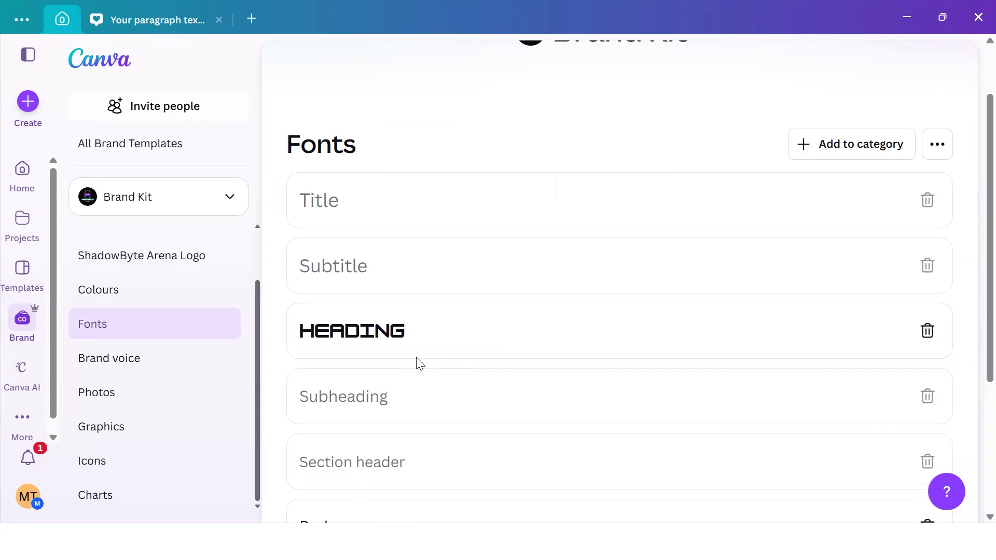
# - Assign Poppins as the Brand Kit's Body font and save the style
pyautogui.scroll(-2, 421, 363)
pyautogui.scroll(-2, 368, 380)
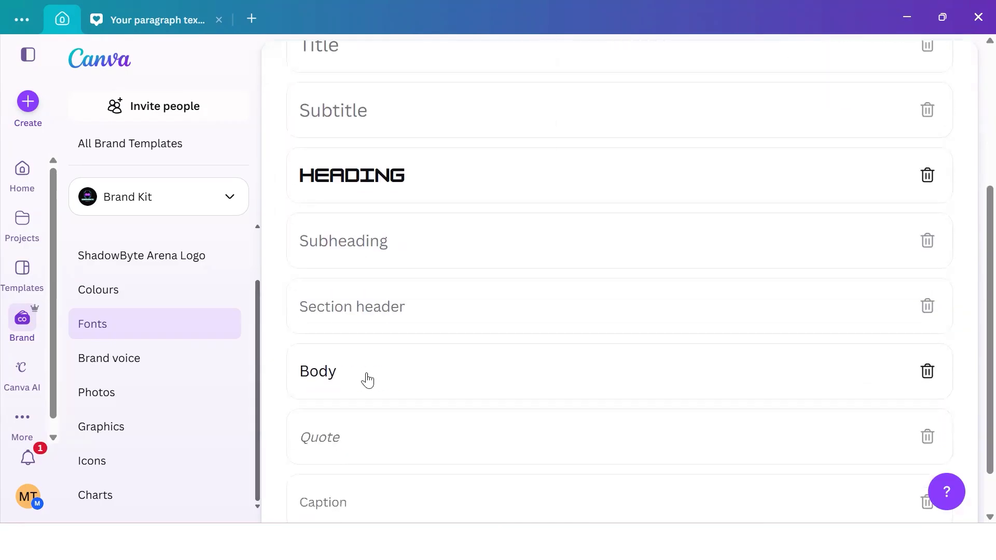
pyautogui.click(368, 380)
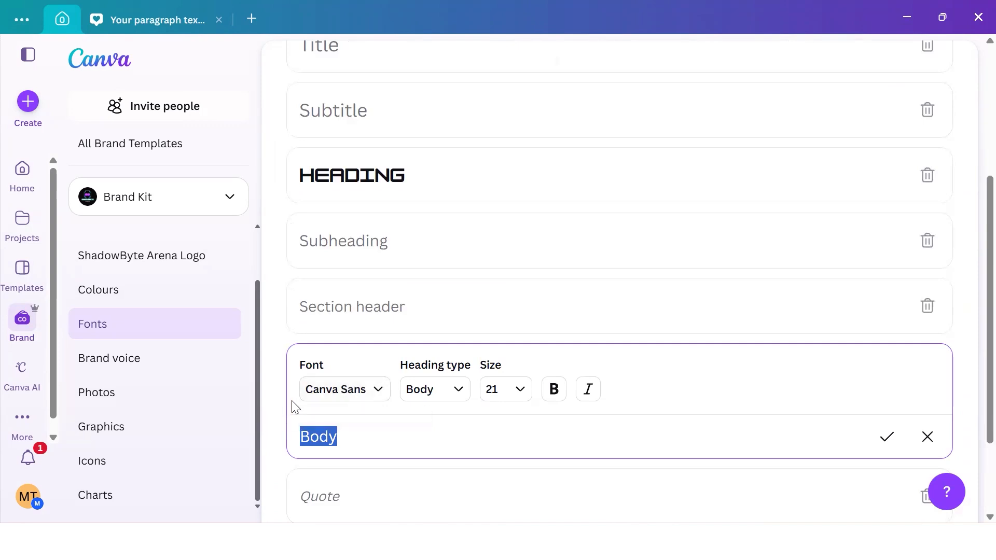
pyautogui.click(378, 389)
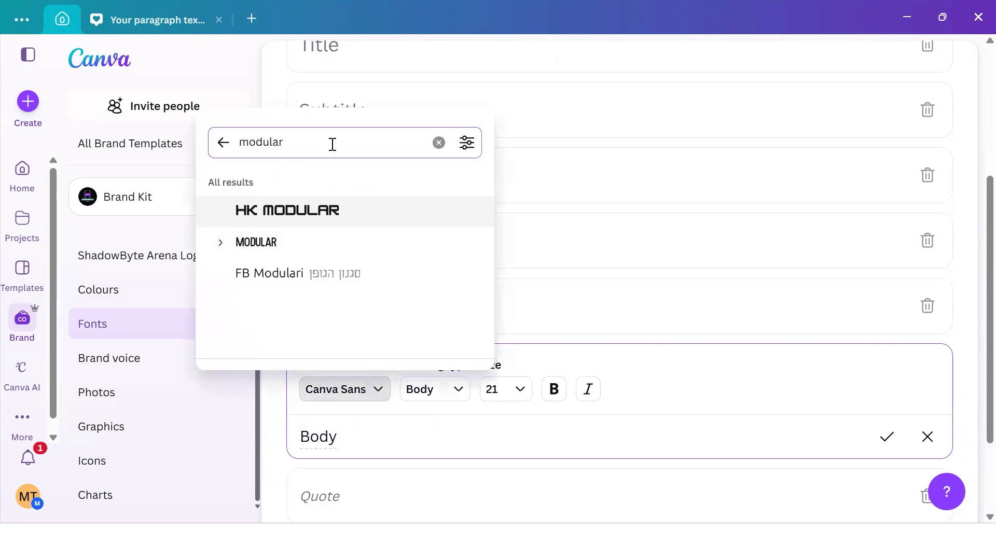
pyautogui.press('BackSpace')
pyautogui.press('BackSpace')
pyautogui.press('BackSpace')
pyautogui.press('BackSpace')
pyautogui.press('BackSpace')
pyautogui.press('BackSpace')
pyautogui.press('BackSpace')
pyautogui.write('poppins')
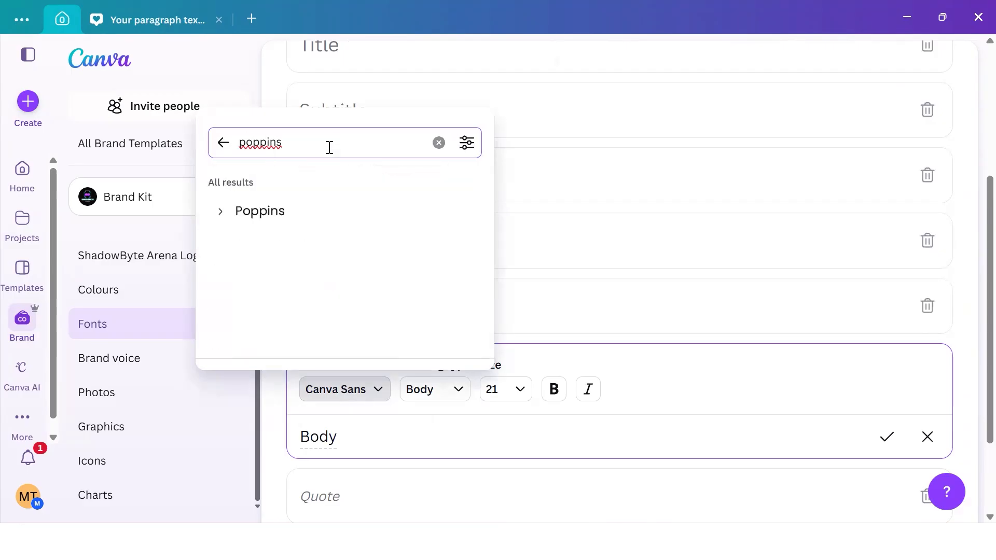
pyautogui.click(282, 218)
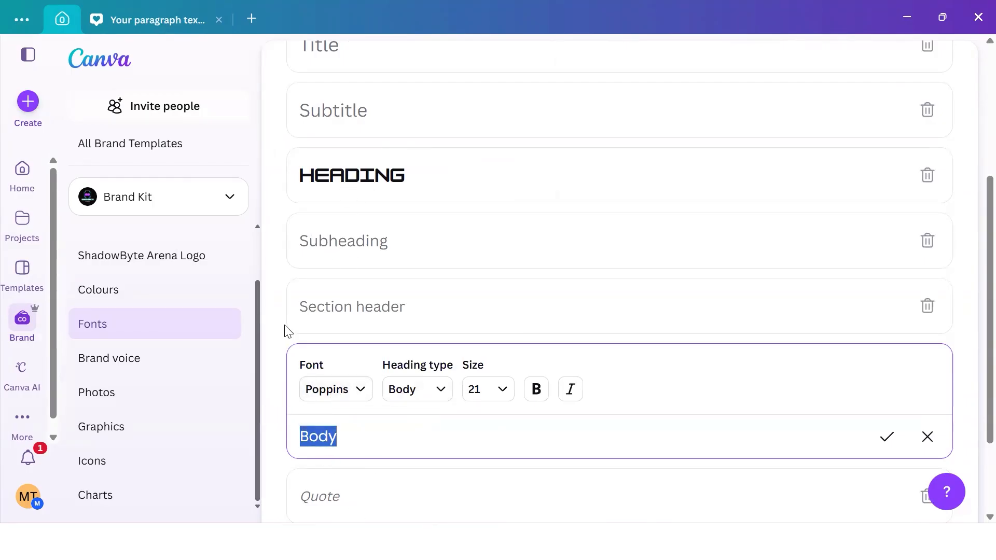
pyautogui.click(273, 416)
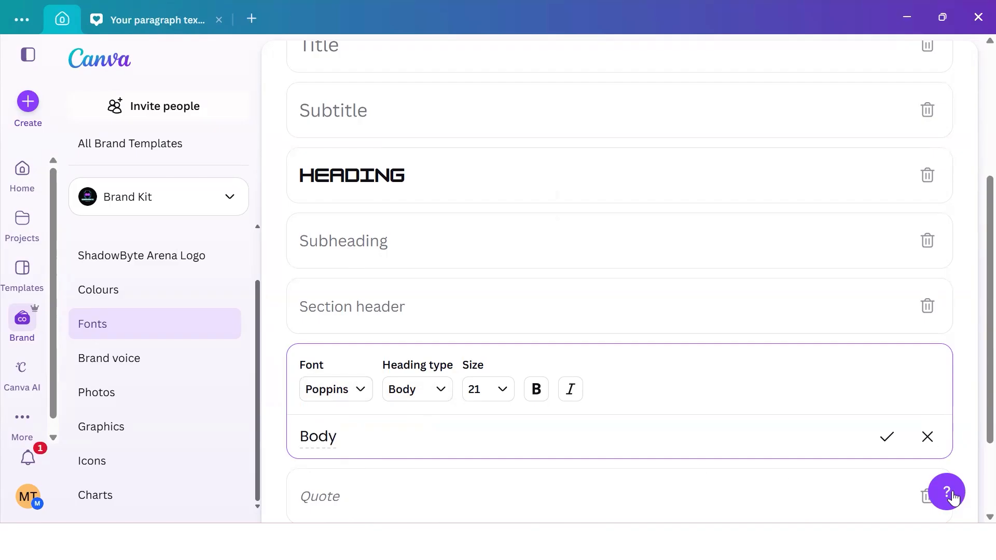
pyautogui.click(887, 439)
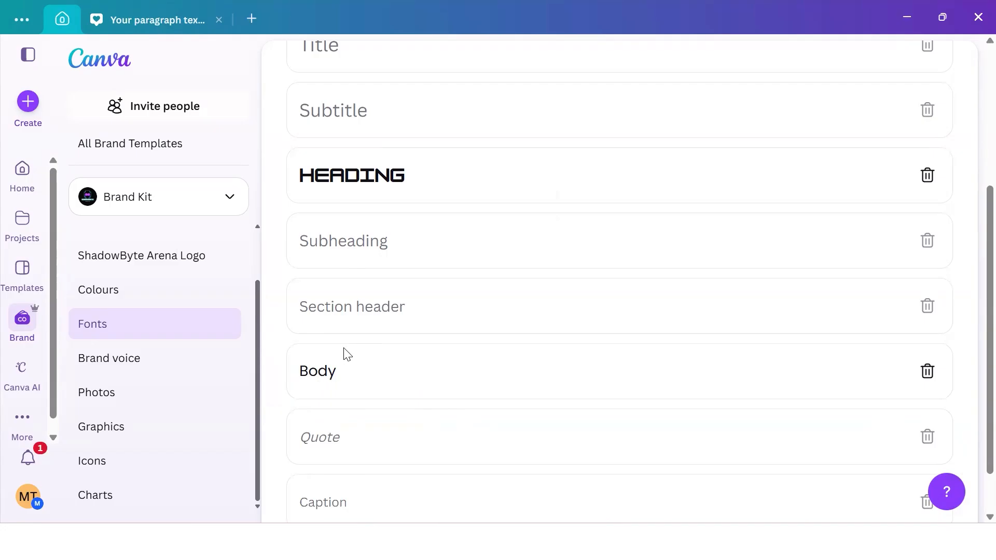
# - Review the Brand Kit's font styles and inspect the options of the image in the ShadowByte Arena Logo category
pyautogui.scroll(-1, 346, 355)
pyautogui.scroll(2, 557, 255)
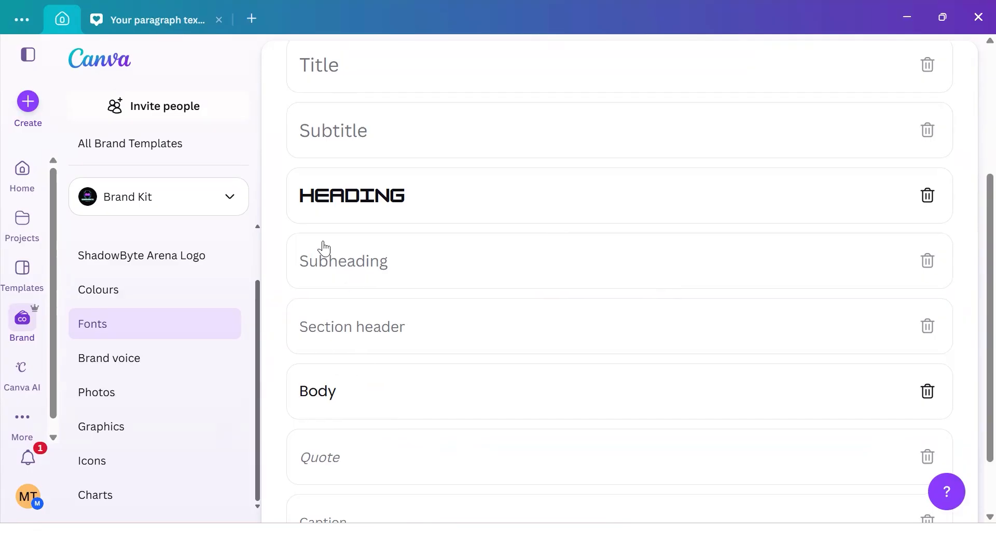
pyautogui.scroll(3, 323, 246)
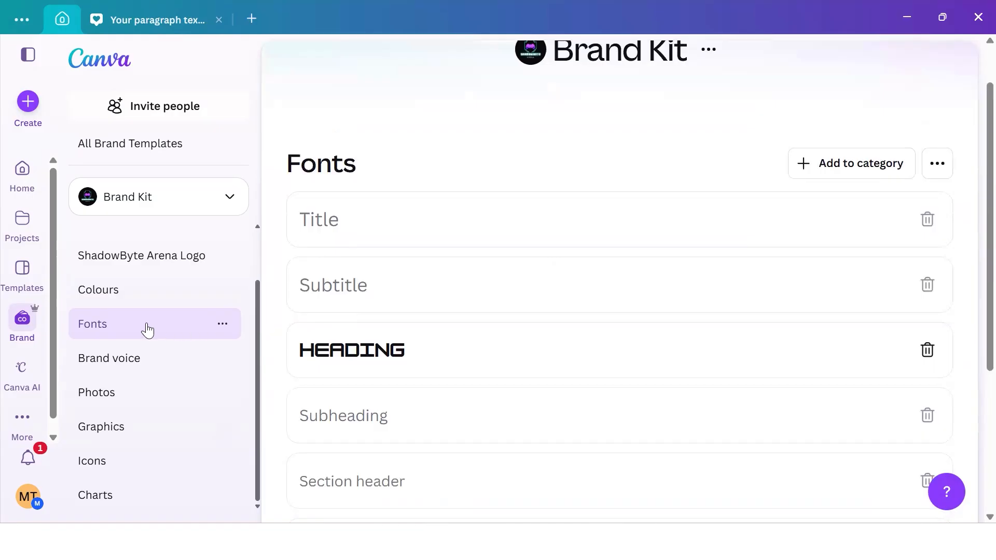
pyautogui.click(135, 260)
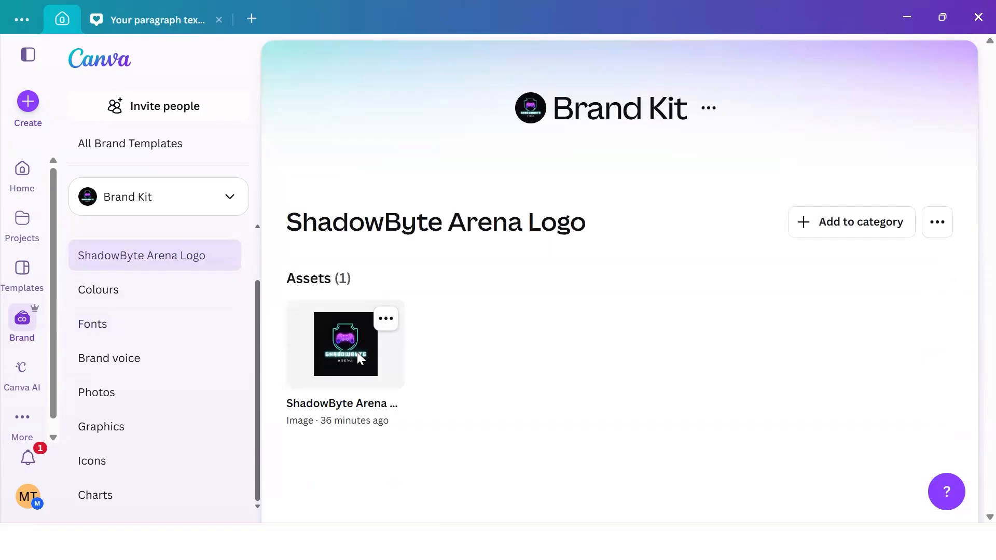
pyautogui.click(385, 321)
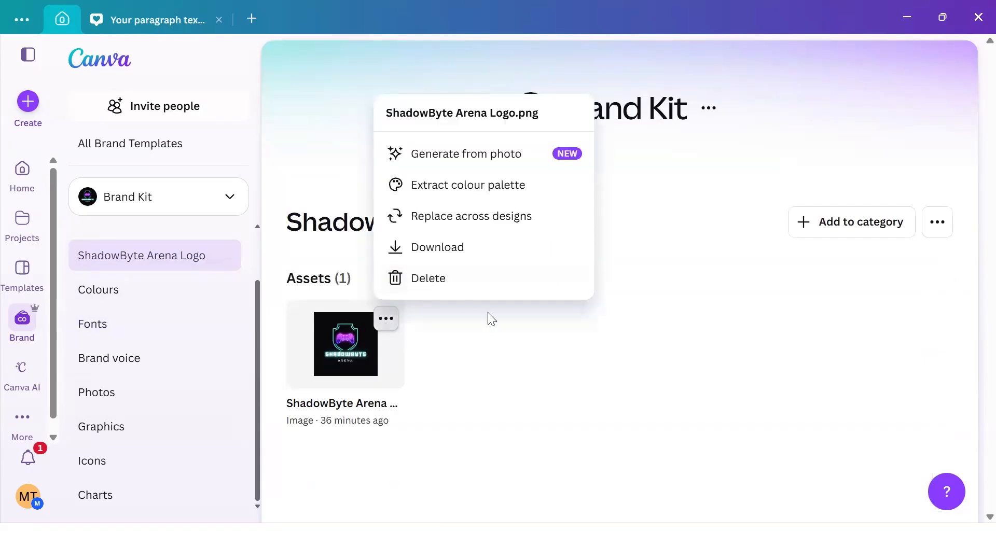
pyautogui.click(464, 347)
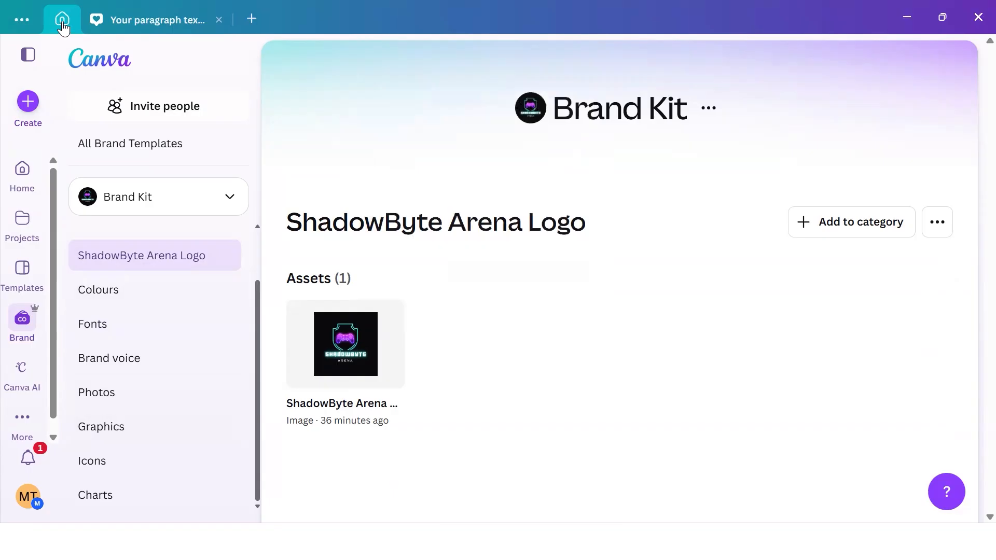
# - Return to the home page and open the ShadowByte logo design from the recent designs
pyautogui.click(24, 174)
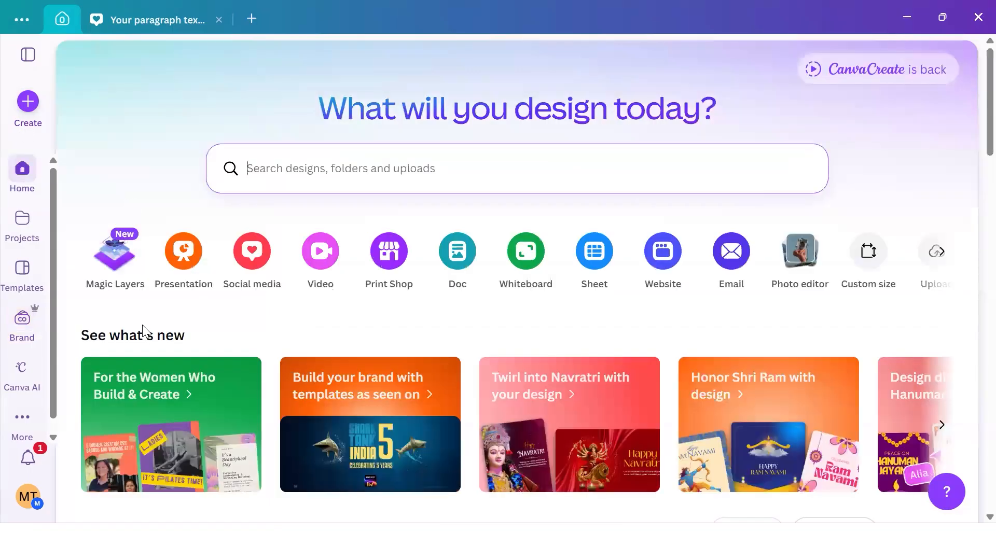
pyautogui.scroll(-7, 145, 333)
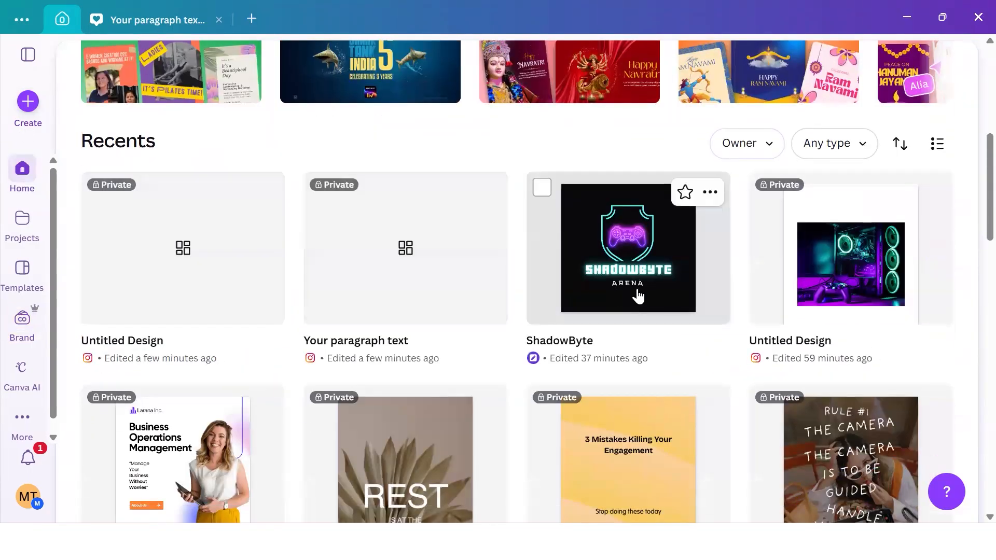
pyautogui.click(638, 296)
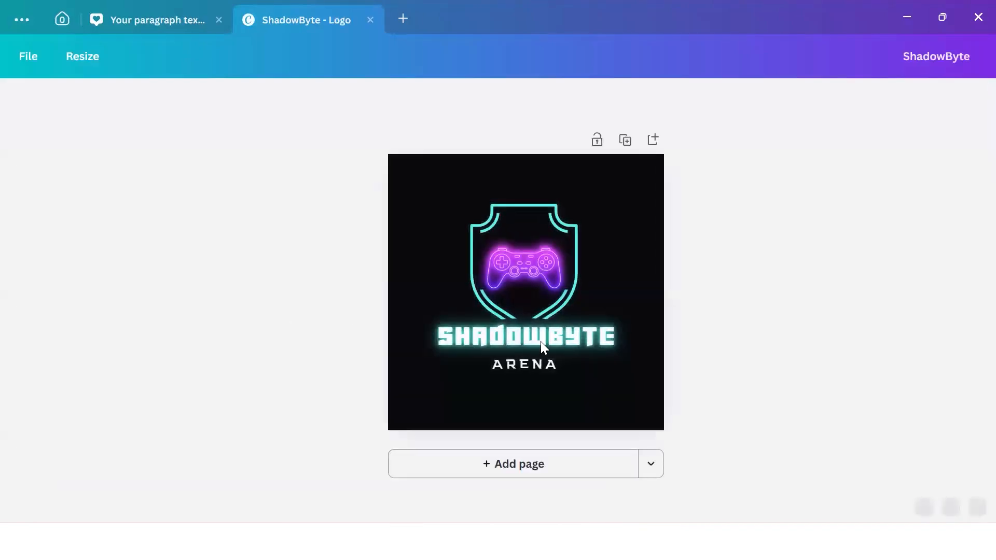
# - Select the logo's SHADOWBYTE and ARENA texts in turn to compare their fonts
pyautogui.click(540, 341)
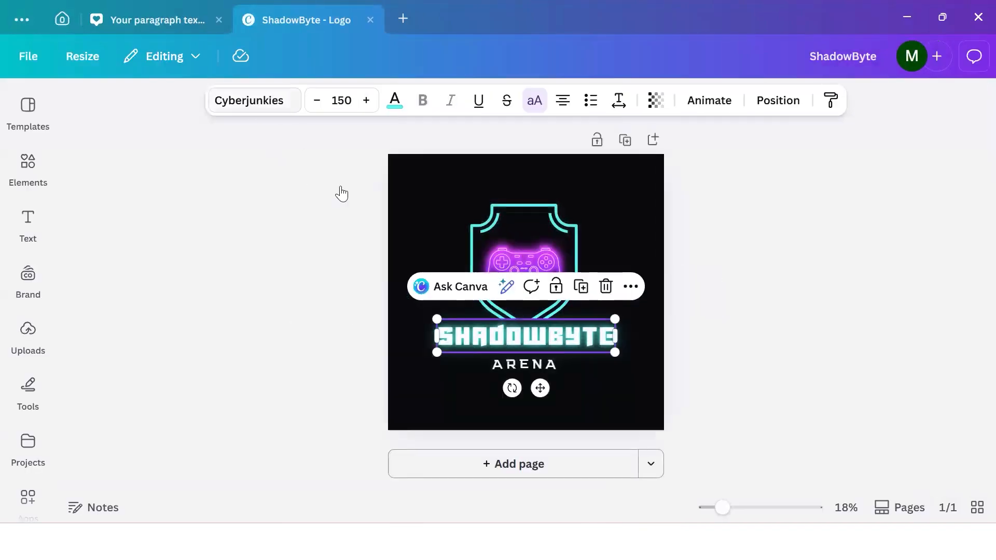
pyautogui.click(512, 363)
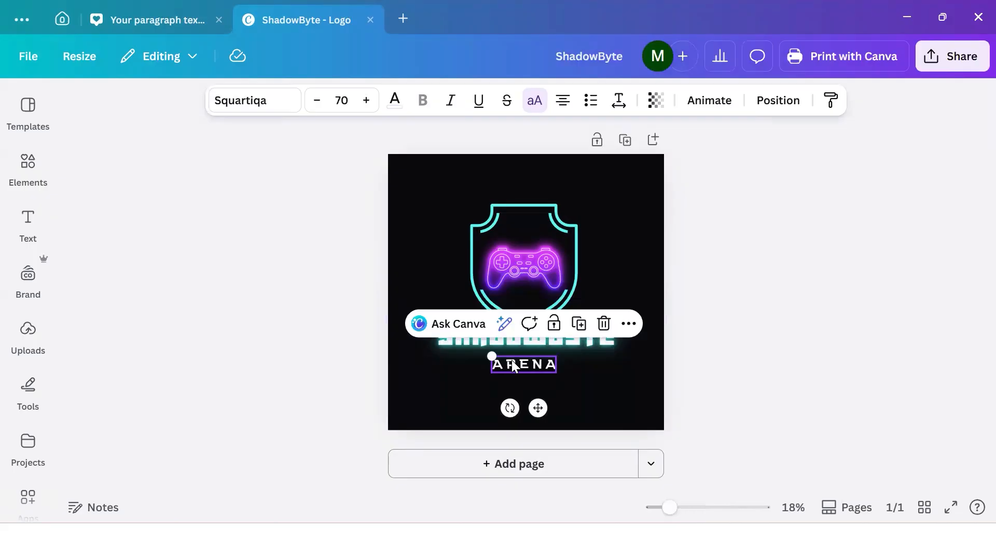
pyautogui.click(437, 340)
pyautogui.click(513, 364)
pyautogui.click(502, 347)
pyautogui.click(510, 364)
pyautogui.click(489, 341)
pyautogui.click(120, 249)
# - View the Brand Kit's saved fonts within the logo design, then collapse them
pyautogui.click(28, 275)
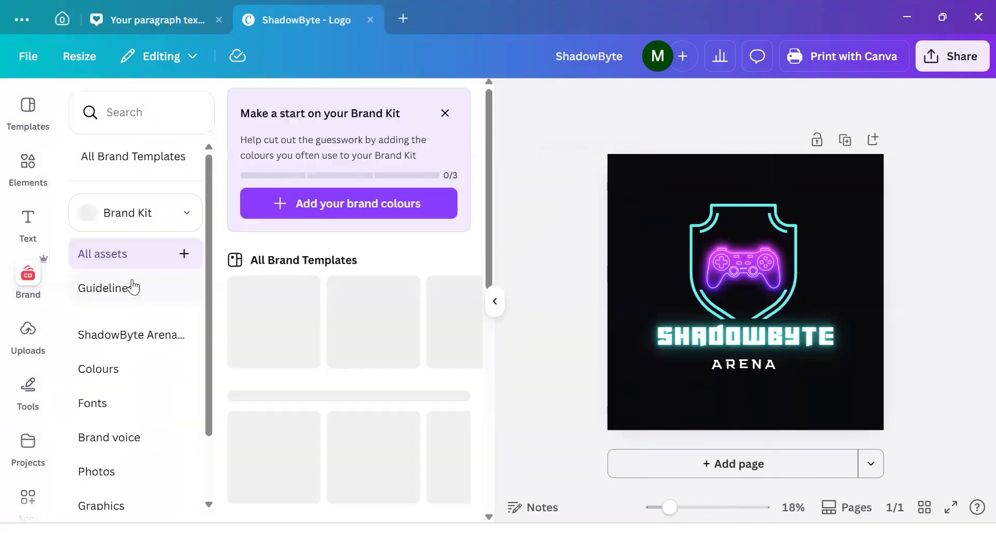
pyautogui.click(148, 404)
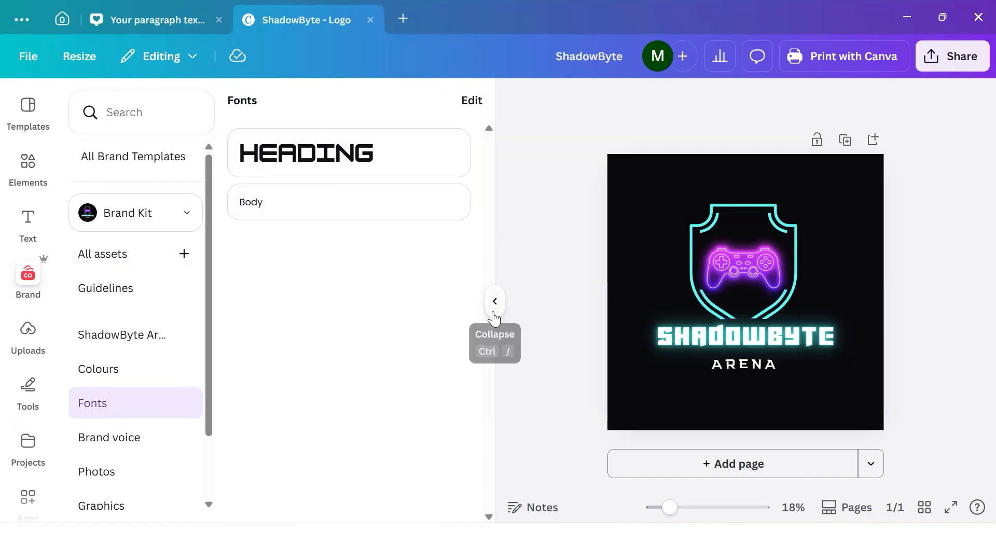
pyautogui.click(494, 314)
# - Examine the document and recommended fonts offered for the SHADOWBYTE text, leaving its font as is
pyautogui.click(519, 336)
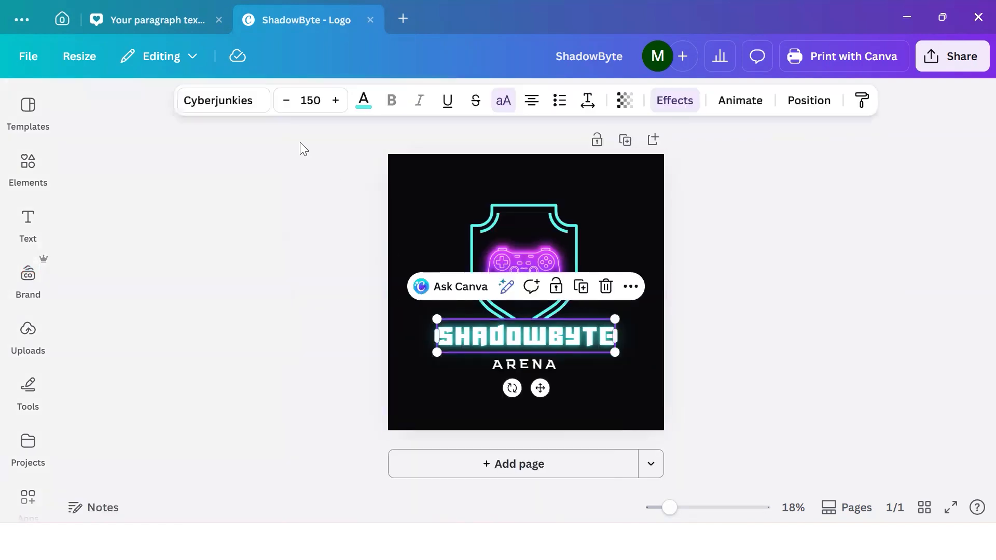
pyautogui.click(254, 102)
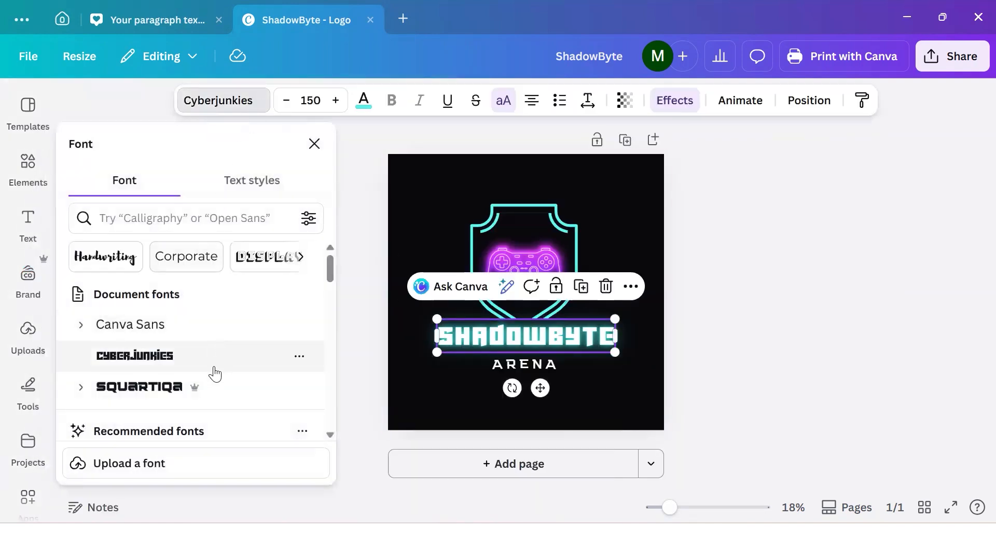
pyautogui.scroll(-2, 196, 384)
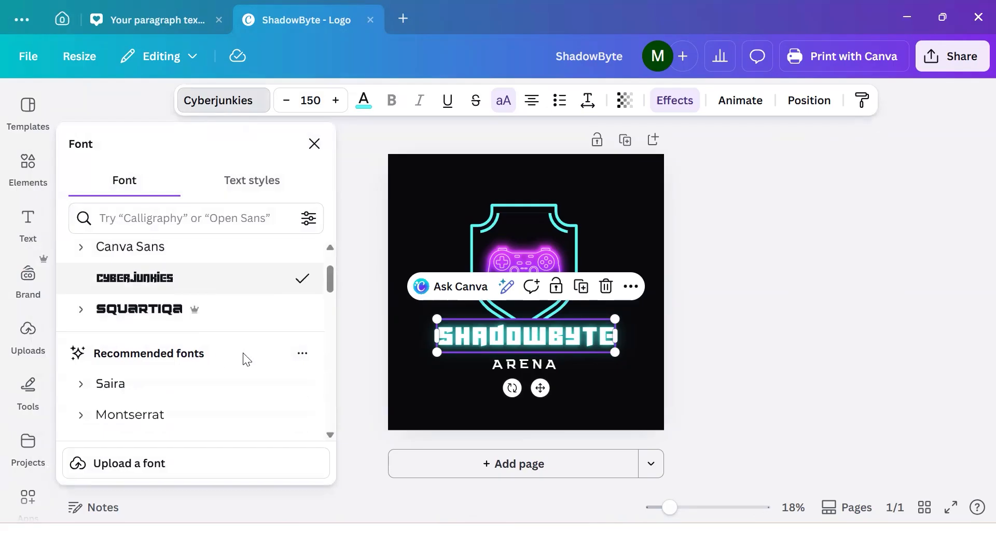
pyautogui.press('Escape')
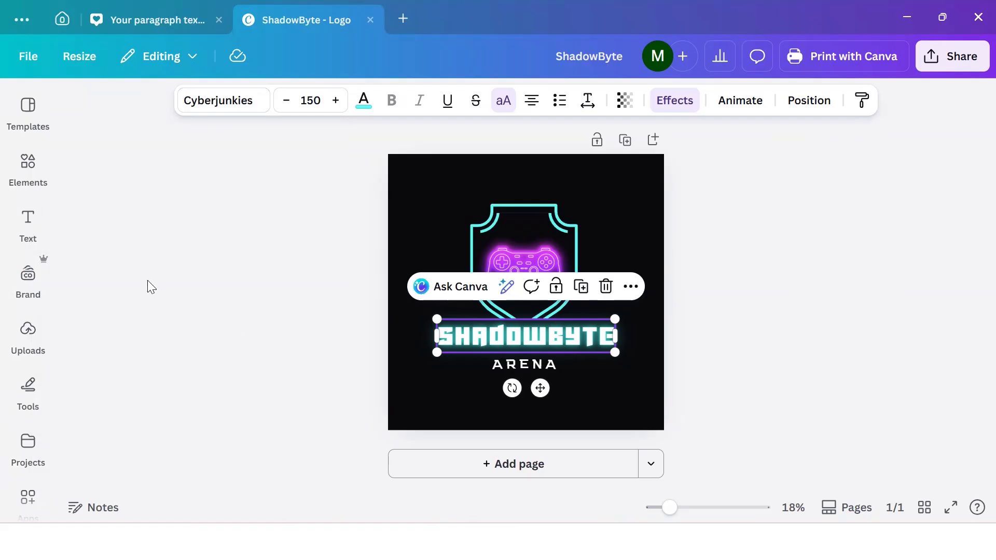
# - Deselect the SHADOWBYTE text and review the heading and body fonts saved in the Brand Kit
pyautogui.click(240, 354)
pyautogui.click(28, 277)
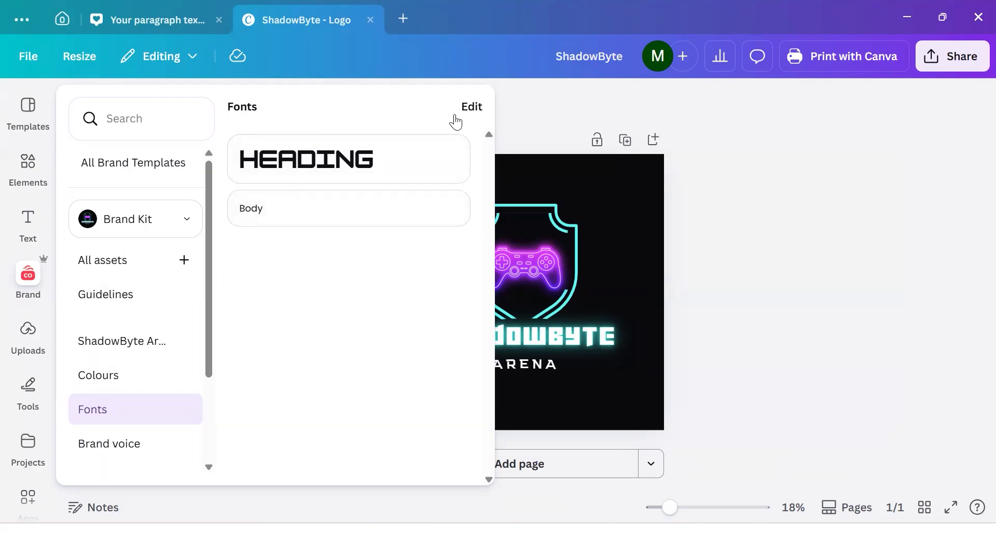
pyautogui.click(558, 129)
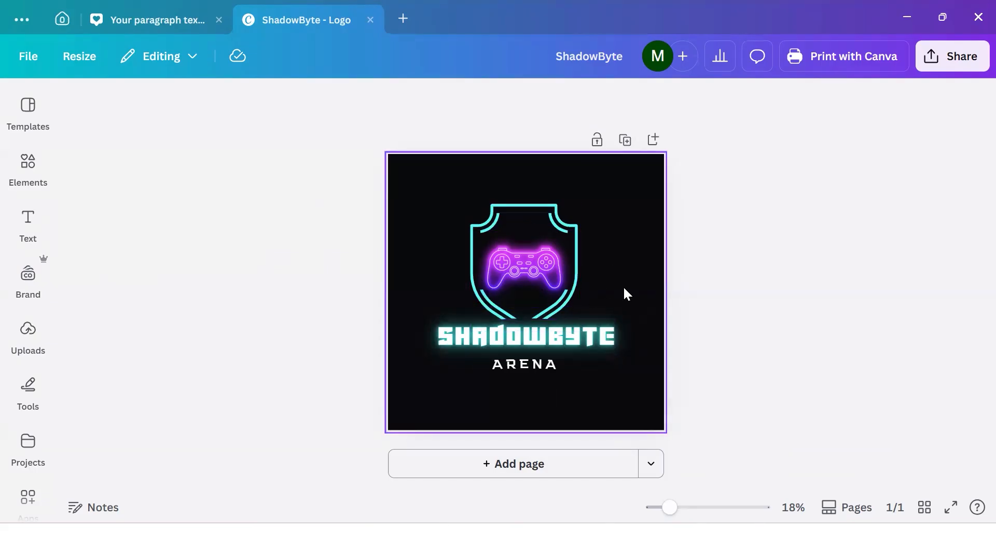
pyautogui.click(444, 247)
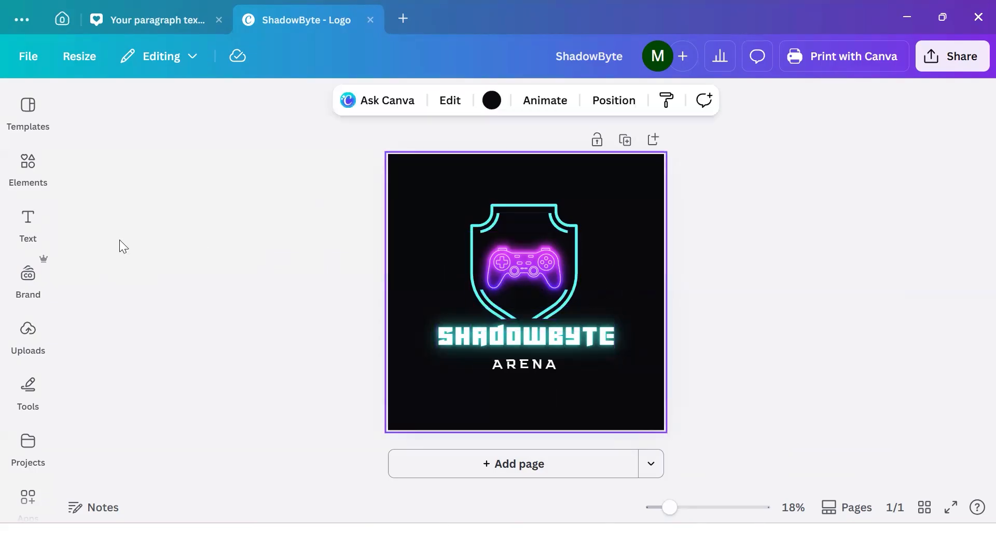
# - Add the Brand Kit heading text to the logo, dismissing the Canva Business offer, and delete the duplicate heading
pyautogui.click(35, 229)
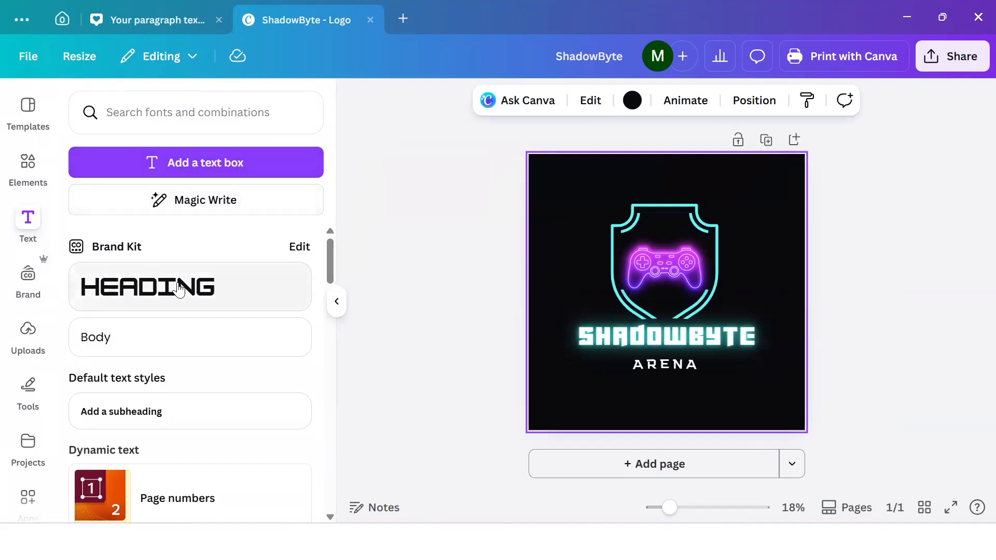
pyautogui.click(125, 290)
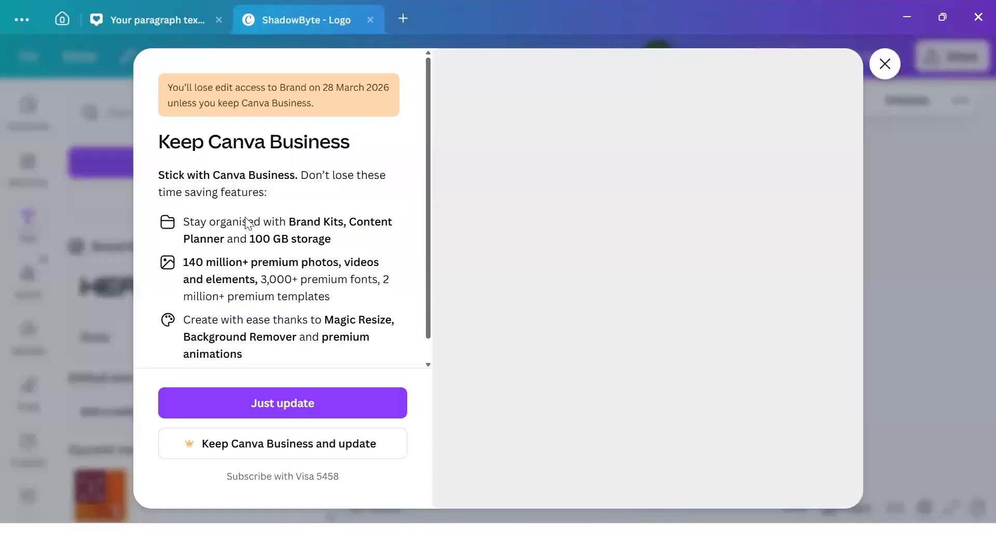
pyautogui.click(890, 72)
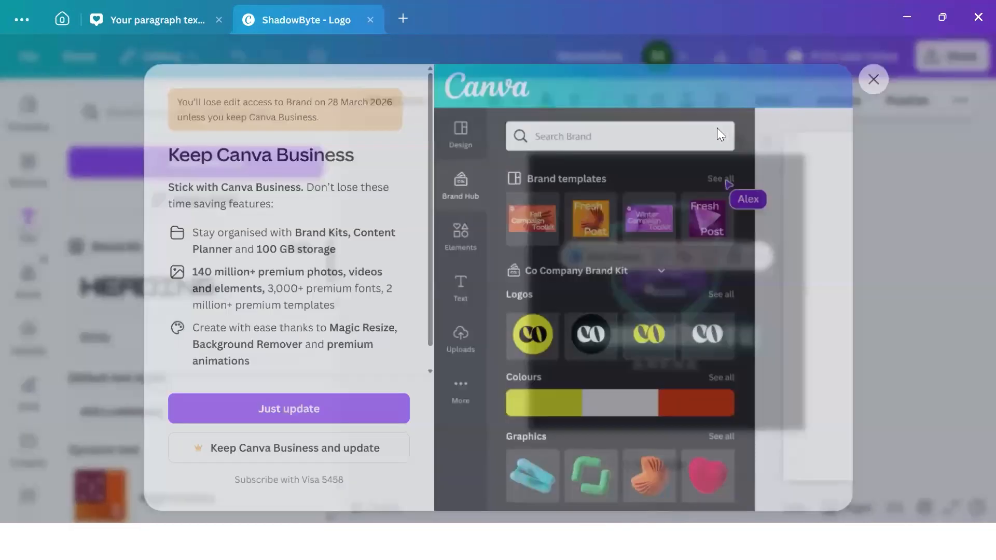
pyautogui.click(159, 287)
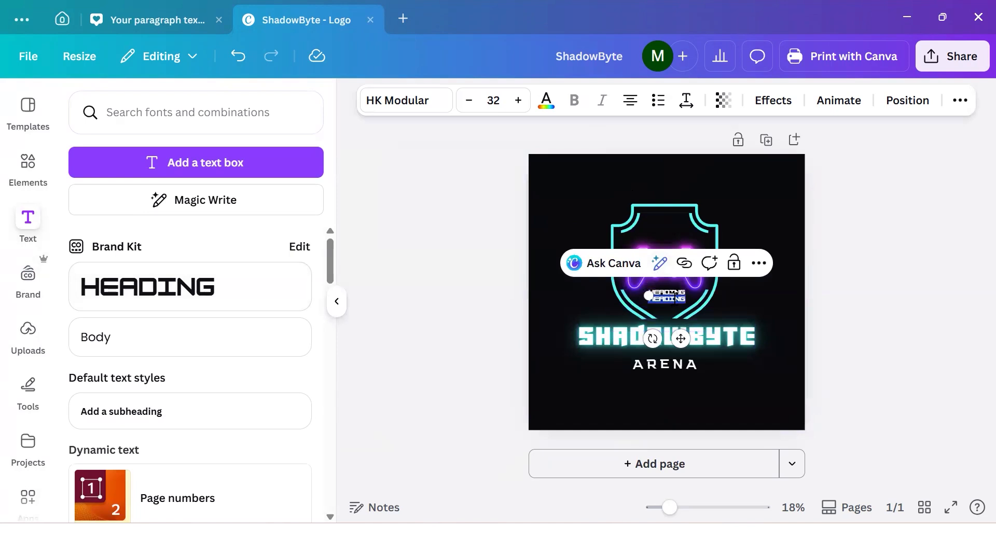
pyautogui.click(674, 297)
pyautogui.moveTo(680, 338); pyautogui.dragTo(591, 305)
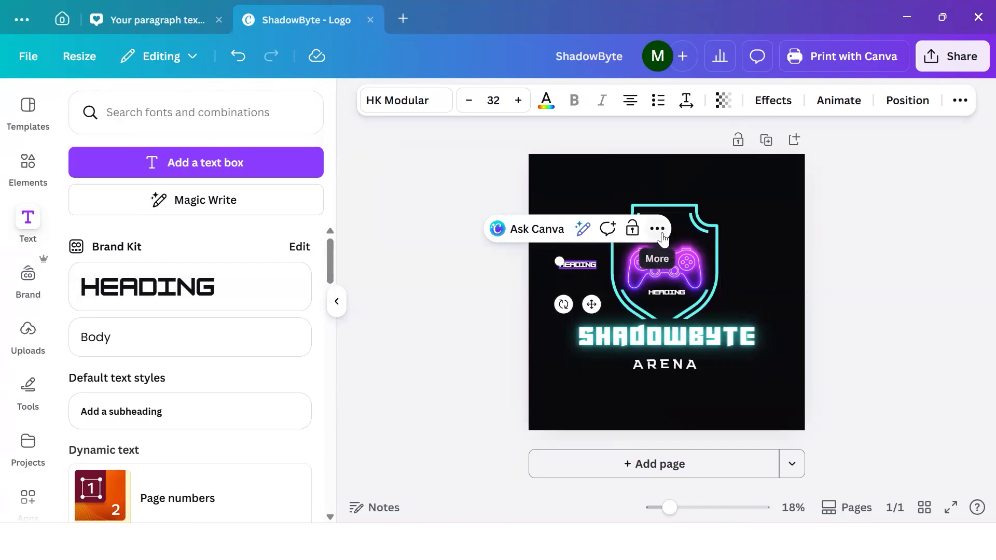
pyautogui.press('Delete')
# - Move the heading to the logo's upper-left corner and add the Brand Kit body text beneath it
pyautogui.click(656, 287)
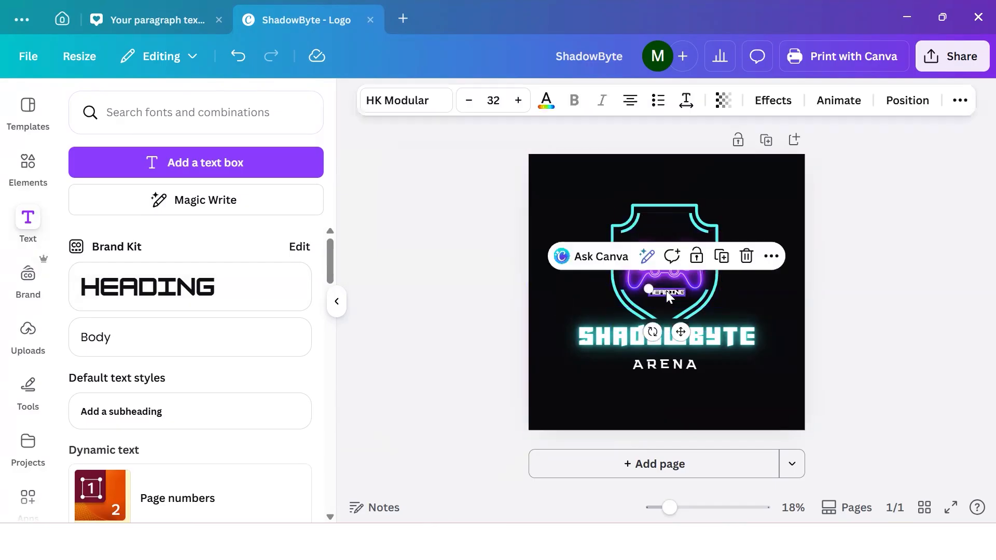
pyautogui.moveTo(582, 222); pyautogui.dragTo(588, 234)
pyautogui.click(182, 343)
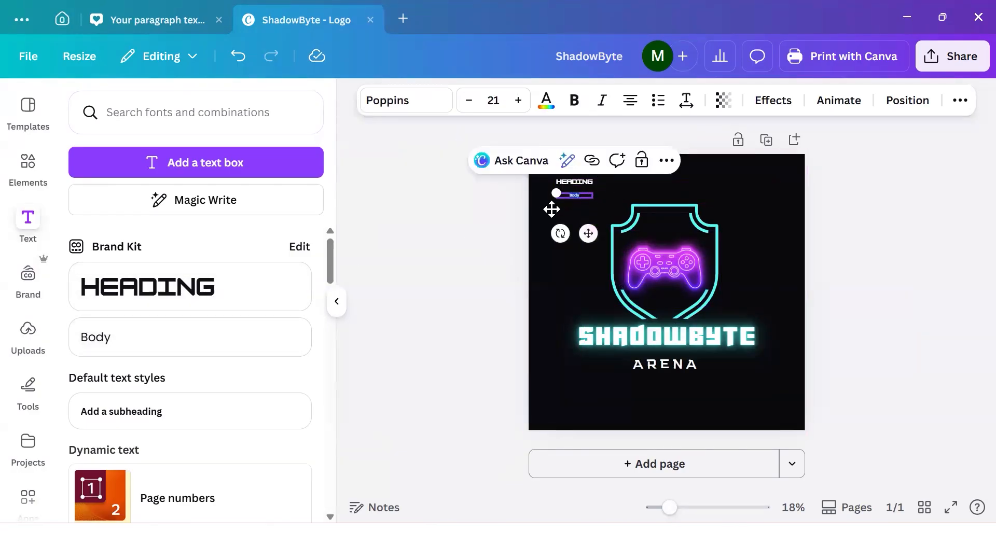
# - Select the heading and body texts together and group them
pyautogui.moveTo(672, 509); pyautogui.dragTo(695, 513)
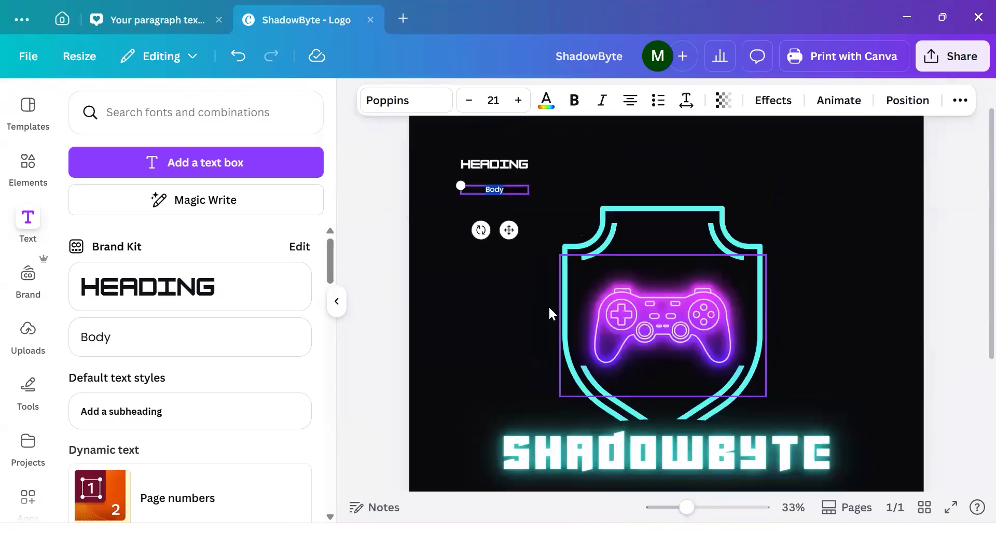
pyautogui.click(533, 160)
pyautogui.moveTo(442, 146); pyautogui.dragTo(533, 214)
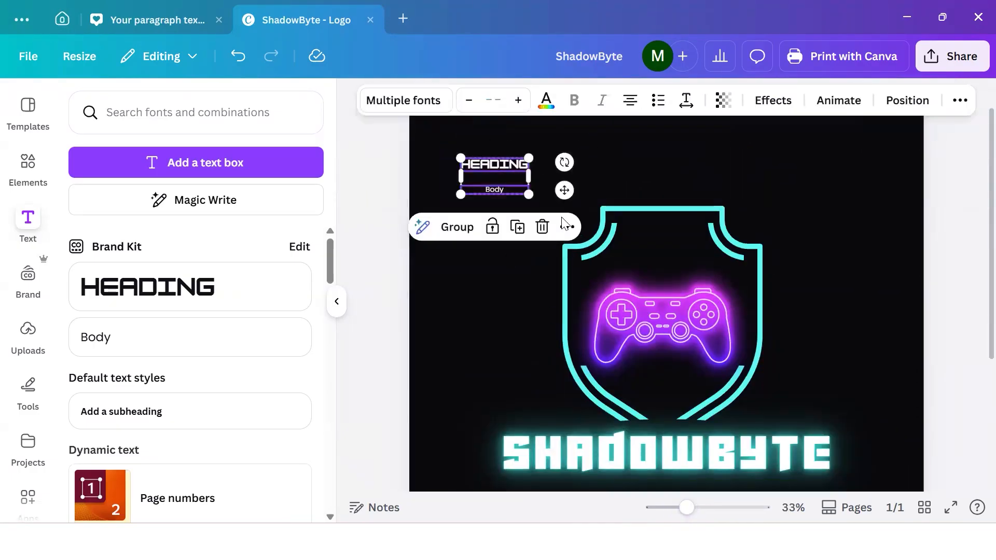
pyautogui.click(477, 227)
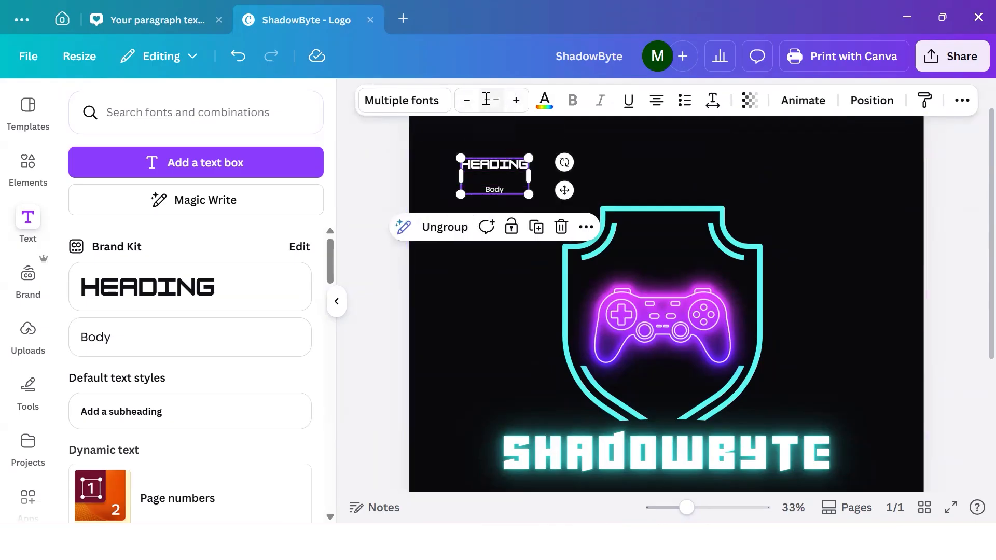
# - Increase the font size of the grouped heading and body texts until they are several times larger
pyautogui.click(512, 102)
pyautogui.click(515, 100)
pyautogui.click(514, 100)
pyautogui.click(515, 100)
pyautogui.click(513, 101)
pyautogui.click(514, 101)
pyautogui.click(514, 101)
pyautogui.click(514, 101)
pyautogui.click(514, 101)
pyautogui.click(513, 101)
pyautogui.click(513, 101)
pyautogui.click(513, 101)
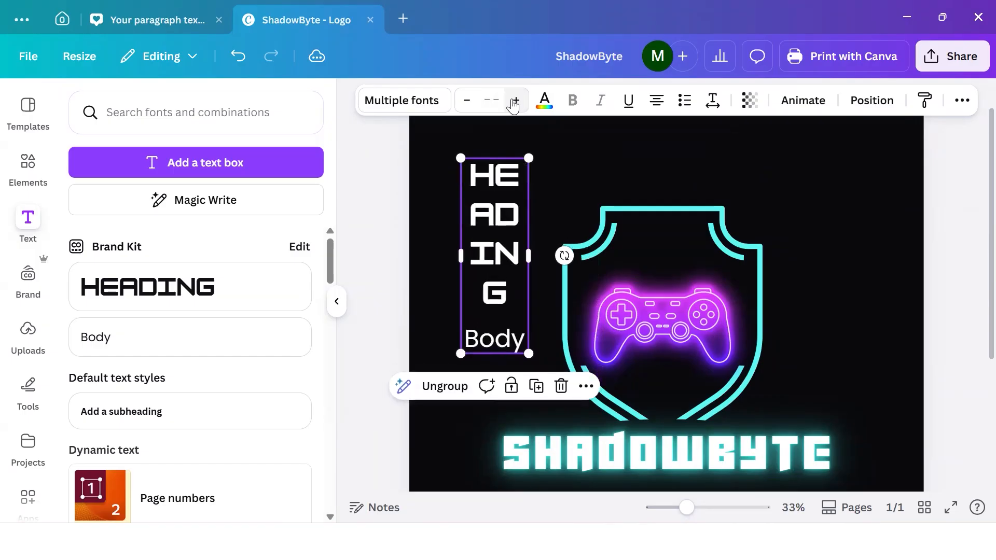
# - Widen the text group so HEADING fits on one line, and centre the group above the shield
pyautogui.moveTo(578, 258); pyautogui.dragTo(656, 245)
pyautogui.moveTo(619, 194); pyautogui.dragTo(746, 158)
pyautogui.click(792, 319)
# - Compare the heading and body fonts with the logo's SHADOWBYTE and ARENA lettering
pyautogui.scroll(-1, 793, 319)
pyautogui.scroll(1, 792, 320)
pyautogui.scroll(1, 792, 322)
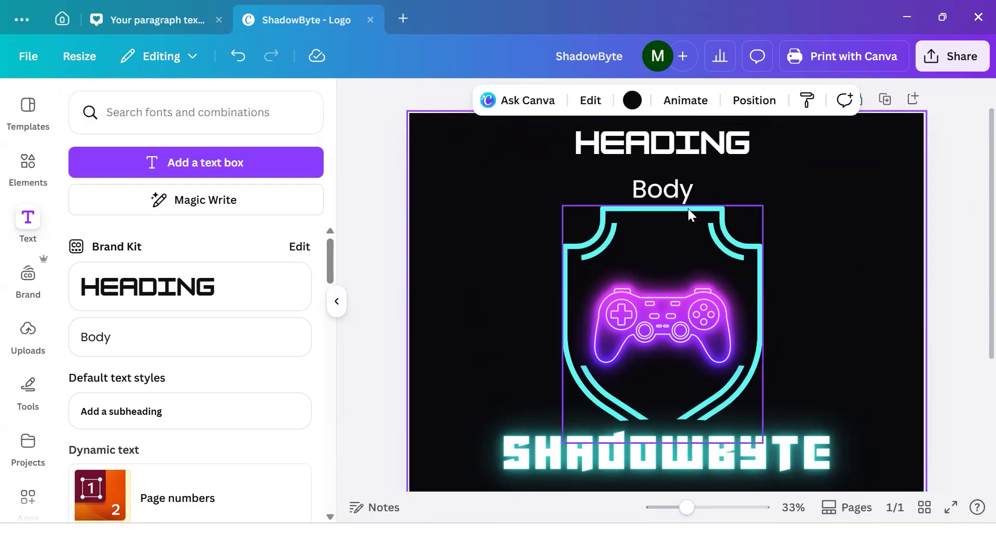
pyautogui.scroll(-4, 686, 209)
pyautogui.scroll(2, 675, 335)
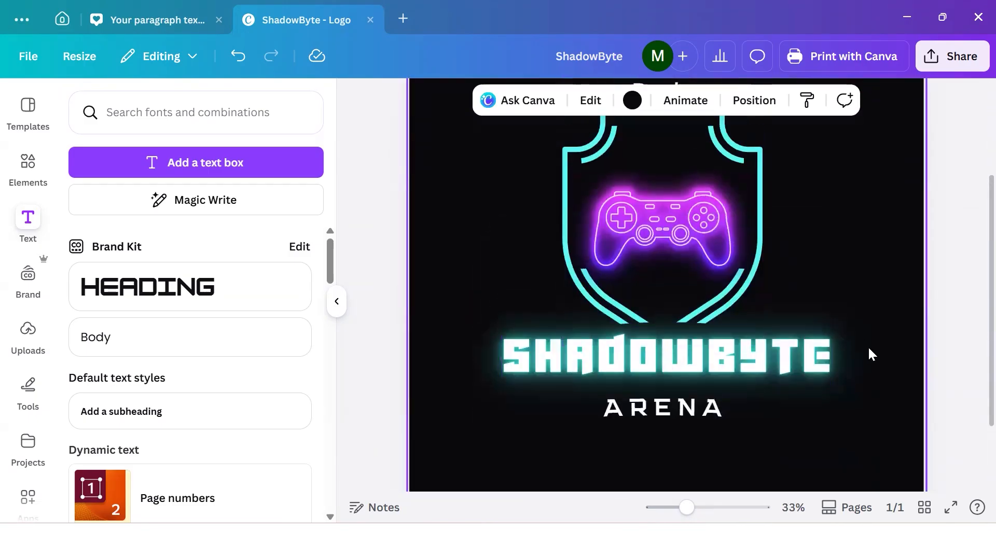
pyautogui.scroll(3, 651, 171)
# - Try colouring the heading and body group with the Brand Kit's primary palette twice, undoing the recolour each time
pyautogui.click(694, 194)
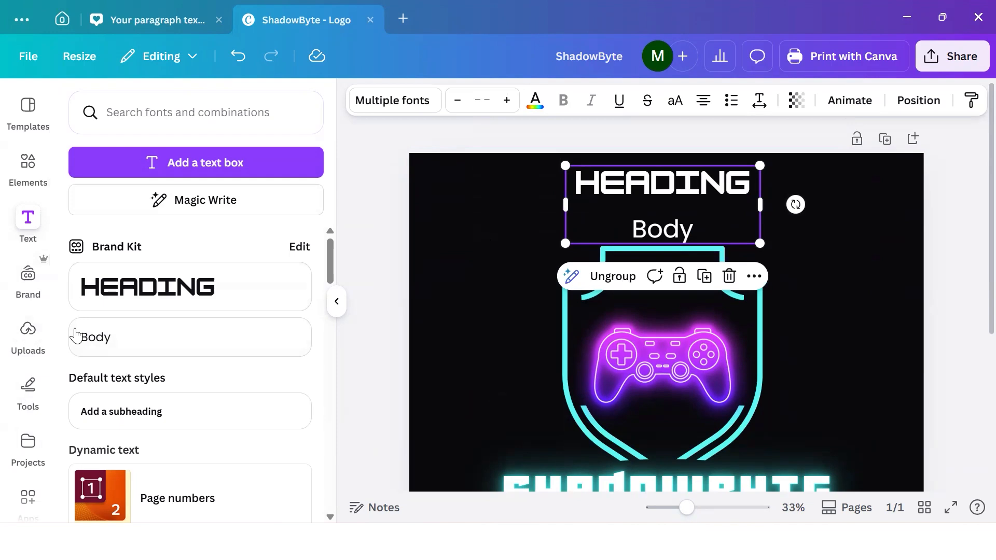
pyautogui.click(28, 273)
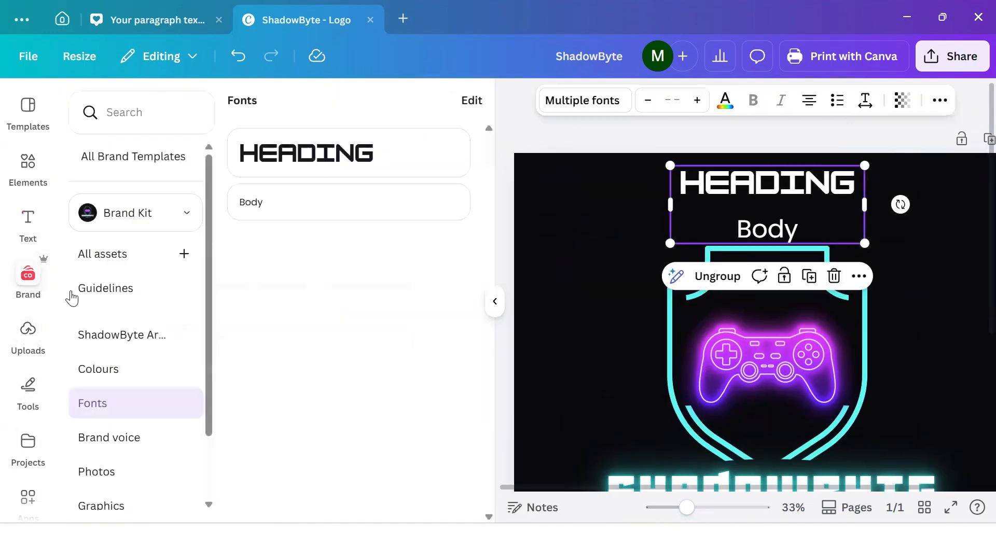
pyautogui.click(119, 374)
pyautogui.moveTo(275, 157)
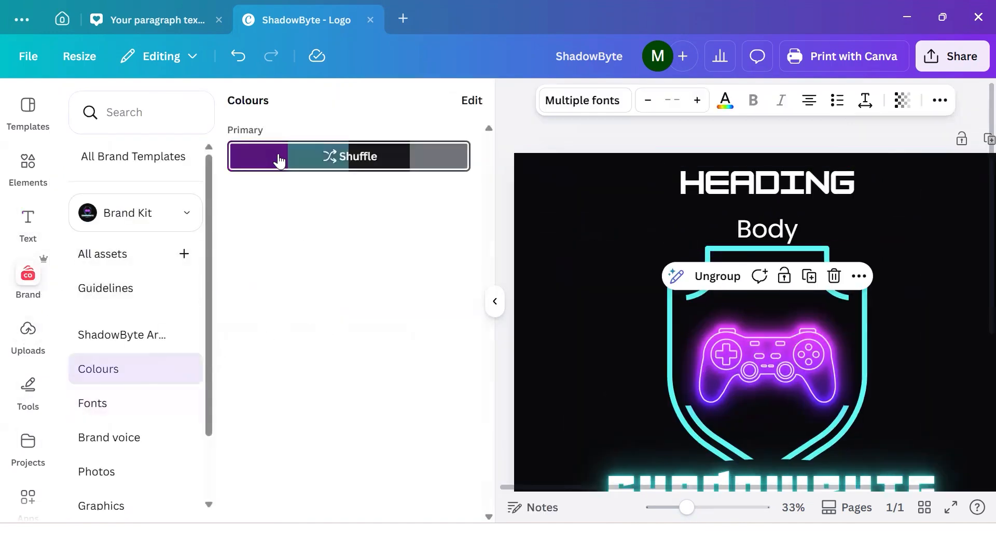
pyautogui.click(313, 165)
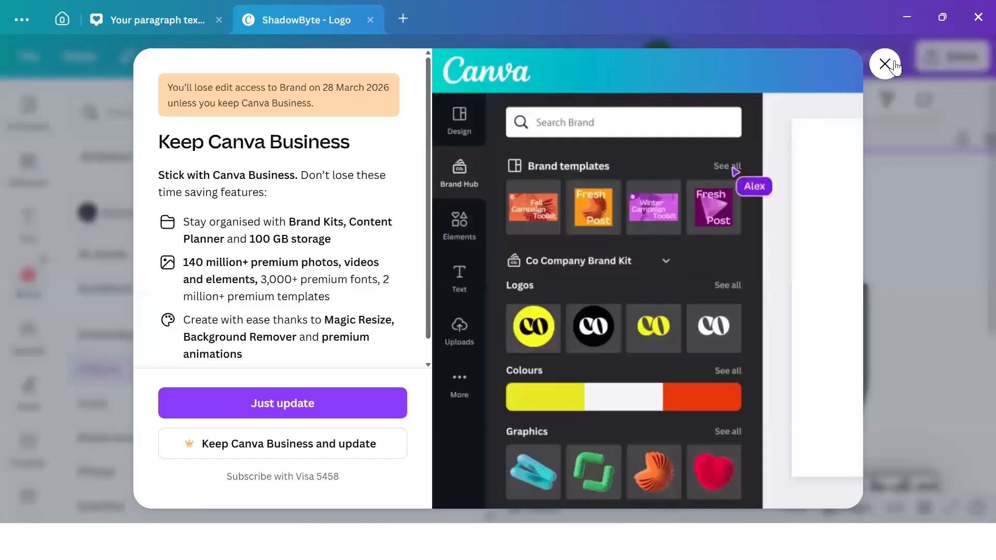
pyautogui.click(887, 64)
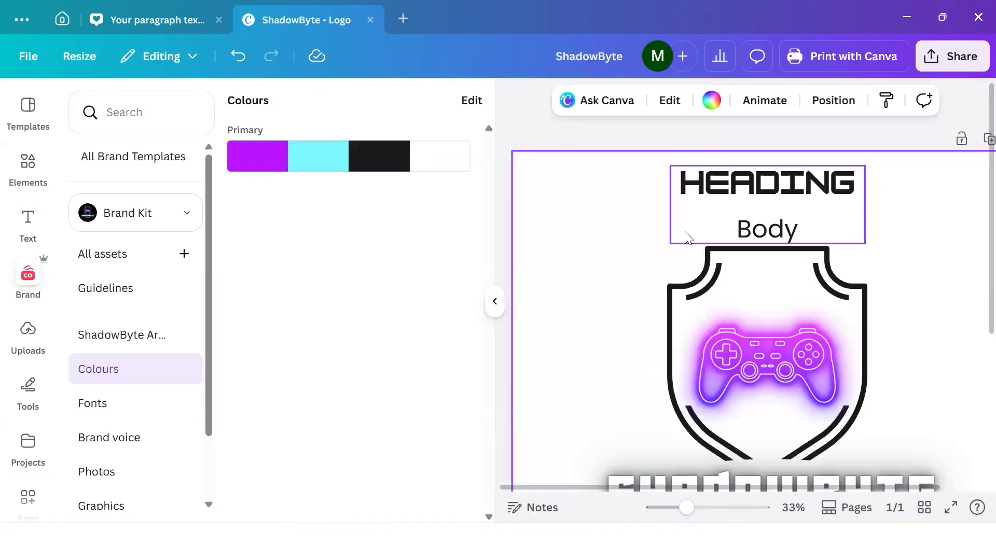
pyautogui.hotkey('ctrl', 'z')
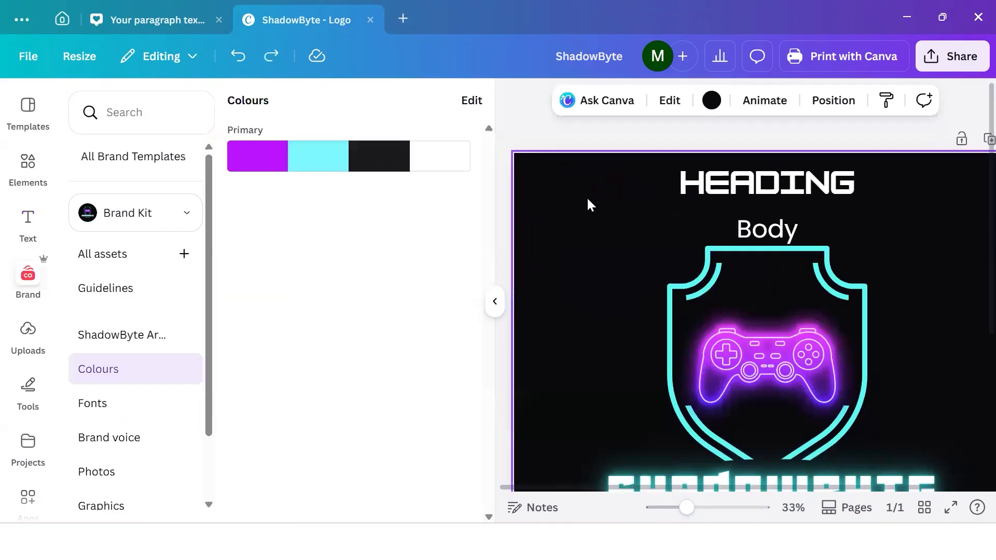
pyautogui.click(762, 189)
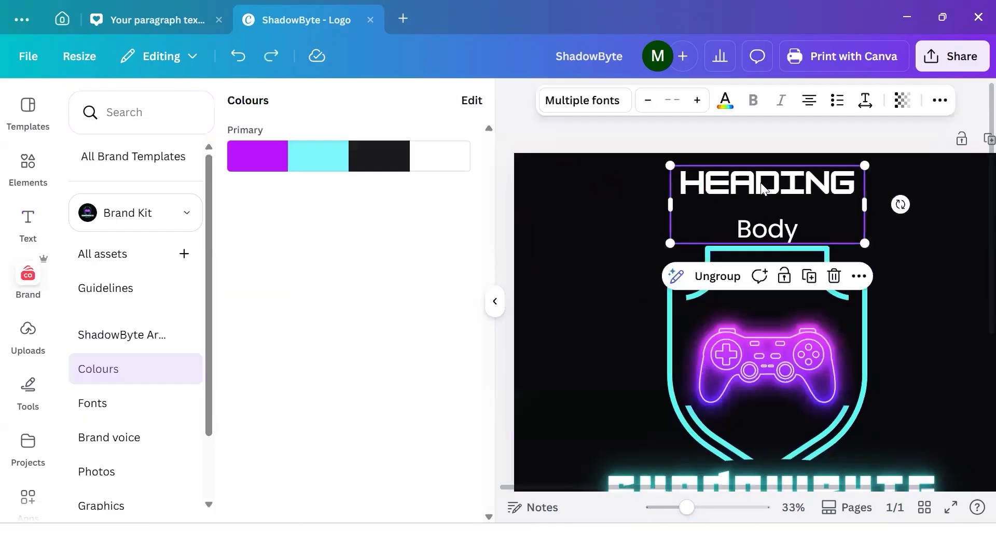
pyautogui.click(260, 163)
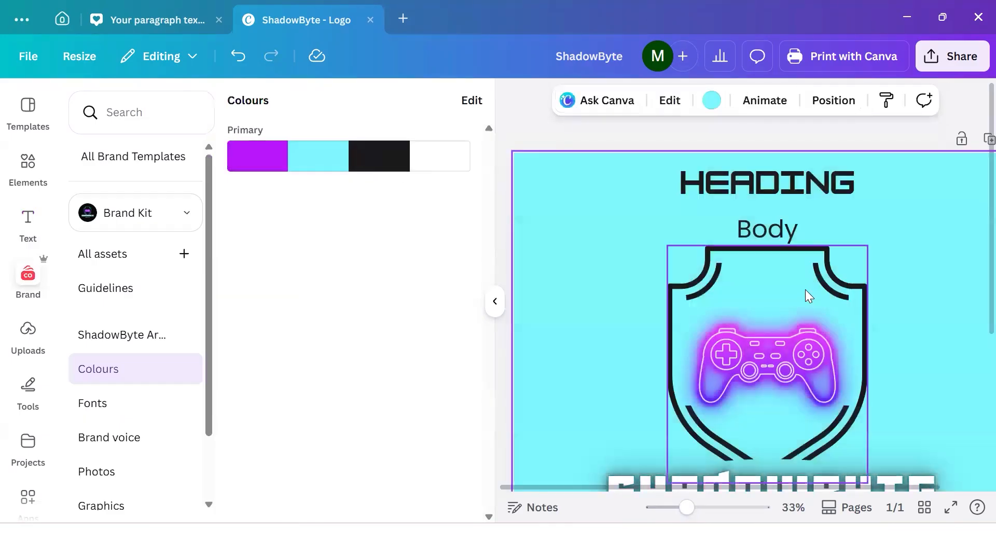
pyautogui.hotkey('ctrl', 'z')
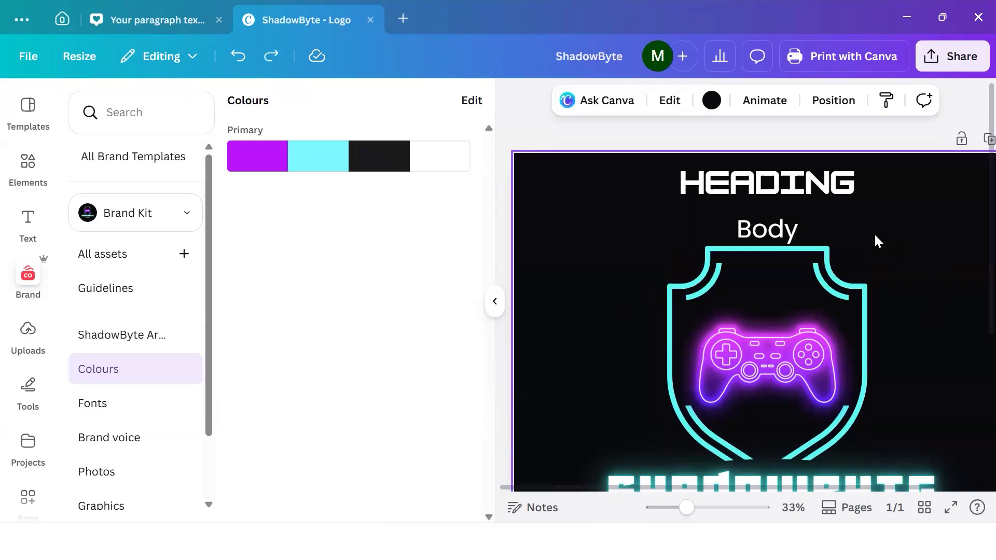
# - Try the Brand Kit's purple, cyan and black text colours on the heading and body group, settling on purple
pyautogui.click(801, 193)
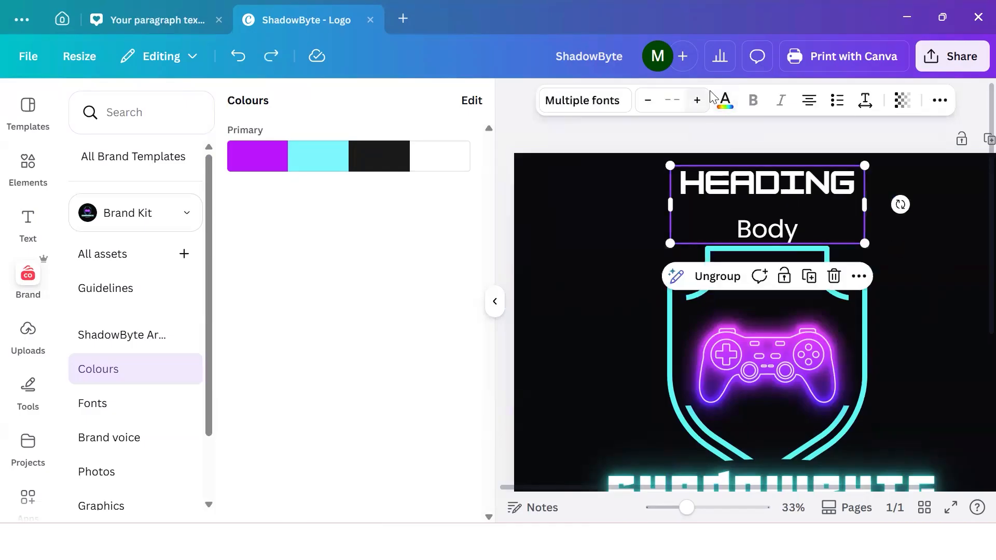
pyautogui.click(725, 106)
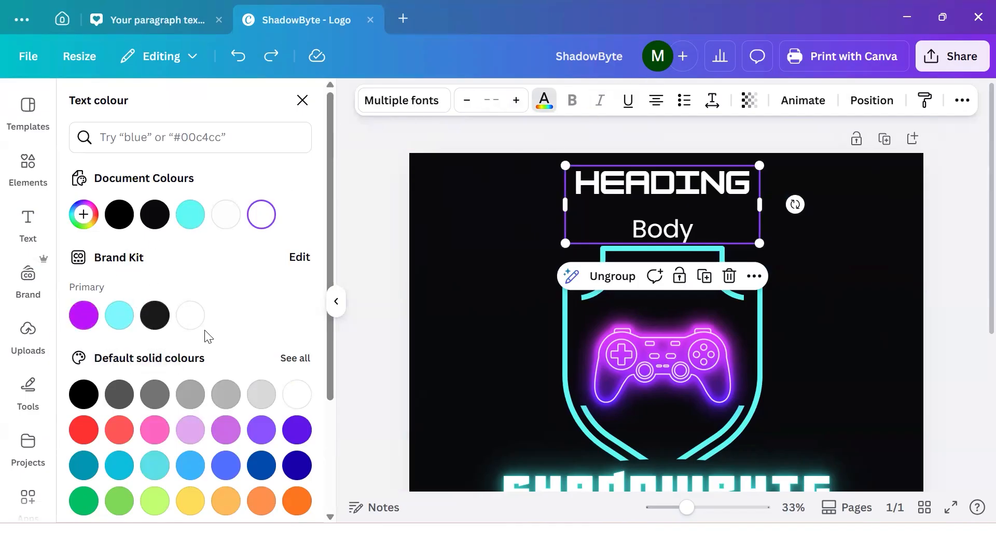
pyautogui.click(88, 313)
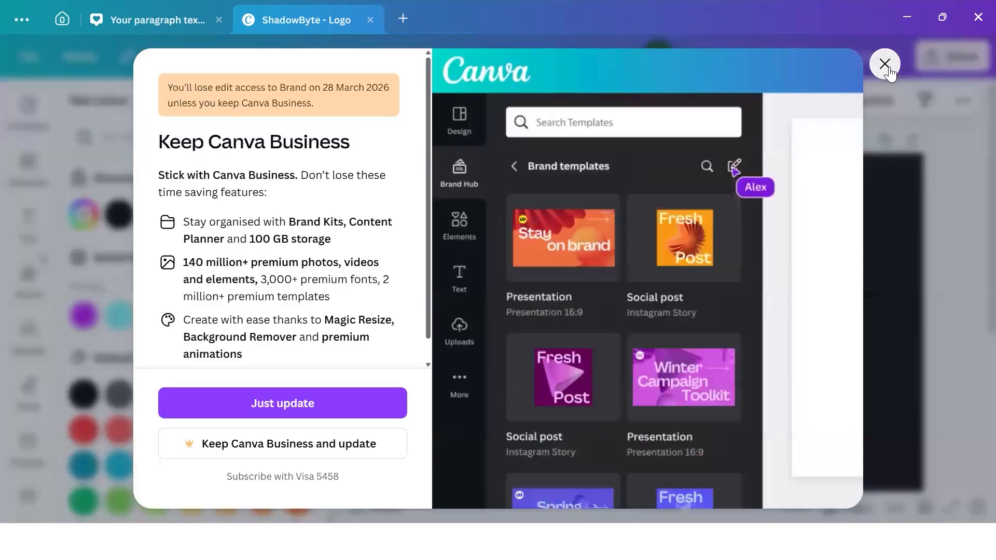
pyautogui.click(885, 62)
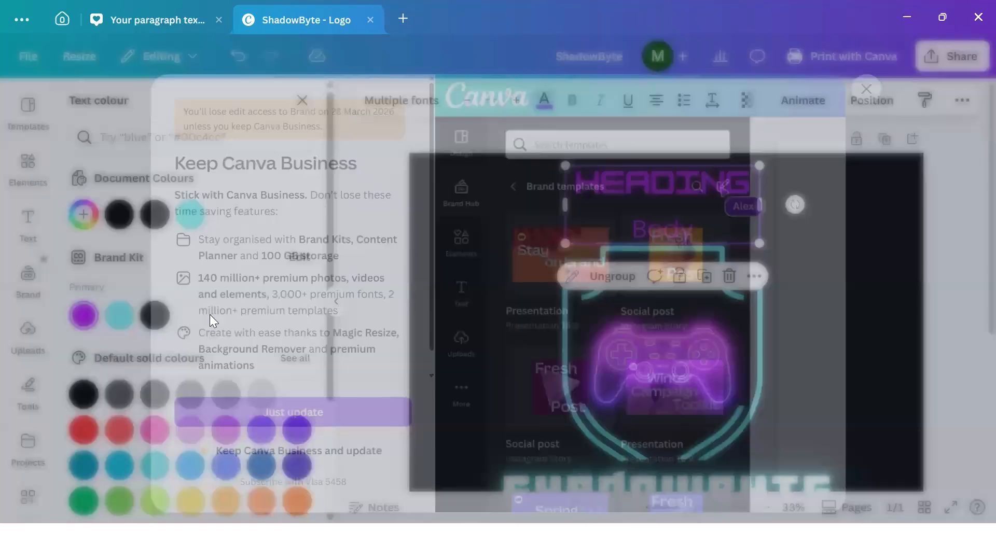
pyautogui.click(118, 317)
pyautogui.click(152, 321)
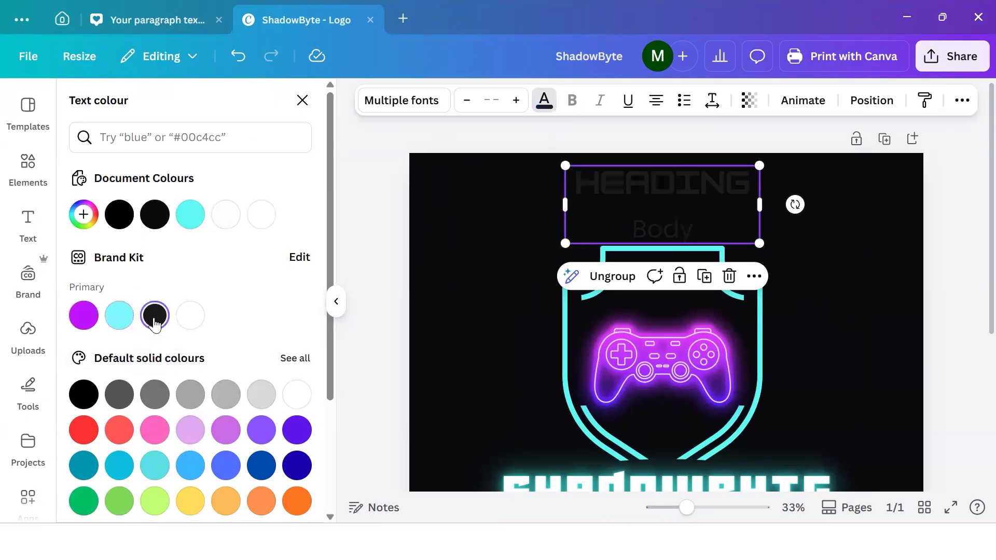
pyautogui.click(119, 317)
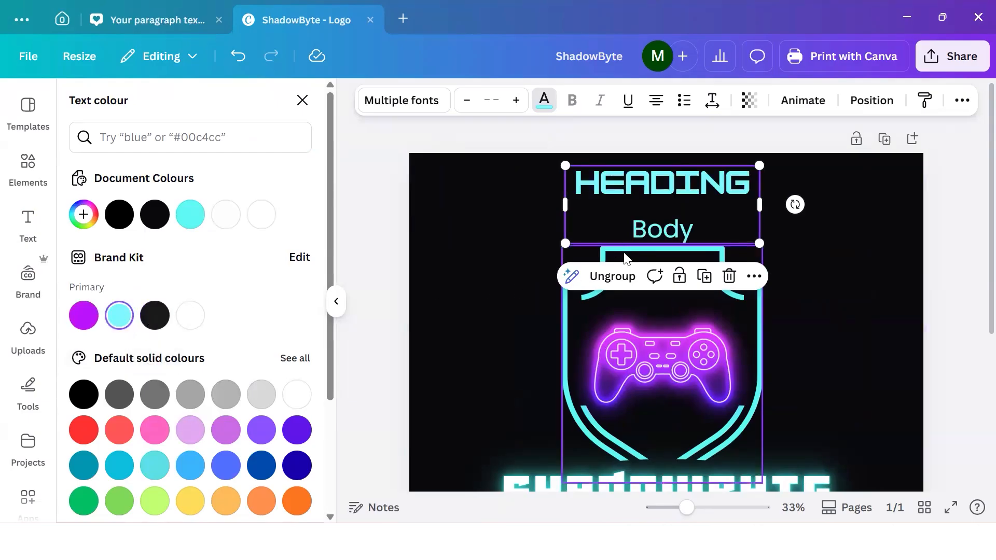
pyautogui.click(84, 317)
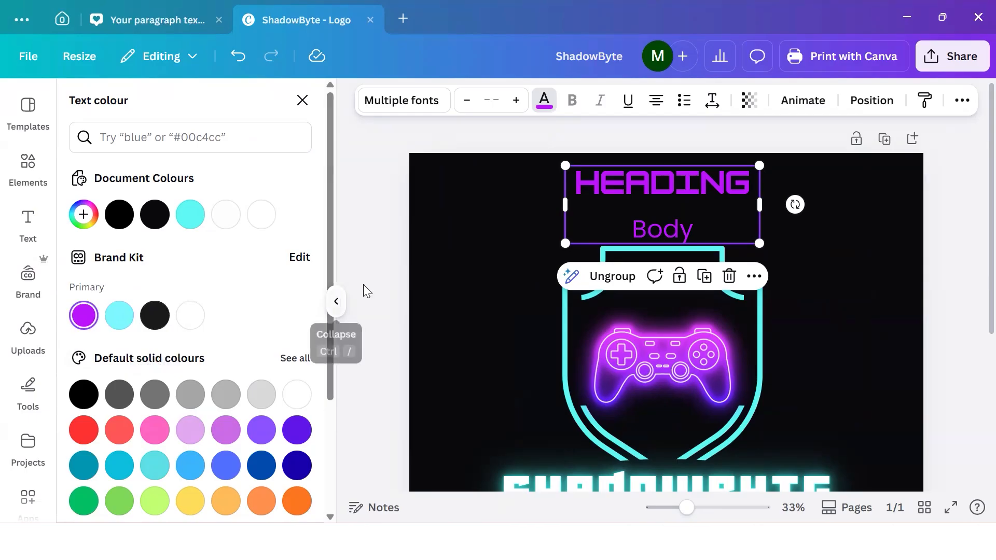
# - Collapse the text colour options and delete the heading and body group from the logo
pyautogui.click(334, 301)
pyautogui.click(587, 277)
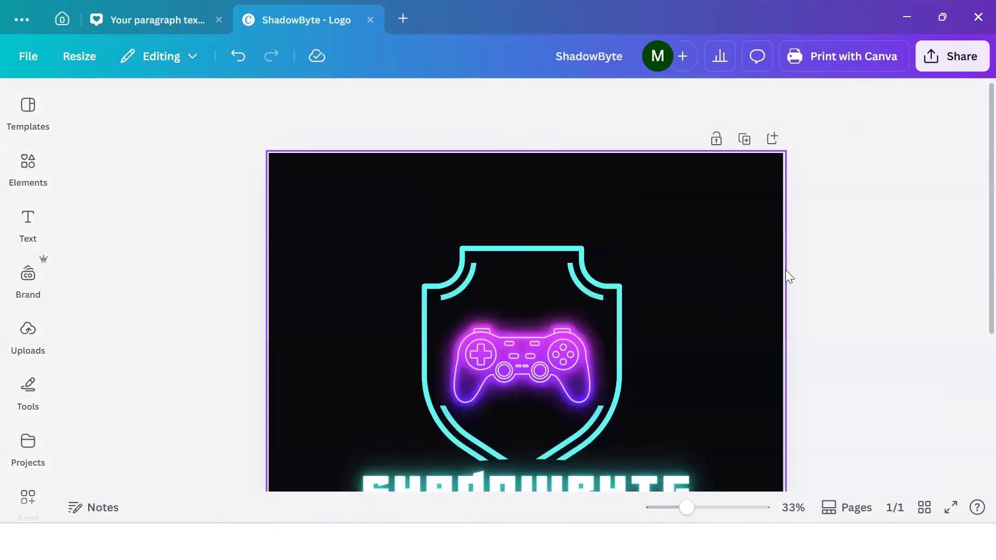
pyautogui.scroll(-3, 225, 294)
pyautogui.scroll(1, 204, 281)
pyautogui.scroll(1, 197, 279)
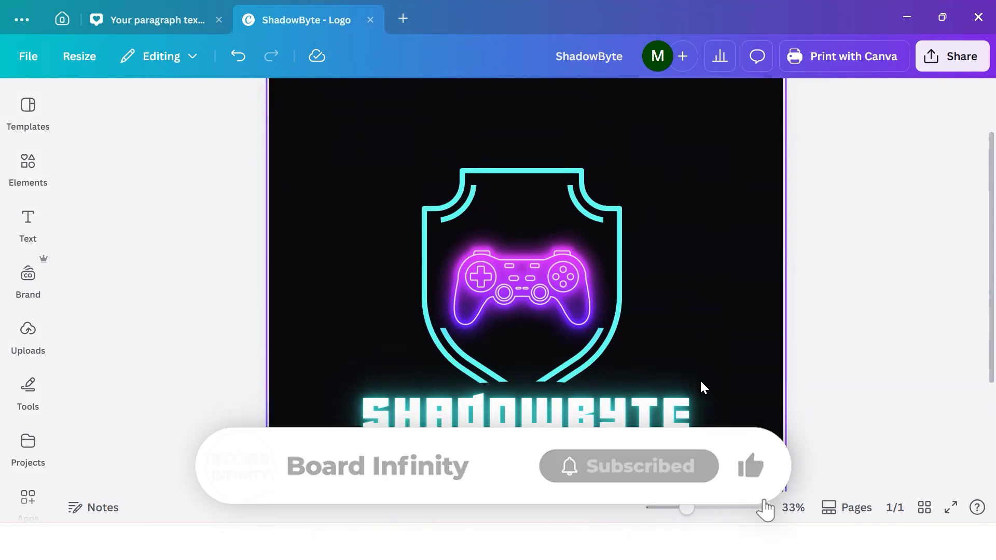
pyautogui.click(673, 515)
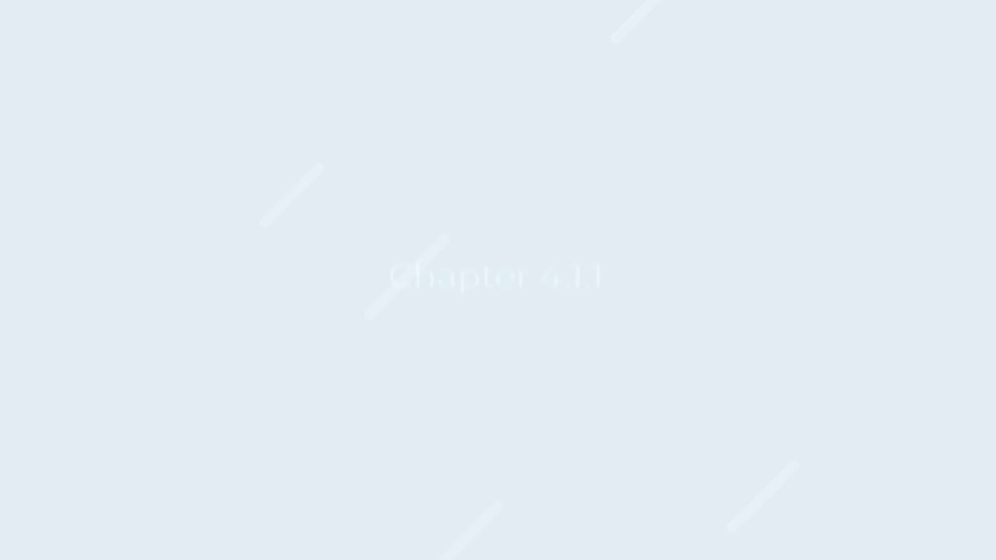
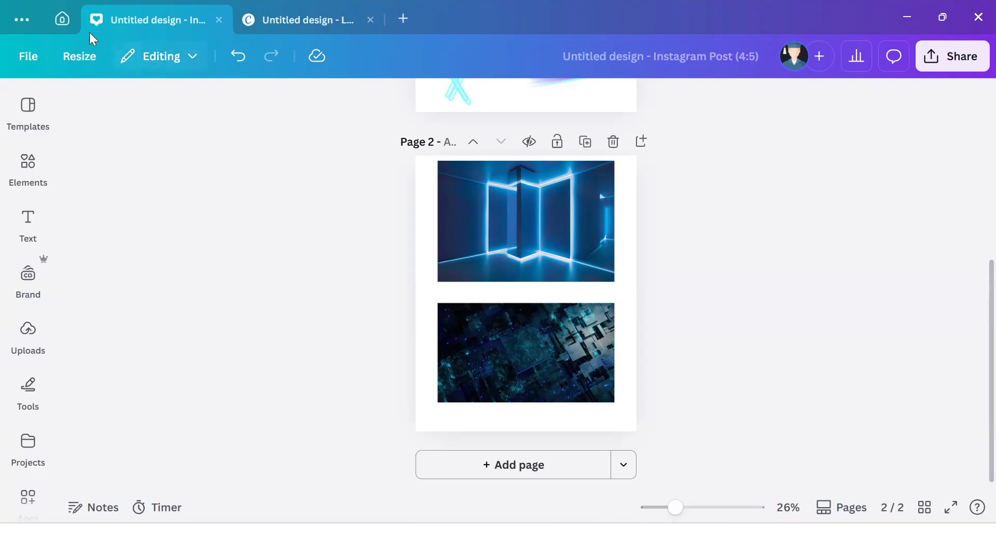
# - Find the Instagram post formats and create a blank Instagram Post (Square) design, closing its template suggestions
pyautogui.click(73, 22)
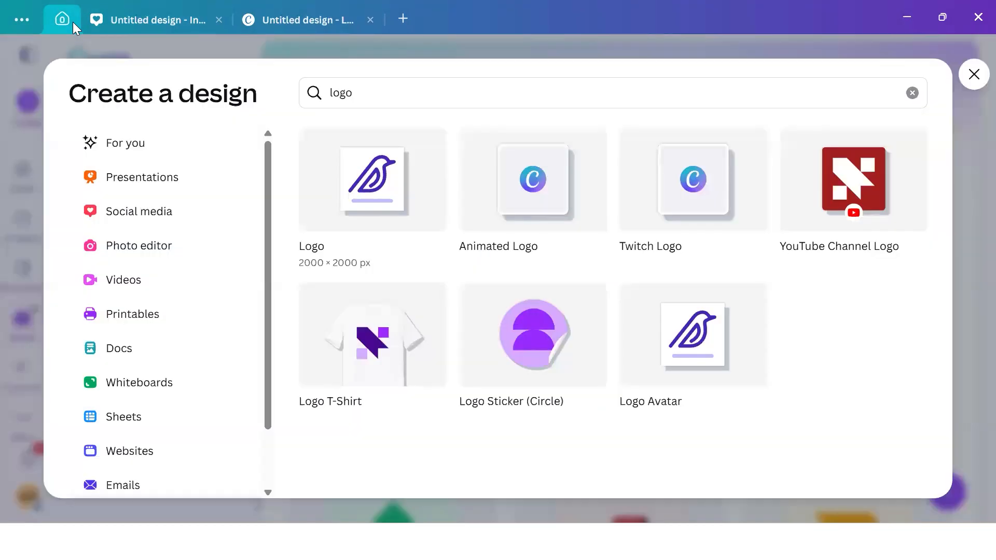
pyautogui.click(678, 100)
pyautogui.hotkey('ctrl', 'a')
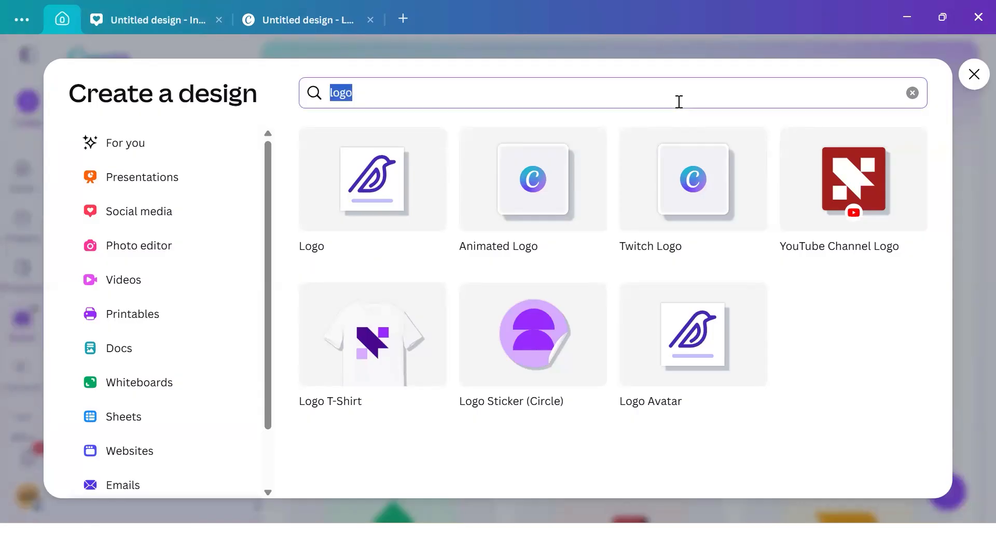
pyautogui.write('lnstagram pos')
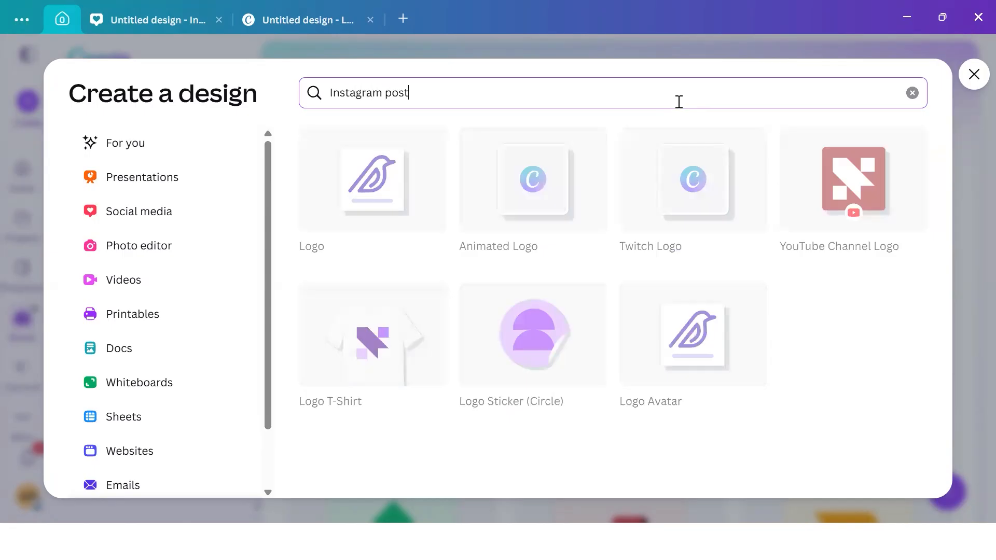
pyautogui.write('t')
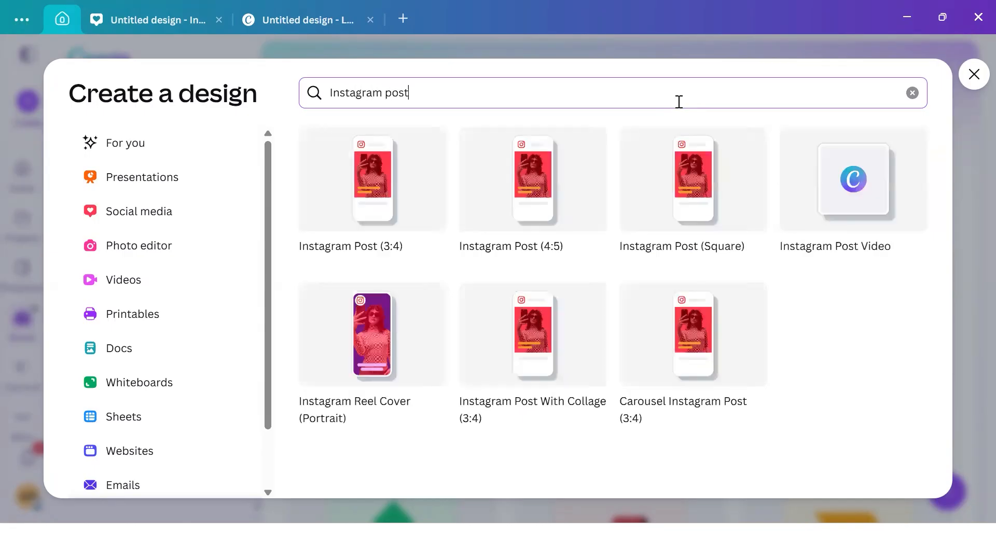
pyautogui.click(693, 174)
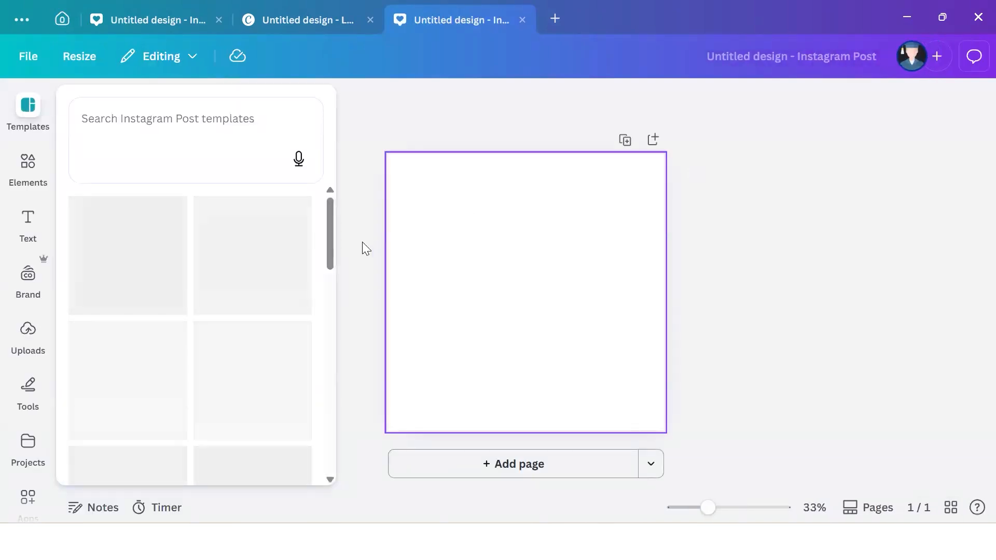
pyautogui.click(362, 242)
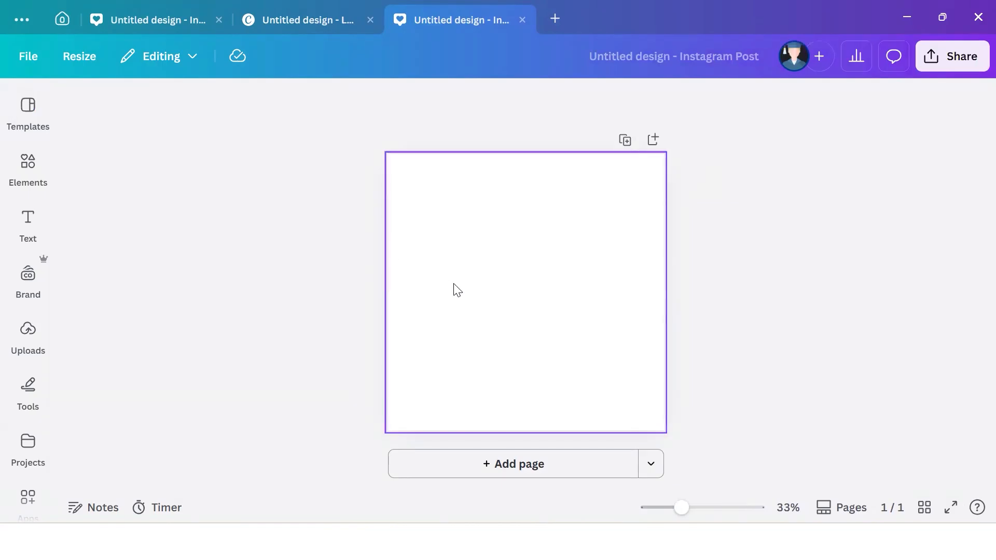
# - Fill the blank page's background with black from the ShadowByte Arena brand palette
pyautogui.click(457, 290)
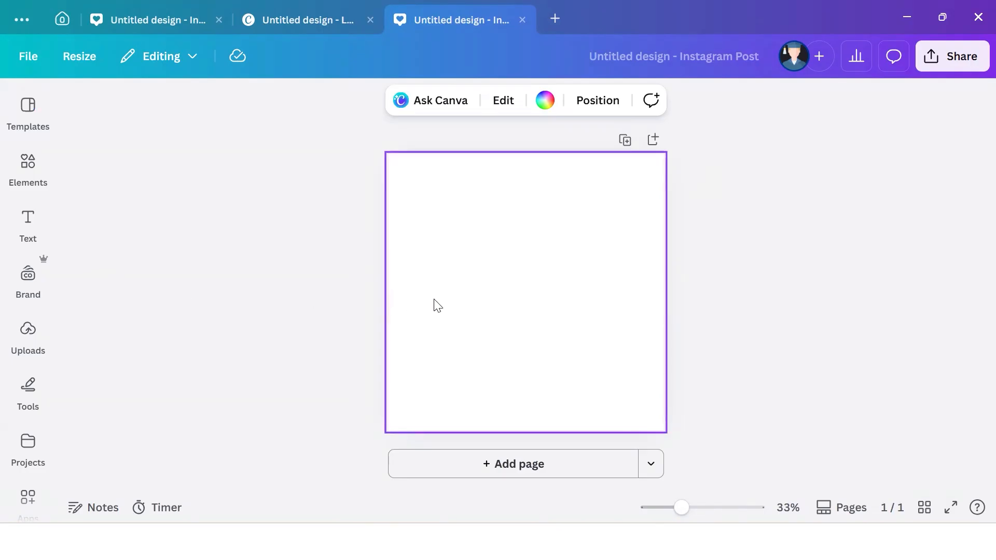
pyautogui.click(546, 101)
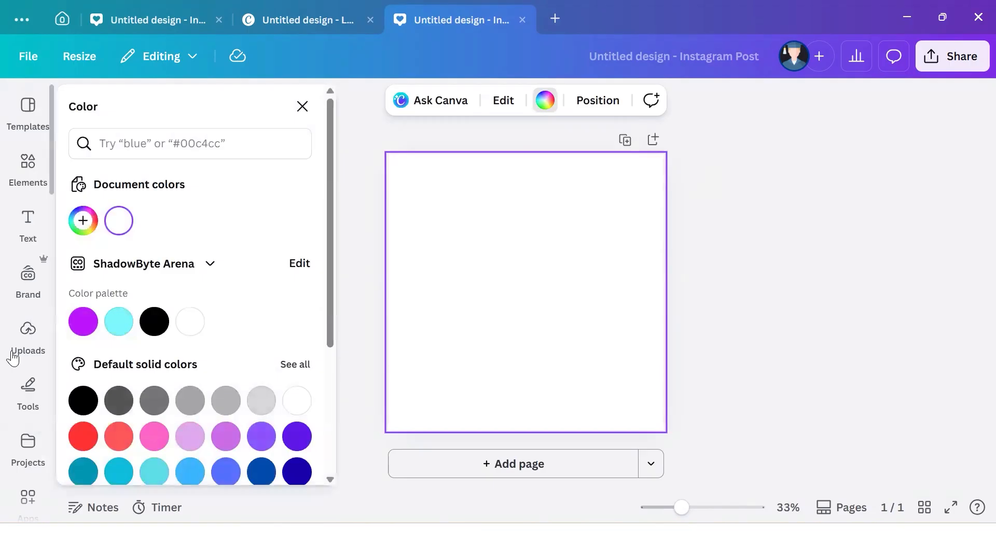
pyautogui.click(158, 329)
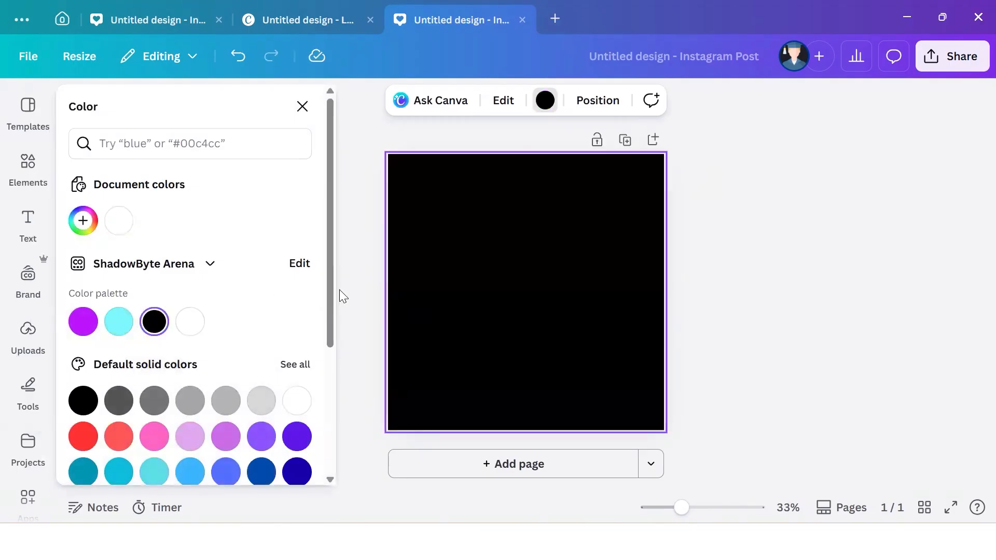
pyautogui.press('Escape')
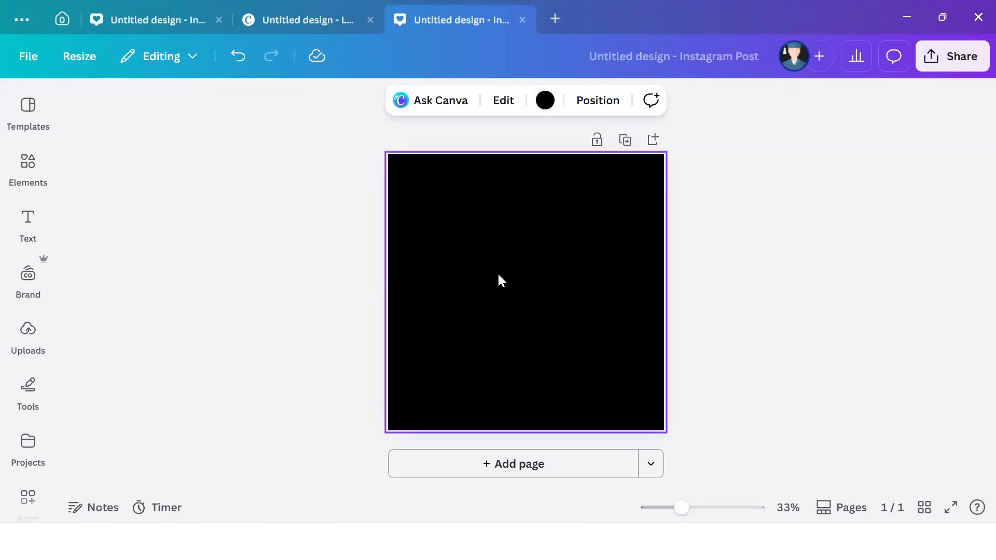
# - Browse the full set of default gradient colours for the page background, and delete the black background fill
pyautogui.click(545, 100)
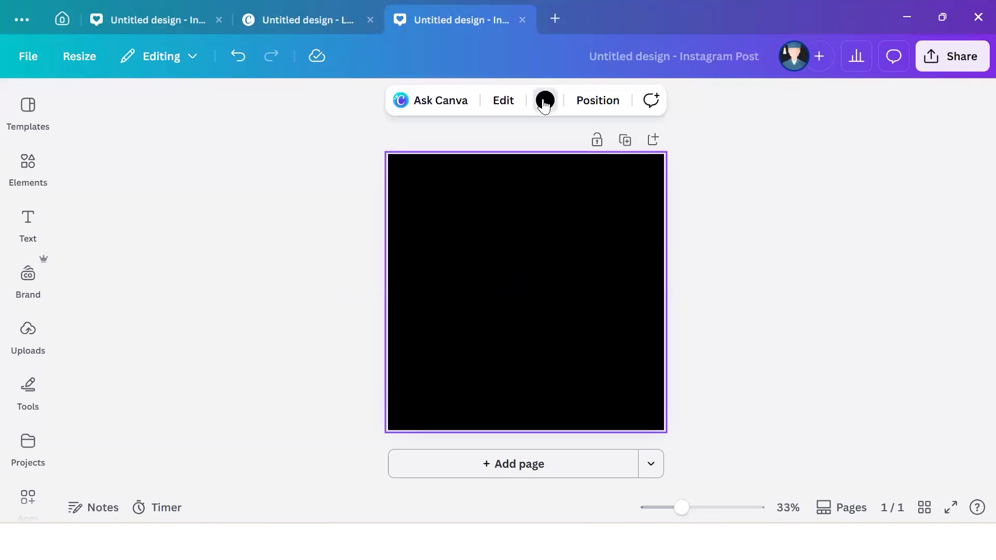
pyautogui.scroll(-4, 101, 352)
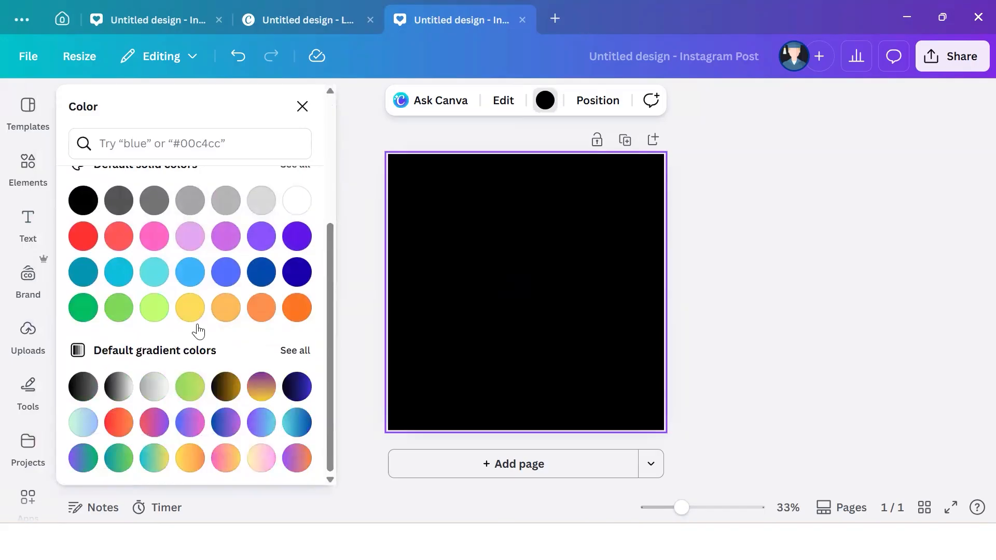
pyautogui.click(285, 351)
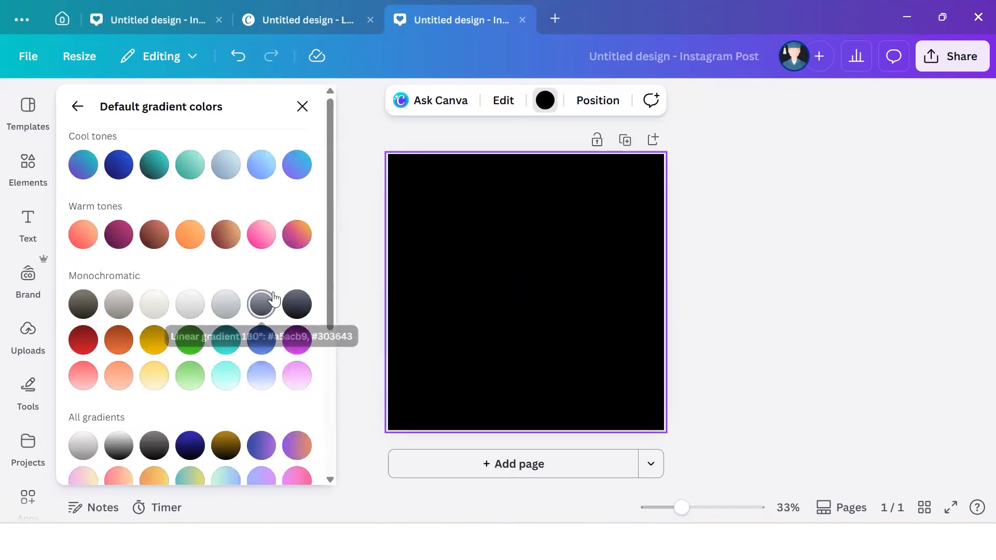
pyautogui.scroll(-1, 274, 295)
pyautogui.scroll(-3, 274, 299)
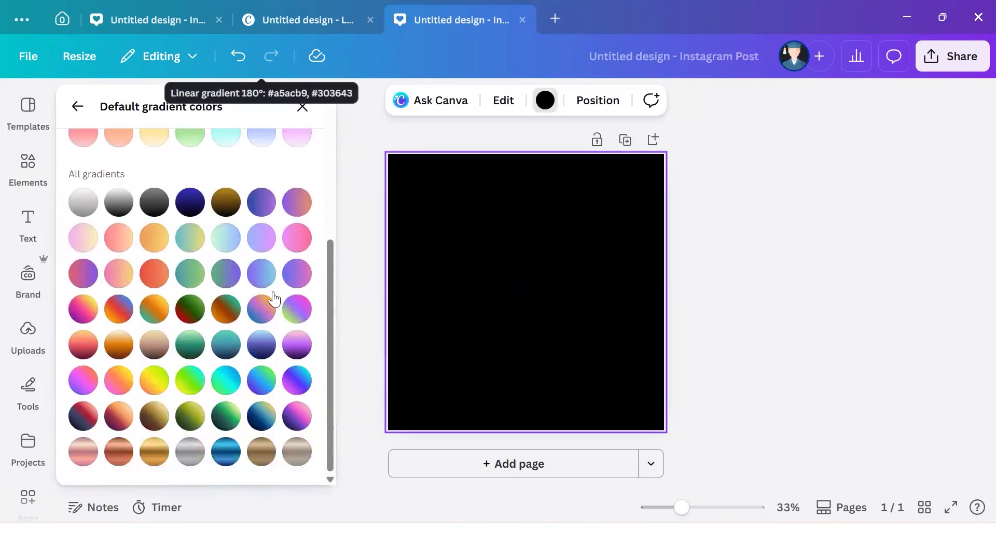
pyautogui.scroll(5, 274, 293)
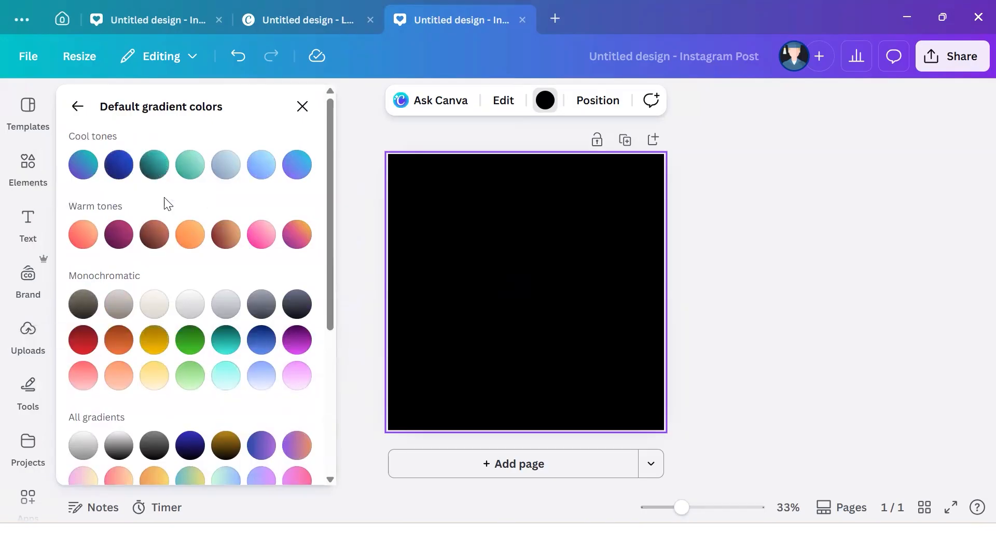
pyautogui.scroll(-5, 173, 237)
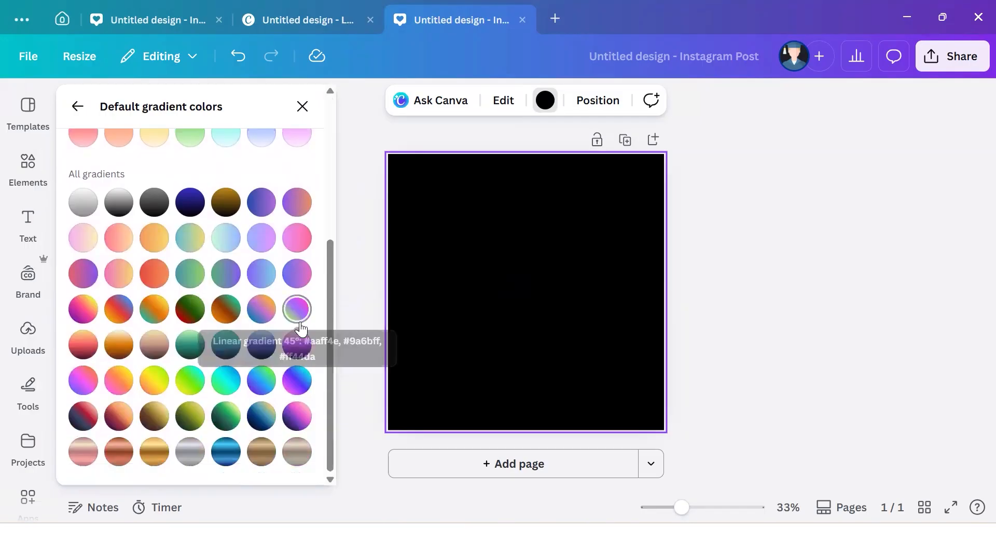
pyautogui.click(375, 244)
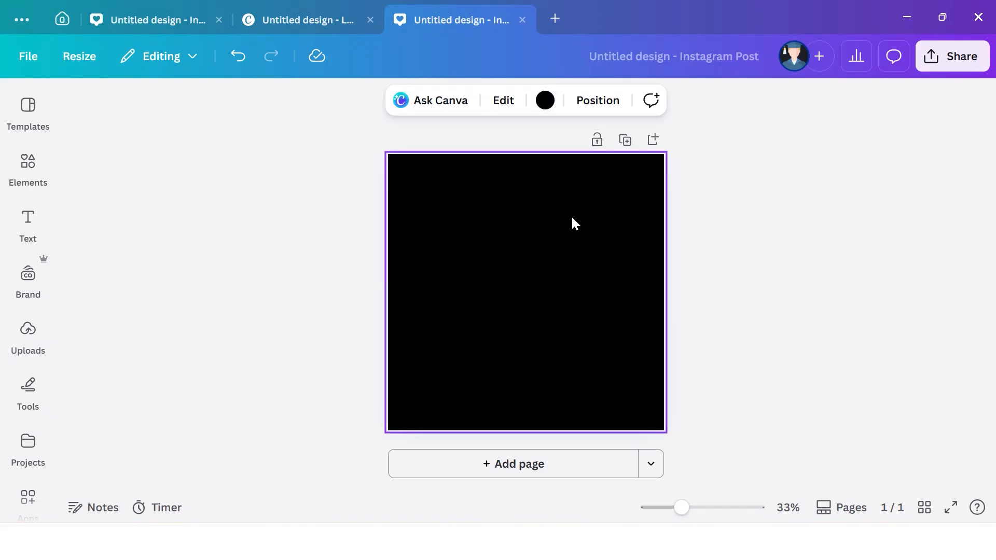
pyautogui.press('Delete')
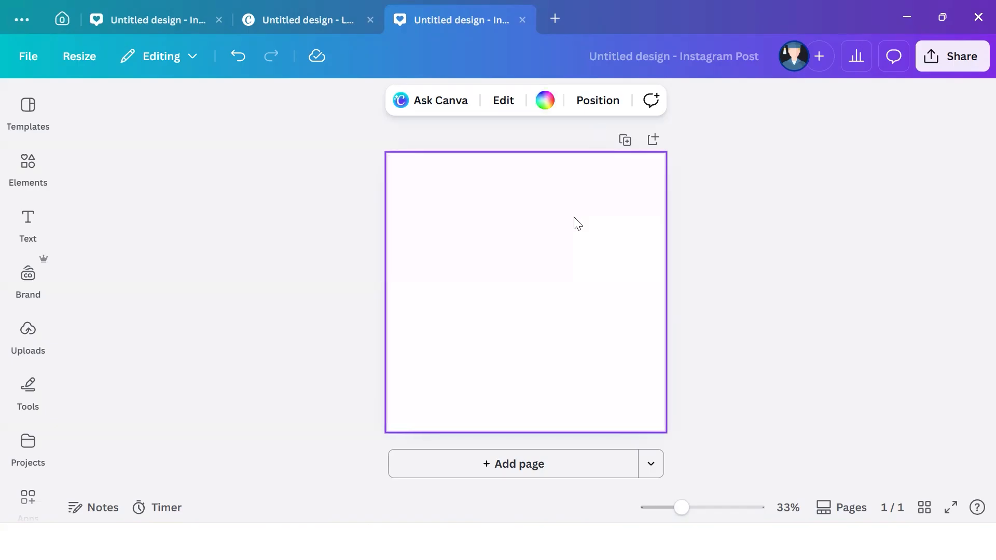
# - Search the elements library for "Gaming background" and show all of the matching photos
pyautogui.click(7, 160)
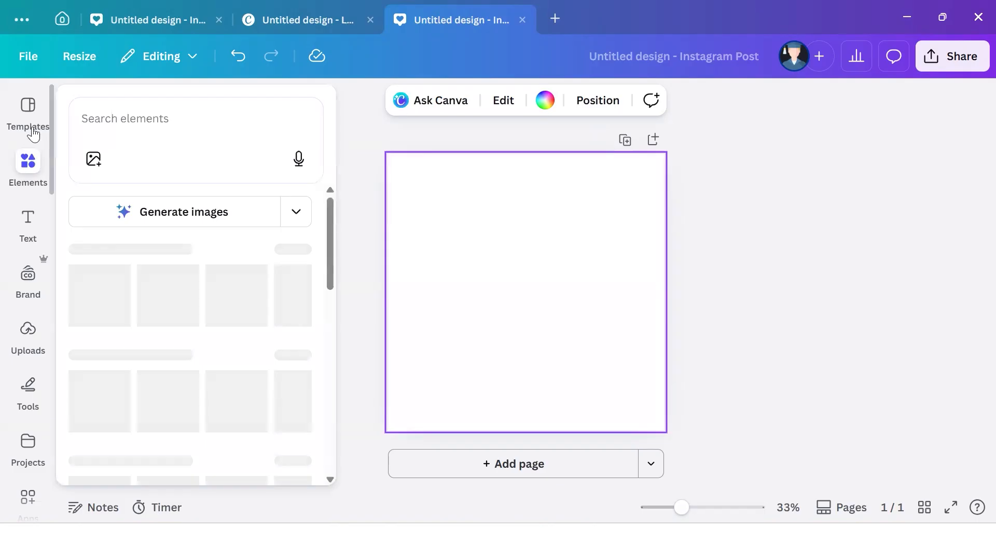
pyautogui.click(170, 119)
pyautogui.write('Gami')
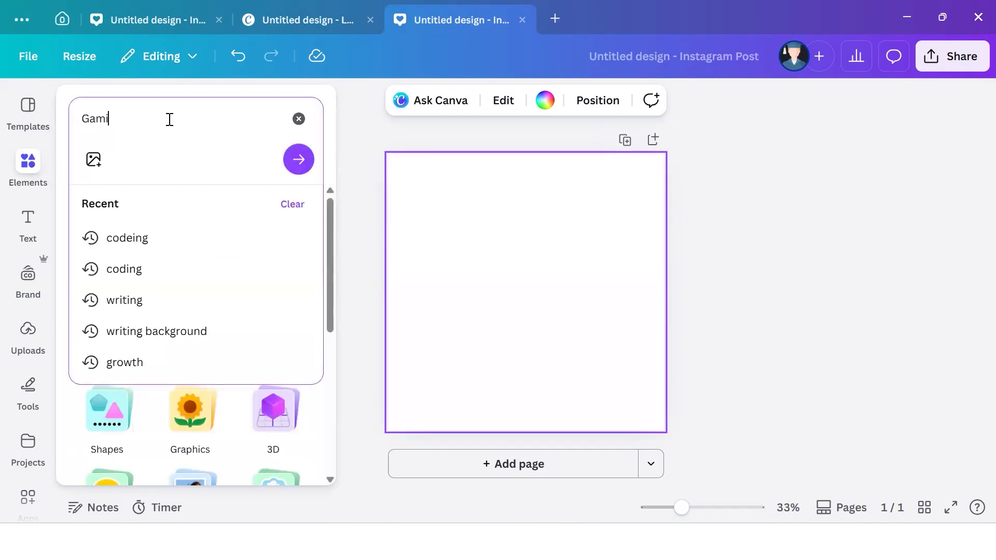
pyautogui.write('ng background')
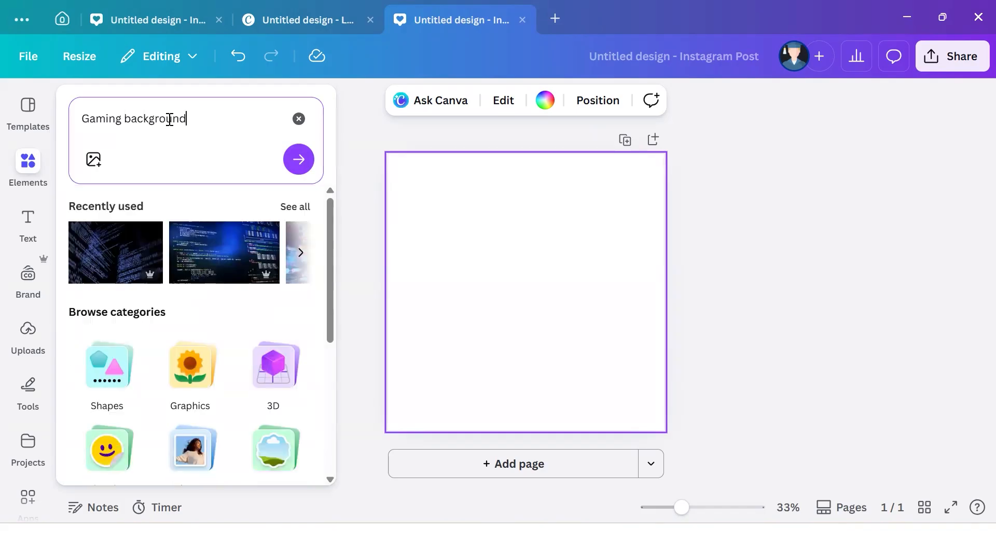
pyautogui.press('Return')
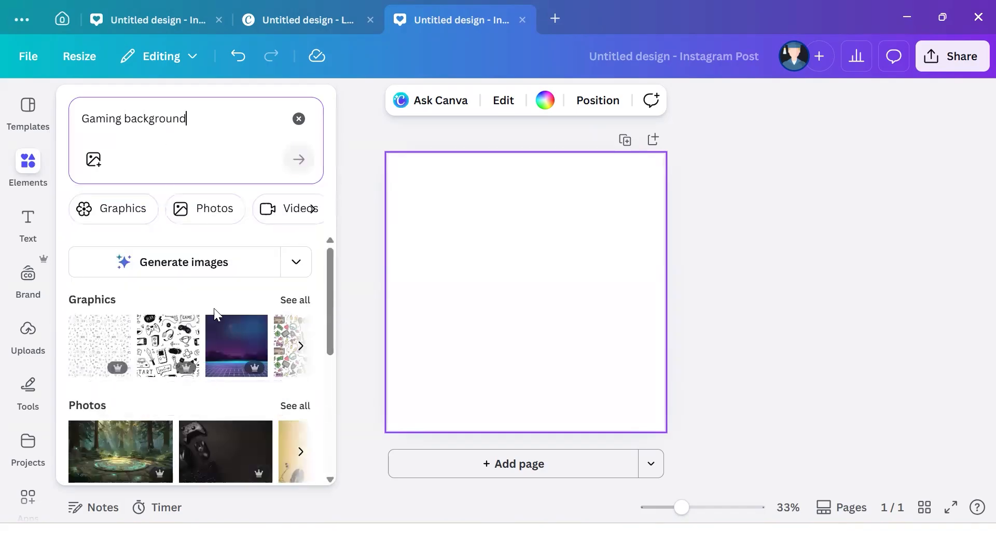
pyautogui.scroll(-3, 227, 308)
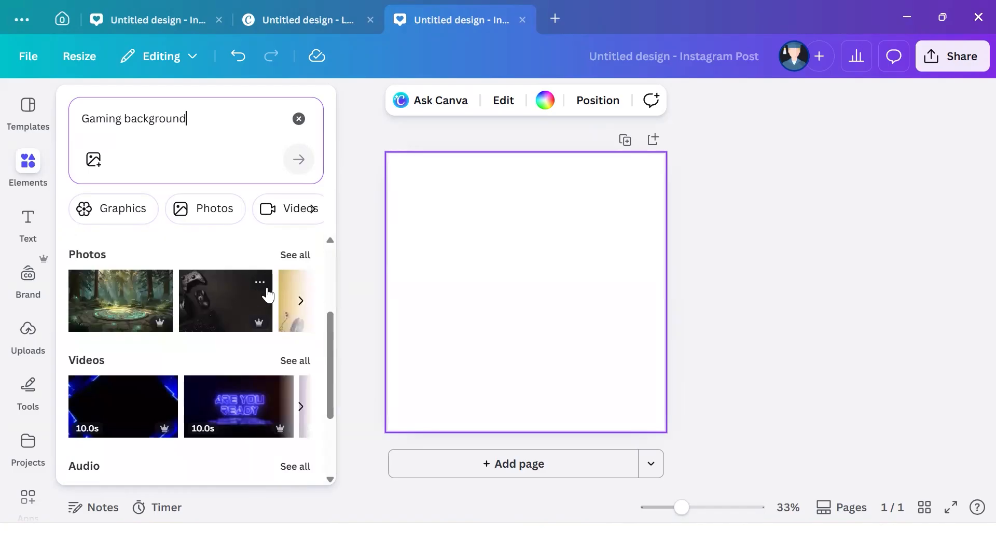
pyautogui.click(294, 255)
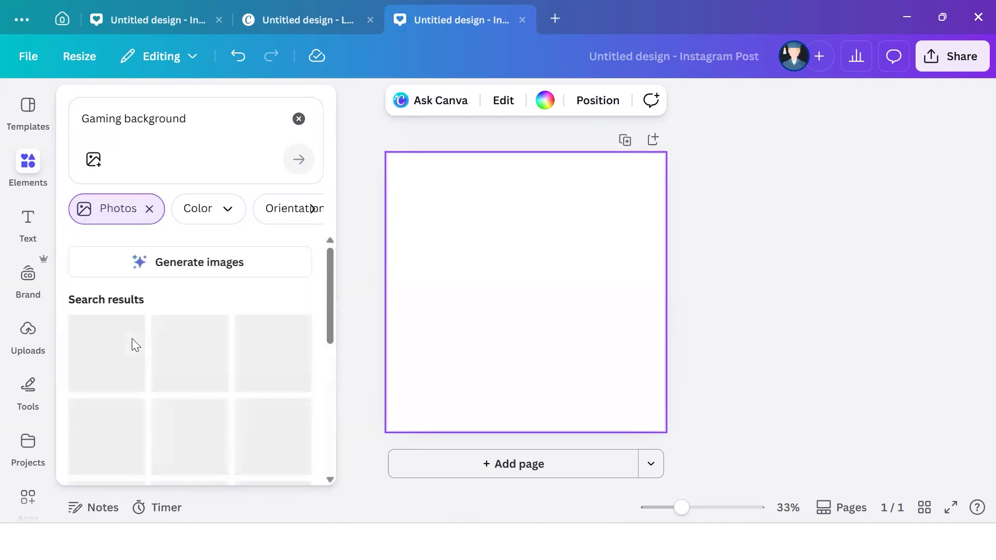
# - Find the dark photo with glowing purple hexagons among the results and add it to the page
pyautogui.scroll(-5, 224, 378)
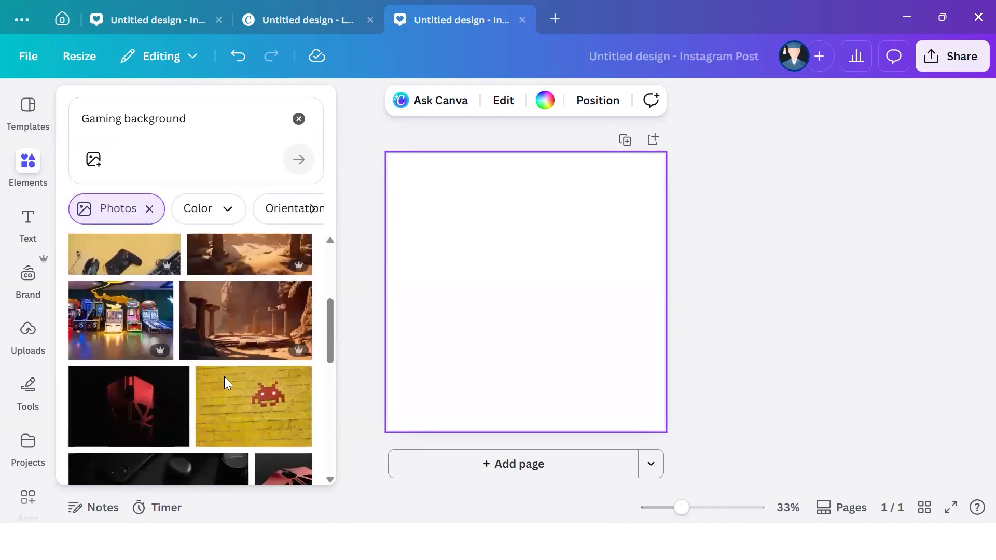
pyautogui.scroll(-6, 224, 384)
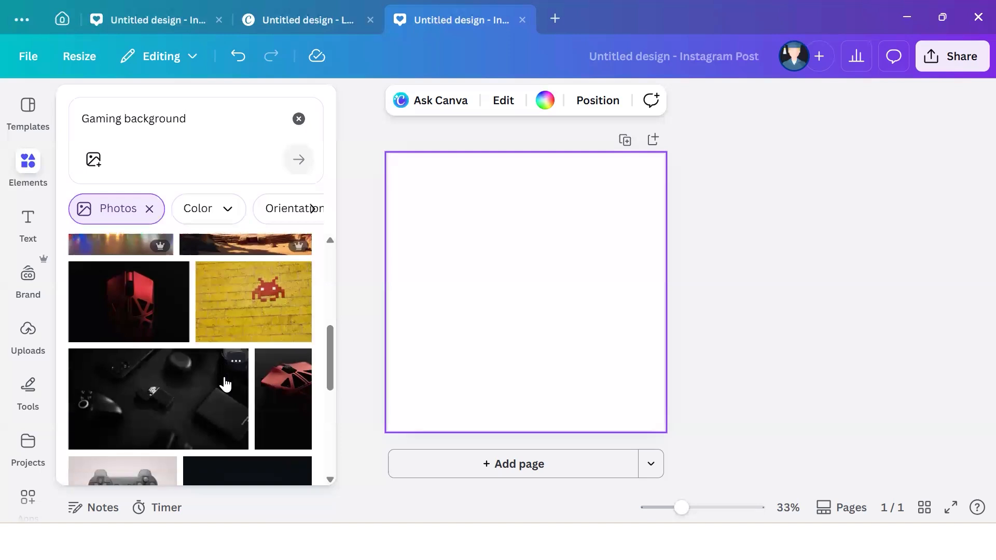
pyautogui.scroll(-5, 224, 383)
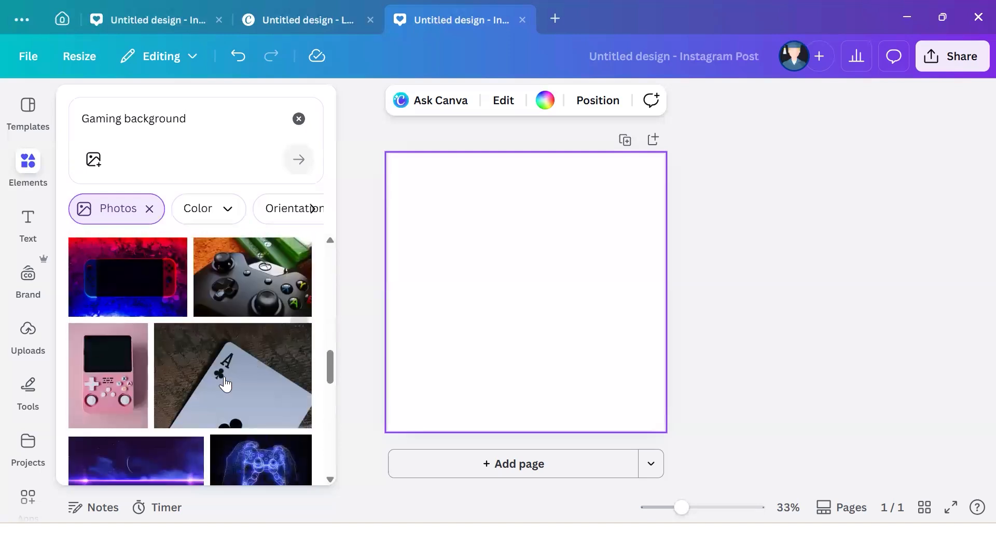
pyautogui.scroll(-3, 224, 384)
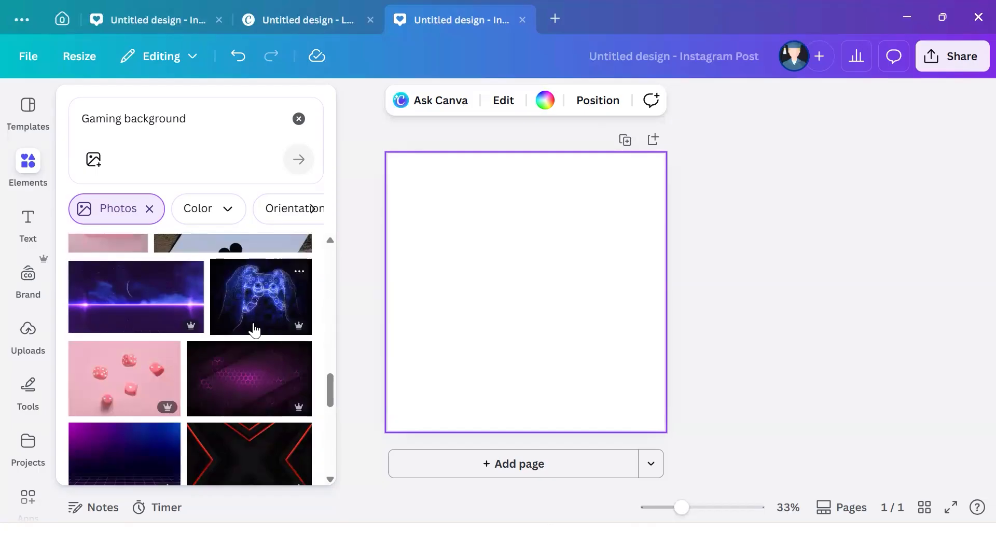
pyautogui.scroll(-2, 250, 389)
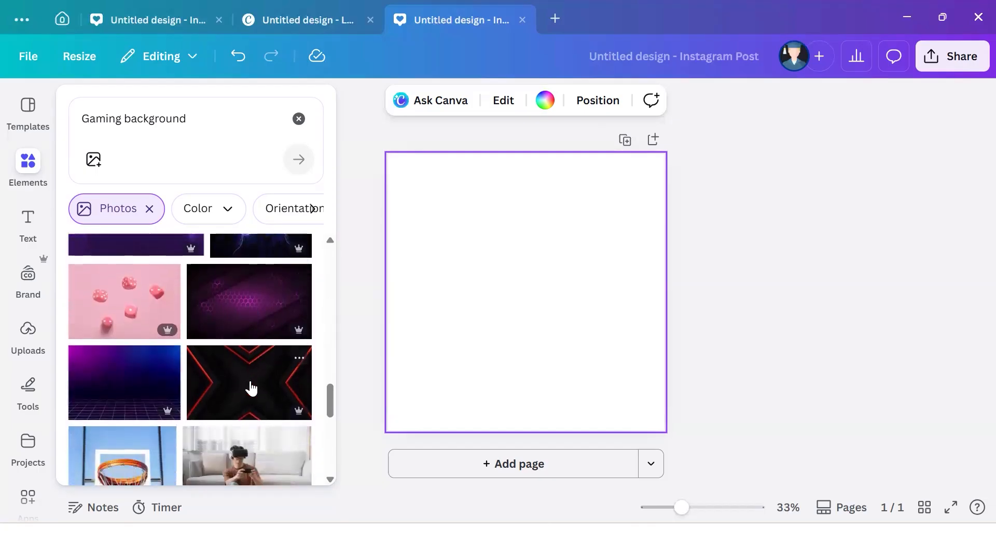
pyautogui.scroll(1, 254, 378)
pyautogui.click(260, 367)
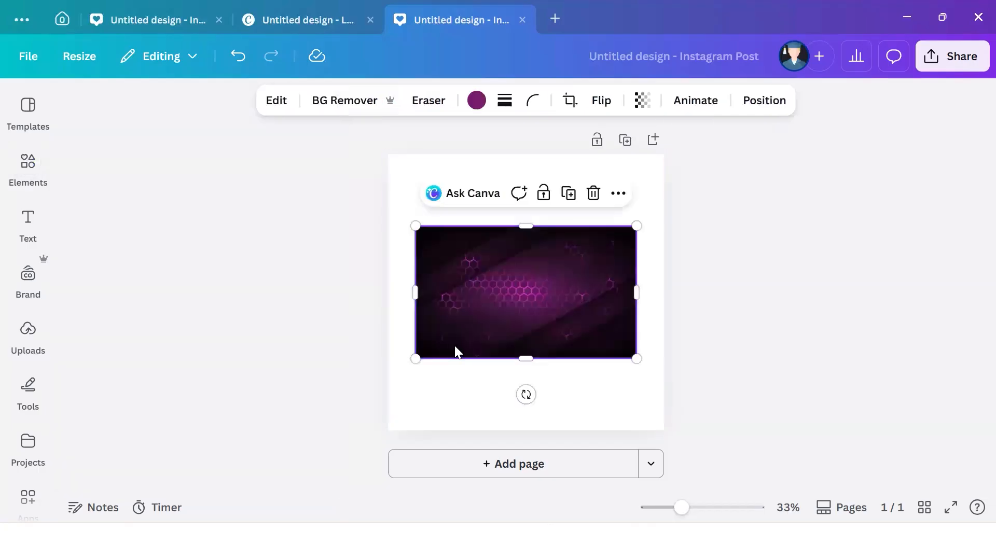
# - Enlarge and reposition the purple hexagon photo, extending it to span the full height of the square page
pyautogui.moveTo(634, 229); pyautogui.dragTo(648, 166)
pyautogui.moveTo(580, 304); pyautogui.dragTo(552, 284)
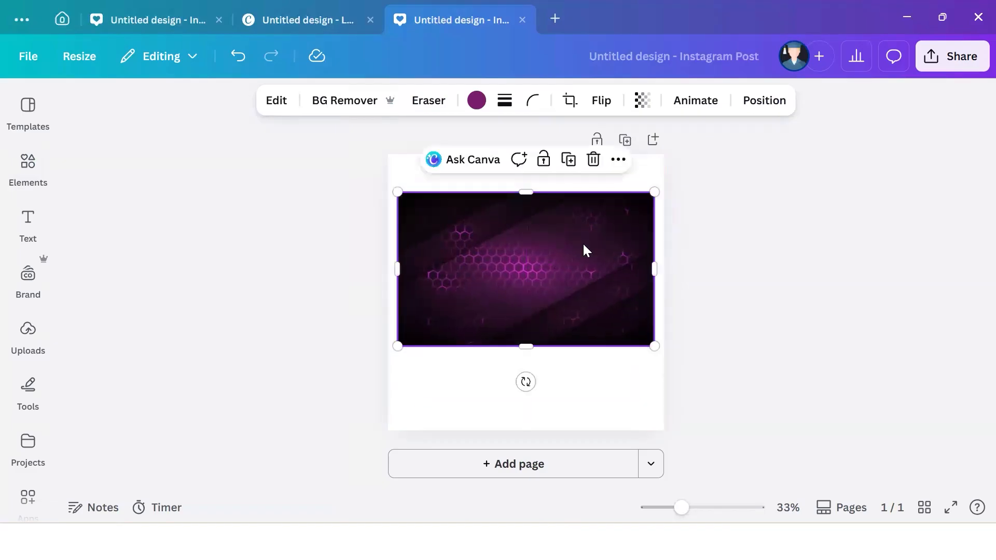
pyautogui.moveTo(653, 193); pyautogui.dragTo(652, 162)
pyautogui.moveTo(540, 177); pyautogui.dragTo(537, 155)
pyautogui.moveTo(538, 347); pyautogui.dragTo(538, 431)
pyautogui.click(848, 315)
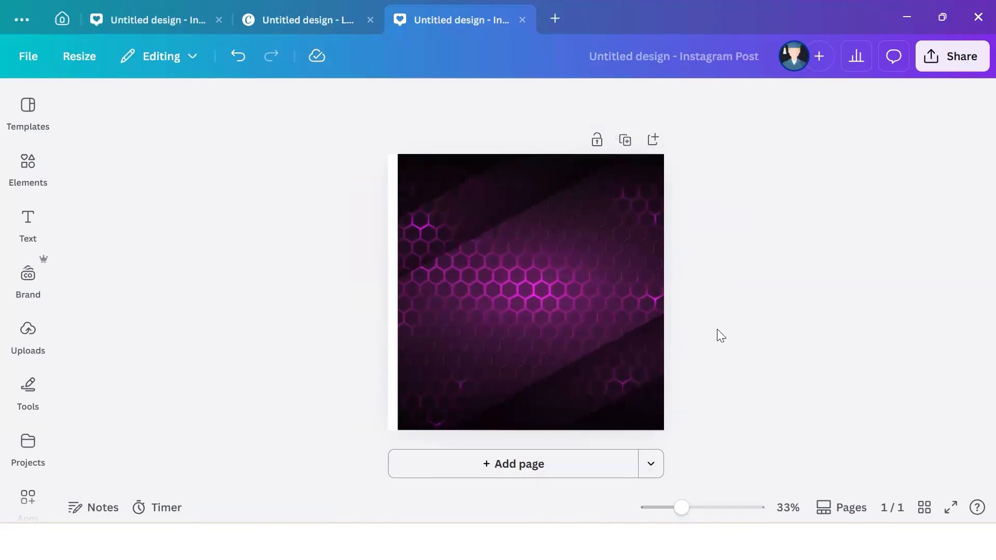
pyautogui.click(556, 301)
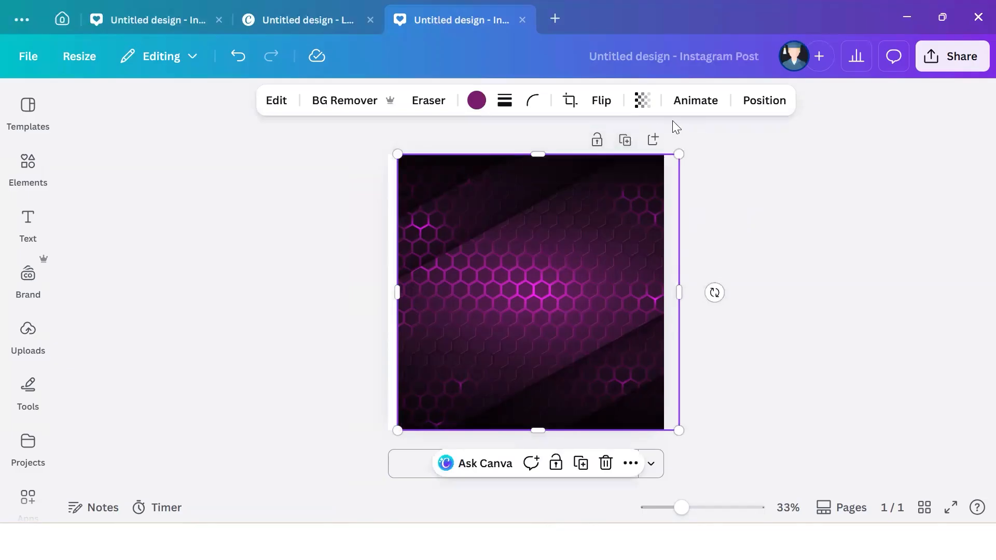
pyautogui.click(648, 107)
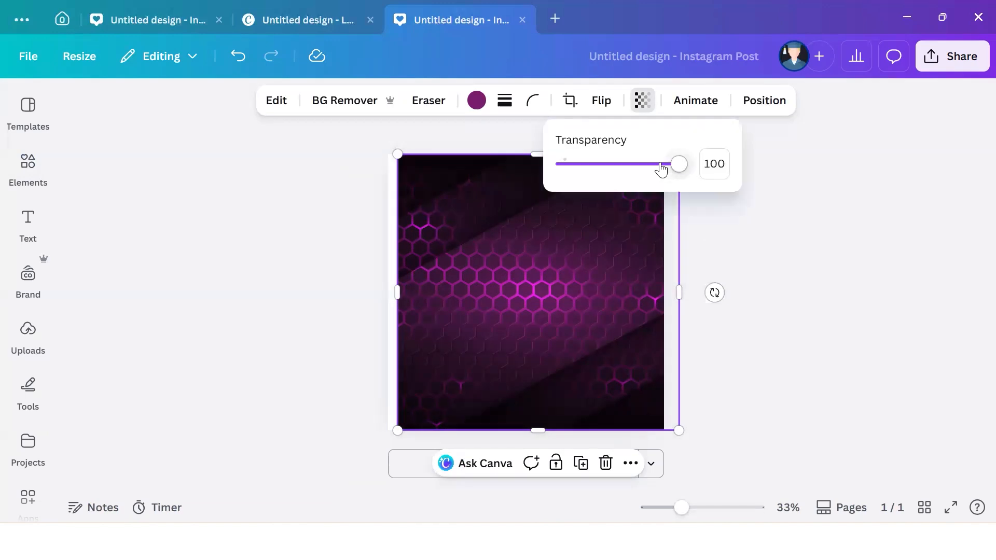
pyautogui.moveTo(649, 168); pyautogui.dragTo(679, 167)
pyautogui.press('Escape')
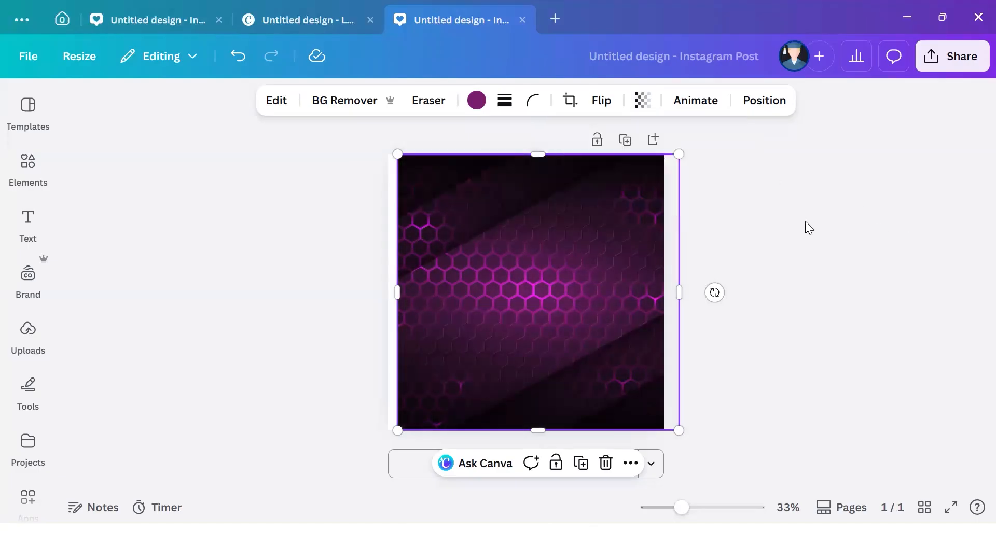
pyautogui.click(842, 235)
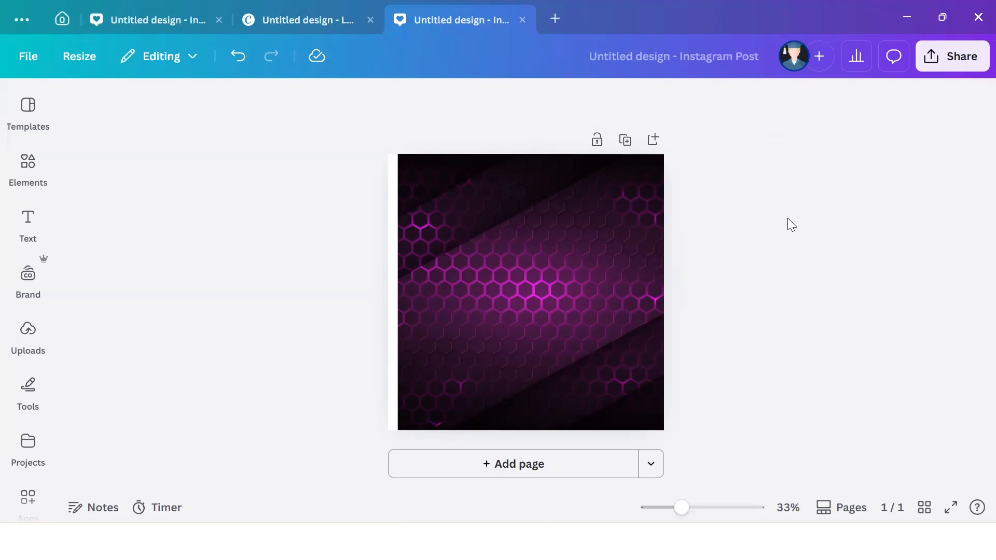
# - Add a ShadowByte Arena title text near the top of the page reading "NEW TOURNAMENT THIS WEEKEND"
pyautogui.click(591, 269)
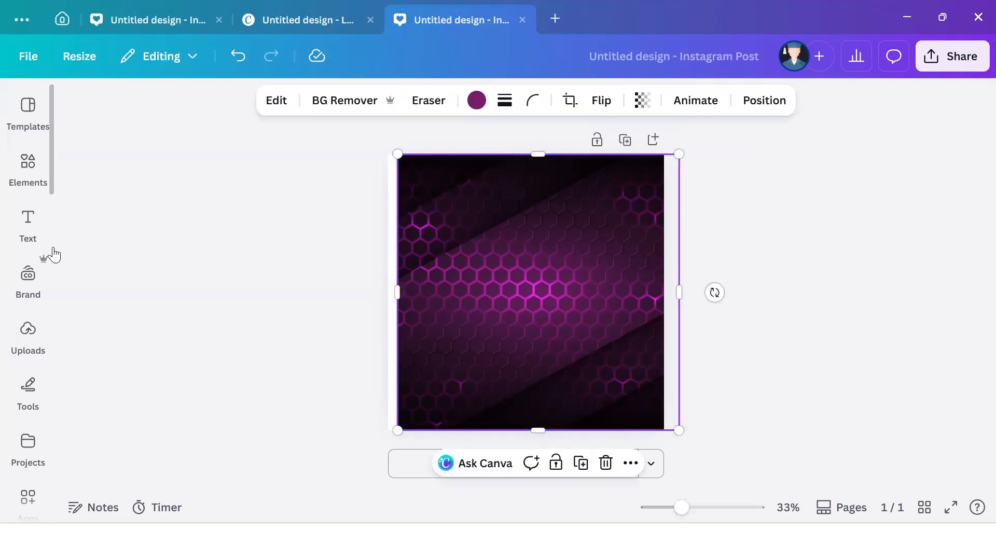
pyautogui.click(29, 239)
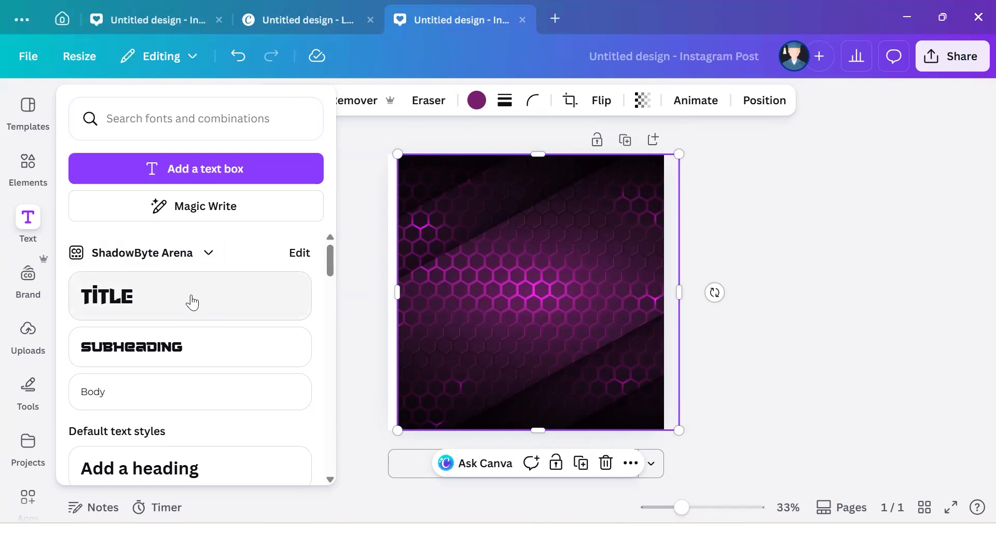
pyautogui.click(192, 302)
pyautogui.click(339, 288)
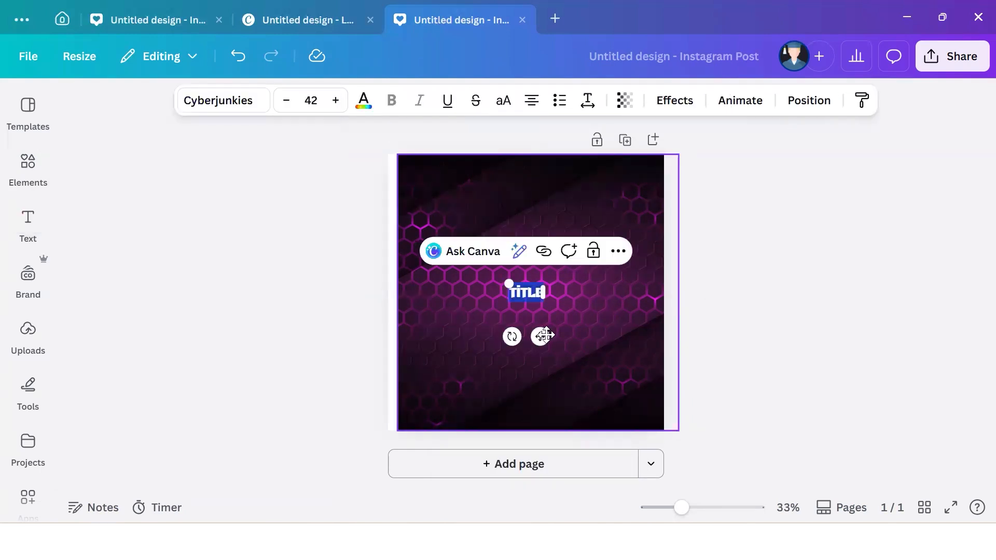
pyautogui.moveTo(543, 339); pyautogui.dragTo(540, 241)
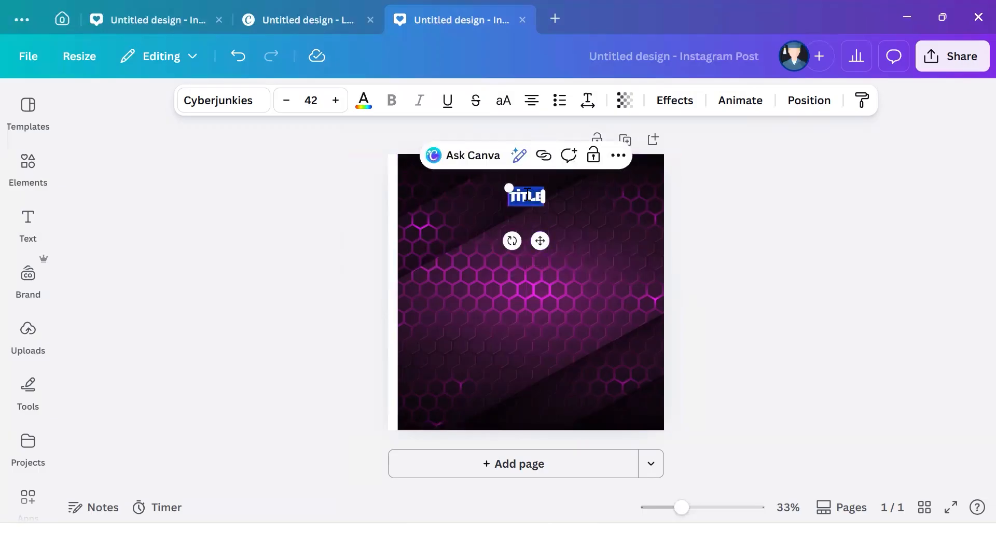
pyautogui.write('NEW')
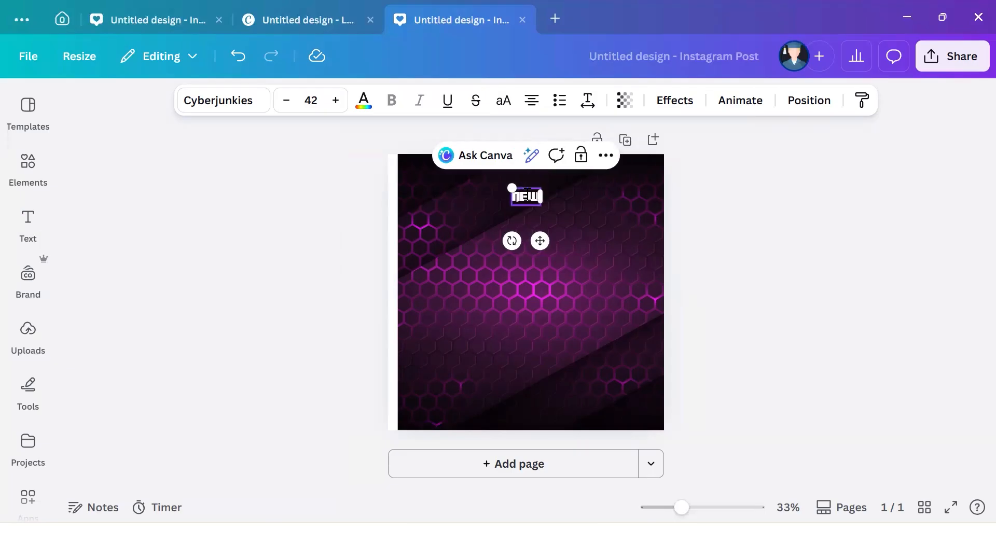
pyautogui.write(' TOURNAMENT THIS WEEKEND')
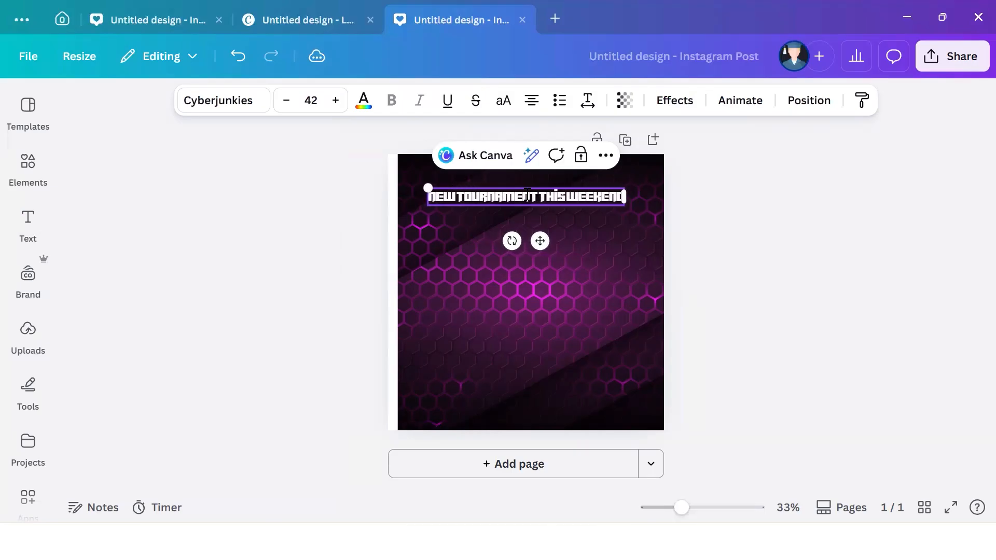
# - Set the letter spacing of the "NEW TOURNAMENT THIS WEEKEND" title to 97
pyautogui.click(574, 260)
pyautogui.click(599, 200)
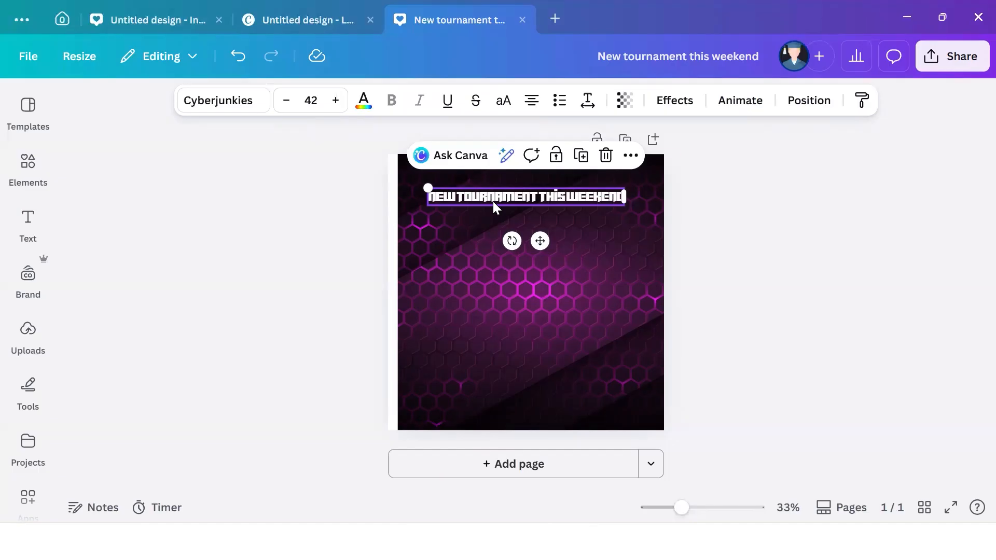
pyautogui.click(576, 200)
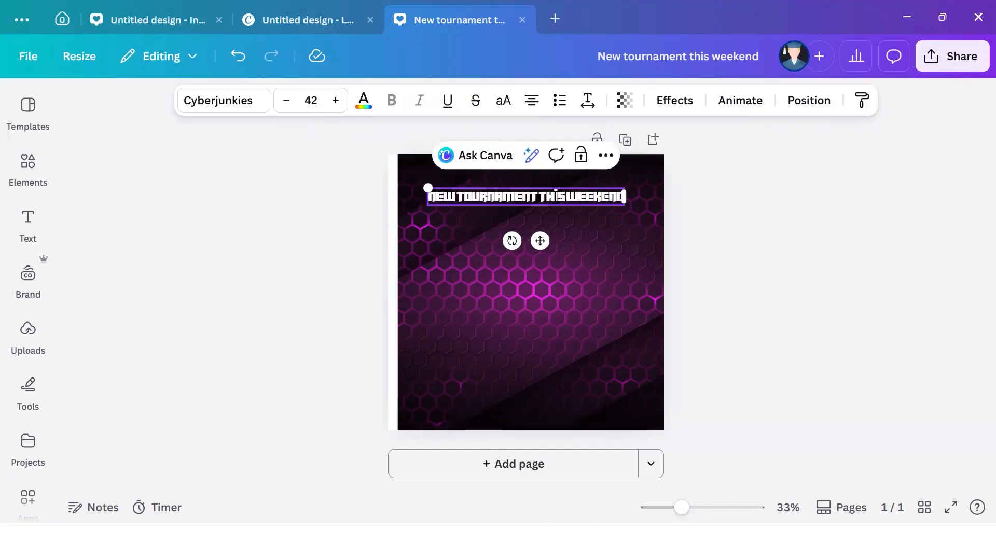
pyautogui.click(587, 100)
pyautogui.moveTo(533, 169); pyautogui.dragTo(542, 169)
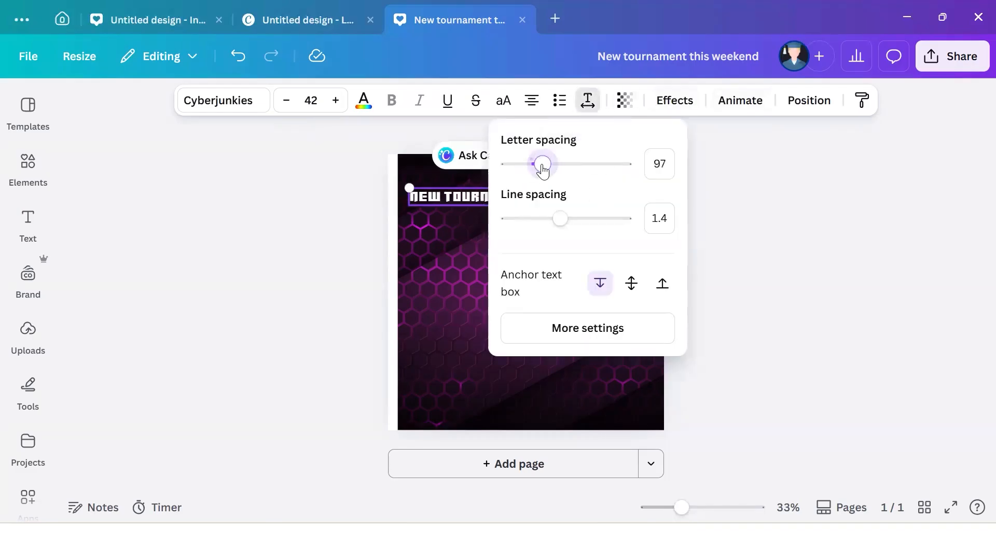
pyautogui.click(453, 279)
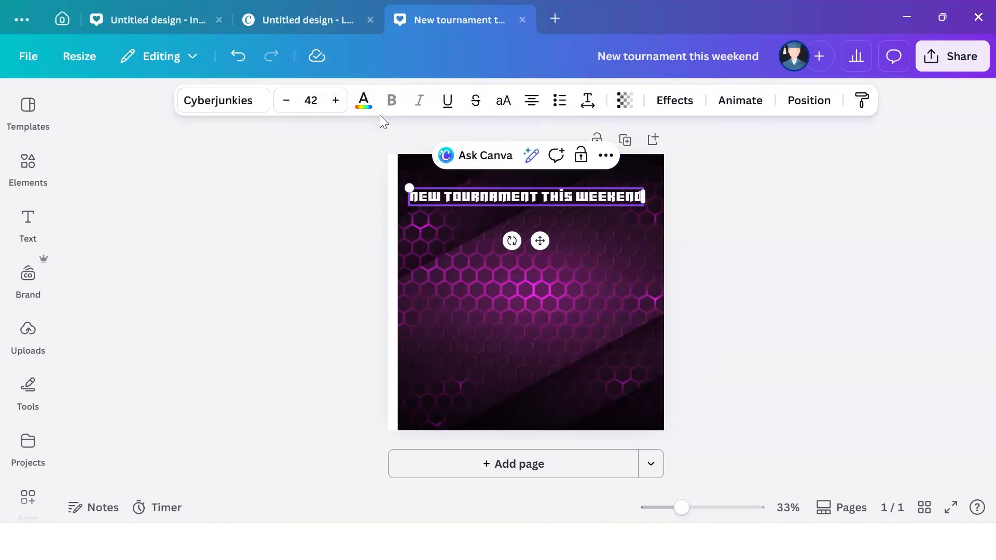
# - Set the font size of the "NEW TOURNAMENT THIS WEEKEND" title to 56
pyautogui.click(323, 101)
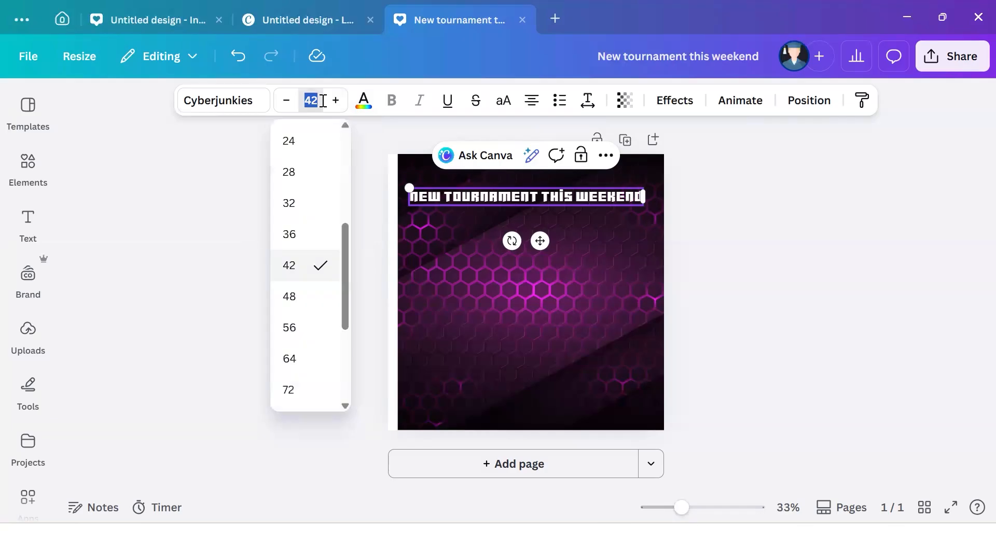
pyautogui.click(300, 326)
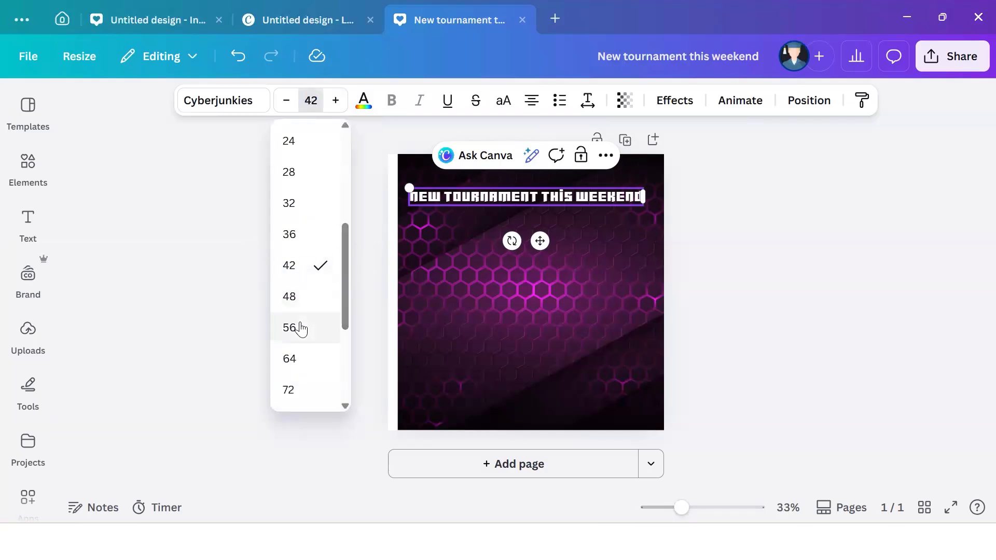
pyautogui.click(278, 300)
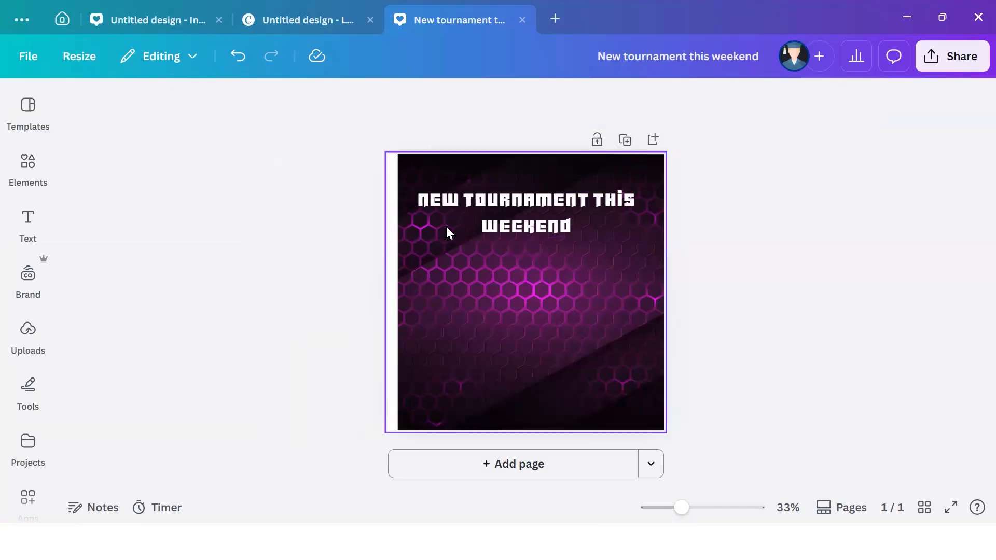
# - Try purple and white from the ShadowByte Arena palette on the title text, and settle on the palette's light cyan
pyautogui.click(587, 220)
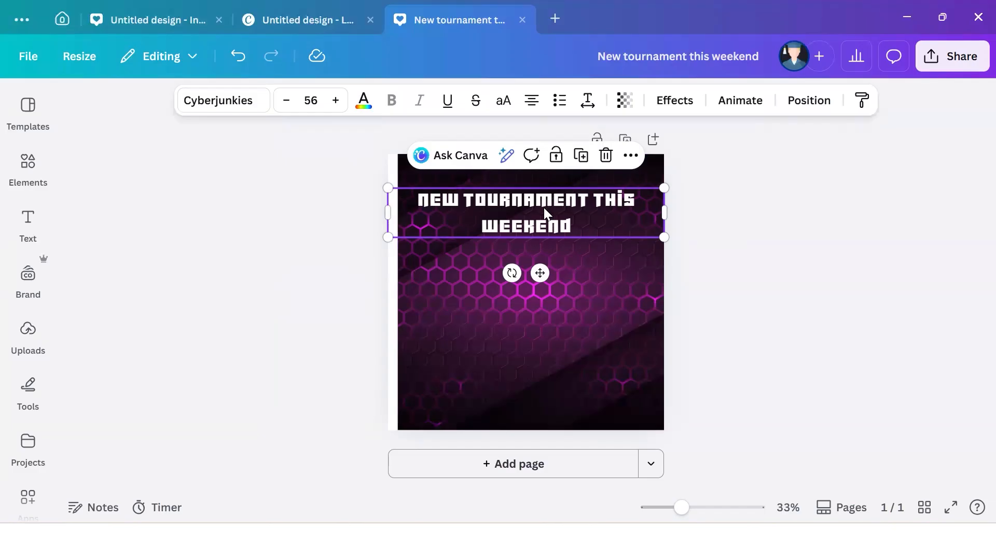
pyautogui.click(364, 100)
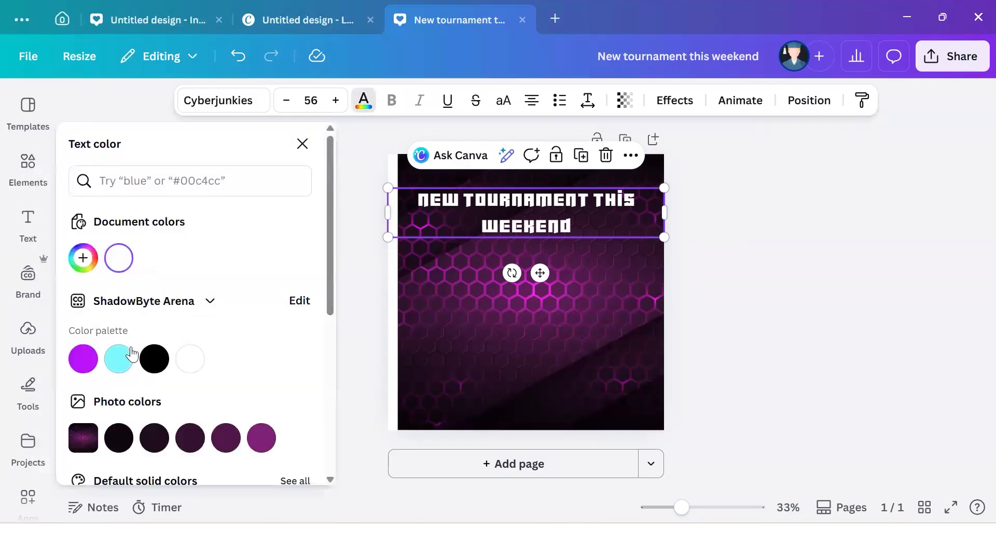
pyautogui.click(127, 358)
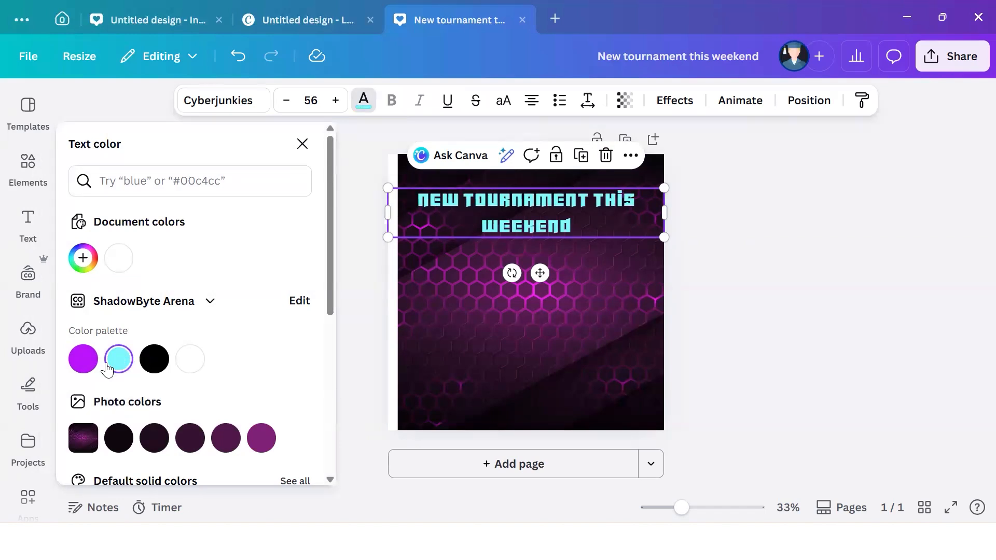
pyautogui.click(84, 364)
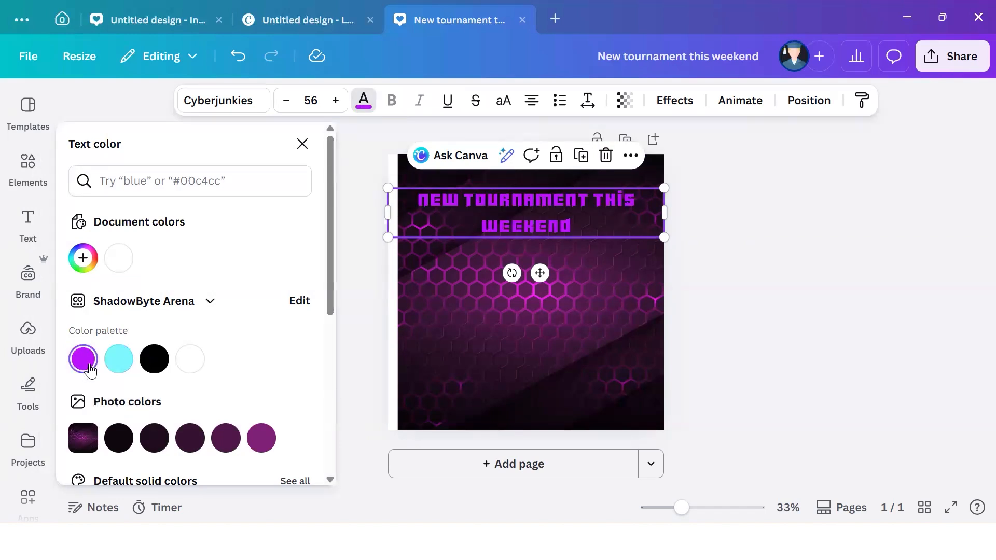
pyautogui.click(118, 369)
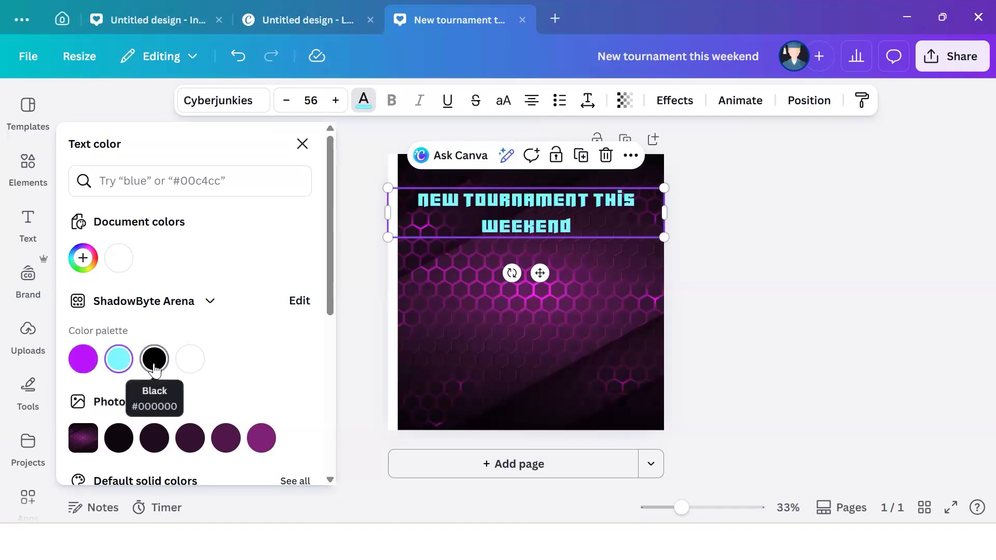
pyautogui.click(184, 372)
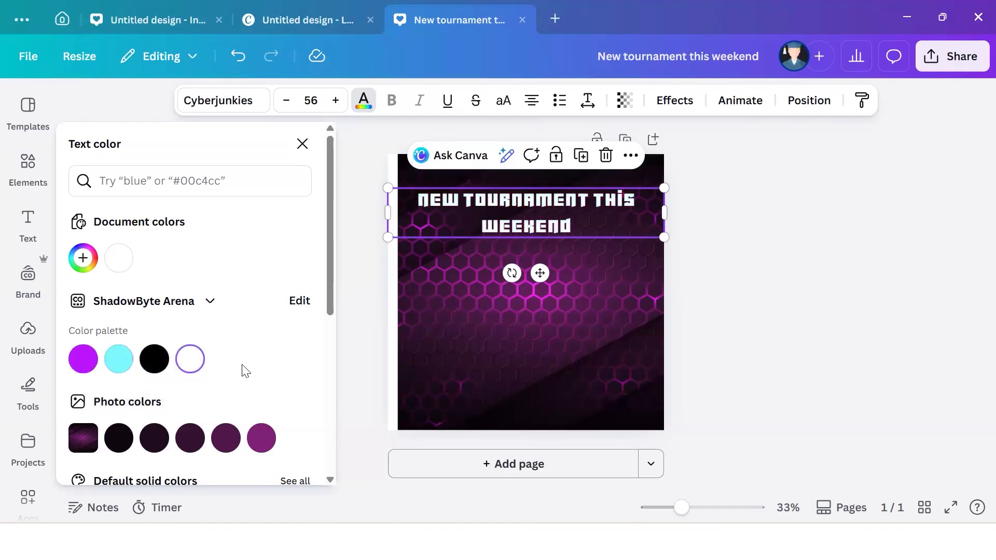
pyautogui.click(118, 363)
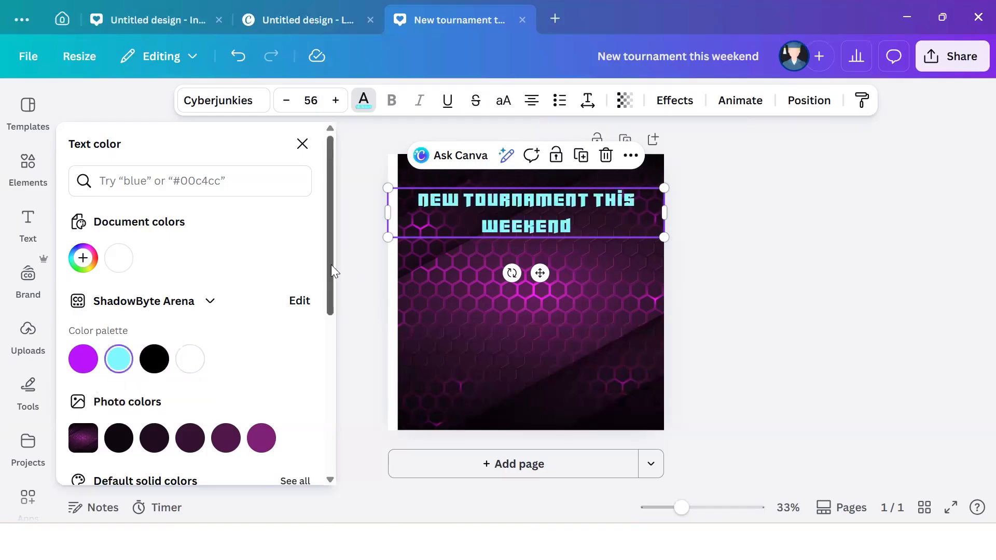
pyautogui.press('Escape')
# - Add a ShadowByte Arena subheading in the middle of the page reading "REGISTER NOW | LIMITED SLOTS"
pyautogui.click(535, 316)
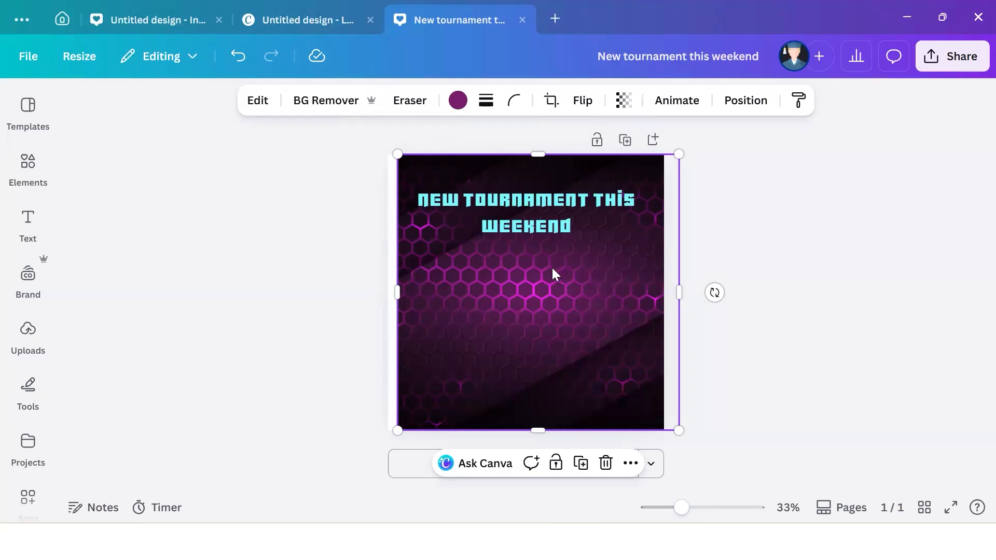
pyautogui.click(28, 223)
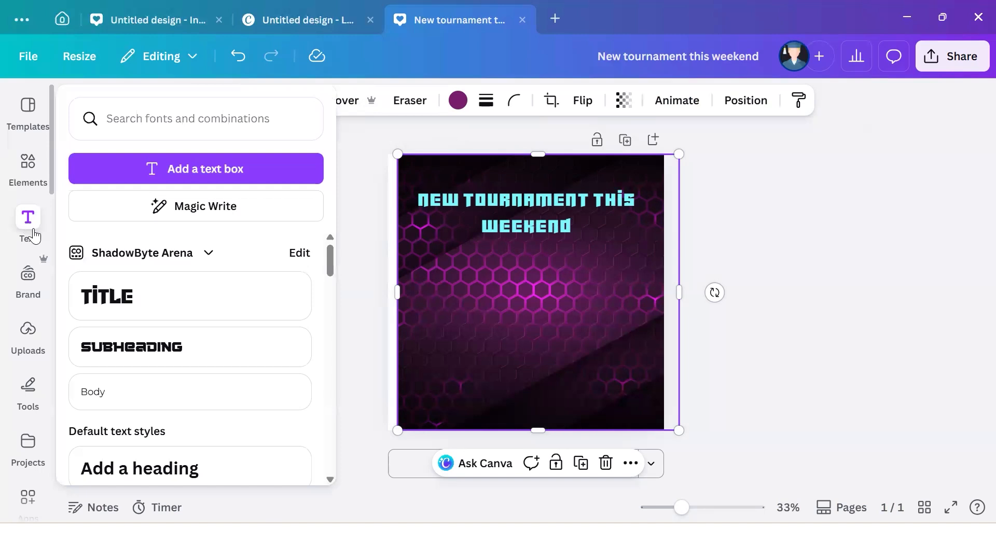
pyautogui.click(139, 356)
pyautogui.doubleClick(541, 290)
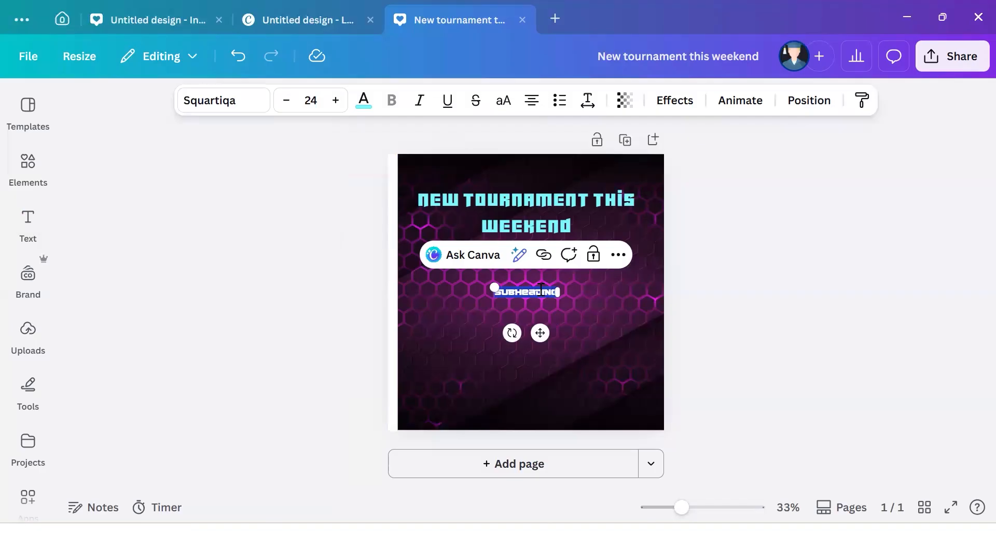
pyautogui.write('REGISTER NOW')
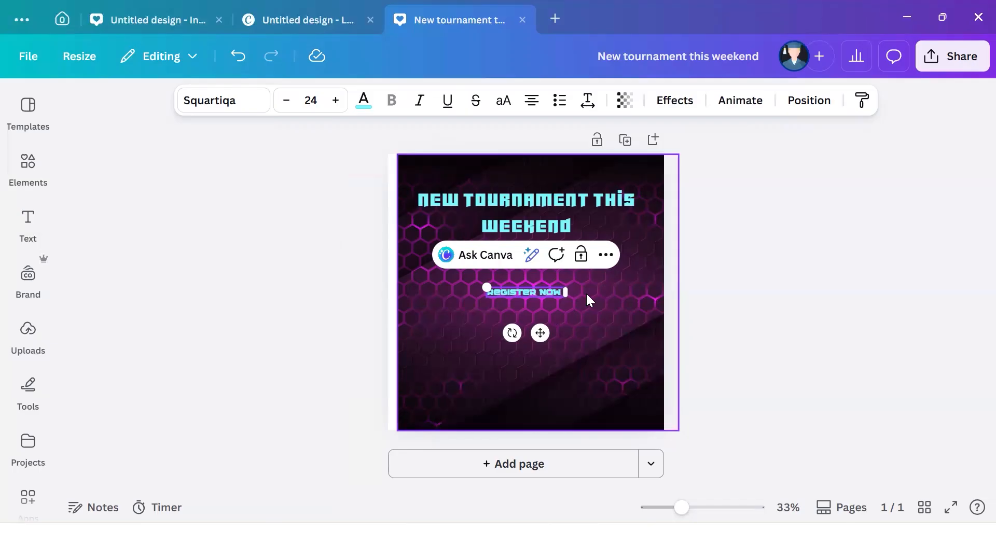
pyautogui.write('| Limn')
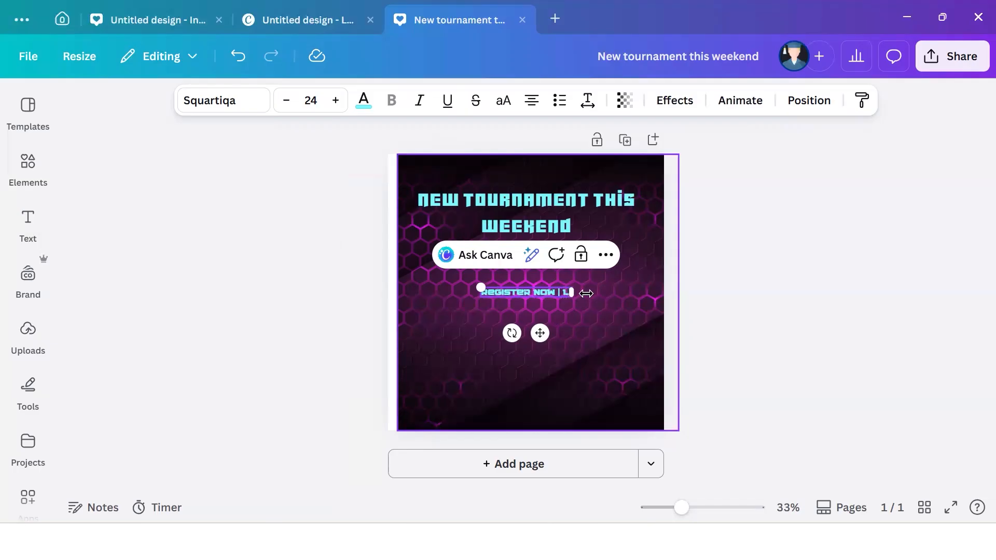
pyautogui.write('ted slots')
pyautogui.click(617, 338)
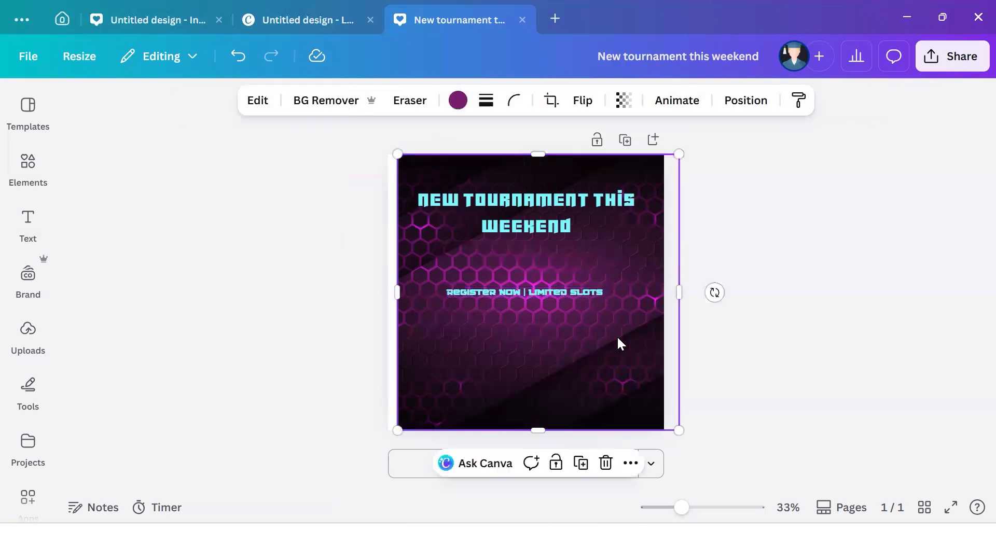
# - Set the font size of the "REGISTER NOW | LIMITED SLOTS" subheading to 36
pyautogui.click(564, 296)
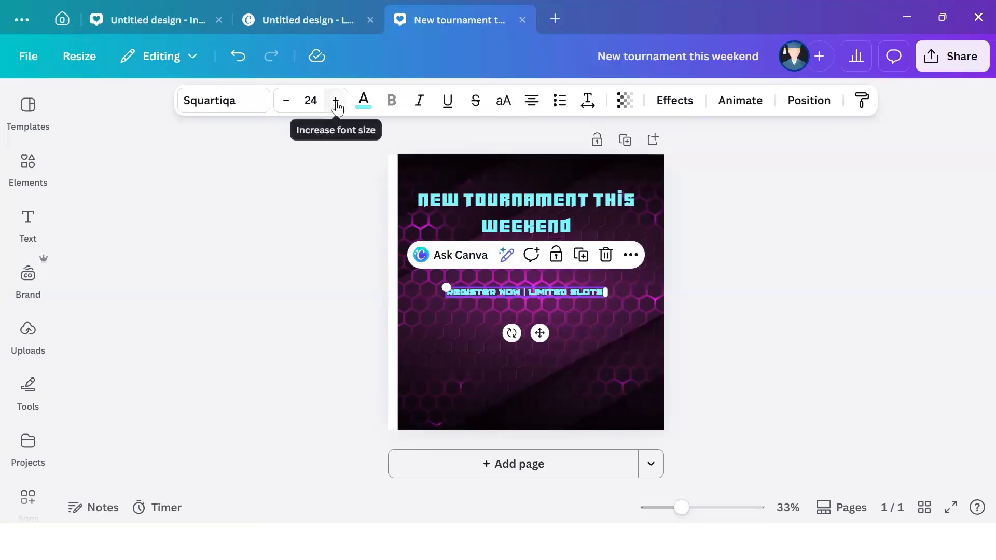
pyautogui.click(312, 102)
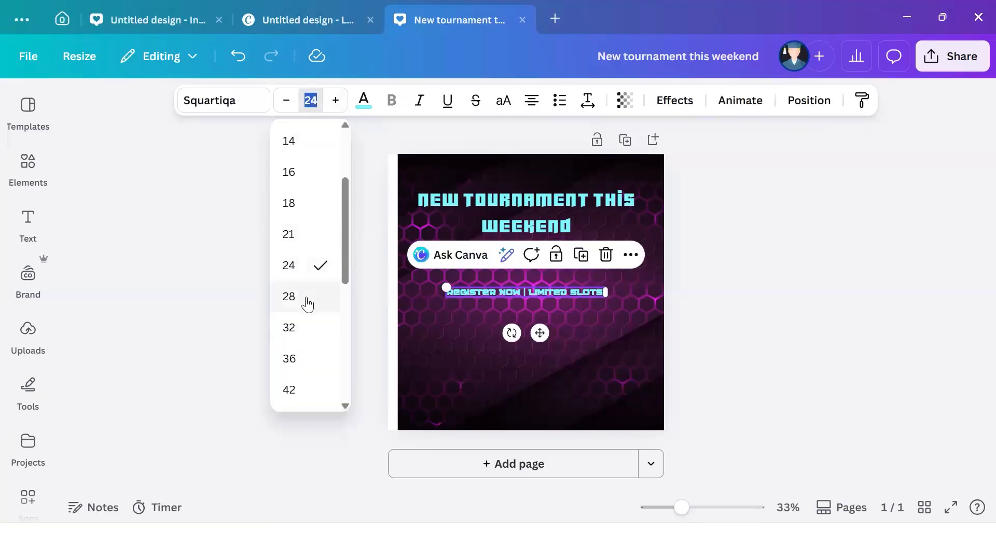
pyautogui.scroll(-1, 305, 318)
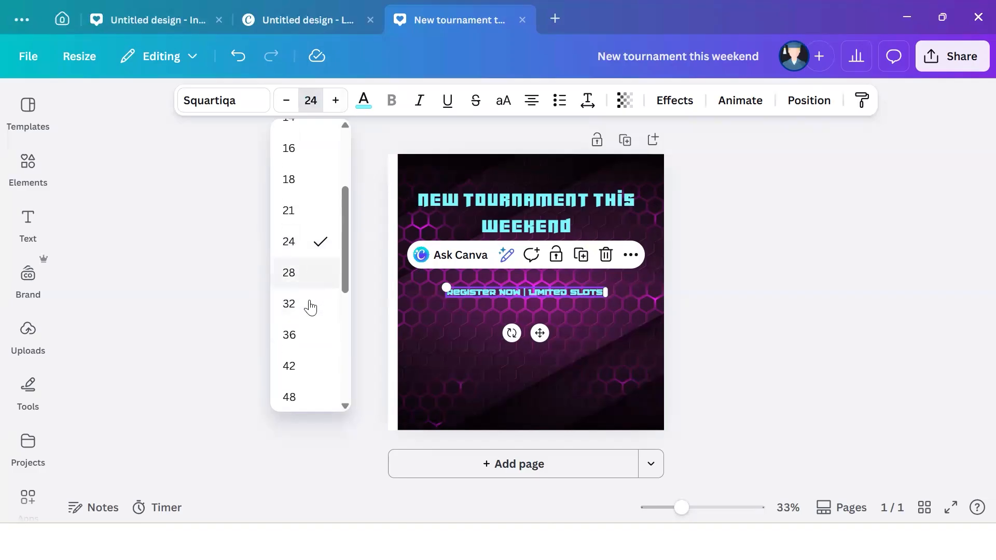
pyautogui.click(297, 311)
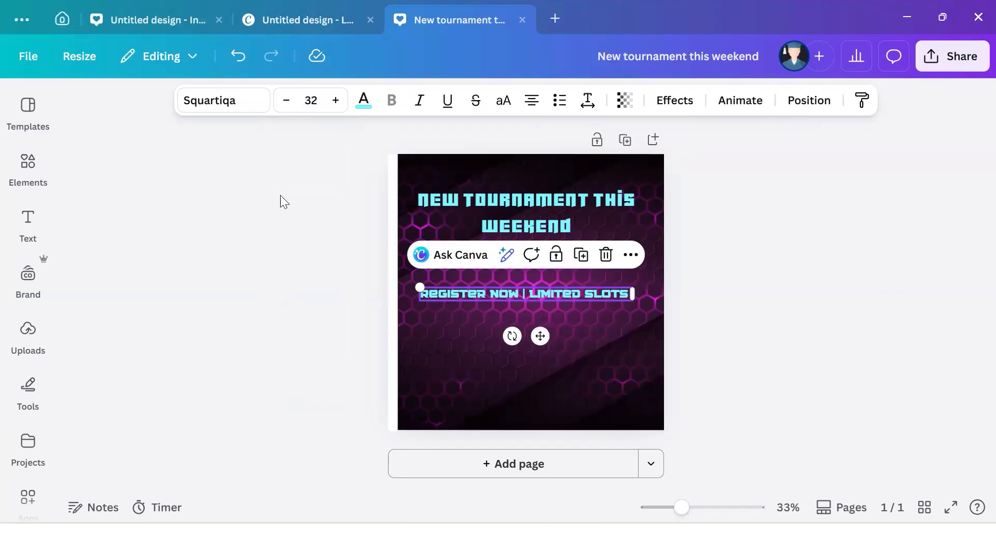
pyautogui.click(321, 99)
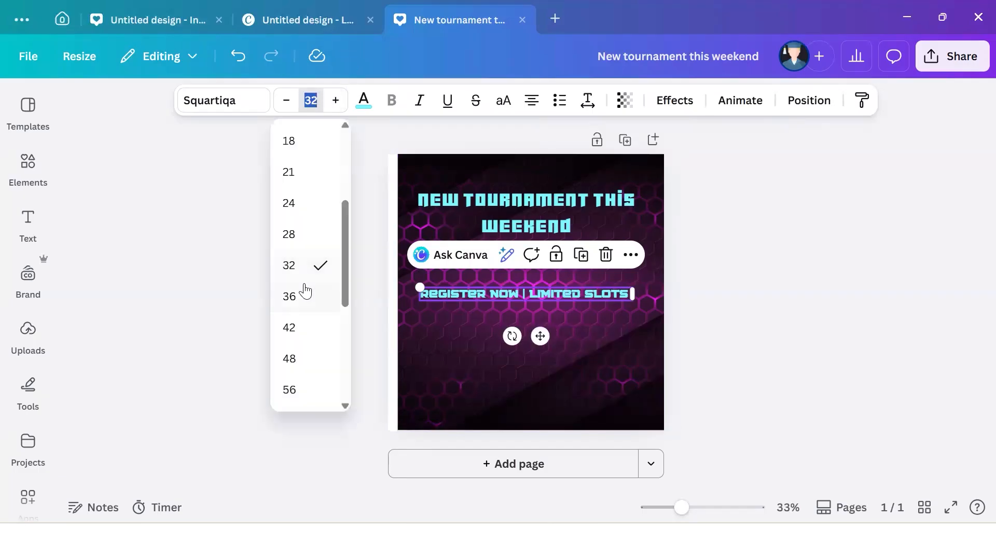
pyautogui.click(304, 306)
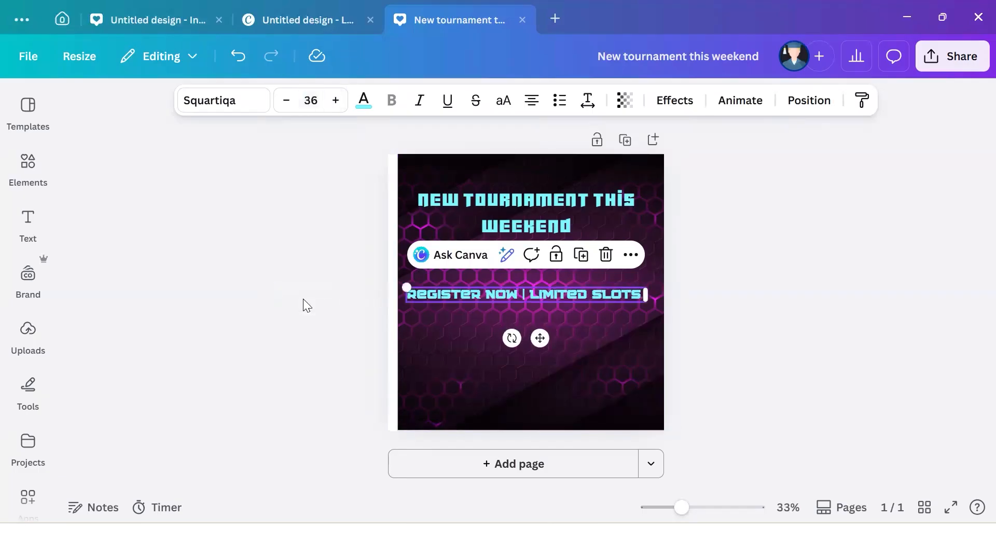
pyautogui.click(332, 386)
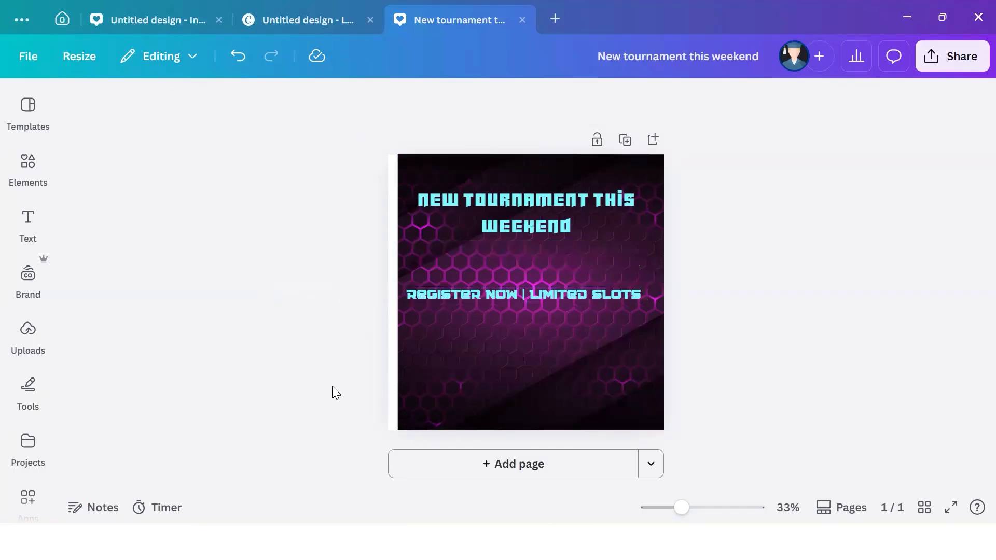
# - Recolour the "REGISTER NOW | LIMITED SLOTS" subheading with white from the ShadowByte Arena palette
pyautogui.click(501, 299)
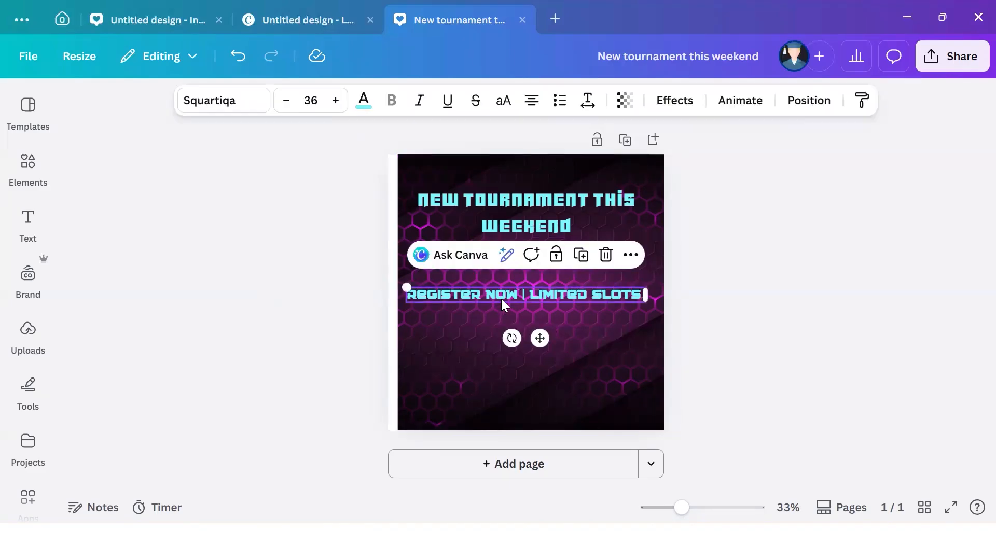
pyautogui.click(364, 103)
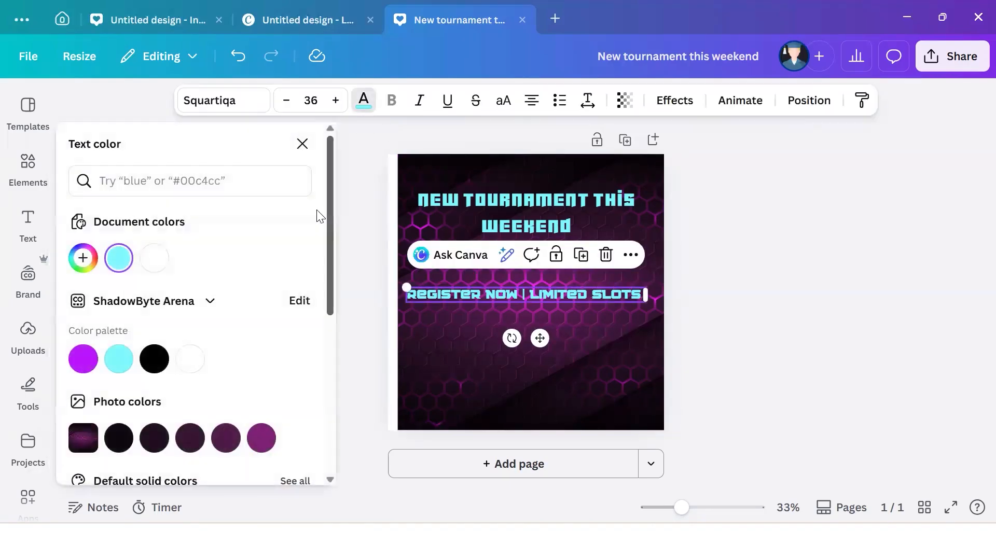
pyautogui.click(190, 361)
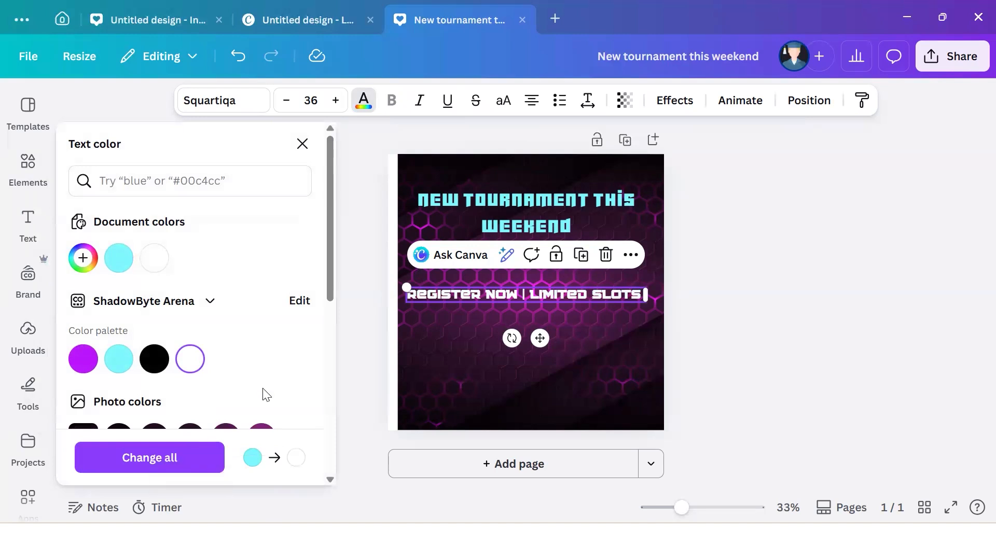
pyautogui.click(359, 349)
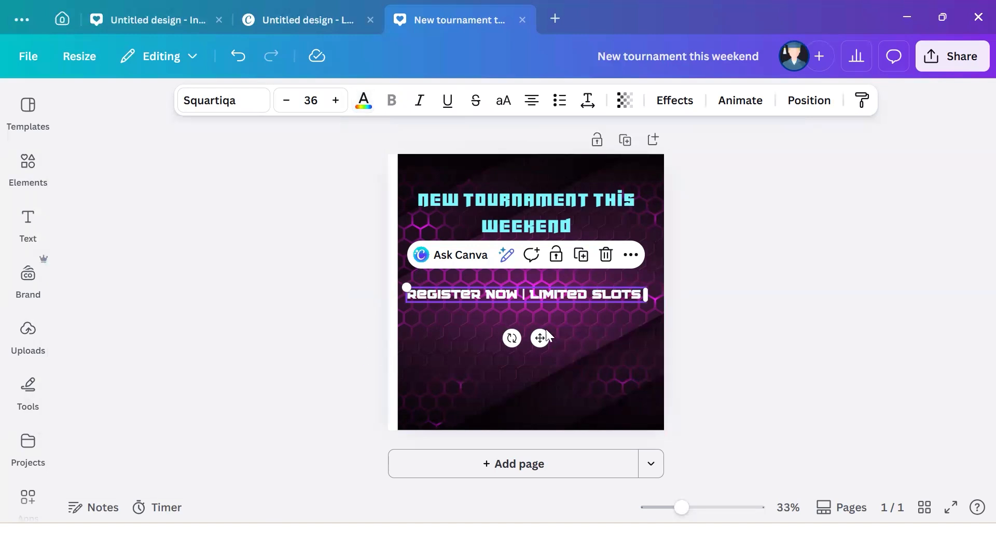
# - Move the subheading up closer beneath the title, keeping it centred horizontally on the page
pyautogui.moveTo(545, 338); pyautogui.dragTo(547, 319)
pyautogui.click(577, 345)
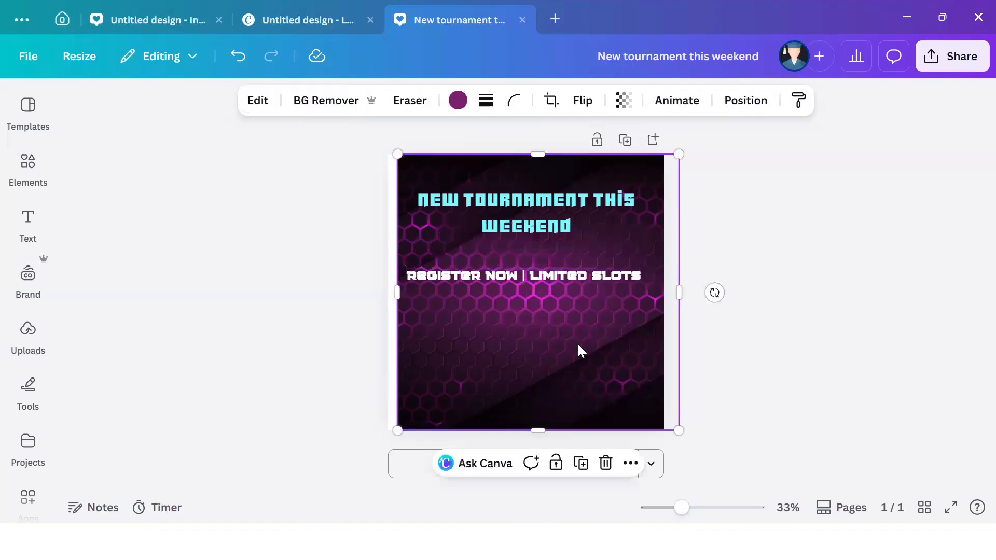
pyautogui.click(642, 271)
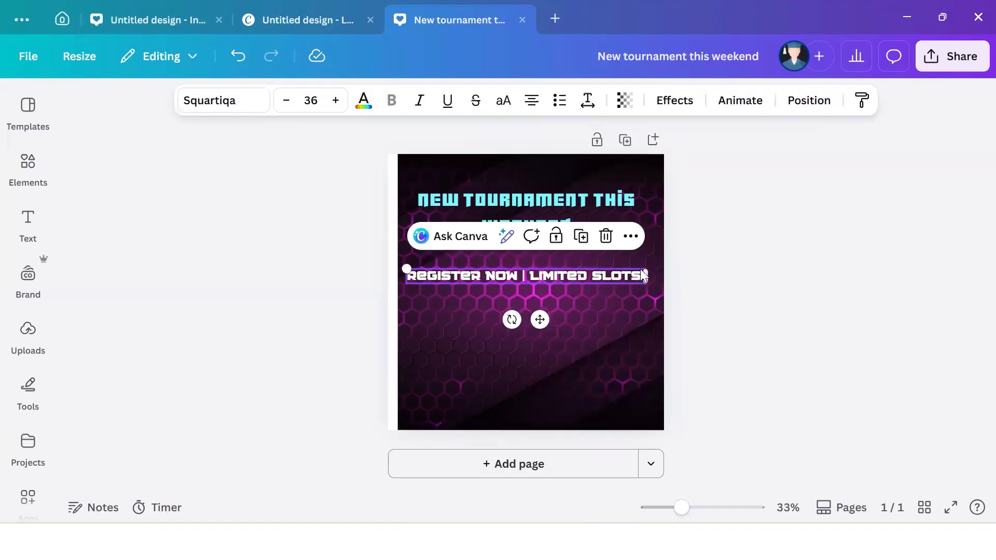
pyautogui.click(617, 379)
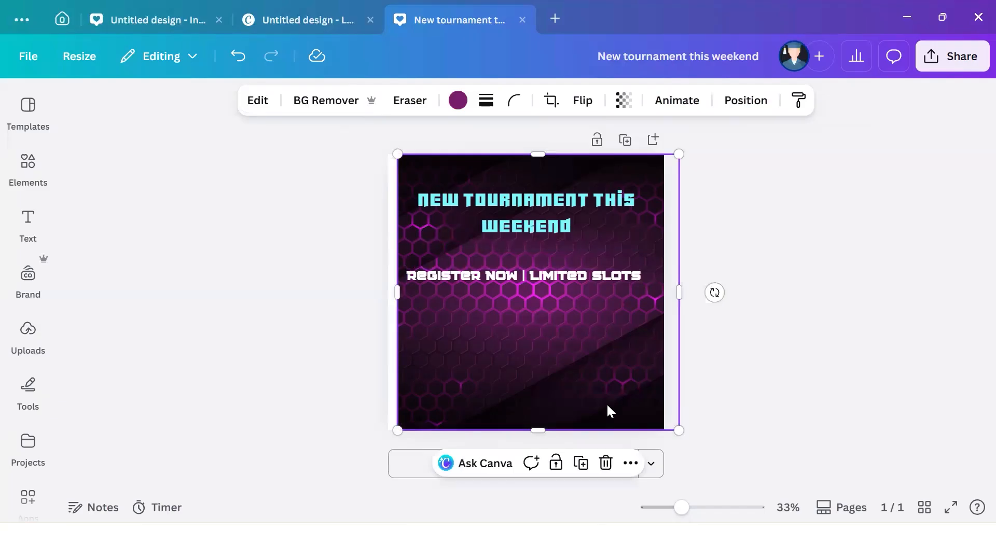
pyautogui.click(591, 278)
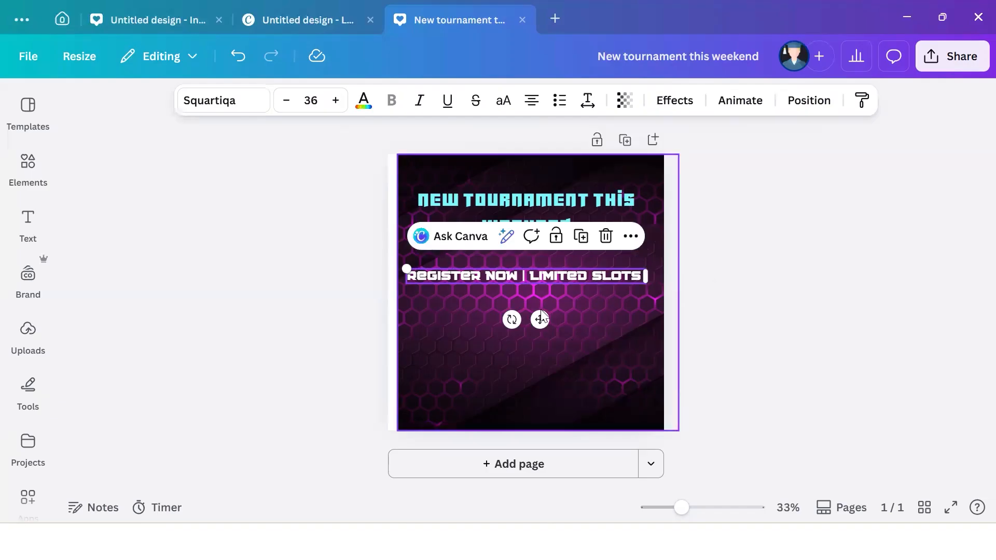
pyautogui.moveTo(540, 314); pyautogui.dragTo(540, 313)
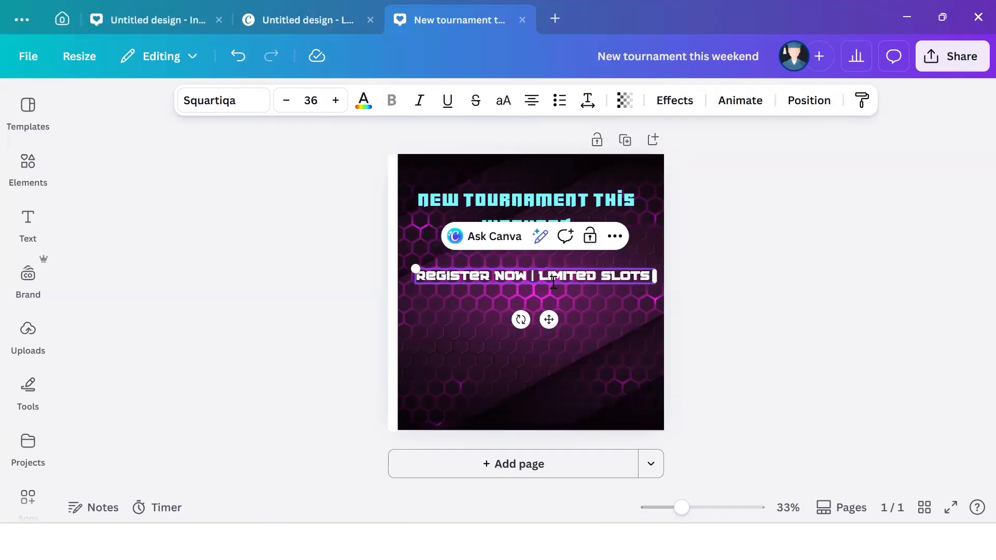
pyautogui.moveTo(548, 315); pyautogui.dragTo(546, 313)
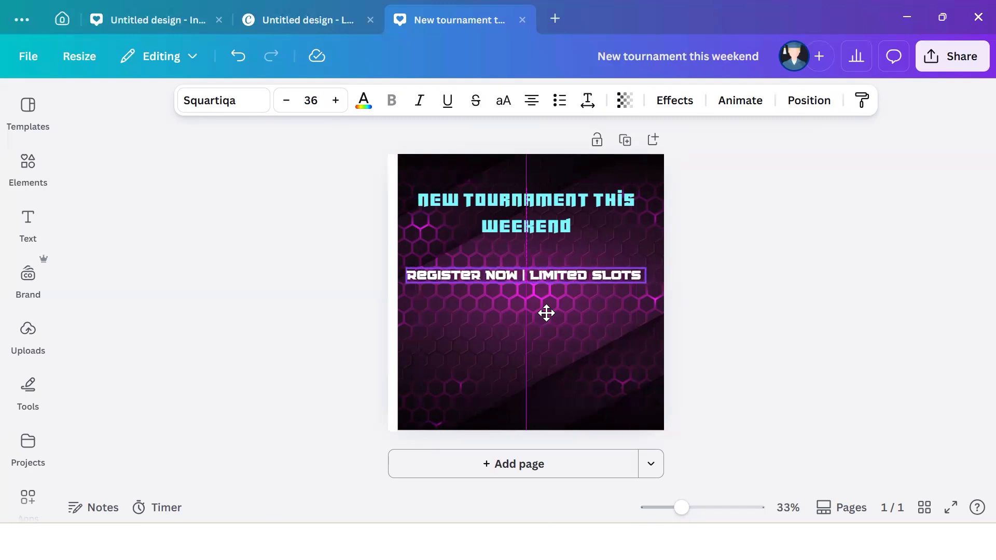
pyautogui.moveTo(546, 313); pyautogui.dragTo(546, 313)
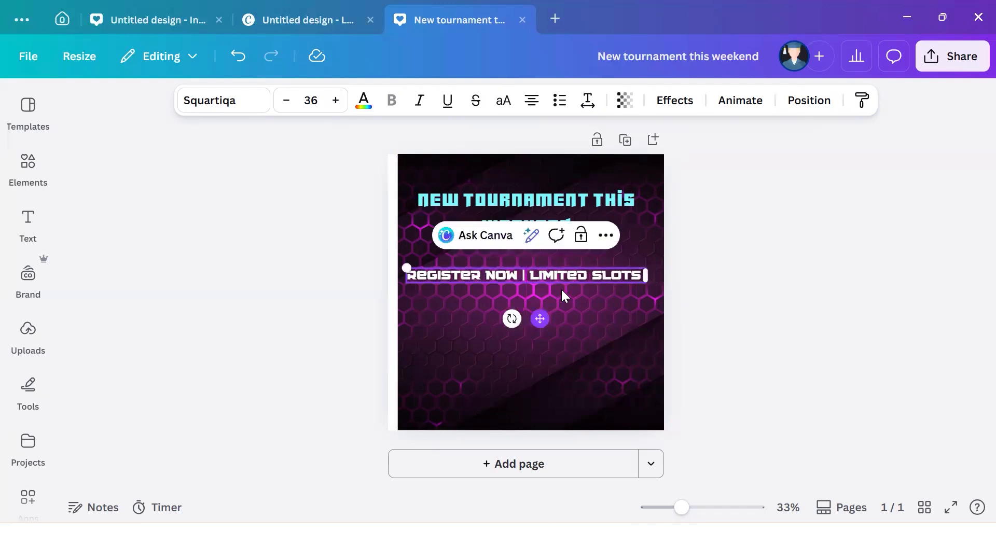
# - Justify the subheading text and nudge it slightly higher towards the title
pyautogui.click(538, 107)
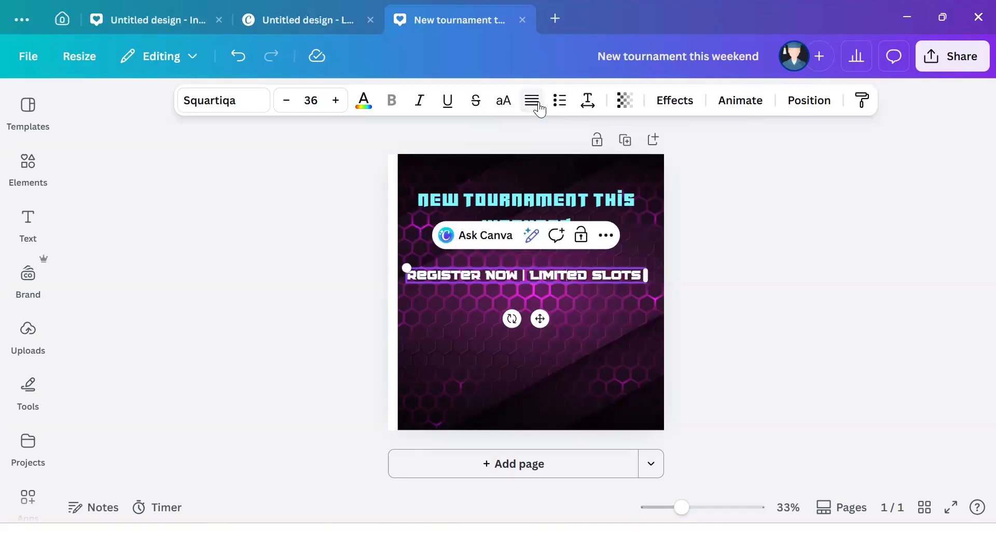
pyautogui.click(583, 341)
pyautogui.click(572, 282)
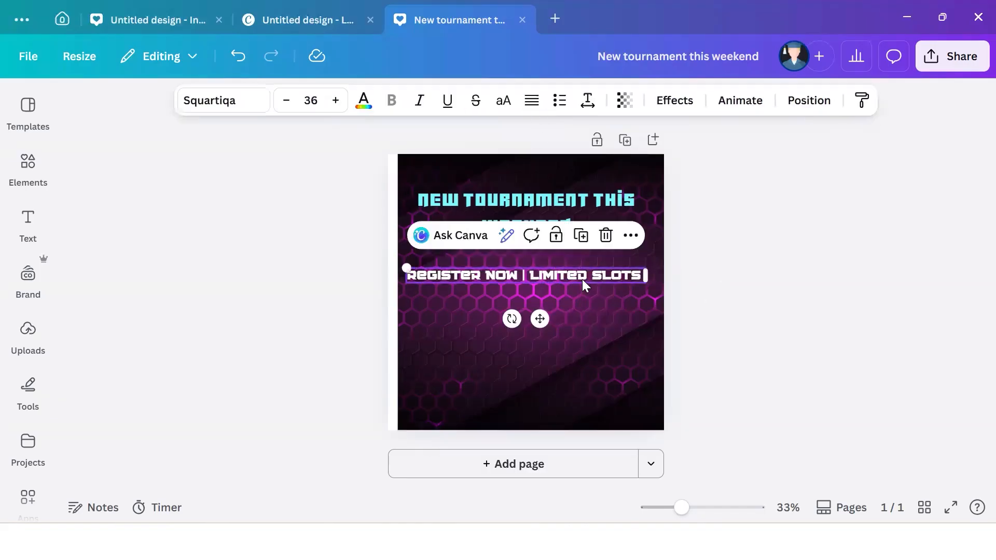
pyautogui.moveTo(543, 320); pyautogui.dragTo(540, 318)
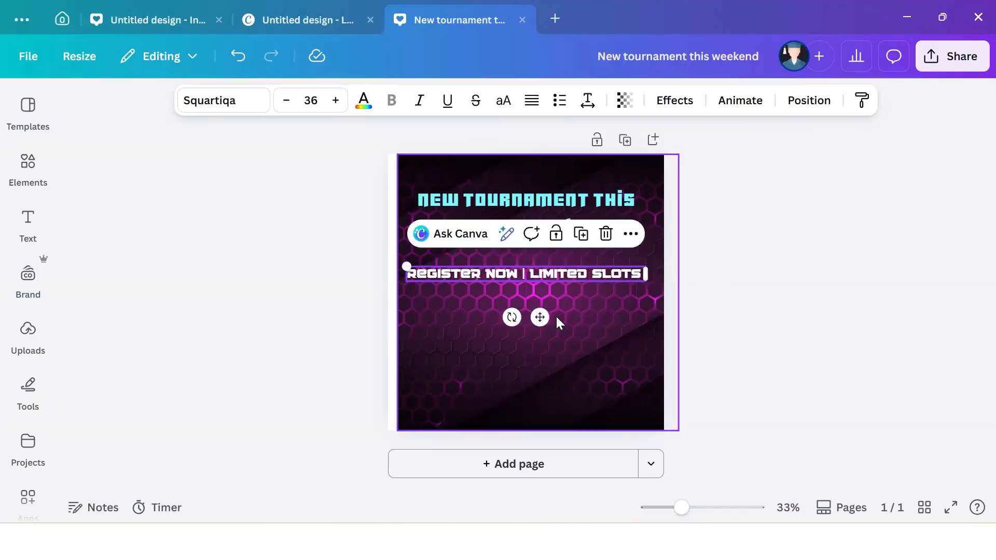
pyautogui.click(602, 271)
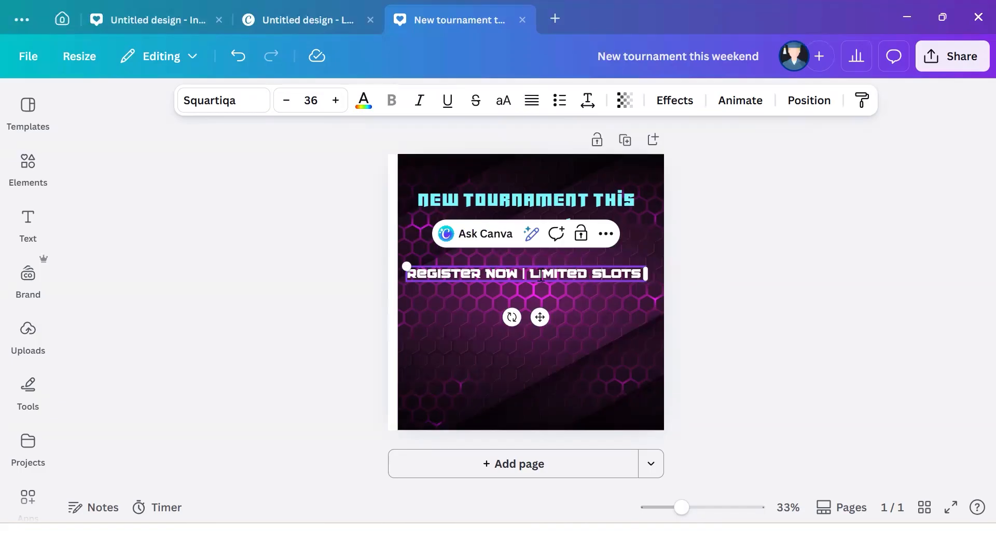
# - Reduce the subheading's font size to 34 and shift it slightly right and up beneath the title
pyautogui.click(293, 106)
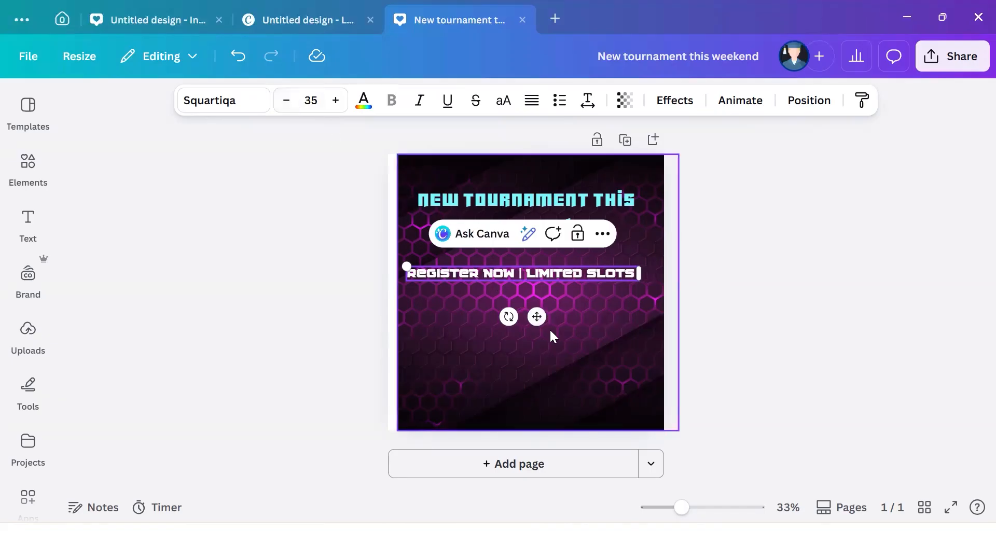
pyautogui.moveTo(539, 317); pyautogui.dragTo(548, 318)
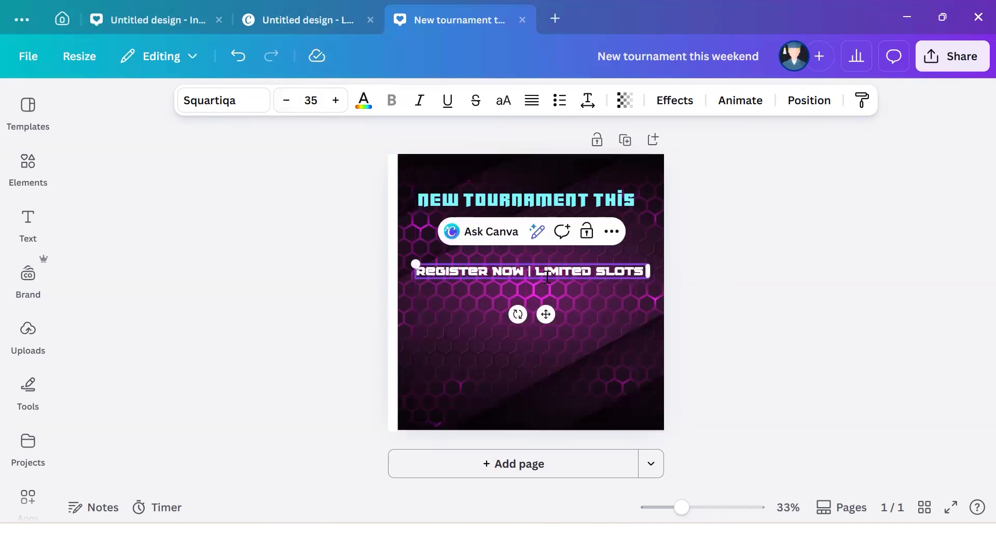
pyautogui.click(285, 103)
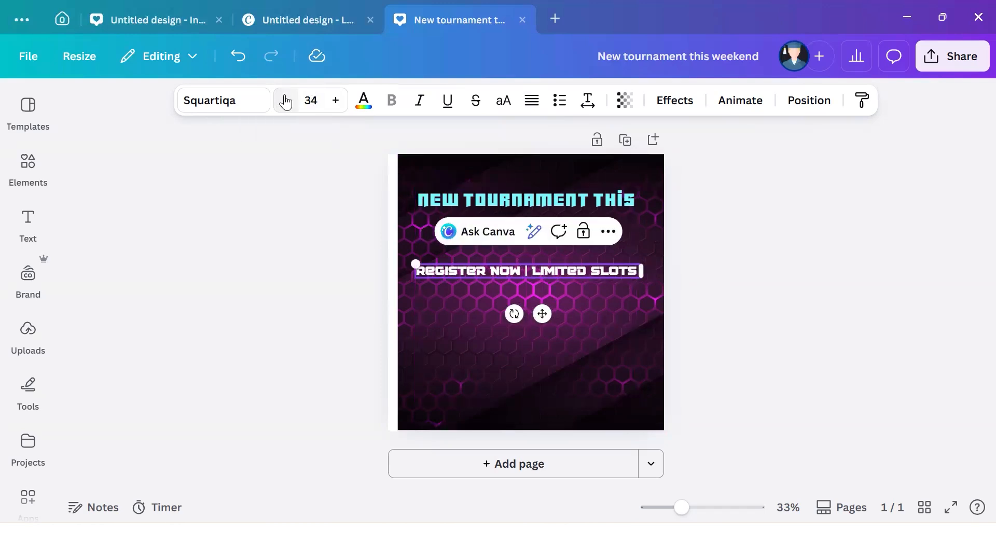
pyautogui.rightClick(531, 308)
pyautogui.click(506, 351)
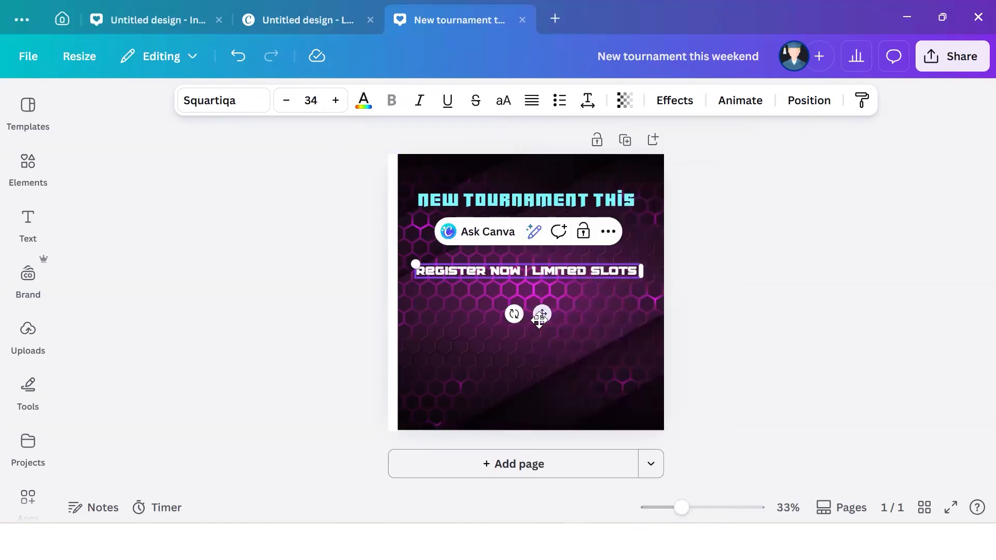
pyautogui.moveTo(540, 318); pyautogui.dragTo(543, 320)
pyautogui.click(568, 368)
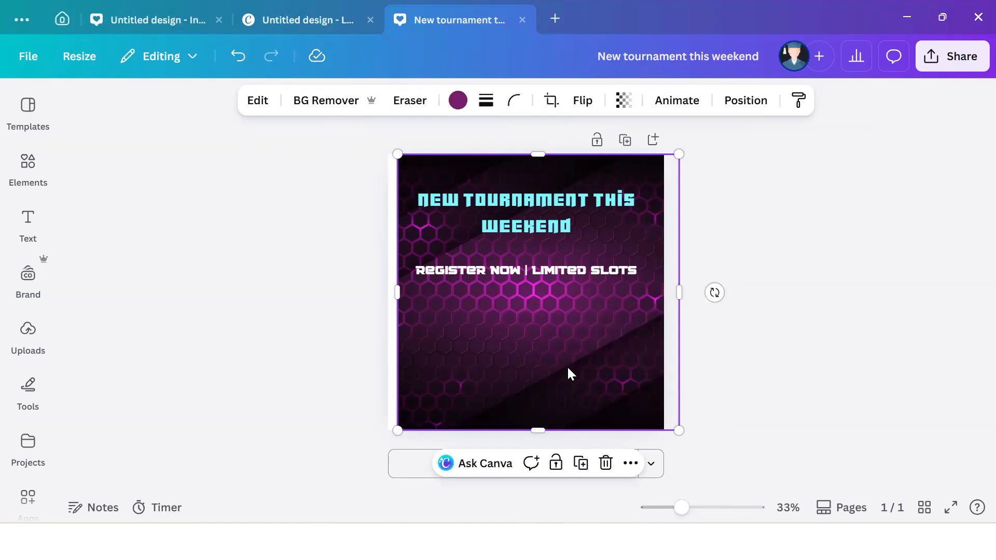
# - Colour only the words "LIMITED SLOTS" in the subheading with purple from the ShadowByte Arena palette
pyautogui.click(539, 226)
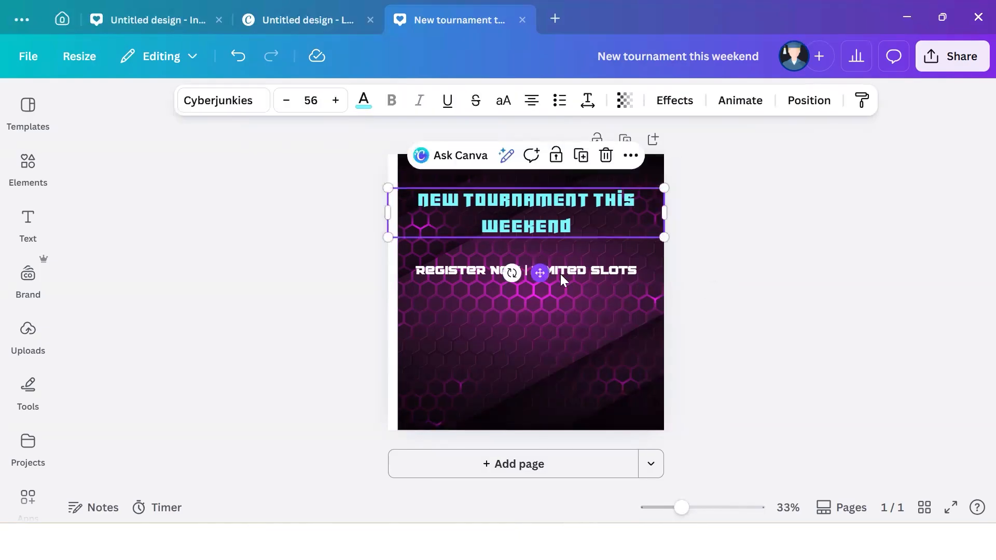
pyautogui.click(589, 270)
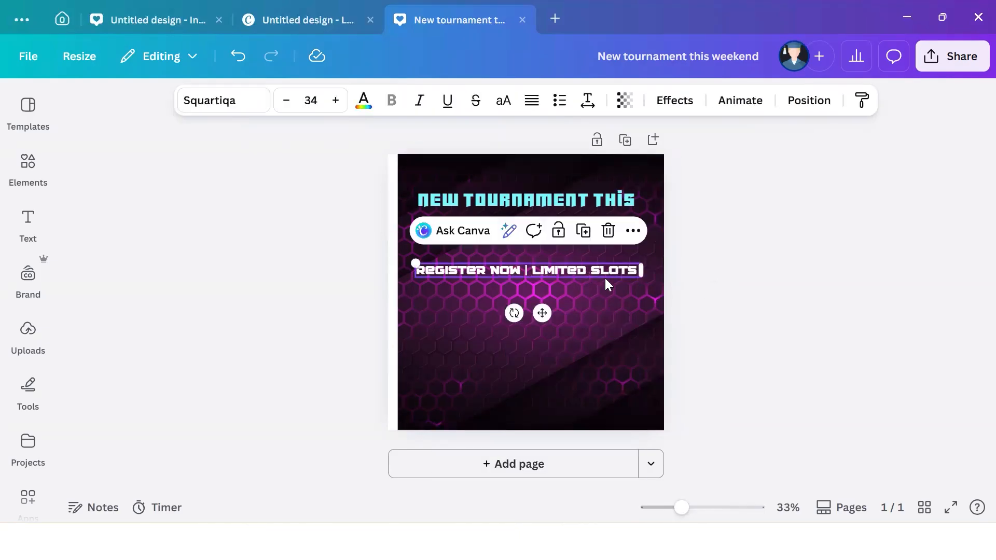
pyautogui.click(533, 270)
pyautogui.moveTo(532, 270); pyautogui.dragTo(640, 270)
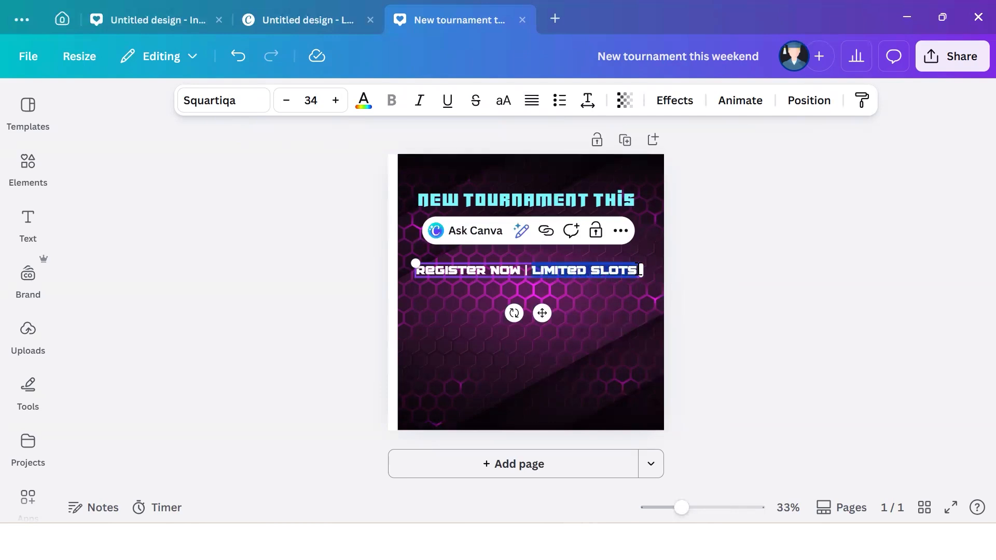
pyautogui.click(364, 108)
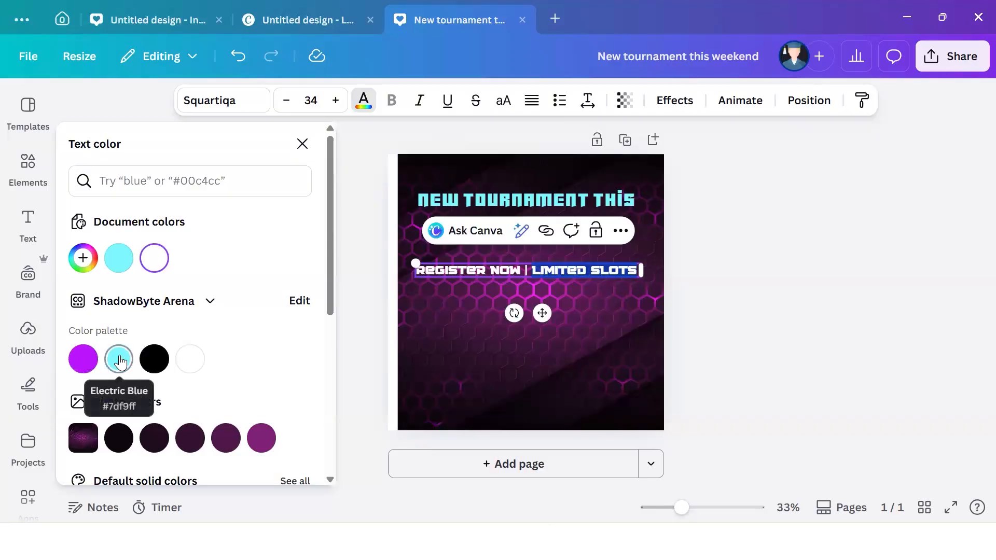
pyautogui.click(82, 371)
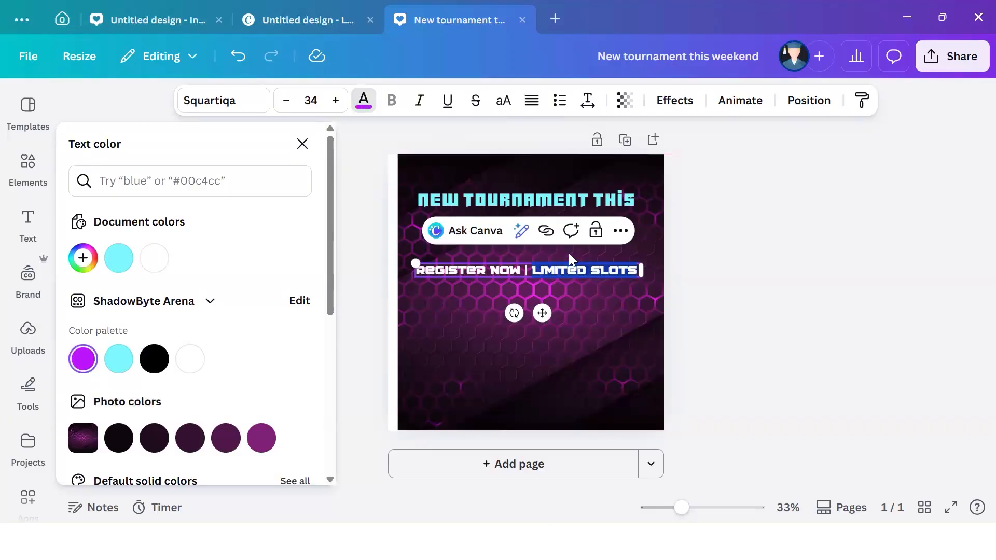
# - Apply the Neon text effect to the "REGISTER NOW | LIMITED SLOTS" subheading
pyautogui.scroll(-1, 151, 385)
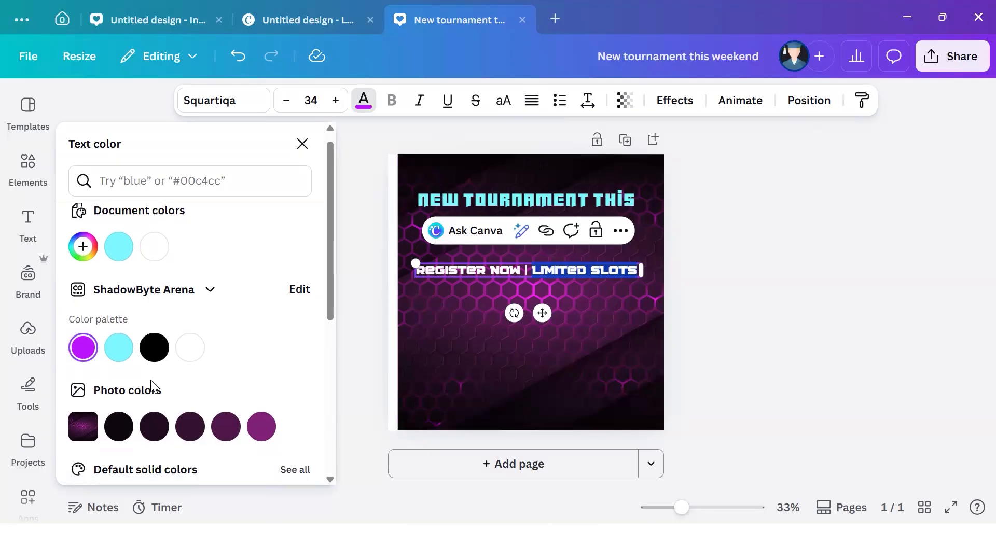
pyautogui.scroll(-3, 151, 385)
pyautogui.click(674, 100)
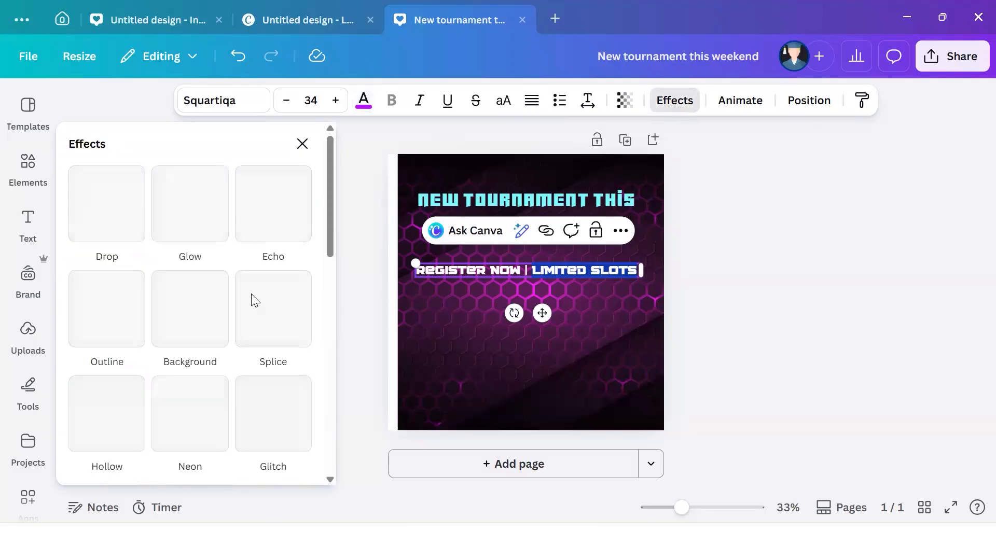
pyautogui.click(196, 415)
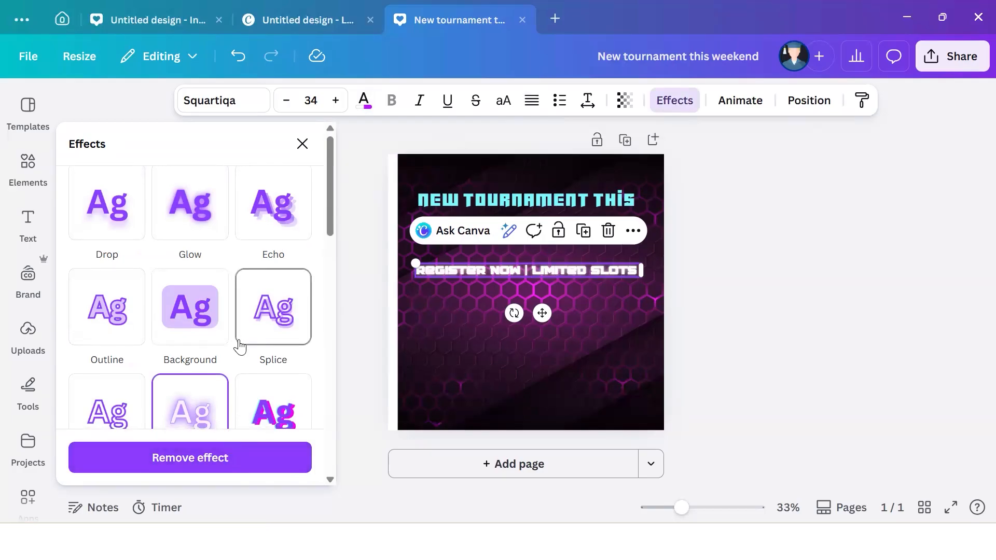
# - Remove the Neon effect from the "REGISTER NOW | LIMITED SLOTS" subheading
pyautogui.scroll(-3, 239, 346)
pyautogui.scroll(3, 240, 345)
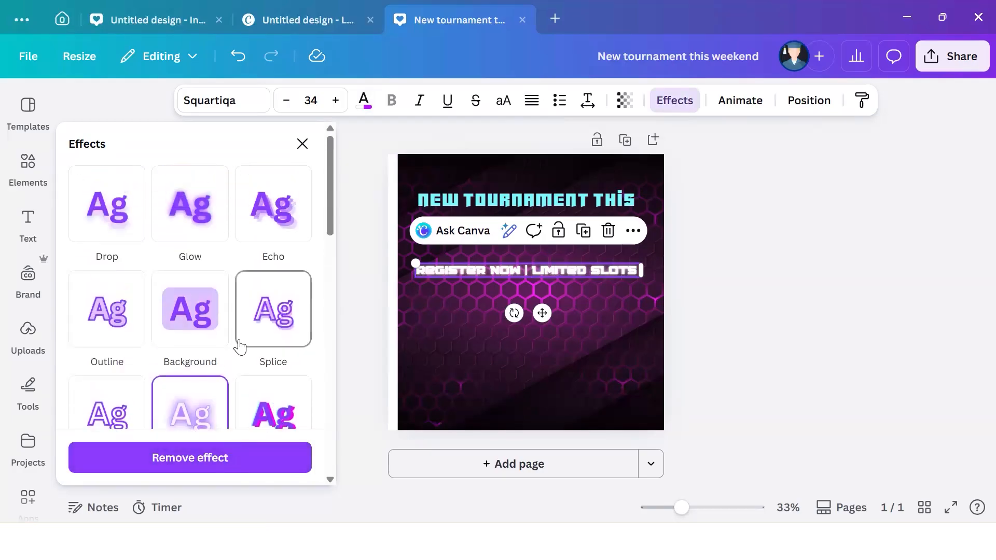
pyautogui.click(202, 466)
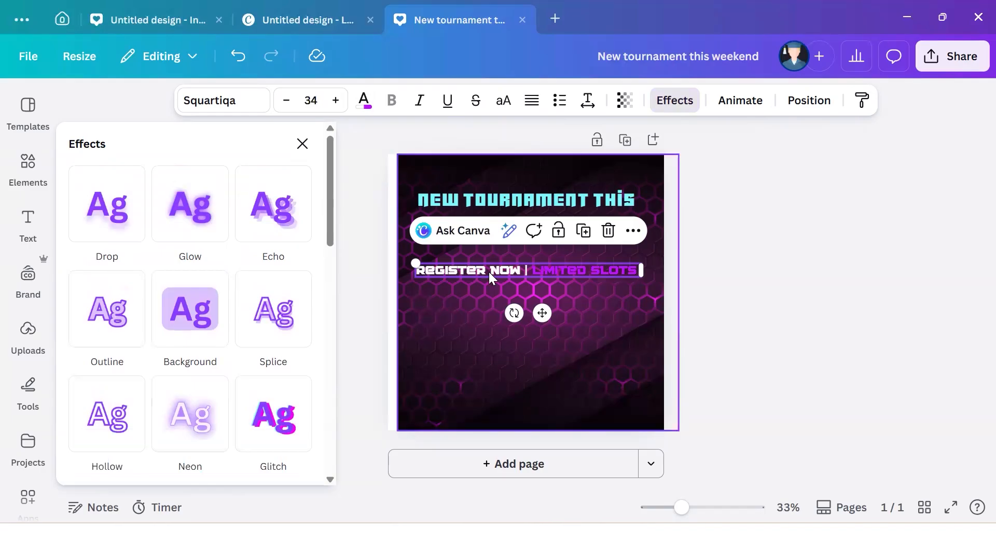
pyautogui.click(572, 288)
pyautogui.click(564, 276)
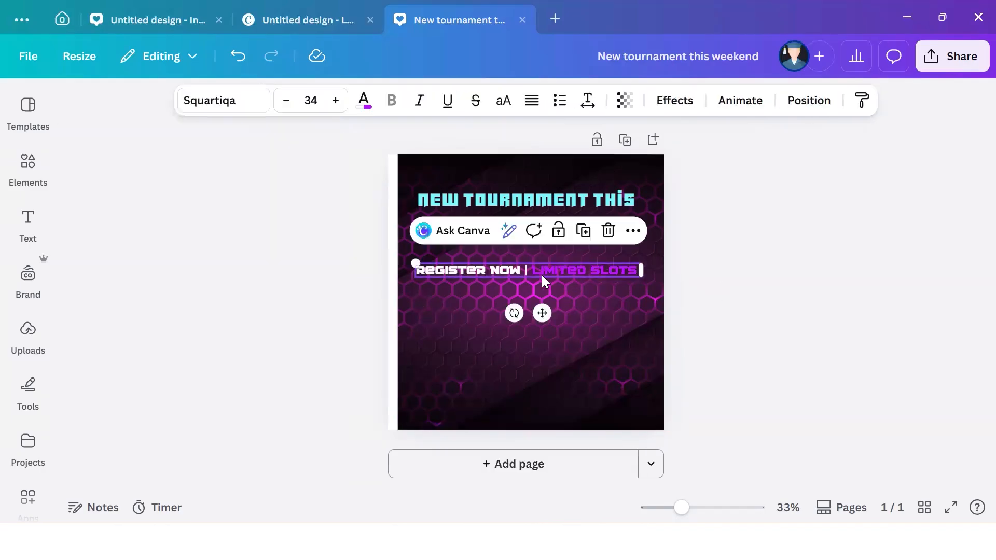
pyautogui.doubleClick(542, 276)
pyautogui.click(602, 325)
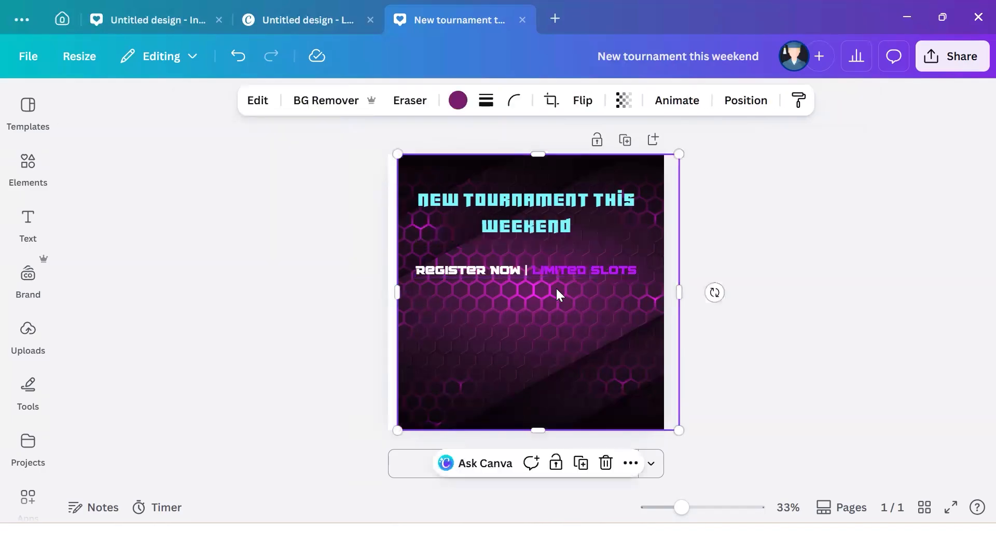
# - Apply the Neon text effect to the "NEW TOURNAMENT THIS WEEKEND" title
pyautogui.click(545, 275)
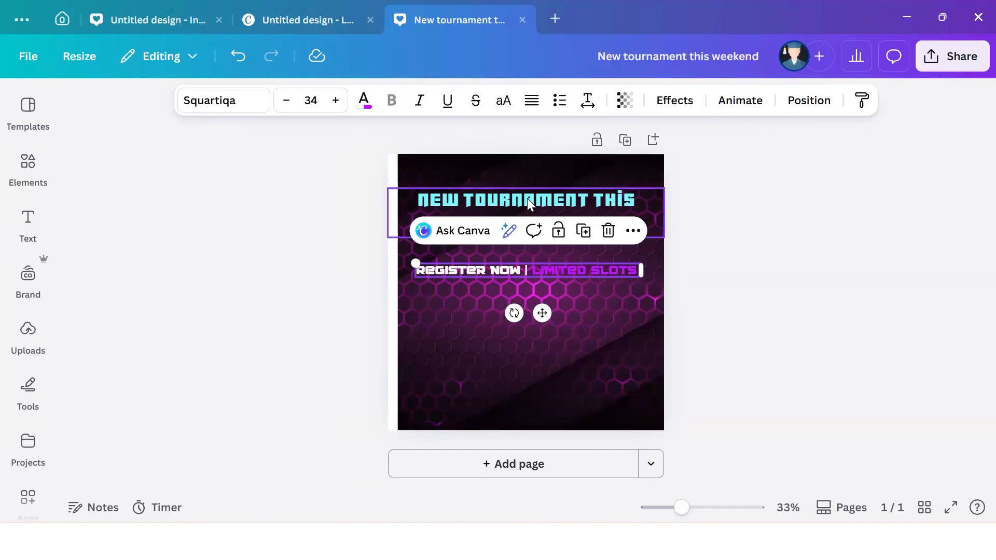
pyautogui.click(540, 214)
pyautogui.click(540, 214)
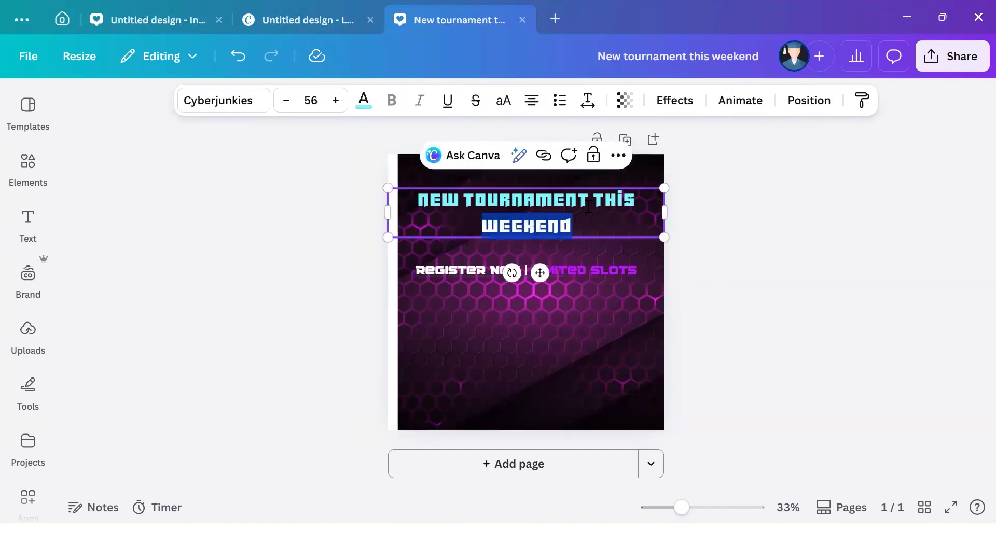
pyautogui.click(674, 100)
pyautogui.click(190, 415)
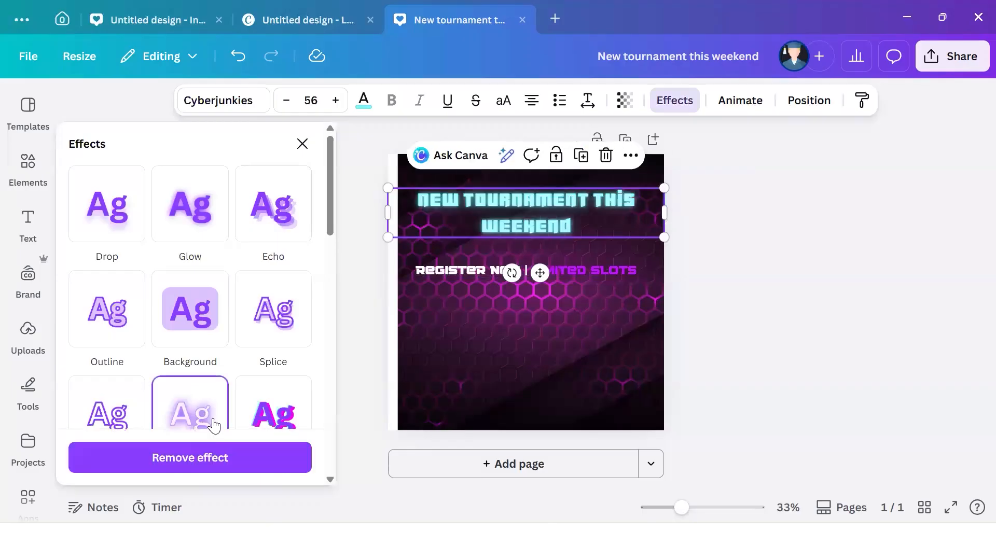
pyautogui.click(346, 355)
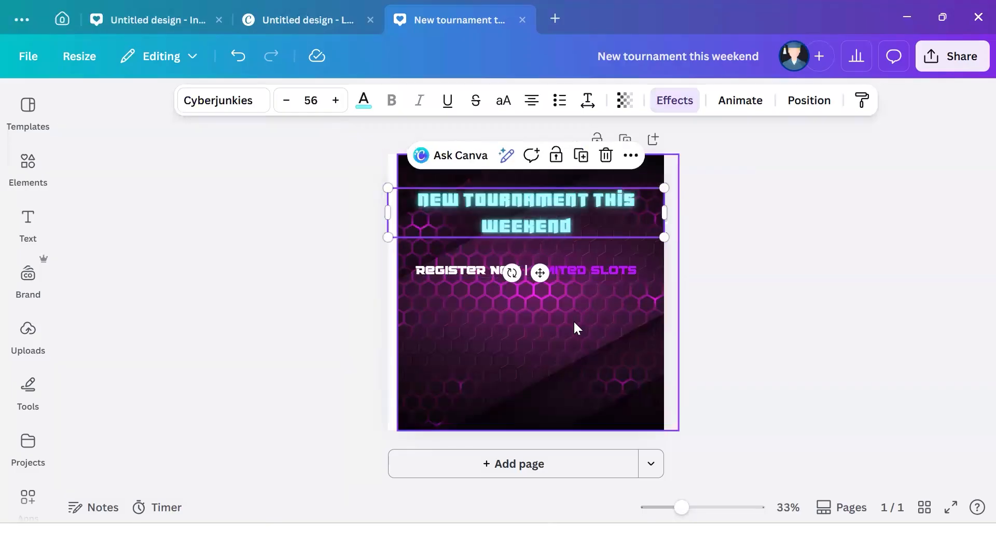
# - Colour the entire "REGISTER NOW | LIMITED SLOTS" subheading white from the ShadowByte Arena palette
pyautogui.click(603, 271)
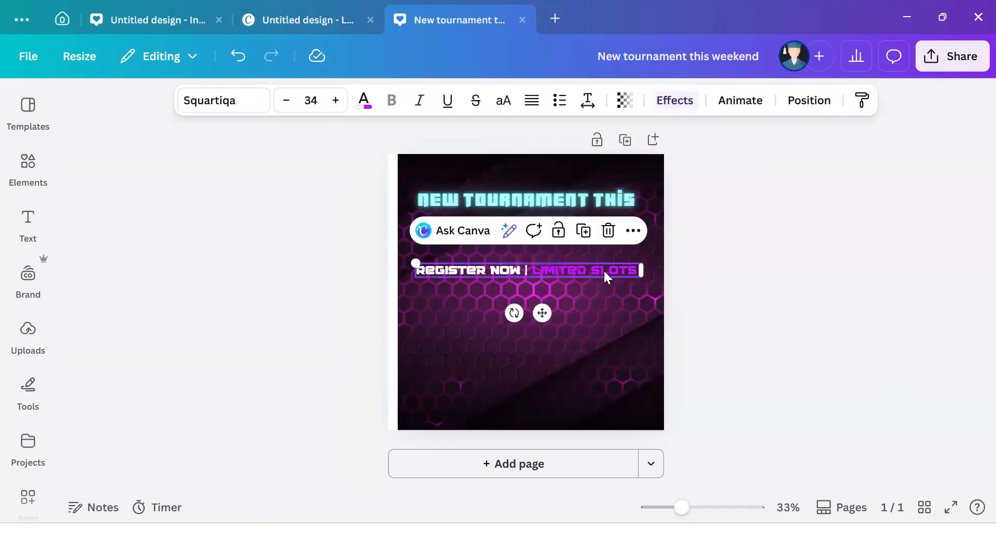
pyautogui.click(606, 345)
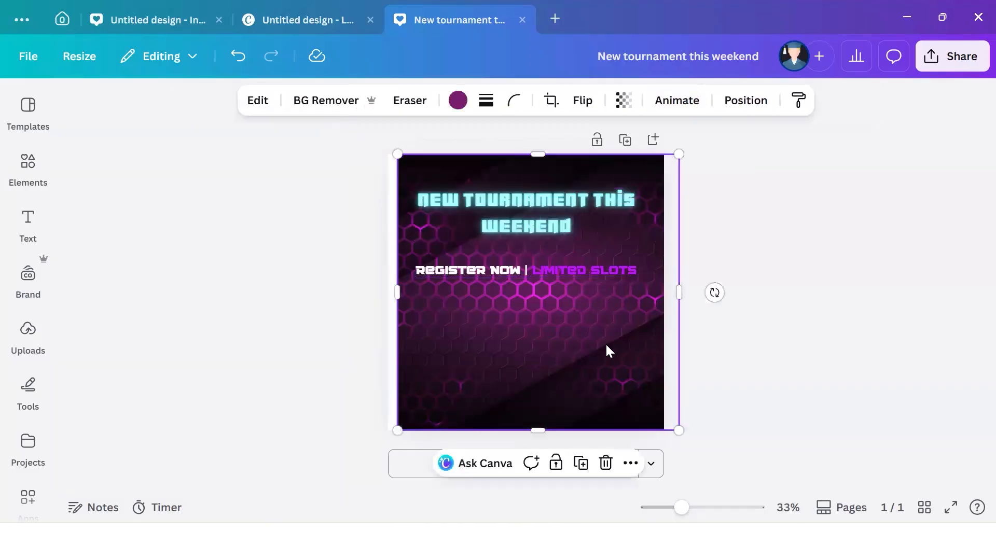
pyautogui.click(598, 267)
pyautogui.click(598, 271)
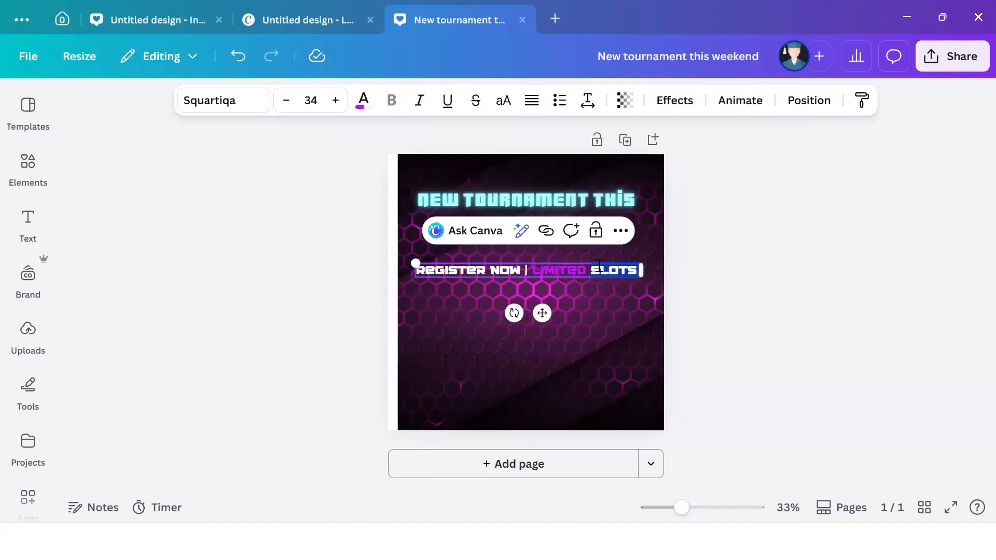
pyautogui.tripleClick(567, 273)
pyautogui.click(367, 109)
pyautogui.click(191, 358)
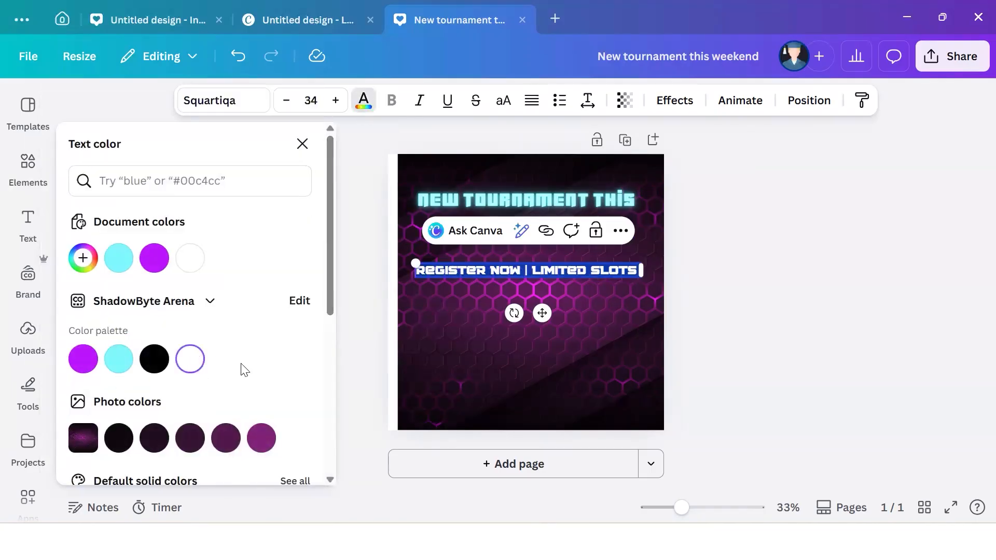
pyautogui.click(371, 360)
pyautogui.click(592, 301)
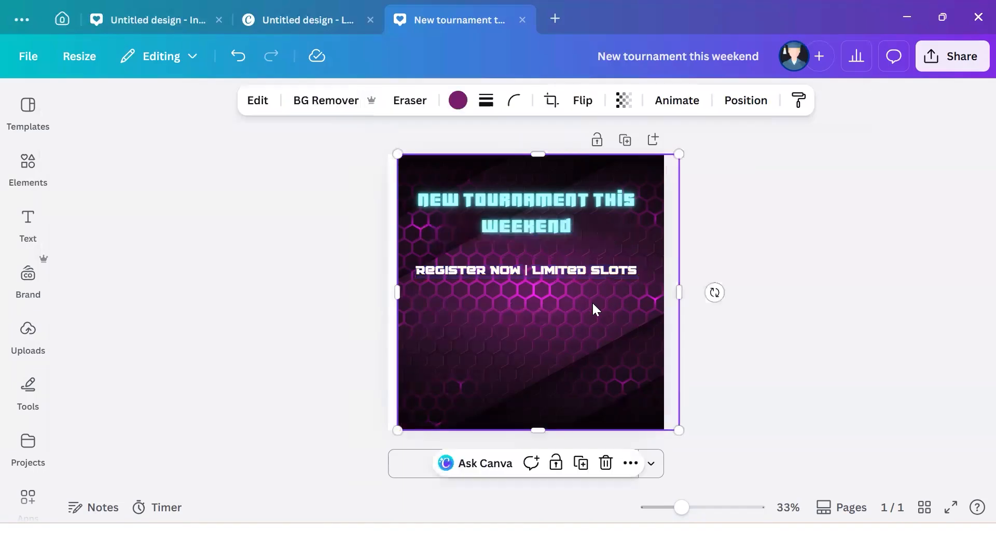
pyautogui.click(595, 279)
pyautogui.click(608, 346)
# - Look through the collected brand graphics and photos in the Instagram Post (4:5) design and check the ShadowByte logo design
pyautogui.click(31, 162)
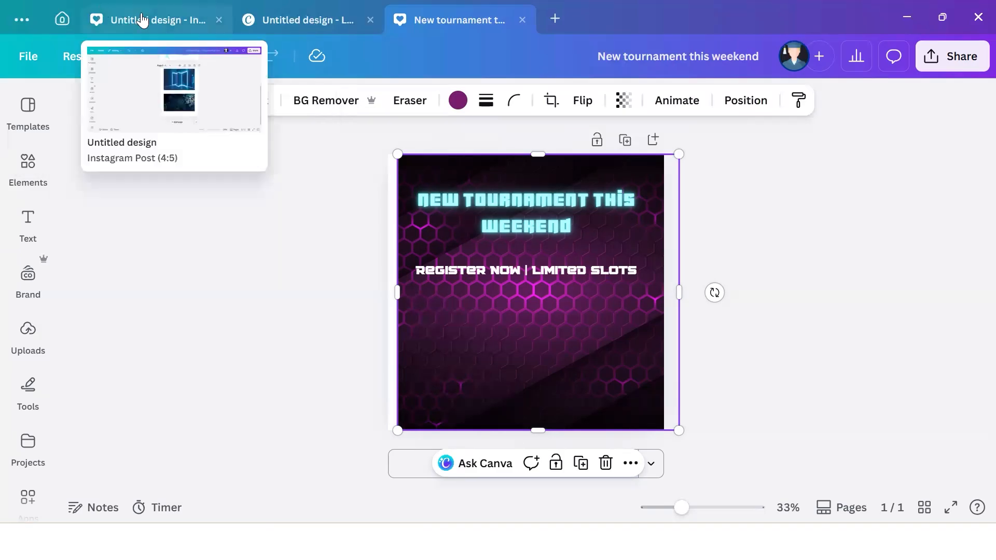
pyautogui.click(138, 20)
pyautogui.scroll(6, 466, 219)
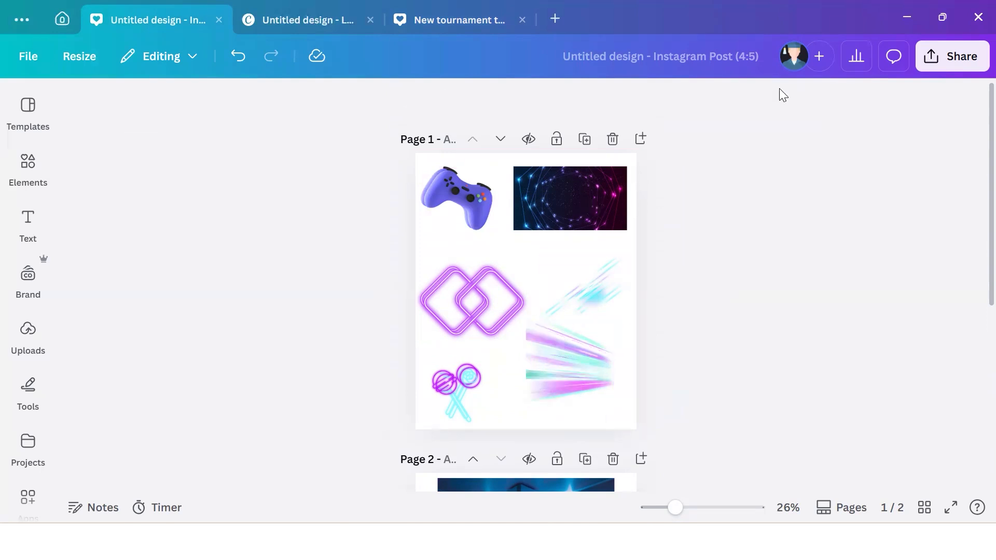
pyautogui.scroll(-6, 738, 304)
pyautogui.scroll(3, 739, 305)
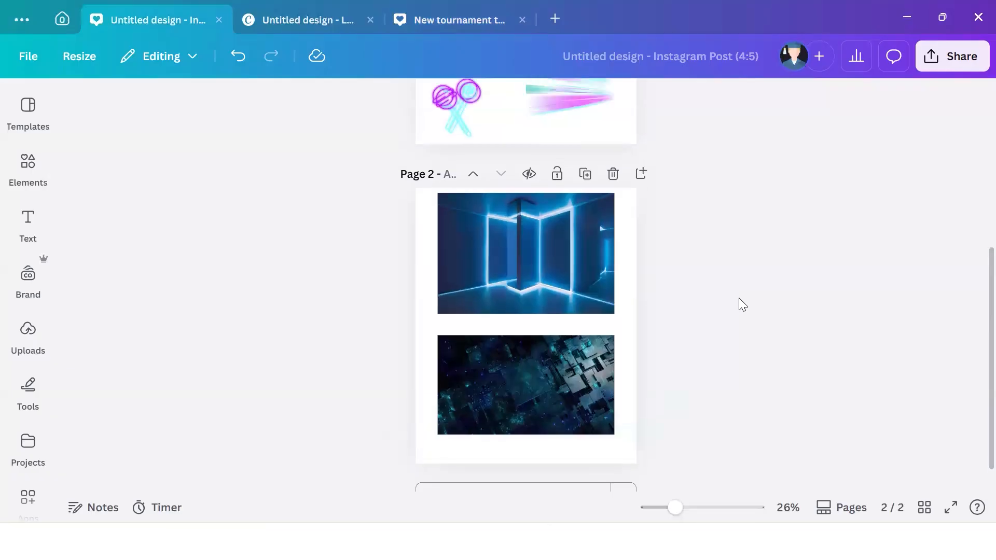
pyautogui.click(300, 36)
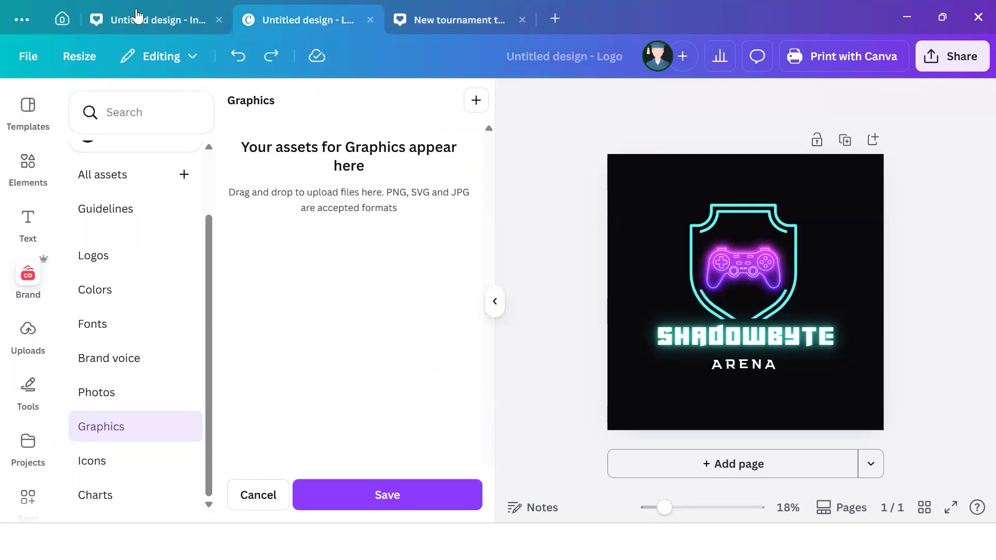
pyautogui.click(449, 20)
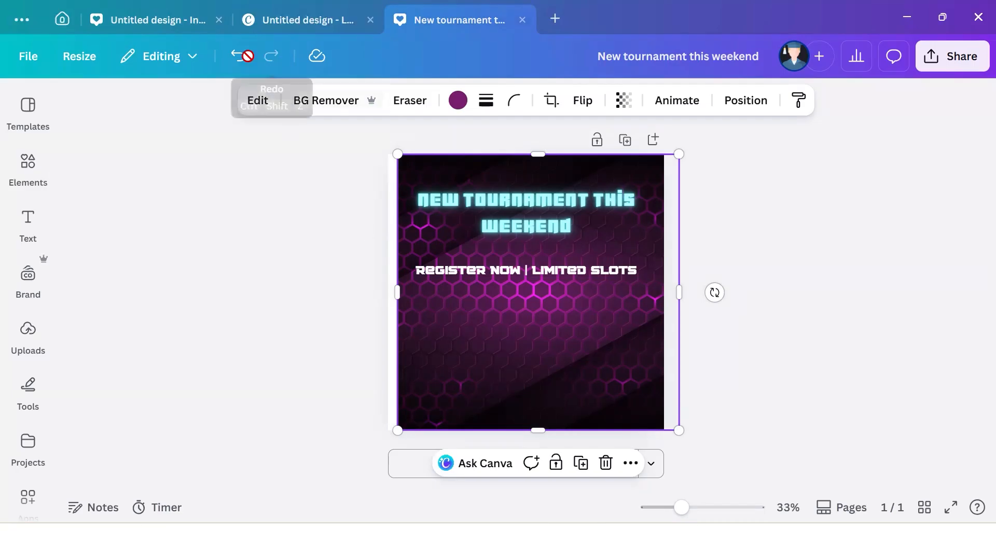
# - Copy the purple neon interlocking diamonds graphic from page 1 of the Instagram Post (4:5) asset design
pyautogui.click(154, 22)
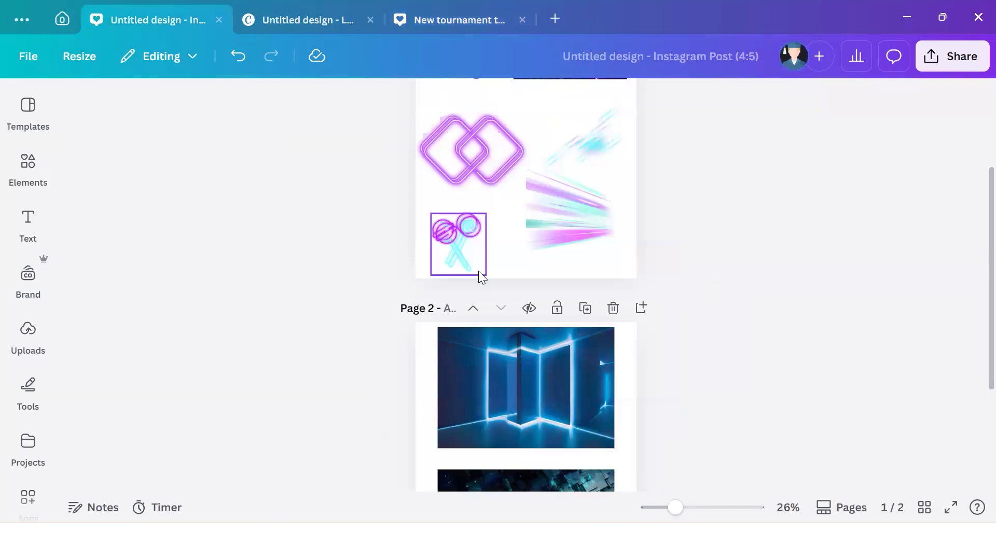
pyautogui.scroll(2, 478, 270)
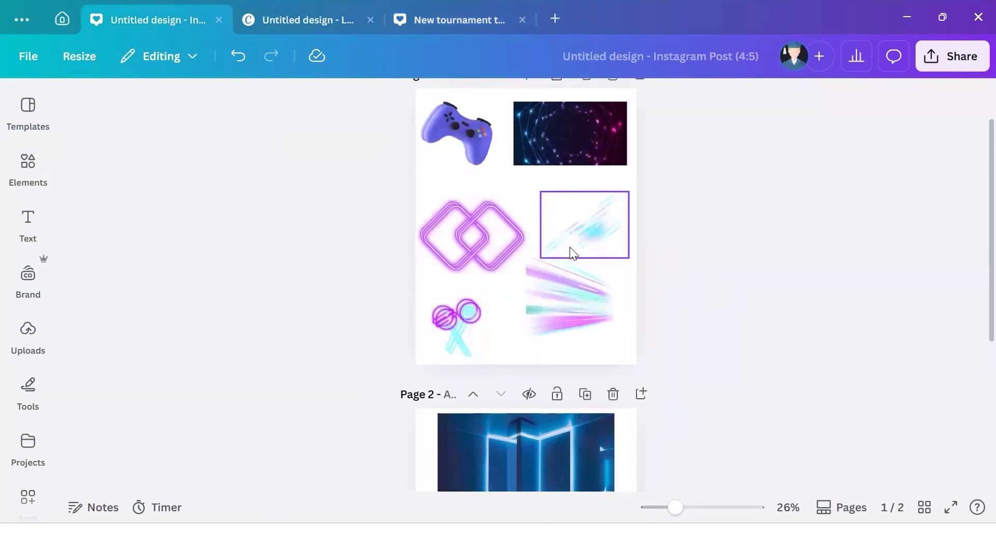
pyautogui.click(572, 253)
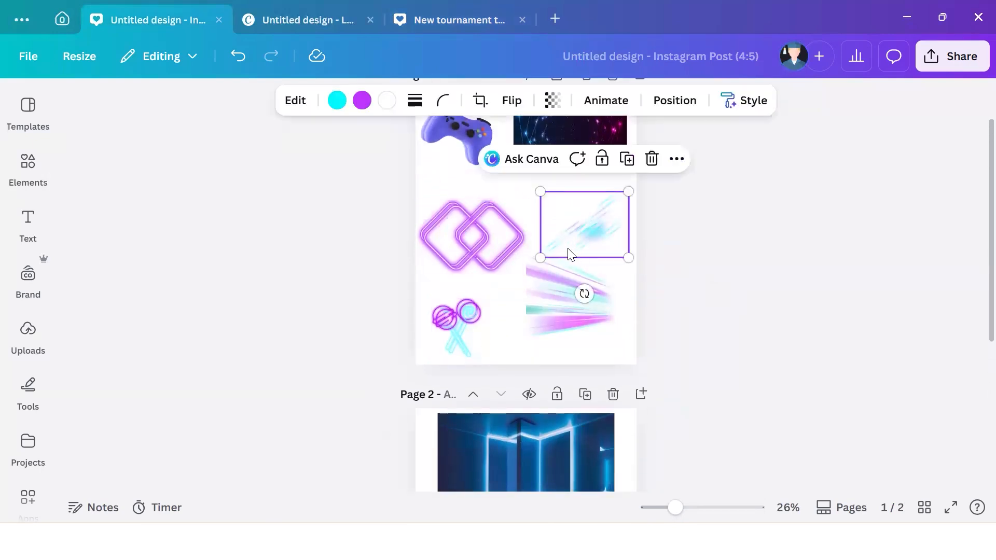
pyautogui.click(487, 256)
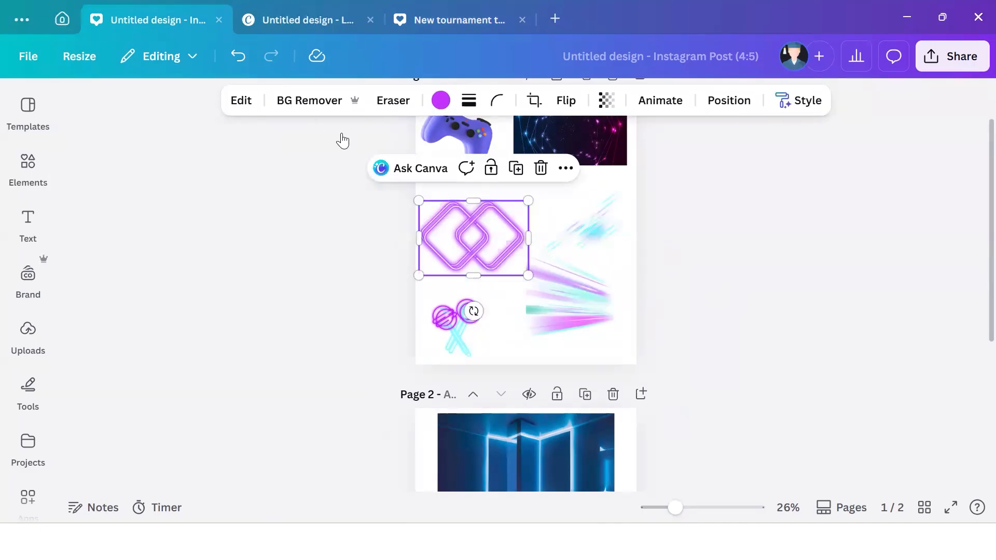
pyautogui.click(259, 177)
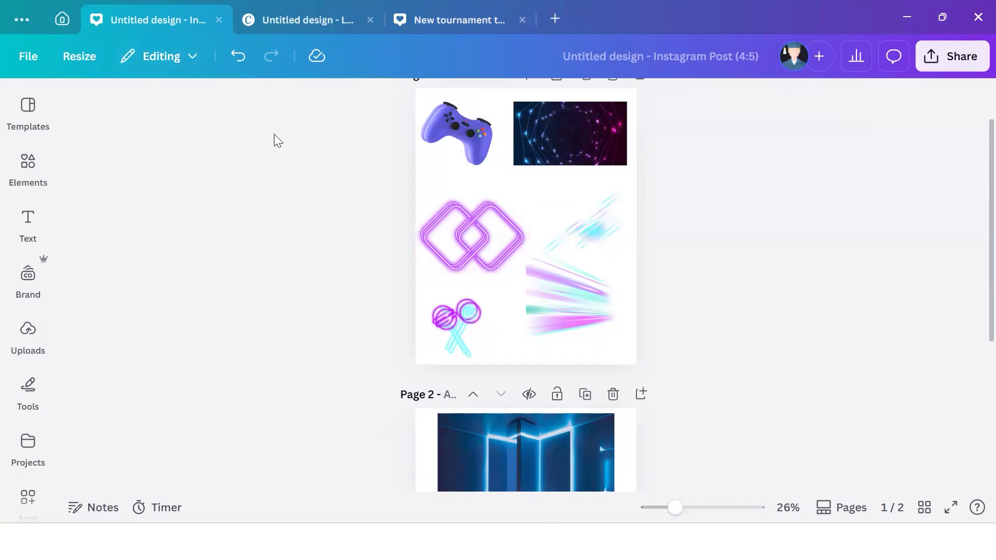
pyautogui.click(66, 18)
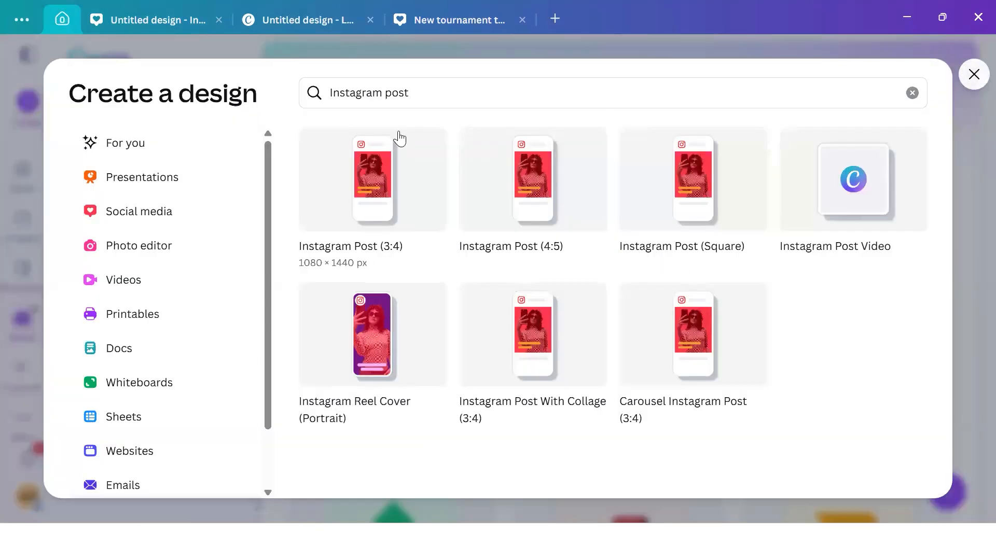
pyautogui.click(974, 74)
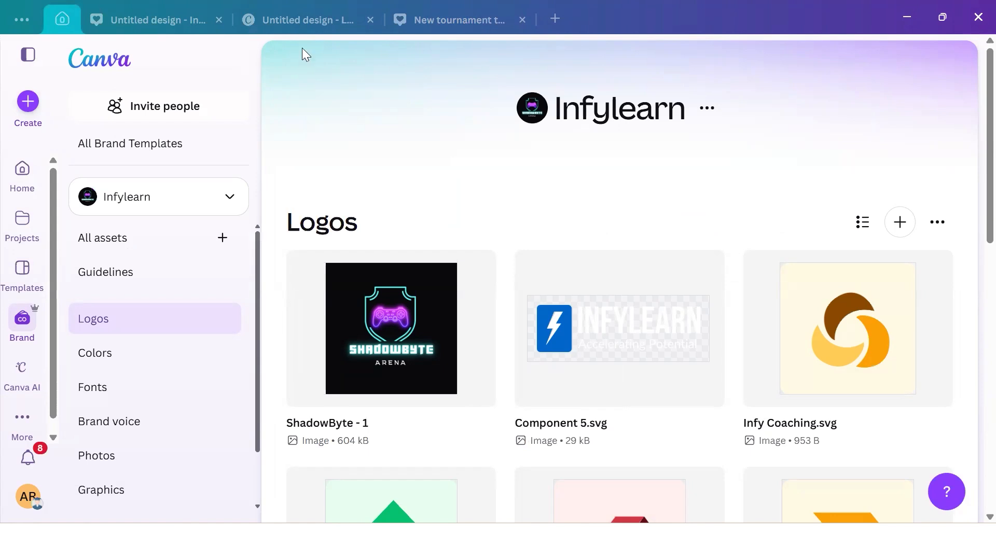
# - Paste the copied purple interlocking diamonds graphic into the "New tournament this weekend" post
pyautogui.click(388, 30)
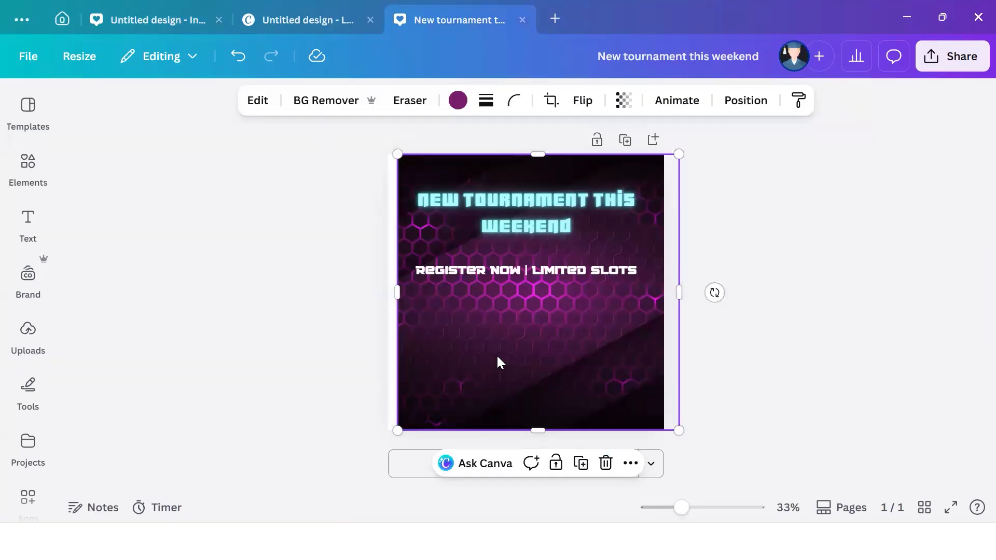
pyautogui.hotkey('ctrl', 'v')
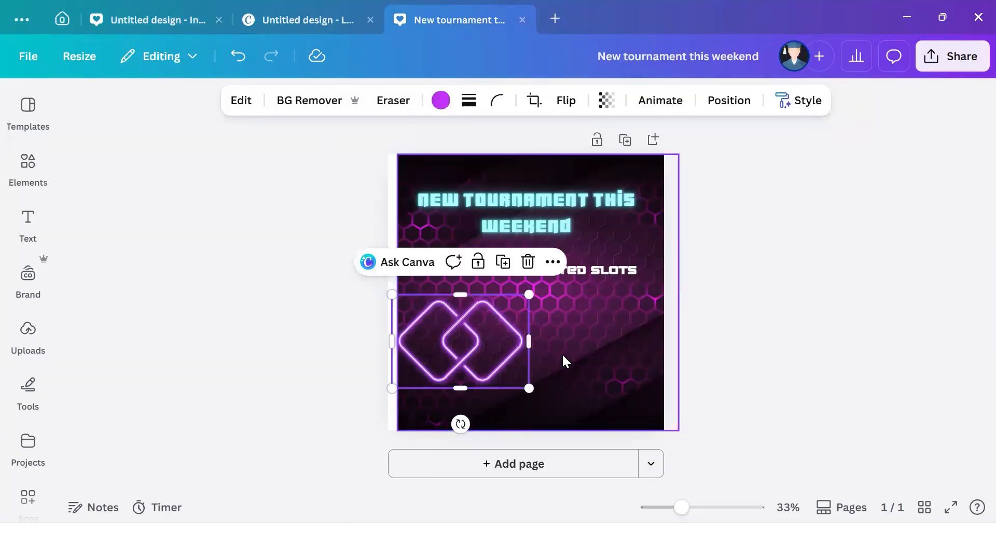
pyautogui.click(564, 356)
pyautogui.click(469, 345)
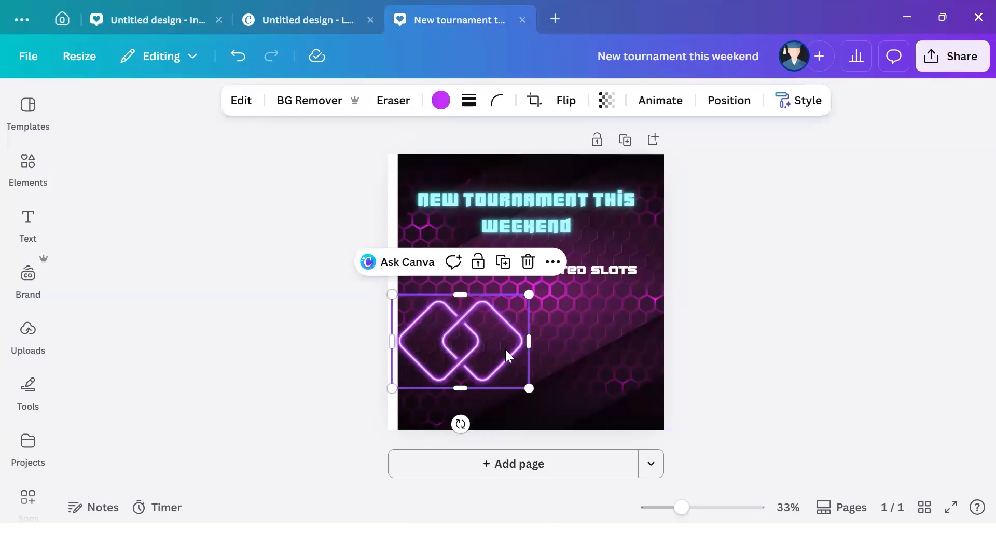
pyautogui.rightClick(510, 364)
pyautogui.click(487, 380)
# - Shrink the interlocking diamonds graphic to a small icon and place it just right of the word "WEEKEND" in the title
pyautogui.moveTo(529, 388); pyautogui.dragTo(464, 345)
pyautogui.moveTo(442, 380); pyautogui.dragTo(625, 297)
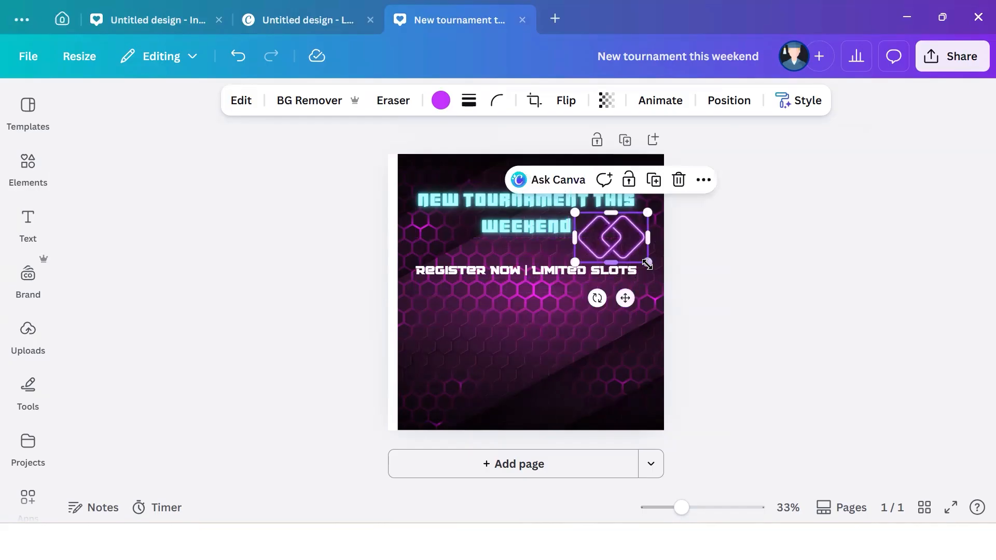
pyautogui.moveTo(632, 252); pyautogui.dragTo(615, 266)
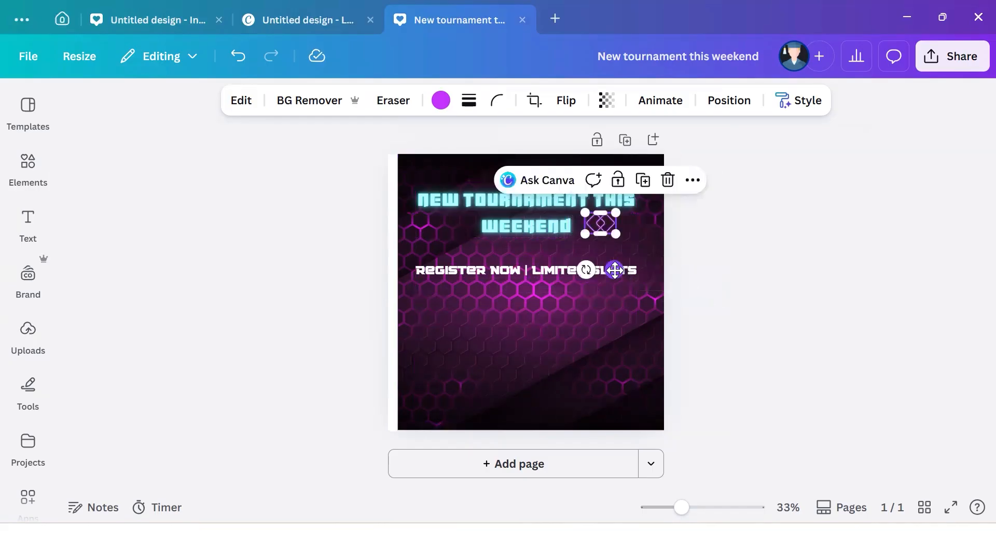
pyautogui.click(554, 257)
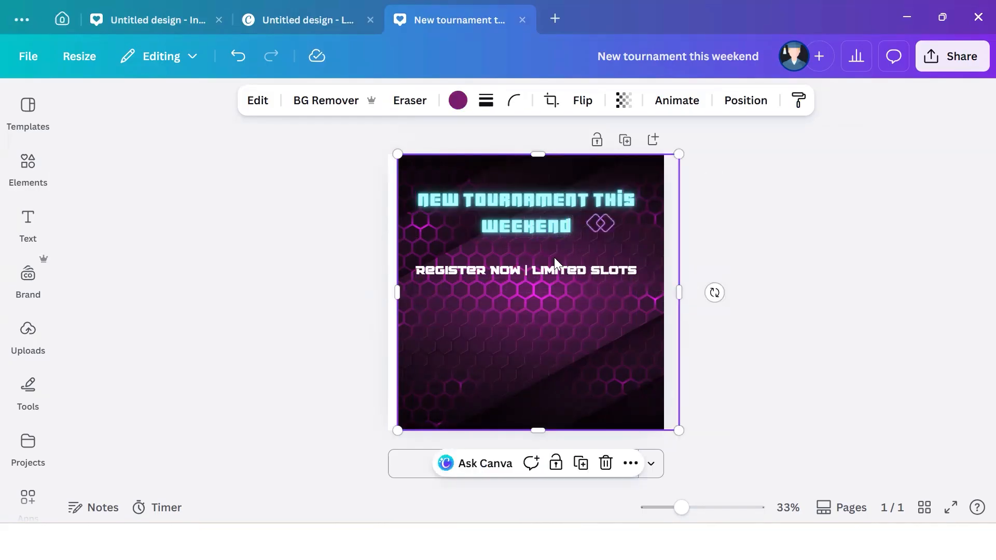
pyautogui.click(602, 232)
pyautogui.click(633, 258)
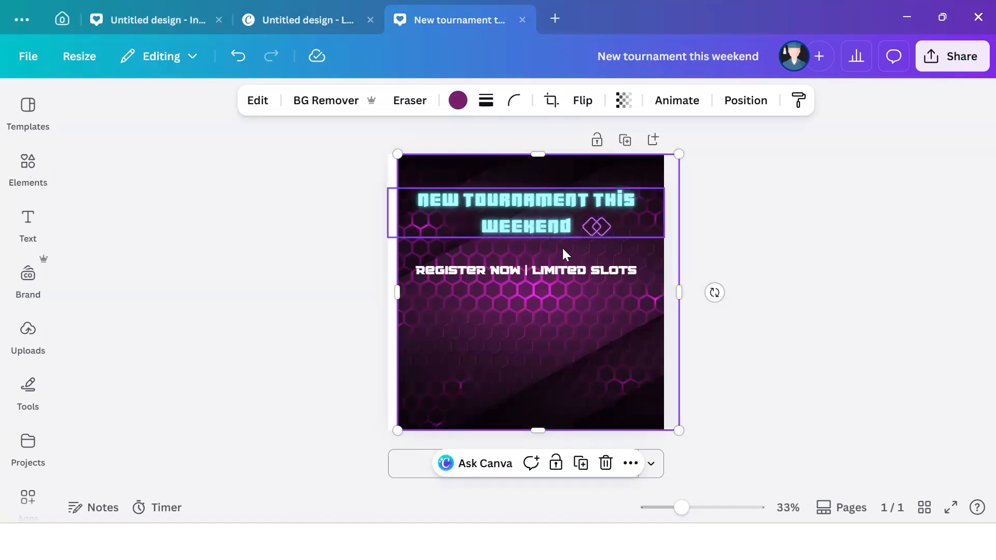
# - Duplicate the small diamonds icon and place the copy just left of the word "NEW" in the title
pyautogui.click(593, 228)
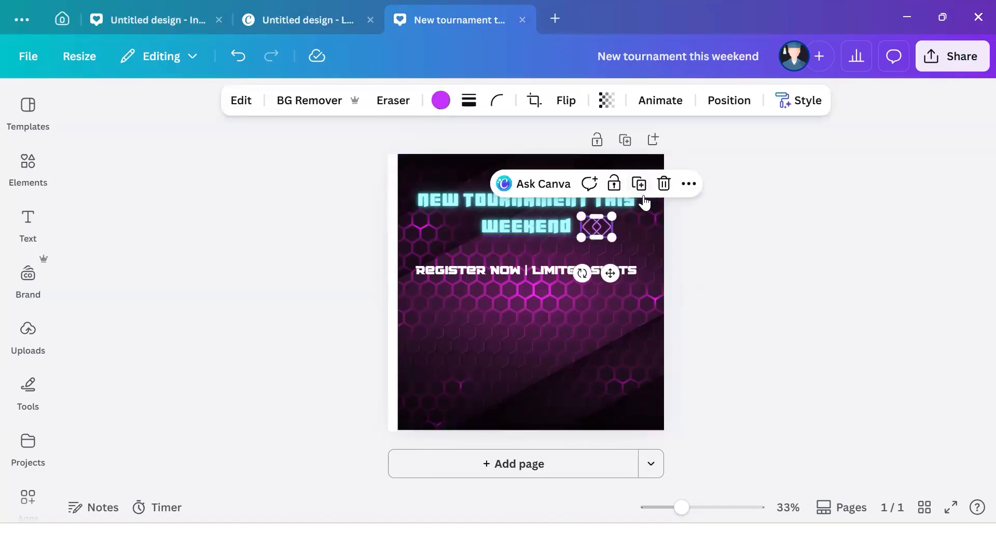
pyautogui.moveTo(610, 274); pyautogui.dragTo(425, 242)
# - Break the title after "NEW TOURNAMENT" so that "THIS WEEKEND" forms the second line
pyautogui.click(533, 219)
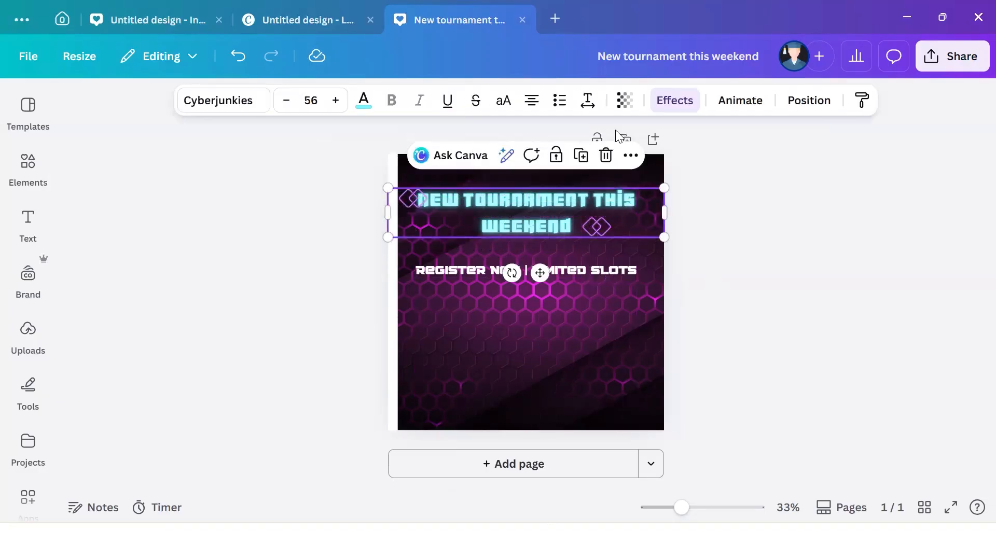
pyautogui.click(584, 105)
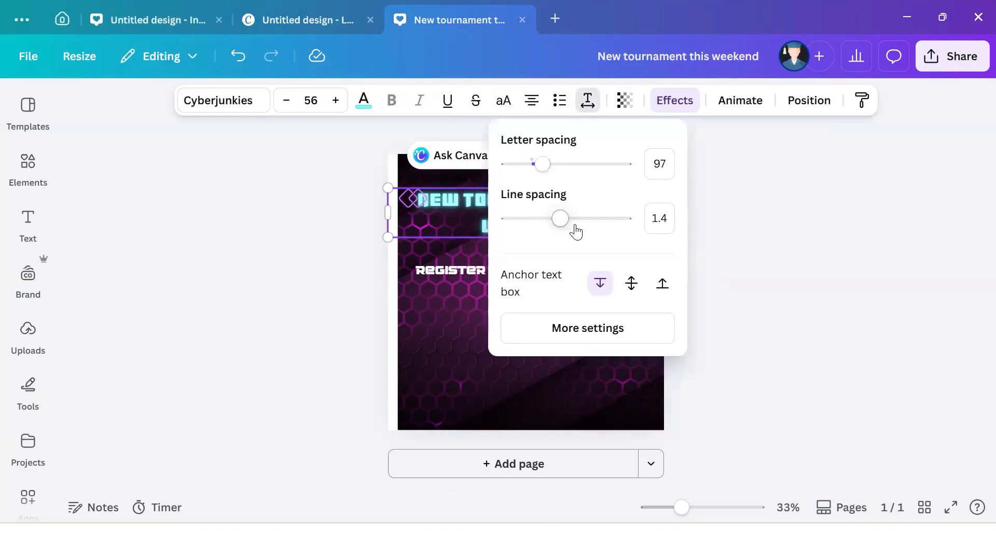
pyautogui.click(474, 216)
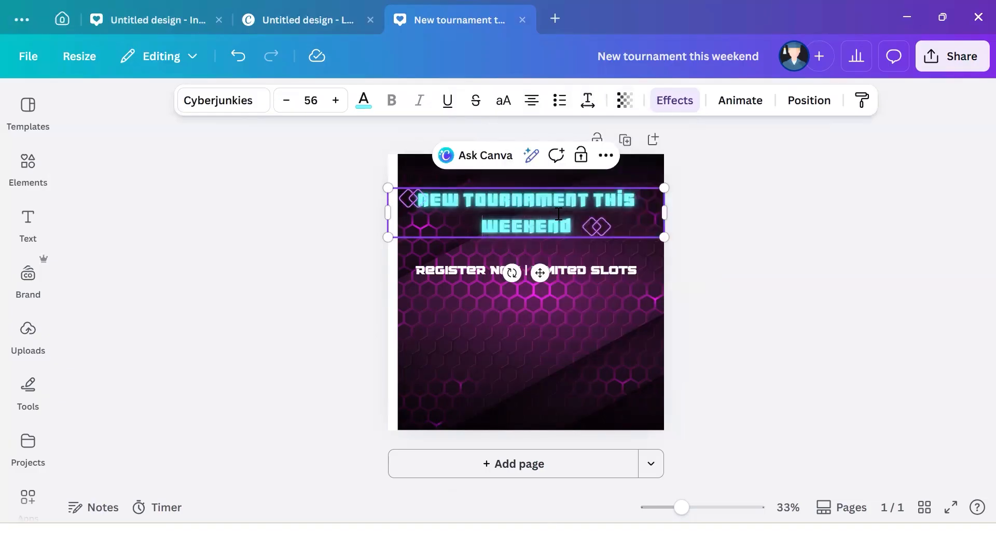
pyautogui.click(595, 206)
pyautogui.press('Return')
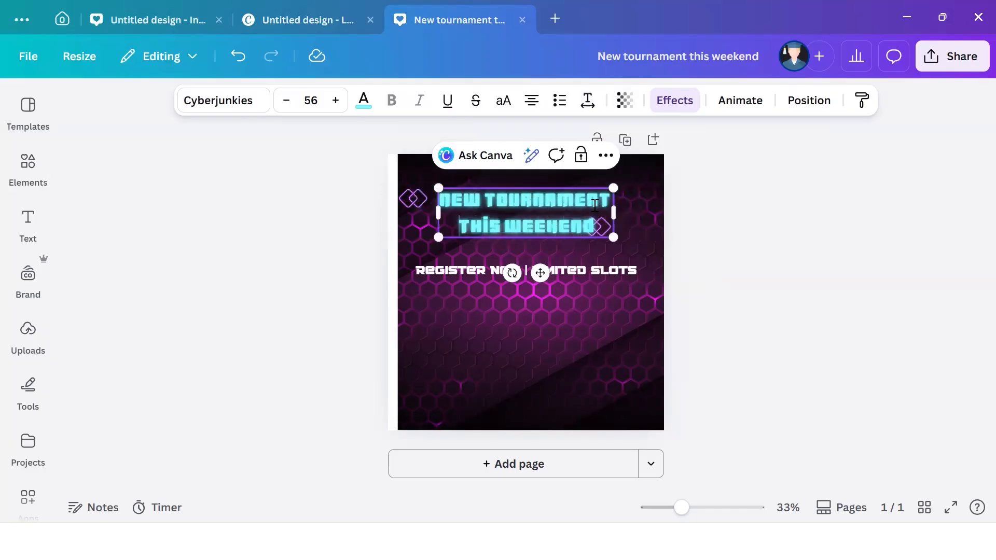
pyautogui.click(678, 215)
# - Move the overlapping diamonds icon clear of the title, just right of the word "WEEKEND"
pyautogui.click(599, 235)
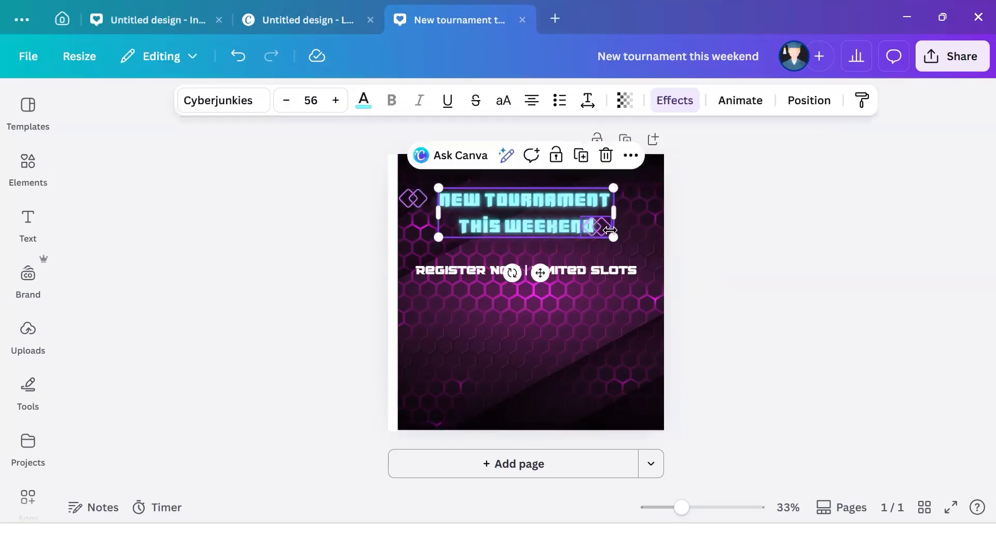
pyautogui.click(607, 228)
pyautogui.moveTo(602, 272); pyautogui.dragTo(624, 270)
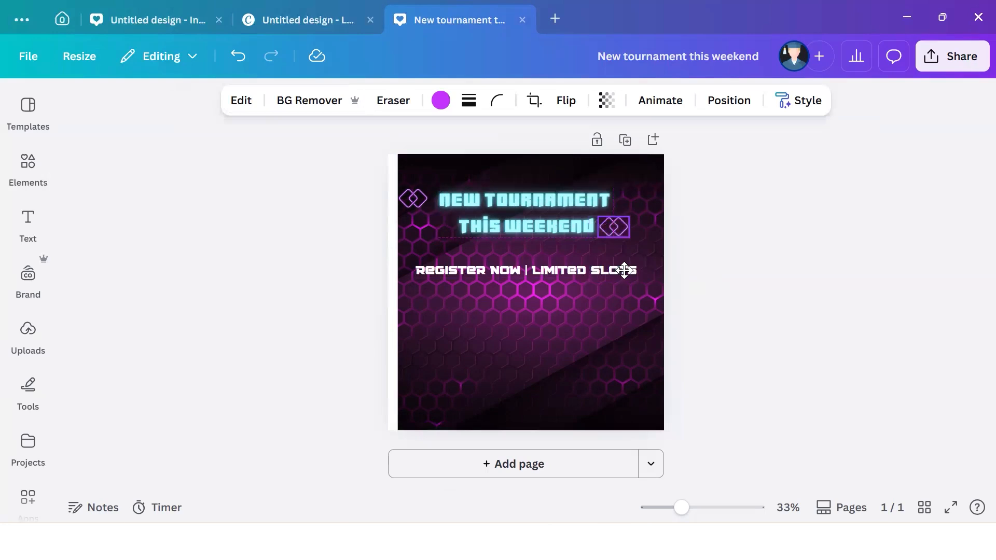
# - Move the other diamonds icon to just left of "THIS", level with the icon beside "WEEKEND"
pyautogui.click(407, 200)
pyautogui.moveTo(427, 244); pyautogui.dragTo(437, 245)
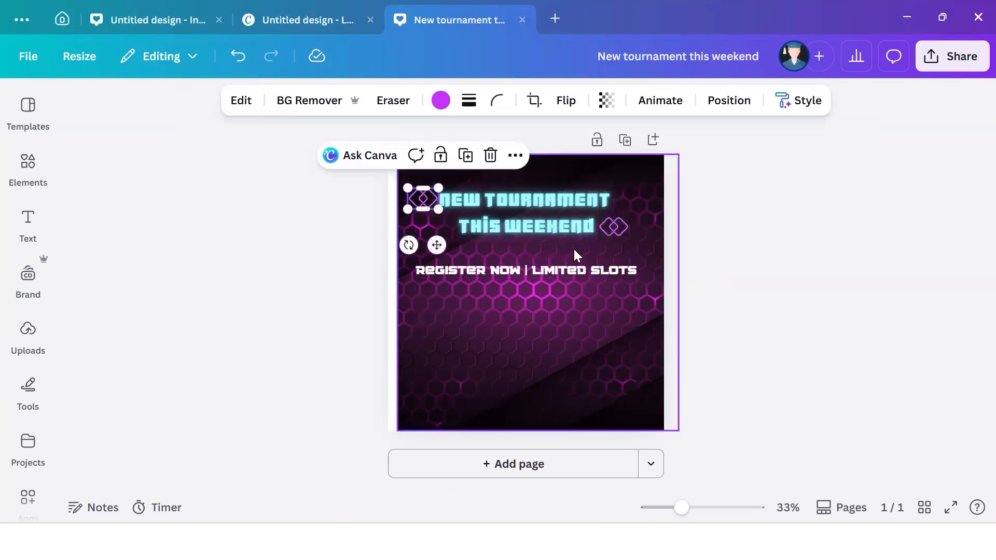
pyautogui.click(587, 256)
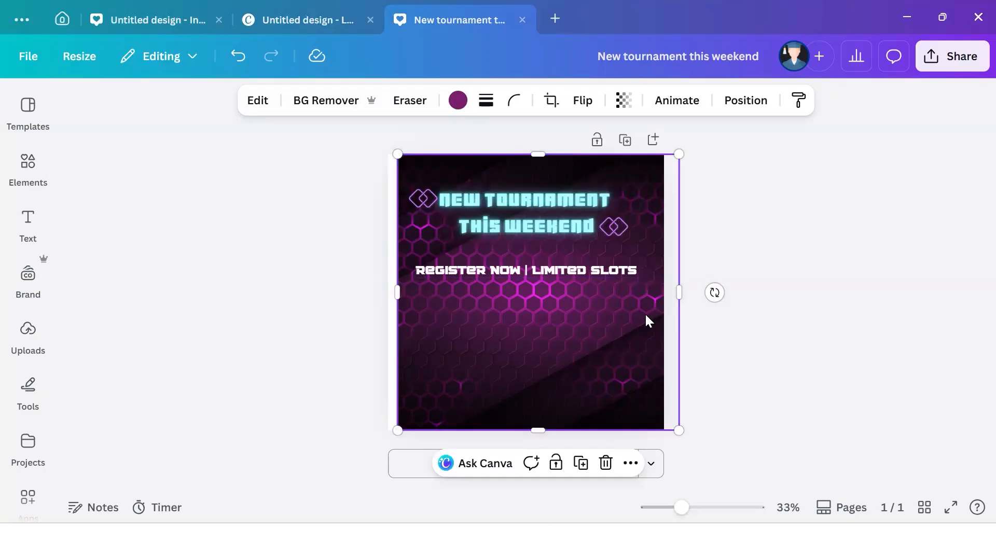
pyautogui.click(419, 200)
pyautogui.moveTo(439, 248); pyautogui.dragTo(452, 276)
pyautogui.click(569, 354)
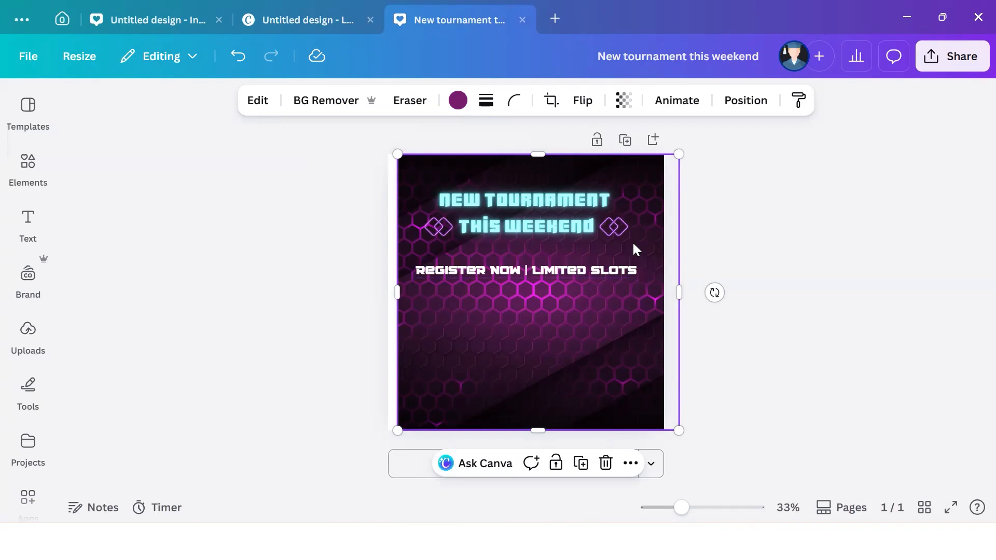
# - Copy the purple game controller from page 1 of the Instagram Post (4:5) design into the "New tournament this weekend" post
pyautogui.click(156, 19)
pyautogui.click(499, 312)
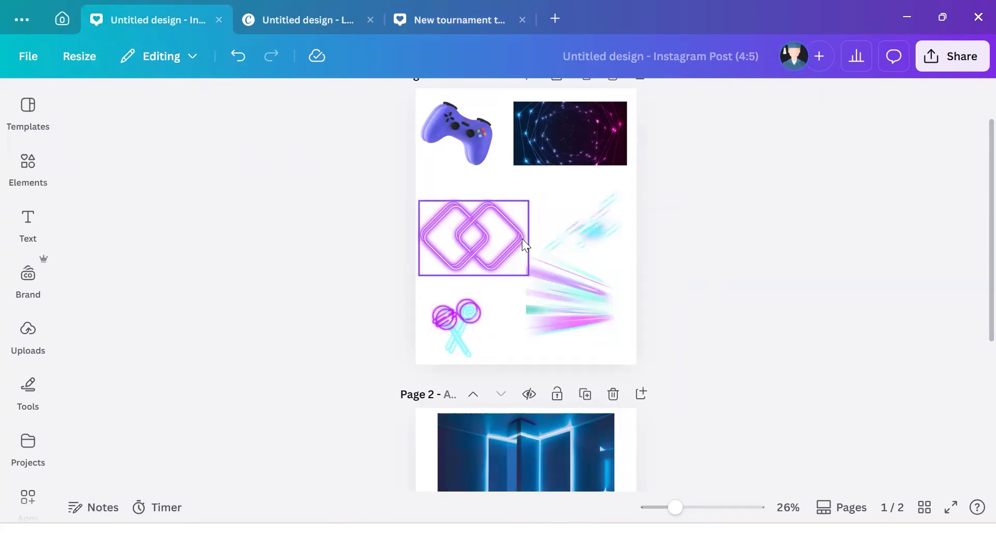
pyautogui.click(447, 141)
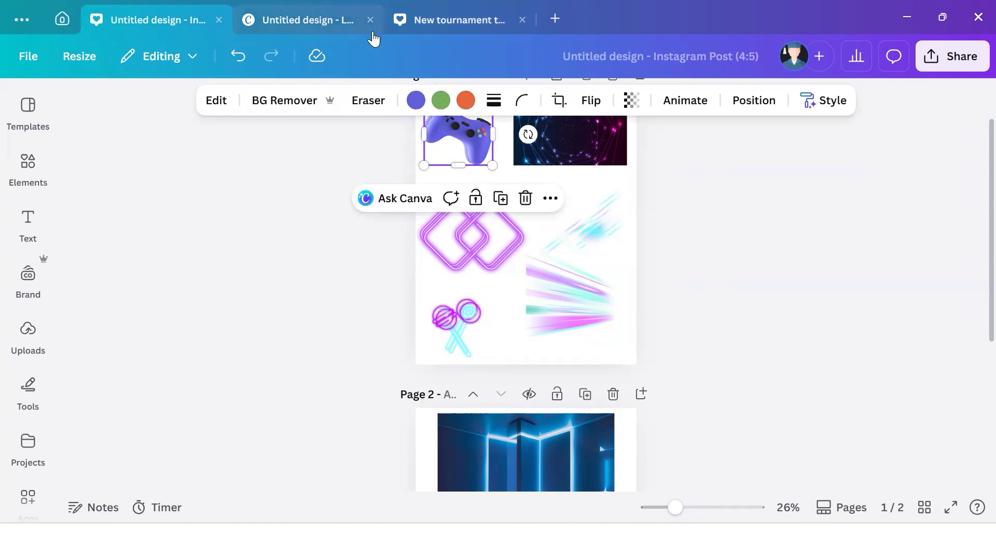
pyautogui.click(399, 23)
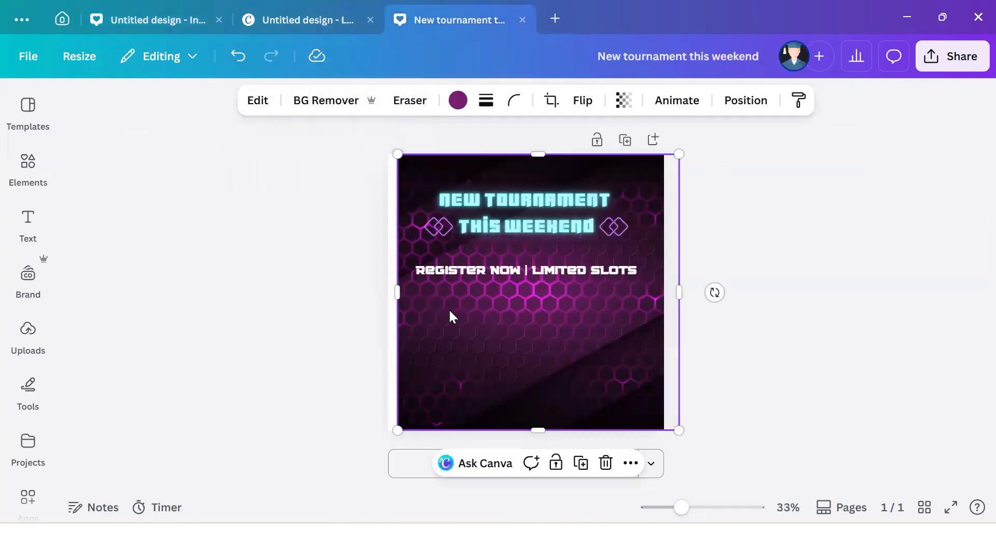
pyautogui.hotkey('ctrl', 'v')
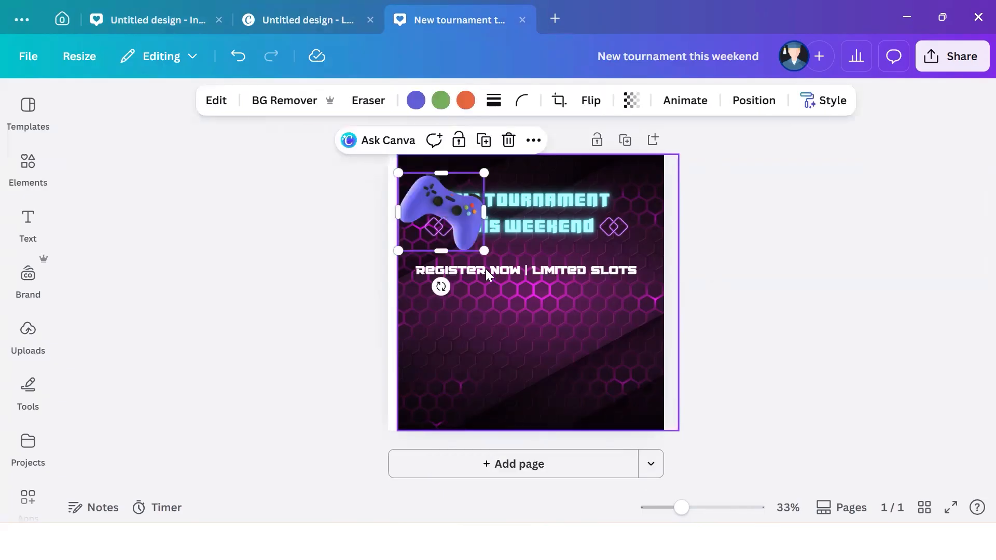
# - Try the game controller graphic below the "REGISTER NOW | LIMITED SLOTS" line and delete it
pyautogui.rightClick(458, 211)
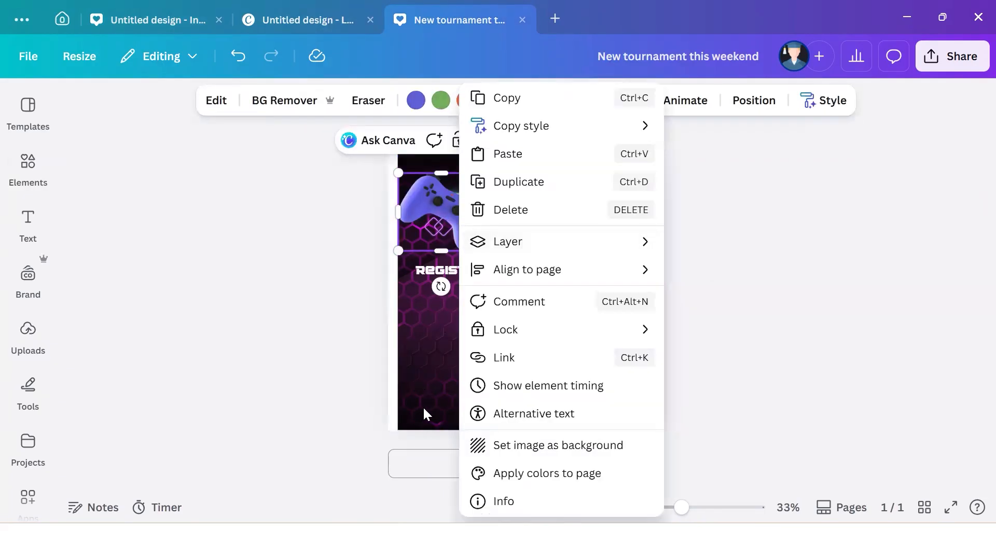
pyautogui.press('Escape')
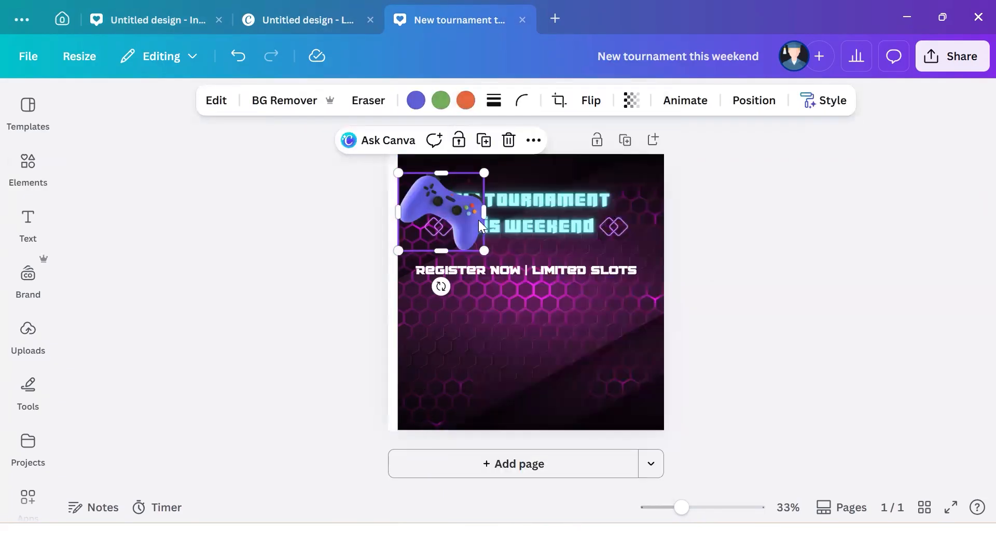
pyautogui.rightClick(469, 250)
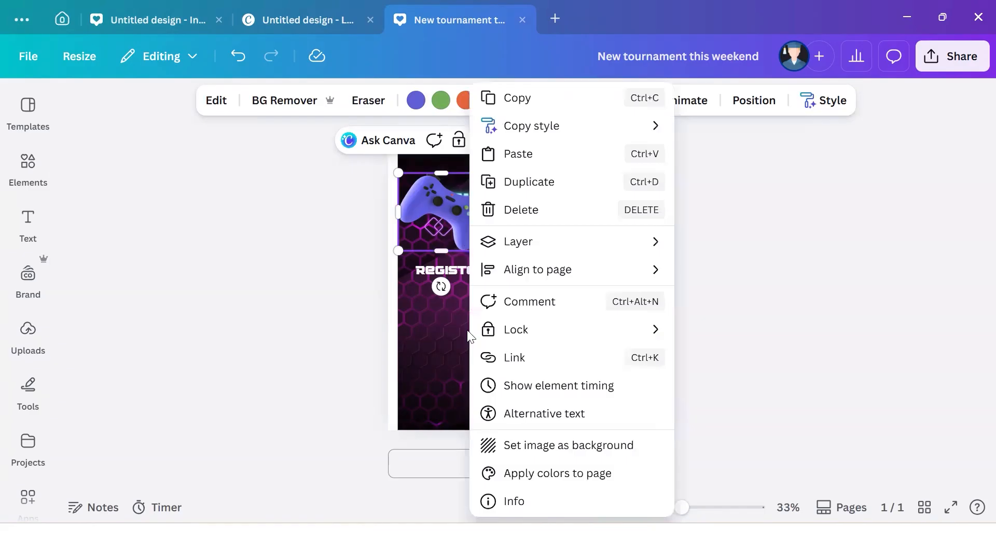
pyautogui.press('Escape')
pyautogui.moveTo(471, 253); pyautogui.dragTo(542, 321)
pyautogui.click(570, 326)
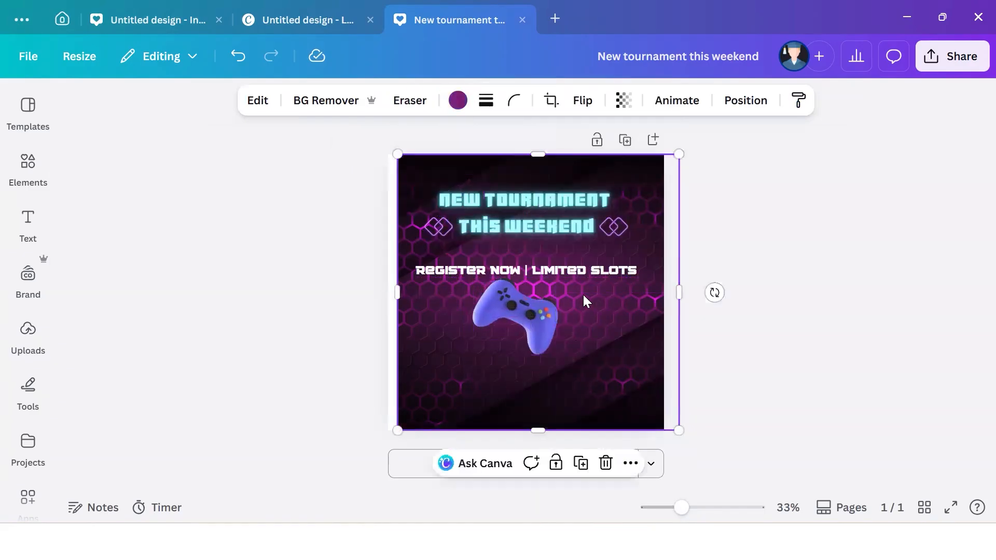
pyautogui.click(542, 312)
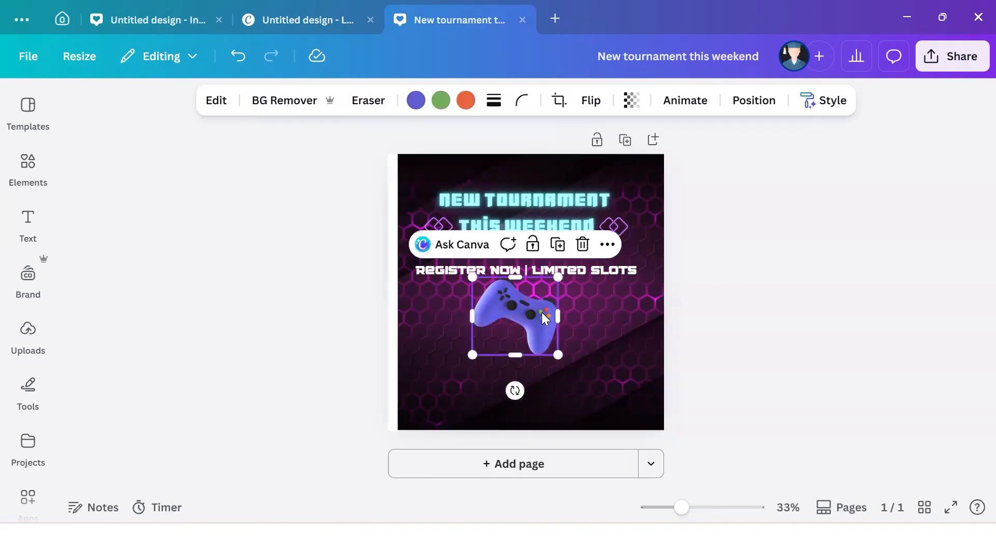
pyautogui.press('Delete')
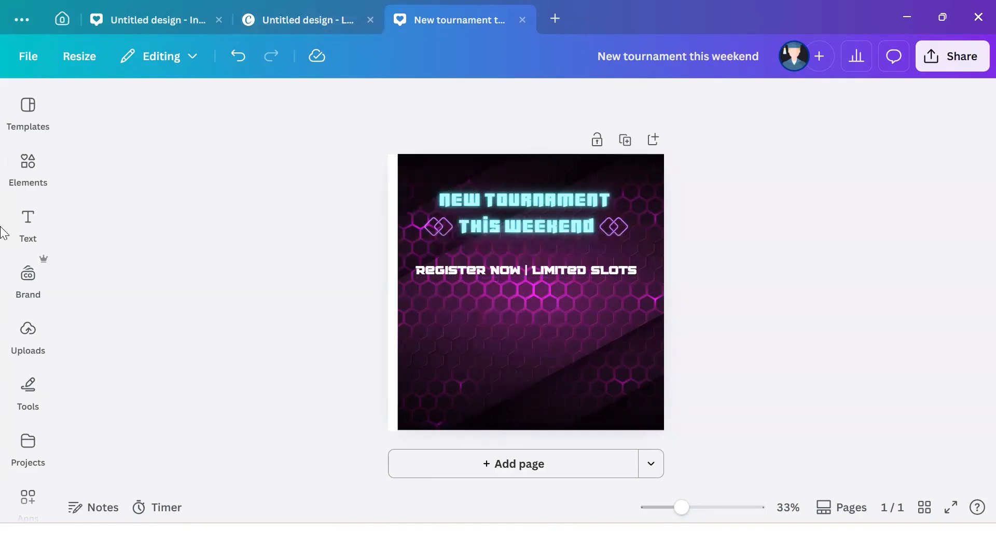
# - Search the photo elements for "gaming controller"
pyautogui.click(33, 175)
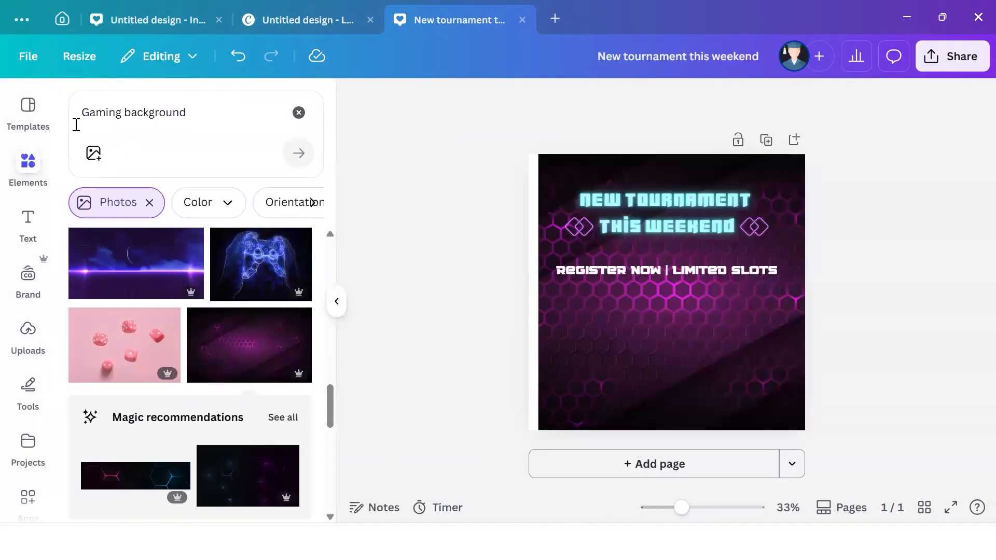
pyautogui.doubleClick(167, 115)
pyautogui.tripleClick(167, 114)
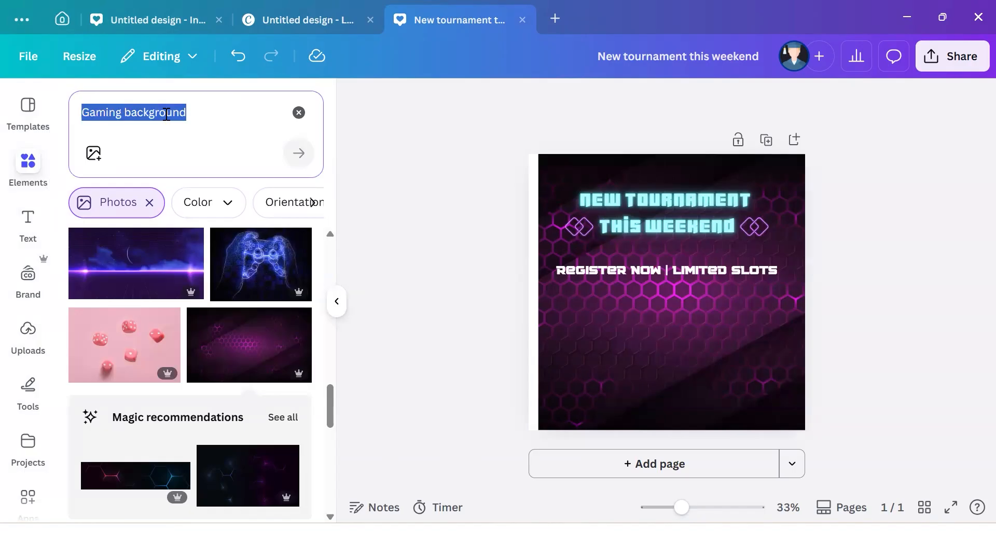
pyautogui.write('gam')
pyautogui.press('BackSpace')
pyautogui.write(',img')
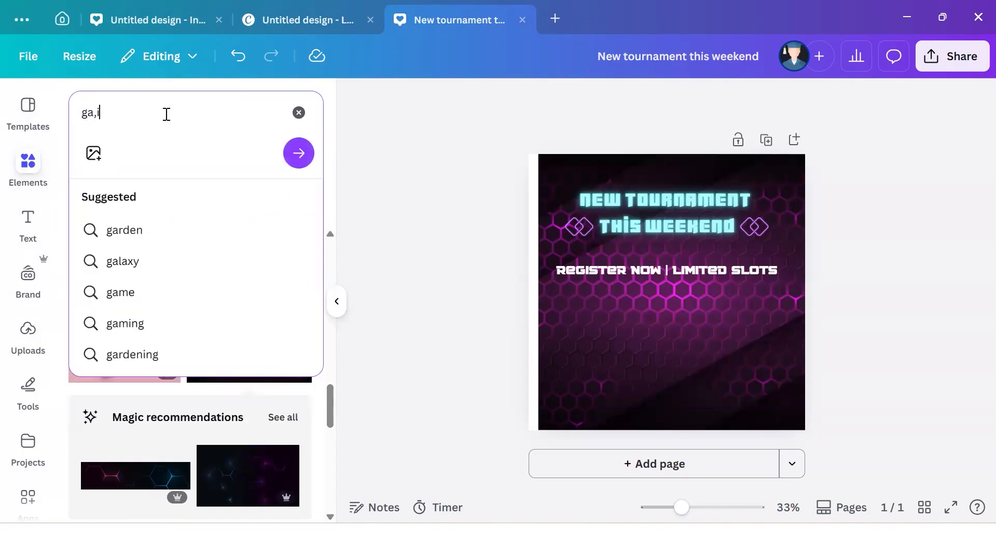
pyautogui.press('BackSpace')
pyautogui.press('BackSpace')
pyautogui.press('BackSpace')
pyautogui.press('BackSpace')
pyautogui.write(',ing')
pyautogui.press('BackSpace')
pyautogui.press('BackSpace')
pyautogui.press('BackSpace')
pyautogui.press('BackSpace')
pyautogui.press('BackSpace')
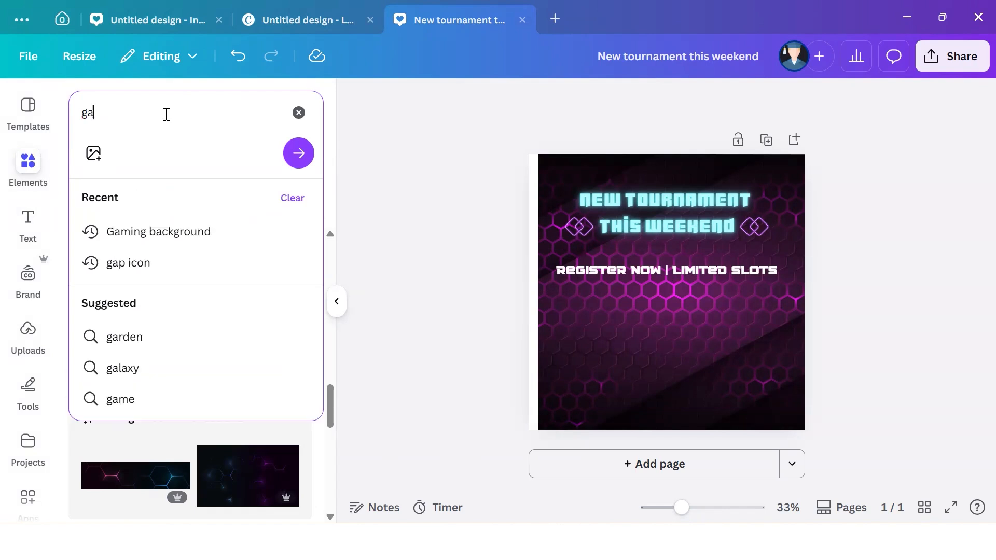
pyautogui.write('ming contro')
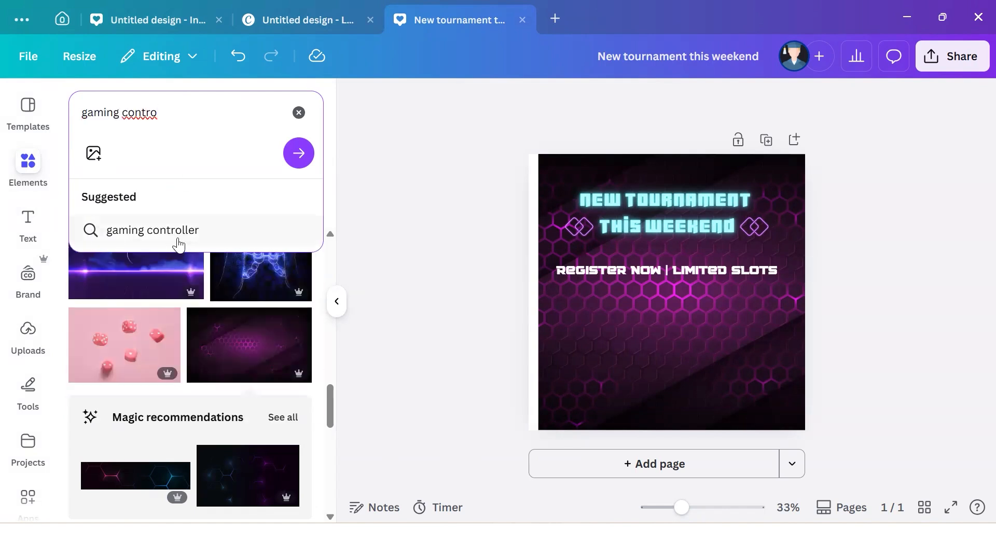
pyautogui.click(178, 242)
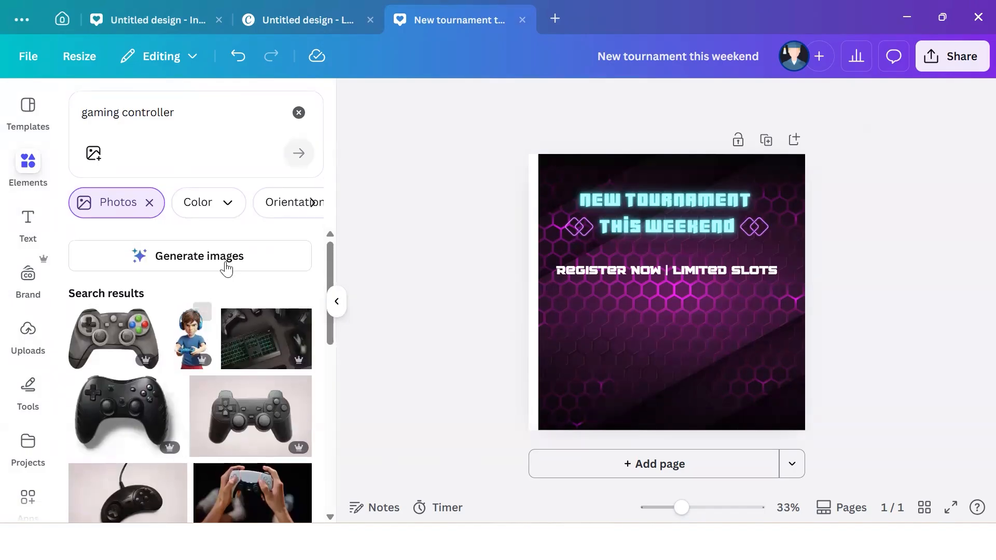
pyautogui.hscroll(3, 189, 214)
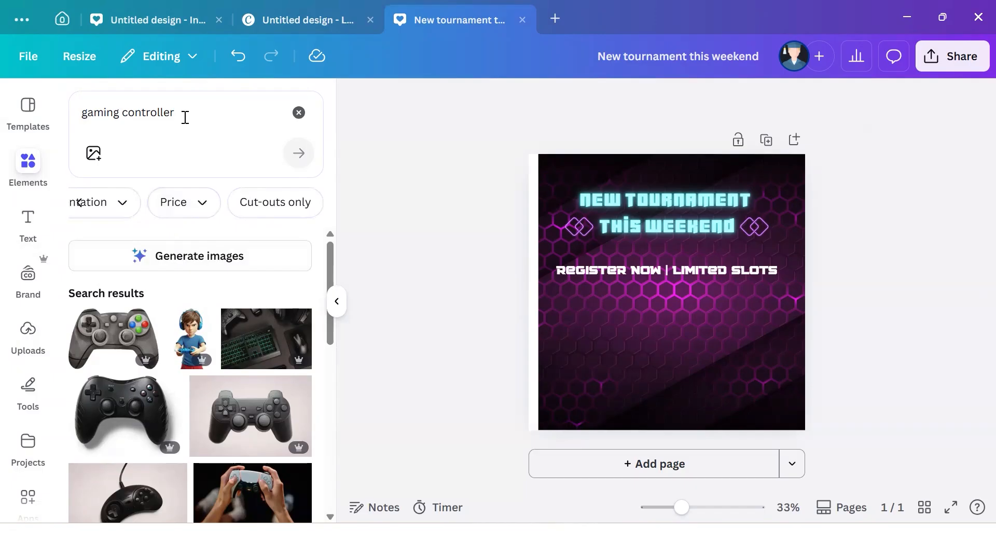
# - Clear the photo search and search the Graphics category for "gaming controller" to find a suitable graphic
pyautogui.click(299, 112)
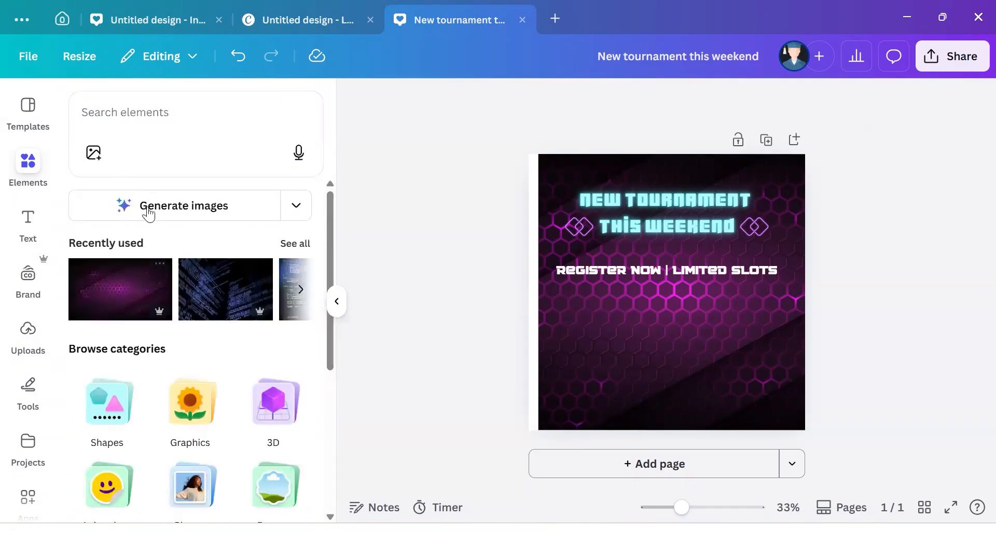
pyautogui.scroll(-2, 146, 331)
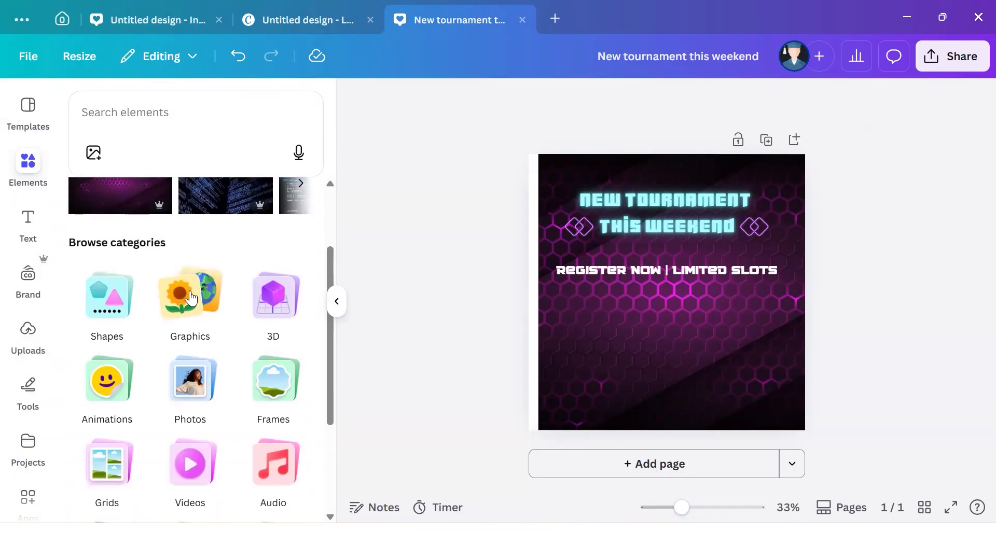
pyautogui.scroll(-3, 200, 319)
pyautogui.scroll(4, 201, 319)
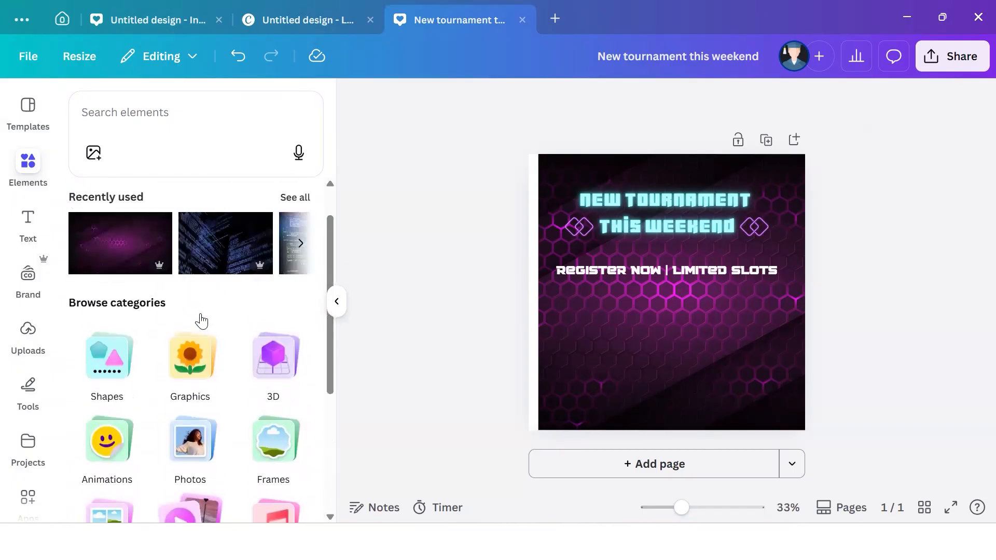
pyautogui.click(202, 348)
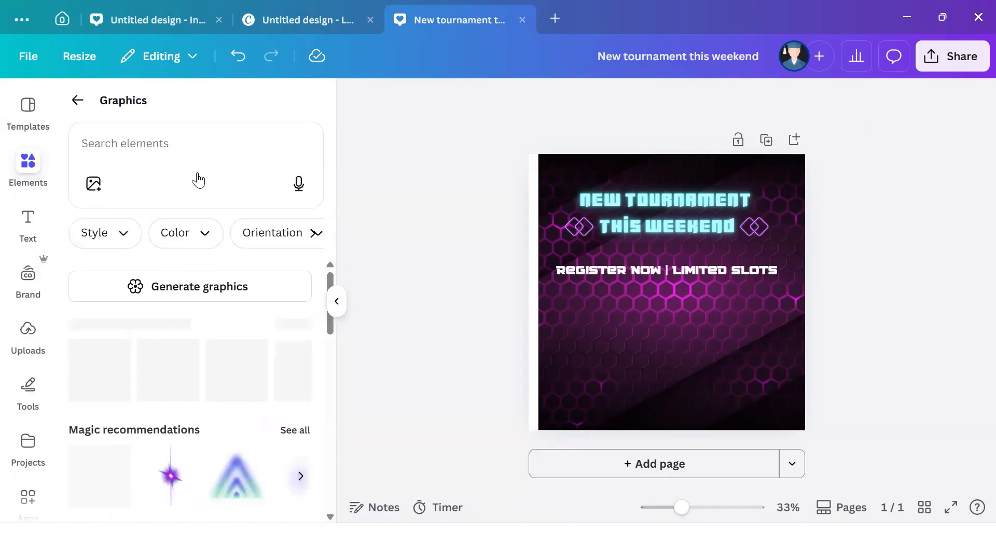
pyautogui.click(198, 136)
pyautogui.write('g')
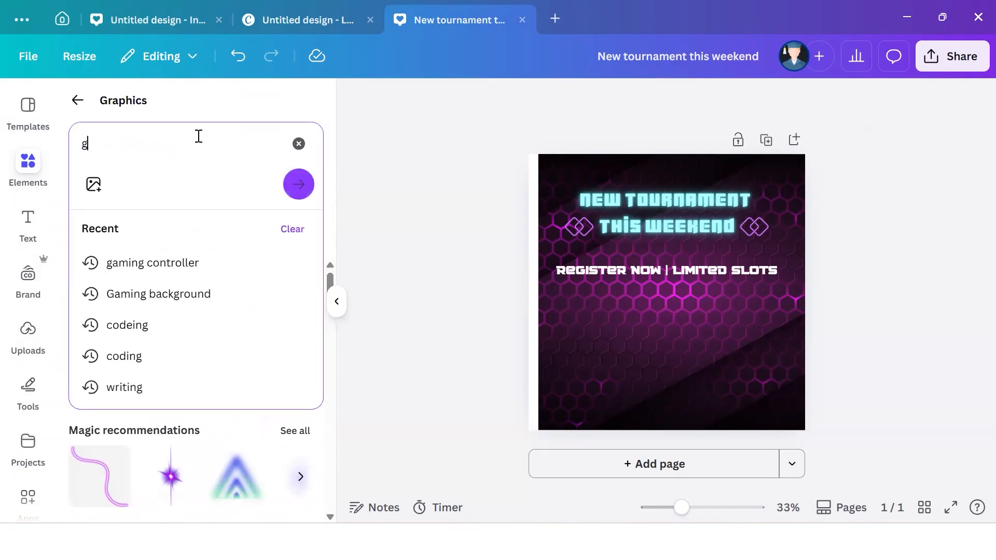
pyautogui.write('aming c')
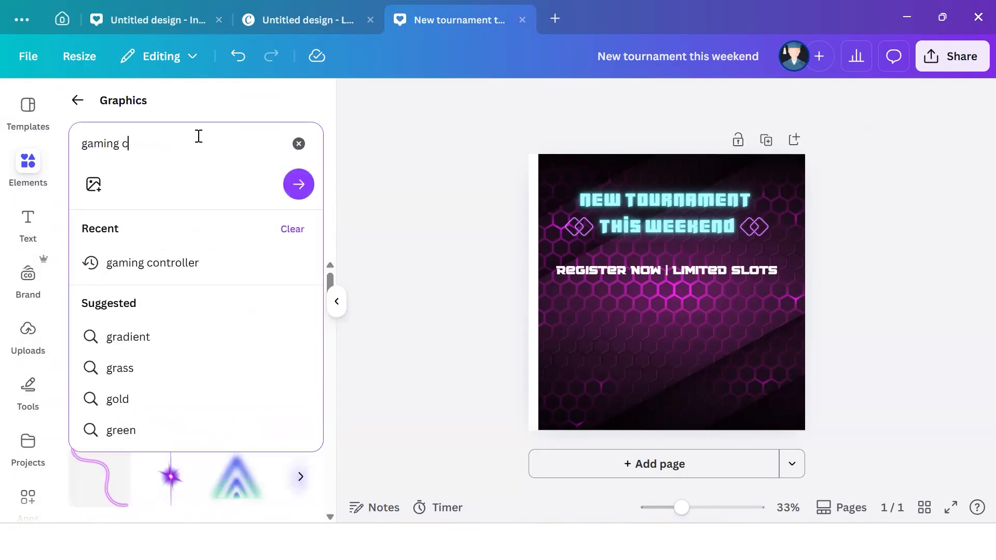
pyautogui.click(176, 275)
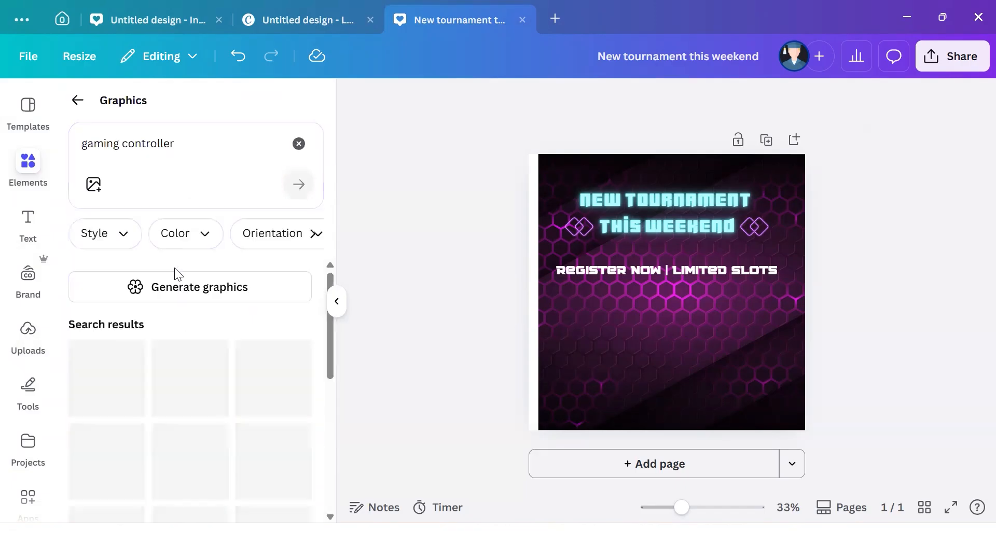
pyautogui.scroll(-2, 236, 341)
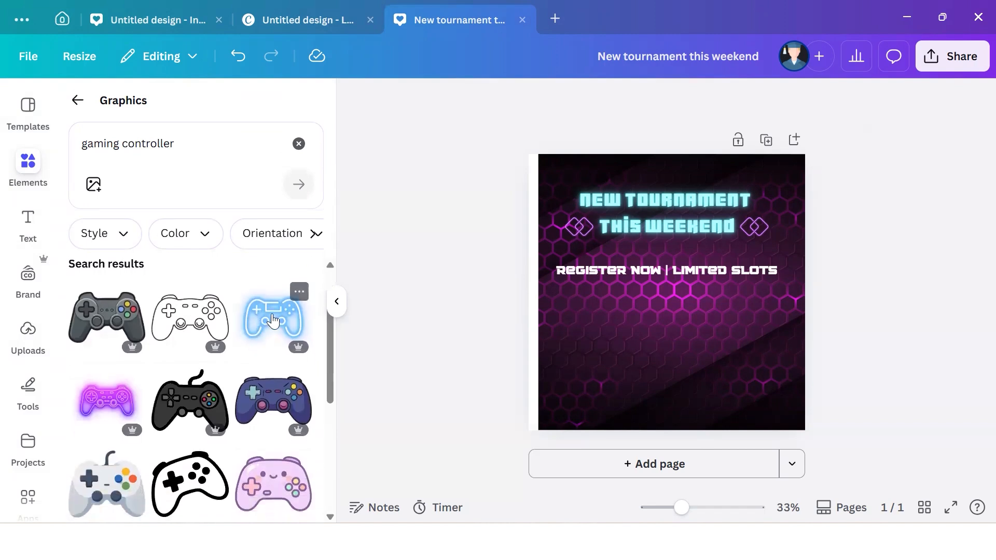
pyautogui.scroll(-4, 272, 327)
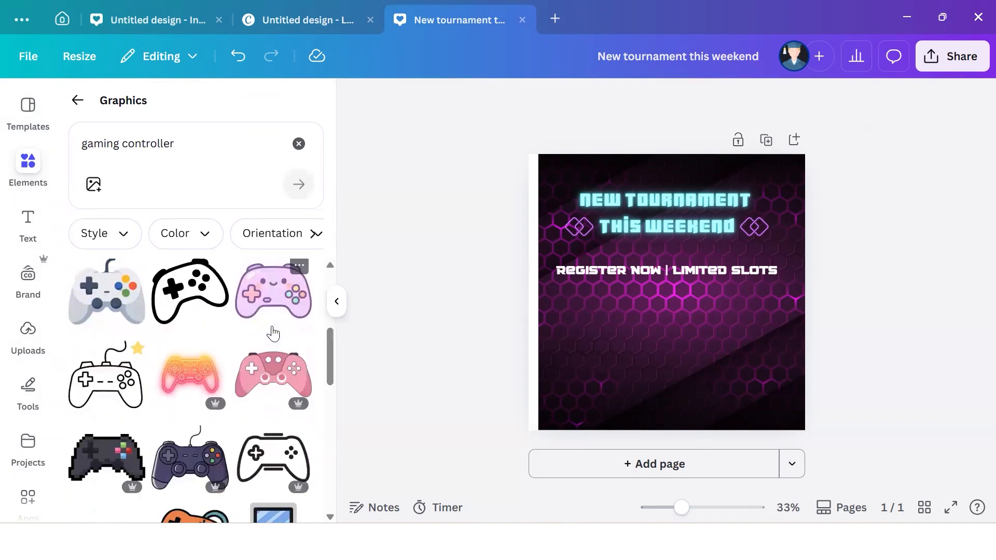
# - Add the blue neon game controller from the "gaming controller" graphics results to the tournament post
pyautogui.scroll(-3, 274, 332)
pyautogui.scroll(-6, 273, 332)
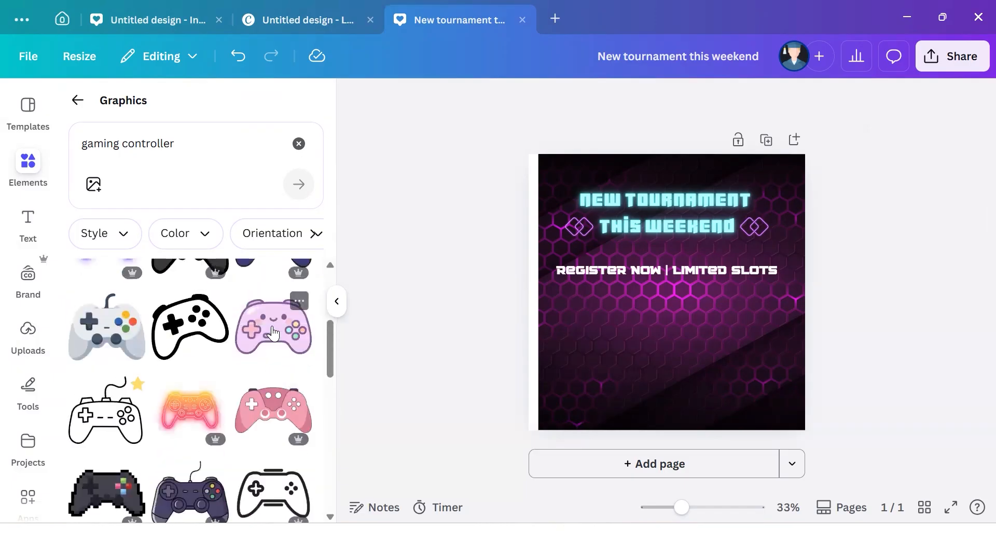
pyautogui.scroll(3, 273, 332)
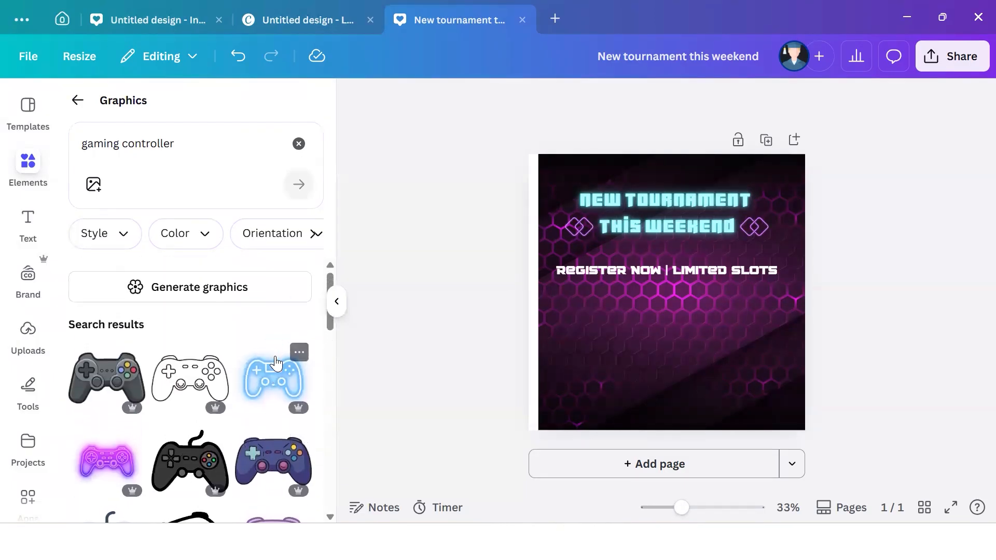
pyautogui.click(275, 363)
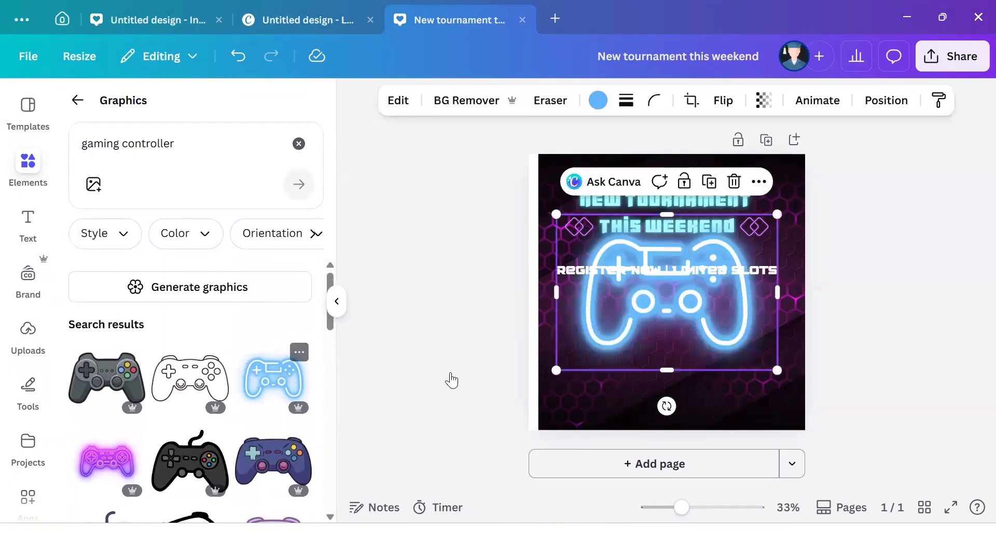
pyautogui.click(435, 349)
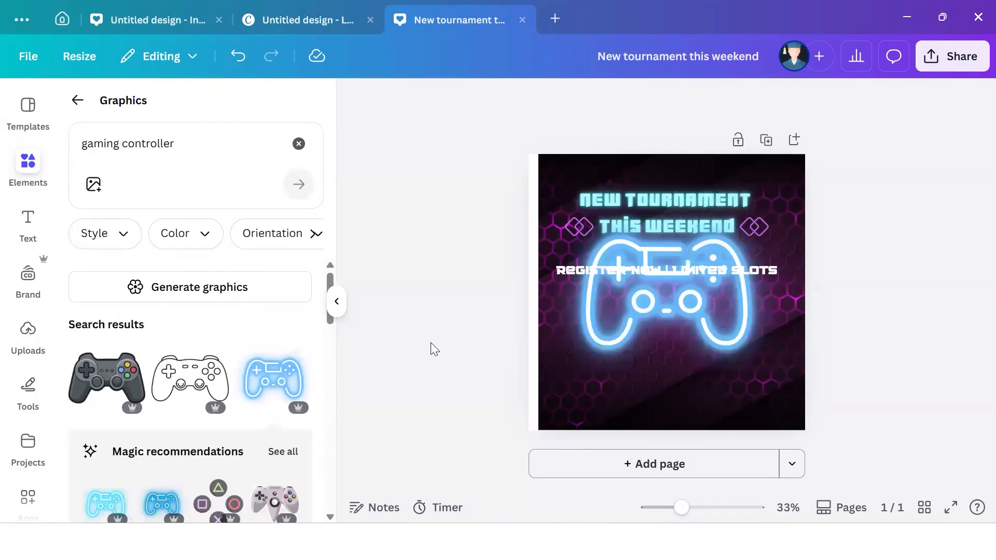
pyautogui.click(335, 300)
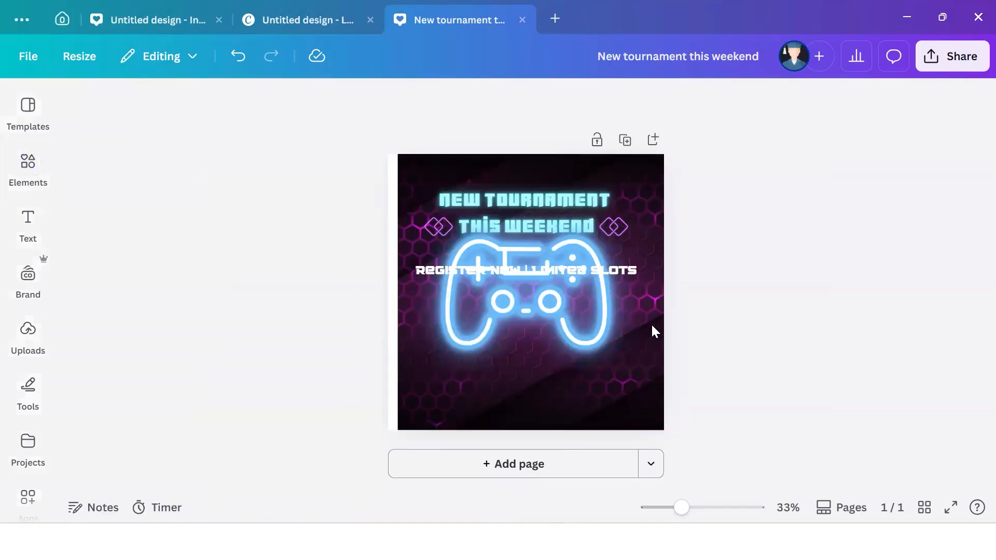
# - Shrink the blue neon controller to a little over half its size and center it below the "REGISTER NOW | LIMITED SLOTS" line
pyautogui.click(576, 322)
pyautogui.moveTo(633, 370); pyautogui.dragTo(543, 305)
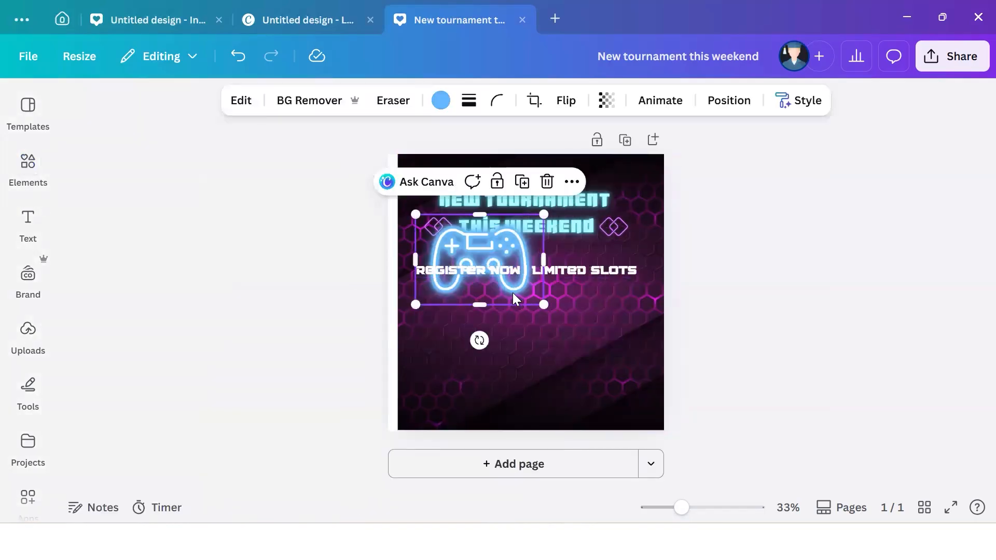
pyautogui.rightClick(515, 298)
pyautogui.click(494, 342)
pyautogui.moveTo(493, 298); pyautogui.dragTo(544, 384)
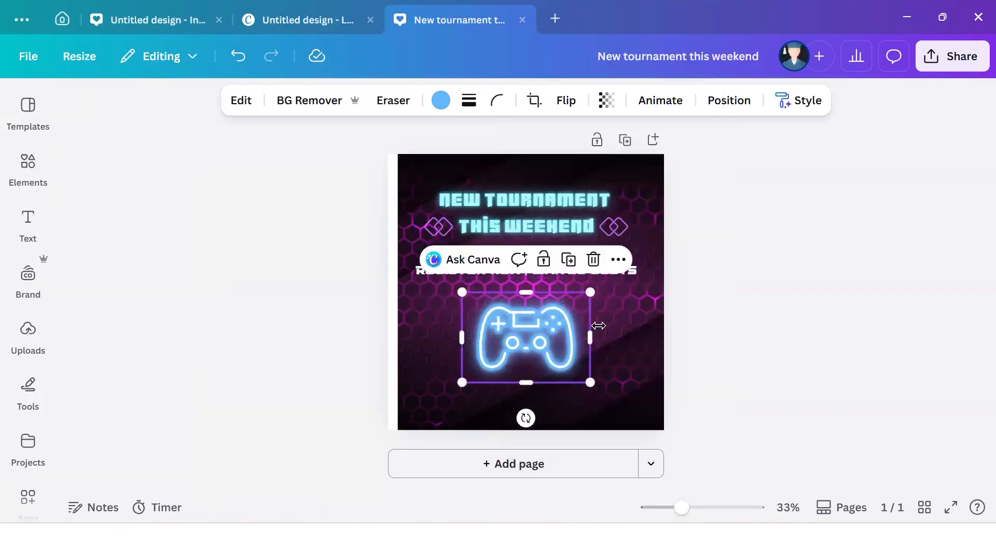
# - Move the blue controller slightly upward, closer to the "REGISTER NOW | LIMITED SLOTS" line
pyautogui.click(571, 334)
pyautogui.click(562, 332)
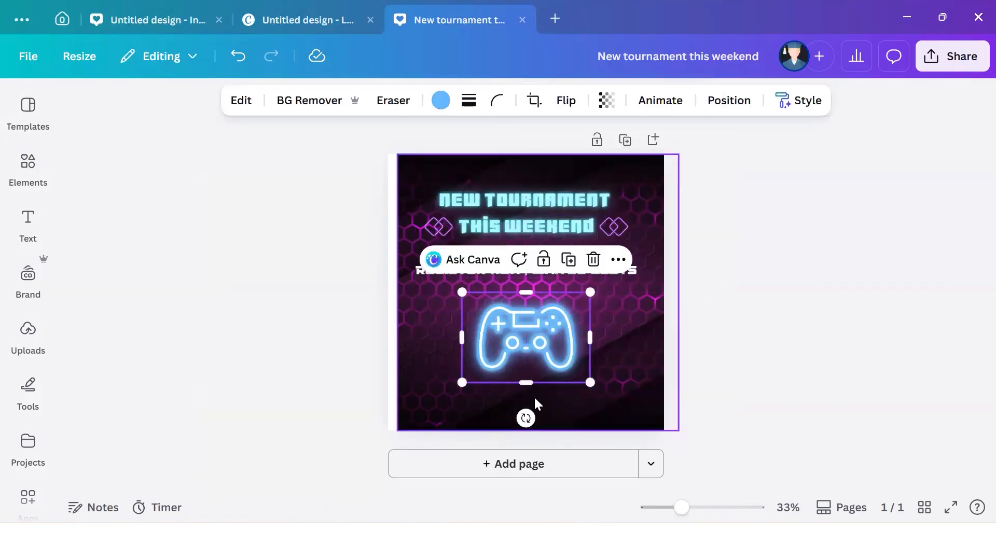
pyautogui.rightClick(536, 349)
pyautogui.click(499, 352)
pyautogui.moveTo(487, 330)
pyautogui.mouseDown()
pyautogui.moveTo(480, 325)
pyautogui.moveTo(497, 337)
pyautogui.mouseUp()
pyautogui.click(609, 365)
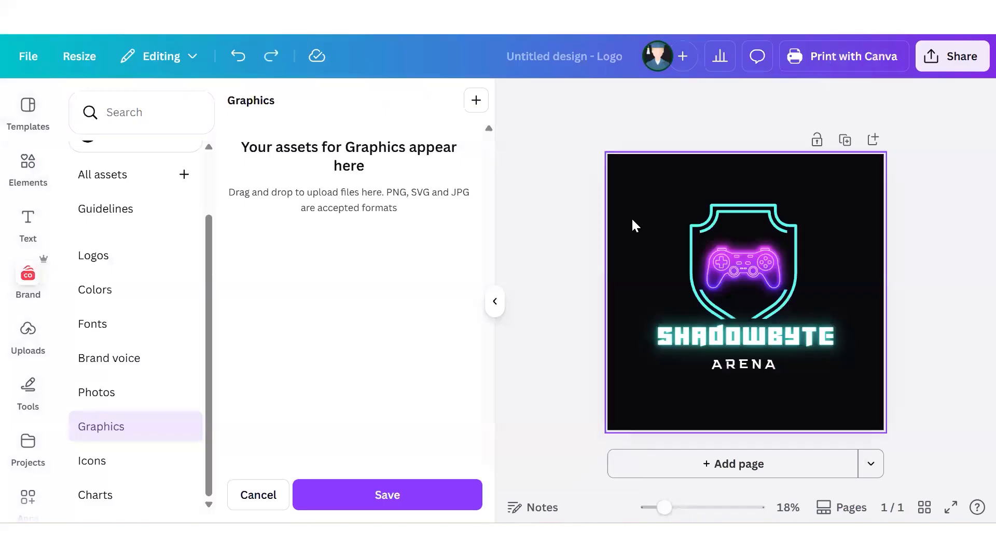
# - Group the shield, controller and "SHADOWBYTE ARENA" text of the logo design into one object
pyautogui.click(494, 301)
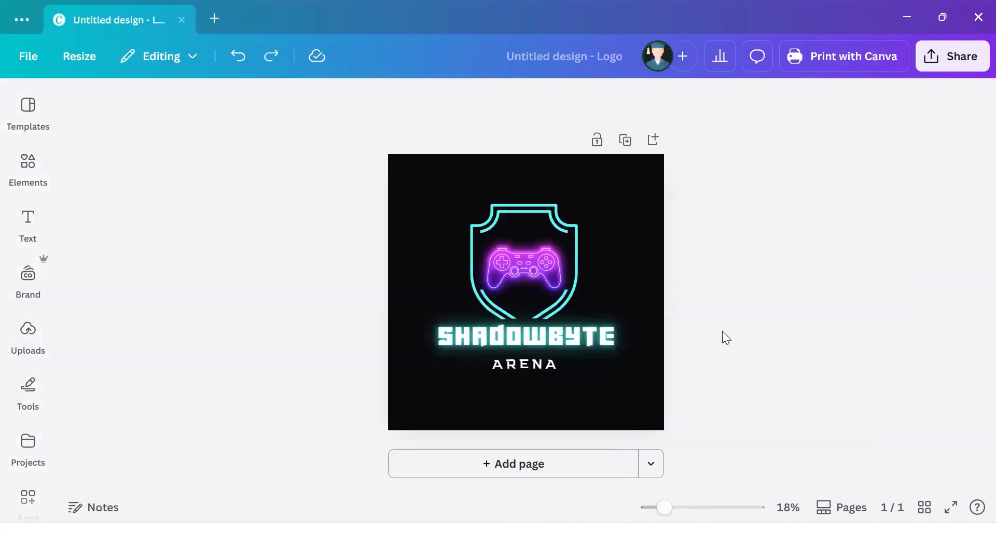
pyautogui.moveTo(708, 211); pyautogui.dragTo(549, 193)
pyautogui.click(710, 178)
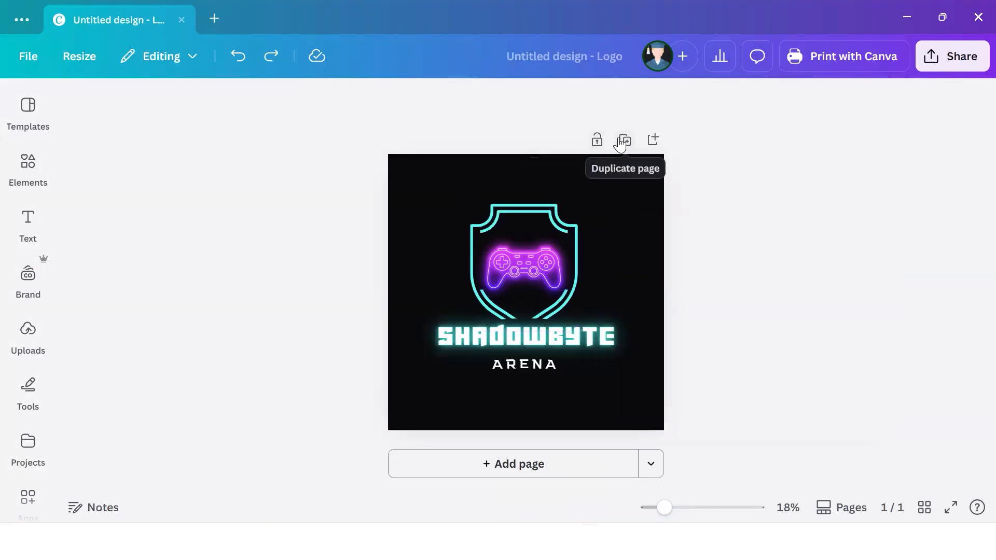
pyautogui.click(609, 220)
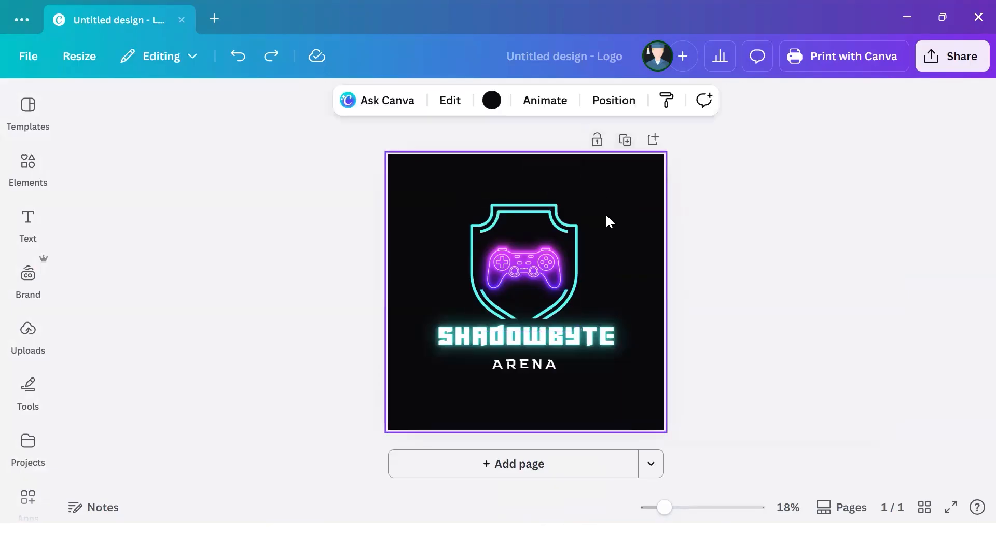
pyautogui.rightClick(501, 277)
pyautogui.press('Escape')
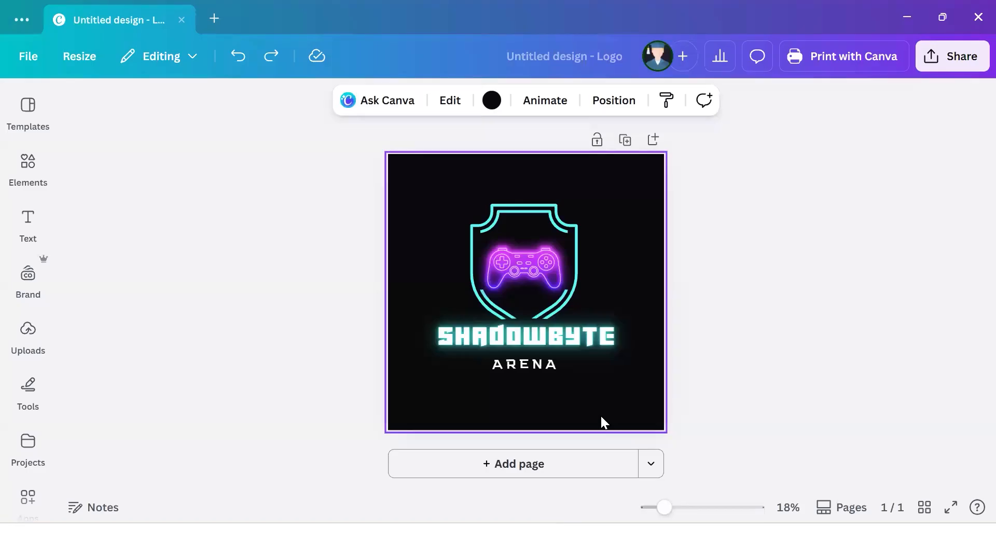
pyautogui.hotkey('ctrl', 'a')
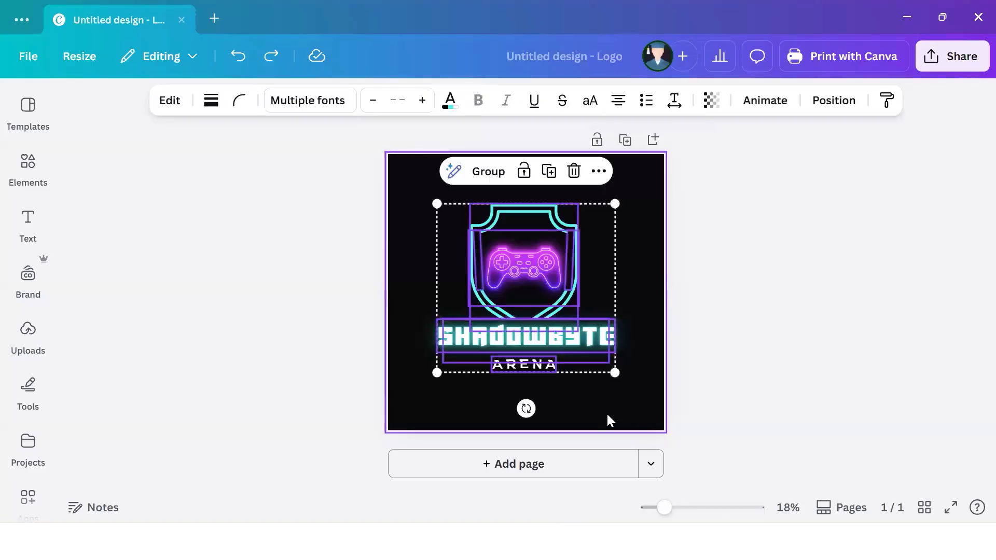
pyautogui.click(484, 175)
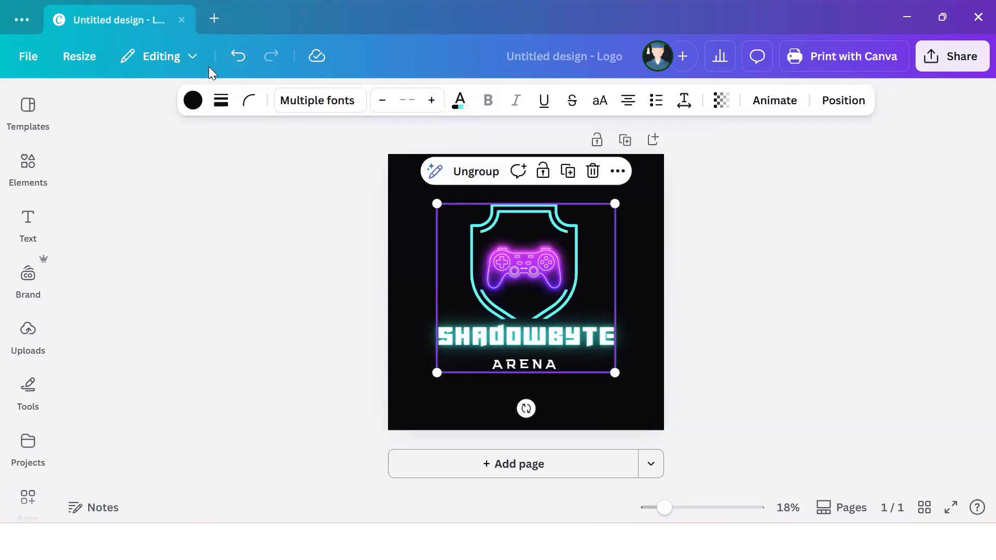
# - Copy the grouped ShadowByte Arena logo into the tournament post and shrink it to a small mark in the post's lower-right corner
pyautogui.click(942, 17)
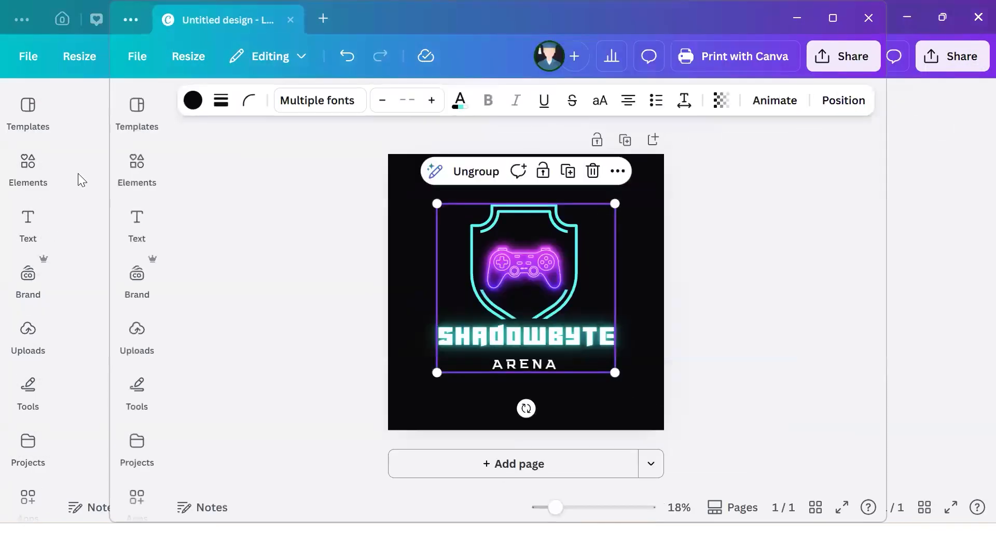
pyautogui.click(95, 109)
pyautogui.click(524, 400)
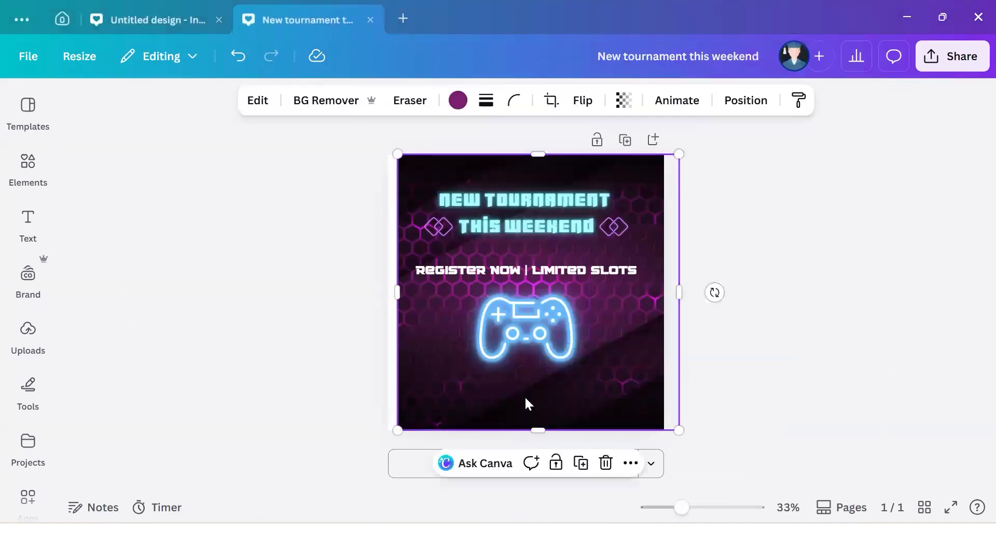
pyautogui.hotkey('ctrl', 'v')
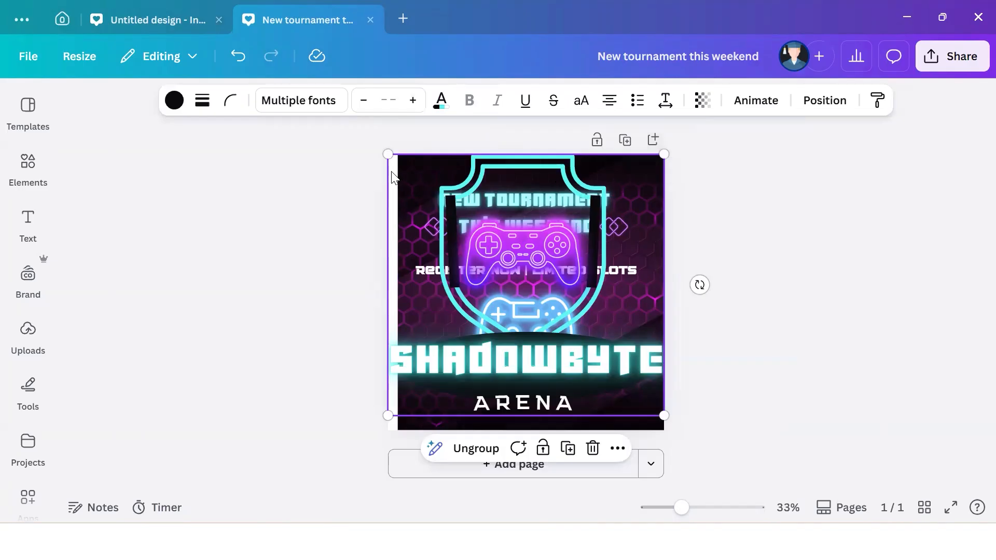
pyautogui.moveTo(387, 154); pyautogui.dragTo(623, 386)
pyautogui.click(612, 411)
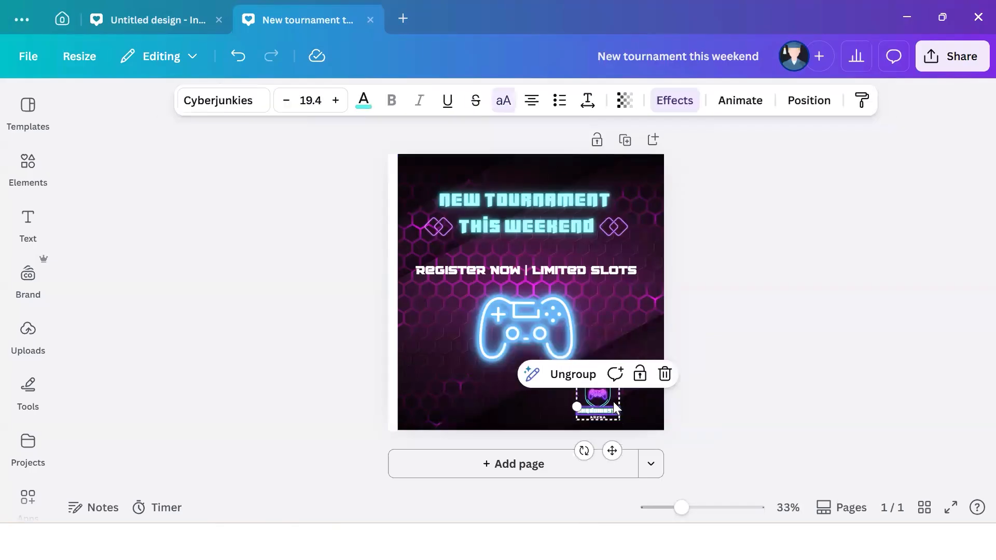
pyautogui.click(619, 346)
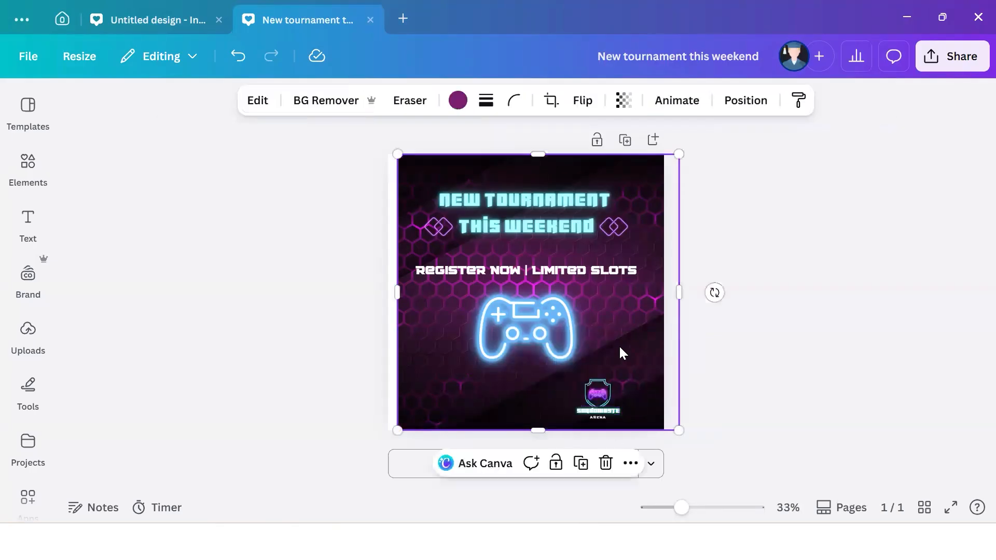
# - Set the letter spacing of the "SHADOWBYTE" text in the small corner logo to 224
pyautogui.click(599, 399)
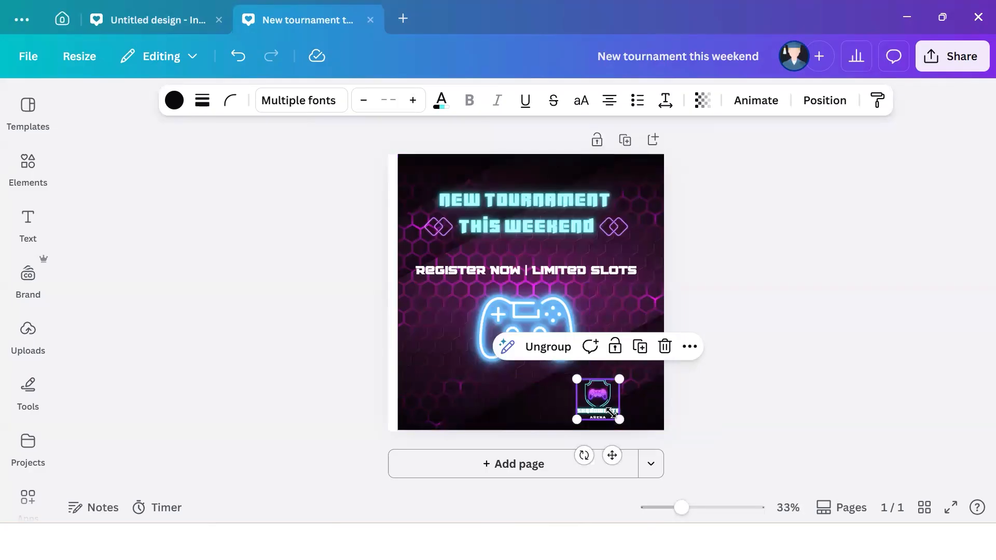
pyautogui.click(613, 410)
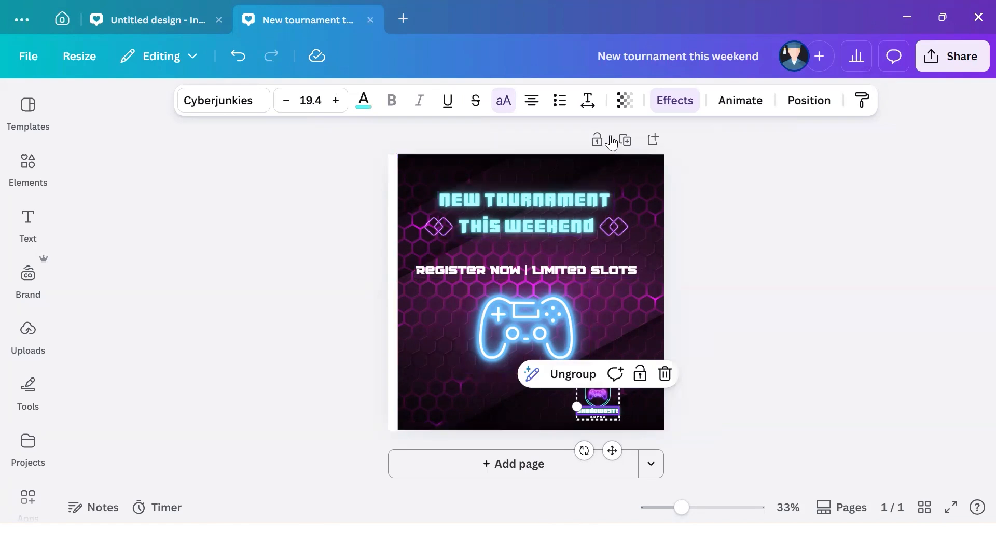
pyautogui.click(580, 108)
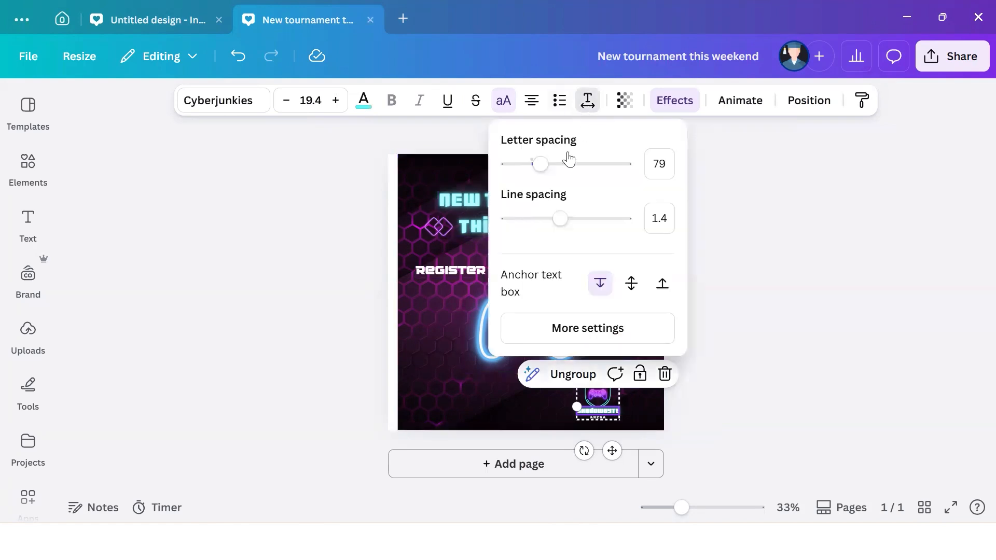
pyautogui.moveTo(554, 166)
pyautogui.mouseDown()
pyautogui.moveTo(601, 166)
pyautogui.moveTo(557, 168)
pyautogui.mouseUp()
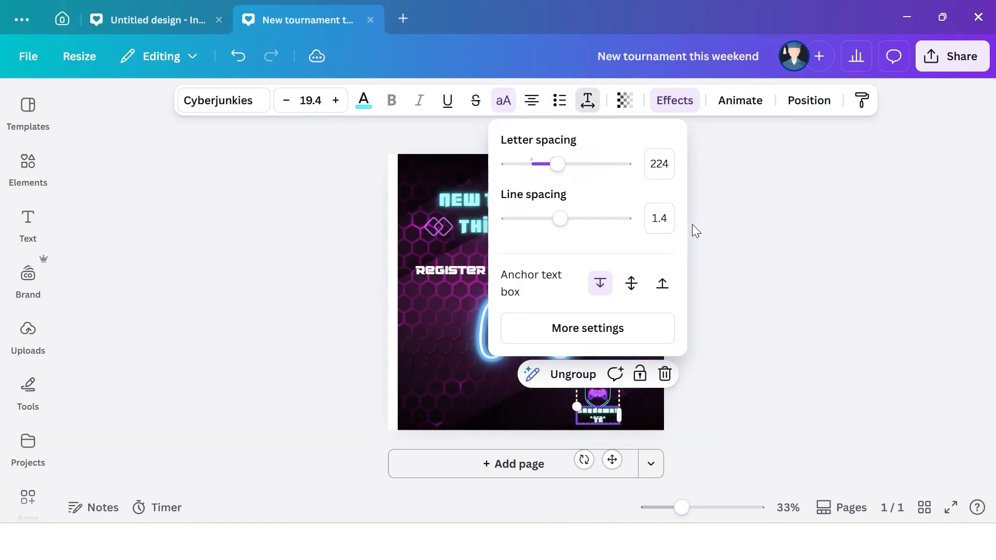
pyautogui.click(706, 218)
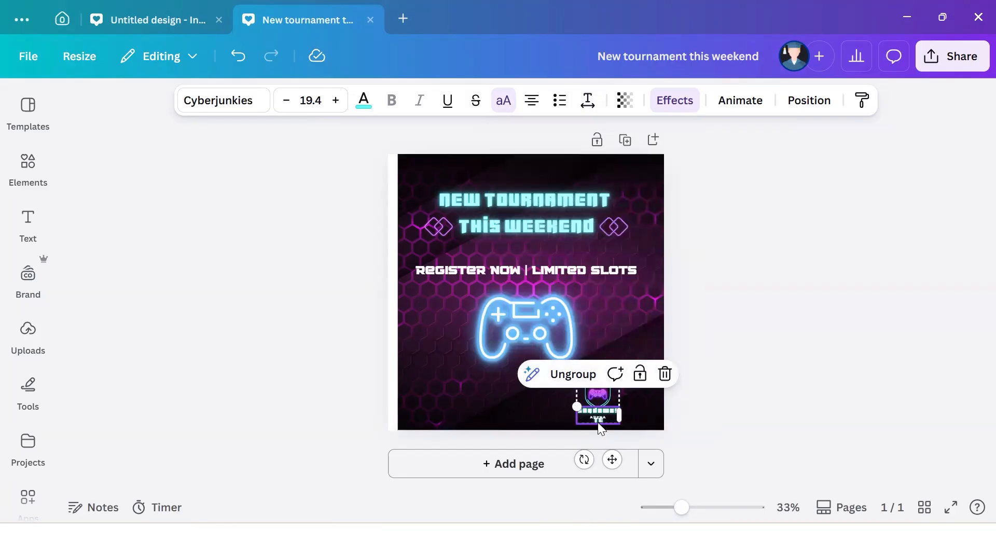
# - Enlarge the grouped corner logo to about one and a half times its size, extending it up and outward
pyautogui.click(597, 422)
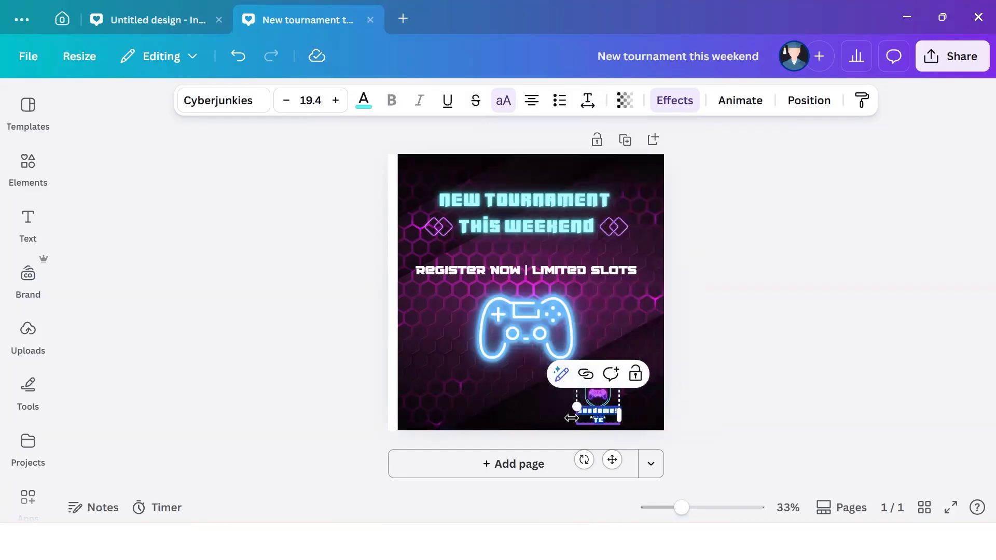
pyautogui.click(746, 404)
pyautogui.click(582, 381)
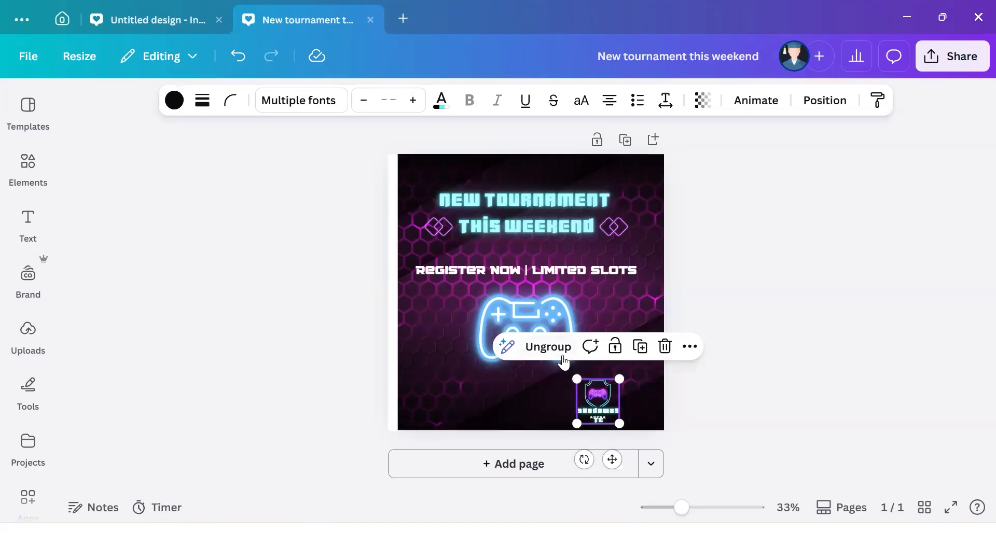
pyautogui.click(563, 357)
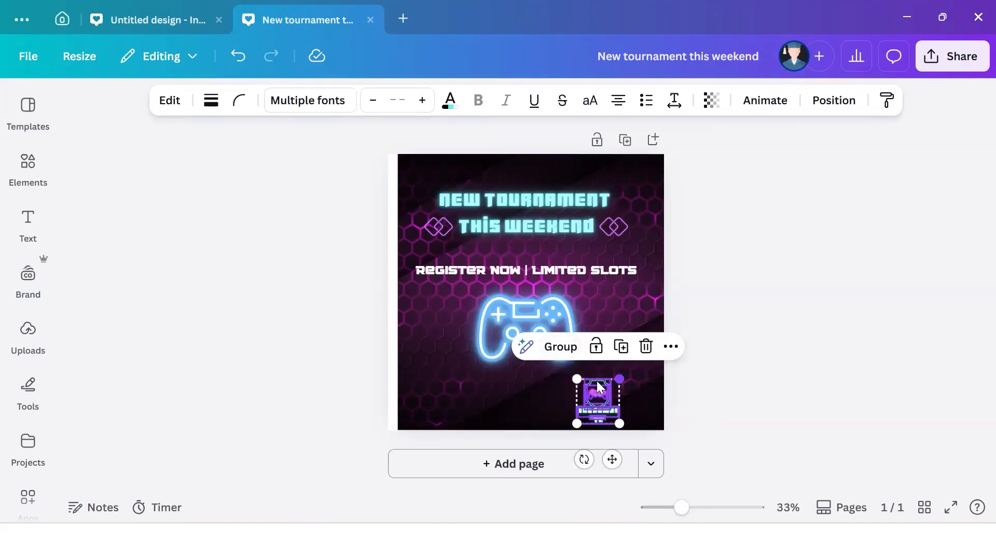
pyautogui.hotkey('ctrl', 'g')
pyautogui.moveTo(618, 375); pyautogui.dragTo(641, 356)
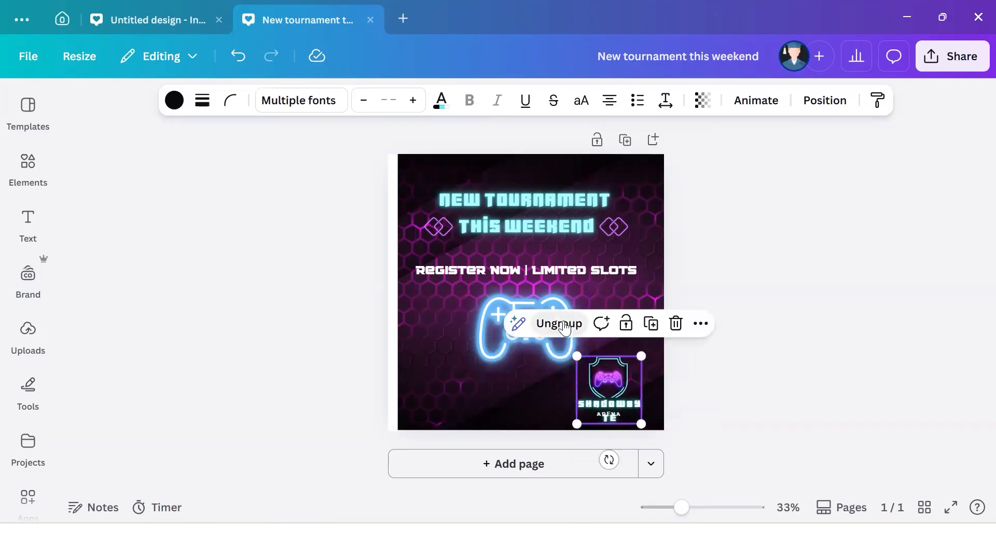
# - Ungroup the corner logo and move the "ARENA" text down below the wrapped "SHADOWBYTE" text
pyautogui.click(565, 325)
pyautogui.click(609, 417)
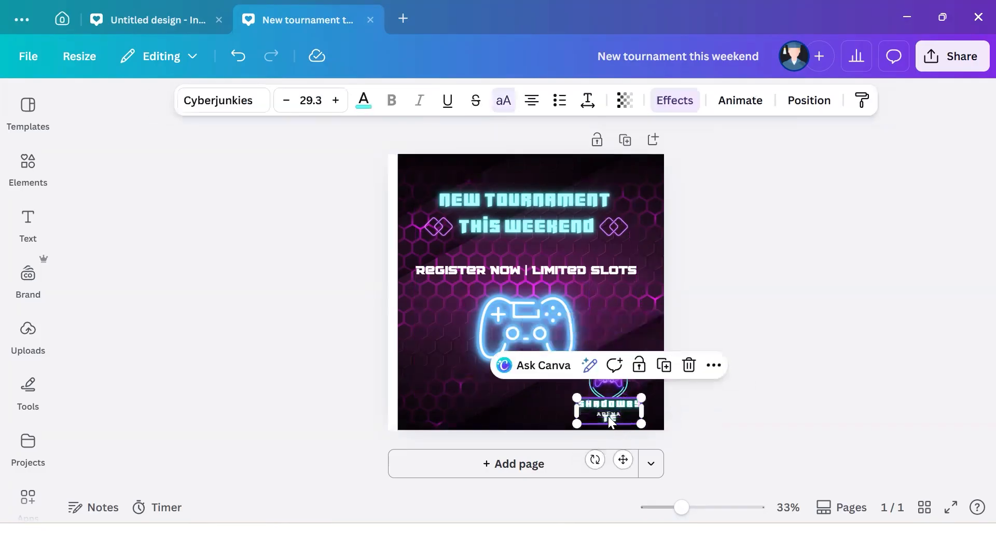
pyautogui.click(604, 412)
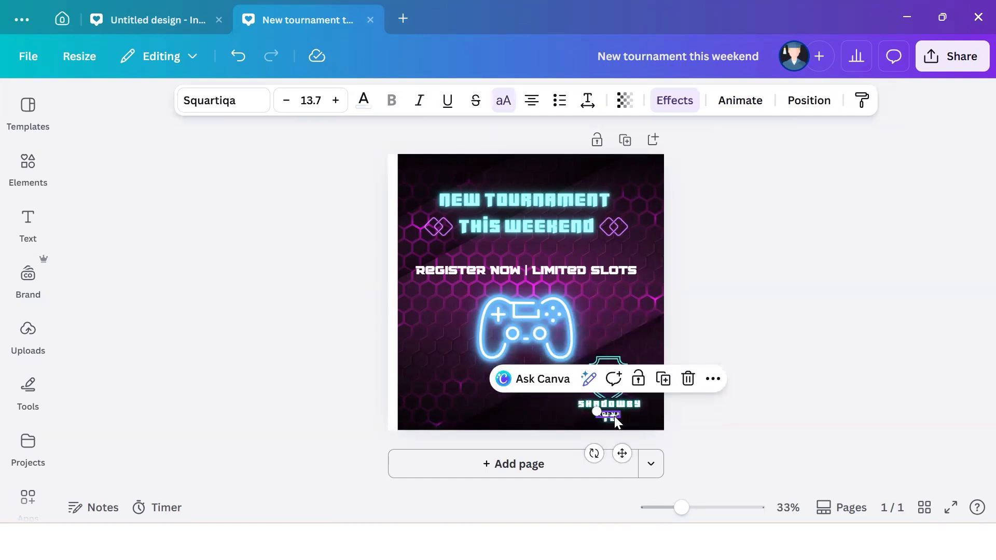
pyautogui.moveTo(619, 450); pyautogui.dragTo(620, 463)
# - Widen the "SHADOWBYTE" text box to fit the word on one line and center it under the shield
pyautogui.click(614, 417)
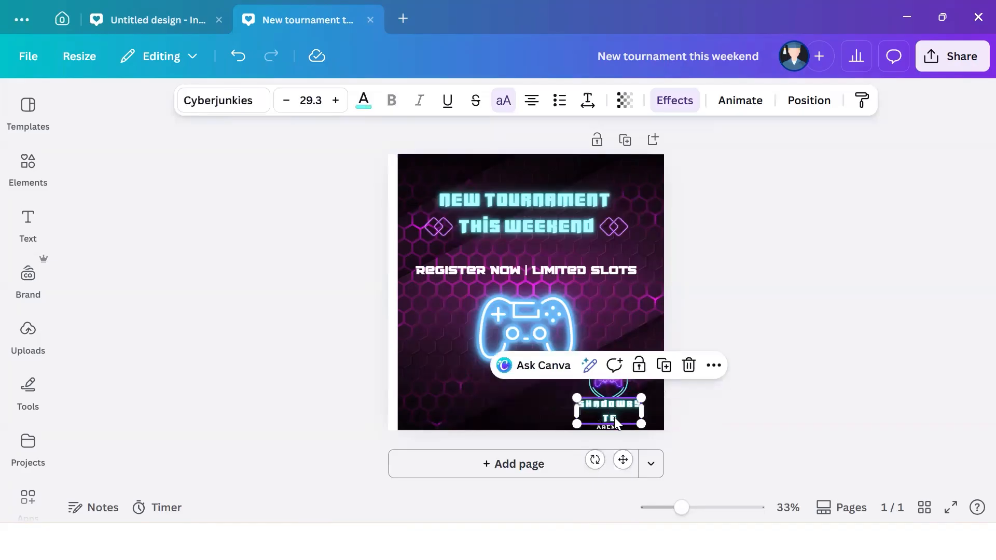
pyautogui.moveTo(642, 411); pyautogui.dragTo(658, 408)
pyautogui.moveTo(630, 445); pyautogui.dragTo(623, 446)
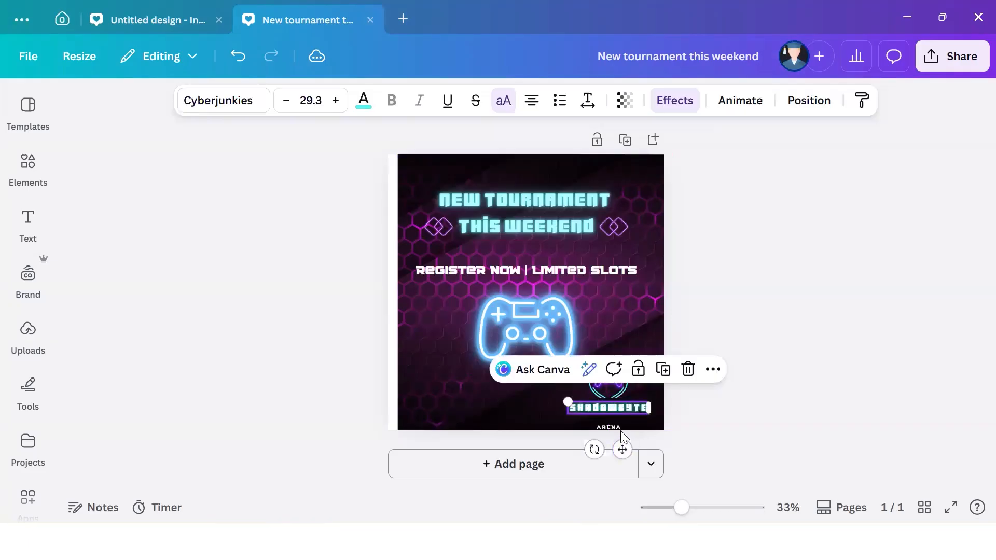
# - Move the "ARENA" text up so it sits directly beneath "SHADOWBYTE" in the corner logo
pyautogui.click(617, 434)
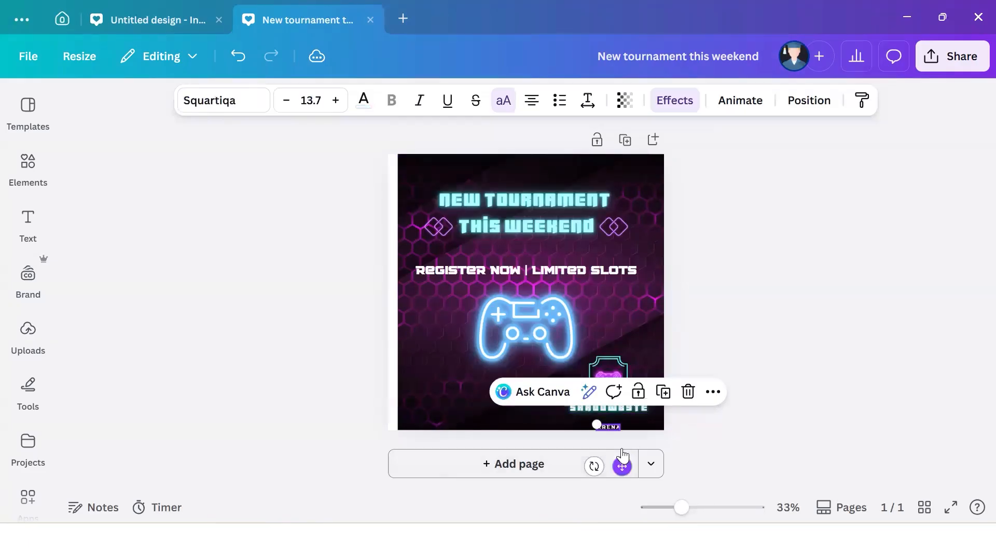
pyautogui.moveTo(622, 466)
pyautogui.mouseDown()
pyautogui.moveTo(623, 447)
pyautogui.moveTo(624, 460)
pyautogui.mouseUp()
pyautogui.click(706, 410)
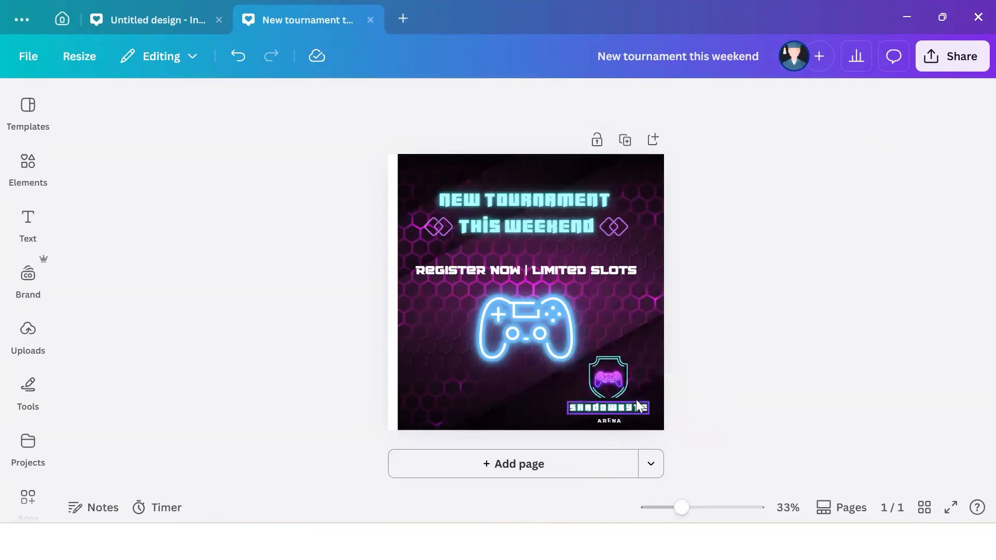
pyautogui.click(565, 365)
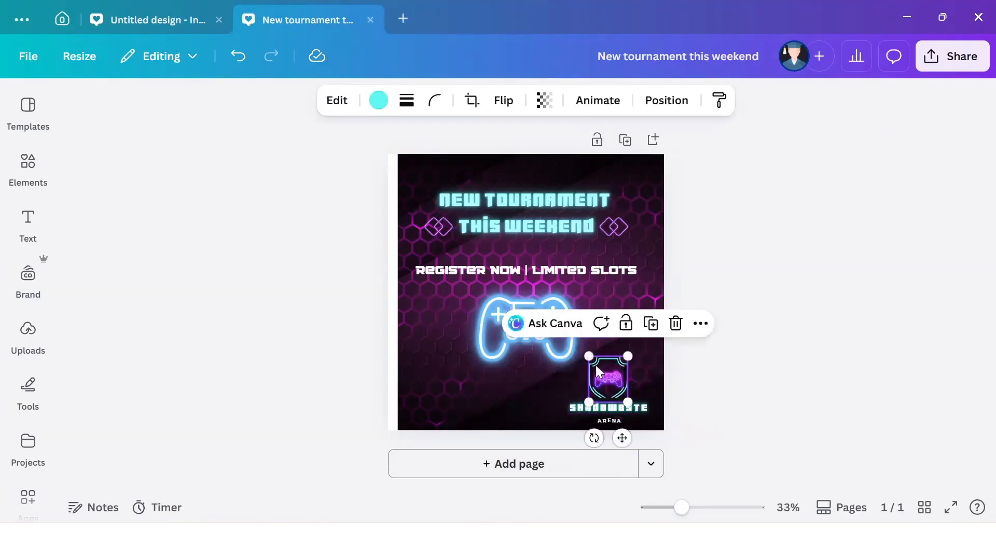
pyautogui.click(632, 345)
pyautogui.moveTo(633, 346); pyautogui.dragTo(615, 400)
pyautogui.hotkey('ctrl', 'z')
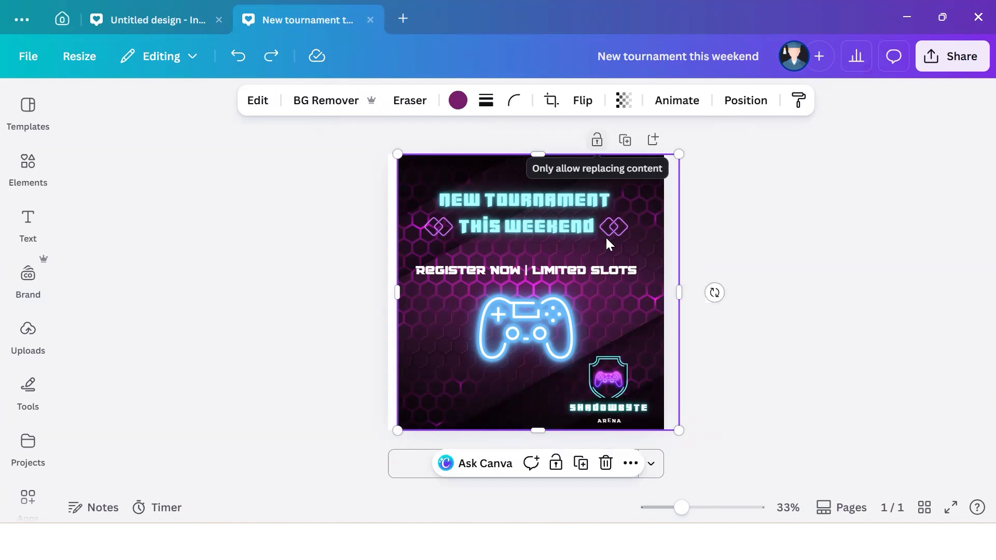
# - Lock the purple hexagon background image in place
pyautogui.rightClick(610, 289)
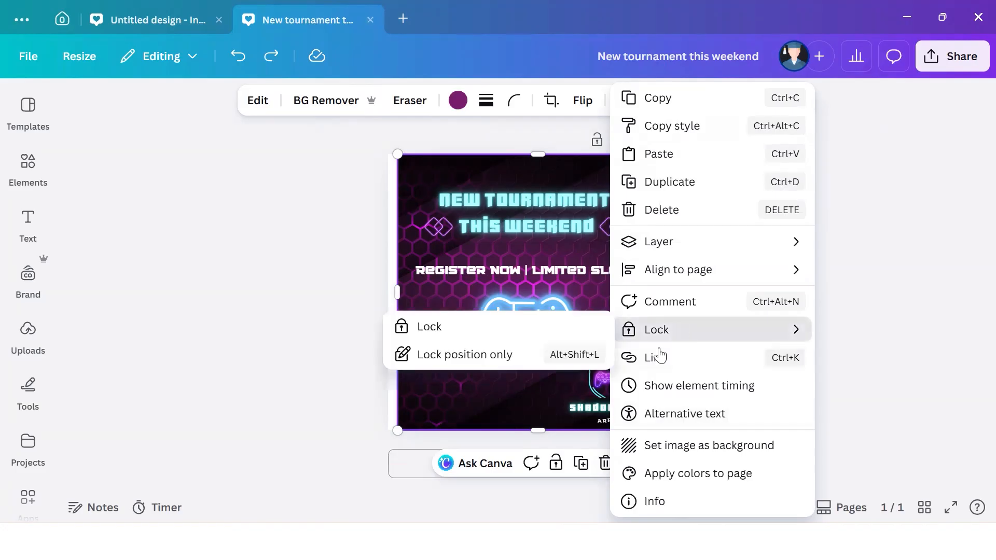
pyautogui.moveTo(649, 337)
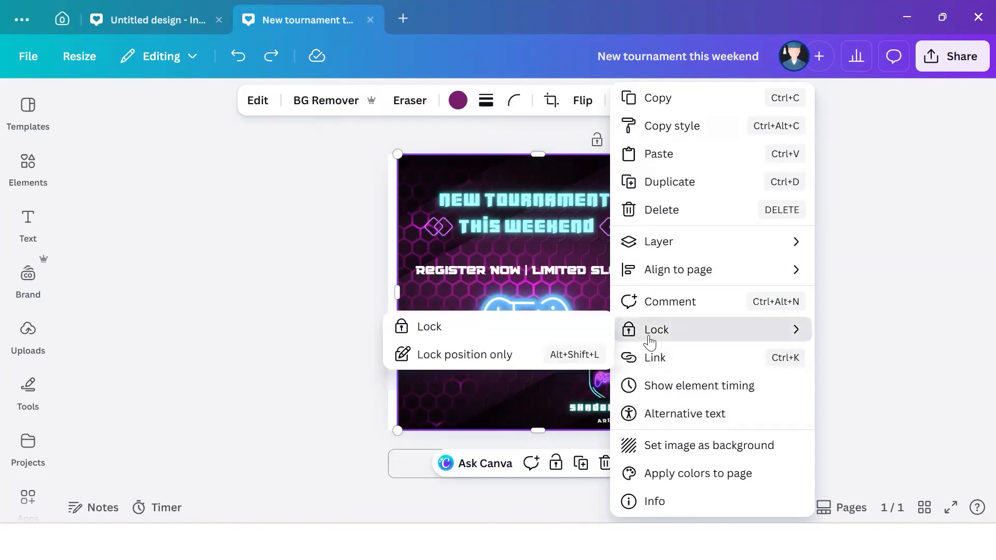
pyautogui.click(584, 320)
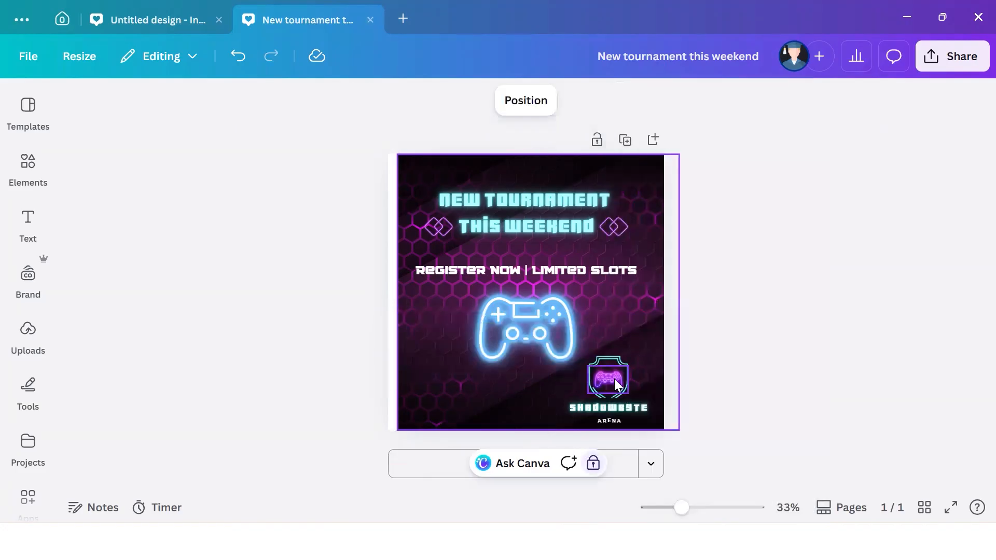
# - Group the shield, controller, "SHADOWBYTE" and "ARENA" parts of the corner logo and shrink the group to about two-thirds its size
pyautogui.moveTo(606, 366); pyautogui.dragTo(648, 428)
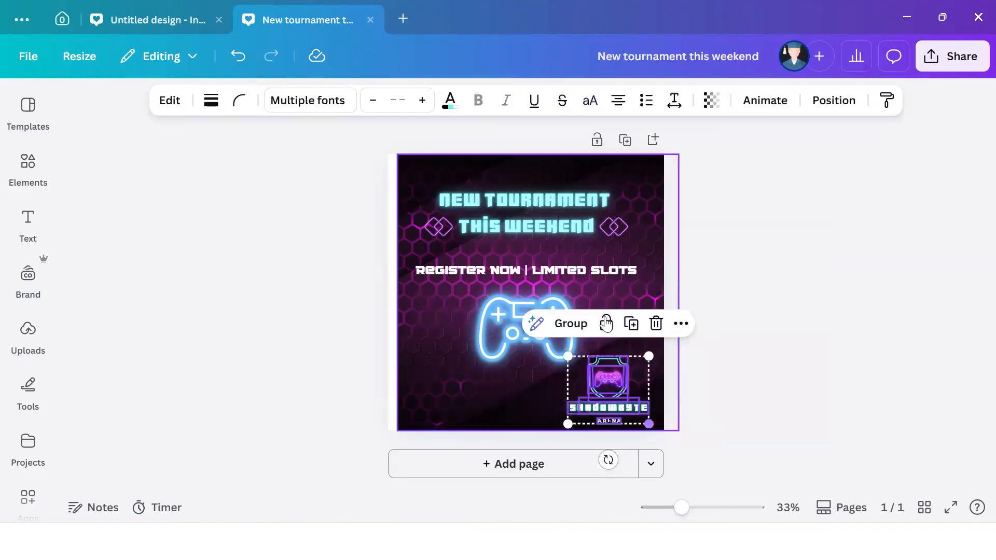
pyautogui.click(569, 323)
pyautogui.moveTo(647, 356); pyautogui.dragTo(624, 385)
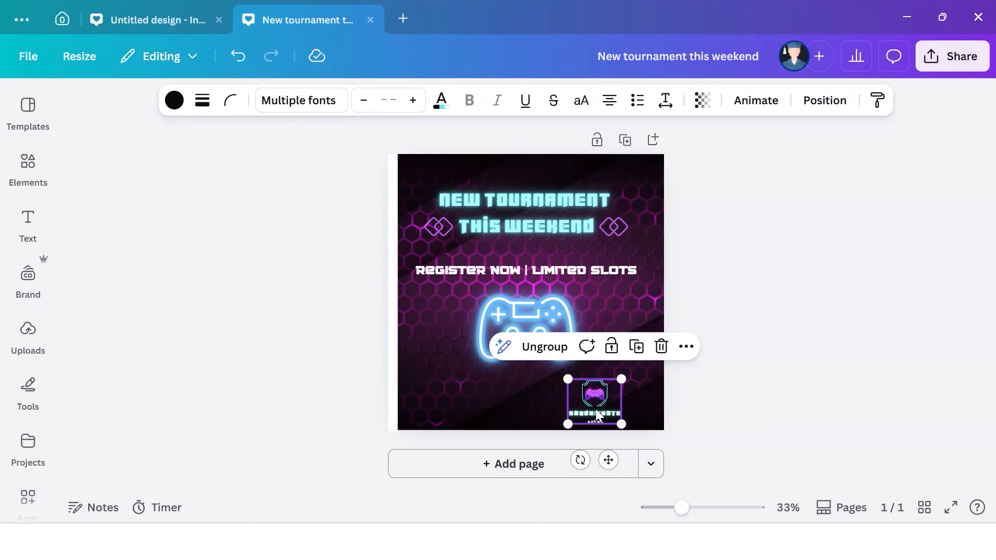
# - Move the grouped logo to the post's lower-left corner, slightly above the bottom edge
pyautogui.moveTo(608, 459); pyautogui.dragTo(449, 458)
pyautogui.rightClick(516, 397)
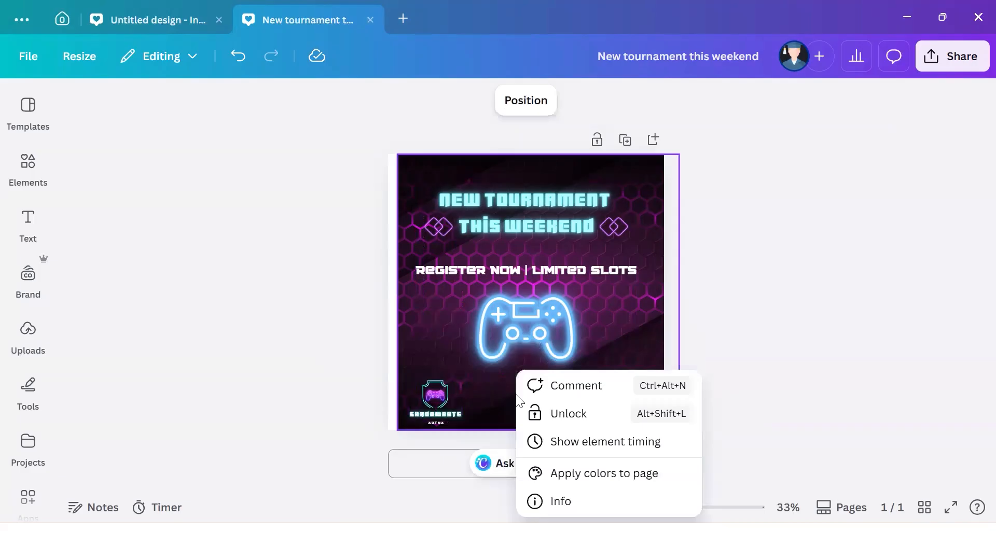
pyautogui.click(442, 404)
pyautogui.click(452, 416)
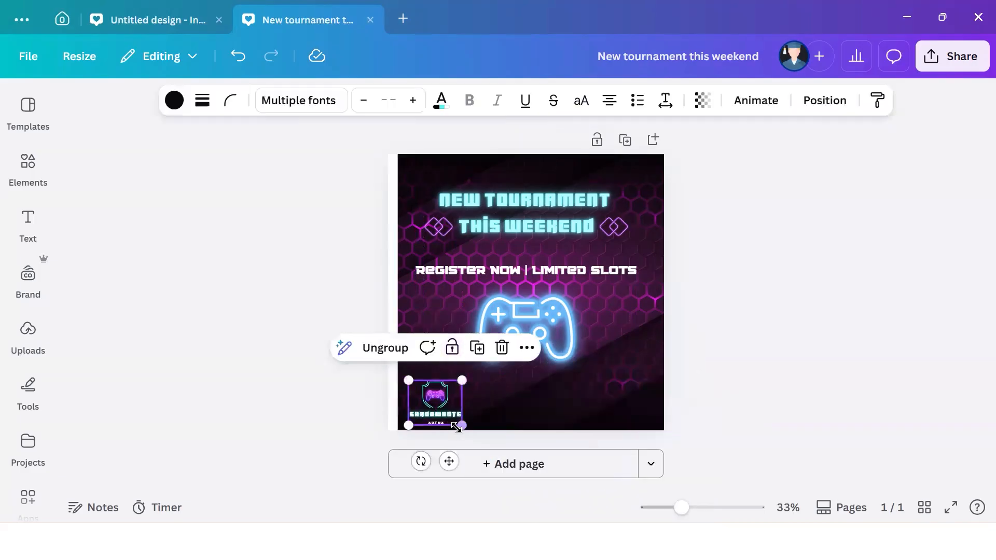
pyautogui.moveTo(449, 461); pyautogui.dragTo(448, 449)
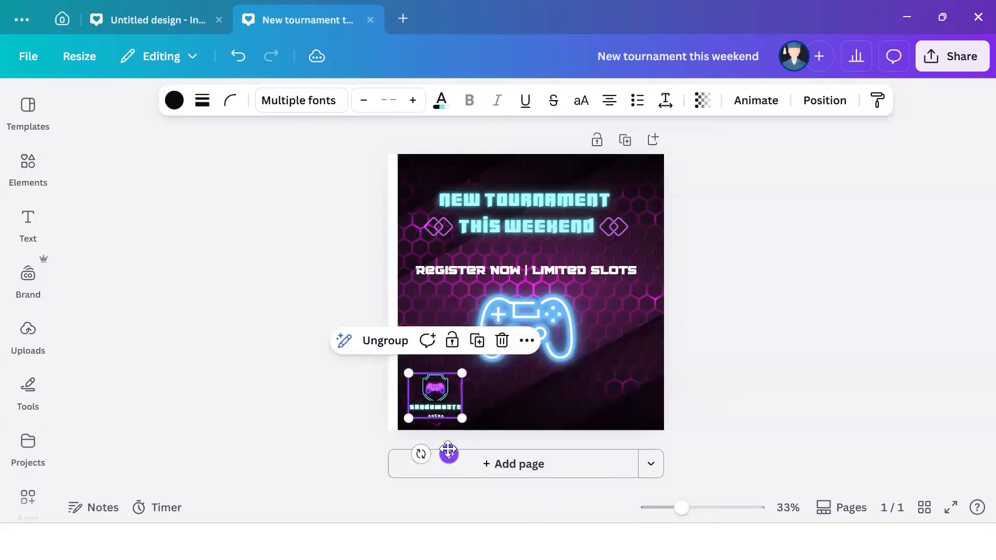
pyautogui.click(441, 417)
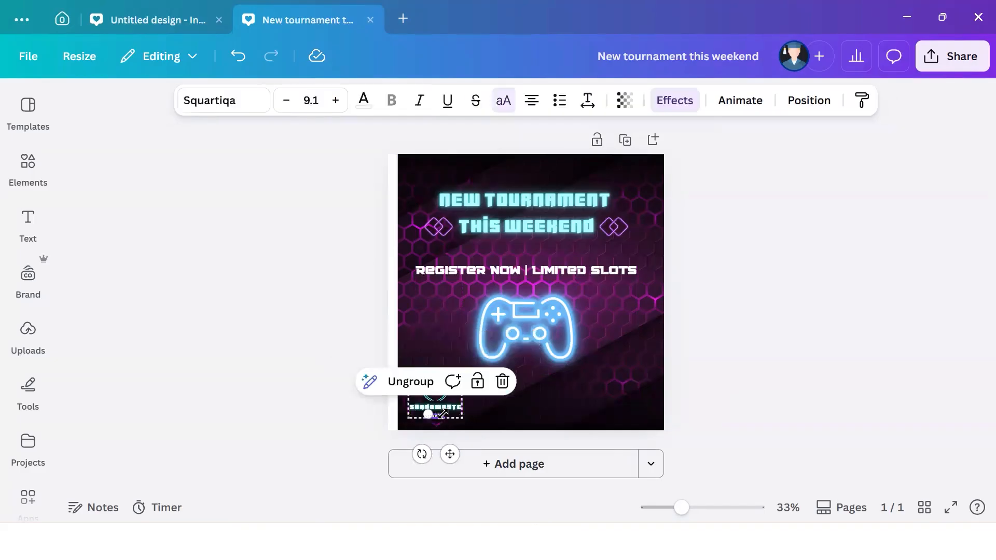
pyautogui.click(475, 420)
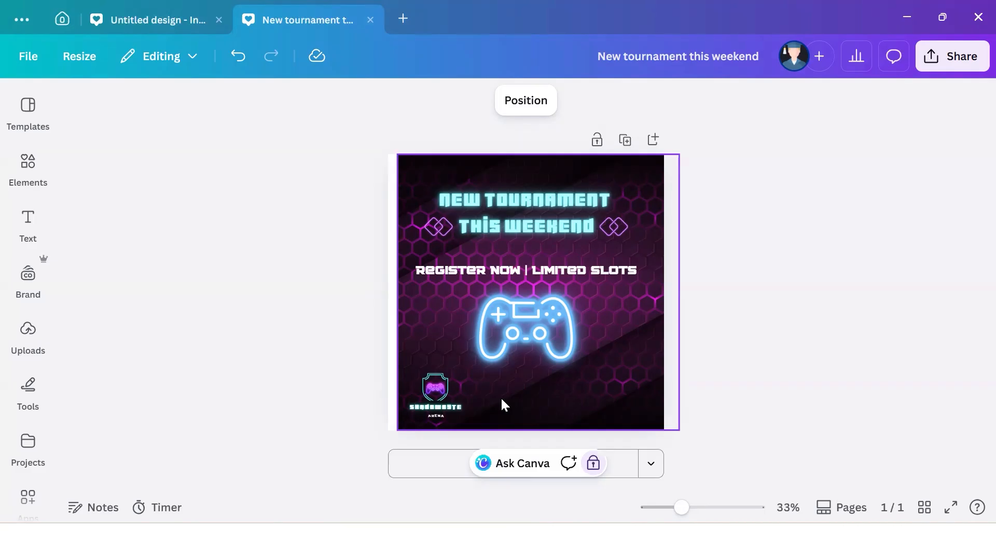
# - Search the design elements for "join now", look over the results and clear the search
pyautogui.click(32, 229)
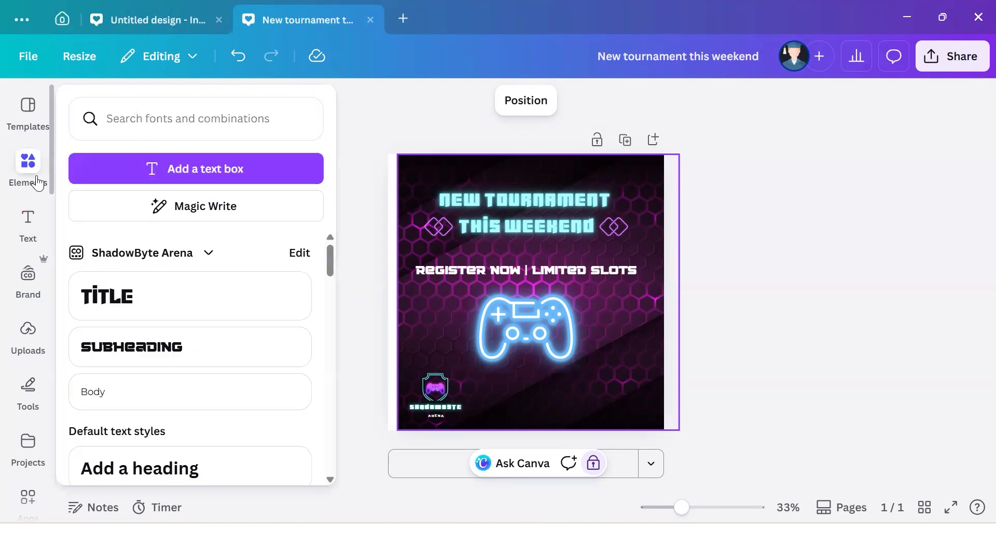
pyautogui.click(28, 165)
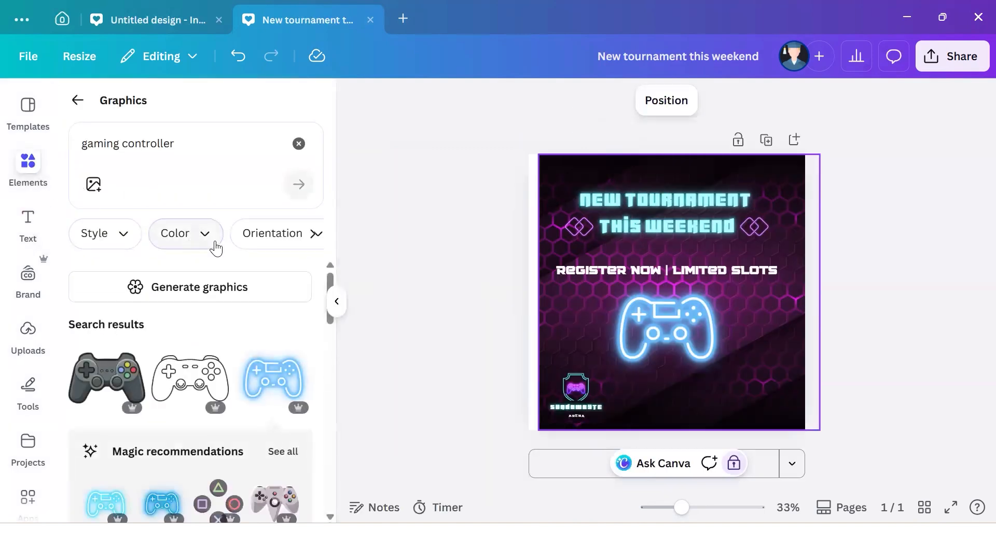
pyautogui.click(77, 100)
pyautogui.click(141, 138)
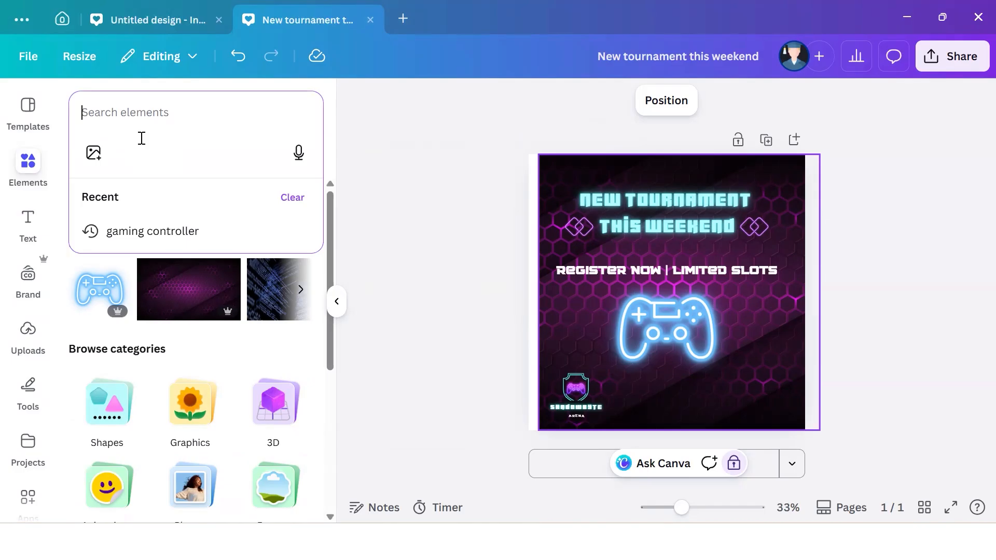
pyautogui.write('join now')
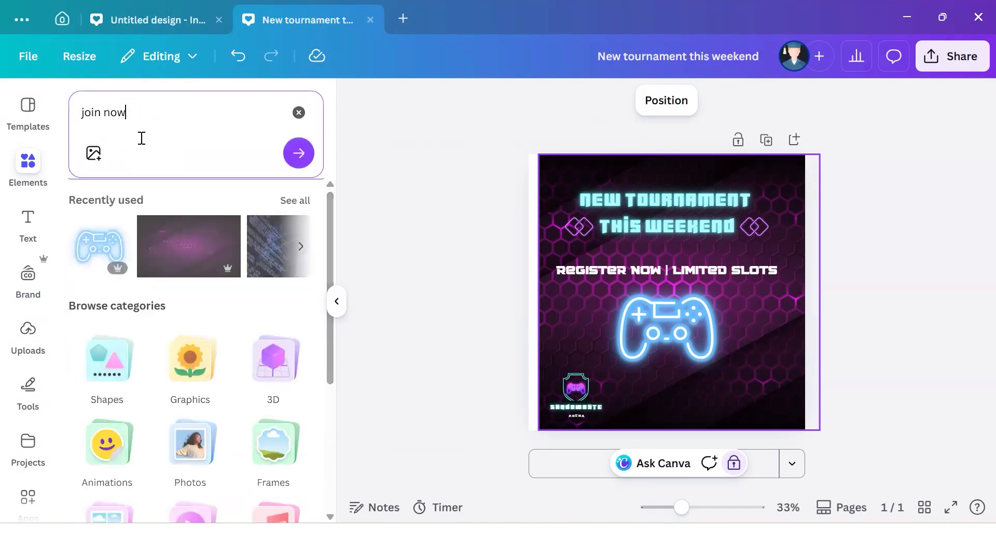
pyautogui.press('Return')
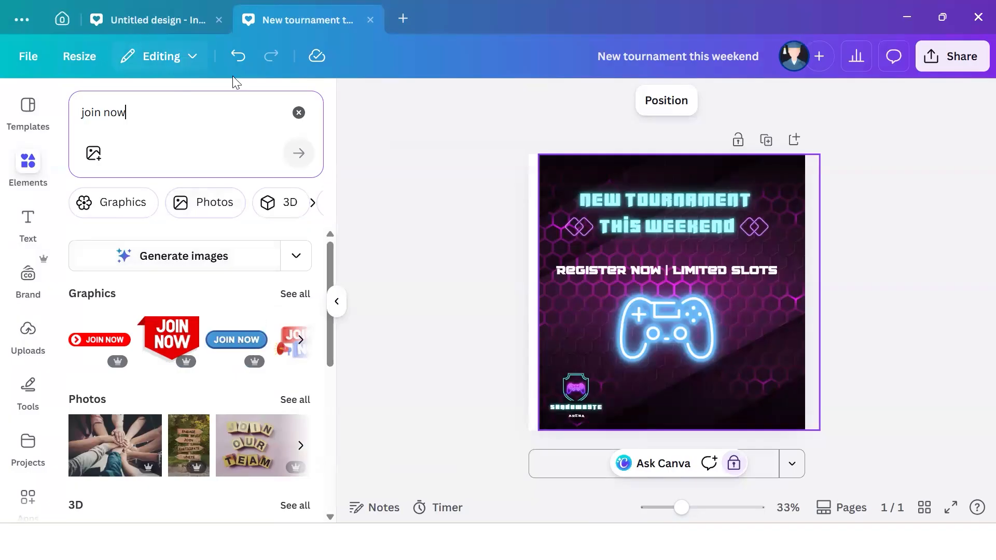
pyautogui.click(294, 116)
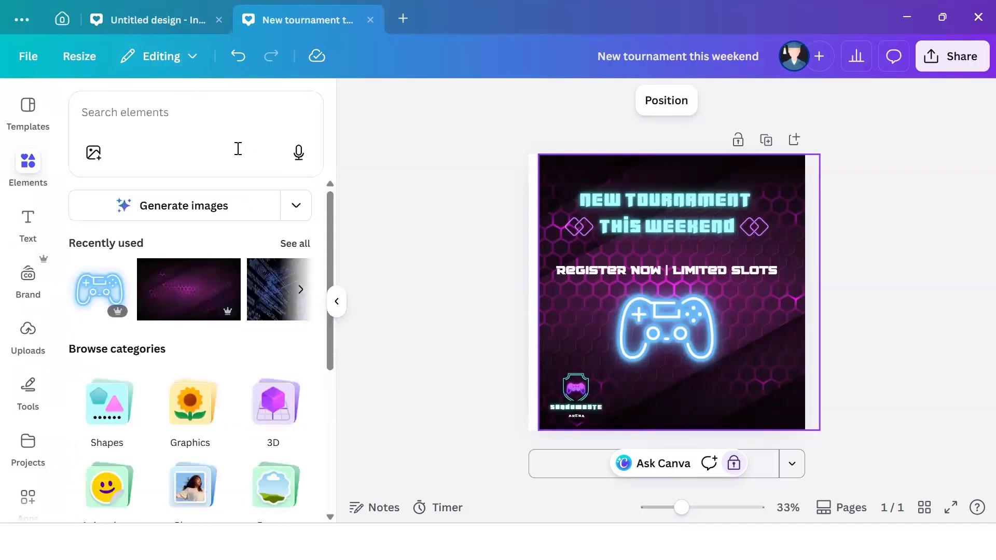
pyautogui.write('R NOW')
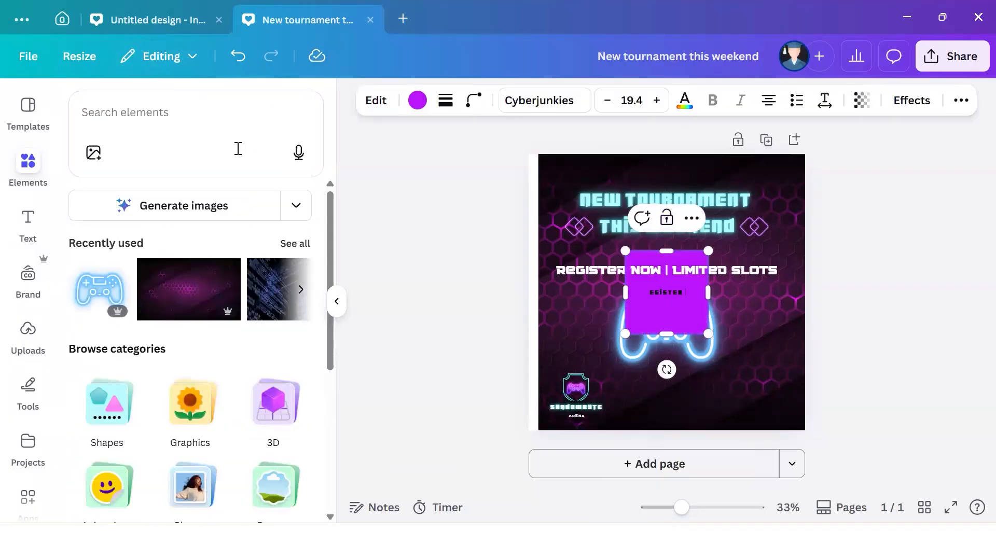
pyautogui.hotkey('ctrl', 'z')
pyautogui.hotkey('ctrl', 'z')
pyautogui.hotkey('ctrl', 'z')
# - Search the elements for "register now button" and show all matching graphics
pyautogui.click(194, 129)
pyautogui.write('register now')
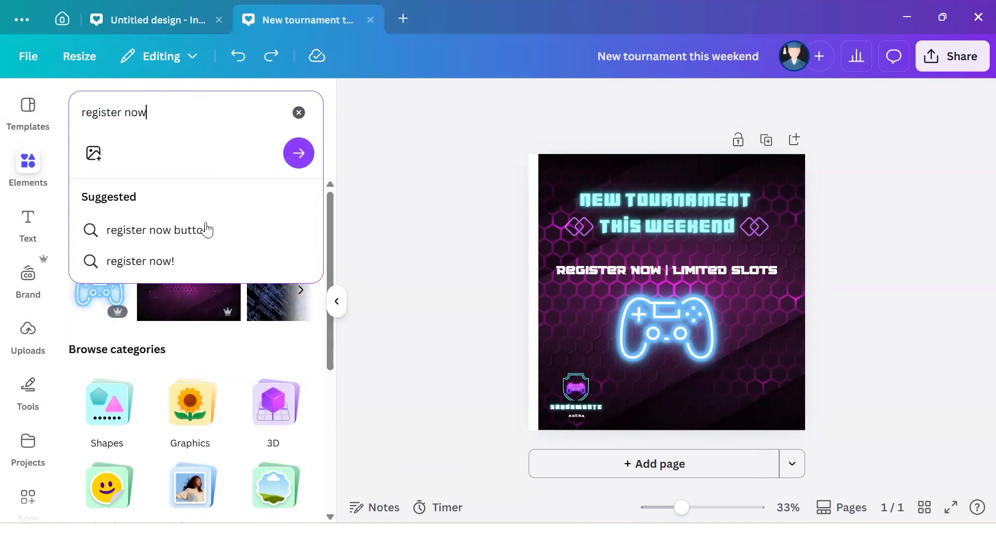
pyautogui.click(207, 230)
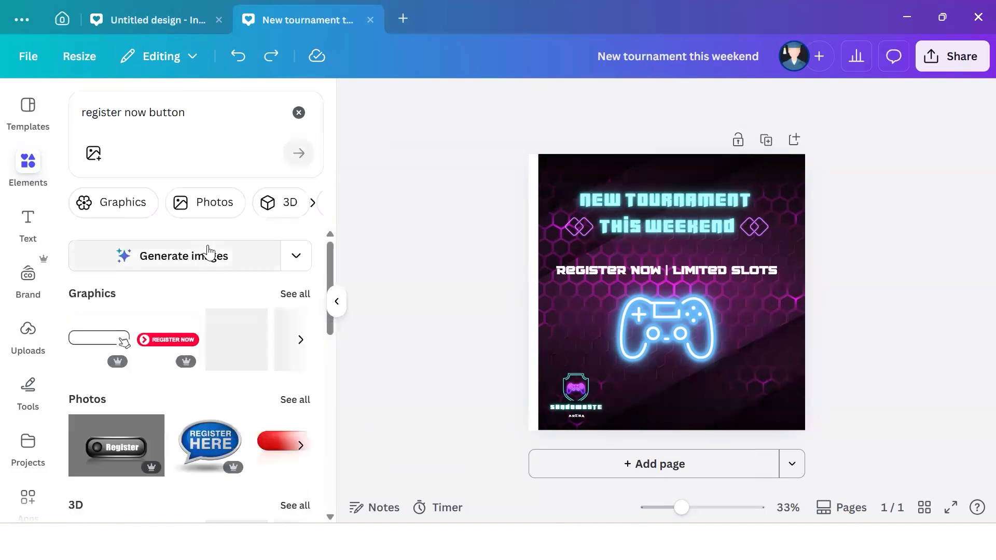
pyautogui.click(295, 294)
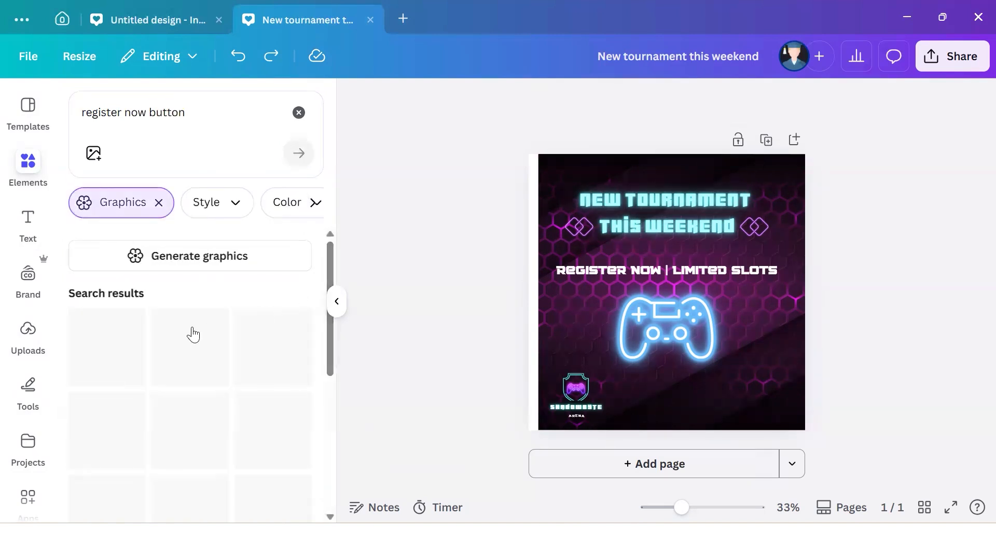
# - Add the blue "REGISTER HERE" button graphic with the hand cursor and place it below the controller at the bottom centre of the post
pyautogui.scroll(-4, 207, 367)
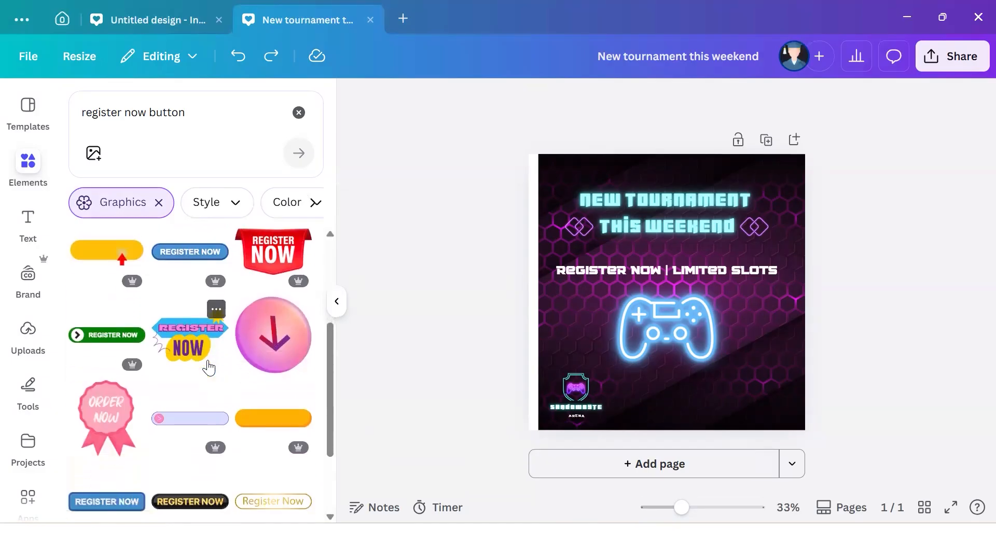
pyautogui.scroll(-8, 209, 368)
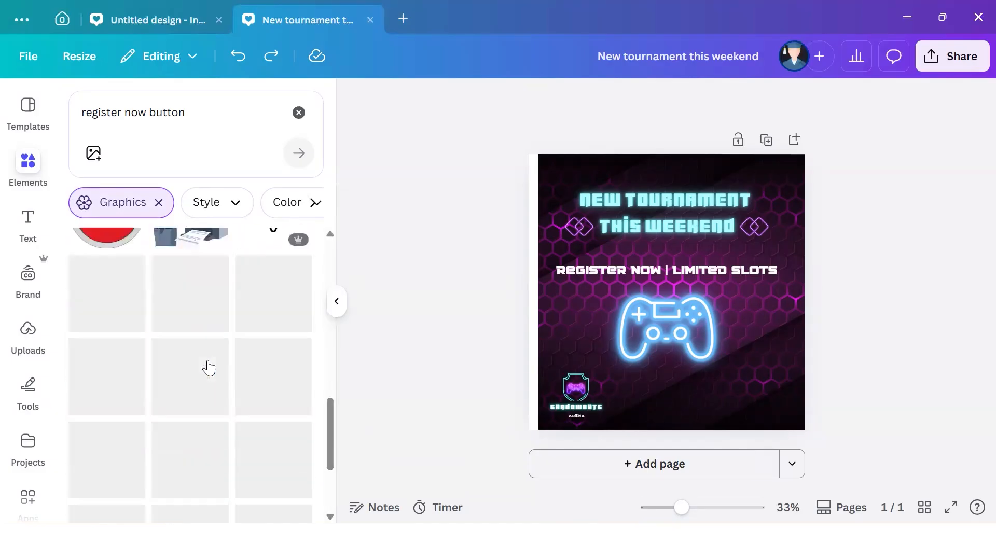
pyautogui.scroll(-3, 209, 368)
pyautogui.scroll(5, 209, 367)
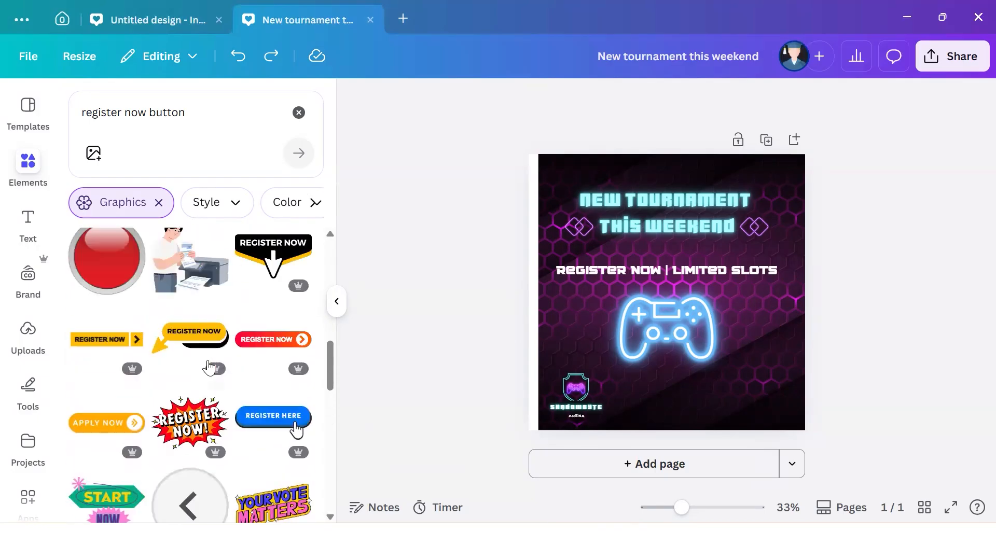
pyautogui.scroll(-1, 209, 367)
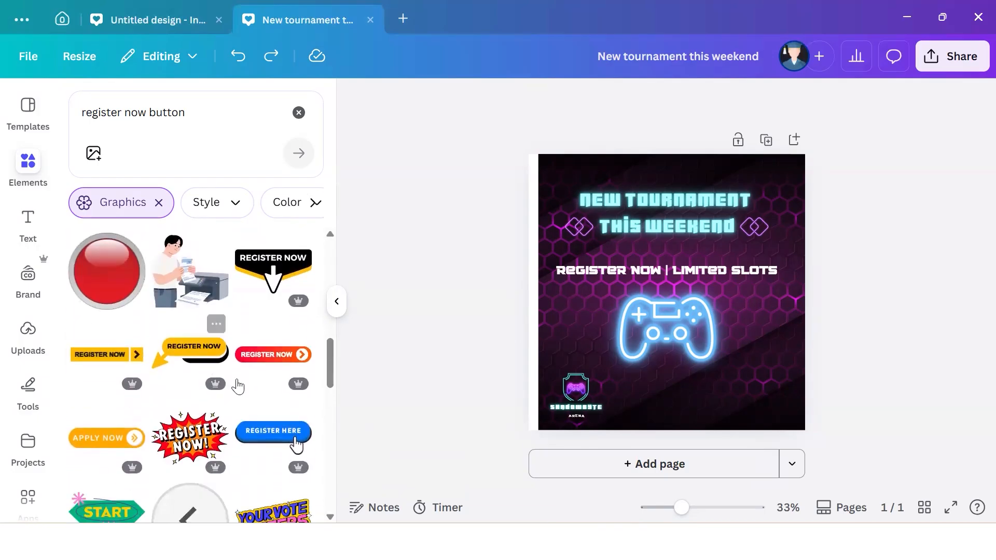
pyautogui.scroll(5, 228, 384)
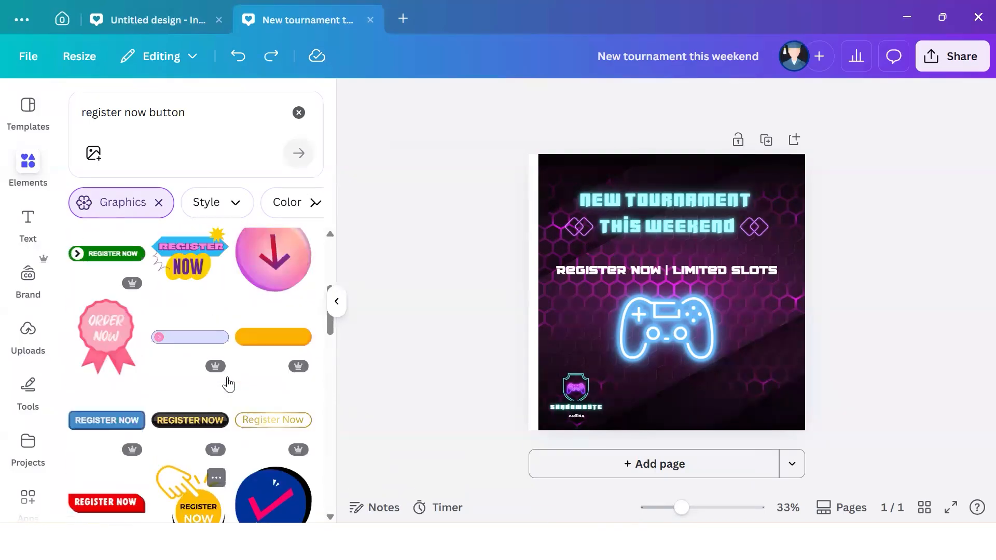
pyautogui.scroll(1, 134, 409)
pyautogui.scroll(3, 133, 423)
pyautogui.scroll(-10, 135, 421)
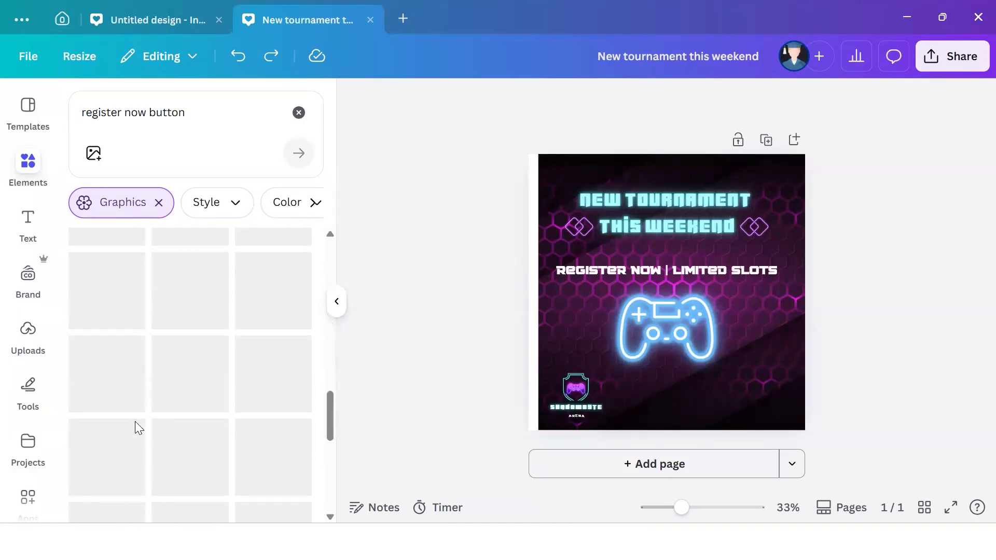
pyautogui.scroll(1, 136, 430)
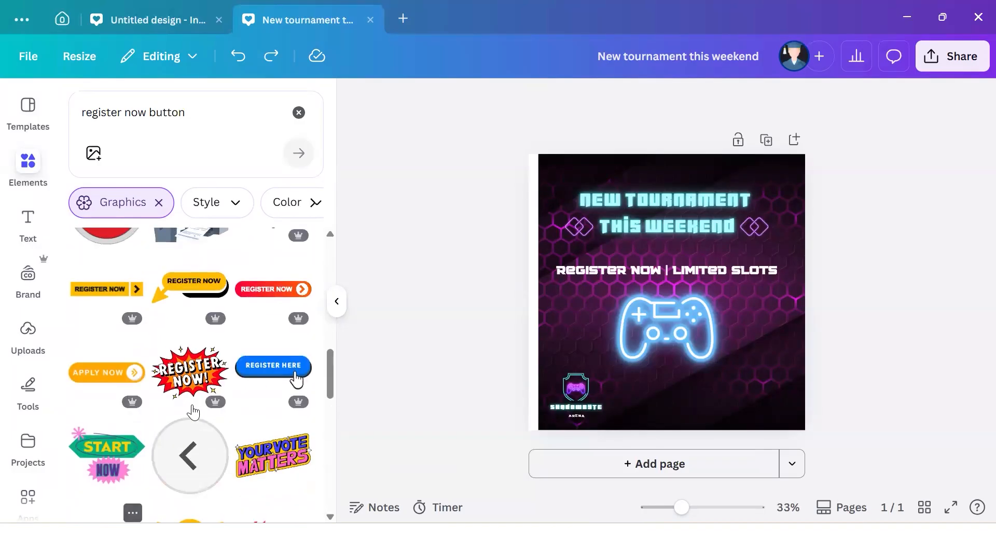
pyautogui.click(273, 366)
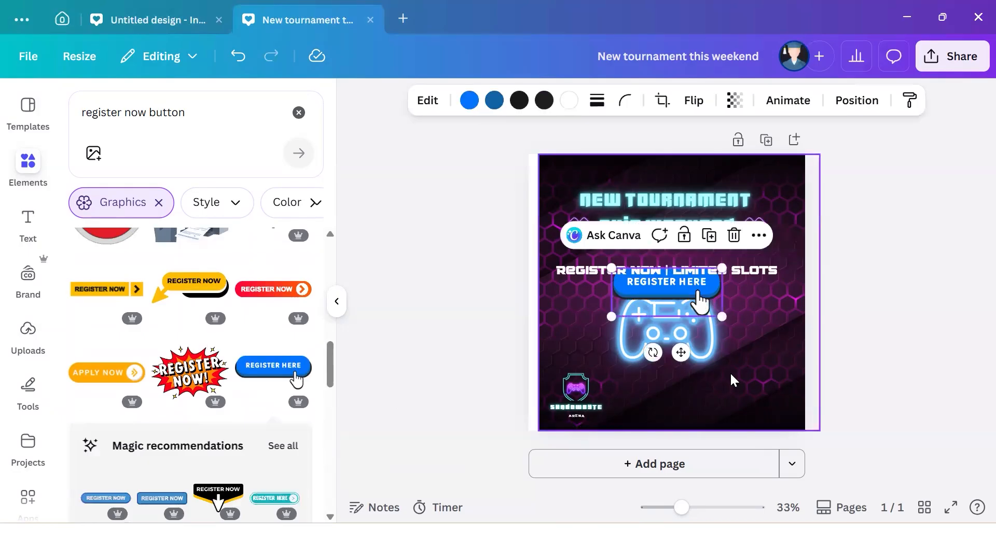
pyautogui.moveTo(683, 285); pyautogui.dragTo(676, 398)
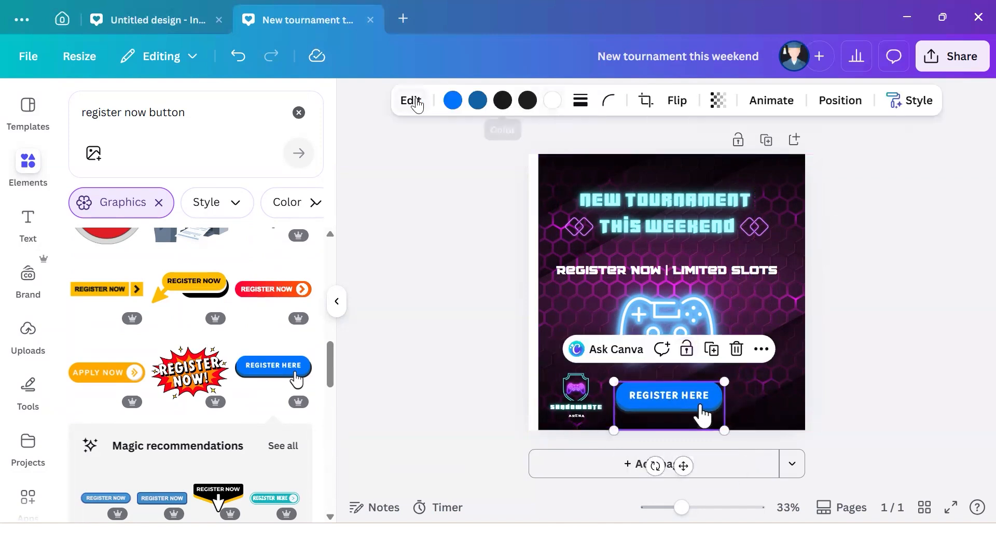
# - Examine the image editing options for the "REGISTER HERE" button graphic
pyautogui.click(411, 102)
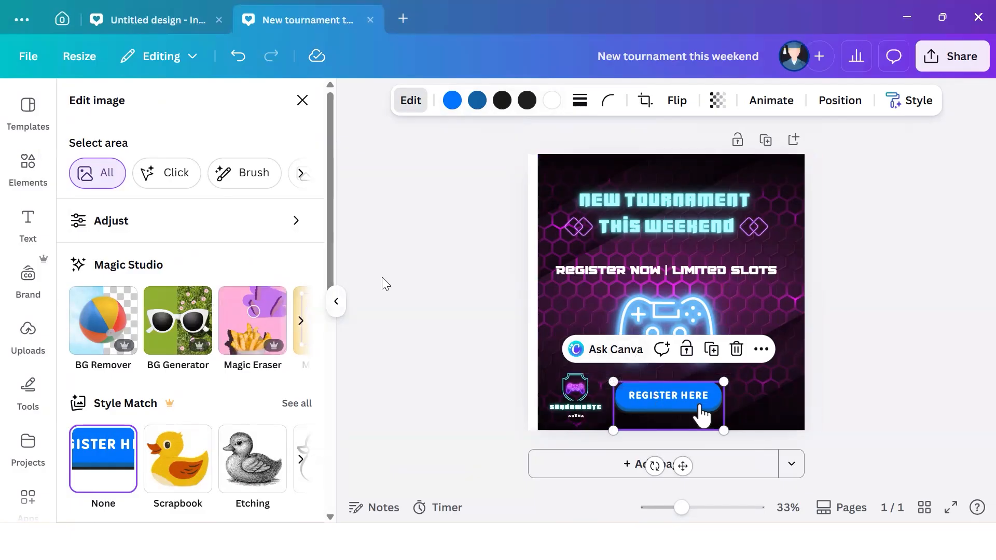
pyautogui.scroll(-8, 171, 397)
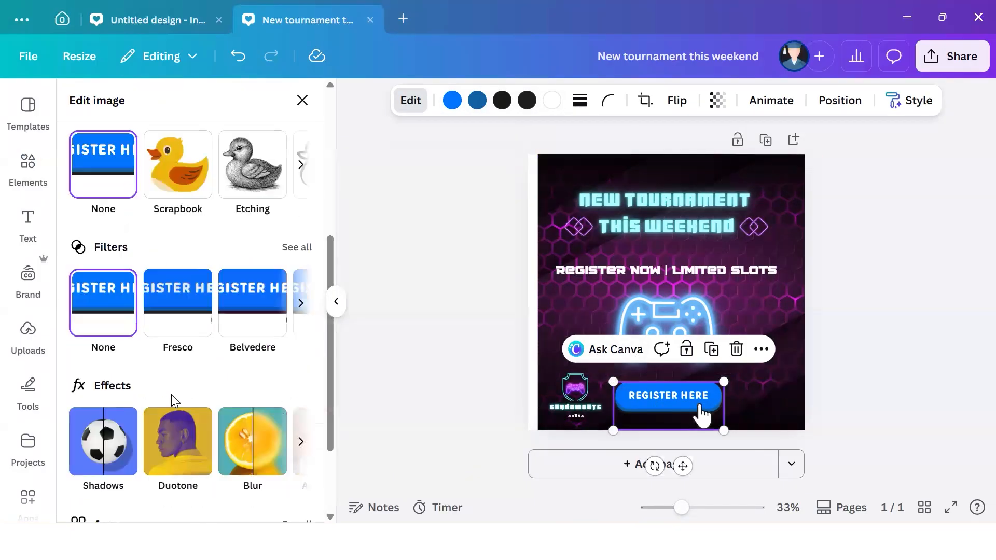
pyautogui.scroll(8, 171, 401)
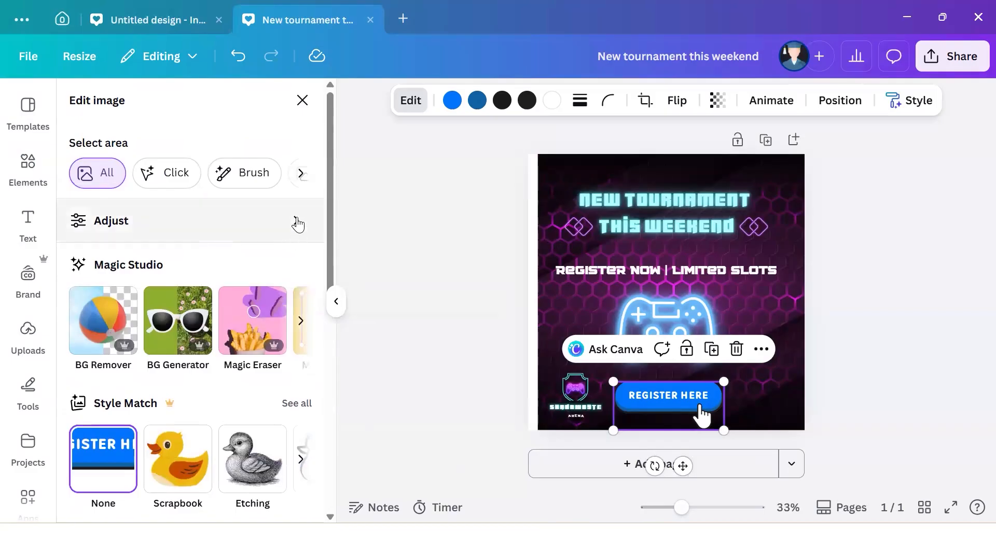
pyautogui.click(303, 101)
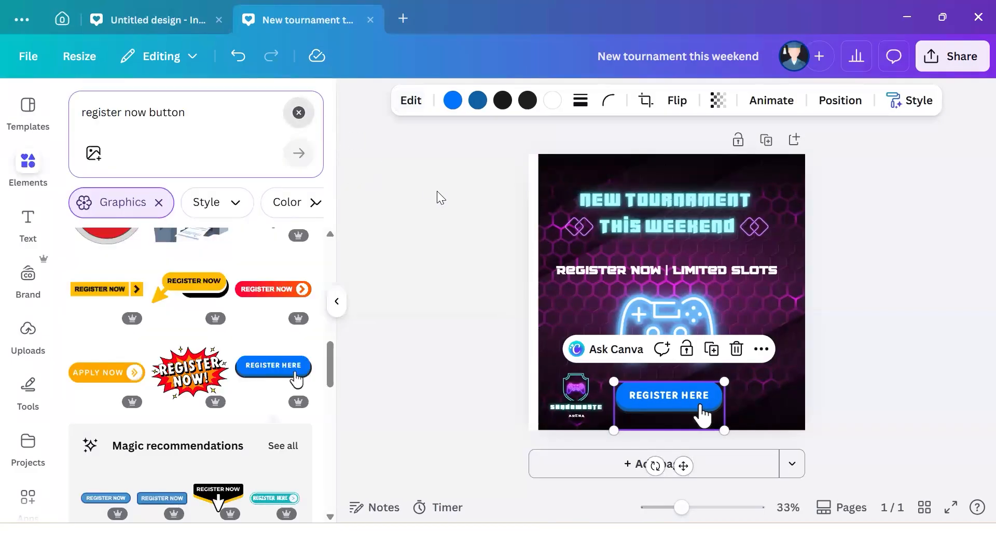
# - Clear the elements search, hide the elements panel and look over the context options of the "REGISTER HERE" button graphic
pyautogui.click(298, 112)
pyautogui.click(429, 210)
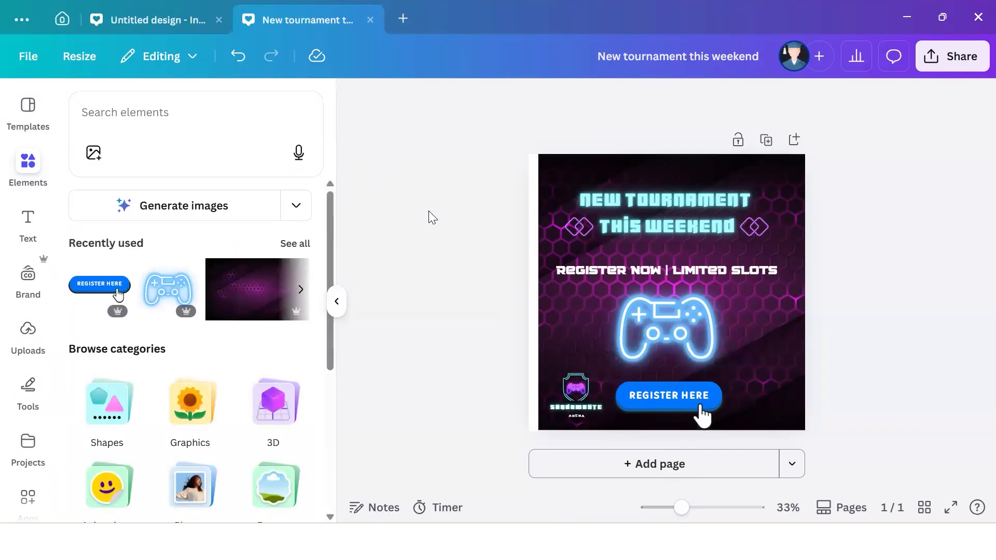
pyautogui.click(335, 303)
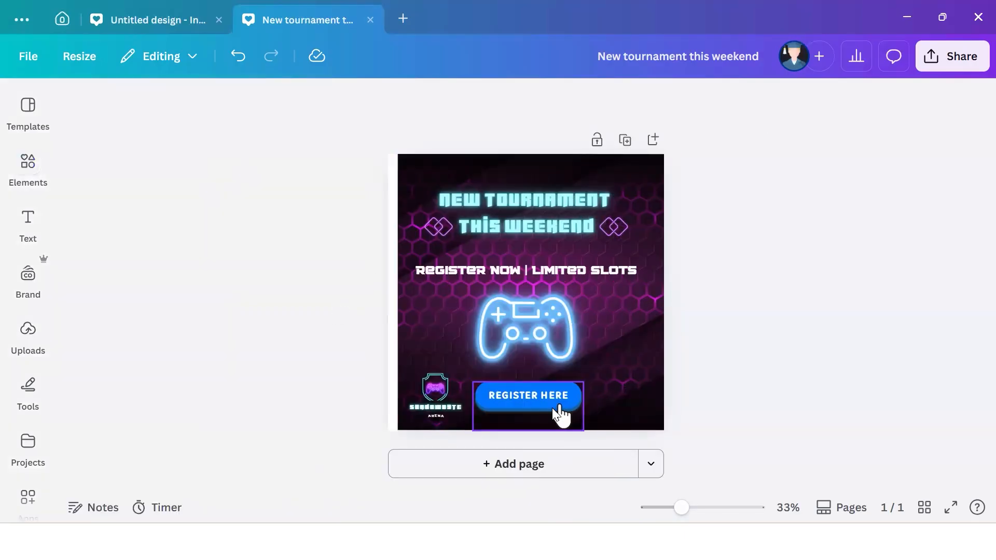
pyautogui.rightClick(556, 409)
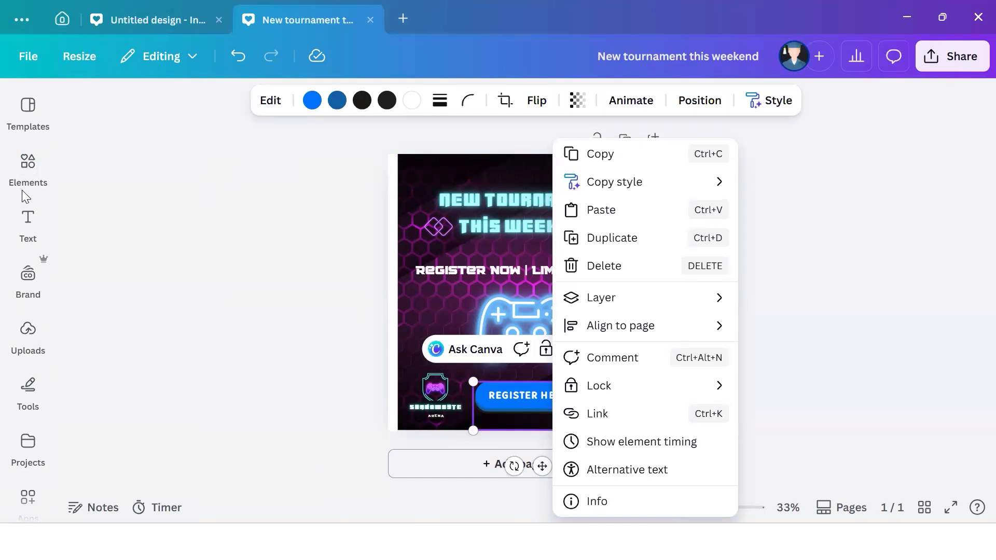
pyautogui.click(73, 220)
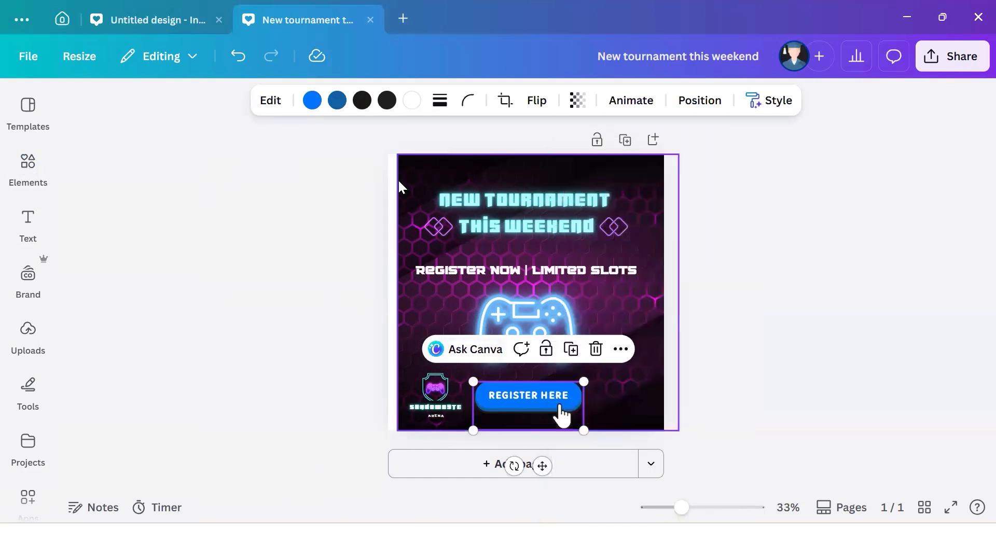
# - Try recoloring the "REGISTER HERE" button with the ShadowByte brand color palette, and undo the color shuffle
pyautogui.click(28, 275)
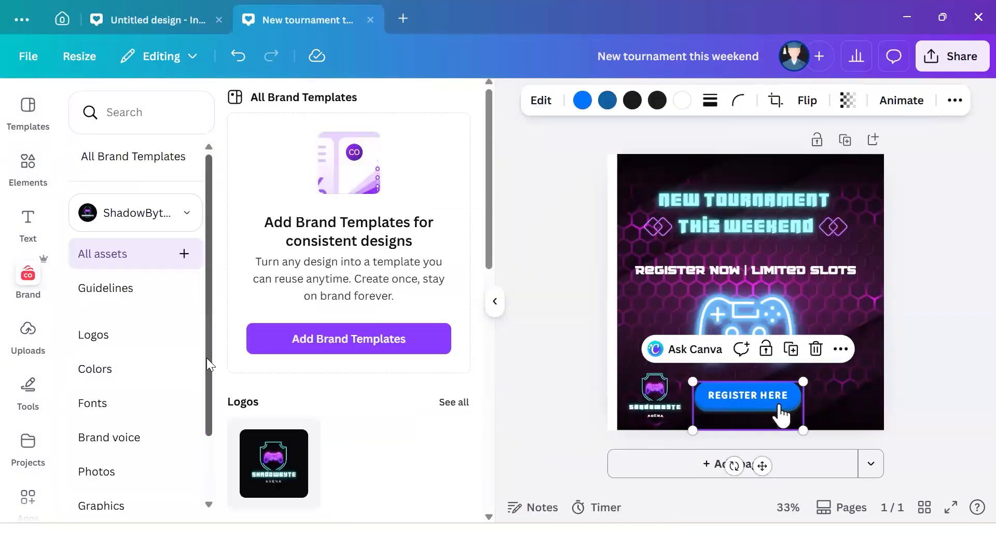
pyautogui.click(111, 380)
pyautogui.click(717, 395)
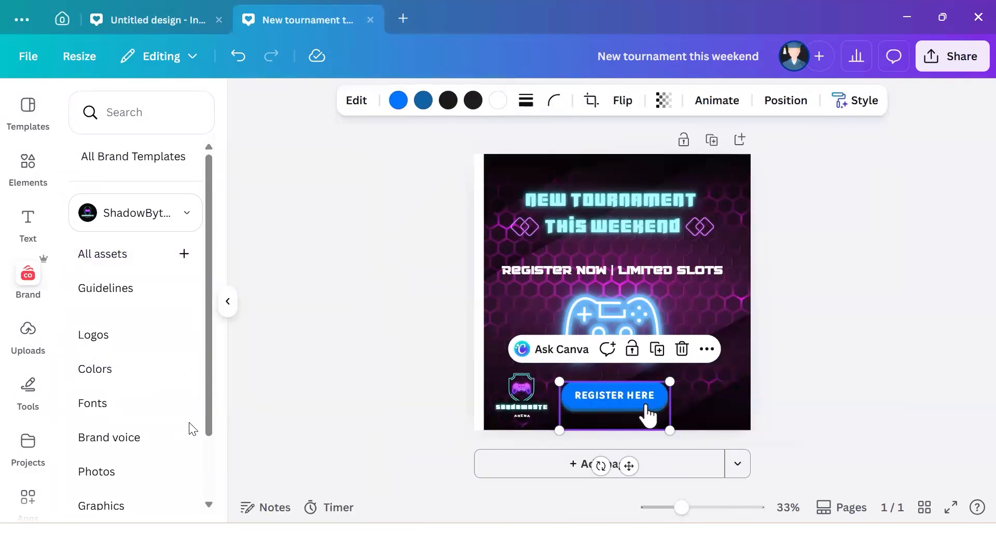
pyautogui.click(125, 378)
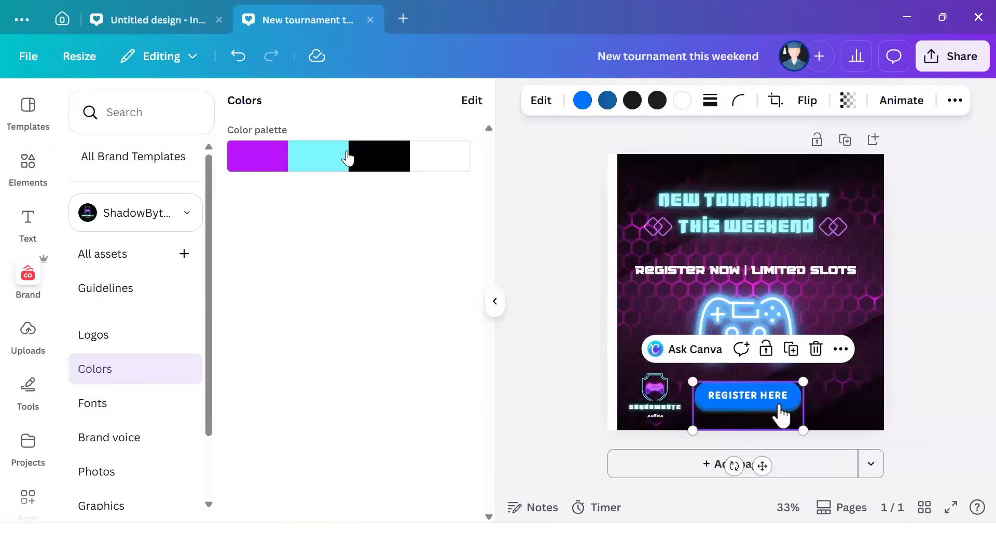
pyautogui.moveTo(331, 166)
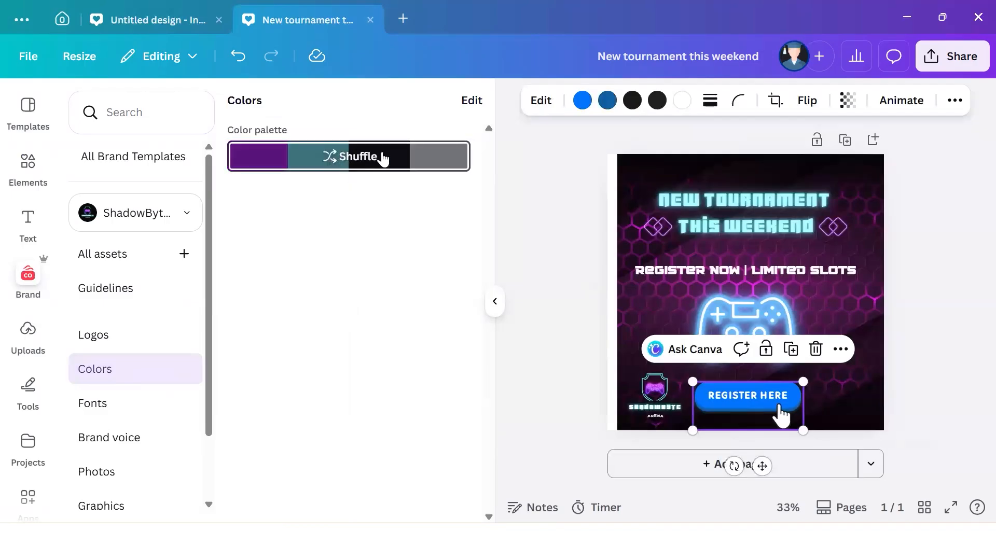
pyautogui.click(321, 159)
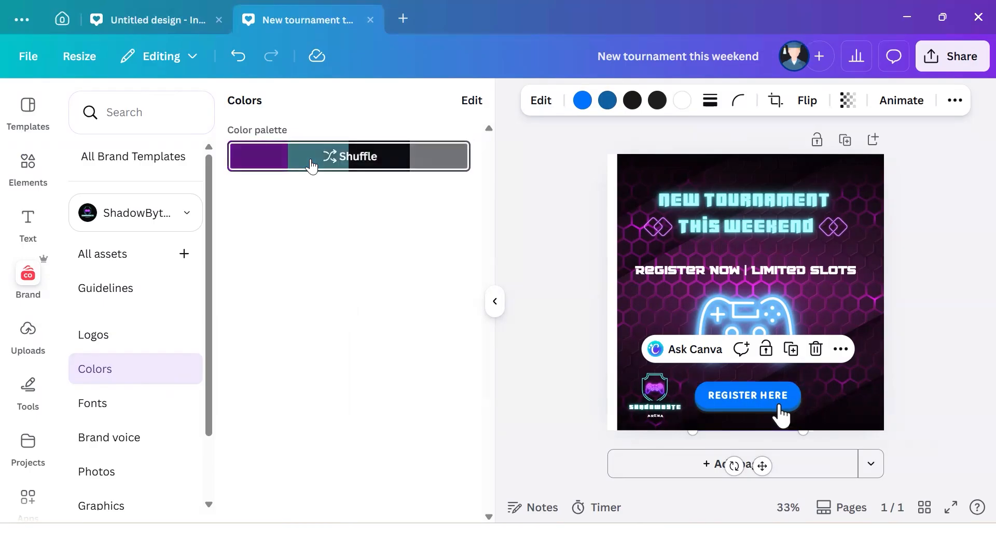
pyautogui.hotkey('ctrl', 'z')
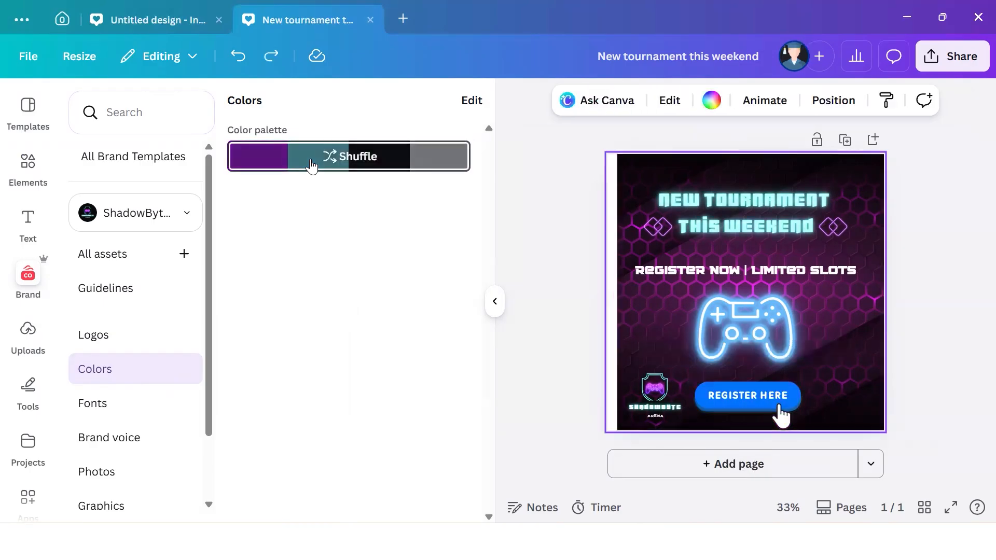
# - Shuffle the brand palette once more with the "REGISTER HERE" button selected, undo the recoloring and close the brand assets
pyautogui.click(757, 407)
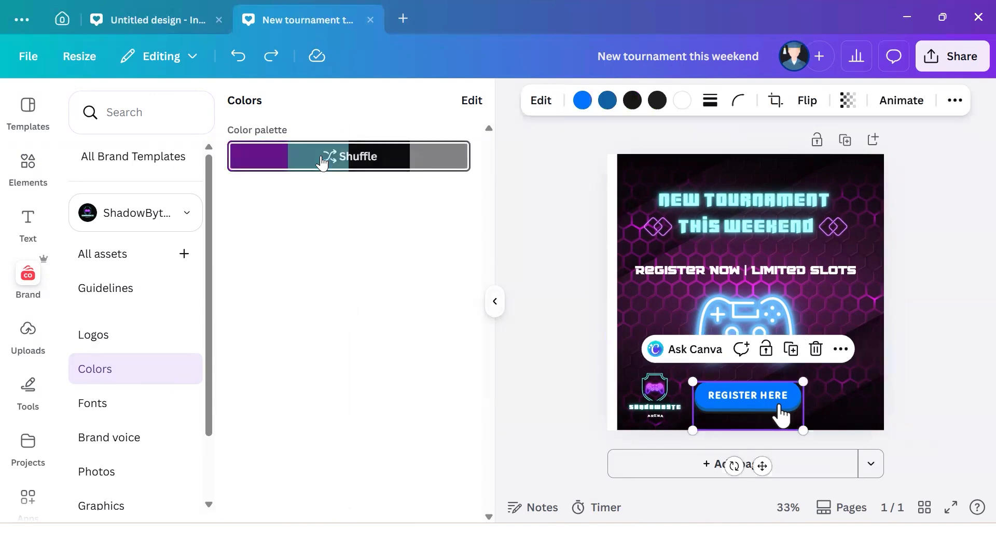
pyautogui.click(322, 161)
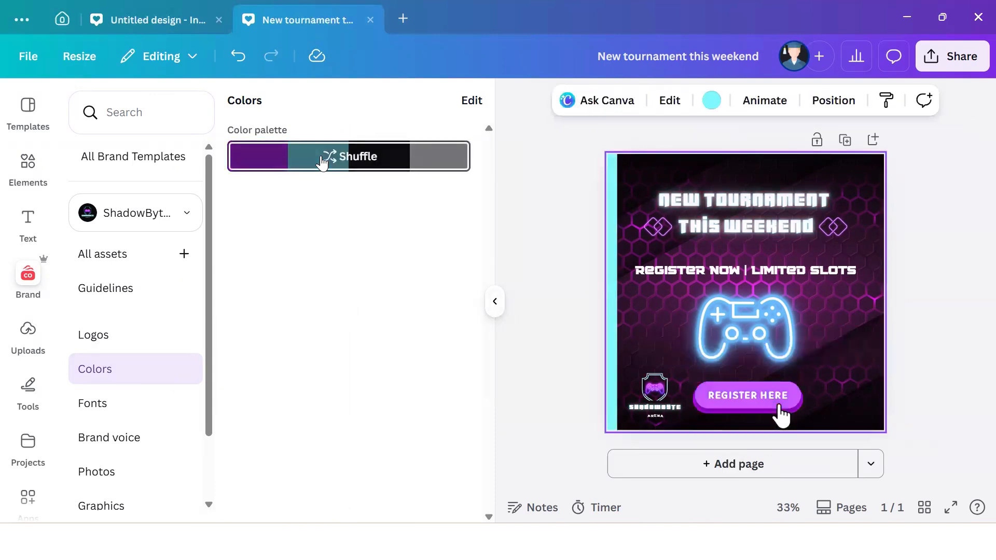
pyautogui.hotkey('ctrl', 'z')
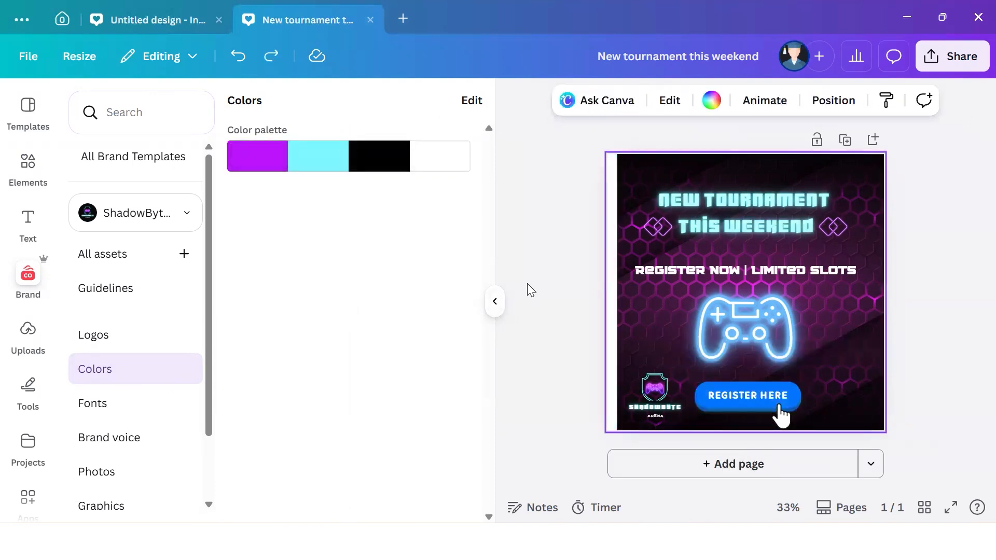
pyautogui.click(494, 302)
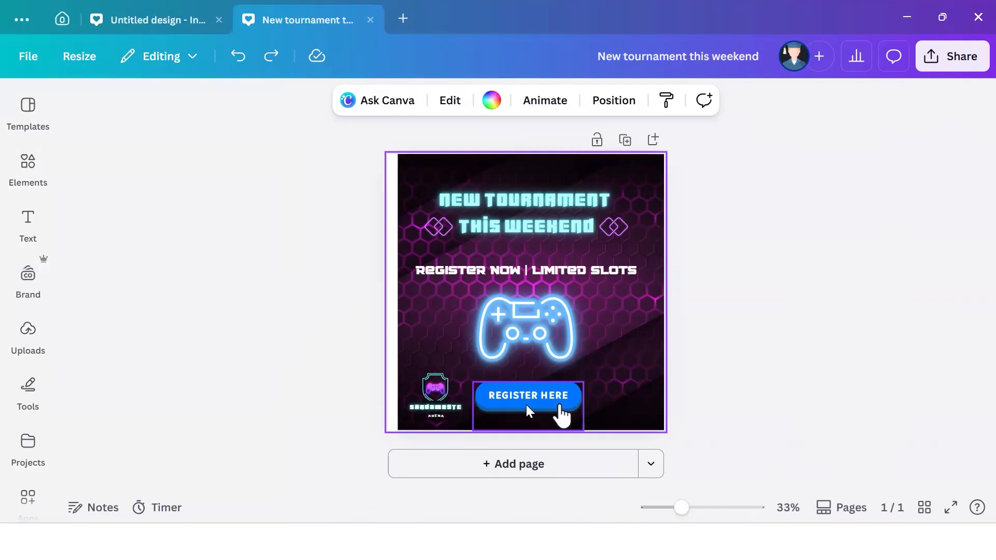
pyautogui.click(561, 410)
pyautogui.click(286, 300)
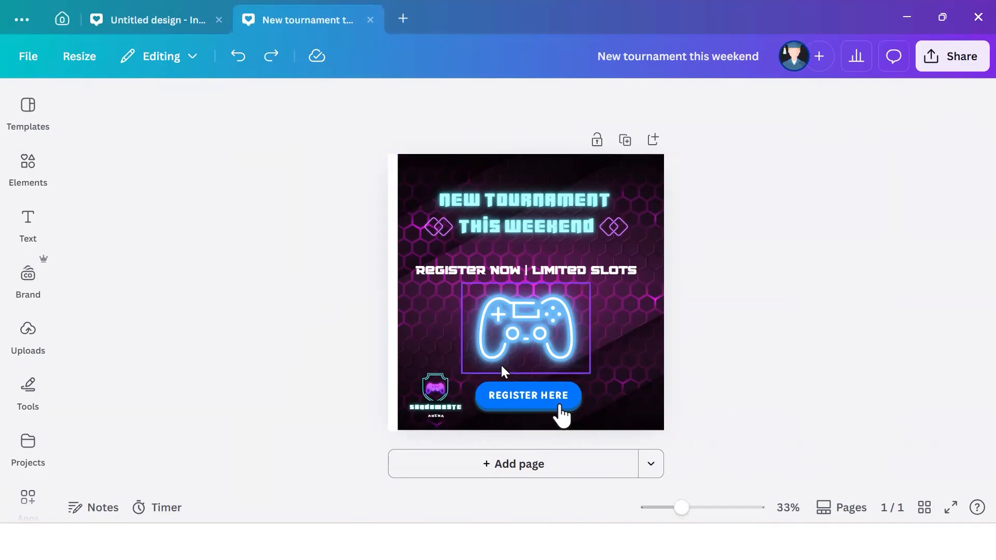
# - Move the grouped ShadowByte Arena logo along the post's bottom edge from the left corner to the bottom-right corner
pyautogui.click(442, 399)
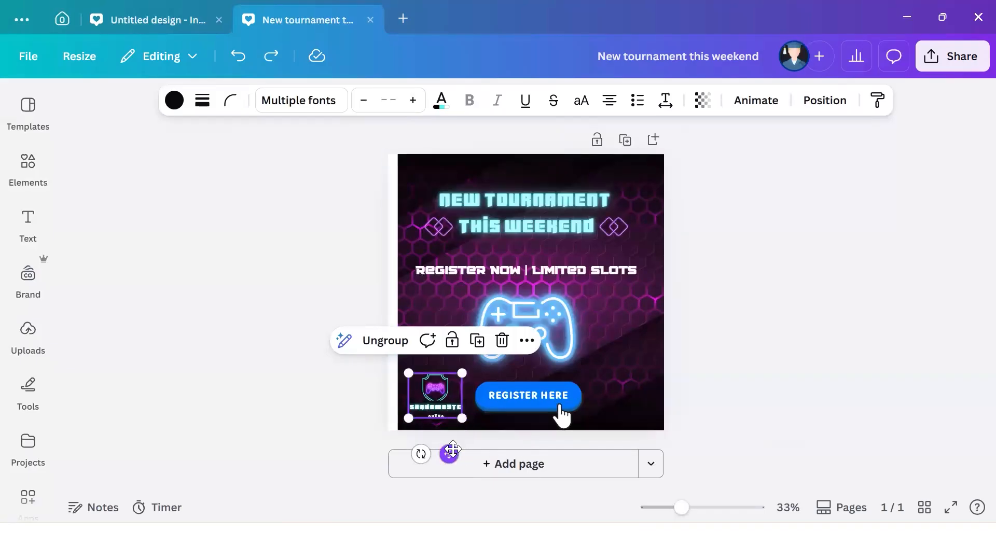
pyautogui.moveTo(452, 449); pyautogui.dragTo(635, 451)
pyautogui.click(752, 430)
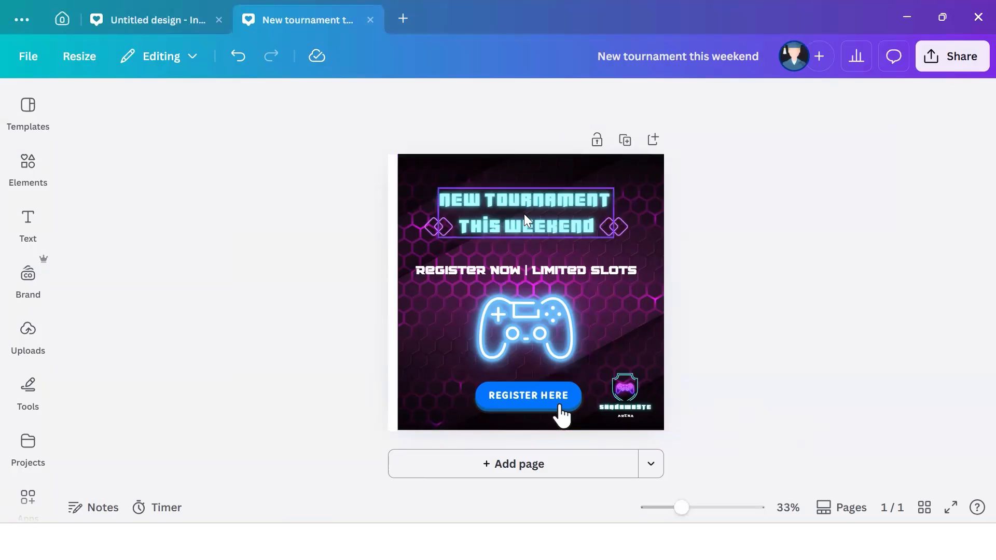
# - Select the neon "NEW TOURNAMENT THIS WEEKEND" title together with the linked-diamond icons beside it
pyautogui.click(421, 187)
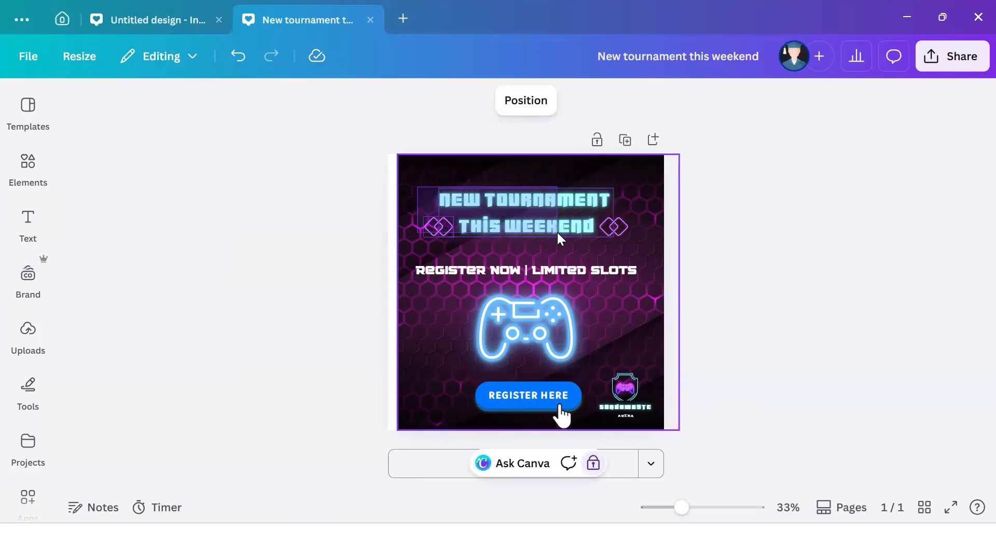
# - Group the two-line "NEW TOURNAMENT THIS WEEKEND" heading with the diamond ornaments on both sides
pyautogui.click(622, 233)
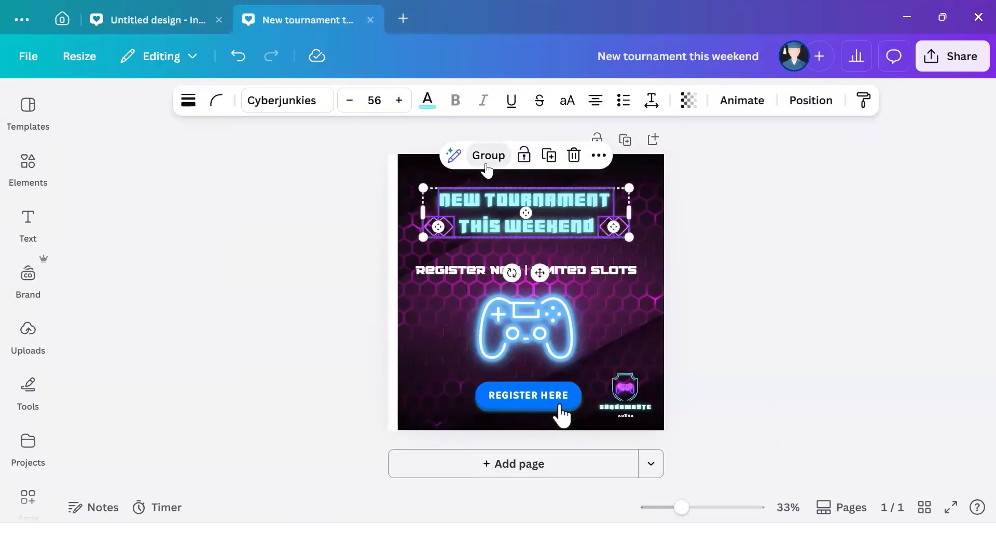
pyautogui.click(486, 156)
pyautogui.click(418, 297)
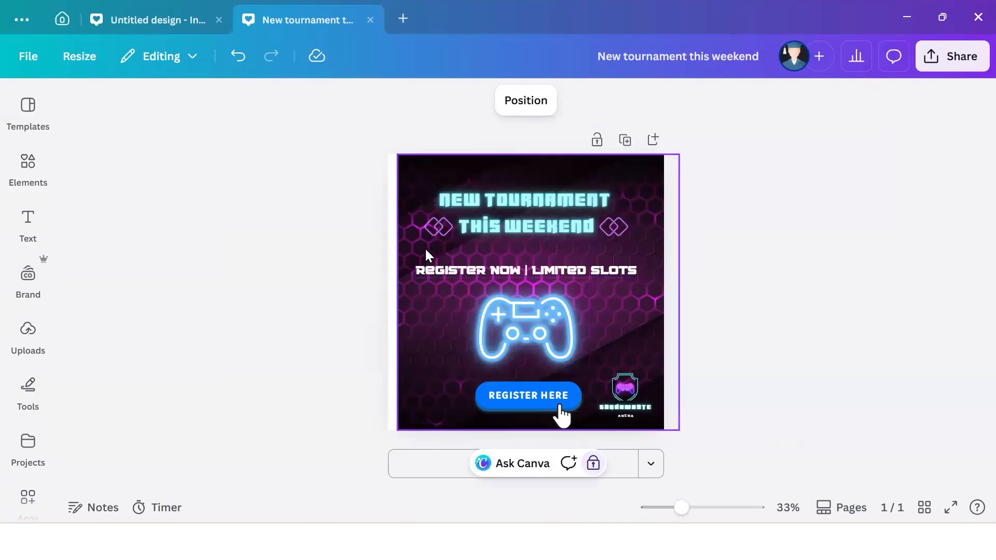
# - Group the registration line, controller and REGISTER HERE button, and scale the group down to text size 24.3, centred in the lower half
pyautogui.moveTo(419, 249); pyautogui.dragTo(593, 407)
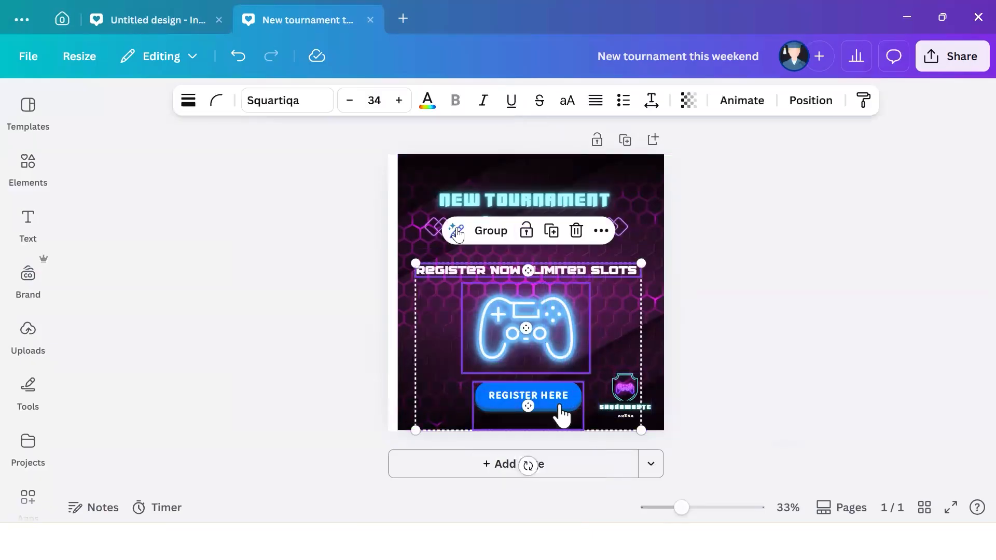
pyautogui.click(474, 231)
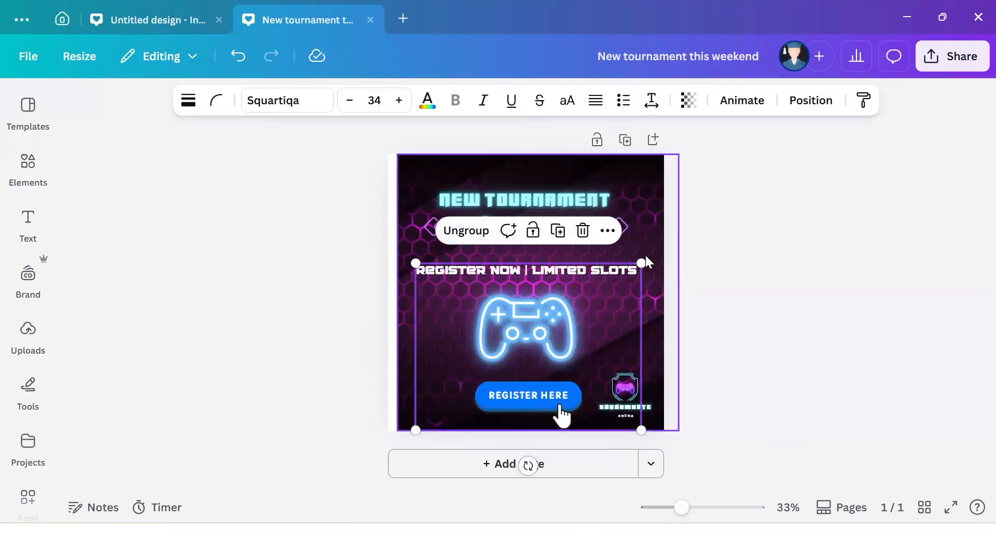
pyautogui.rightClick(630, 278)
pyautogui.click(596, 295)
pyautogui.moveTo(636, 267); pyautogui.dragTo(577, 313)
pyautogui.moveTo(519, 367); pyautogui.dragTo(550, 352)
# - Try the logo centred between the heading and the registration line
pyautogui.click(629, 387)
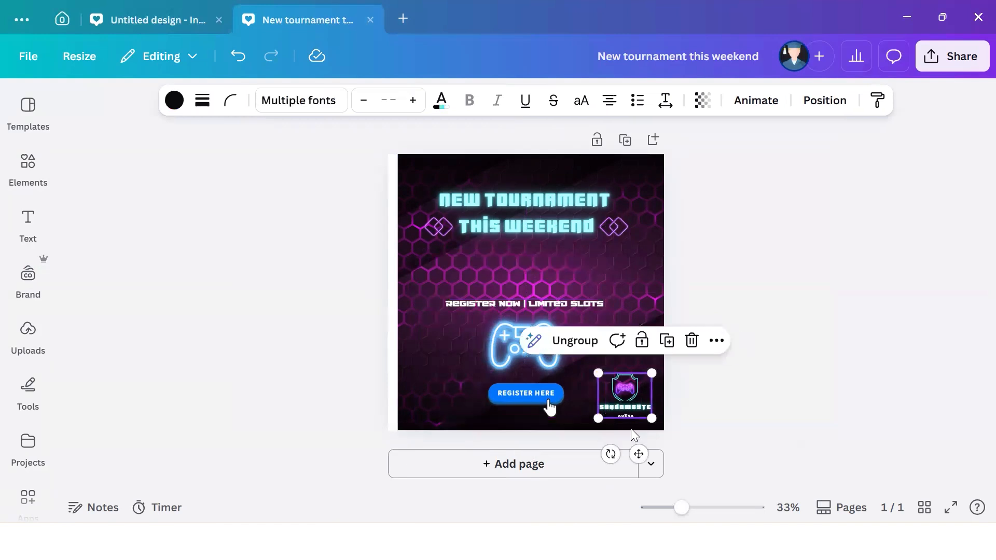
pyautogui.moveTo(637, 449); pyautogui.dragTo(543, 324)
pyautogui.click(643, 266)
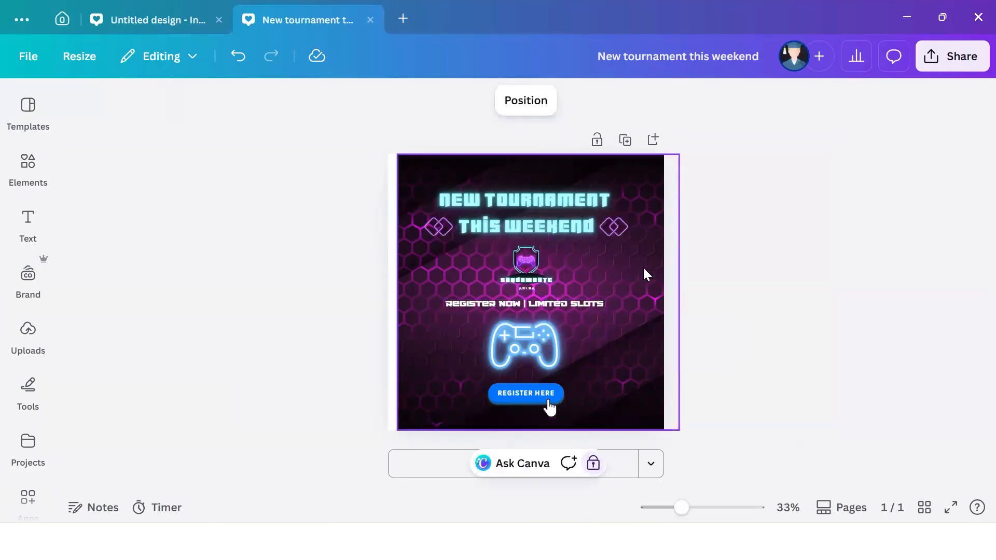
# - Move the logo aside to the right edge of the post, just below the heading
pyautogui.click(565, 197)
pyautogui.click(647, 300)
pyautogui.click(557, 225)
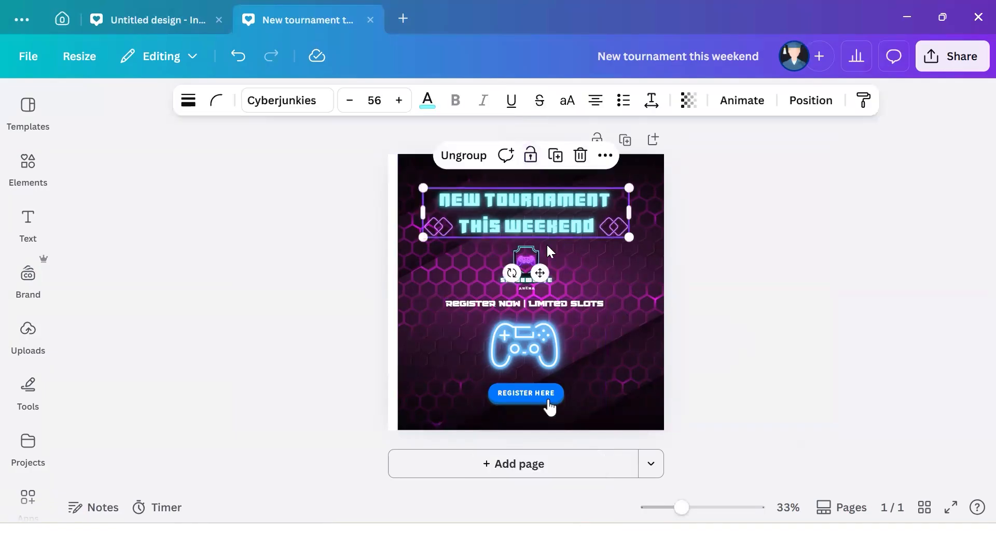
pyautogui.rightClick(529, 274)
pyautogui.click(481, 272)
pyautogui.moveTo(529, 282); pyautogui.dragTo(640, 284)
# - Move the heading group down and place the logo horizontally centred above it
pyautogui.click(489, 191)
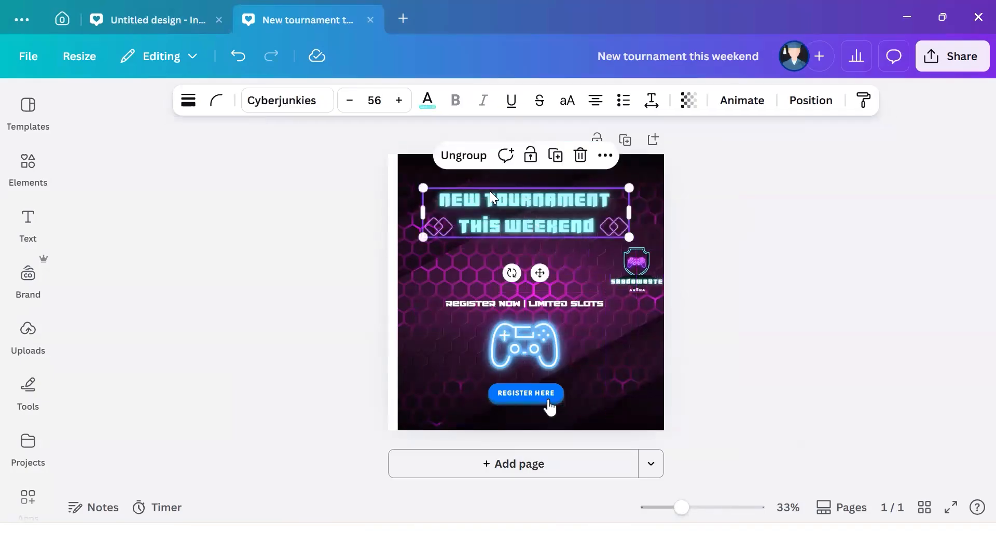
pyautogui.moveTo(537, 266); pyautogui.dragTo(537, 302)
pyautogui.click(637, 279)
pyautogui.moveTo(648, 328); pyautogui.dragTo(545, 255)
pyautogui.click(663, 248)
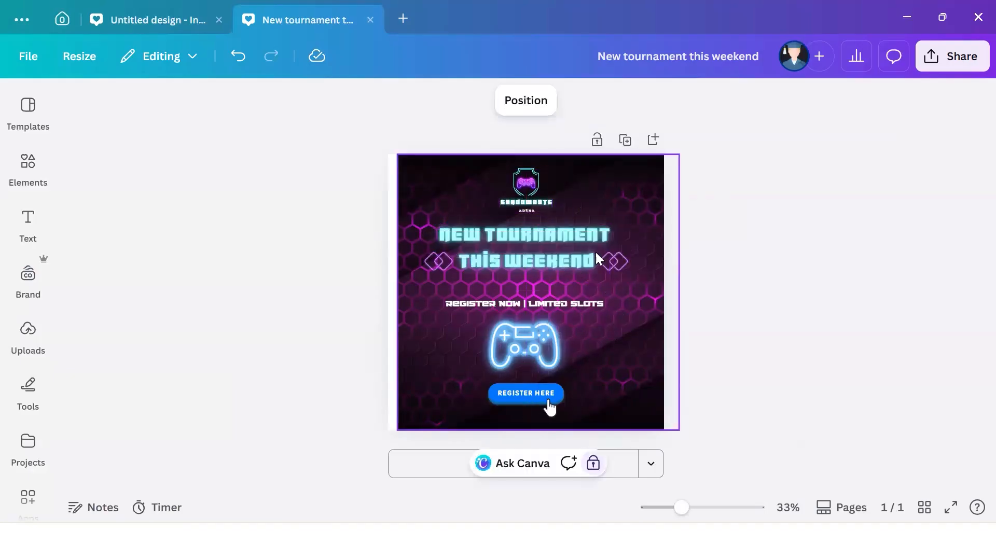
pyautogui.click(749, 332)
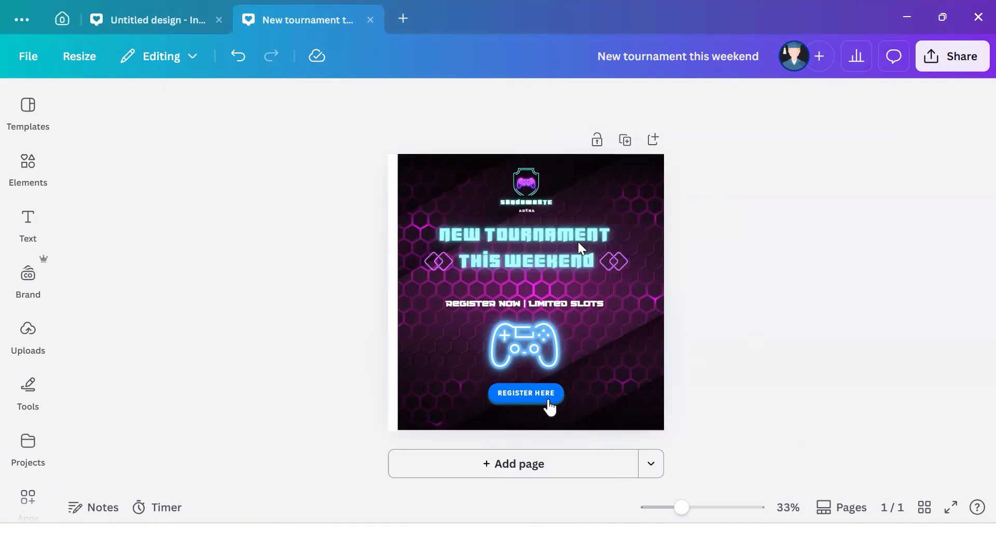
# - Enlarge the heading group to text size 60.4 and recentre it horizontally on the post
pyautogui.click(620, 245)
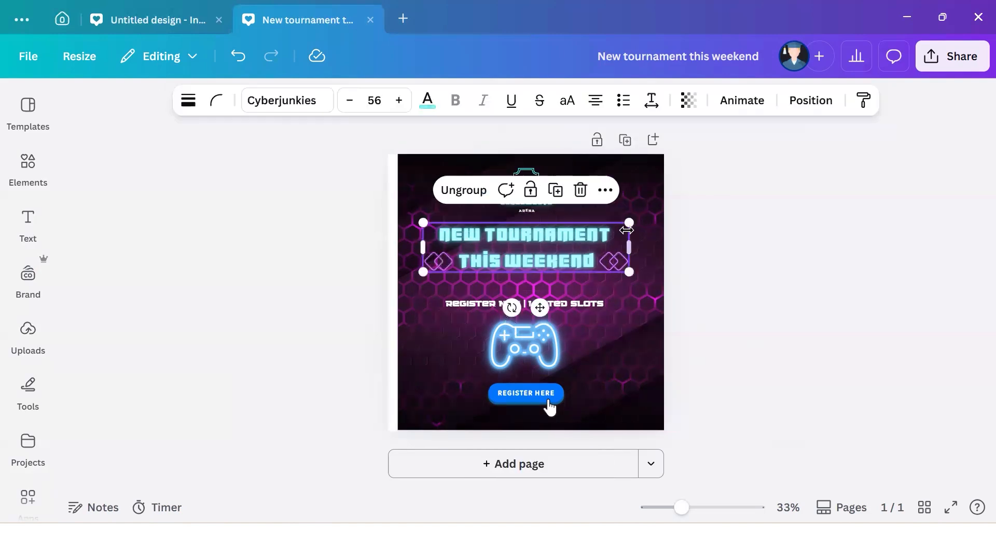
pyautogui.moveTo(629, 226); pyautogui.dragTo(646, 218)
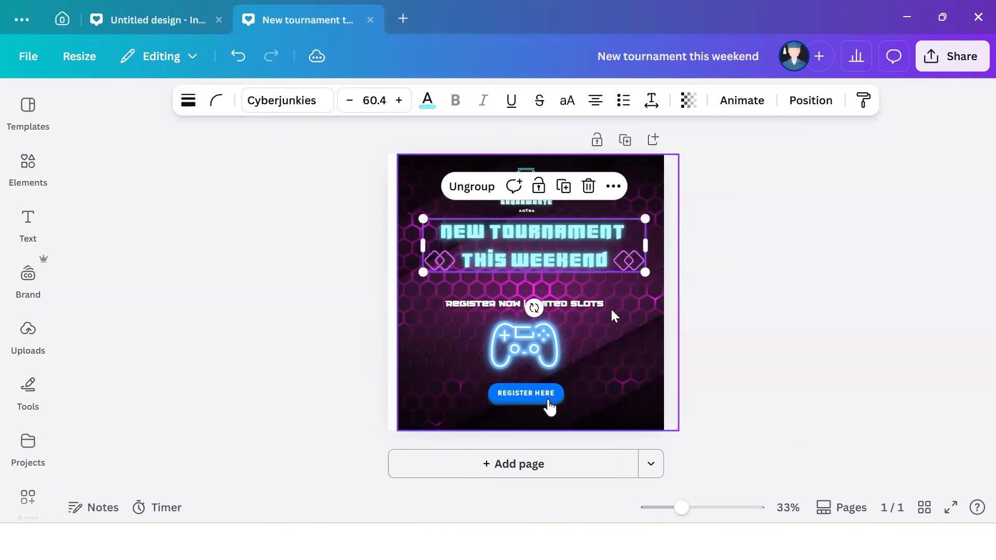
pyautogui.click(576, 252)
pyautogui.press('Escape')
pyautogui.click(600, 252)
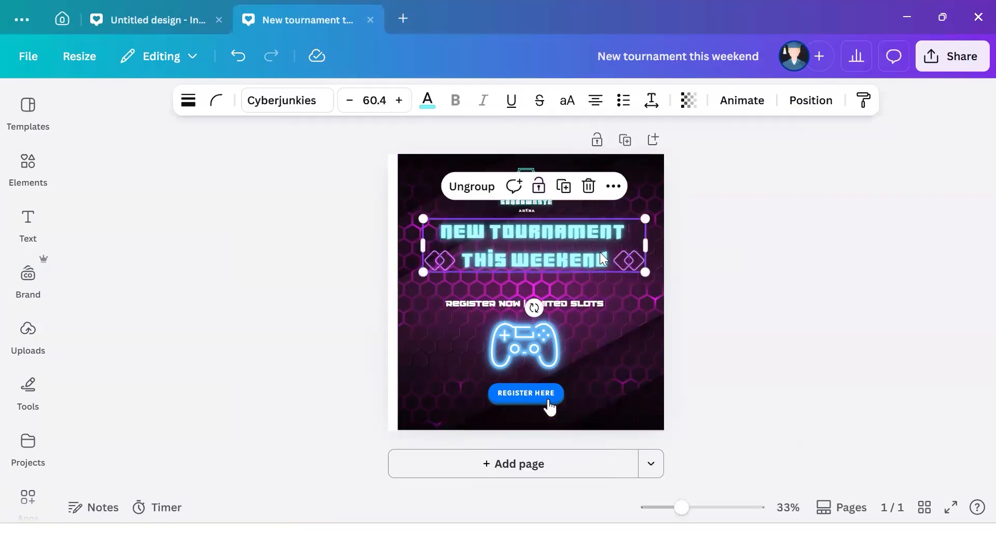
pyautogui.moveTo(602, 260); pyautogui.dragTo(592, 260)
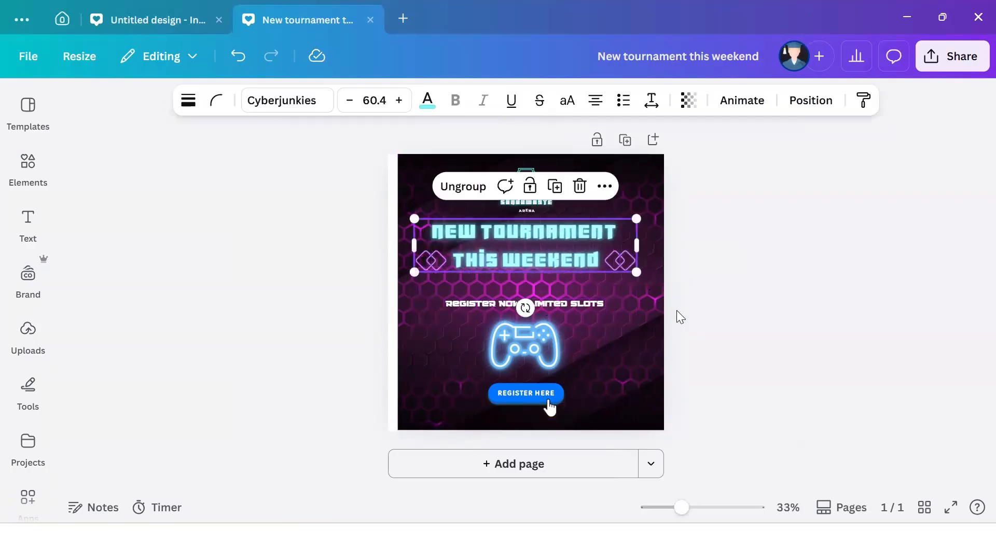
pyautogui.click(676, 310)
# - Enlarge the group with the registration line, controller and button slightly, and recentre it under the heading
pyautogui.click(554, 323)
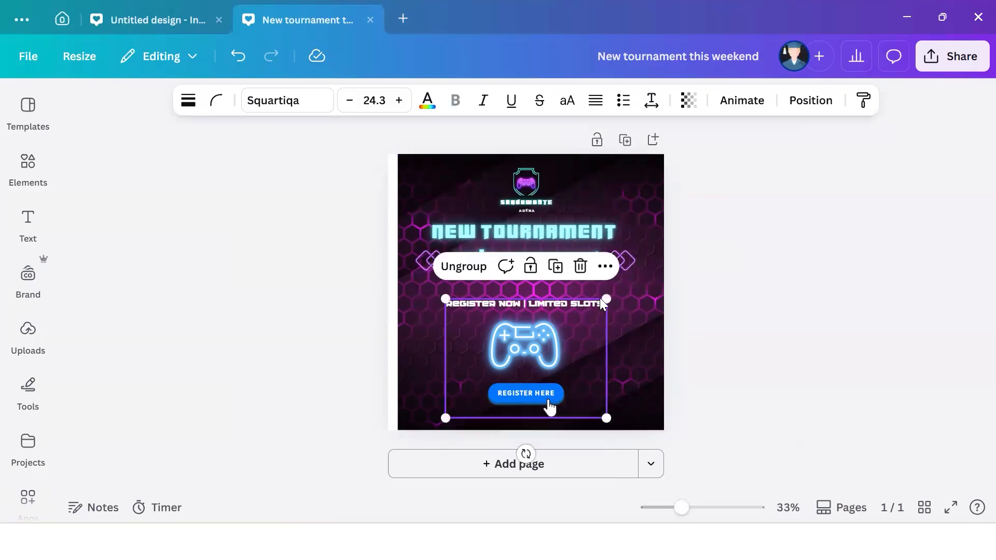
pyautogui.moveTo(605, 297); pyautogui.dragTo(615, 293)
pyautogui.moveTo(532, 400); pyautogui.dragTo(525, 401)
pyautogui.click(746, 333)
# - Unlock the hexagon background image and set its transparency to 90
pyautogui.click(643, 182)
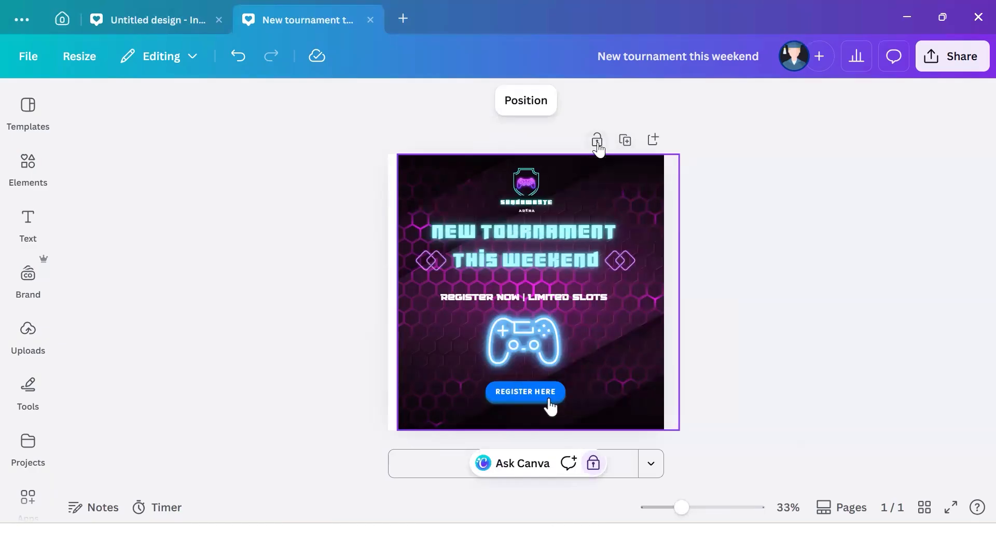
pyautogui.rightClick(606, 187)
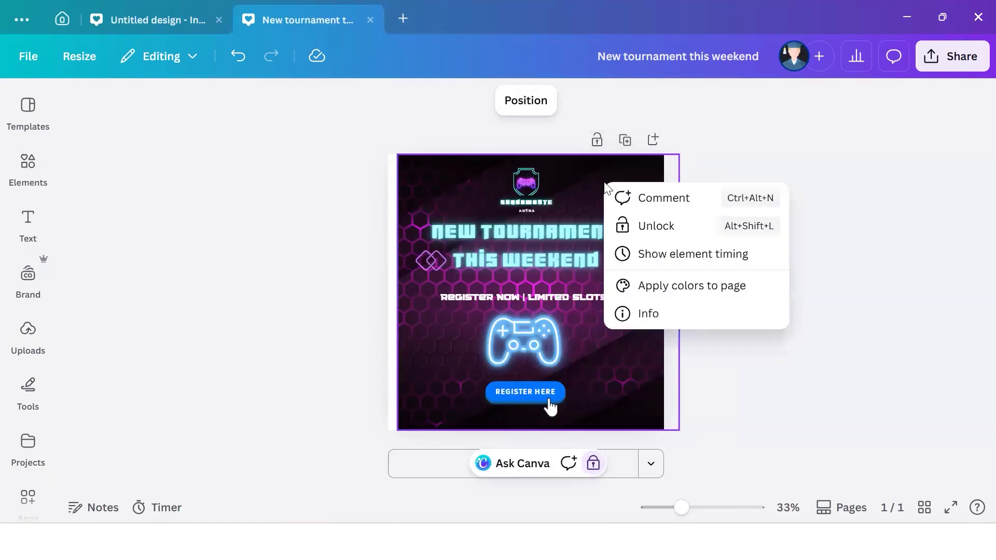
pyautogui.click(639, 225)
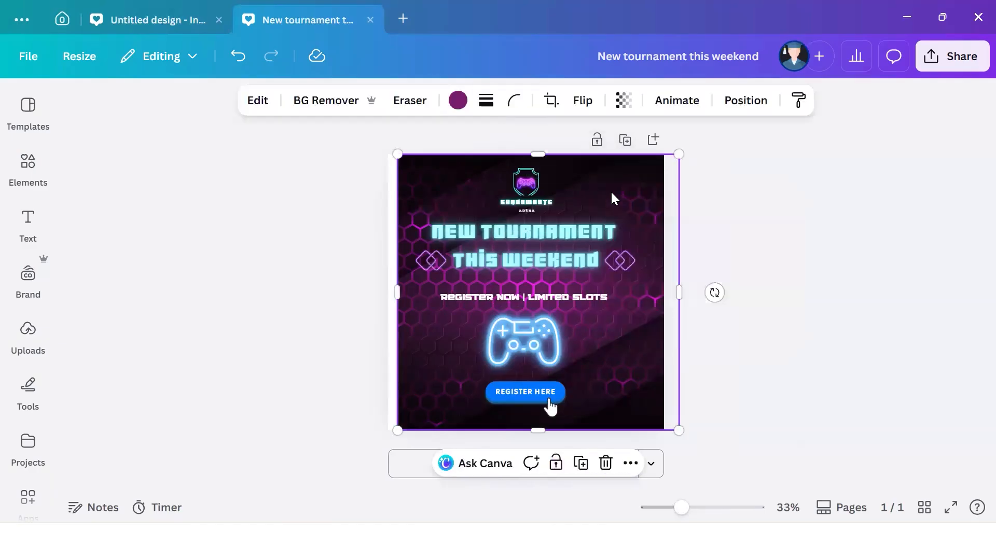
pyautogui.click(623, 100)
pyautogui.click(640, 165)
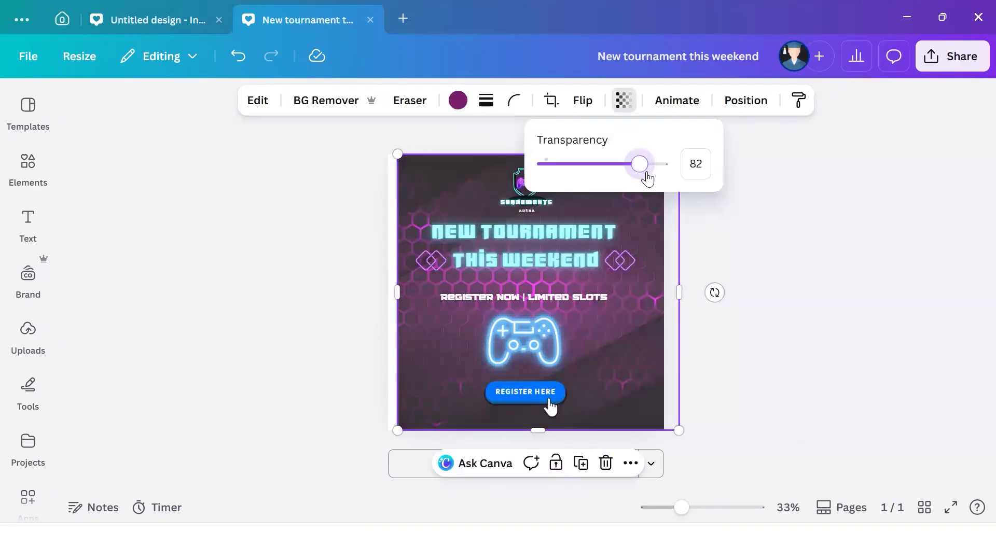
pyautogui.click(649, 165)
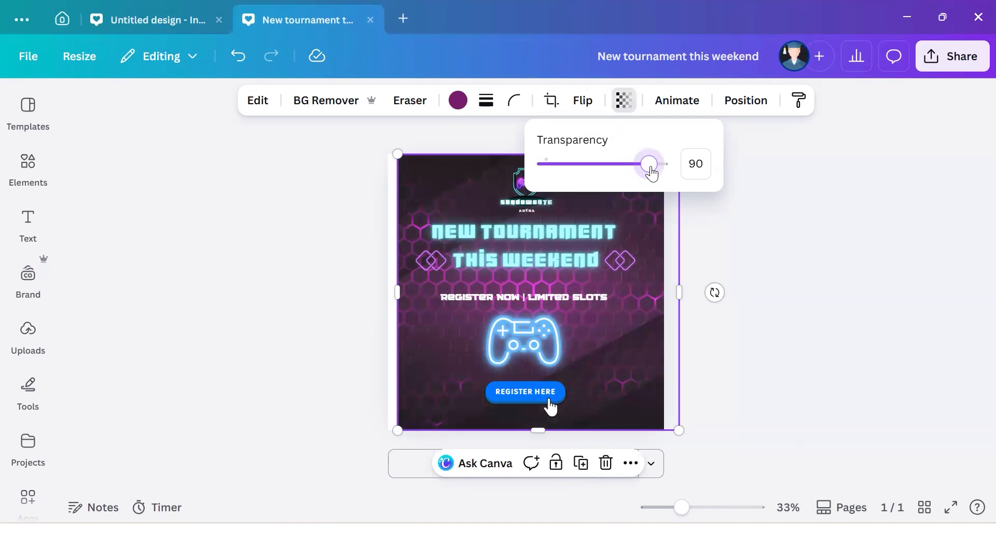
pyautogui.press('Escape')
pyautogui.click(825, 290)
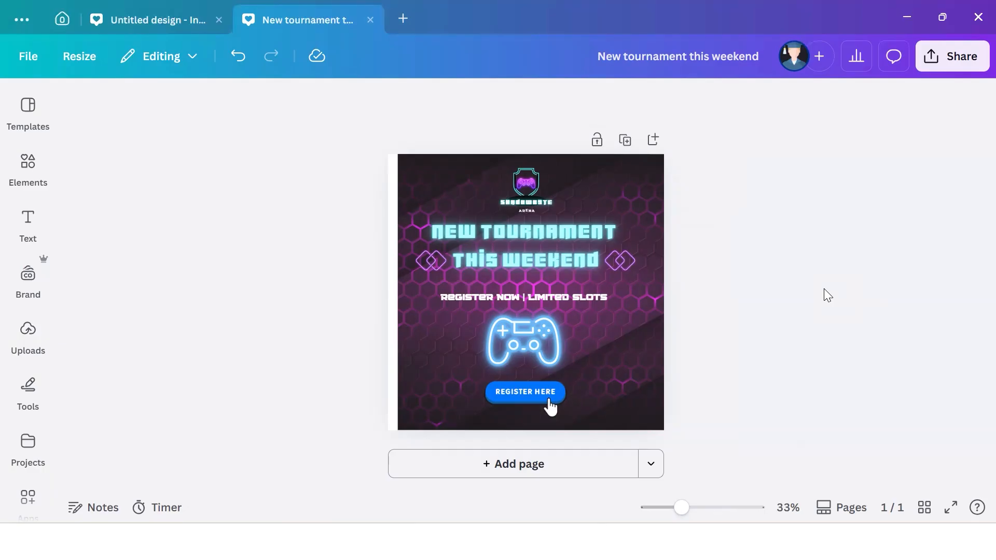
# - Make a copy of the finished tournament design
pyautogui.click(663, 514)
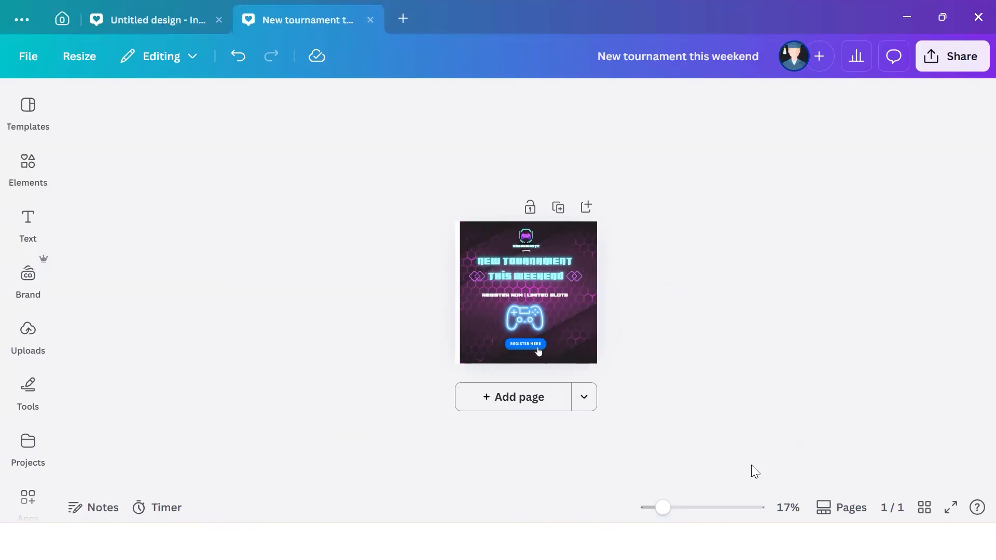
pyautogui.moveTo(703, 513); pyautogui.dragTo(691, 511)
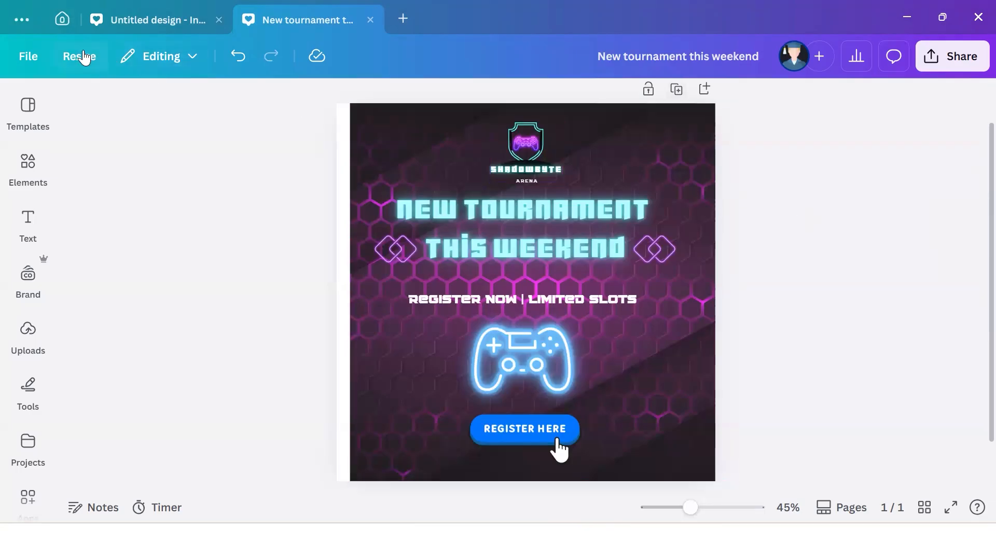
pyautogui.click(39, 54)
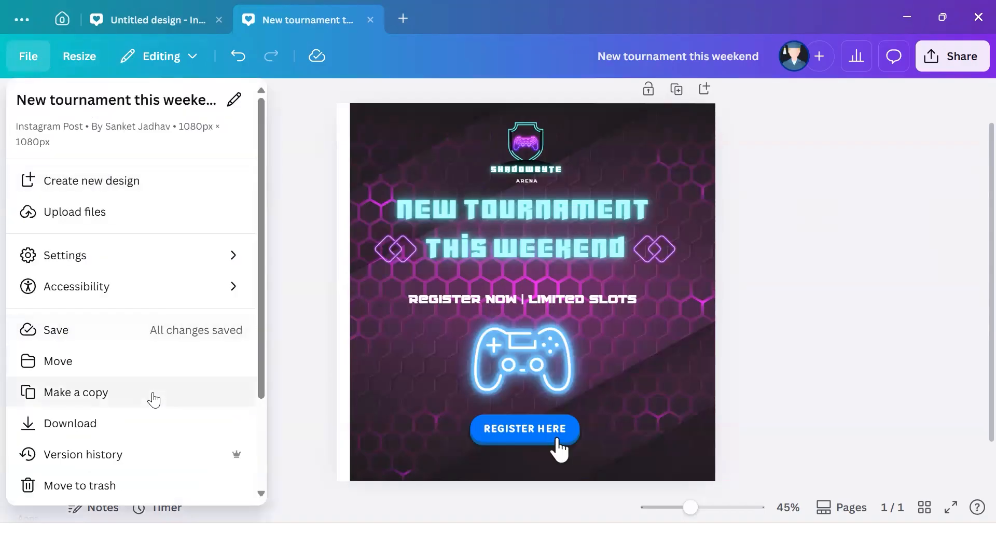
pyautogui.click(145, 396)
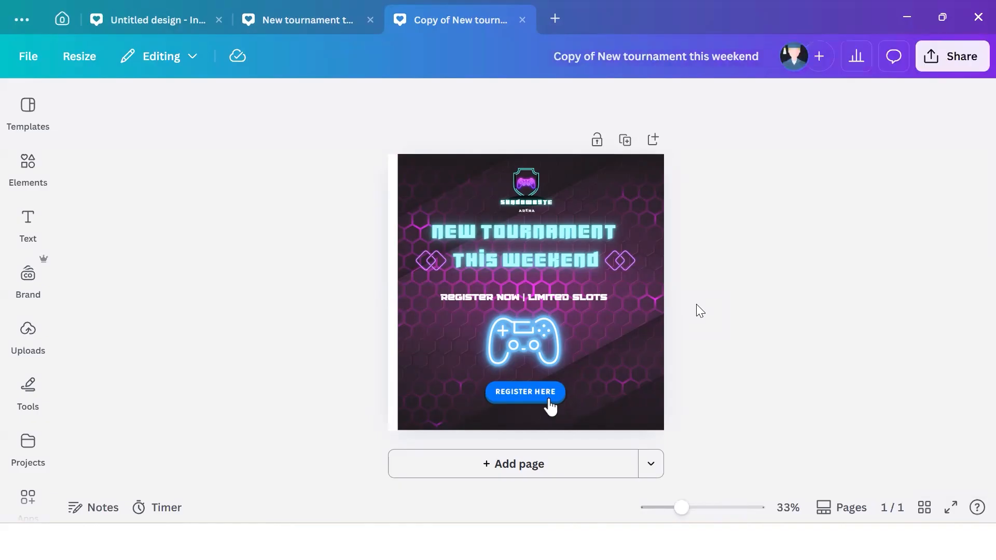
# - Replace the heading text in the copied design with "Which game are you playing tonight?"
pyautogui.click(566, 245)
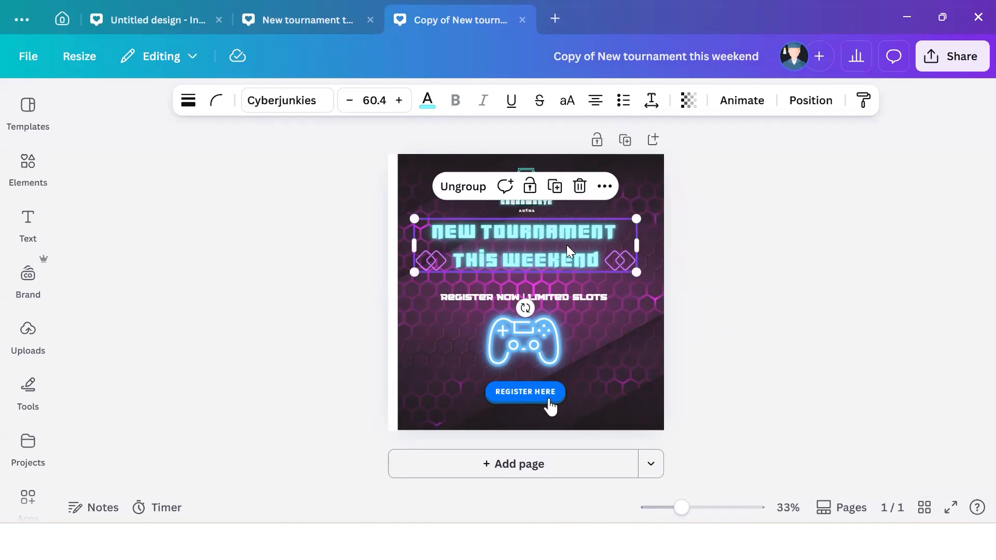
pyautogui.doubleClick(567, 245)
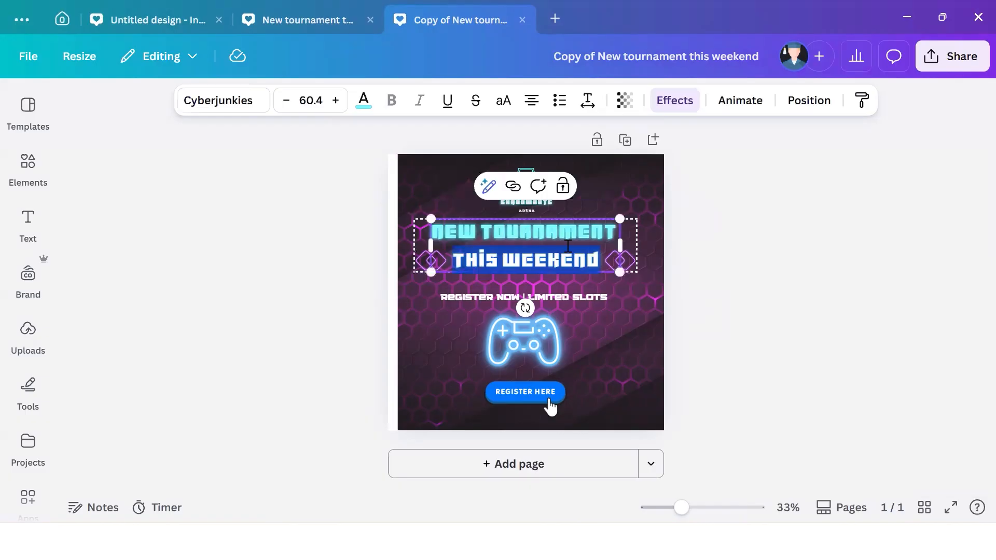
pyautogui.hotkey('ctrl', 'a')
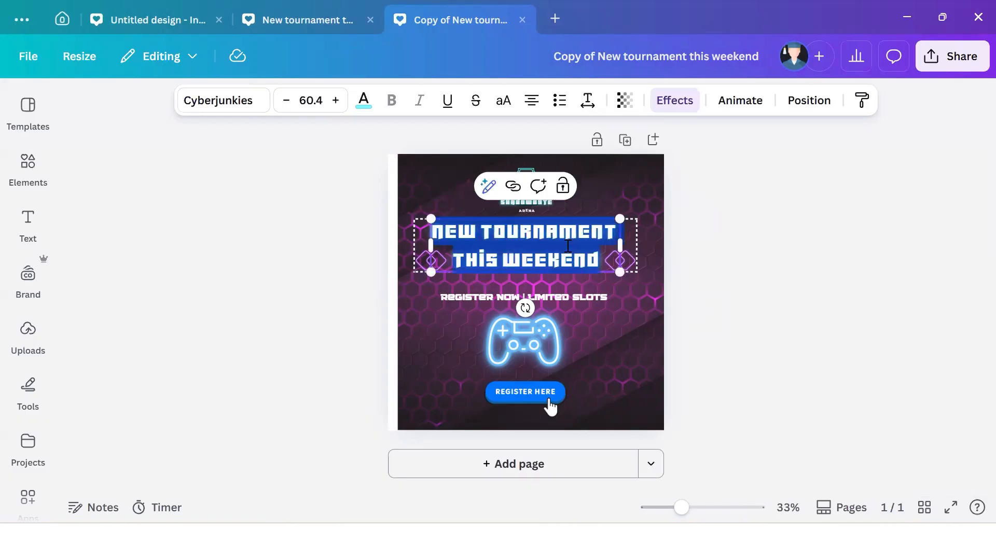
pyautogui.write('Which game are')
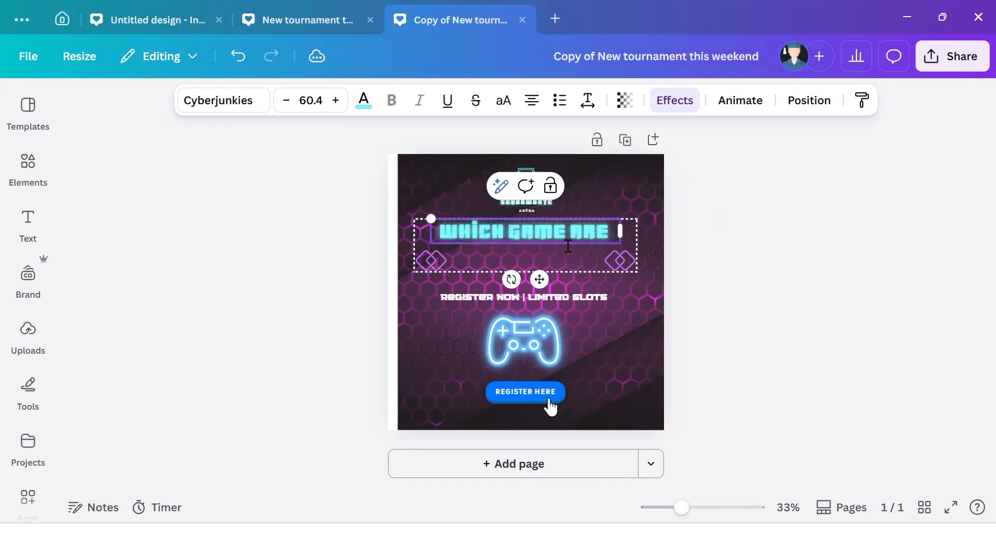
pyautogui.write(' you playing tonight')
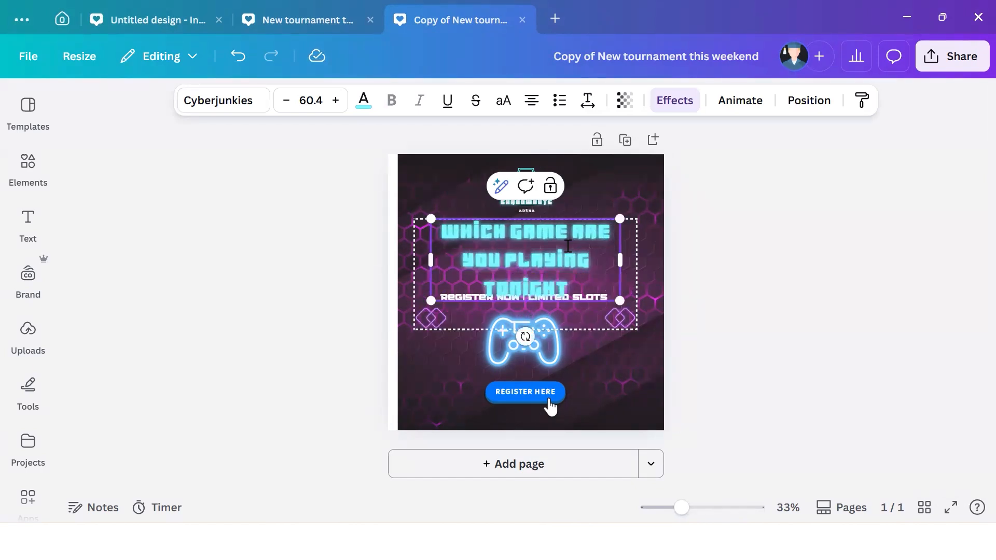
pyautogui.write('?')
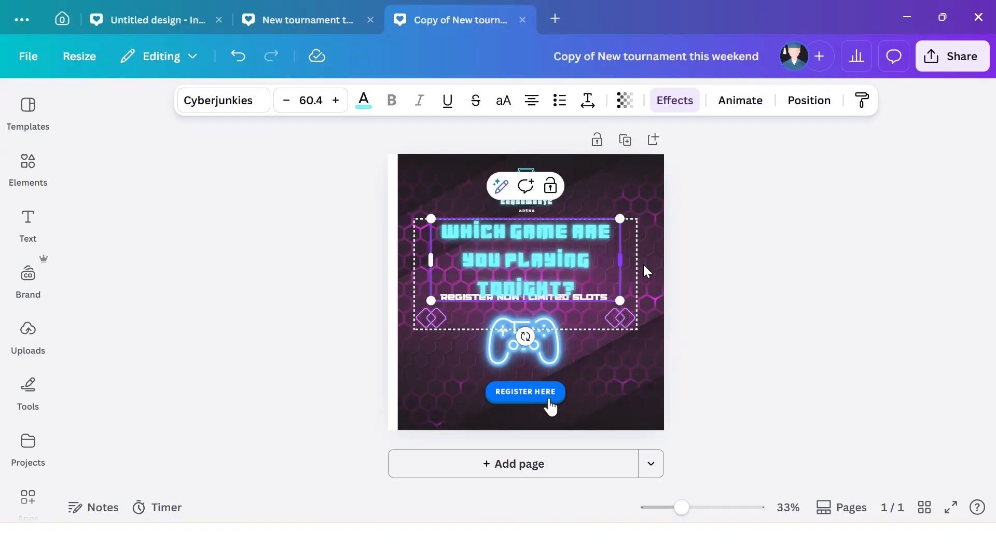
pyautogui.click(697, 273)
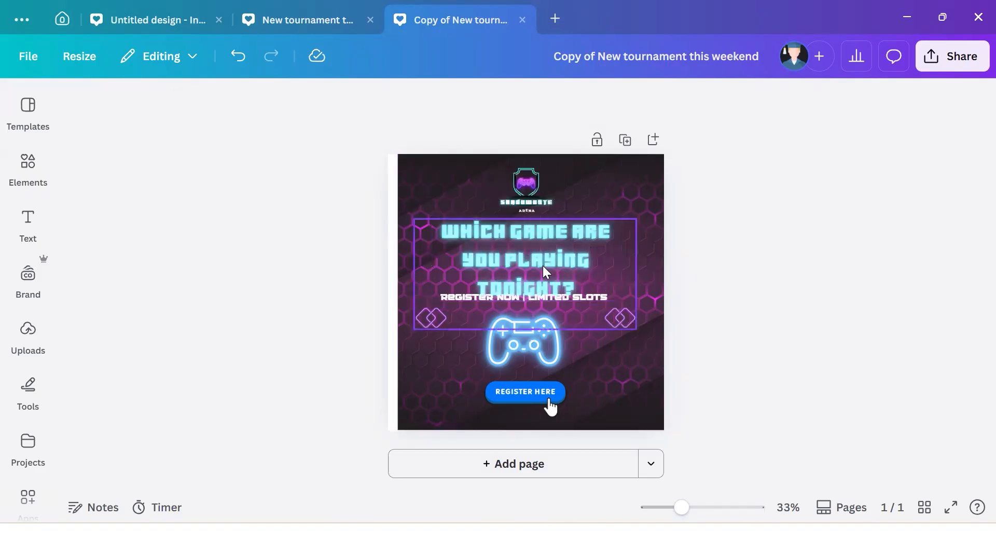
# - Scale the heading group down to text size 42.7 and centre it between the logo and the registration line
pyautogui.click(563, 252)
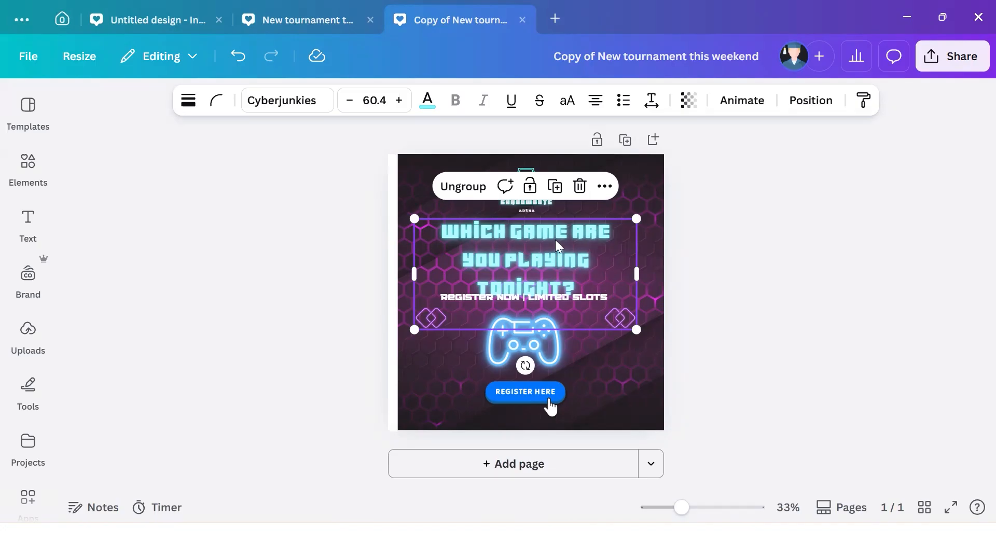
pyautogui.click(615, 267)
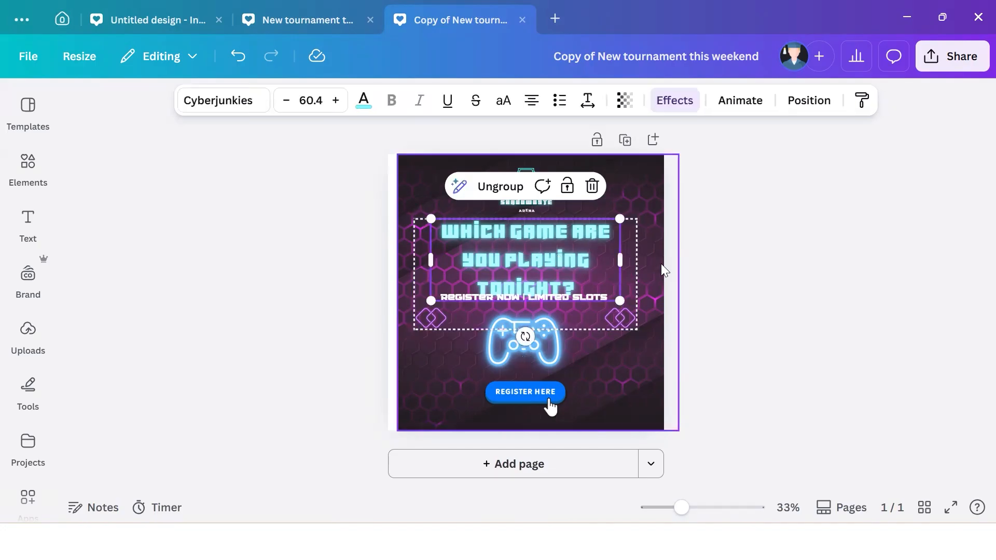
pyautogui.click(561, 242)
pyautogui.moveTo(634, 217); pyautogui.dragTo(584, 238)
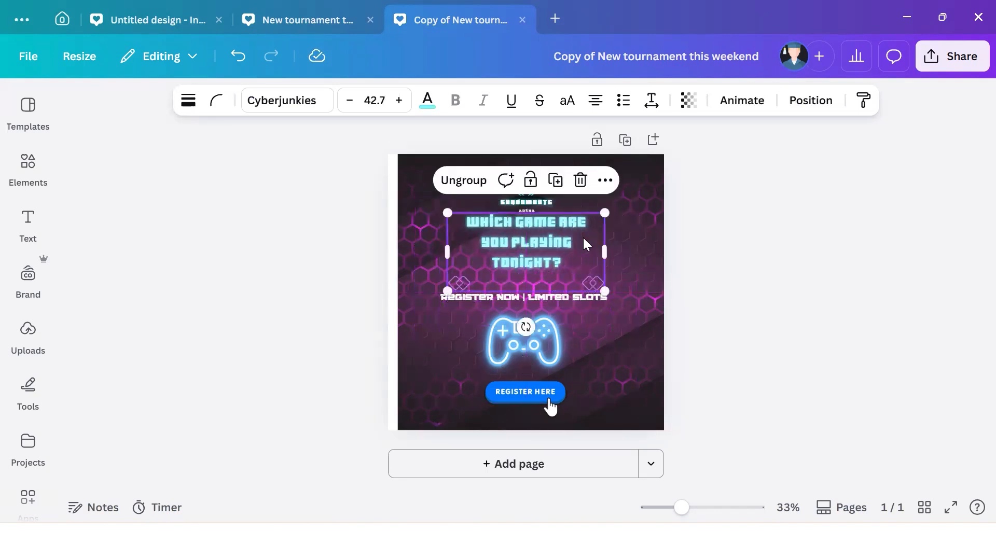
# - Ungroup the heading group and delete the two purple diamond ornaments beneath the heading
pyautogui.click(637, 247)
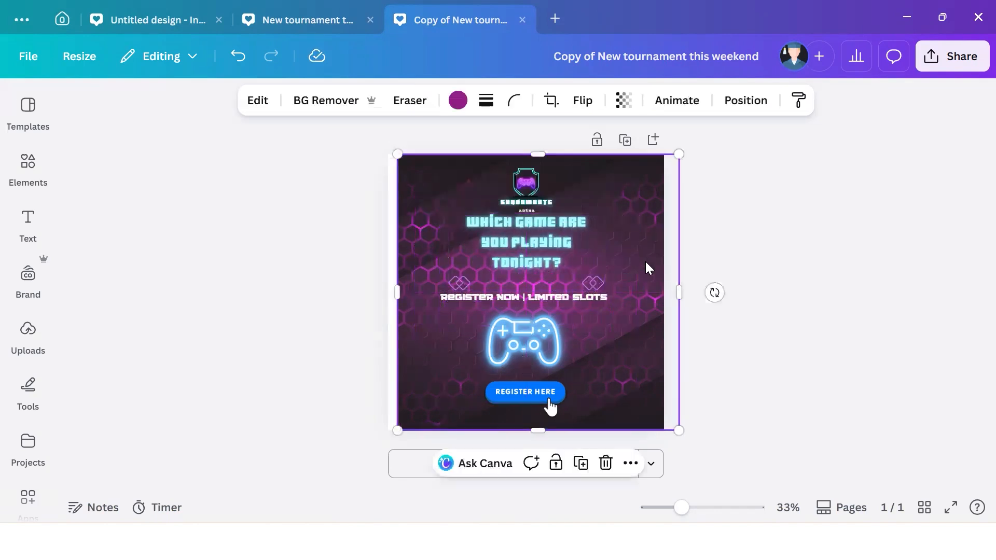
pyautogui.click(600, 280)
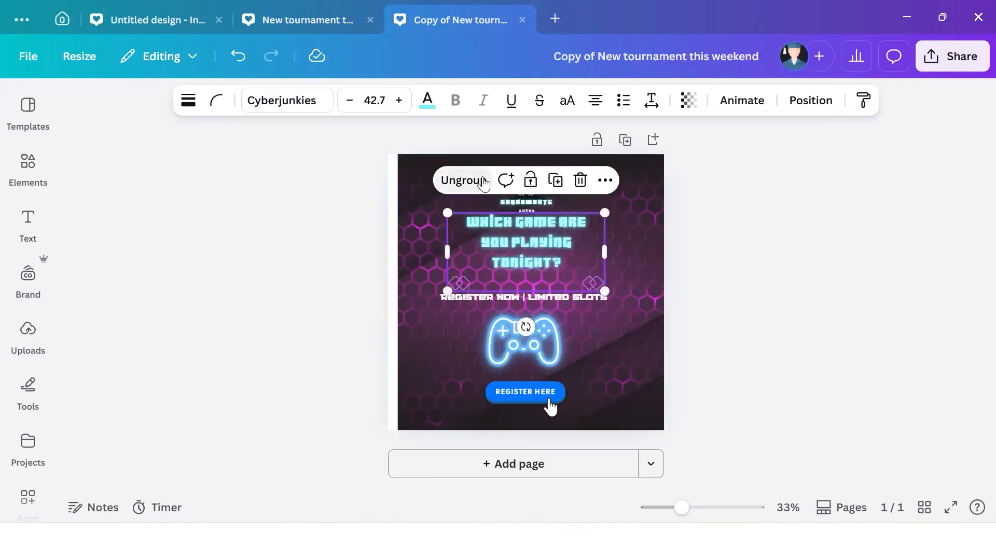
pyautogui.click(463, 181)
pyautogui.click(459, 282)
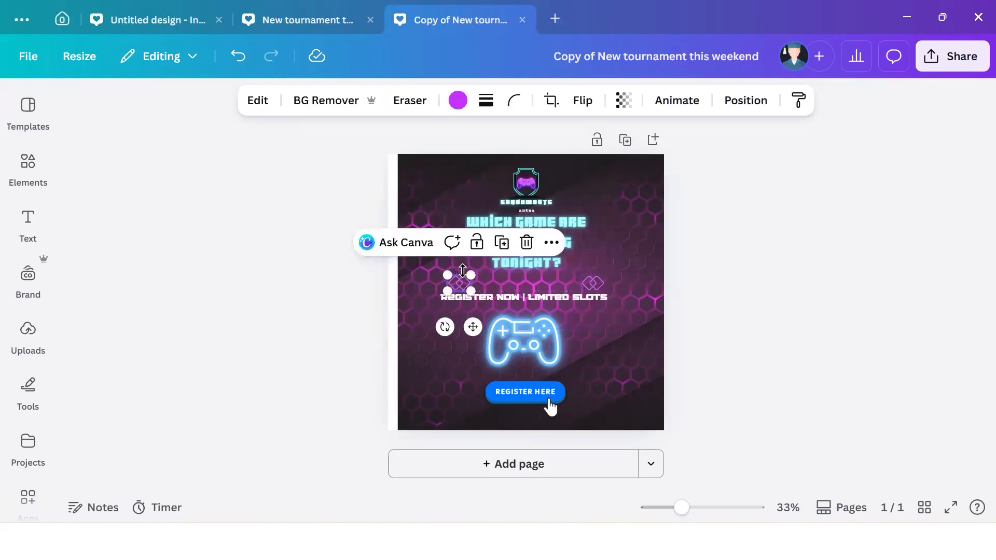
pyautogui.click(519, 248)
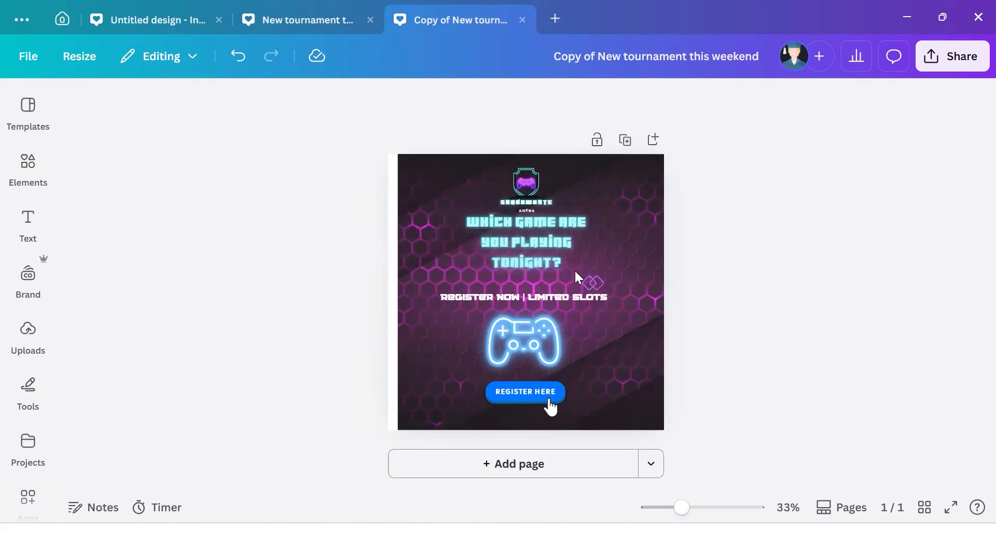
pyautogui.click(592, 280)
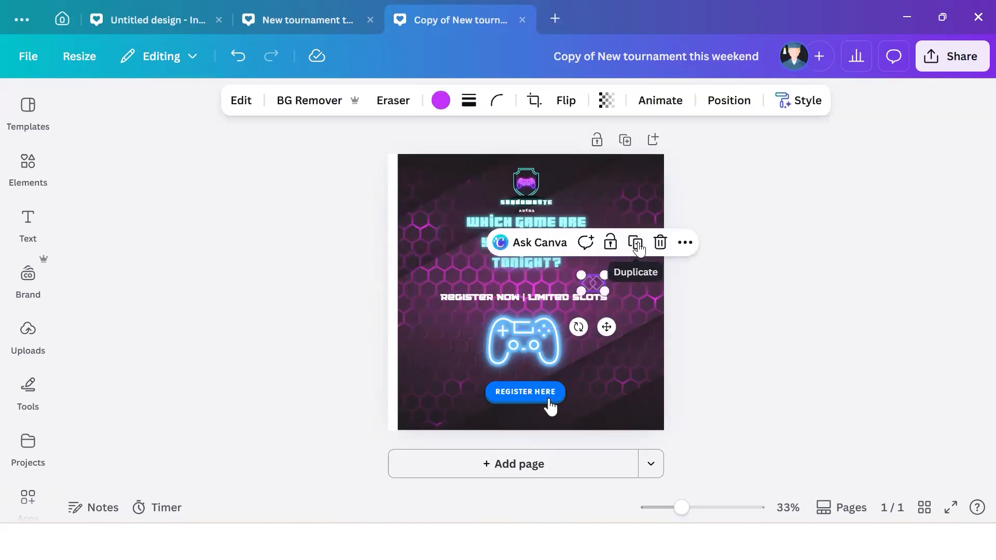
pyautogui.click(658, 242)
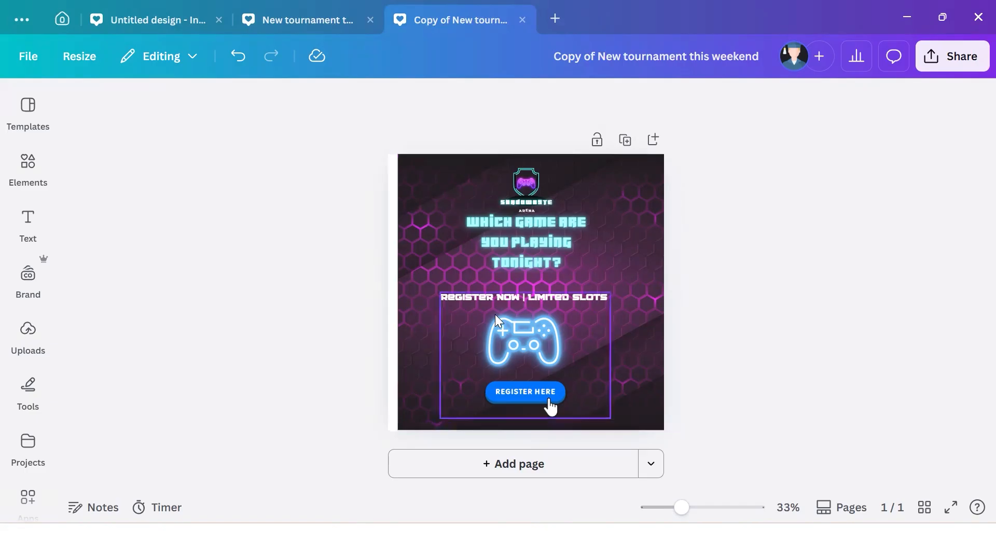
# - Ungroup the registration text, controller and button, and delete the "Register now | Limited slots" line
pyautogui.click(509, 324)
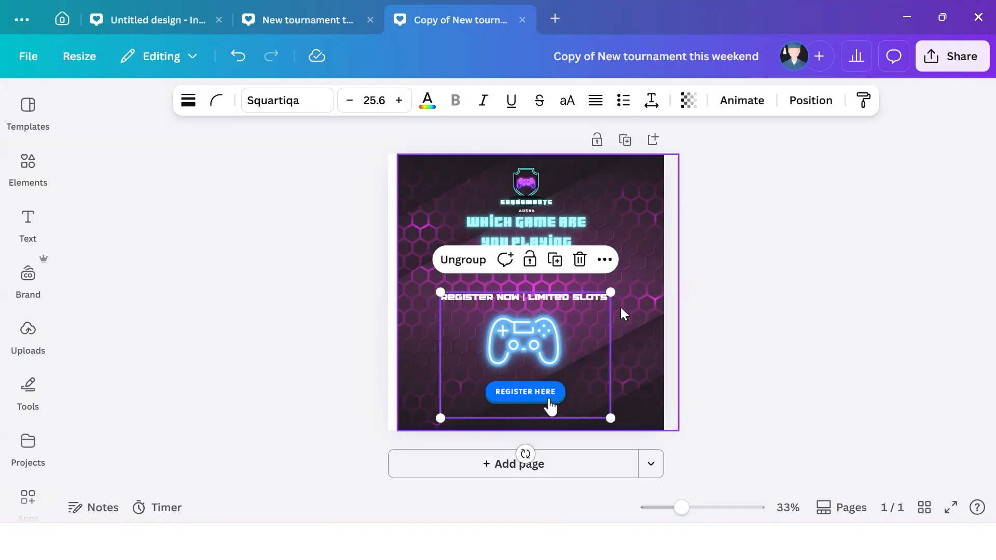
pyautogui.click(613, 345)
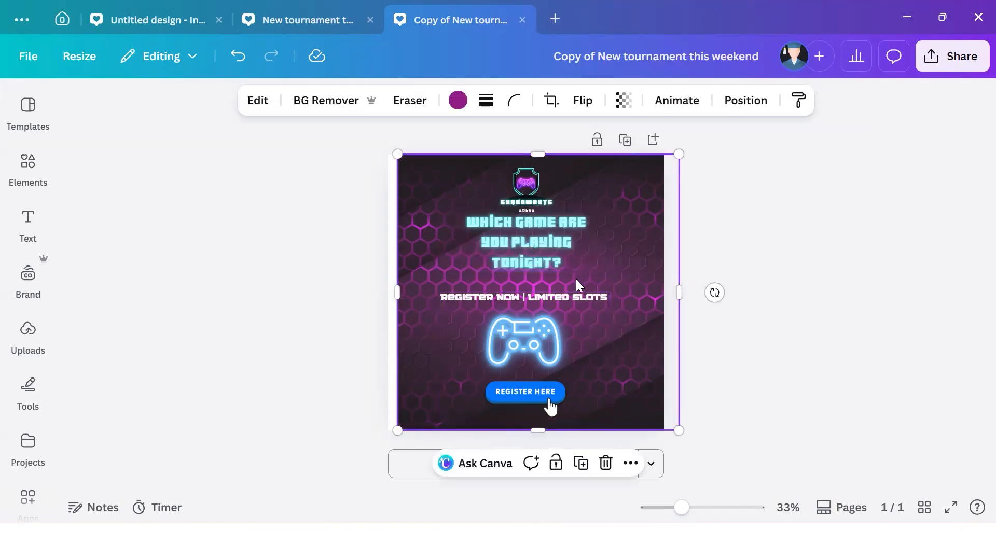
pyautogui.click(551, 293)
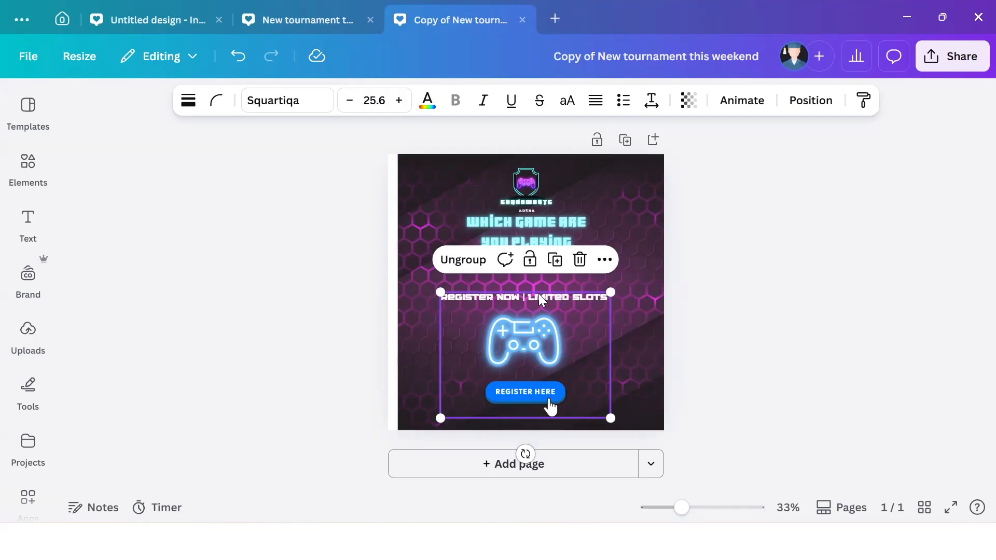
pyautogui.click(481, 262)
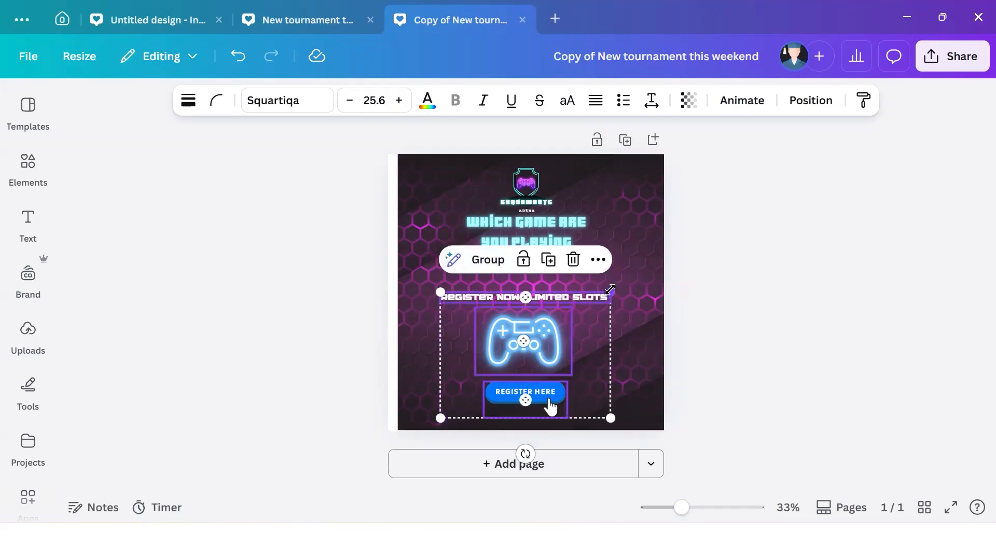
pyautogui.click(627, 308)
pyautogui.moveTo(608, 291); pyautogui.dragTo(560, 292)
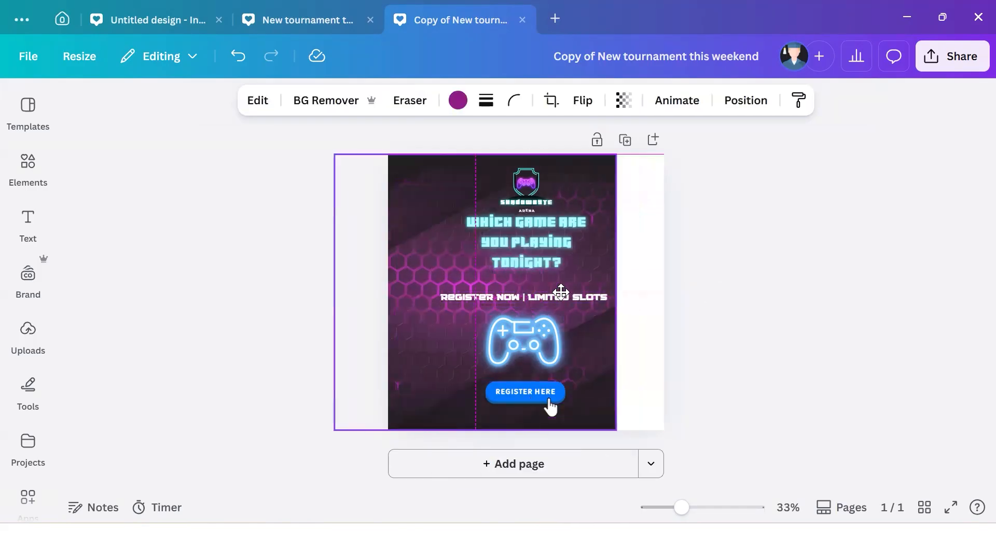
pyautogui.hotkey('ctrl', 'z')
pyautogui.click(553, 291)
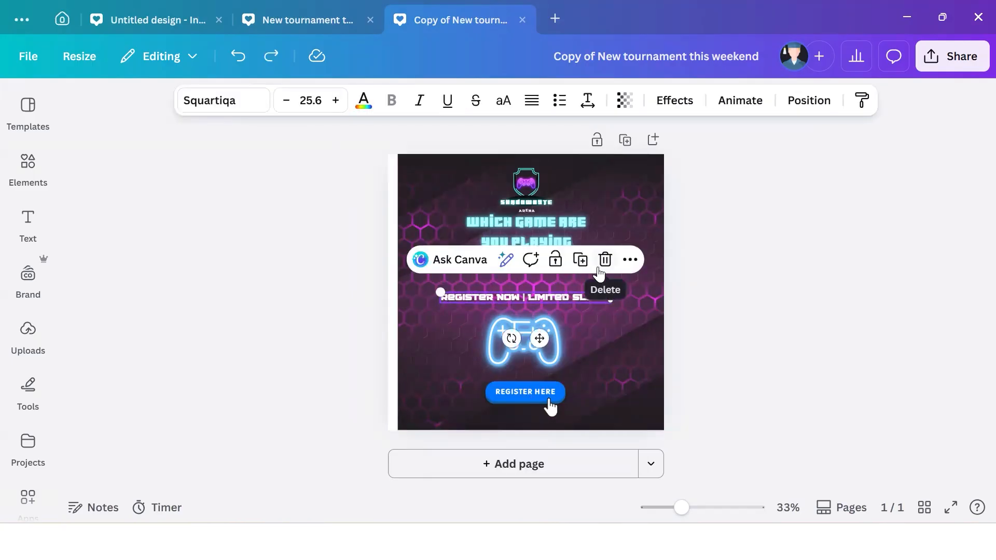
pyautogui.click(597, 266)
# - Move the heading down below the logo, widen its text box to fit two lines, and recentre it horizontally
pyautogui.click(527, 222)
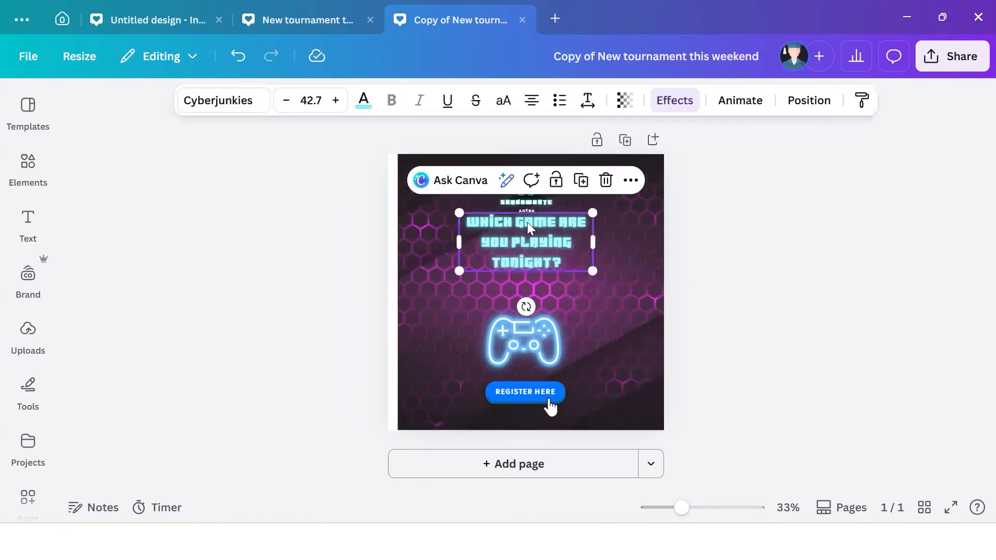
pyautogui.moveTo(539, 262); pyautogui.dragTo(539, 275)
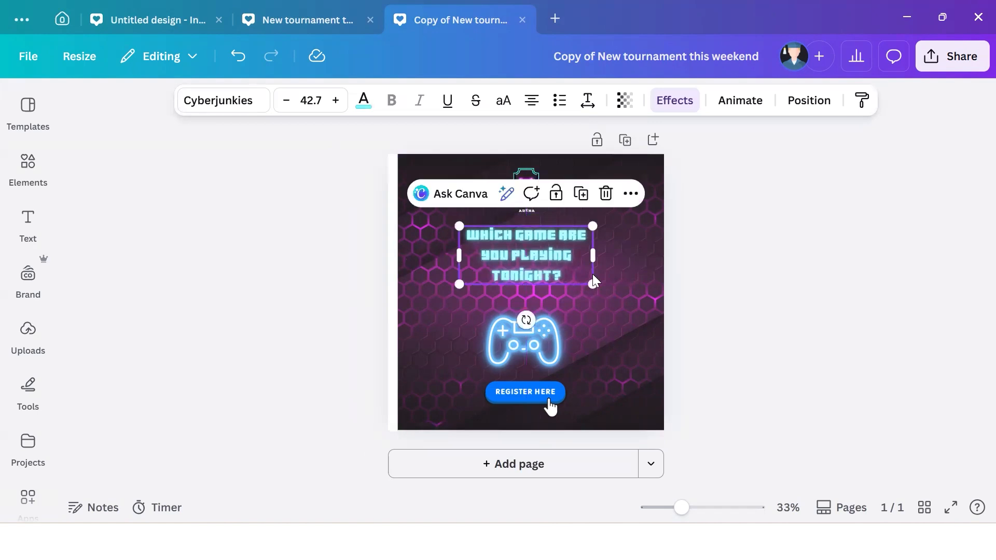
pyautogui.click(629, 284)
pyautogui.click(572, 254)
pyautogui.moveTo(593, 255); pyautogui.dragTo(620, 255)
pyautogui.moveTo(553, 300); pyautogui.dragTo(539, 305)
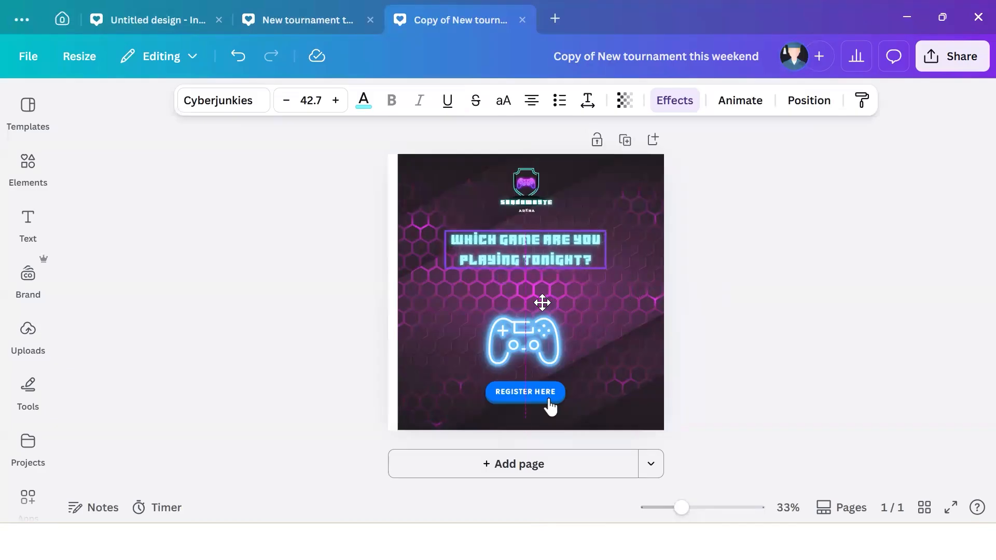
# - Remove the Neon effect from the "Which game are you playing tonight?" heading
pyautogui.doubleClick(585, 260)
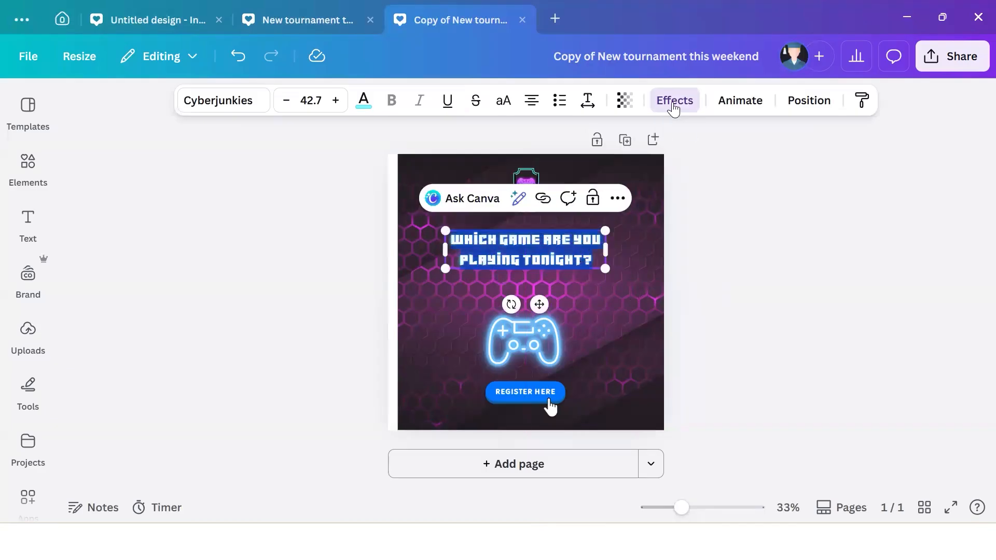
pyautogui.click(673, 100)
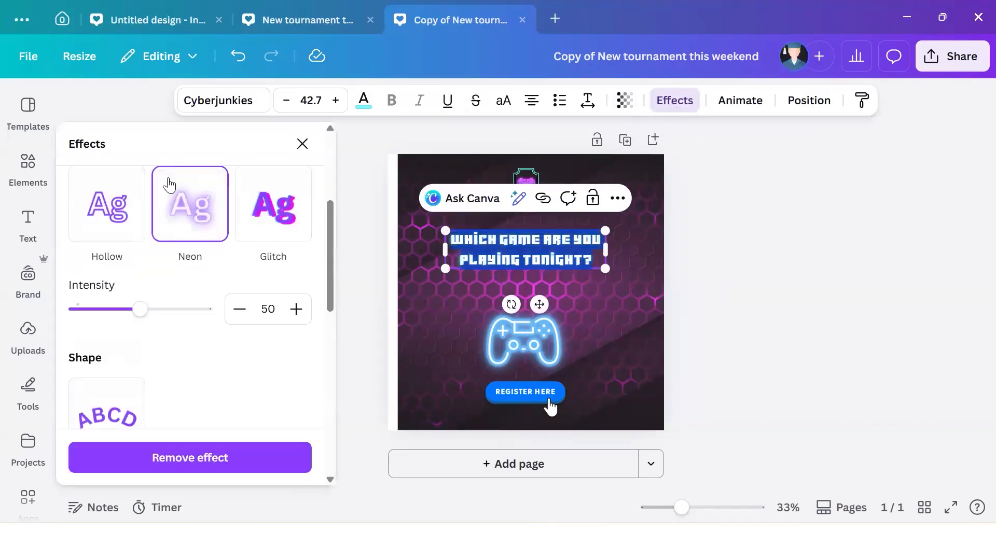
pyautogui.click(181, 202)
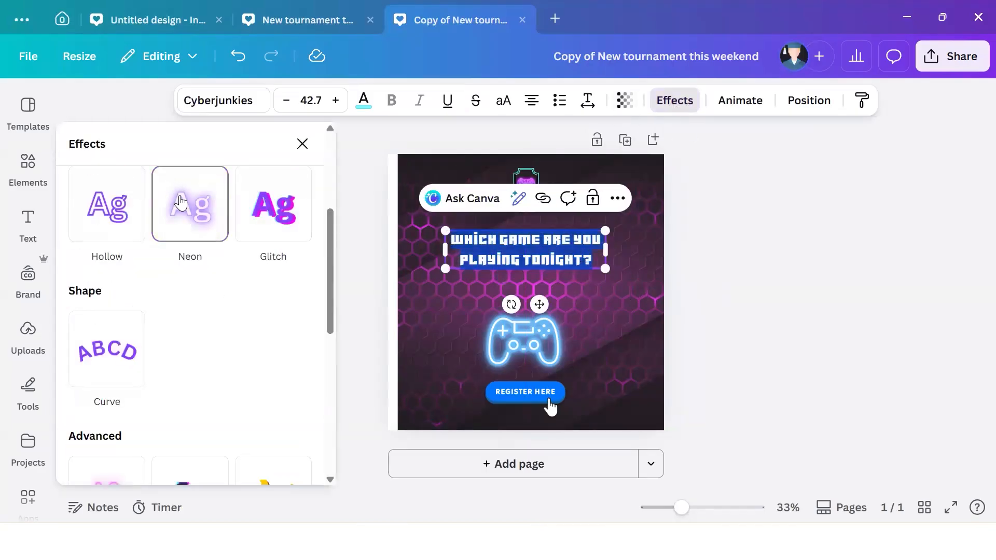
pyautogui.click(177, 238)
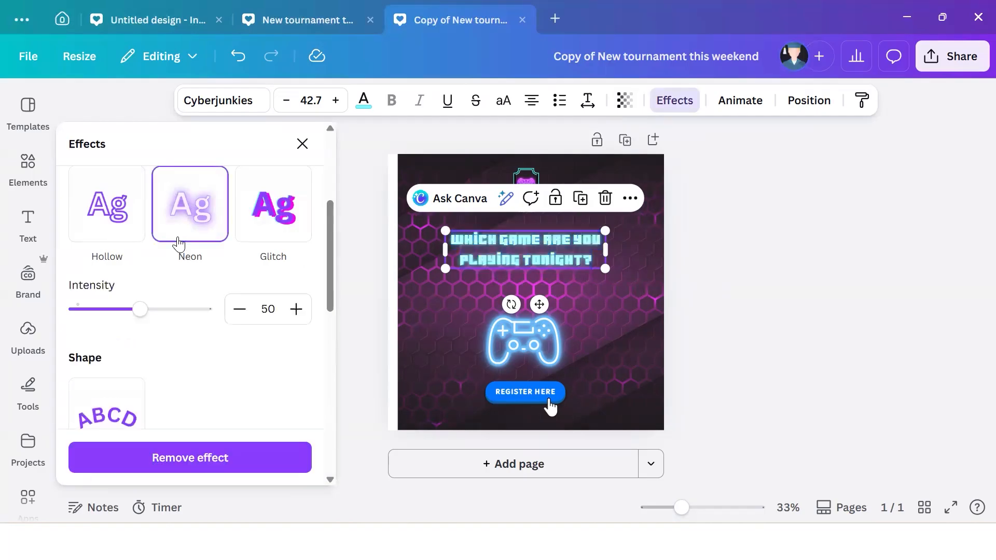
pyautogui.click(188, 457)
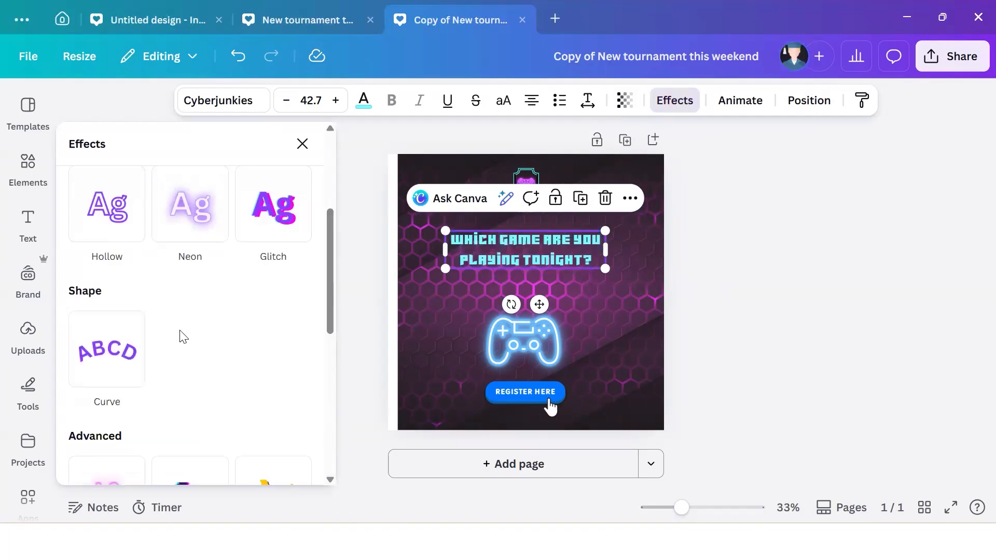
# - Try the Glitch effect on the heading with its direction set to -35
pyautogui.scroll(1, 145, 300)
pyautogui.scroll(1, 149, 298)
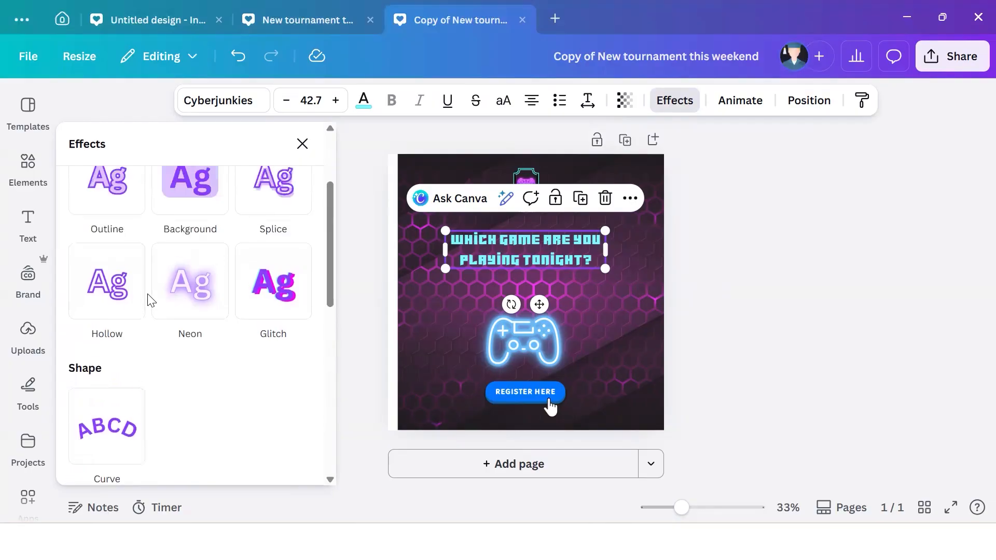
pyautogui.click(254, 311)
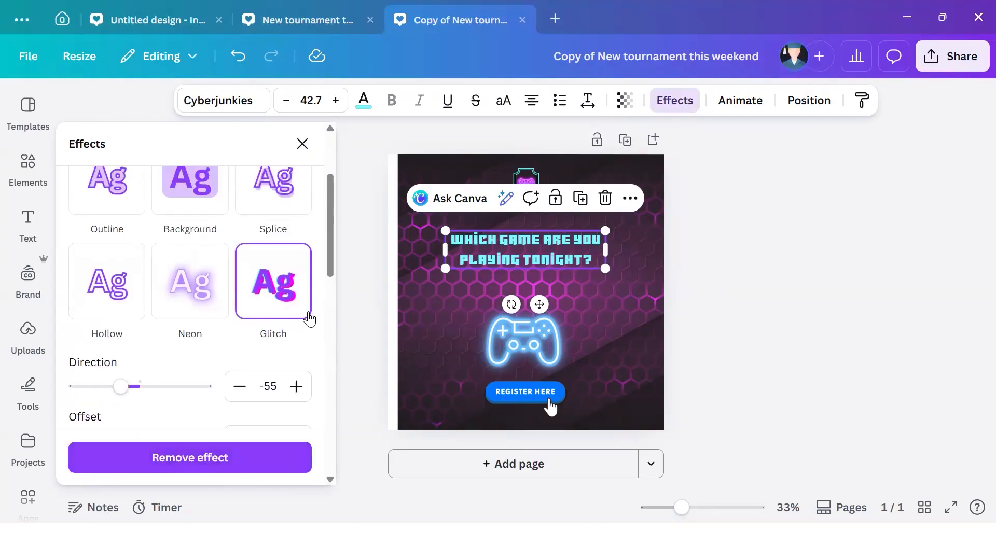
pyautogui.moveTo(129, 398)
pyautogui.mouseDown()
pyautogui.moveTo(193, 411)
pyautogui.moveTo(75, 374)
pyautogui.moveTo(128, 385)
pyautogui.mouseUp()
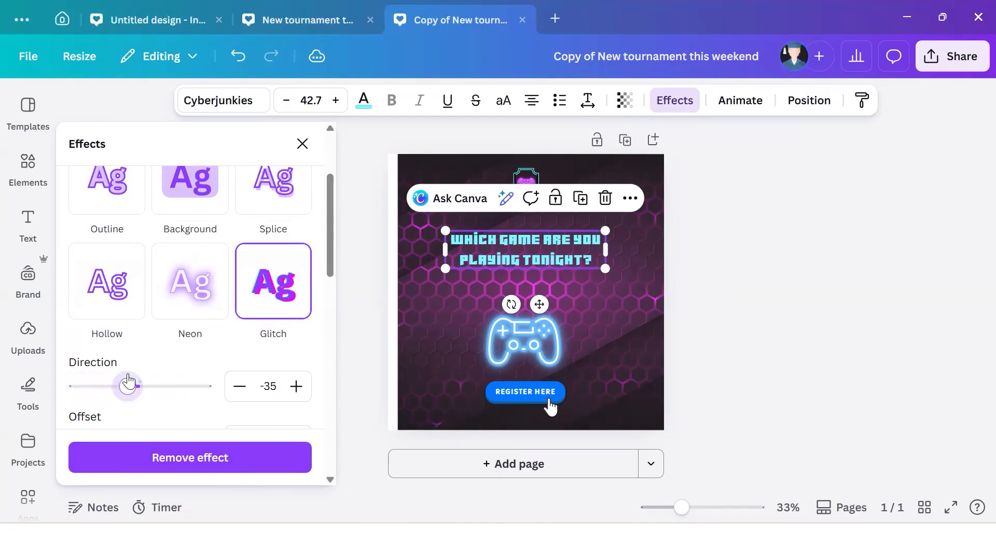
pyautogui.click(292, 340)
pyautogui.click(669, 299)
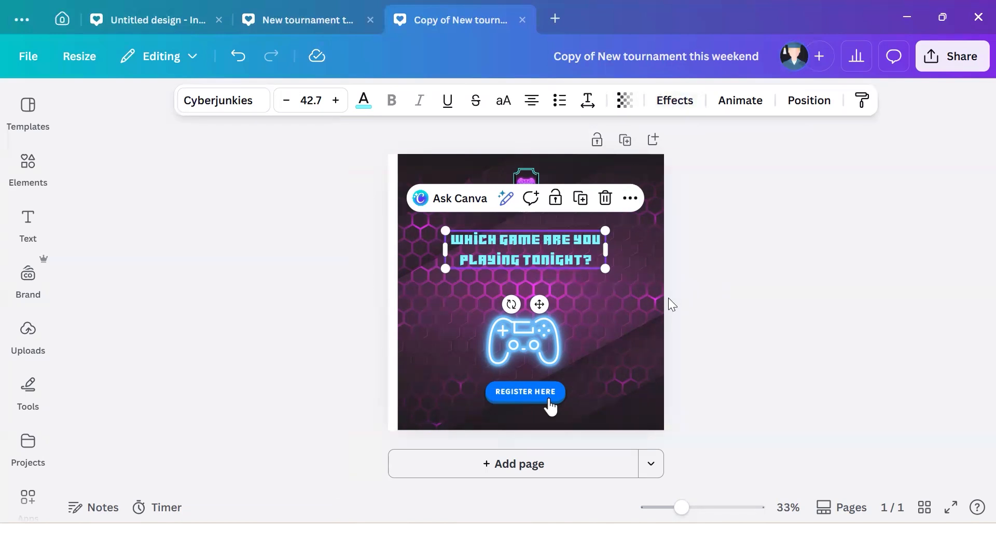
# - Try the Echo effect on the heading, and remove it again
pyautogui.doubleClick(481, 261)
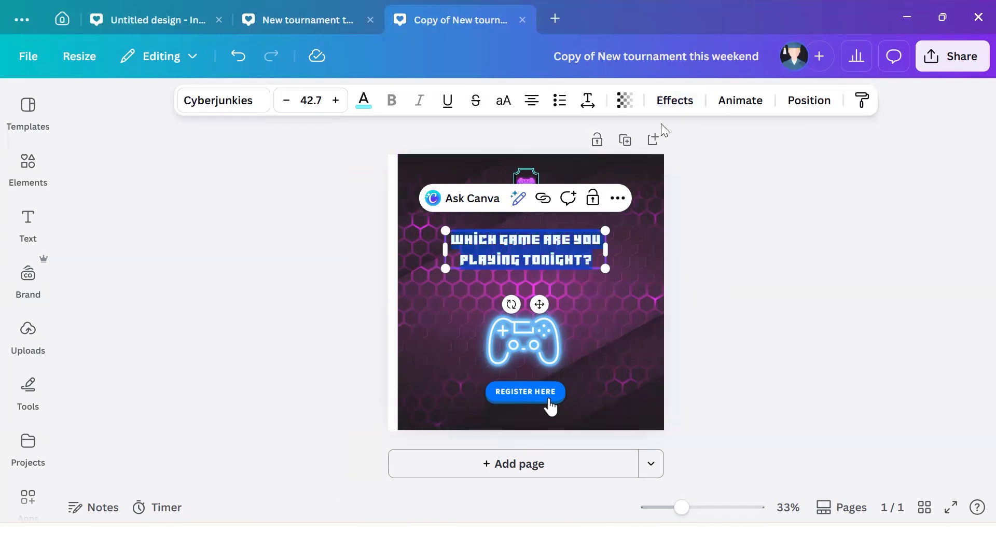
pyautogui.click(697, 110)
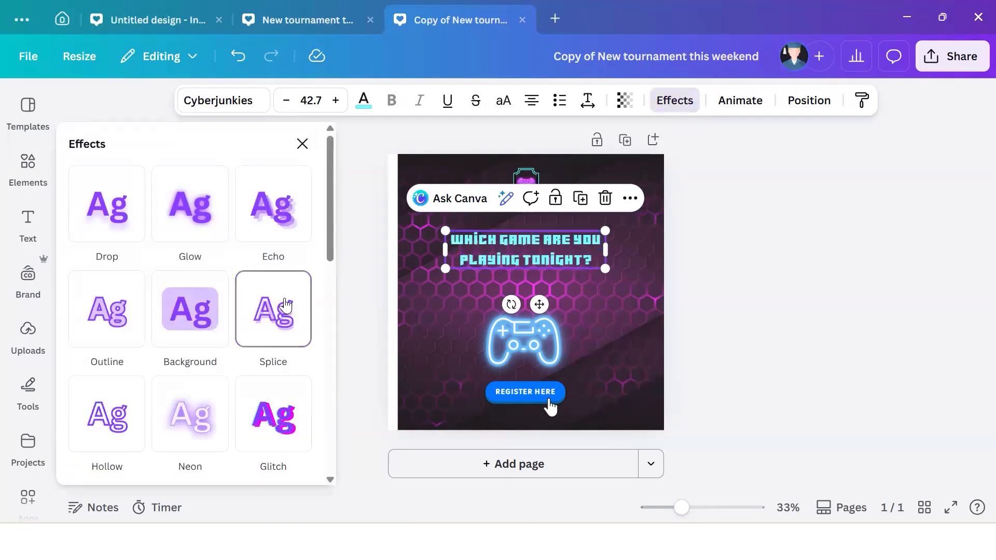
pyautogui.click(276, 316)
pyautogui.scroll(-3, 276, 319)
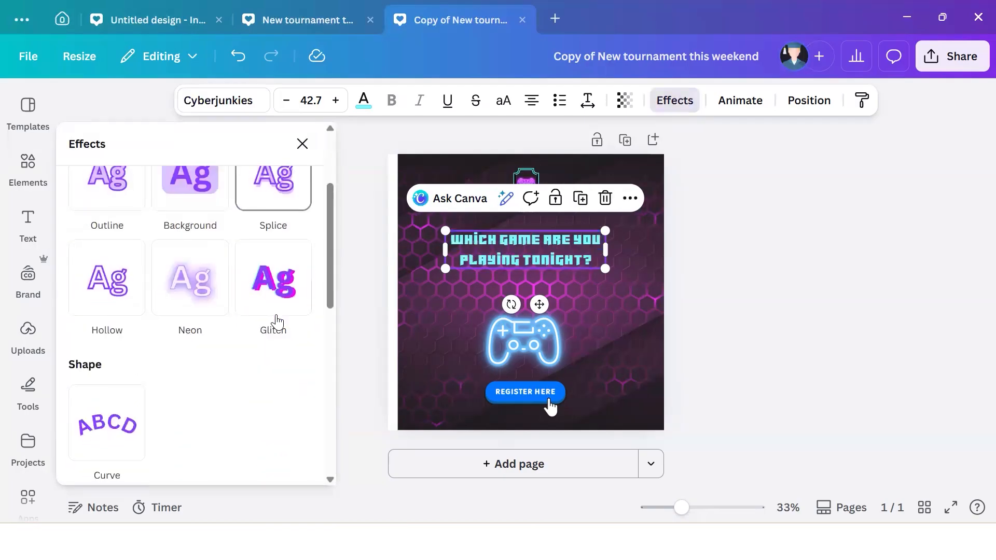
pyautogui.scroll(3, 235, 334)
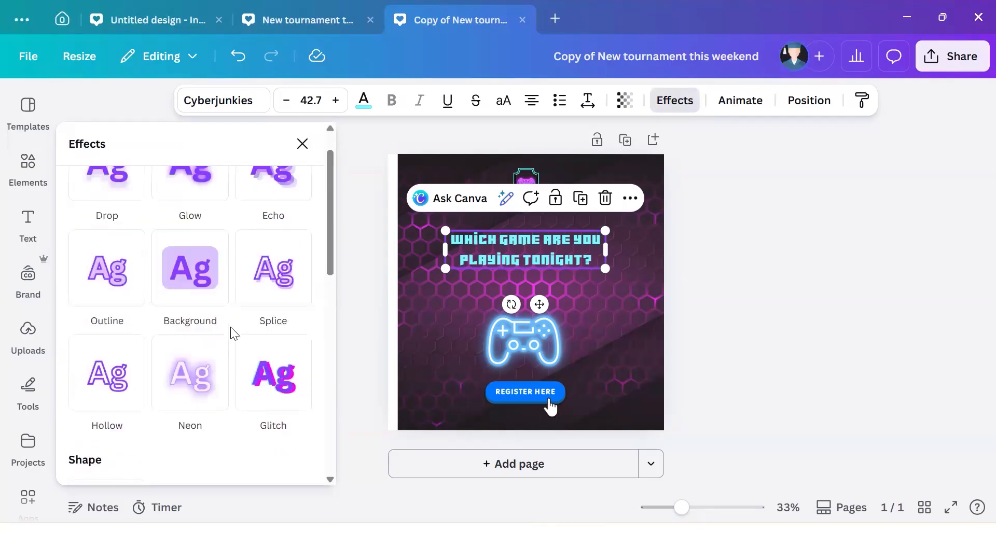
pyautogui.click(286, 196)
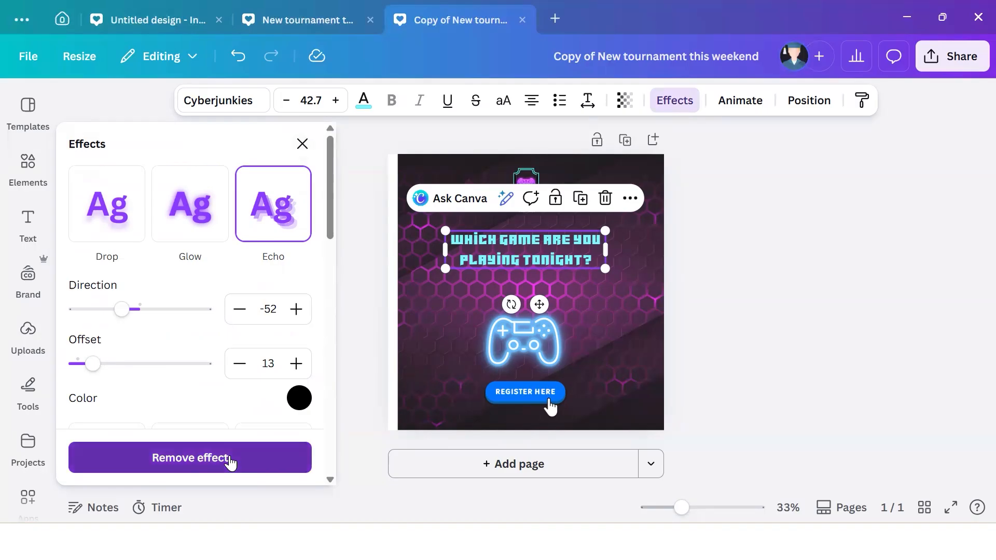
pyautogui.click(230, 459)
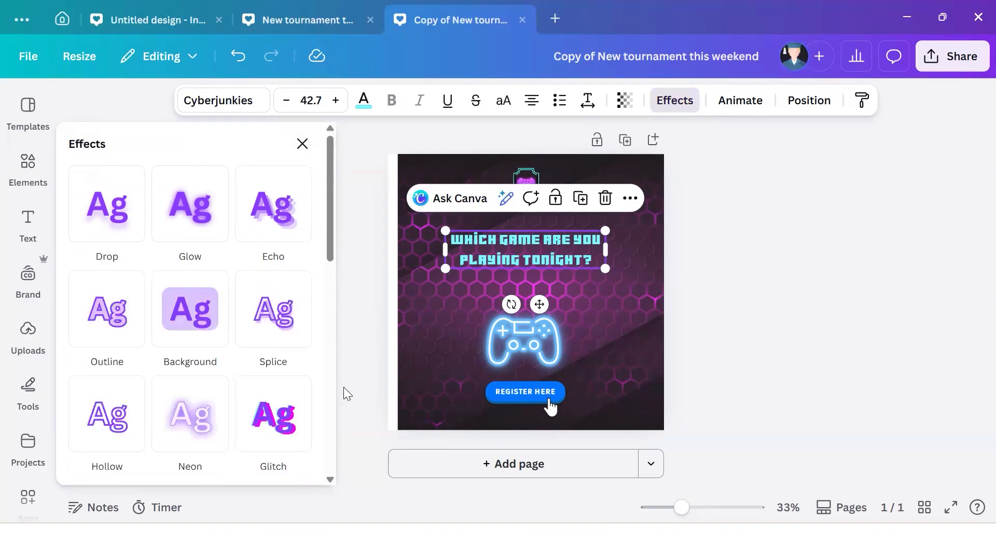
pyautogui.click(378, 356)
pyautogui.click(614, 313)
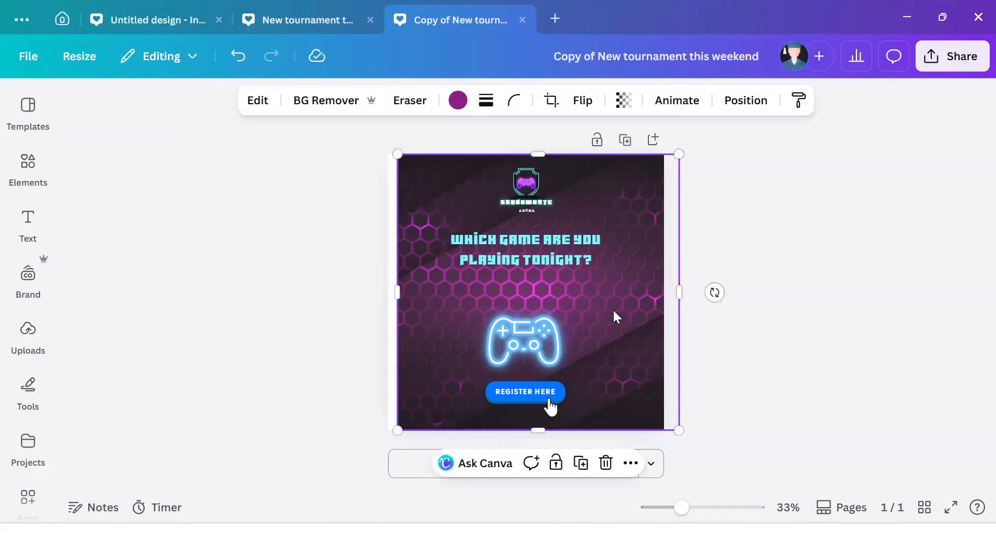
# - Delete the blue "Register here" button below the controller
pyautogui.click(592, 257)
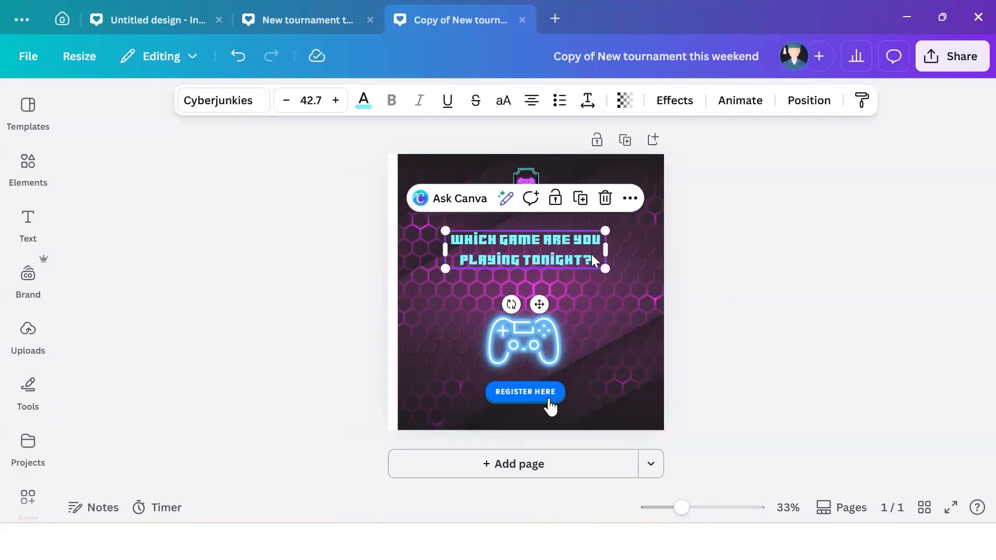
pyautogui.click(518, 361)
pyautogui.click(537, 395)
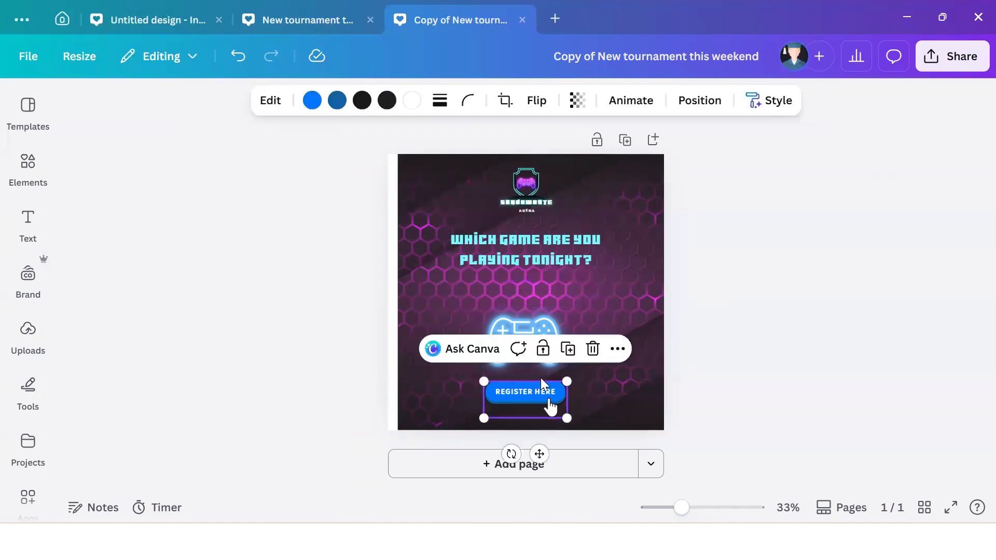
pyautogui.click(592, 348)
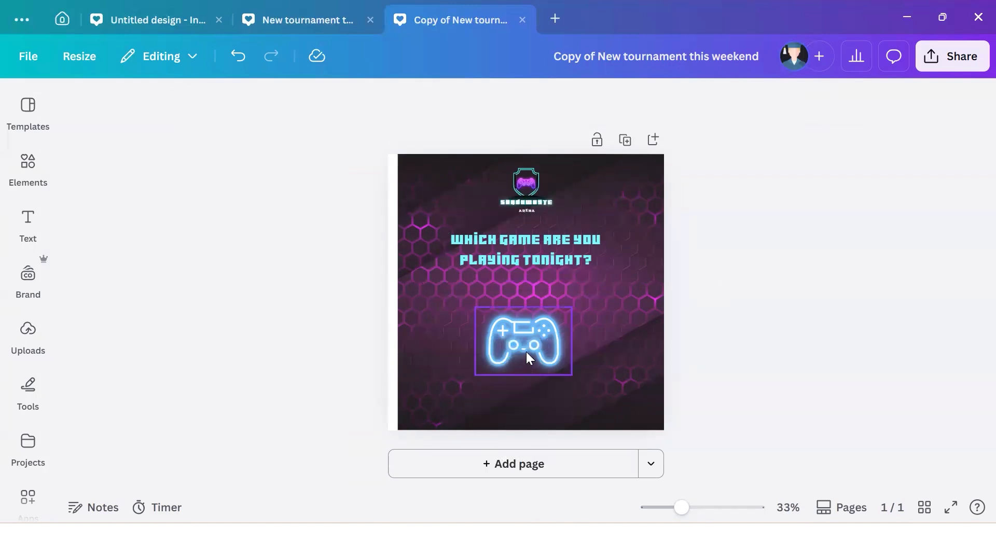
# - Move the neon controller and the "Which game are you playing tonight?" heading slightly lower on the post
pyautogui.click(526, 352)
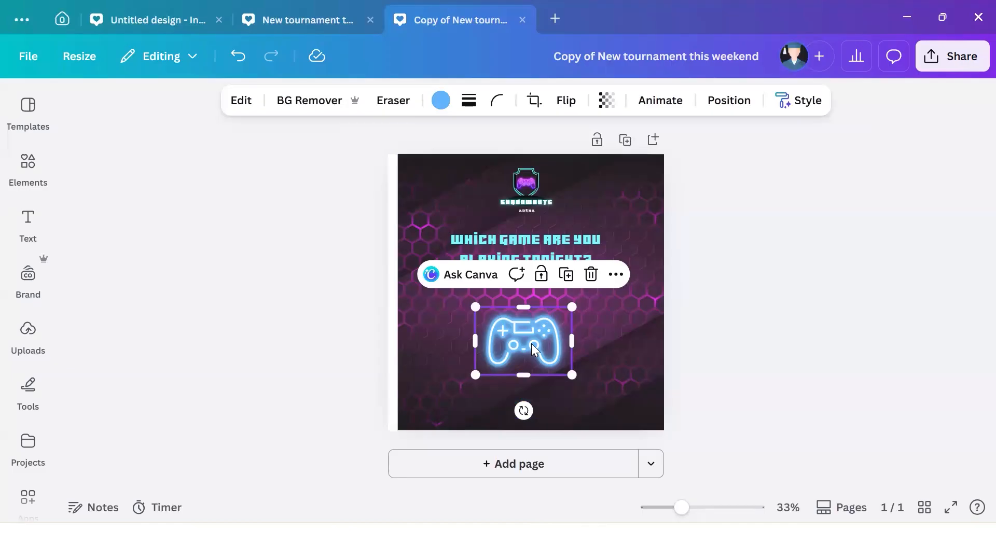
pyautogui.moveTo(531, 343); pyautogui.dragTo(532, 374)
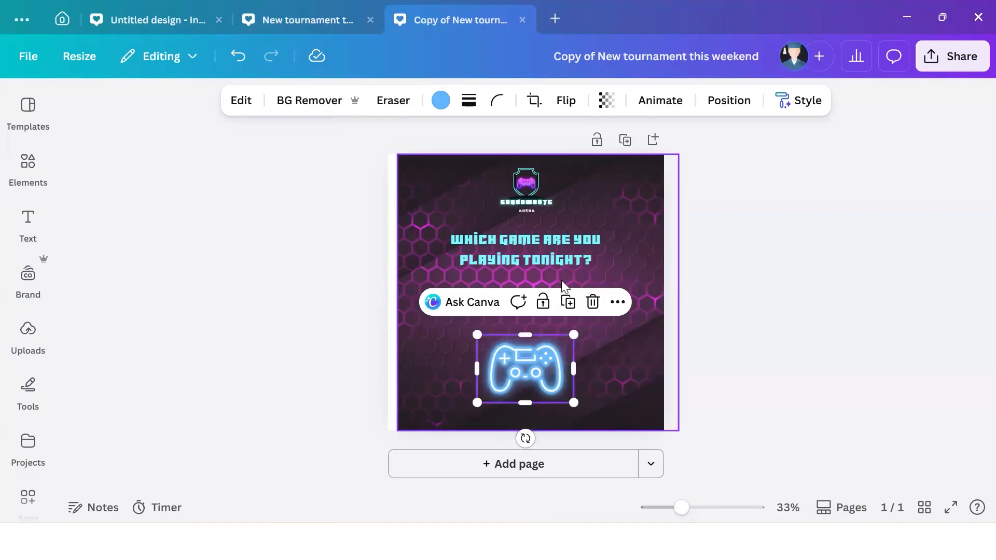
pyautogui.click(547, 238)
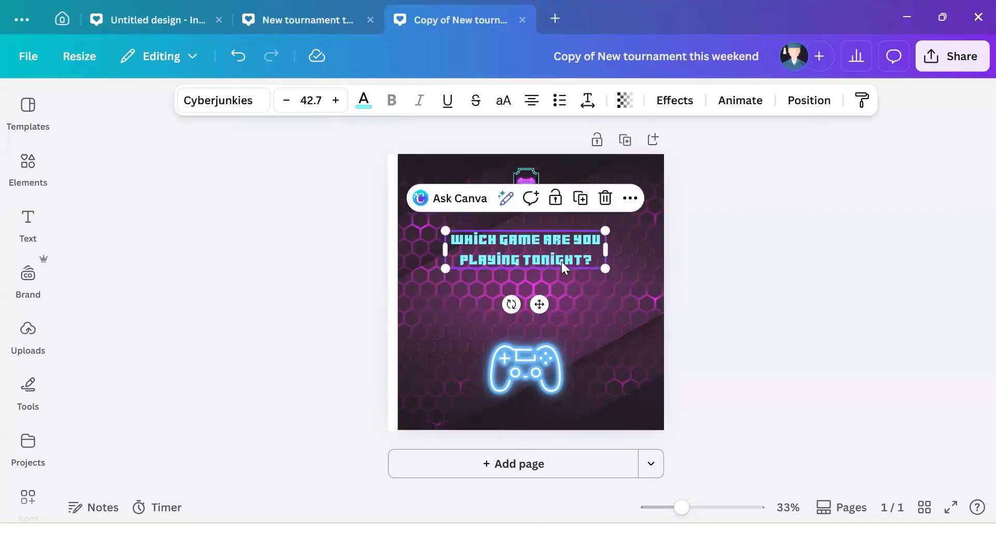
pyautogui.moveTo(541, 301); pyautogui.dragTo(542, 328)
pyautogui.click(650, 195)
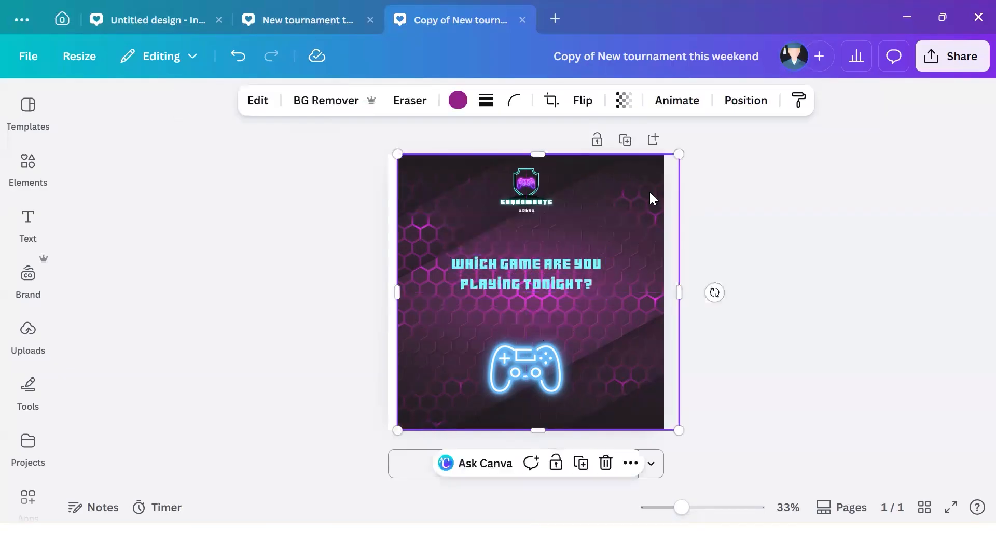
# - Recolour the entire heading with the white from the ShadowByte Arena palette
pyautogui.click(546, 284)
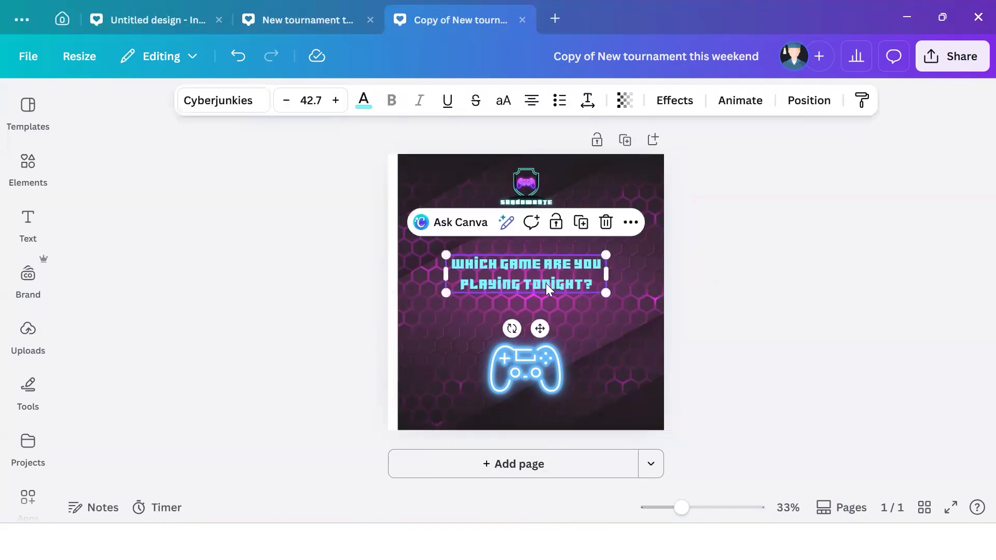
pyautogui.click(529, 278)
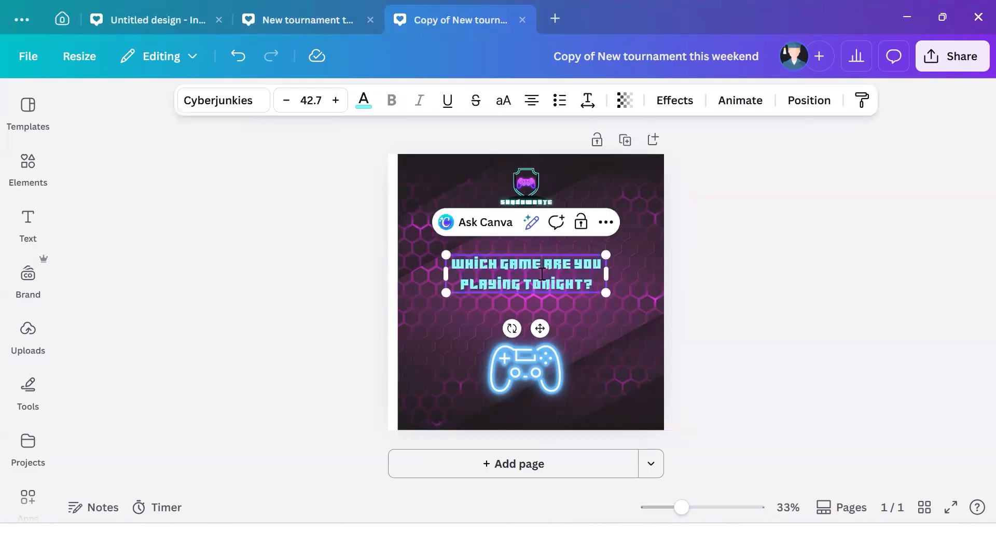
pyautogui.hotkey('ctrl', 'a')
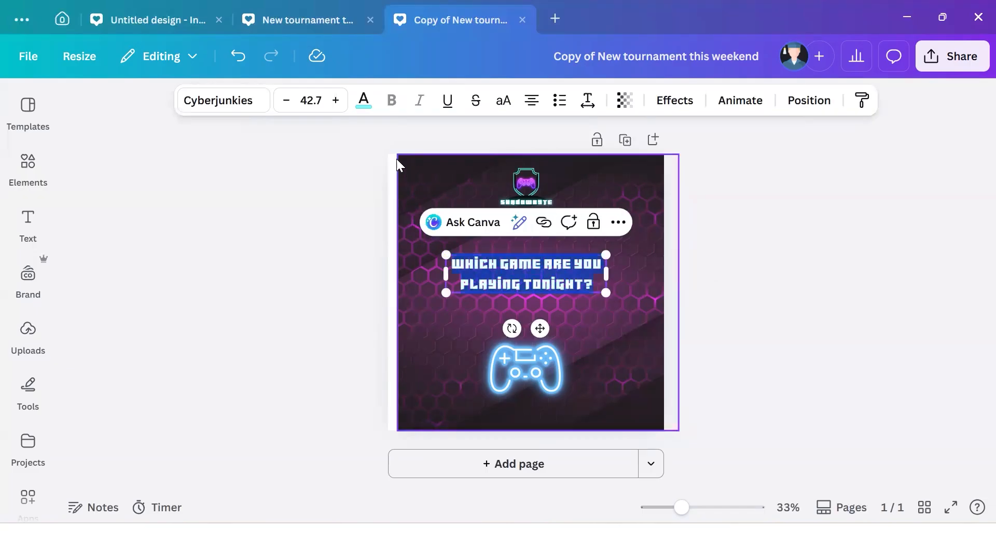
pyautogui.click(364, 102)
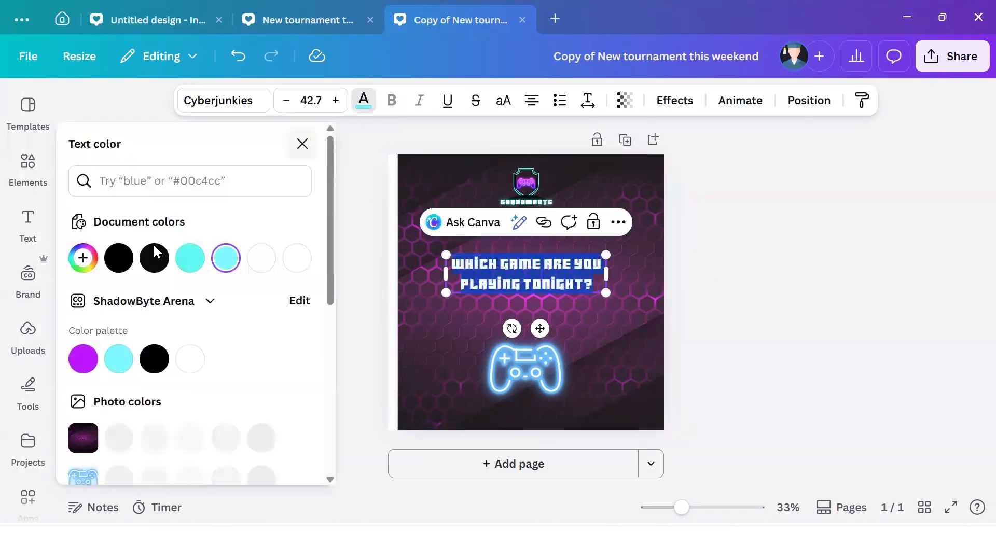
pyautogui.click(292, 268)
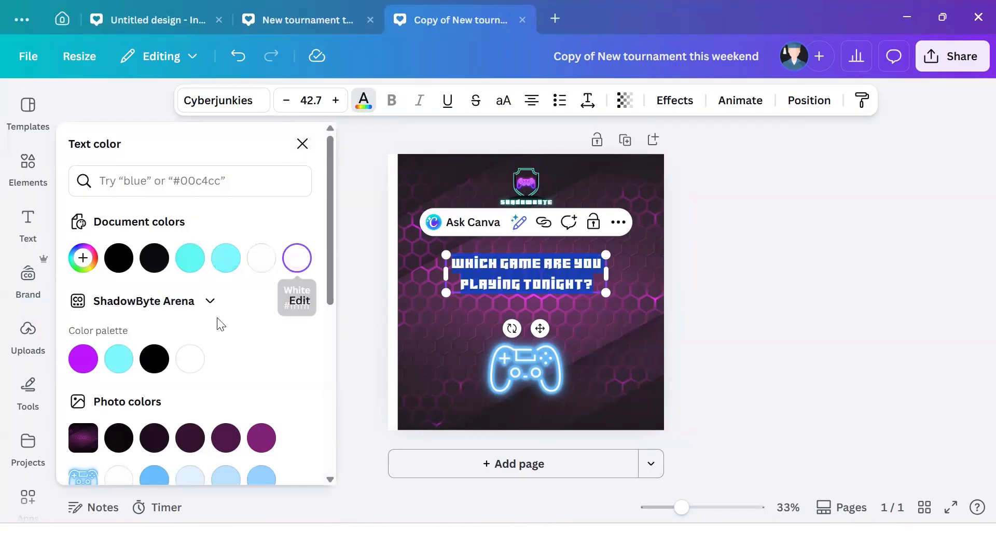
pyautogui.click(179, 368)
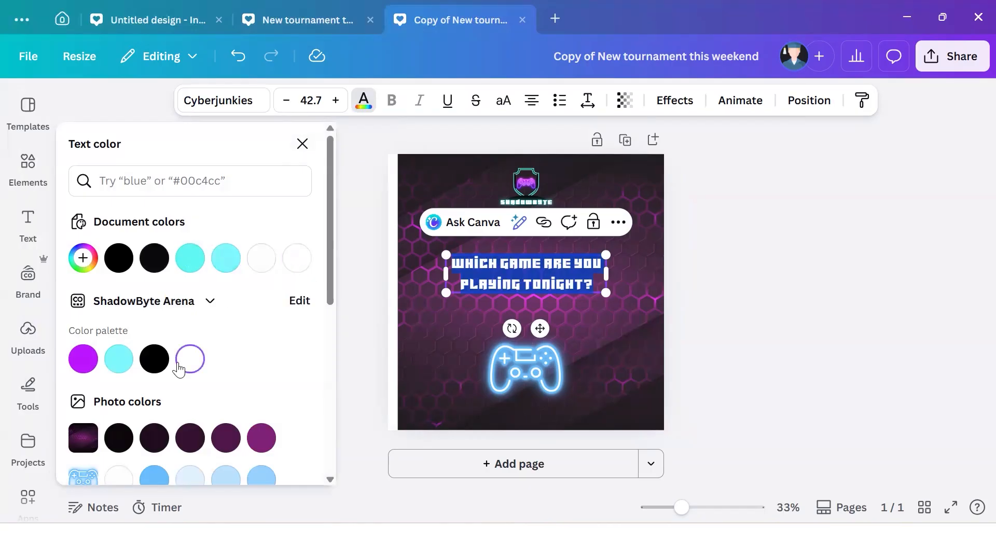
pyautogui.click(453, 319)
# - Recolour the heading words "game" and "tonight" with the light cyan from the ShadowByte Arena palette
pyautogui.click(505, 264)
pyautogui.click(502, 263)
pyautogui.moveTo(502, 264); pyautogui.dragTo(541, 264)
pyautogui.click(364, 101)
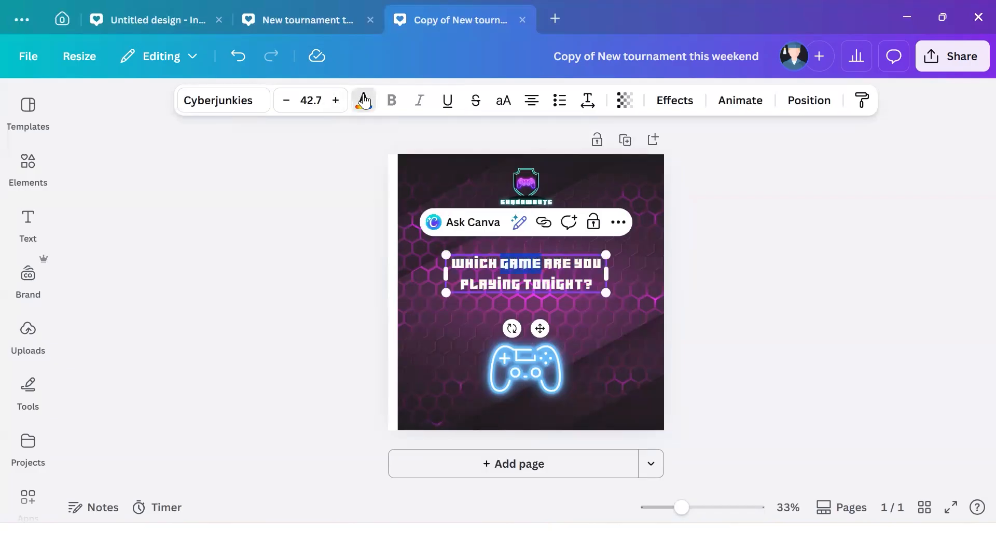
pyautogui.click(120, 362)
pyautogui.click(559, 287)
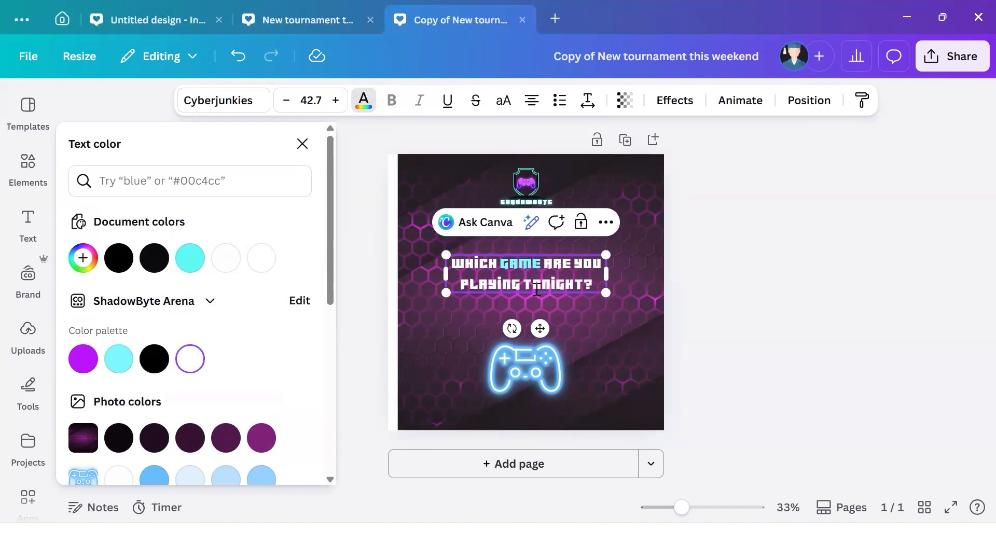
pyautogui.doubleClick(561, 287)
pyautogui.click(116, 361)
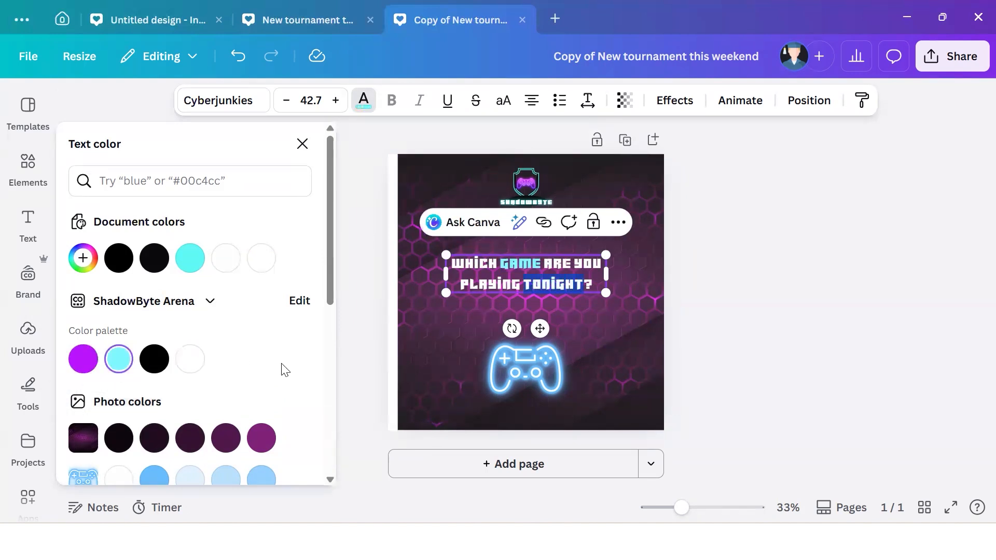
pyautogui.press('Escape')
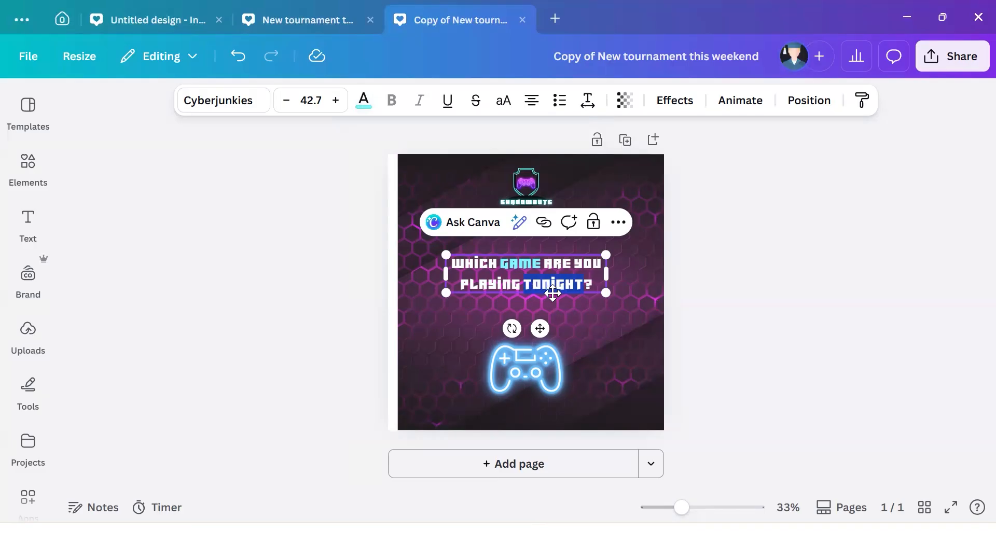
pyautogui.click(581, 311)
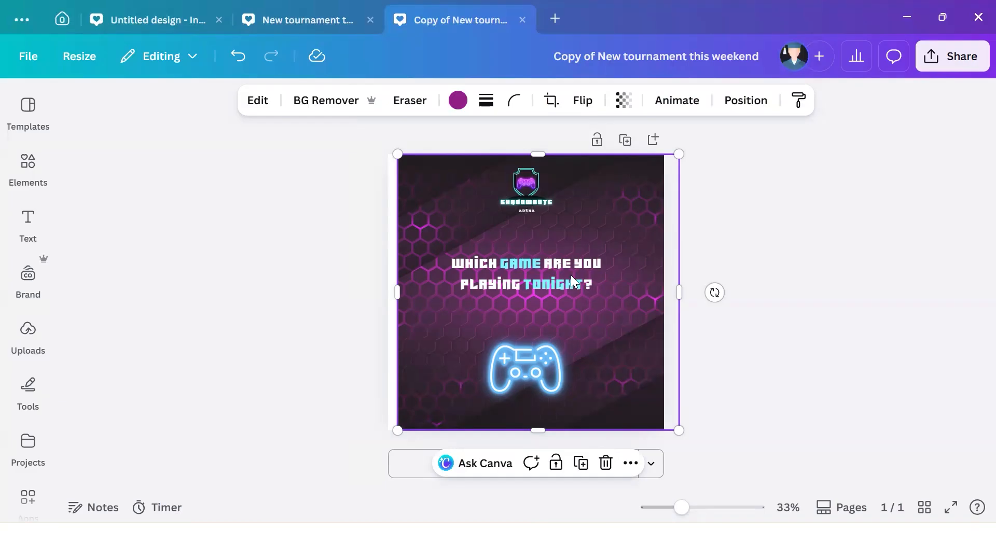
# - Set the heading's font size to 48
pyautogui.click(540, 266)
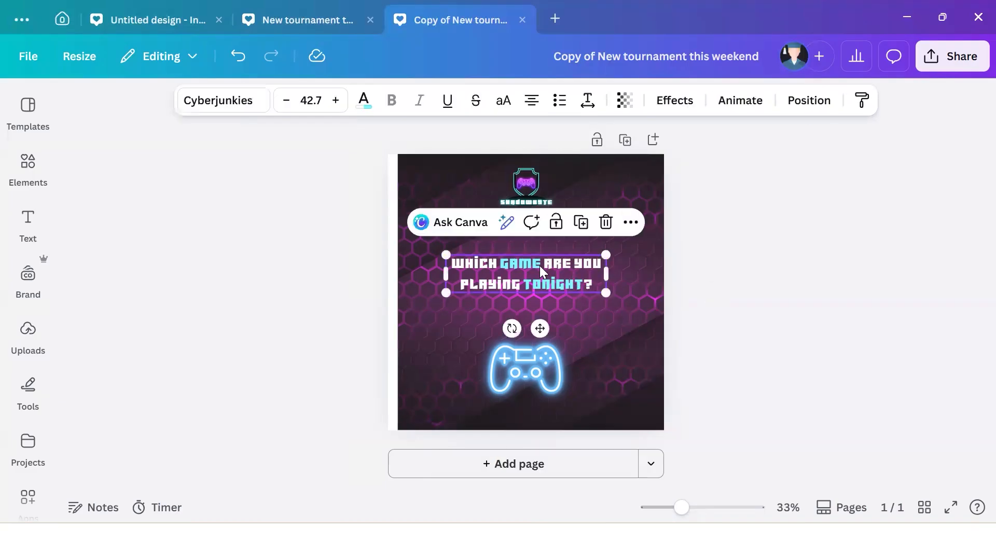
pyautogui.click(310, 100)
pyautogui.scroll(-5, 310, 377)
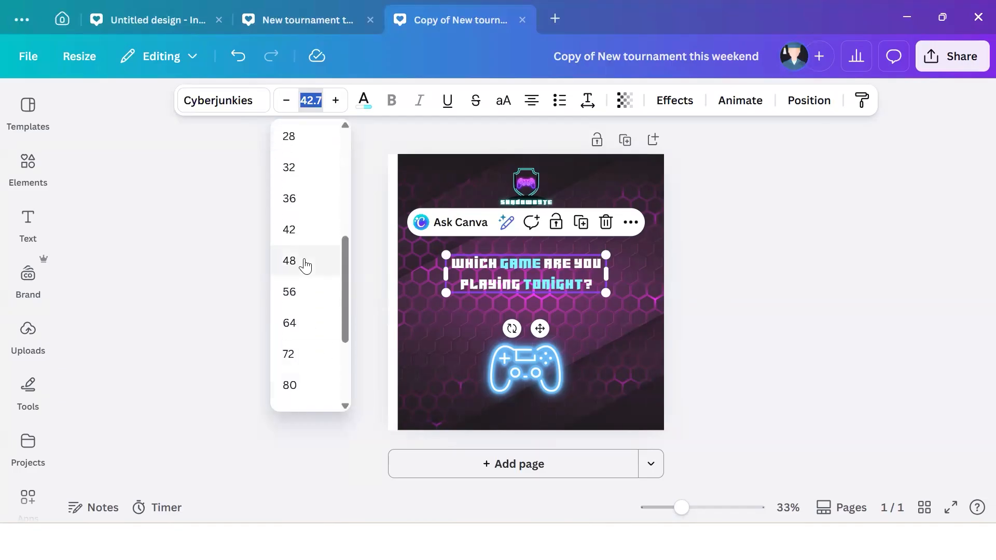
pyautogui.click(305, 263)
pyautogui.click(338, 317)
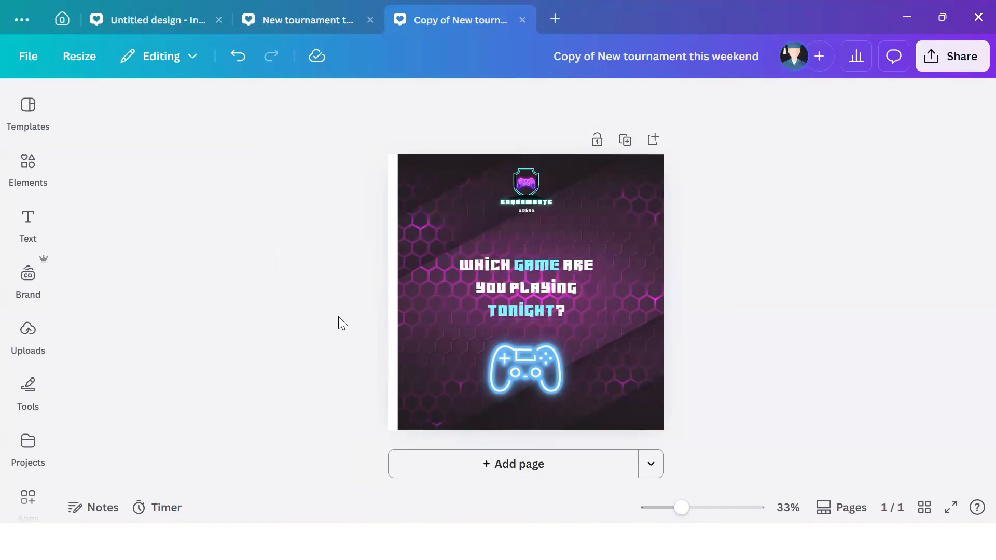
pyautogui.click(585, 289)
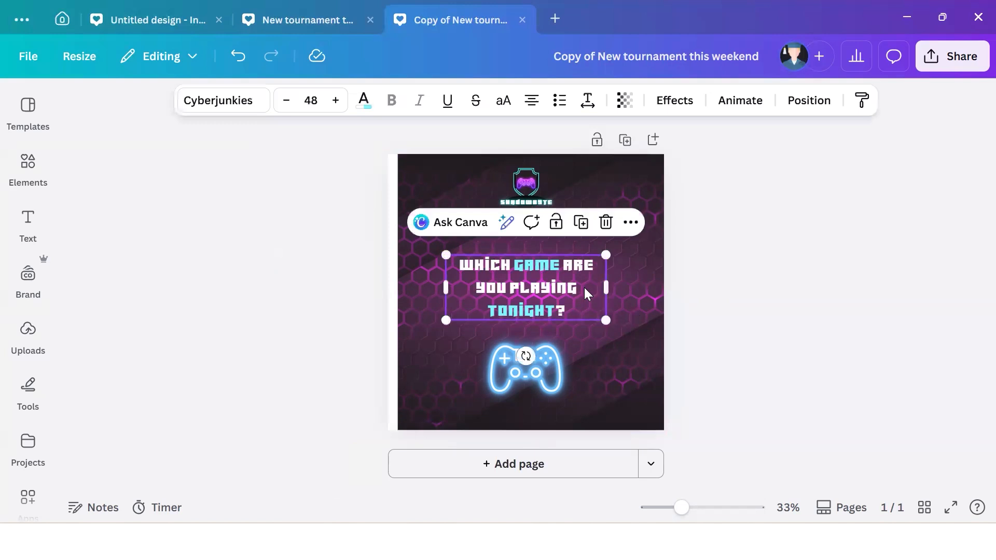
pyautogui.click(669, 349)
pyautogui.click(622, 390)
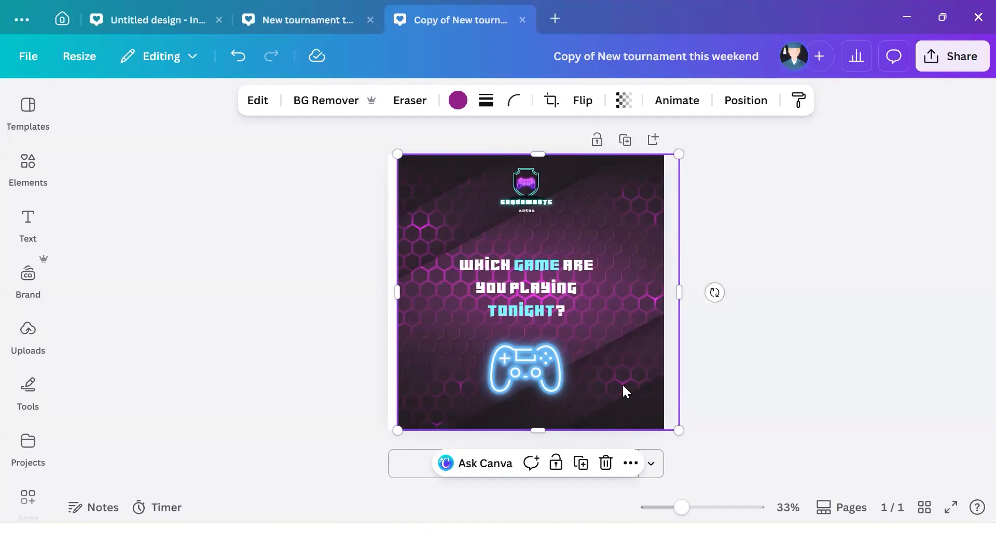
# - Move the ShadowByte Arena logo to the post's lower-right corner and the heading up near its top edge
pyautogui.click(528, 188)
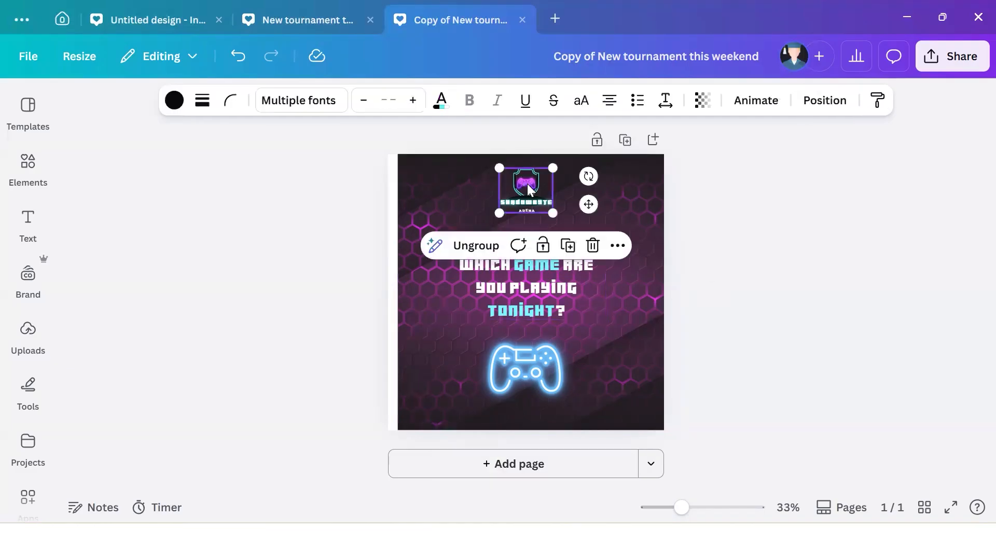
pyautogui.moveTo(589, 204); pyautogui.dragTo(674, 400)
pyautogui.click(515, 276)
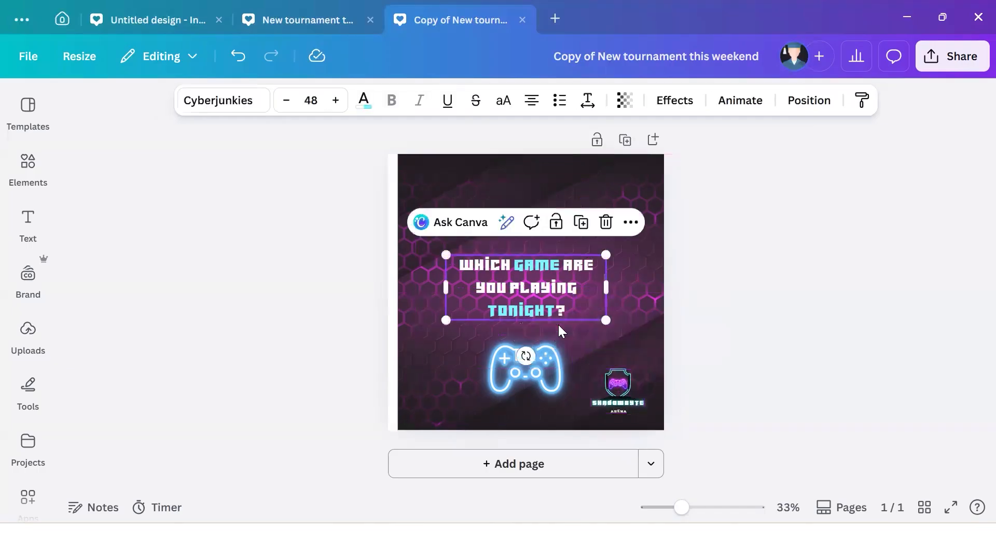
pyautogui.moveTo(577, 282); pyautogui.dragTo(581, 214)
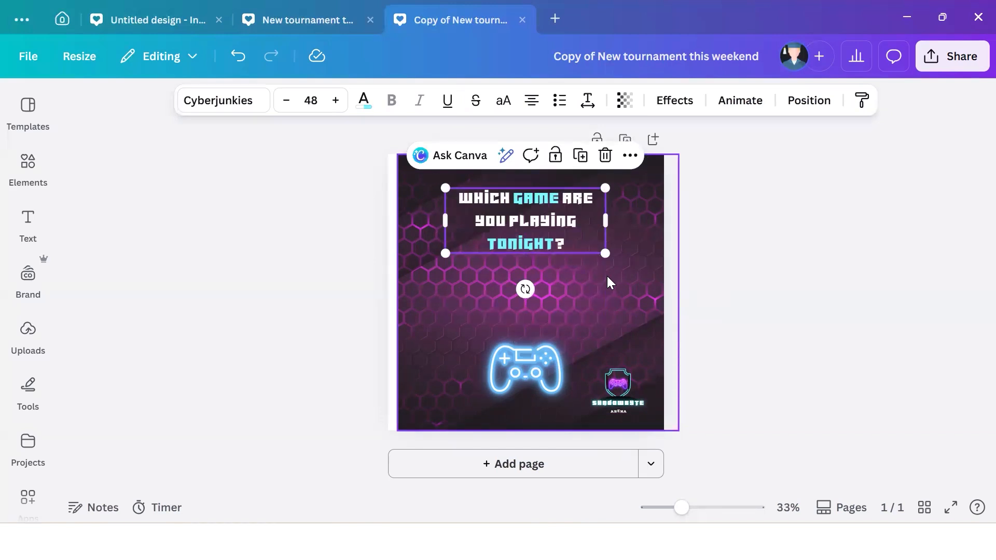
pyautogui.click(592, 257)
pyautogui.moveTo(544, 206); pyautogui.dragTo(543, 193)
pyautogui.click(584, 290)
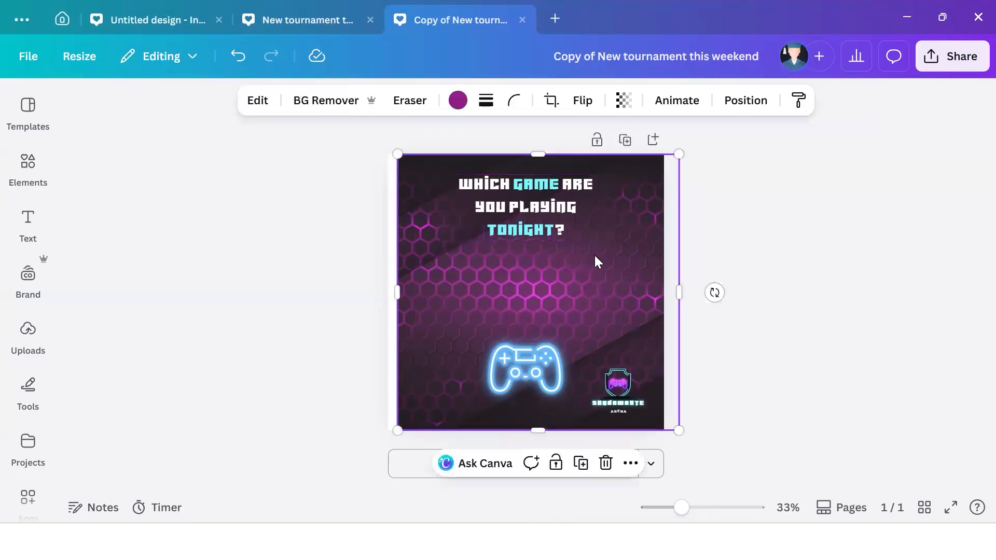
# - Move the neon controller up to the middle of the post, just below the heading
pyautogui.click(546, 383)
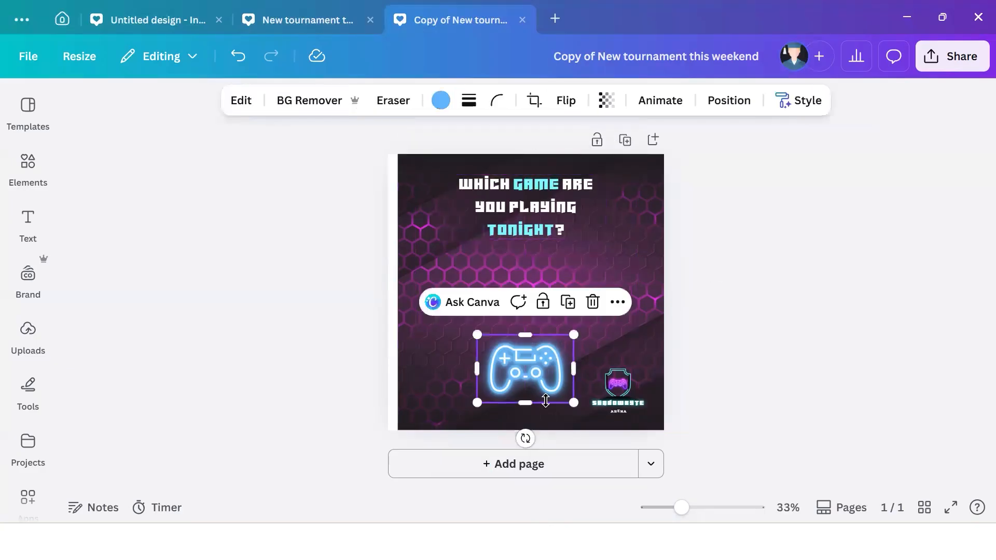
pyautogui.moveTo(545, 388); pyautogui.dragTo(540, 304)
pyautogui.click(583, 377)
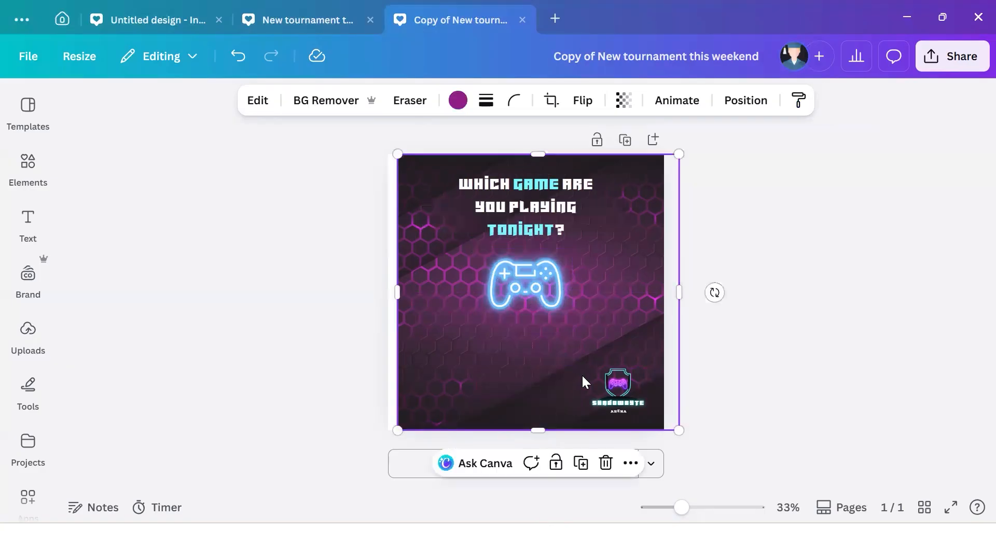
# - Search the graphics elements for "comment below" and add the purple "Comment Below" ribbon banner to the post
pyautogui.click(28, 165)
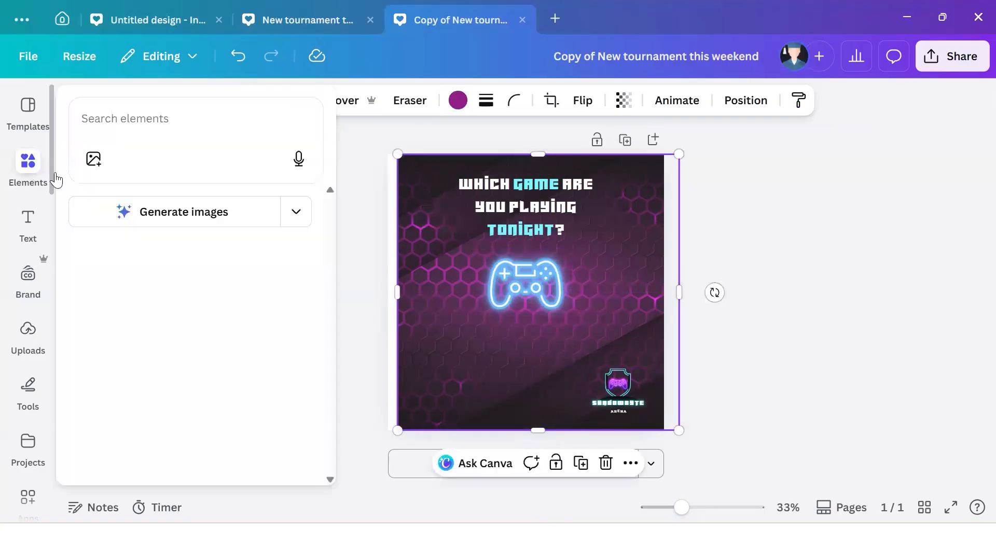
pyautogui.click(203, 119)
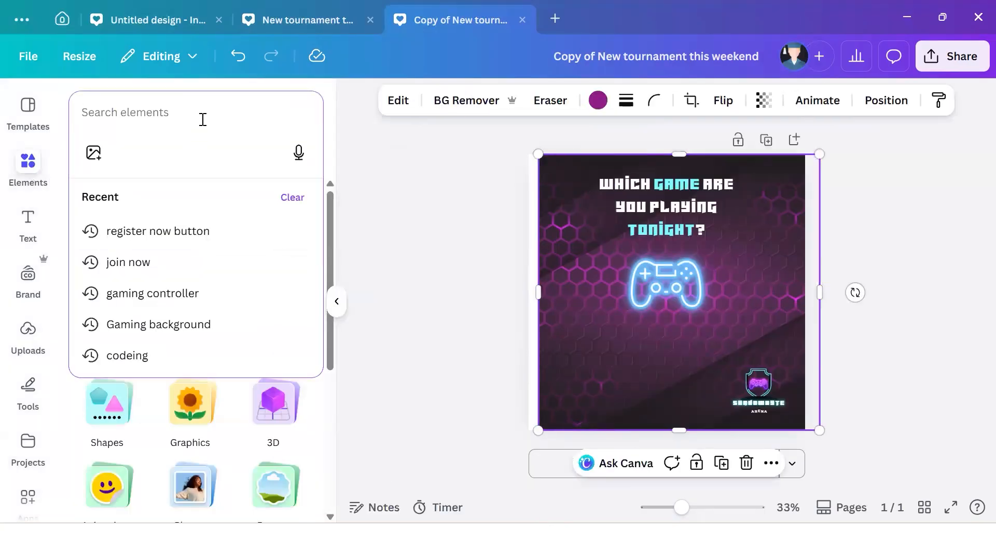
pyautogui.write('comment below')
pyautogui.press('Return')
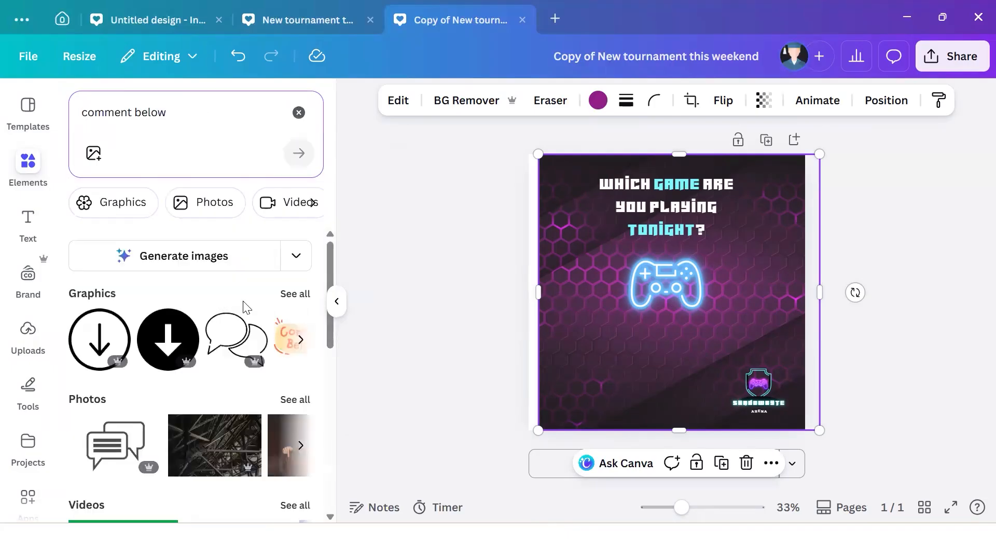
pyautogui.click(287, 295)
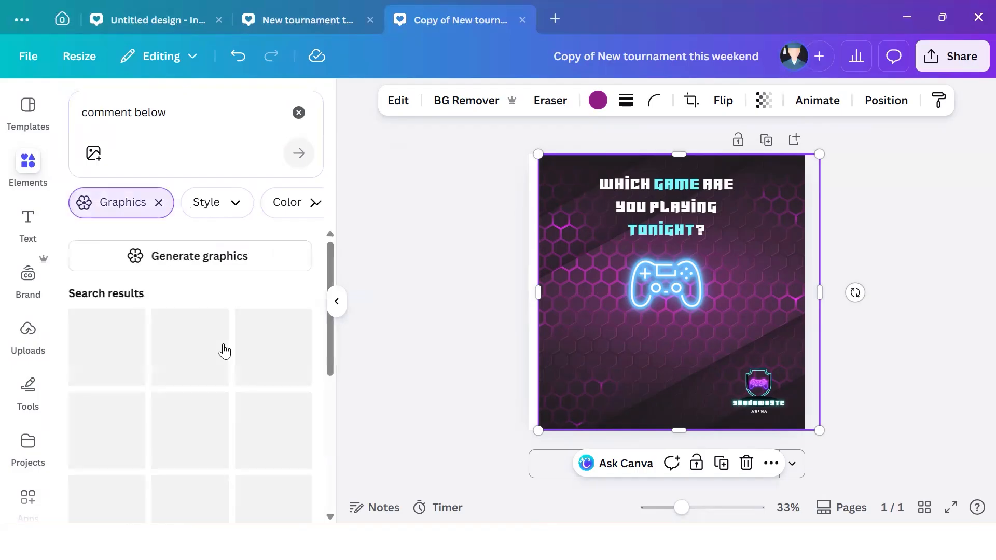
pyautogui.scroll(-2, 221, 382)
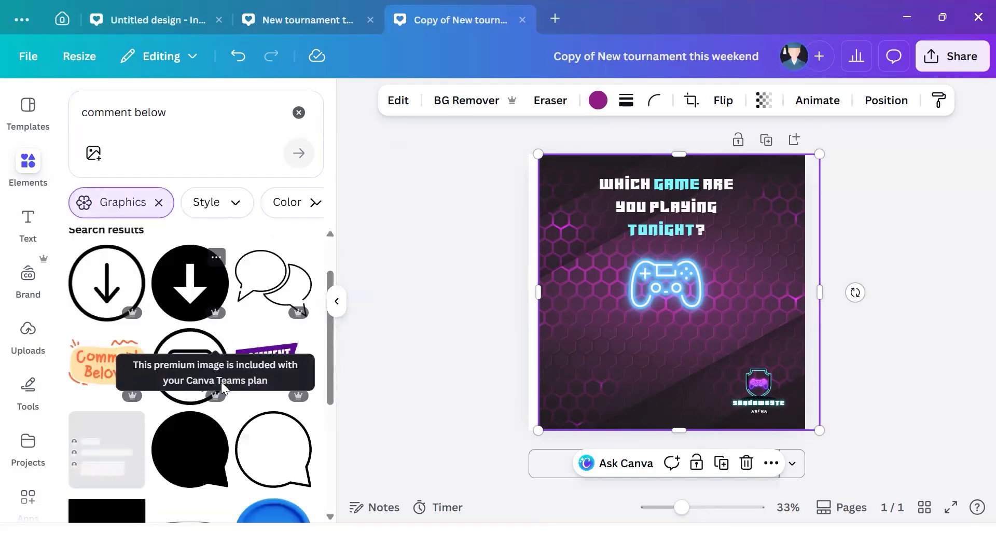
pyautogui.scroll(-2, 279, 330)
pyautogui.scroll(-5, 279, 330)
pyautogui.scroll(-2, 279, 330)
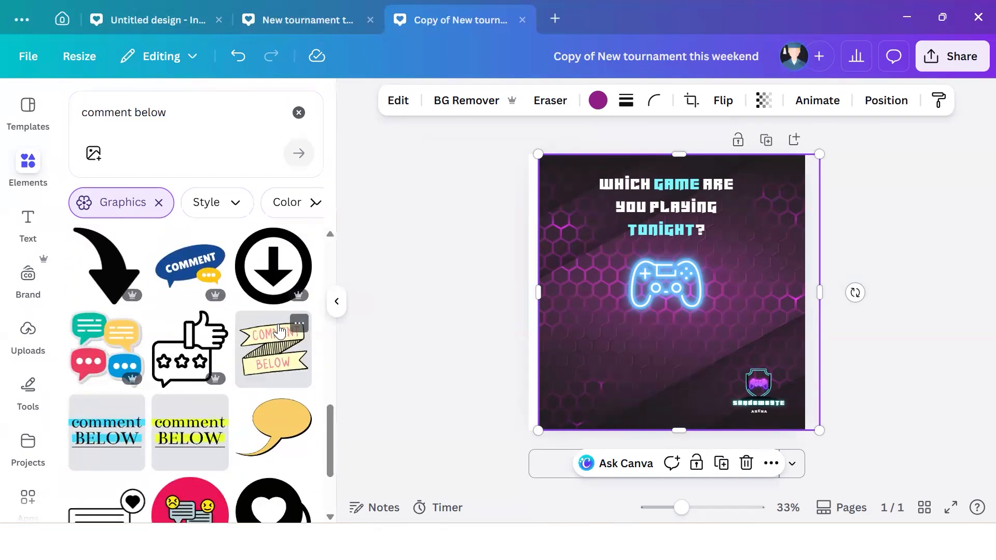
pyautogui.scroll(-2, 279, 330)
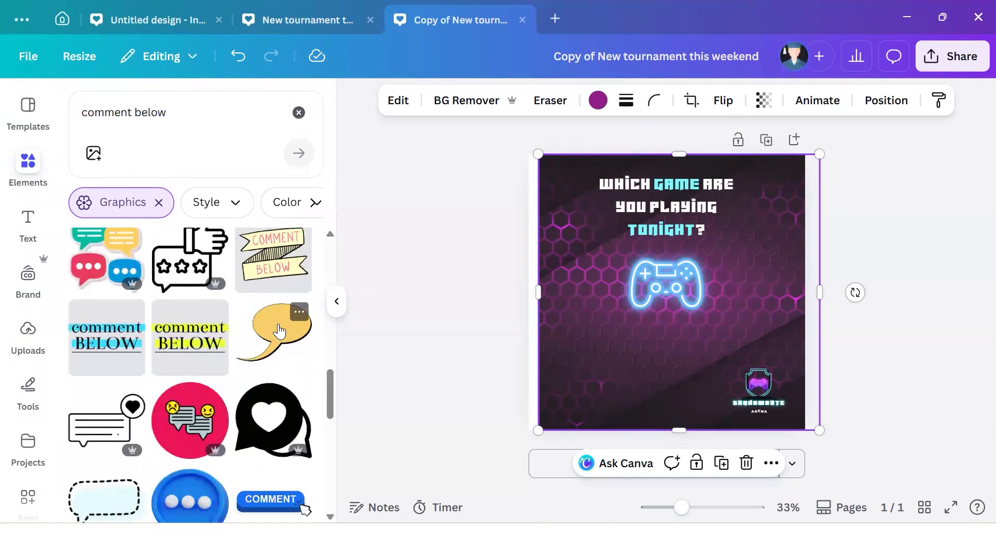
pyautogui.scroll(5, 278, 325)
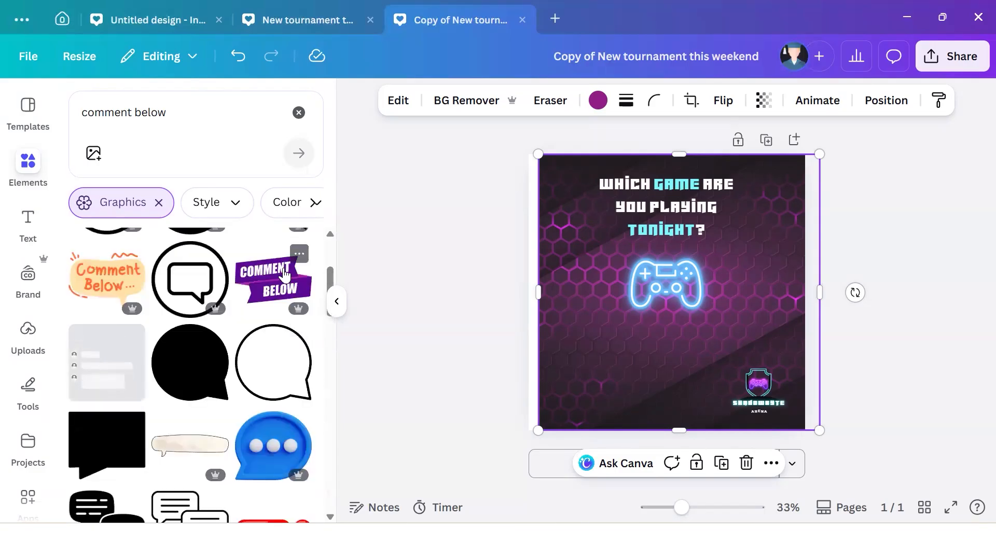
pyautogui.click(284, 275)
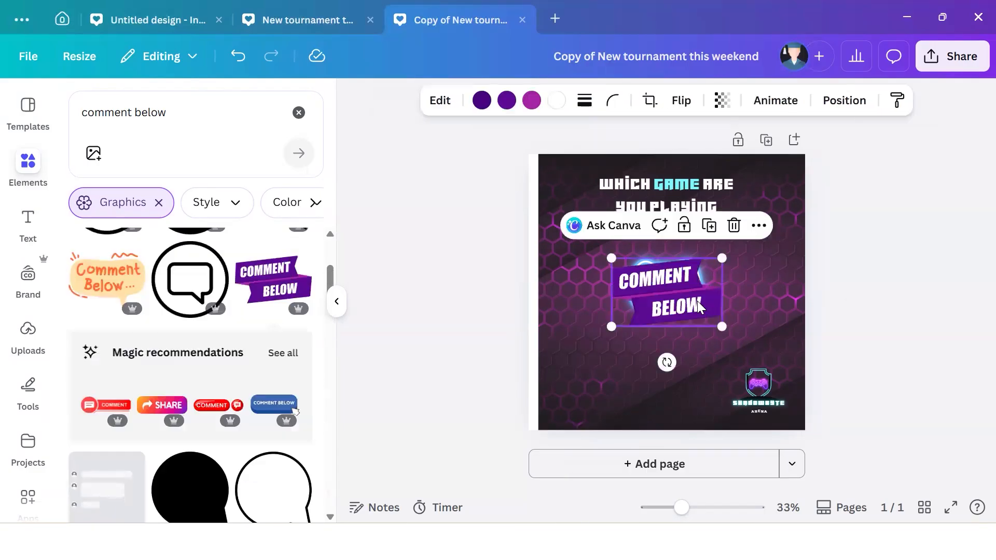
# - Replace the purple "Comment Below" ribbon with the blue "Comment Below" button graphic from the recommended graphics
pyautogui.click(734, 225)
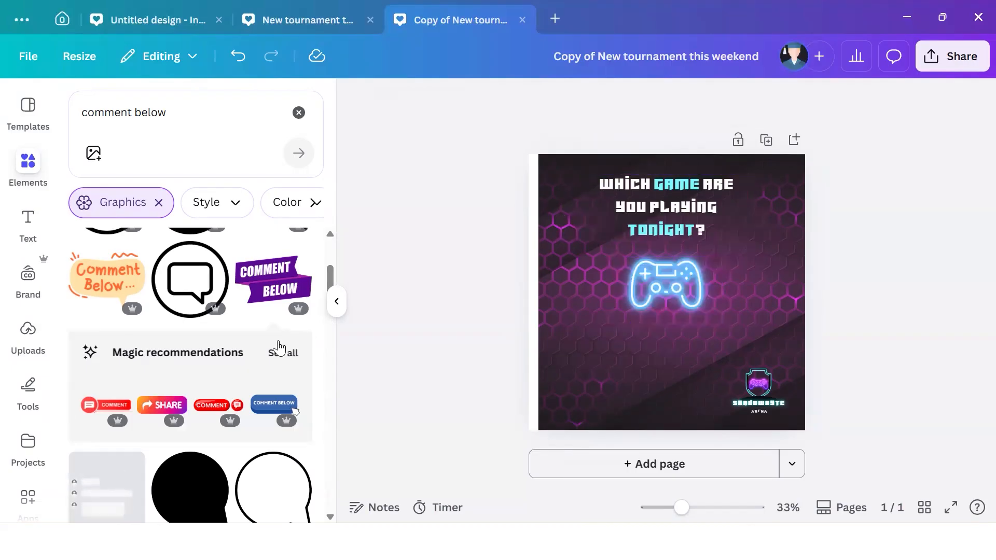
pyautogui.scroll(-3, 279, 347)
pyautogui.scroll(2, 279, 344)
pyautogui.click(290, 358)
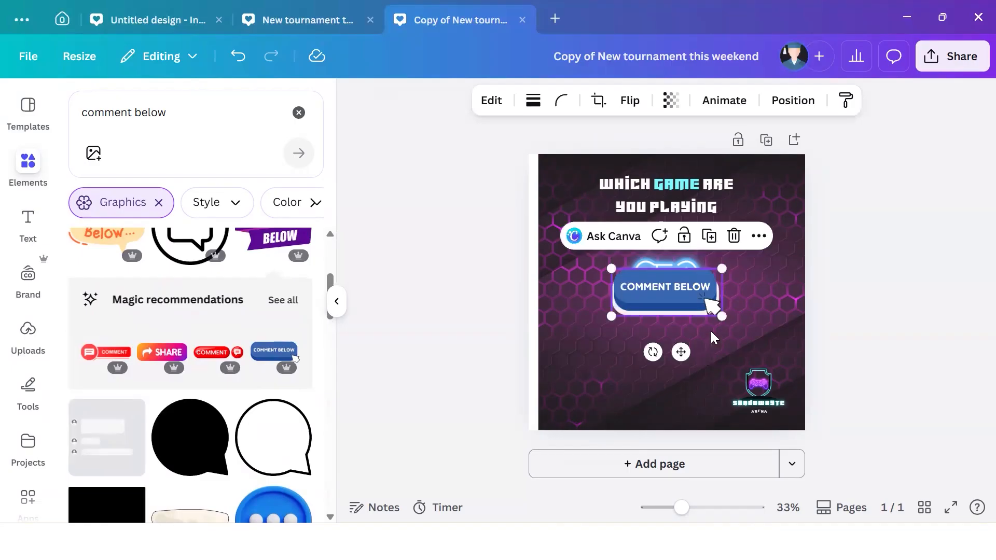
# - Shrink the blue "Comment Below" button and centre it just below the neon controller
pyautogui.moveTo(681, 352); pyautogui.dragTo(685, 417)
pyautogui.moveTo(723, 336); pyautogui.dragTo(687, 352)
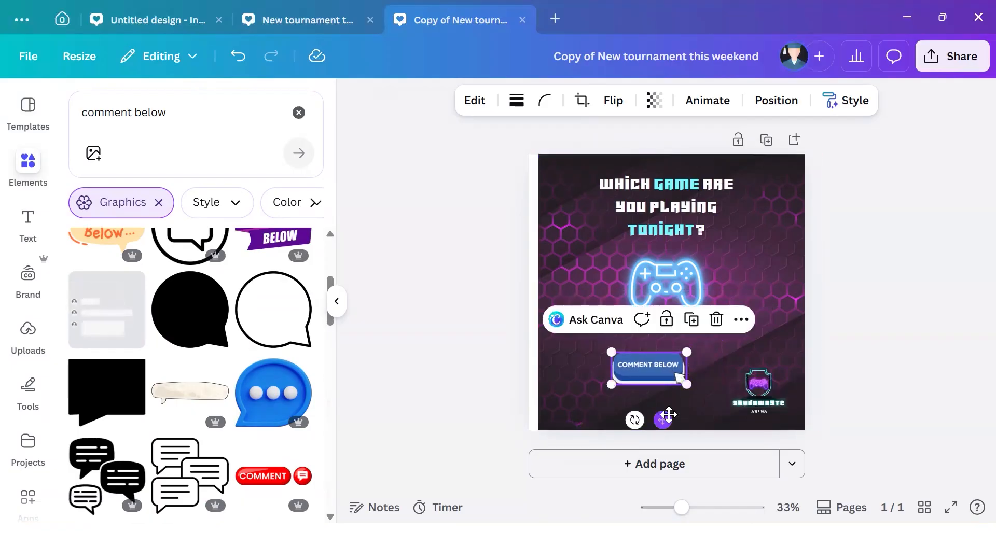
pyautogui.moveTo(669, 415); pyautogui.dragTo(685, 401)
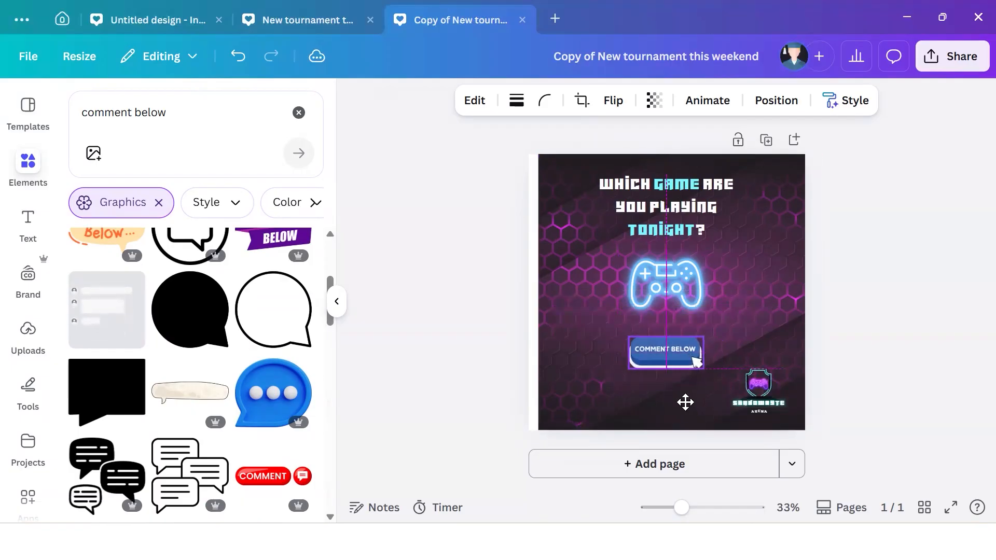
pyautogui.click(739, 348)
pyautogui.click(430, 365)
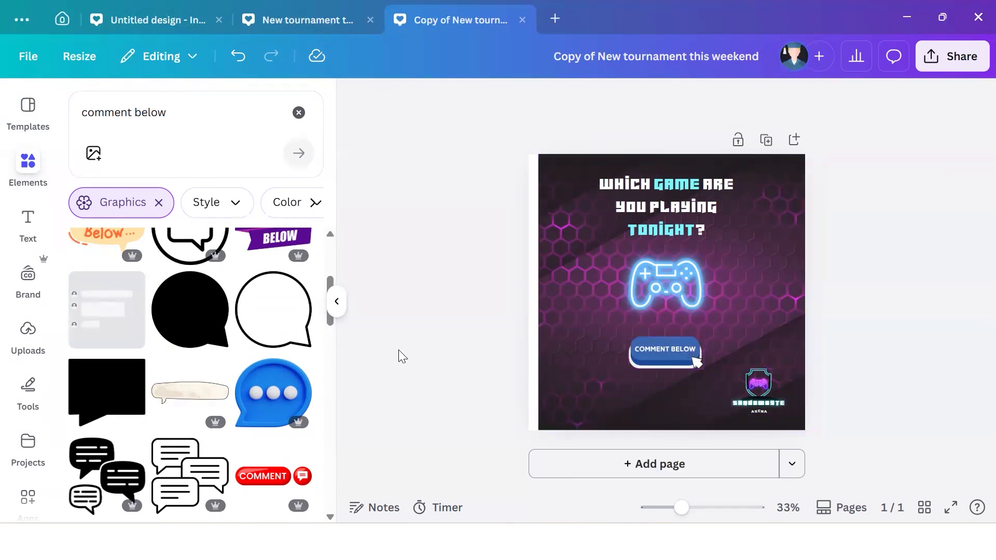
# - Enlarge the ShadowByte Arena logo slightly and settle it in the post's lower-right corner
pyautogui.click(778, 393)
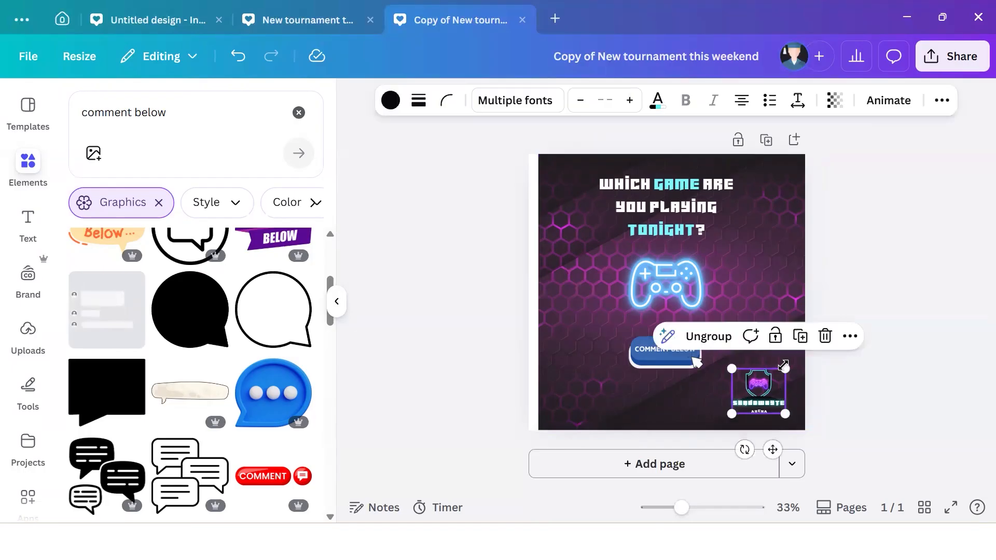
pyautogui.moveTo(789, 367); pyautogui.dragTo(796, 354)
pyautogui.click(691, 406)
pyautogui.moveTo(776, 390); pyautogui.dragTo(774, 395)
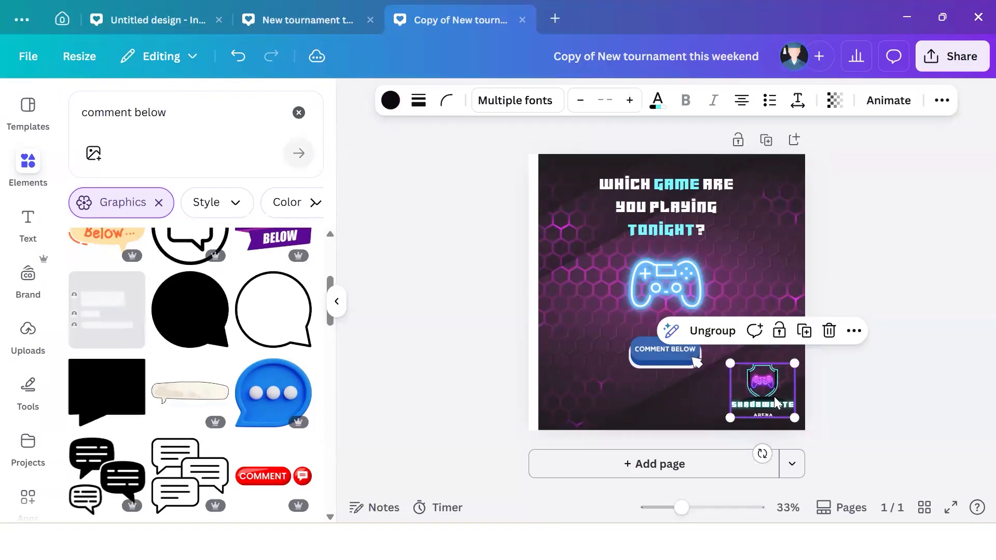
pyautogui.click(864, 398)
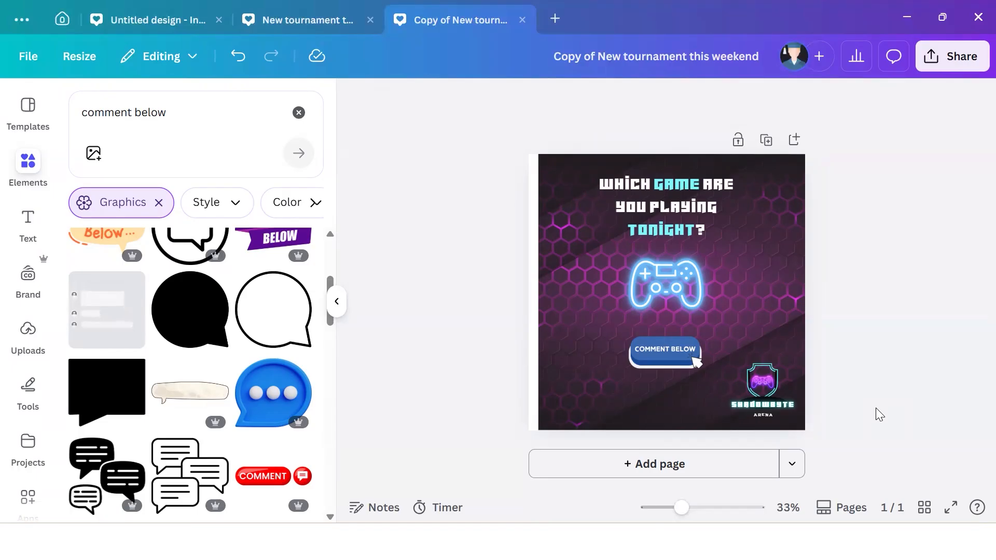
# - Search the design types for "instagram post" and create a new blank Instagram Post design
pyautogui.click(339, 302)
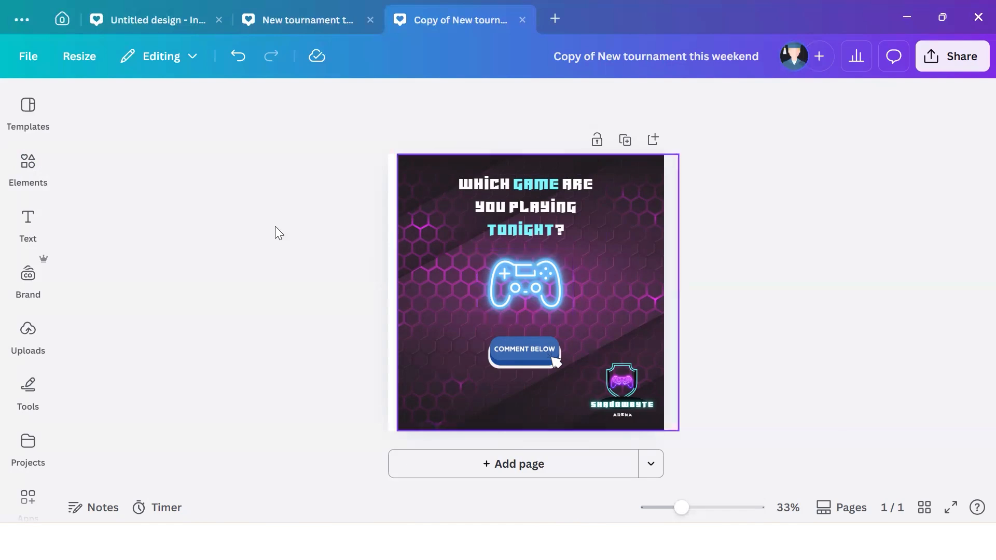
pyautogui.click(550, 30)
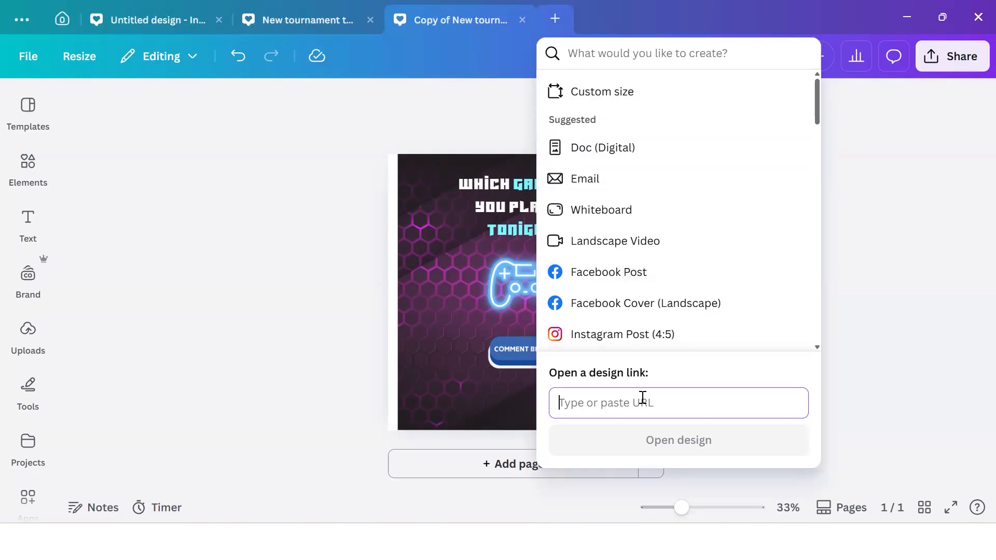
pyautogui.write('instagram post')
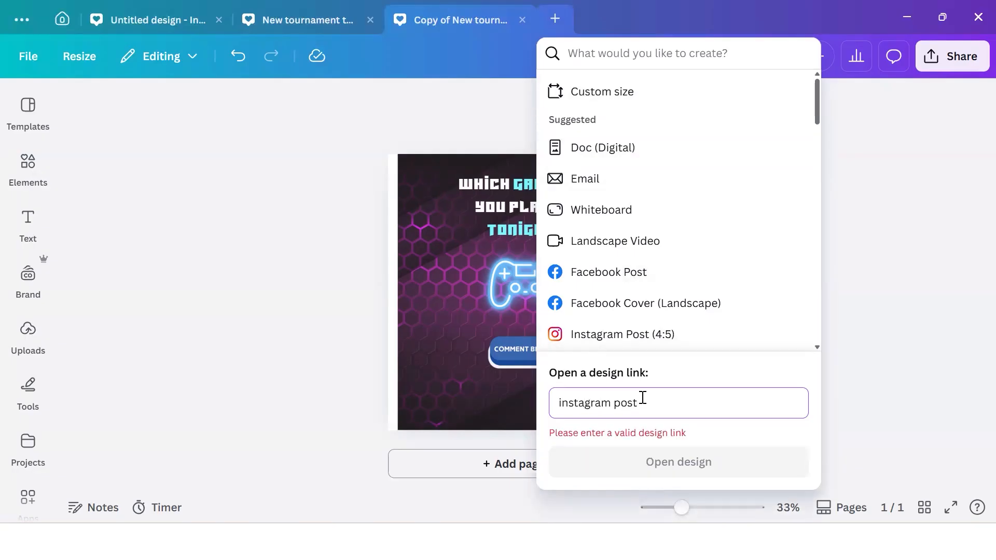
pyautogui.click(662, 54)
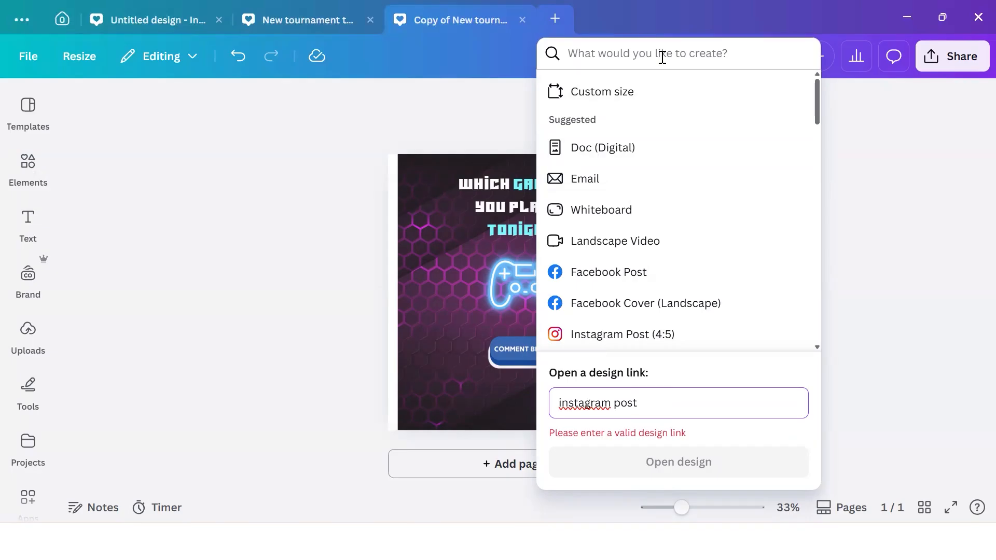
pyautogui.write('instagra')
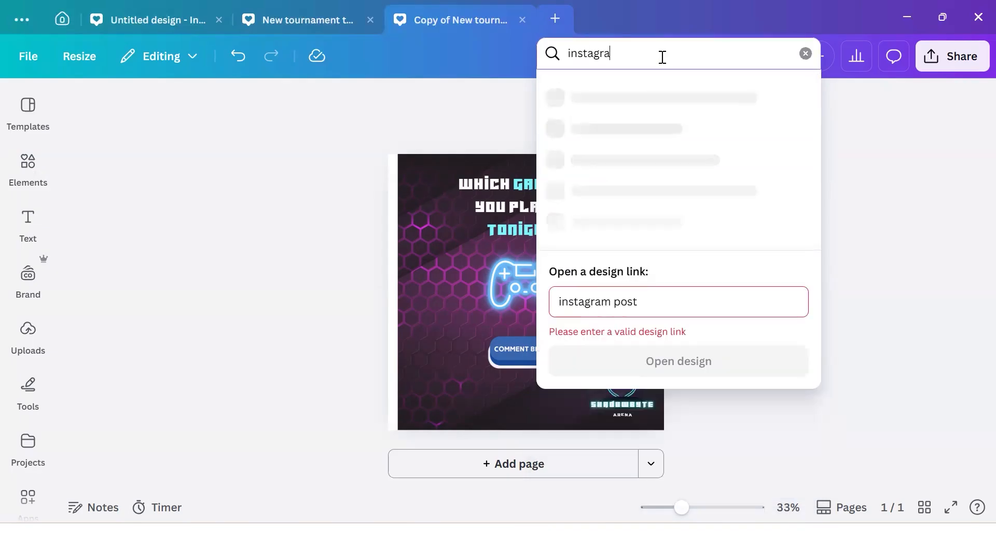
pyautogui.write('m post')
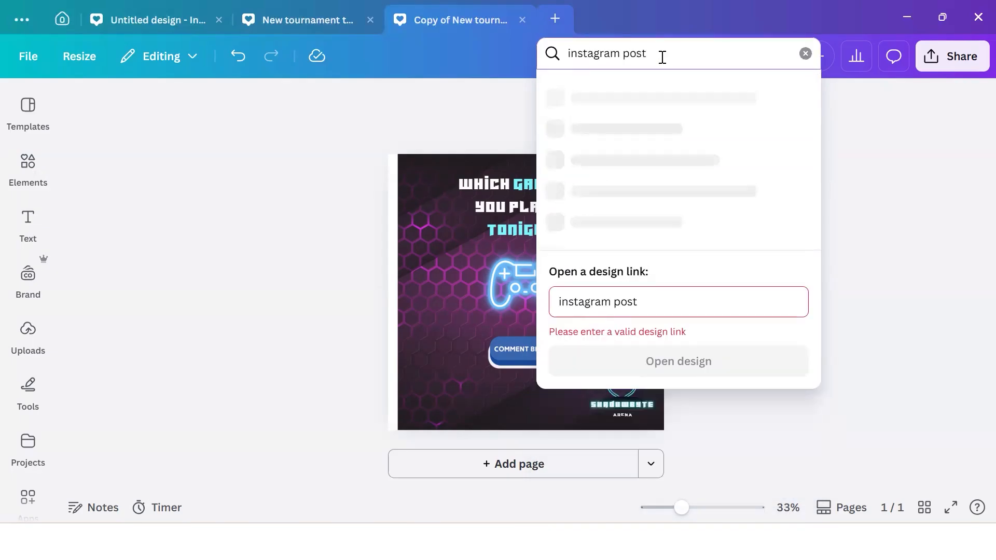
pyautogui.click(669, 158)
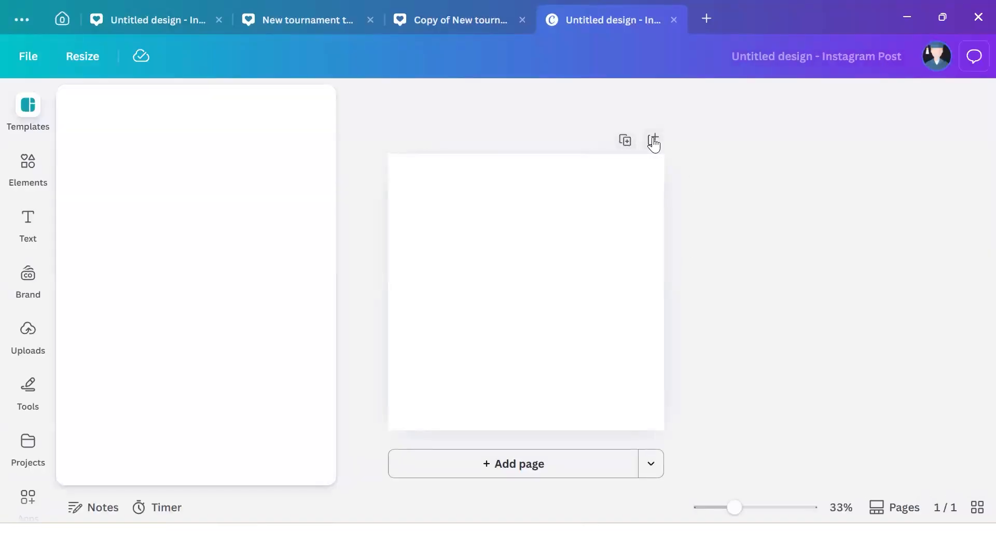
# - Add two more blank pages after the first page of the new Instagram design
pyautogui.click(653, 143)
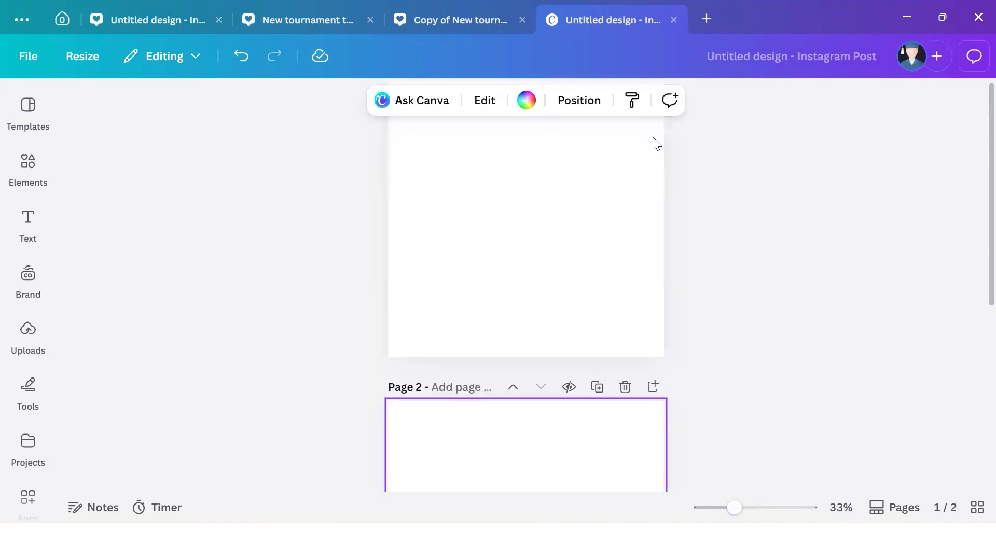
pyautogui.click(652, 142)
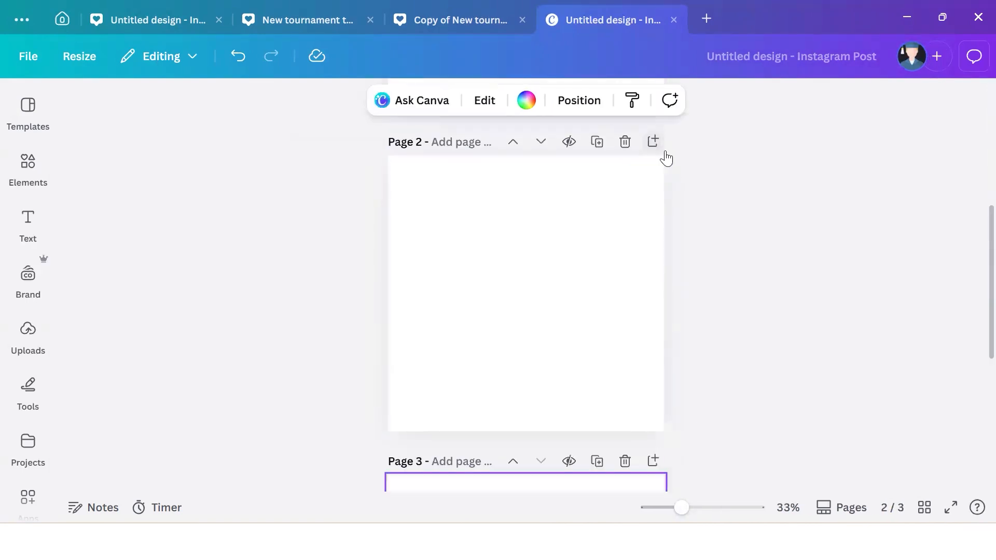
pyautogui.scroll(12, 680, 176)
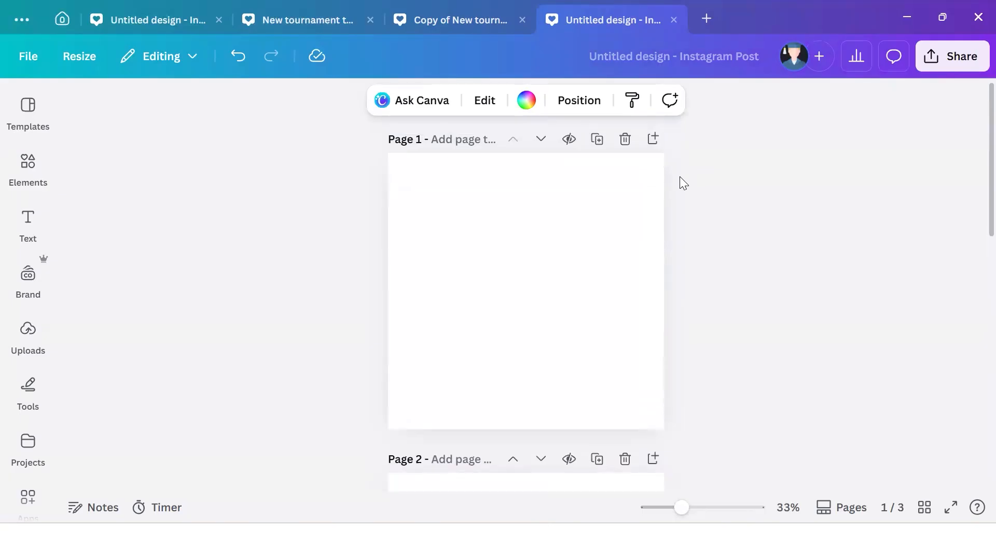
pyautogui.scroll(-6, 657, 230)
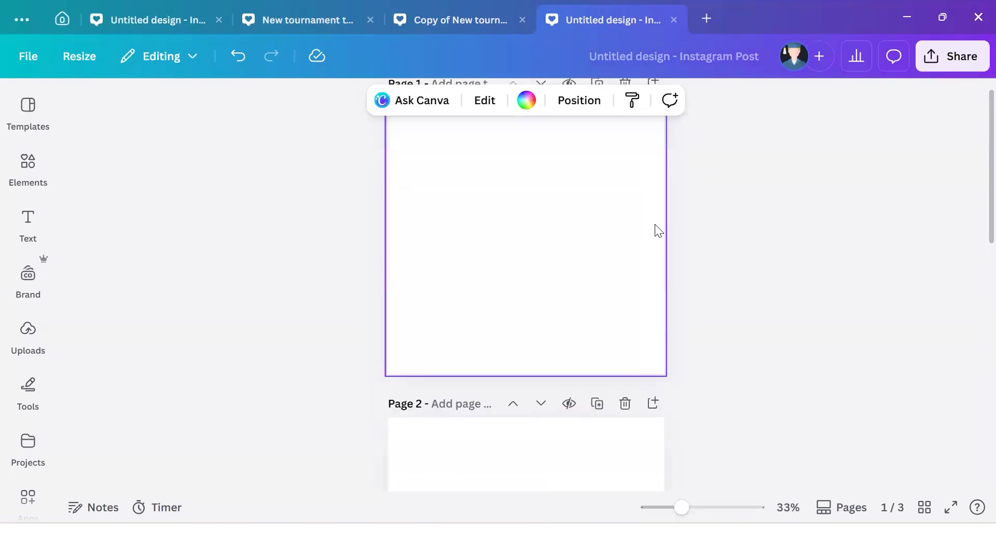
pyautogui.scroll(-4, 654, 224)
pyautogui.scroll(10, 656, 229)
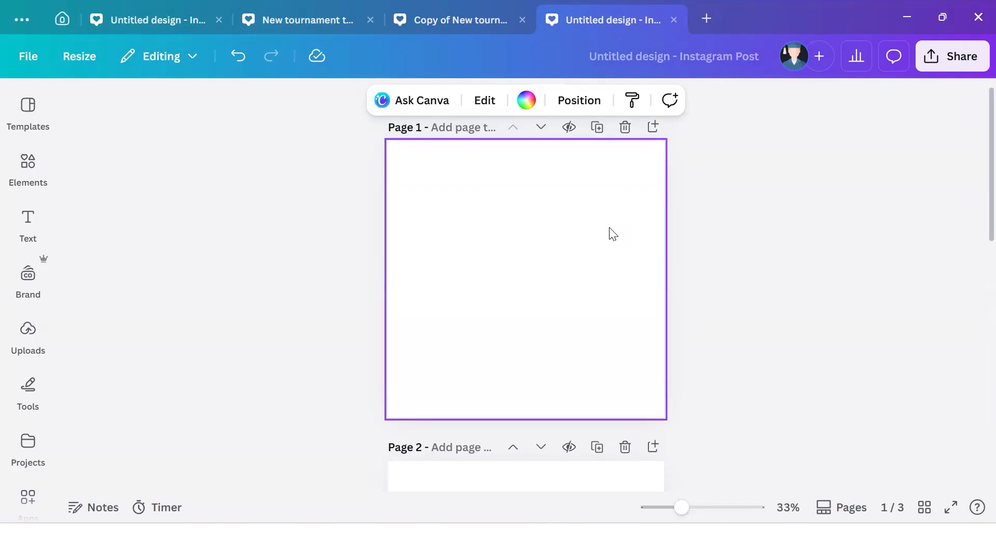
# - Search the elements for "Gaming background", reusing the recent search
pyautogui.moveTo(519, 203); pyautogui.dragTo(160, 217)
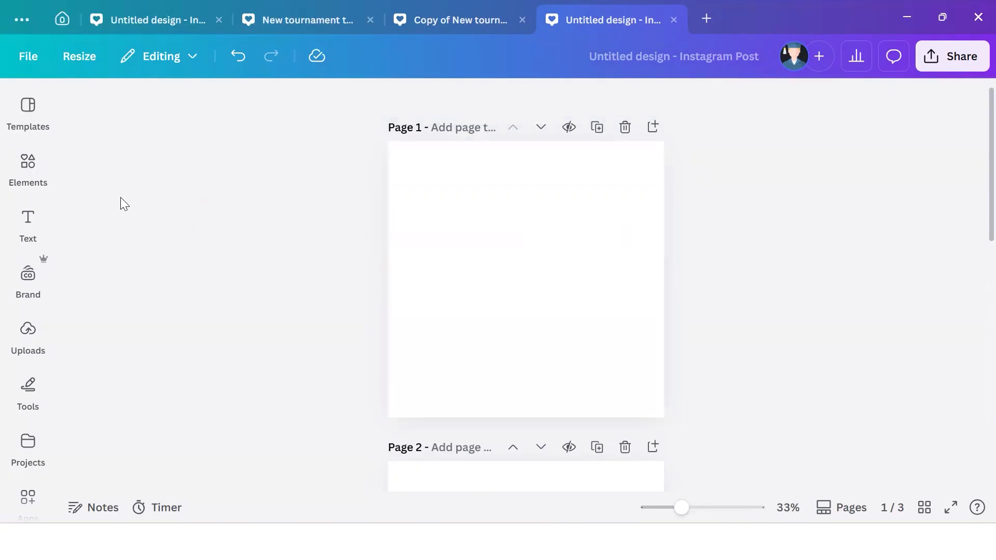
pyautogui.click(28, 222)
pyautogui.click(28, 274)
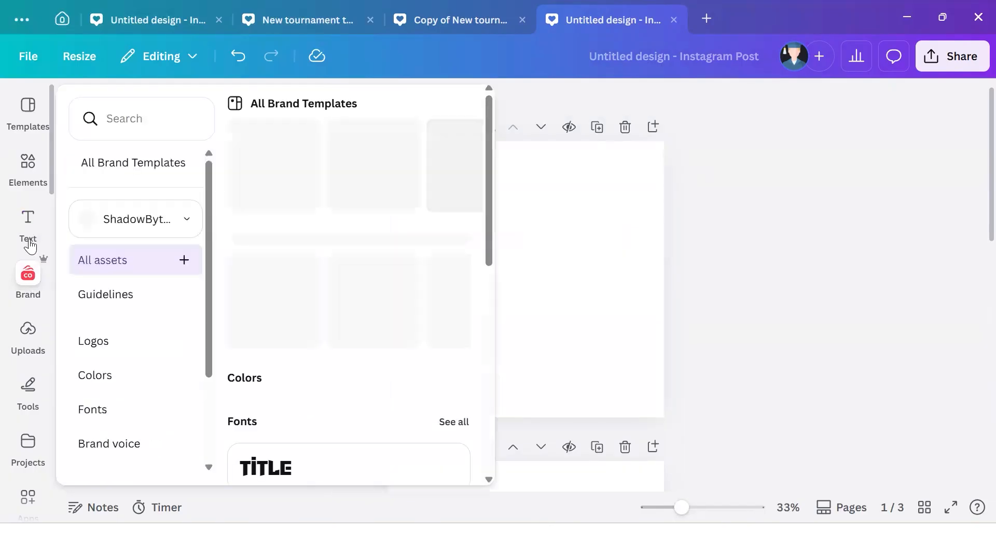
pyautogui.click(27, 165)
pyautogui.click(106, 113)
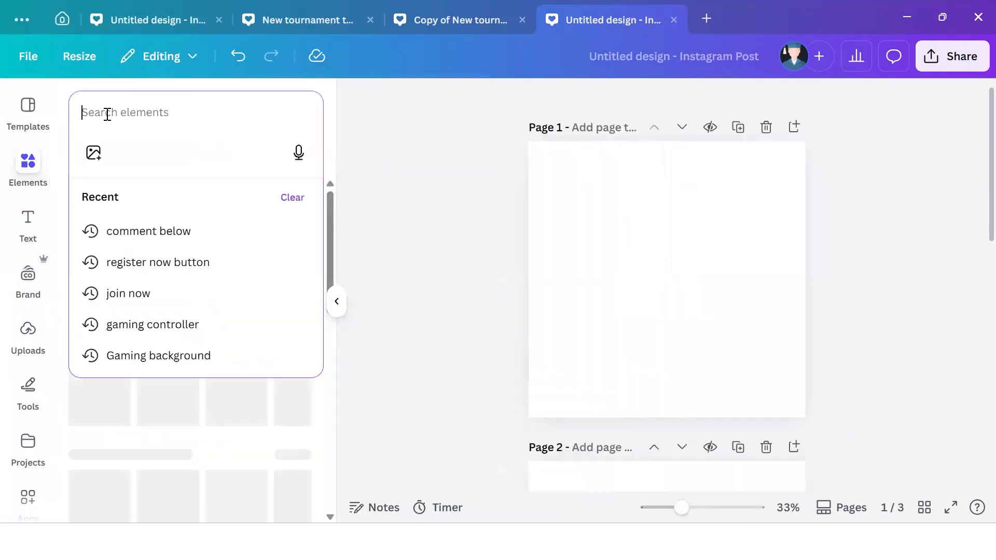
pyautogui.click(123, 355)
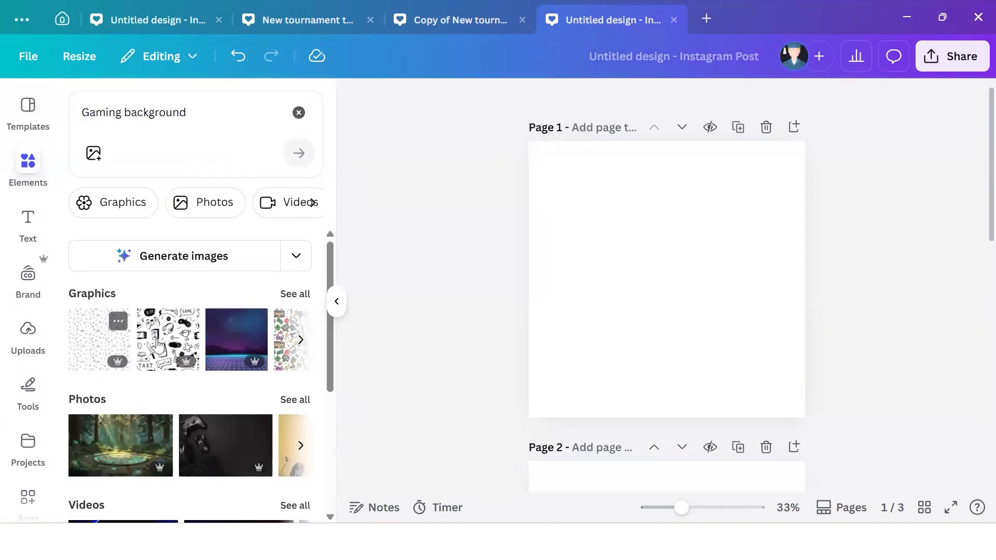
# - Browse all the photo results and add the purple-and-blue photo with the neon grid floor to page 1
pyautogui.click(293, 400)
pyautogui.scroll(-4, 269, 394)
pyautogui.scroll(-10, 266, 388)
pyautogui.scroll(-5, 267, 388)
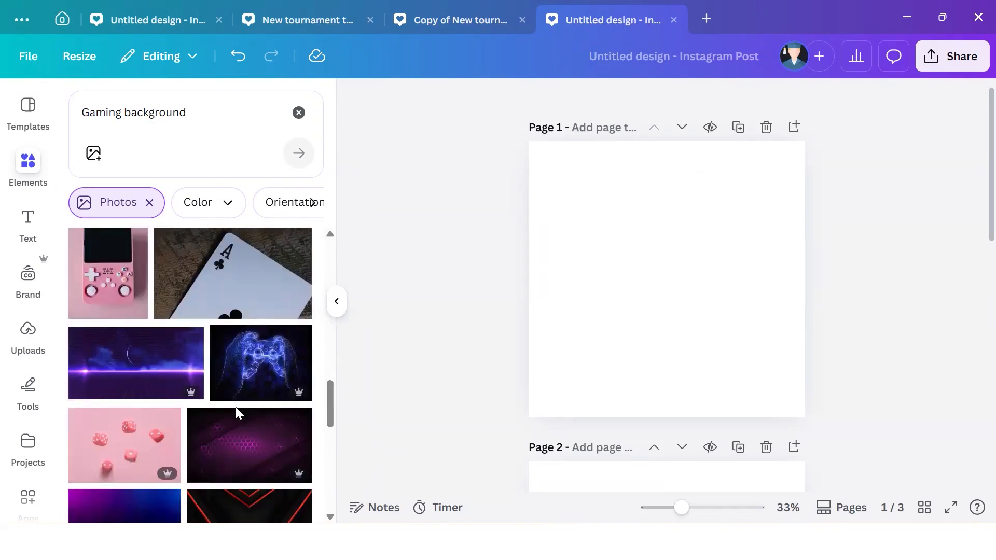
pyautogui.scroll(-3, 235, 410)
pyautogui.scroll(-1, 235, 410)
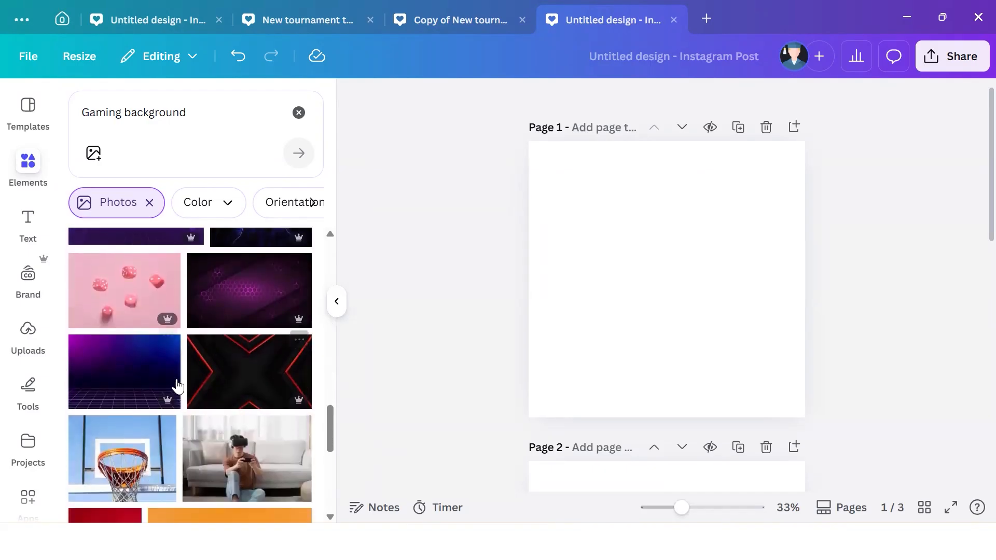
pyautogui.click(161, 384)
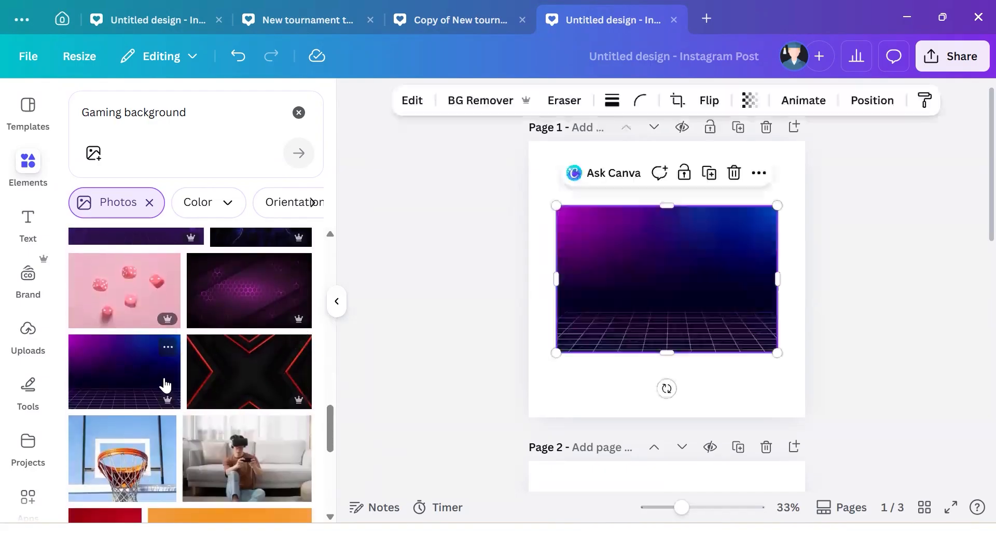
# - Enlarge the neon grid photo and stretch its edges until it covers all of page 1
pyautogui.click(466, 338)
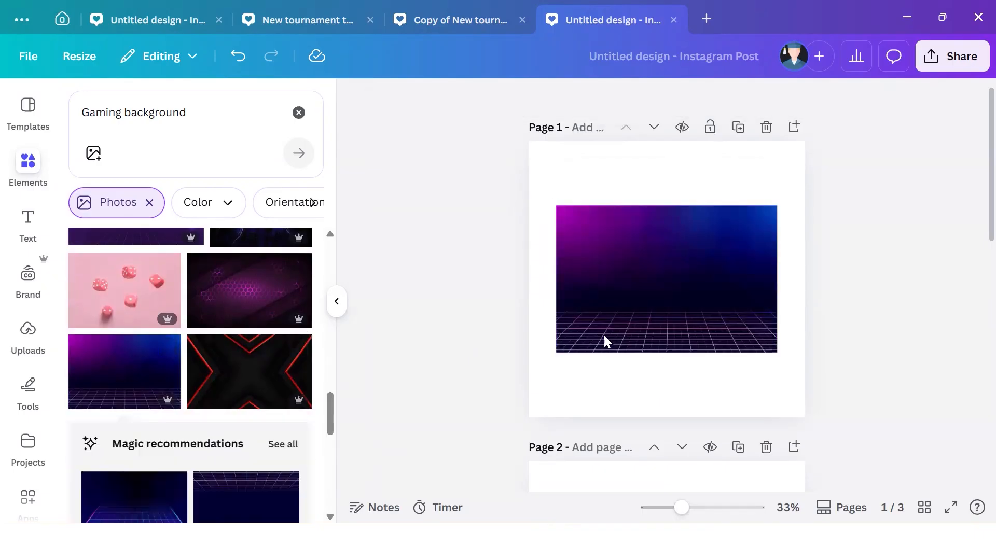
pyautogui.click(333, 301)
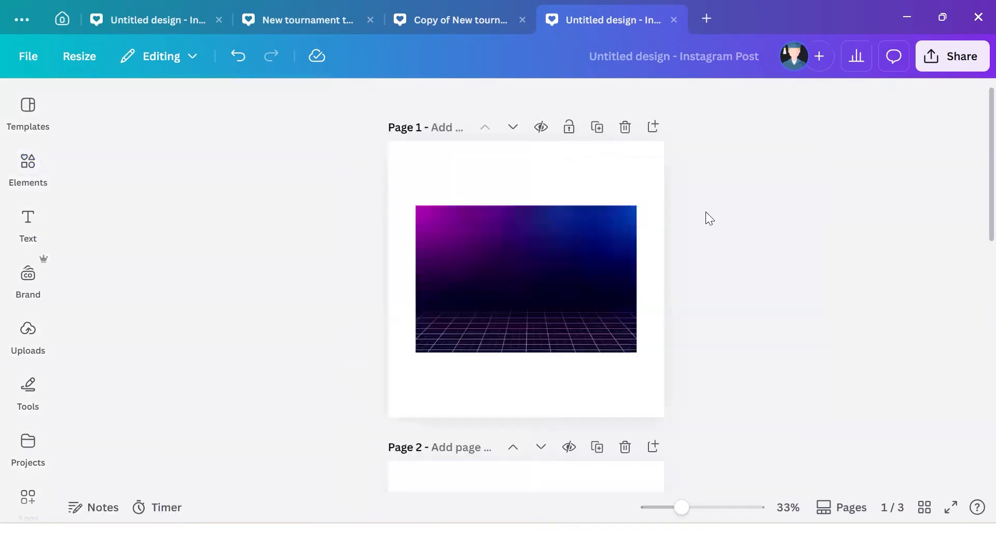
pyautogui.click(628, 208)
pyautogui.moveTo(635, 202); pyautogui.dragTo(684, 174)
pyautogui.moveTo(543, 175); pyautogui.dragTo(543, 126)
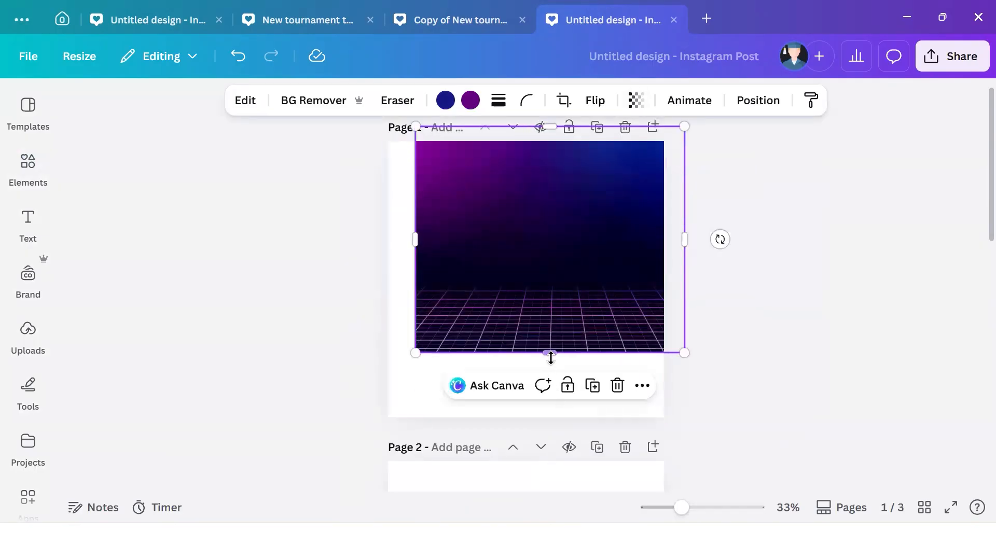
pyautogui.moveTo(554, 389); pyautogui.dragTo(558, 426)
pyautogui.moveTo(414, 270); pyautogui.dragTo(329, 269)
pyautogui.click(842, 317)
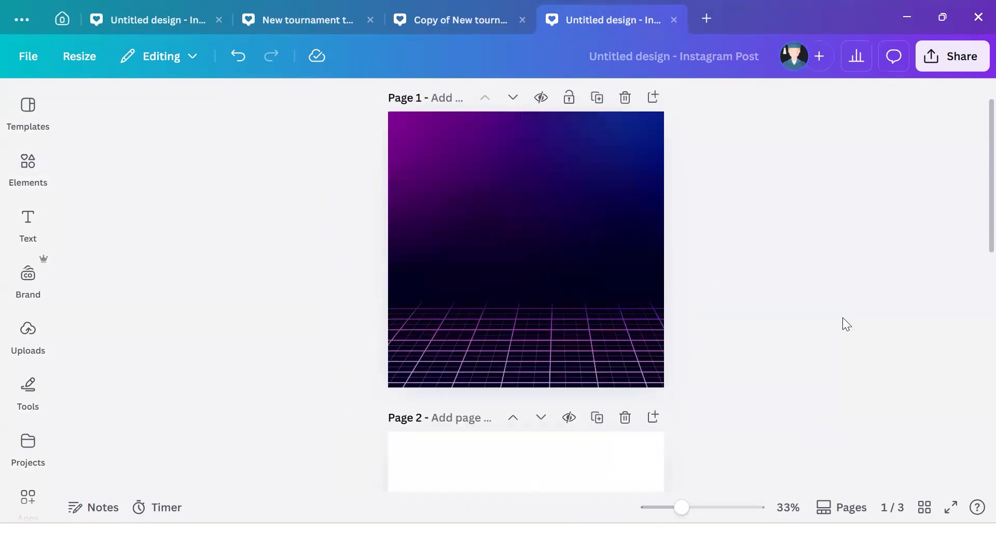
# - Delete the two blank pages that follow the neon grid page
pyautogui.scroll(1, 797, 350)
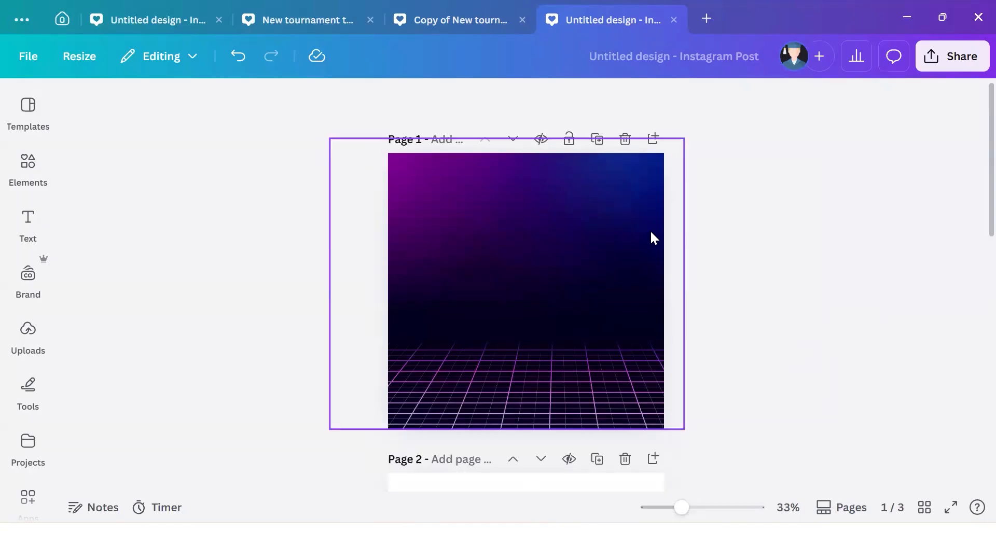
pyautogui.scroll(-3, 647, 461)
pyautogui.click(610, 386)
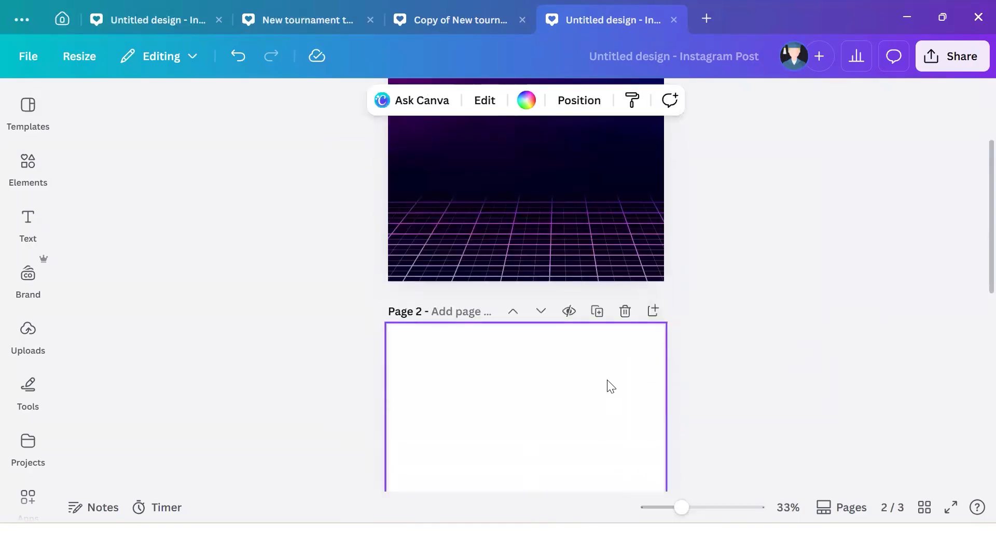
pyautogui.click(624, 312)
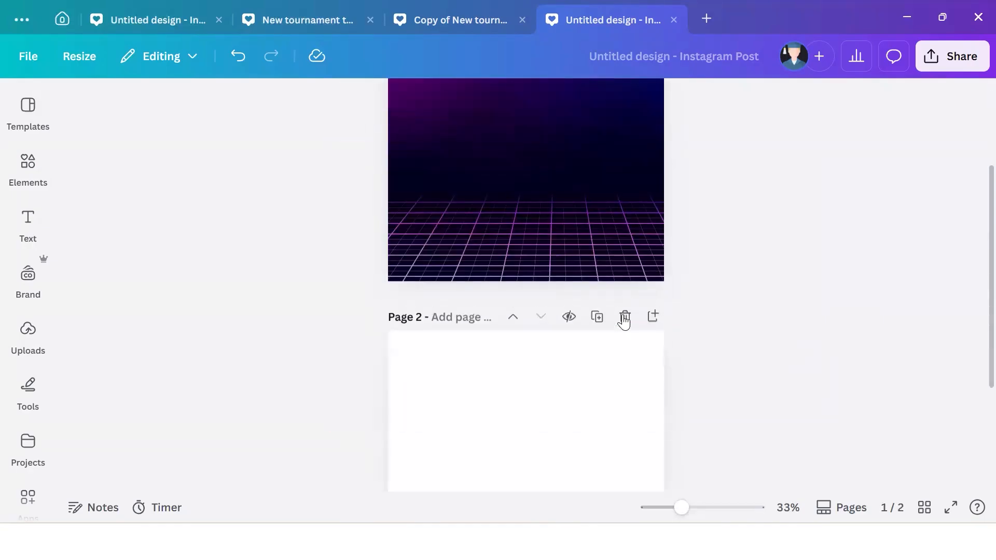
pyautogui.click(624, 311)
# - Duplicate the page with the neon grid background
pyautogui.click(626, 139)
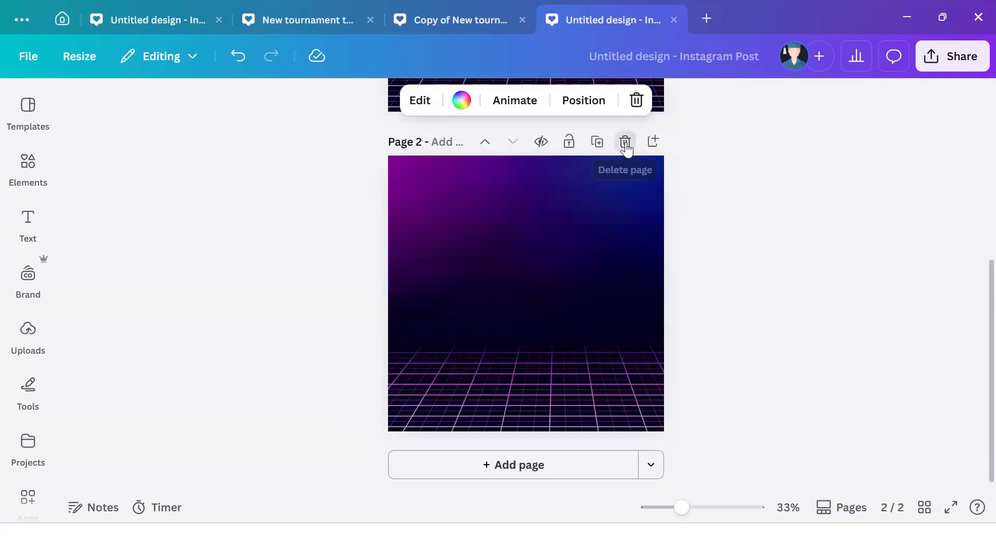
# - Delete the extra page, and duplicate the neon grid page until the design has three identical pages
pyautogui.click(625, 142)
pyautogui.click(625, 142)
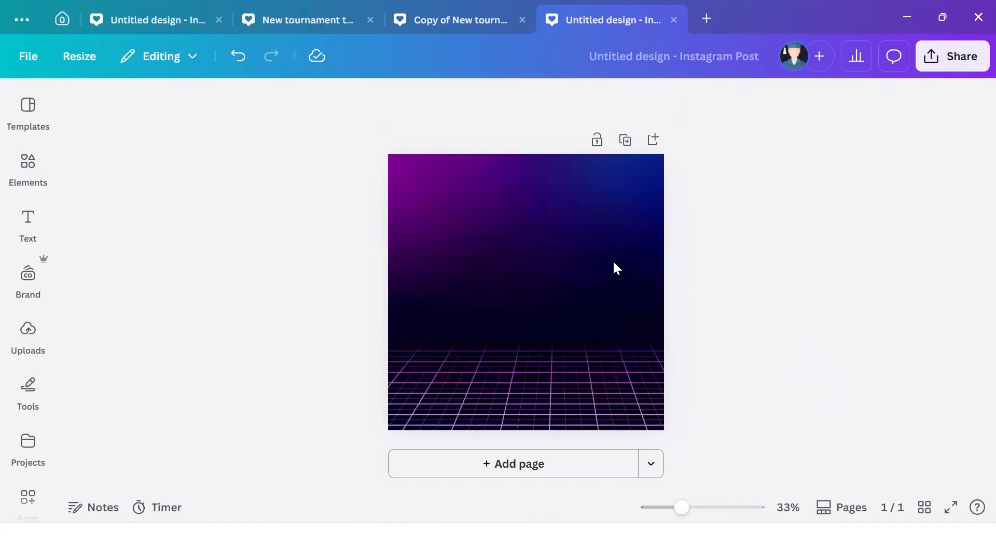
pyautogui.click(625, 142)
pyautogui.scroll(5, 632, 228)
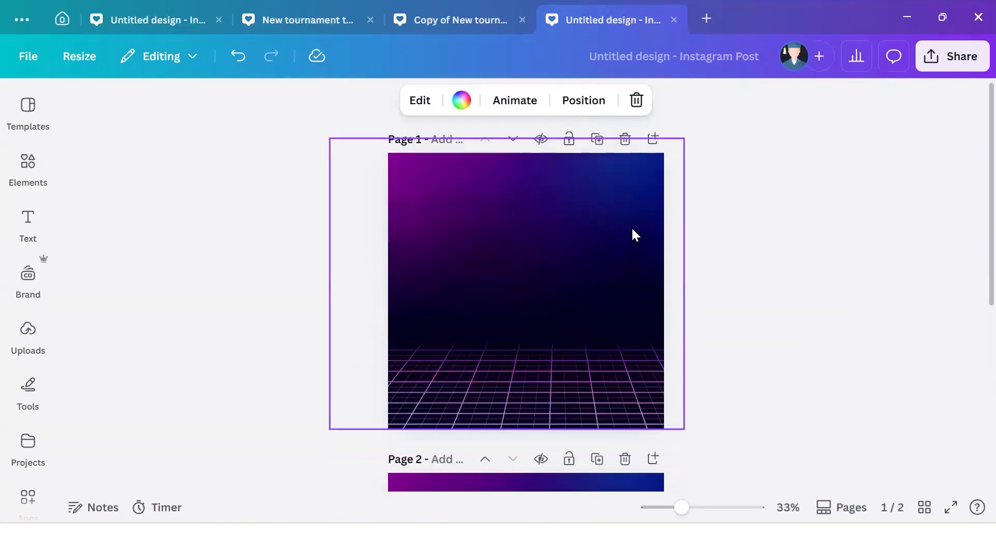
pyautogui.scroll(-5, 631, 227)
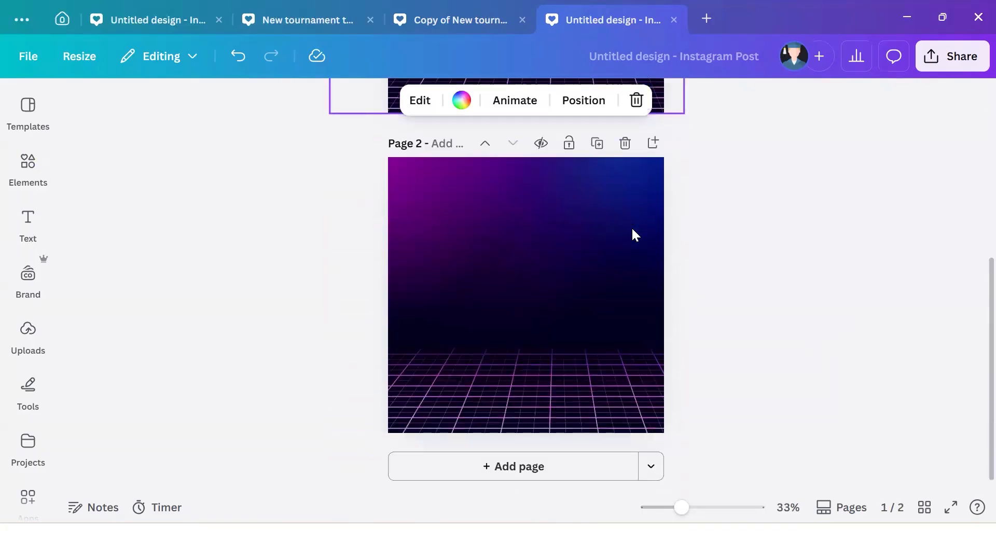
pyautogui.click(595, 141)
pyautogui.scroll(10, 734, 309)
# - Add a brand title text box on page 1 reading "TOP 3 GAMING TIPS"
pyautogui.click(575, 269)
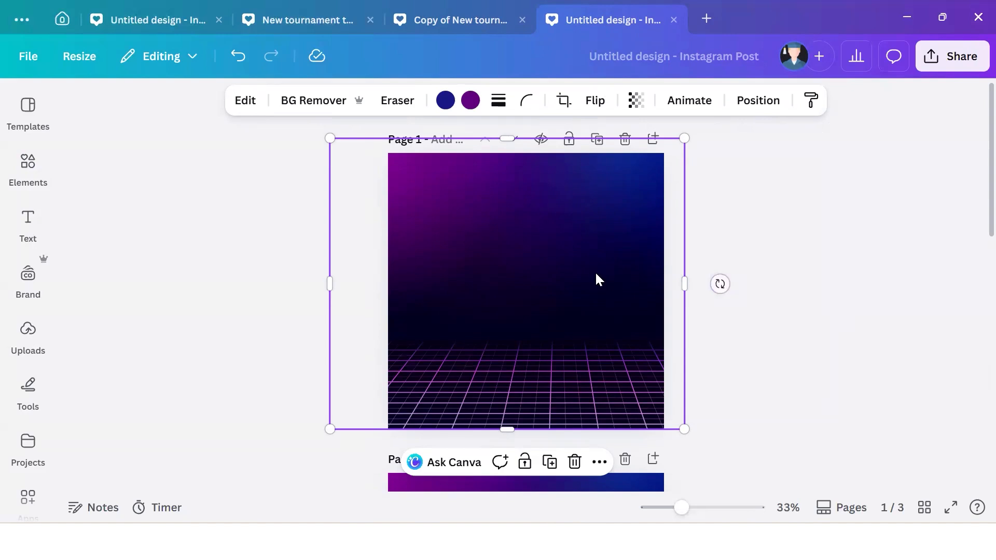
pyautogui.click(43, 226)
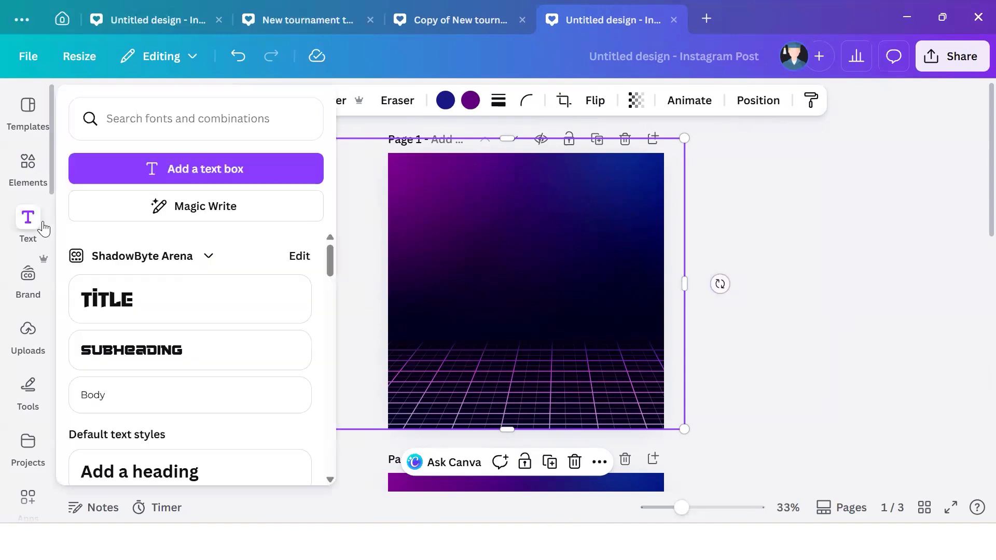
pyautogui.click(136, 305)
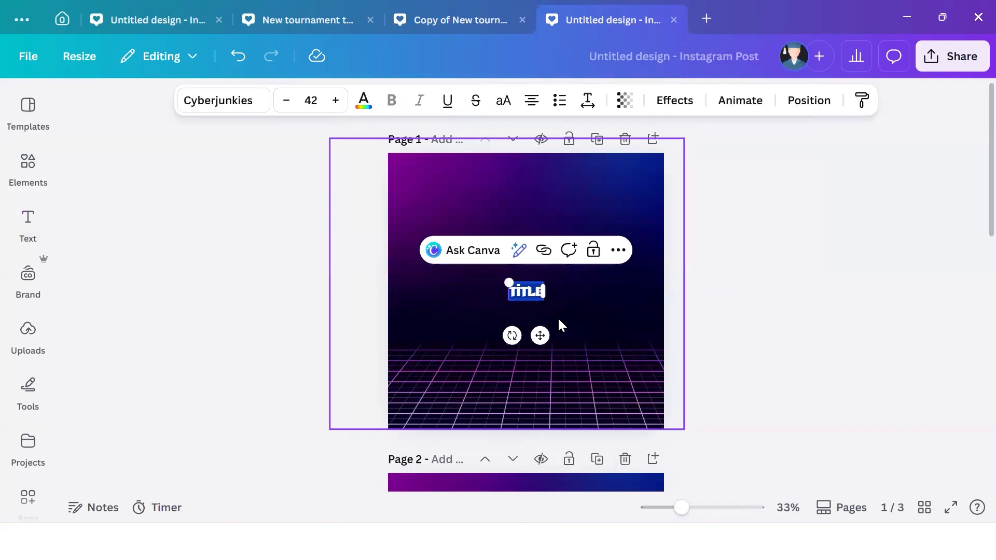
pyautogui.write('TOU3GAMI')
pyautogui.write('NGTIPS')
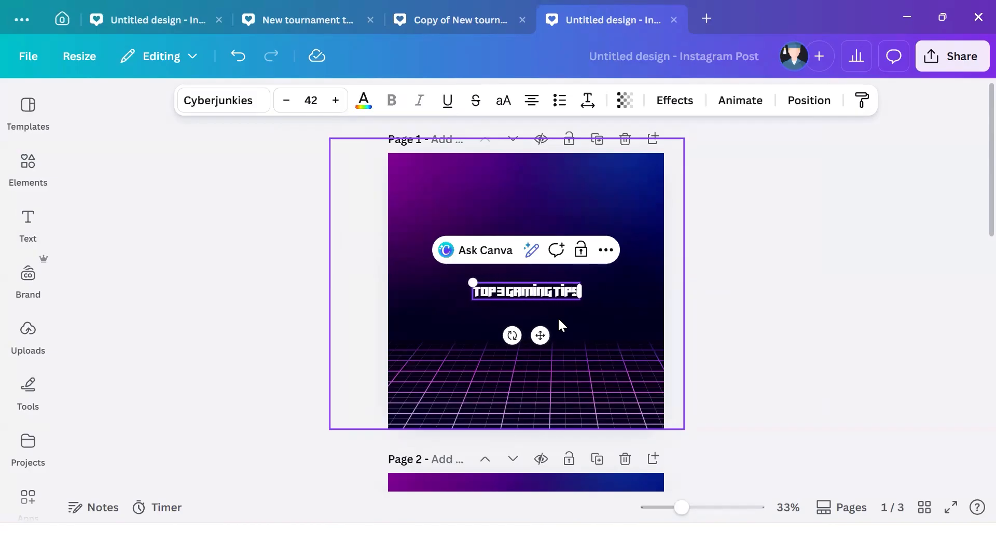
# - Widen the letter spacing of the page 1 title moderately, keeping it below 285
pyautogui.click(587, 100)
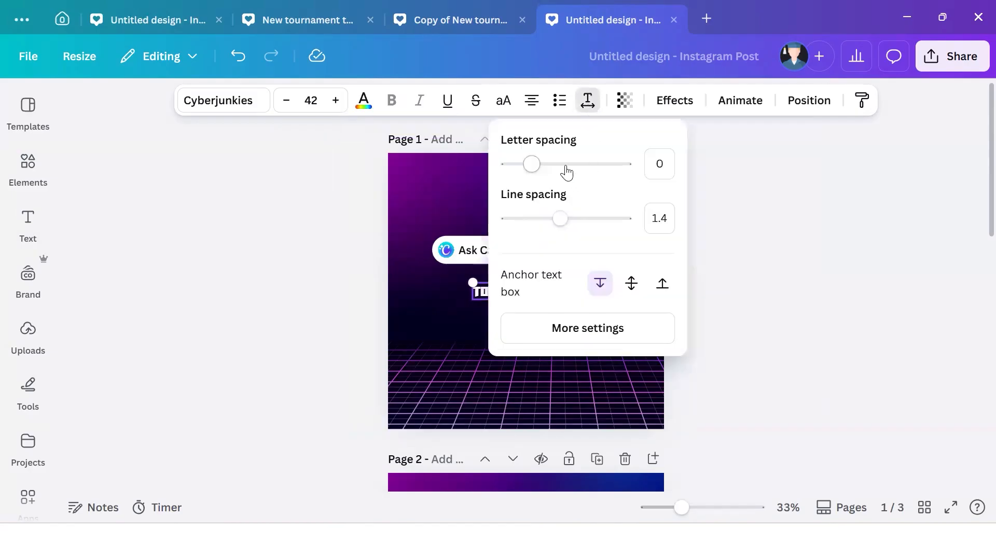
pyautogui.click(564, 165)
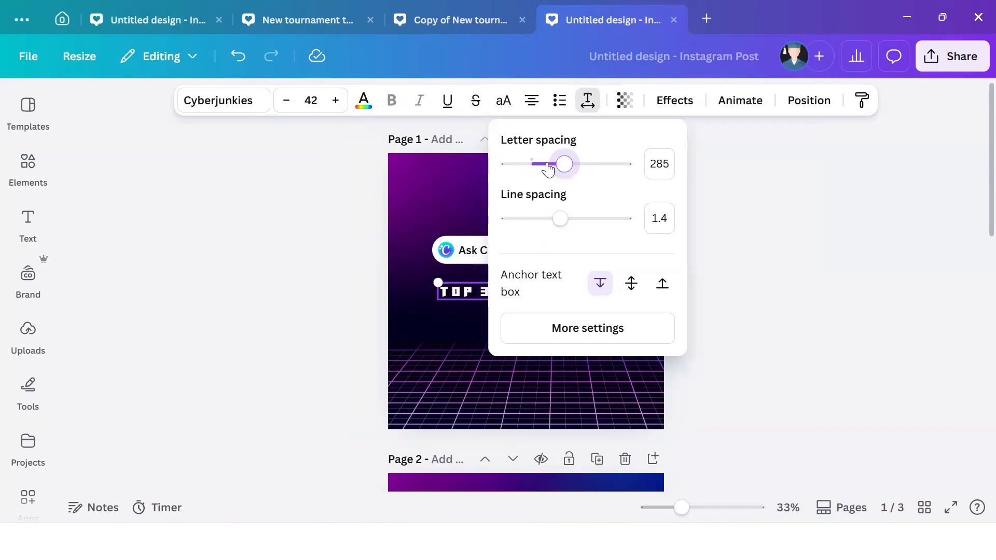
pyautogui.moveTo(548, 168); pyautogui.dragTo(548, 169)
pyautogui.click(762, 262)
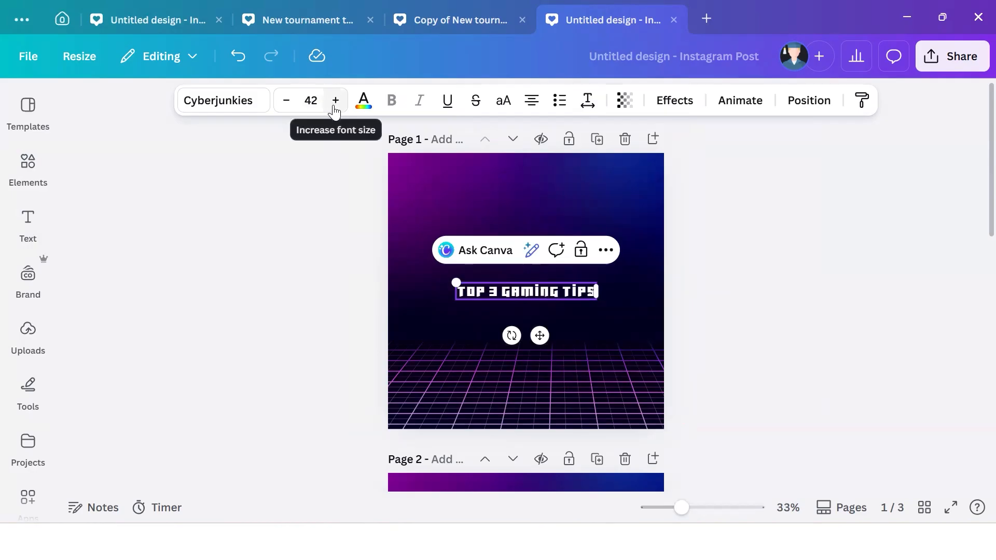
# - Set the font size of the page 1 title to 72
pyautogui.click(315, 100)
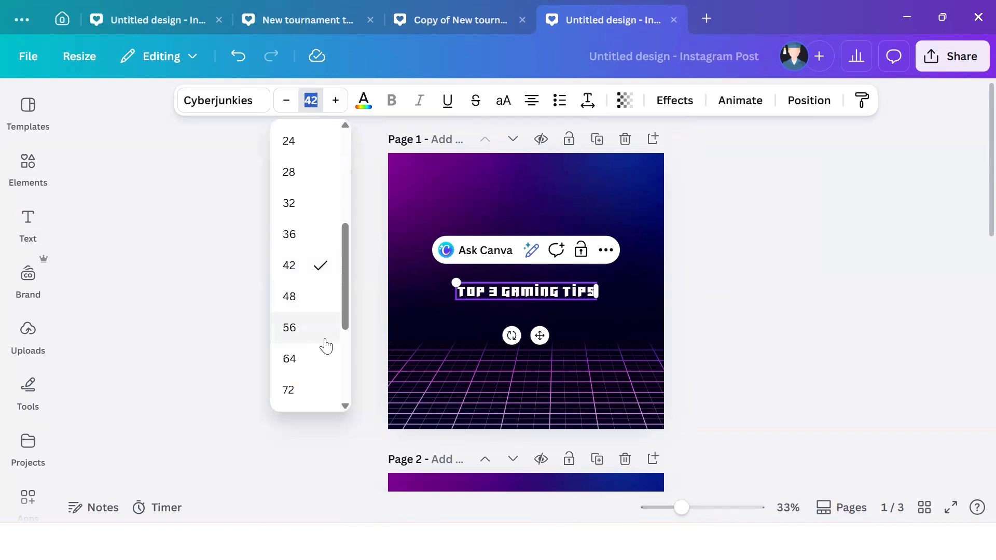
pyautogui.scroll(-1, 325, 346)
pyautogui.click(318, 325)
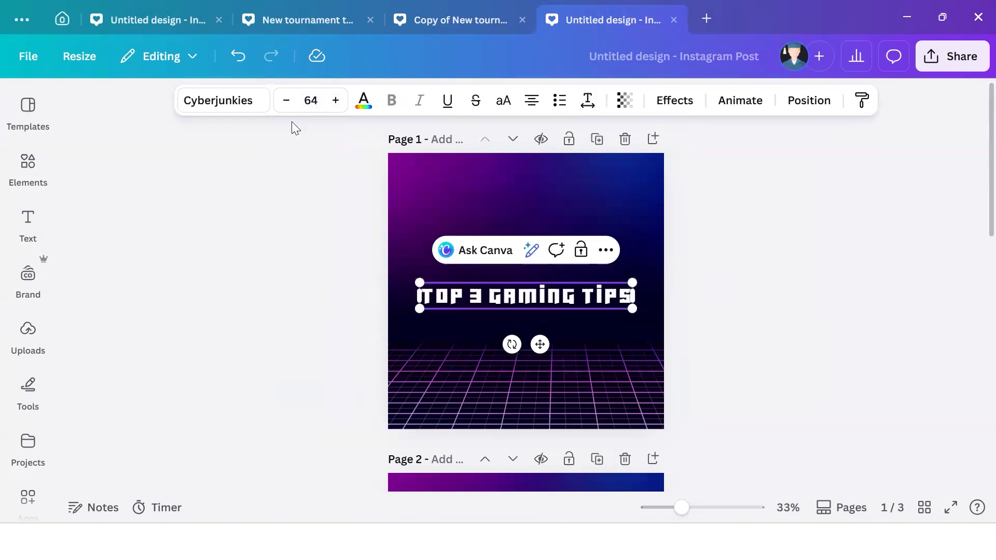
pyautogui.click(315, 99)
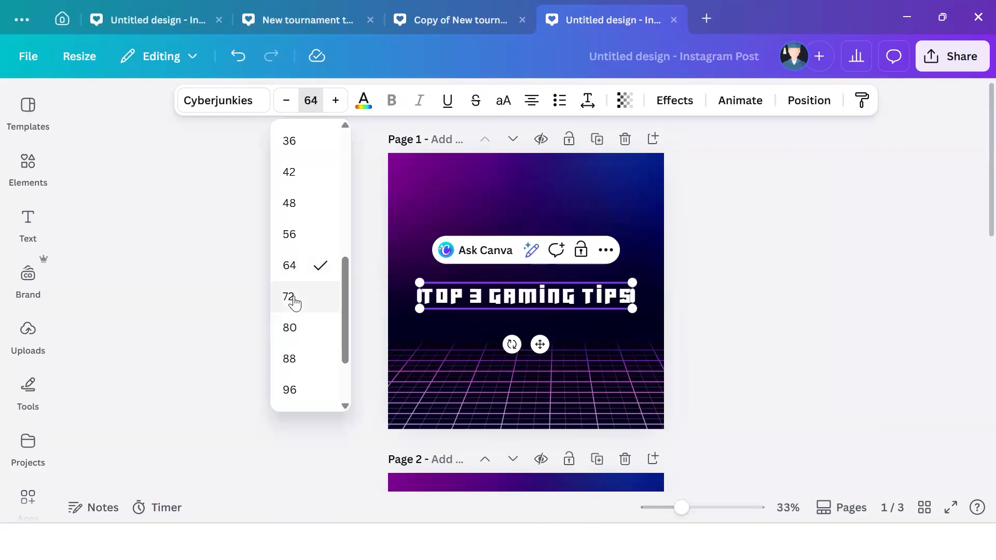
pyautogui.click(292, 298)
pyautogui.click(307, 320)
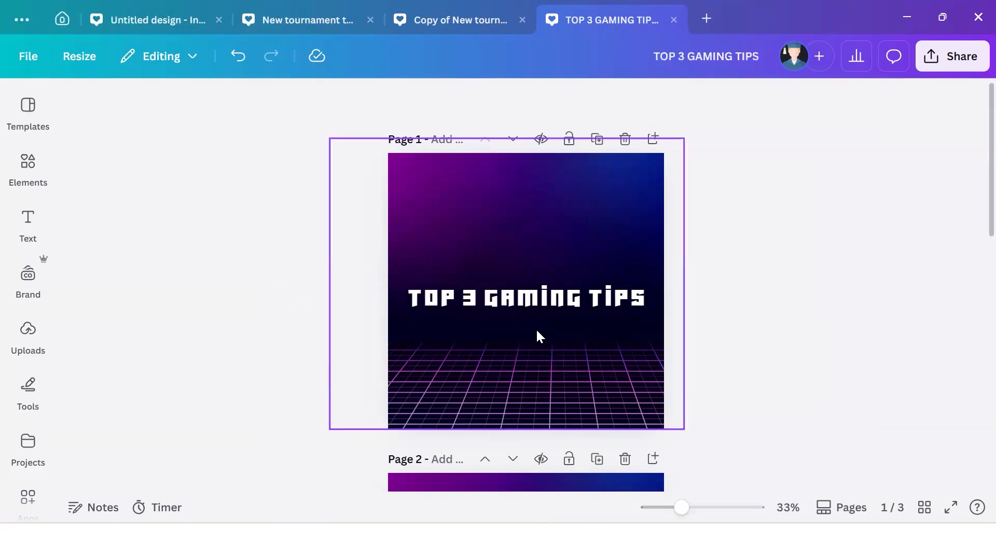
# - Move the "TOP 3 GAMING TIPS" title up slightly so it sits centred on page 1
pyautogui.click(538, 307)
pyautogui.moveTo(540, 348); pyautogui.dragTo(536, 338)
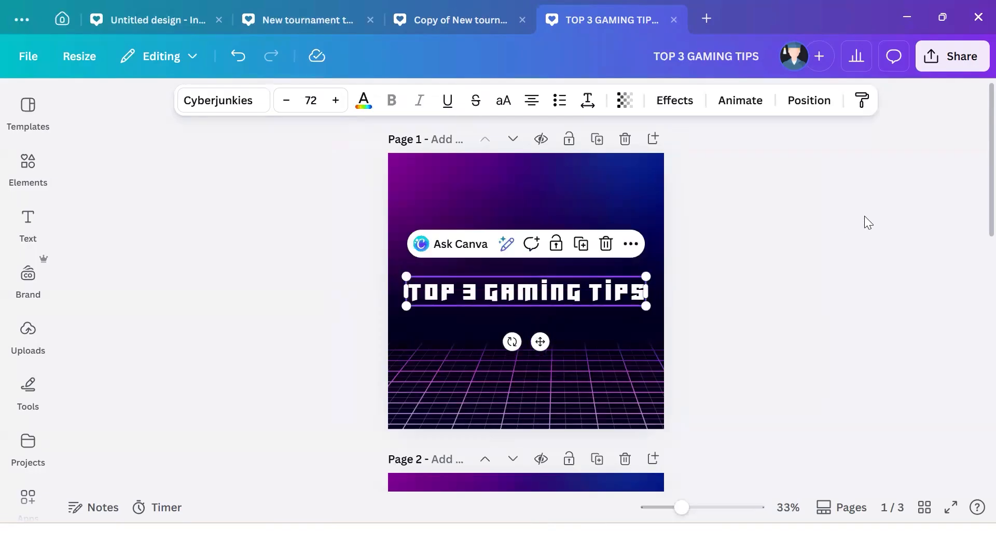
pyautogui.click(864, 216)
# - Apply the Neon text effect to the "TOP 3 GAMING TIPS" title
pyautogui.click(599, 300)
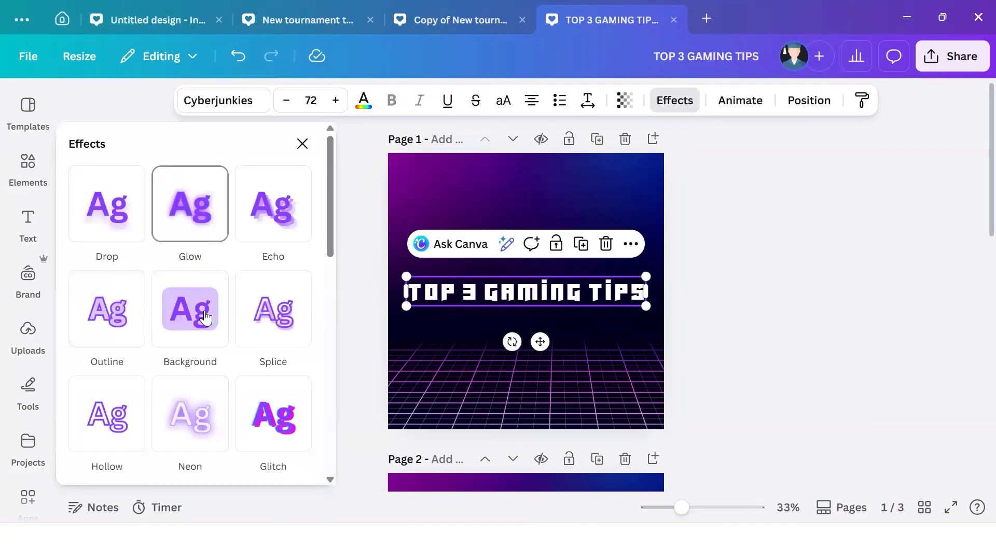
pyautogui.click(200, 423)
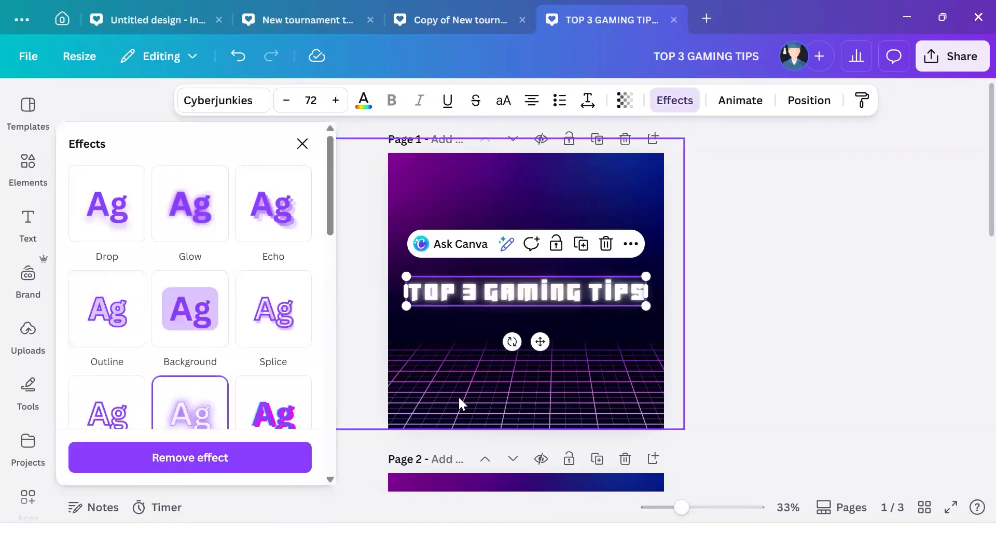
pyautogui.click(778, 357)
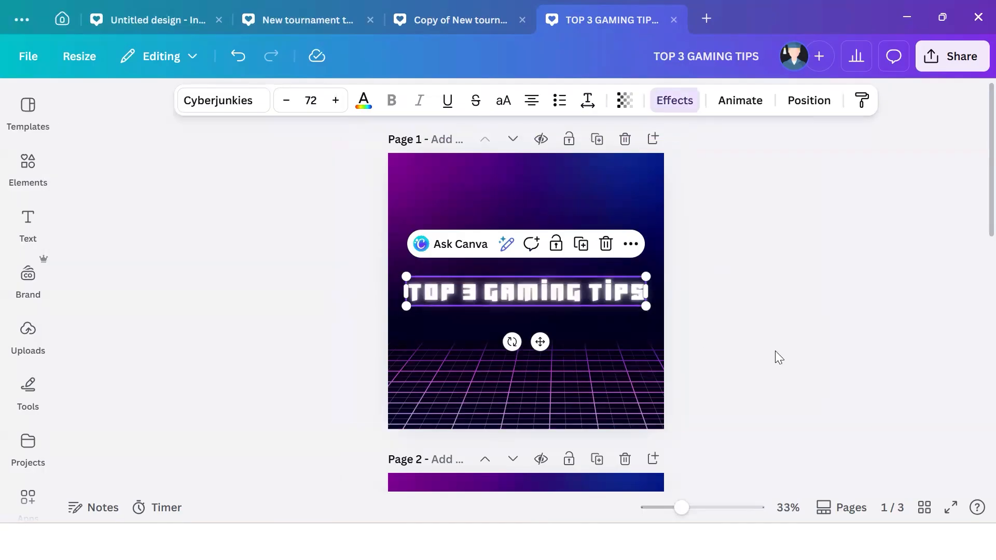
pyautogui.click(266, 367)
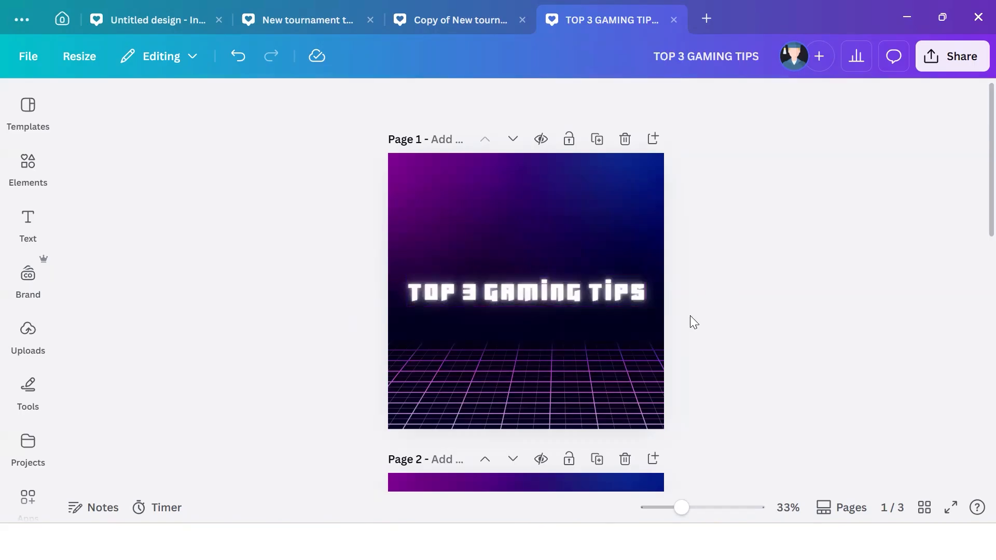
# - Add a brand body text box on page 2 reading "TIP 1: Improve your aim with practice modes"
pyautogui.scroll(-3, 690, 316)
pyautogui.scroll(-1, 690, 315)
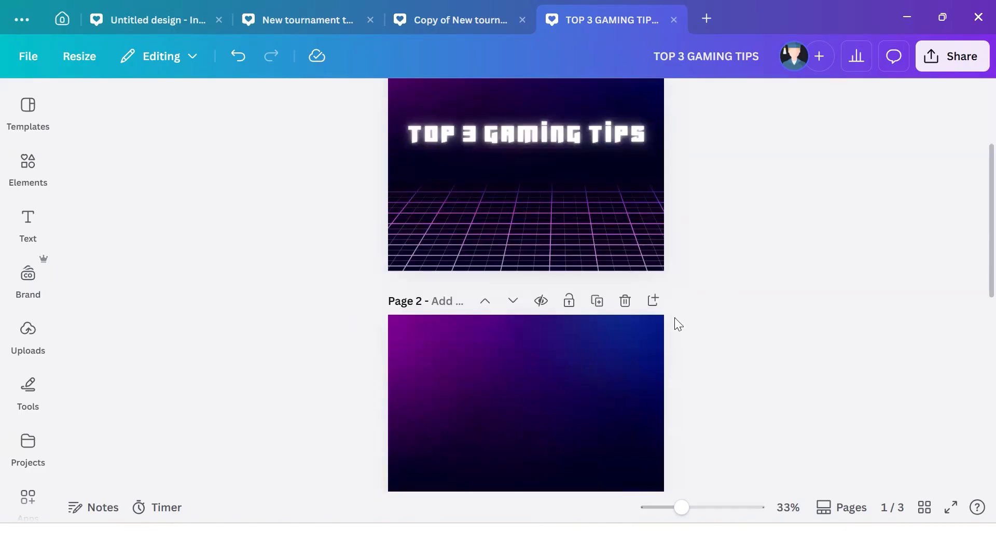
pyautogui.scroll(-3, 674, 317)
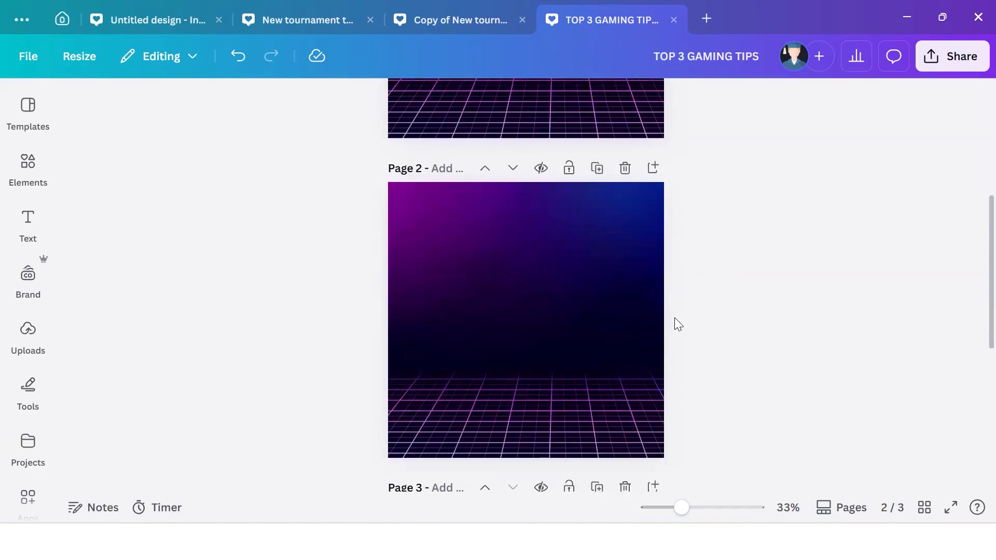
pyautogui.click(608, 320)
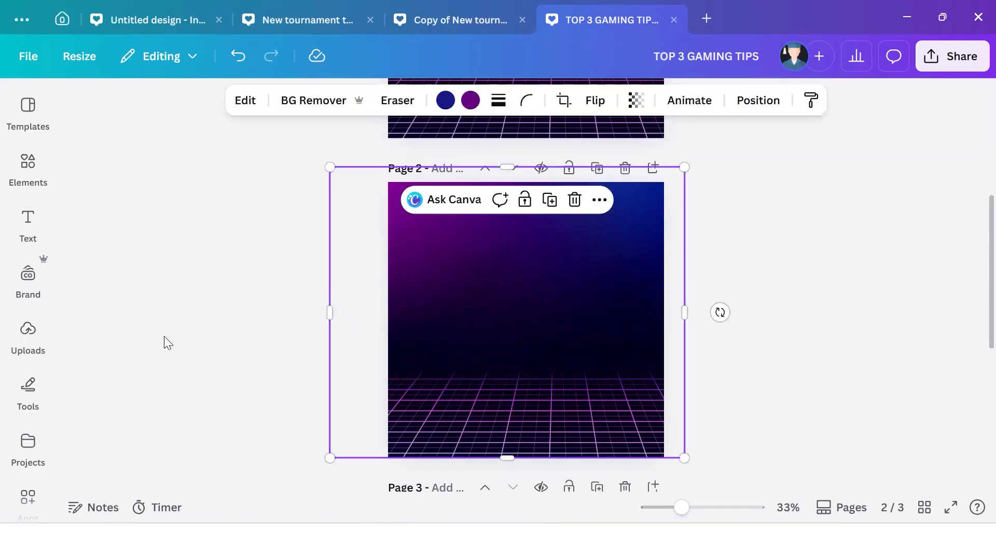
pyautogui.click(28, 221)
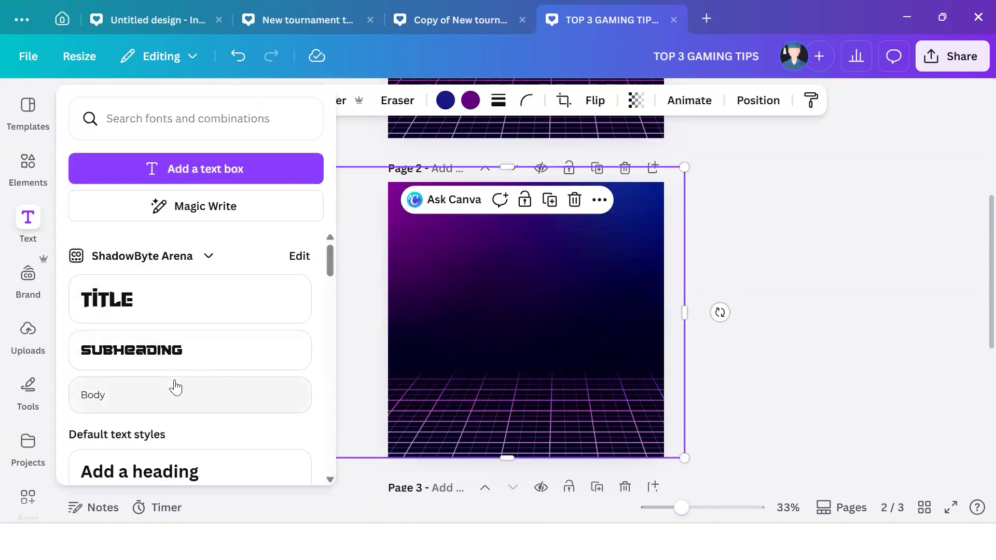
pyautogui.click(204, 388)
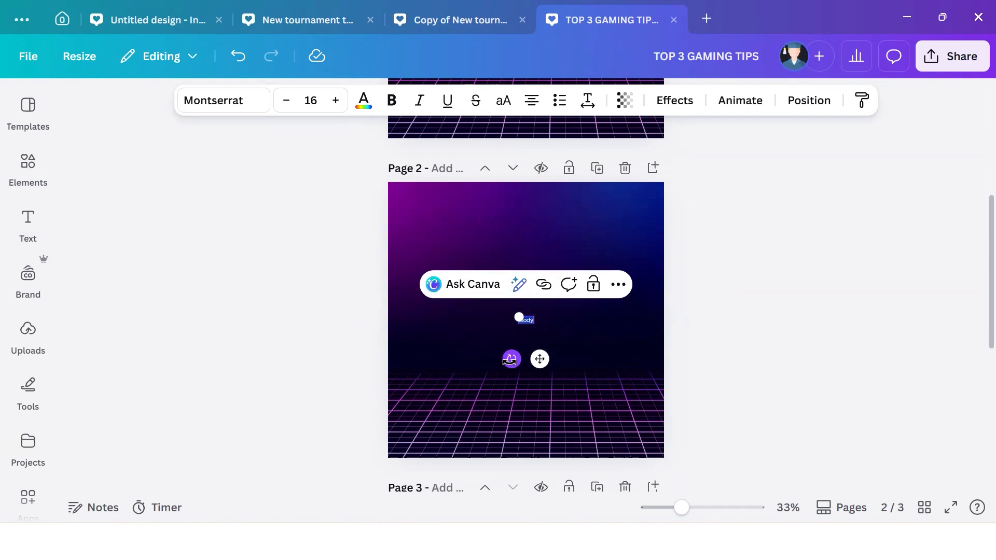
pyautogui.write('TIP ')
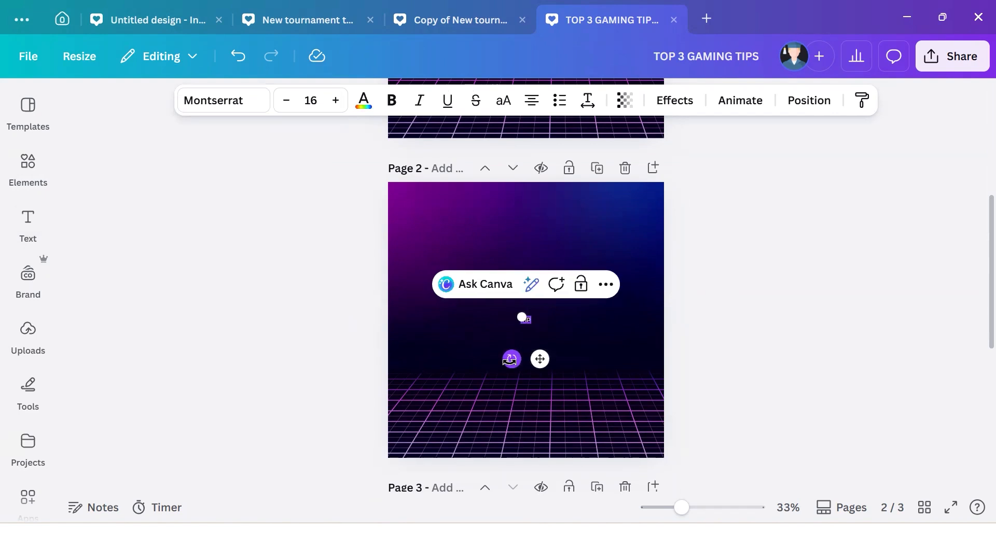
pyautogui.write('1: Improve your im')
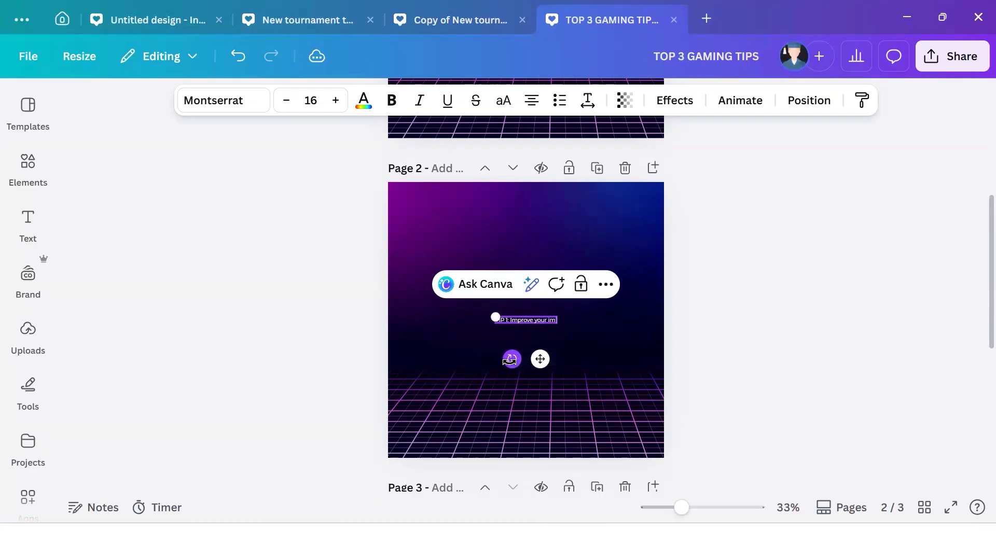
pyautogui.press('BackSpace')
pyautogui.press('BackSpace')
pyautogui.write('aim with practice modes')
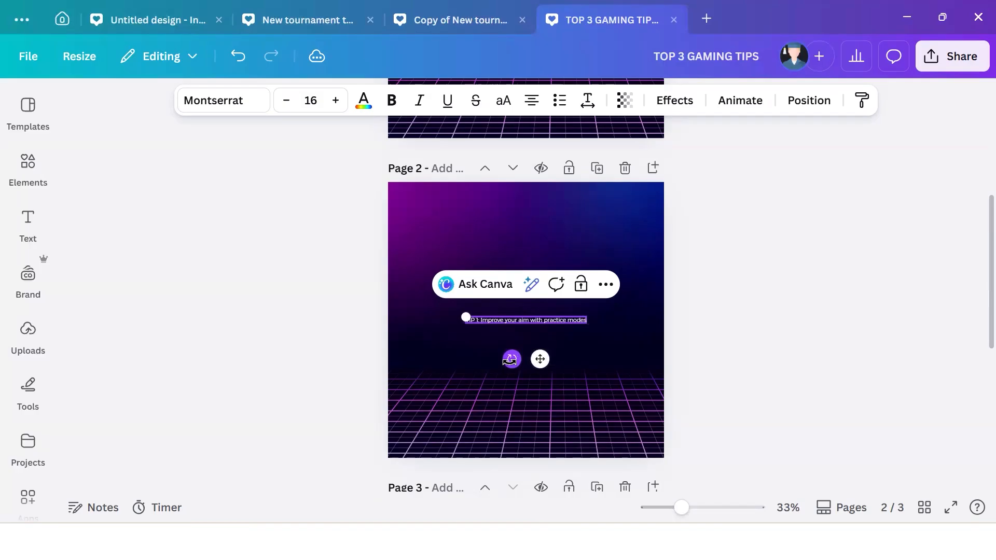
# - Add a second line to the page 2 text reading "TIP 2: Optimize your settings"
pyautogui.press('Return')
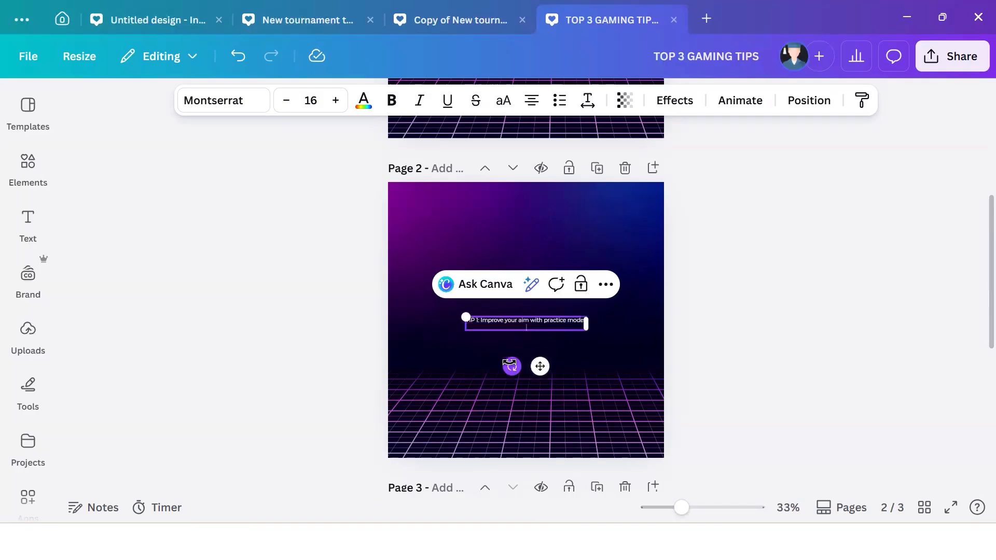
pyautogui.write('TIP 2')
pyautogui.press('BackSpace')
pyautogui.press('BackSpace')
pyautogui.write('2: Optimize your settings')
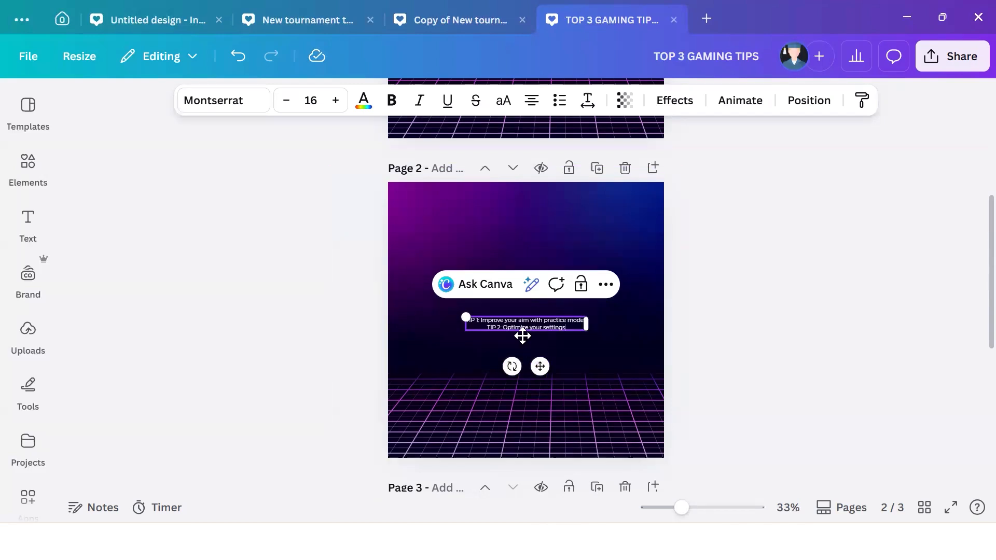
# - Set the font size of both tip lines on page 2 to 36
pyautogui.click(318, 98)
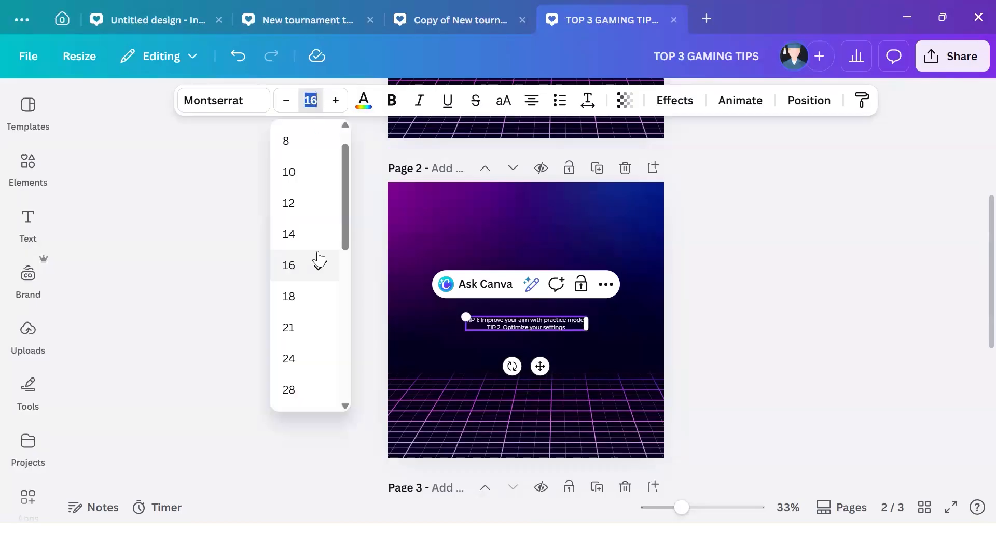
pyautogui.click(305, 390)
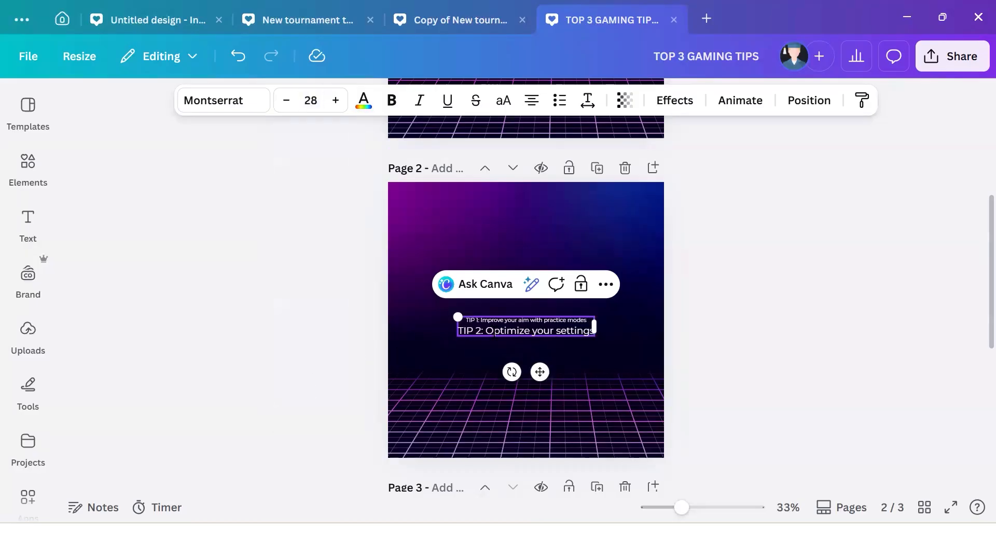
pyautogui.hotkey('ctrl', 'a')
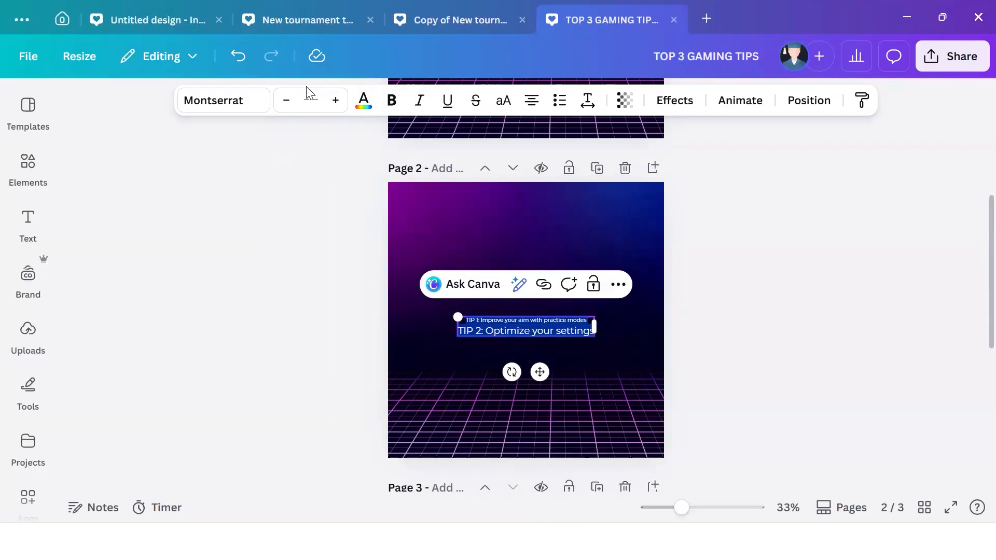
pyautogui.click(311, 100)
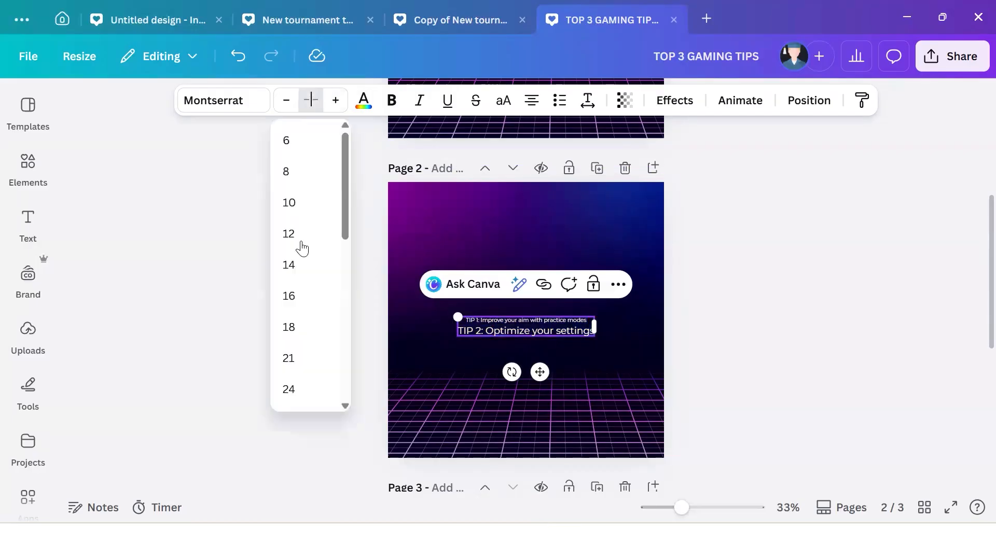
pyautogui.scroll(-3, 301, 350)
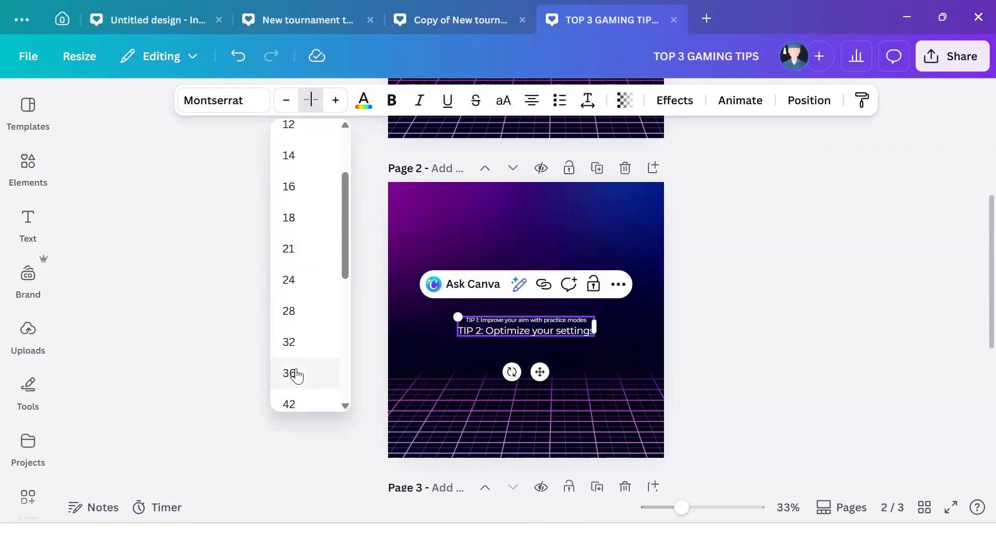
pyautogui.click(296, 374)
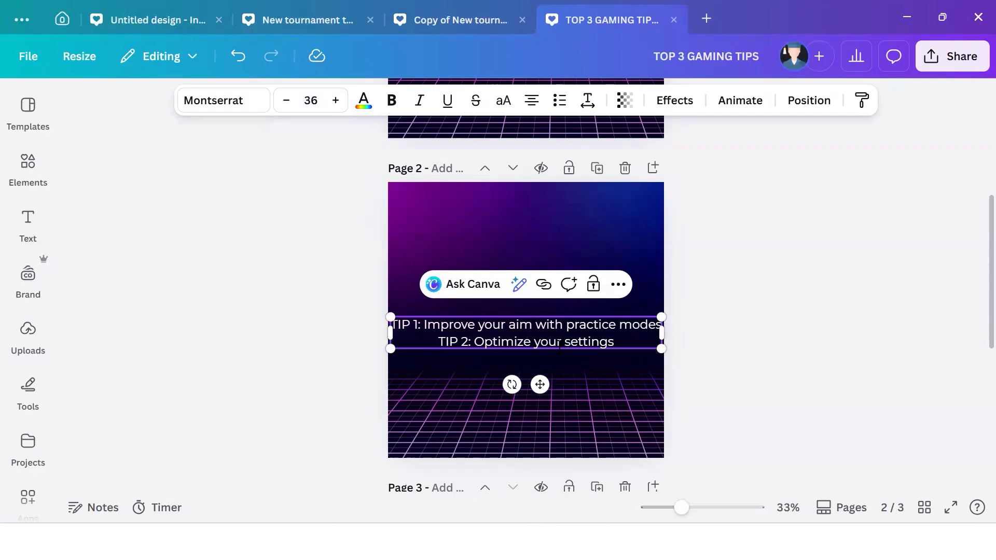
# - Move the tip text box higher on page 2 and set its line spacing to 2.5
pyautogui.moveTo(546, 381); pyautogui.dragTo(543, 345)
pyautogui.click(563, 307)
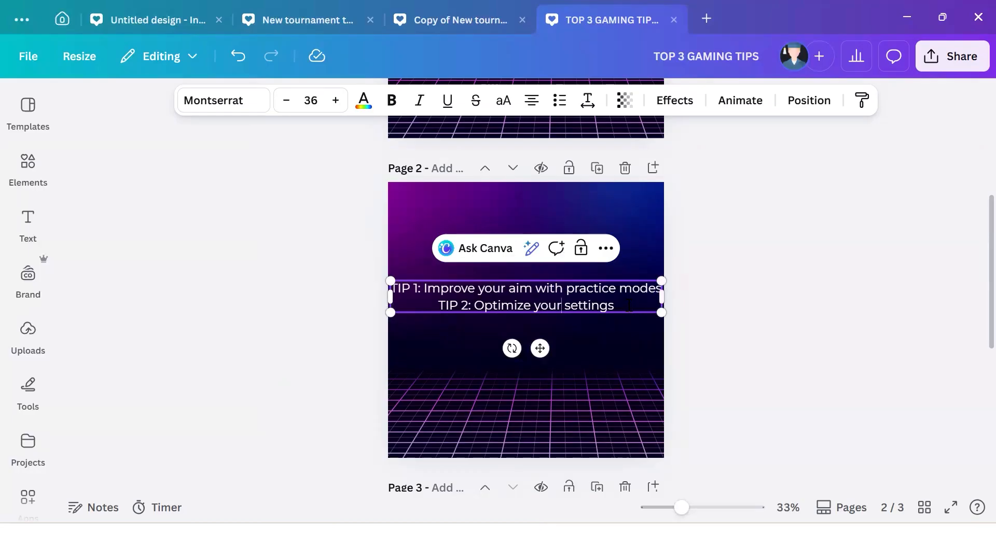
pyautogui.click(587, 100)
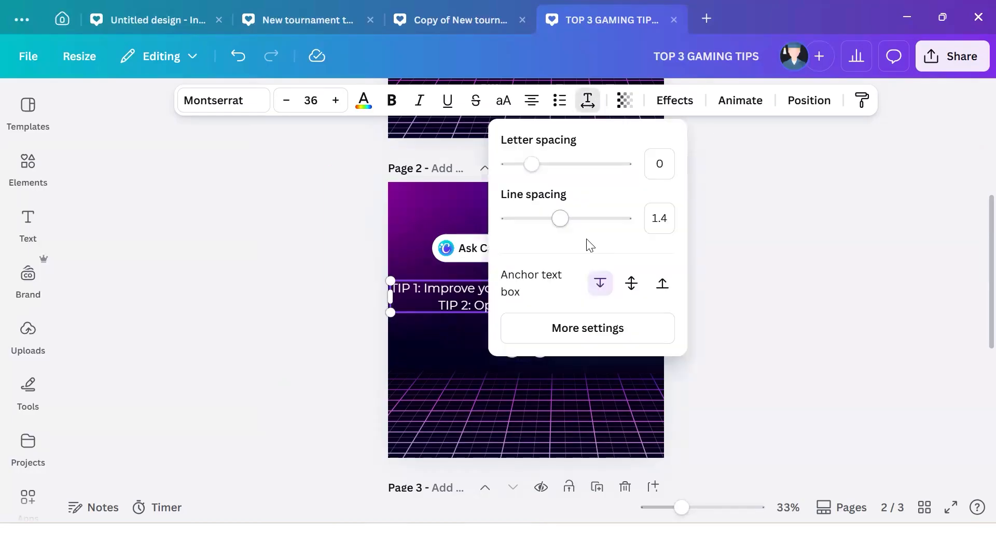
pyautogui.moveTo(574, 225); pyautogui.dragTo(642, 238)
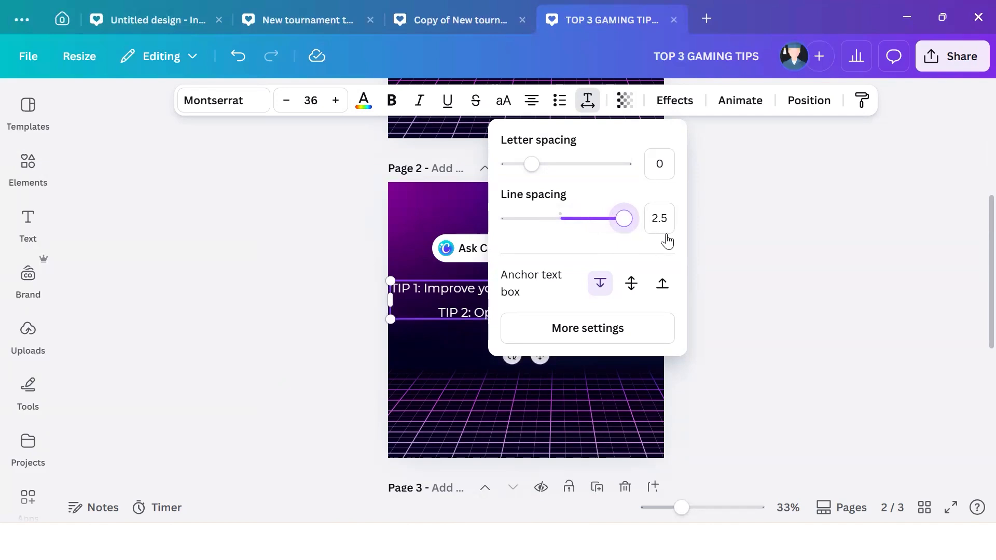
pyautogui.click(440, 332)
# - Increase the font size of the page 2 tip text to 39
pyautogui.click(522, 294)
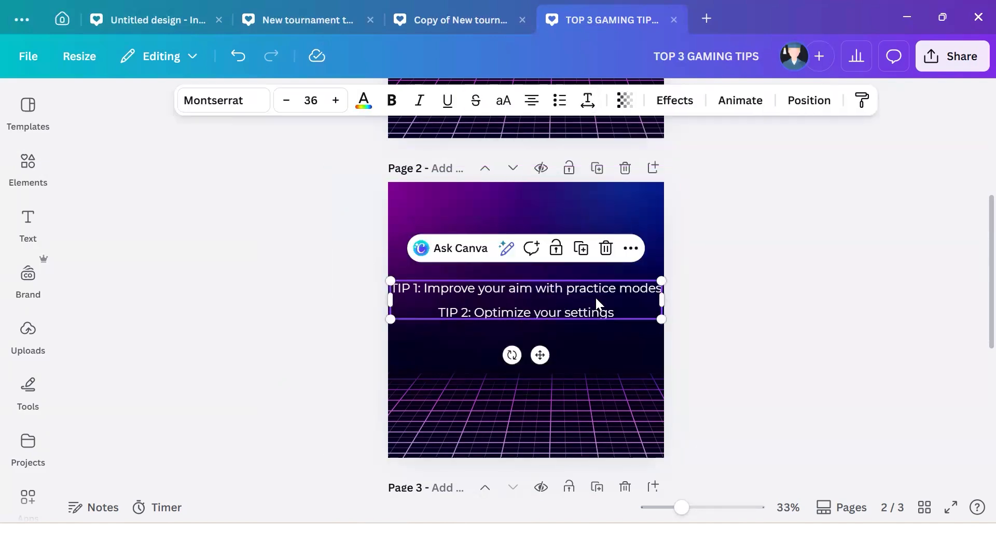
pyautogui.click(334, 100)
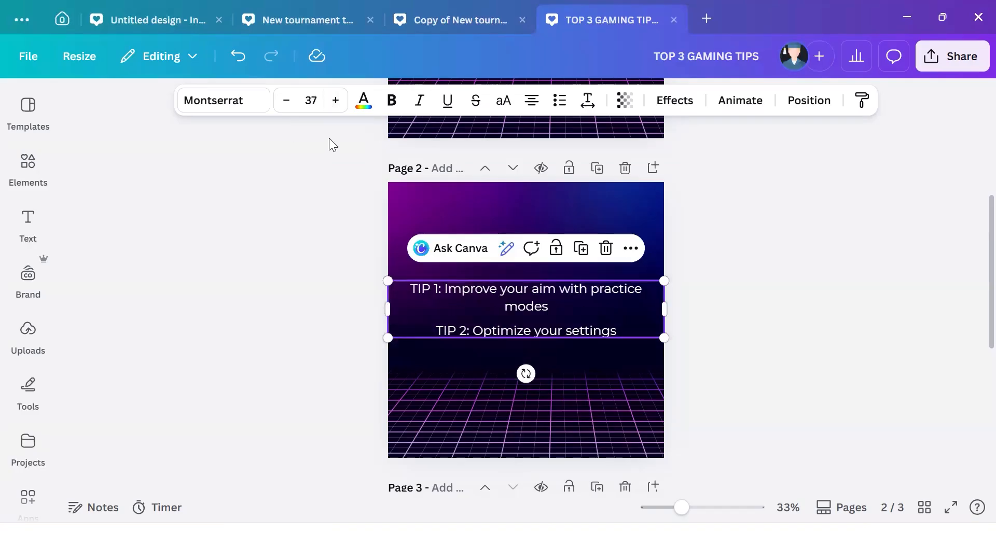
pyautogui.click(334, 103)
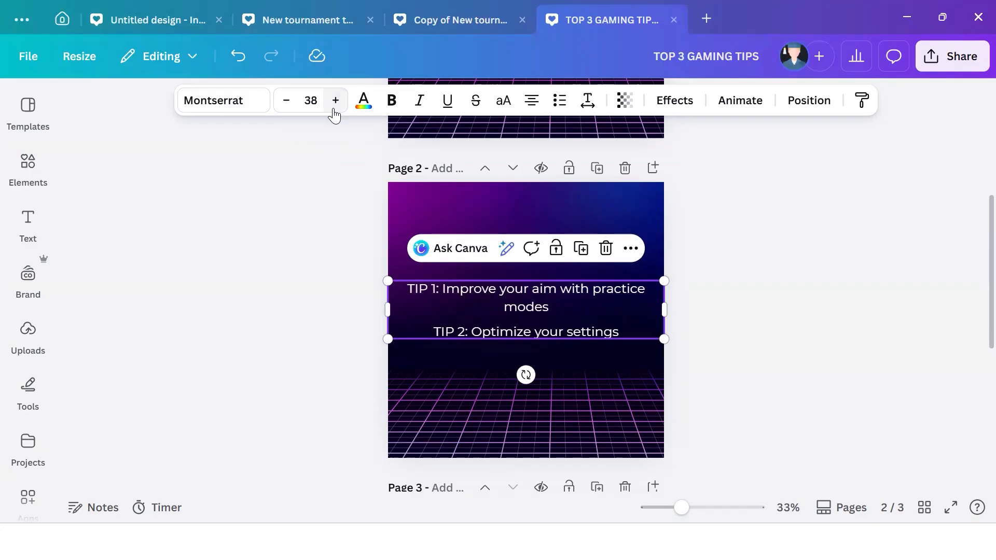
pyautogui.click(334, 109)
pyautogui.click(299, 405)
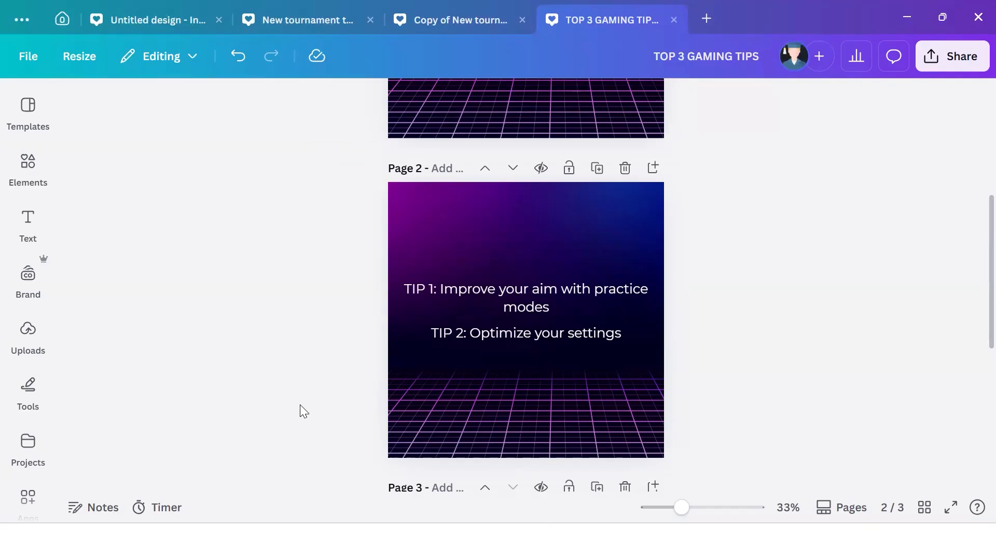
# - Format the two tip lines on page 2 as a bulleted list
pyautogui.click(473, 317)
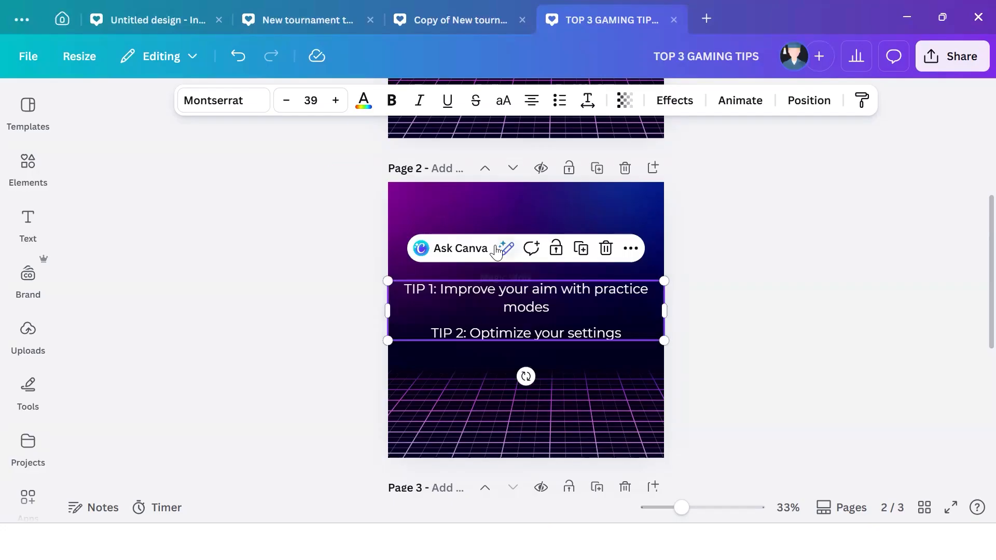
pyautogui.click(565, 105)
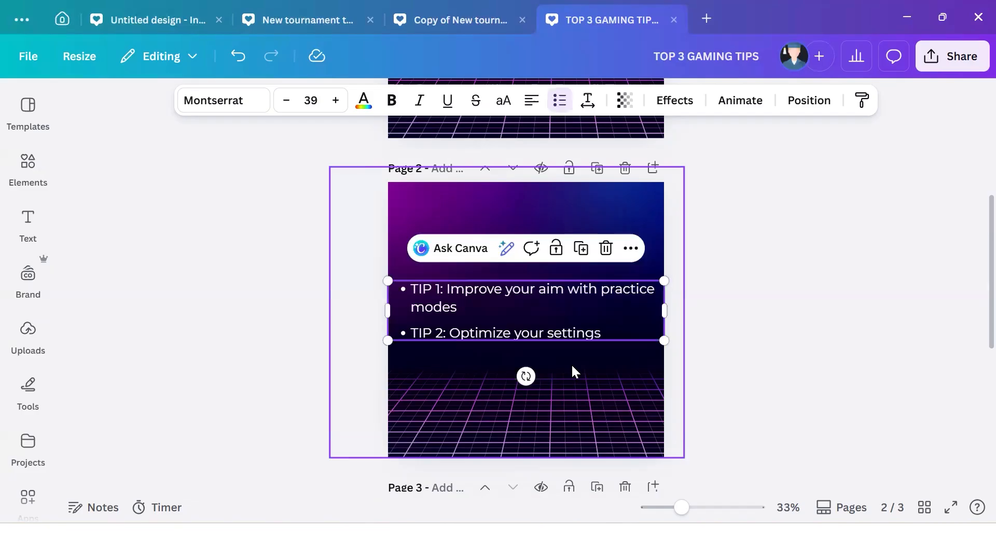
pyautogui.click(787, 361)
# - Add a brand body text box on page 3 reading "Follow for more gaming tips"
pyautogui.scroll(-3, 784, 356)
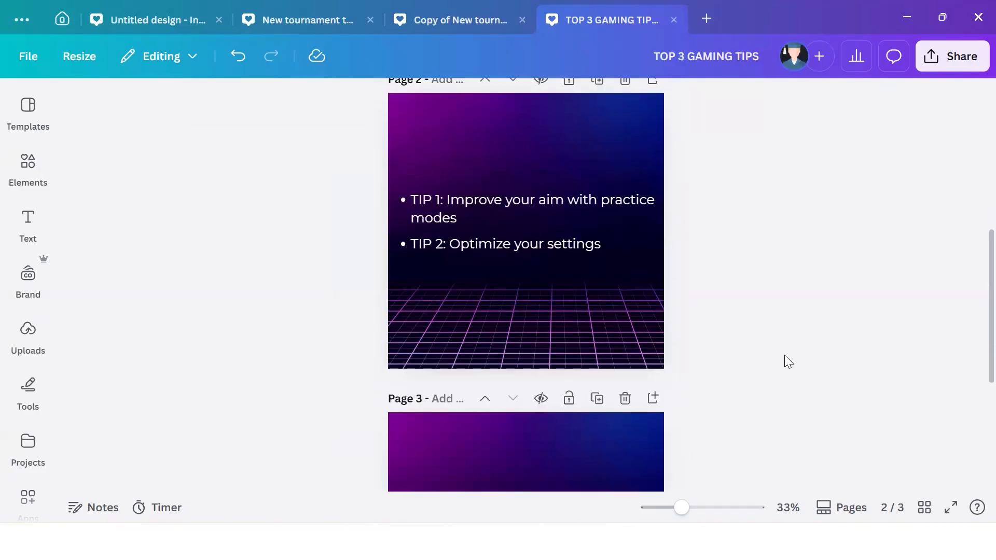
pyautogui.scroll(-2, 785, 356)
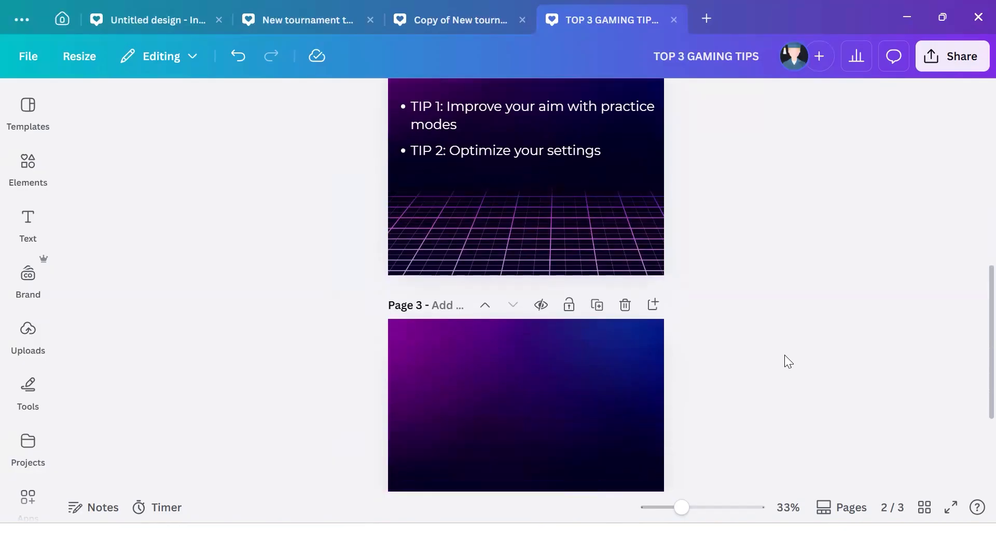
pyautogui.scroll(-2, 784, 354)
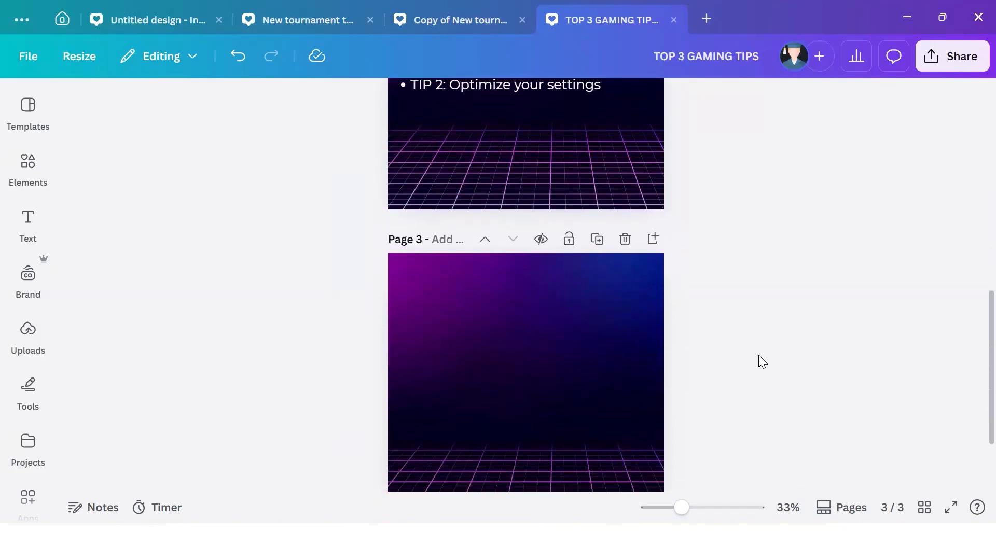
pyautogui.click(652, 370)
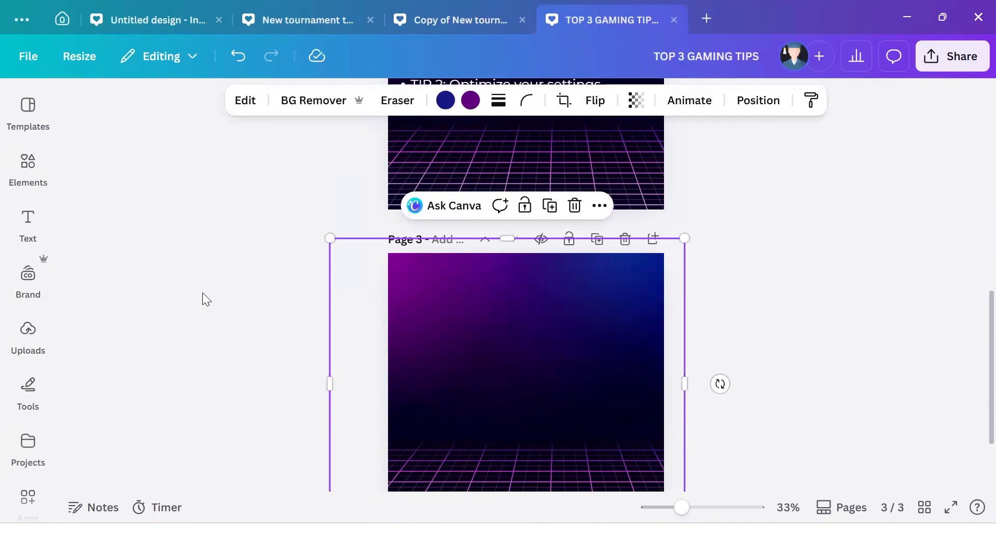
pyautogui.click(47, 251)
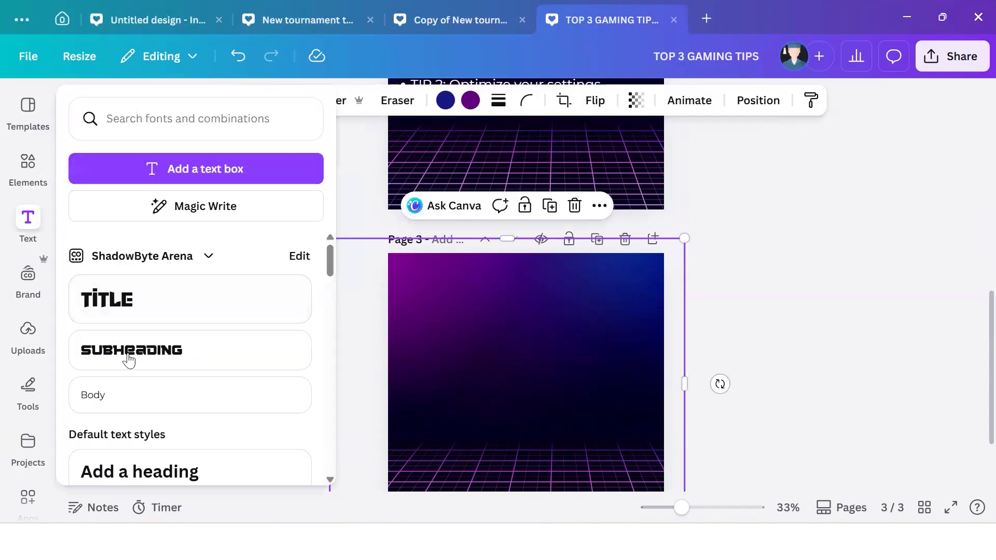
pyautogui.click(132, 394)
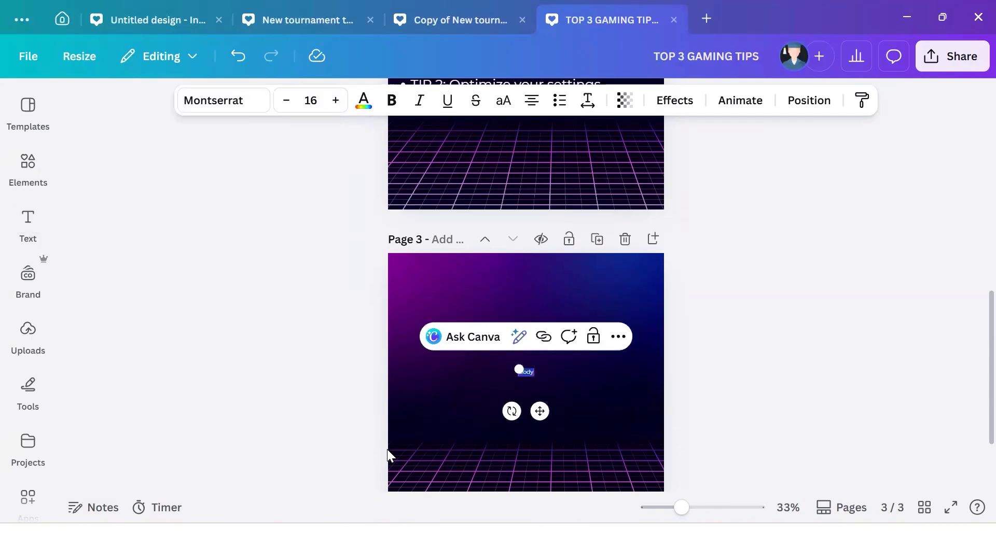
pyautogui.write('Follow for more gaming tips')
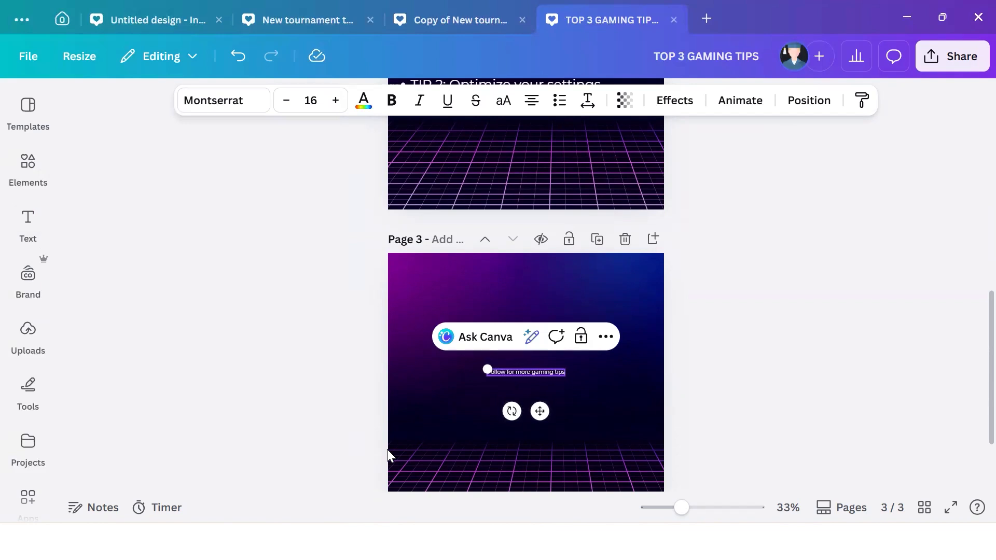
# - Set the font size of the "Follow for more gaming tips" text on page 3 to 42
pyautogui.click(321, 101)
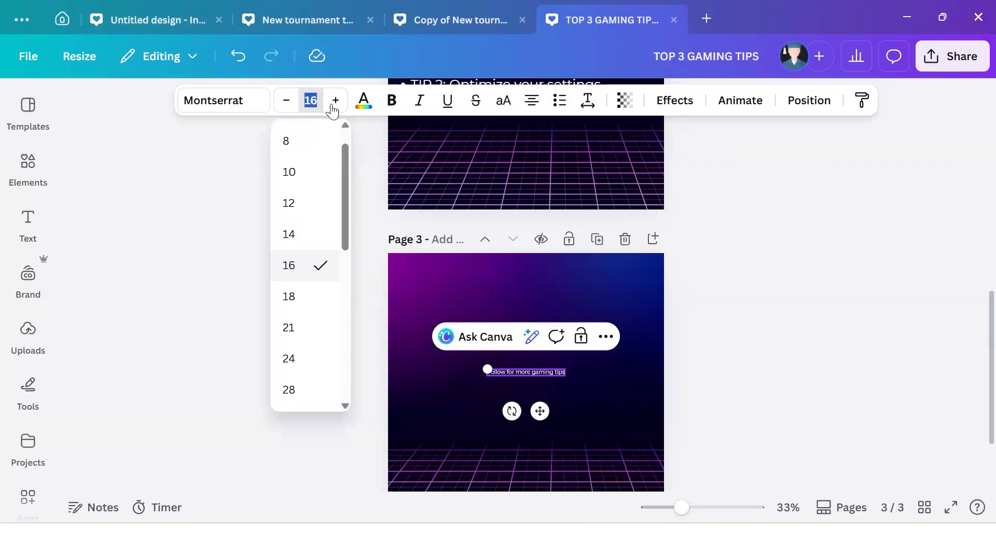
pyautogui.click(315, 391)
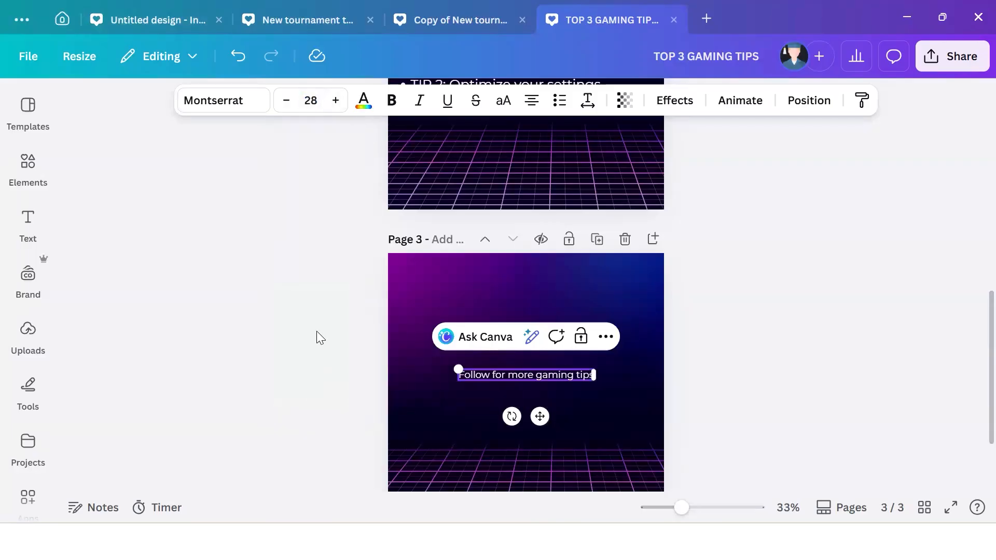
pyautogui.scroll(-1, 316, 331)
pyautogui.scroll(-1, 317, 331)
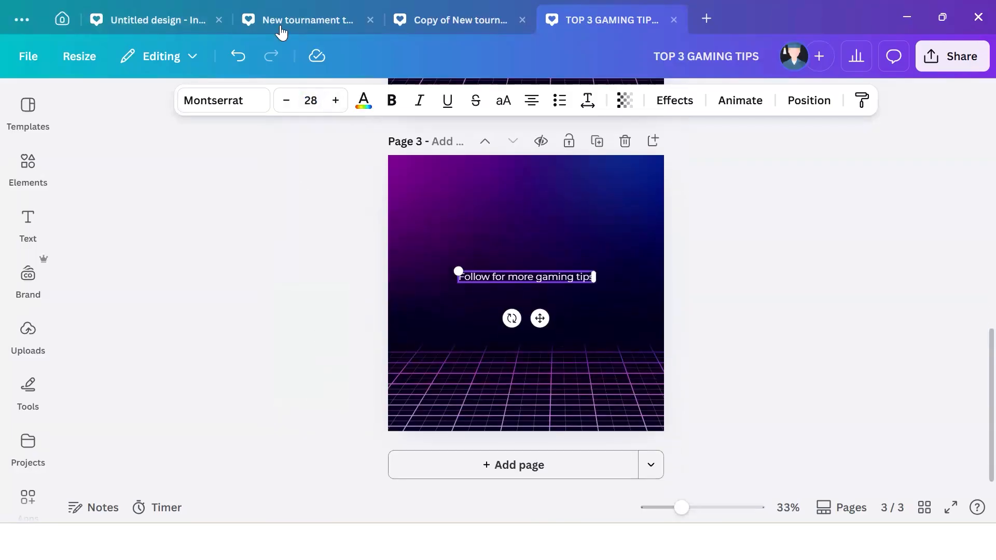
pyautogui.click(319, 103)
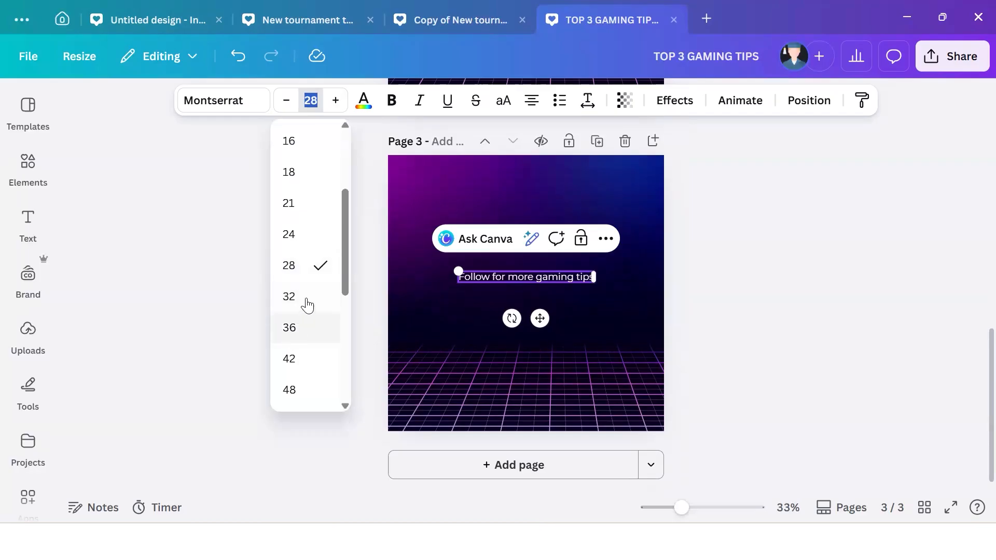
pyautogui.click(304, 372)
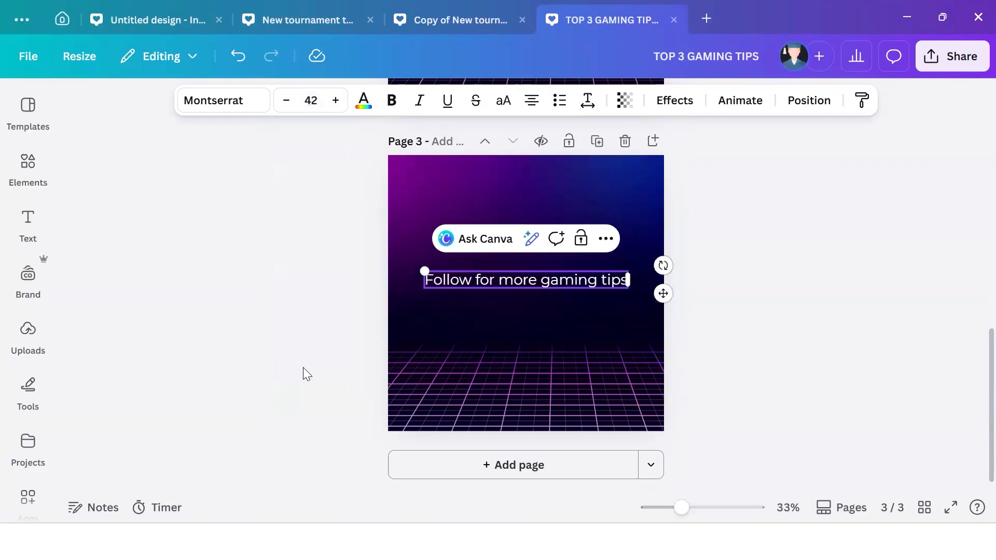
pyautogui.click(457, 336)
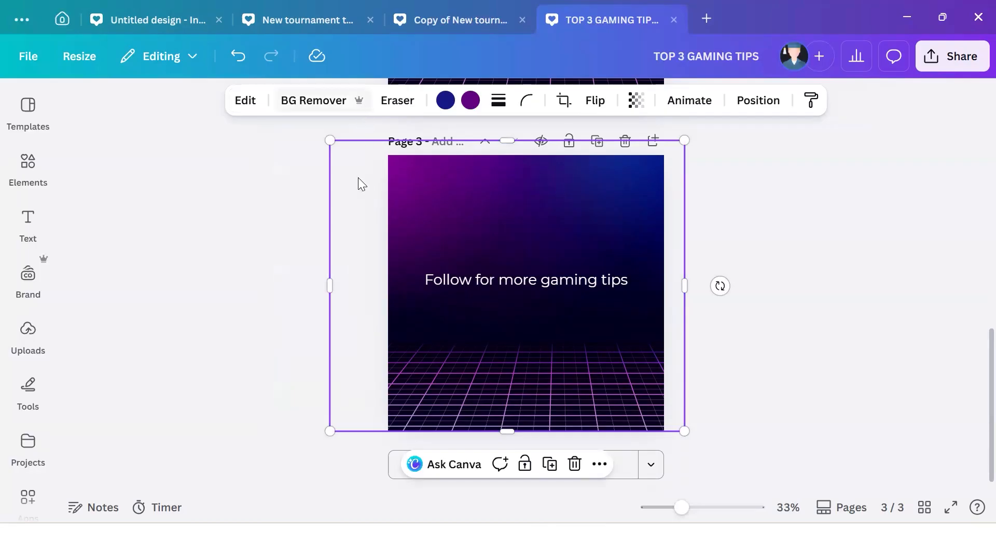
# - Move the "Follow for more gaming tips" text near the upper edge of page 3 and make it bold
pyautogui.click(459, 282)
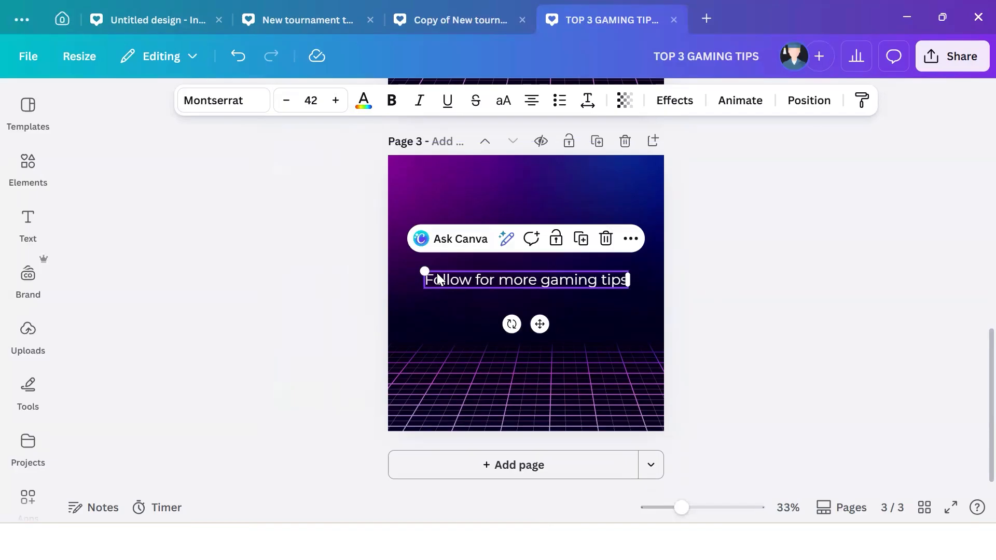
pyautogui.moveTo(539, 324); pyautogui.dragTo(541, 243)
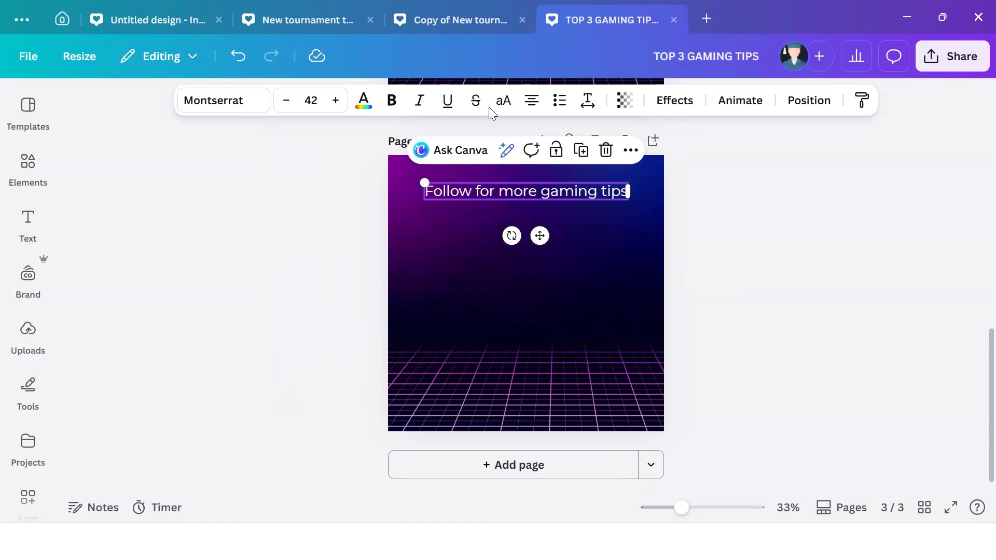
pyautogui.click(391, 102)
pyautogui.click(642, 262)
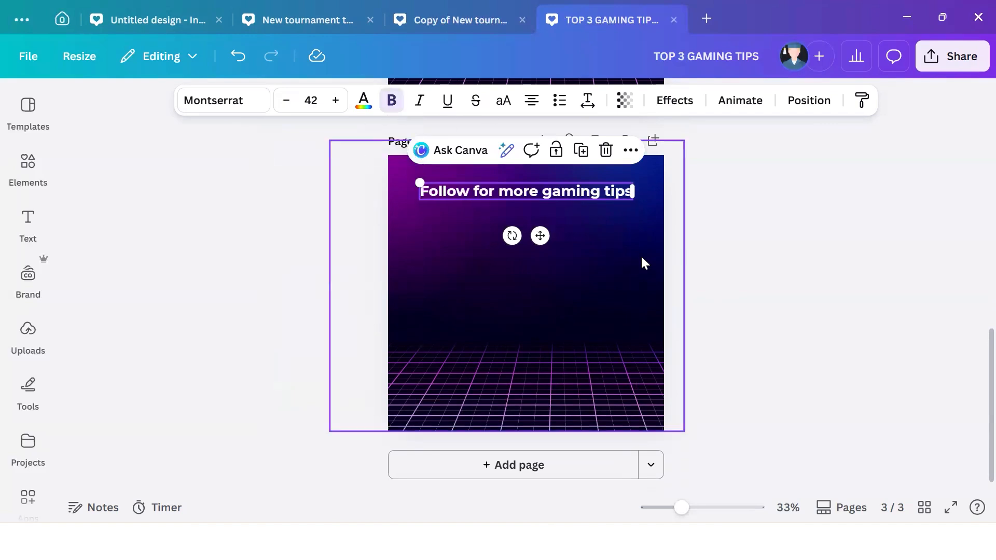
pyautogui.scroll(10, 624, 302)
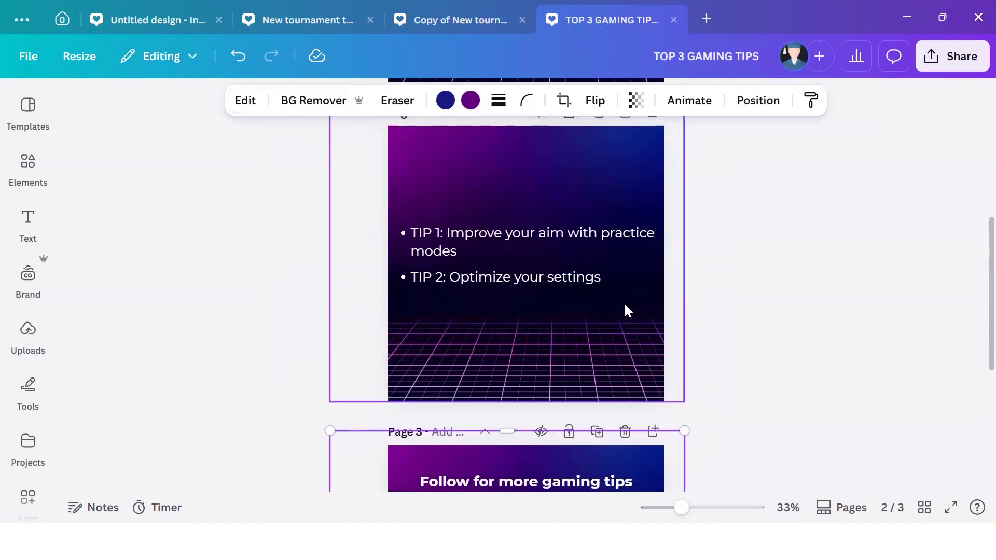
pyautogui.scroll(2, 624, 304)
pyautogui.scroll(-8, 623, 302)
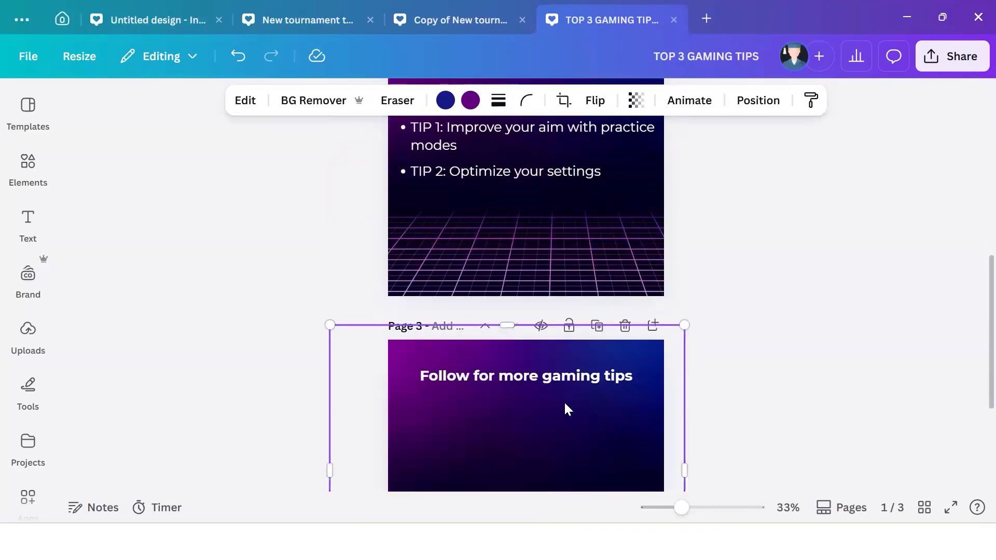
pyautogui.scroll(-1, 562, 417)
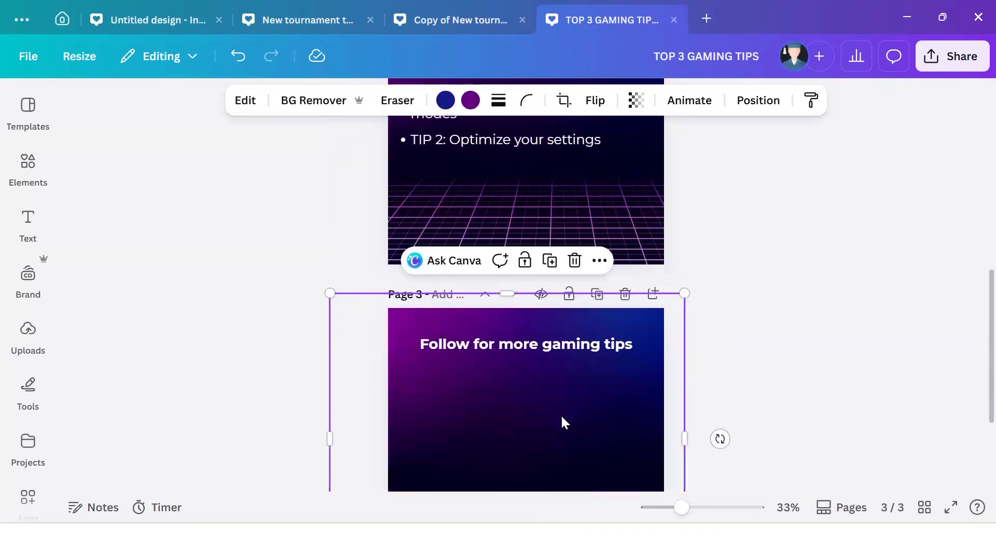
# - Search the elements library for "gaming elements" and show all matching graphics
pyautogui.click(178, 327)
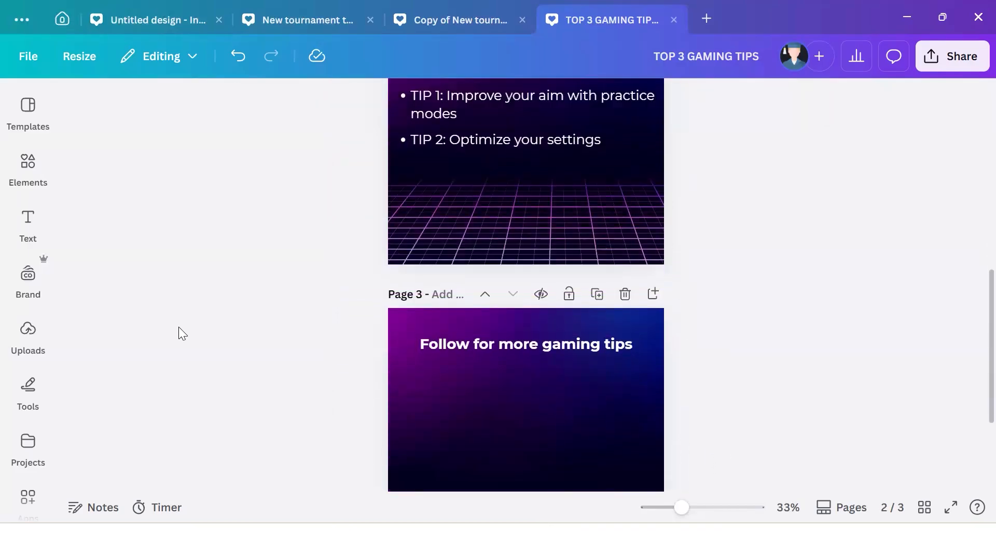
pyautogui.scroll(-3, 179, 327)
pyautogui.click(22, 167)
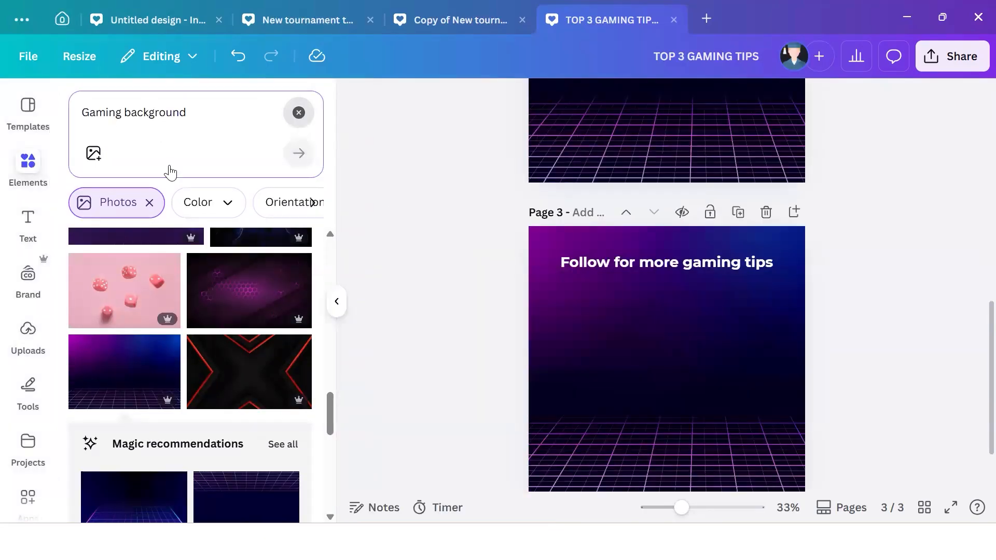
pyautogui.click(184, 135)
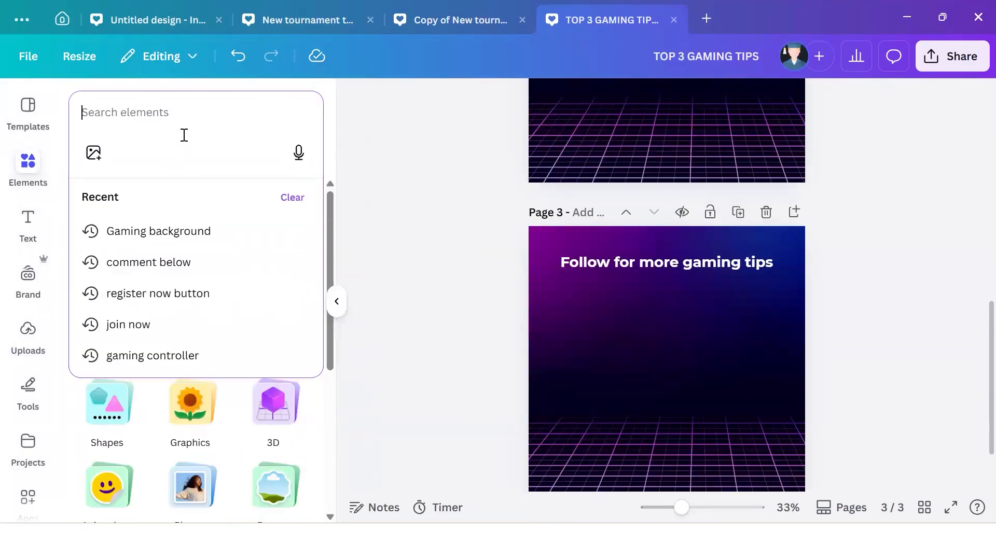
pyautogui.write('gaming ')
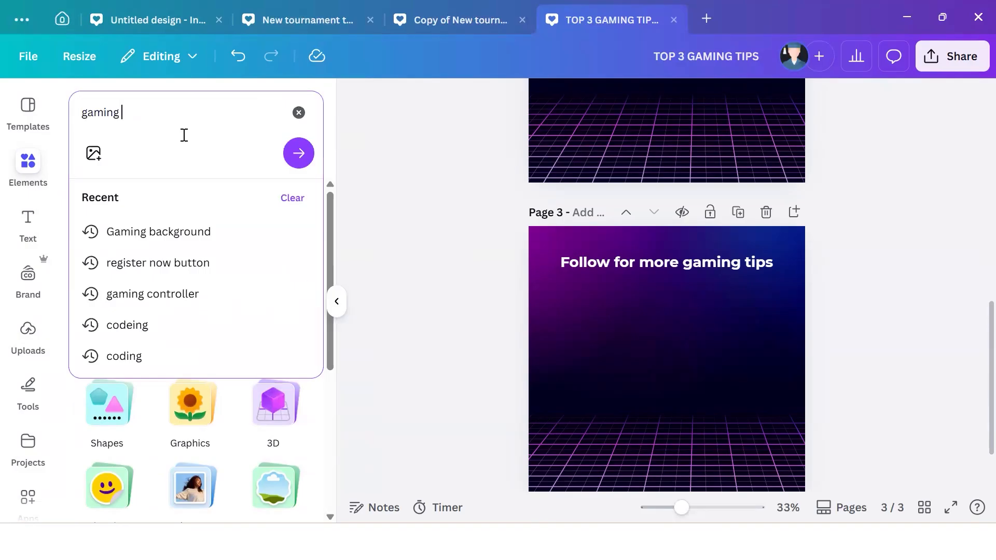
pyautogui.write('elements')
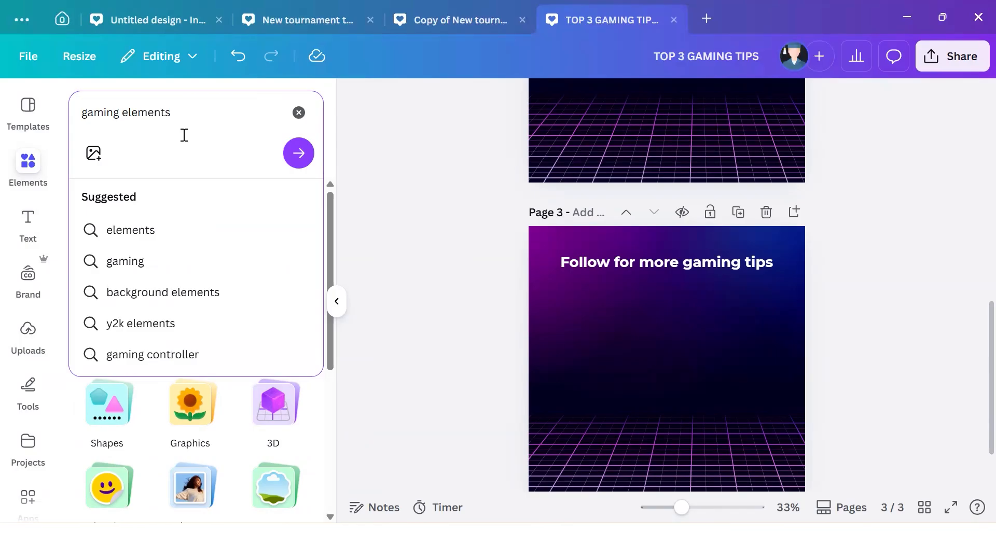
pyautogui.press('Return')
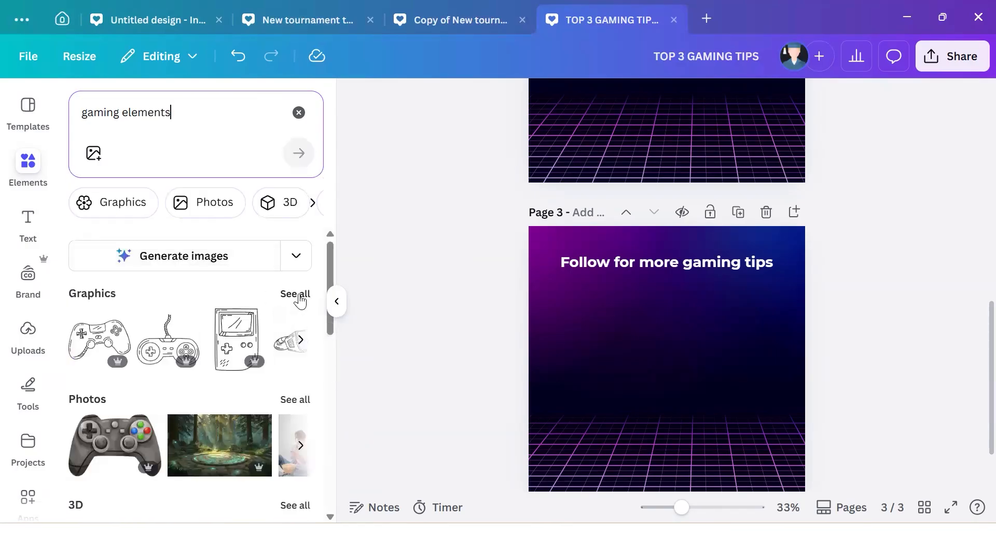
pyautogui.click(295, 294)
# - Look through the "gaming elements" graphics for something suitable for page 3
pyautogui.scroll(-5, 264, 381)
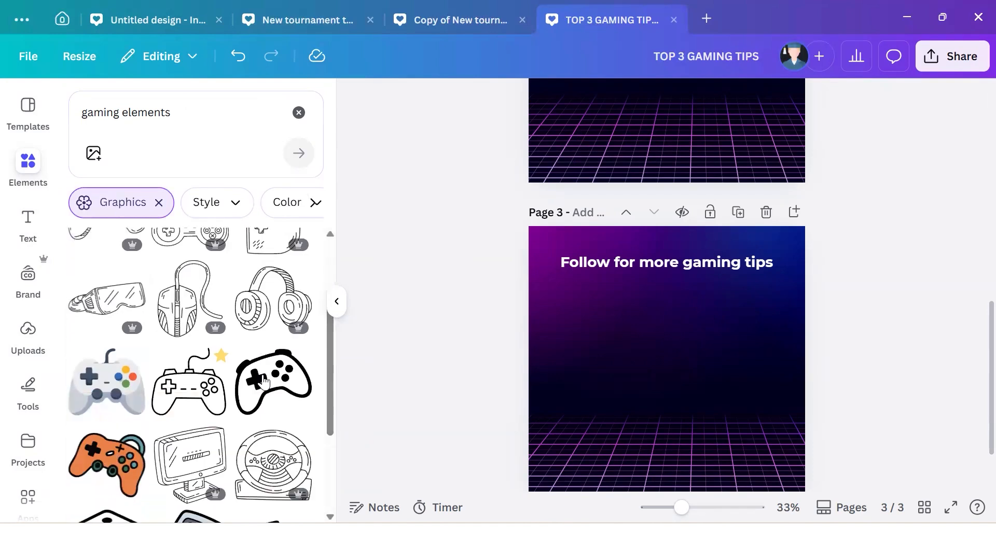
pyautogui.scroll(-4, 264, 382)
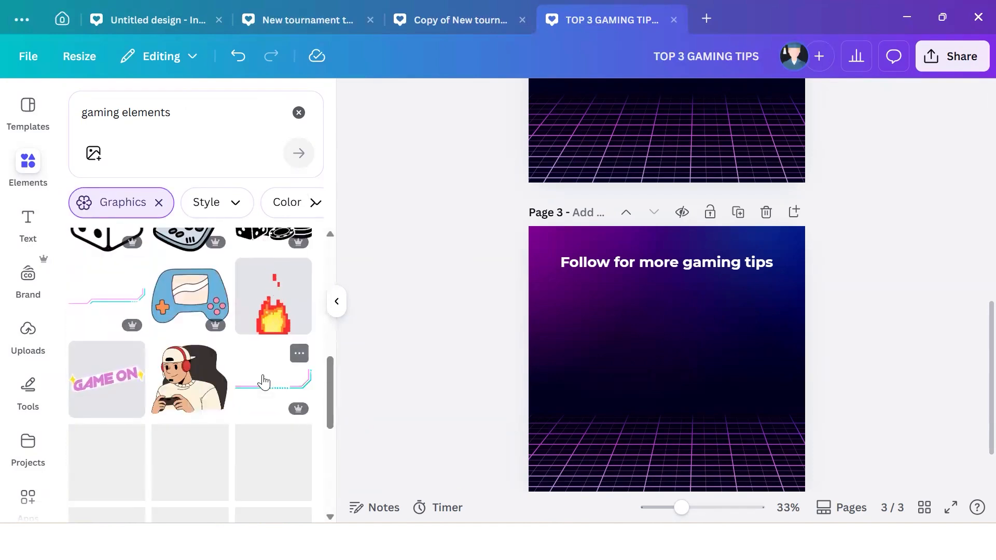
pyautogui.scroll(-2, 263, 382)
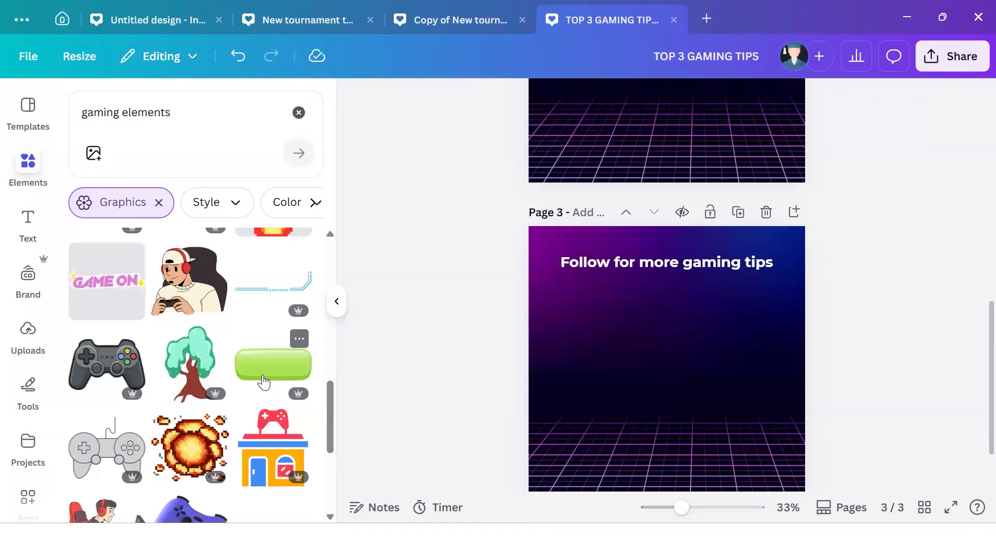
pyautogui.scroll(-2, 263, 382)
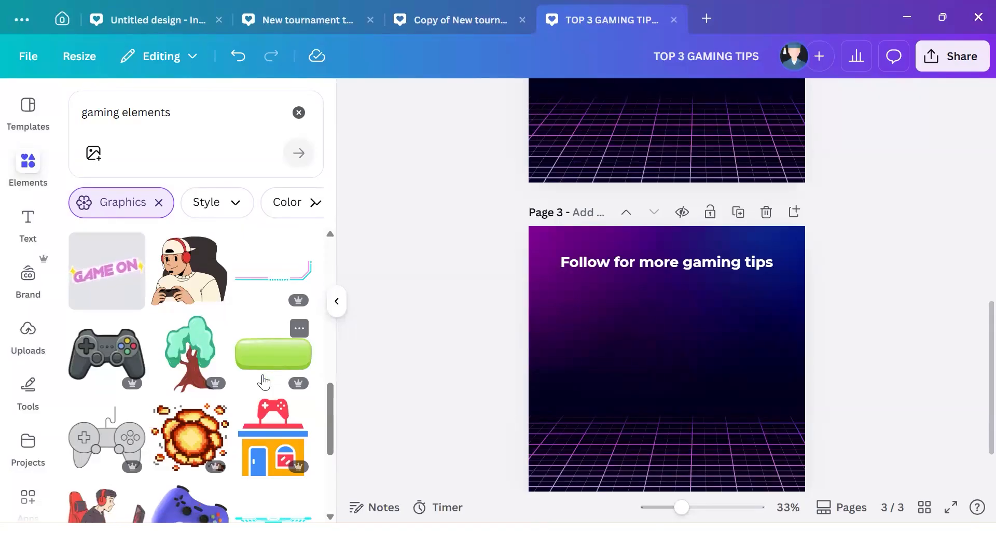
pyautogui.scroll(-2, 264, 382)
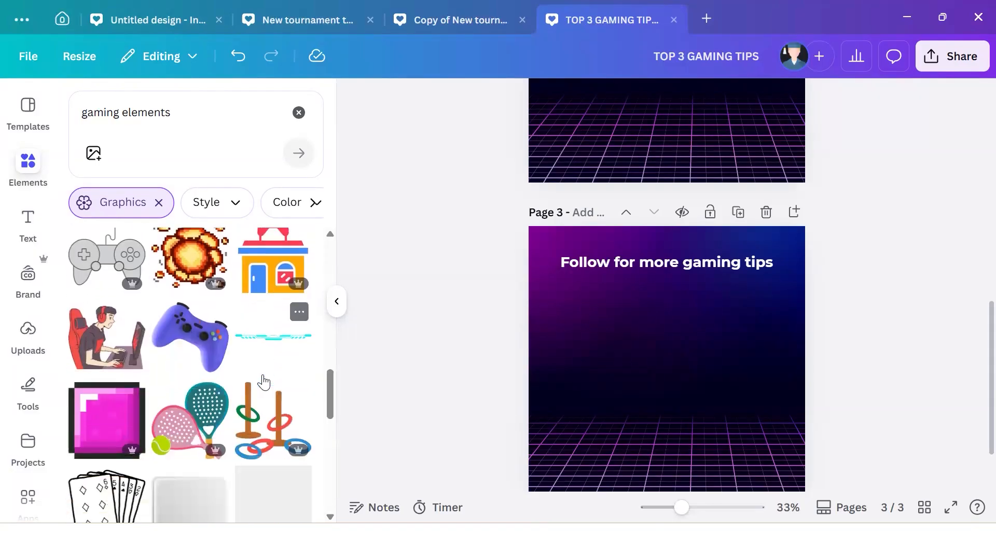
pyautogui.scroll(-3, 263, 382)
pyautogui.scroll(-2, 263, 382)
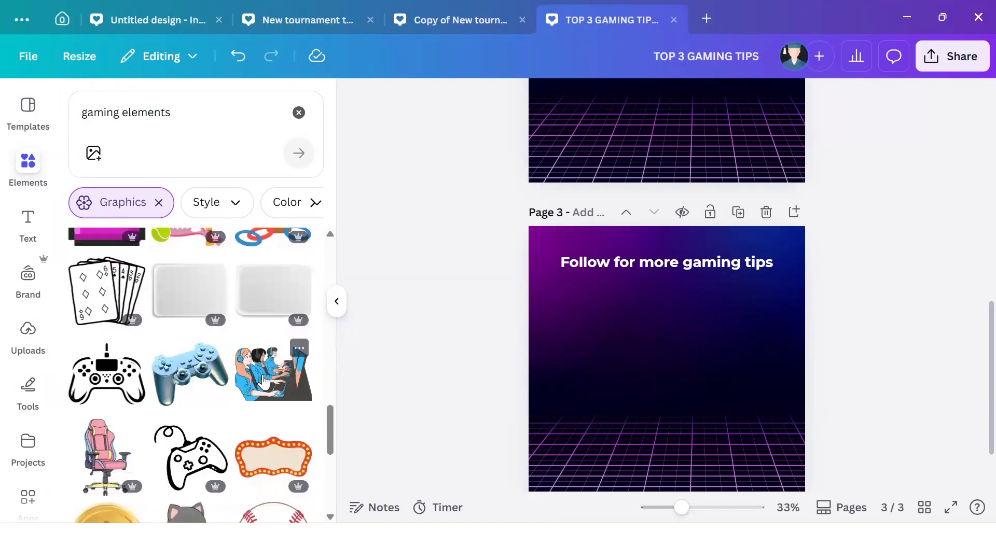
pyautogui.scroll(-3, 264, 382)
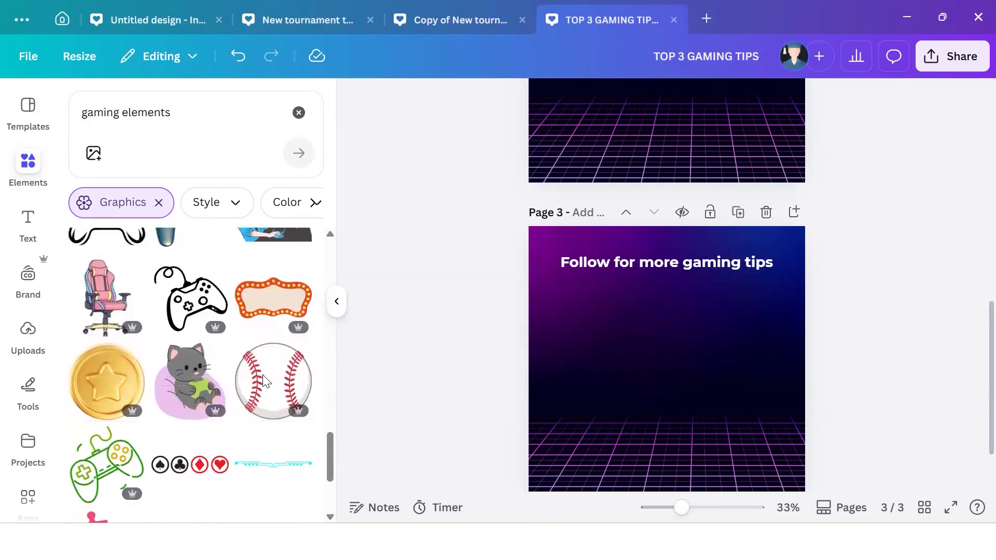
pyautogui.scroll(-1, 264, 382)
pyautogui.scroll(-3, 265, 381)
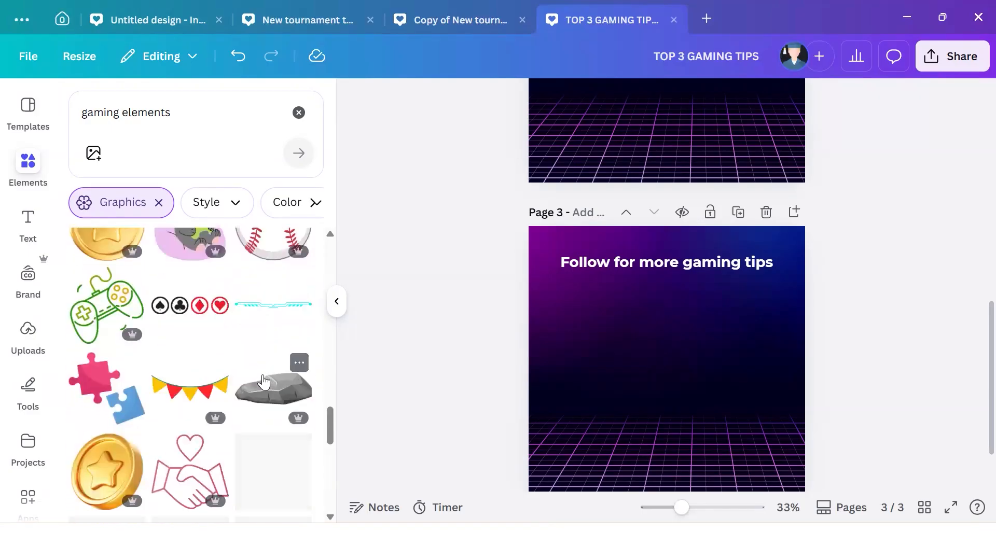
pyautogui.scroll(-1, 263, 382)
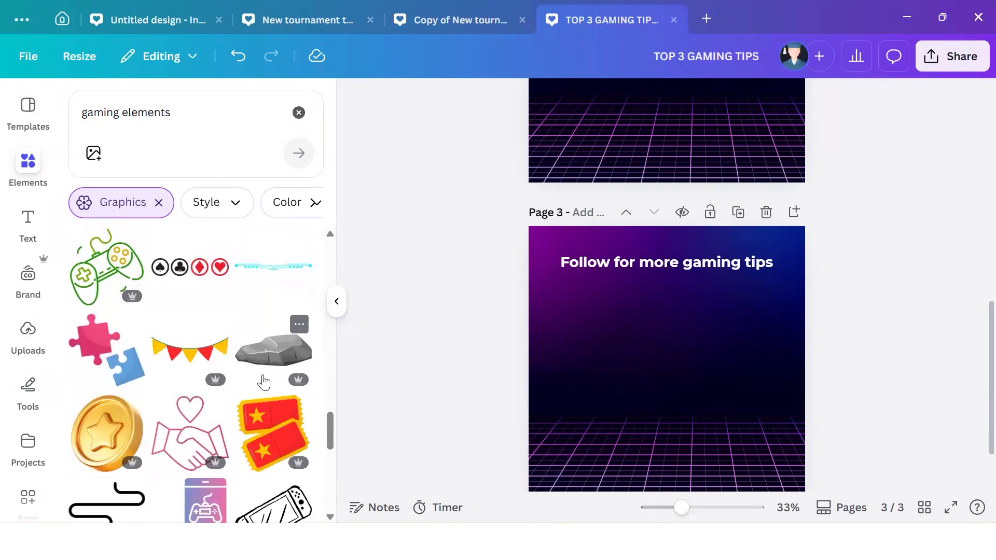
pyautogui.scroll(-4, 264, 382)
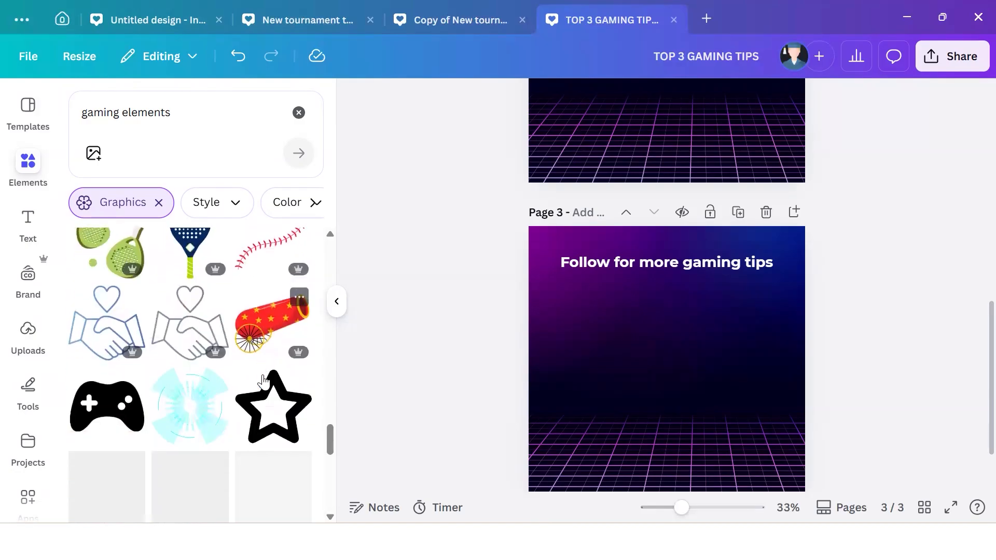
pyautogui.scroll(-3, 263, 382)
pyautogui.scroll(5, 265, 381)
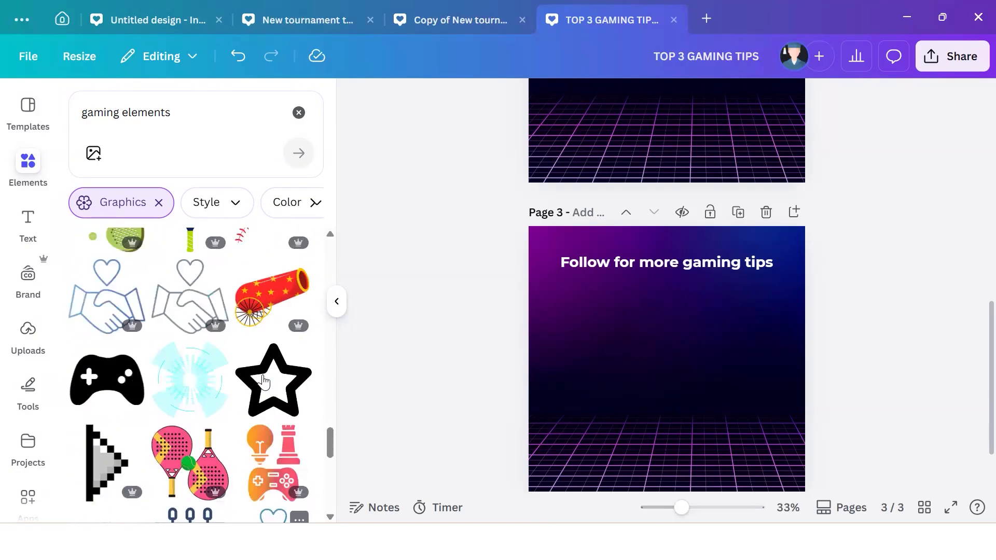
pyautogui.scroll(5, 263, 375)
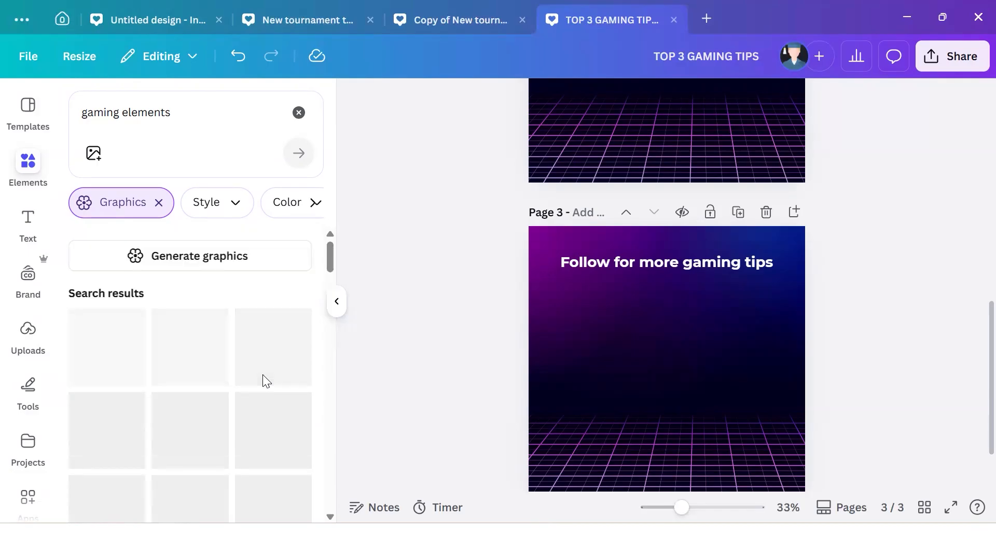
# - Replace the graphics search term with "tech" and run the search
pyautogui.click(160, 110)
pyautogui.hotkey('ctrl', 'a')
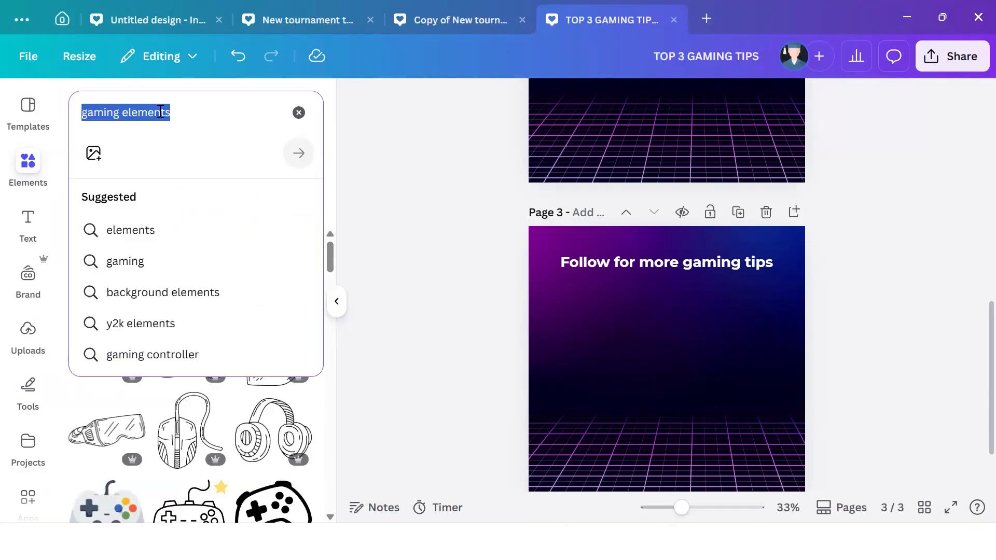
pyautogui.write('tech')
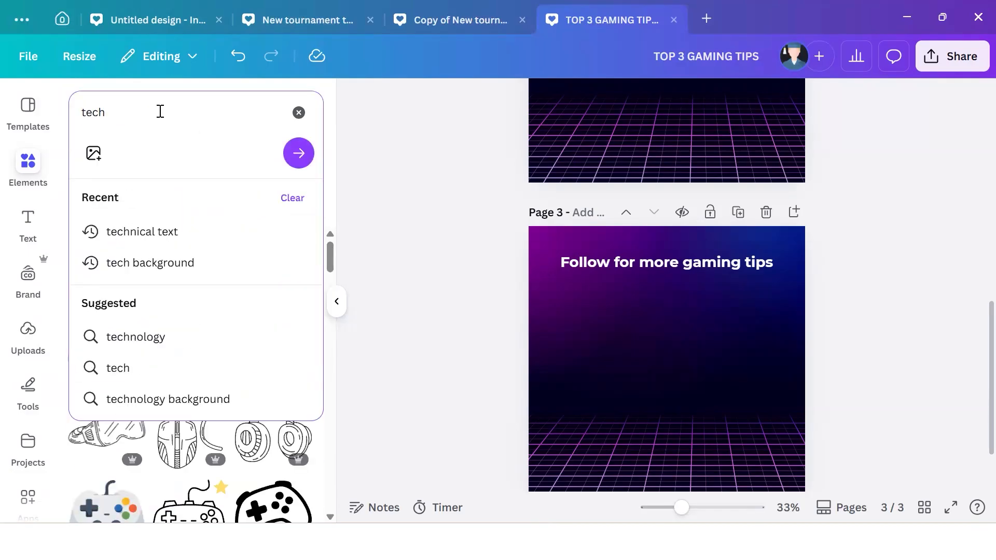
pyautogui.press('Return')
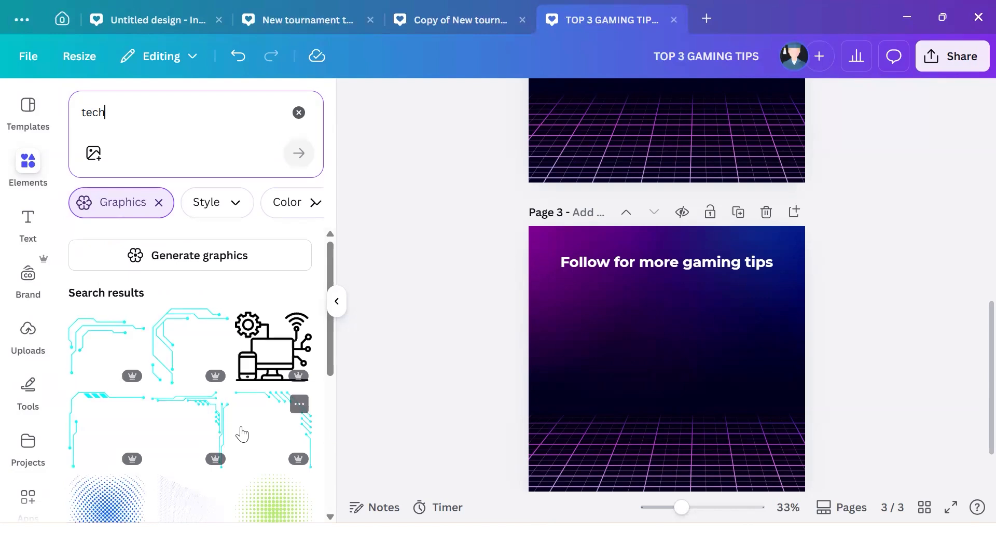
# - Add the blue hexagon network graphic to page 3 and move it up just beneath the "Follow for more gaming tips" text
pyautogui.scroll(-2, 240, 429)
pyautogui.scroll(-1, 241, 434)
pyautogui.scroll(-1, 241, 433)
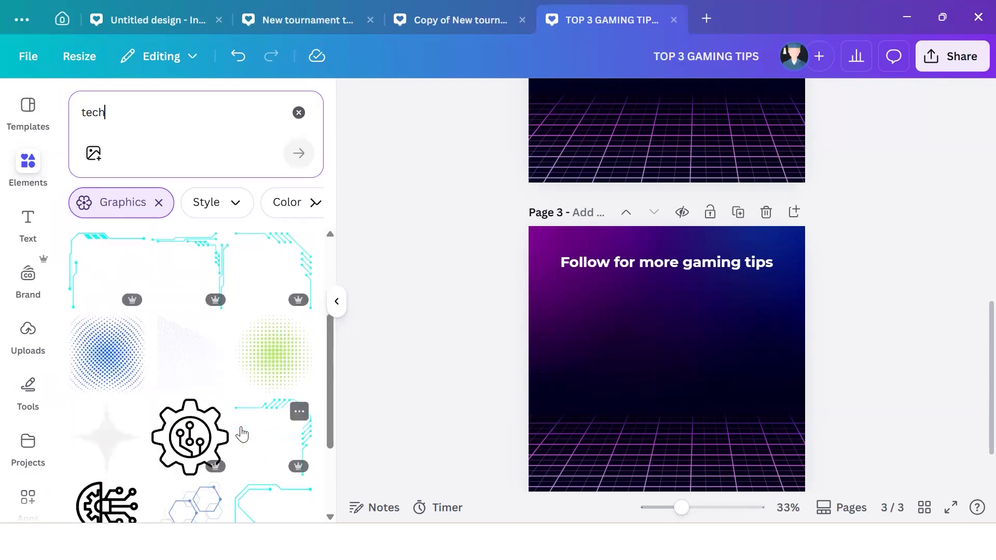
pyautogui.scroll(-3, 242, 433)
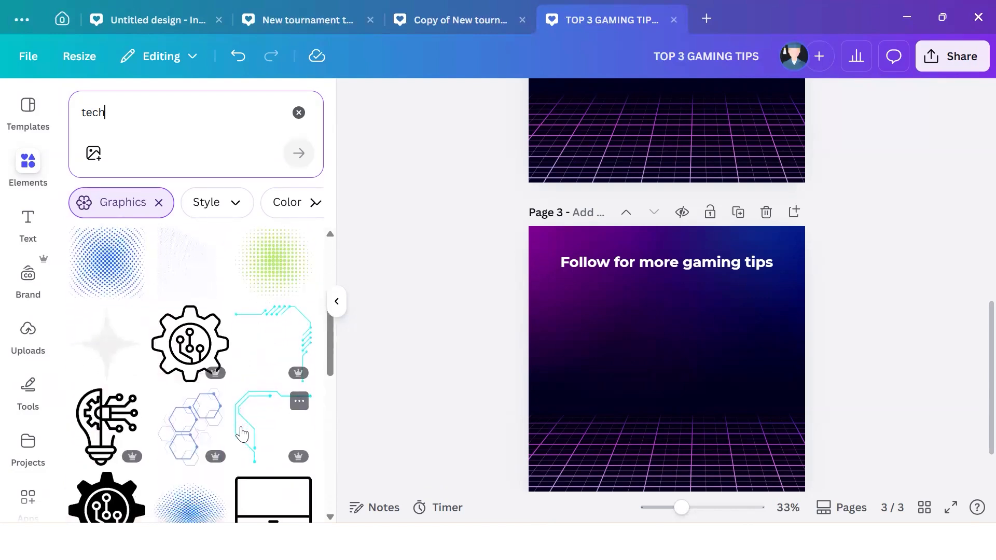
pyautogui.scroll(-5, 242, 434)
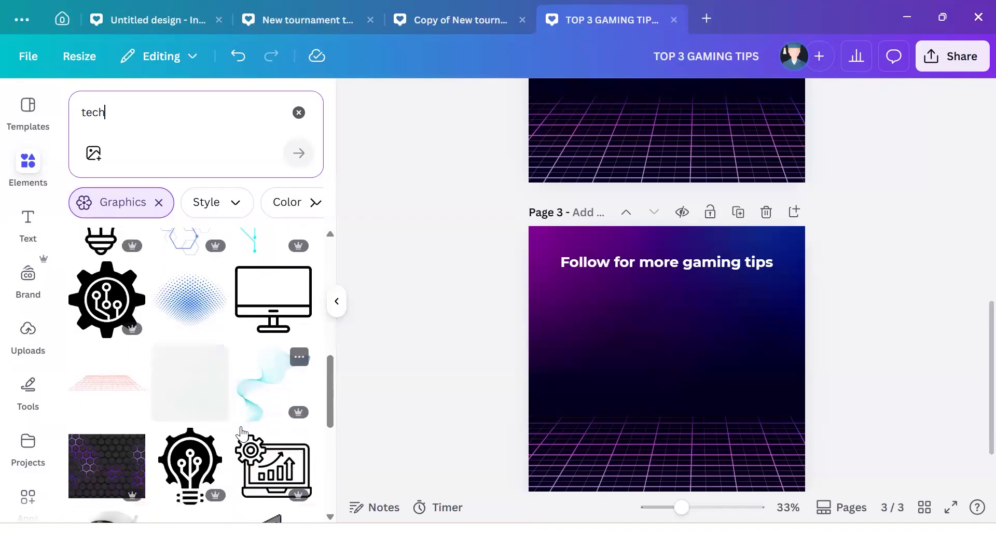
pyautogui.scroll(-3, 241, 433)
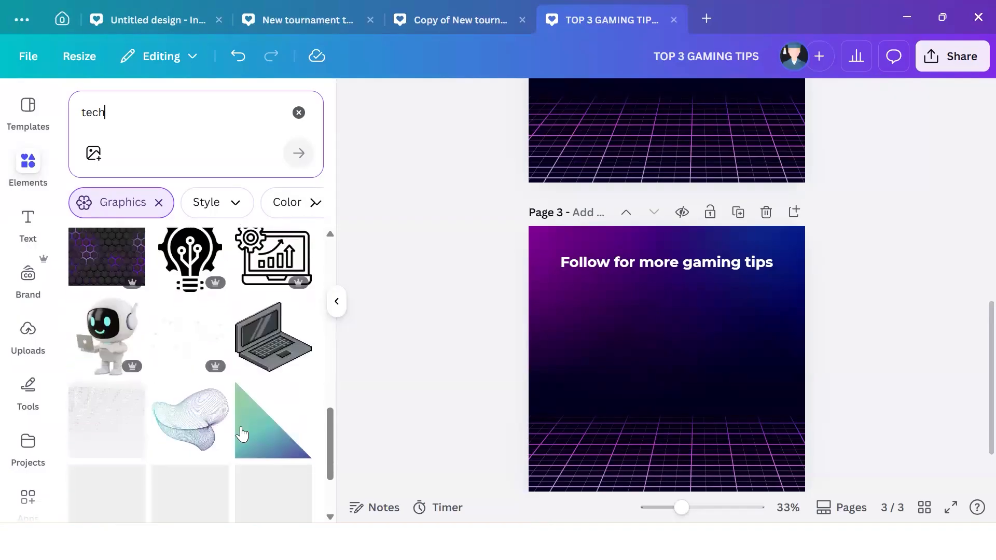
pyautogui.scroll(3, 241, 433)
pyautogui.scroll(4, 241, 433)
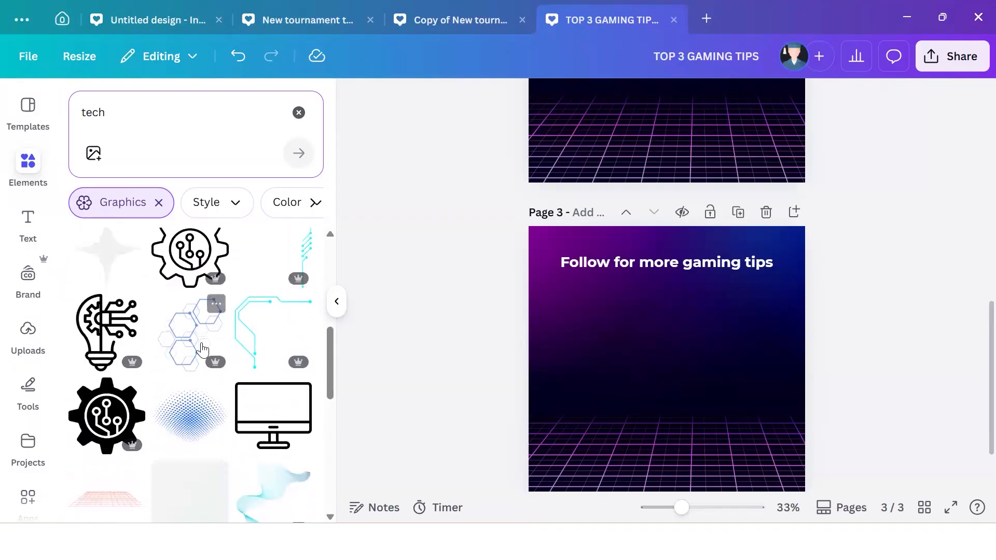
pyautogui.click(202, 350)
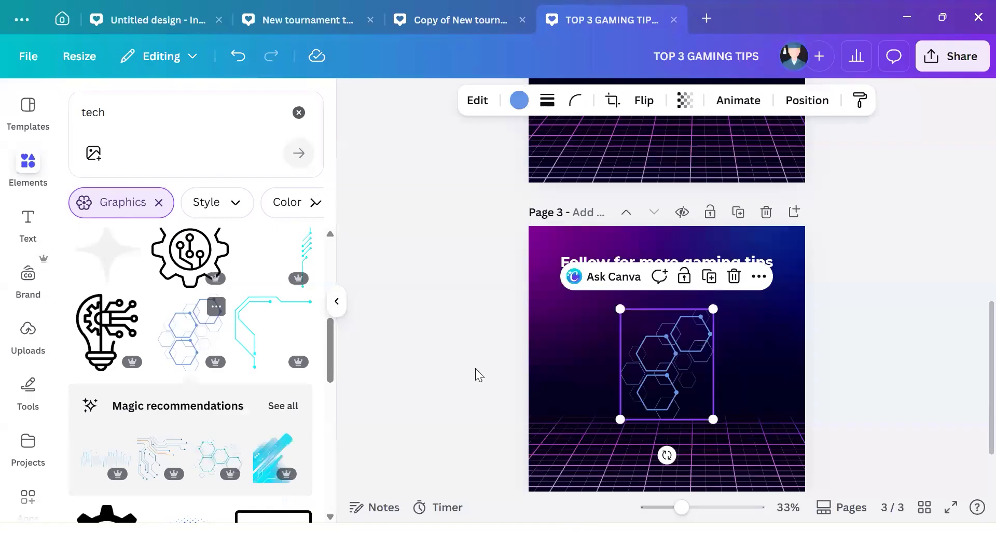
pyautogui.moveTo(660, 363); pyautogui.dragTo(661, 352)
pyautogui.click(782, 396)
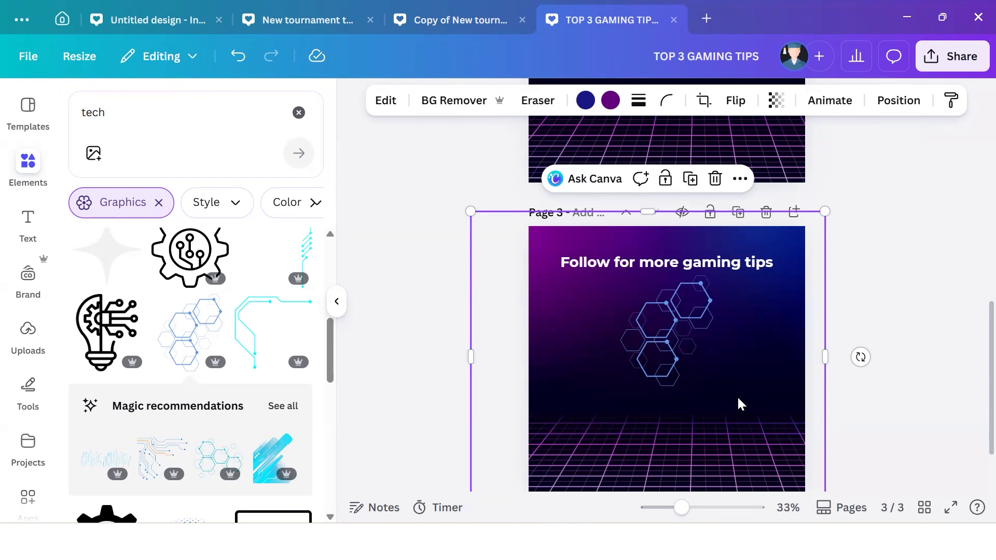
pyautogui.scroll(-1, 738, 398)
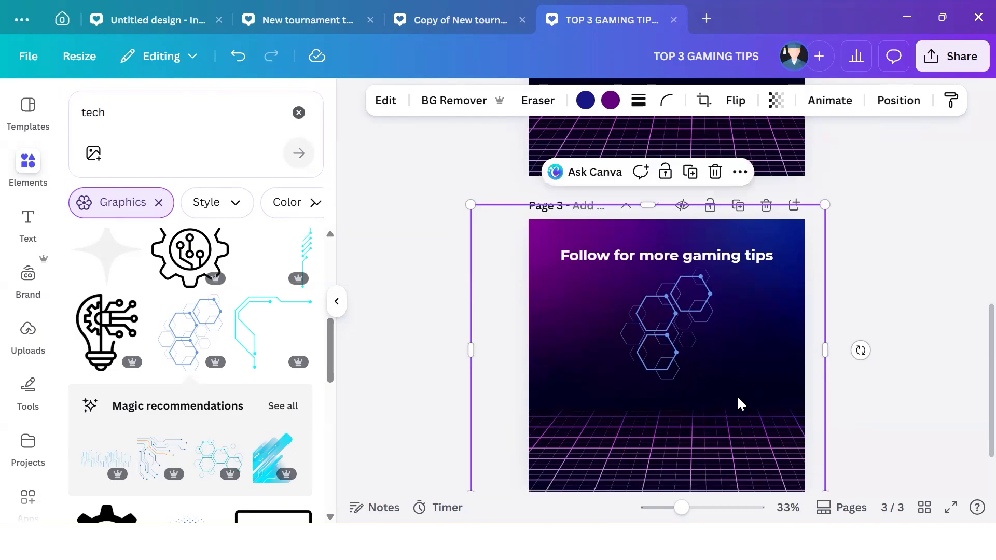
pyautogui.click(933, 278)
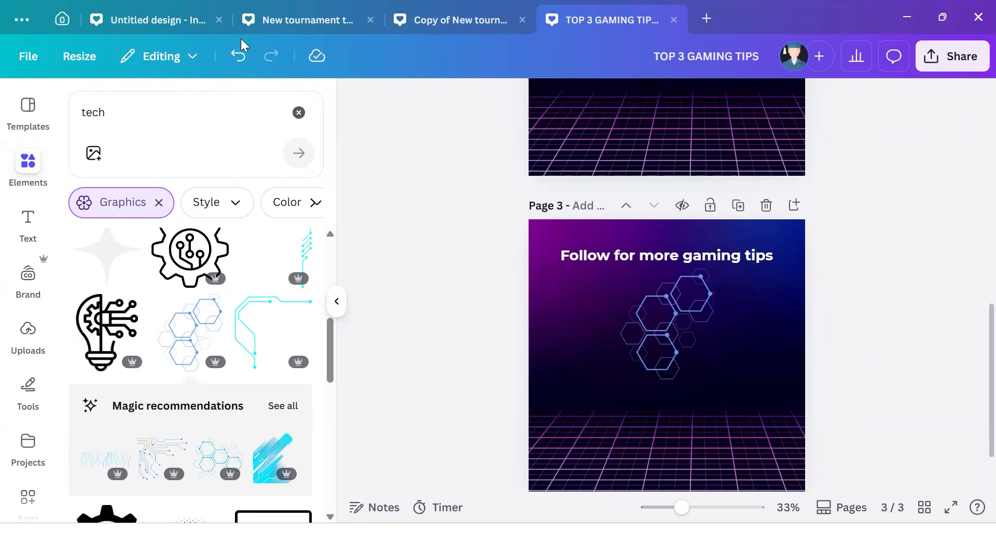
# - Copy the grouped controller shield logo from the "Copy of New tournament this weekend" design, leaving its placement there as it was
pyautogui.click(412, 31)
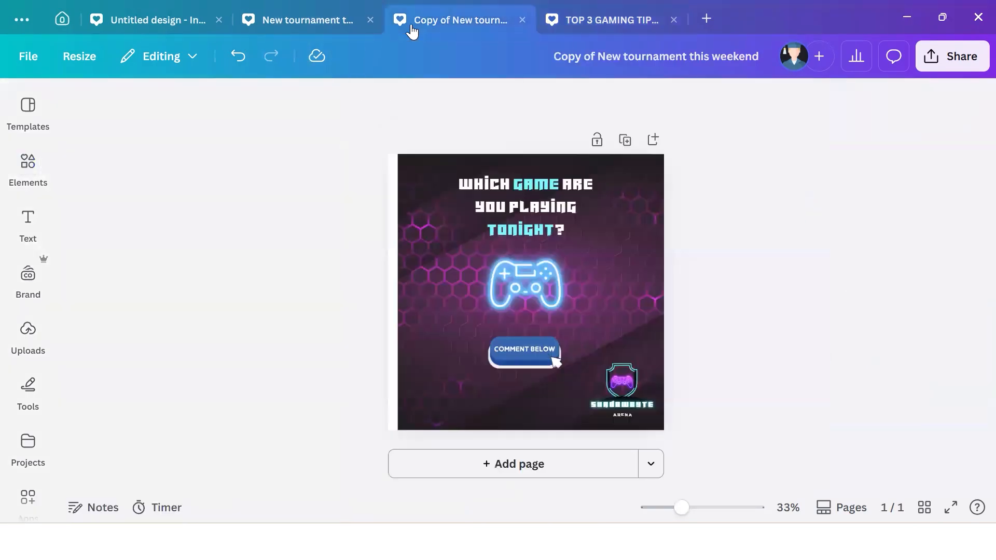
pyautogui.click(617, 358)
pyautogui.moveTo(630, 369); pyautogui.dragTo(625, 386)
pyautogui.hotkey('ctrl', 'z')
pyautogui.click(634, 383)
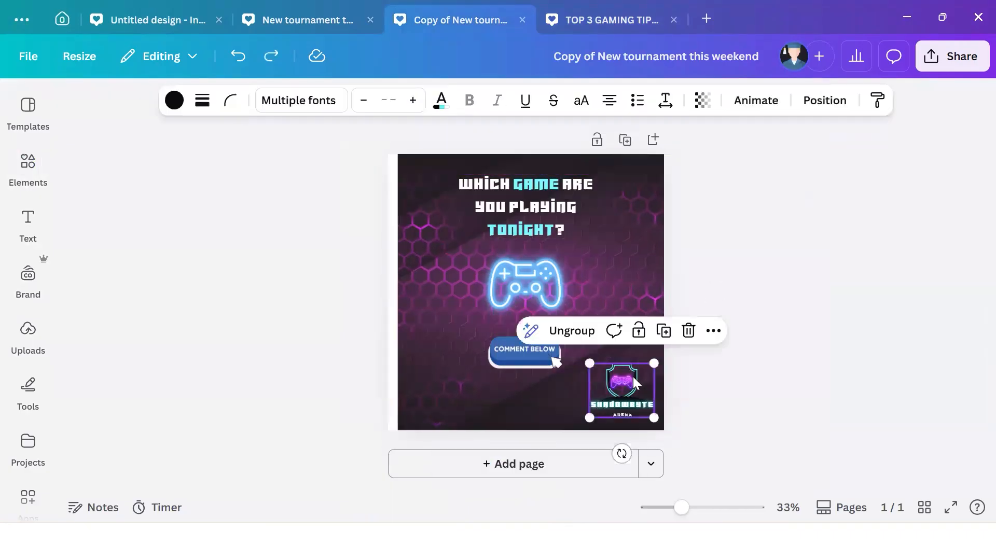
# - Paste the logo group onto page 3 of the TOP 3 GAMING TIPS design and place it at the page's right edge, just above the grid
pyautogui.click(587, 26)
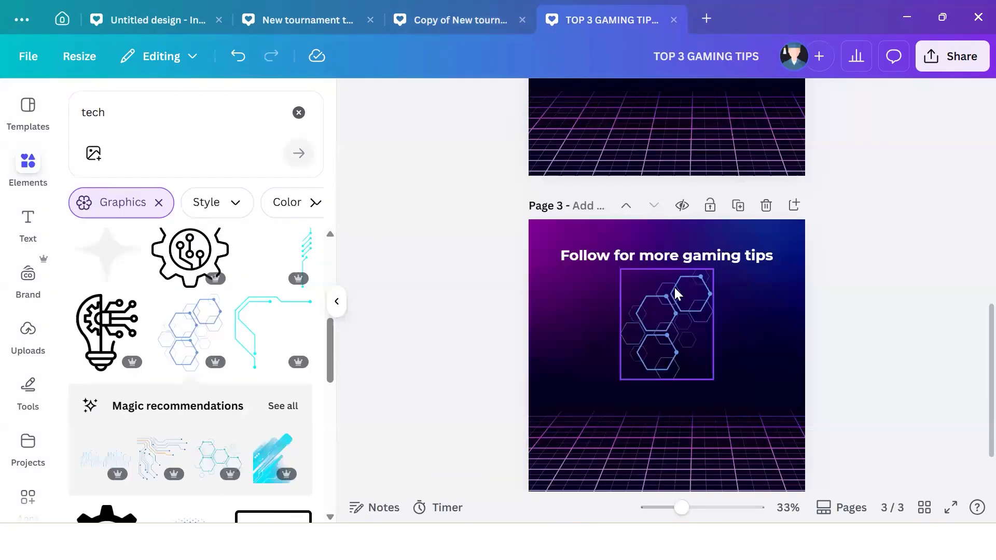
pyautogui.click(760, 344)
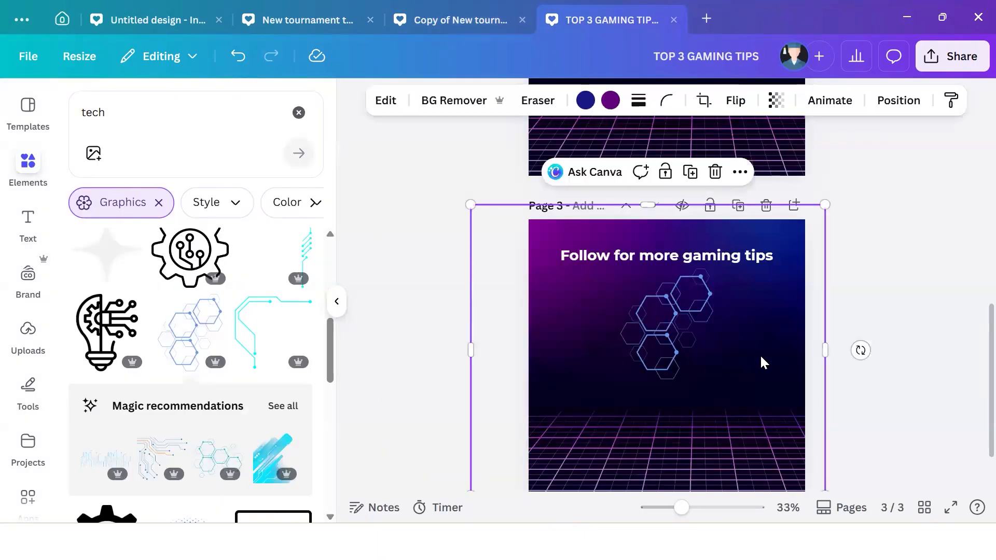
pyautogui.hotkey('ctrl', 'v')
pyautogui.moveTo(760, 441); pyautogui.dragTo(770, 377)
pyautogui.click(892, 431)
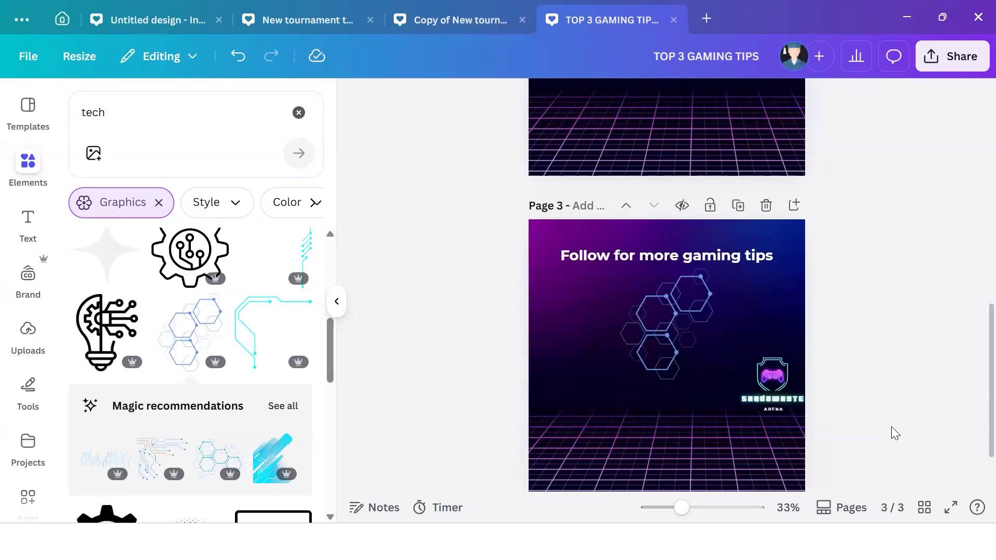
# - Close the graphics search results and review all three pages of the gaming tips post for consistency
pyautogui.click(337, 303)
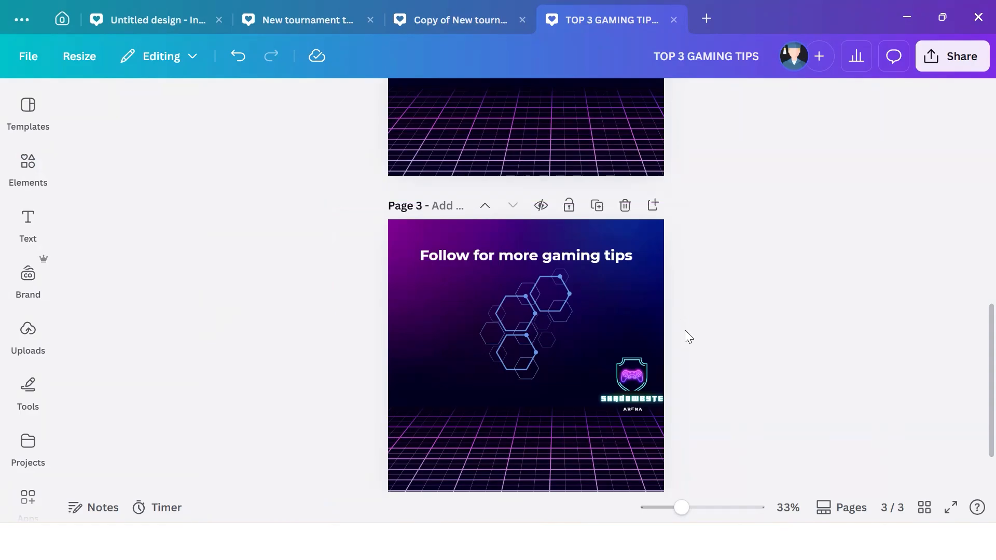
pyautogui.scroll(12, 734, 322)
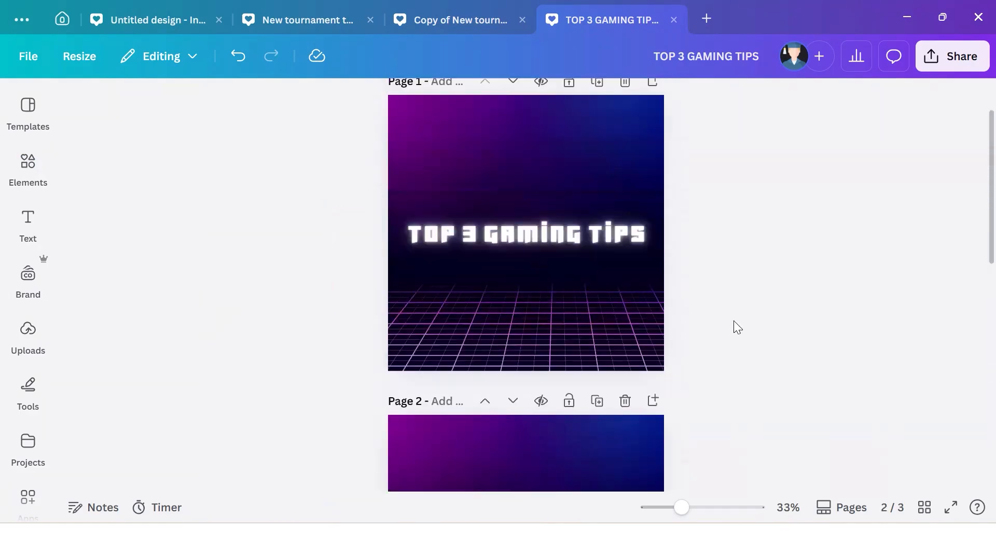
pyautogui.scroll(-6, 735, 322)
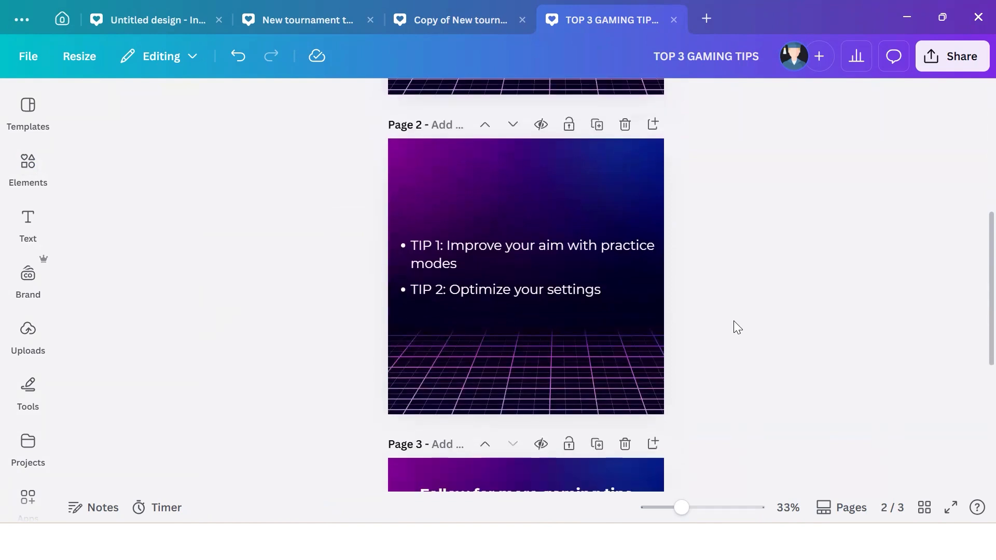
pyautogui.scroll(6, 733, 322)
pyautogui.scroll(-10, 733, 322)
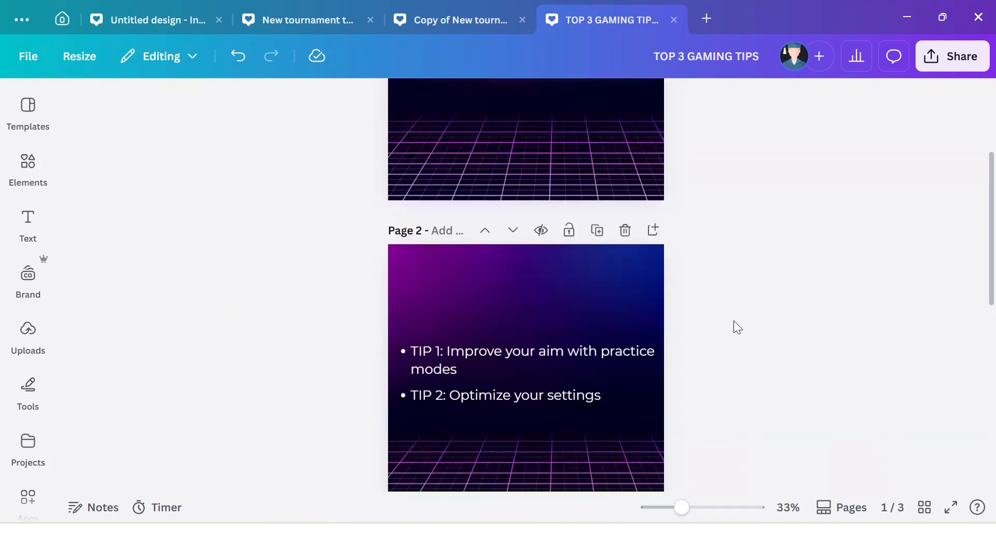
pyautogui.scroll(-3, 734, 322)
pyautogui.scroll(12, 733, 322)
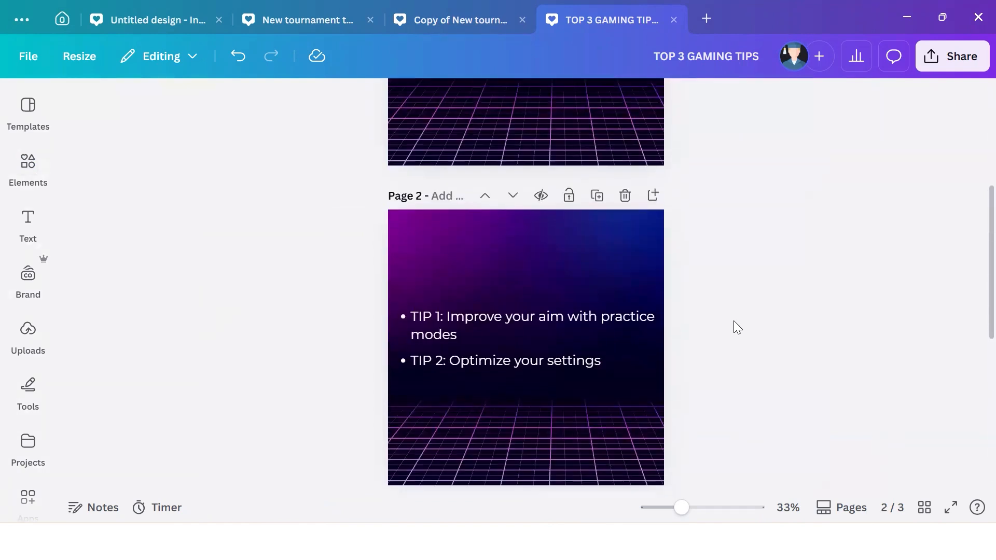
pyautogui.scroll(-9, 734, 321)
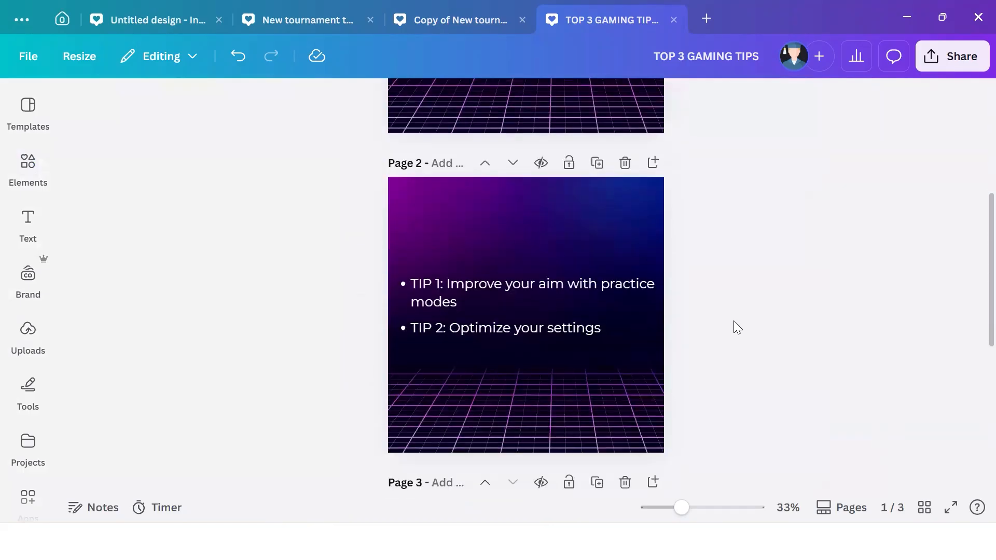
pyautogui.scroll(-2, 733, 328)
pyautogui.scroll(1, 734, 321)
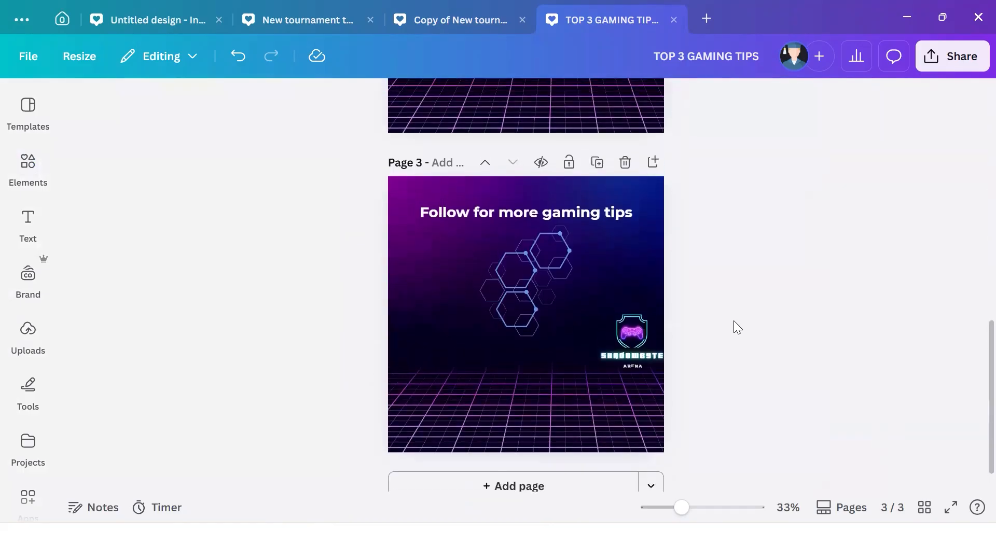
pyautogui.scroll(8, 733, 322)
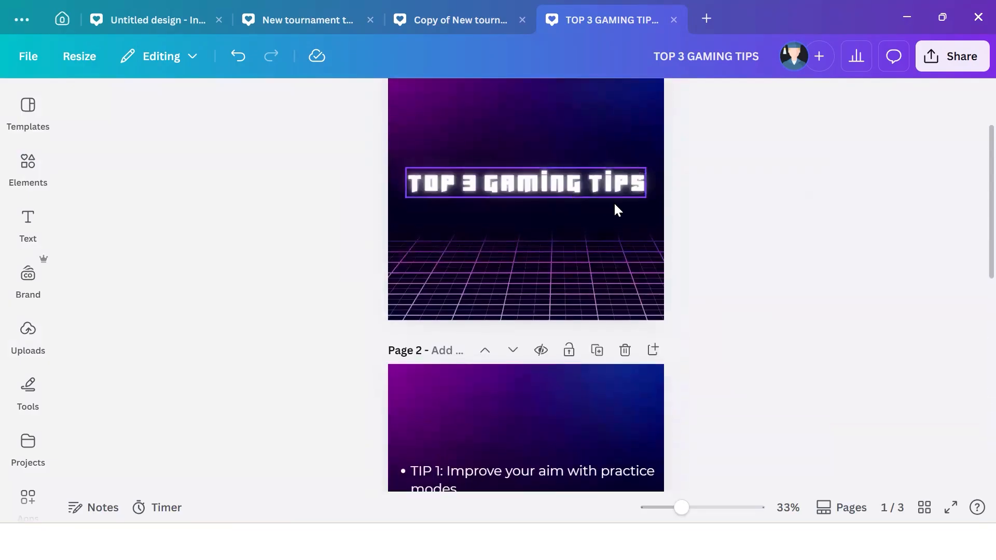
pyautogui.scroll(-5, 707, 251)
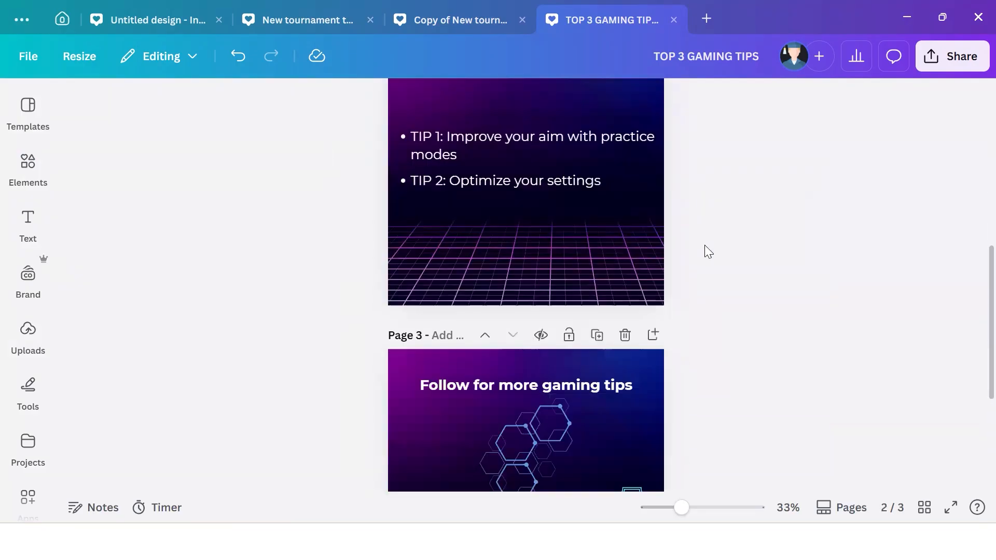
pyautogui.scroll(-4, 705, 246)
pyautogui.scroll(6, 704, 246)
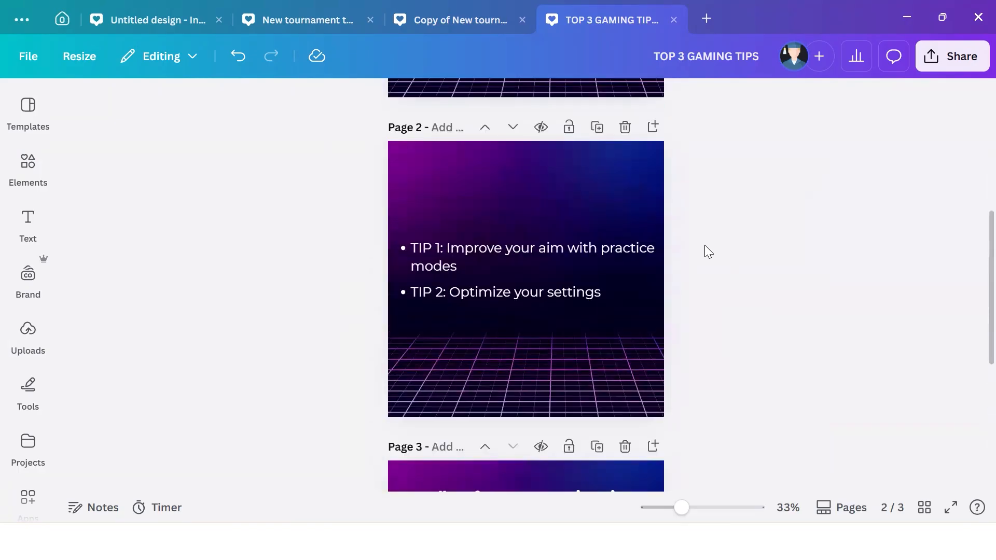
pyautogui.scroll(5, 704, 245)
# - Change the "TOP 3 GAMING TIPS" title on page 1 to the Montserrat font and make it bold
pyautogui.click(628, 283)
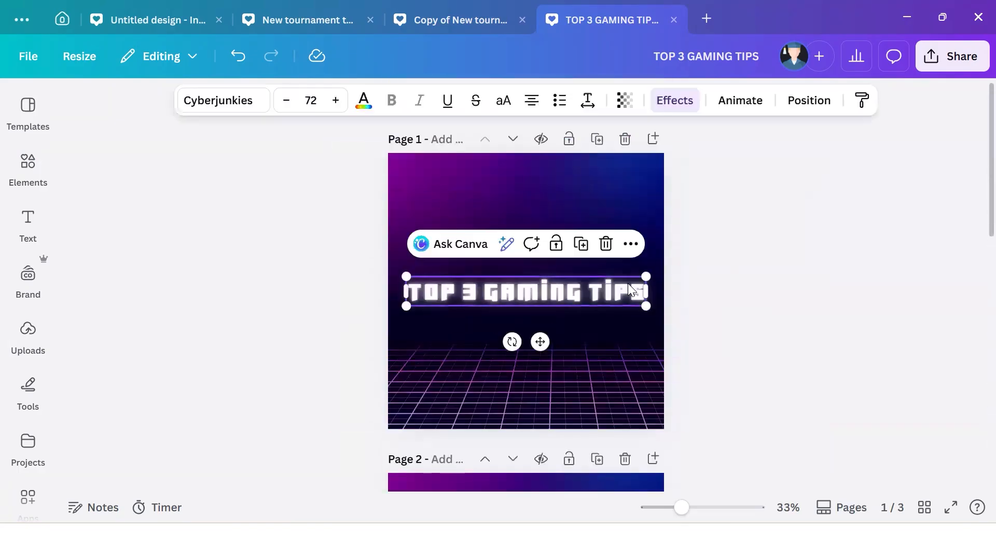
pyautogui.click(247, 108)
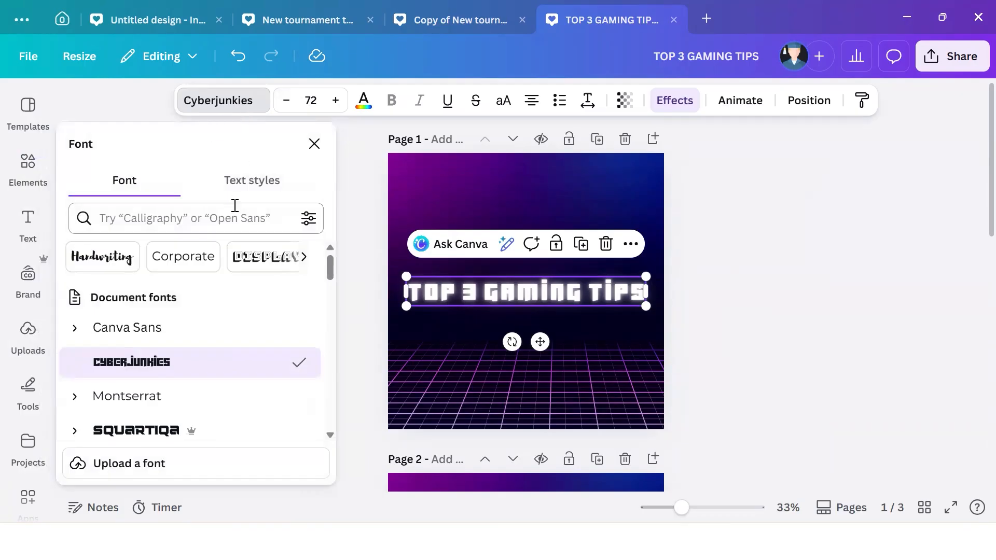
pyautogui.click(172, 410)
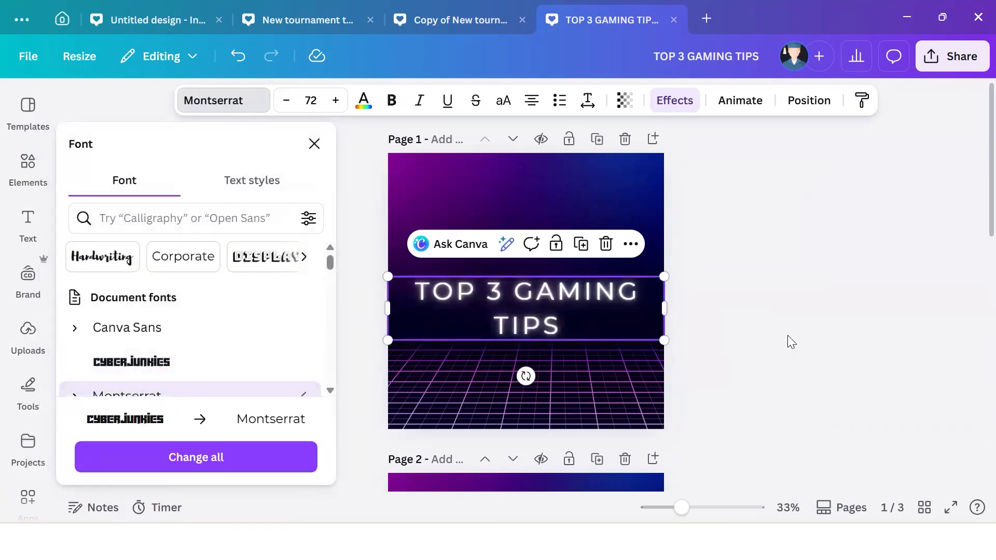
pyautogui.press('Escape')
pyautogui.scroll(-10, 787, 336)
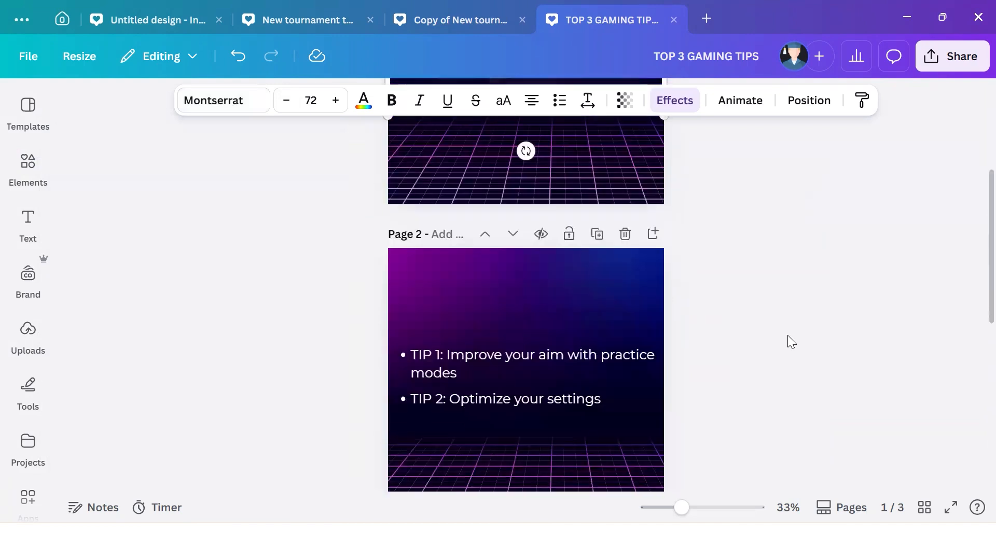
pyautogui.scroll(10, 787, 335)
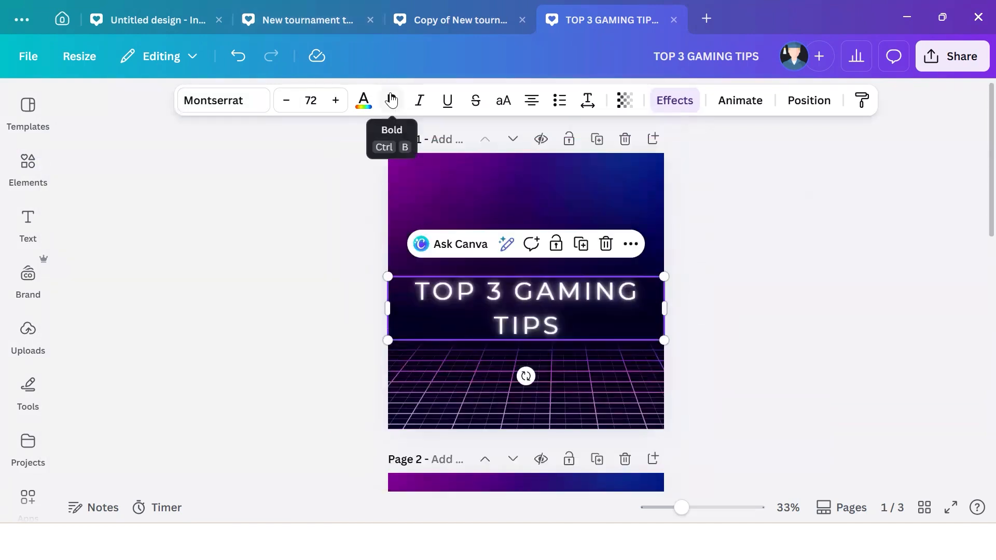
pyautogui.click(392, 100)
pyautogui.click(794, 316)
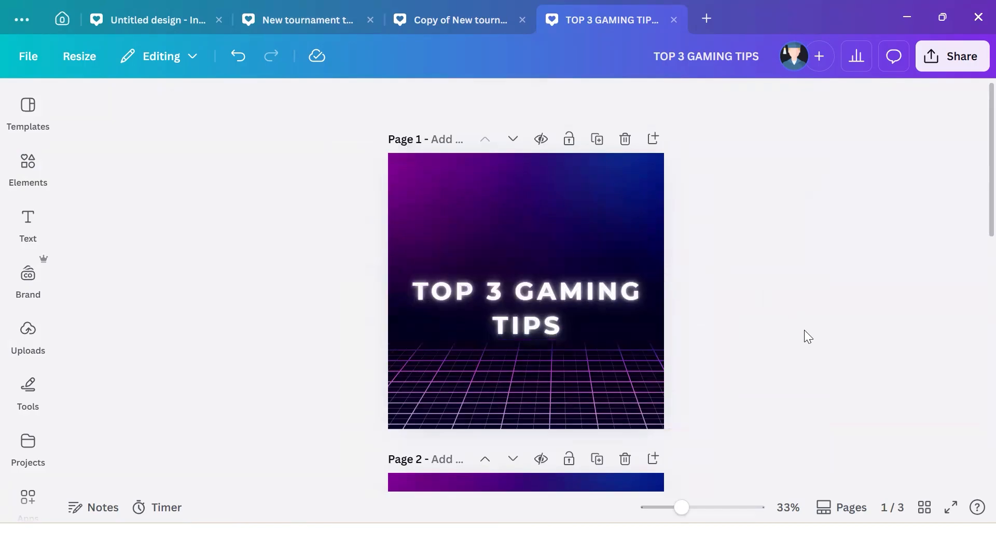
# - Move the page 1 title up slightly so it sits well above the neon grid
pyautogui.scroll(-1, 805, 334)
pyautogui.click(547, 227)
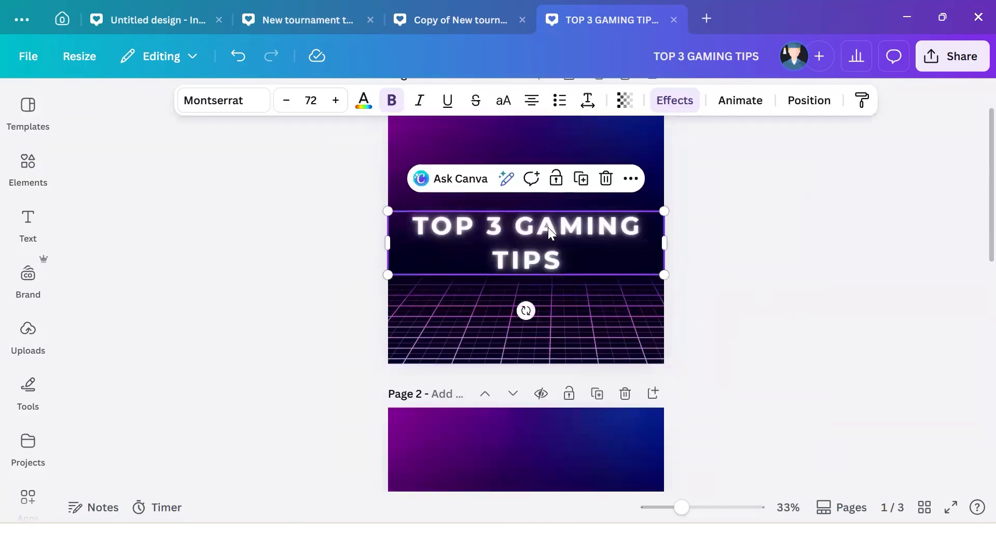
pyautogui.moveTo(548, 227); pyautogui.dragTo(546, 210)
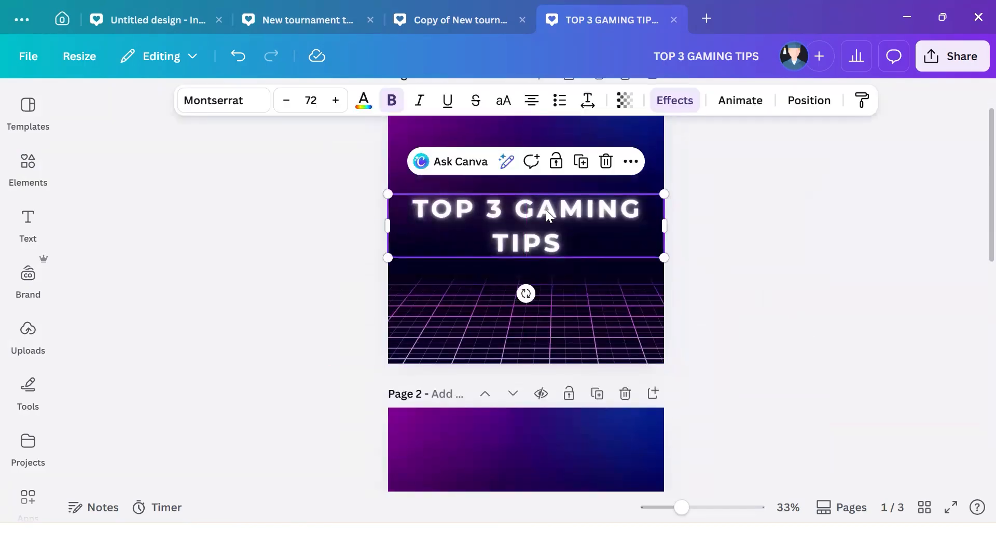
pyautogui.click(839, 226)
pyautogui.scroll(1, 839, 226)
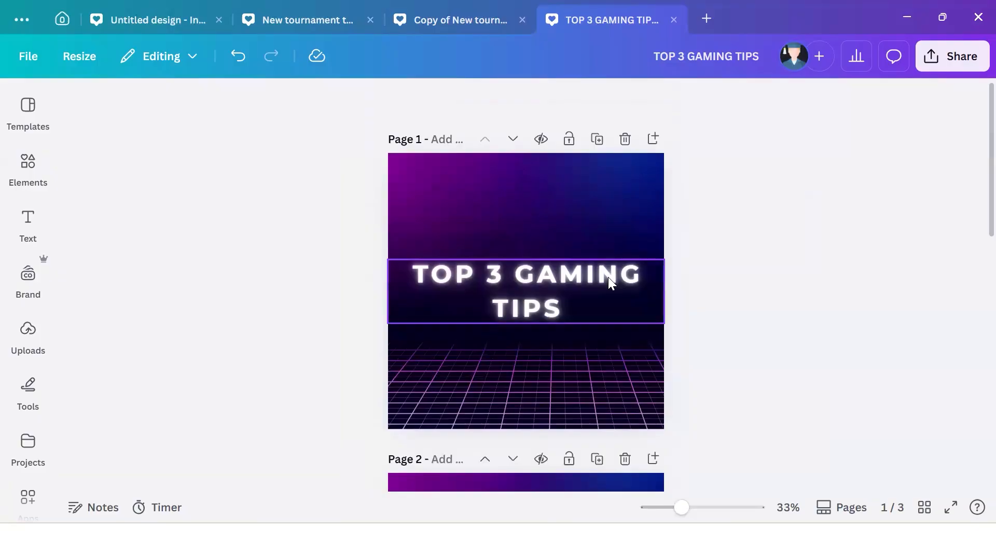
pyautogui.click(608, 277)
pyautogui.moveTo(608, 277); pyautogui.dragTo(607, 270)
pyautogui.click(745, 277)
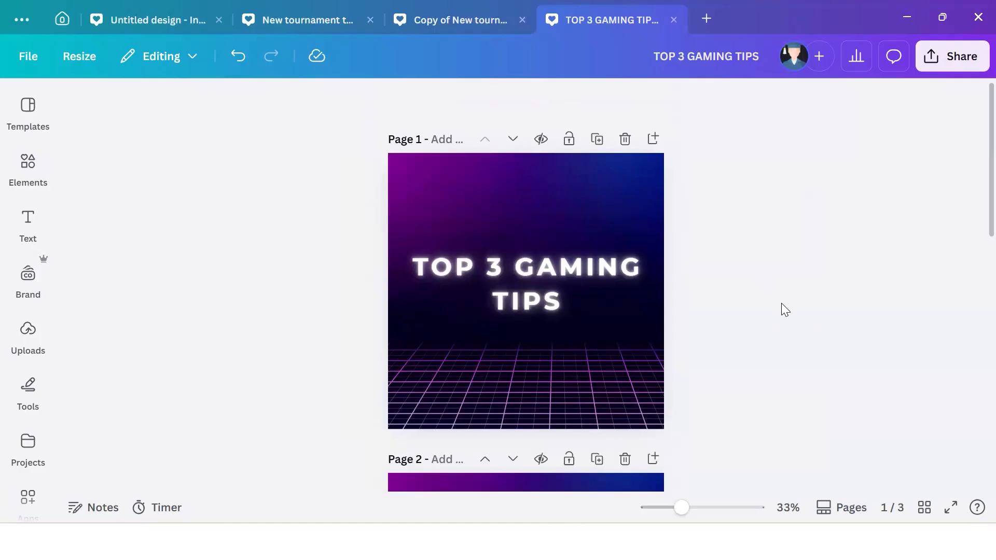
# - Look through the pages again from the restyled title to the closing follow page
pyautogui.scroll(-10, 781, 303)
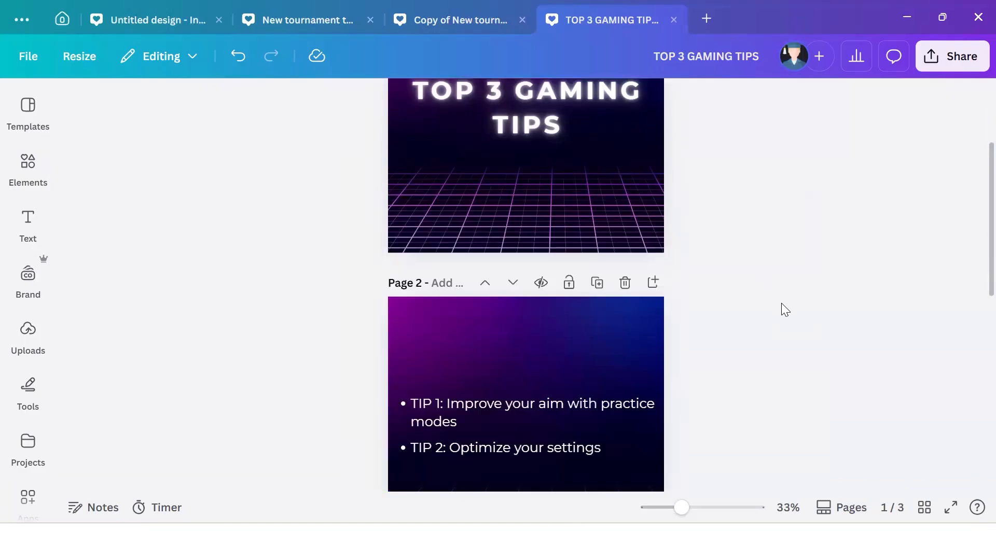
pyautogui.scroll(10, 781, 303)
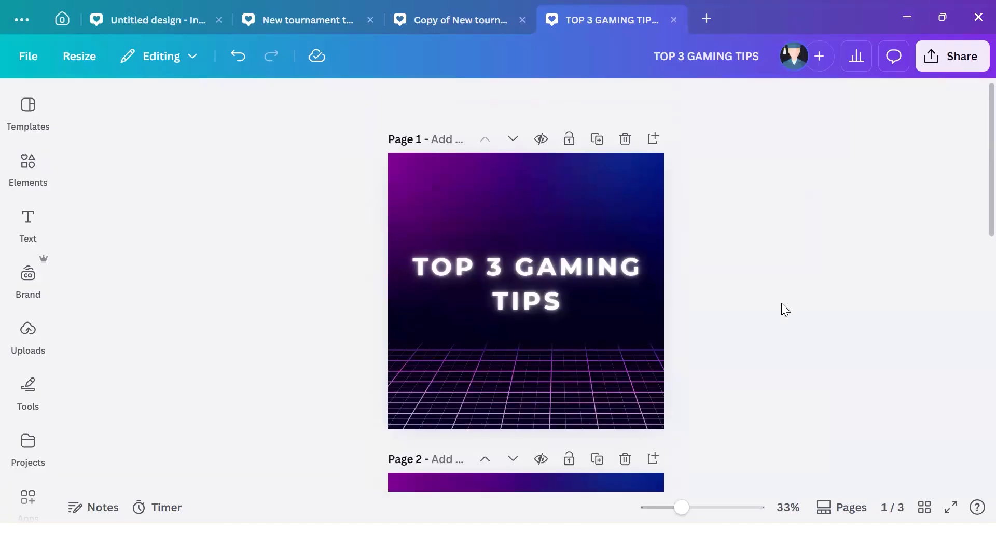
pyautogui.scroll(-10, 782, 303)
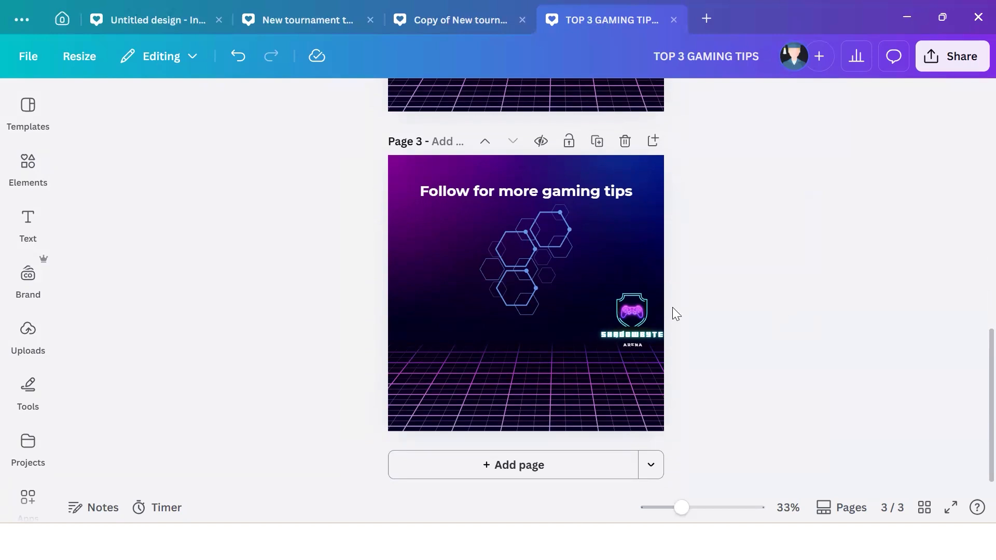
pyautogui.moveTo(290, 36)
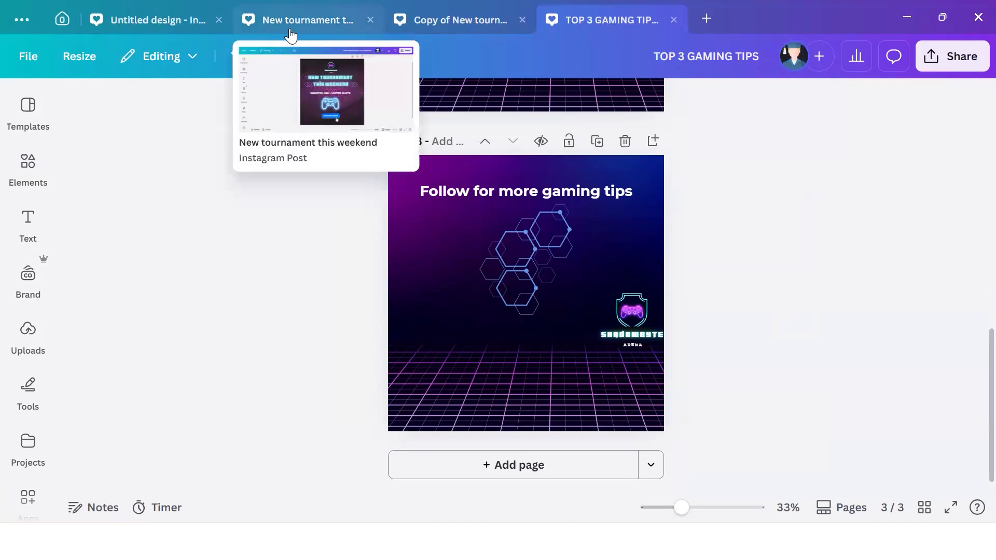
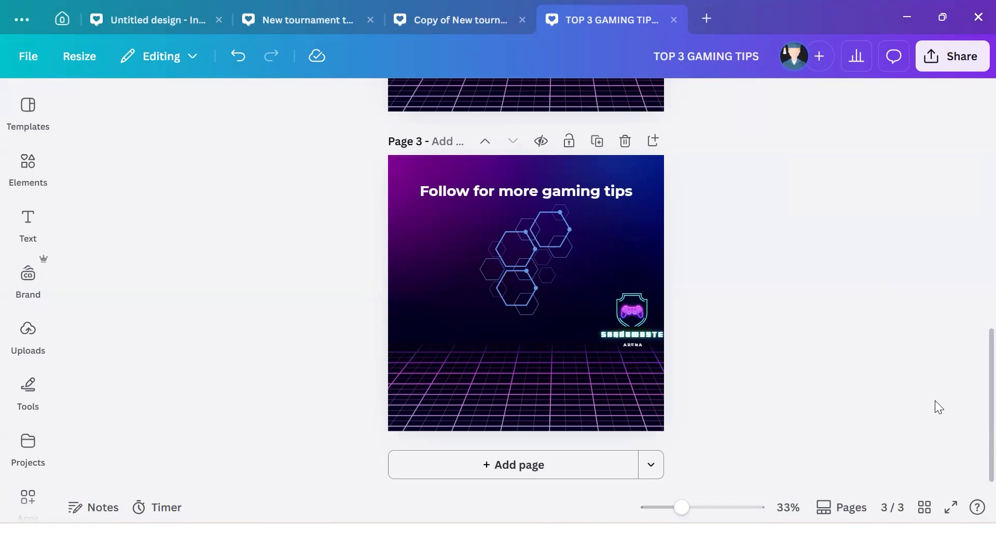
pyautogui.scroll(10, 934, 400)
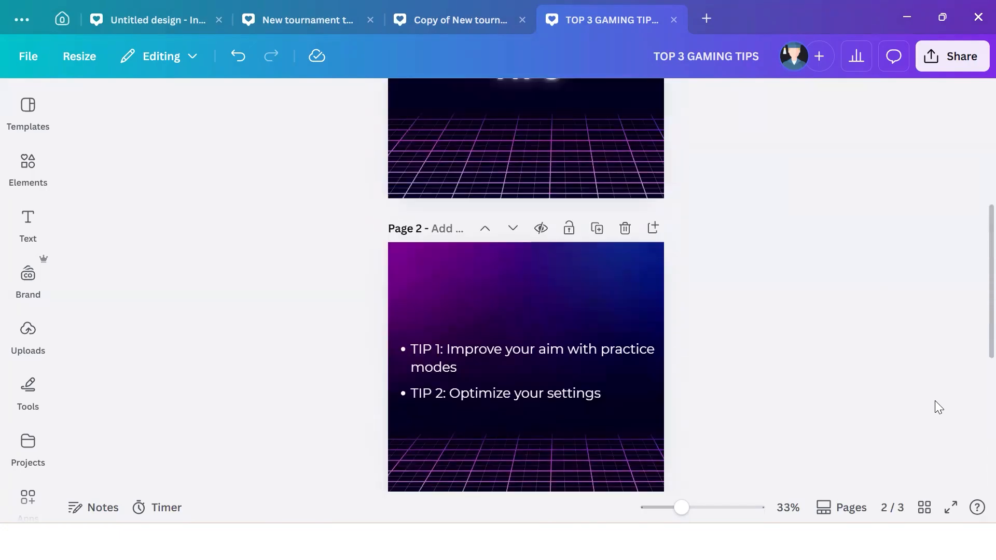
pyautogui.scroll(-10, 934, 401)
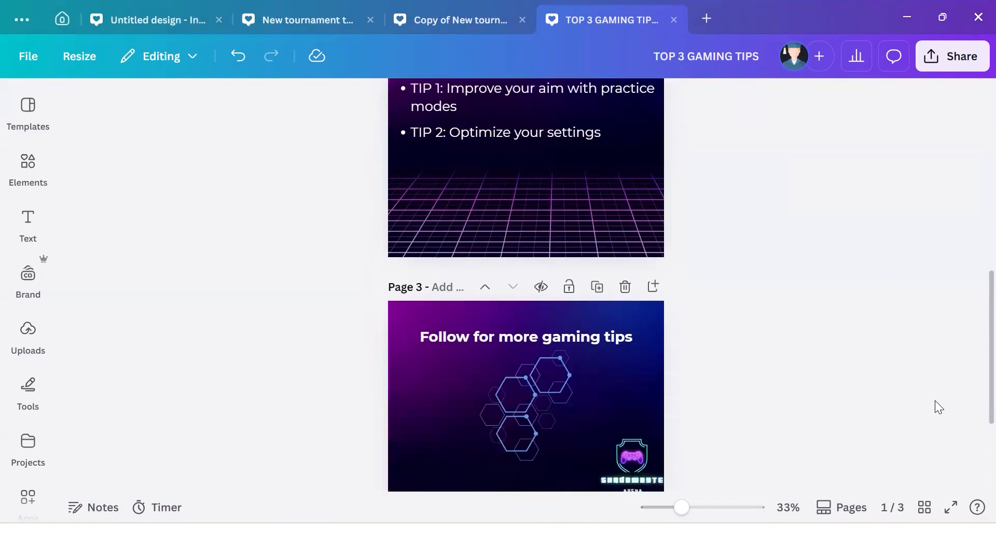
pyautogui.scroll(-2, 934, 407)
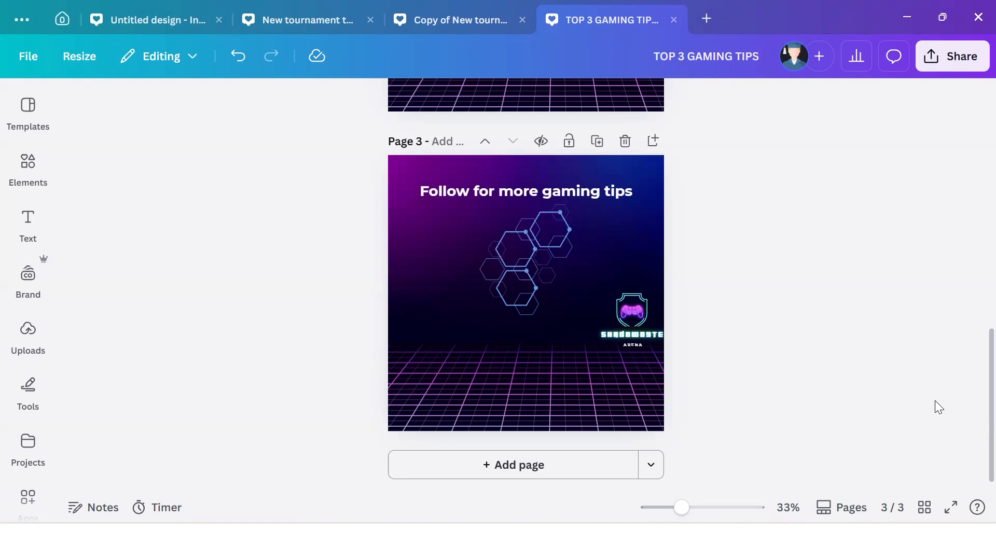
# - Search the new design formats for "linkedin post", create a blank LinkedIn Post design and select its empty page
pyautogui.click(56, 26)
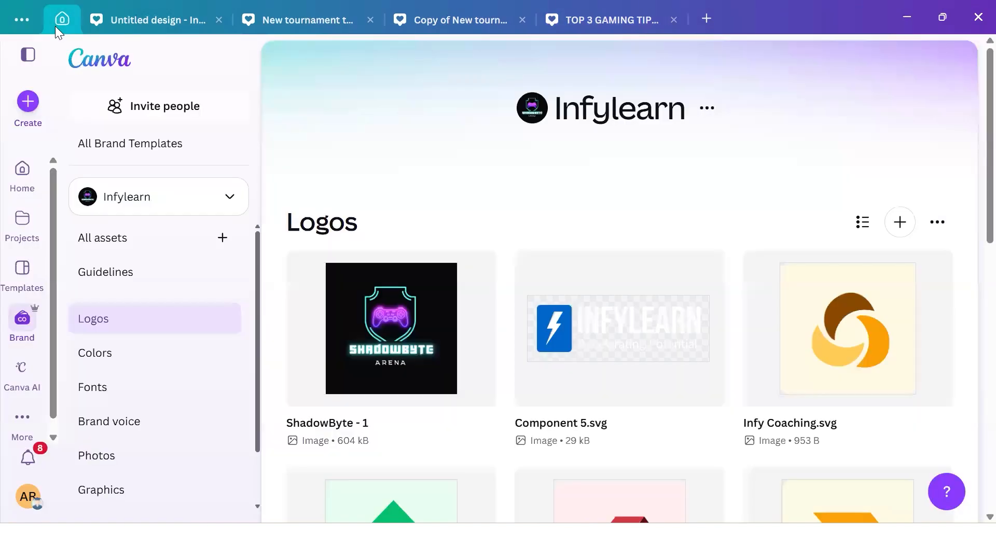
pyautogui.click(28, 103)
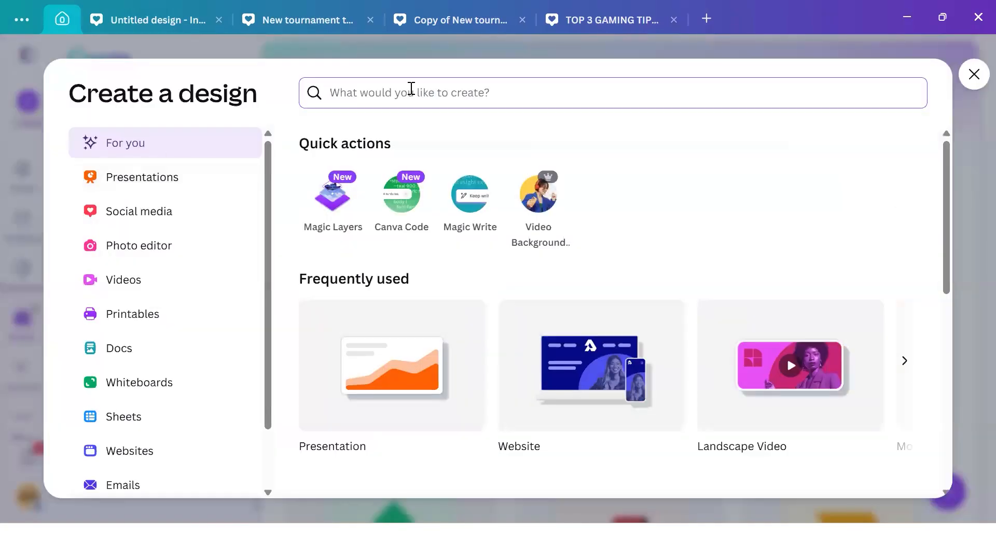
pyautogui.write('linkedin')
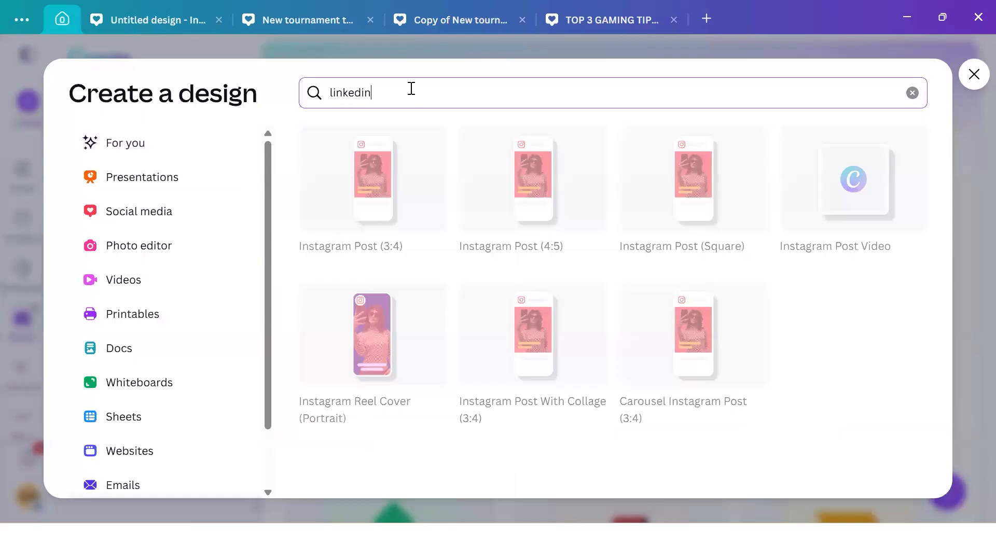
pyautogui.write(' post')
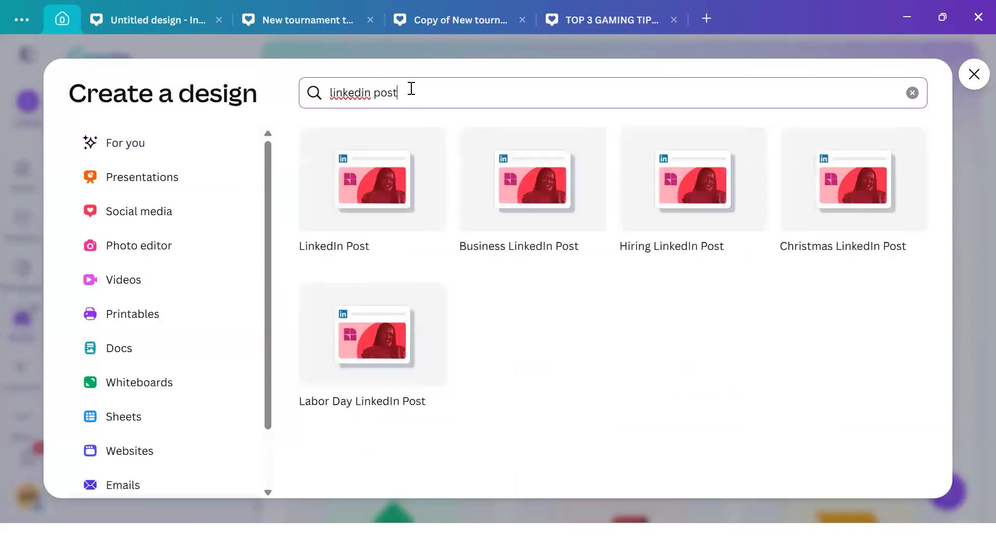
pyautogui.click(385, 163)
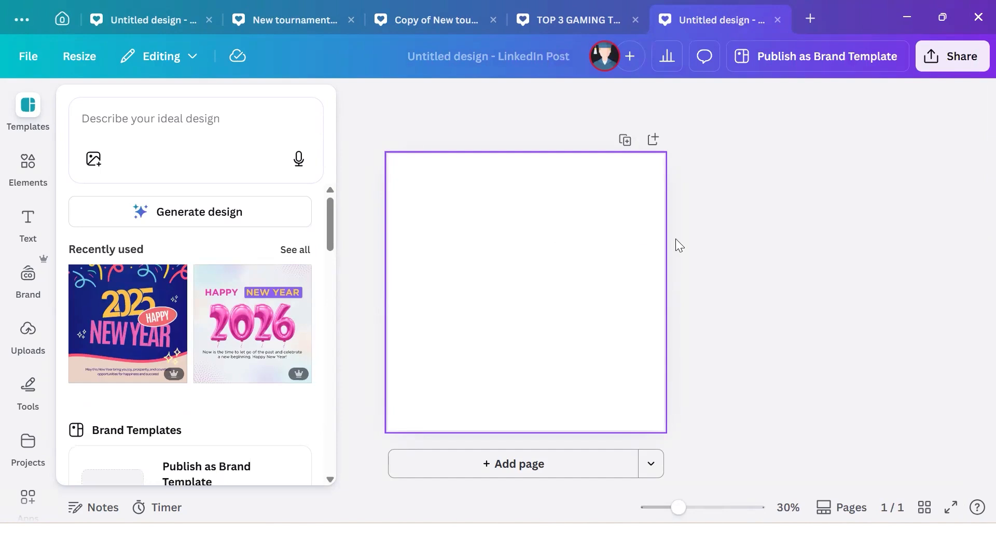
pyautogui.click(729, 254)
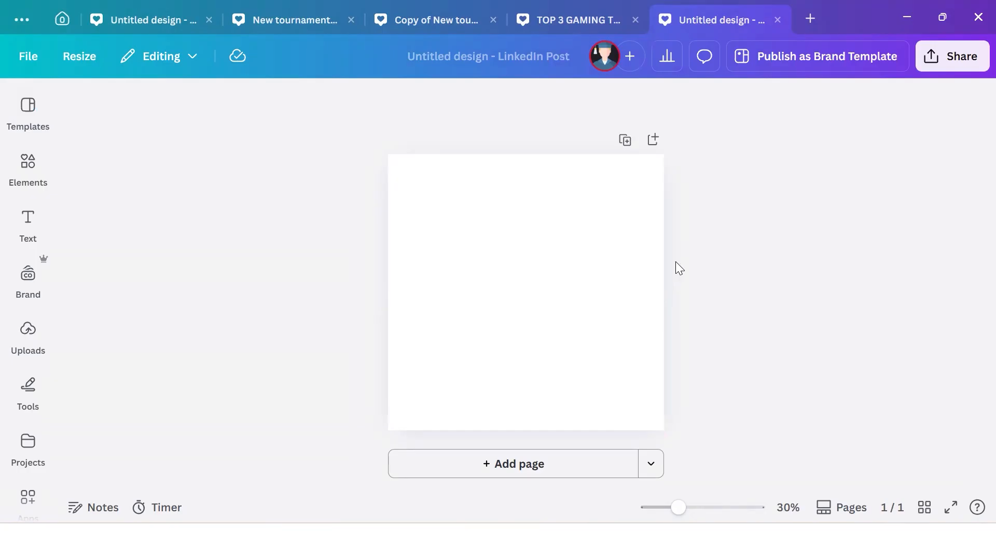
pyautogui.click(625, 271)
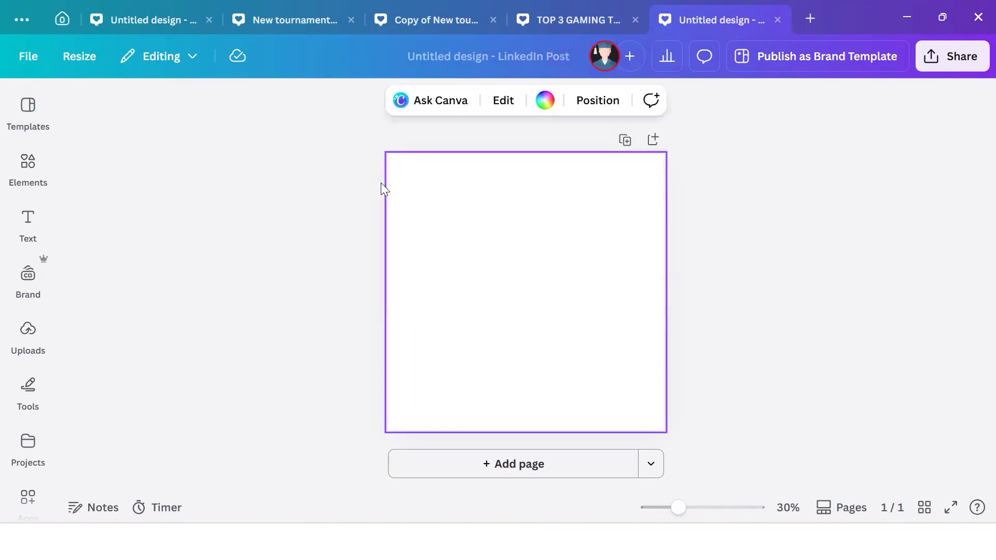
# - Search the design elements for "neon backgrounds" and browse the graphics, photos and videos for a suitable backdrop
pyautogui.click(29, 189)
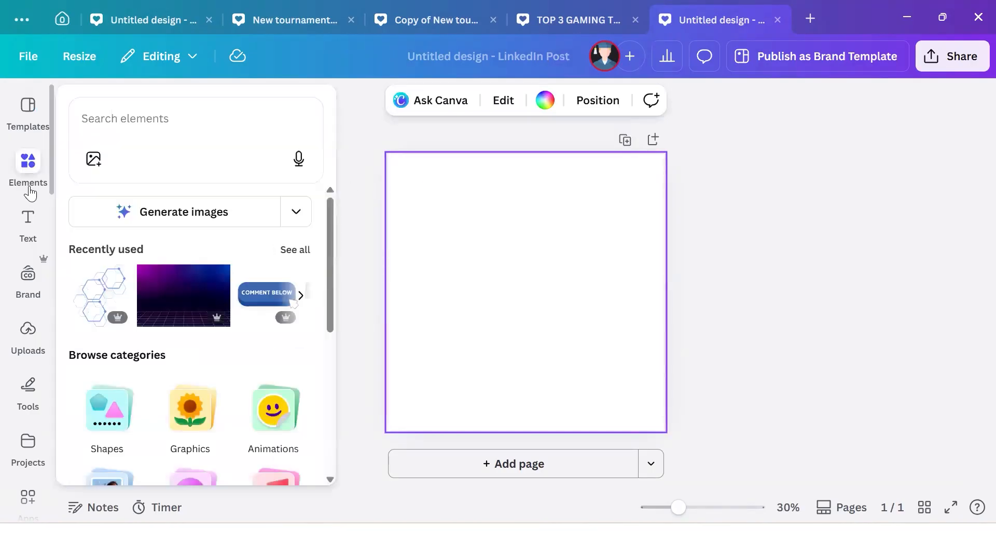
pyautogui.scroll(-3, 249, 232)
pyautogui.scroll(3, 249, 231)
pyautogui.click(197, 123)
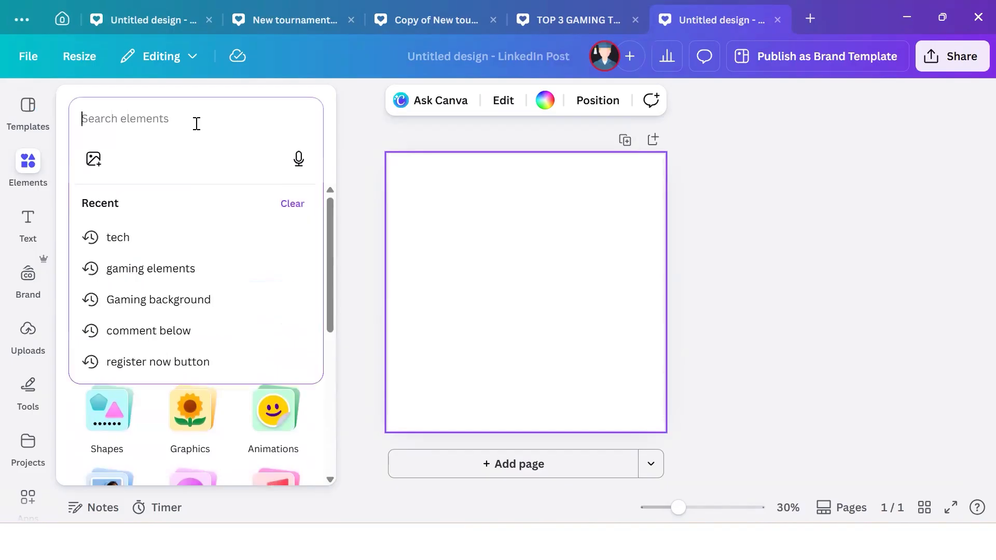
pyautogui.write('neon')
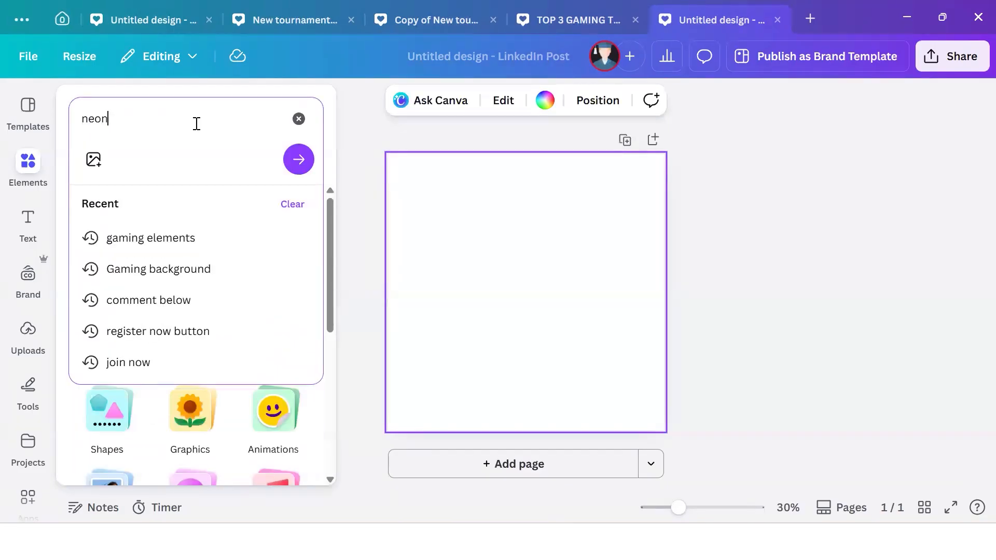
pyautogui.write(' backgrounds')
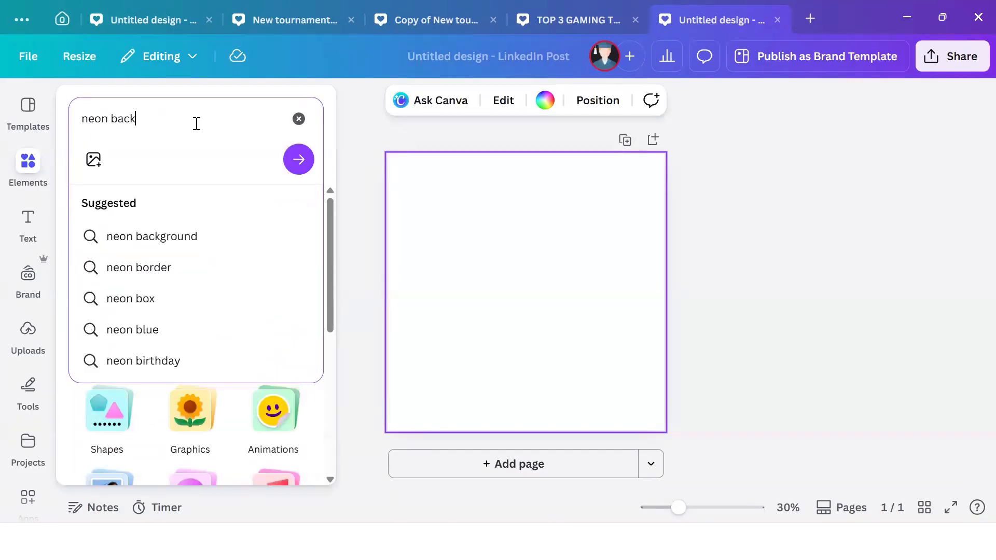
pyautogui.press('Return')
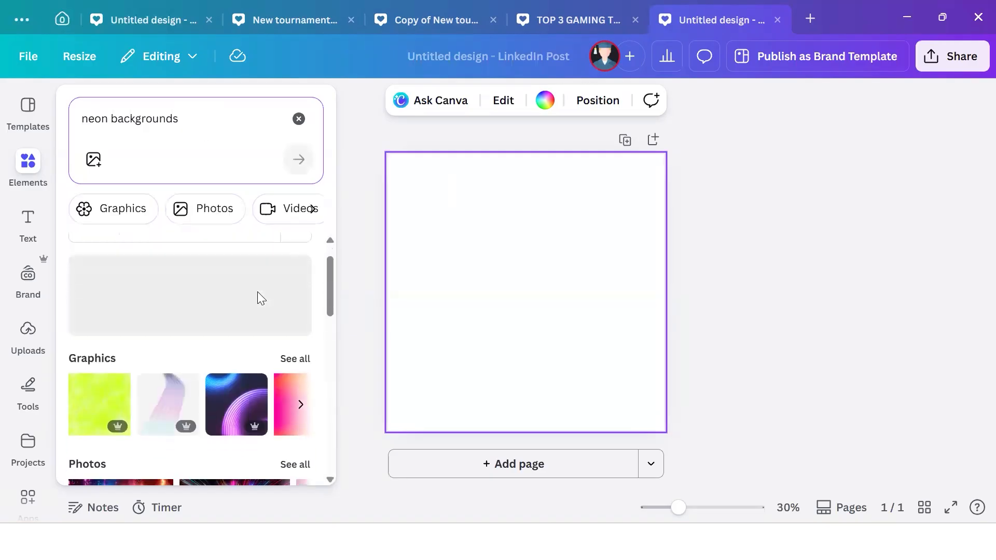
pyautogui.scroll(-3, 257, 291)
pyautogui.scroll(-7, 257, 299)
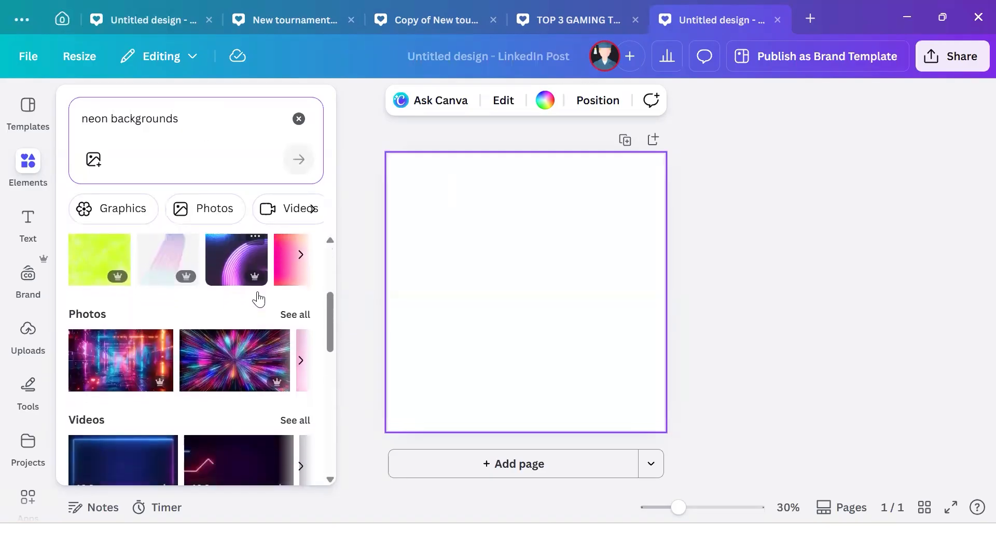
pyautogui.scroll(10, 257, 299)
pyautogui.press('Escape')
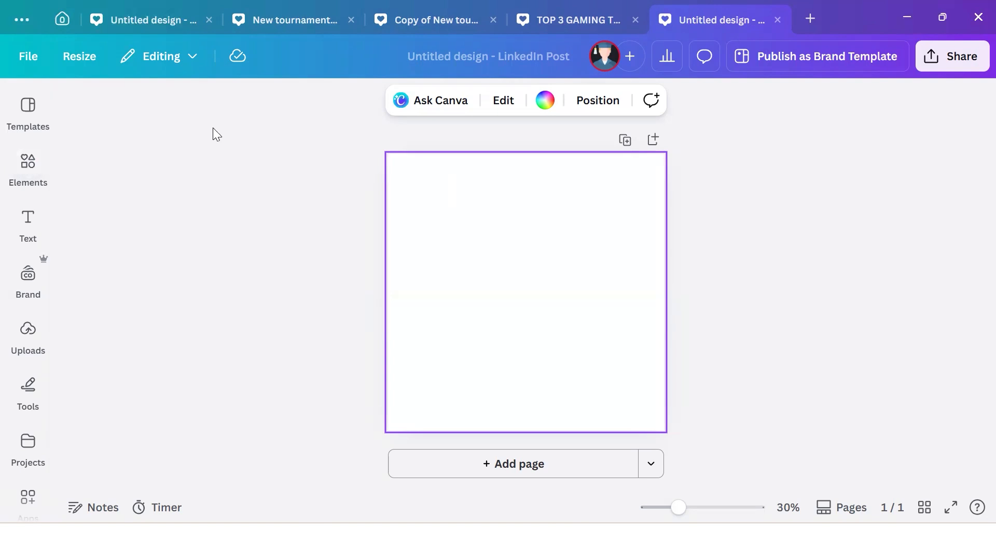
# - Try the ShadowByte Arena palette's purple, light cyan and black as the LinkedIn page's background colour
pyautogui.click(544, 100)
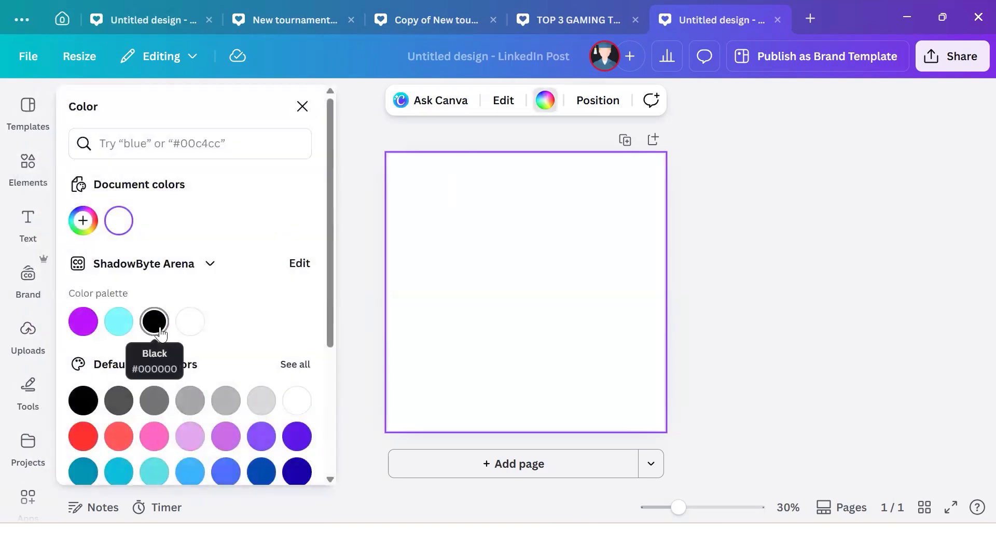
pyautogui.click(94, 321)
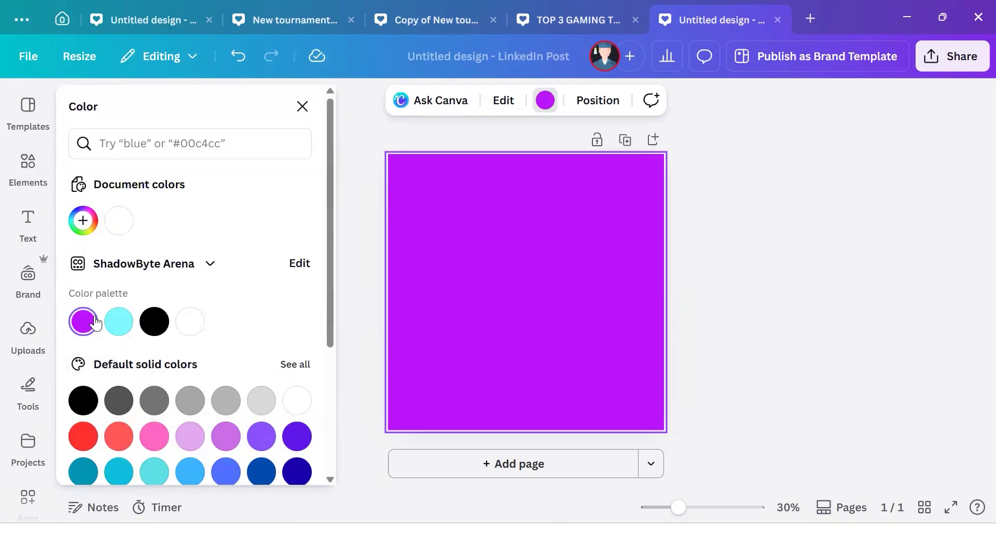
pyautogui.click(130, 322)
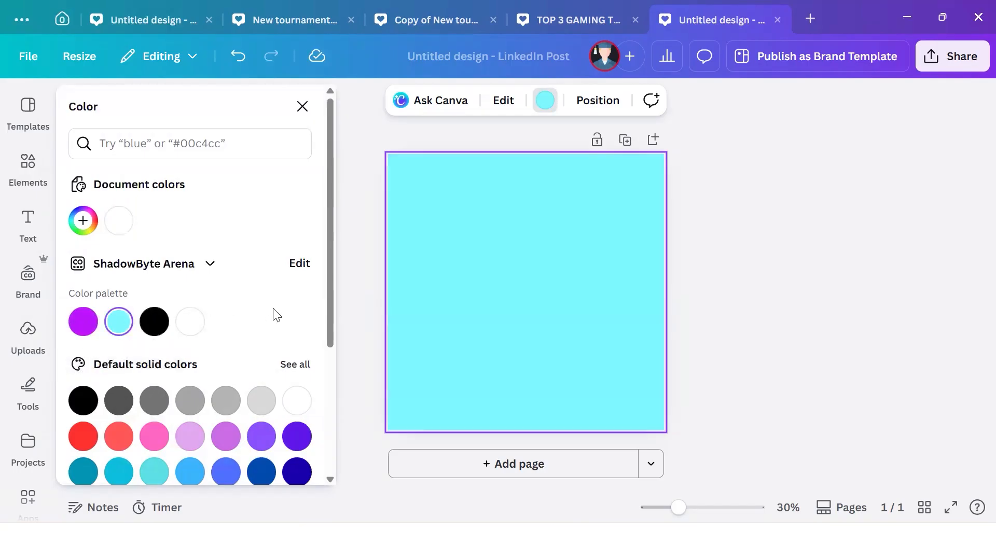
pyautogui.click(347, 307)
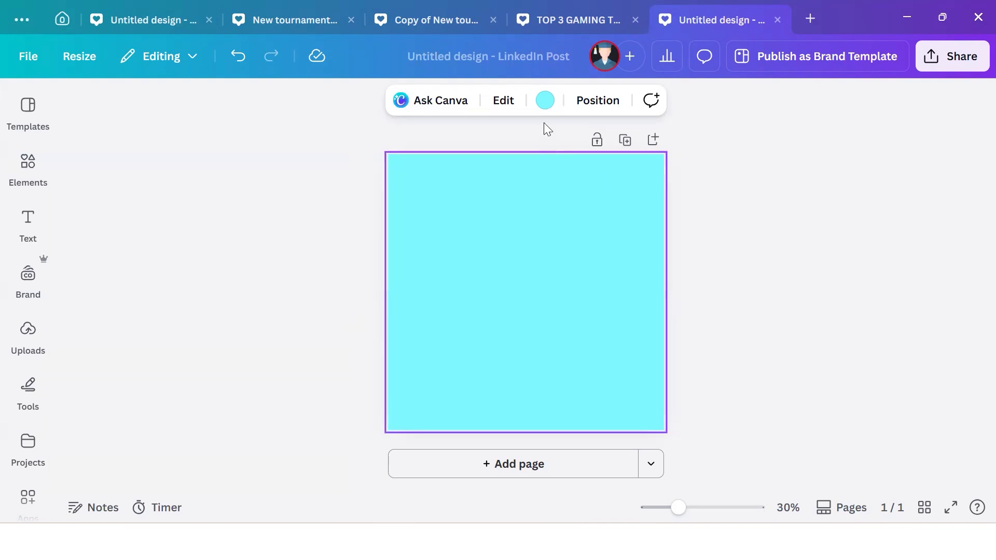
pyautogui.click(545, 102)
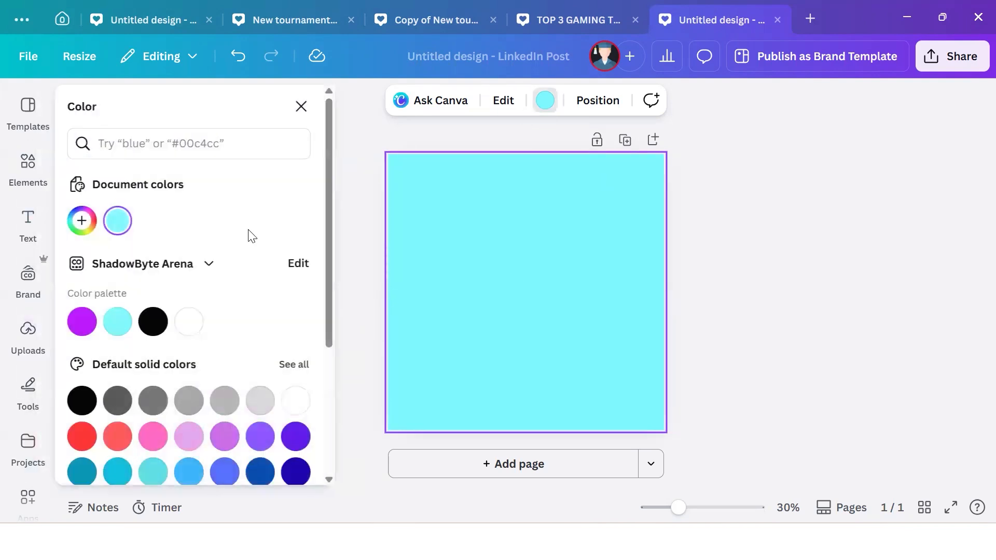
pyautogui.click(154, 322)
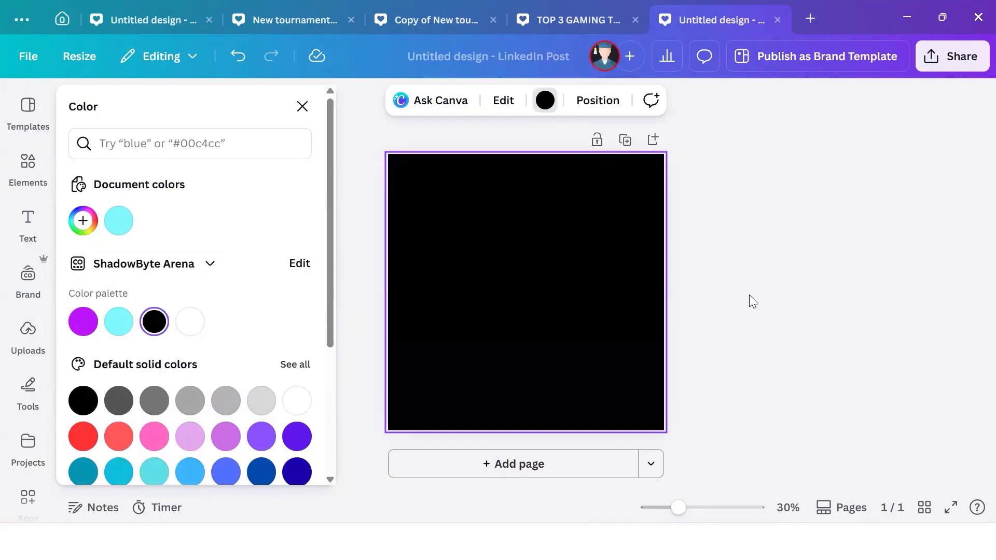
pyautogui.press('Escape')
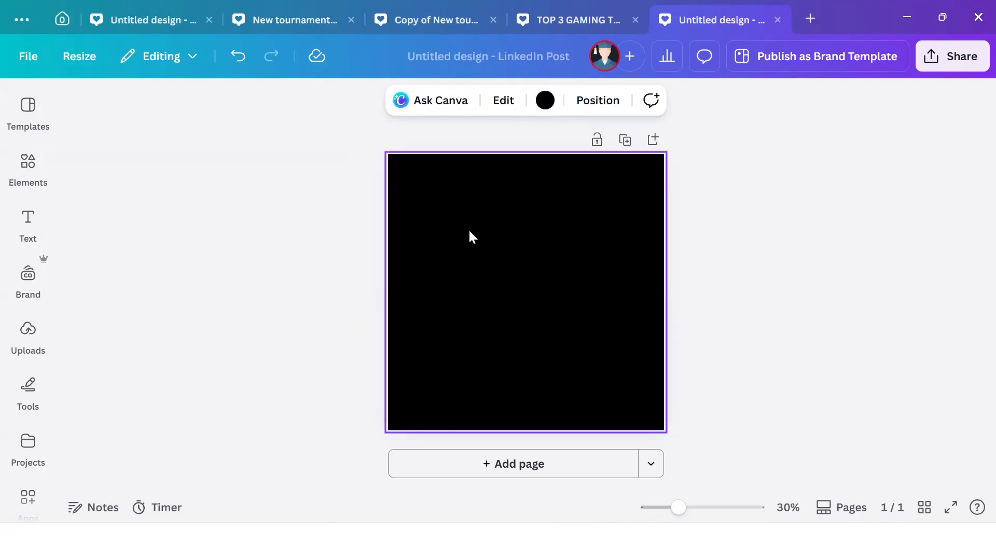
# - Try the brand light cyan and several default blues, including Clear sky #5ce7ff and Aqua blue #0cc0df, as the page background
pyautogui.click(545, 100)
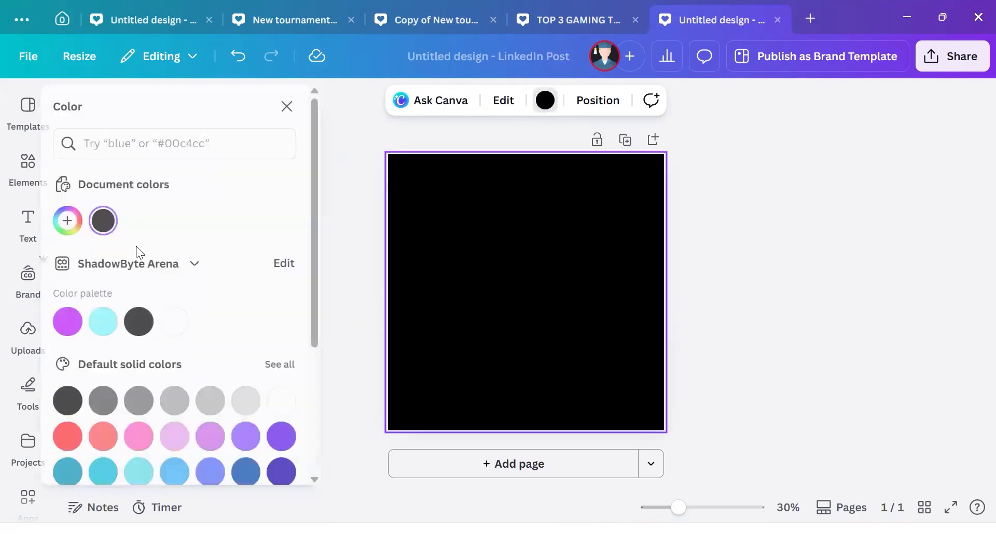
pyautogui.click(119, 322)
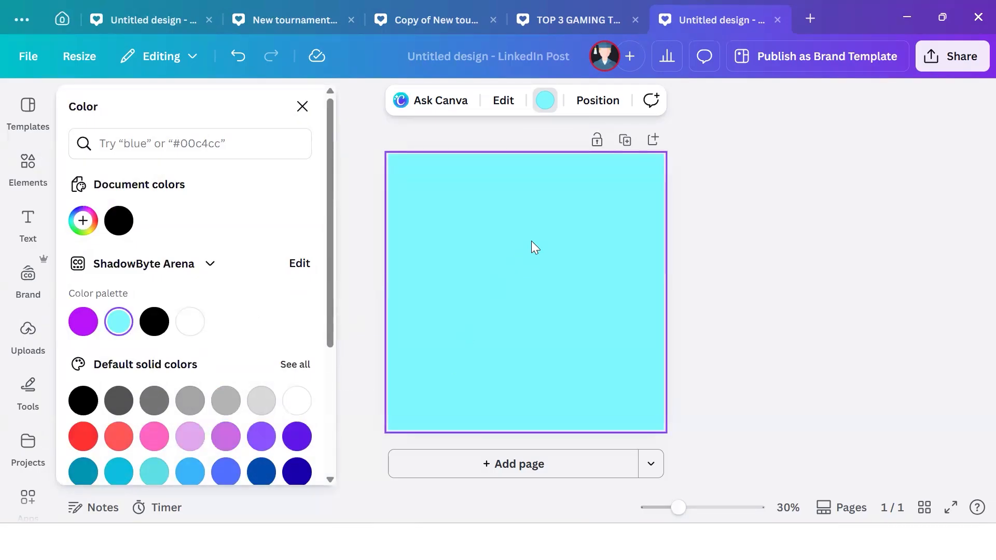
pyautogui.scroll(-4, 280, 325)
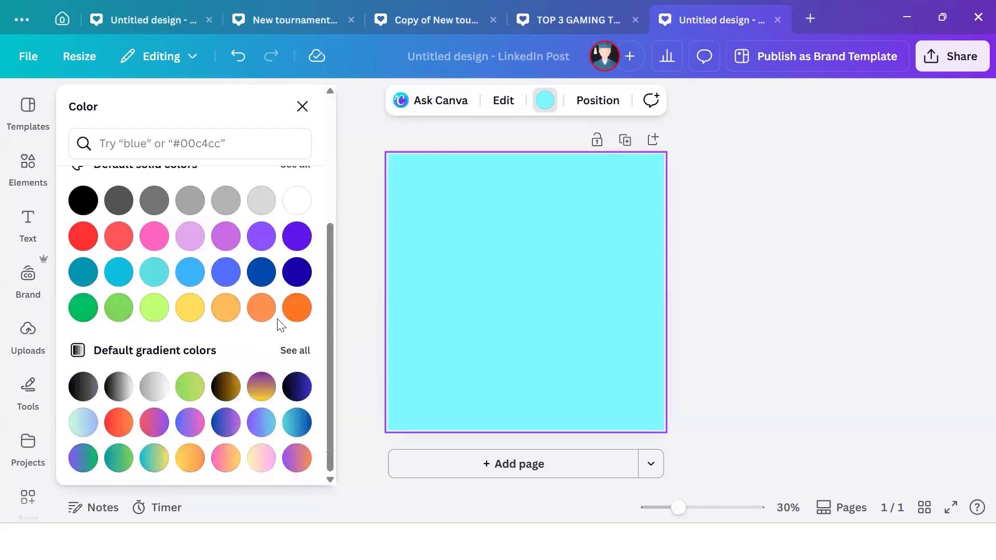
pyautogui.scroll(4, 280, 325)
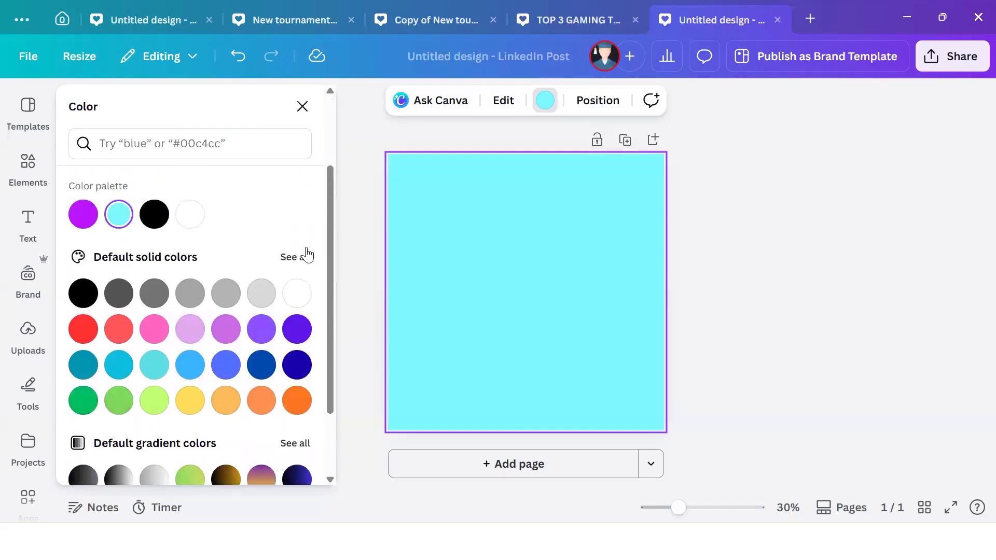
pyautogui.click(307, 255)
pyautogui.scroll(-3, 258, 289)
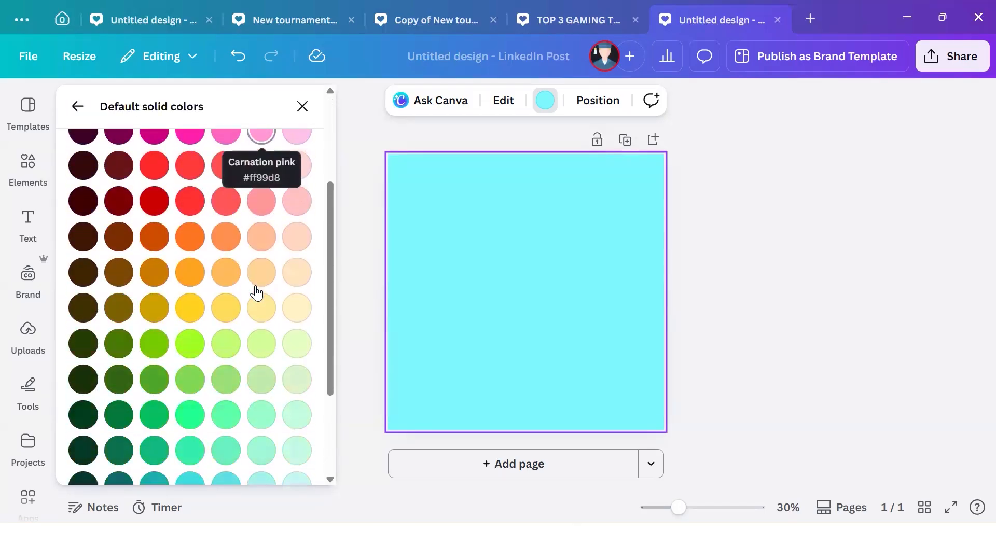
pyautogui.scroll(-3, 257, 293)
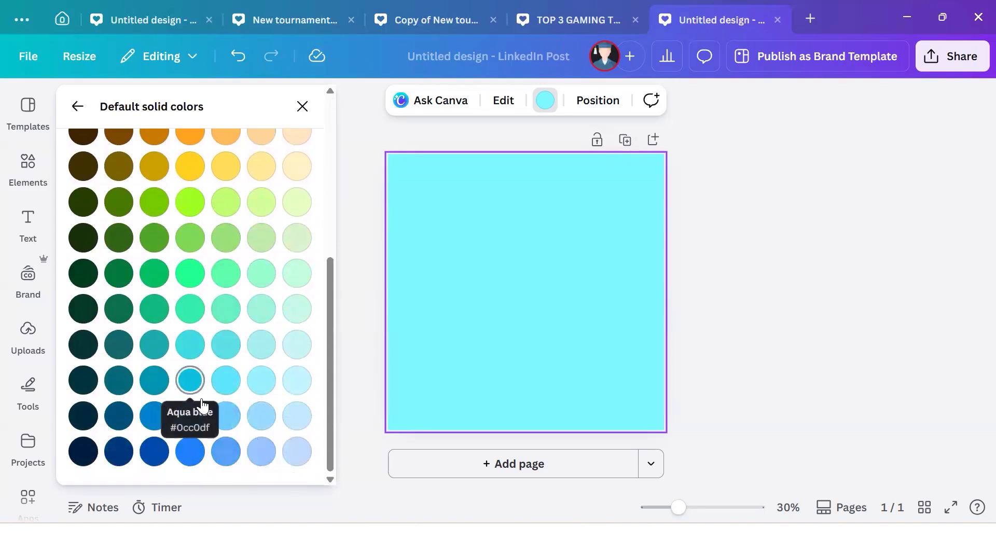
pyautogui.click(226, 417)
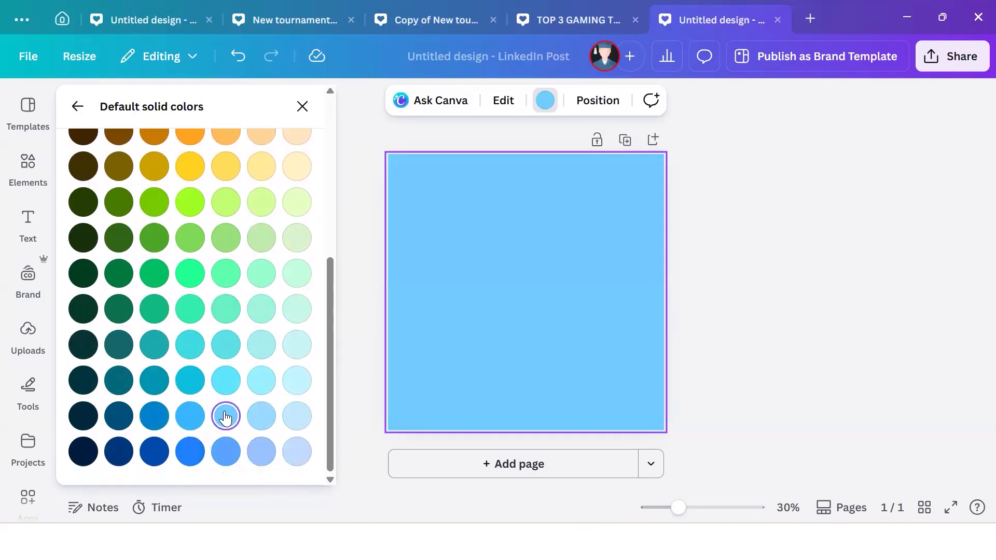
pyautogui.click(253, 414)
pyautogui.click(260, 384)
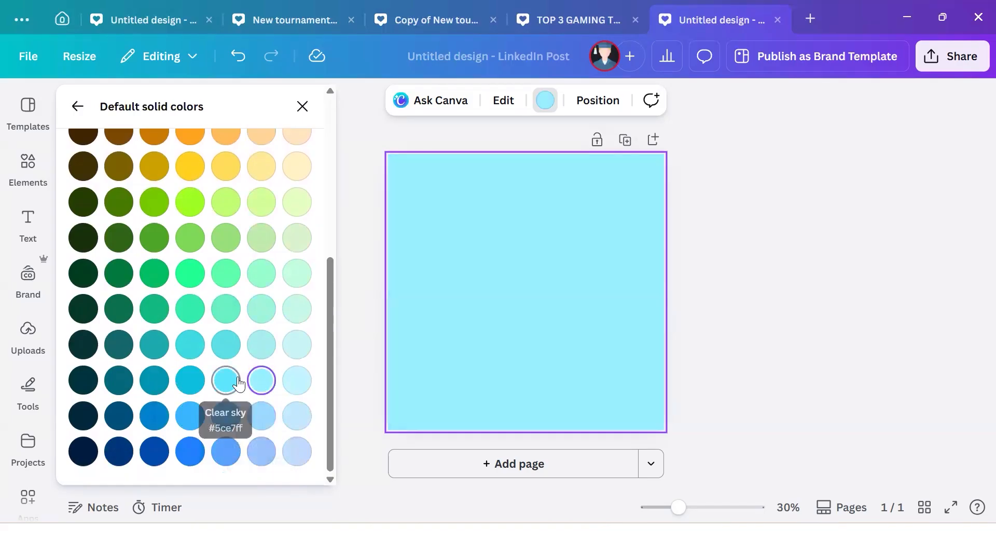
pyautogui.click(222, 385)
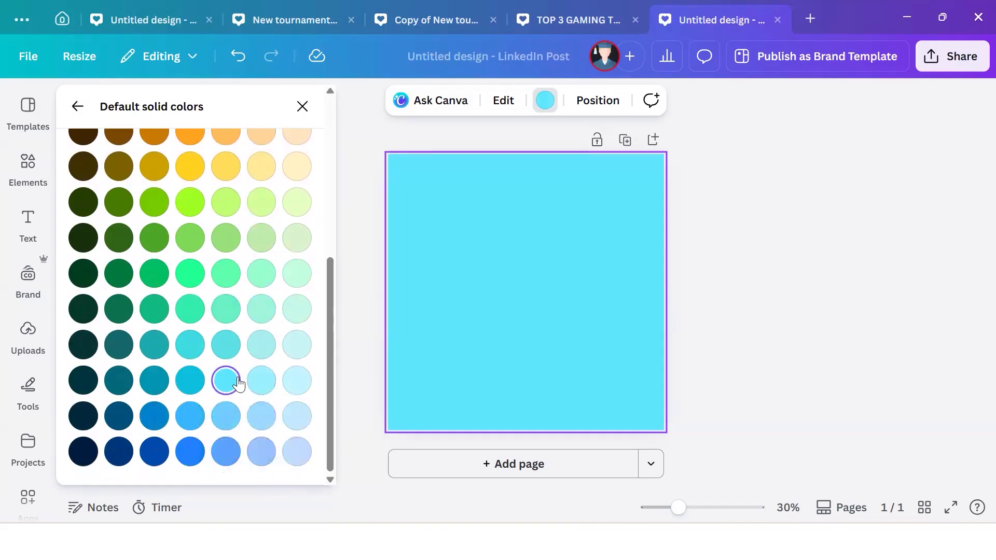
pyautogui.click(194, 382)
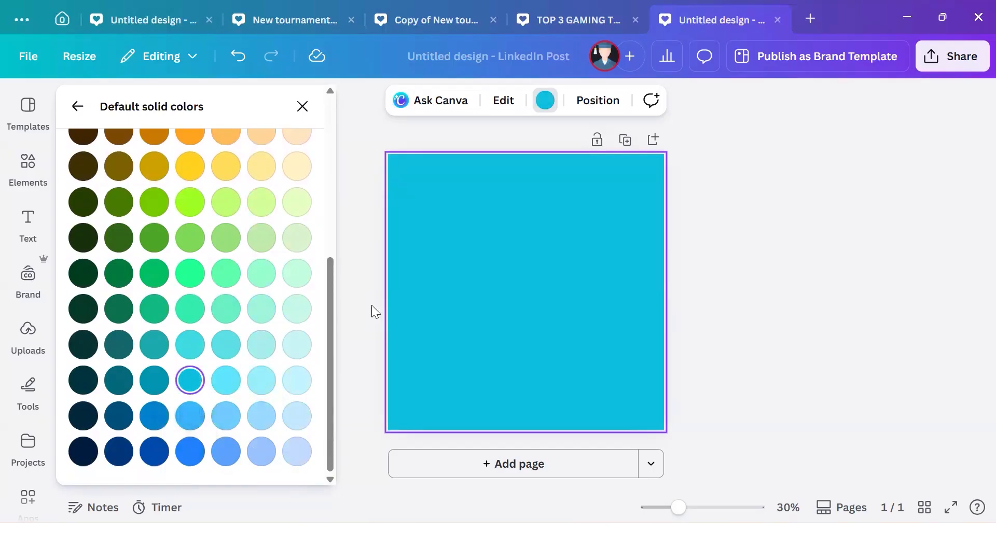
# - Set the page background to black #000000 from the ShadowByte Arena palette
pyautogui.scroll(5, 151, 273)
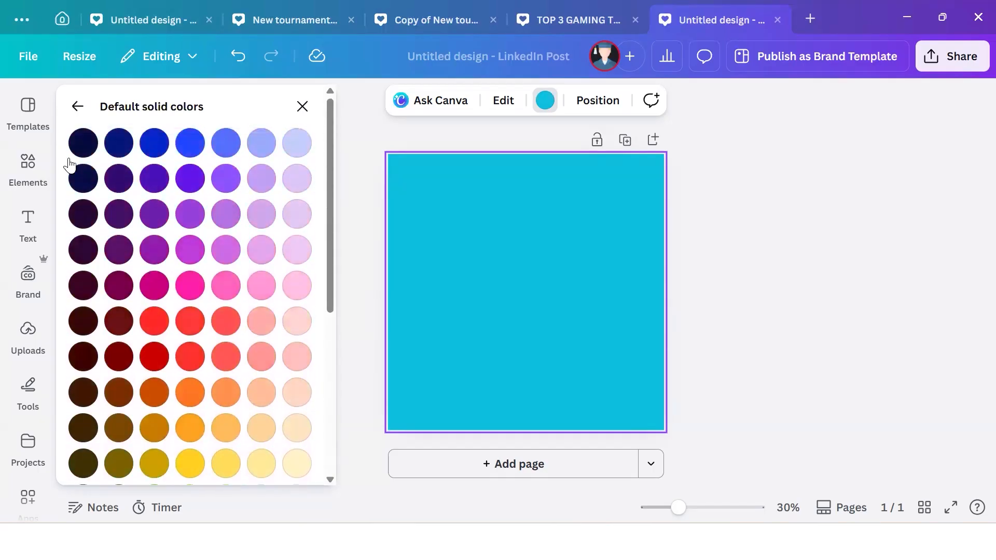
pyautogui.click(78, 104)
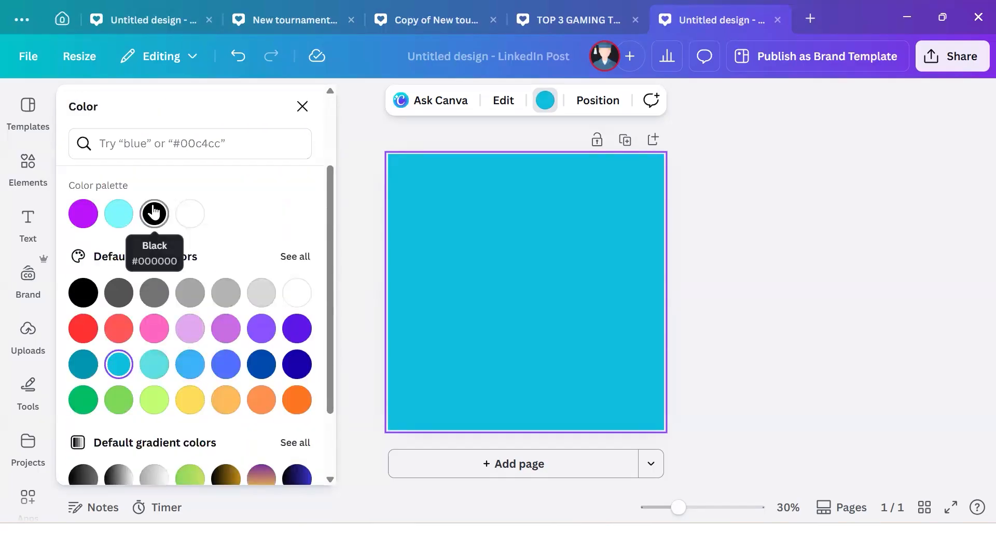
pyautogui.click(154, 212)
pyautogui.press('Escape')
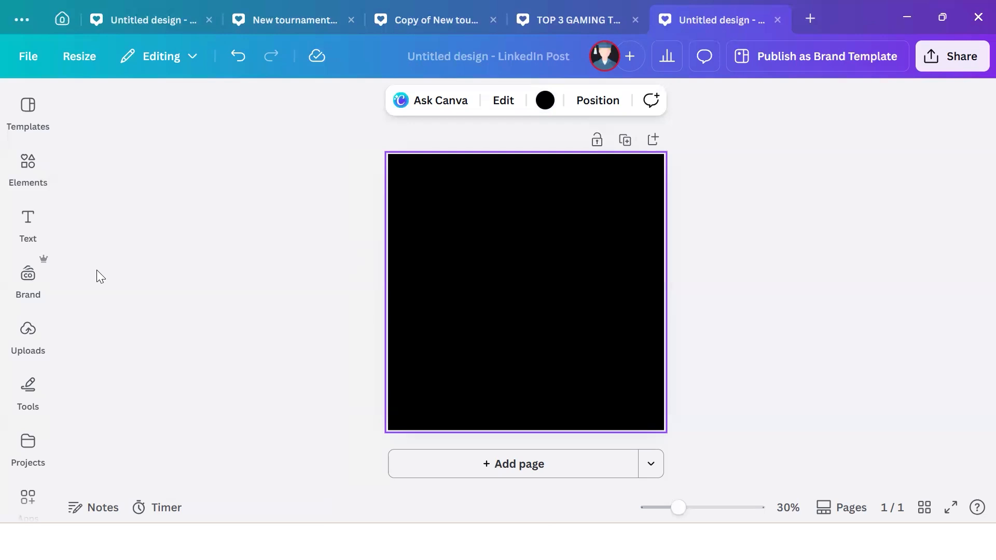
# - Add a brand Body text at the page centre reading "Behins th scenes of building ShadowByte Arena"
pyautogui.click(30, 232)
pyautogui.scroll(-2, 198, 316)
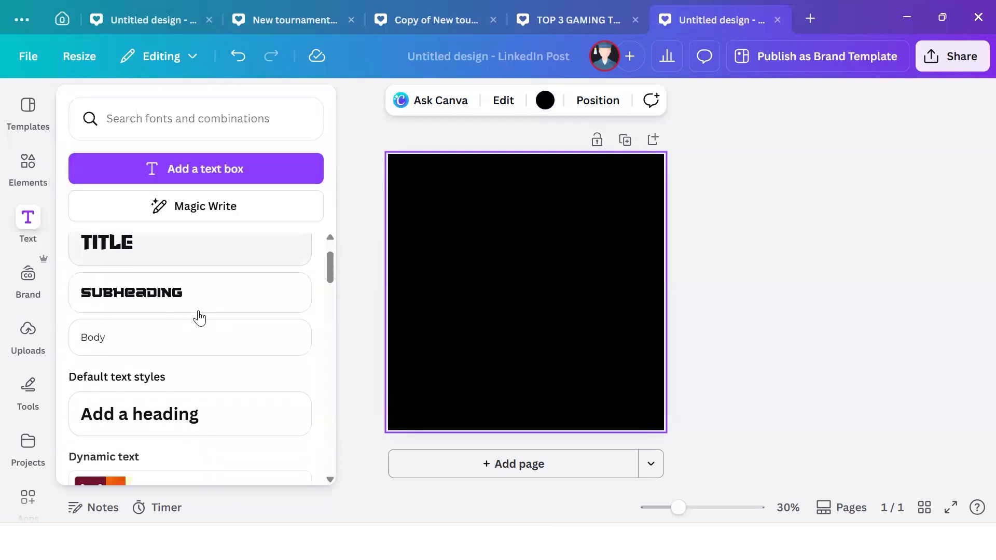
pyautogui.scroll(2, 156, 269)
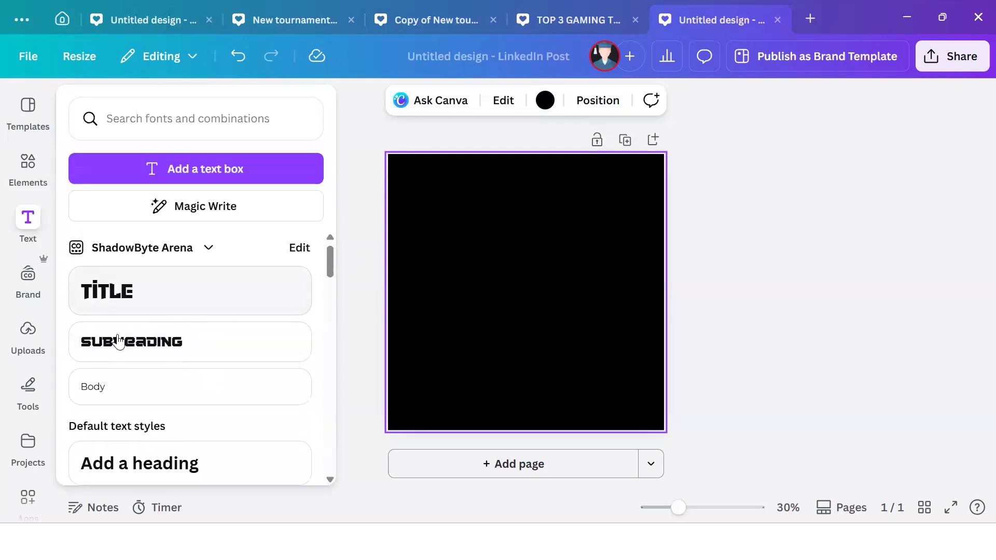
pyautogui.click(153, 393)
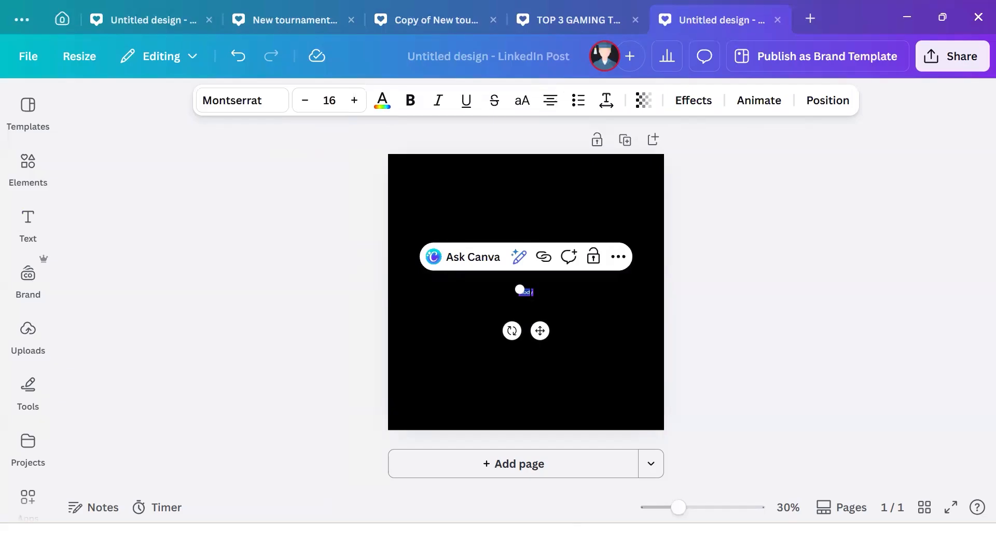
pyautogui.write('Behind')
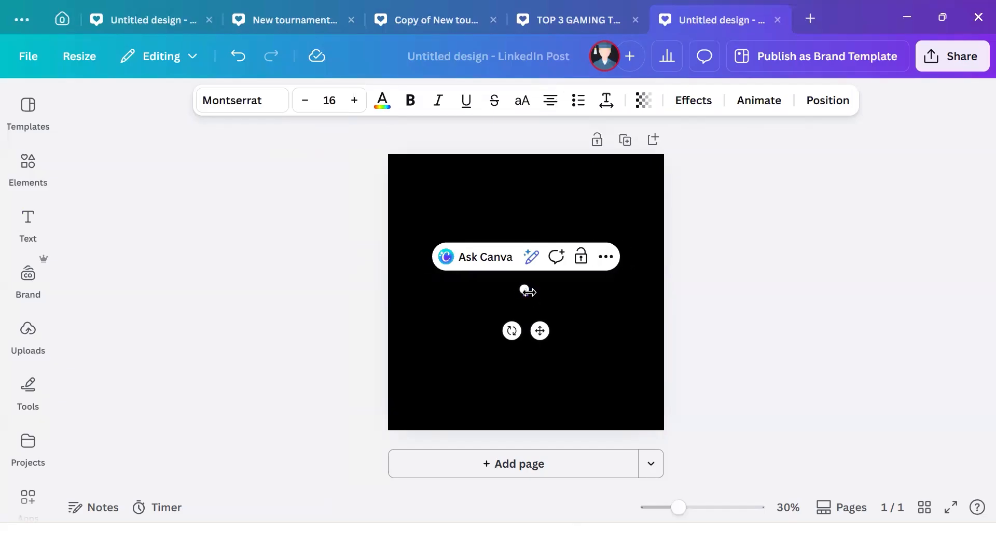
pyautogui.press('BackSpace')
pyautogui.press('BackSpace')
pyautogui.write('s th scene')
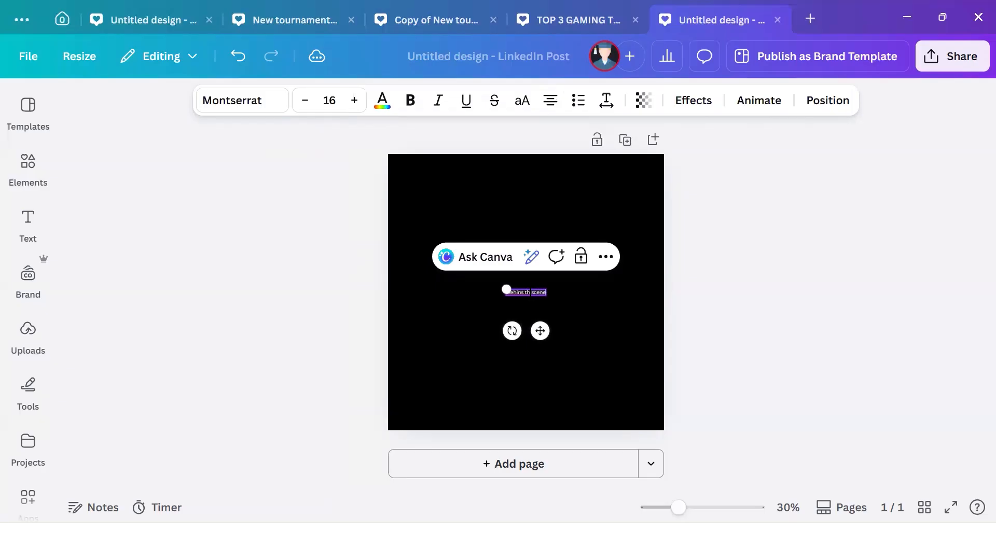
pyautogui.write('s of building ShadowBy')
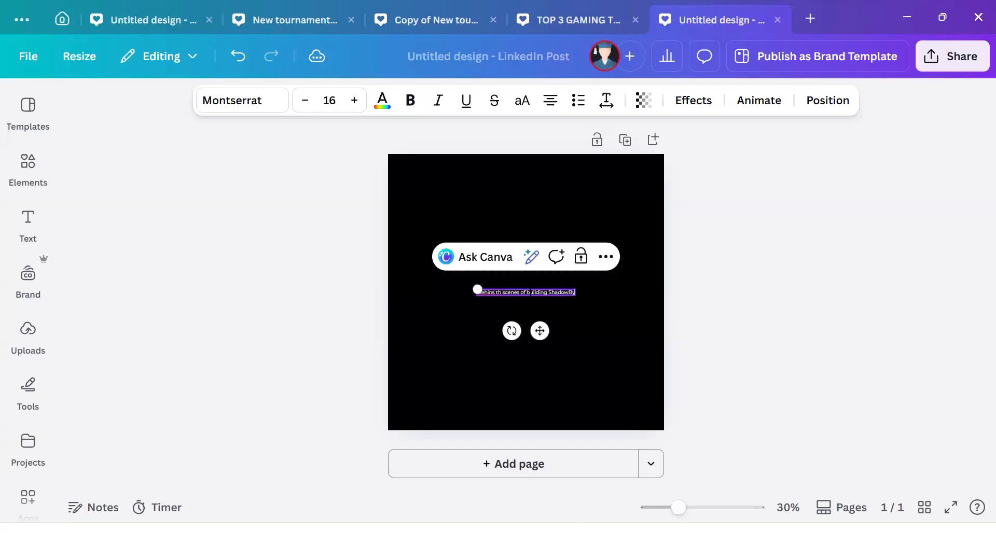
pyautogui.write('te Arena')
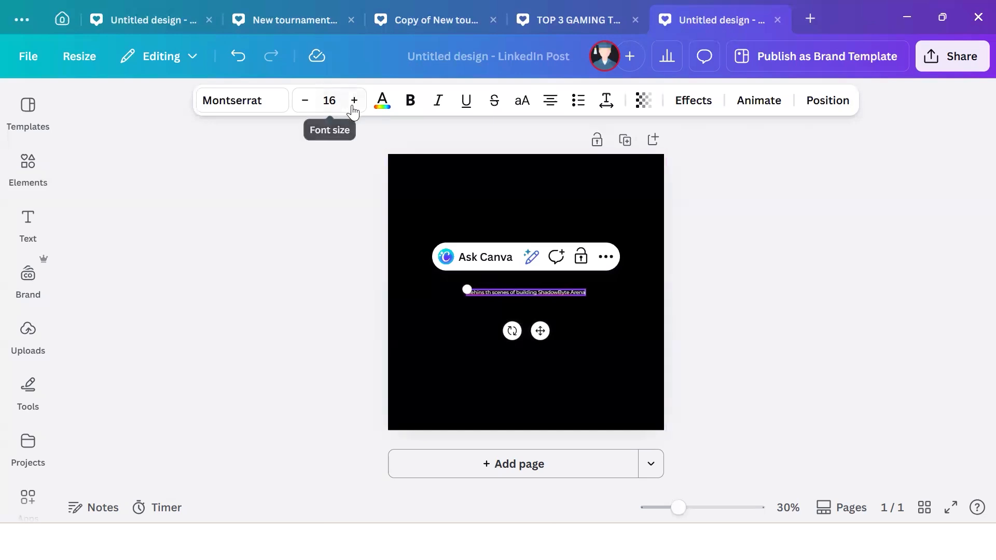
# - Set the font size of the behind-the-scenes text to 42
pyautogui.click(336, 101)
pyautogui.scroll(-3, 338, 346)
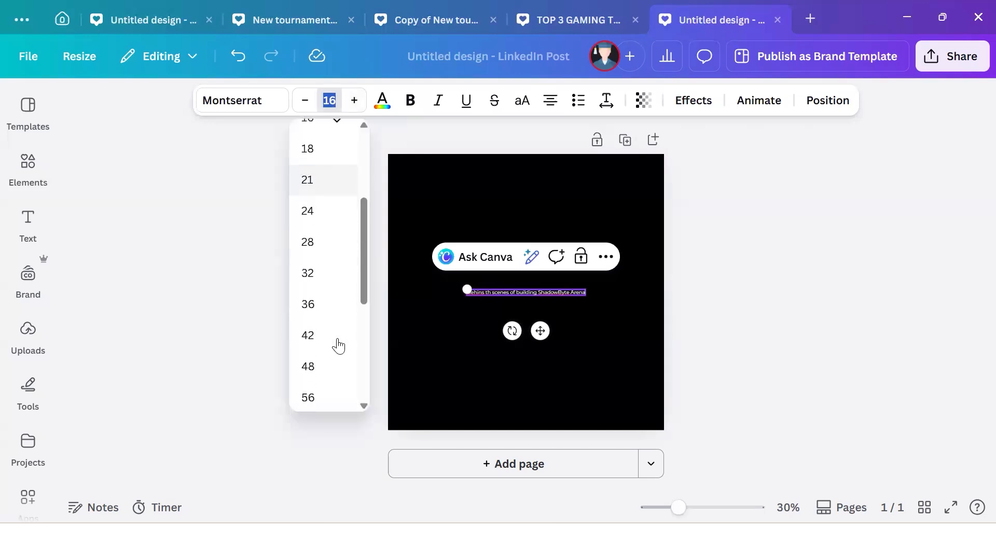
pyautogui.click(329, 341)
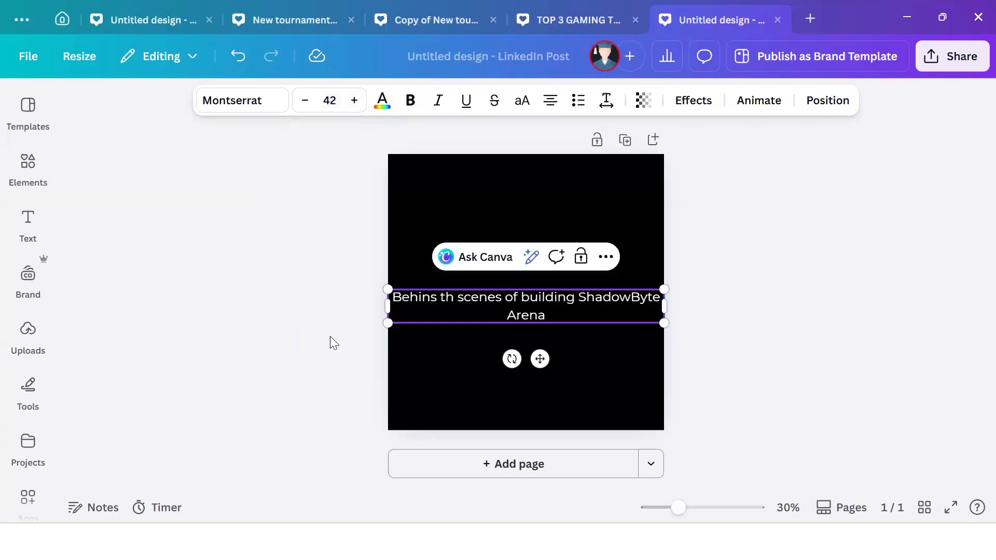
# - Correct the text's wording to "Behind the scenes of building ShadowByte Arena" and left-align it
pyautogui.press('BackSpace')
pyautogui.write('d th')
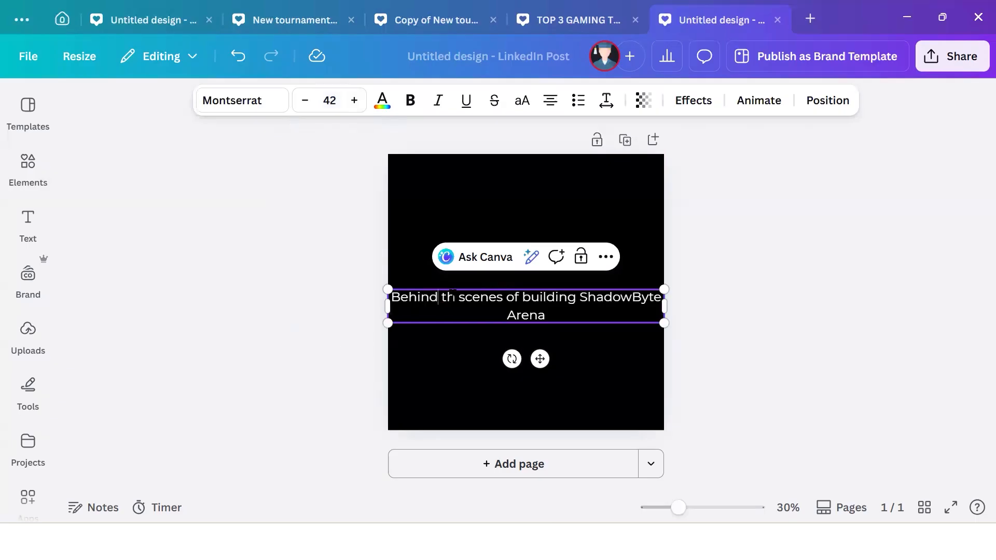
pyautogui.write('e')
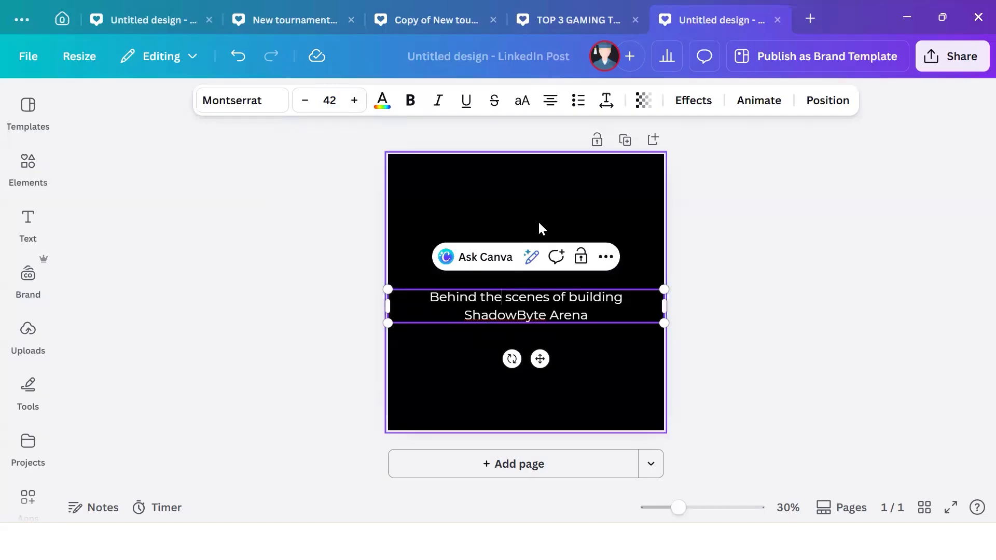
pyautogui.click(547, 100)
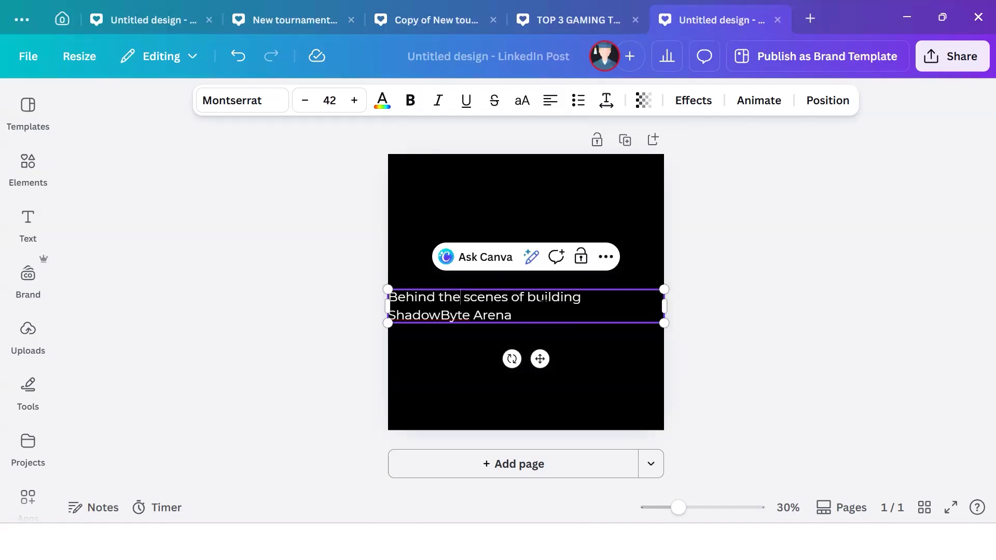
pyautogui.tripleClick(518, 304)
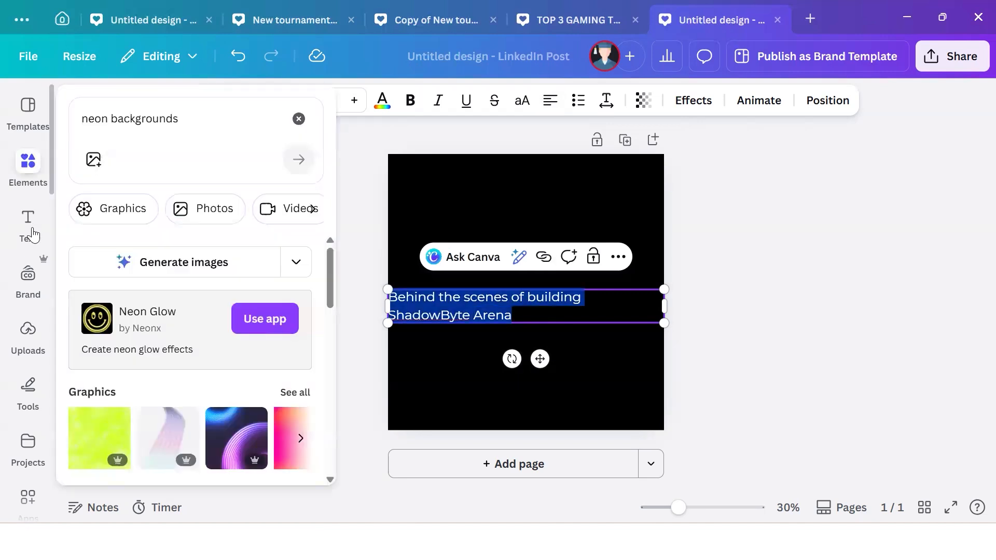
pyautogui.moveTo(42, 244)
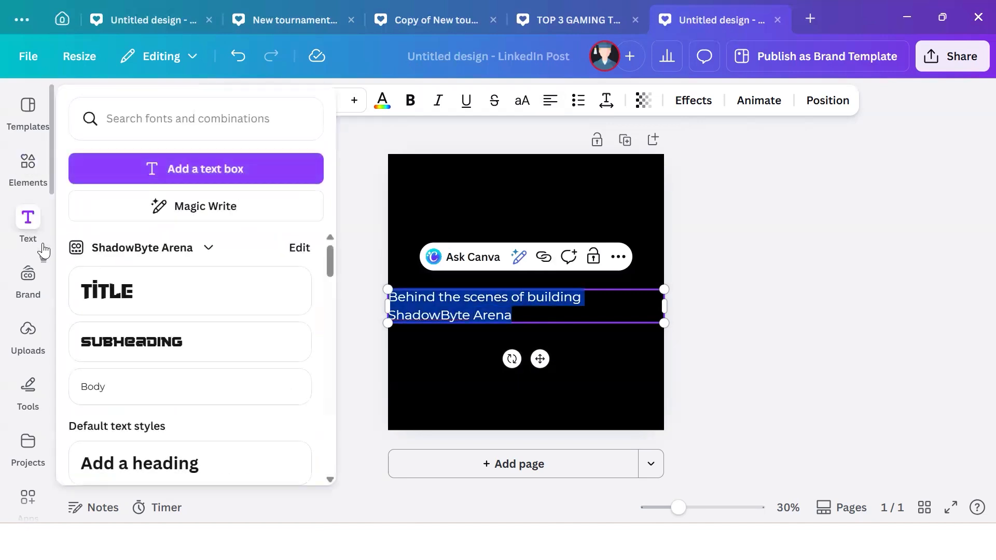
pyautogui.click(142, 306)
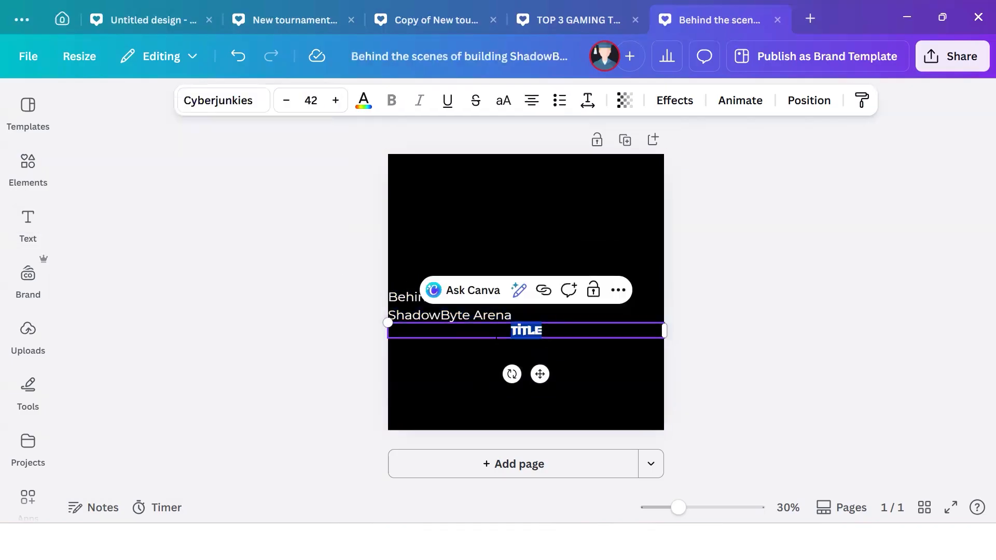
pyautogui.press('Delete')
# - Change the font of the "Behind the scenes of building ShadowByte Arena" text to Cyberjunkies
pyautogui.click(463, 308)
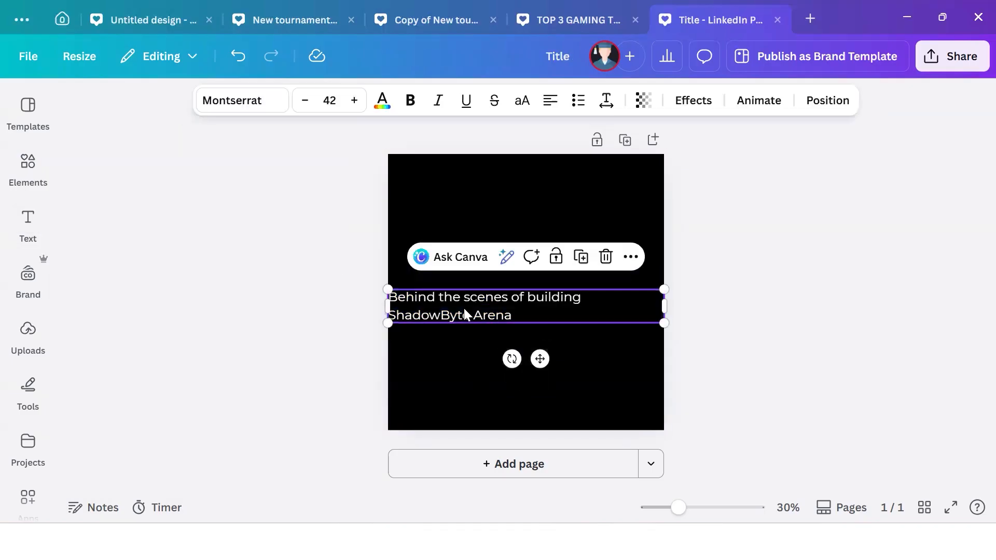
pyautogui.click(269, 105)
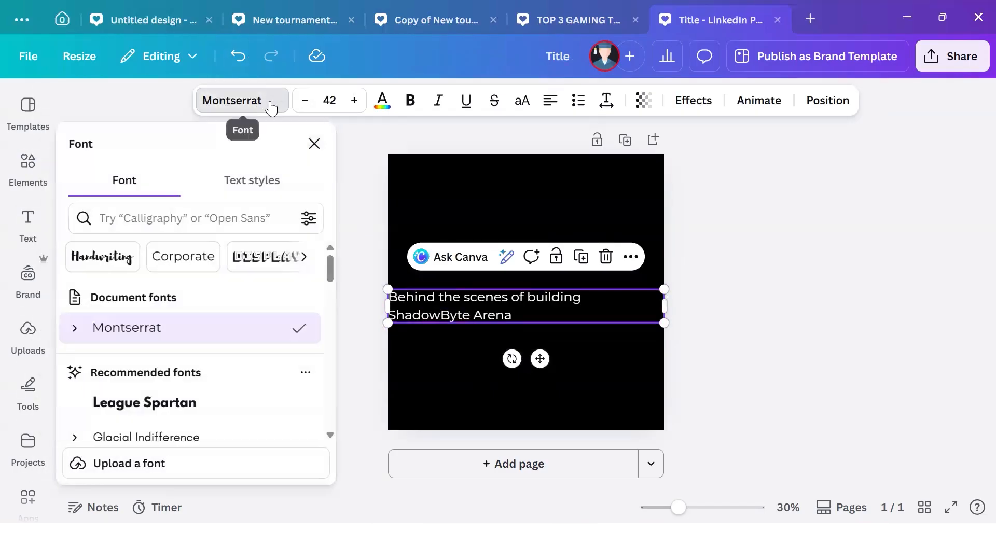
pyautogui.click(226, 222)
pyautogui.write('cyberjunkie')
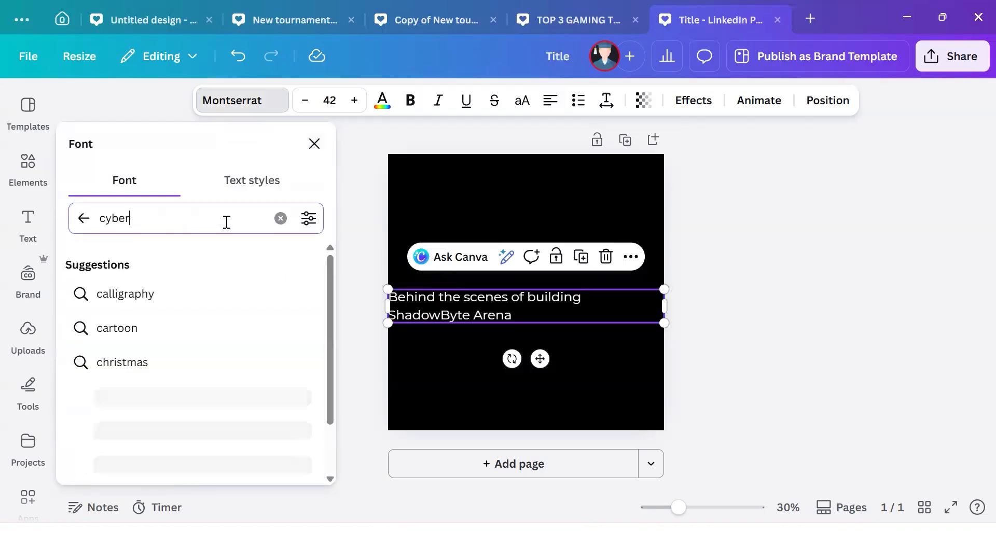
pyautogui.write('s')
pyautogui.click(208, 299)
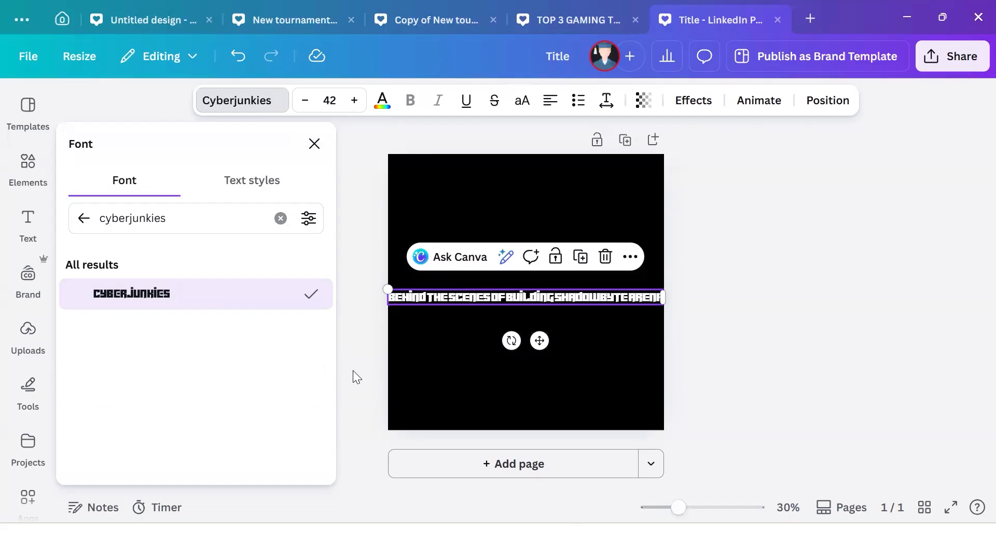
# - Increase the headline's letter spacing to 162
pyautogui.click(602, 100)
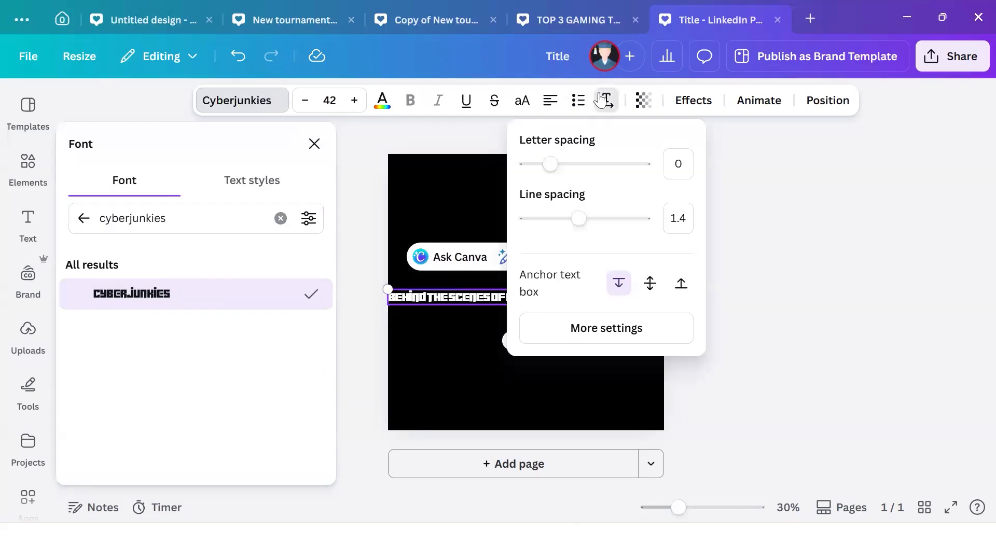
pyautogui.moveTo(555, 163); pyautogui.dragTo(569, 164)
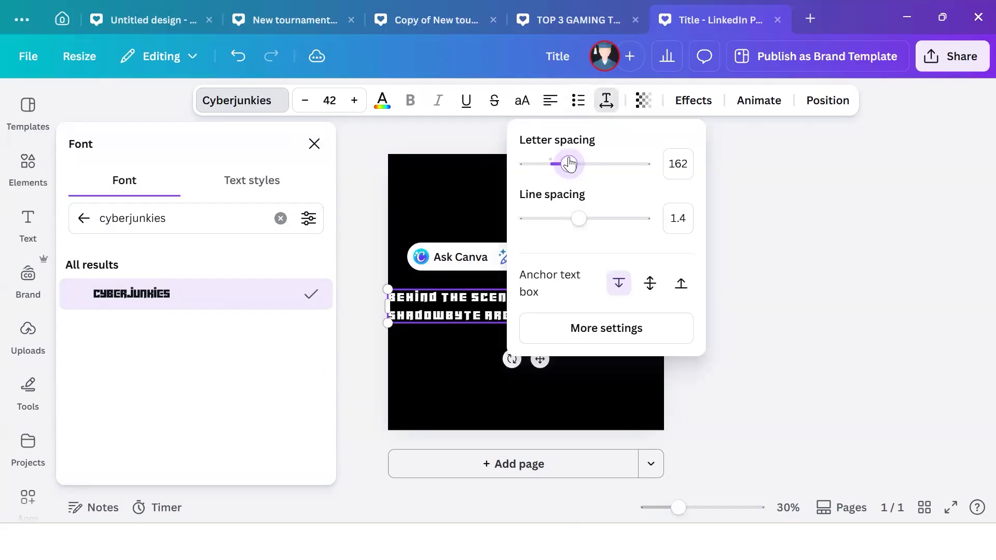
pyautogui.click(470, 397)
pyautogui.click(470, 397)
# - Try font sizes 48 and 64 on the headline, and settle on 56
pyautogui.click(532, 320)
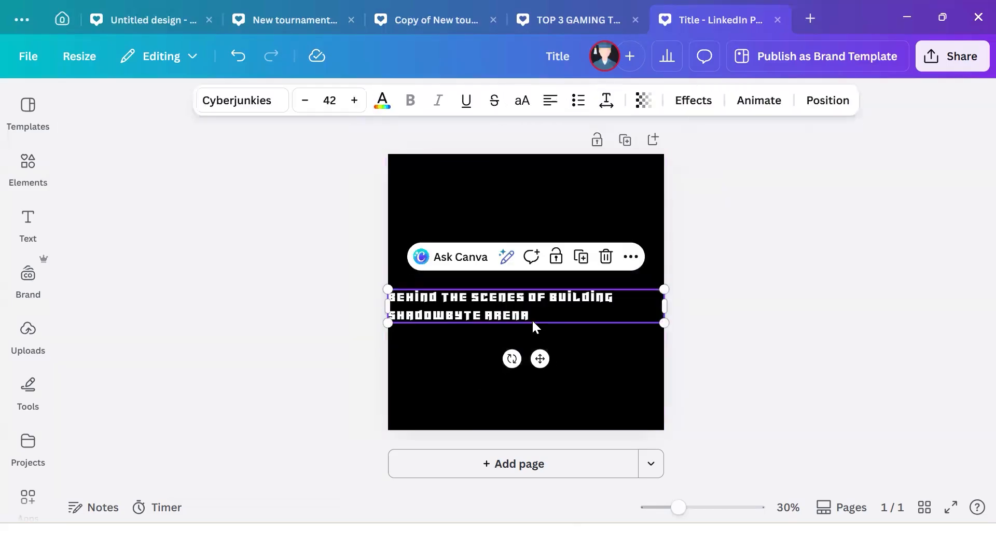
pyautogui.click(343, 98)
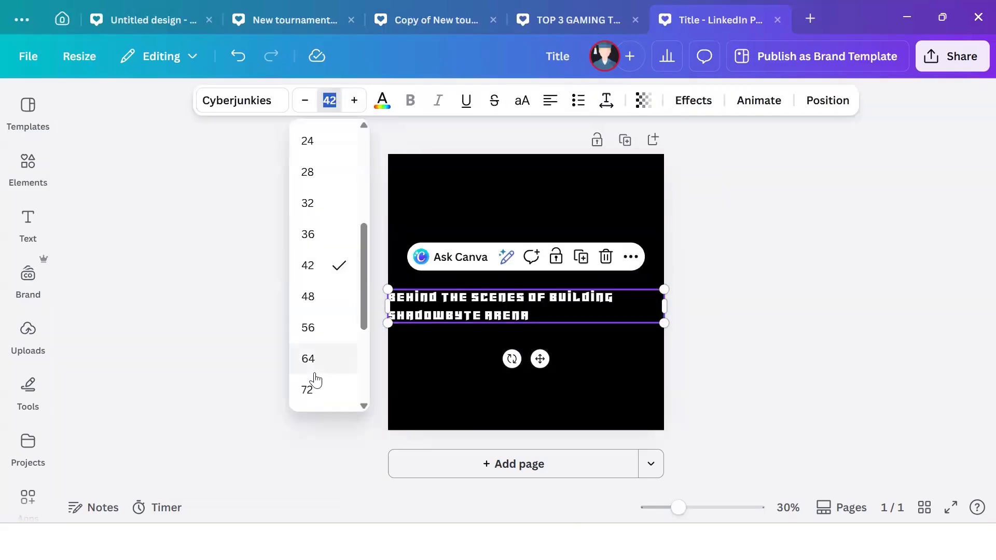
pyautogui.click(322, 310)
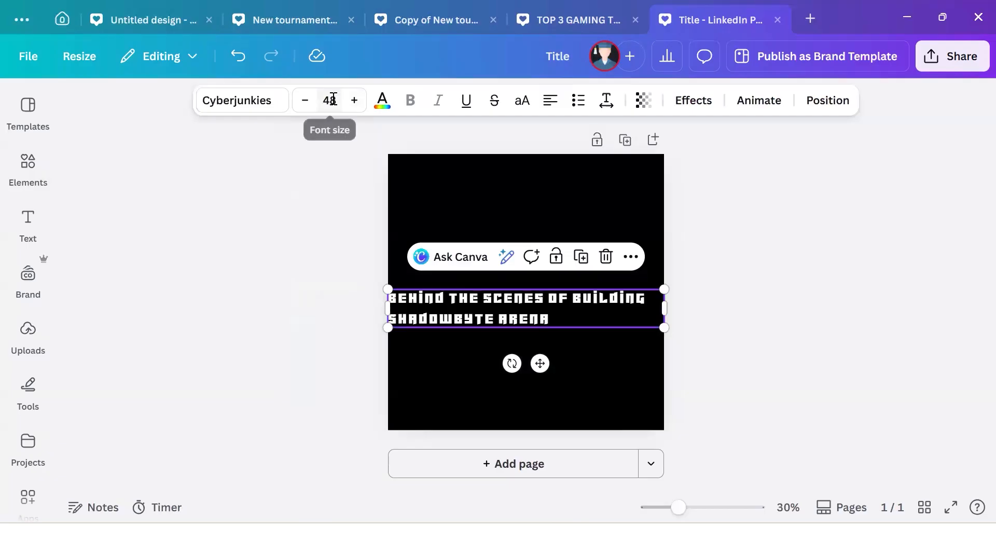
pyautogui.click(329, 100)
pyautogui.click(321, 324)
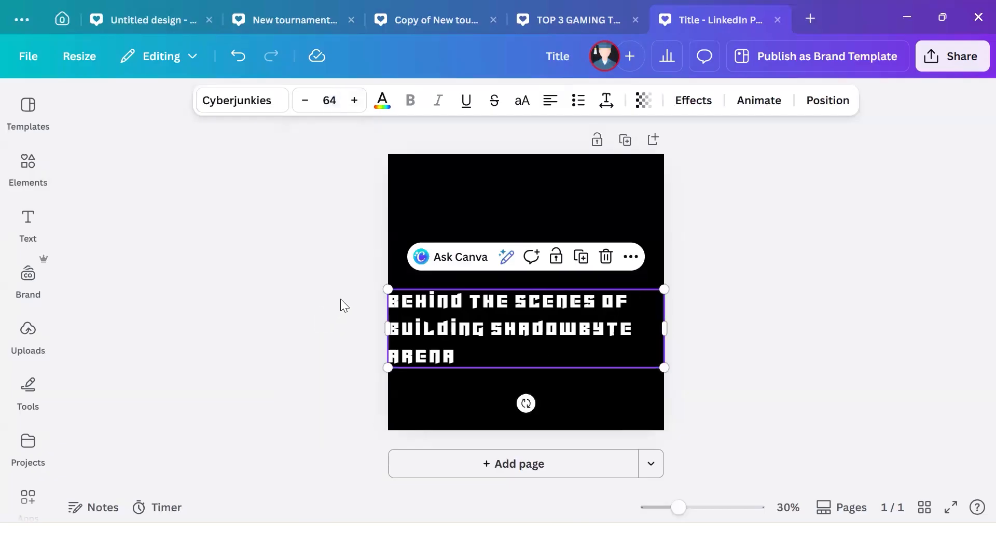
pyautogui.click(330, 99)
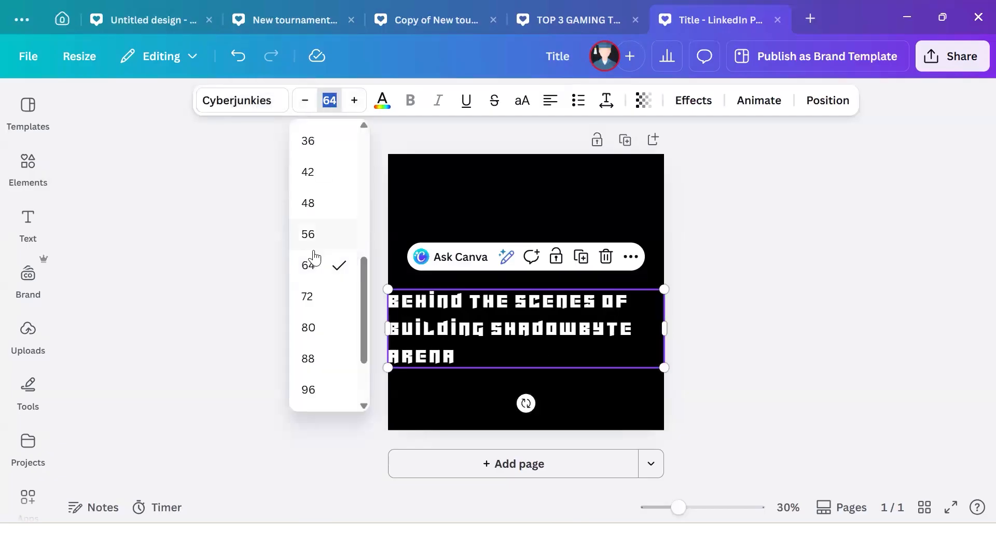
pyautogui.click(309, 235)
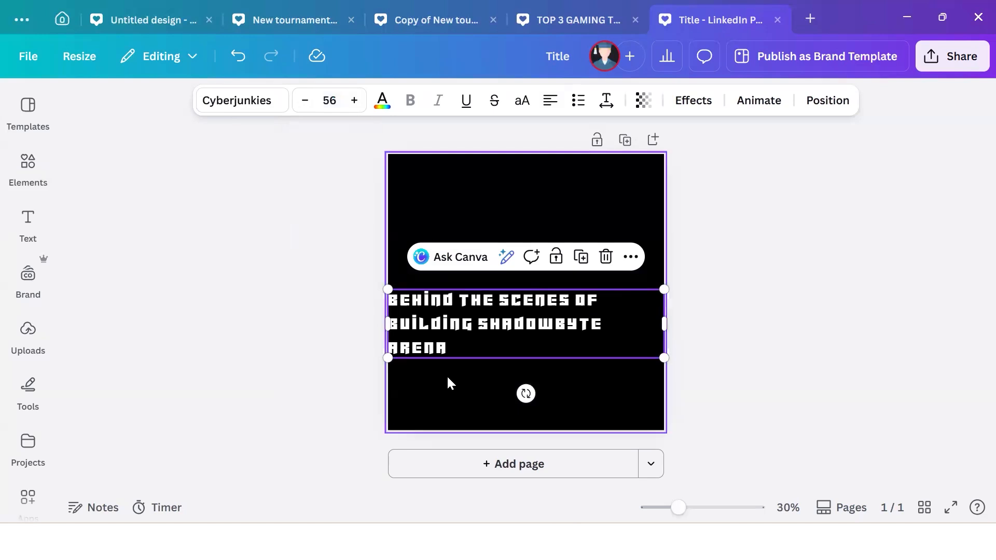
# - Move the headline to the top of the page, with a small margin from the page's left edge
pyautogui.click(532, 342)
pyautogui.moveTo(533, 343); pyautogui.dragTo(535, 300)
pyautogui.click(581, 397)
pyautogui.click(588, 327)
pyautogui.moveTo(587, 327); pyautogui.dragTo(622, 274)
pyautogui.click(601, 434)
pyautogui.click(611, 268)
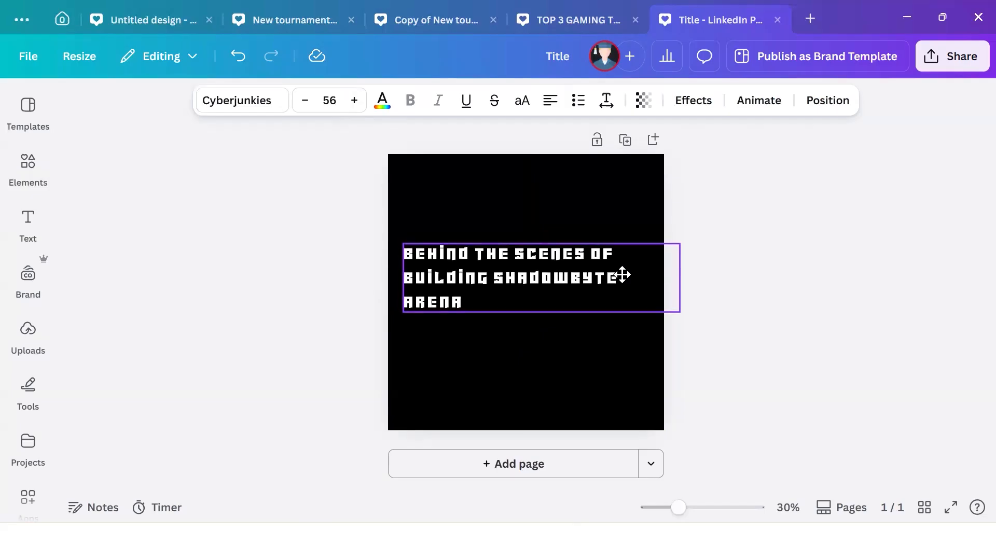
pyautogui.click(622, 353)
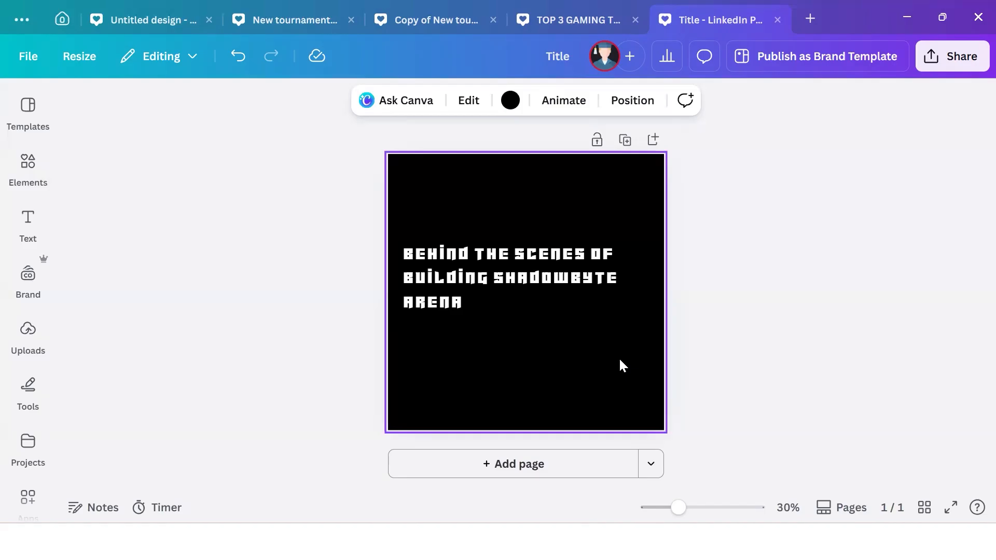
pyautogui.click(560, 309)
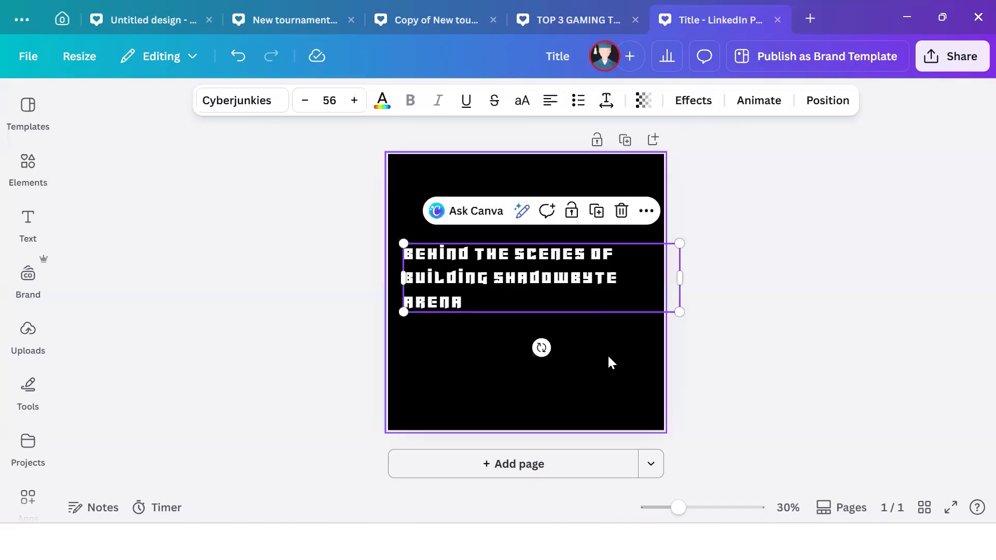
pyautogui.moveTo(539, 288); pyautogui.dragTo(533, 226)
pyautogui.click(536, 309)
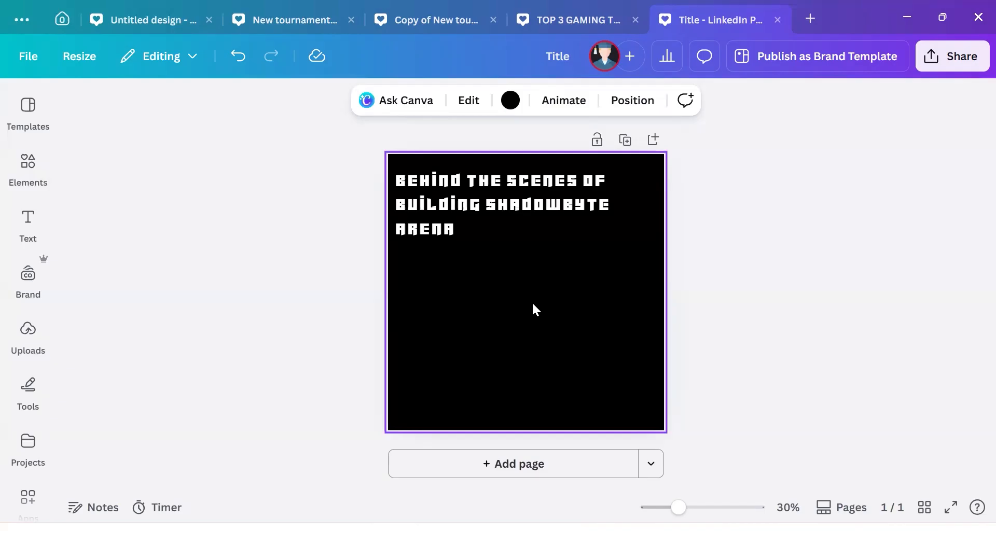
# - Colour the headline with the light cyan from the ShadowByte Arena palette
pyautogui.click(427, 230)
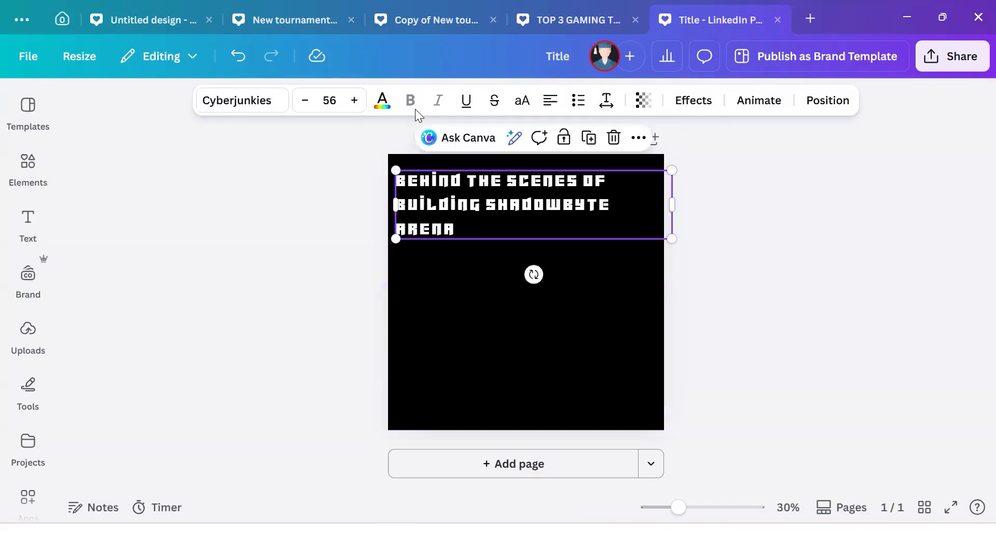
pyautogui.click(382, 100)
pyautogui.click(118, 359)
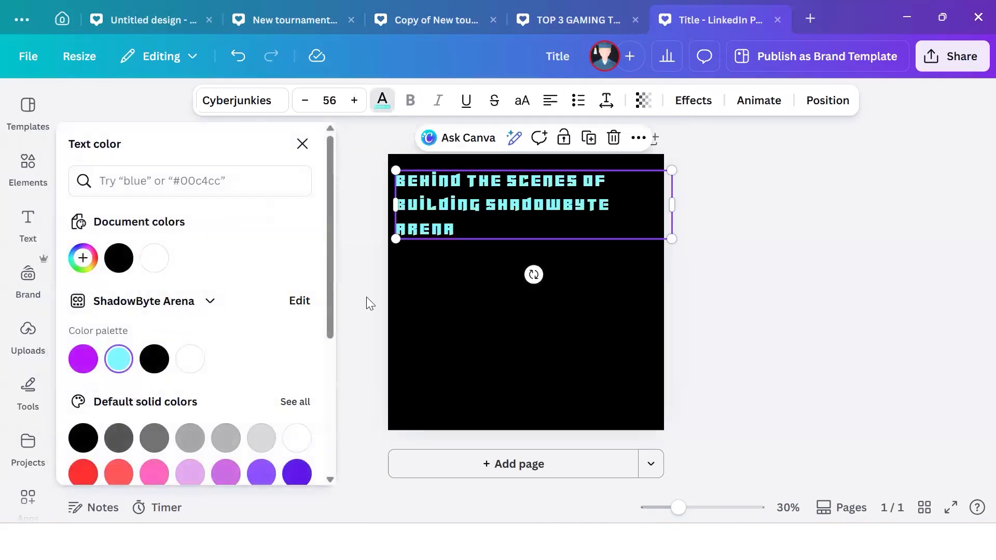
pyautogui.click(366, 303)
pyautogui.click(509, 311)
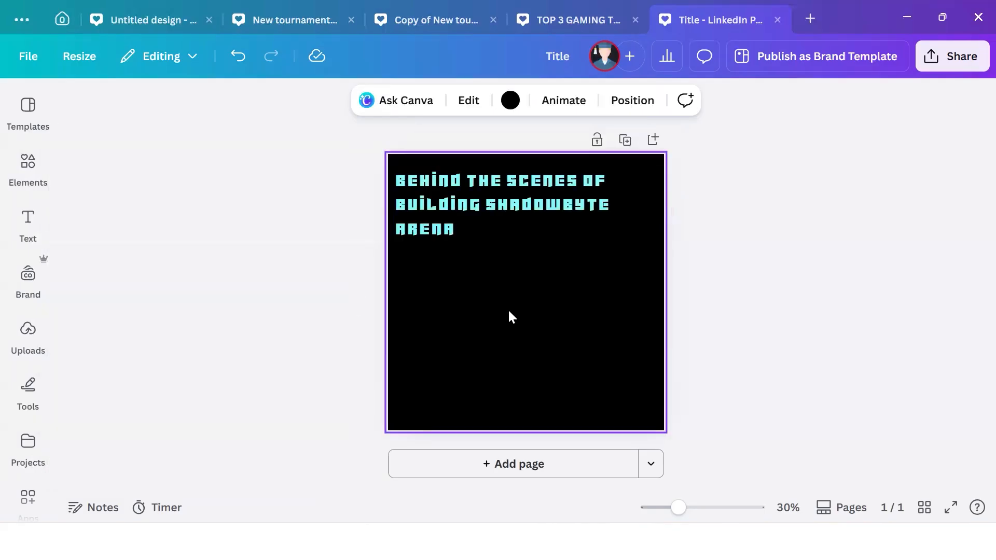
# - Search the elements library for "gaming icon" and show all the graphics results
pyautogui.click(27, 229)
pyautogui.click(27, 182)
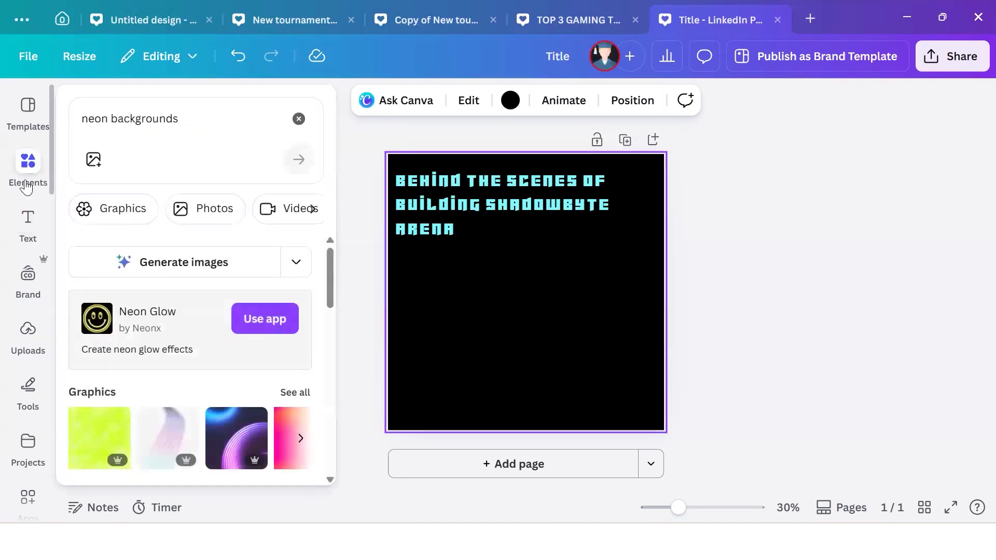
pyautogui.click(125, 127)
pyautogui.write('g')
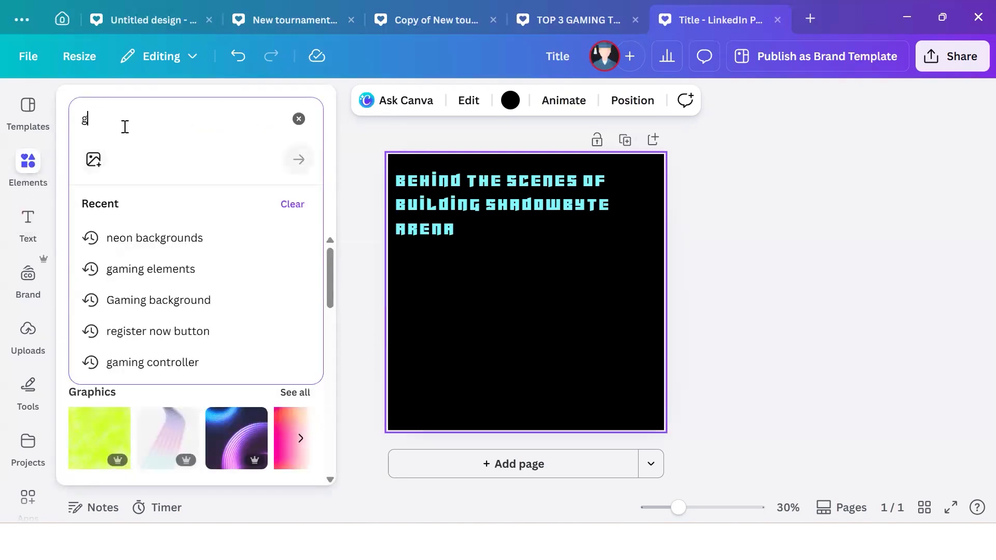
pyautogui.write('aming icon')
pyautogui.press('Return')
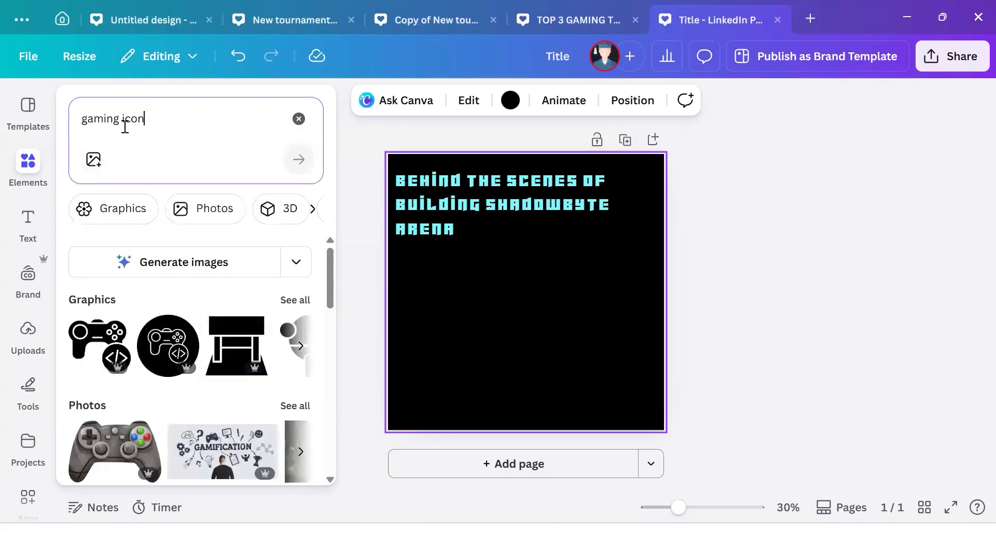
pyautogui.click(295, 300)
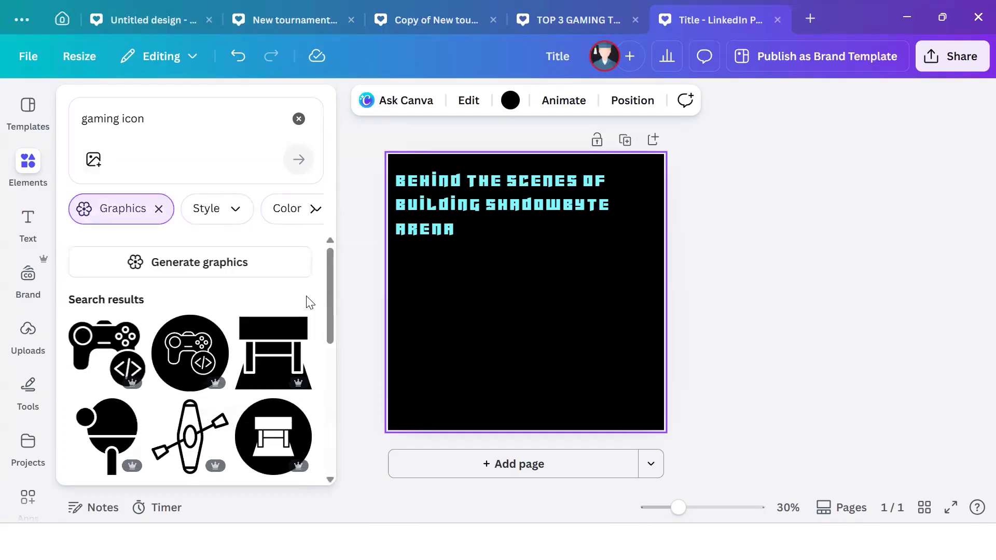
# - Add the outlined game controller graphic with the pink-to-cyan gradient to the page
pyautogui.scroll(-15, 310, 303)
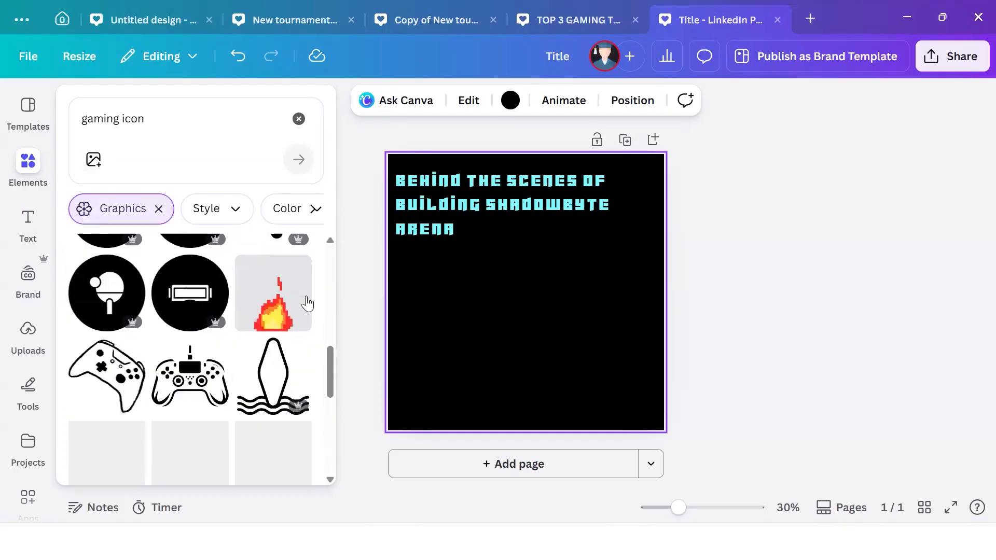
pyautogui.scroll(-1, 307, 303)
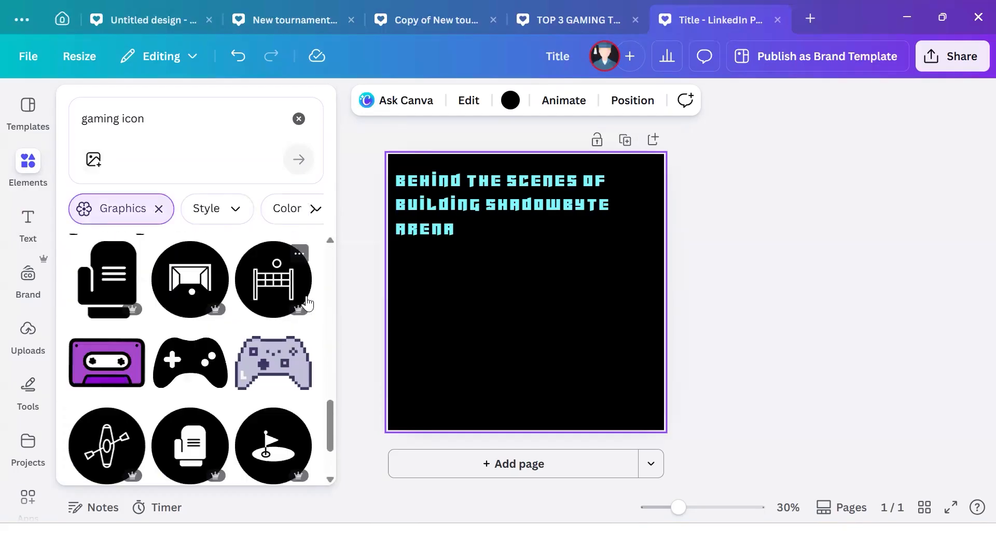
pyautogui.scroll(-3, 307, 303)
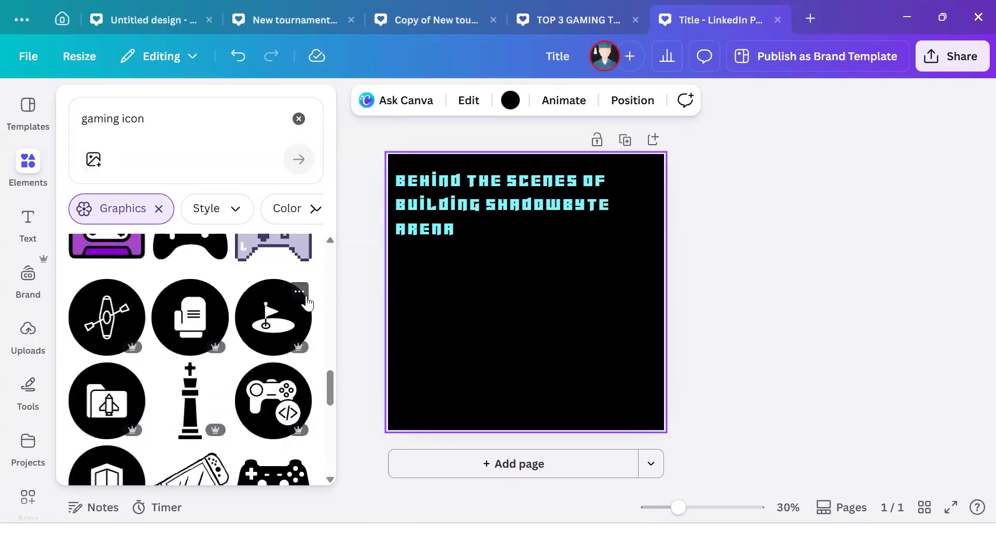
pyautogui.scroll(-5, 307, 303)
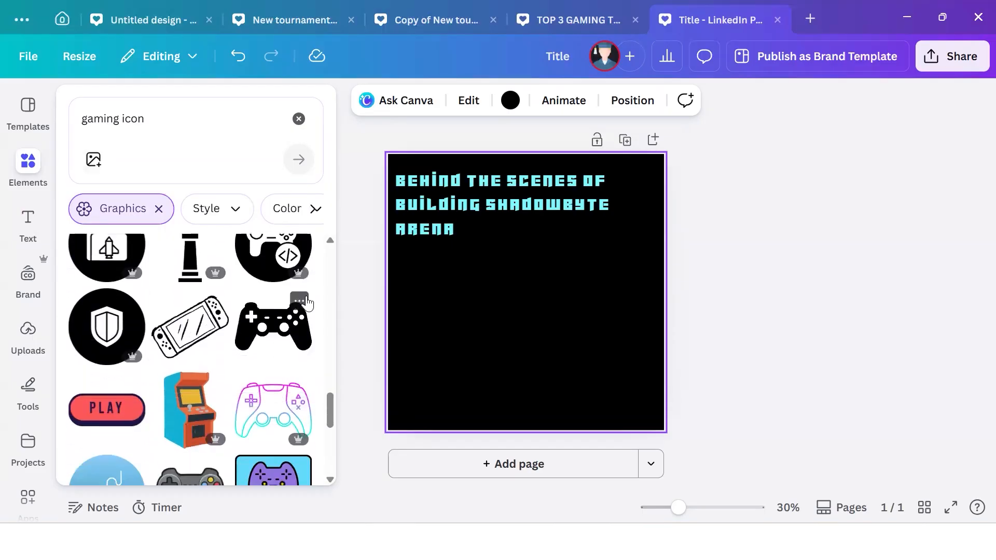
pyautogui.scroll(-2, 300, 302)
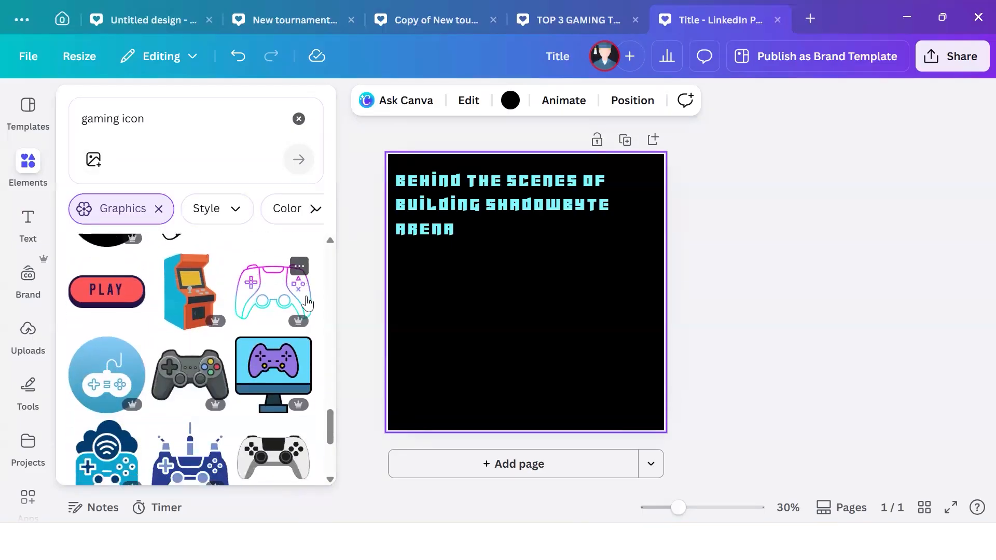
pyautogui.click(283, 298)
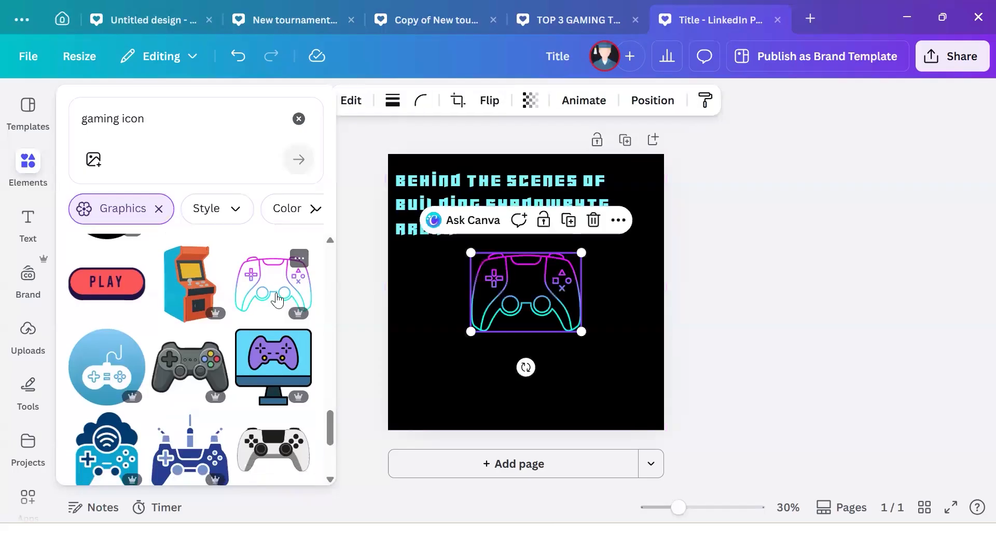
pyautogui.click(641, 376)
# - Shrink the controller graphic by about a quarter and centre it horizontally just below the headline
pyautogui.click(558, 303)
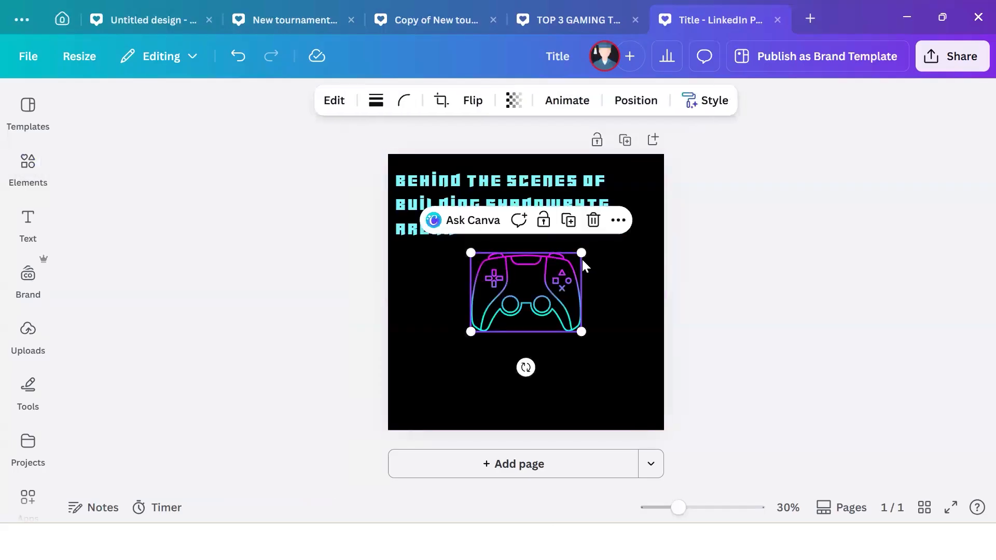
pyautogui.moveTo(584, 253); pyautogui.dragTo(552, 273)
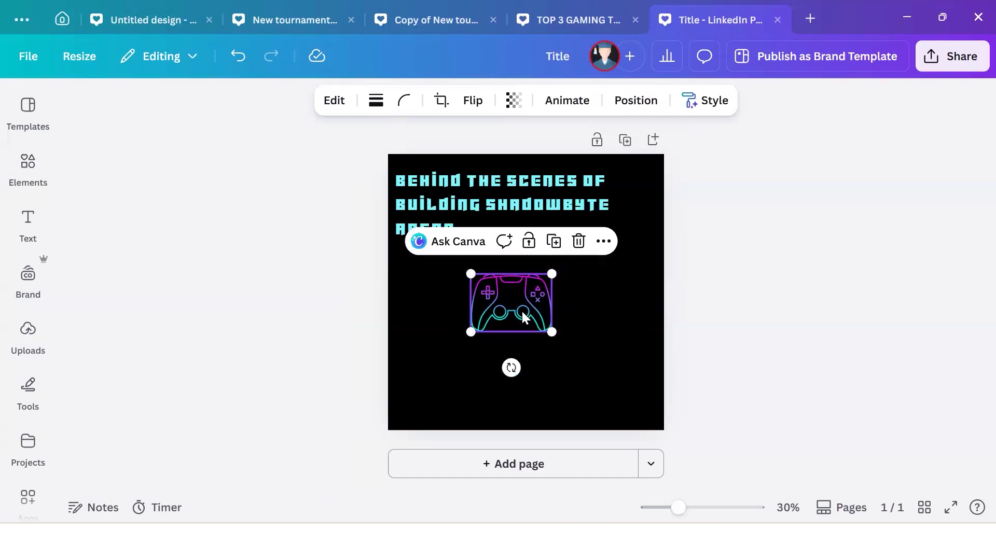
pyautogui.moveTo(518, 313); pyautogui.dragTo(533, 289)
pyautogui.click(572, 368)
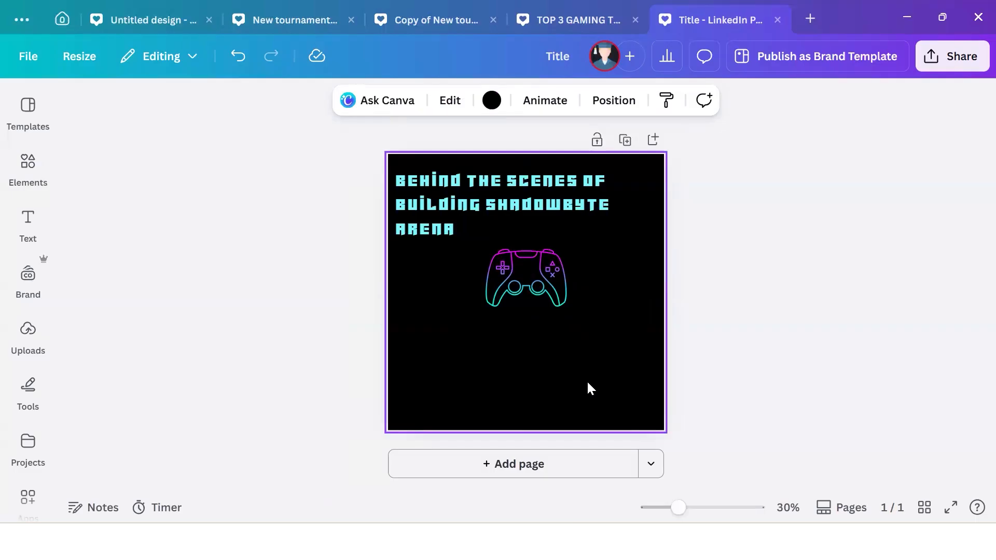
# - Try to copy the ShadowByte Arena logo from the New tournament design into the LinkedIn post, and undo the pasted text
pyautogui.click(290, 25)
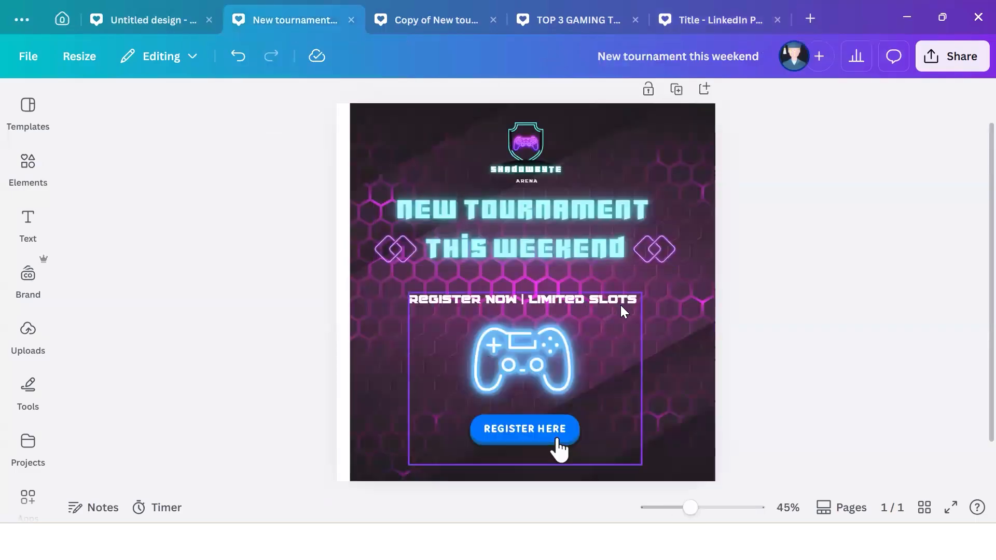
pyautogui.doubleClick(543, 167)
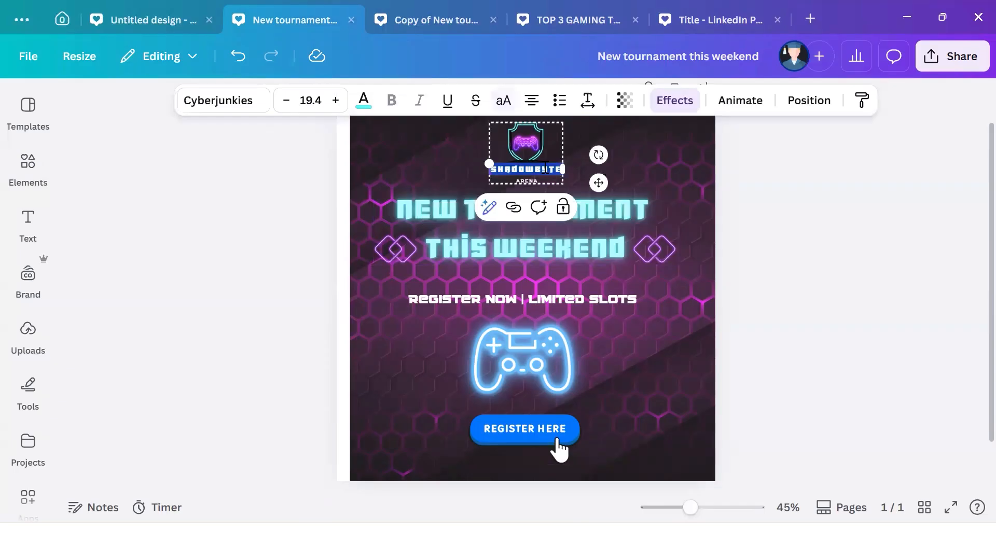
pyautogui.click(718, 31)
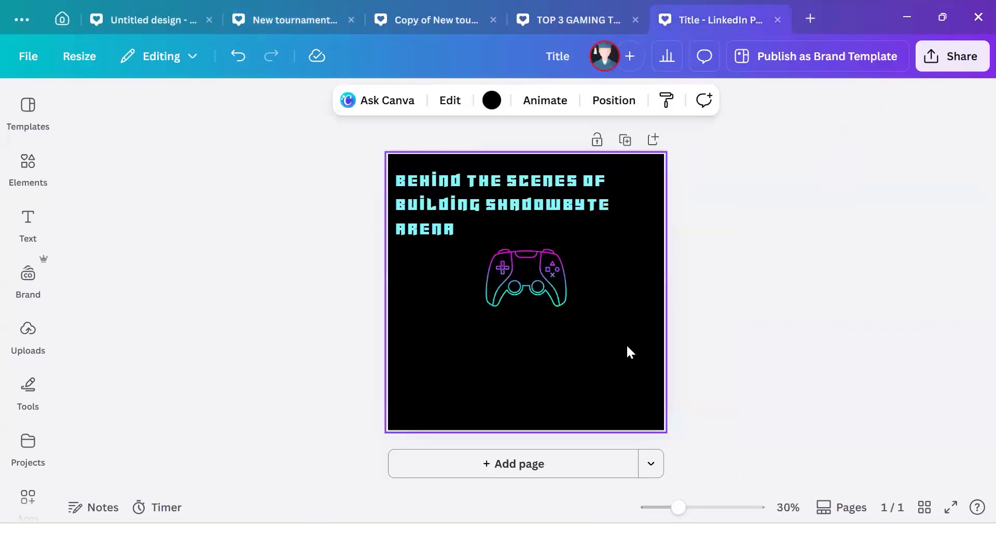
pyautogui.hotkey('ctrl', 'v')
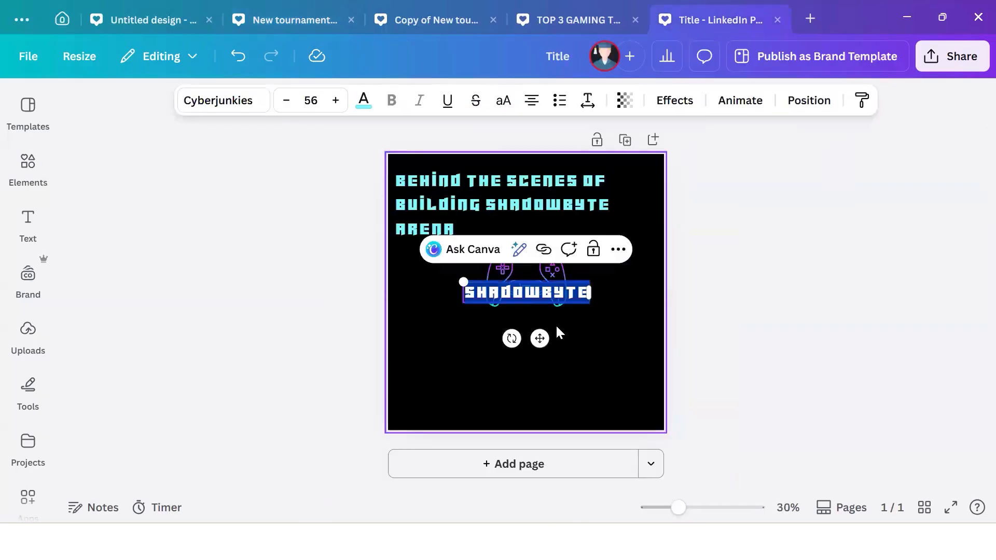
pyautogui.moveTo(540, 338); pyautogui.dragTo(548, 369)
pyautogui.hotkey('ctrl', 'z')
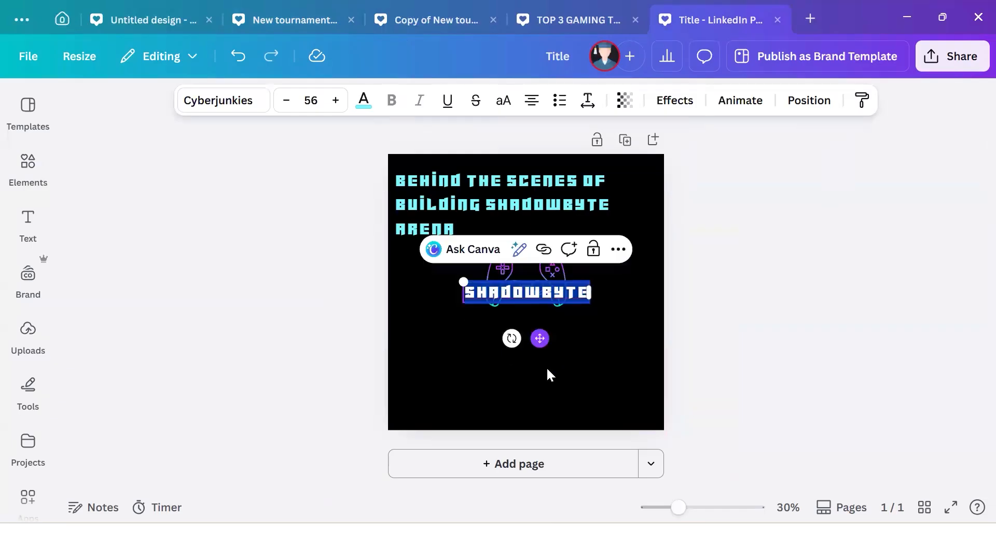
pyautogui.hotkey('ctrl', 'z')
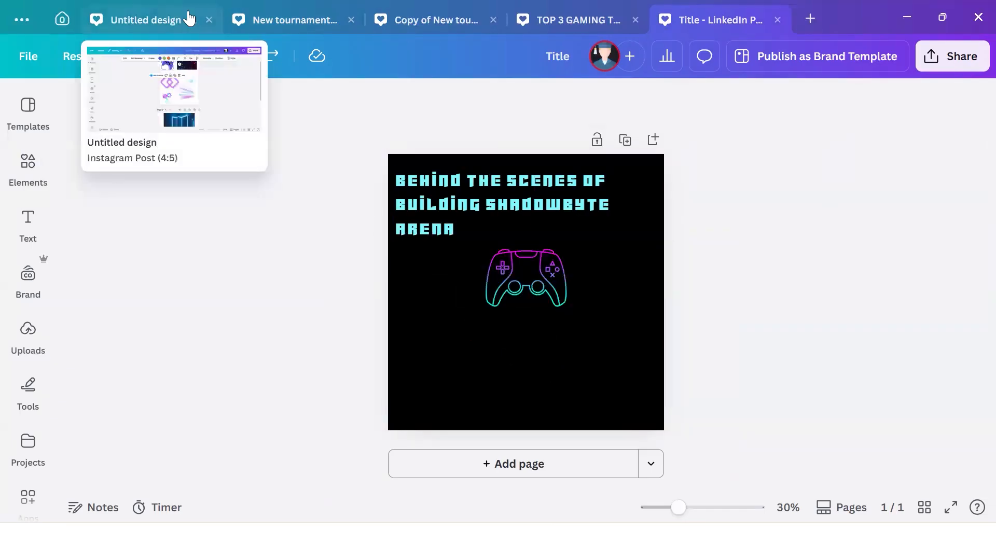
pyautogui.click(293, 20)
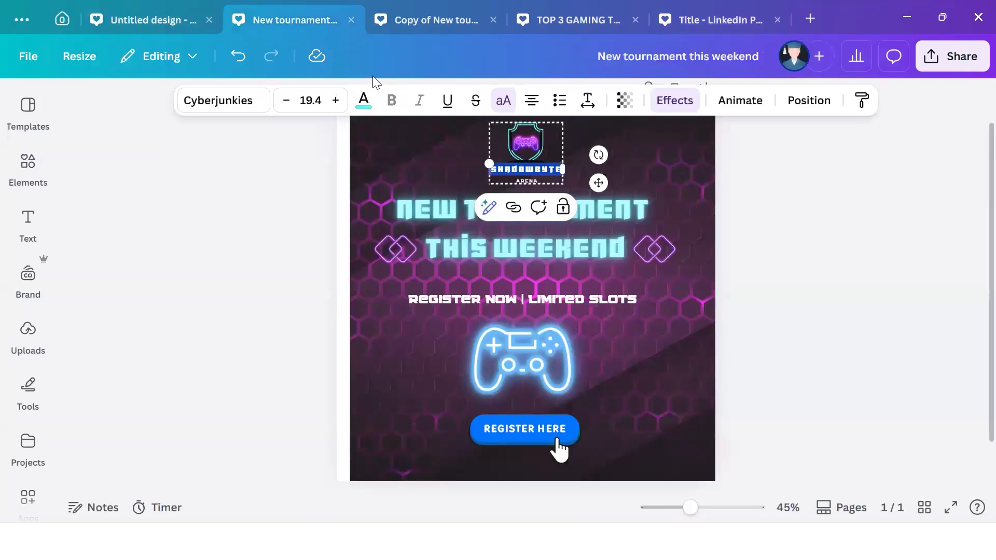
pyautogui.click(582, 134)
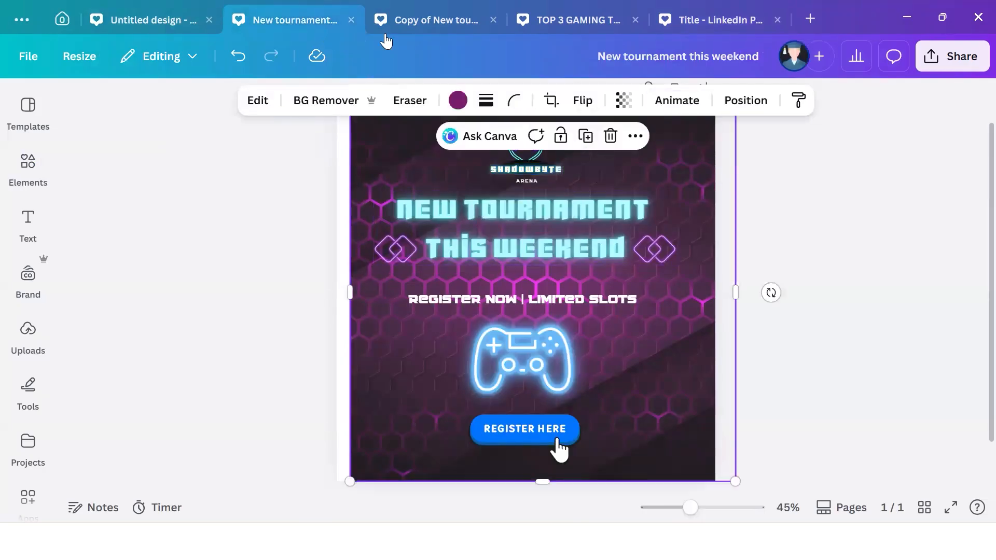
# - Copy the grouped ShadowByte Arena logo from the Copy of New tournament design into the LinkedIn post, near the page's lower-right corner
pyautogui.click(401, 30)
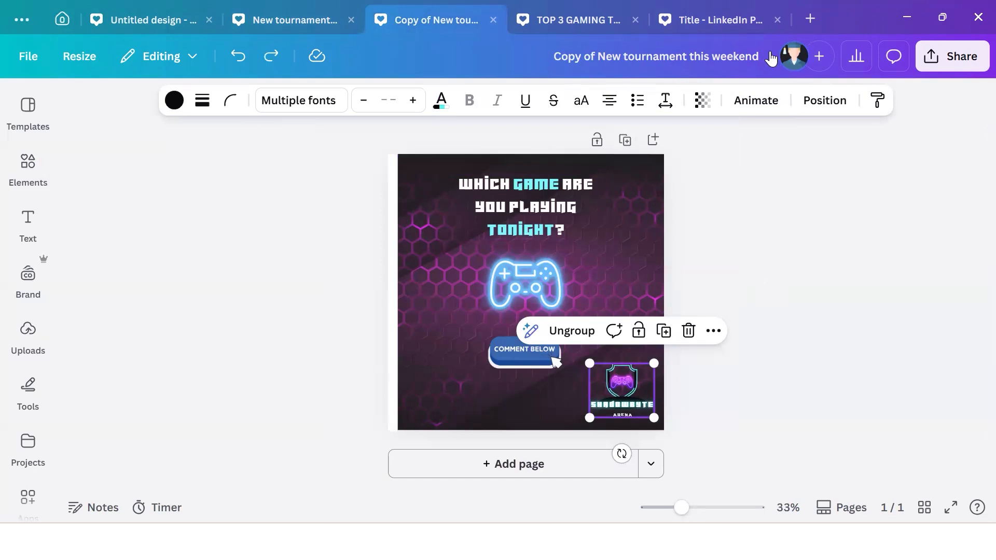
pyautogui.click(716, 20)
pyautogui.click(553, 357)
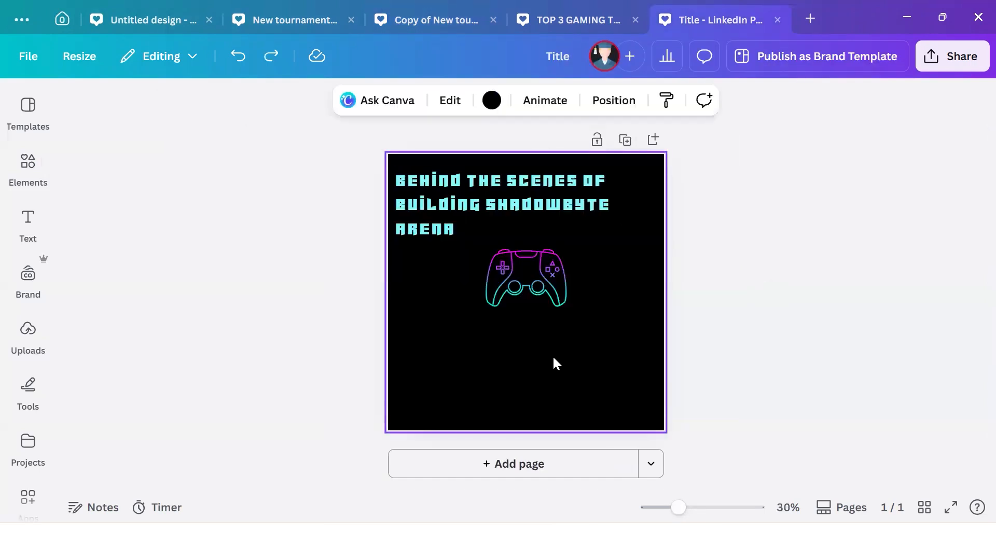
pyautogui.hotkey('ctrl', 'v')
pyautogui.moveTo(611, 423); pyautogui.dragTo(621, 436)
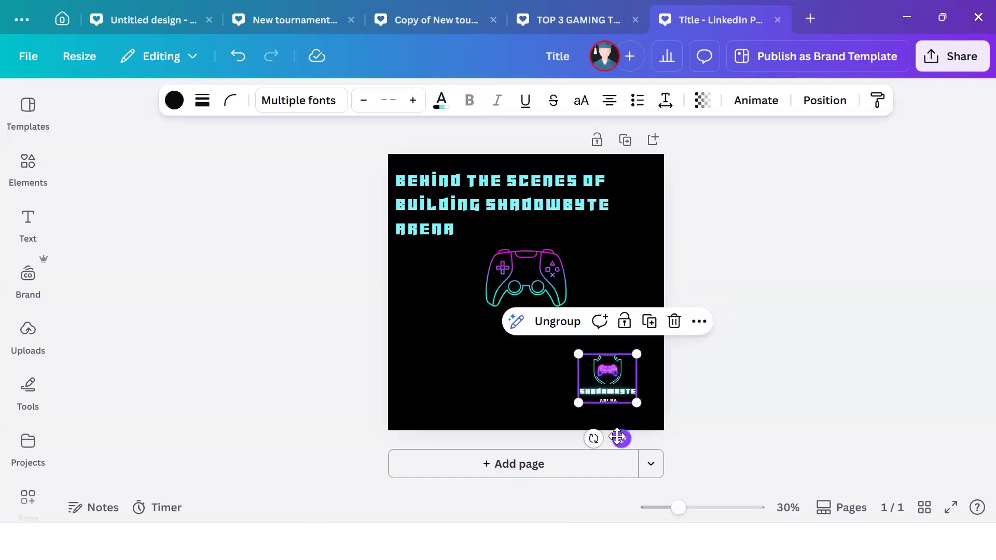
# - Move the logo group closer to the page's lower-right corner and shift the controller graphic down and left, away from the title
pyautogui.moveTo(621, 438); pyautogui.dragTo(628, 447)
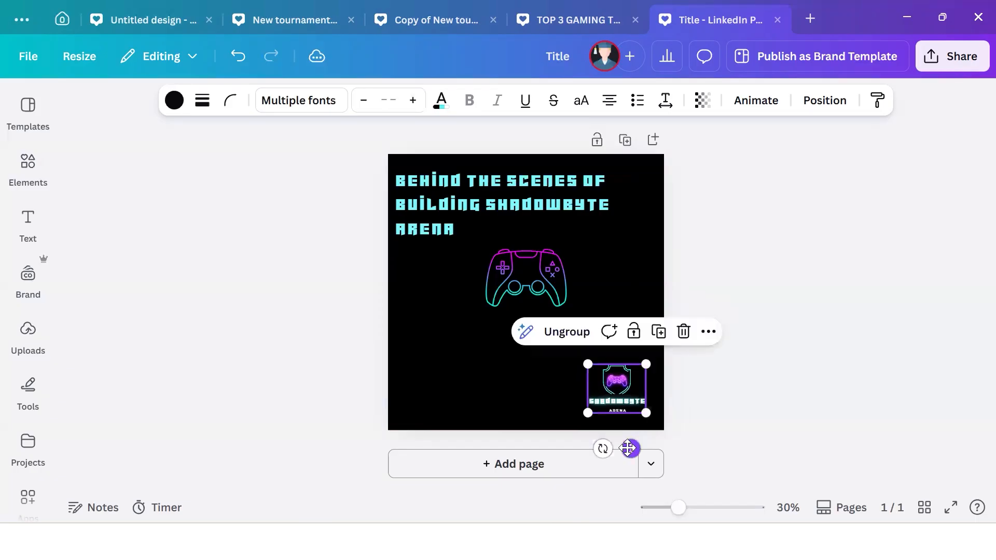
pyautogui.click(710, 415)
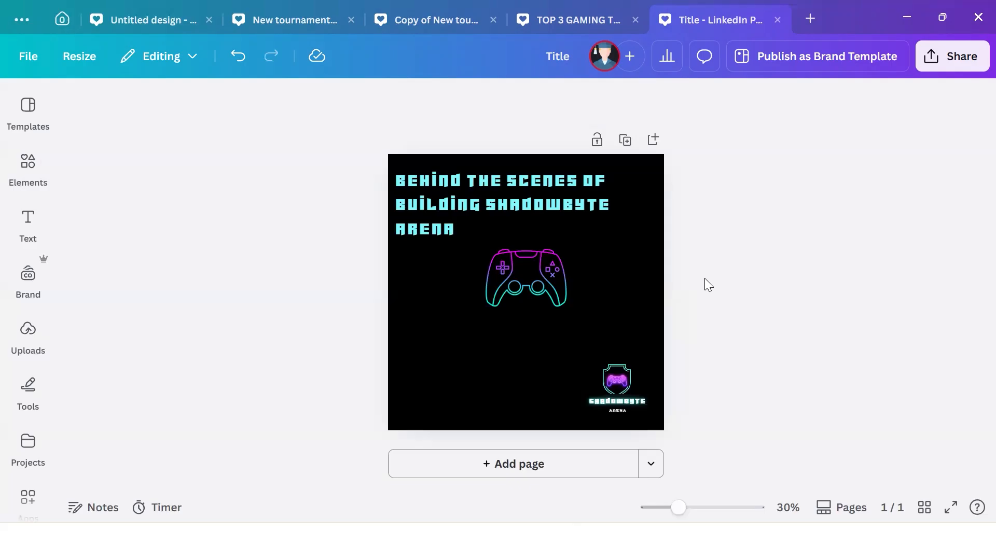
pyautogui.click(558, 266)
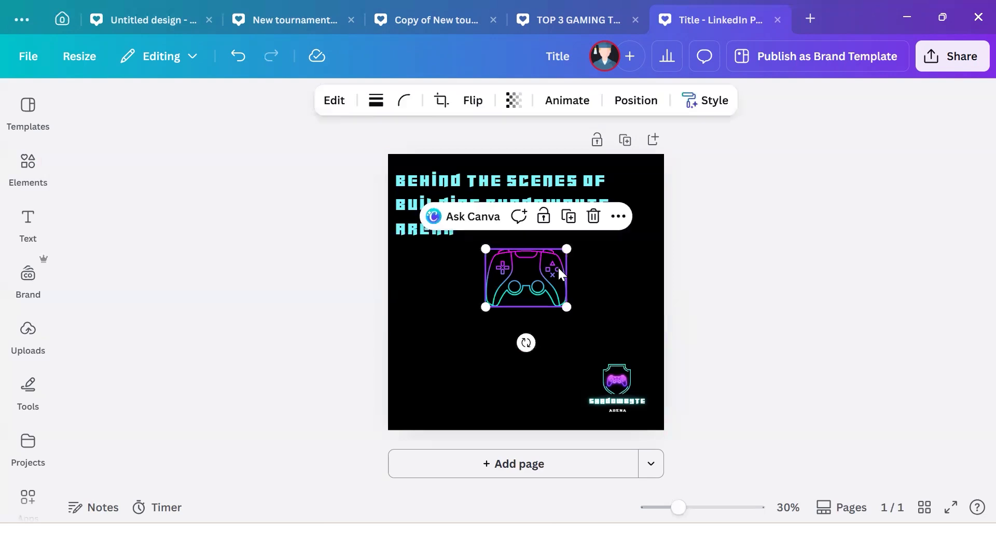
pyautogui.moveTo(537, 293); pyautogui.dragTo(487, 361)
# - Add a text box in the brand's Body style between the title and the controller, with a font size of 34
pyautogui.click(29, 224)
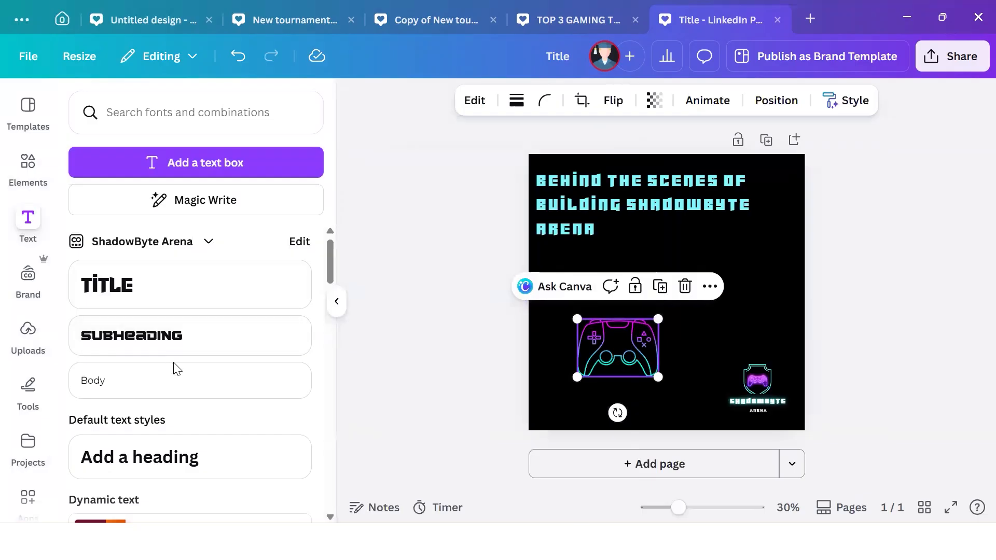
pyautogui.moveTo(170, 382); pyautogui.dragTo(620, 283)
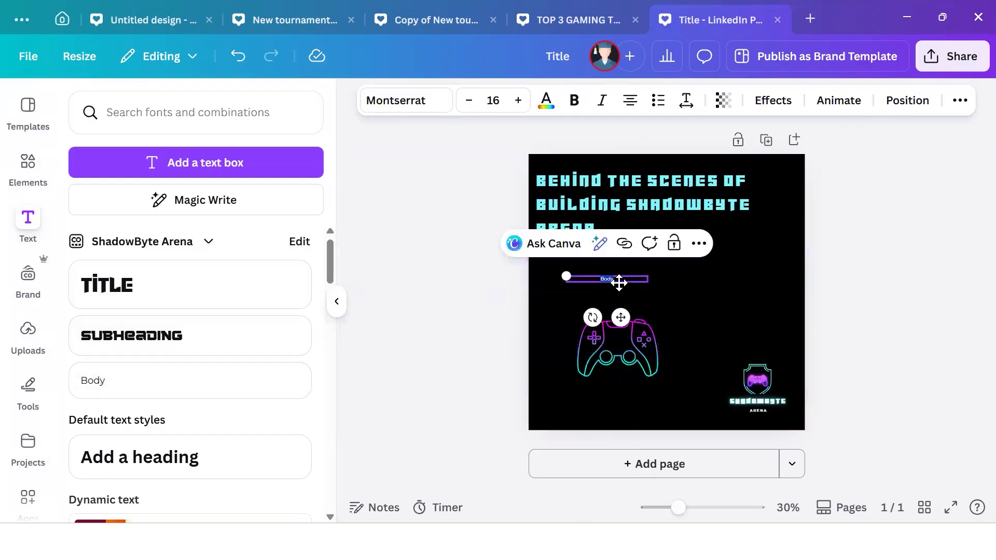
pyautogui.click(515, 98)
pyautogui.click(515, 99)
pyautogui.click(515, 98)
pyautogui.click(515, 98)
pyautogui.click(515, 99)
pyautogui.click(515, 99)
pyautogui.click(515, 98)
pyautogui.click(515, 98)
pyautogui.click(515, 99)
pyautogui.click(515, 98)
pyautogui.click(516, 98)
pyautogui.click(515, 98)
pyautogui.click(515, 98)
pyautogui.click(515, 99)
# - Enter "What it taks to build a gaming brand from scratch" as the tagline in the body text box
pyautogui.write('W')
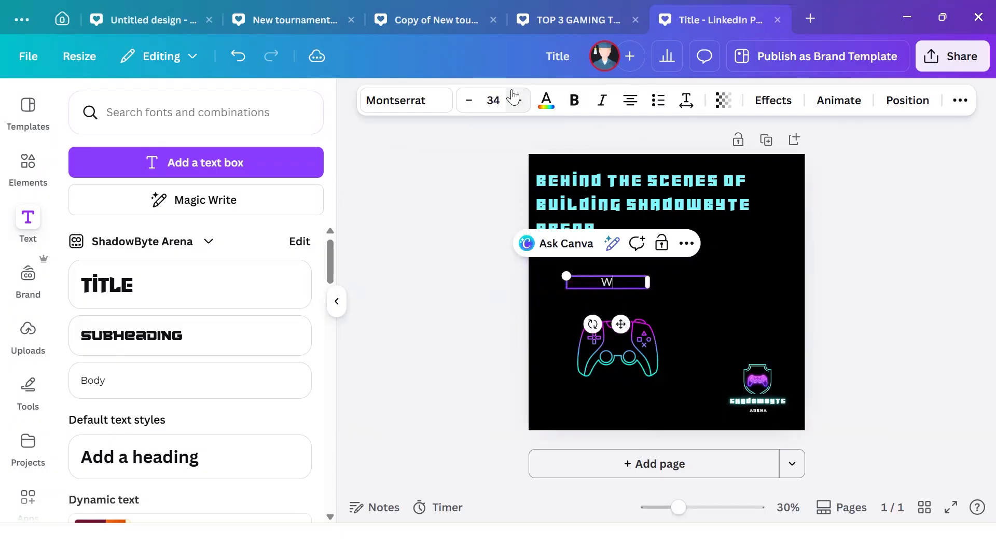
pyautogui.write('hat it taks to bui')
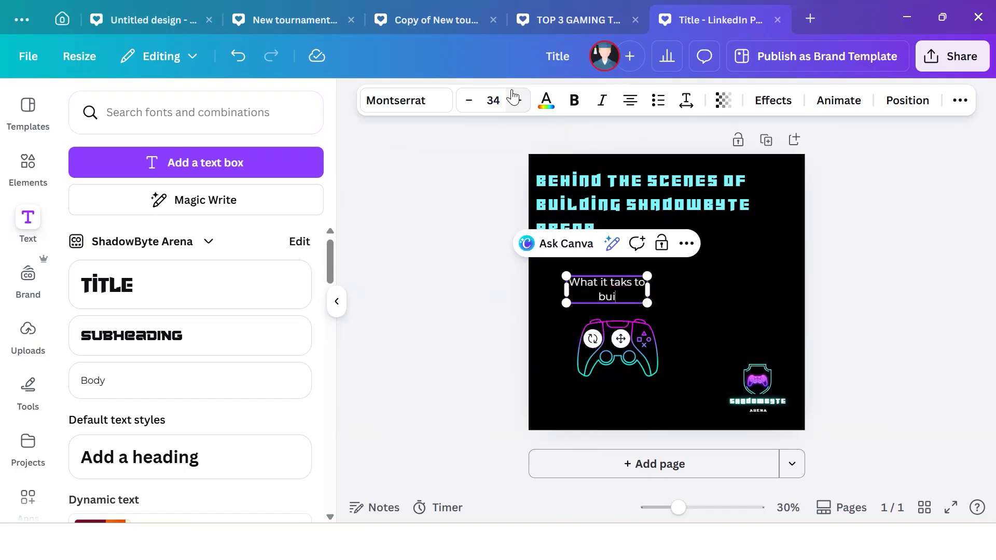
pyautogui.write('ld a gaming brand from scratch')
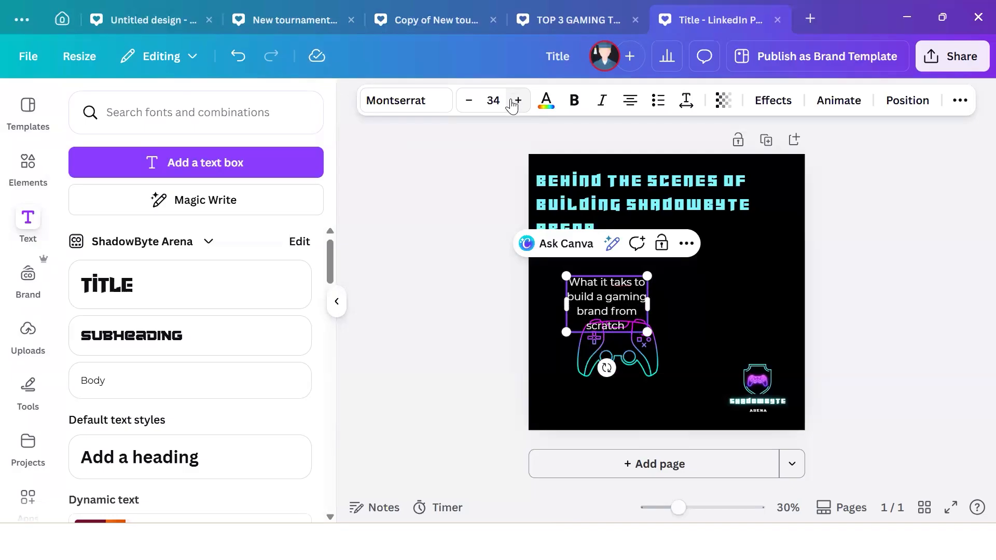
pyautogui.click(336, 301)
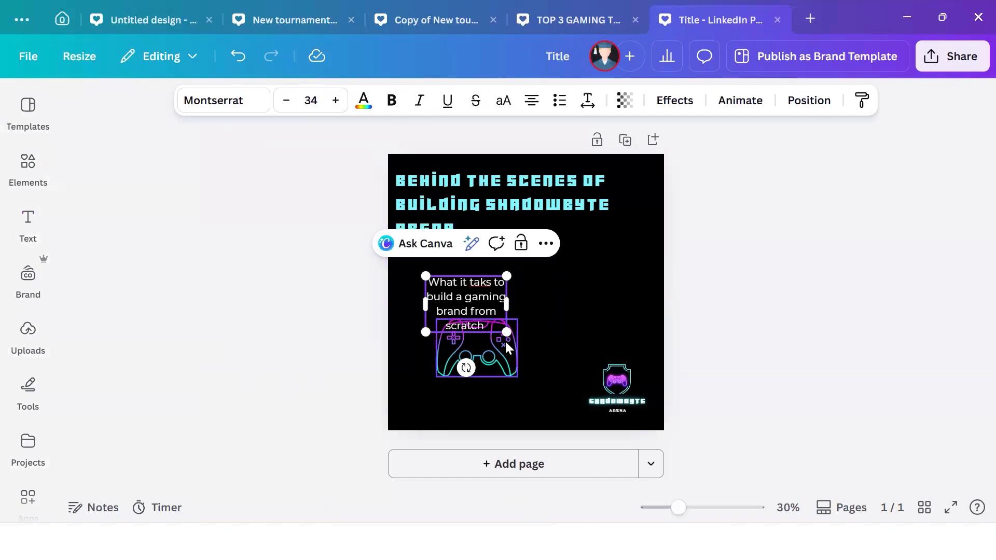
pyautogui.click(532, 317)
# - Widen the tagline's text box so it wraps onto two lines, and place it beneath the title at the page's left margin
pyautogui.click(474, 293)
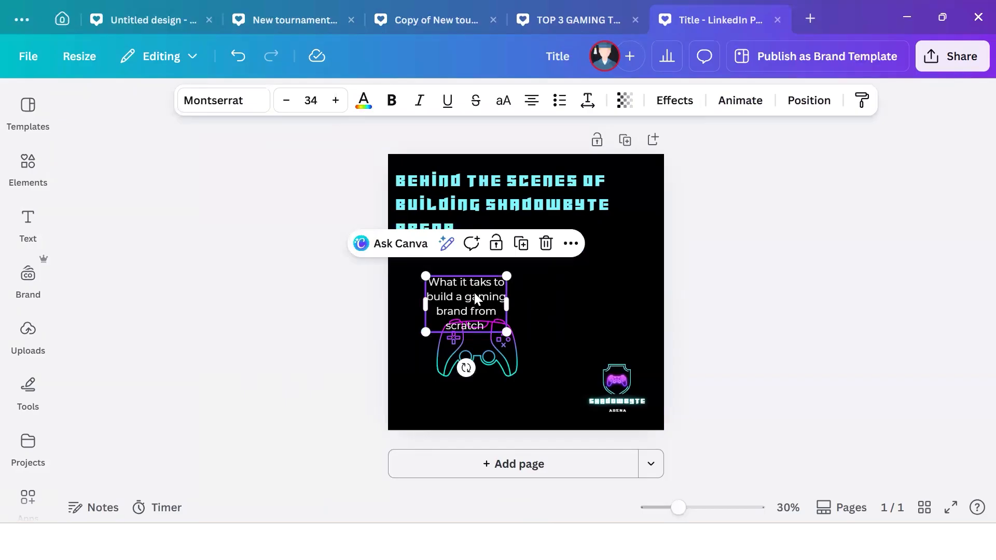
pyautogui.moveTo(484, 298); pyautogui.dragTo(523, 271)
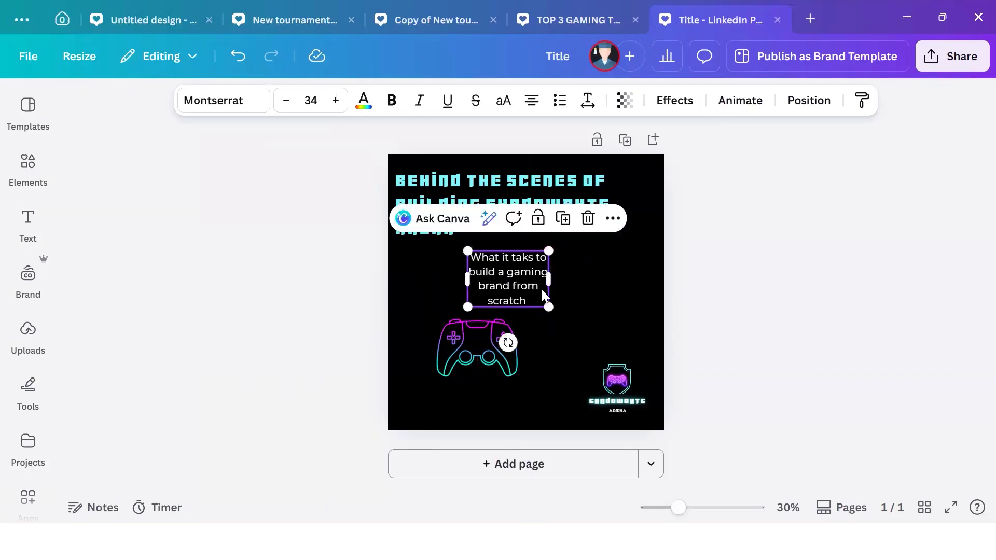
pyautogui.click(546, 273)
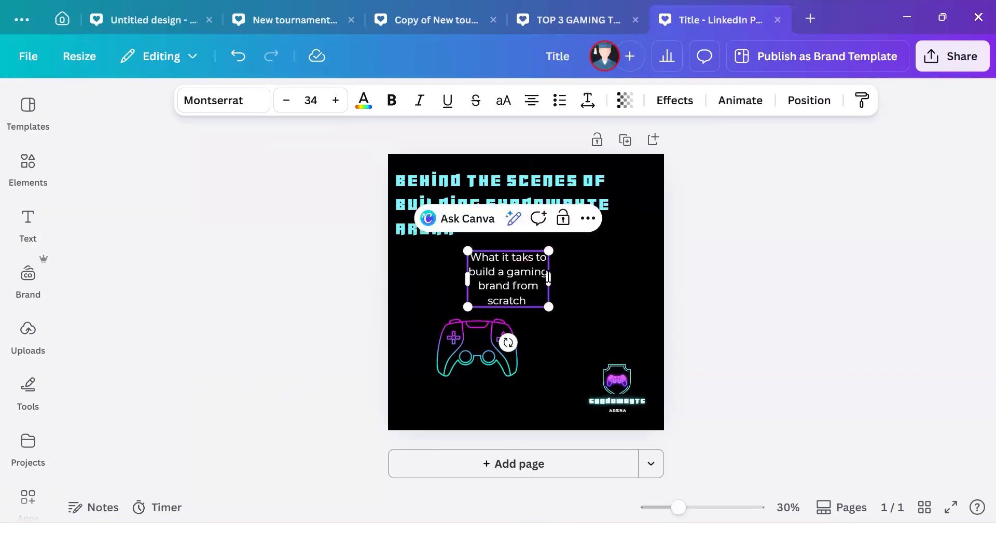
pyautogui.moveTo(549, 280); pyautogui.dragTo(616, 278)
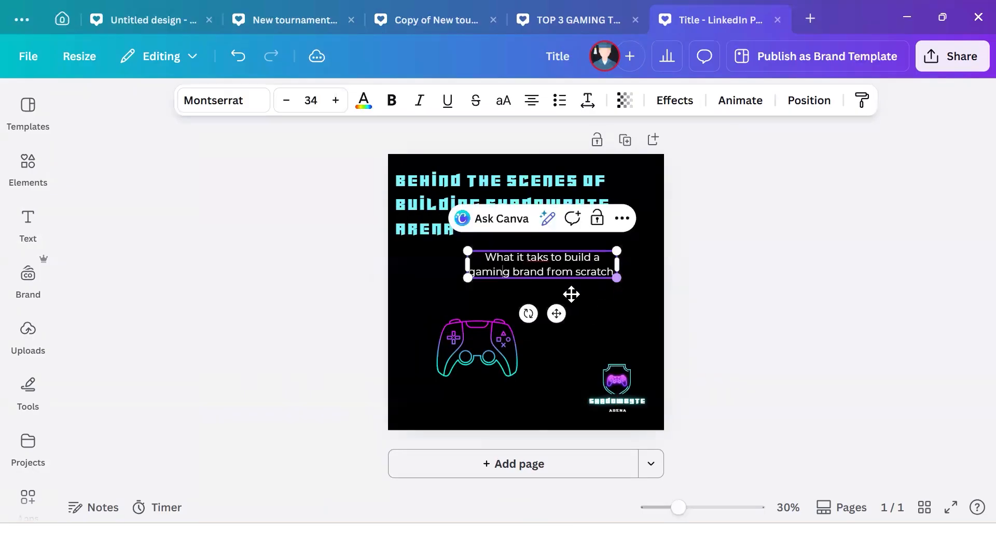
pyautogui.rightClick(526, 315)
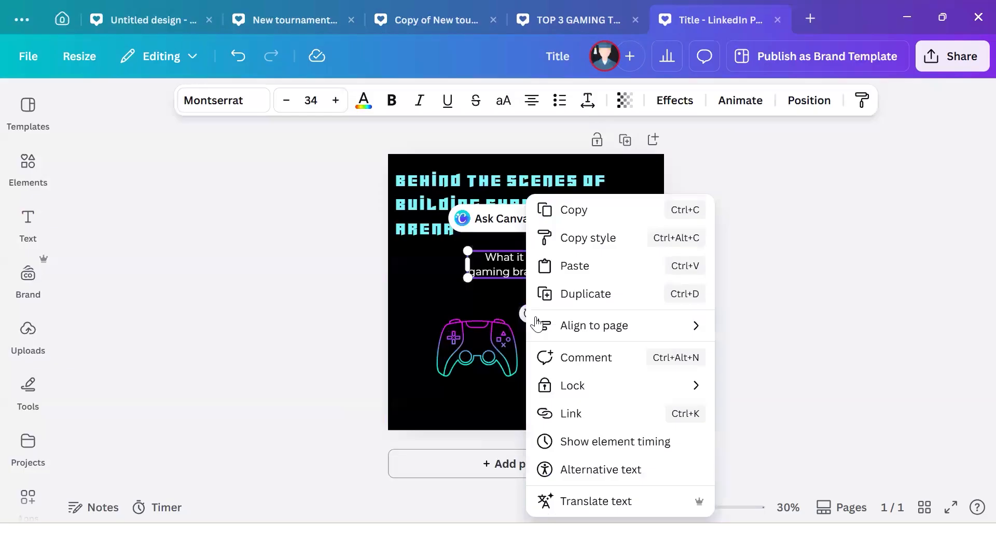
pyautogui.click(483, 301)
pyautogui.moveTo(556, 308); pyautogui.dragTo(484, 315)
pyautogui.click(574, 347)
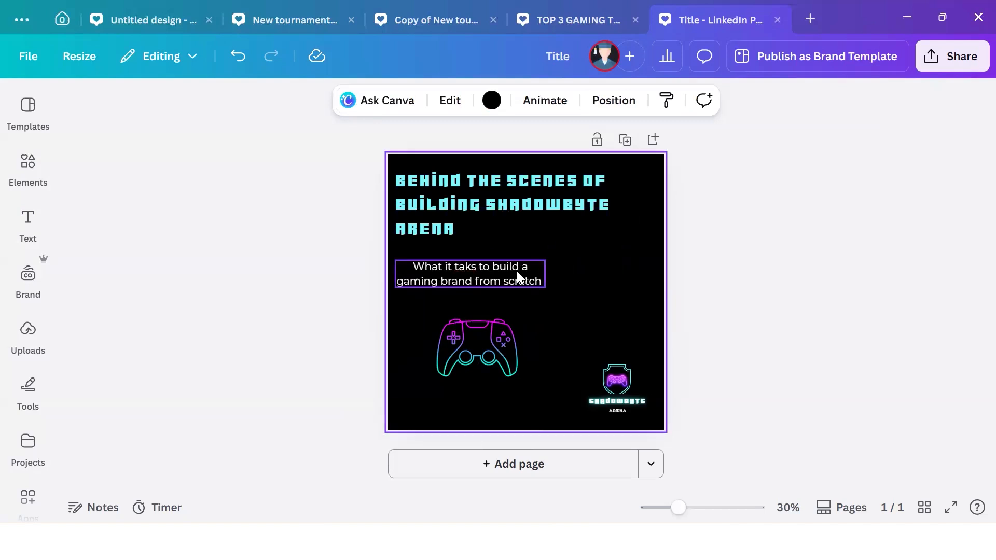
# - Centre-align the title "Behind the scenes of building ShadowByte Arena"
pyautogui.click(522, 180)
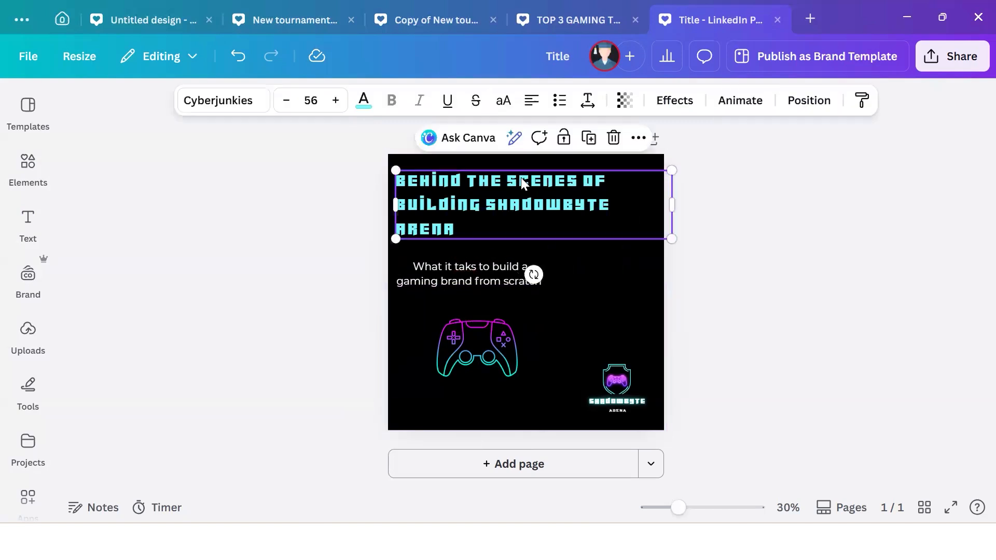
pyautogui.click(534, 104)
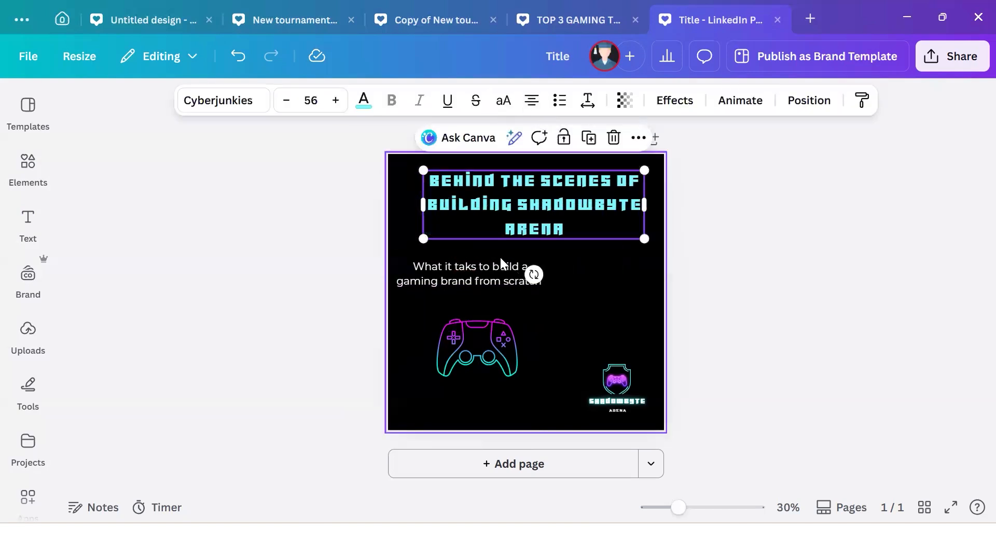
# - Try left alignment on the tagline and return it to centre alignment
pyautogui.click(487, 274)
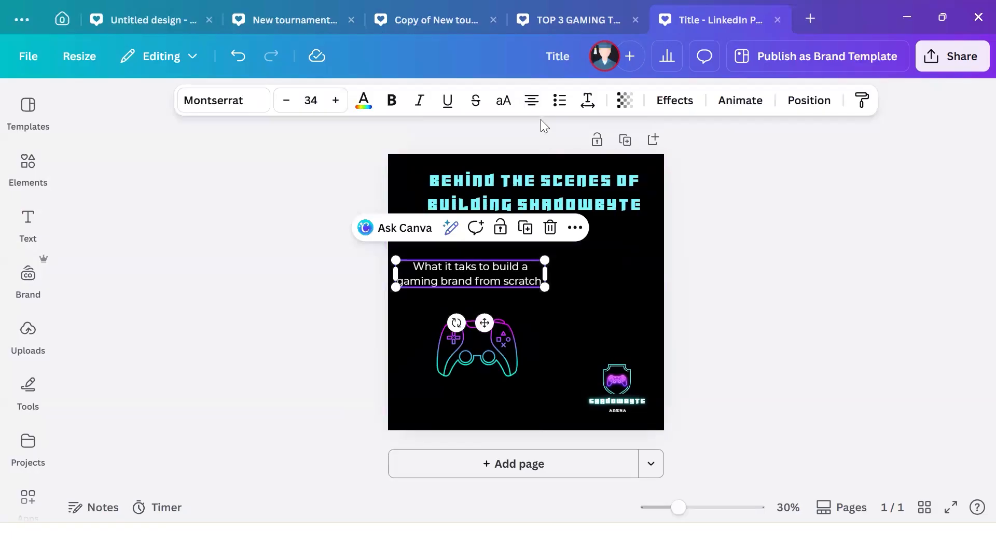
pyautogui.click(540, 104)
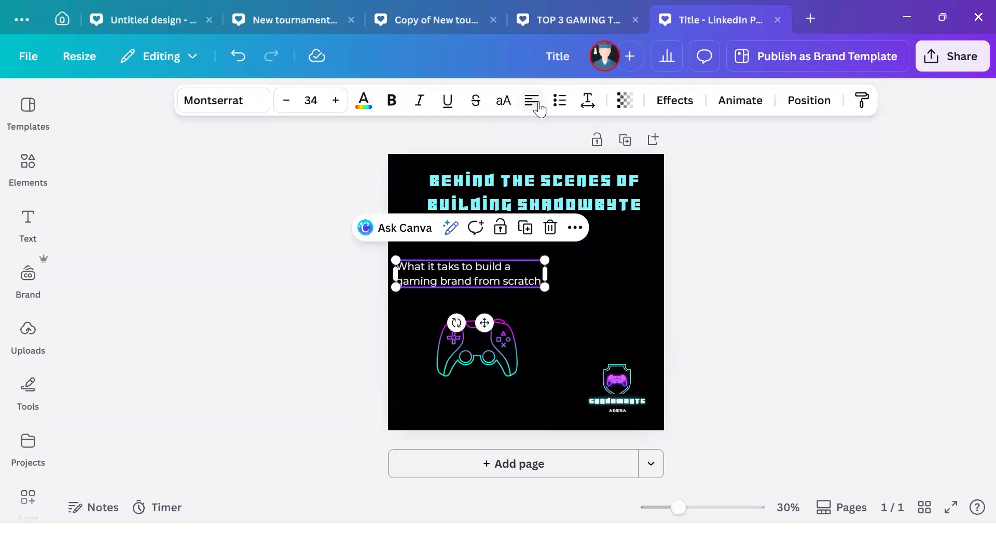
pyautogui.doubleClick(516, 263)
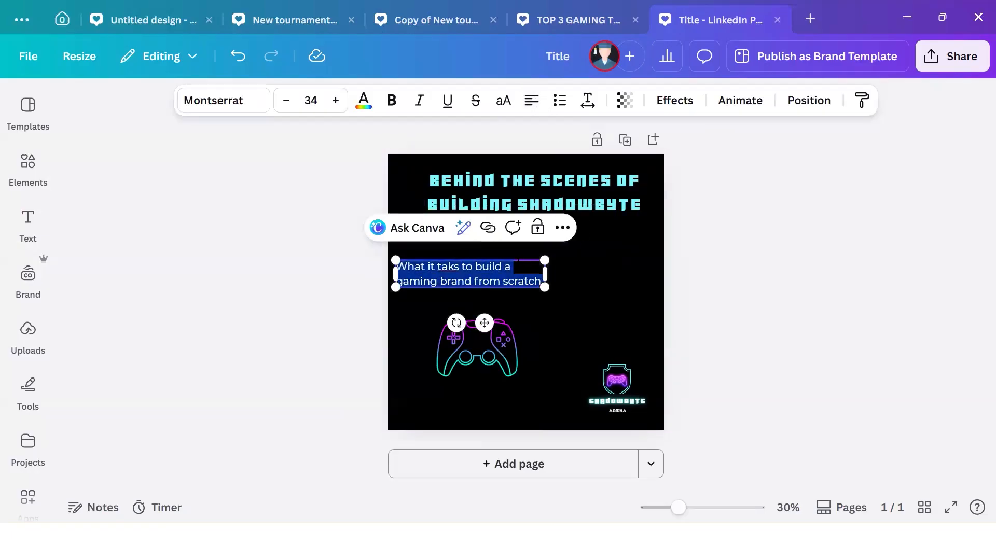
pyautogui.click(531, 100)
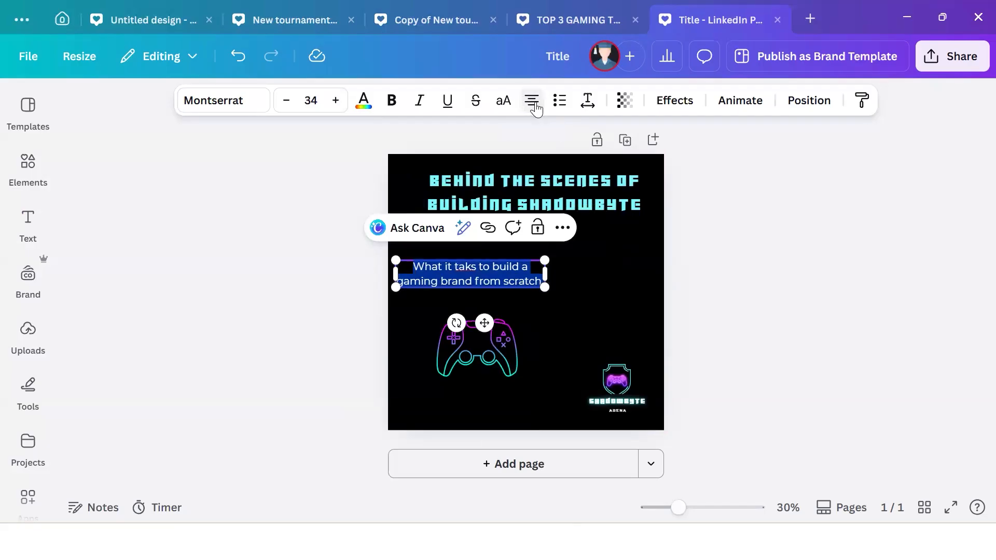
pyautogui.click(554, 318)
# - Move the tagline under the middle of the title and justify its text
pyautogui.click(493, 272)
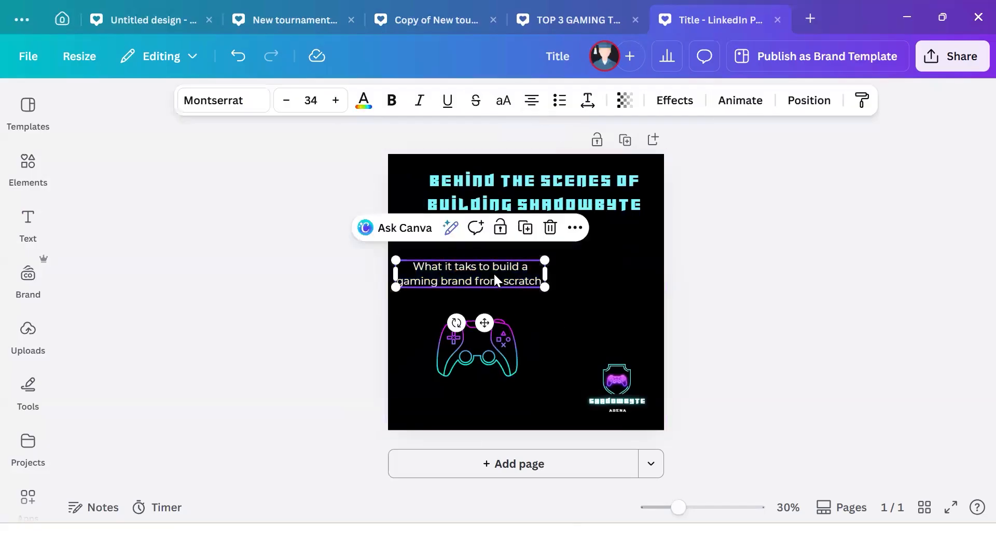
pyautogui.moveTo(484, 322); pyautogui.dragTo(543, 313)
pyautogui.click(531, 100)
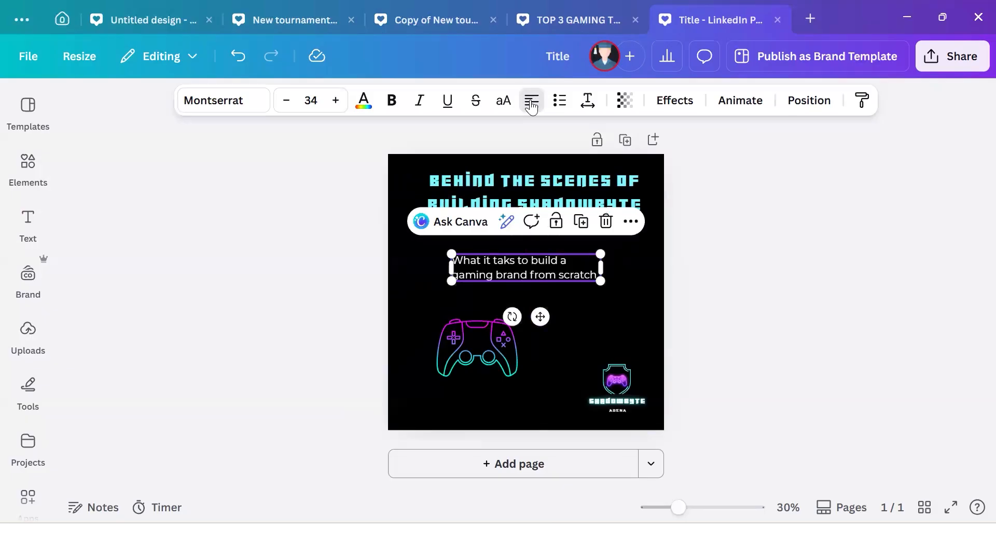
pyautogui.click(637, 310)
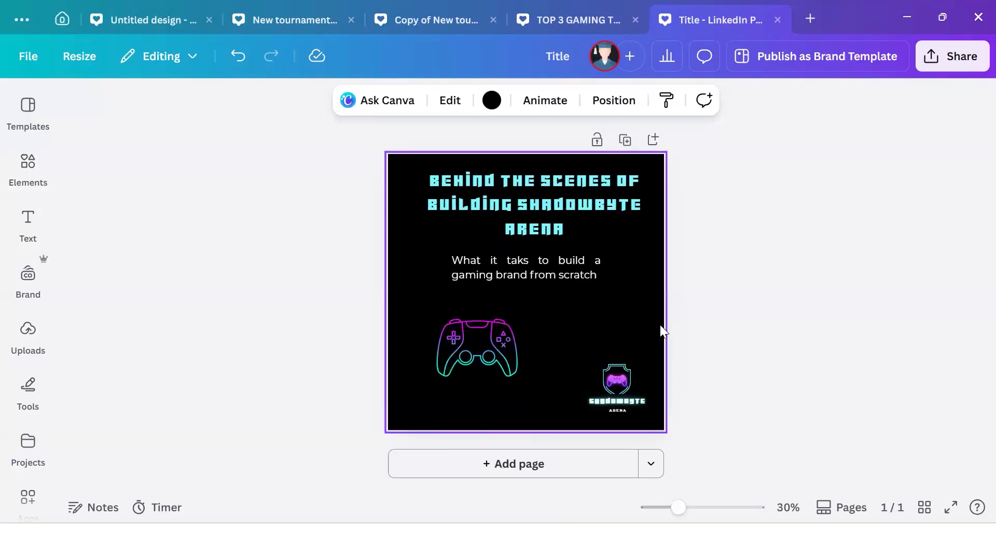
# - Rearrange the layout so the controller graphic is centred under the title, with the tagline below it
pyautogui.click(500, 354)
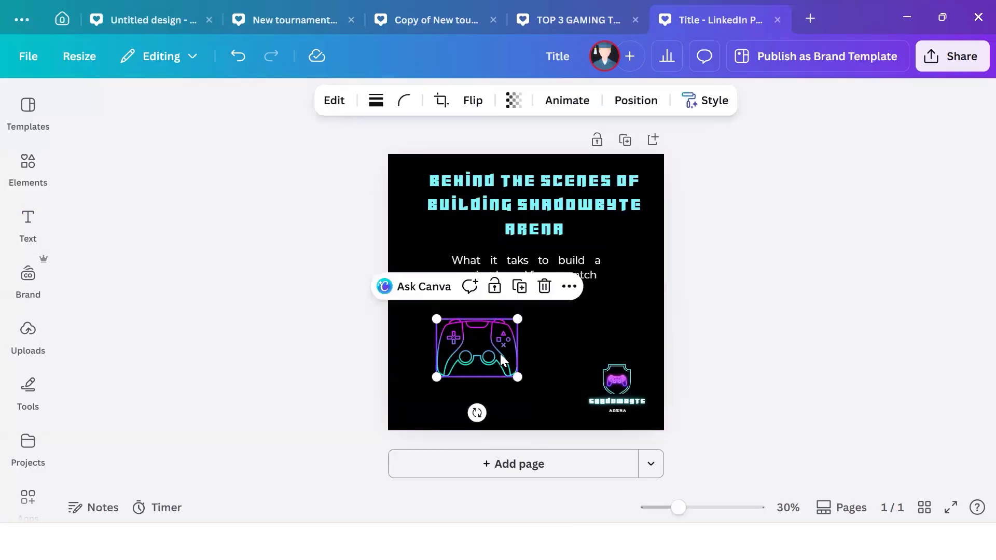
pyautogui.moveTo(500, 351); pyautogui.dragTo(640, 303)
pyautogui.click(558, 278)
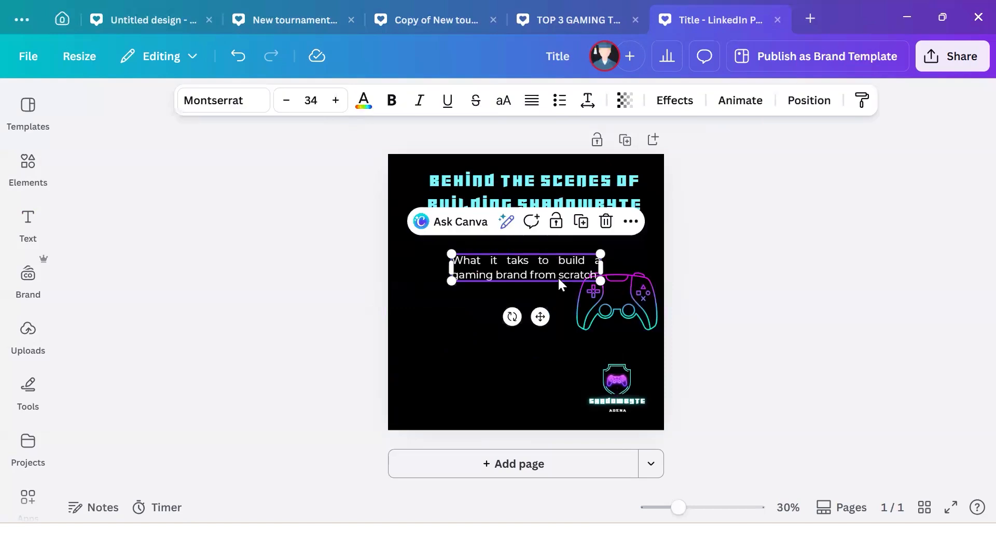
pyautogui.moveTo(537, 317); pyautogui.dragTo(539, 393)
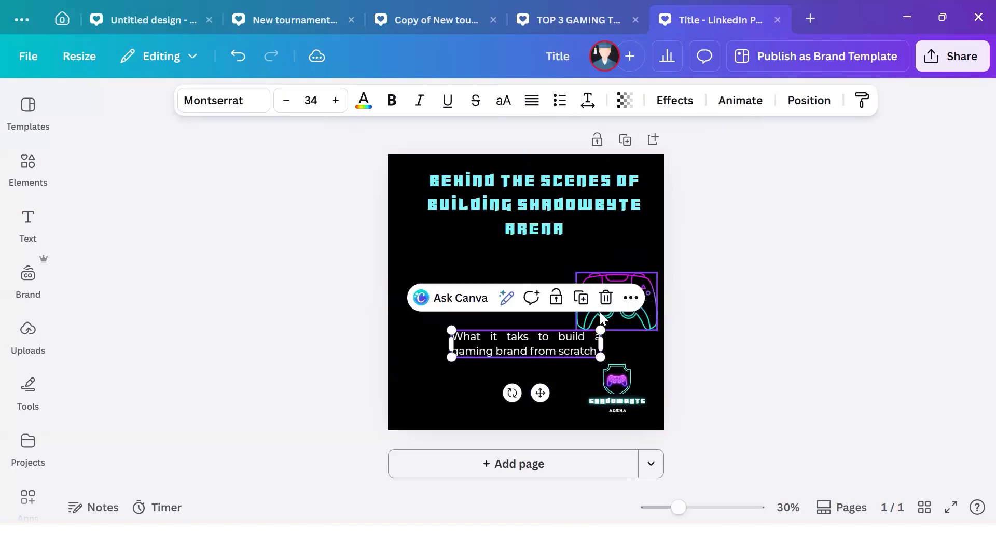
pyautogui.click(636, 322)
pyautogui.moveTo(627, 301); pyautogui.dragTo(539, 281)
pyautogui.click(690, 305)
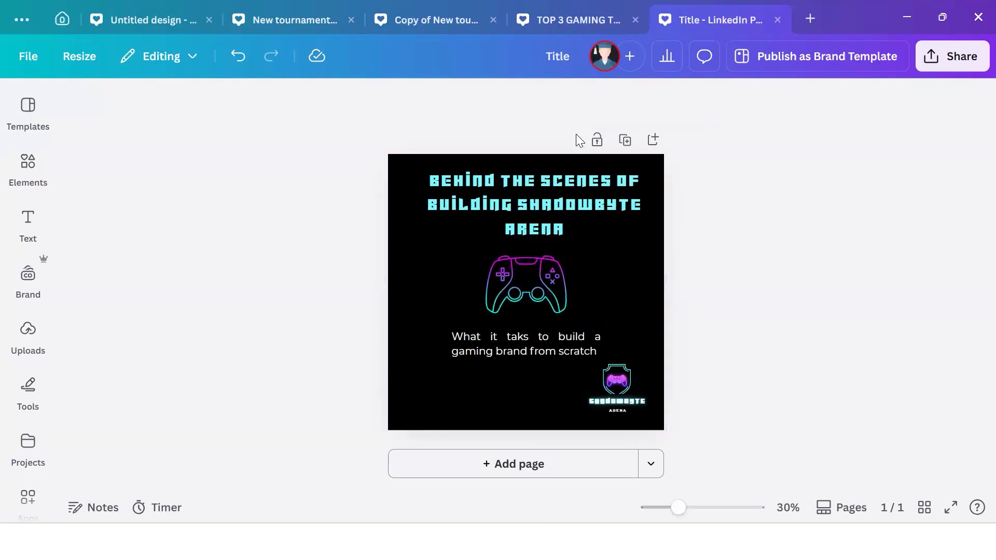
# - Nudge the title slightly left to centre it on the page, and shift the logo closer to the lower-right corner
pyautogui.click(573, 181)
pyautogui.moveTo(567, 182); pyautogui.dragTo(560, 182)
pyautogui.click(649, 258)
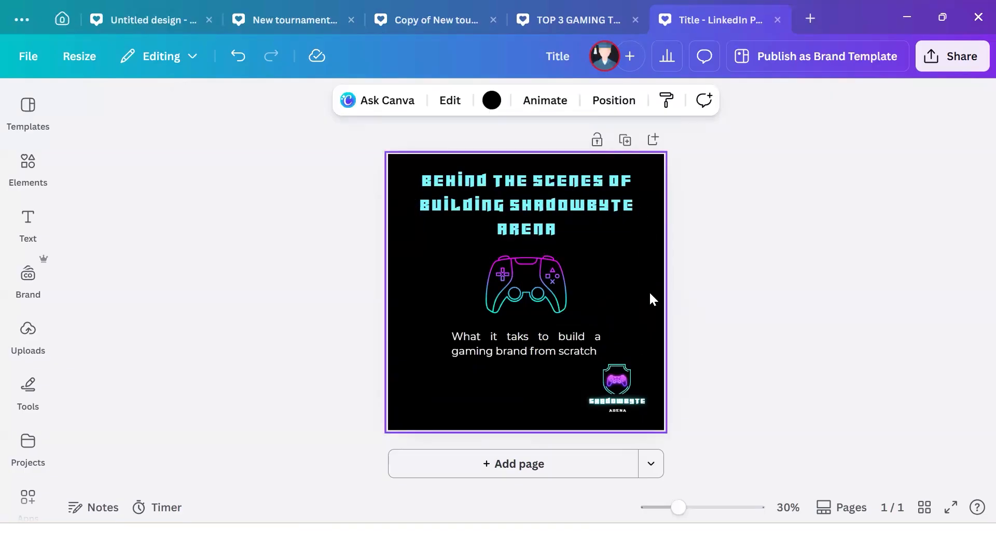
pyautogui.click(618, 374)
pyautogui.moveTo(618, 375); pyautogui.dragTo(624, 380)
pyautogui.click(722, 383)
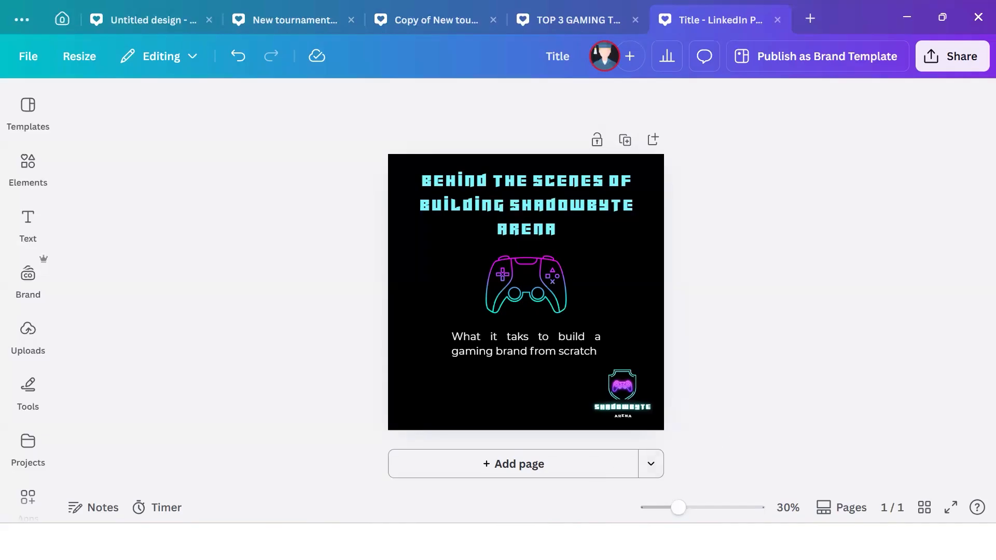
# - Switch to the browser and view the top of Coursera's Canva Essentials Specialization page
pyautogui.click(537, 513)
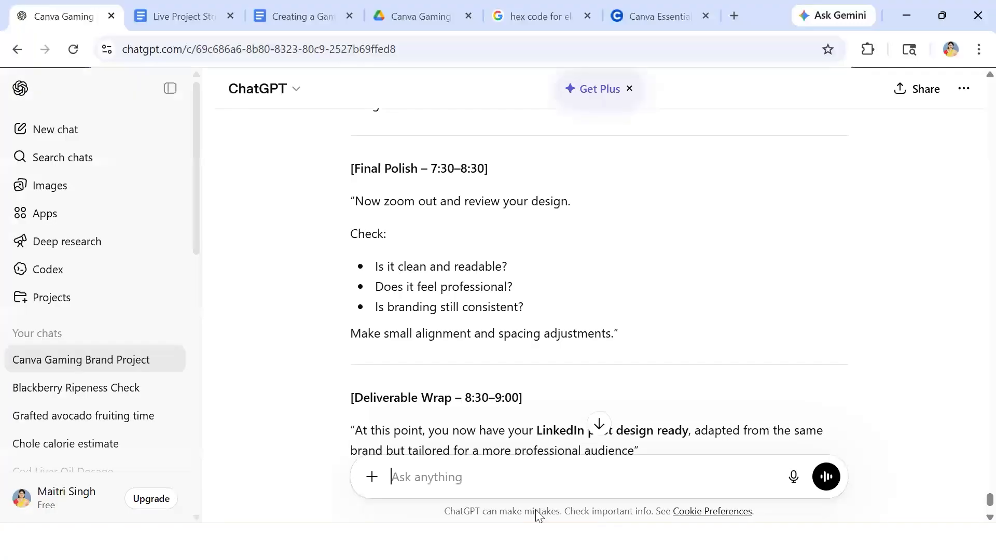
pyautogui.click(688, 25)
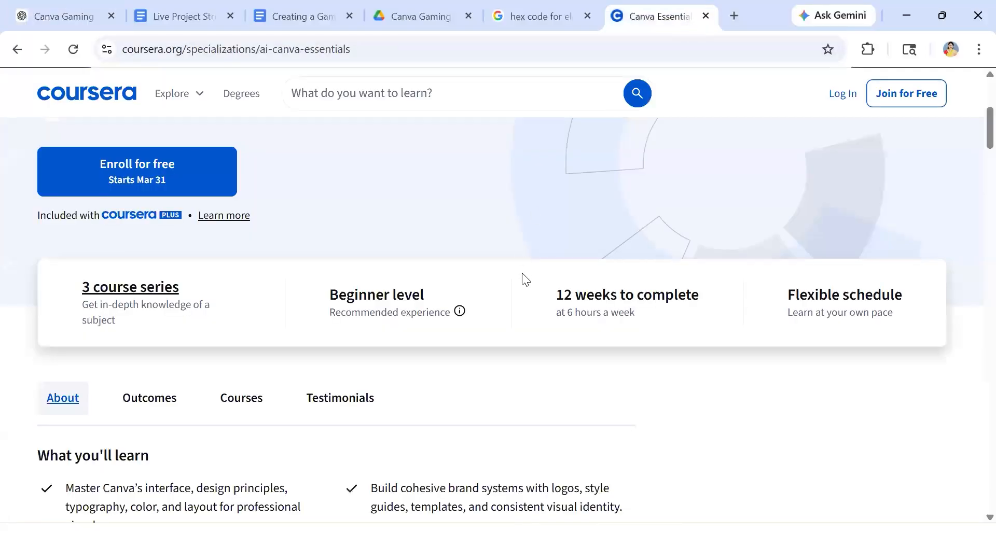
pyautogui.scroll(-1, 522, 278)
pyautogui.scroll(2, 523, 274)
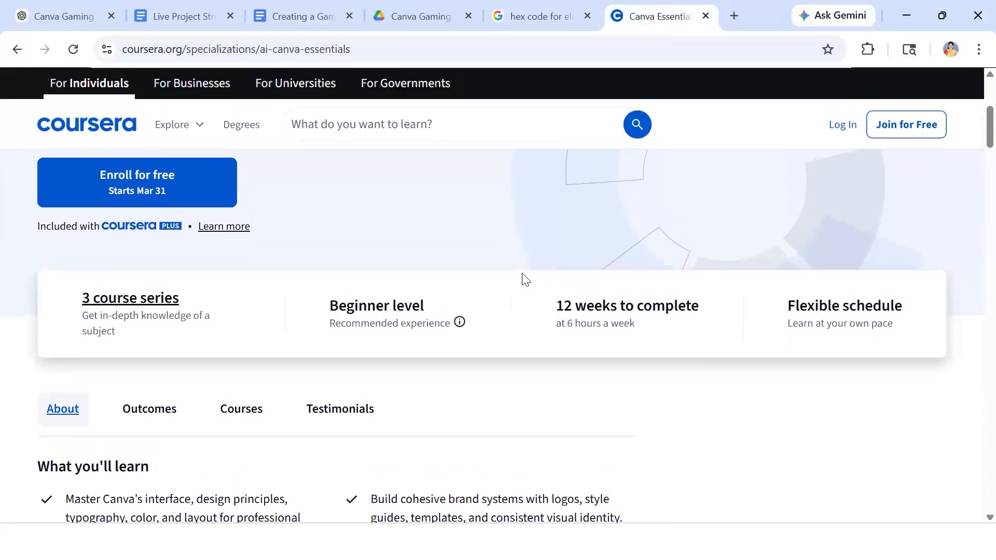
pyautogui.scroll(3, 522, 273)
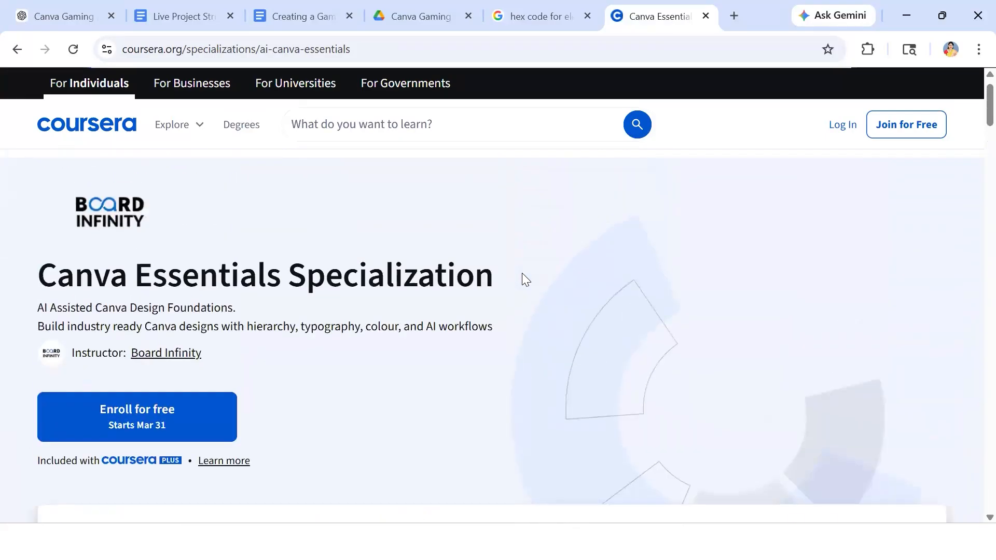
pyautogui.scroll(-1, 521, 273)
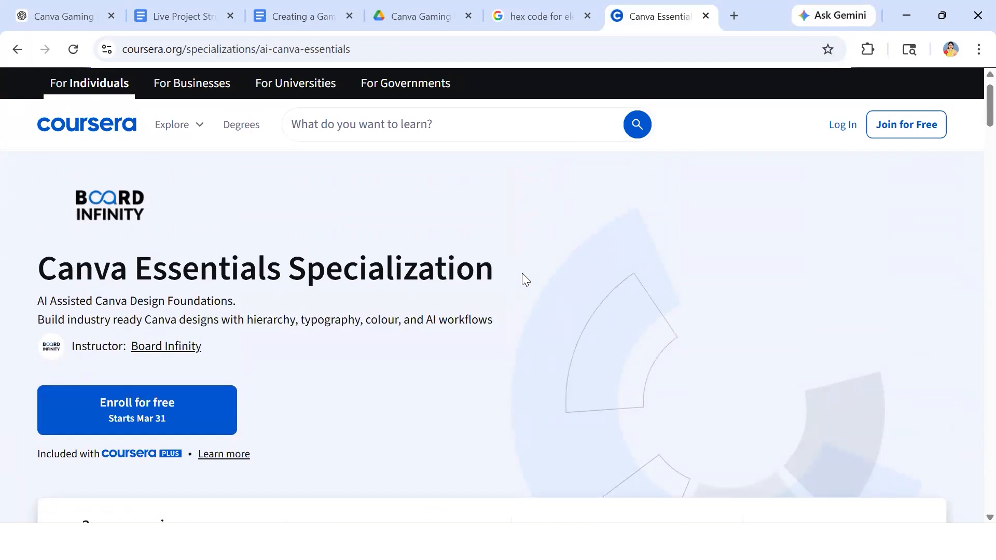
# - Look over the overview section of the Canva Essentials Specialization page, including its course count, level and duration
pyautogui.scroll(-4, 501, 299)
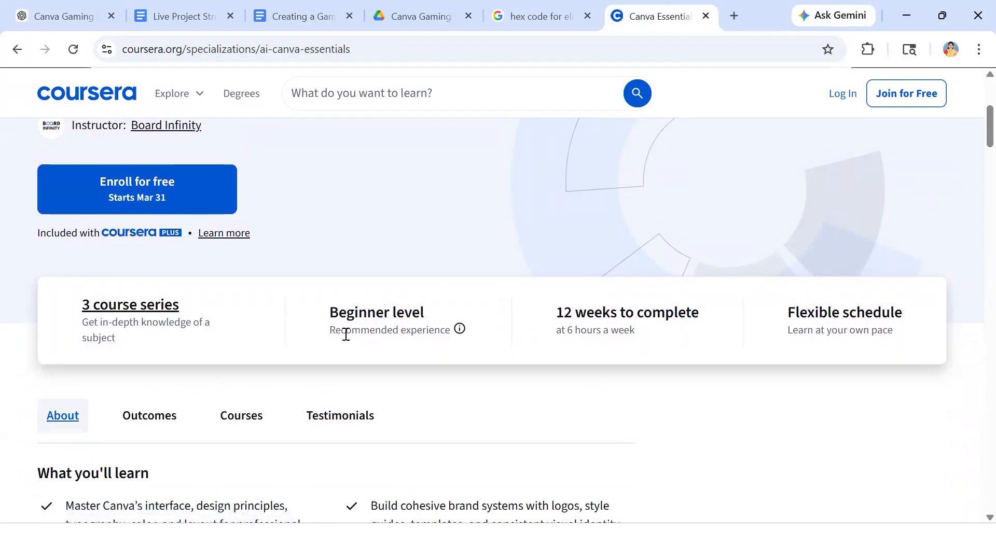
pyautogui.scroll(-1, 482, 356)
pyautogui.scroll(5, 482, 356)
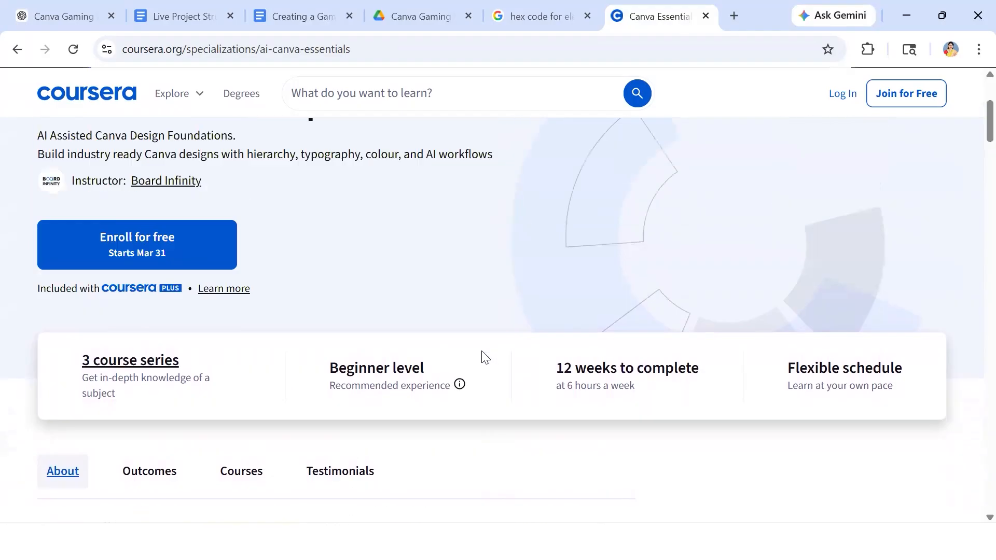
pyautogui.scroll(-1, 470, 454)
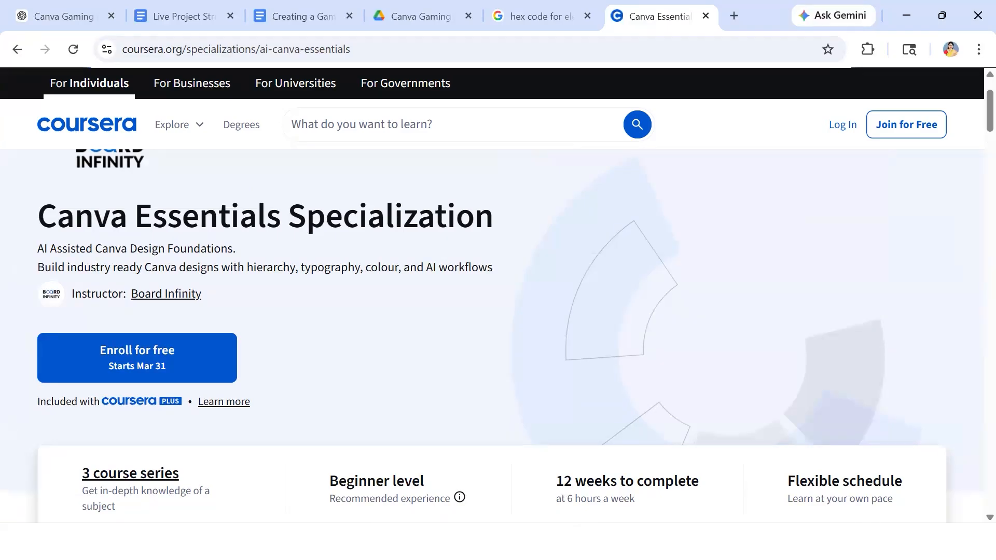
# - Switch to the Canva window with the "Behind the Scenes of Building ShadowByte Arena" post and view it at different zoom levels
pyautogui.click(568, 539)
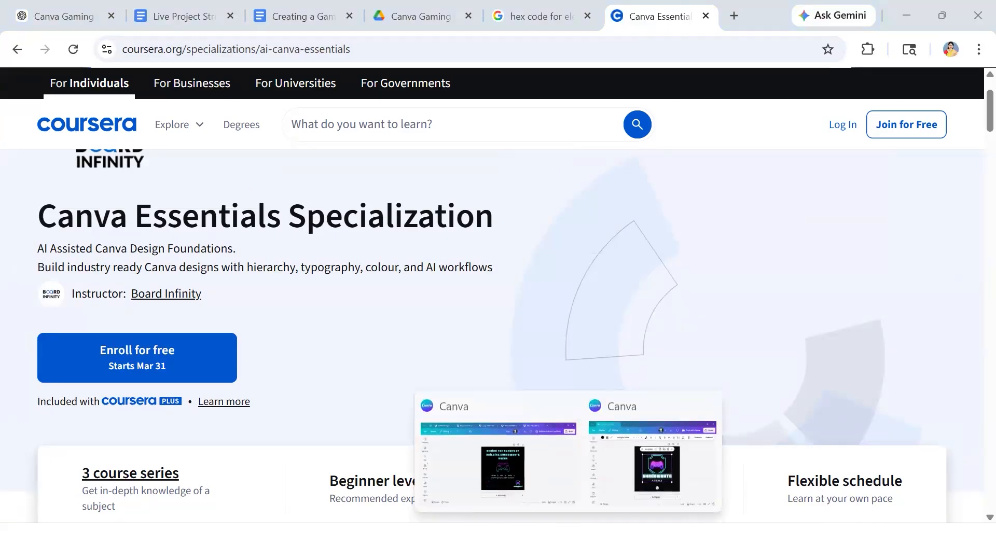
pyautogui.click(561, 461)
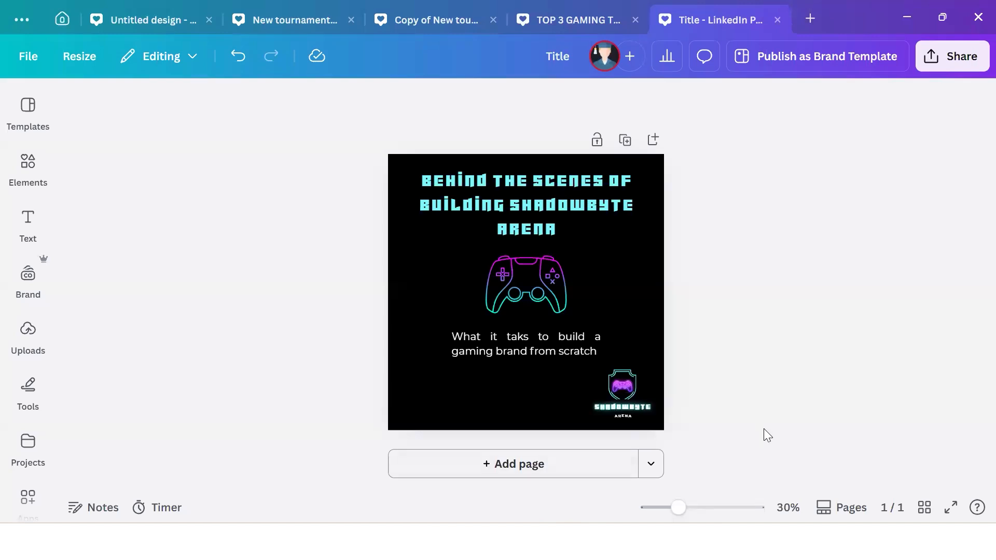
pyautogui.moveTo(675, 515); pyautogui.dragTo(660, 518)
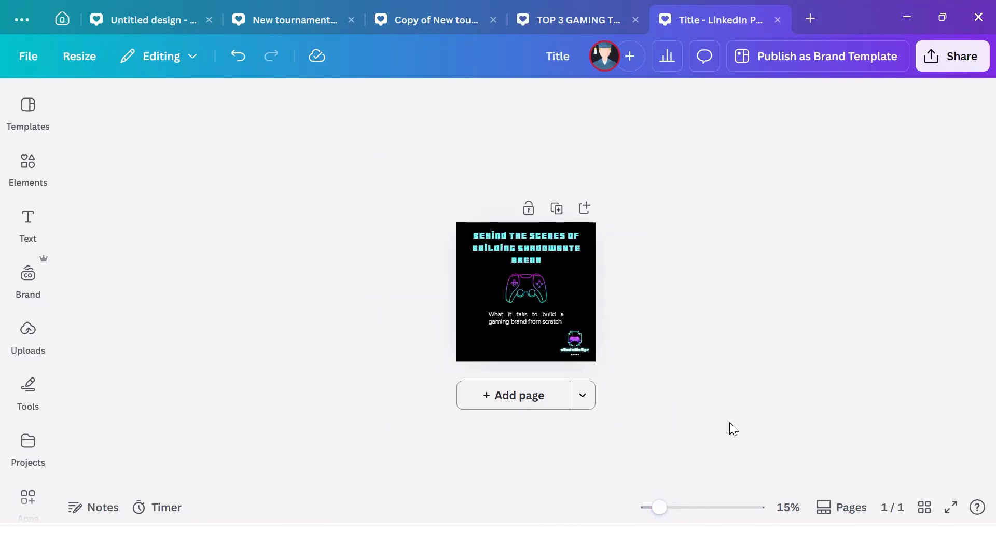
pyautogui.moveTo(659, 508); pyautogui.dragTo(677, 508)
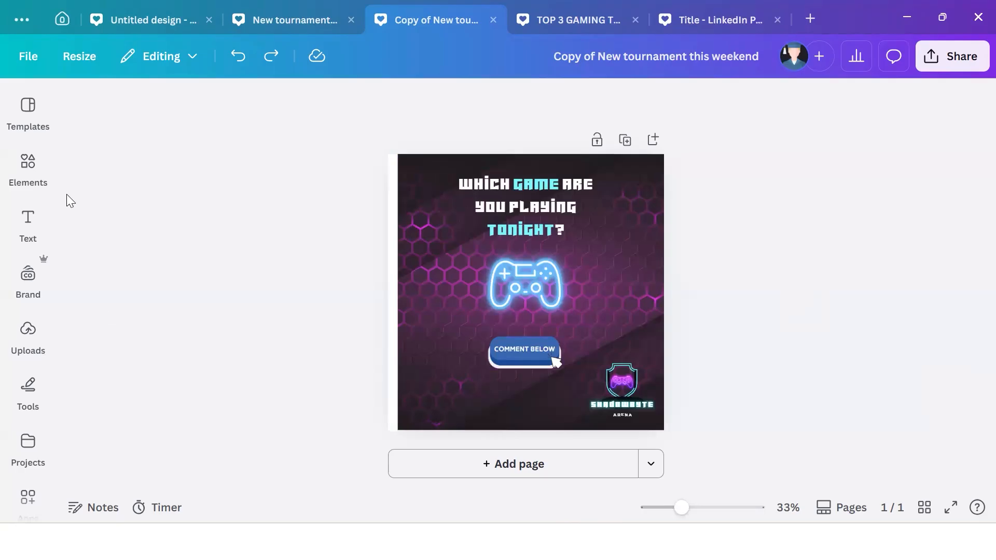
# - Search the resize options of the "Which game are you playing tonight?" design for "linkedin post" and select LinkedIn Post, 1200 × 1200 px
pyautogui.click(88, 56)
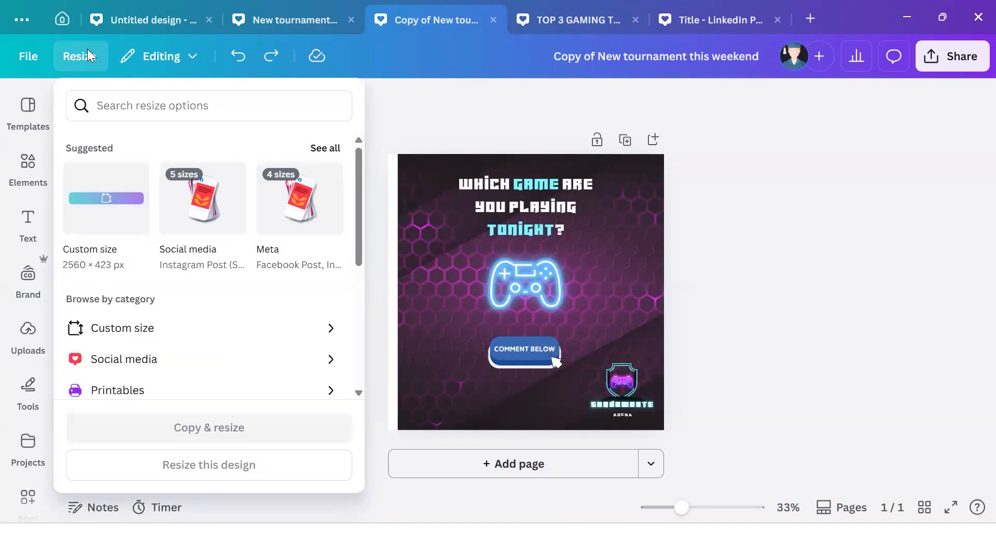
pyautogui.click(241, 116)
pyautogui.write('linkedin post')
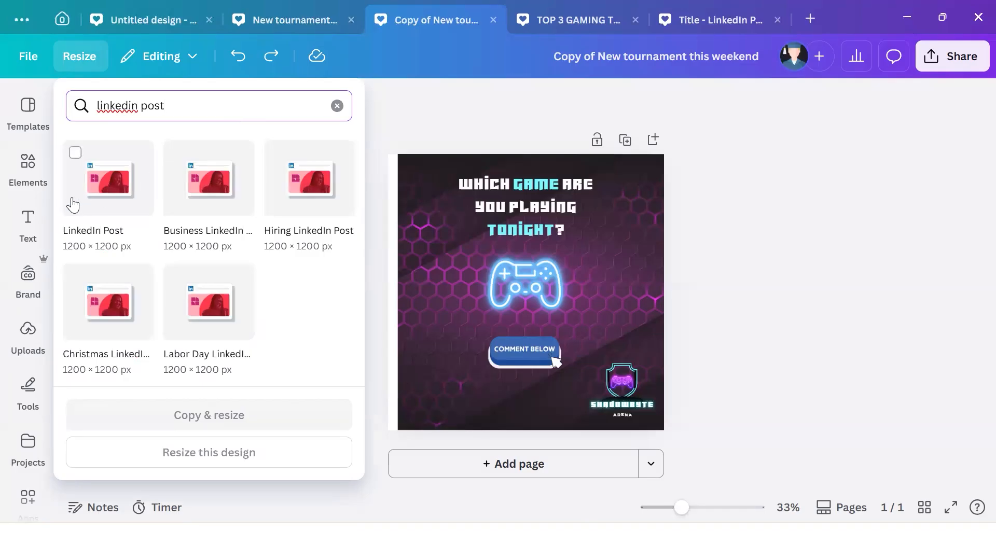
pyautogui.click(96, 191)
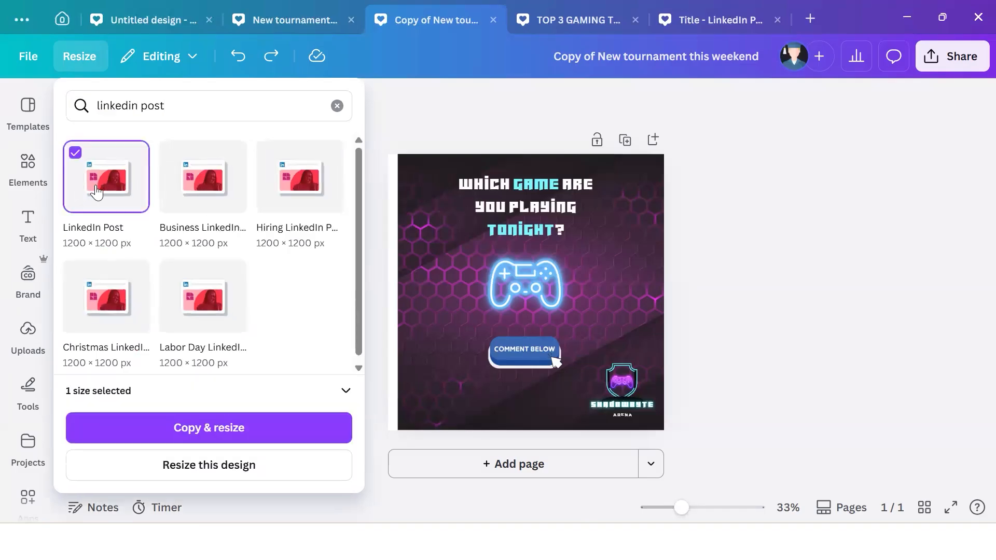
# - Search the resize options for "facebook post" and add the Facebook Post size, 940 × 788 px, to the selection
pyautogui.click(337, 106)
pyautogui.write('fa')
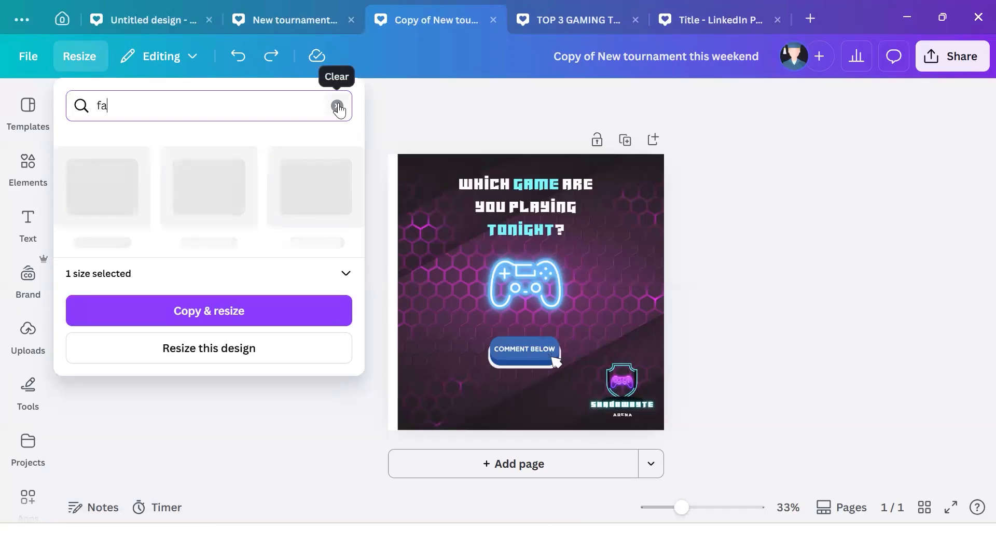
pyautogui.write('cebook post')
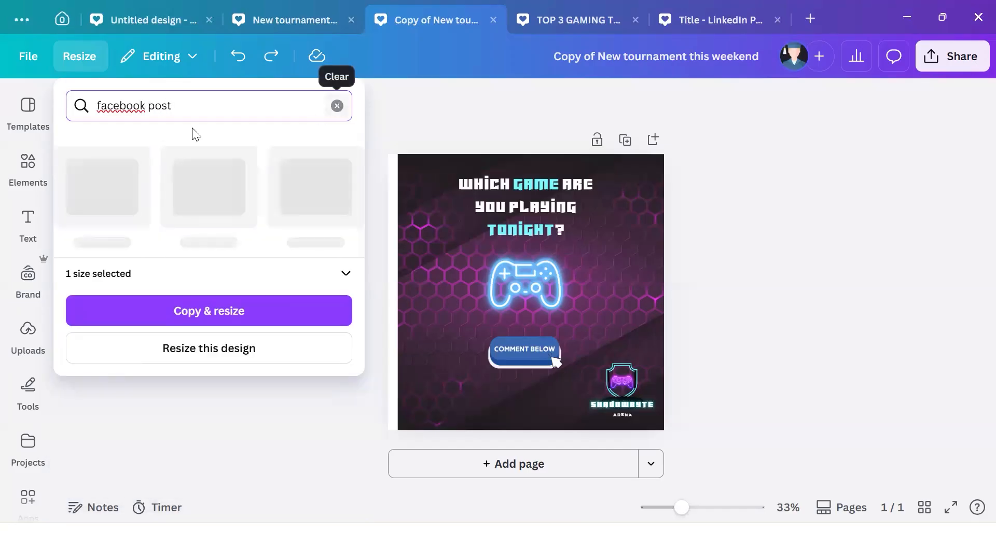
pyautogui.click(114, 183)
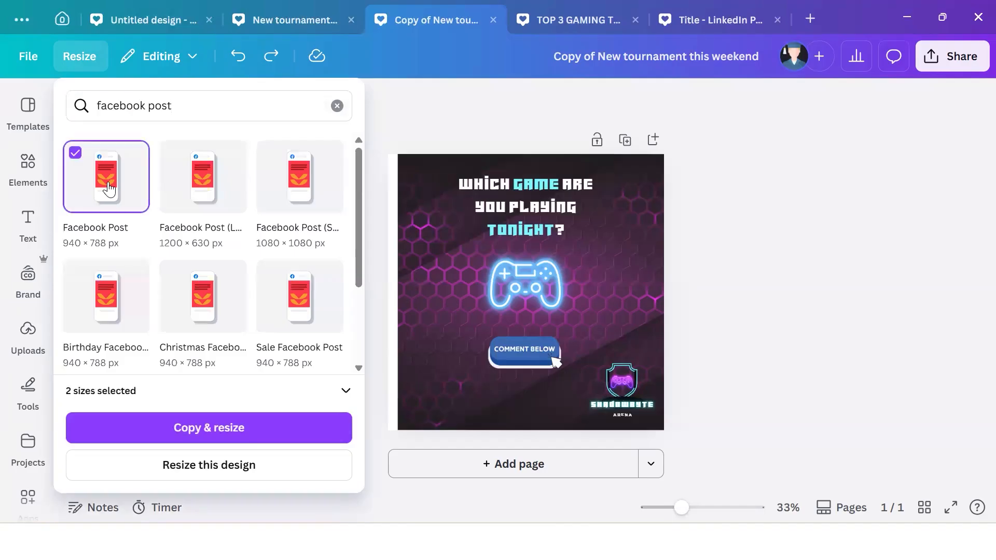
# - Create resized copies of the design in both selected sizes and bring up the LinkedIn Post copy
pyautogui.click(199, 428)
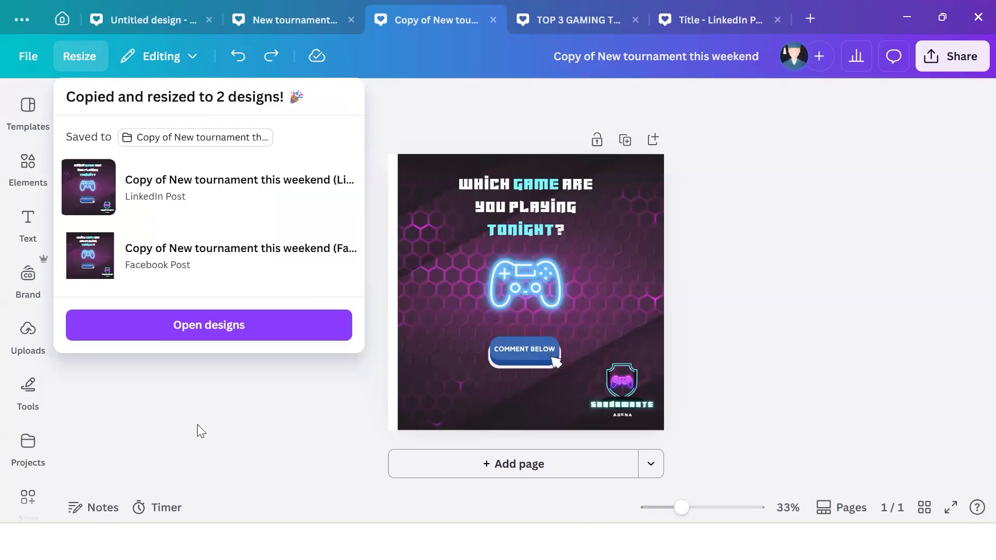
pyautogui.click(233, 331)
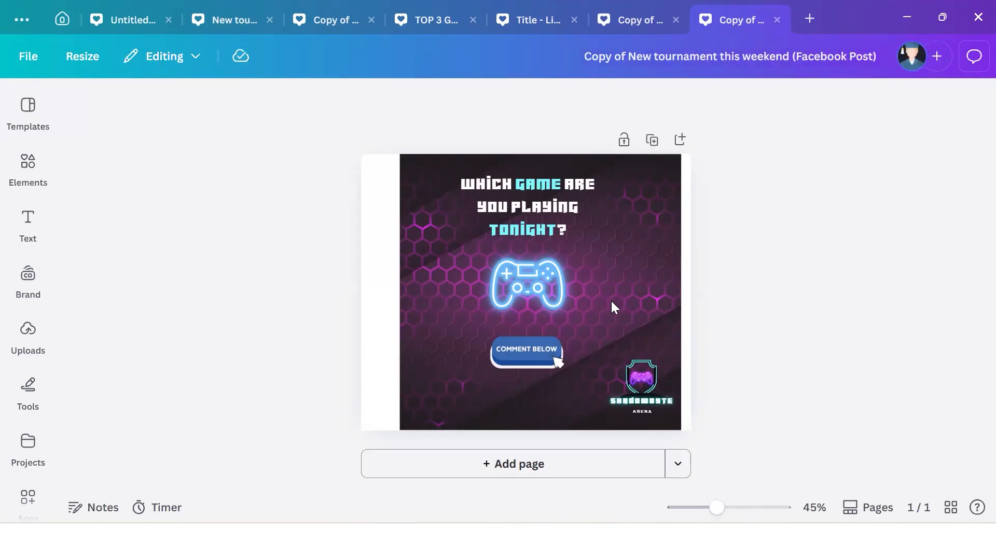
pyautogui.click(626, 32)
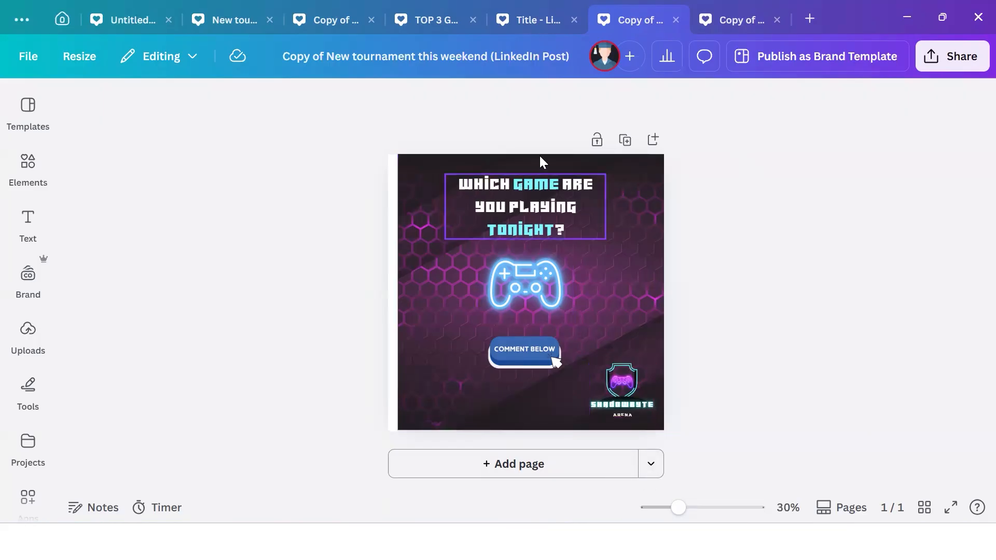
# - Try recolouring the honeycomb background image with the ShadowByte Arena palette's black and inspect its crop
pyautogui.click(611, 276)
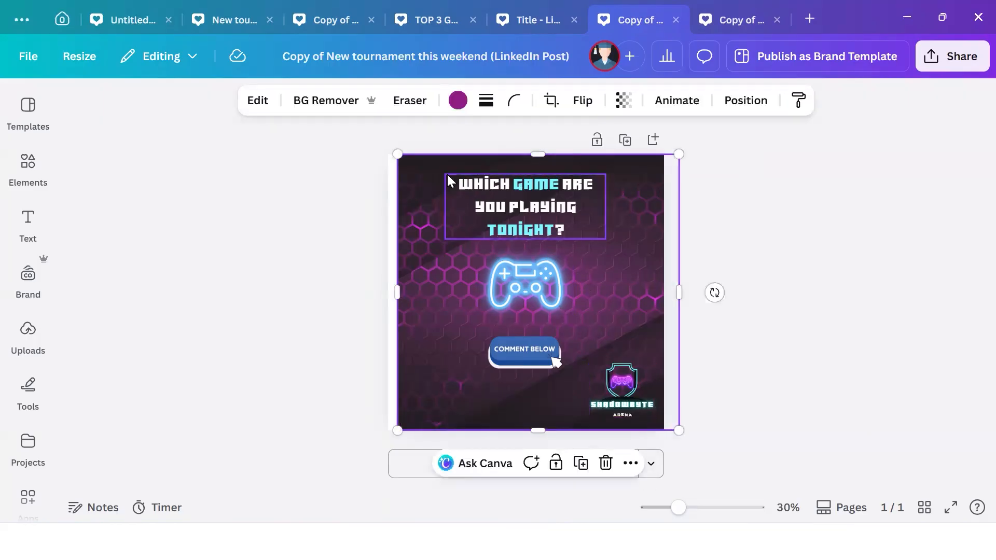
pyautogui.click(457, 106)
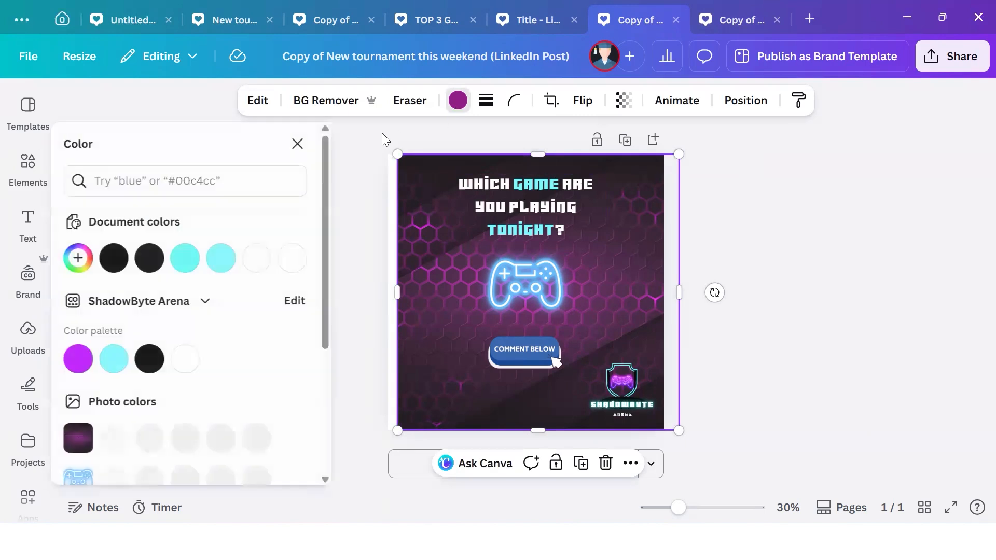
pyautogui.click(153, 358)
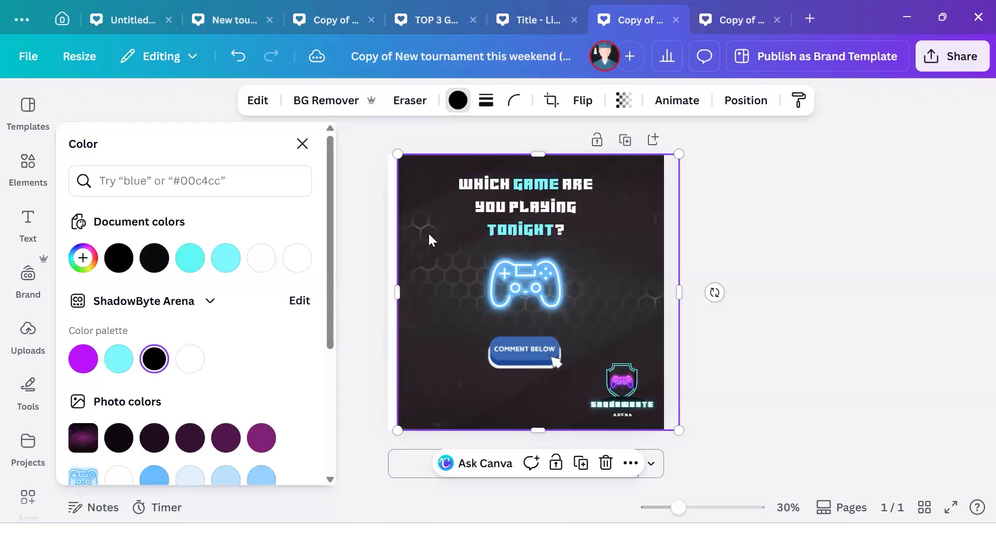
pyautogui.doubleClick(443, 300)
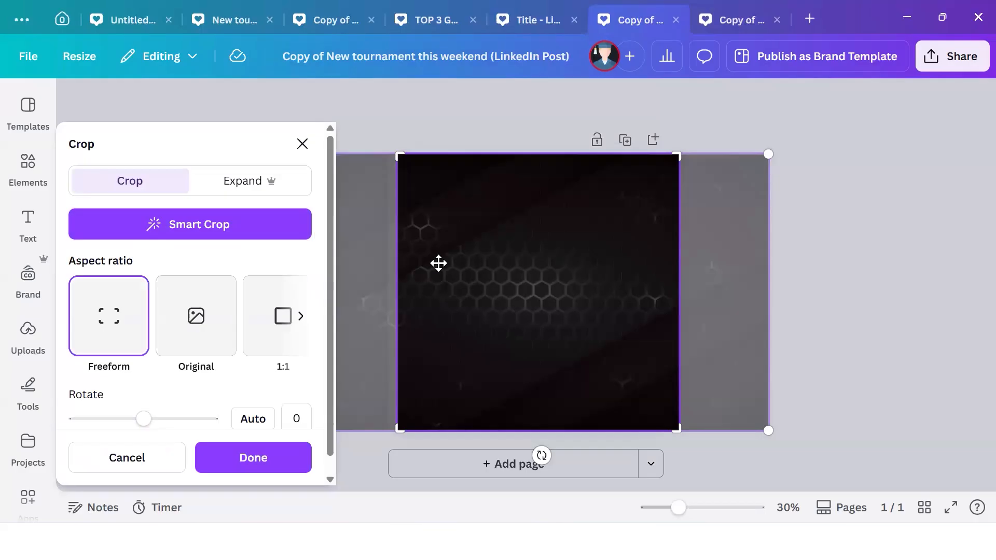
pyautogui.click(299, 143)
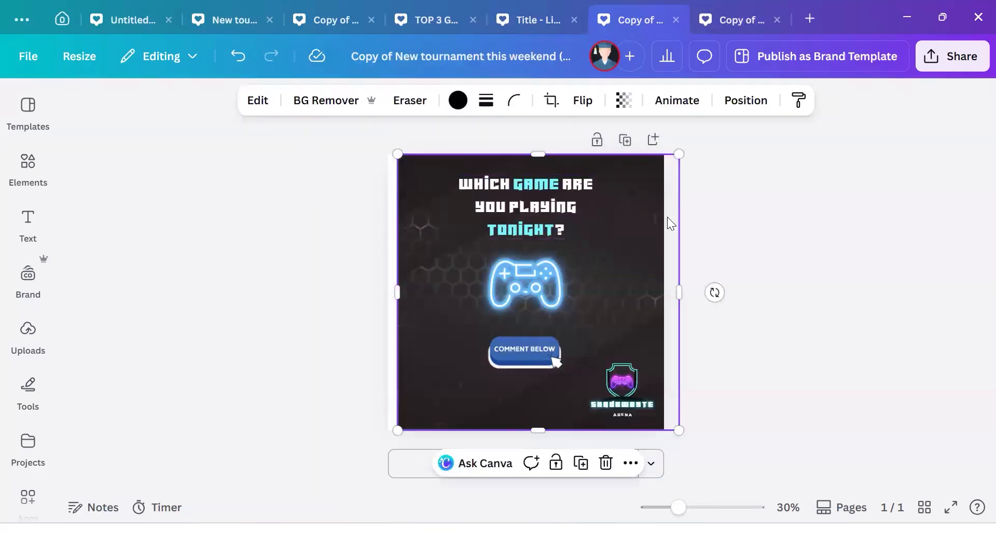
# - Delete the honeycomb image and set the page background to black from the ShadowByte Arena palette
pyautogui.click(605, 464)
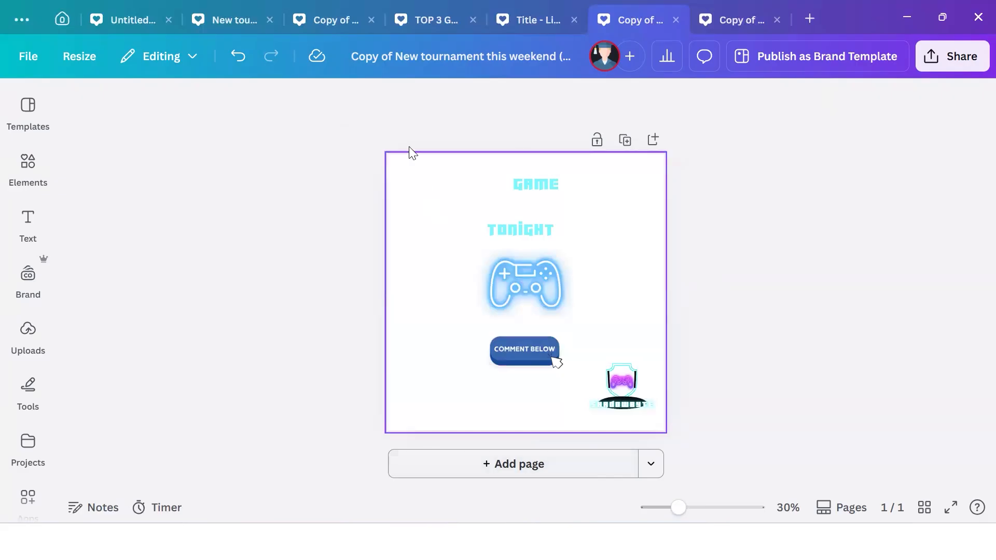
pyautogui.click(418, 208)
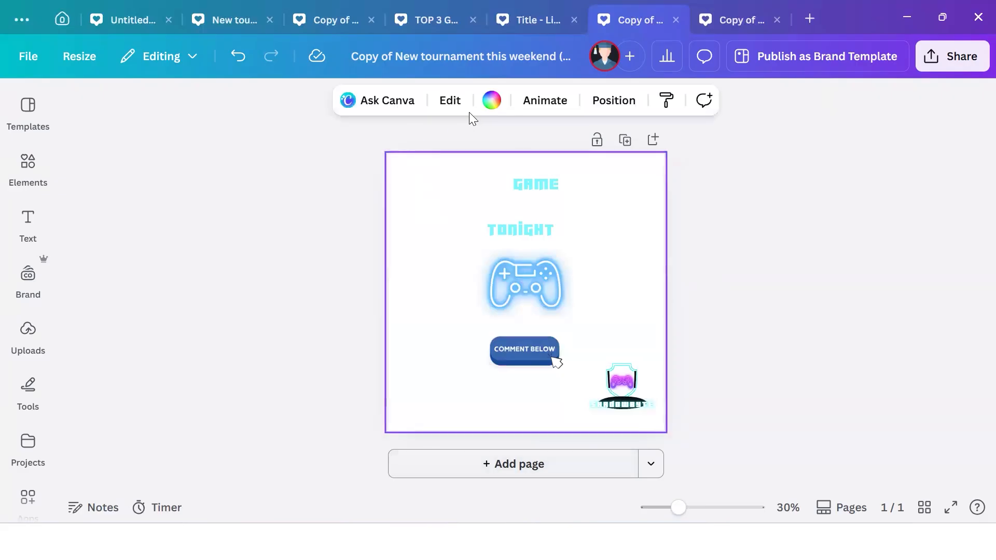
pyautogui.click(489, 104)
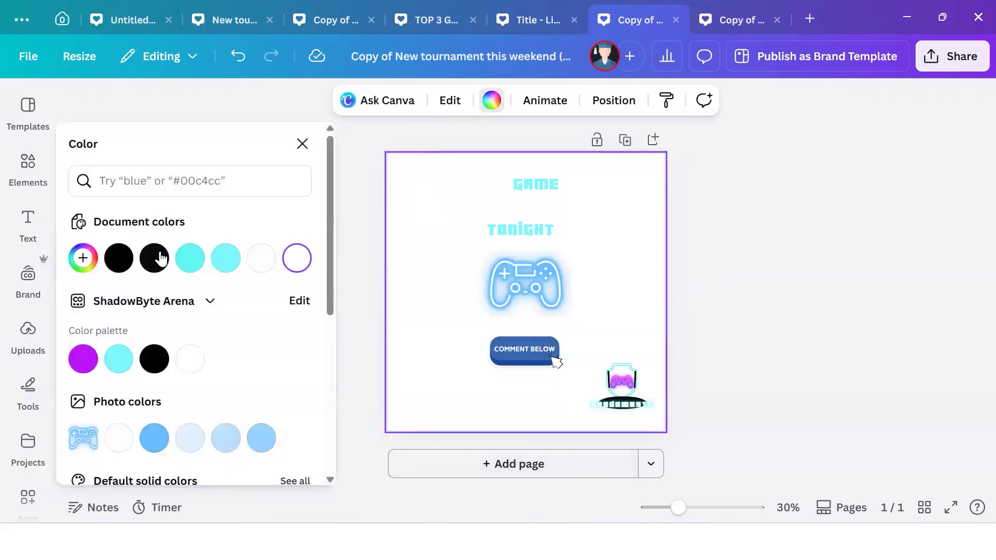
pyautogui.click(154, 358)
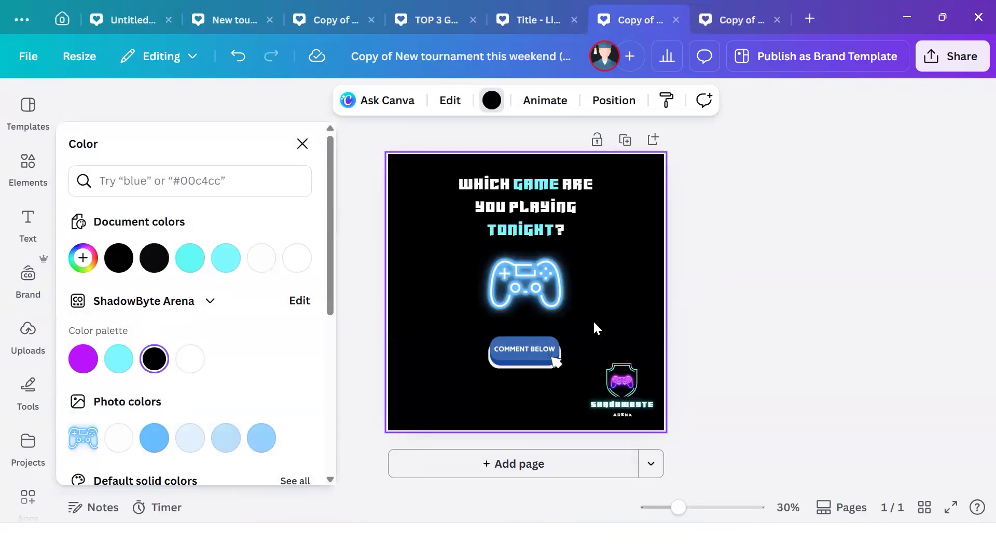
pyautogui.click(738, 322)
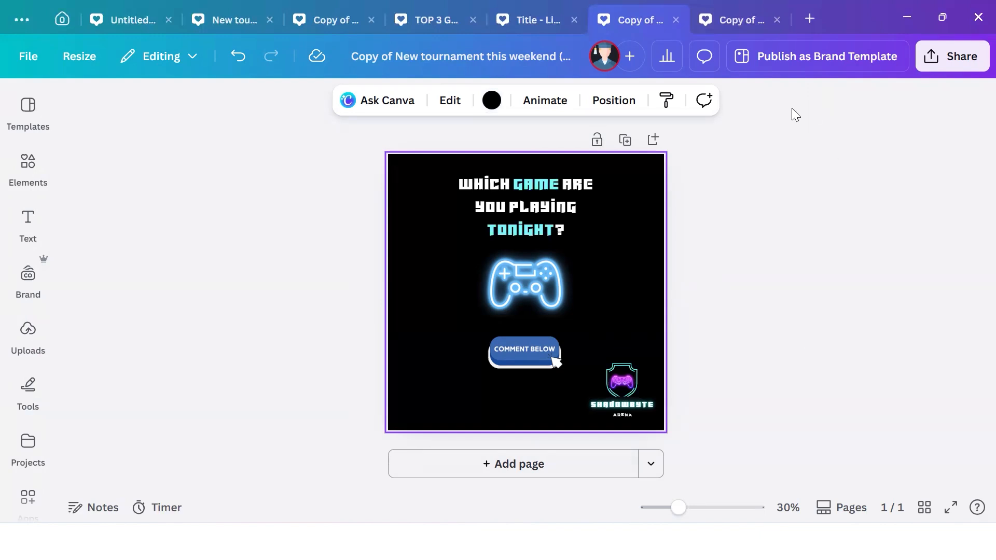
# - In the Facebook Post copy, enlarge the honeycomb background image to cover the blank left side of the page and lock it
pyautogui.hotkey('ctrl', 'Tab')
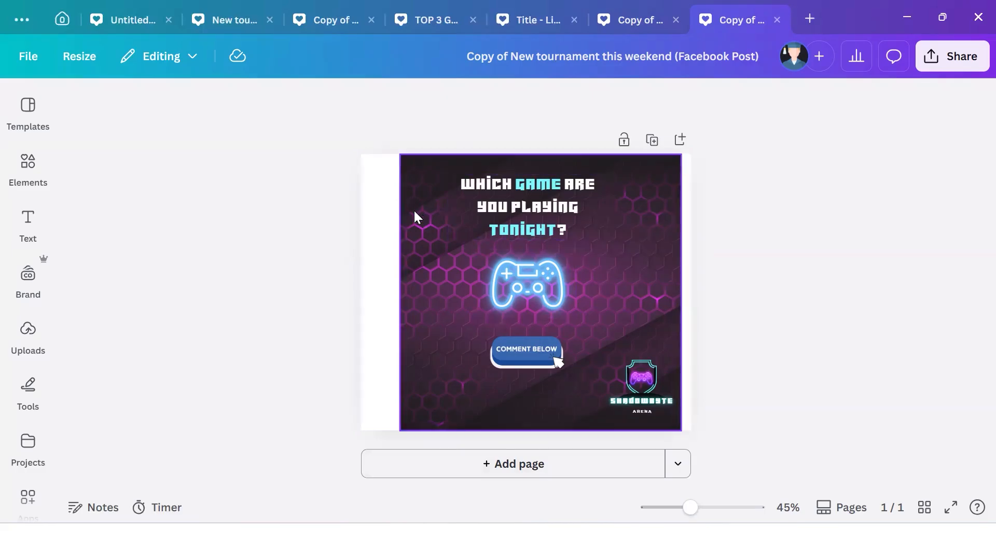
pyautogui.click(415, 170)
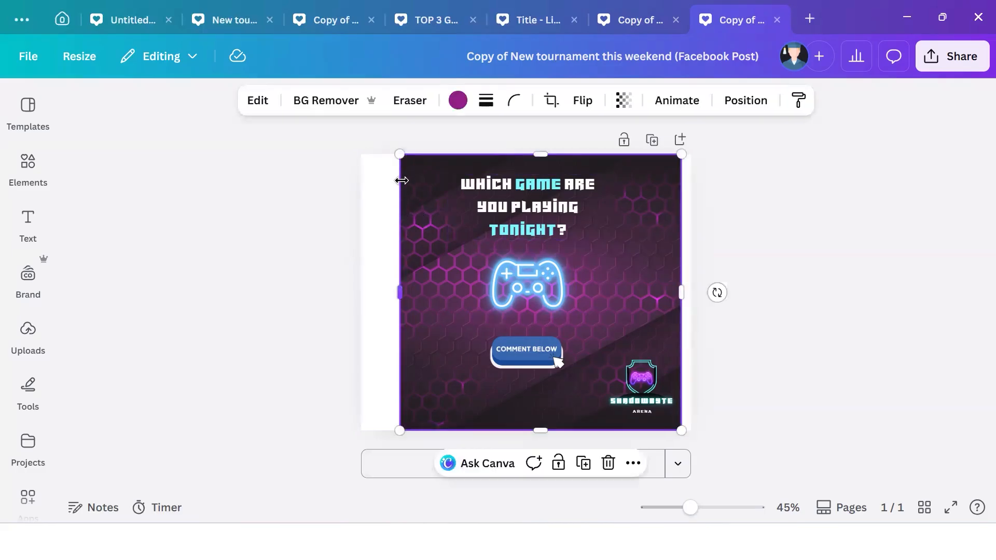
pyautogui.moveTo(290, 114); pyautogui.dragTo(277, 117)
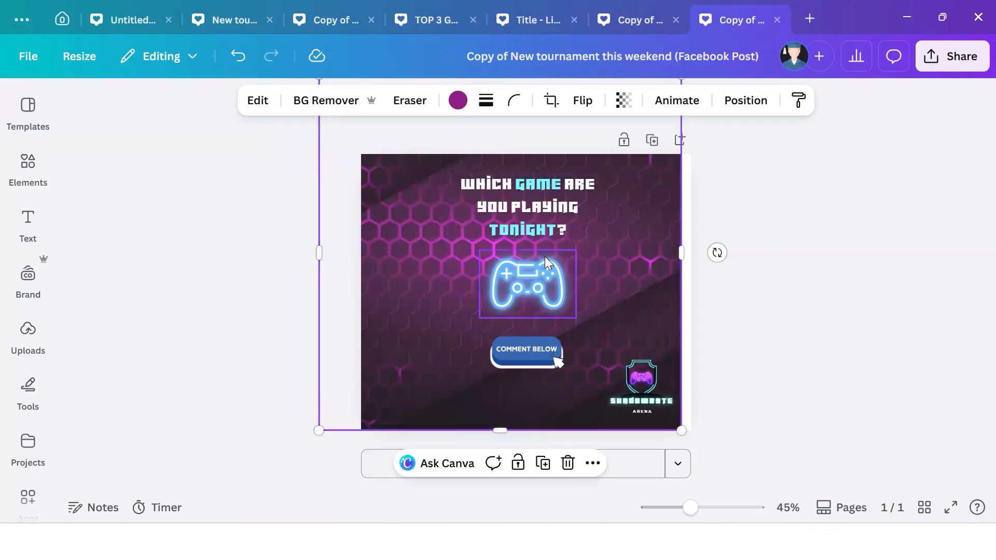
pyautogui.moveTo(440, 183); pyautogui.dragTo(619, 335)
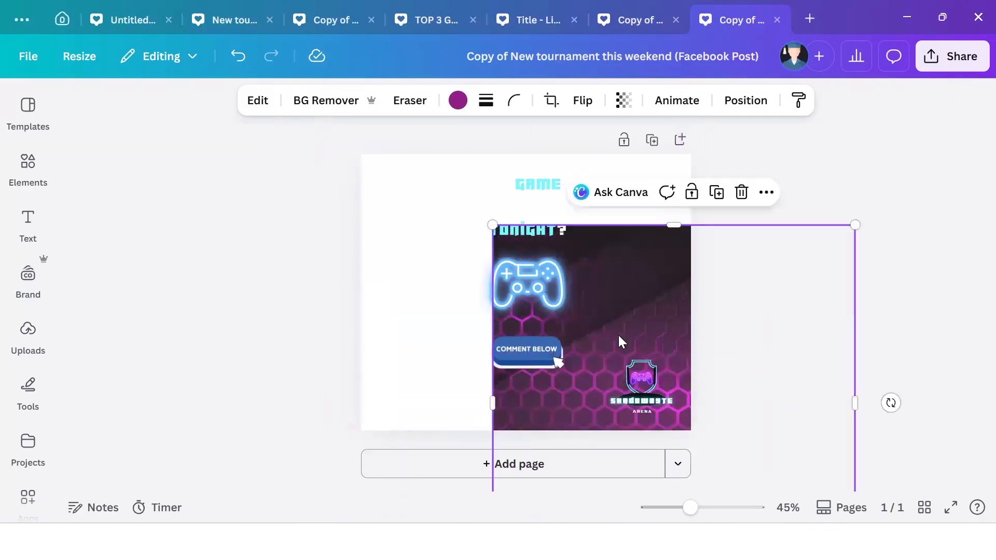
pyautogui.hotkey('ctrl', 'z')
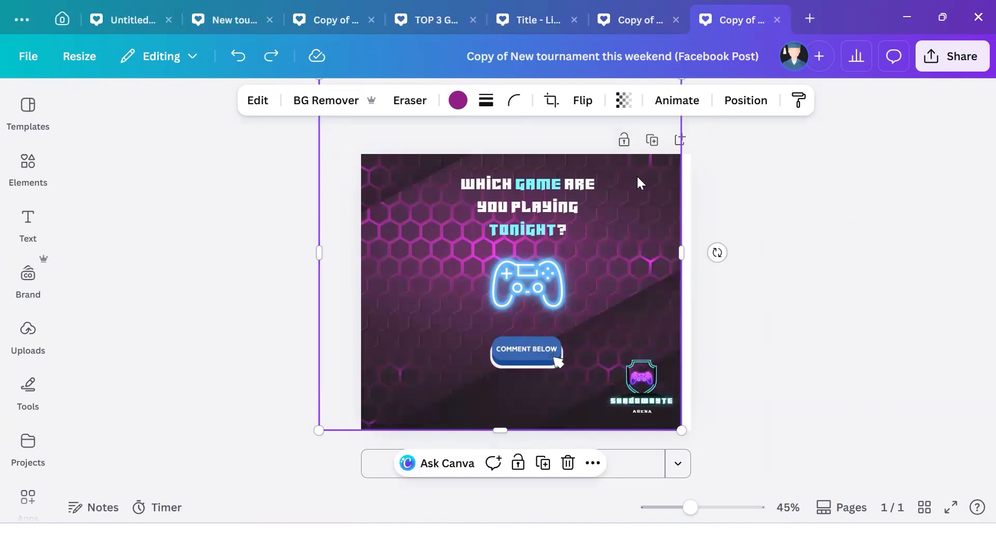
pyautogui.click(517, 463)
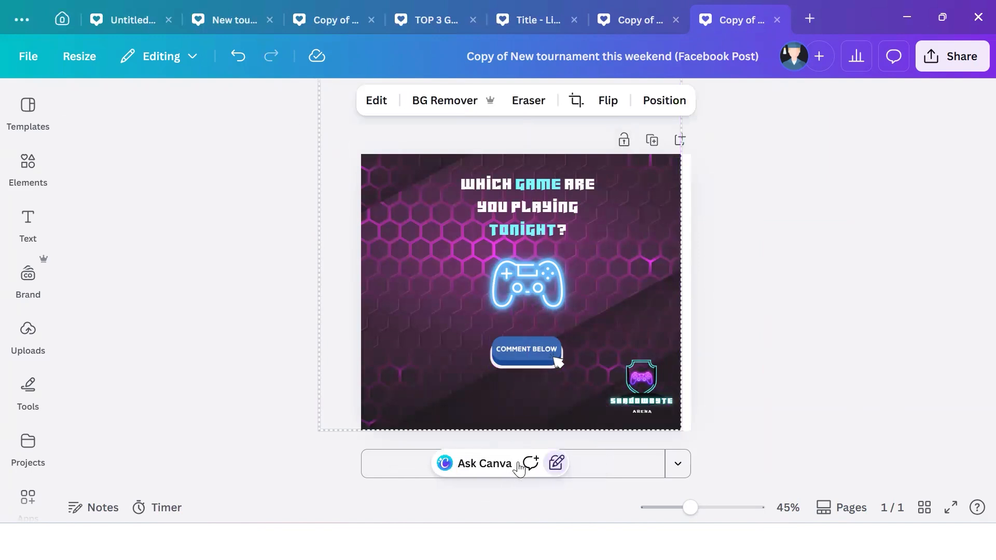
# - Group the title, controller and Comment Below button, and enlarge the group slightly around the middle of the page
pyautogui.moveTo(409, 192); pyautogui.dragTo(581, 365)
pyautogui.click(491, 143)
pyautogui.moveTo(525, 241); pyautogui.dragTo(513, 236)
pyautogui.moveTo(599, 172); pyautogui.dragTo(610, 160)
pyautogui.moveTo(531, 232); pyautogui.dragTo(535, 243)
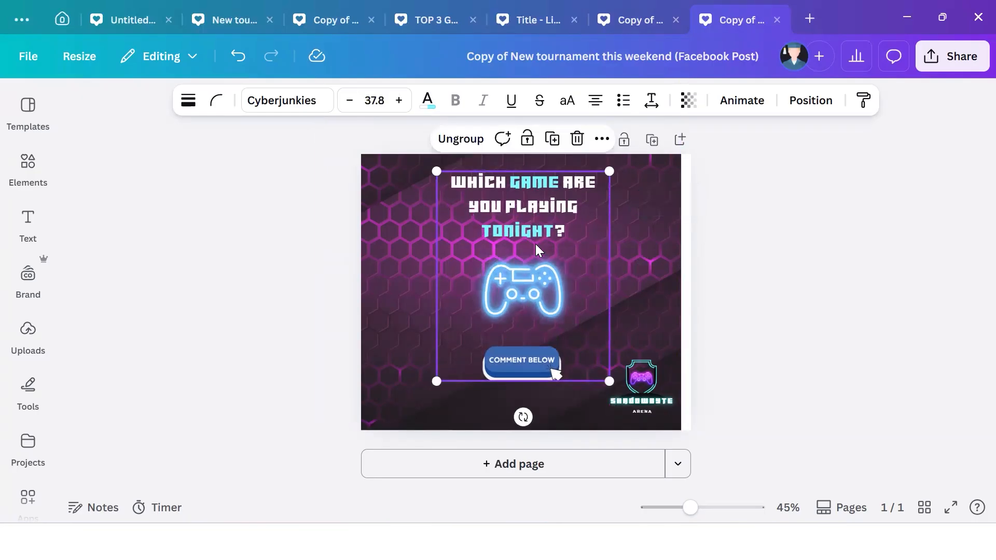
pyautogui.click(647, 253)
pyautogui.click(774, 252)
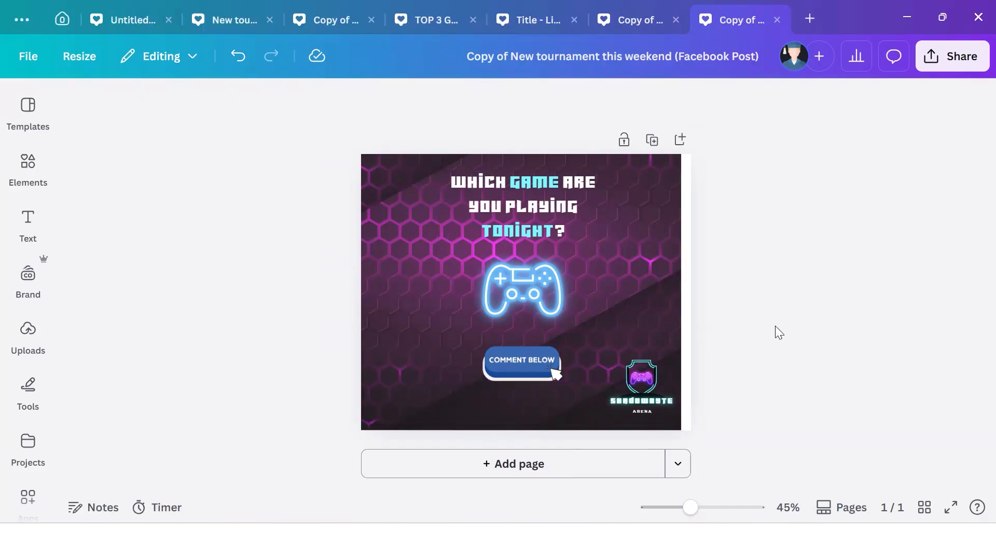
# - Ungroup the content, widen the title text box so the question fits on two lines, and centre it above the controller
pyautogui.click(514, 205)
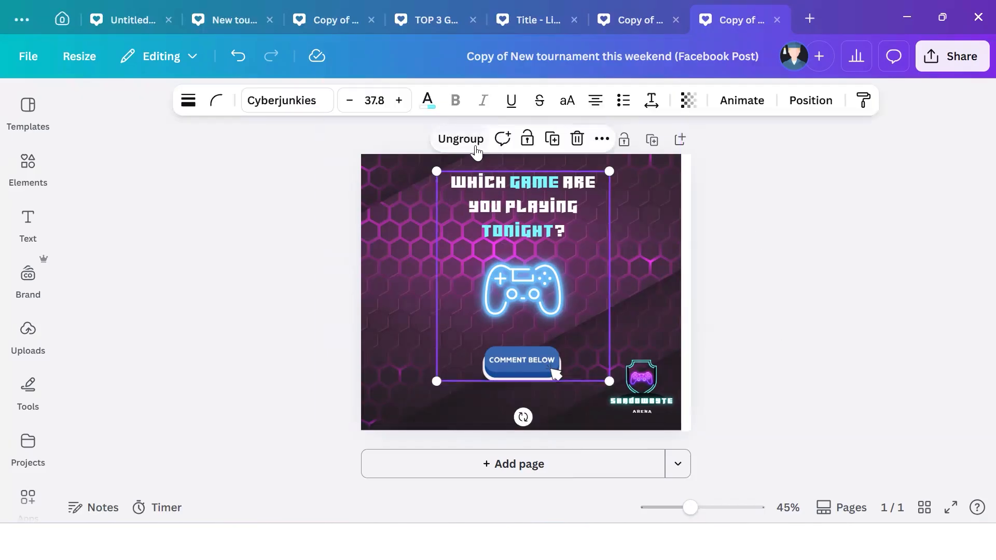
pyautogui.click(476, 138)
pyautogui.click(511, 205)
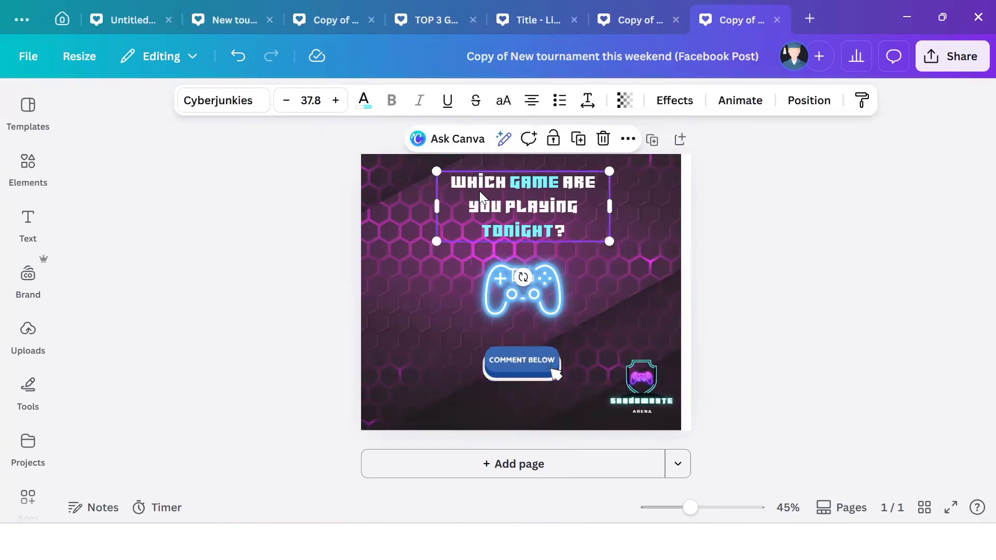
pyautogui.moveTo(609, 207); pyautogui.dragTo(641, 207)
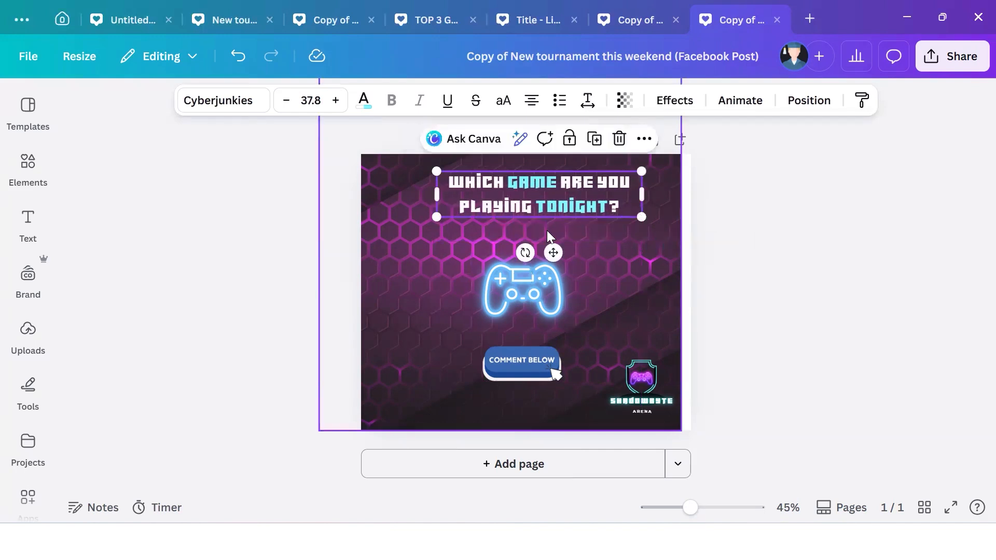
pyautogui.moveTo(548, 244)
pyautogui.mouseDown()
pyautogui.moveTo(518, 255)
pyautogui.moveTo(533, 254)
pyautogui.mouseUp()
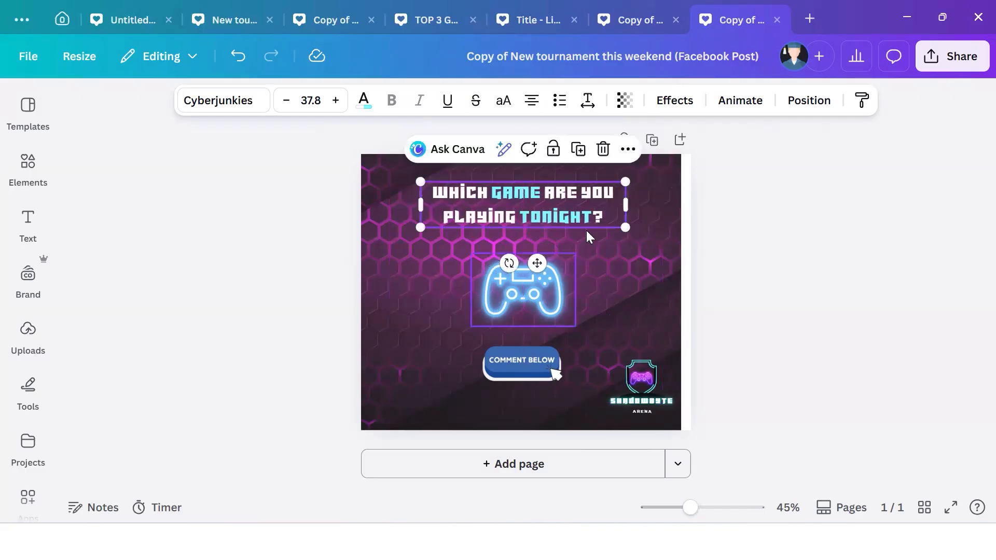
pyautogui.click(858, 242)
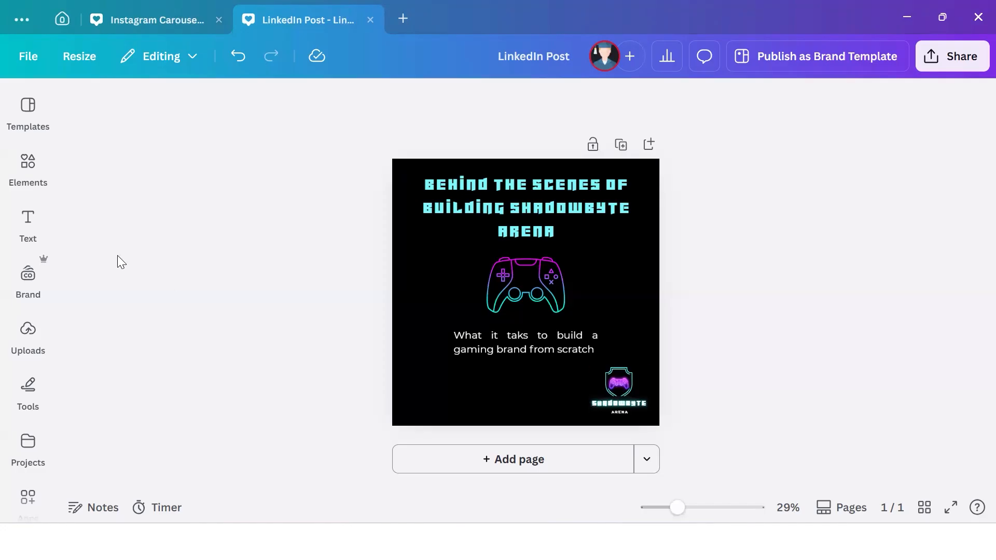
# - Search the design types for "mobile video" and create a blank Mobile Video design
pyautogui.click(63, 25)
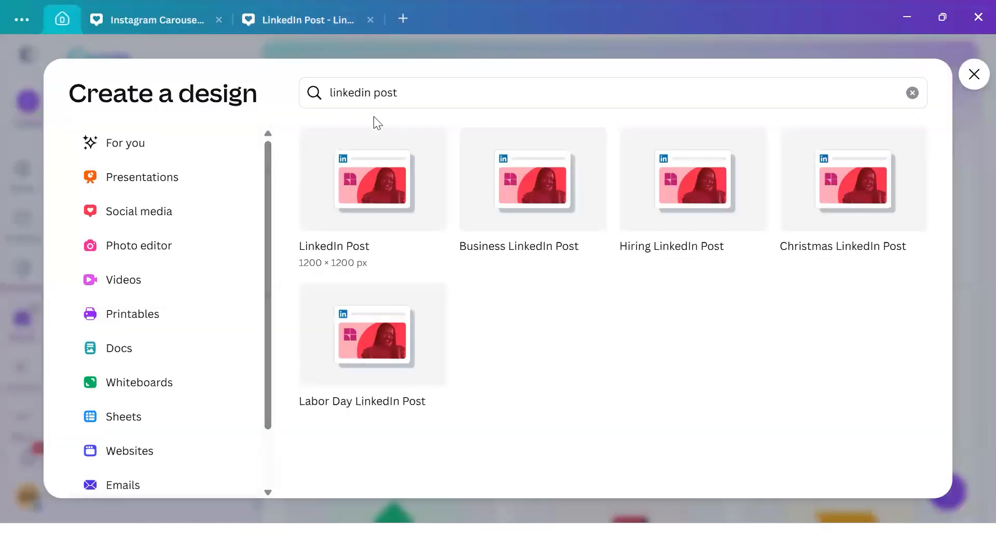
pyautogui.click(431, 92)
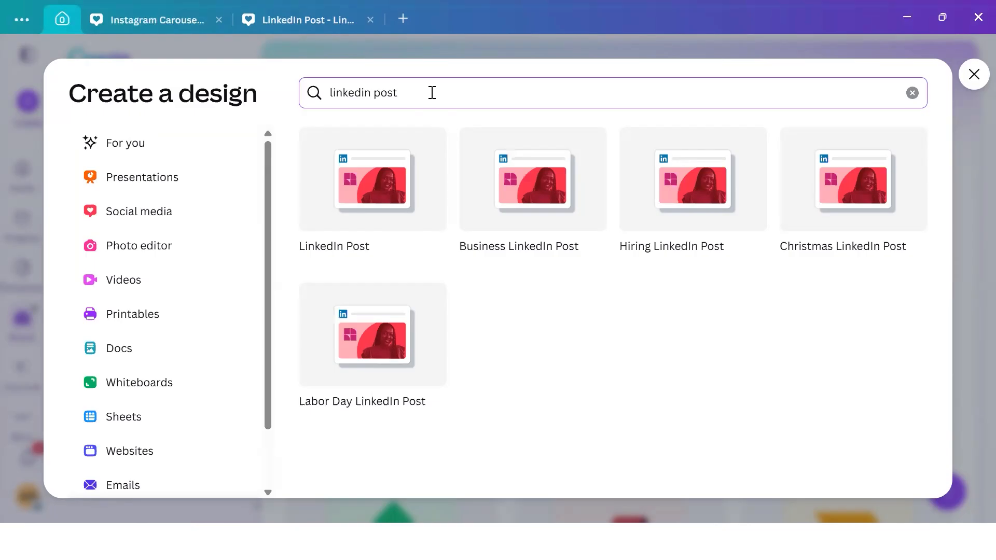
pyautogui.press('BackSpace')
pyautogui.press('BackSpace')
pyautogui.press('BackSpace')
pyautogui.press('BackSpace')
pyautogui.press('BackSpace')
pyautogui.press('BackSpace')
pyautogui.press('BackSpace')
pyautogui.press('BackSpace')
pyautogui.press('BackSpace')
pyautogui.press('BackSpace')
pyautogui.press('BackSpace')
pyautogui.press('BackSpace')
pyautogui.press('BackSpace')
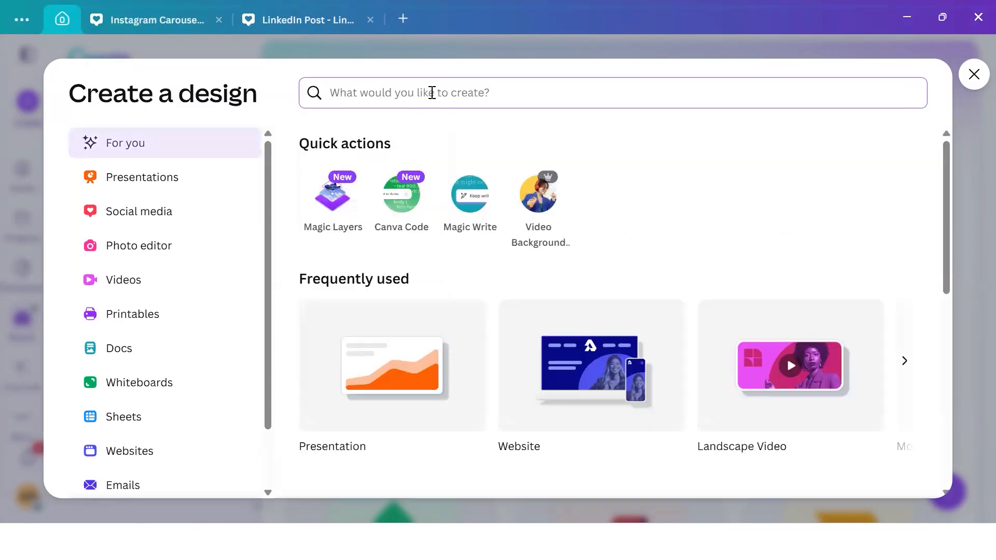
pyautogui.write('mobile video')
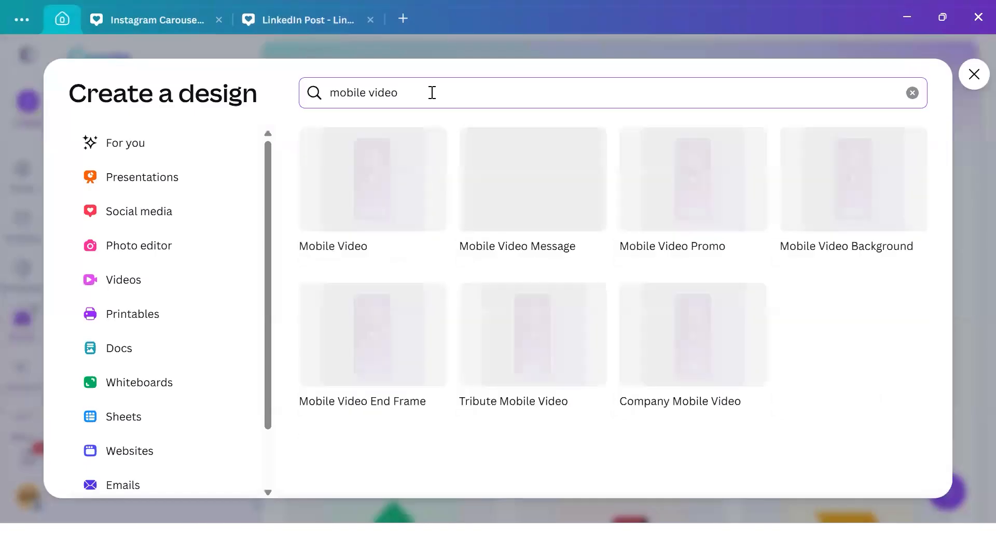
pyautogui.click(399, 170)
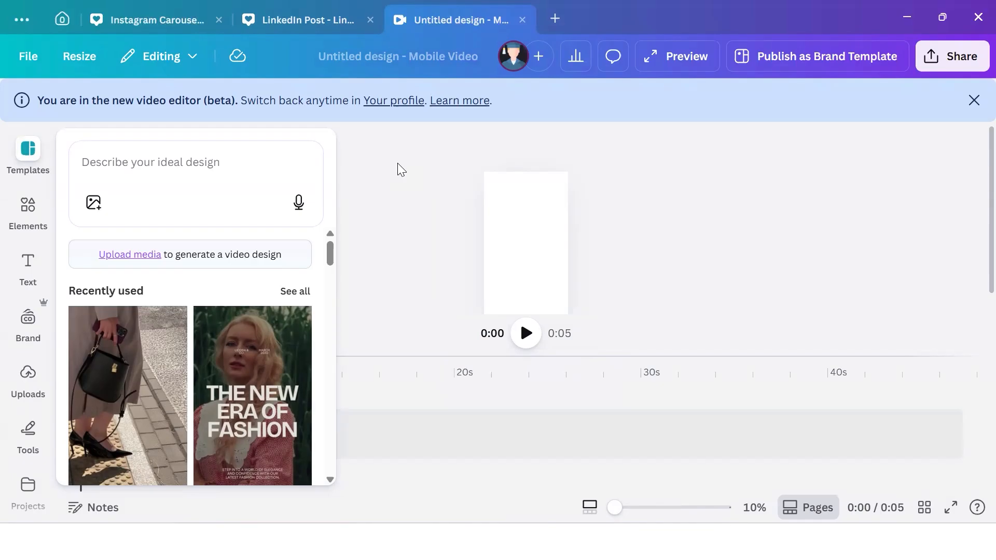
# - Dismiss the template suggestions and beta notice, and enlarge the canvas view to 18% with a shorter timeline area
pyautogui.click(412, 195)
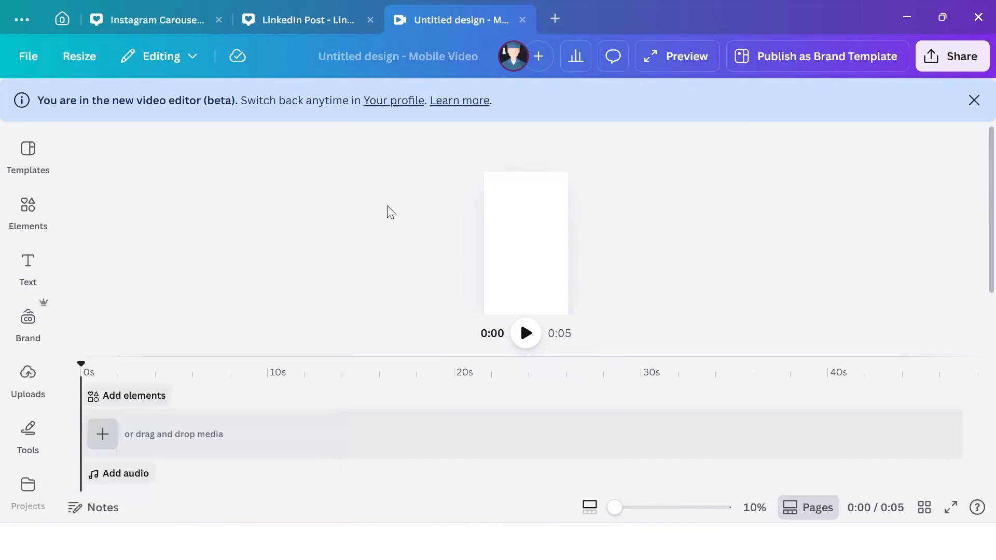
pyautogui.moveTo(621, 511)
pyautogui.mouseDown()
pyautogui.moveTo(640, 510)
pyautogui.moveTo(631, 510)
pyautogui.mouseUp()
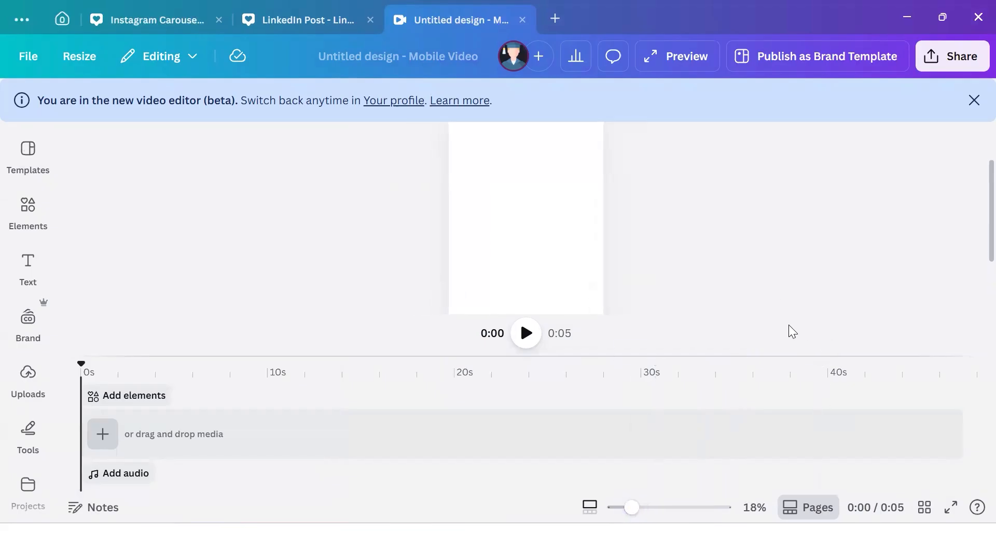
pyautogui.click(972, 101)
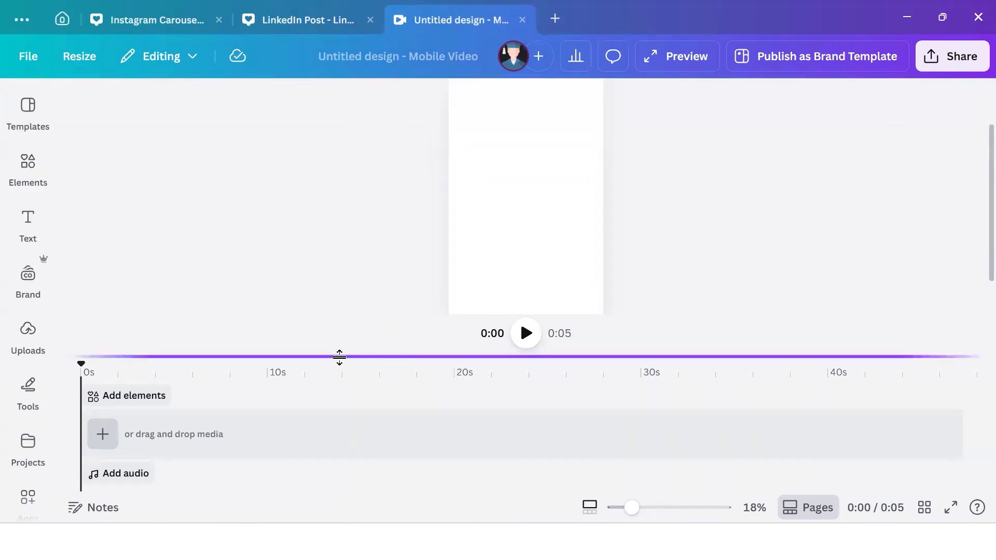
pyautogui.moveTo(348, 353); pyautogui.dragTo(345, 395)
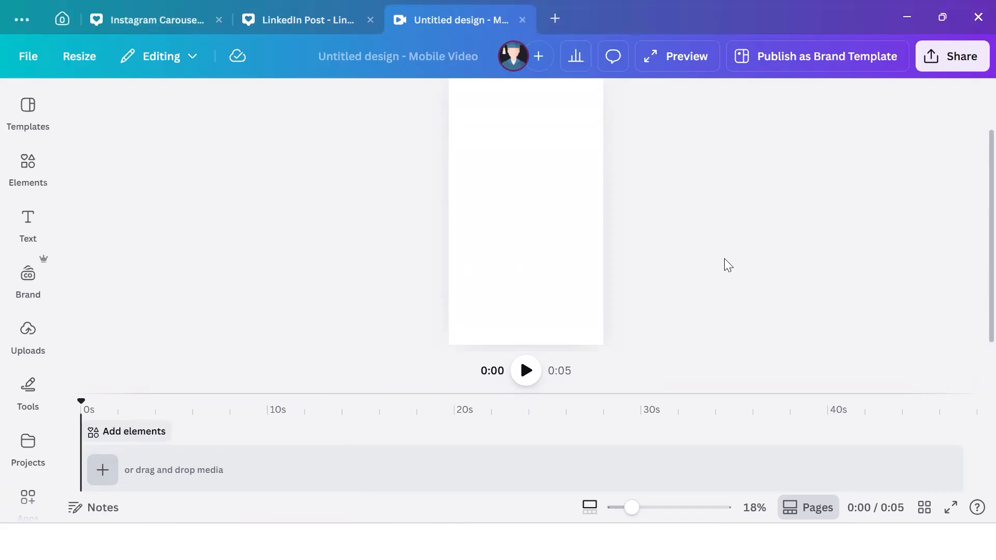
pyautogui.scroll(2, 636, 217)
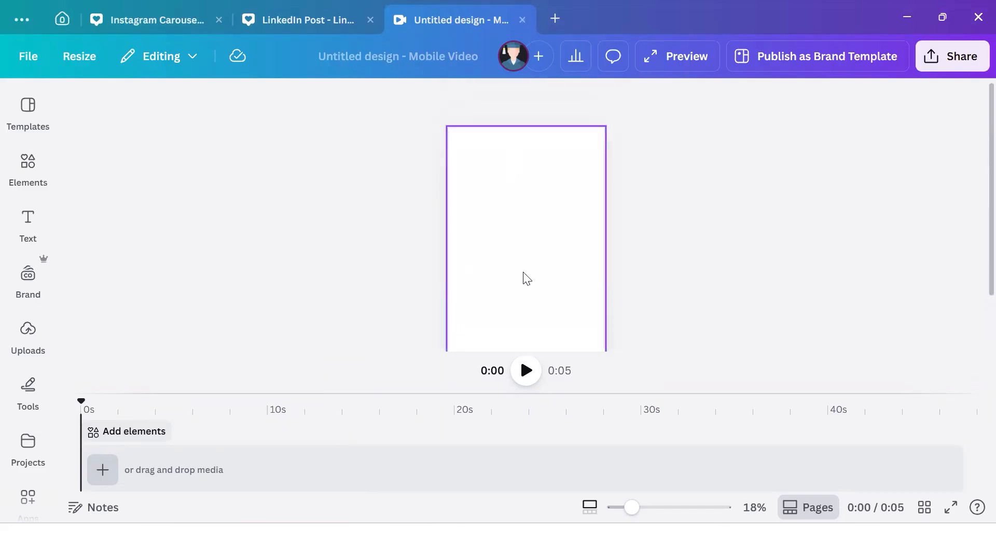
pyautogui.scroll(-3, 652, 264)
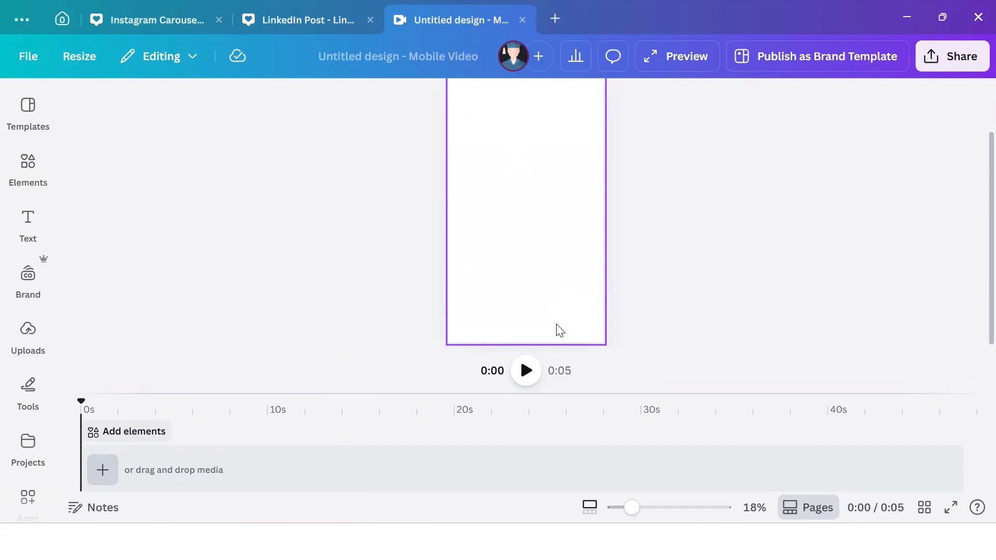
pyautogui.scroll(2, 559, 330)
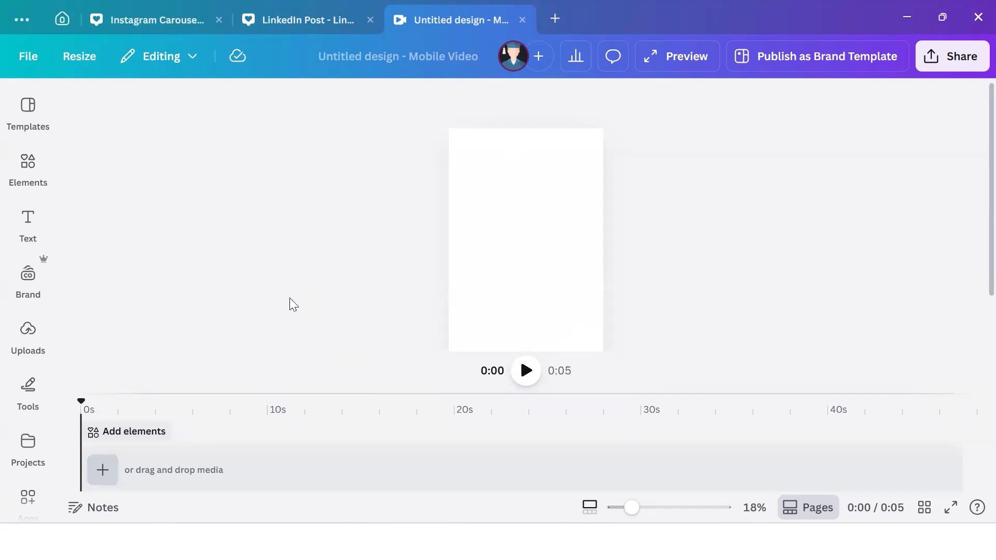
# - Search the elements library for "Gaming background" and look through the mixed media results
pyautogui.click(37, 174)
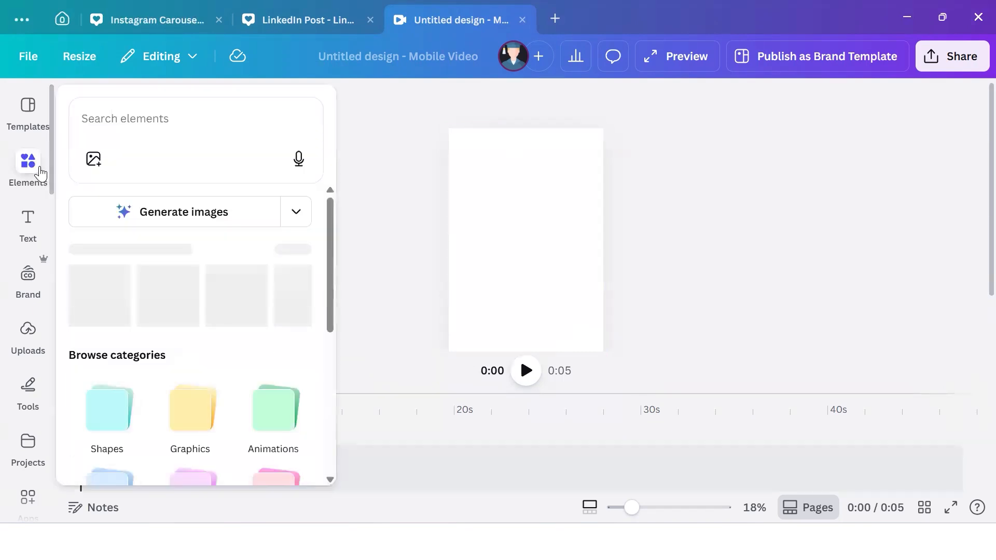
pyautogui.click(209, 131)
pyautogui.write('gaming')
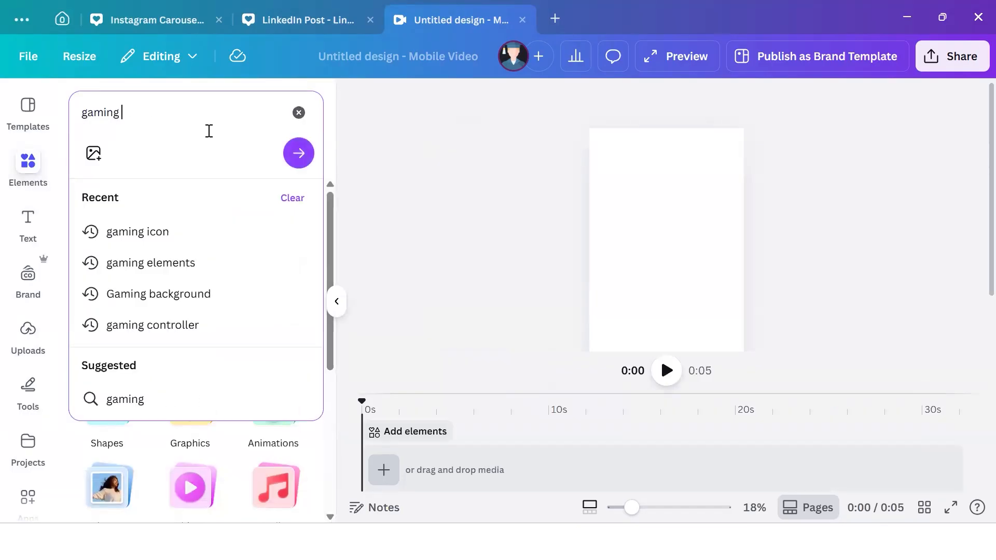
pyautogui.click(197, 296)
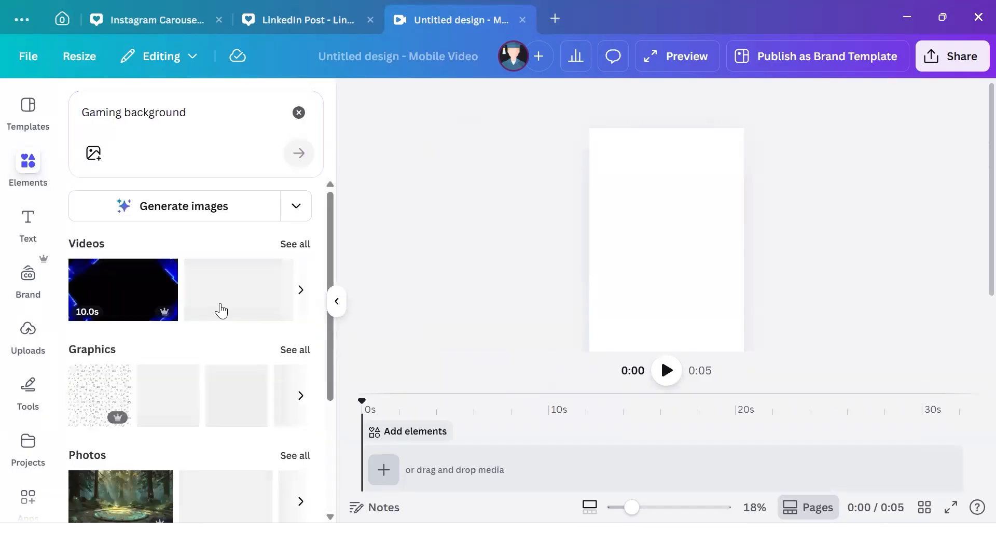
pyautogui.scroll(-5, 220, 311)
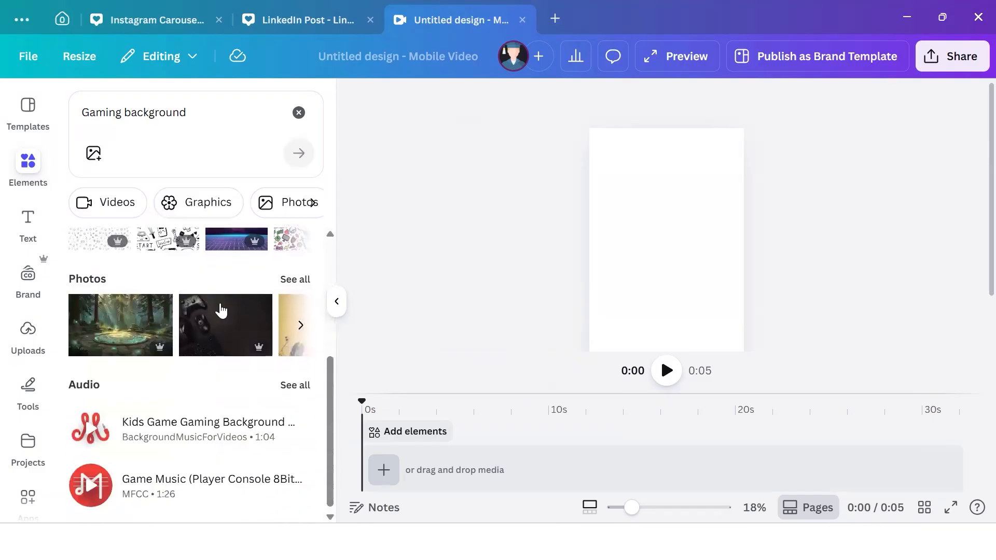
pyautogui.scroll(3, 220, 311)
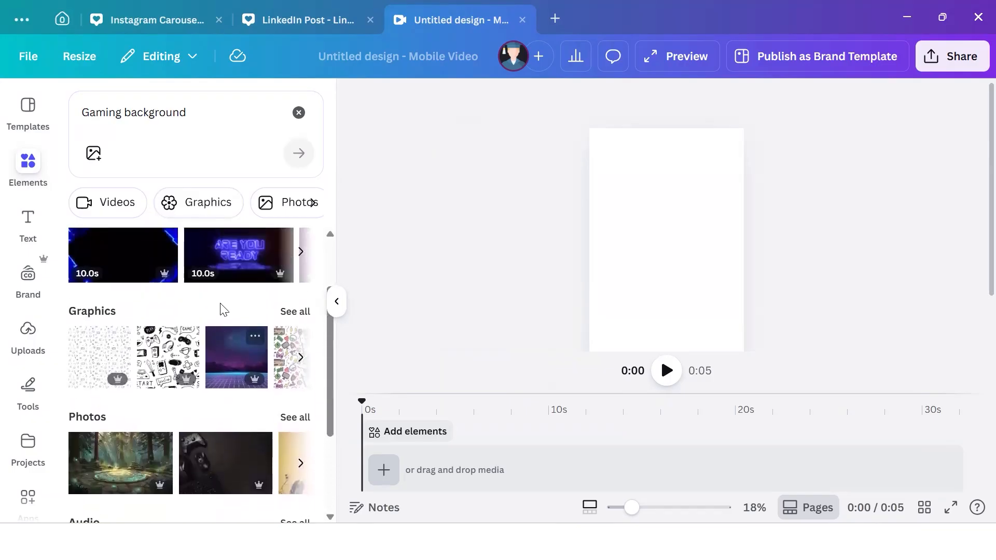
pyautogui.scroll(1, 223, 310)
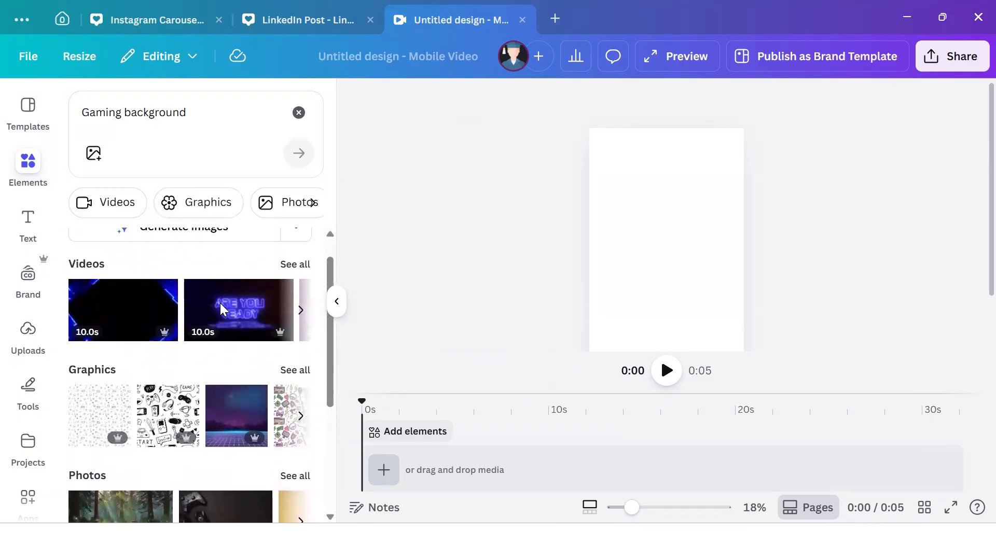
# - Limit the gaming background results to videos and examine the clips for a suitable backdrop
pyautogui.click(117, 202)
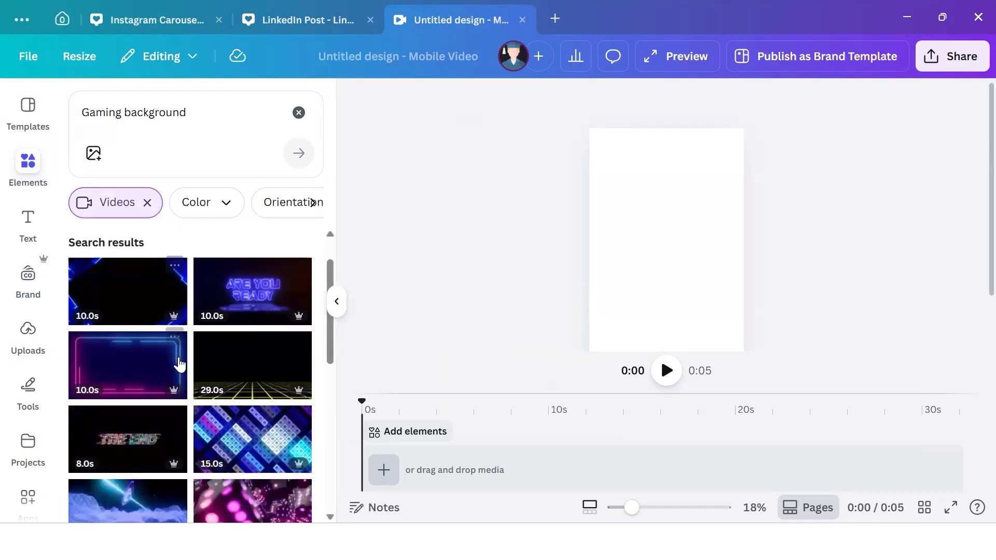
pyautogui.scroll(-2, 178, 363)
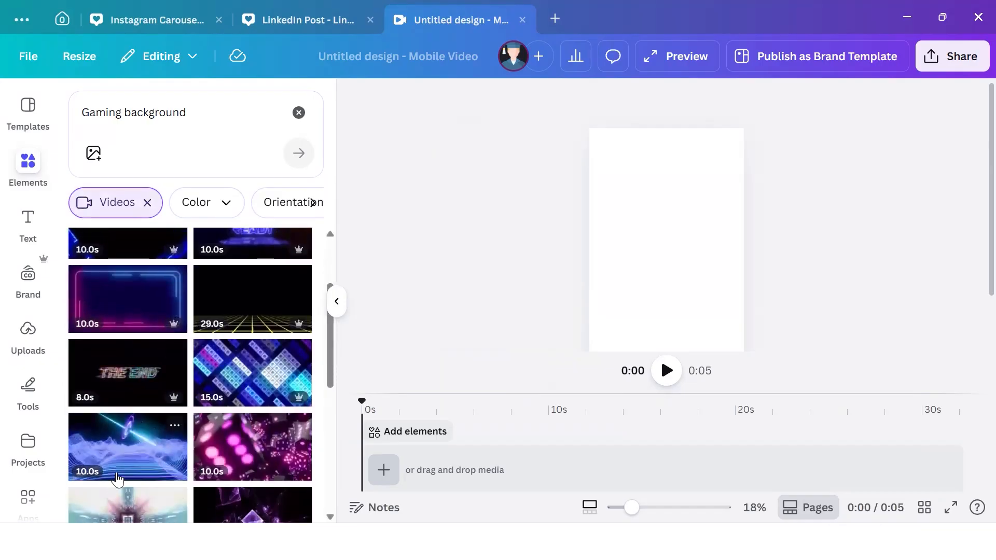
pyautogui.scroll(-3, 207, 445)
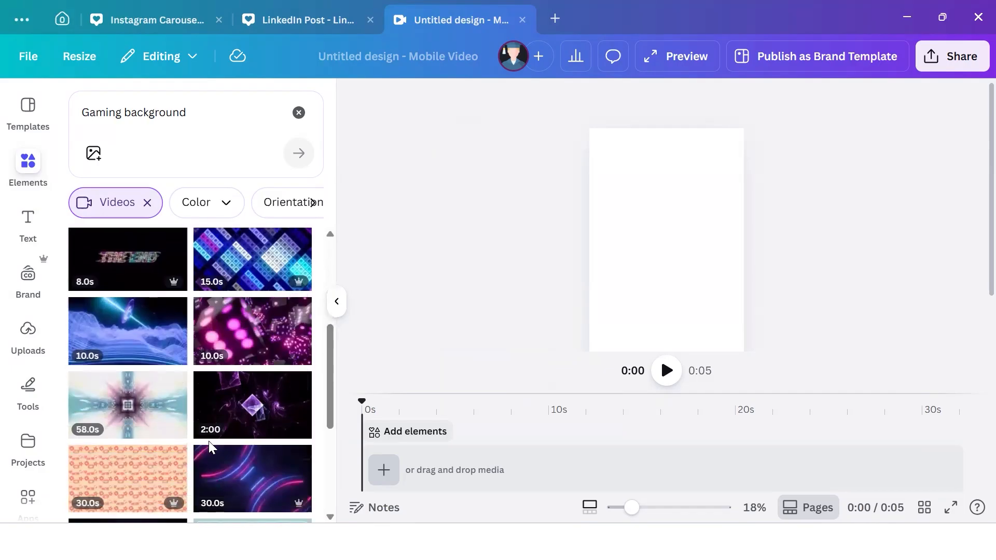
pyautogui.scroll(-2, 228, 426)
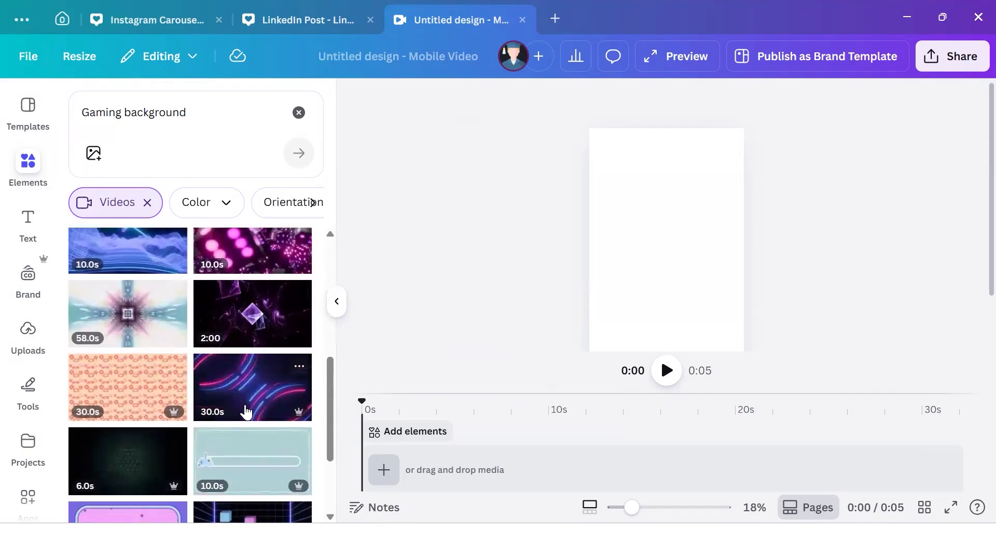
pyautogui.scroll(-1, 245, 413)
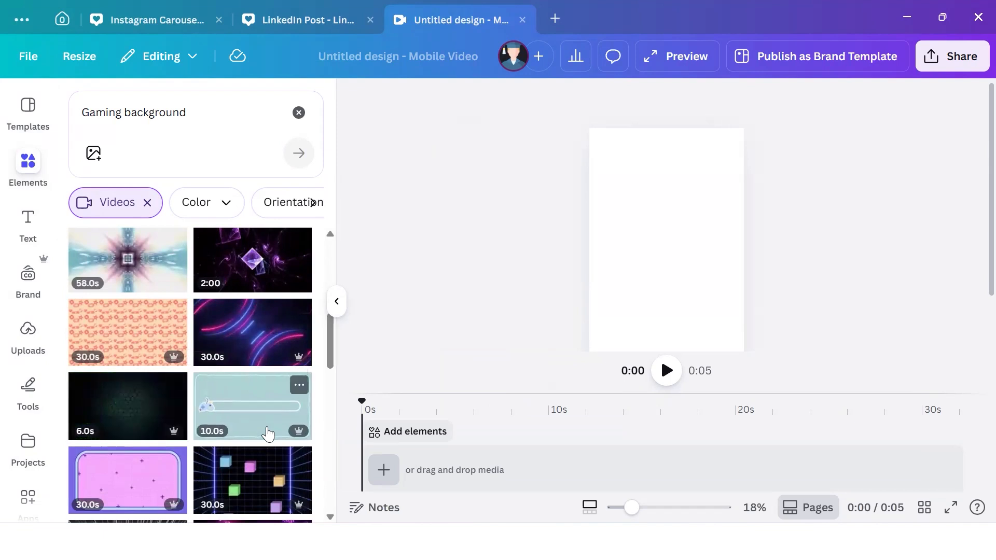
pyautogui.scroll(-1, 268, 434)
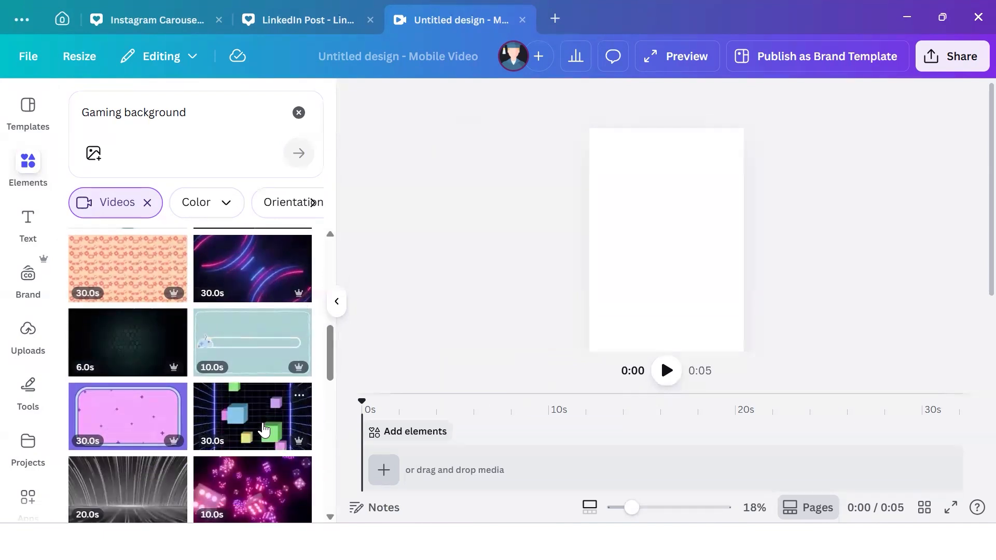
pyautogui.scroll(5, 265, 429)
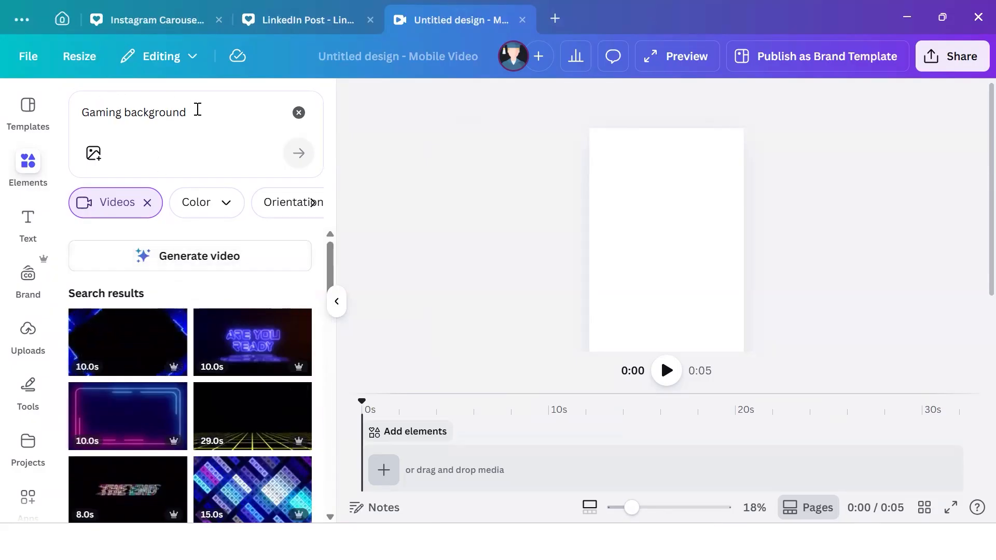
# - Limit the gaming background video results to the Vertical orientation
pyautogui.hscroll(2, 284, 212)
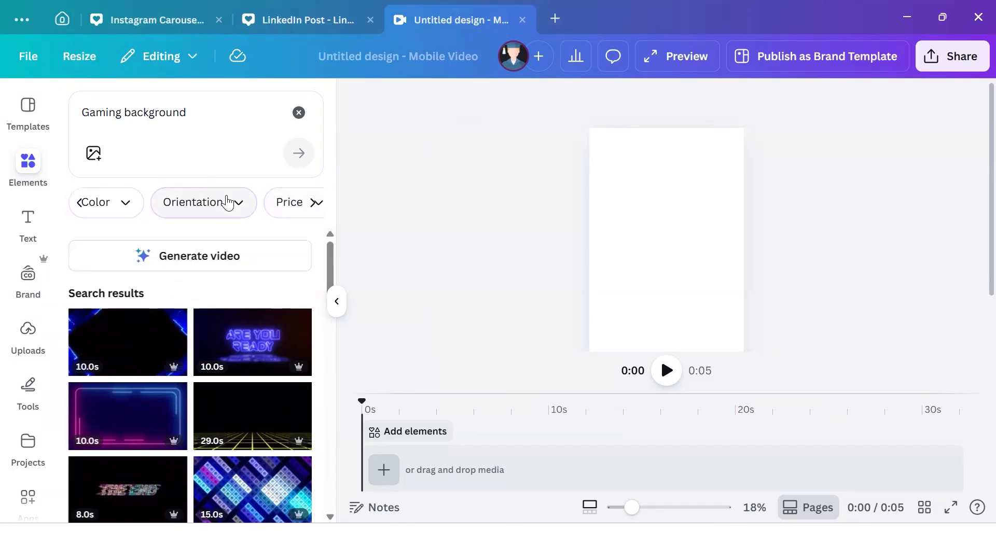
pyautogui.click(236, 204)
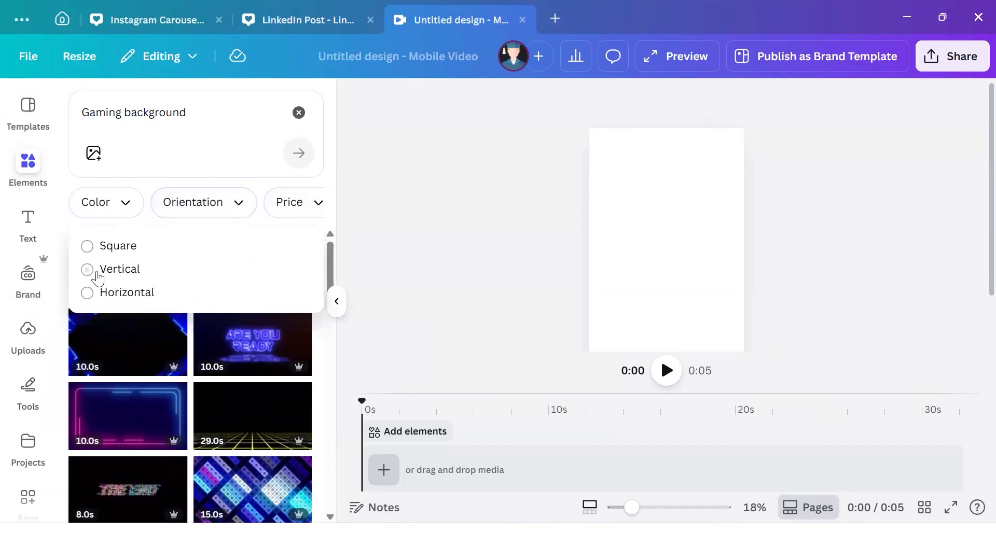
pyautogui.click(87, 269)
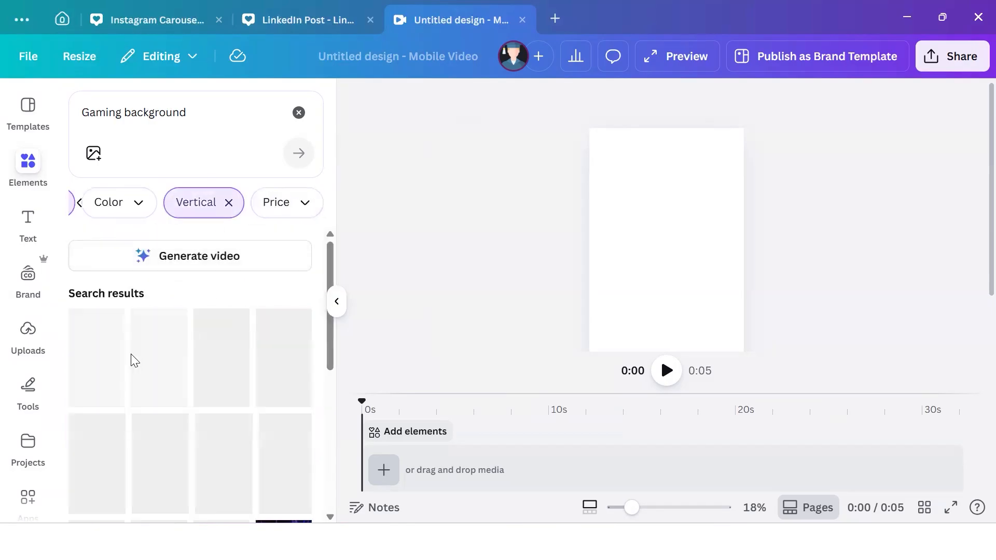
# - Browse the vertical clips and add the 10-second blue neon ring tunnel video as the page background
pyautogui.scroll(-2, 150, 400)
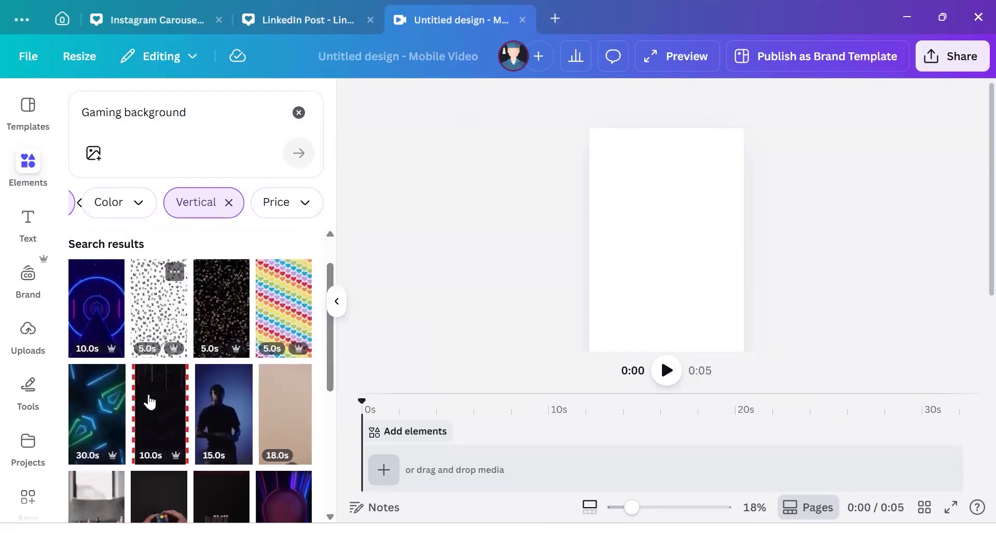
pyautogui.scroll(-2, 183, 400)
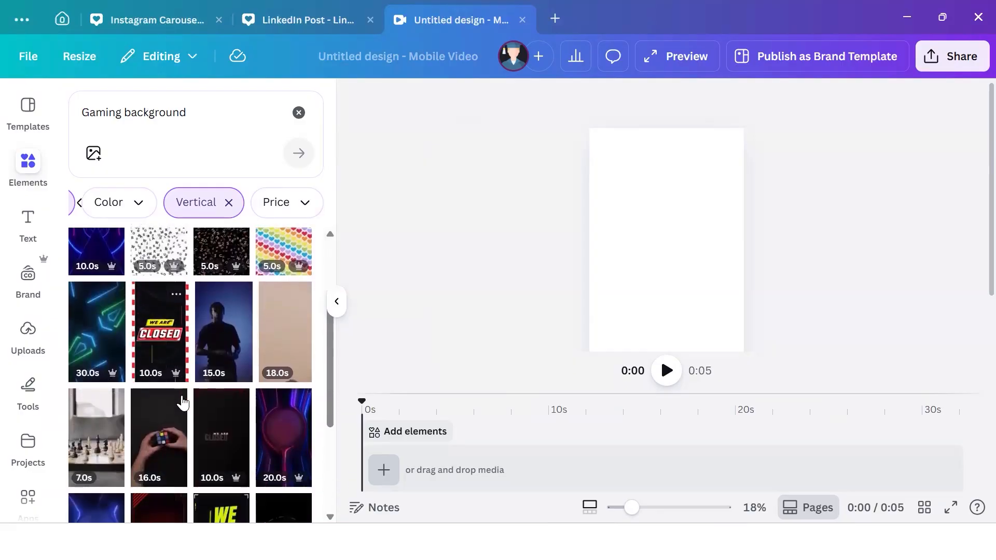
pyautogui.scroll(4, 206, 401)
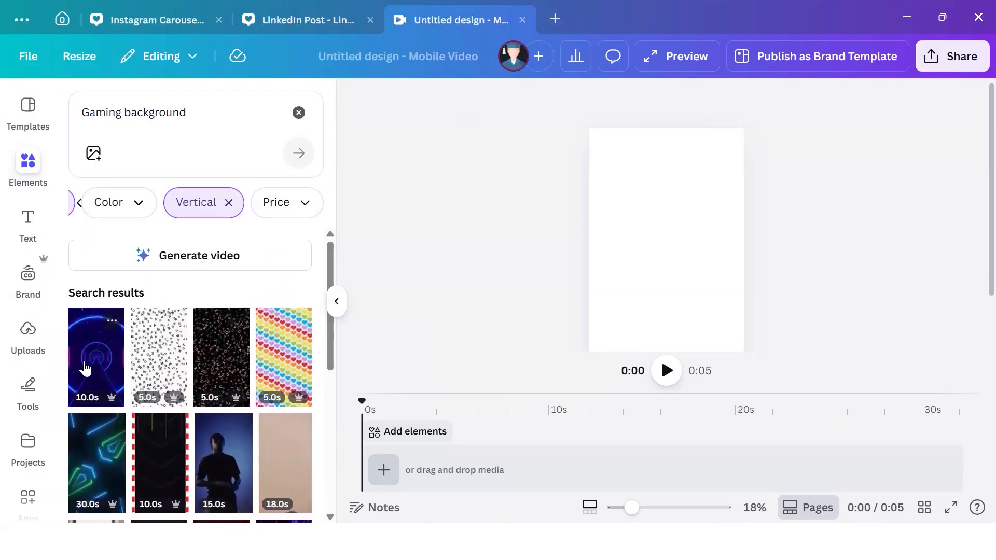
pyautogui.click(86, 369)
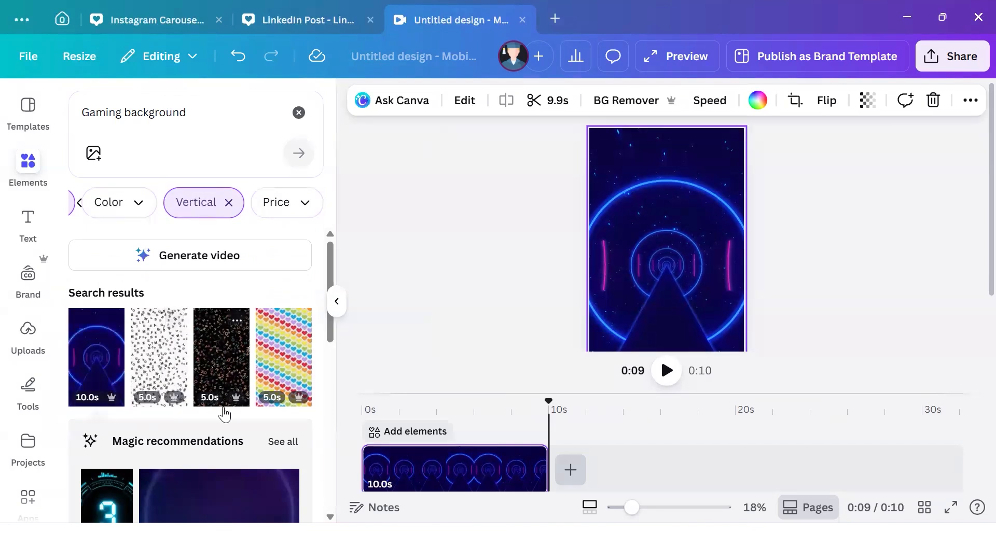
# - Find the 20-second dark clip with purple and blue particle streaks among the vertical results and add it after the tunnel clip
pyautogui.scroll(-5, 222, 412)
pyautogui.scroll(-5, 223, 410)
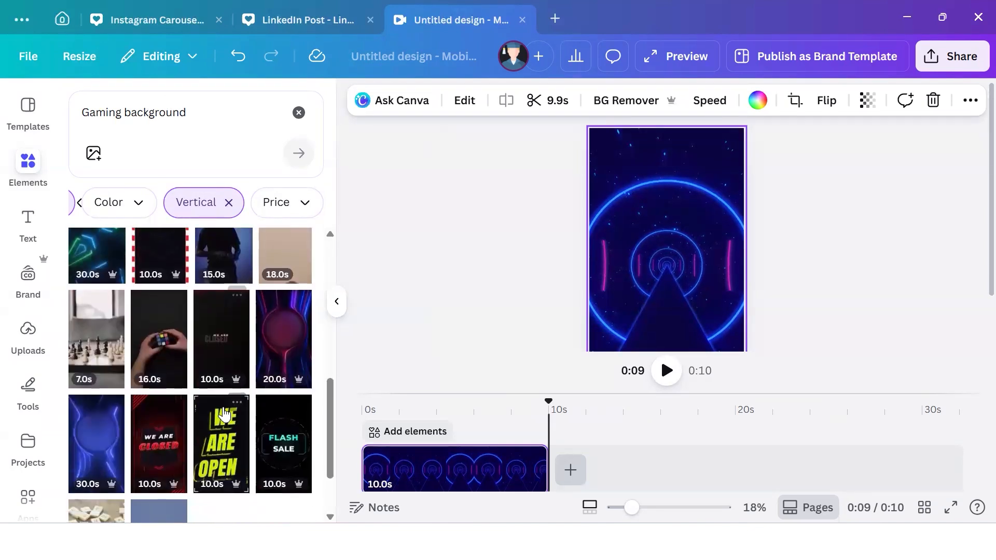
pyautogui.scroll(-3, 223, 410)
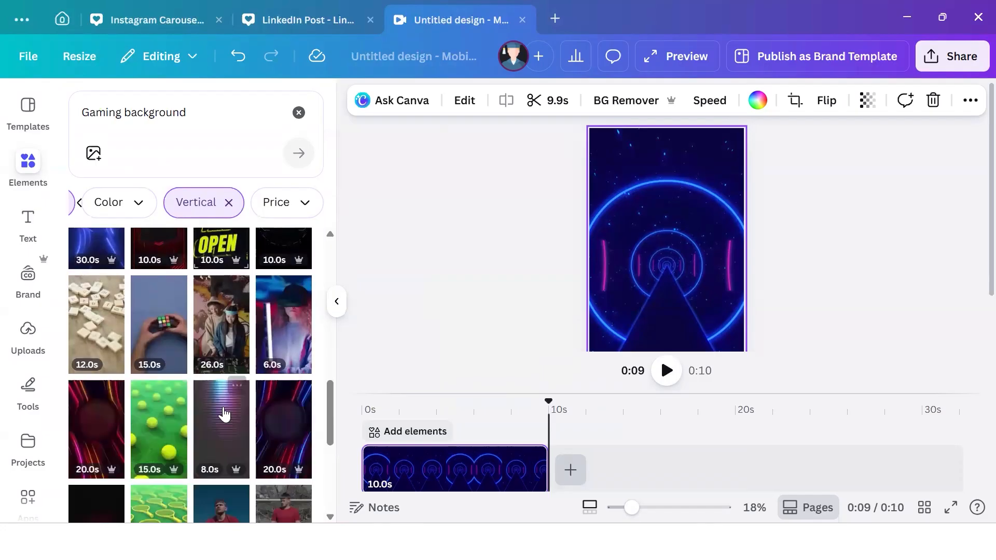
pyautogui.scroll(-2, 224, 414)
pyautogui.scroll(-8, 224, 414)
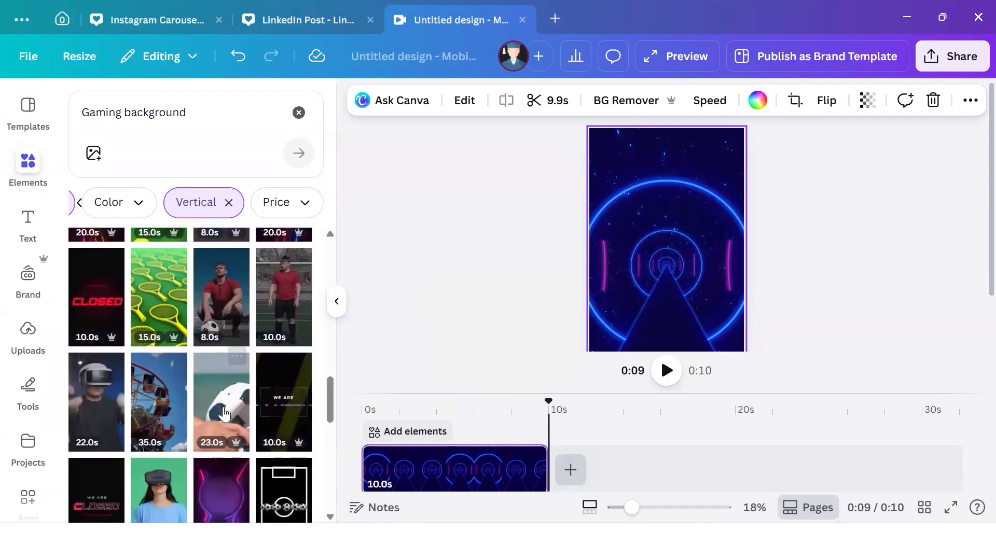
pyautogui.scroll(-5, 224, 414)
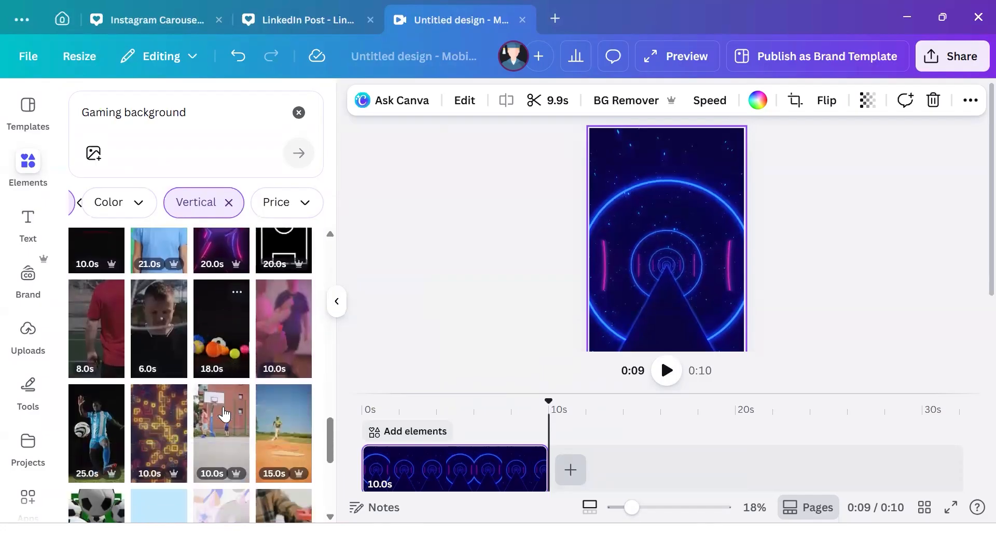
pyautogui.scroll(-10, 224, 414)
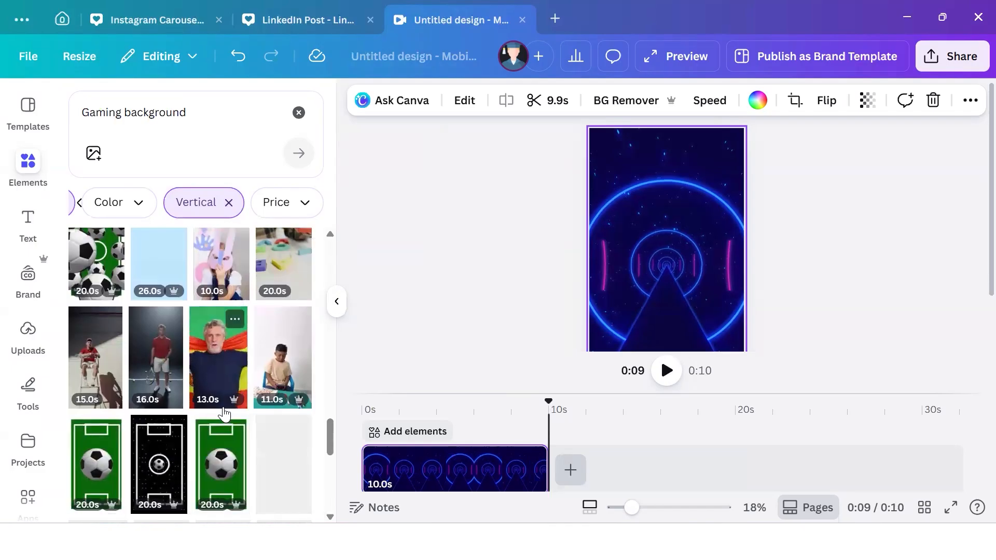
pyautogui.scroll(-3, 224, 414)
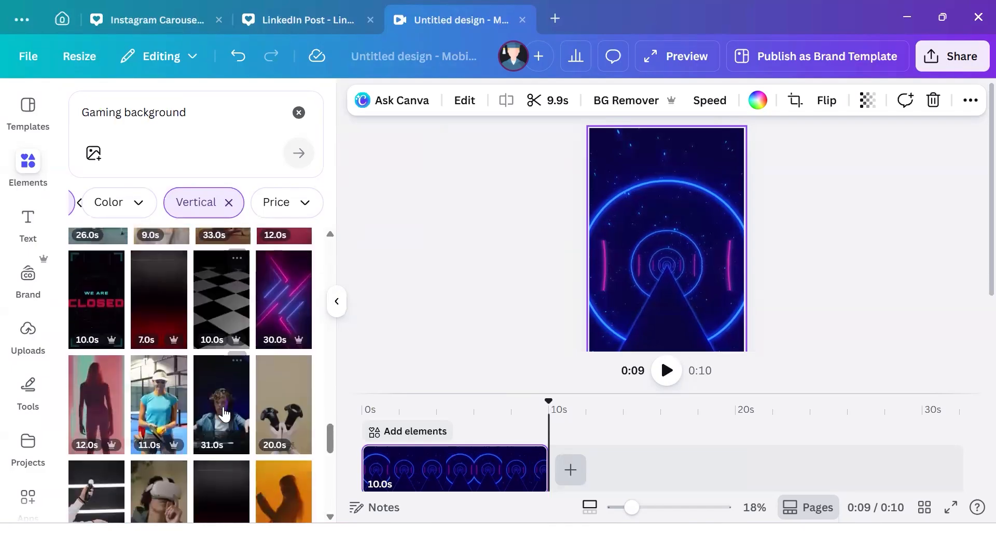
pyautogui.scroll(-5, 224, 413)
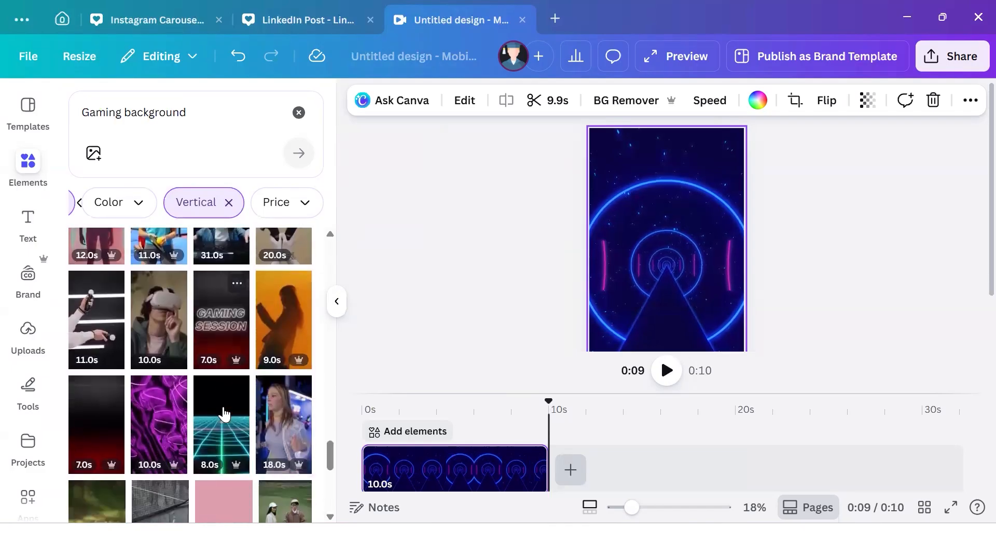
pyautogui.scroll(-3, 224, 415)
pyautogui.scroll(-2, 224, 415)
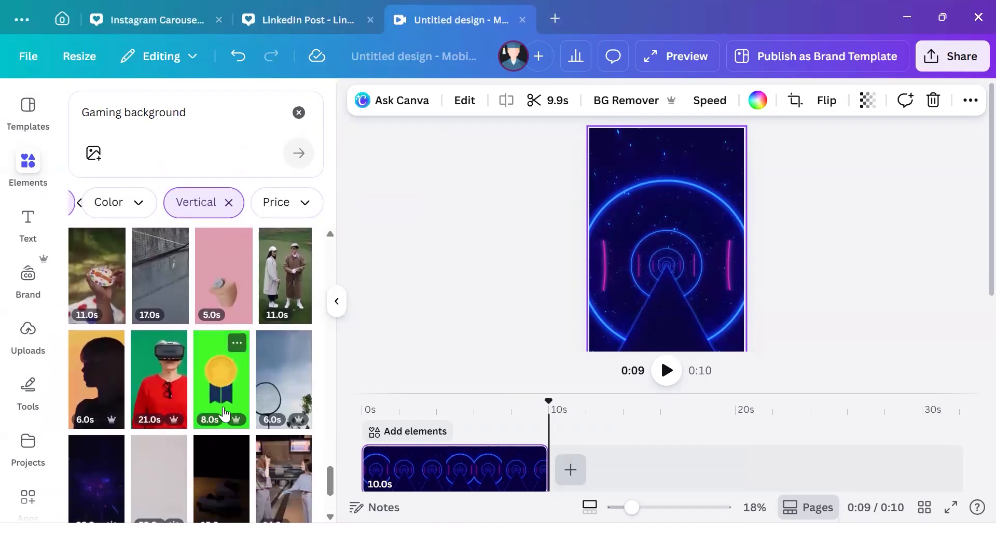
pyautogui.scroll(-3, 170, 343)
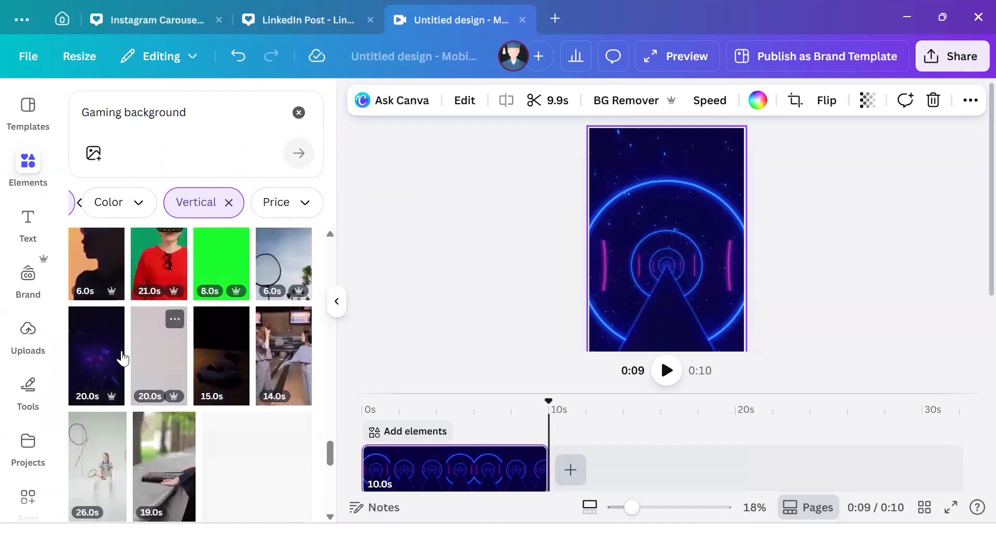
pyautogui.click(110, 358)
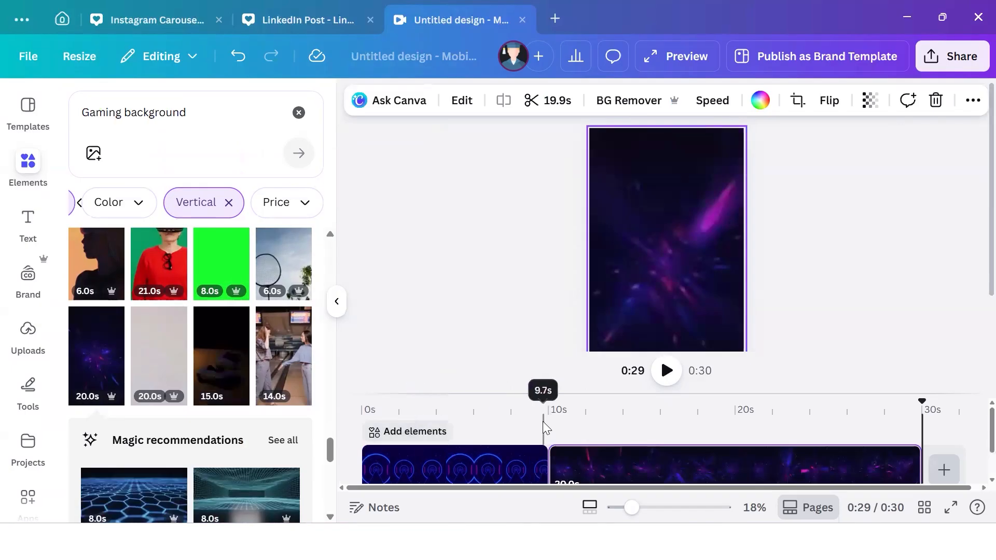
# - Play the particle streak clip and the neon ring tunnel clip to compare them as backgrounds
pyautogui.click(511, 335)
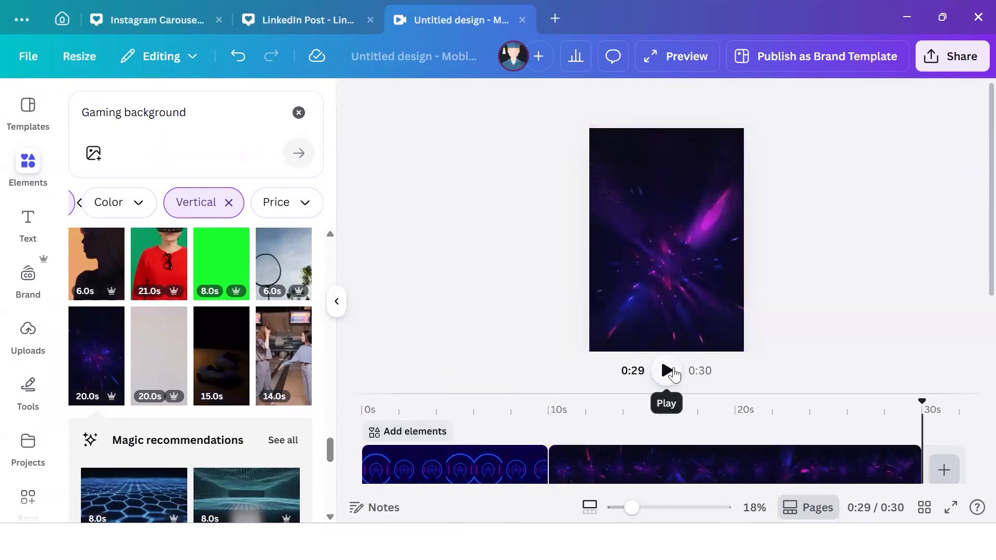
pyautogui.click(667, 370)
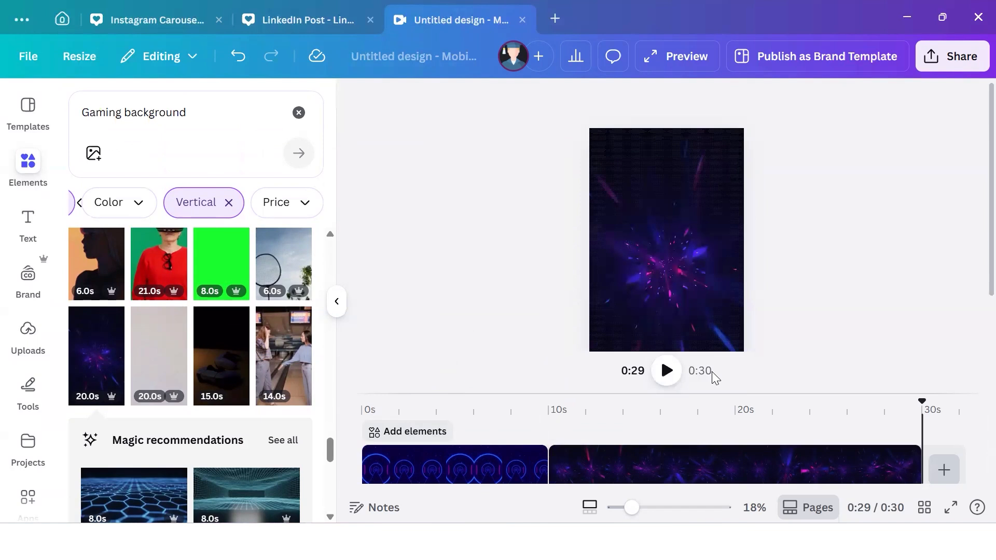
pyautogui.click(559, 453)
pyautogui.click(669, 369)
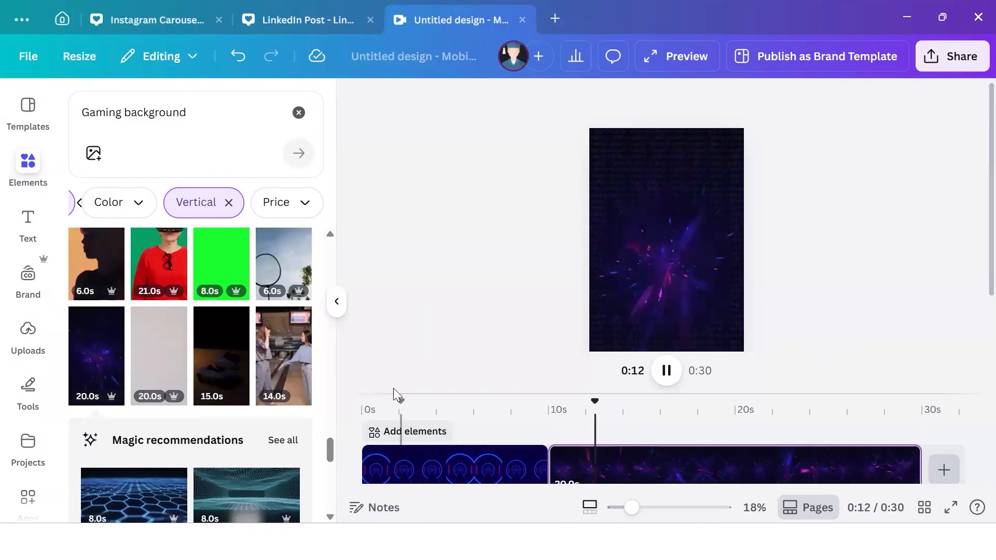
pyautogui.click(436, 469)
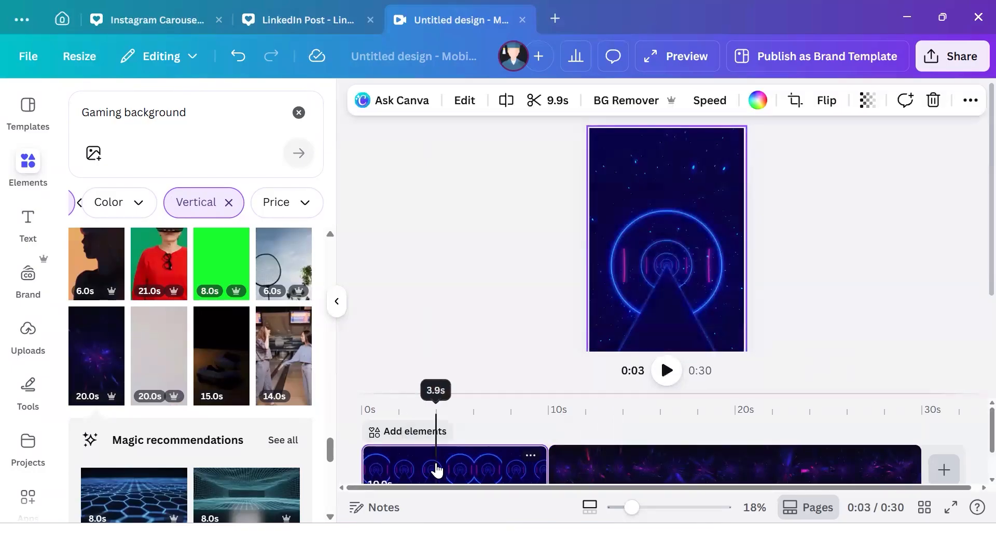
pyautogui.click(667, 369)
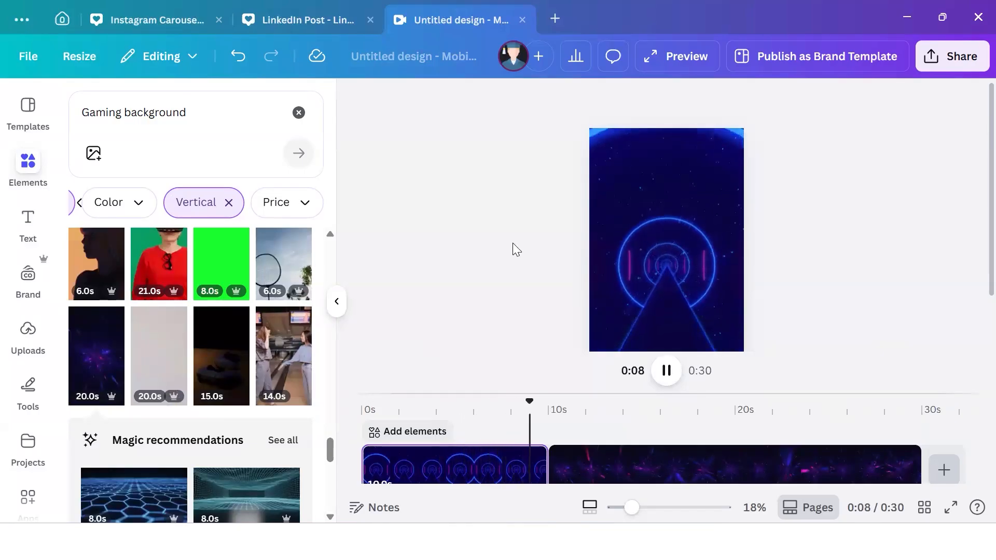
# - Collapse the elements results and delete the 10-second neon ring tunnel clip from the timeline
pyautogui.click(336, 301)
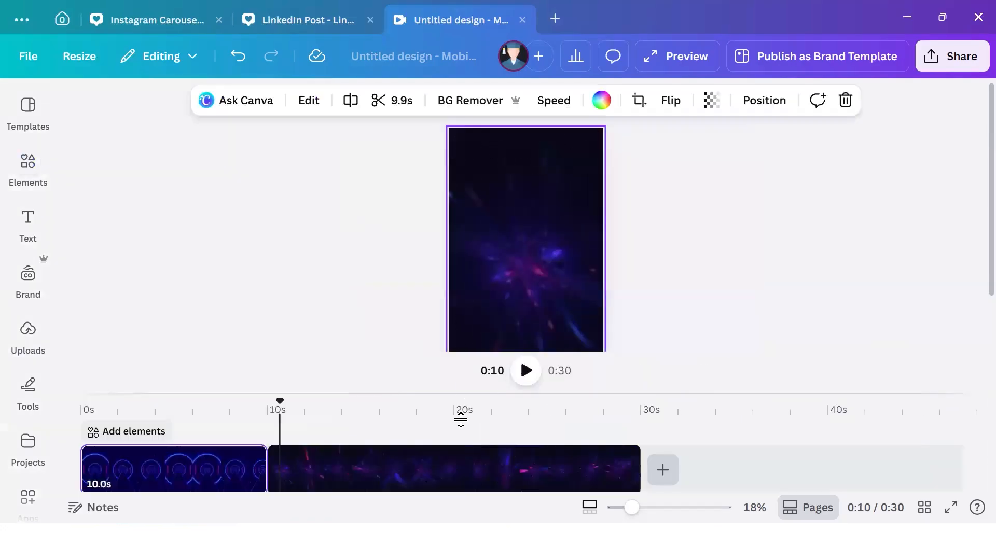
pyautogui.click(264, 453)
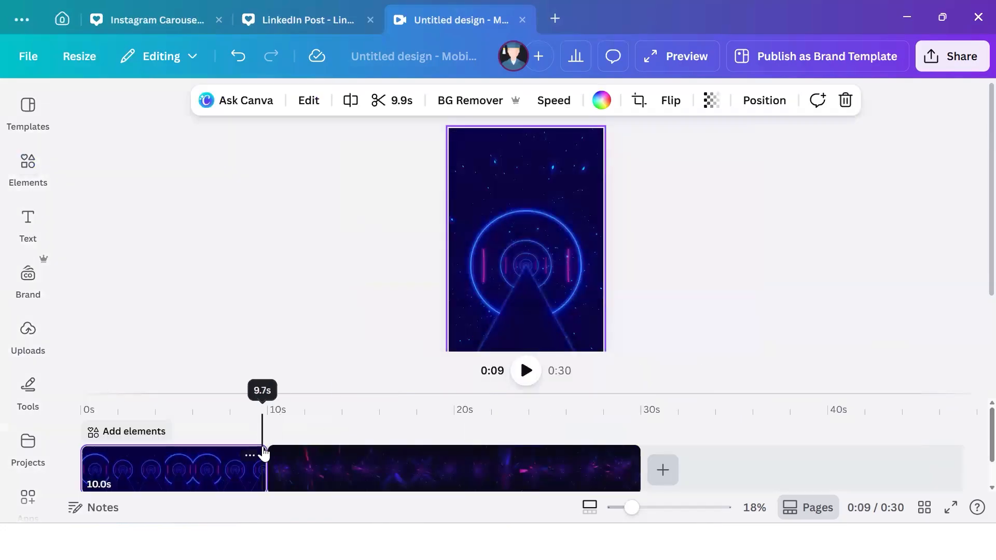
pyautogui.click(250, 456)
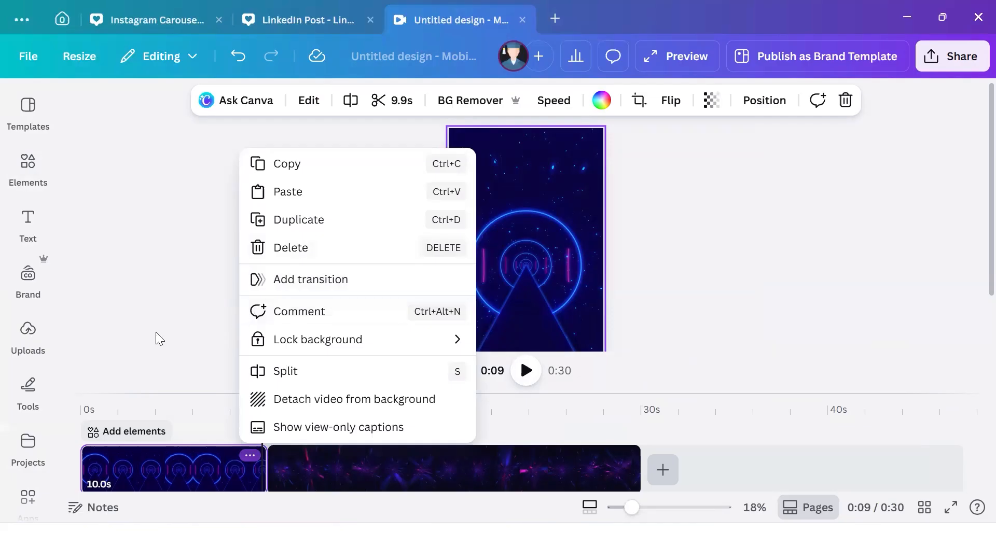
pyautogui.click(155, 466)
pyautogui.click(231, 467)
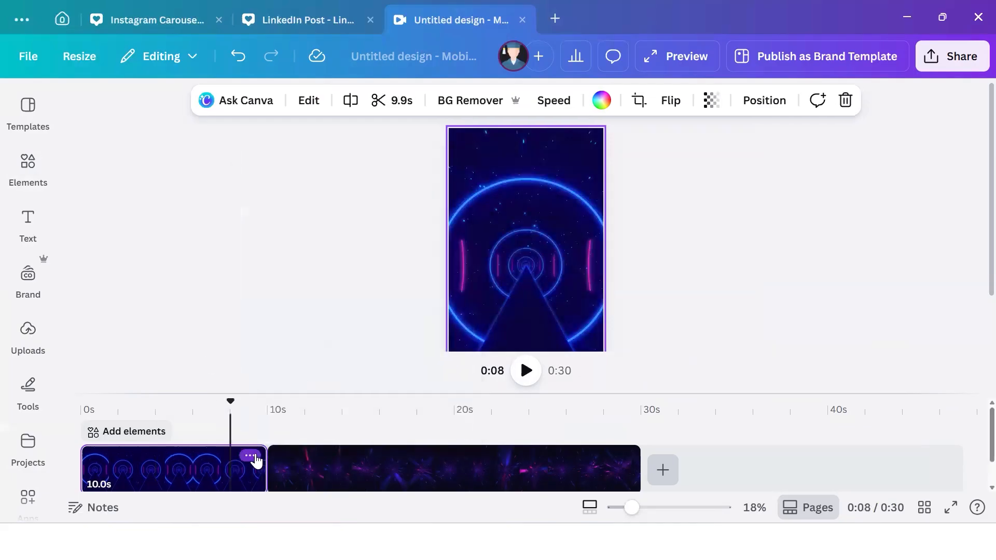
pyautogui.click(250, 455)
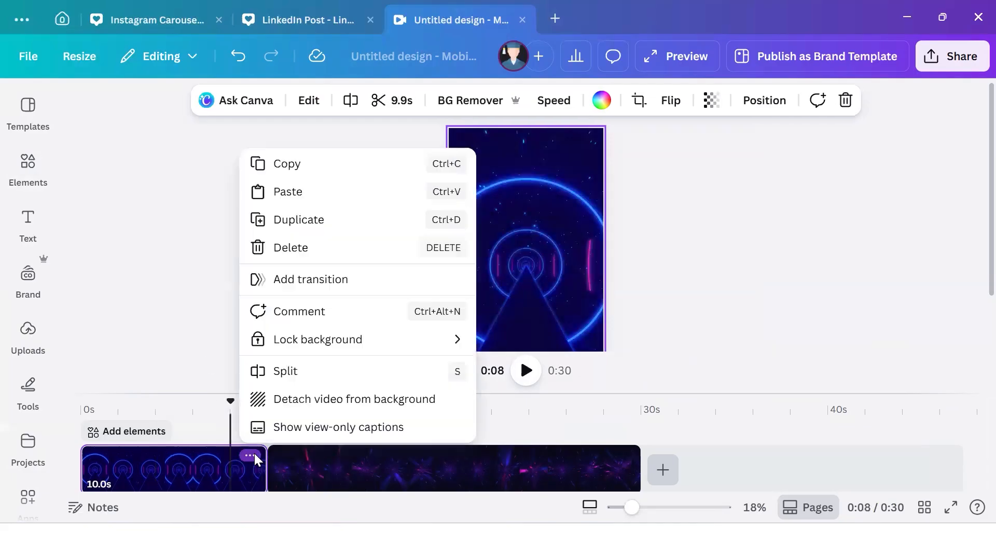
pyautogui.click(330, 245)
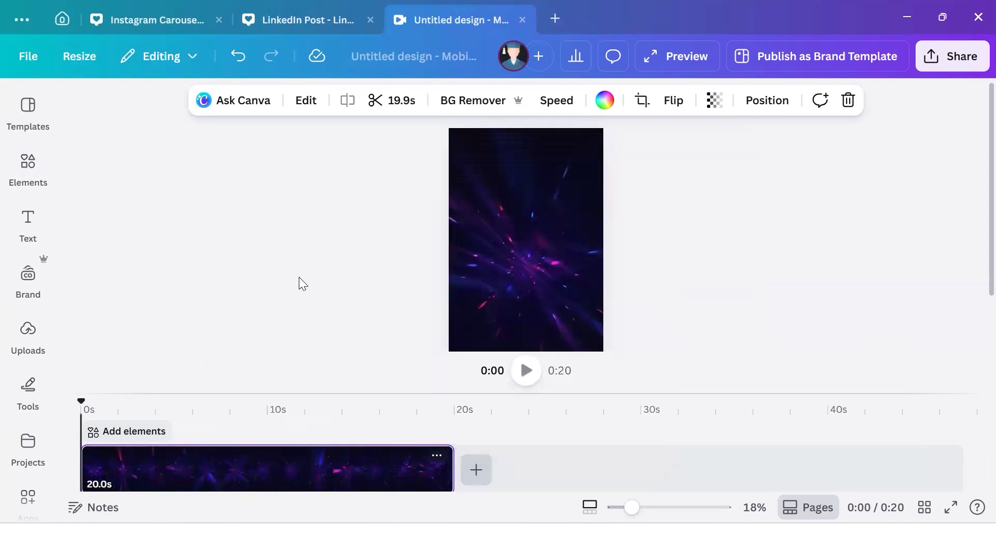
pyautogui.click(298, 281)
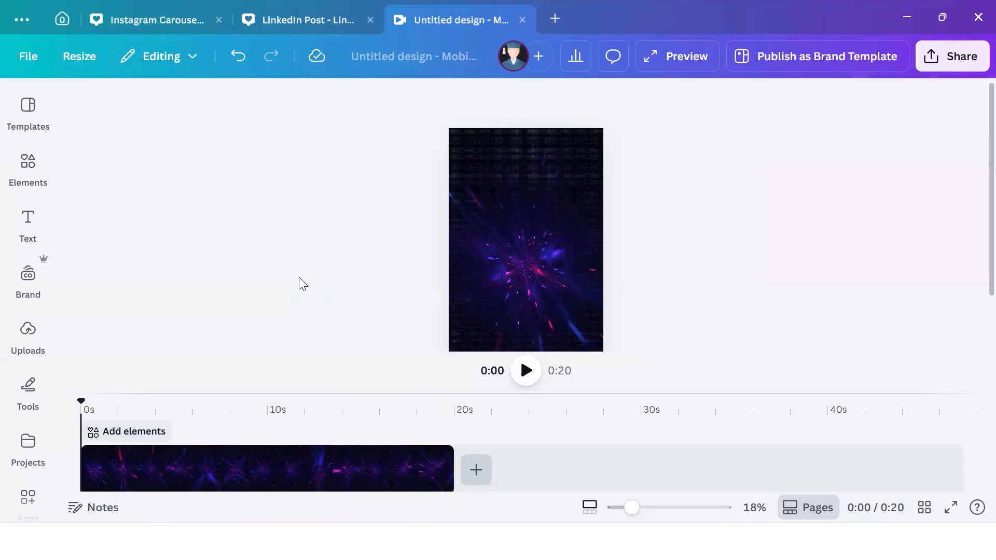
# - Add a ShadowByte Arena brand Title text over the background video and move it near the top of the page
pyautogui.click(29, 228)
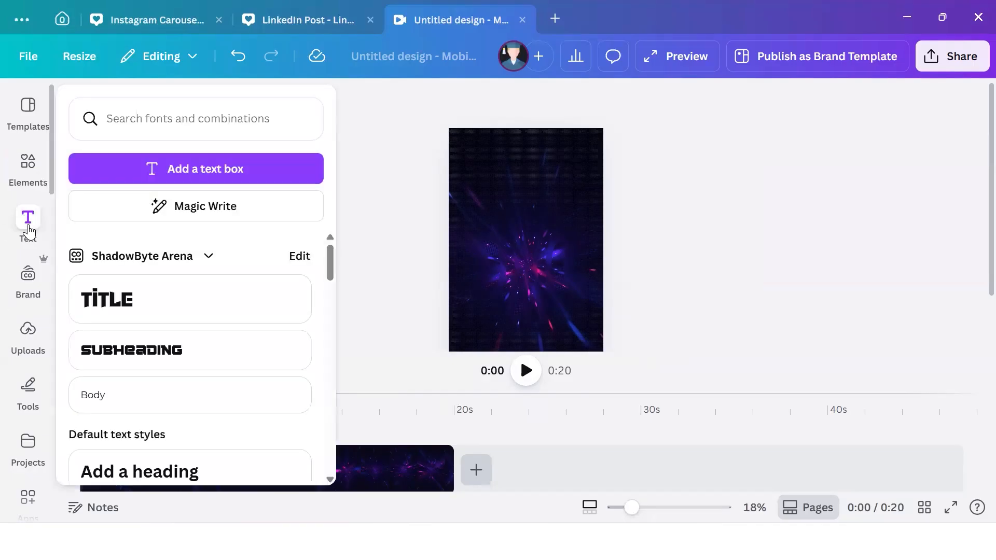
pyautogui.click(139, 304)
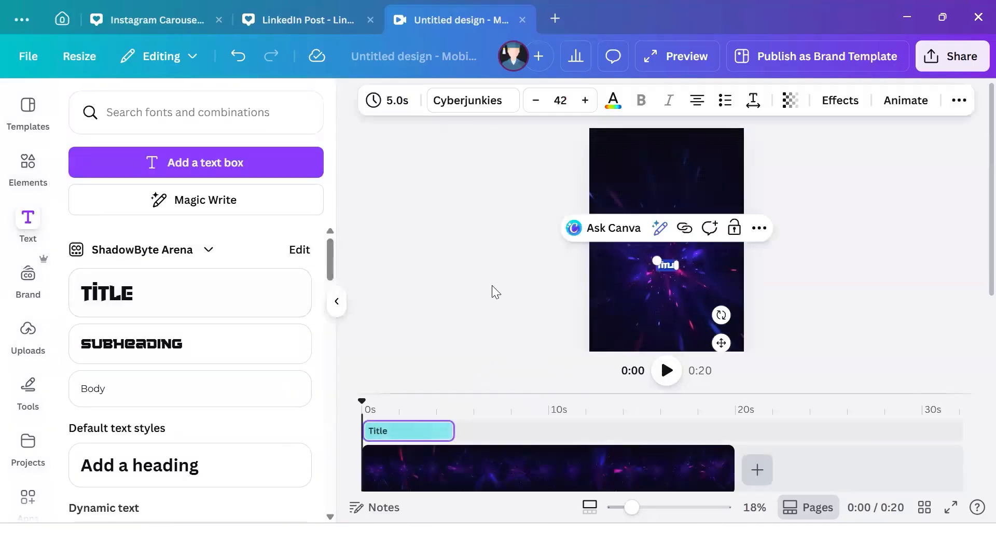
pyautogui.moveTo(712, 294); pyautogui.dragTo(726, 254)
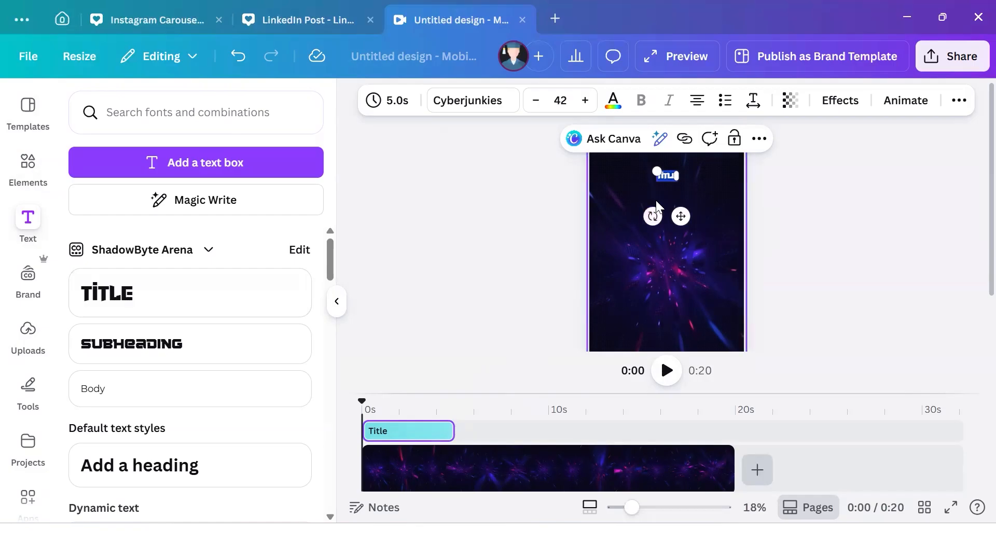
# - Preview the video briefly and replace the Title placeholder text with "3 gaming setup tips"
pyautogui.press('space')
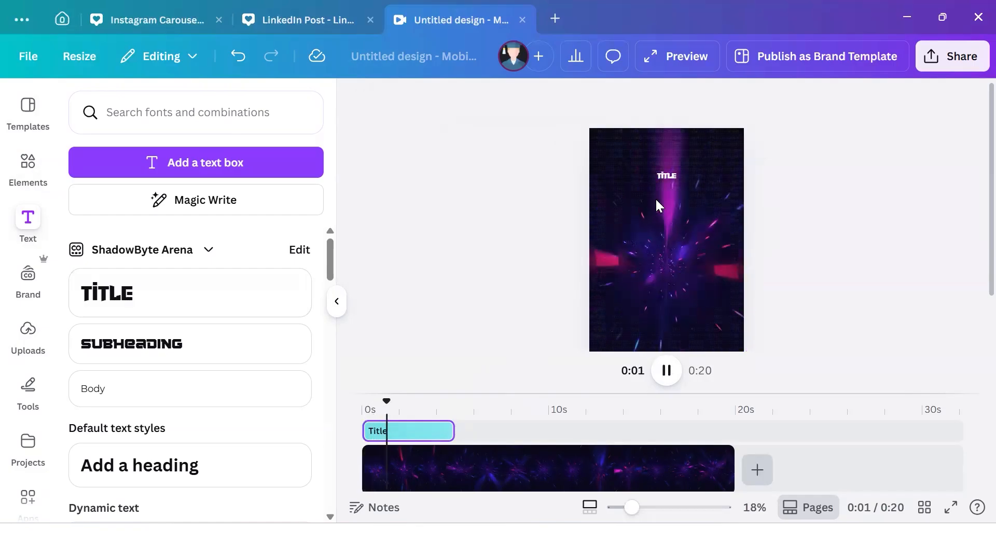
pyautogui.click(667, 178)
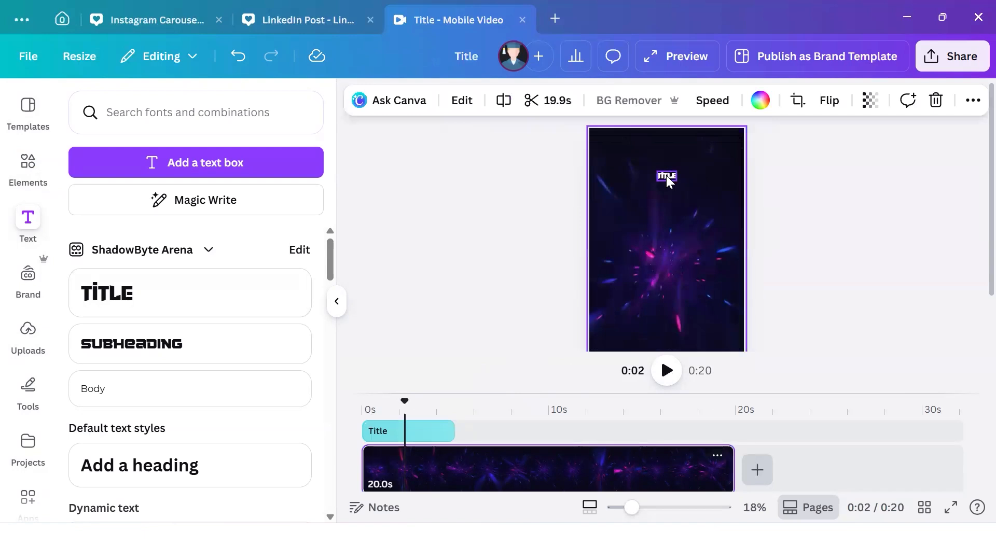
pyautogui.doubleClick(667, 178)
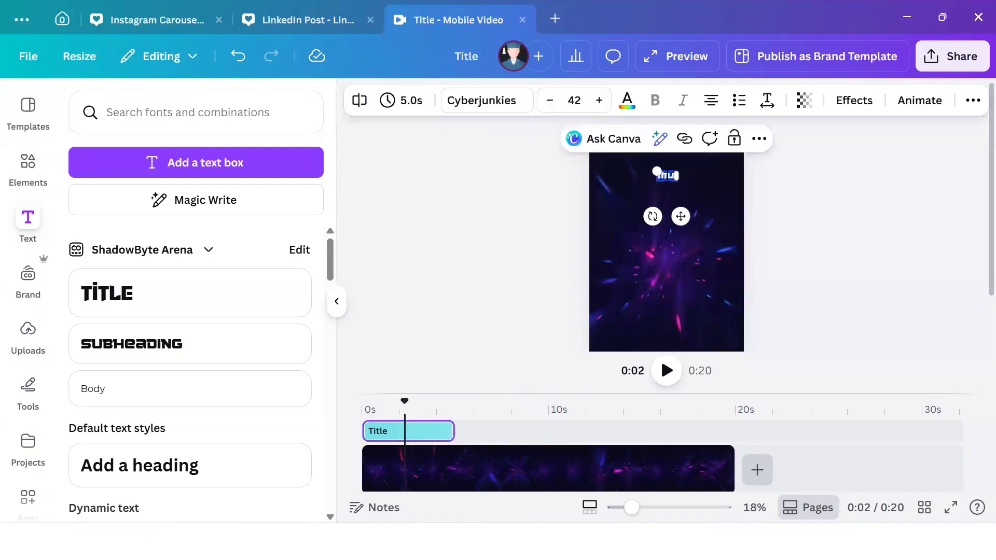
pyautogui.write('3 gaming ')
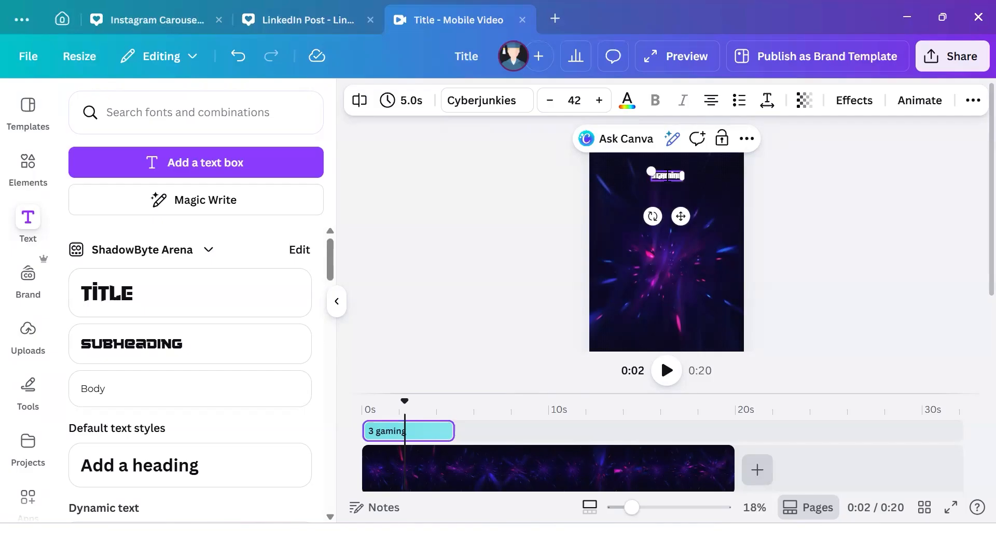
pyautogui.write('setup tips')
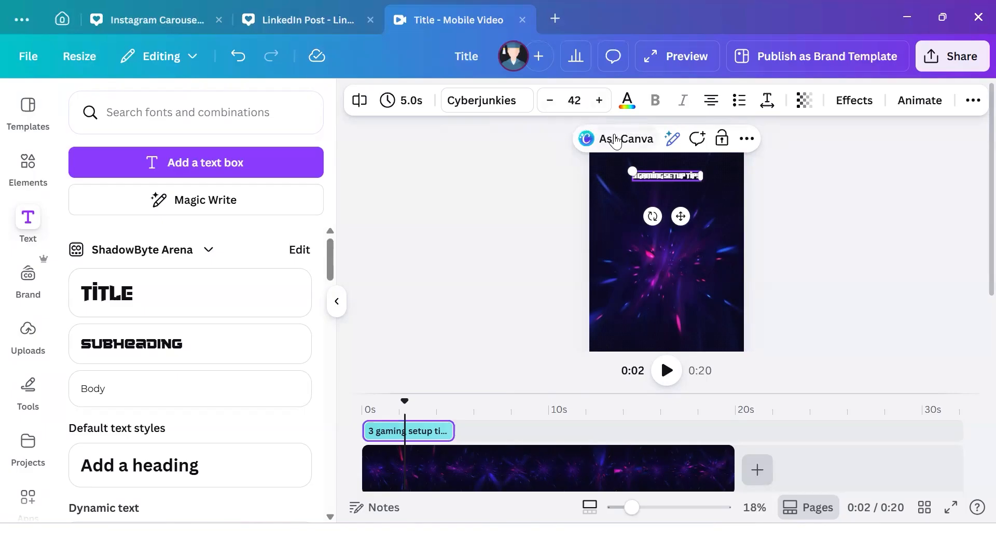
# - Set the title's font size to 72 and its letter spacing to 123
pyautogui.click(575, 101)
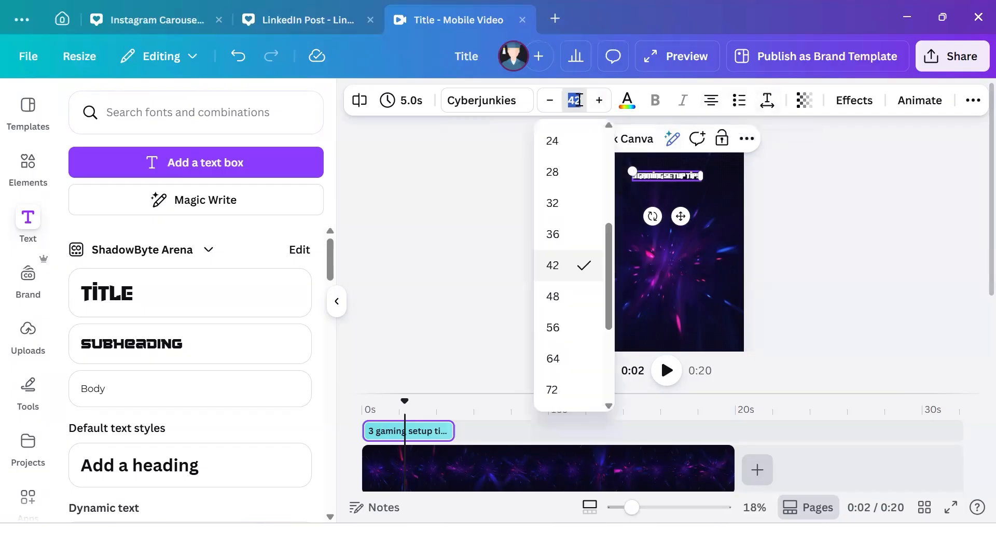
pyautogui.click(575, 325)
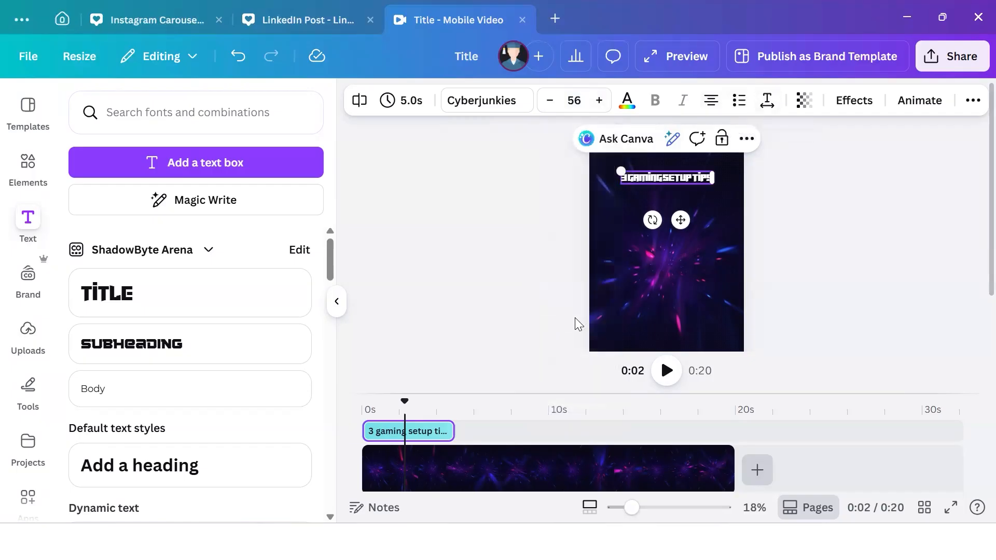
pyautogui.click(576, 100)
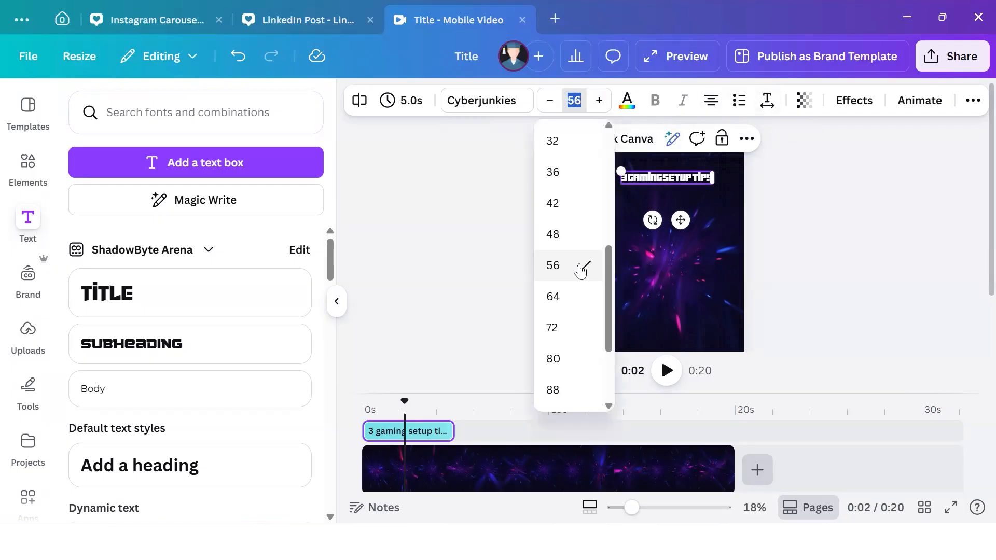
pyautogui.click(571, 325)
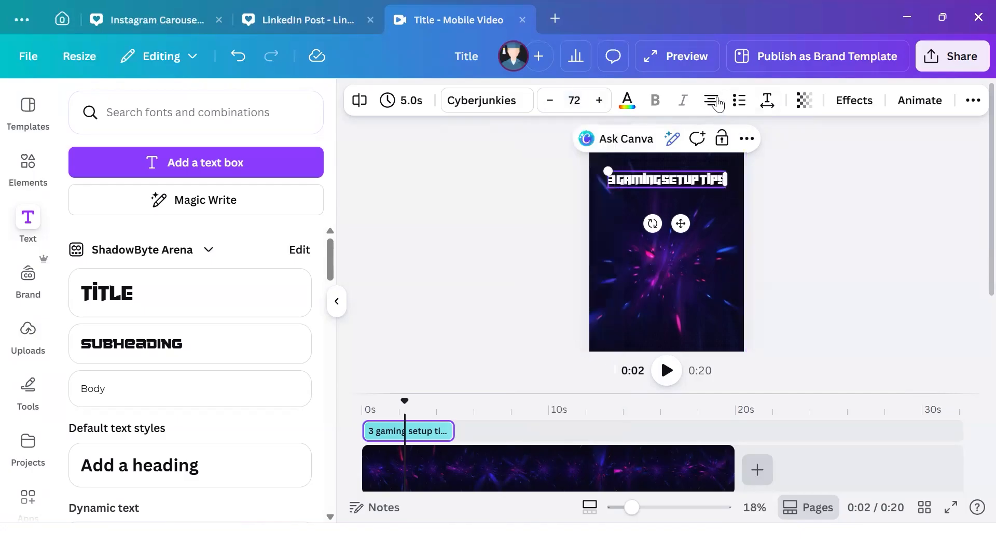
pyautogui.click(762, 102)
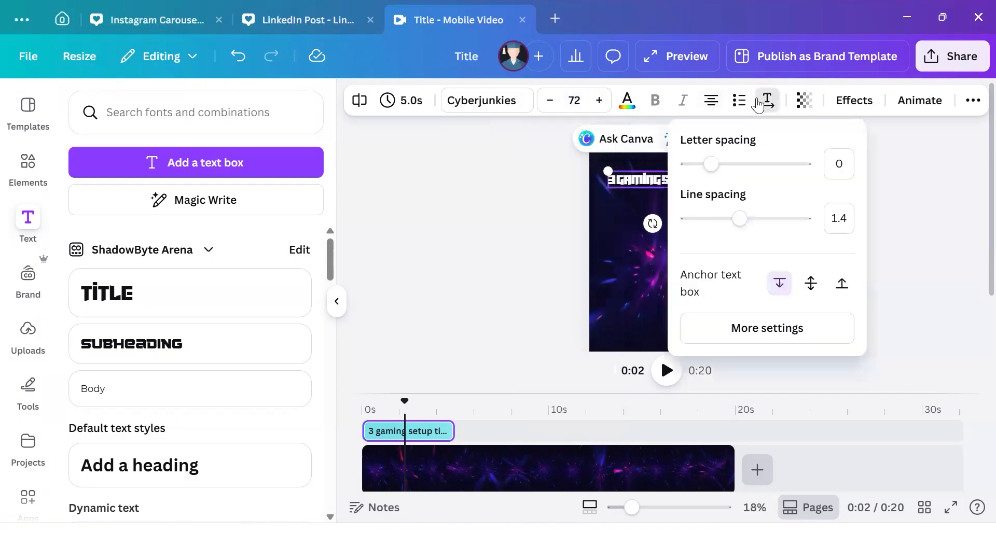
pyautogui.click(735, 164)
pyautogui.moveTo(719, 165); pyautogui.dragTo(725, 167)
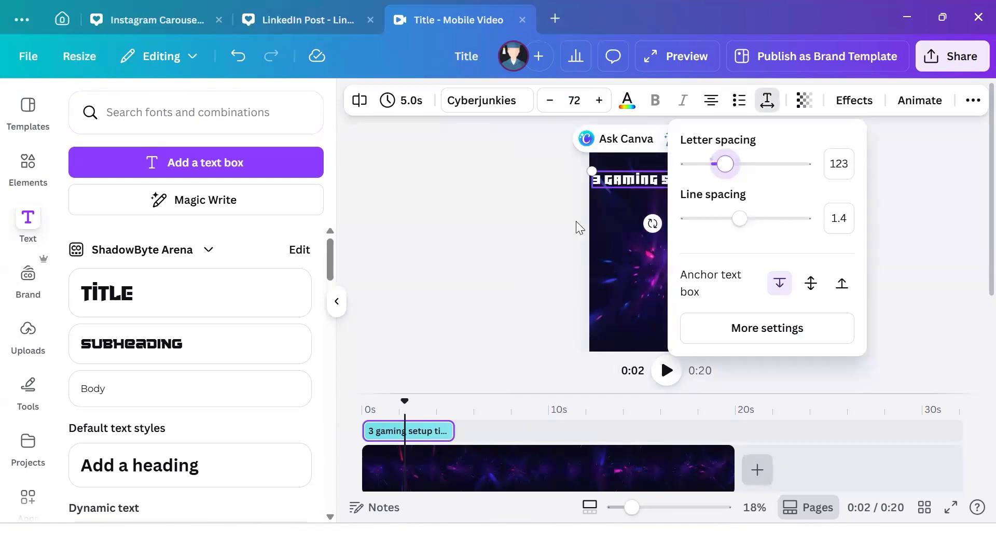
pyautogui.click(515, 209)
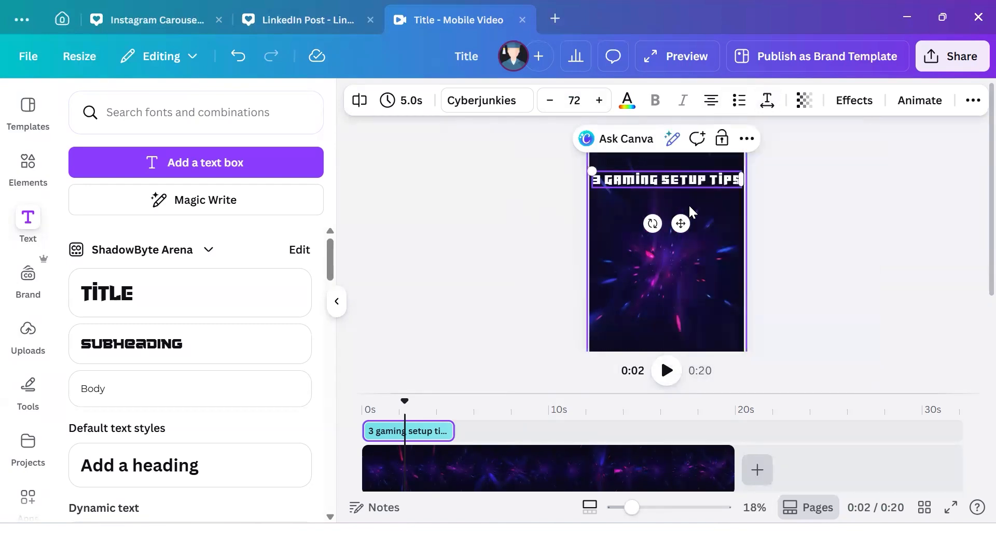
# - Reposition the title a little lower on the page, keeping it in the upper third above the particle burst
pyautogui.moveTo(681, 224); pyautogui.dragTo(687, 244)
pyautogui.click(825, 265)
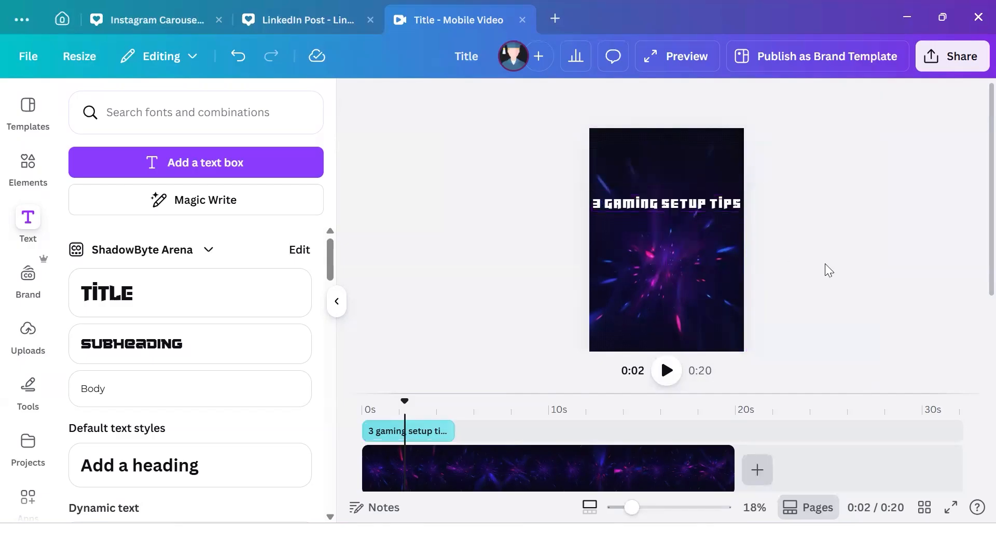
pyautogui.click(701, 213)
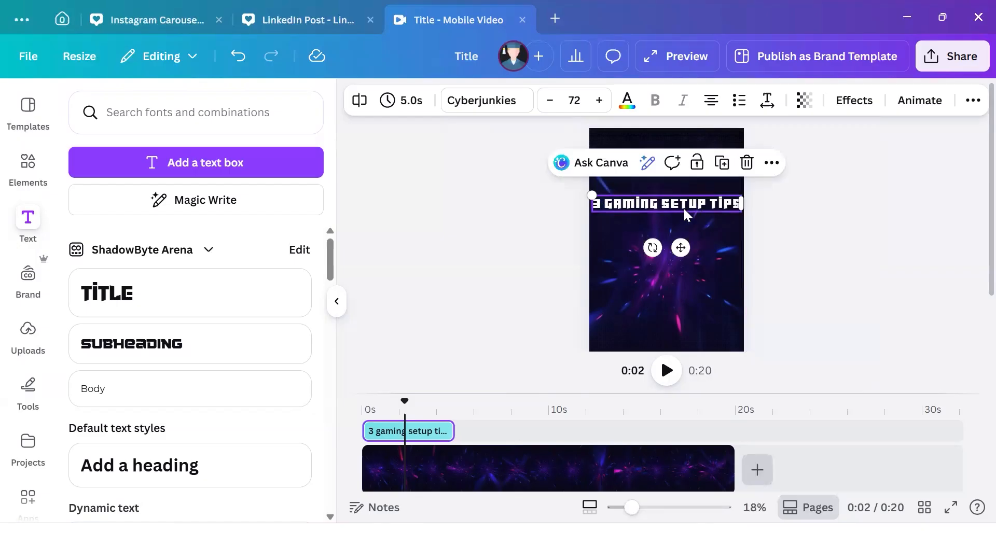
pyautogui.click(683, 208)
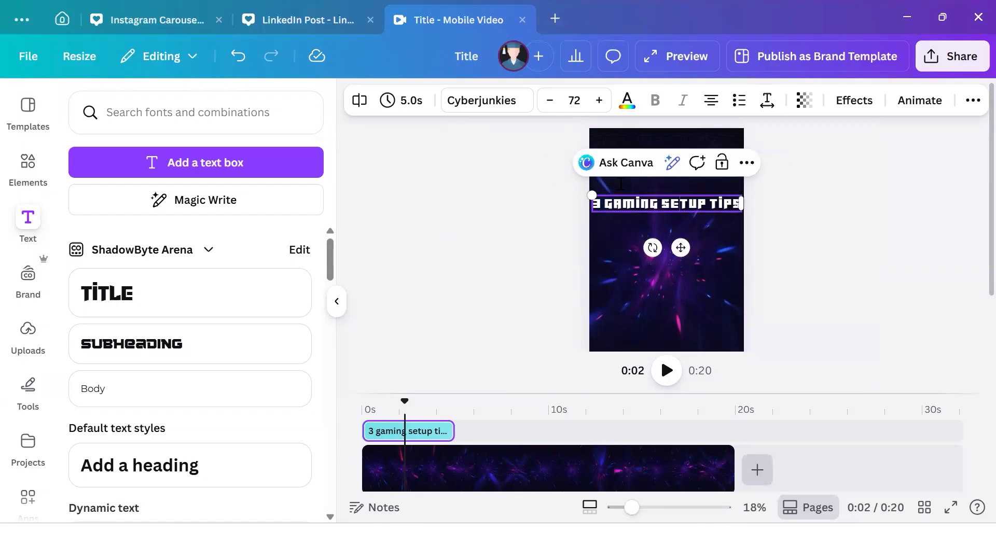
pyautogui.doubleClick(652, 205)
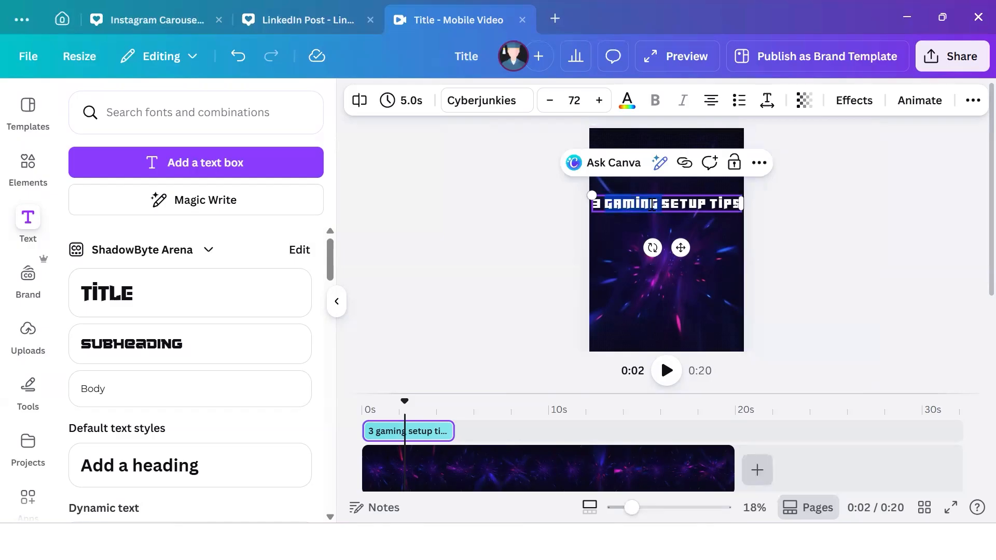
pyautogui.click(652, 204)
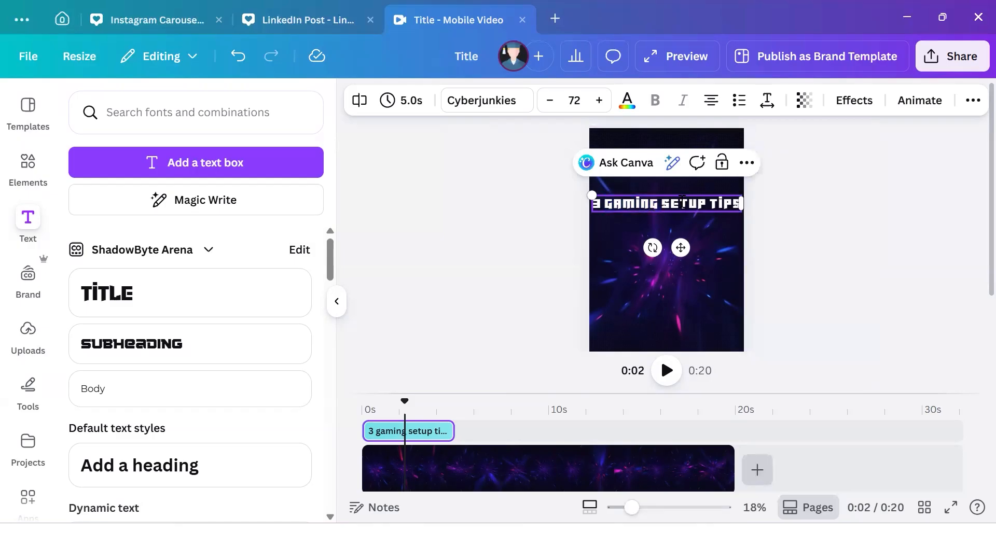
pyautogui.moveTo(684, 246); pyautogui.dragTo(684, 228)
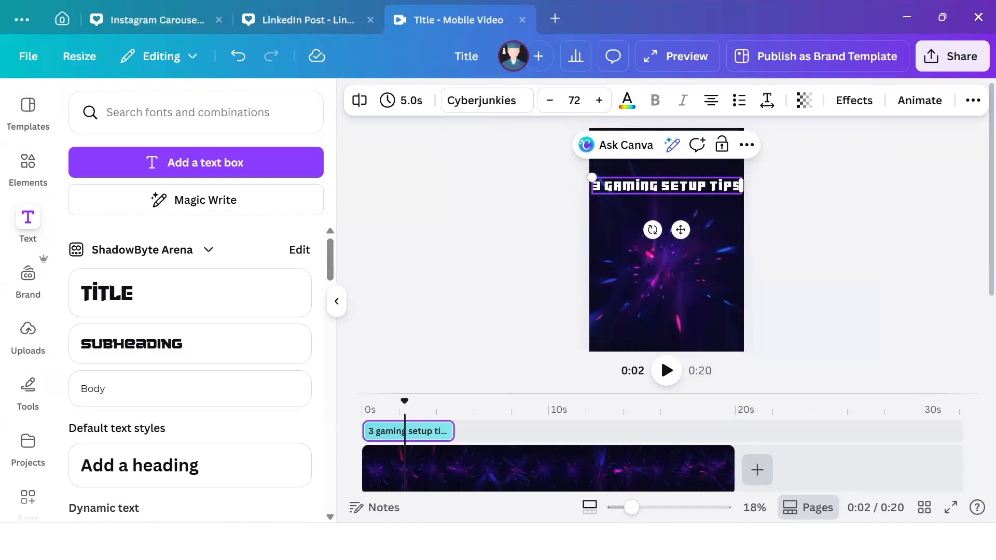
# - Recolor the whole word "tips" in the title with the light cyan from the ShadowByte Arena palette
pyautogui.click(708, 186)
pyautogui.moveTo(709, 186); pyautogui.dragTo(737, 185)
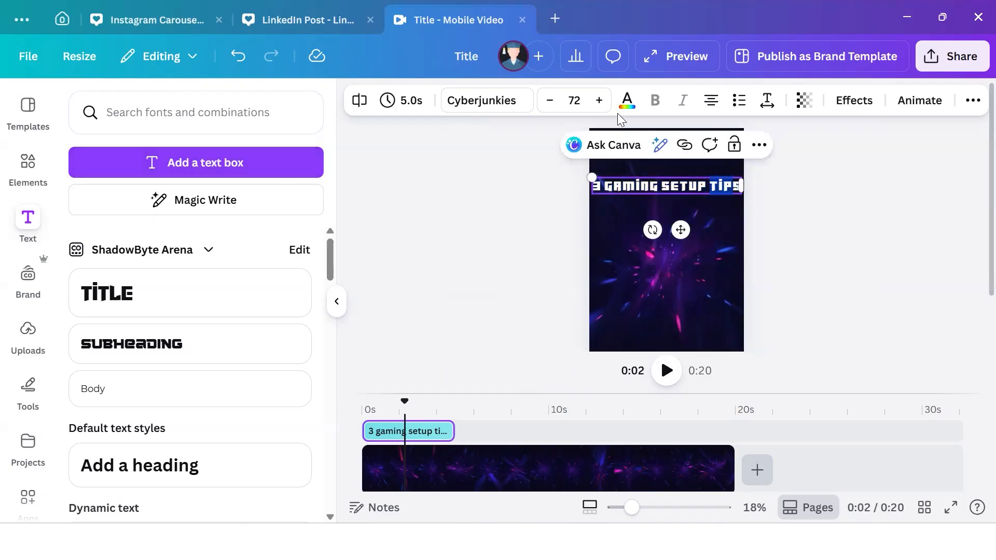
pyautogui.click(119, 315)
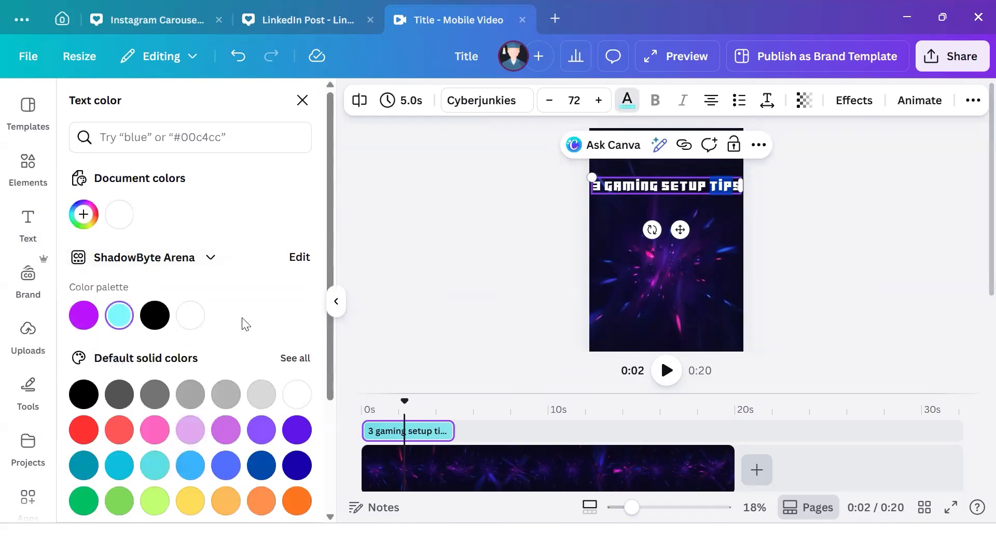
pyautogui.click(423, 277)
pyautogui.click(851, 265)
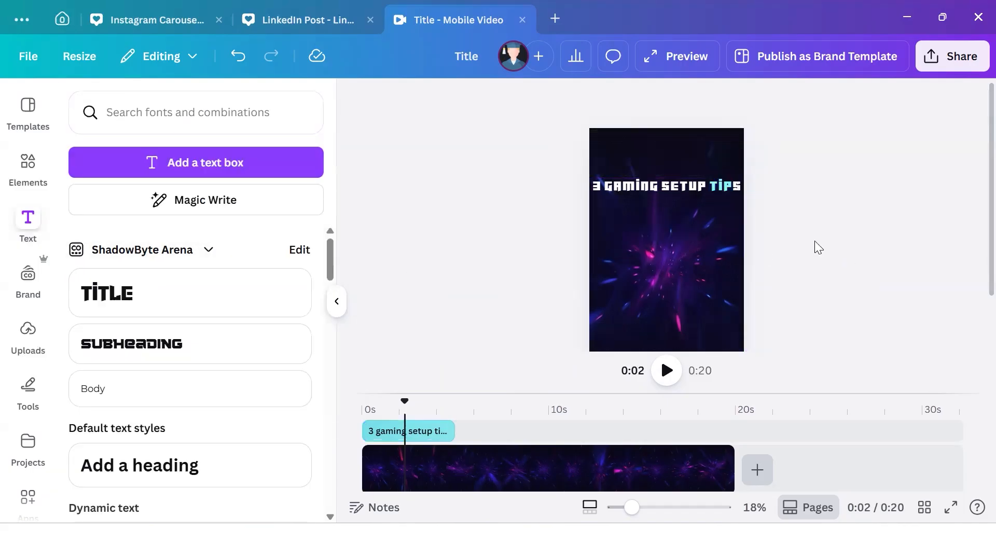
pyautogui.click(740, 188)
pyautogui.click(741, 187)
pyautogui.doubleClick(740, 186)
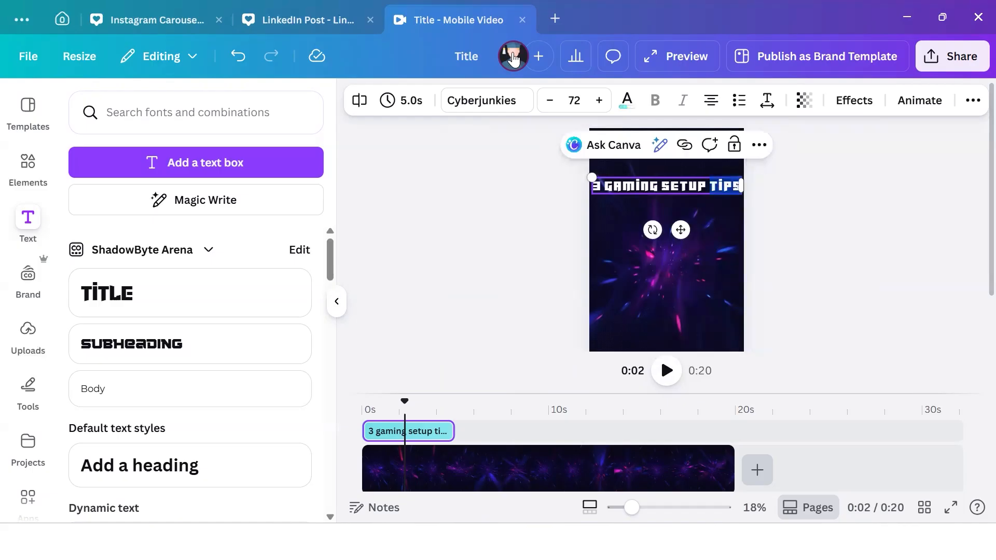
pyautogui.click(627, 100)
pyautogui.click(119, 315)
pyautogui.click(459, 251)
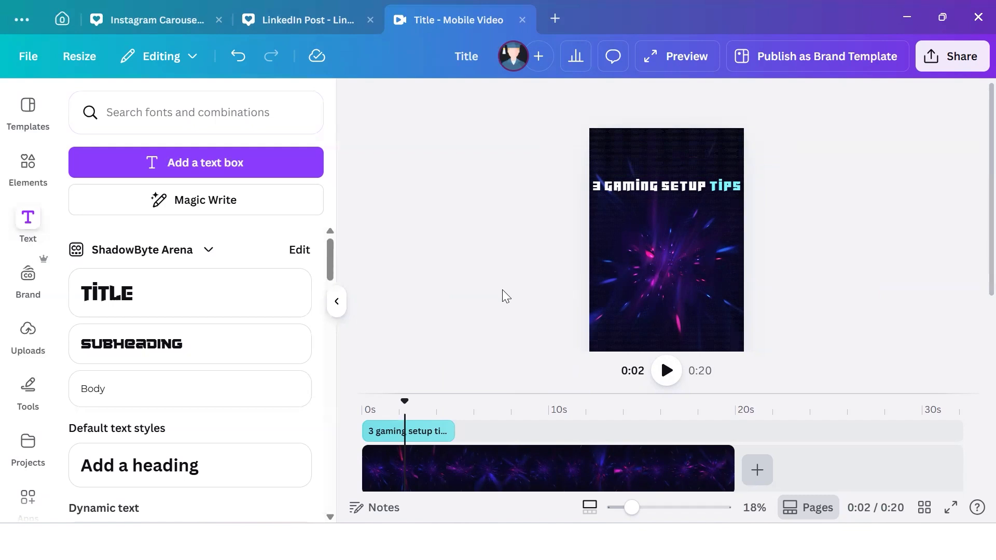
# - Try the Neon text effect on the title and remove it again
pyautogui.click(712, 186)
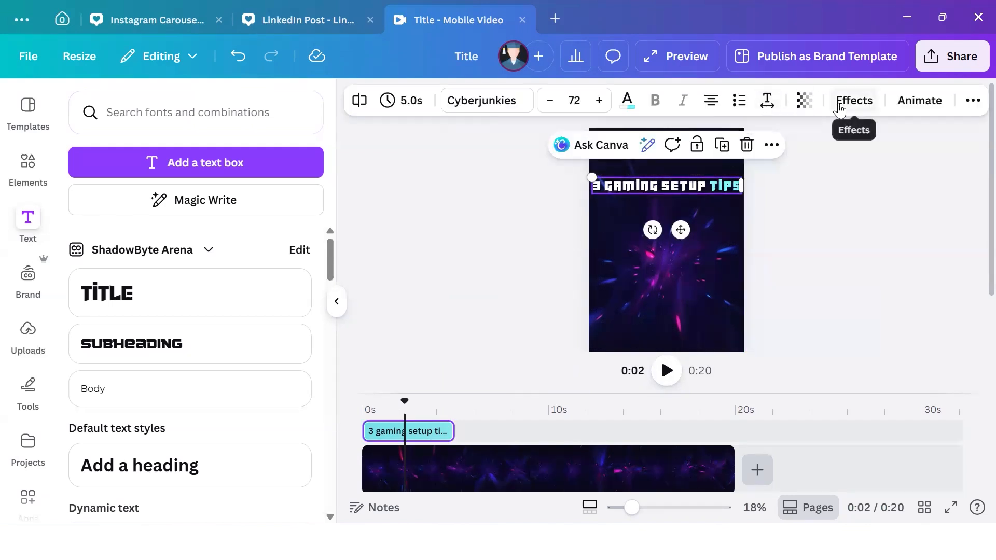
pyautogui.click(840, 104)
pyautogui.click(203, 390)
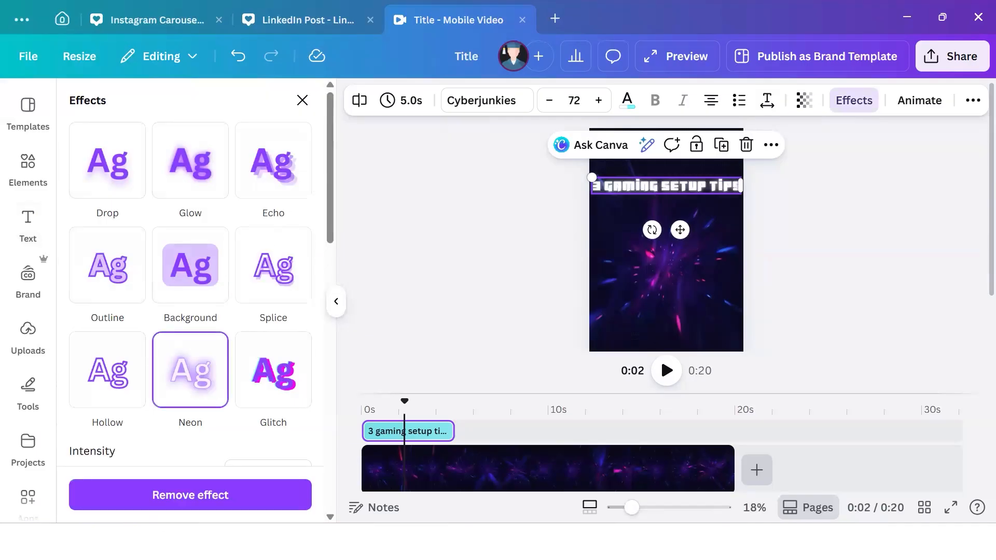
pyautogui.click(178, 496)
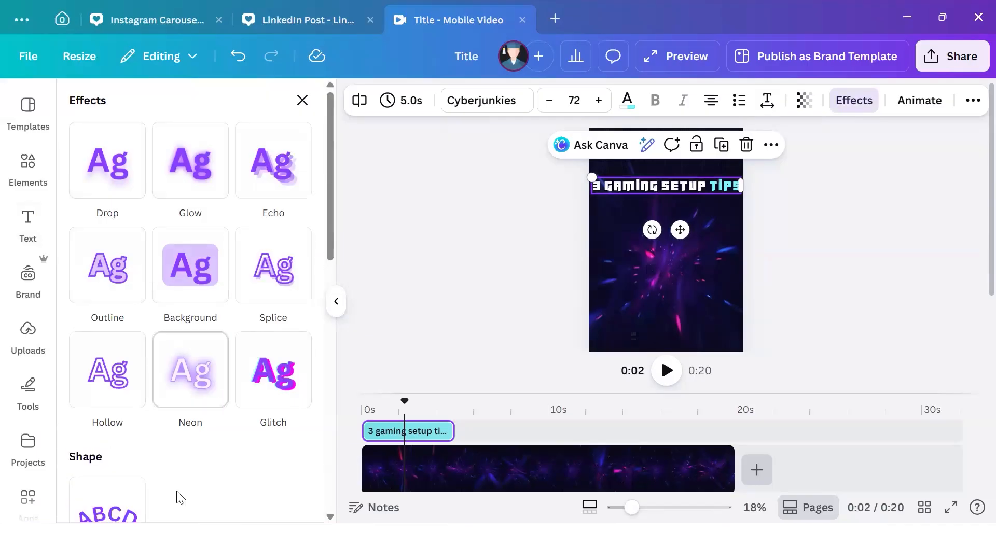
pyautogui.click(365, 364)
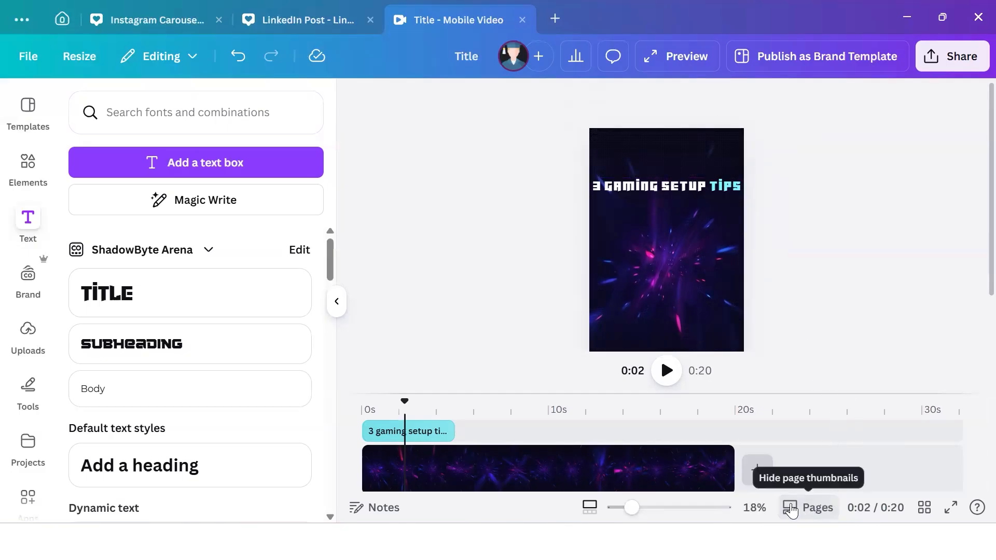
pyautogui.rightClick(690, 191)
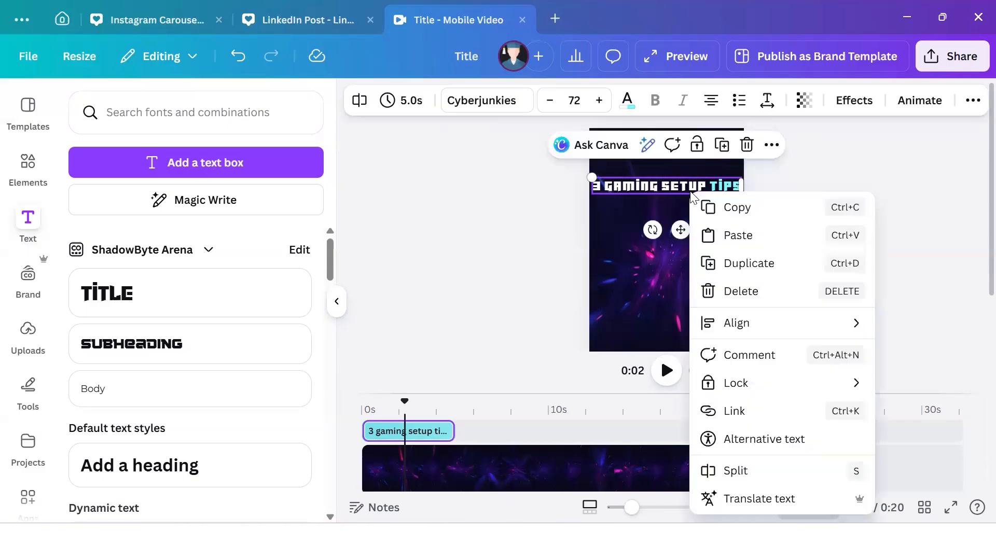
pyautogui.click(797, 158)
pyautogui.click(820, 188)
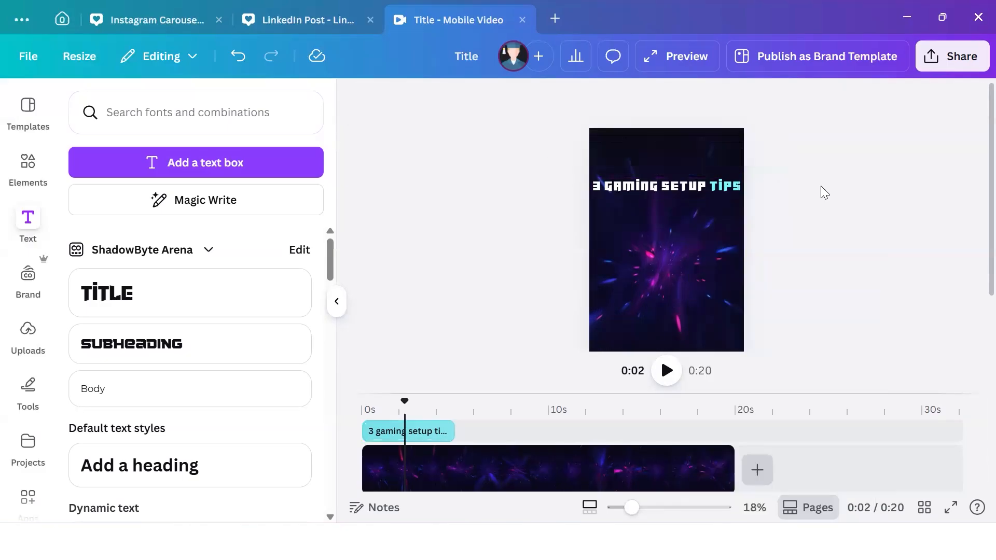
# - Duplicate the 20-second particle streak background clip three times to extend the video's timeline
pyautogui.click(735, 144)
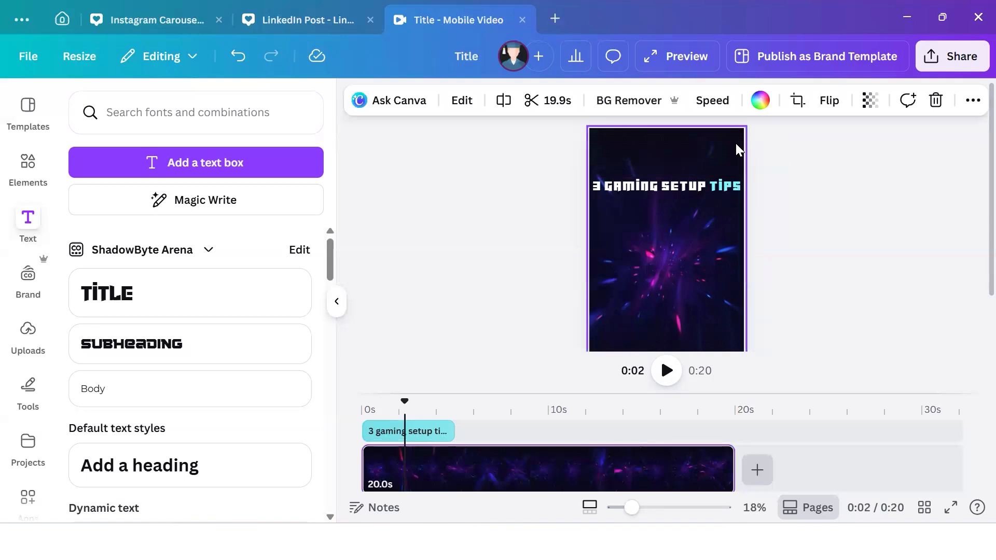
pyautogui.rightClick(736, 143)
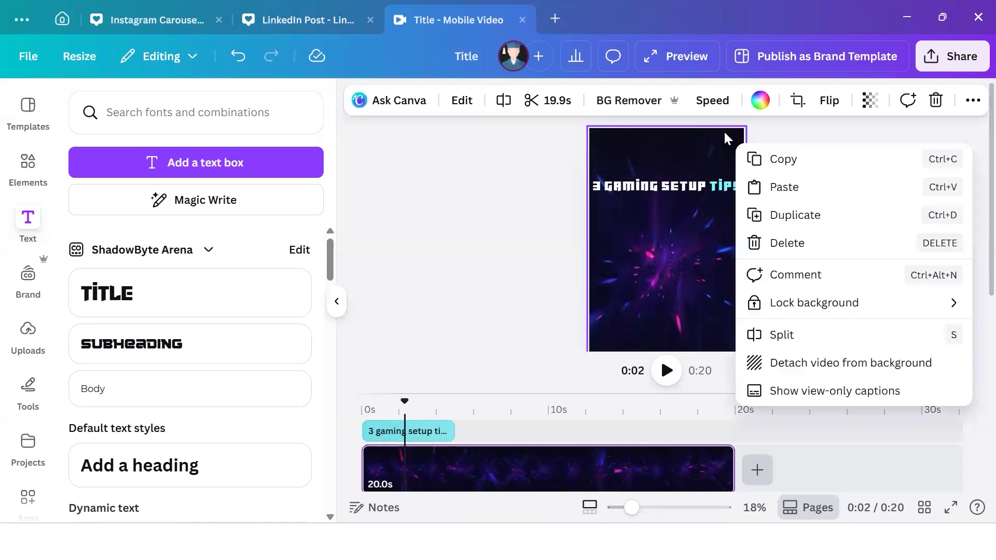
pyautogui.click(816, 231)
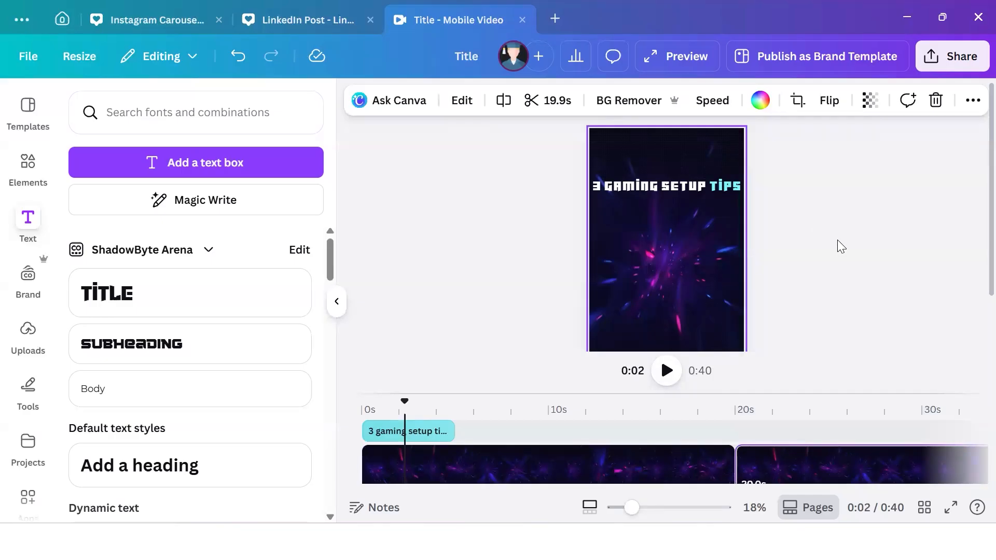
pyautogui.rightClick(716, 240)
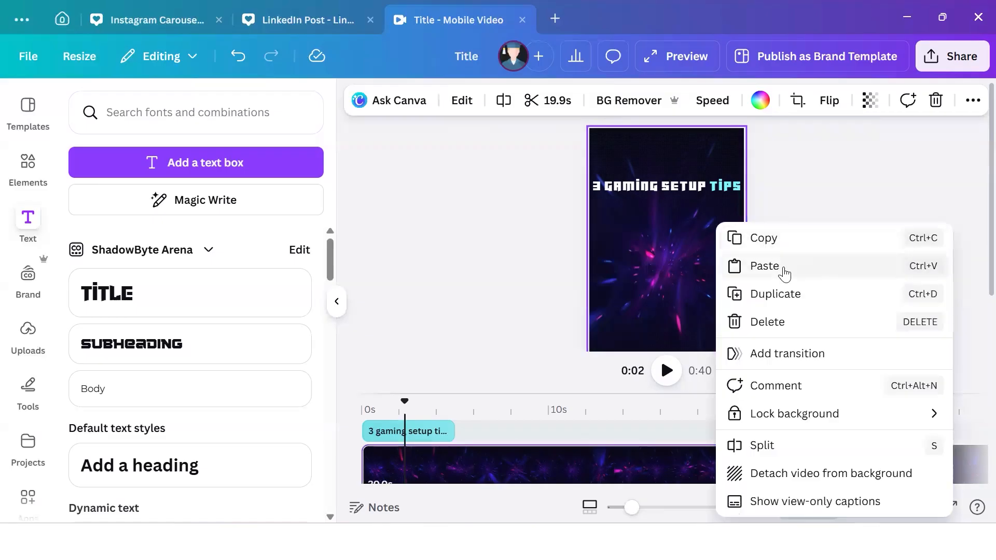
pyautogui.click(785, 293)
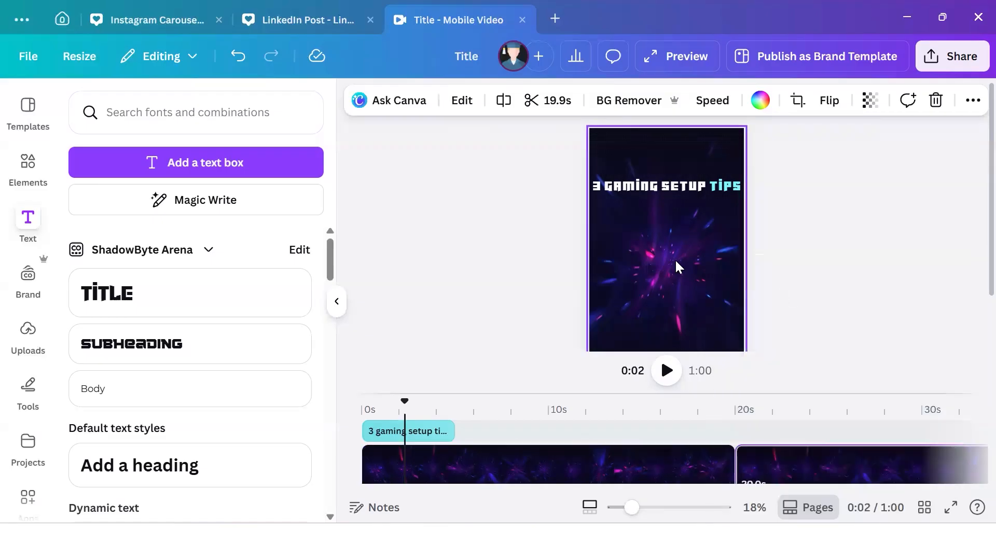
pyautogui.rightClick(674, 259)
pyautogui.click(752, 295)
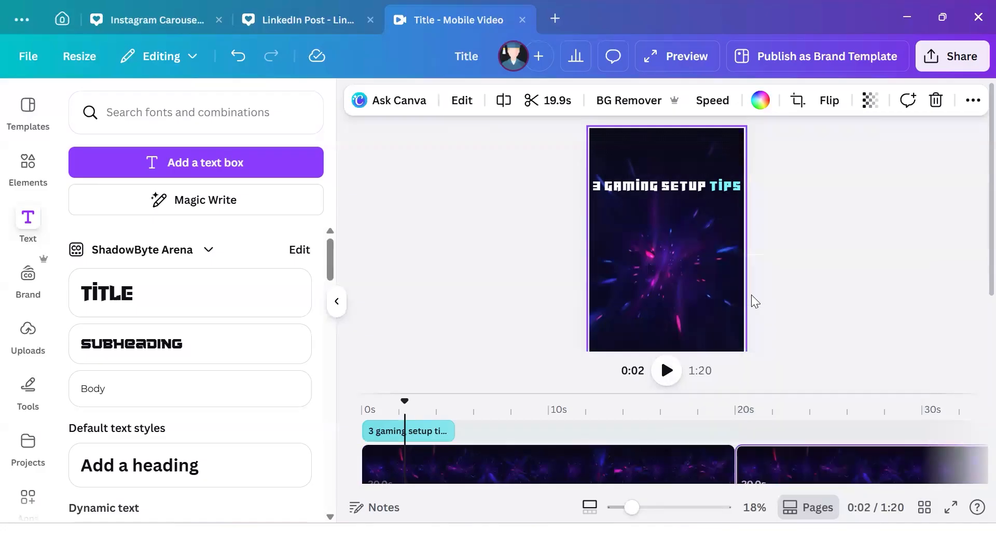
pyautogui.scroll(-1, 823, 307)
pyautogui.scroll(1, 823, 307)
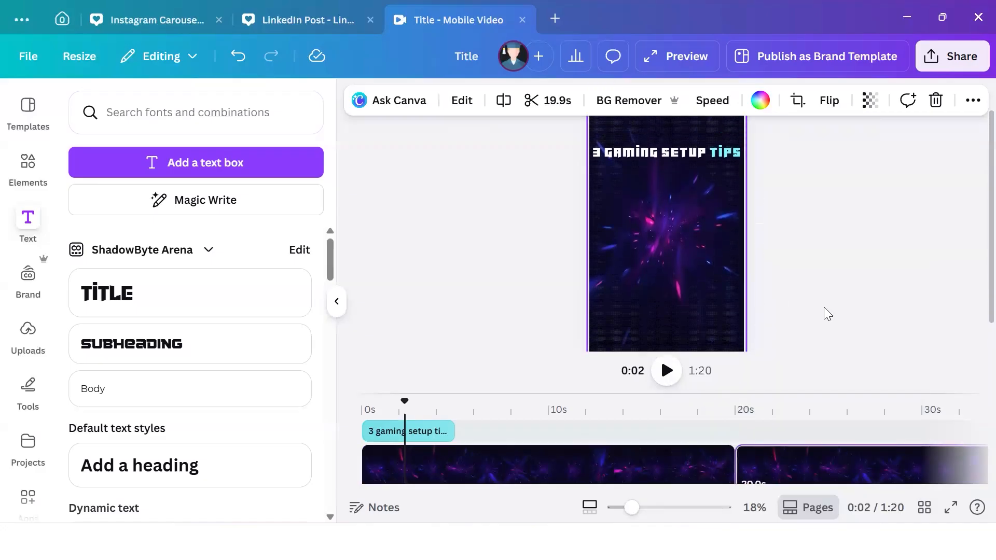
pyautogui.scroll(-1, 824, 307)
pyautogui.scroll(2, 823, 307)
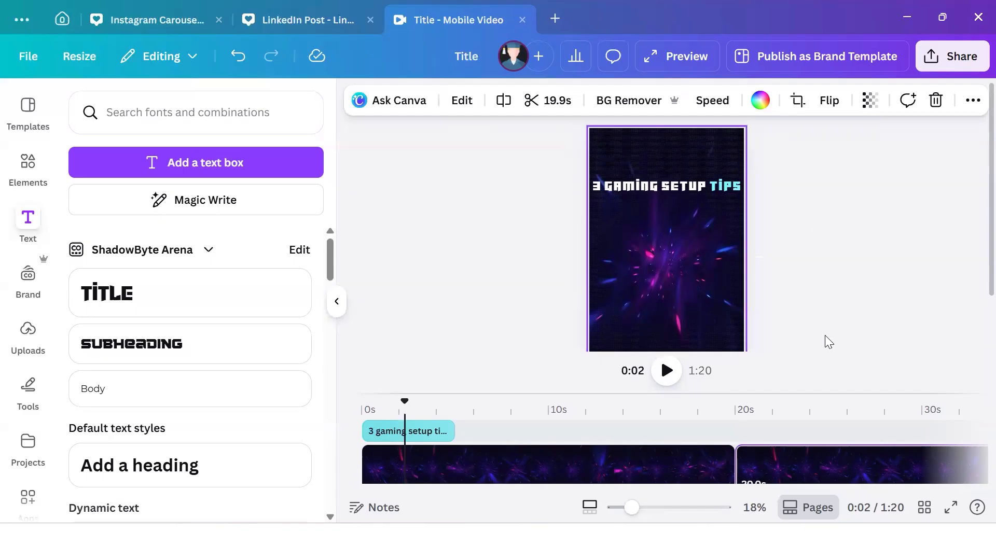
pyautogui.scroll(-1, 825, 336)
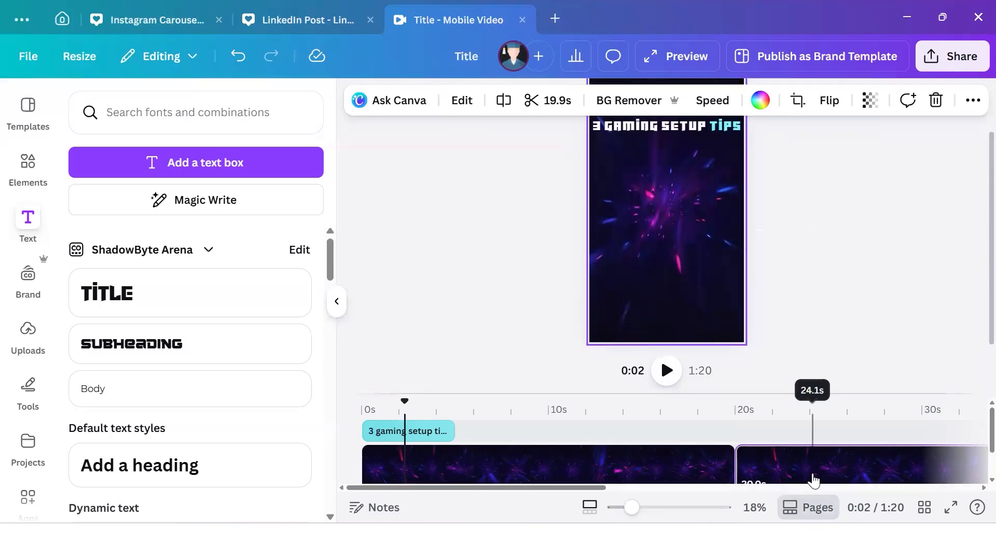
# - Add a ShadowByte Arena body text at the start of the second background clip, around 0:20, and set its font size to 72
pyautogui.click(812, 480)
pyautogui.scroll(1, 856, 350)
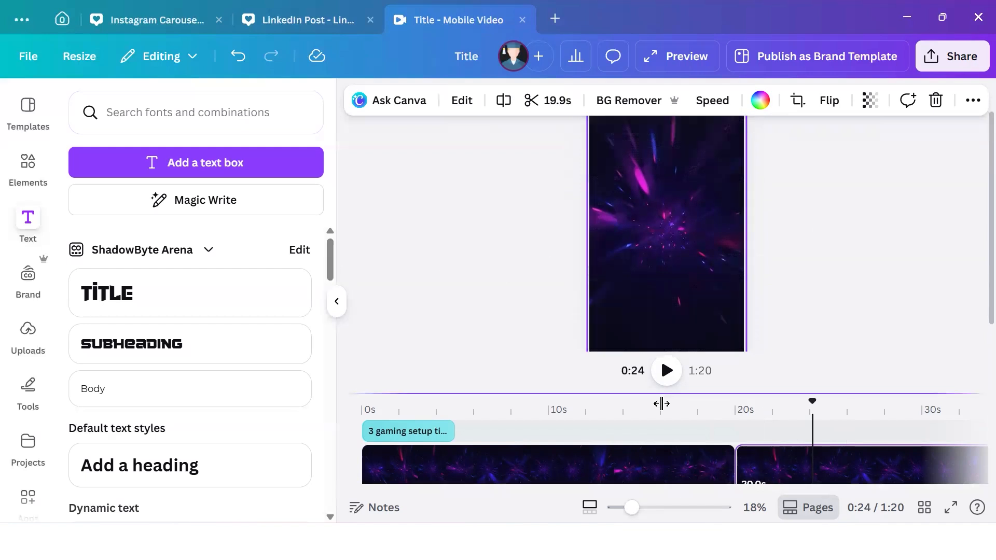
pyautogui.click(742, 450)
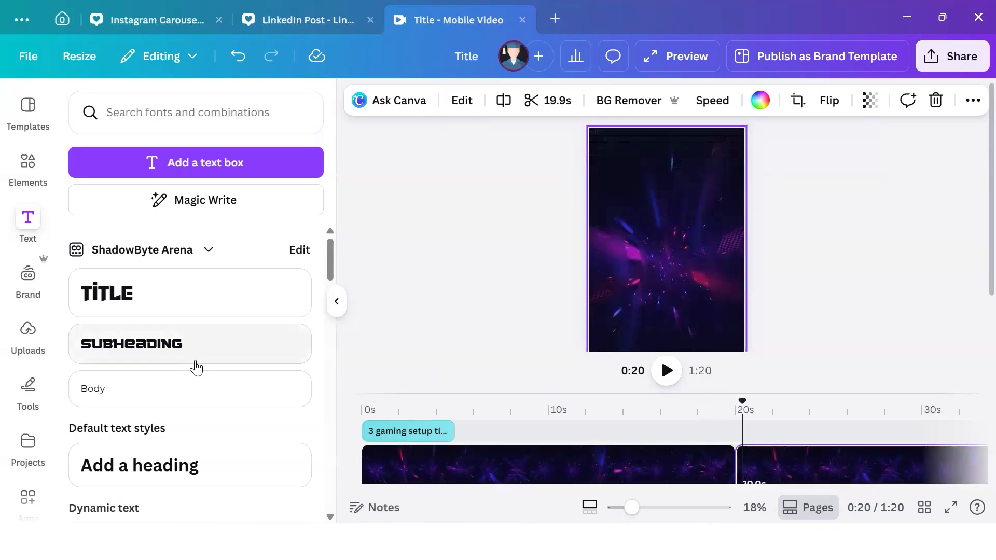
pyautogui.click(191, 388)
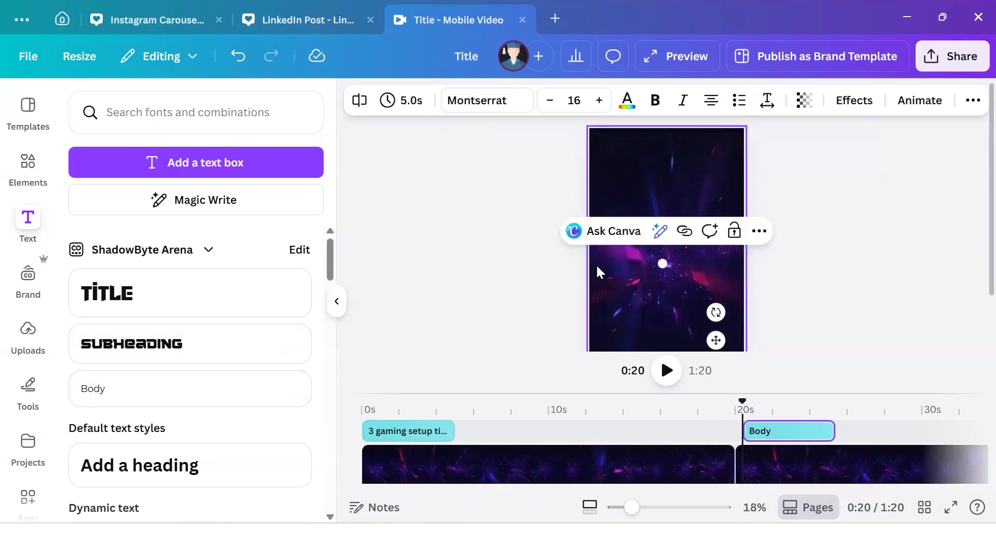
pyautogui.click(574, 101)
pyautogui.scroll(-5, 549, 321)
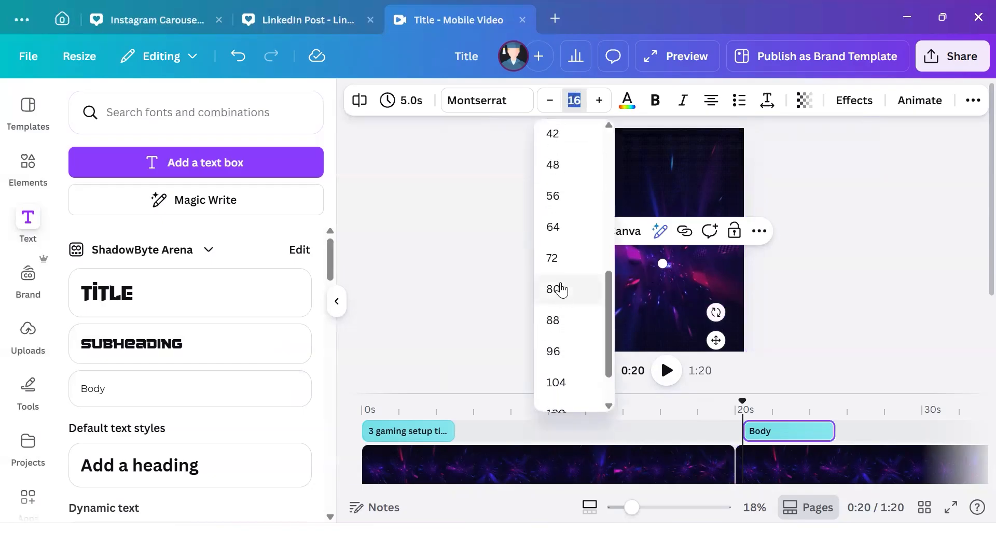
pyautogui.click(563, 276)
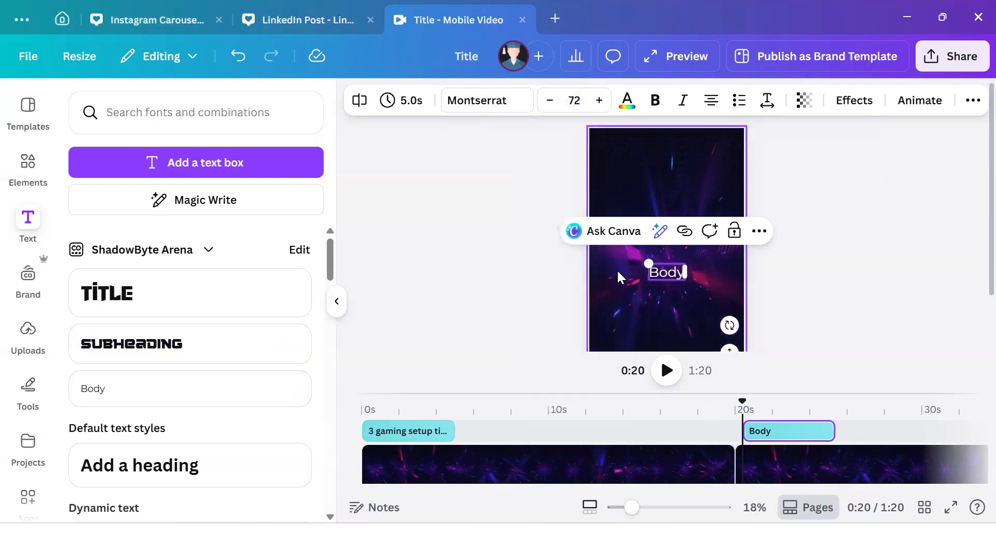
# - Replace the new body text's placeholder with "Use proper lighting for better focus"
pyautogui.doubleClick(672, 272)
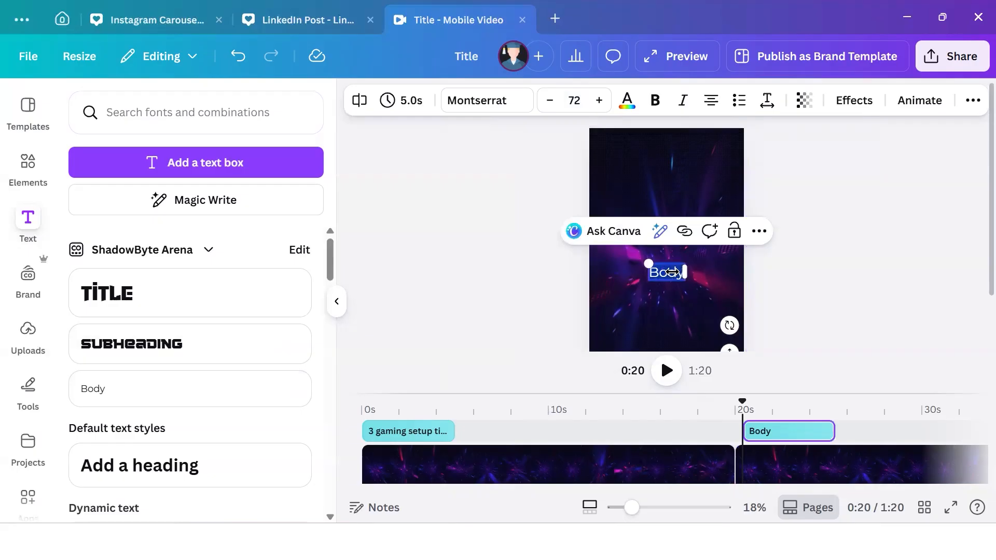
pyautogui.write('U')
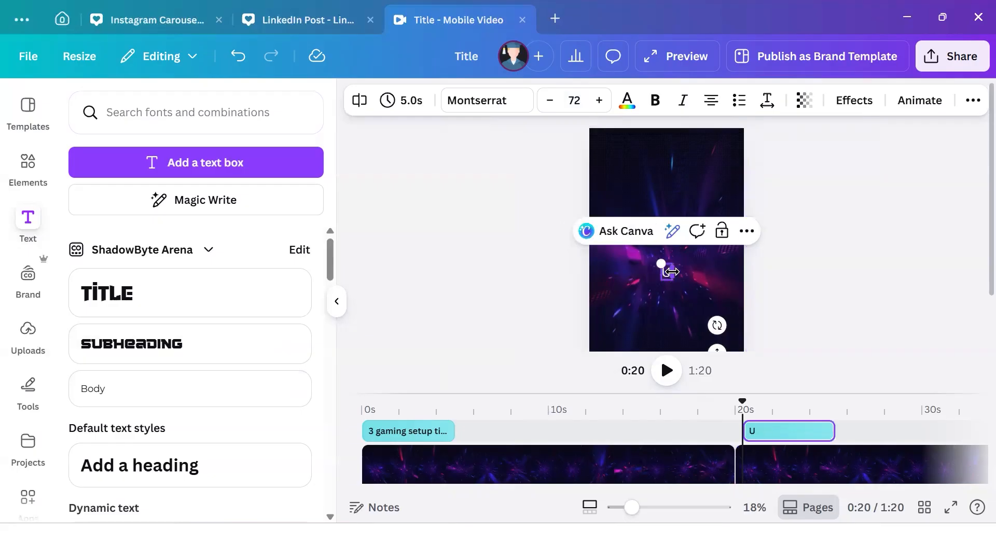
pyautogui.write('se proper')
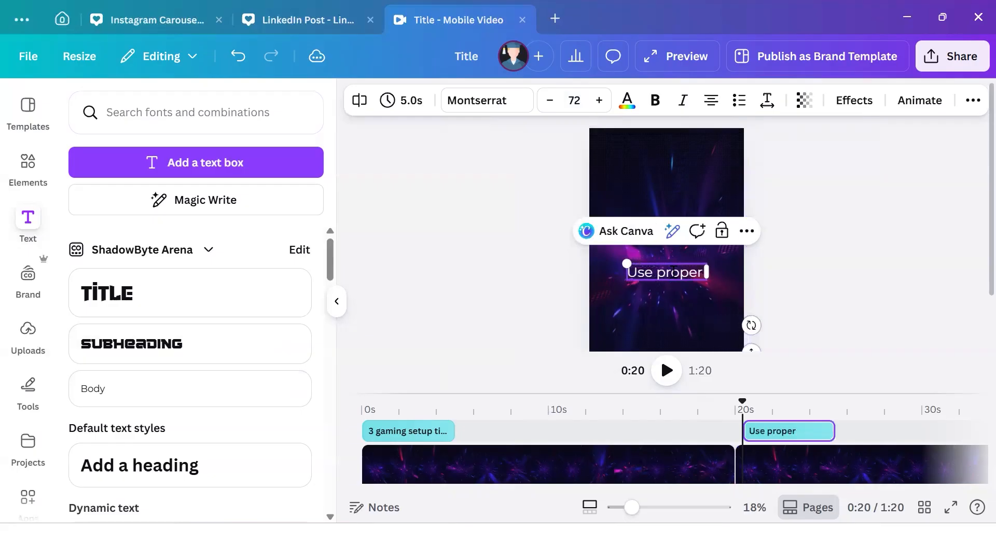
pyautogui.write(' light')
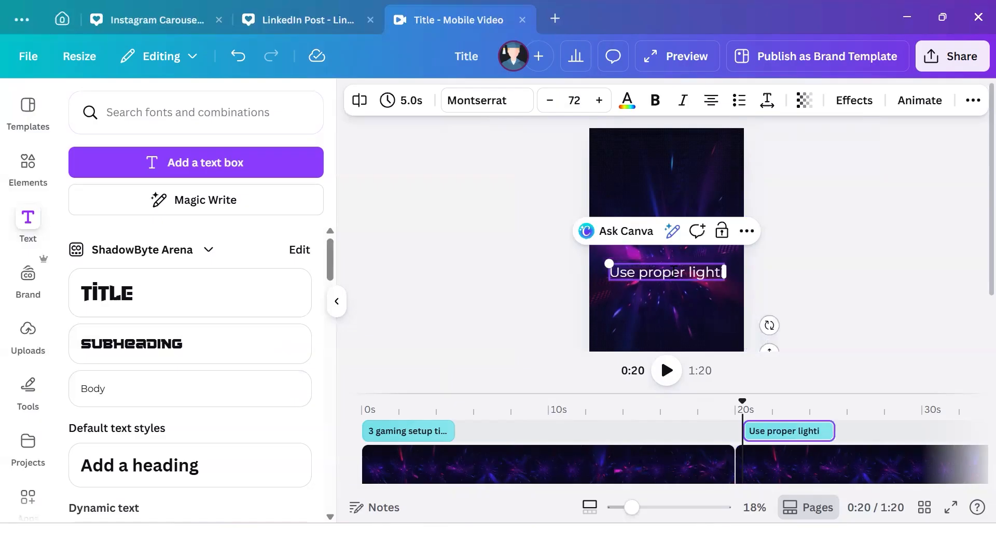
pyautogui.write('ing for be')
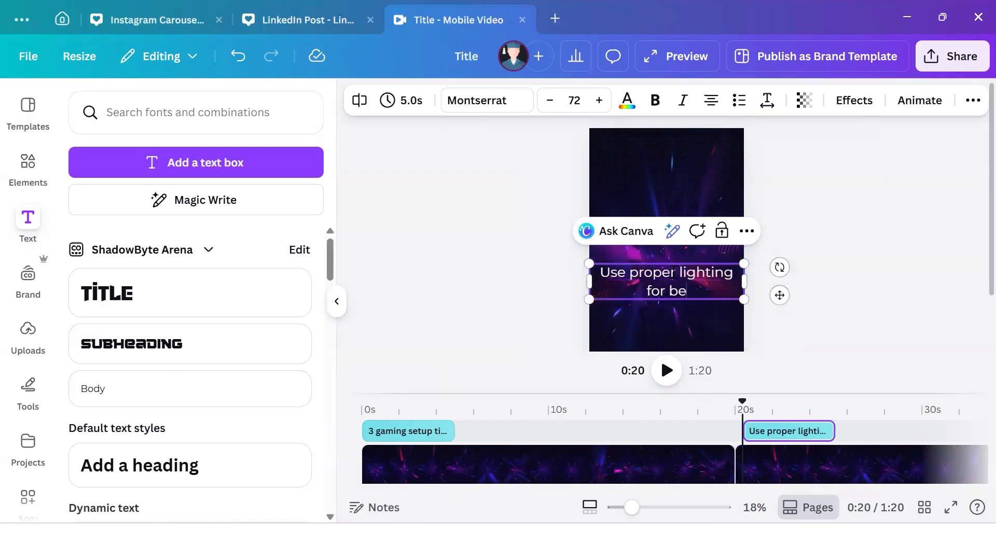
pyautogui.write('tter focus')
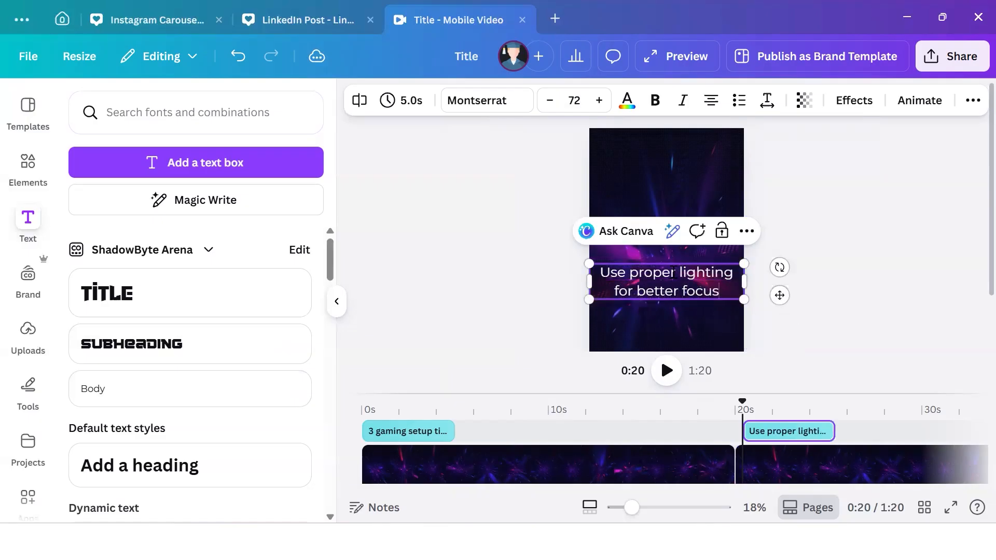
# - Move the lighting tip up to just above the particle burst and make its text bold
pyautogui.click(803, 258)
pyautogui.click(690, 280)
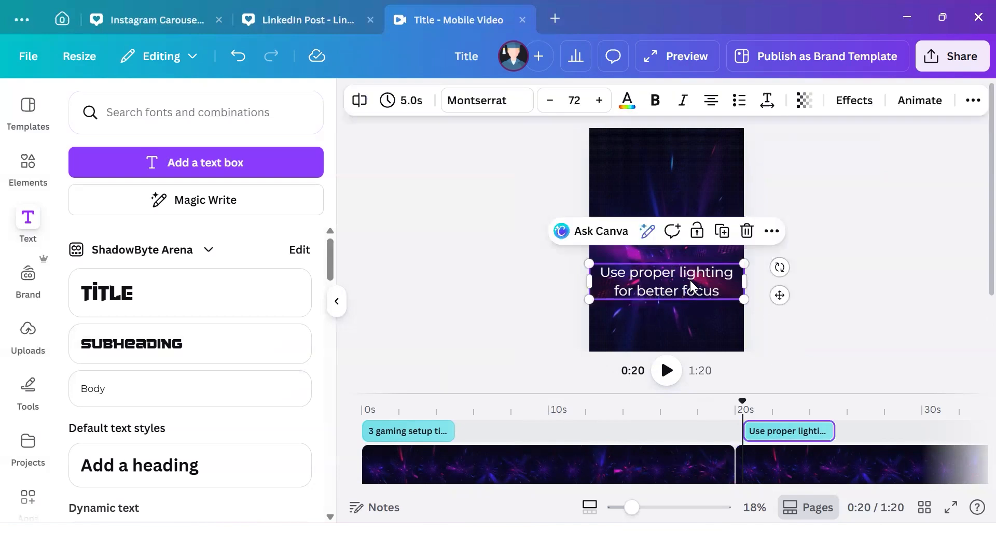
pyautogui.moveTo(779, 295); pyautogui.dragTo(775, 248)
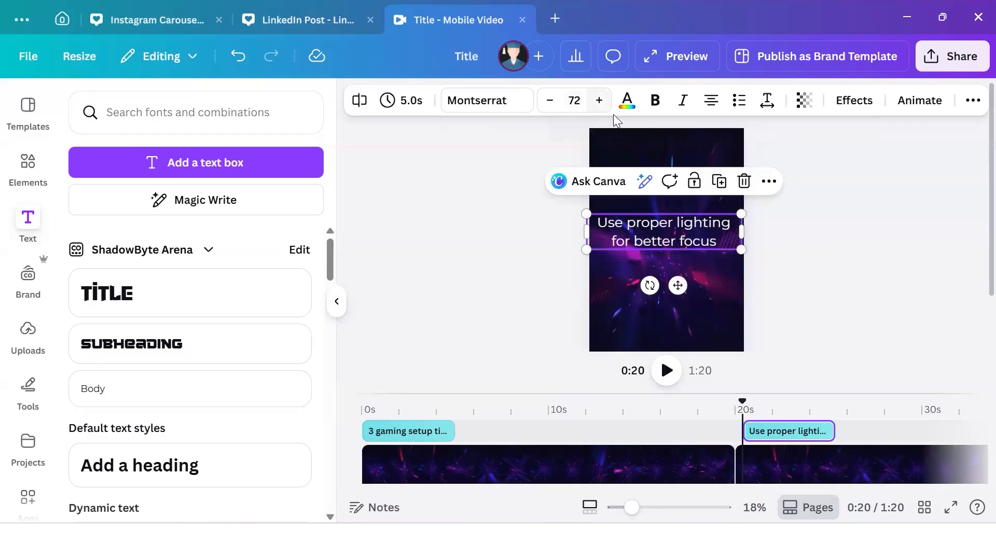
pyautogui.click(655, 101)
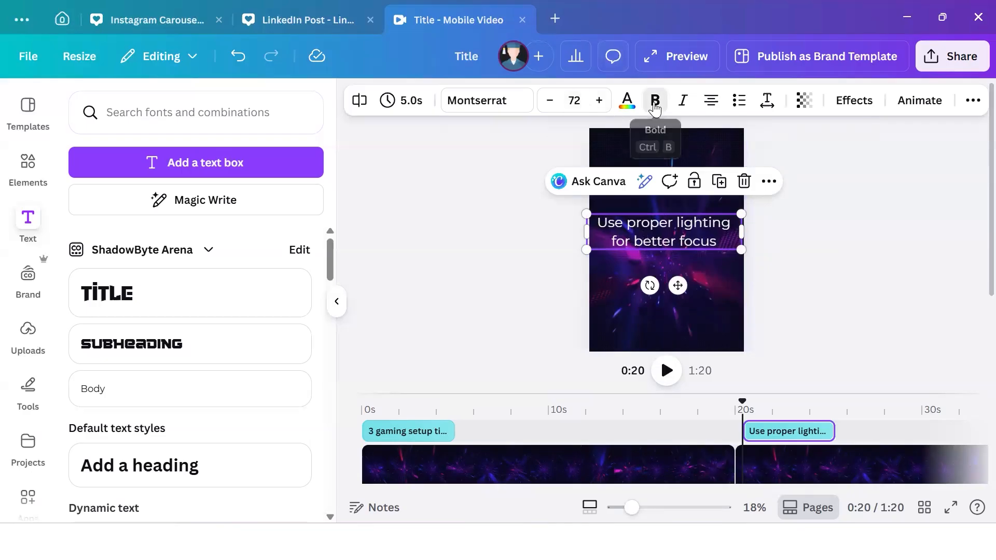
pyautogui.click(778, 285)
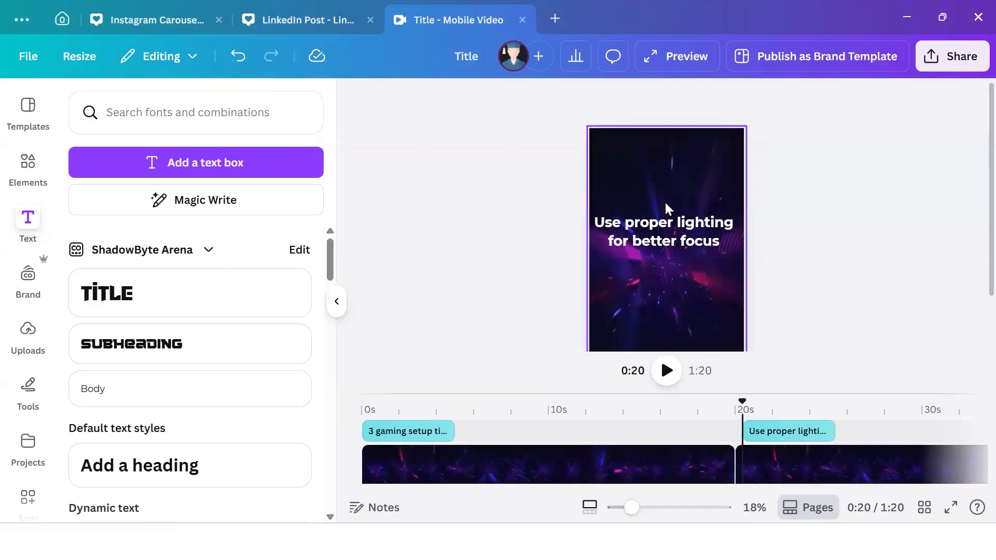
pyautogui.click(668, 224)
pyautogui.moveTo(682, 279); pyautogui.dragTo(681, 280)
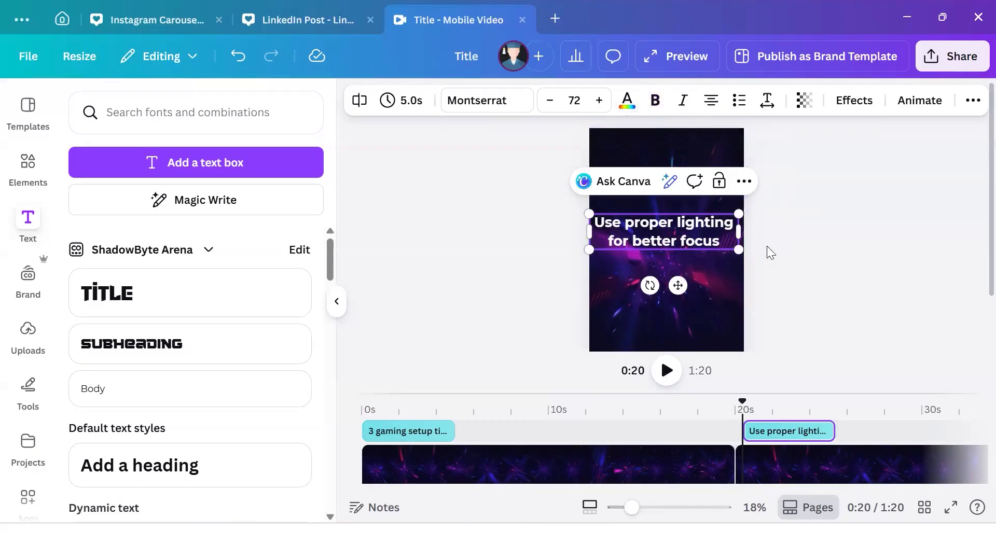
# - Add a body text at the start of the third background clip, around 0:40, and set its font size to 72
pyautogui.scroll(-3, 777, 344)
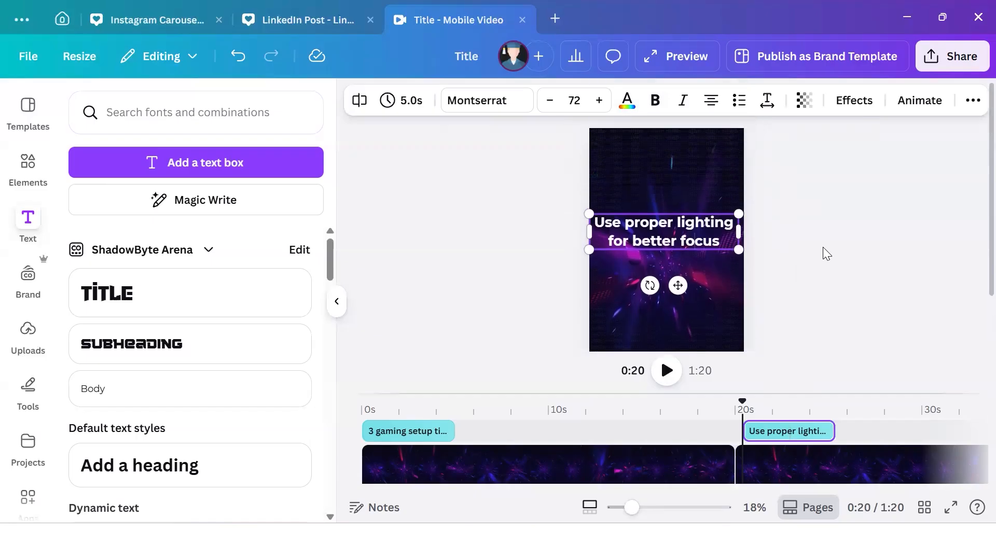
pyautogui.hscroll(8, 906, 425)
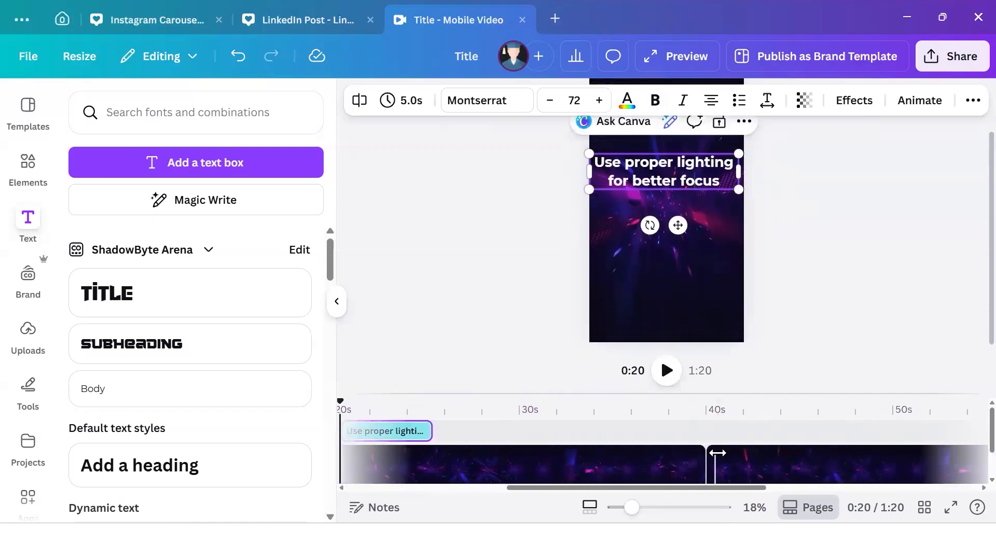
pyautogui.rightClick(720, 459)
pyautogui.click(720, 470)
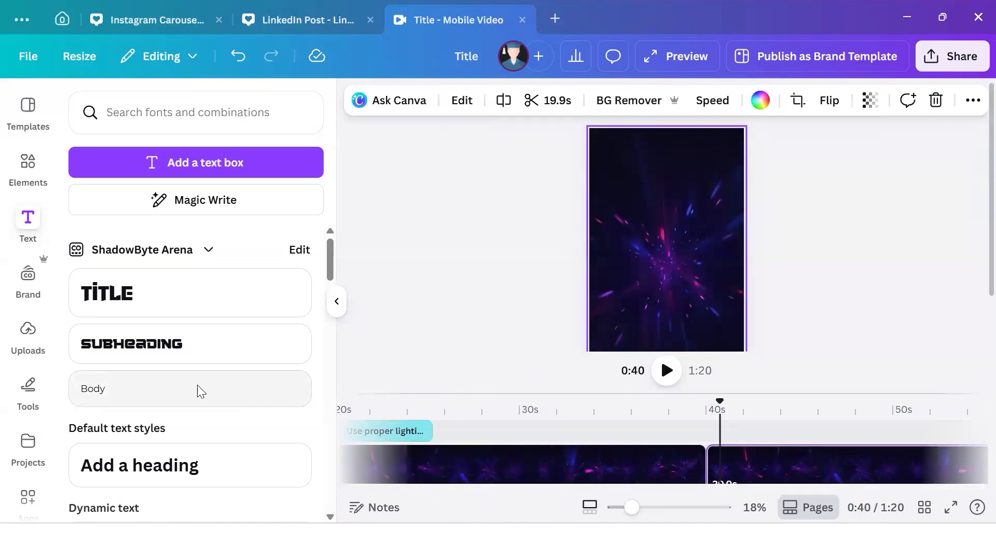
pyautogui.moveTo(197, 389); pyautogui.dragTo(682, 275)
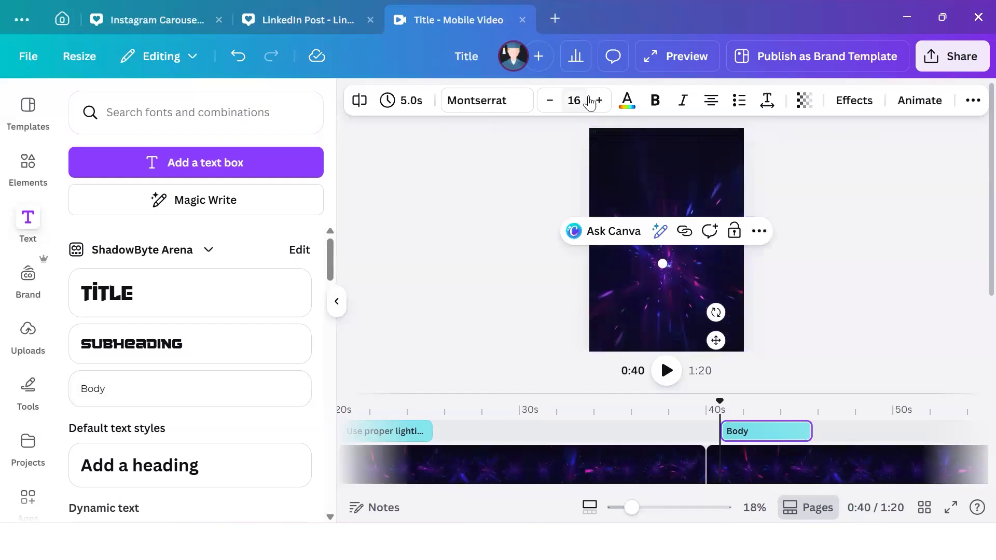
pyautogui.click(597, 100)
pyautogui.click(581, 107)
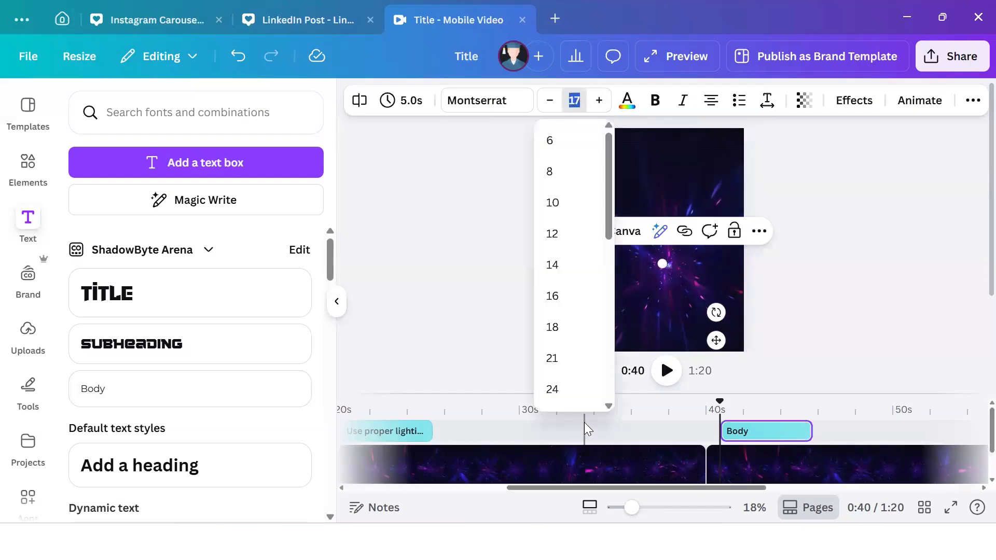
pyautogui.scroll(-3, 582, 363)
pyautogui.scroll(-3, 582, 363)
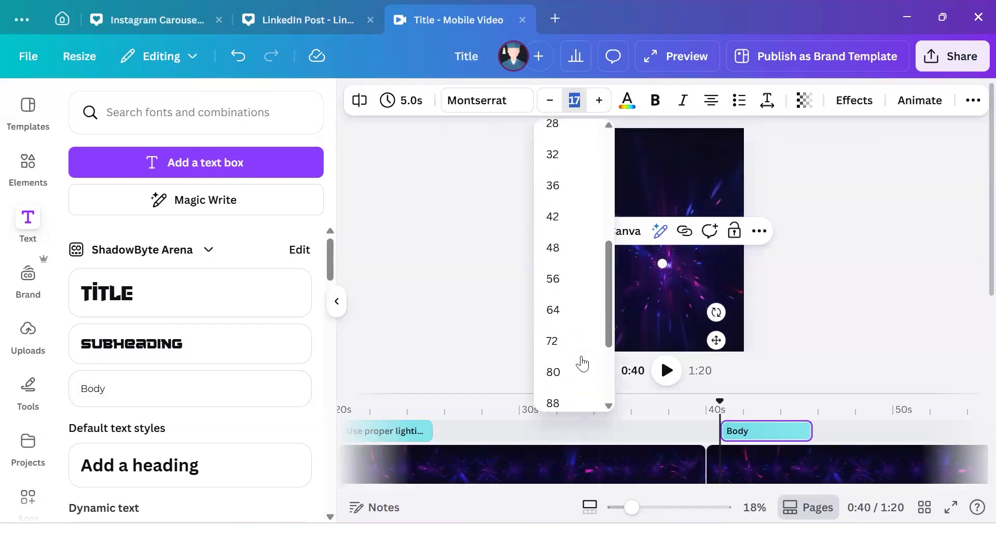
pyautogui.click(566, 320)
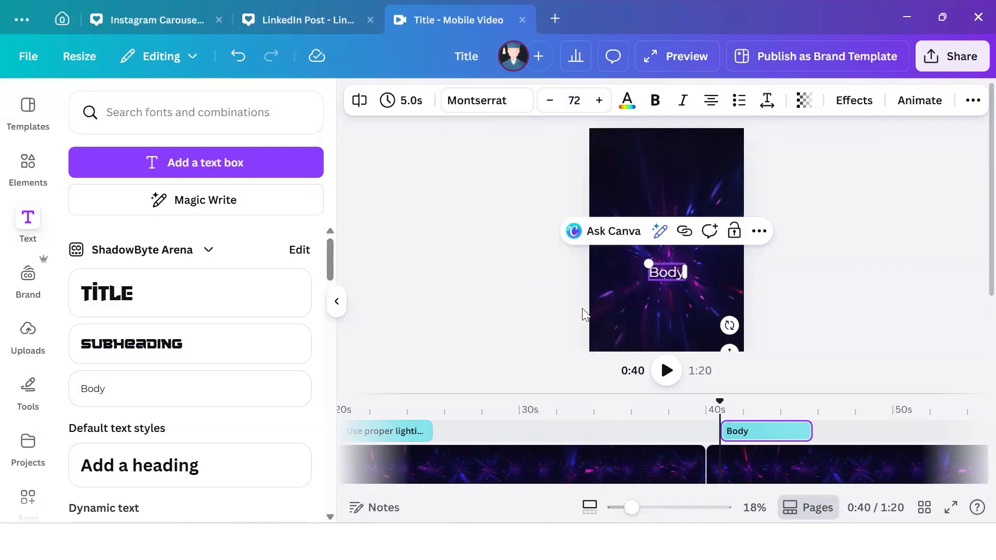
# - Change the third clip's body text to "Optimize your monitor settings" and move it up slightly on the page
pyautogui.doubleClick(663, 279)
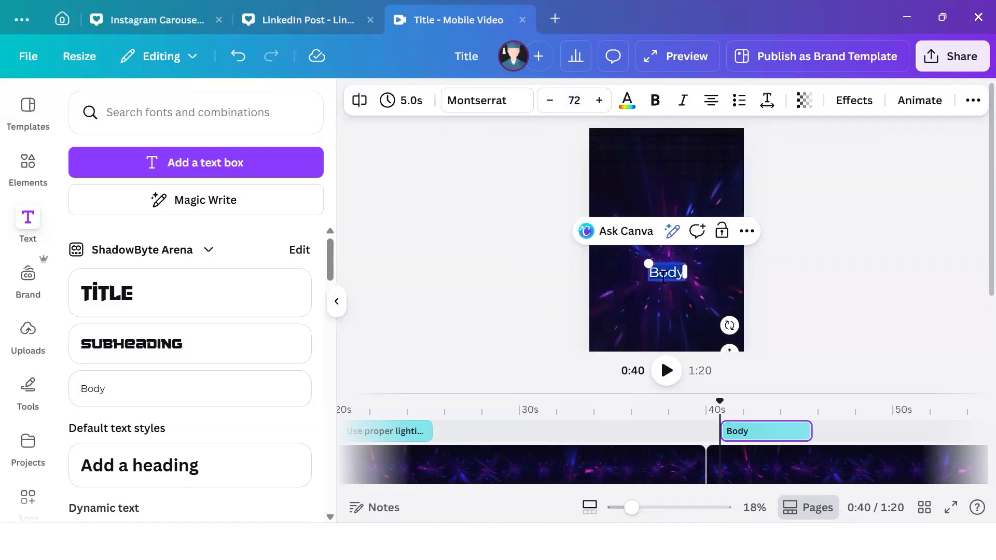
pyautogui.write('Optimize')
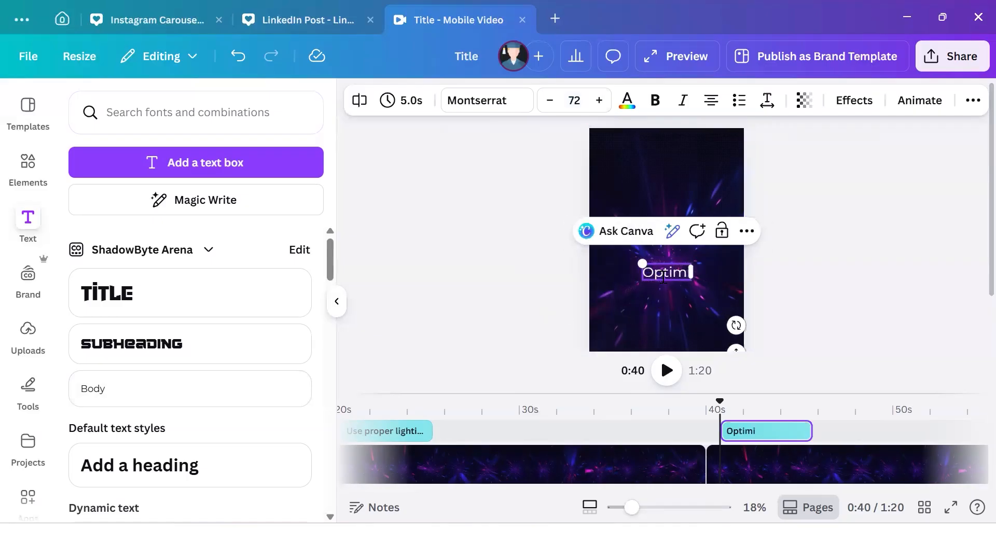
pyautogui.write(' you')
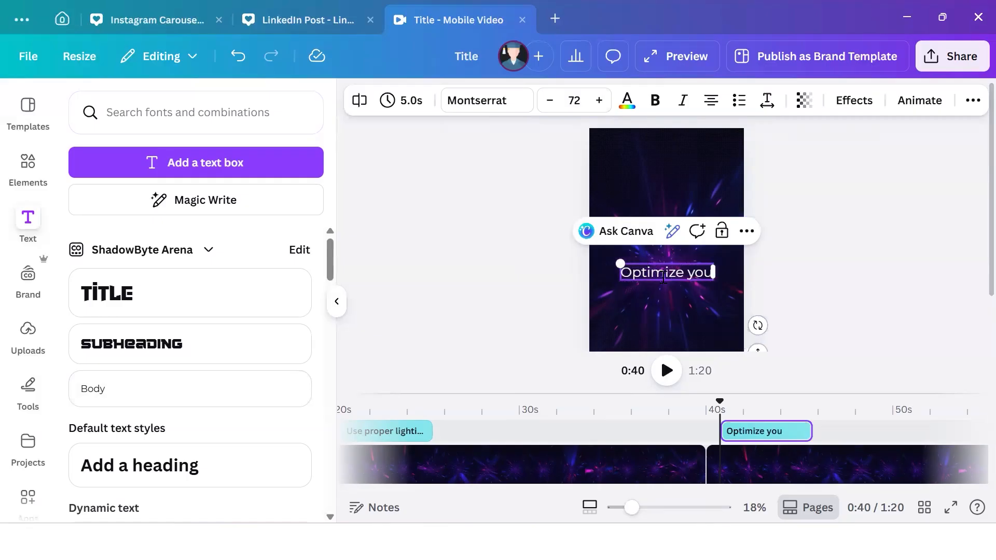
pyautogui.write('r monitor set')
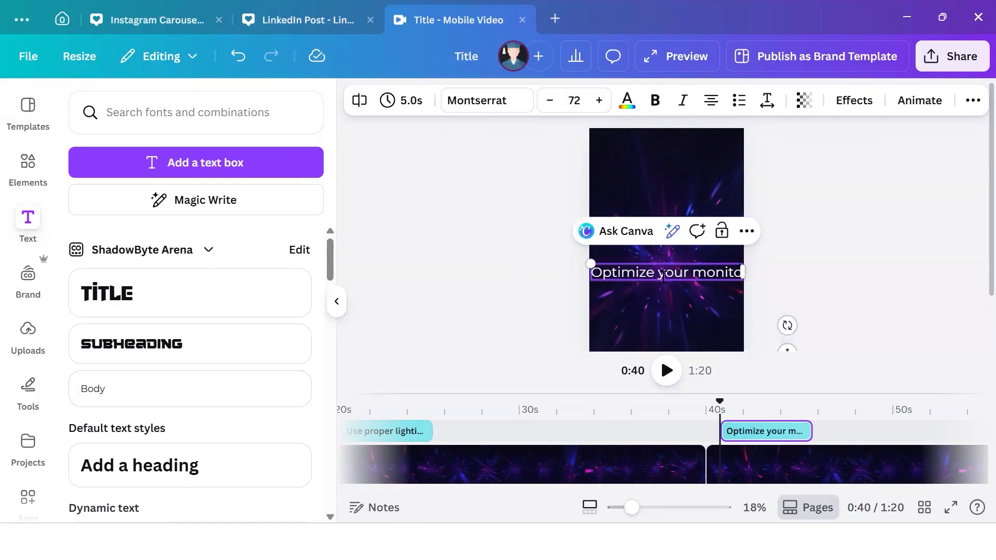
pyautogui.write('settings')
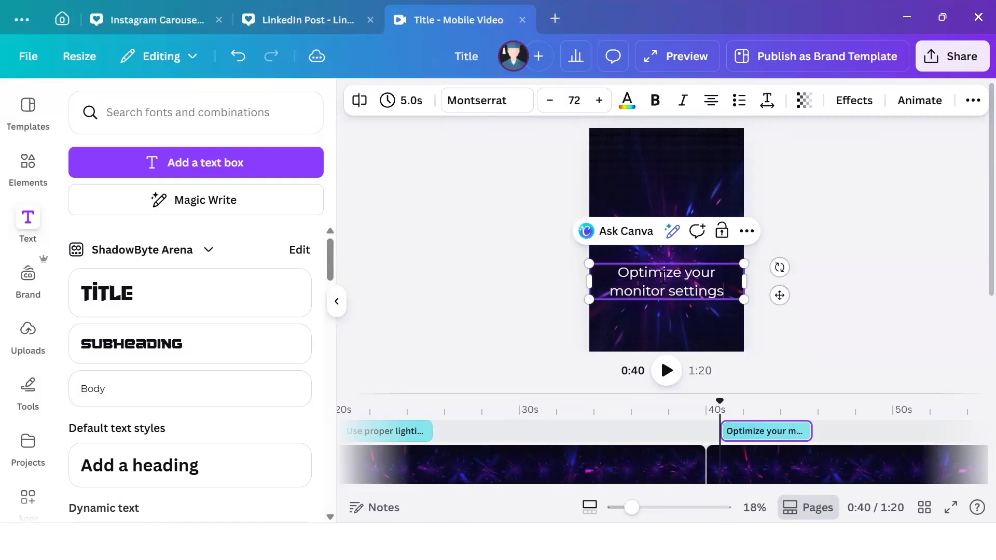
pyautogui.moveTo(777, 294); pyautogui.dragTo(775, 260)
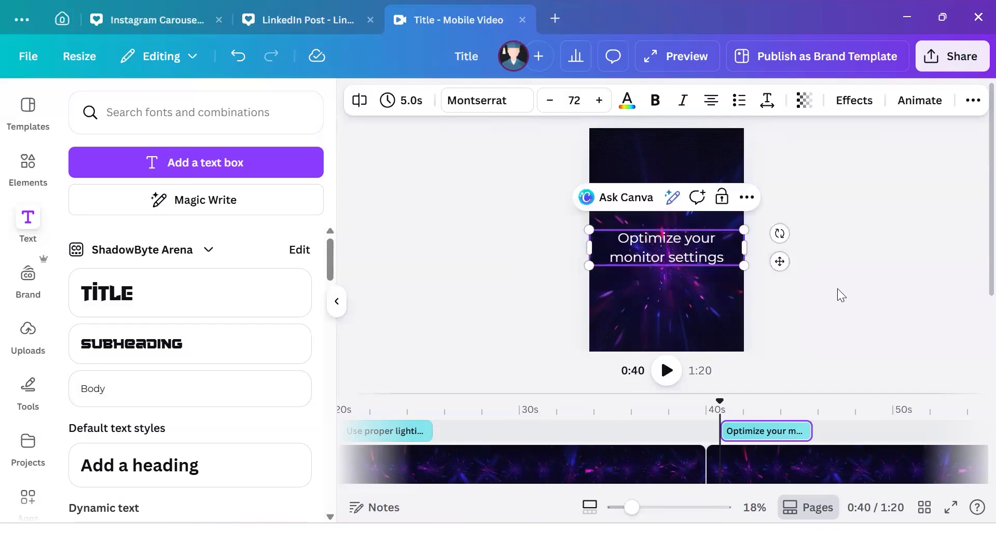
pyautogui.click(837, 289)
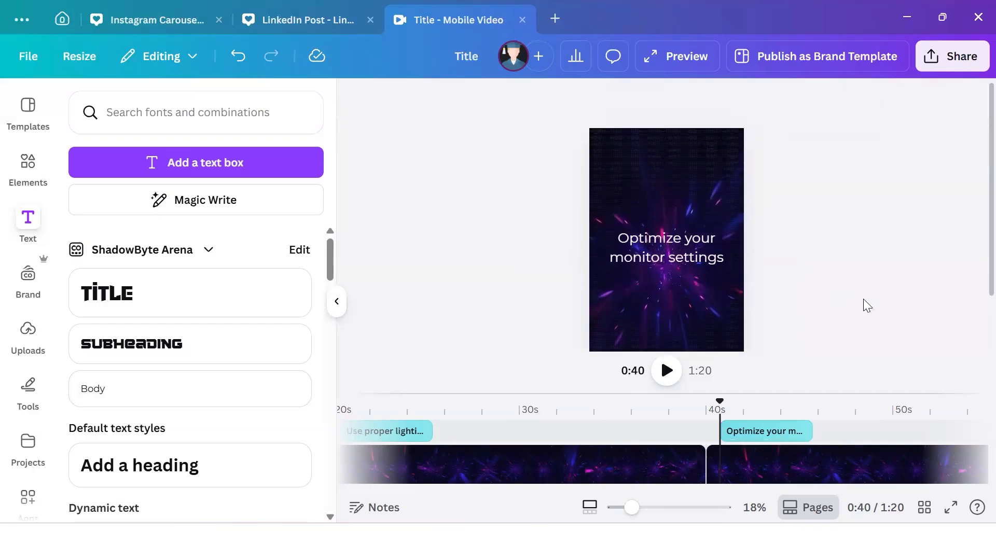
# - Add a body text at the start of the fourth background clip, around 1:00, and set its font size to 72
pyautogui.hscroll(5, 746, 430)
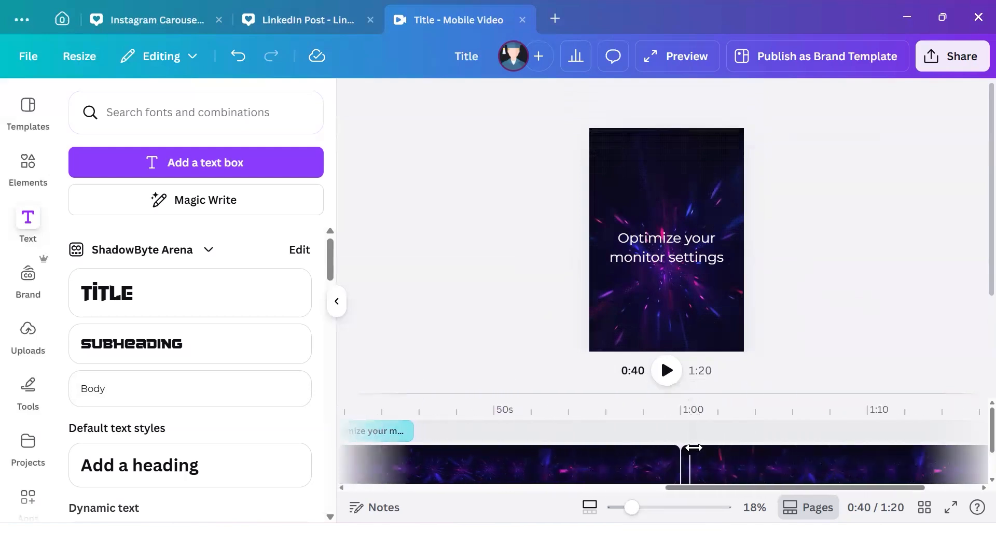
pyautogui.click(693, 447)
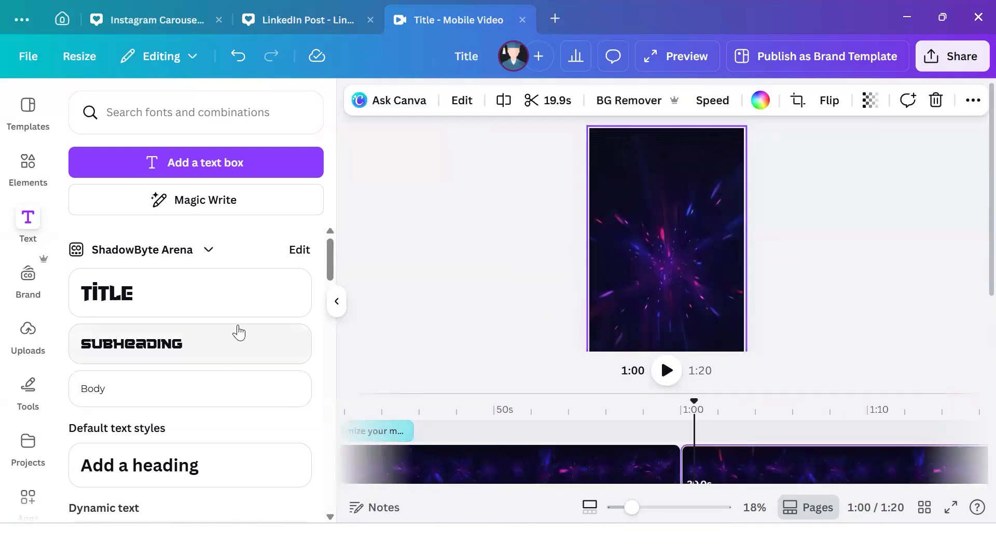
pyautogui.click(191, 388)
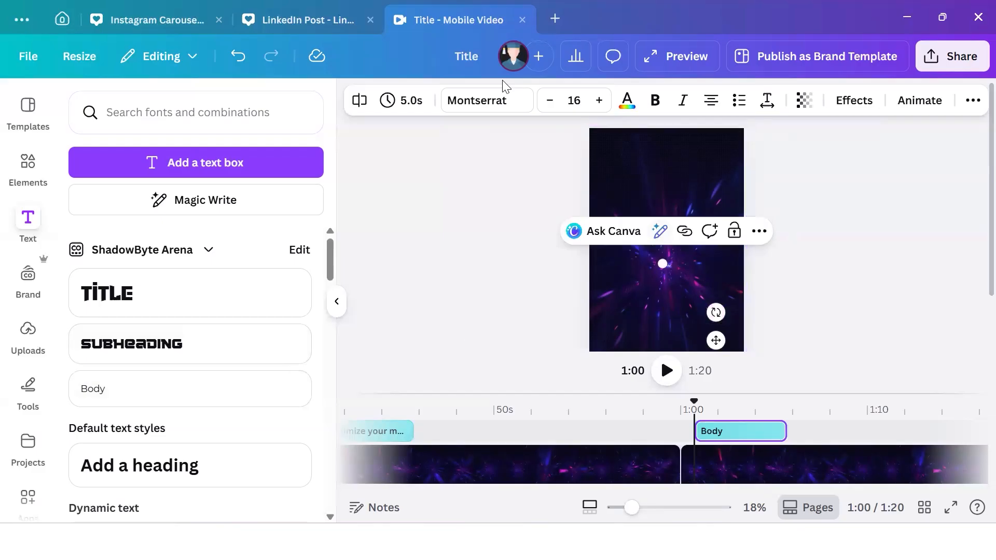
pyautogui.click(586, 97)
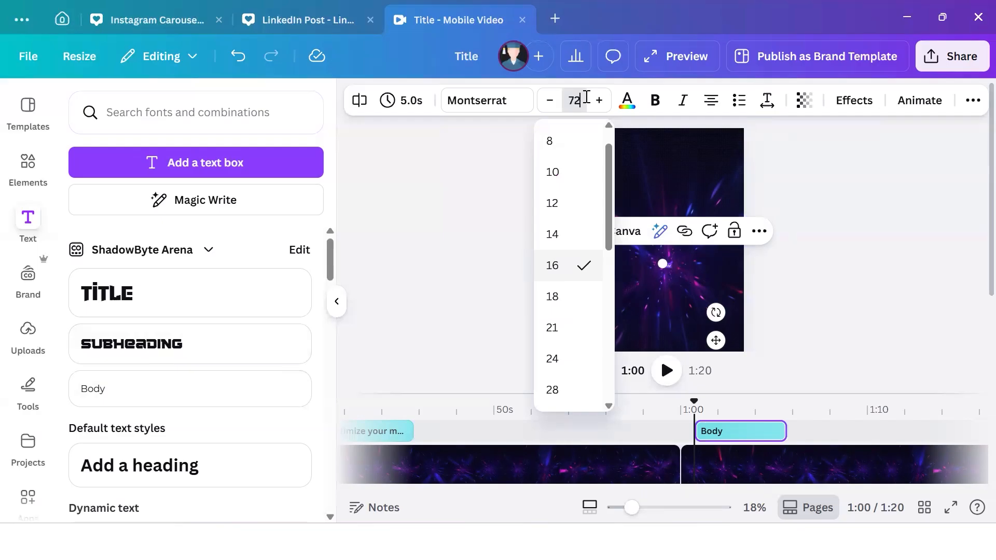
pyautogui.write('72')
pyautogui.press('Return')
# - Change the fourth clip's body text to "Keep your setup clutter-free" and move it up slightly on the page
pyautogui.doubleClick(660, 268)
pyautogui.write('Keep your setup clutter-free')
pyautogui.moveTo(780, 295); pyautogui.dragTo(783, 256)
pyautogui.click(844, 271)
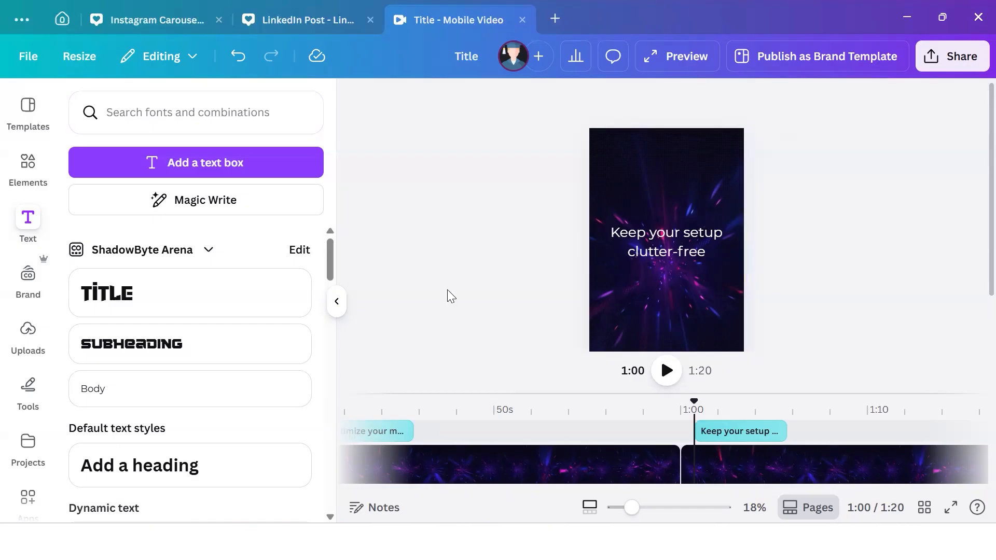
# - Shorten the fourth and third background clips to about 7.1 s each by trimming their ends
pyautogui.click(335, 304)
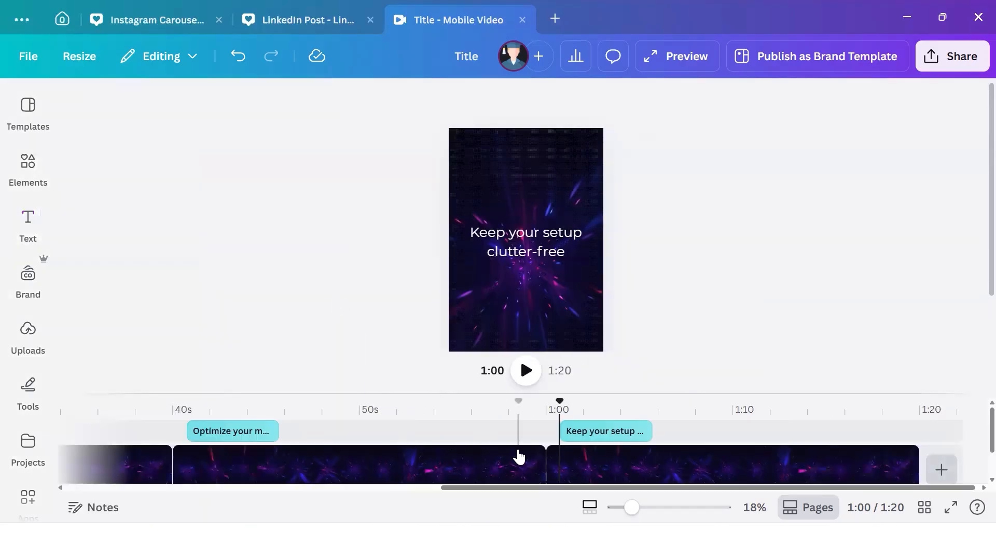
pyautogui.click(544, 460)
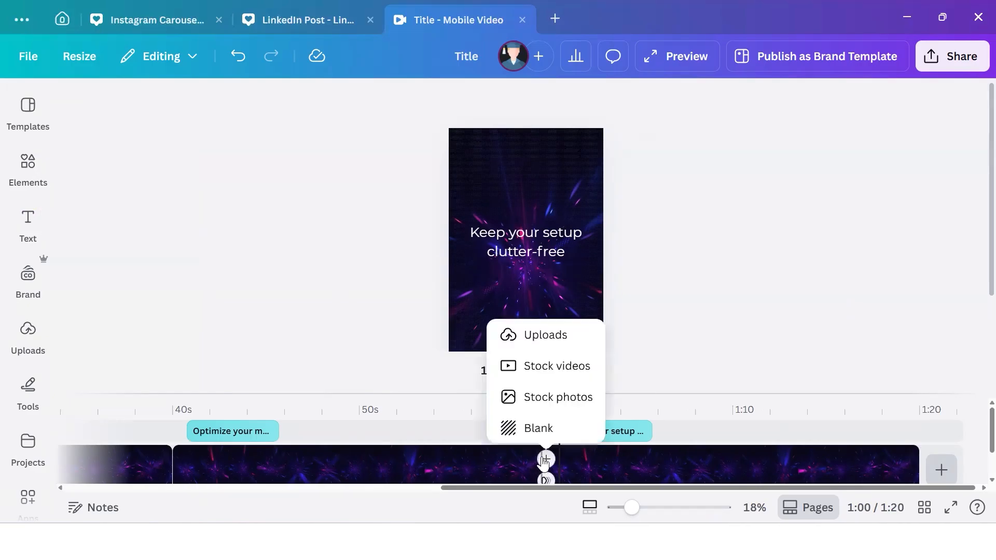
pyautogui.click(521, 461)
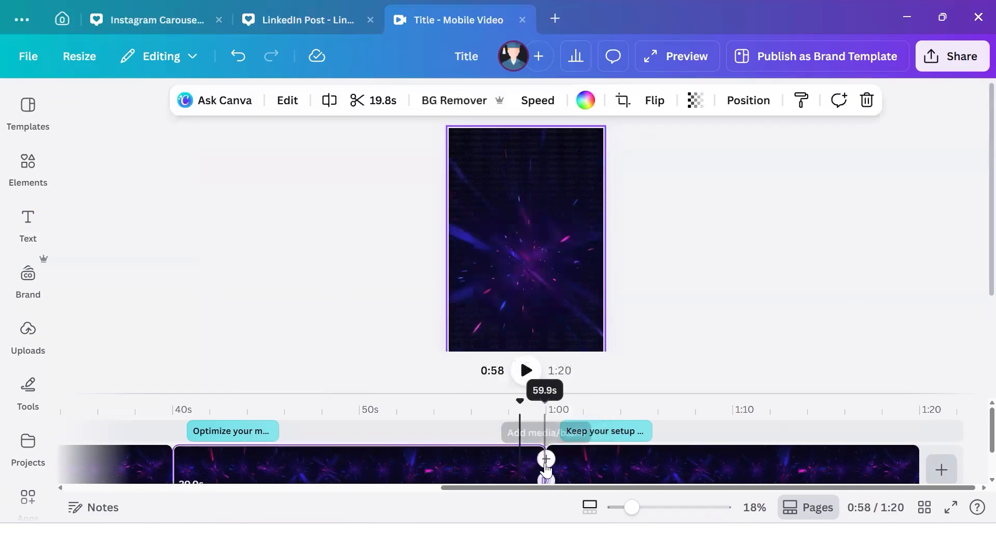
pyautogui.click(917, 463)
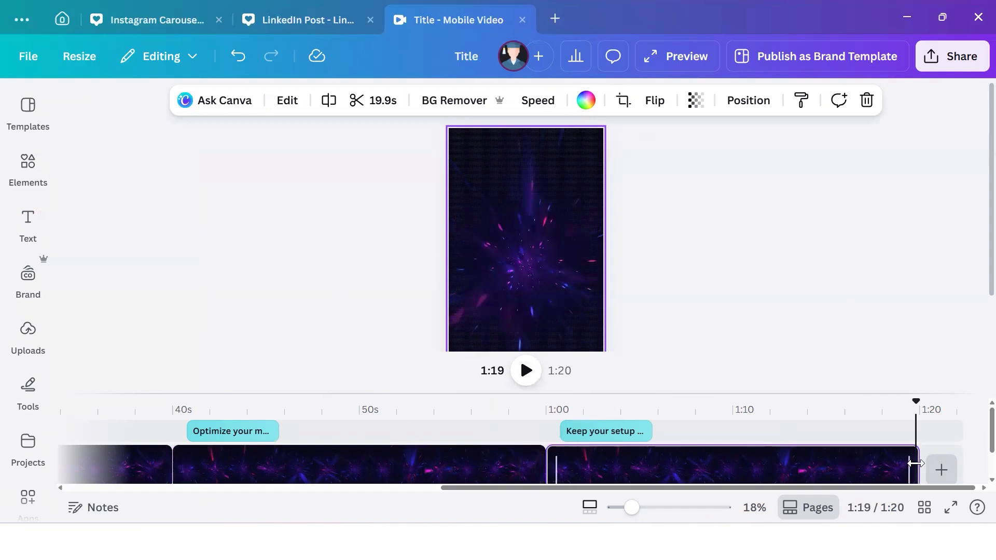
pyautogui.moveTo(895, 467); pyautogui.dragTo(671, 472)
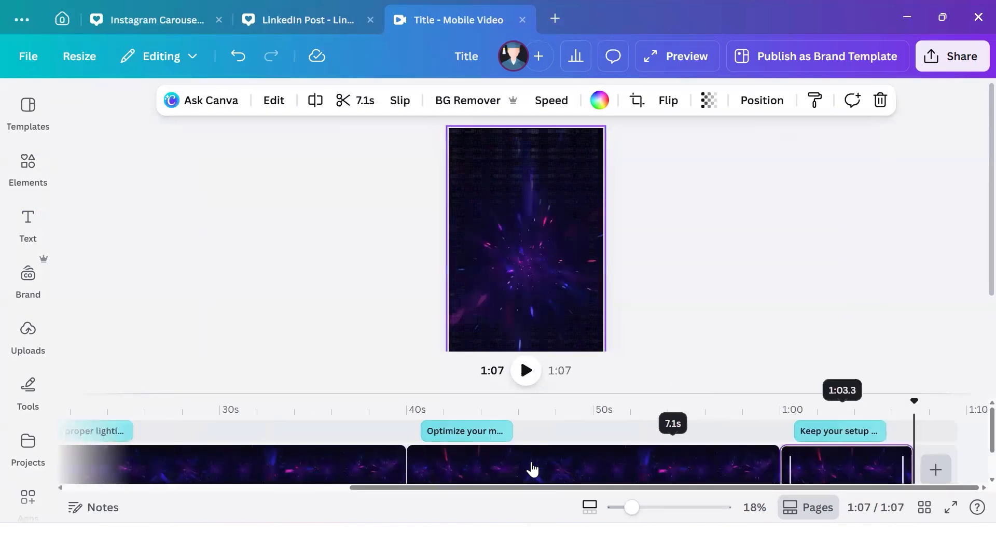
pyautogui.click(680, 469)
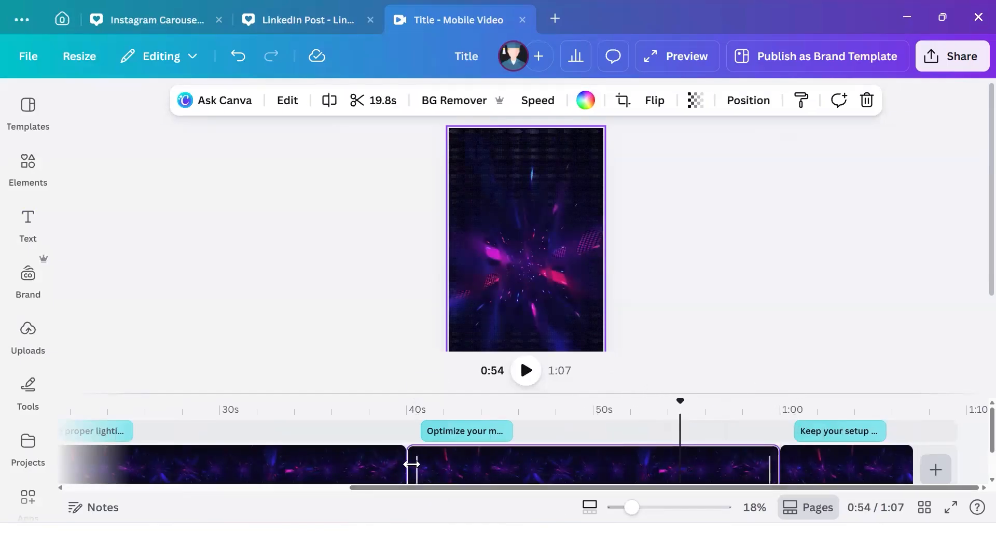
pyautogui.moveTo(771, 467); pyautogui.dragTo(533, 478)
# - Trim the end of the second background clip so that it lasts about 7.0 s
pyautogui.click(419, 471)
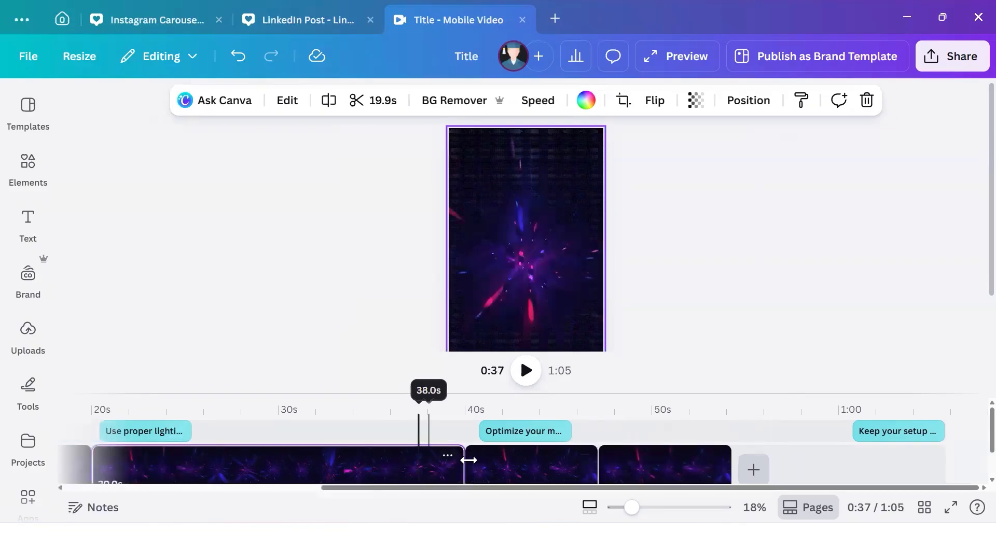
pyautogui.moveTo(465, 461); pyautogui.dragTo(254, 472)
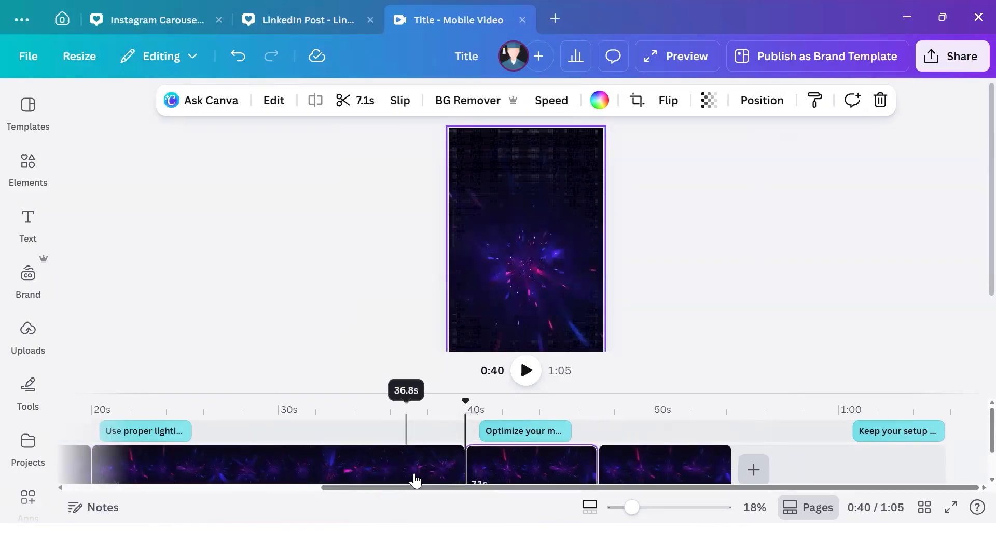
pyautogui.click(465, 459)
pyautogui.click(447, 472)
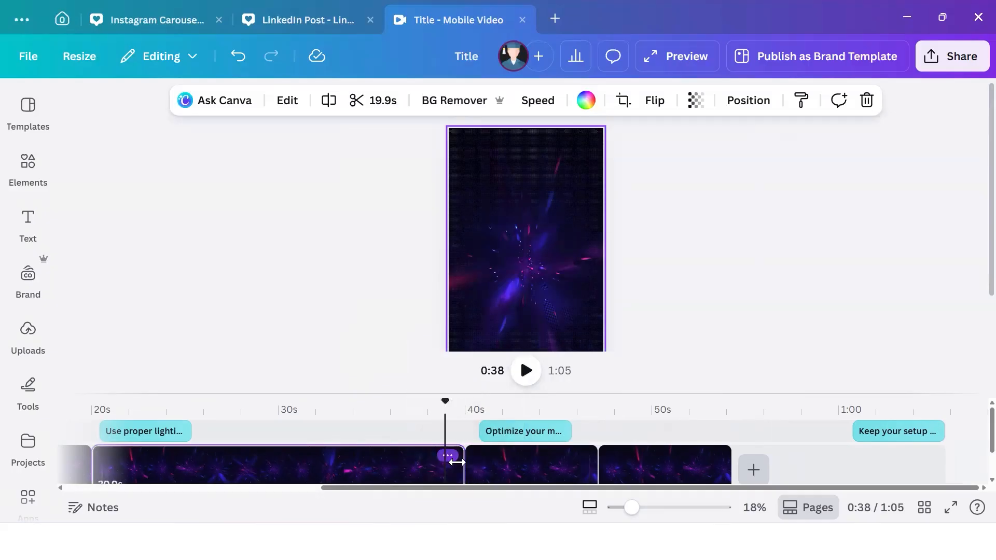
pyautogui.moveTo(457, 462); pyautogui.dragTo(222, 467)
pyautogui.hscroll(-1, 326, 419)
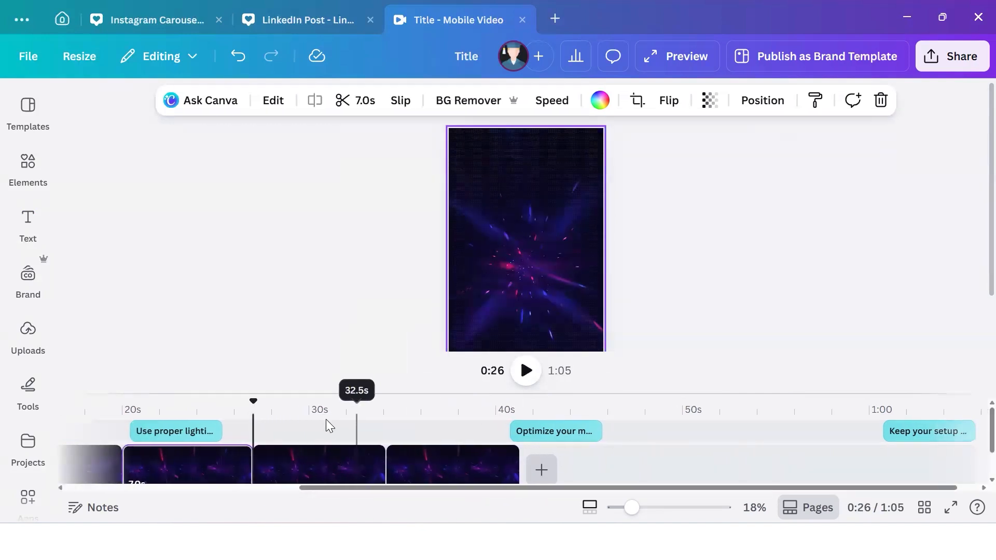
# - Move the monitor settings and clutter-free texts along the timeline to near the starts of the third and fourth clips
pyautogui.click(563, 437)
pyautogui.moveTo(565, 434); pyautogui.dragTo(314, 431)
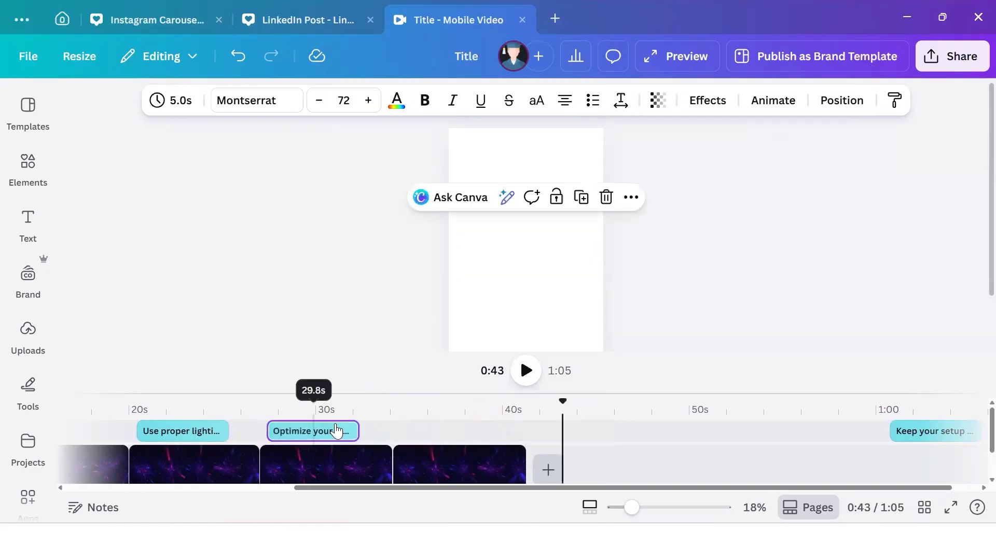
pyautogui.click(959, 431)
pyautogui.moveTo(937, 434); pyautogui.dragTo(695, 469)
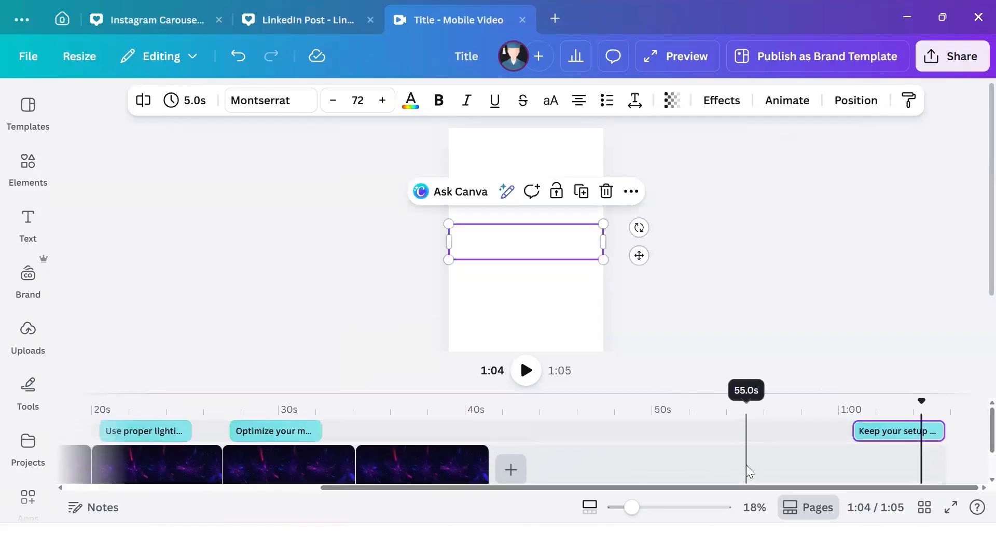
pyautogui.moveTo(901, 434); pyautogui.dragTo(403, 435)
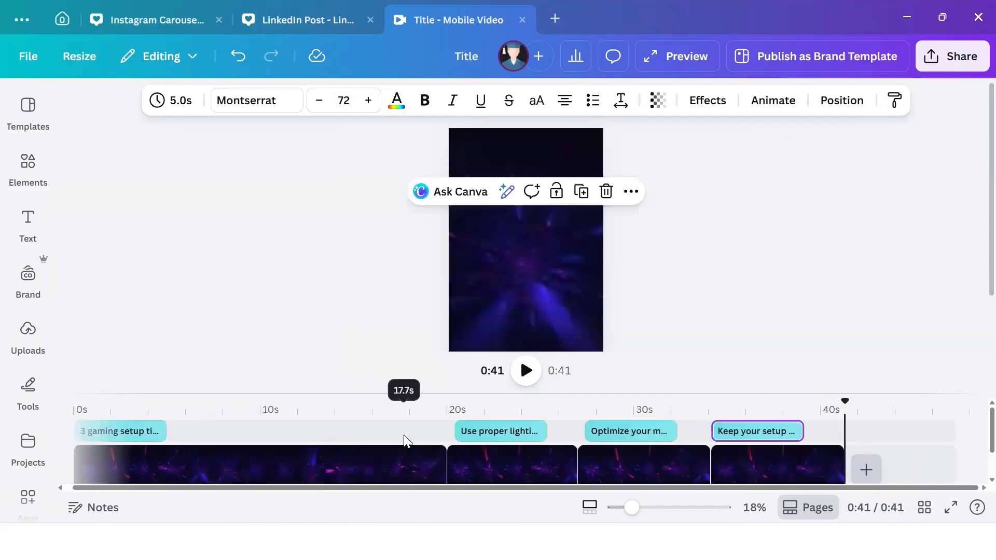
# - Trim the first background clip to about 7.4 s and shift the three tip texts back to near the starts of their clips
pyautogui.click(393, 467)
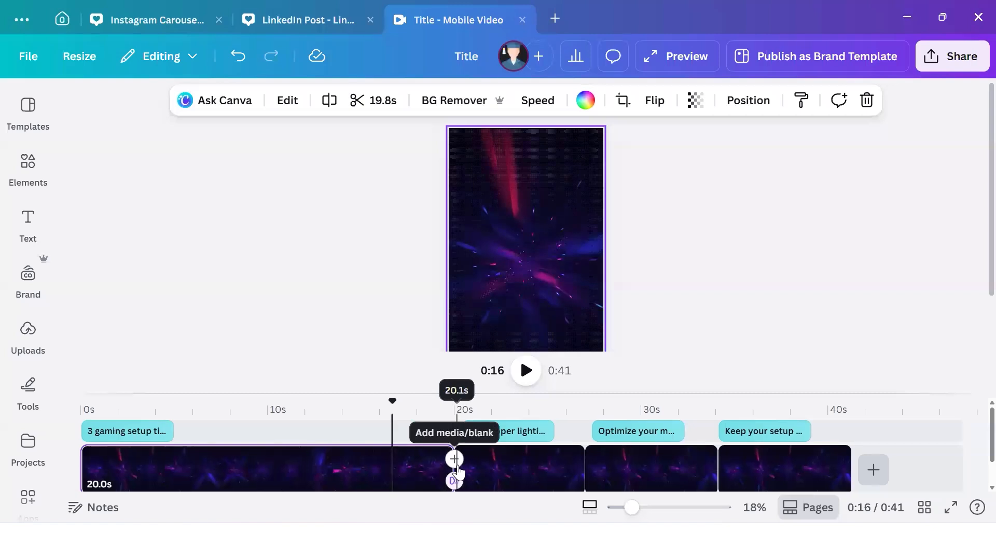
pyautogui.moveTo(452, 461); pyautogui.dragTo(203, 474)
pyautogui.moveTo(501, 430); pyautogui.dragTo(267, 431)
pyautogui.moveTo(642, 431); pyautogui.dragTo(415, 431)
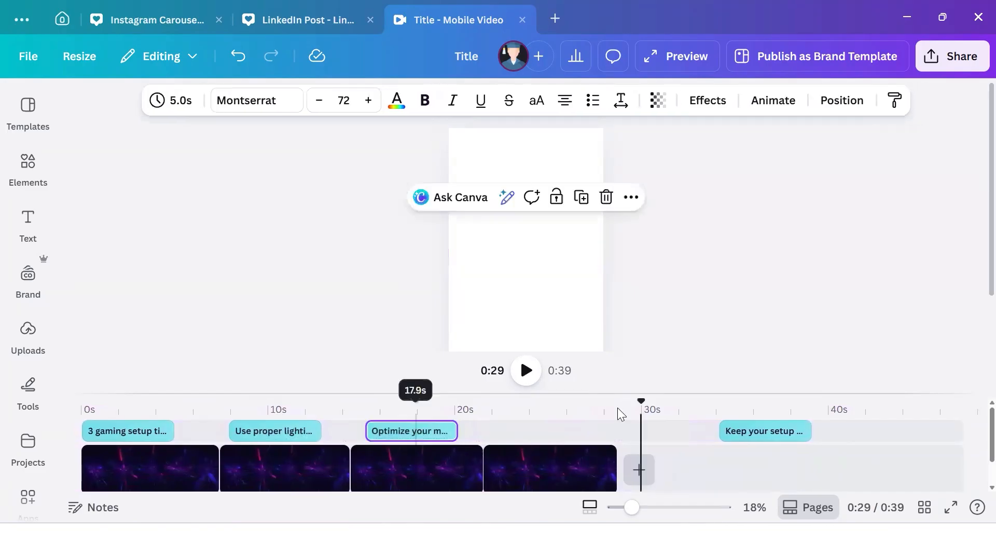
pyautogui.moveTo(760, 431); pyautogui.dragTo(519, 431)
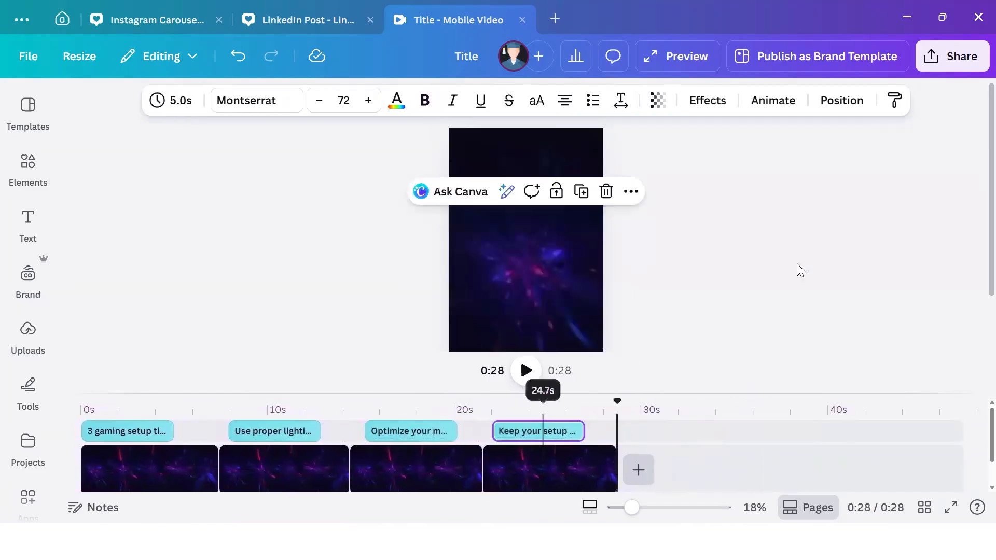
pyautogui.click(798, 264)
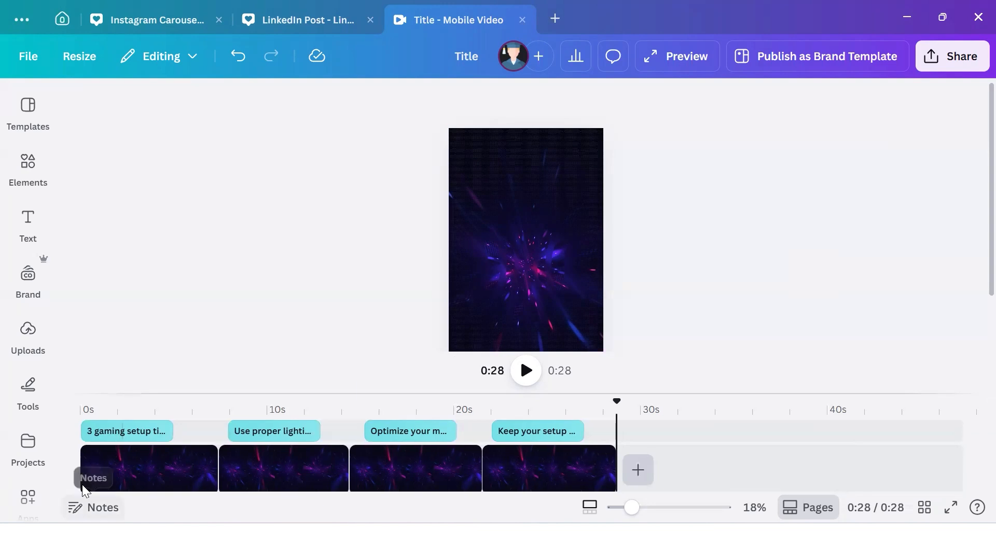
# - Go to the intro clip, clear the previous element search and browse the animations category for a suitable decoration
pyautogui.click(110, 471)
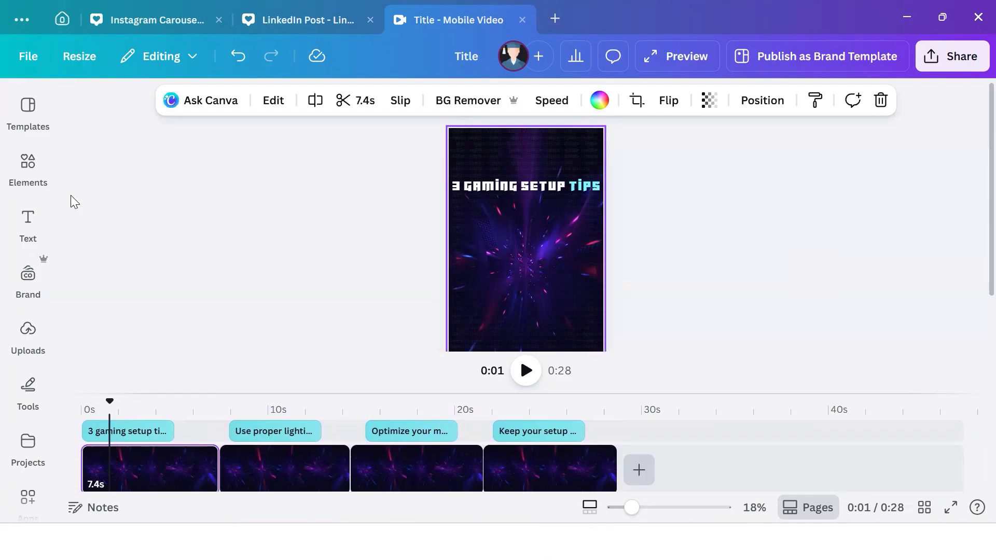
pyautogui.click(41, 177)
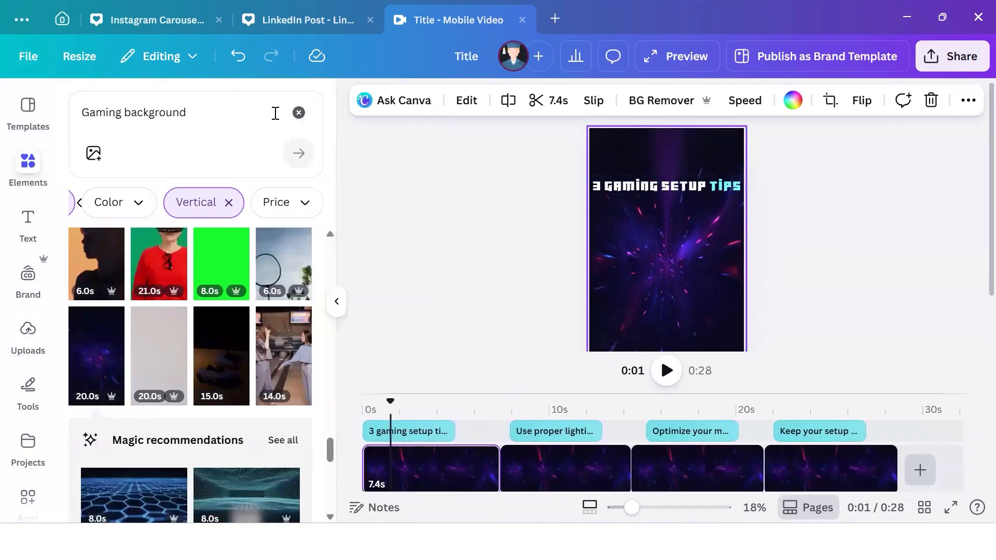
pyautogui.click(299, 113)
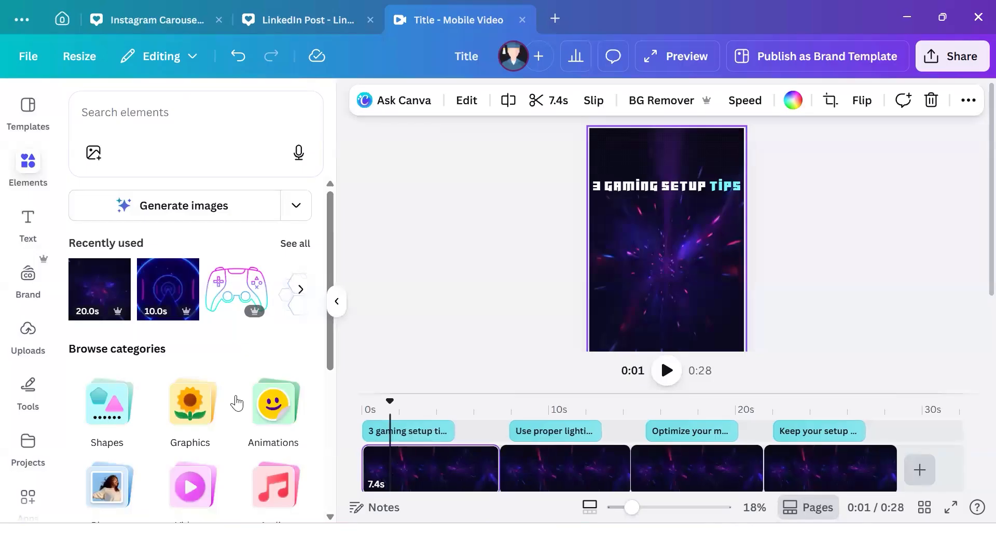
pyautogui.scroll(-2, 234, 399)
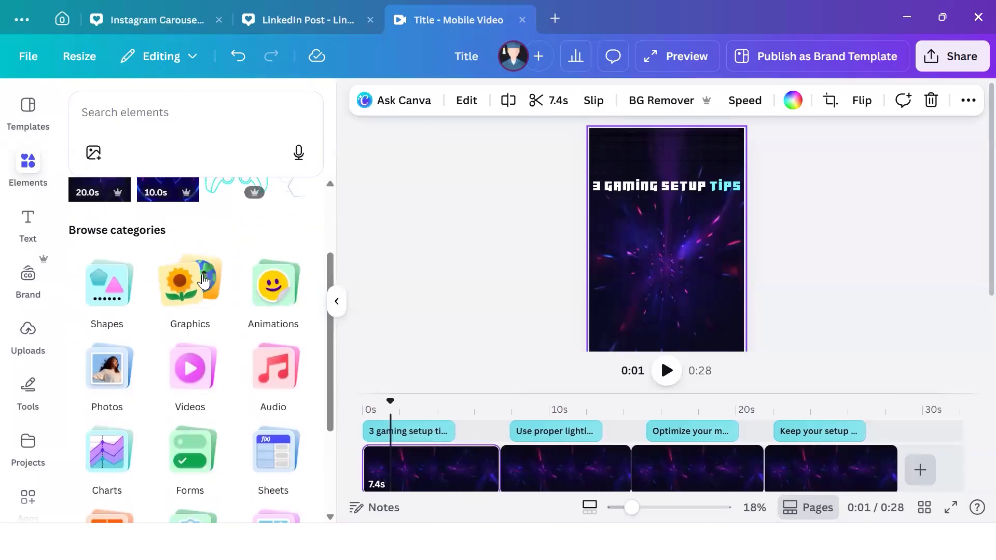
pyautogui.click(260, 290)
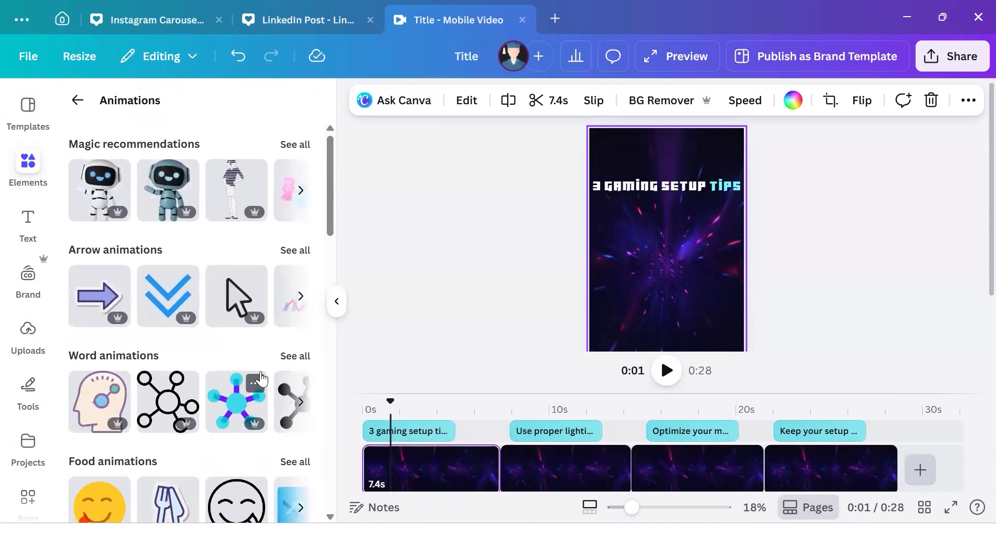
pyautogui.scroll(-1, 262, 399)
pyautogui.scroll(-1, 262, 400)
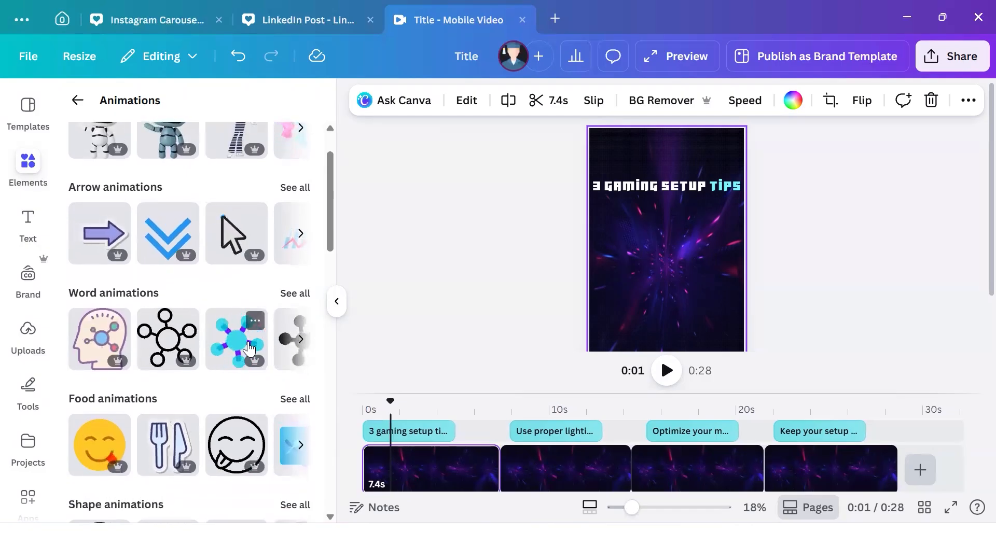
pyautogui.hscroll(2, 260, 350)
pyautogui.hscroll(1, 249, 342)
pyautogui.hscroll(-1, 248, 342)
pyautogui.scroll(2, 185, 347)
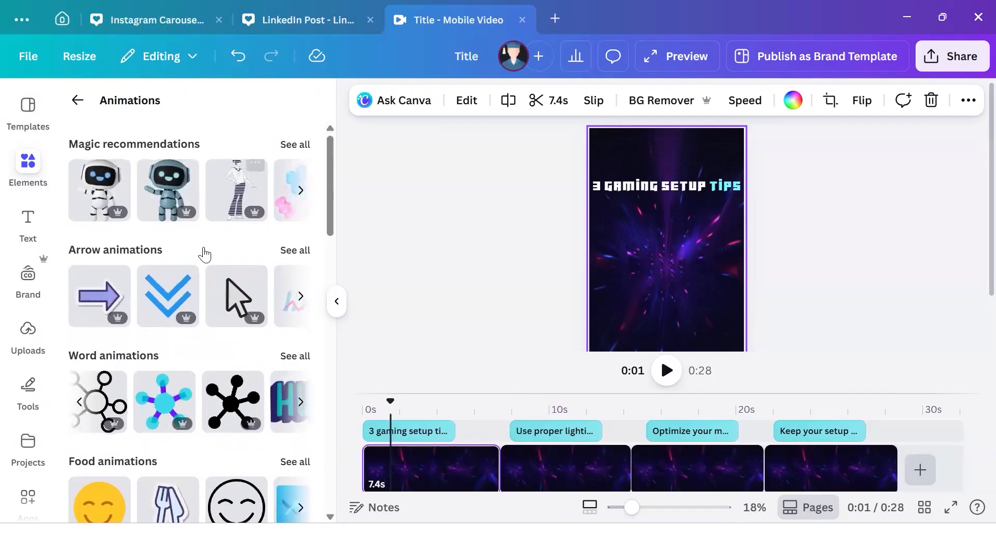
pyautogui.click(79, 100)
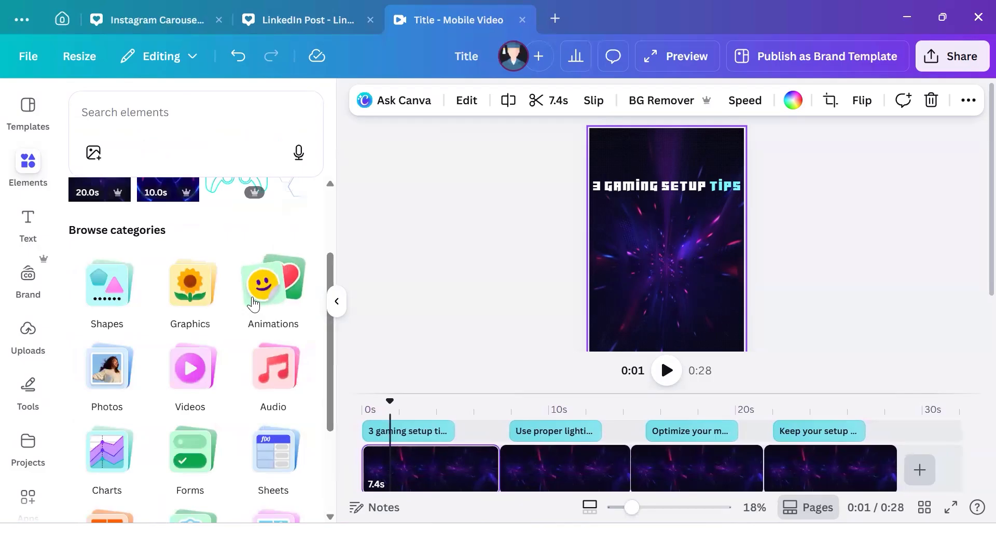
# - Search the elements library for "tech" and show all of the matching graphics
pyautogui.click(246, 103)
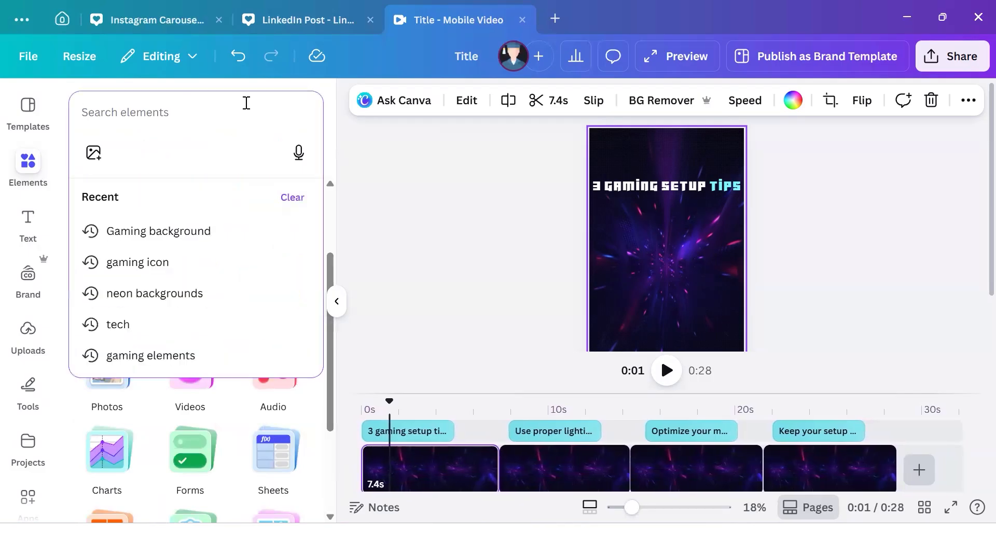
pyautogui.write('tech')
pyautogui.press('Return')
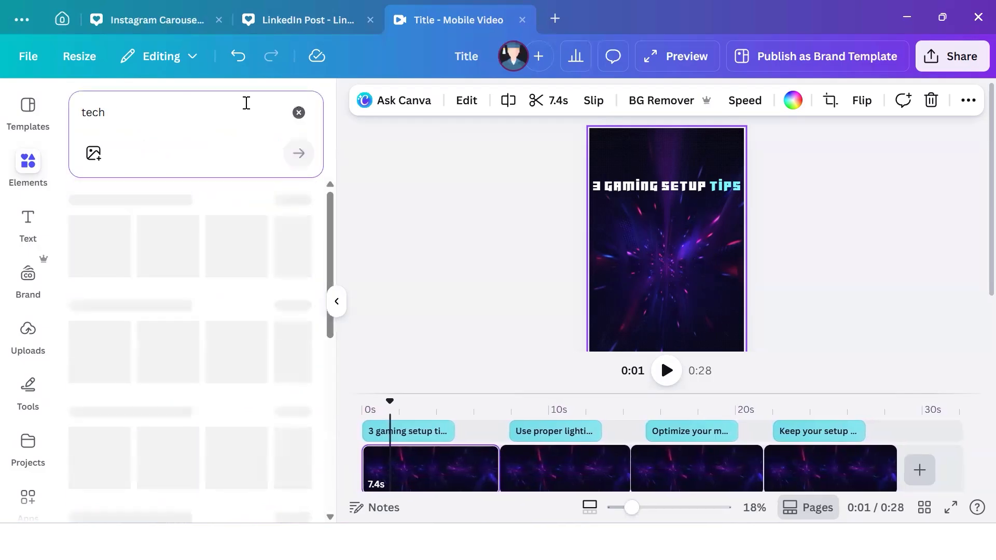
pyautogui.scroll(-5, 251, 355)
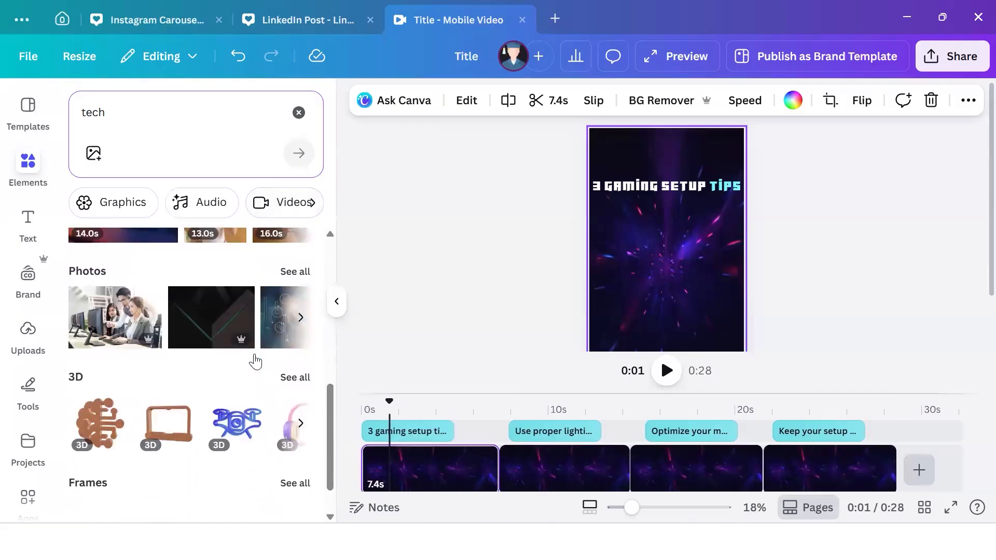
pyautogui.scroll(-3, 255, 359)
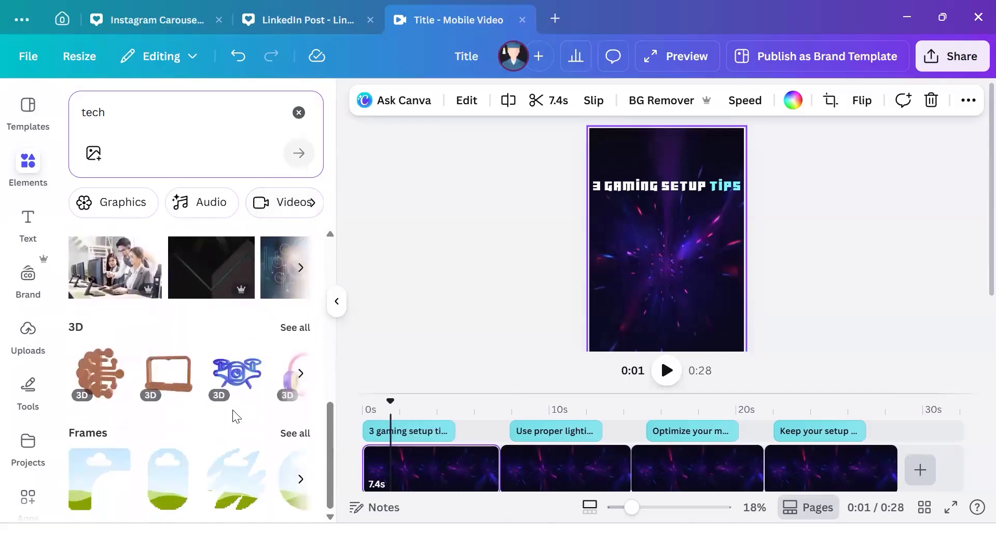
pyautogui.scroll(6, 233, 414)
pyautogui.scroll(-4, 232, 411)
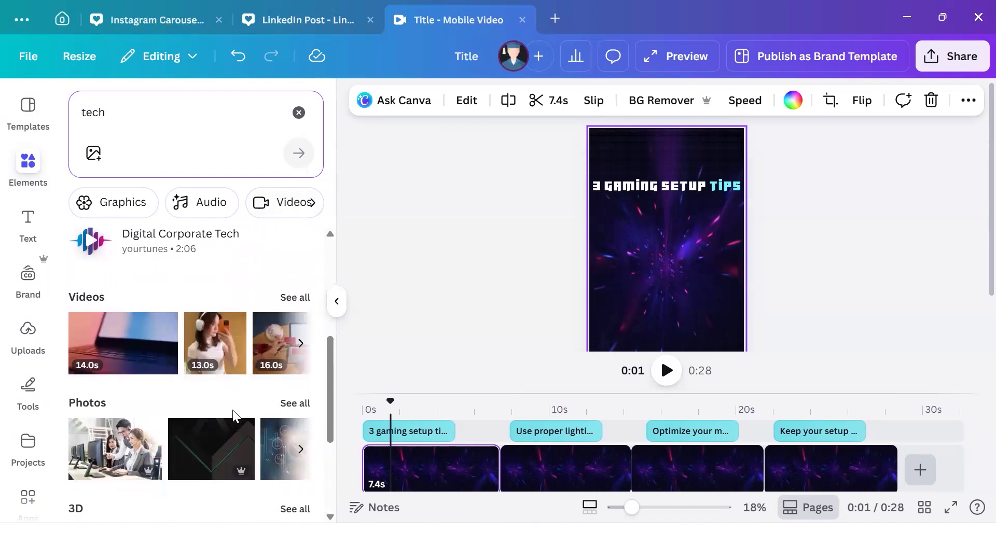
pyautogui.scroll(5, 232, 410)
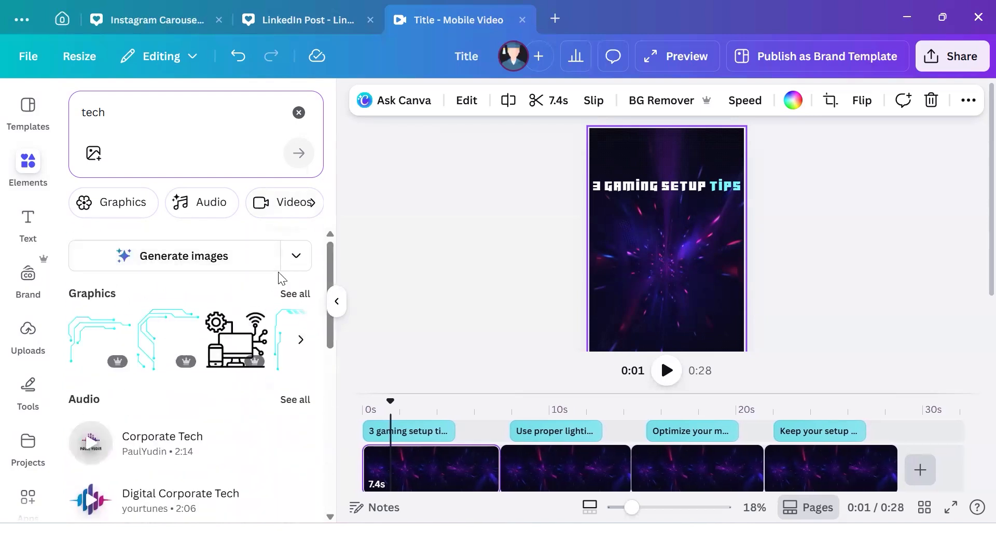
pyautogui.hscroll(5, 287, 210)
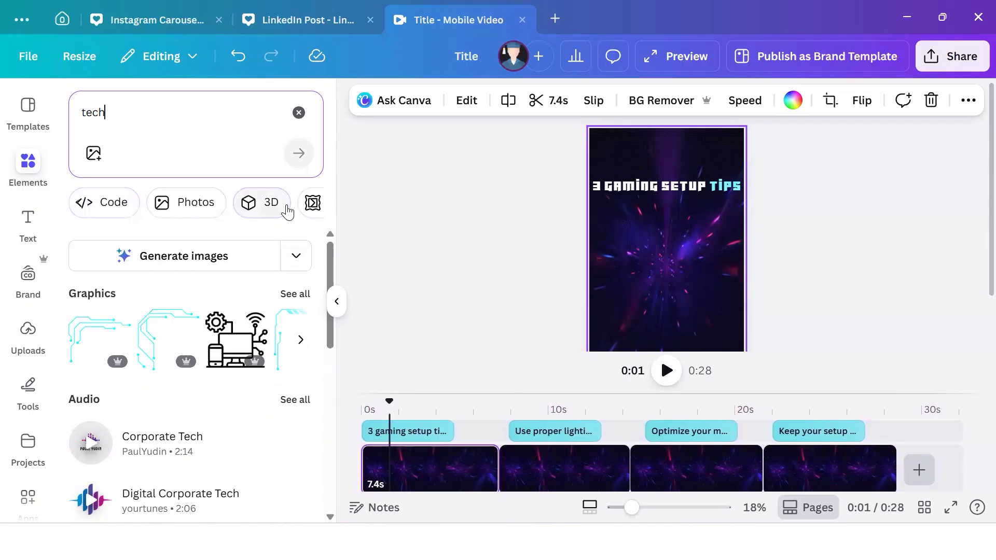
pyautogui.click(297, 258)
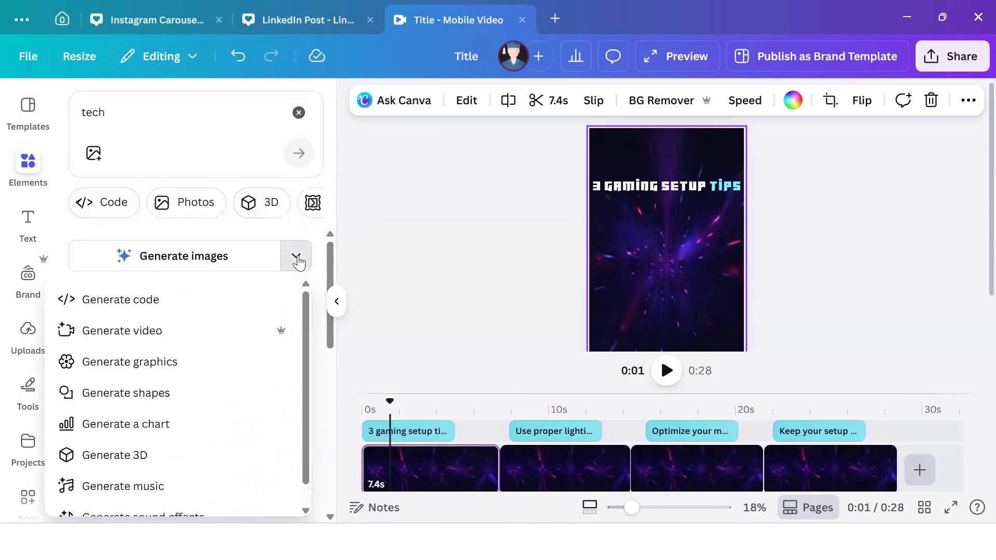
pyautogui.click(378, 269)
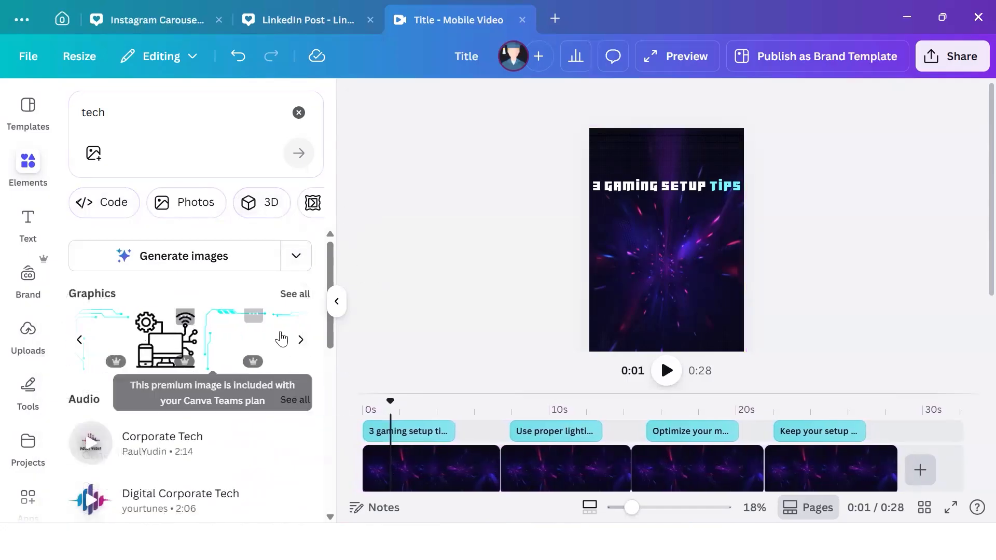
pyautogui.click(305, 295)
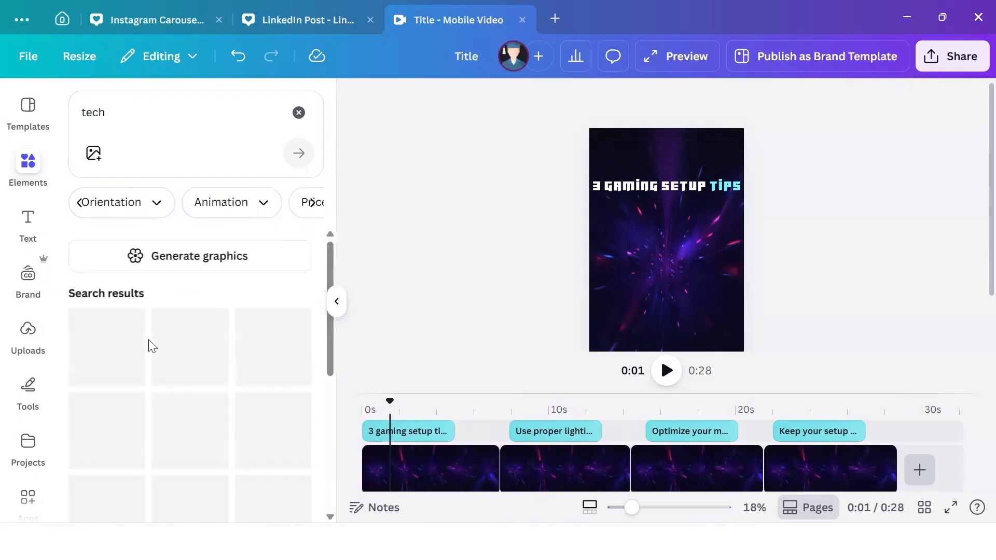
# - Browse the "tech" graphics for a decoration that suits the intro clip
pyautogui.scroll(-8, 152, 346)
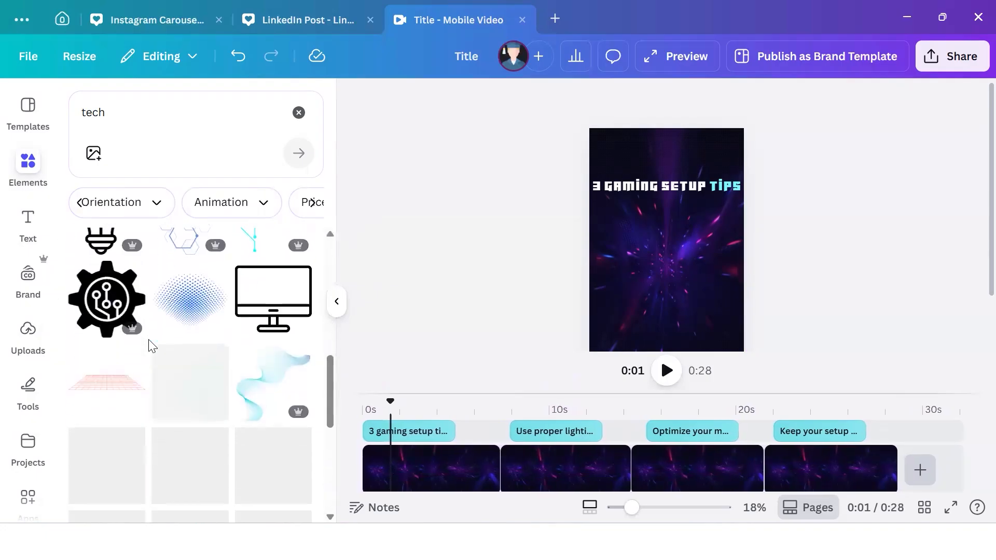
pyautogui.scroll(-4, 152, 346)
pyautogui.scroll(2, 152, 346)
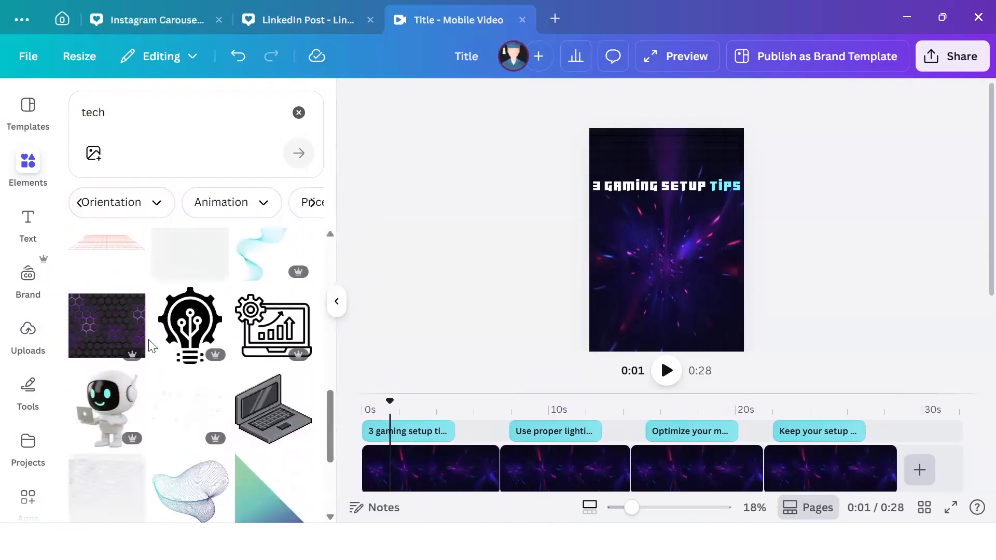
pyautogui.scroll(3, 152, 346)
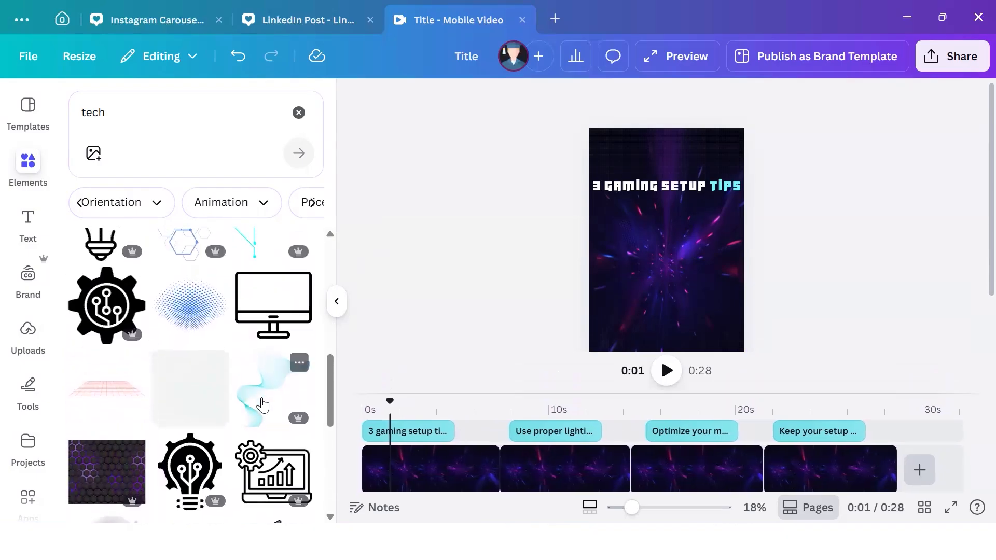
pyautogui.scroll(5, 263, 404)
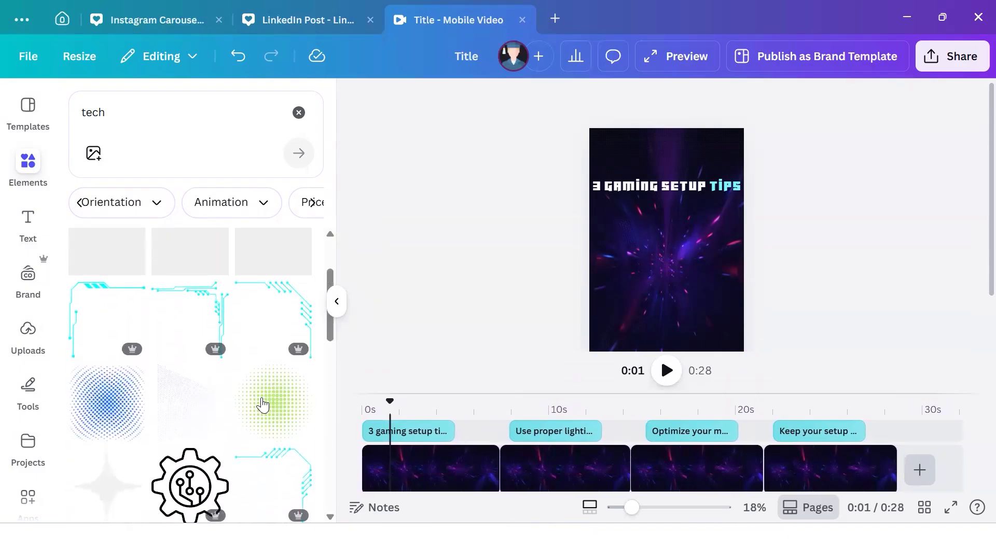
pyautogui.scroll(-3, 262, 404)
pyautogui.scroll(-5, 262, 405)
pyautogui.scroll(2, 263, 405)
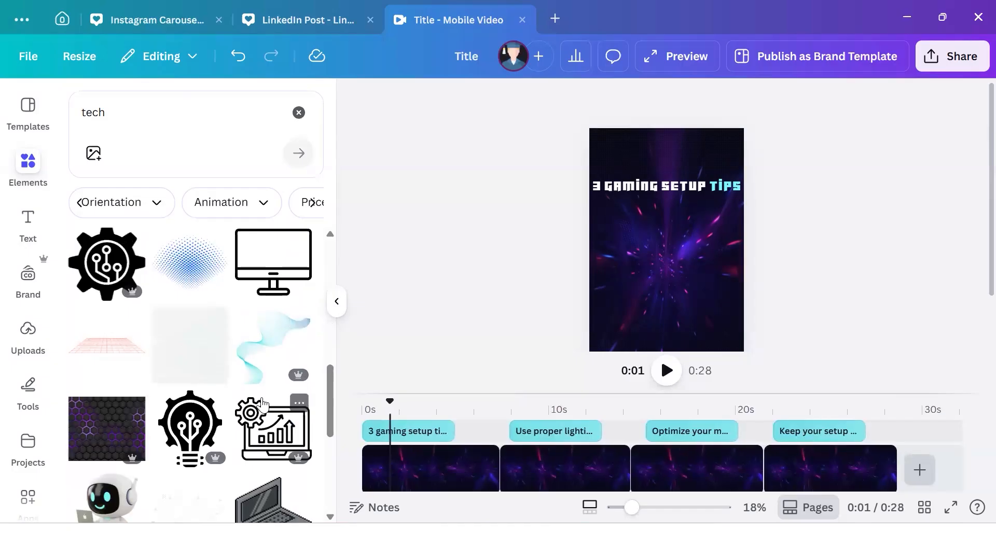
pyautogui.scroll(-3, 263, 405)
pyautogui.scroll(1, 262, 405)
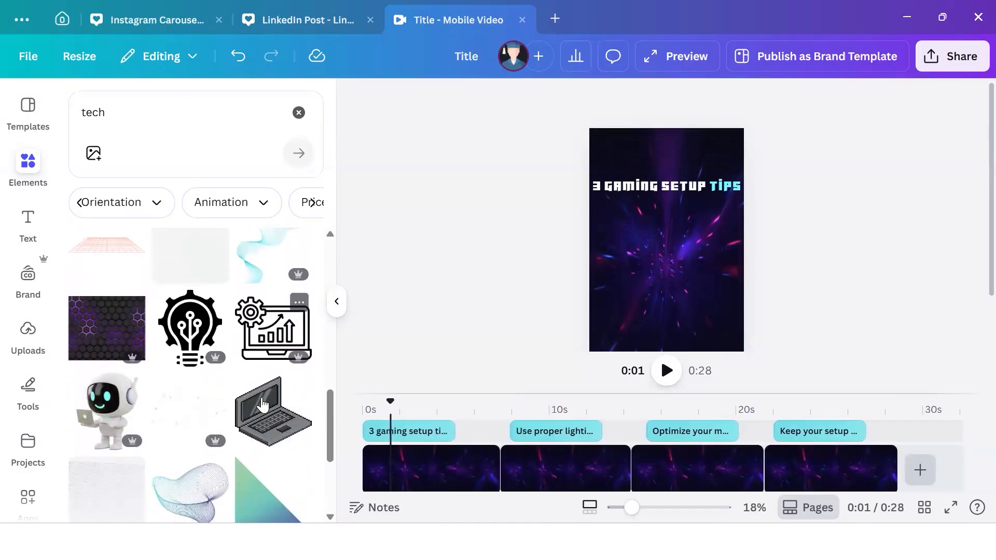
pyautogui.scroll(-2, 263, 404)
pyautogui.scroll(-5, 261, 403)
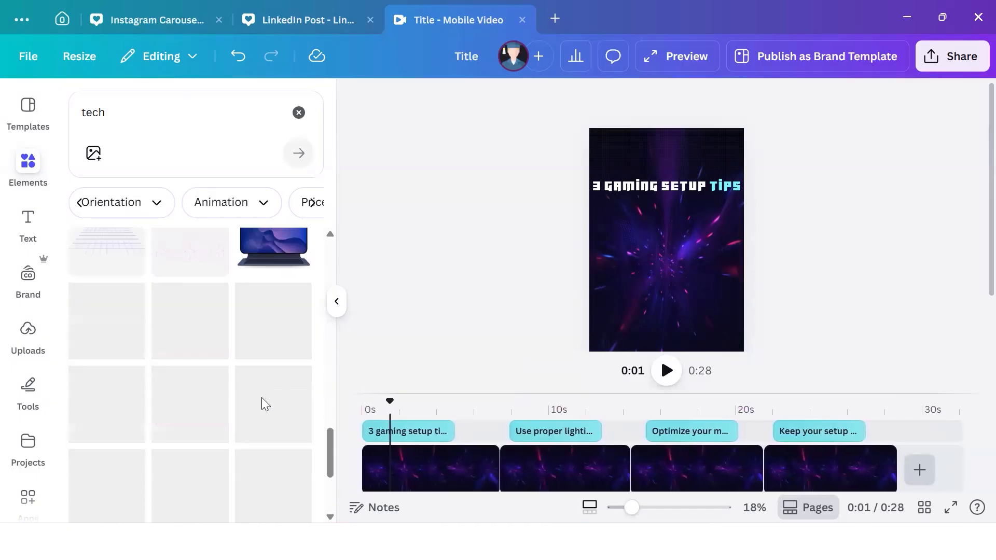
pyautogui.scroll(1, 262, 399)
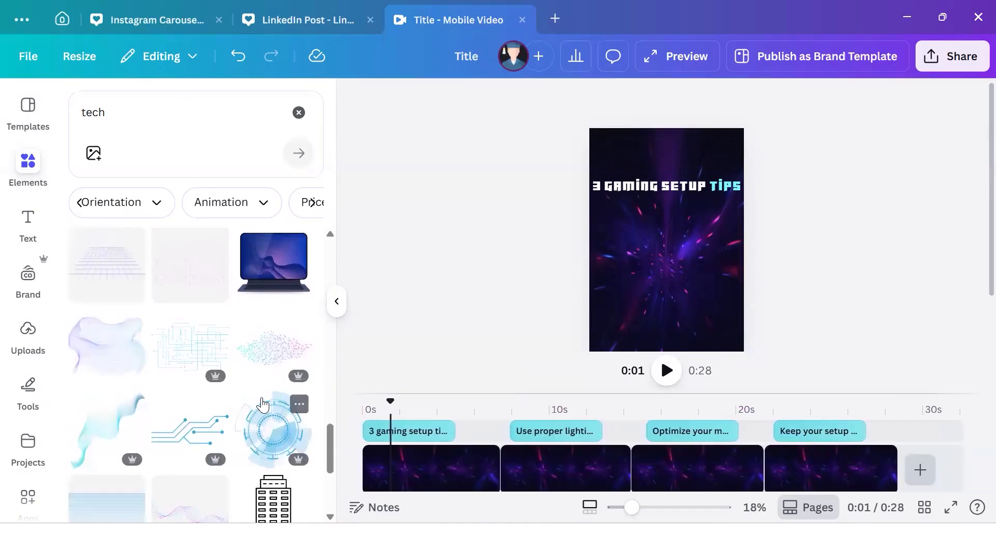
# - Try the laptop illustration and the blue circular tech graphic on the intro clip, deleting each one
pyautogui.click(276, 289)
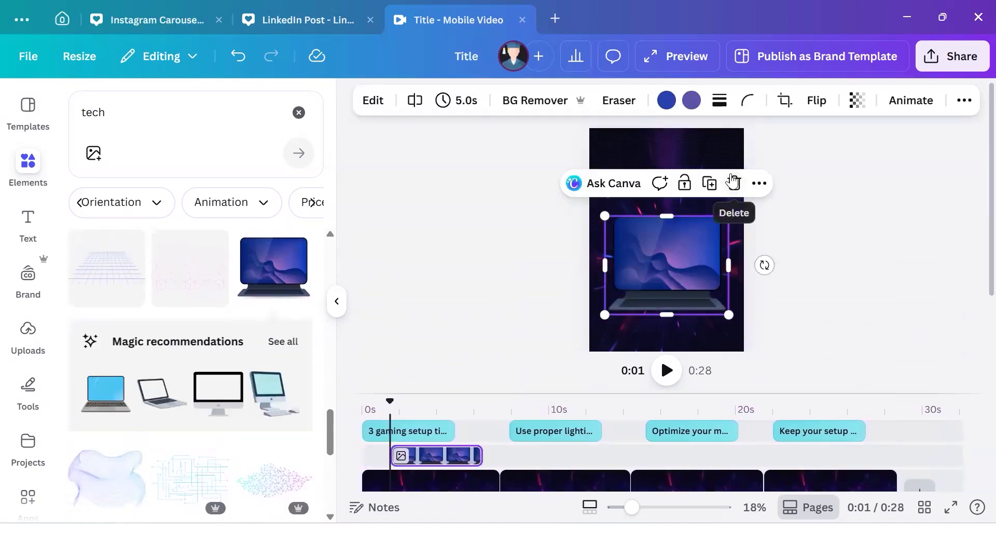
pyautogui.click(733, 183)
pyautogui.scroll(-4, 202, 345)
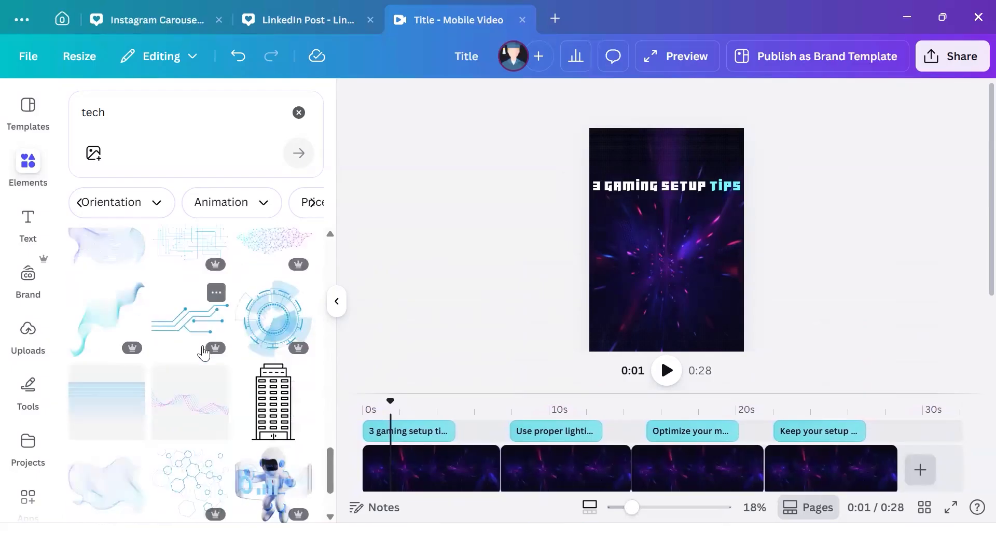
pyautogui.scroll(1, 219, 338)
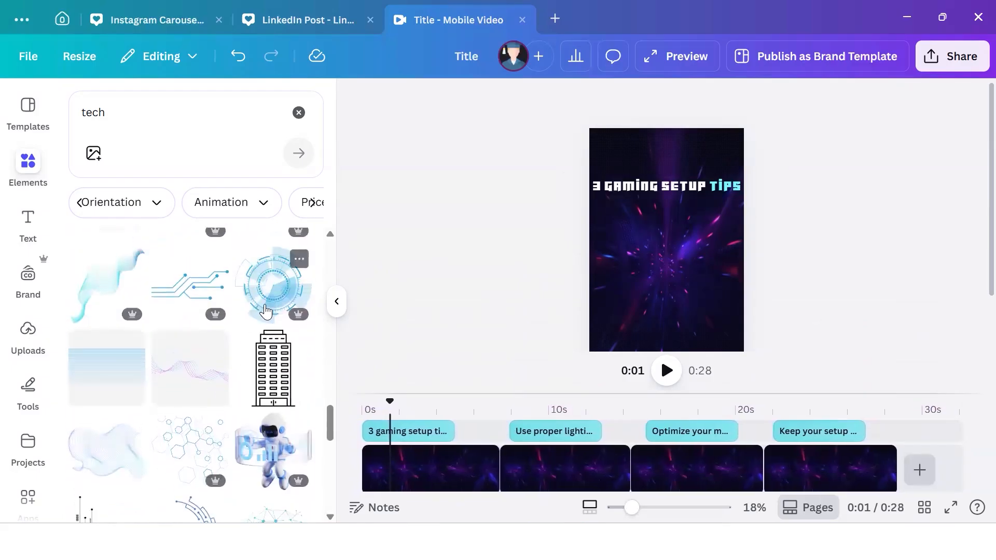
pyautogui.click(273, 280)
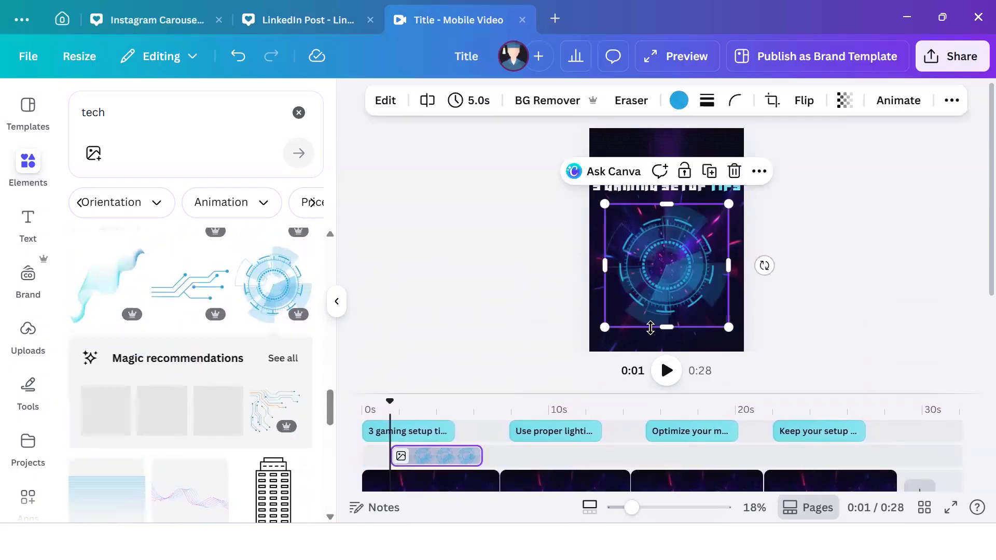
pyautogui.click(728, 178)
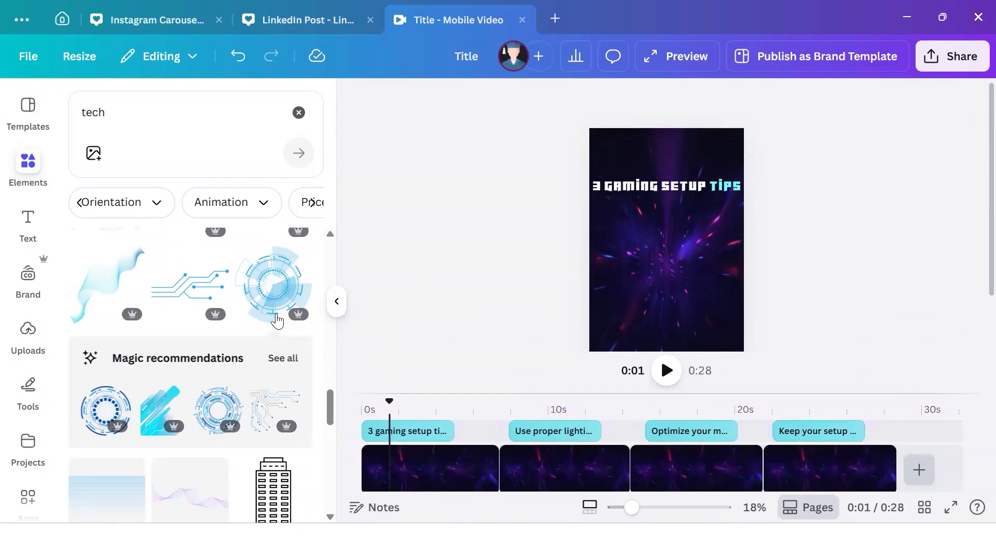
# - Look further through the "tech" graphics for an alternative and return to the first results
pyautogui.scroll(-3, 221, 413)
pyautogui.scroll(-5, 220, 413)
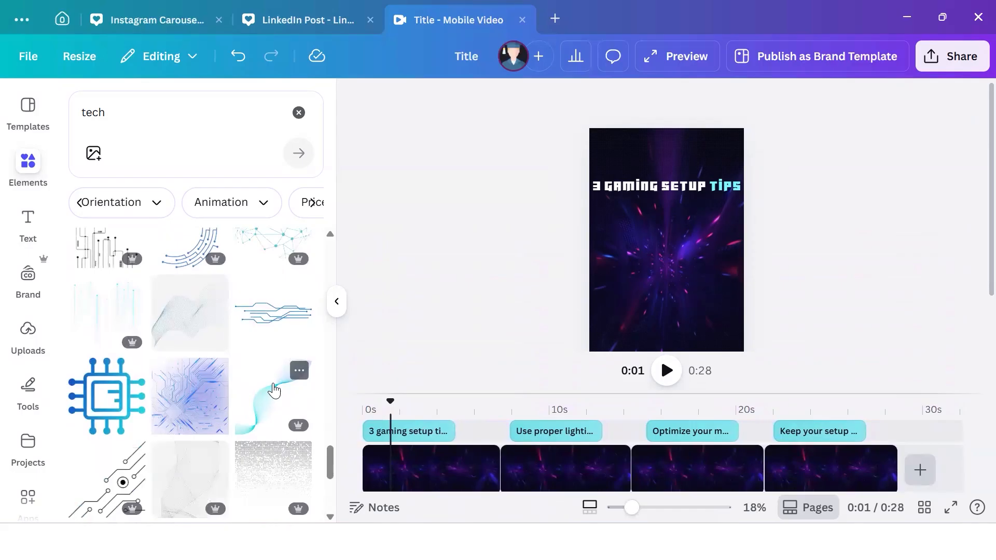
pyautogui.scroll(-5, 195, 381)
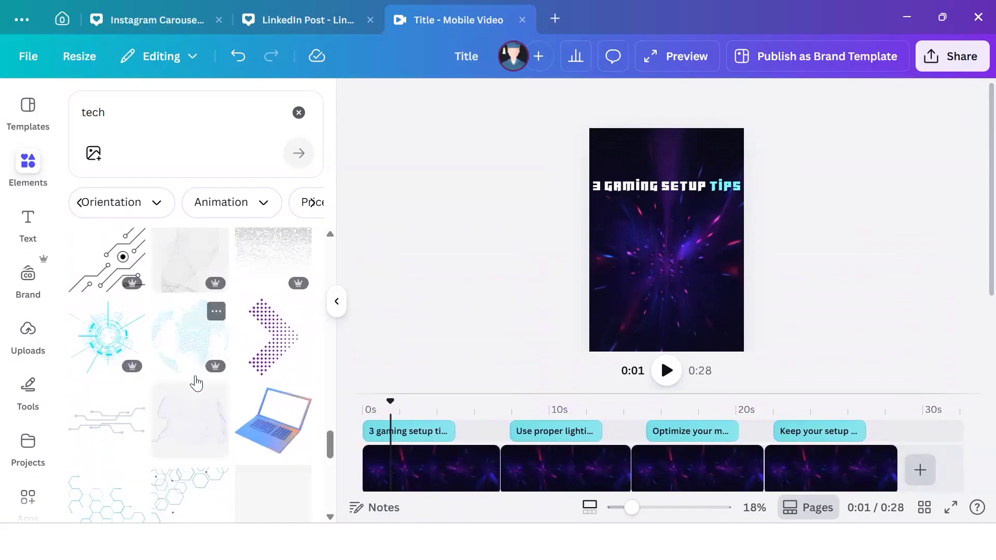
pyautogui.scroll(-5, 195, 375)
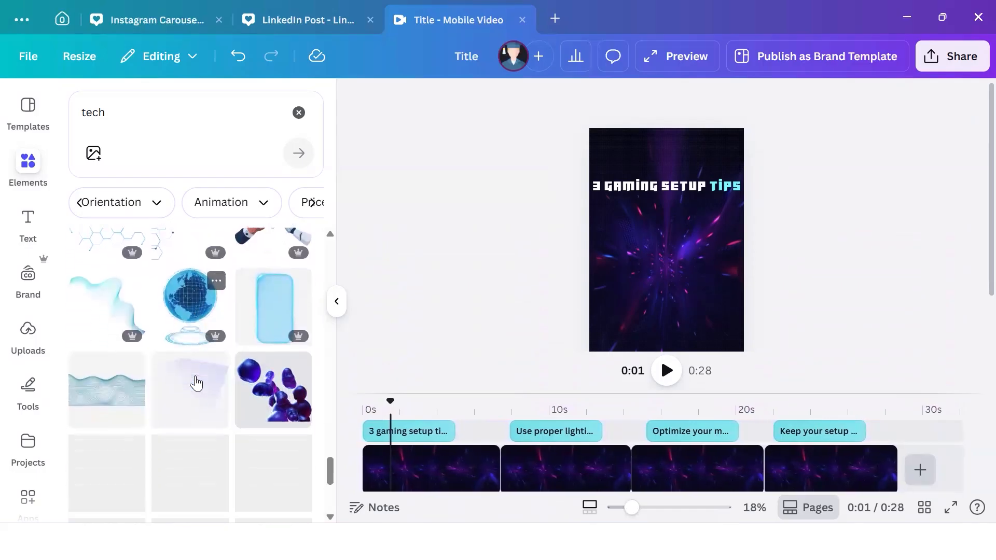
pyautogui.scroll(-5, 196, 383)
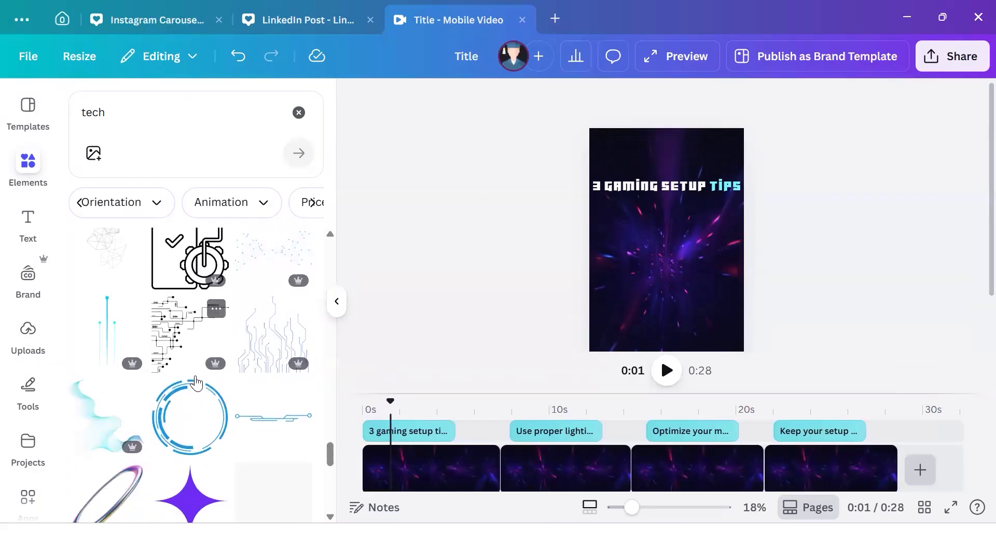
pyautogui.scroll(-4, 196, 383)
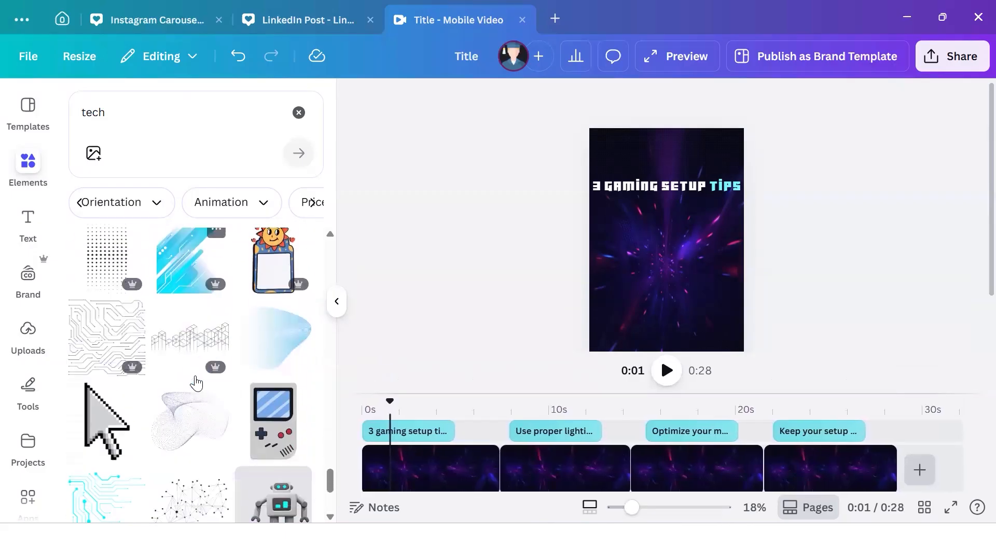
pyautogui.scroll(15, 195, 375)
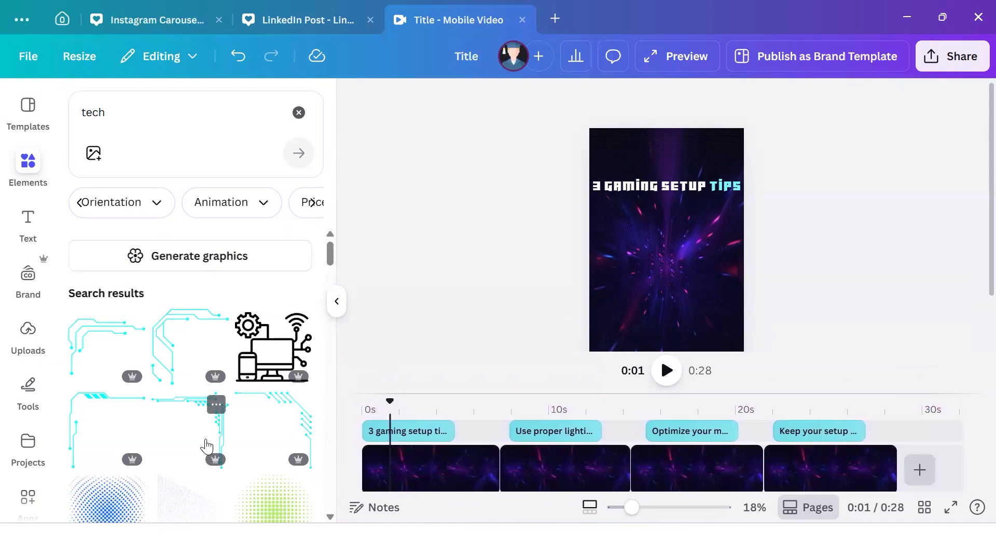
# - Add the angled cyan circuit-line graphic to the intro clip, enlarged to nearly the frame's width and fitted into its top-left corner
pyautogui.click(167, 358)
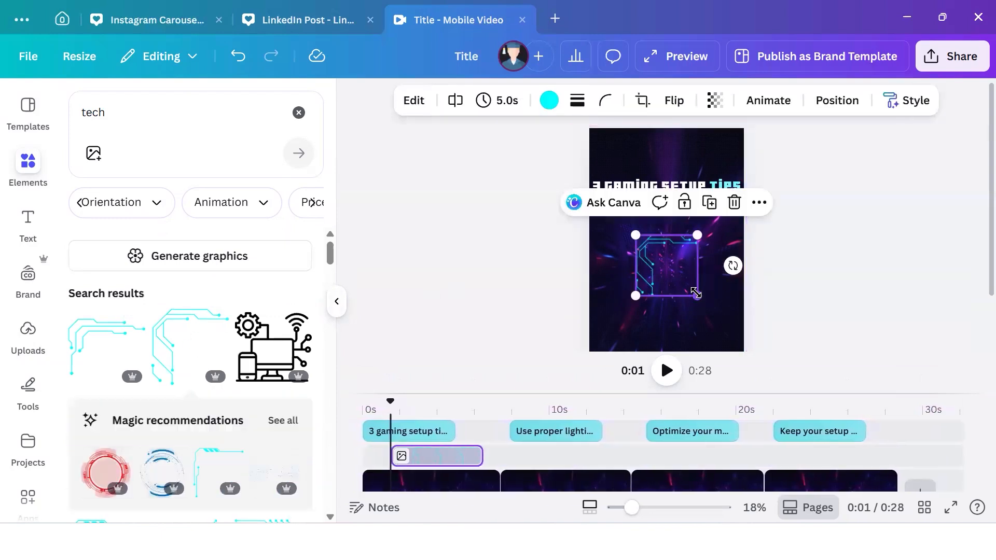
pyautogui.moveTo(697, 295); pyautogui.dragTo(739, 352)
pyautogui.moveTo(686, 280); pyautogui.dragTo(649, 208)
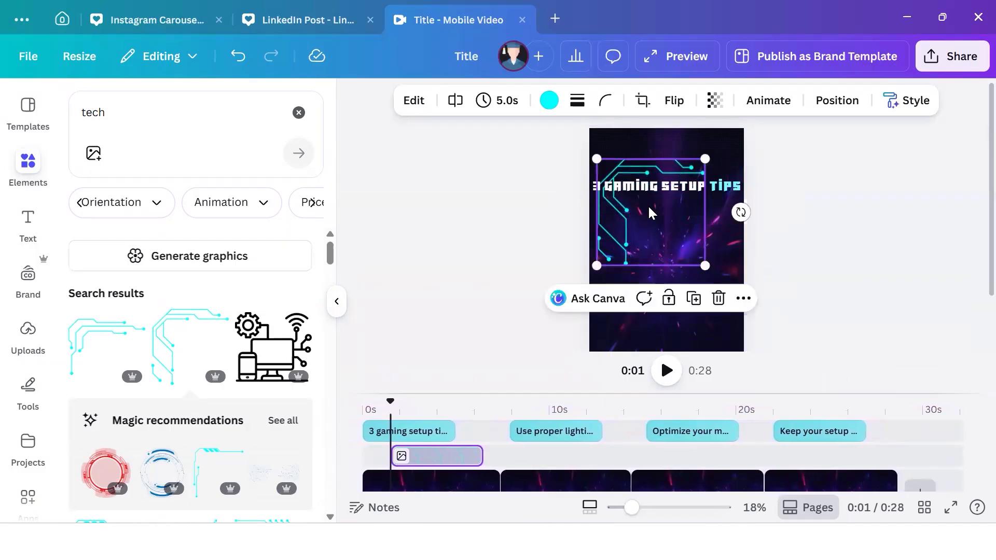
pyautogui.moveTo(705, 159); pyautogui.dragTo(750, 149)
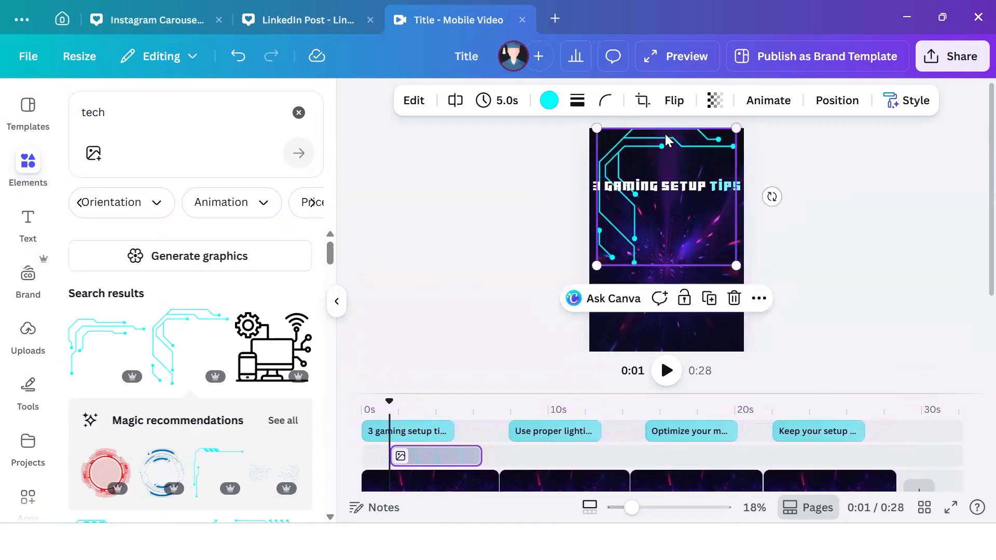
pyautogui.moveTo(665, 136); pyautogui.dragTo(663, 142)
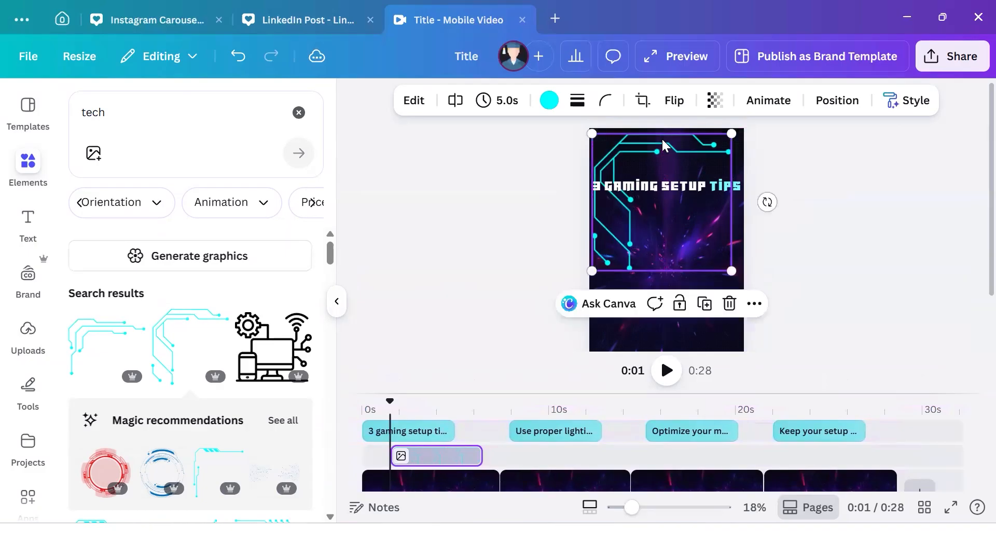
pyautogui.moveTo(740, 133); pyautogui.dragTo(741, 128)
pyautogui.moveTo(678, 145); pyautogui.dragTo(676, 145)
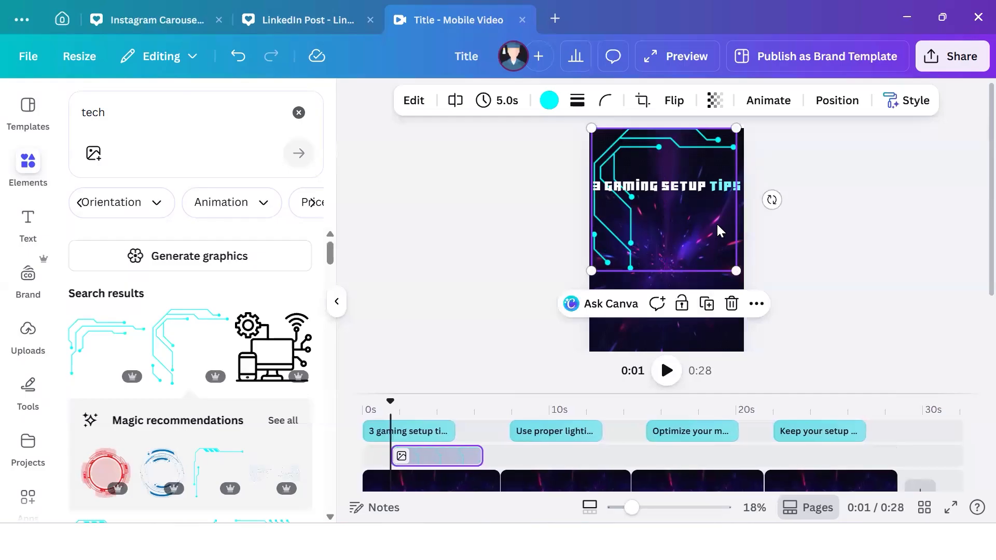
pyautogui.click(830, 221)
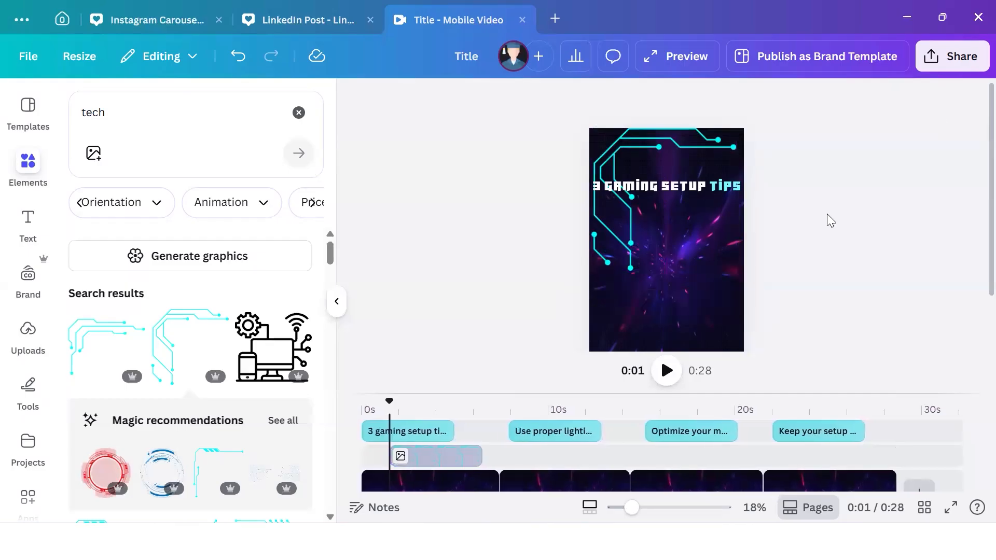
# - Narrow the "3 gaming setup tips" title so "tips" wraps onto a second line, and shift it right beside the circuit lines
pyautogui.click(707, 185)
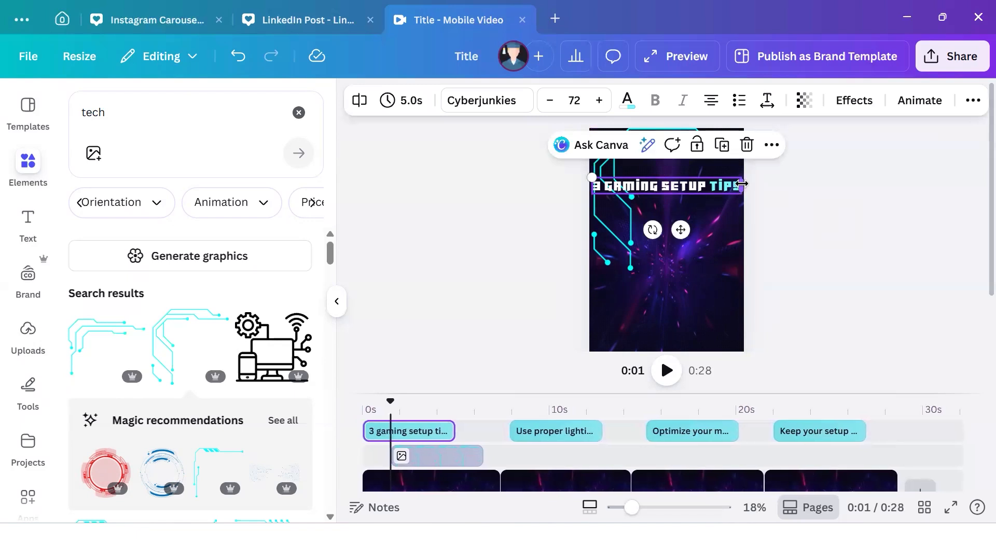
pyautogui.moveTo(740, 186); pyautogui.dragTo(713, 185)
pyautogui.moveTo(669, 243); pyautogui.dragTo(696, 235)
pyautogui.click(821, 239)
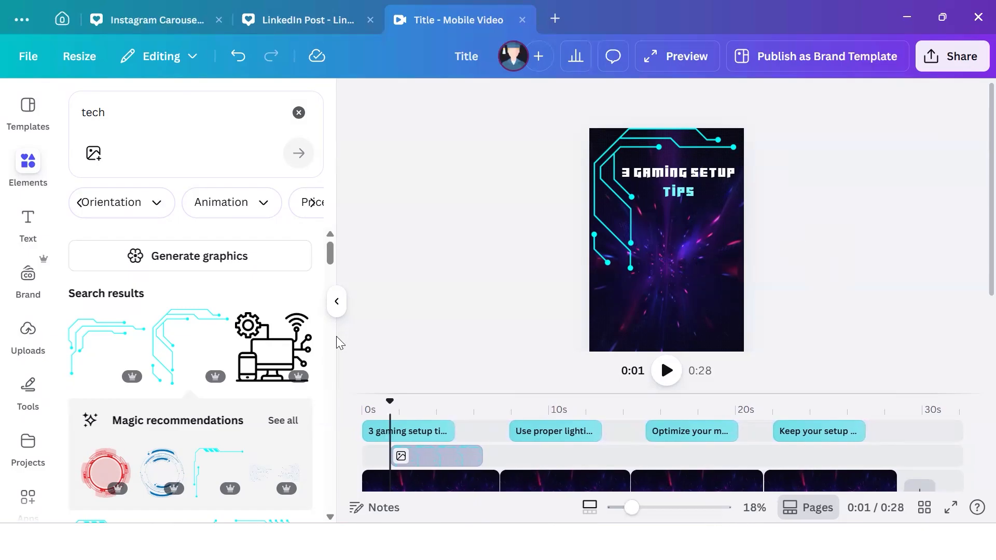
pyautogui.click(338, 305)
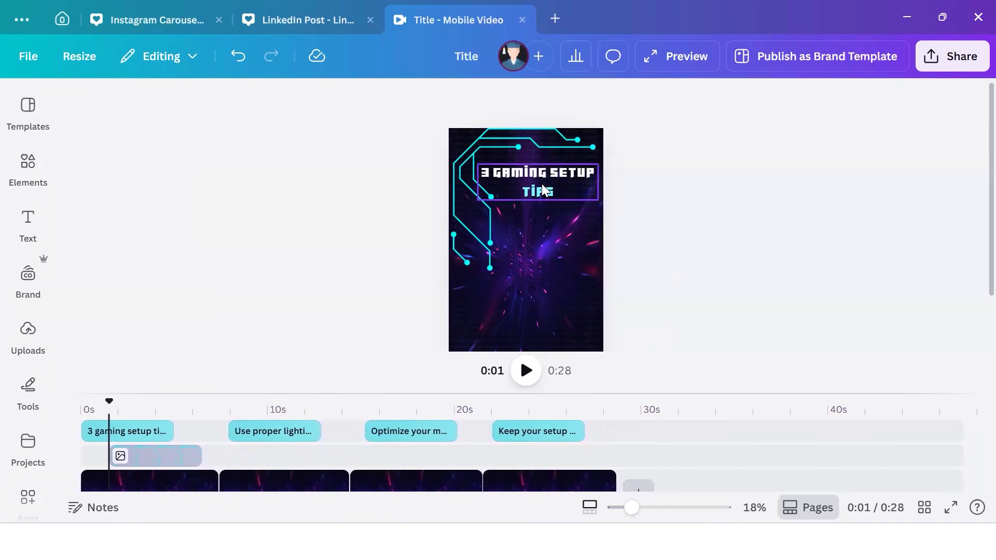
# - Apply the Fade animation to the "3 gaming setup tips" title after trying Rise
pyautogui.click(542, 169)
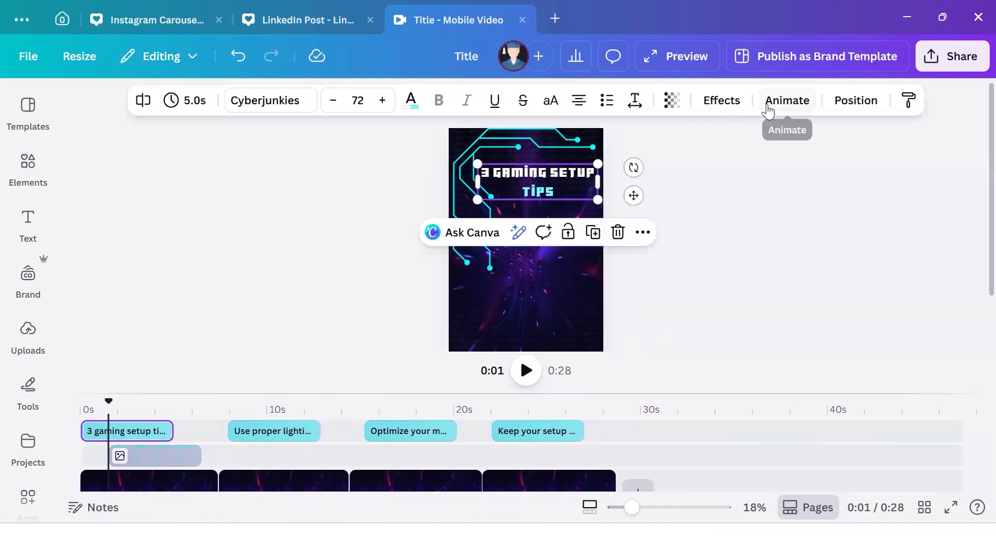
pyautogui.click(767, 104)
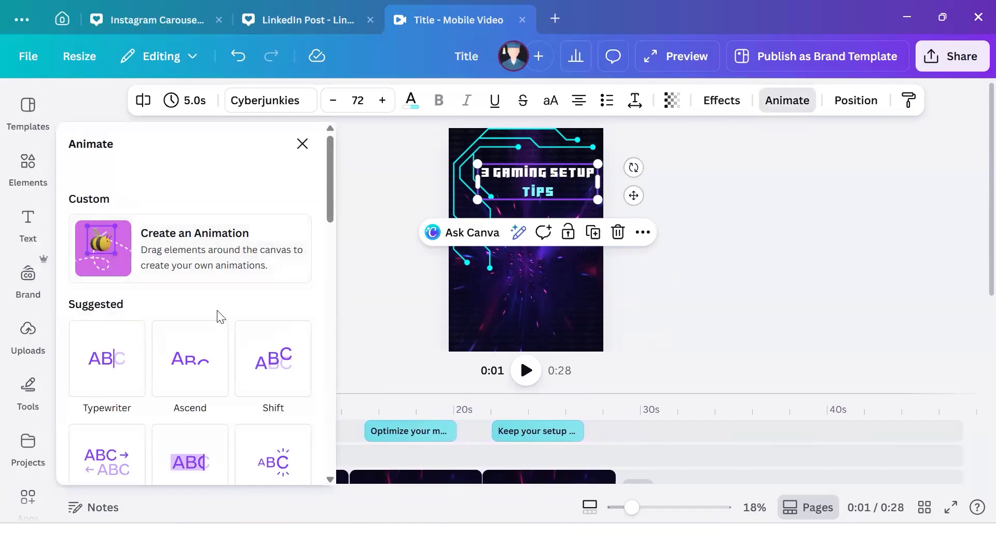
pyautogui.scroll(-2, 218, 316)
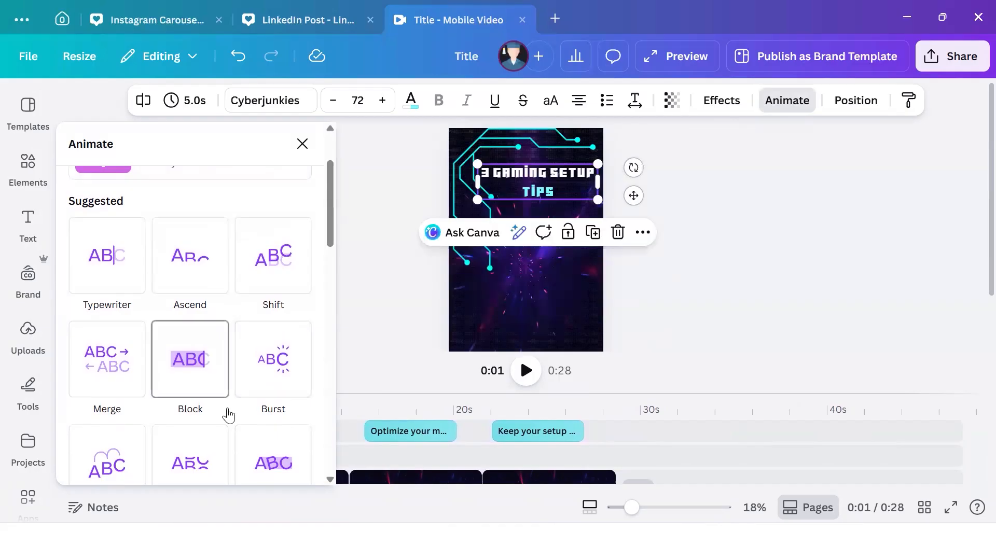
pyautogui.scroll(-3, 227, 412)
pyautogui.scroll(-1, 229, 413)
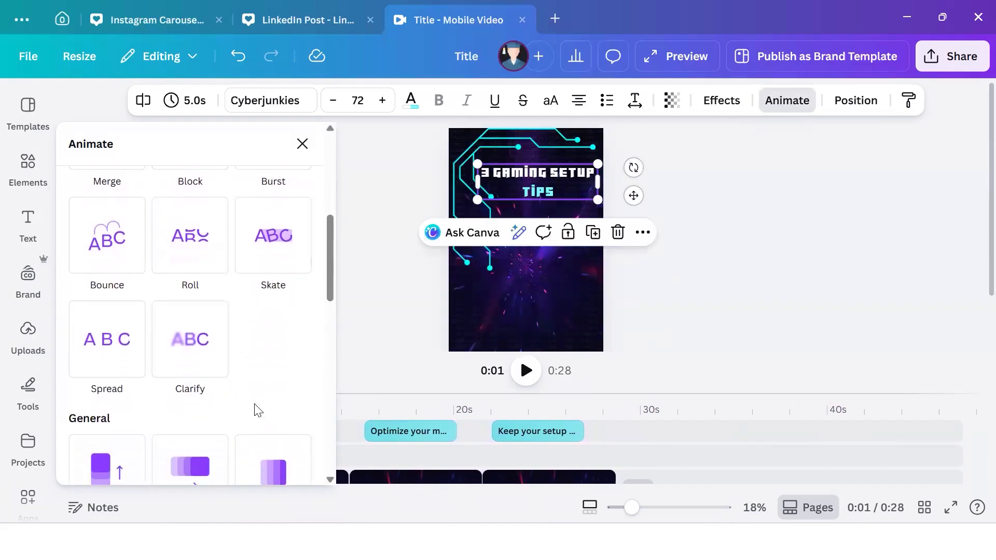
pyautogui.scroll(5, 256, 409)
pyautogui.scroll(1, 256, 409)
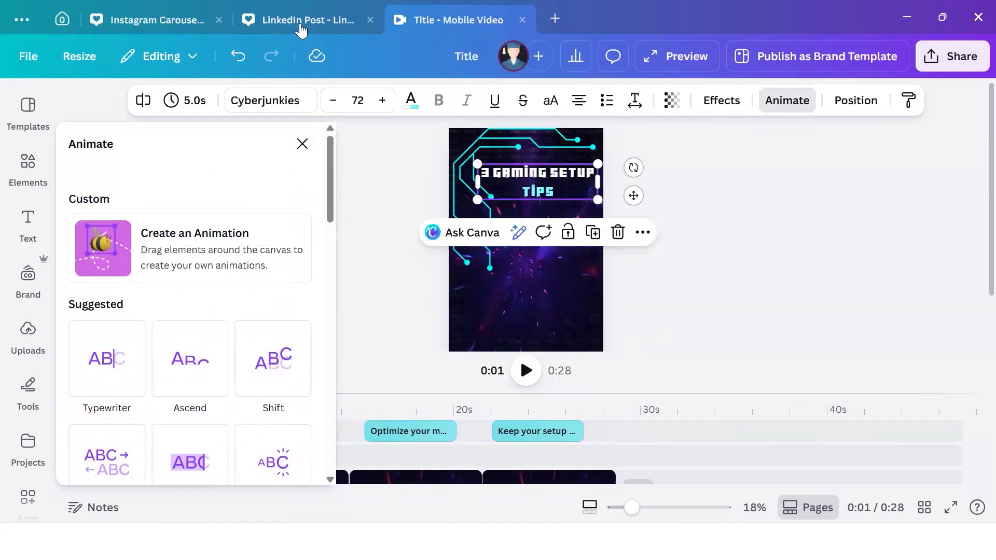
pyautogui.scroll(-10, 193, 290)
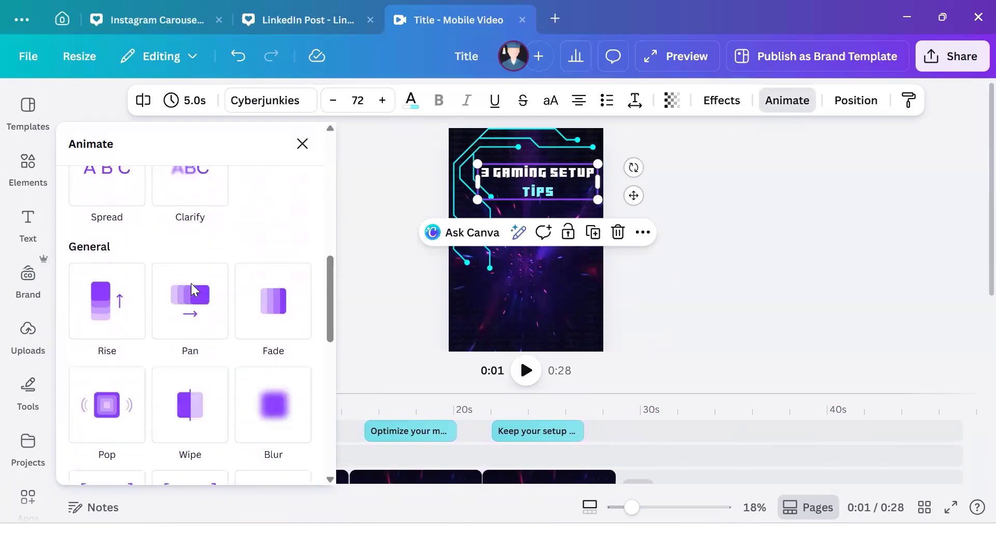
pyautogui.scroll(-1, 193, 290)
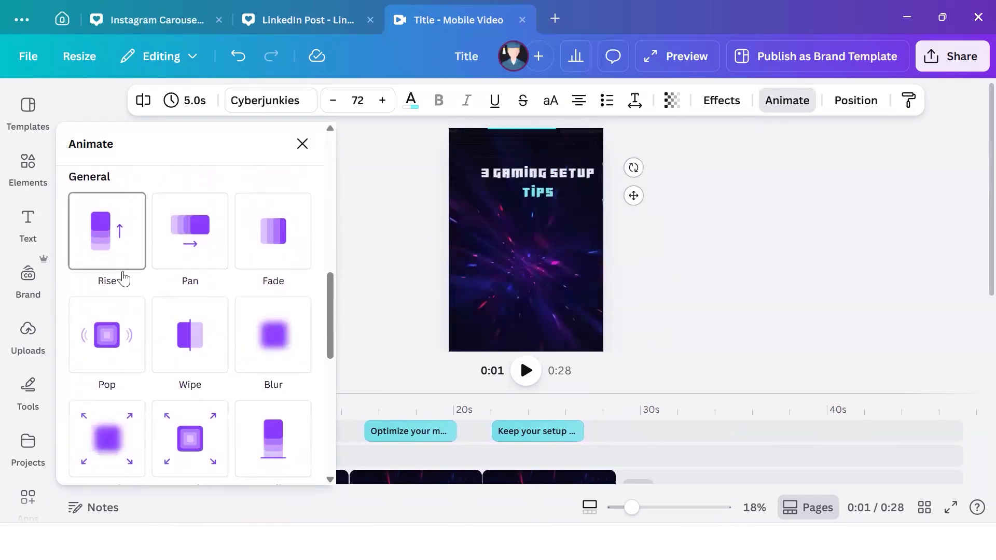
pyautogui.click(124, 279)
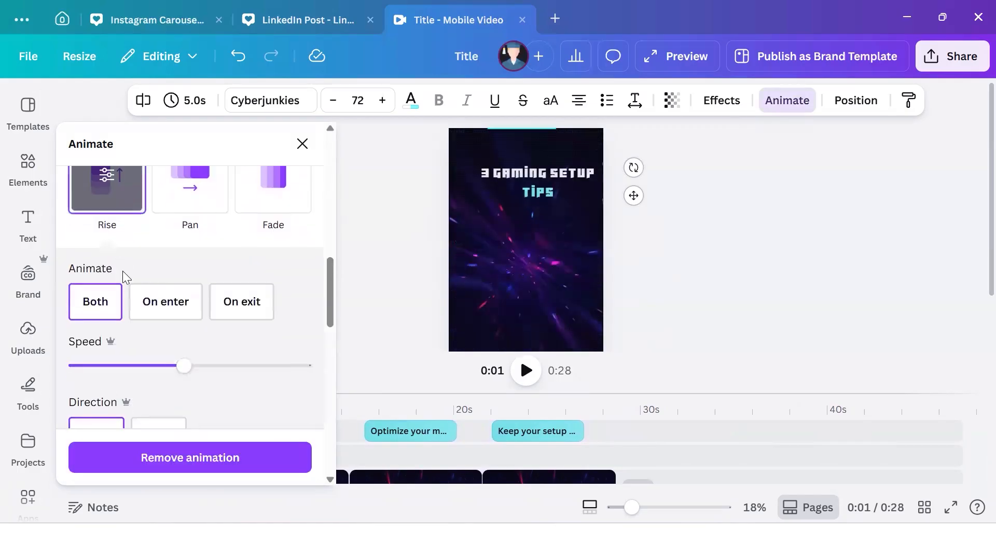
pyautogui.click(277, 186)
# - Limit the title's Fade animation to On enter, keeping the Element writing style
pyautogui.scroll(-2, 276, 187)
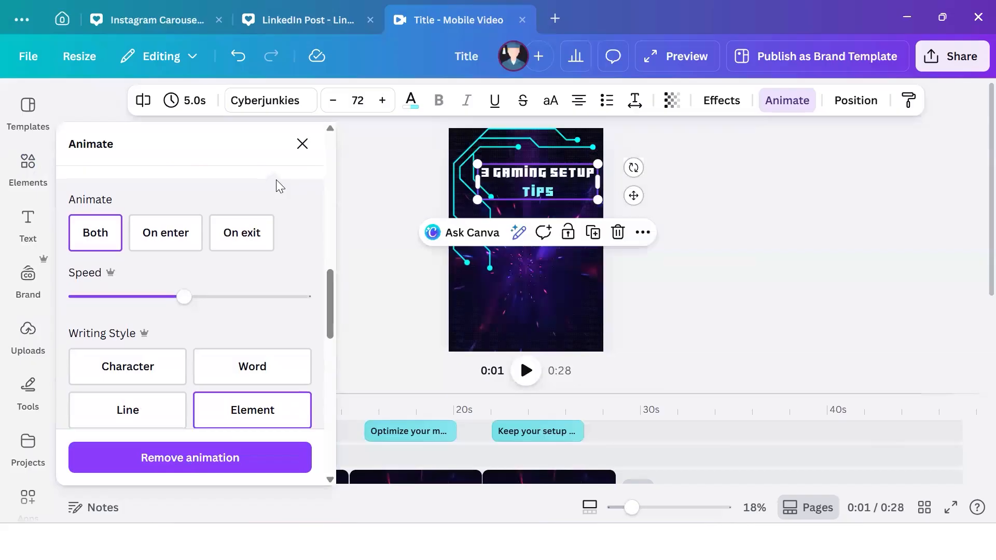
pyautogui.click(198, 248)
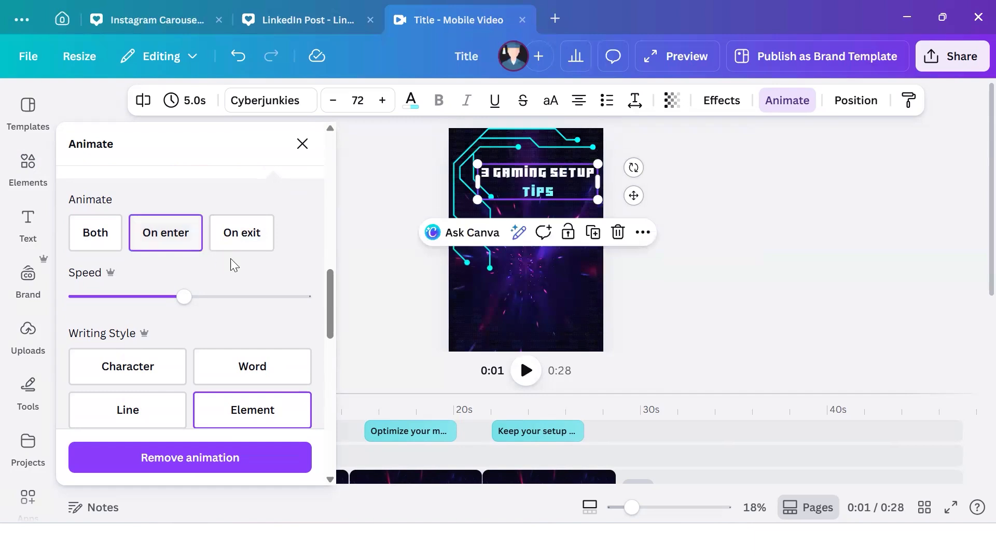
pyautogui.scroll(-3, 230, 261)
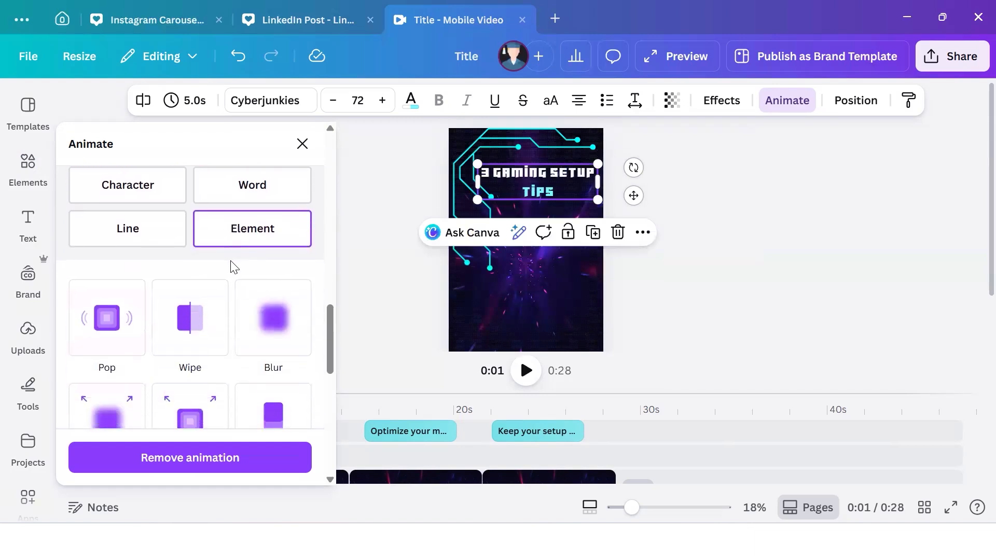
pyautogui.scroll(3, 234, 265)
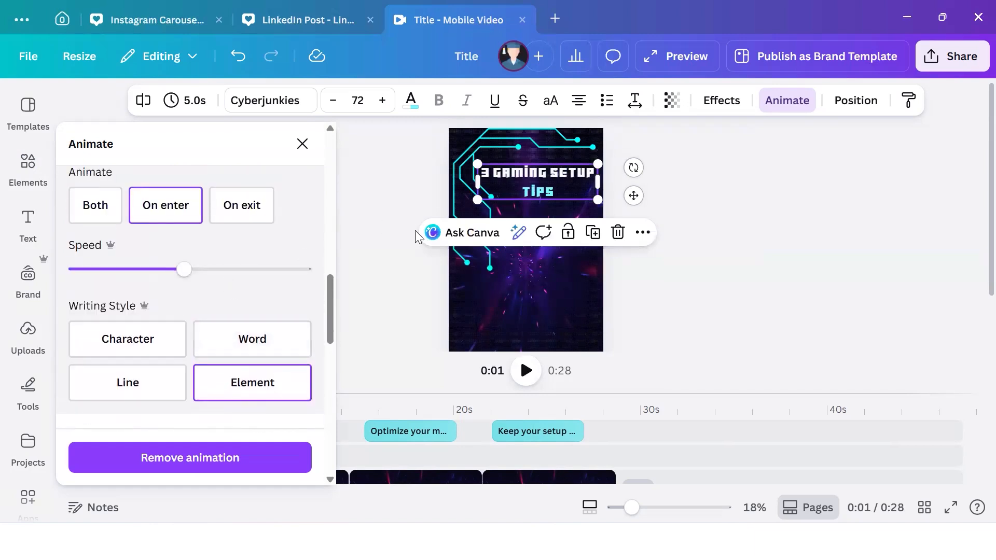
pyautogui.click(395, 269)
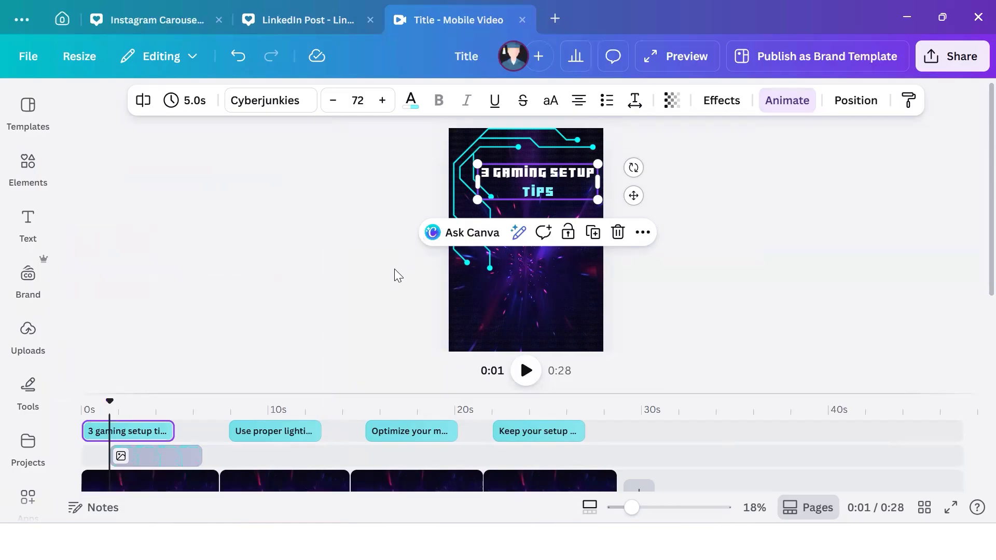
pyautogui.click(666, 294)
# - Play the video from the very beginning to check the title's entrance
pyautogui.scroll(-1, 635, 316)
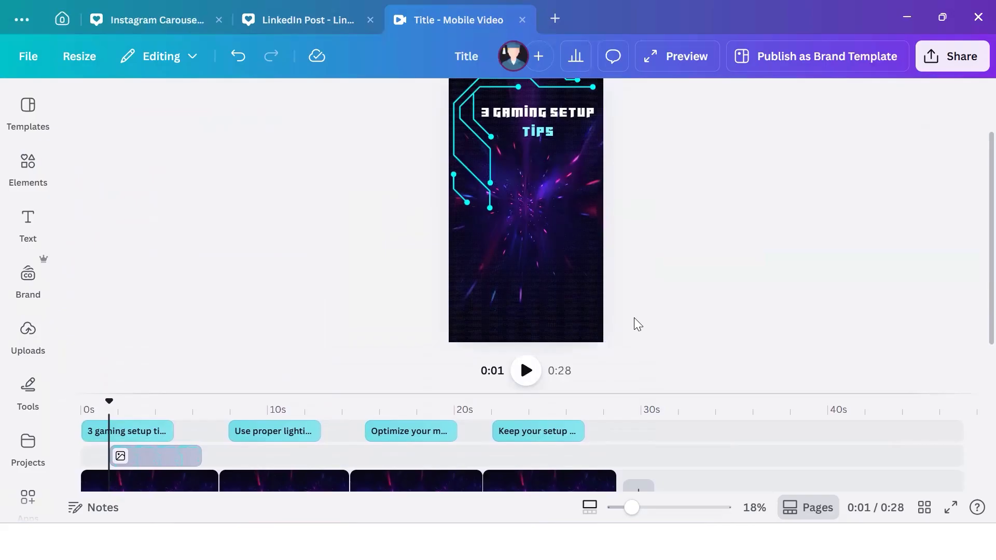
pyautogui.scroll(-2, 306, 446)
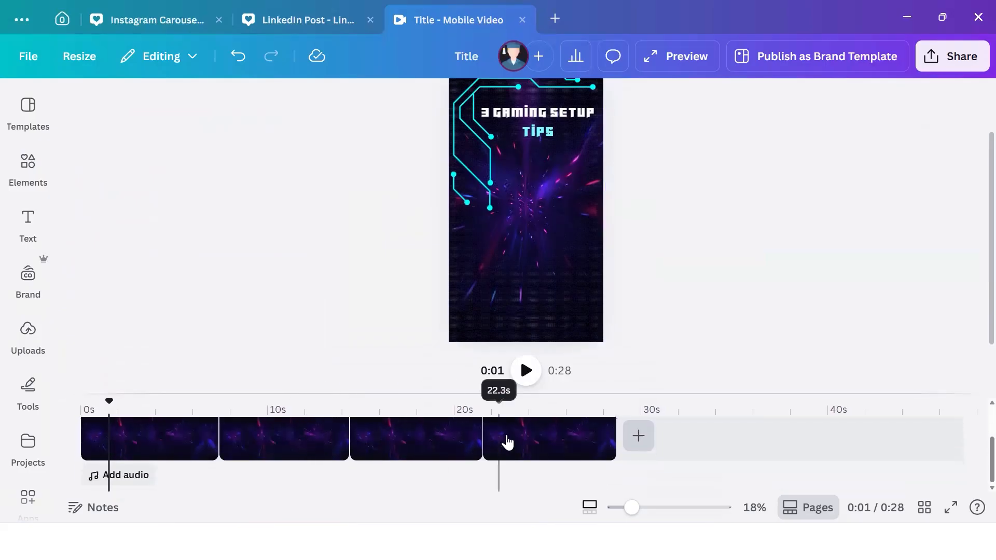
pyautogui.scroll(1, 274, 320)
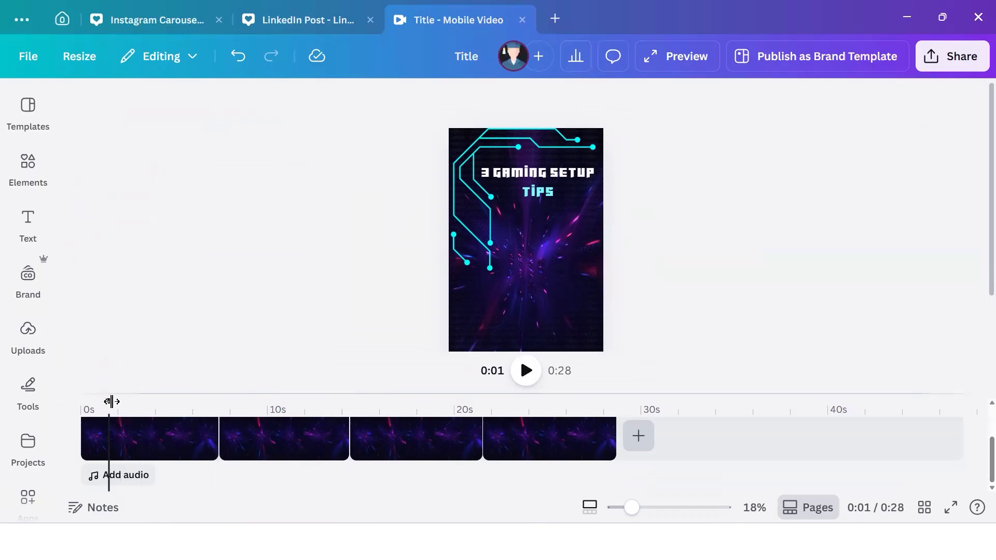
pyautogui.moveTo(111, 401); pyautogui.dragTo(83, 400)
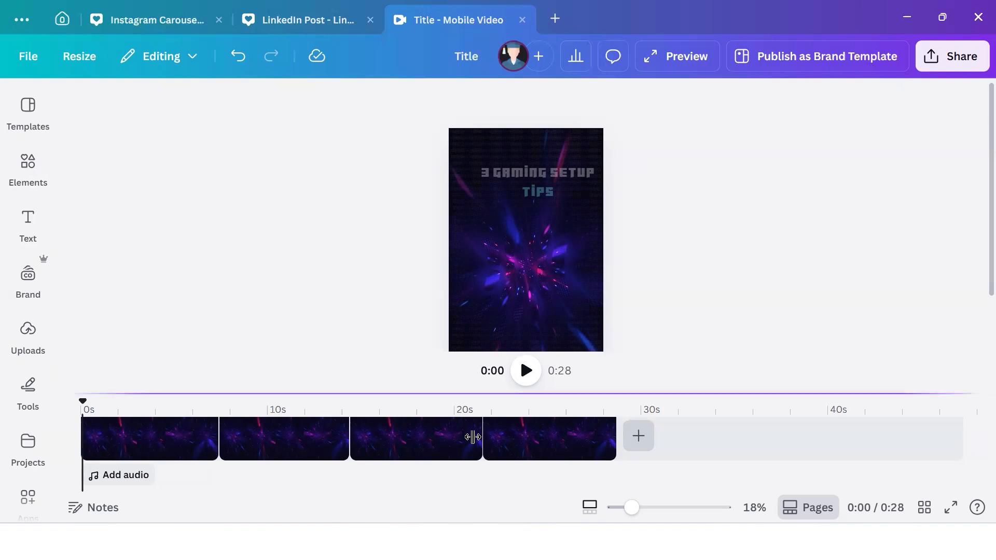
pyautogui.click(526, 371)
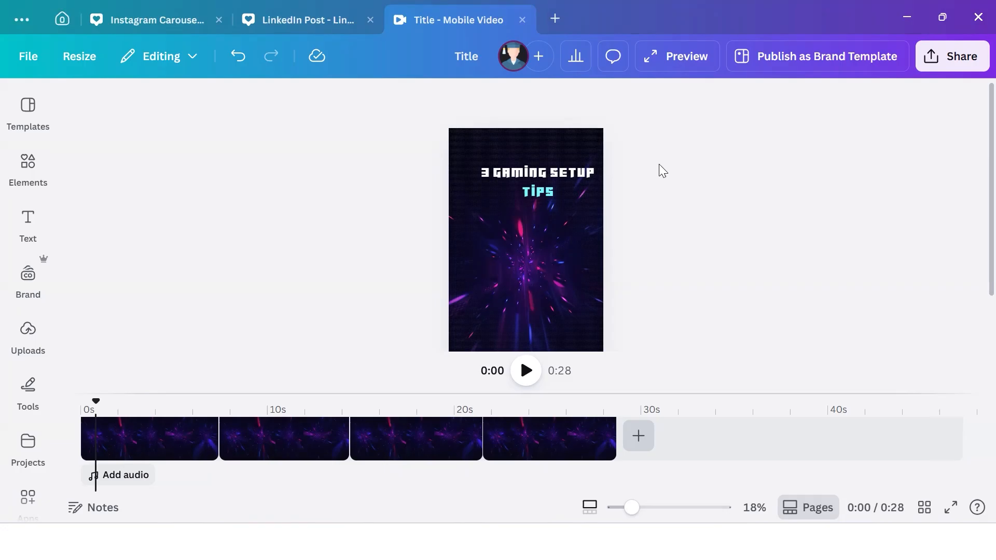
# - Review the animation options available for the "3 gaming setup tips" title
pyautogui.click(520, 171)
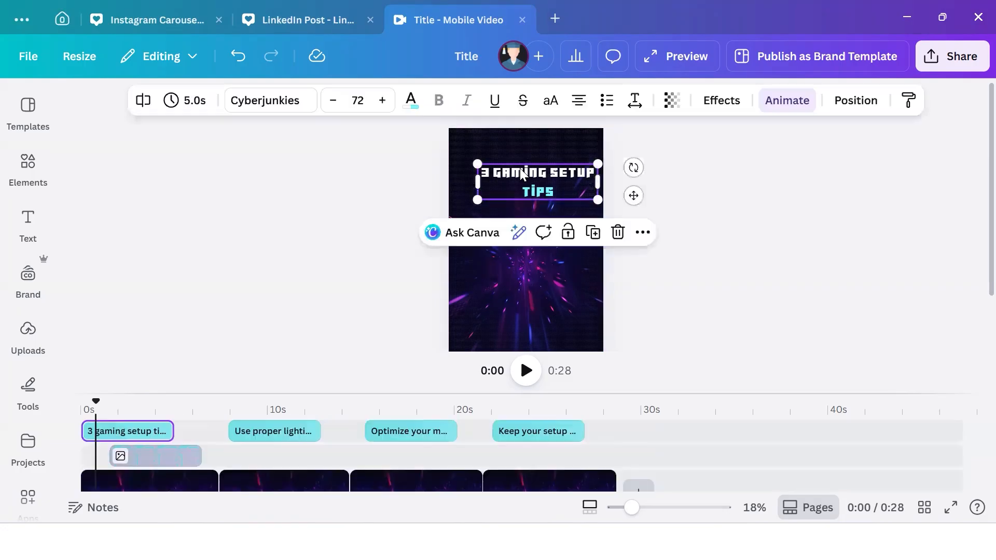
pyautogui.click(784, 100)
pyautogui.scroll(6, 201, 336)
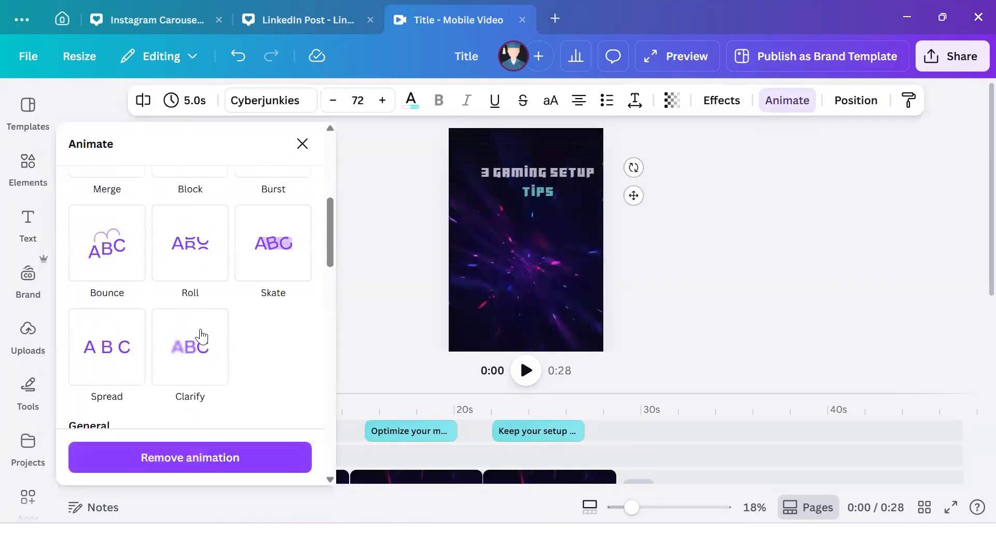
pyautogui.scroll(-1, 202, 336)
pyautogui.scroll(-3, 201, 336)
pyautogui.scroll(2, 201, 335)
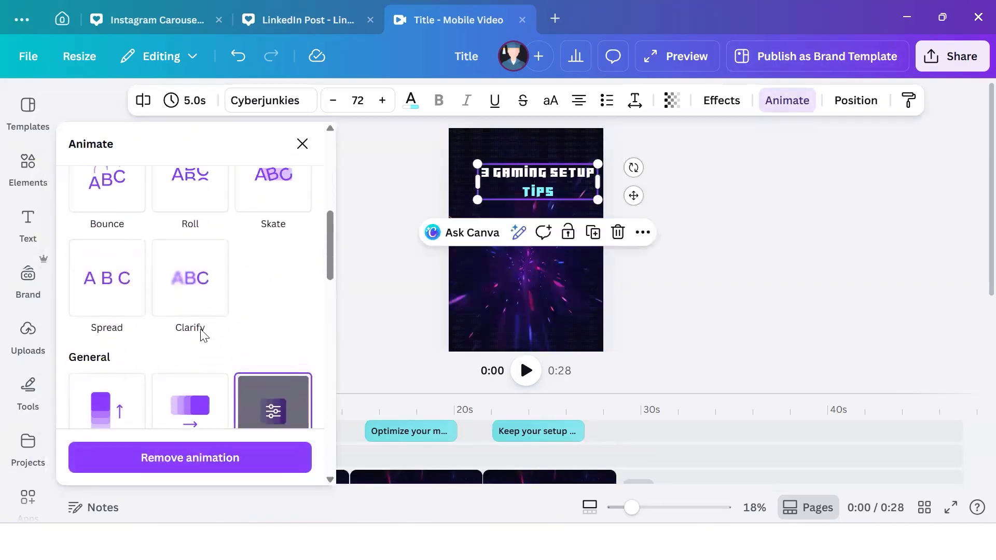
pyautogui.scroll(1, 202, 336)
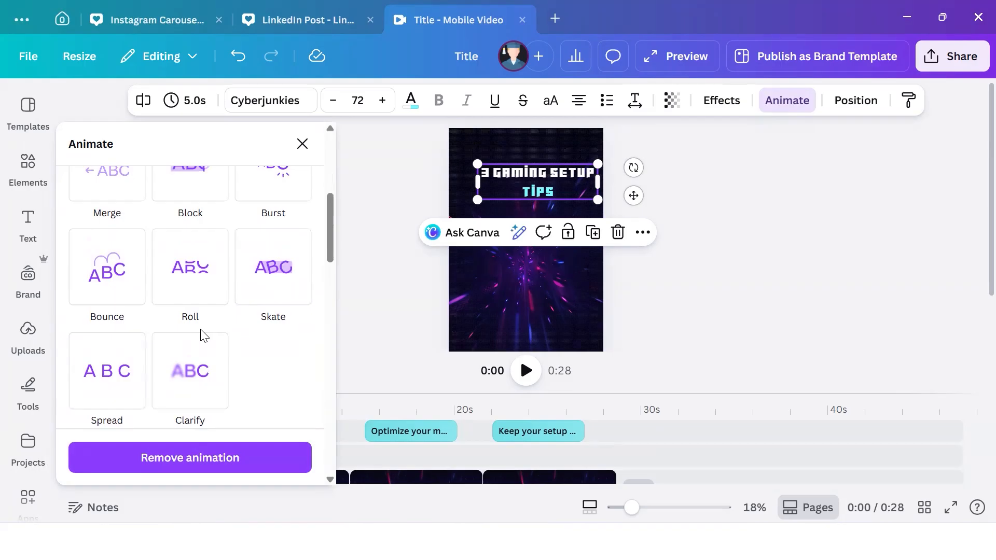
pyautogui.click(387, 340)
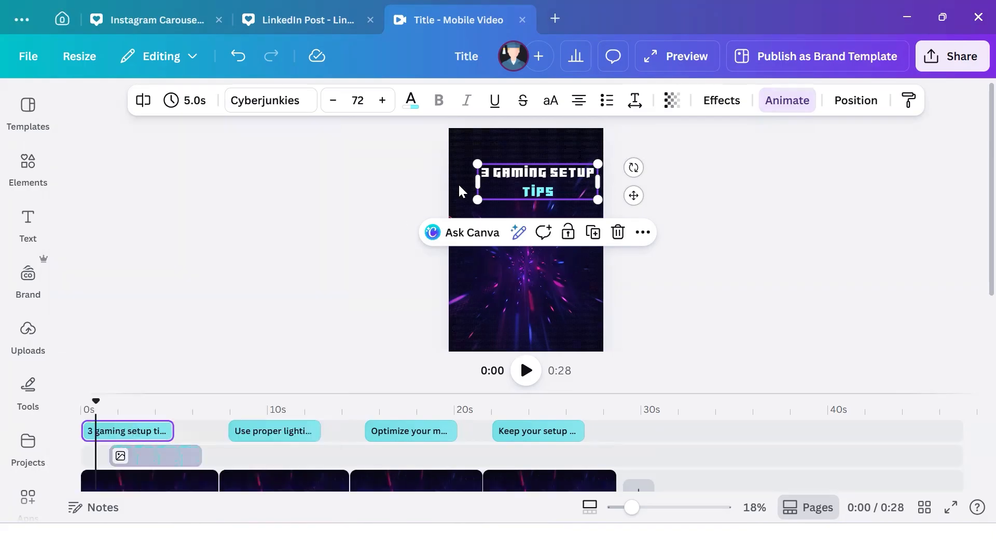
pyautogui.click(792, 224)
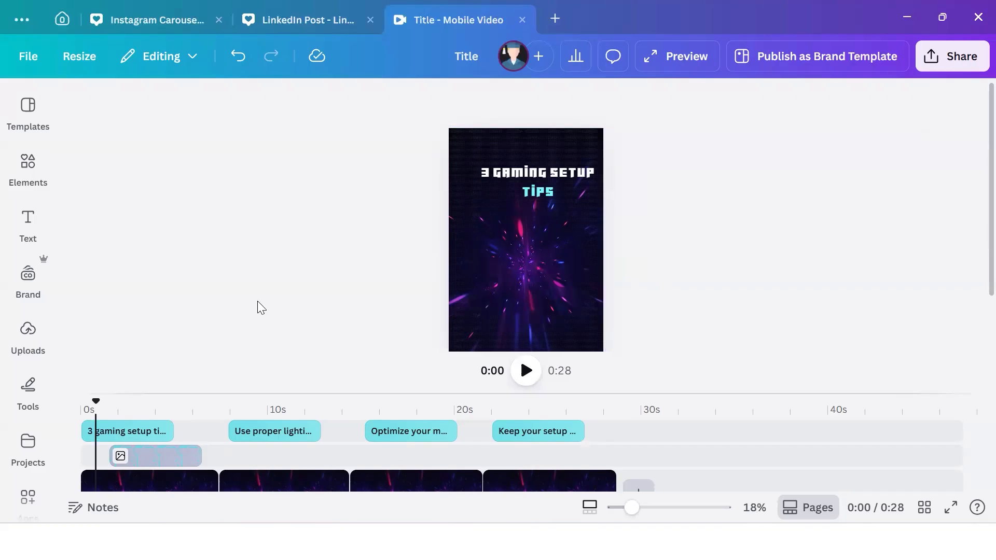
# - Apply the Rise animation to the "Use proper lighting for better focus" text on the second clip
pyautogui.scroll(-1, 260, 301)
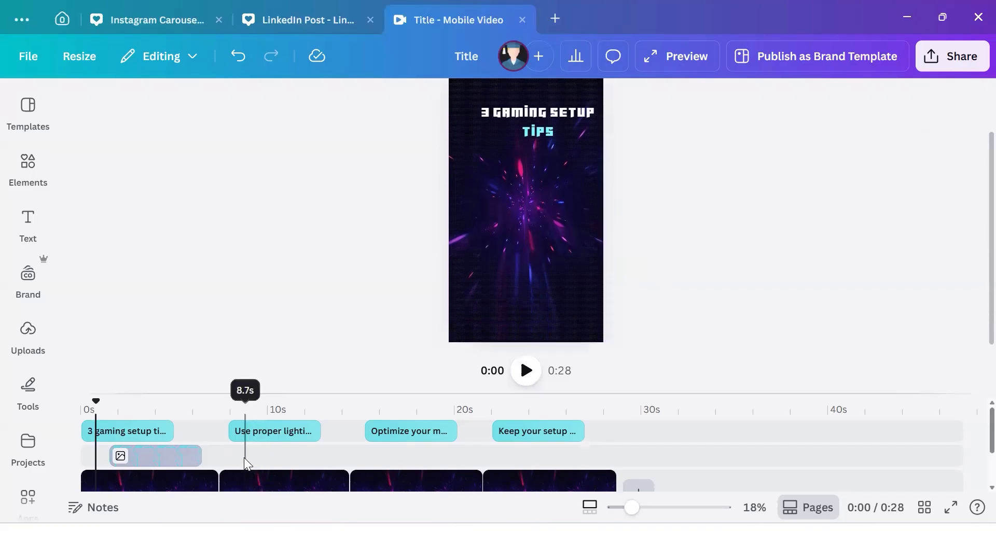
pyautogui.click(238, 481)
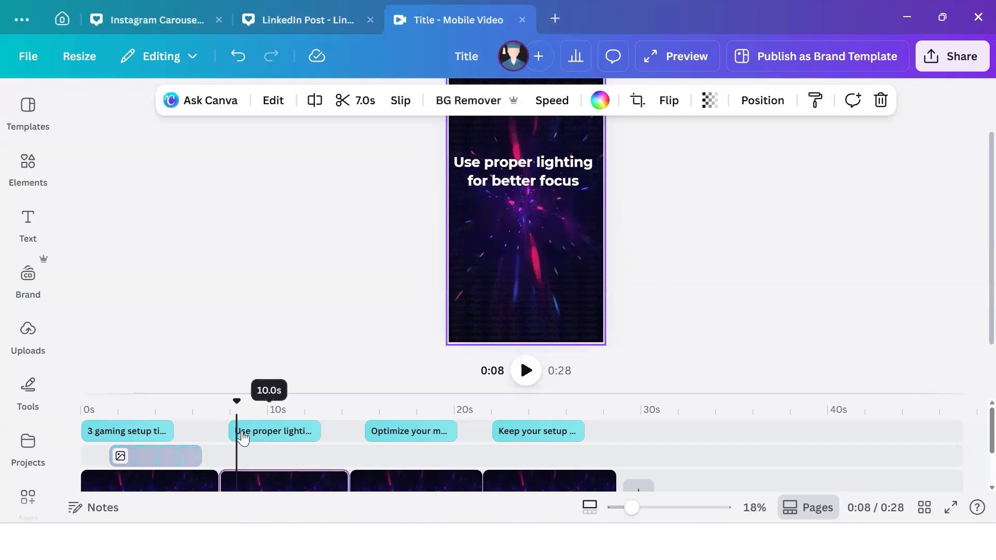
pyautogui.click(478, 179)
pyautogui.click(787, 100)
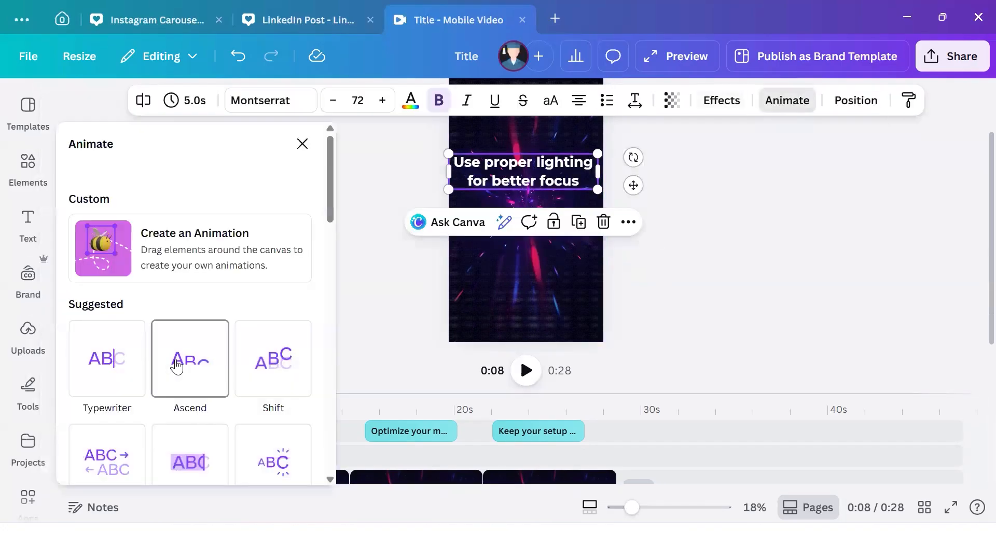
pyautogui.scroll(-10, 234, 327)
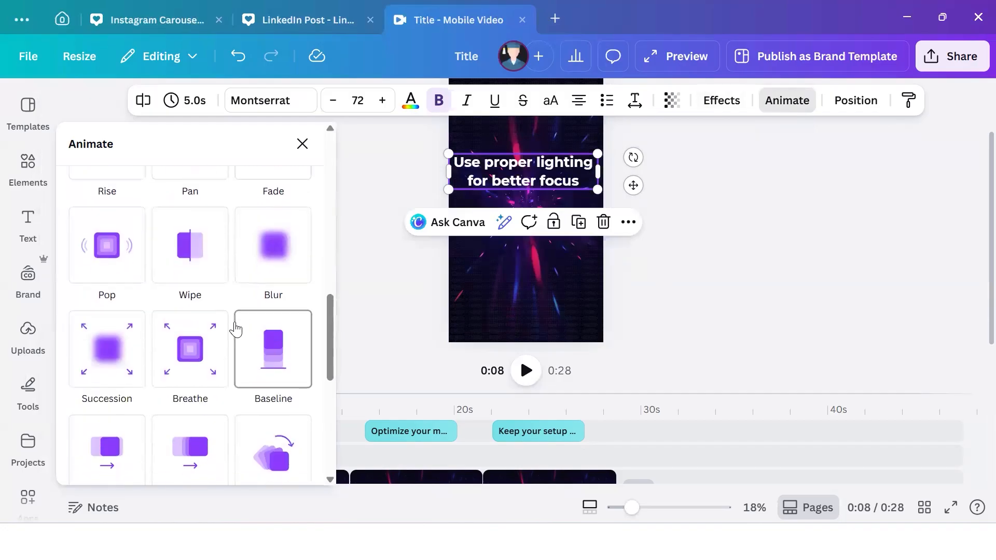
pyautogui.scroll(3, 171, 337)
pyautogui.click(89, 344)
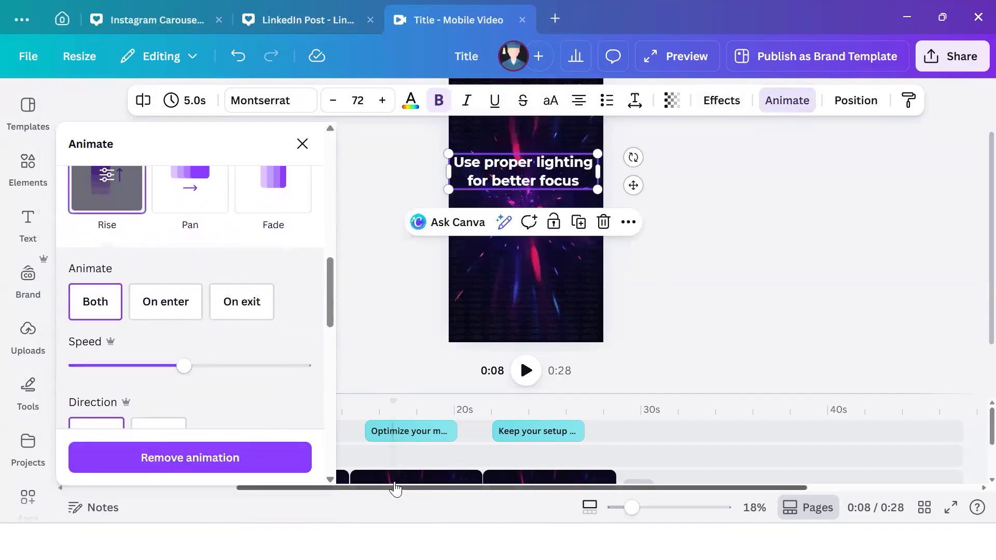
# - Apply the Rise animation to the "Optimize your monitor settings" text on the third clip
pyautogui.click(369, 477)
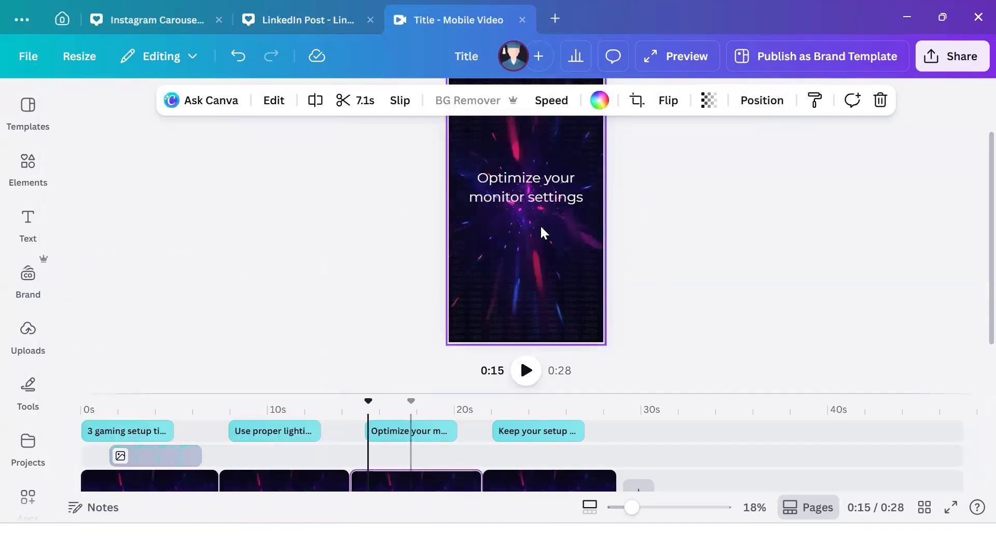
pyautogui.click(492, 196)
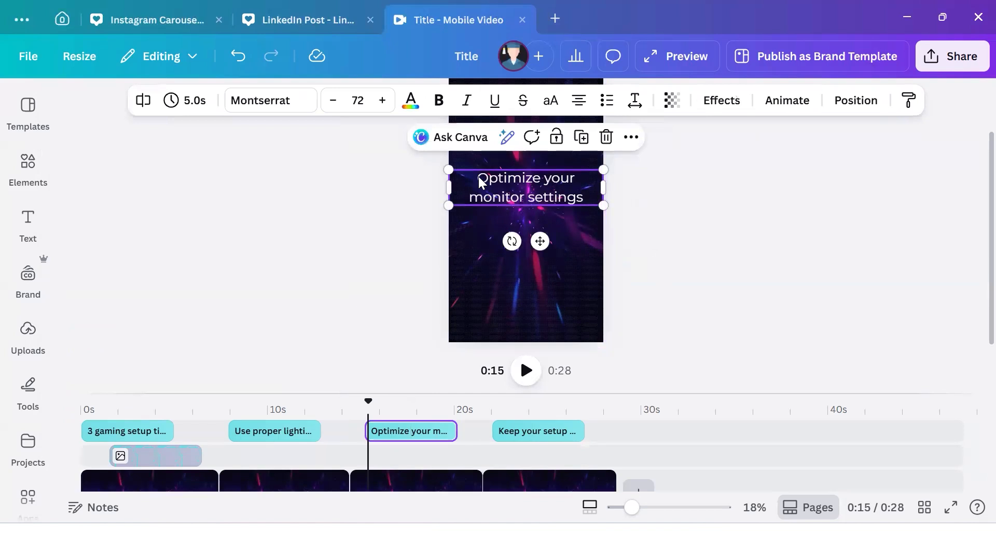
pyautogui.click(779, 100)
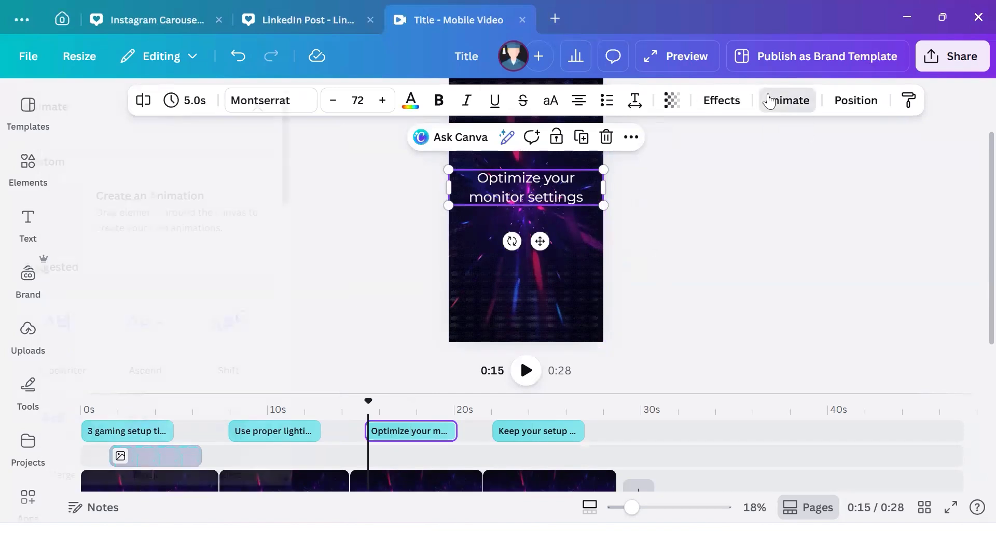
pyautogui.scroll(-6, 184, 327)
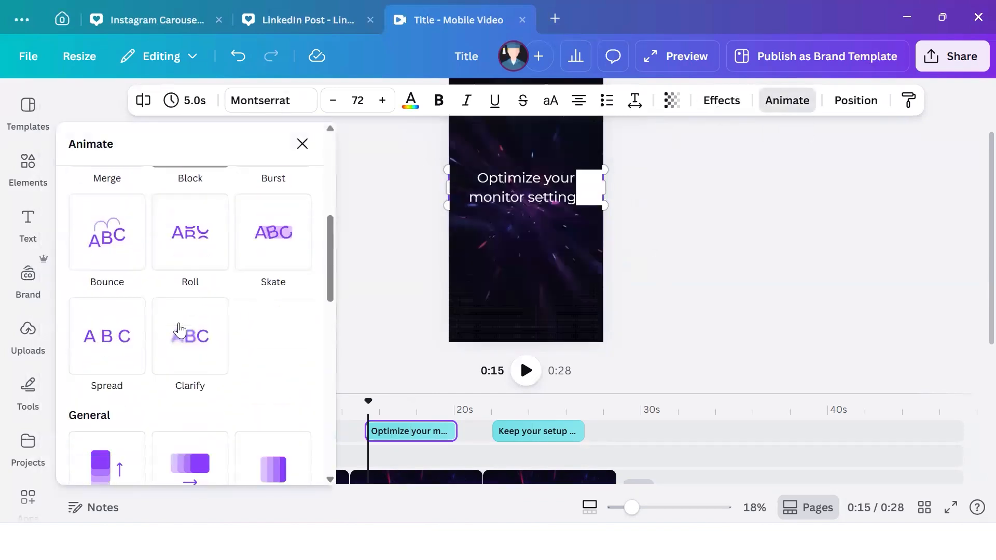
pyautogui.scroll(-2, 179, 332)
pyautogui.click(104, 400)
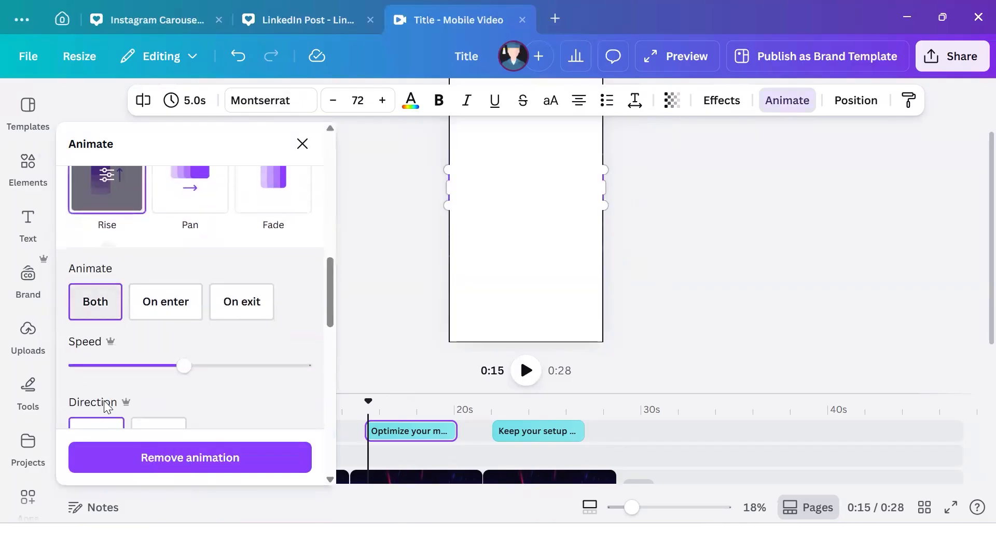
# - Apply the Rise animation to the "Keep your setup clutter-free" text on the last clip
pyautogui.click(492, 475)
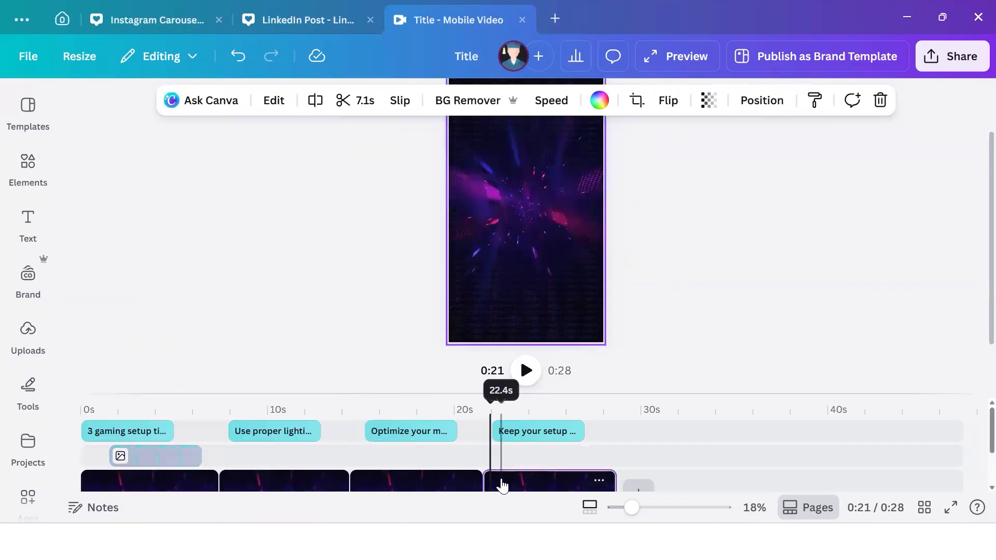
pyautogui.click(511, 432)
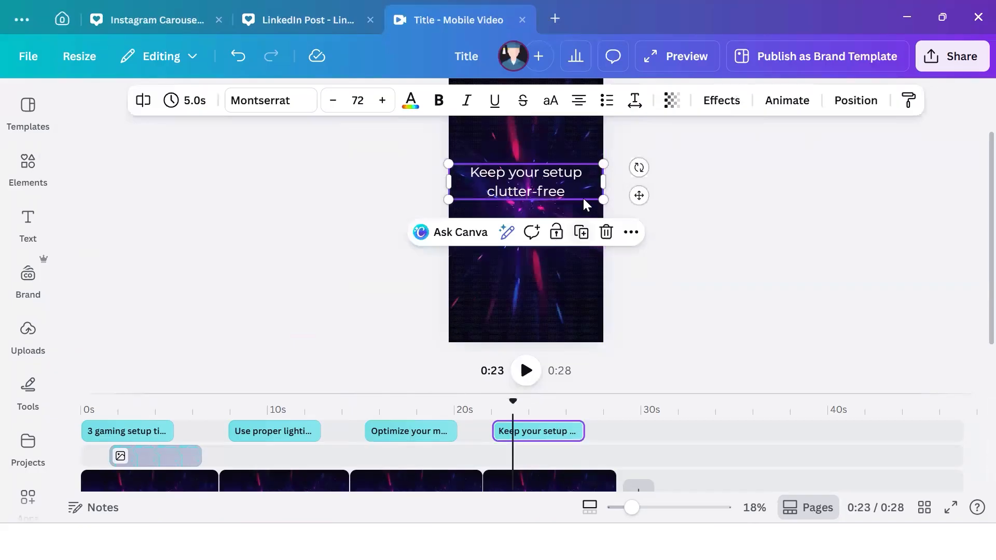
pyautogui.click(785, 100)
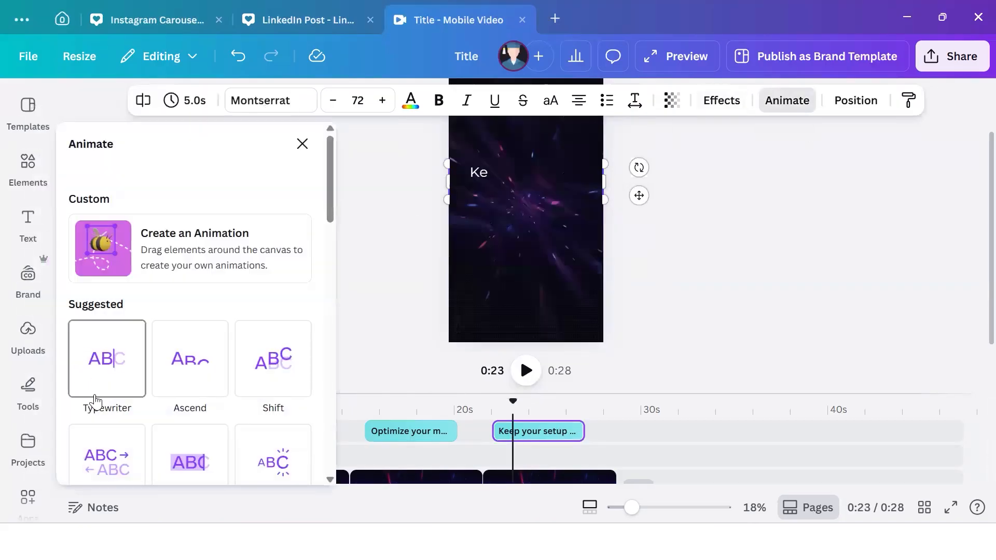
pyautogui.scroll(-8, 98, 405)
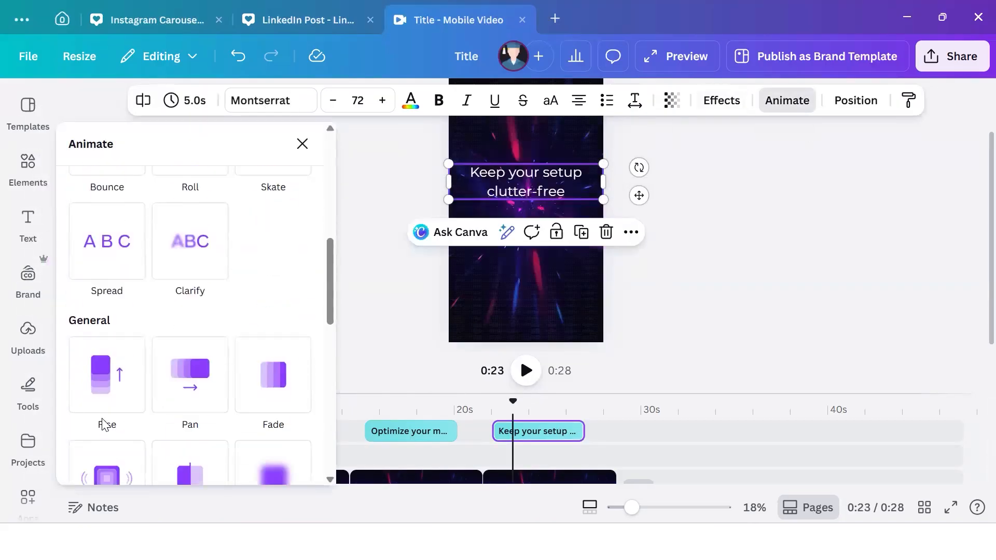
pyautogui.click(115, 371)
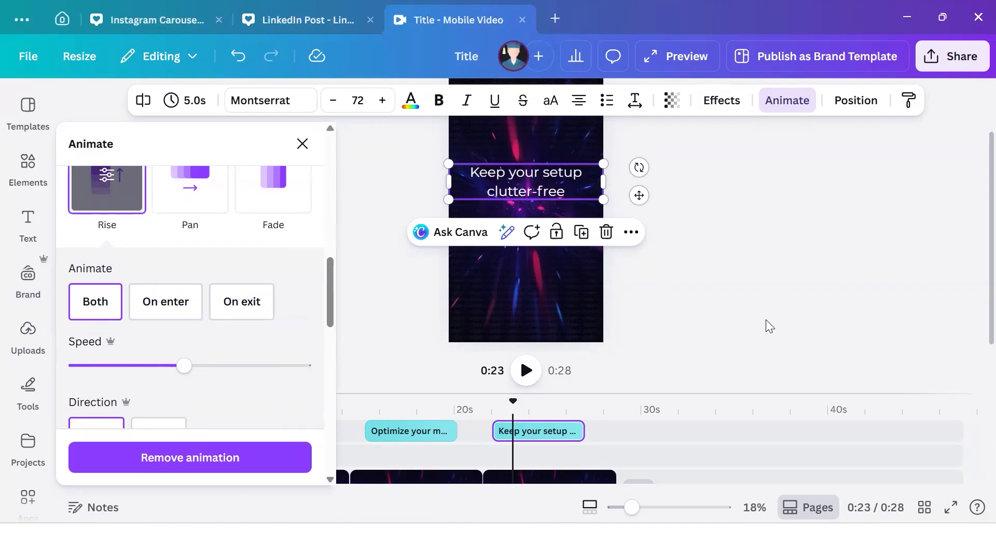
pyautogui.click(388, 273)
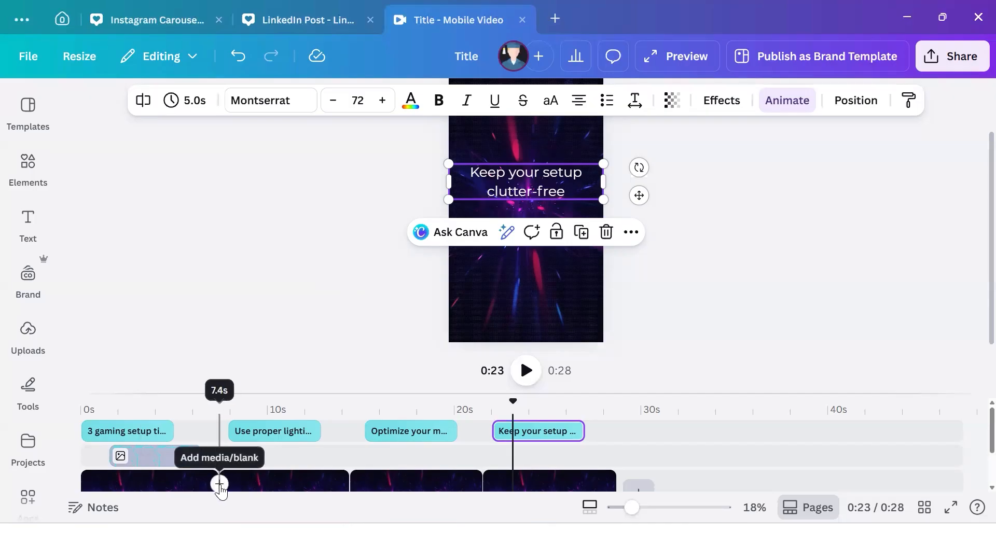
# - Check the media options for inserting something between the first two clips, and enlarge the timeline area to show the whole clip row
pyautogui.click(219, 484)
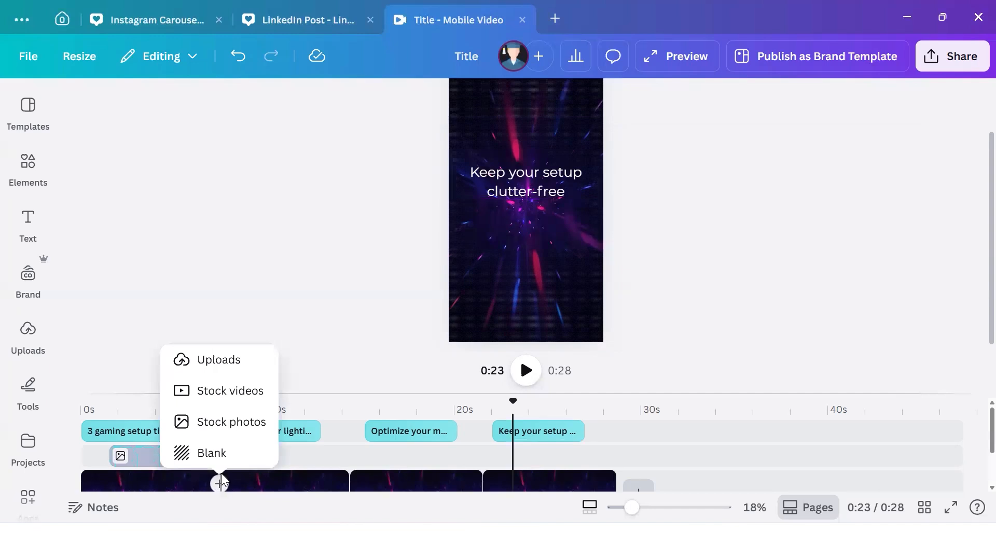
pyautogui.click(235, 230)
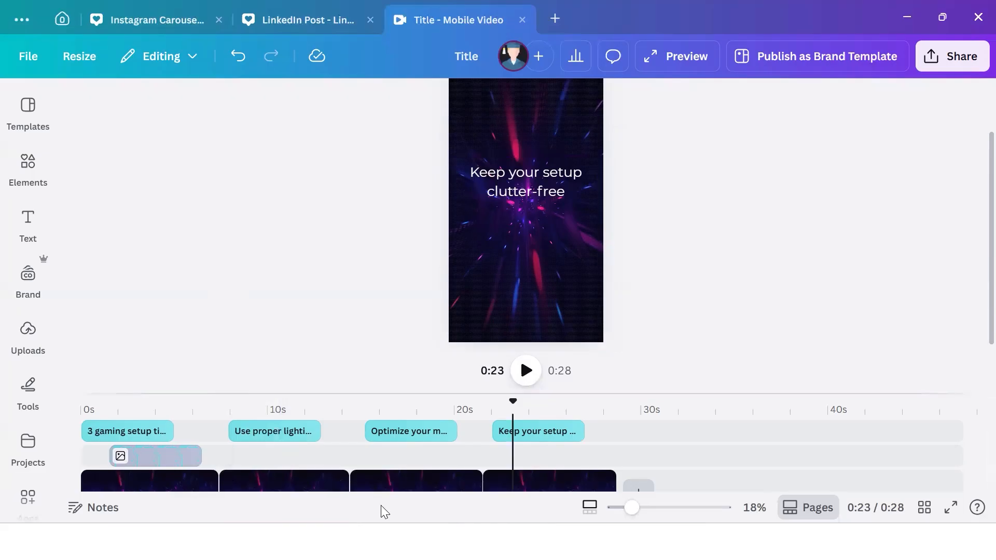
pyautogui.moveTo(325, 390); pyautogui.dragTo(319, 335)
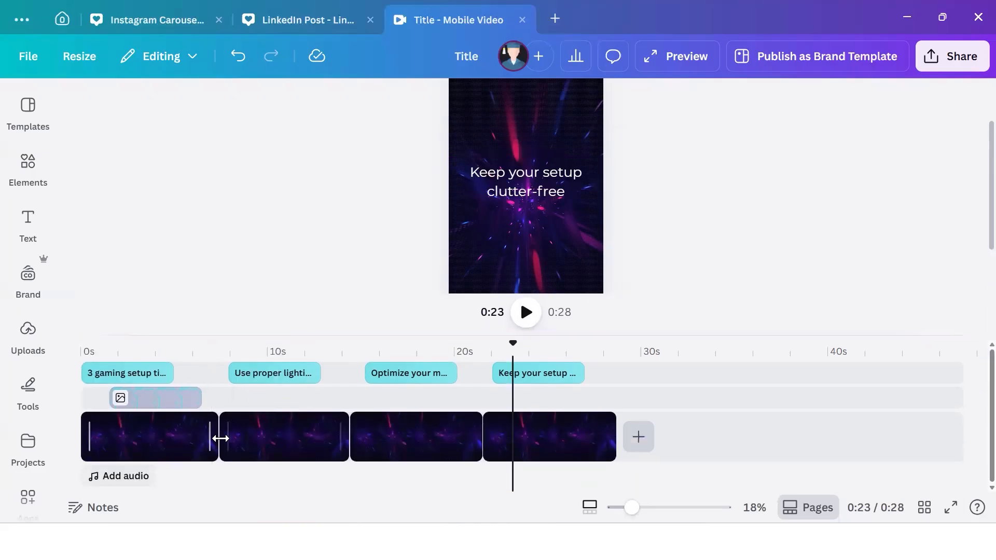
# - Add a Dissolve transition between the first and second background clips
pyautogui.moveTo(219, 426)
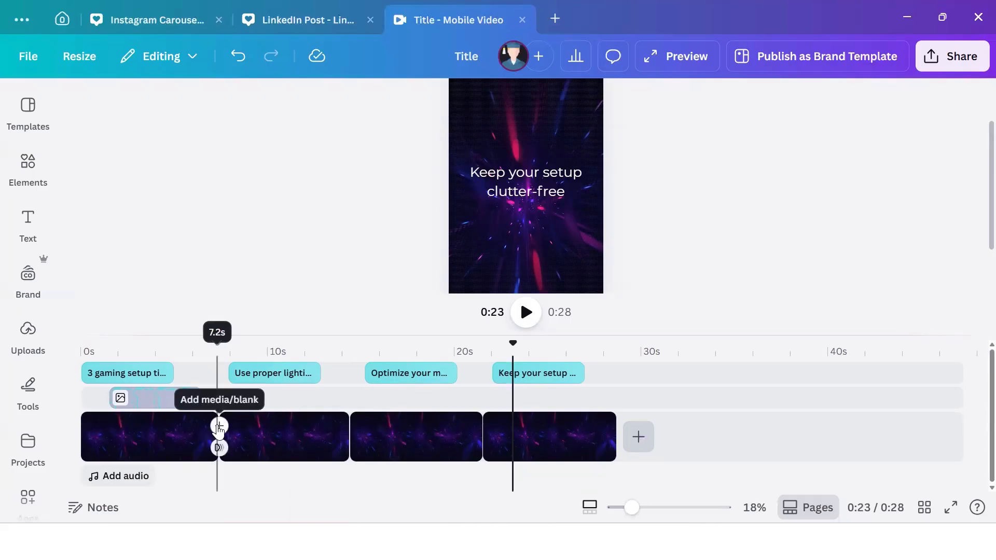
pyautogui.click(219, 426)
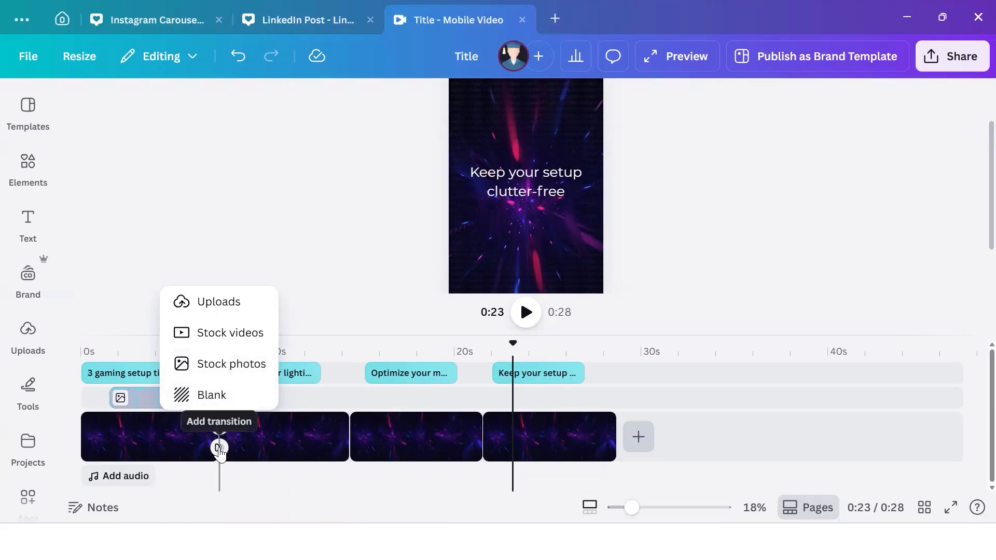
pyautogui.click(220, 453)
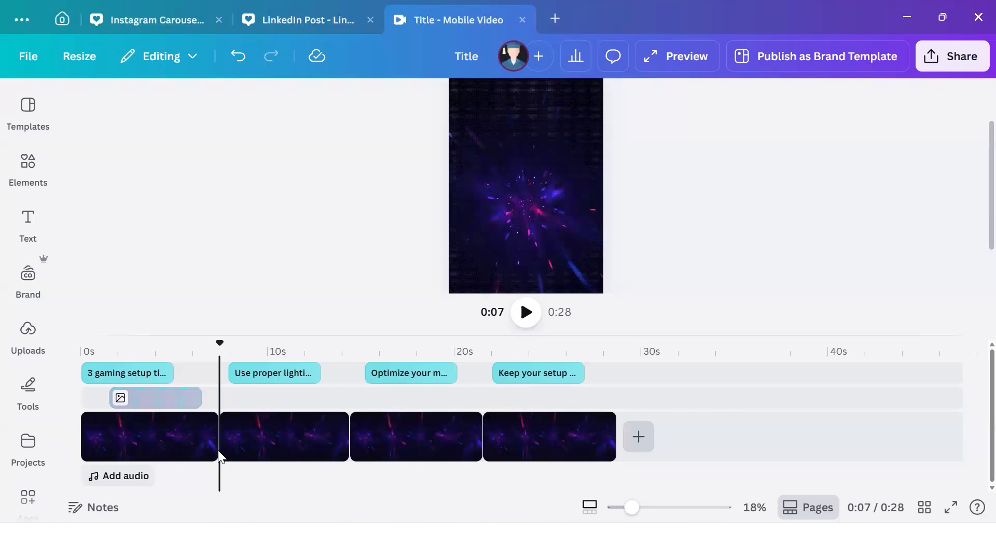
pyautogui.click(219, 448)
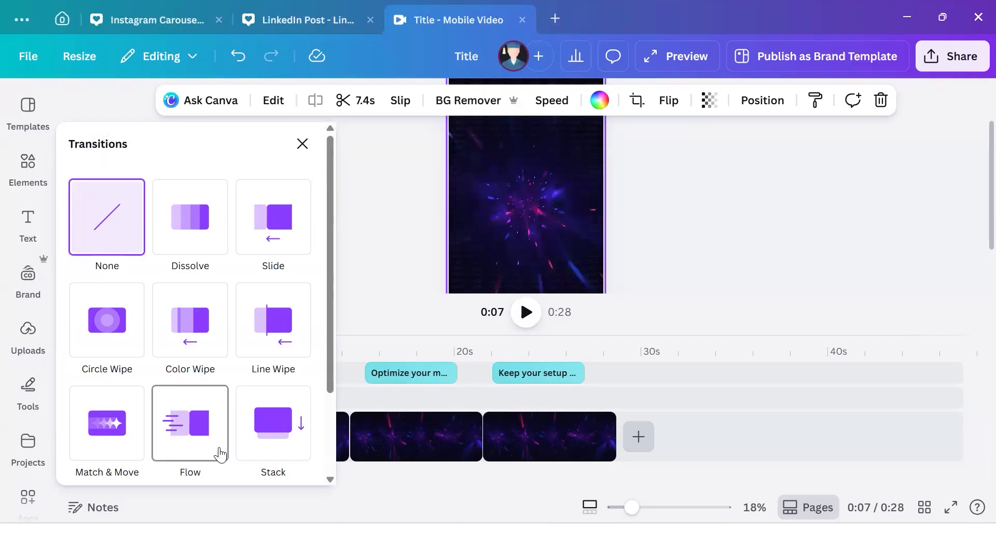
pyautogui.click(206, 251)
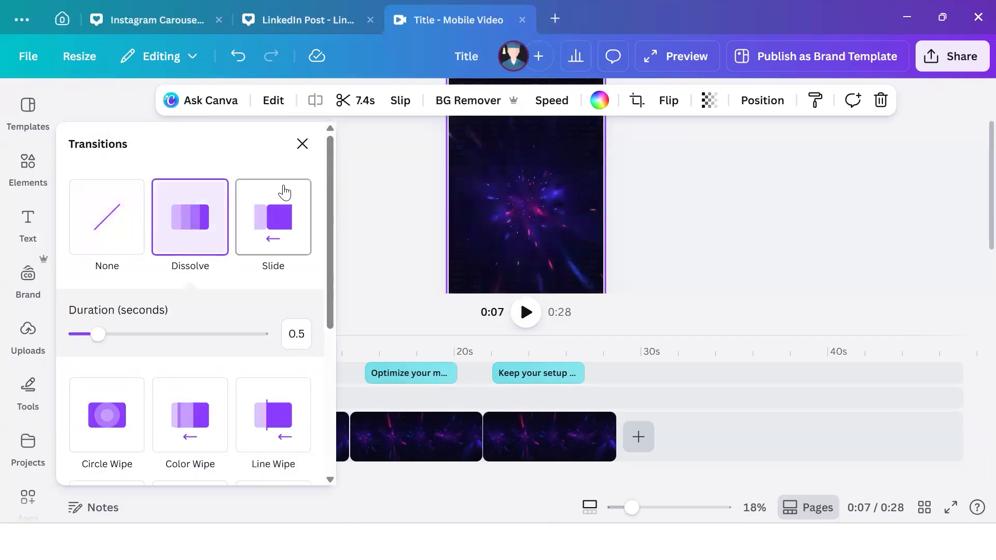
pyautogui.click(361, 260)
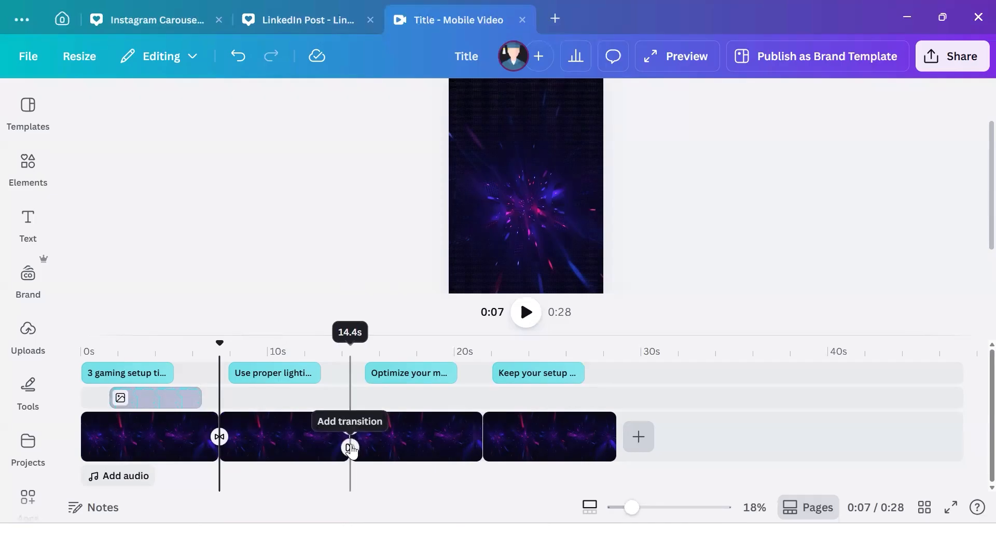
# - Add Dissolve transitions between the second and third clips and between the third and fourth clips
pyautogui.click(350, 447)
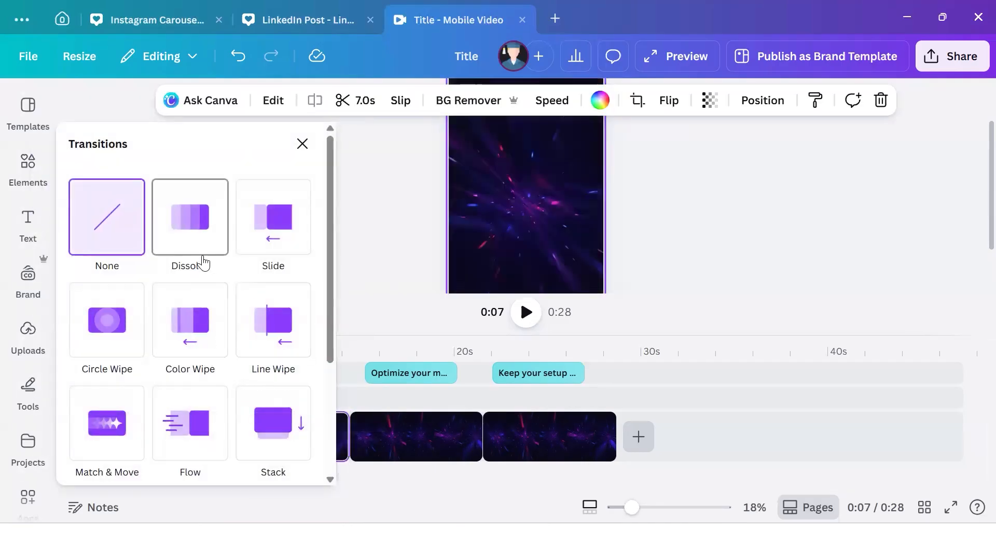
pyautogui.click(203, 263)
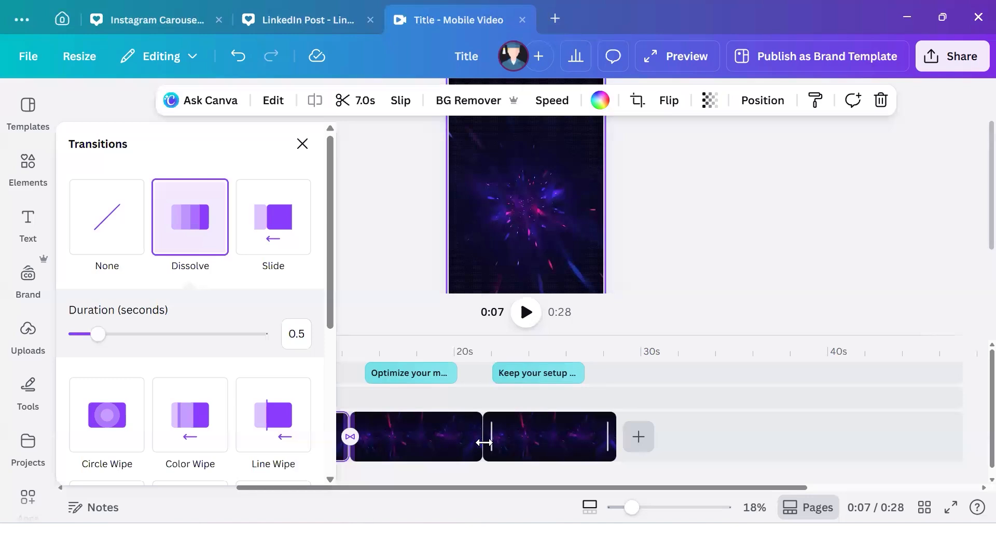
pyautogui.click(484, 442)
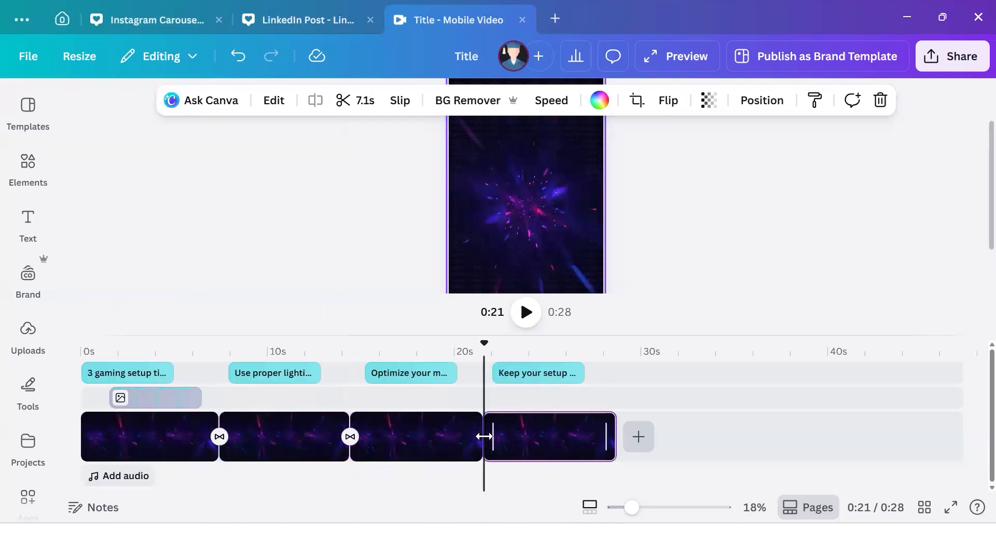
pyautogui.click(482, 449)
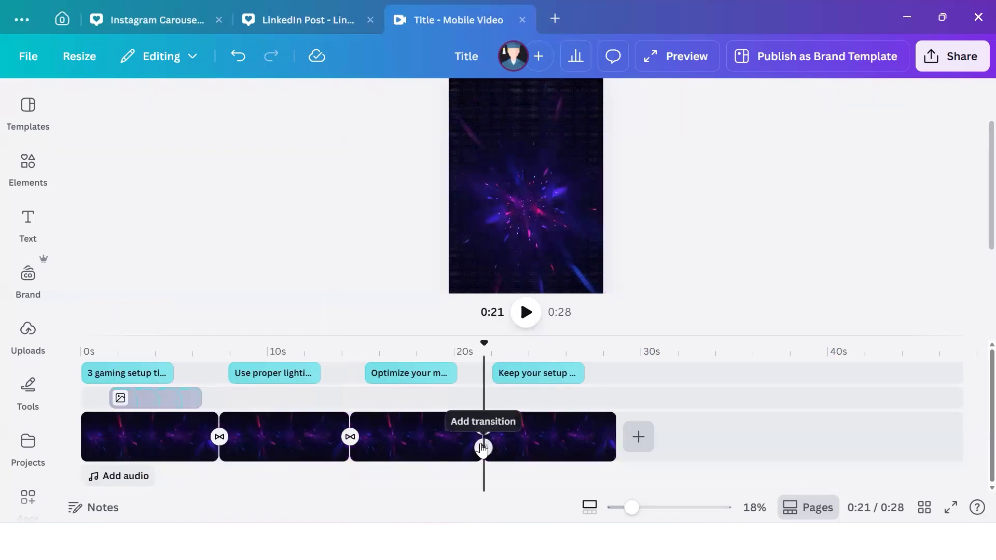
pyautogui.click(166, 234)
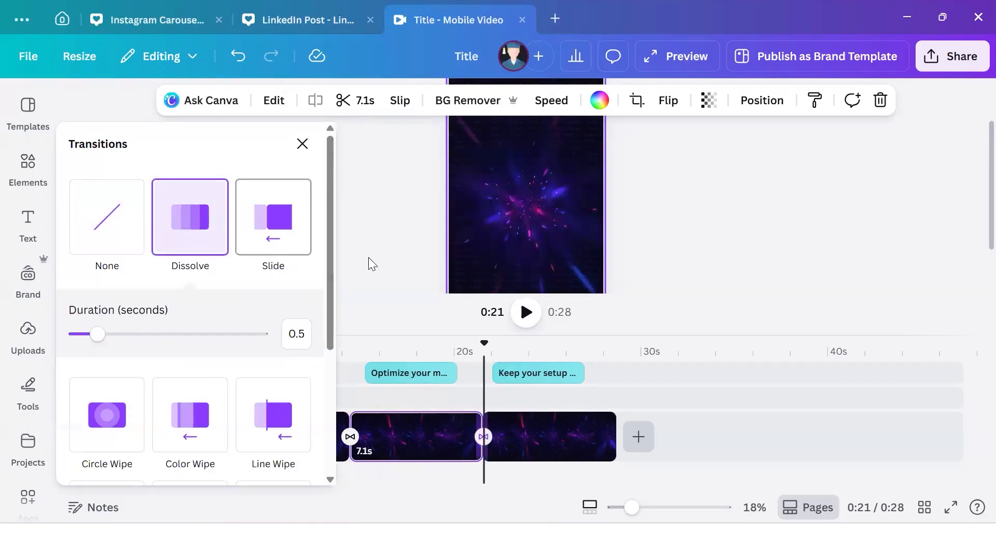
pyautogui.click(391, 260)
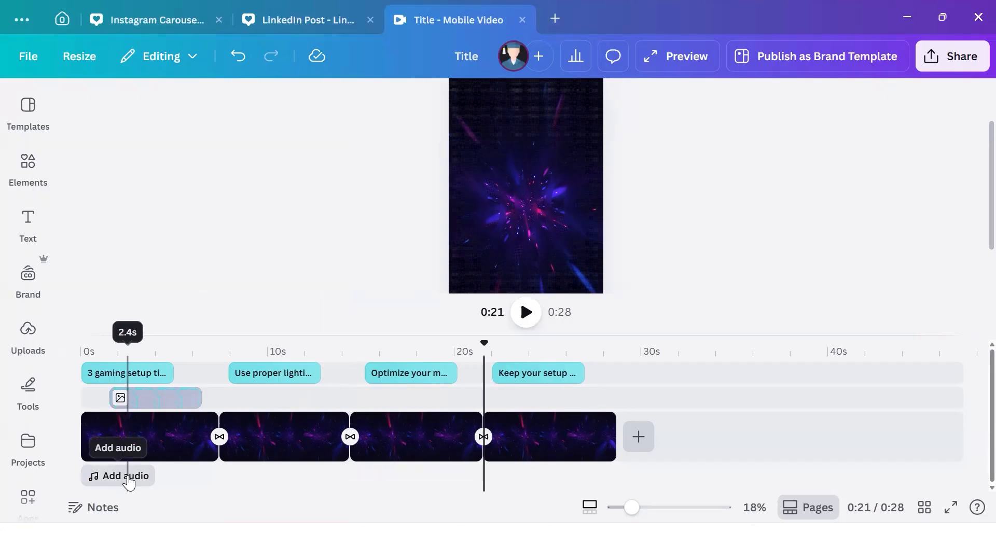
# - Search the music library for "gaming music" and add the "Game / Stylish Groove Trap Game Music" track to the video
pyautogui.click(129, 483)
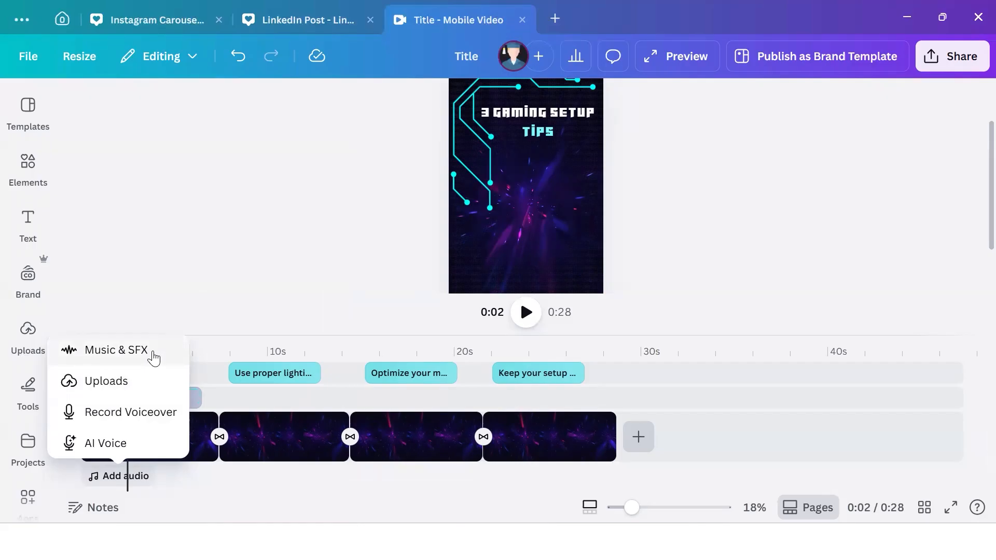
pyautogui.click(154, 358)
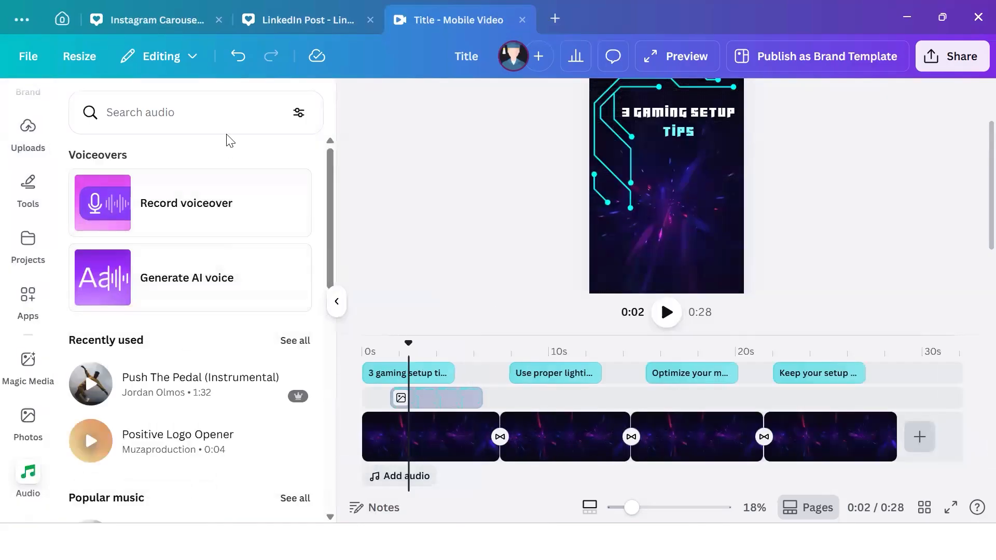
pyautogui.click(212, 122)
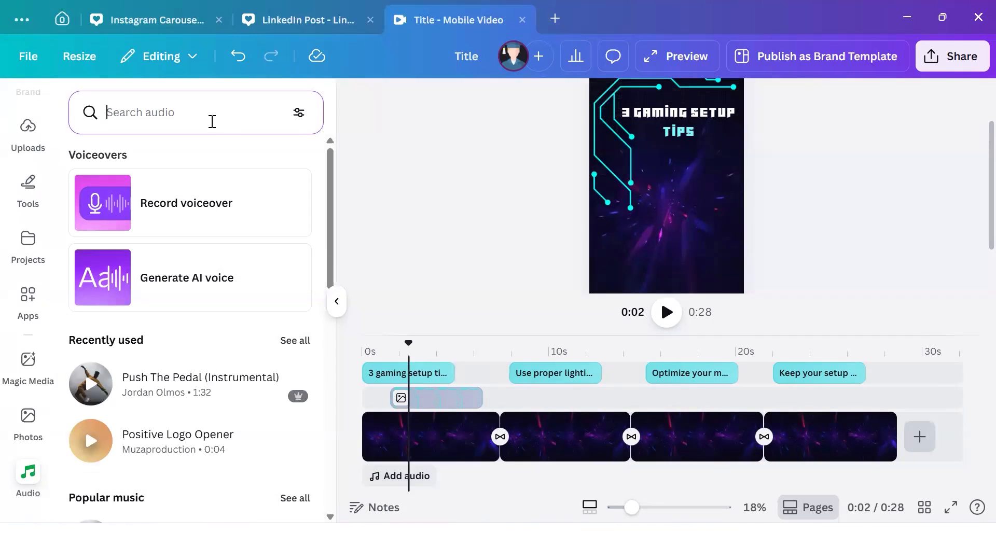
pyautogui.write('gaming')
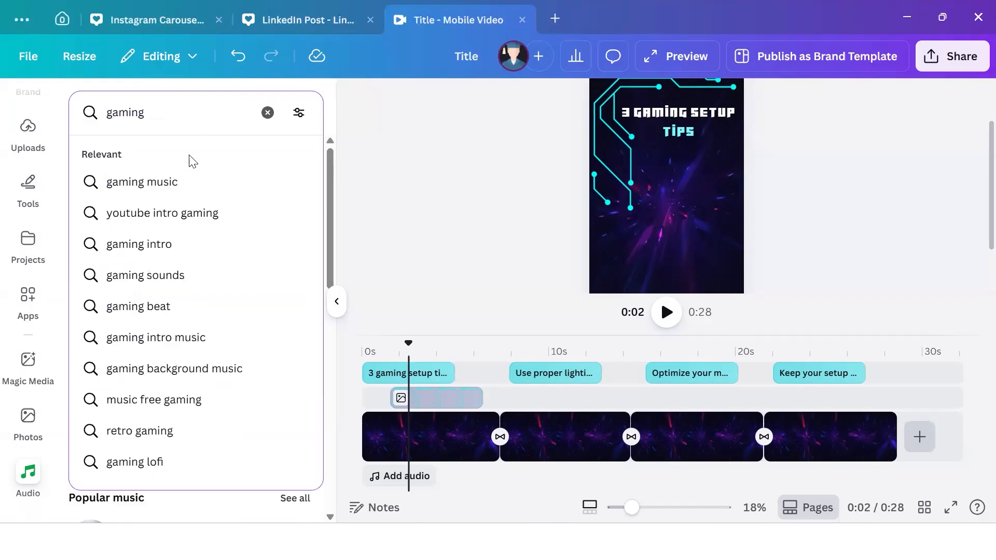
pyautogui.click(186, 186)
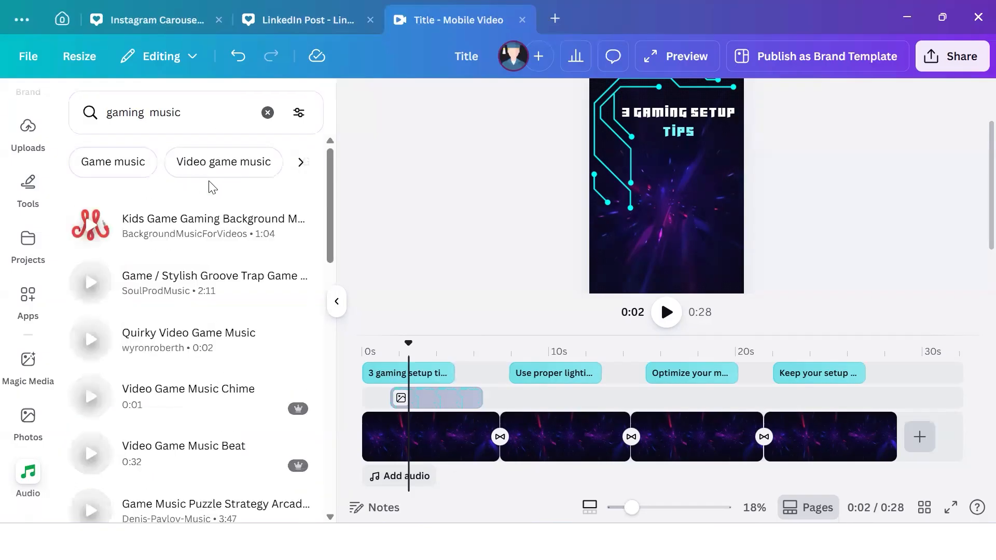
pyautogui.click(204, 272)
# - Listen to previews of the gaming music tracks, including "Quirky Video Game Music", and browse further down the results
pyautogui.click(89, 262)
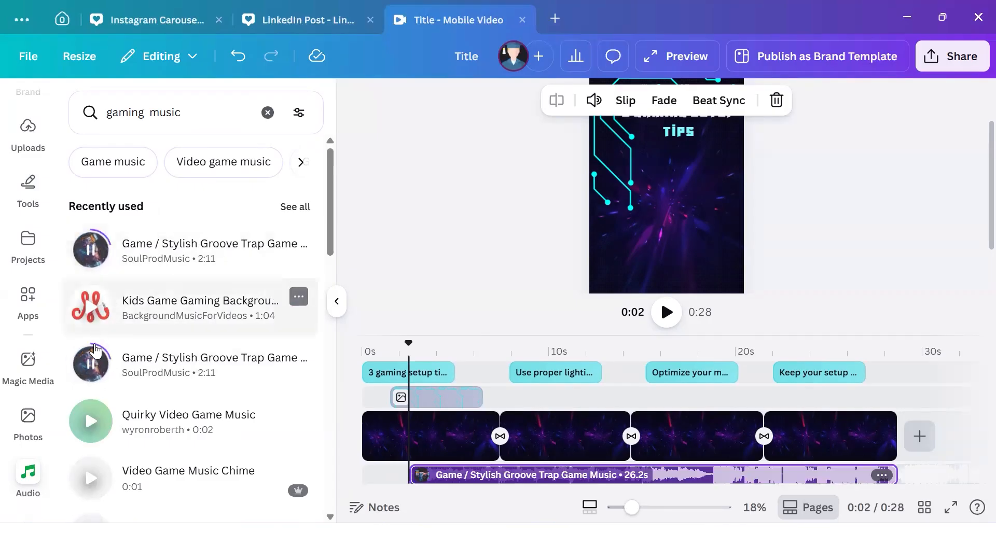
pyautogui.click(90, 418)
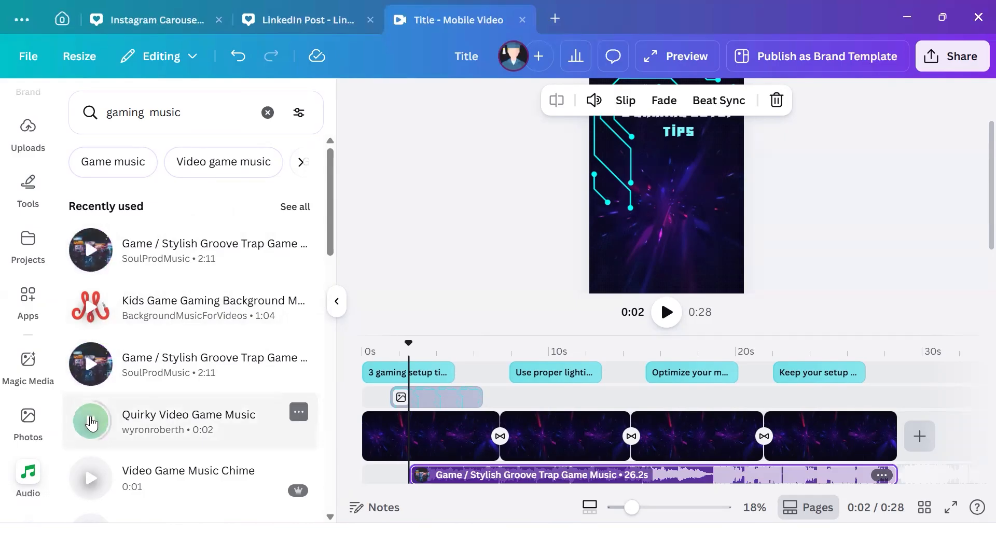
pyautogui.scroll(-1, 156, 361)
pyautogui.scroll(-1, 156, 362)
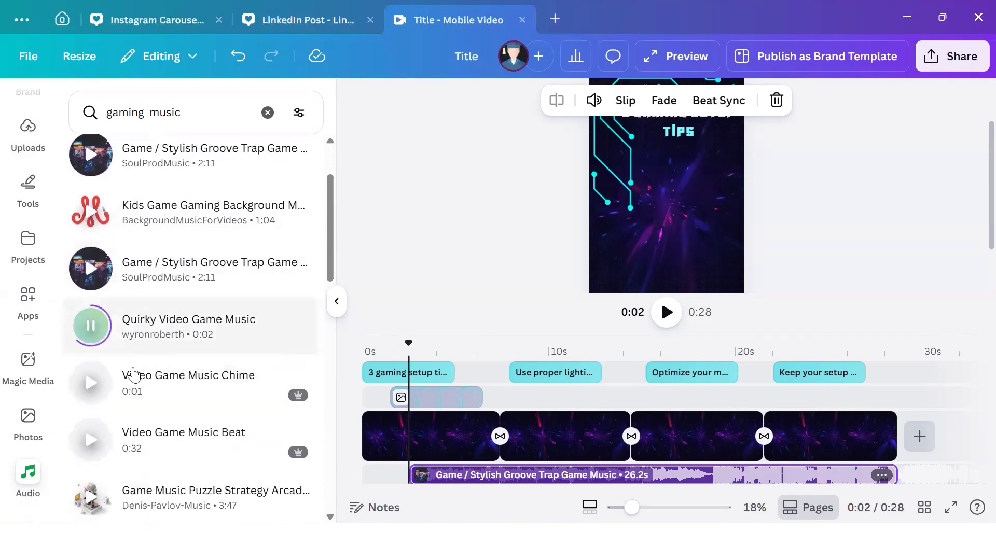
pyautogui.scroll(-3, 98, 384)
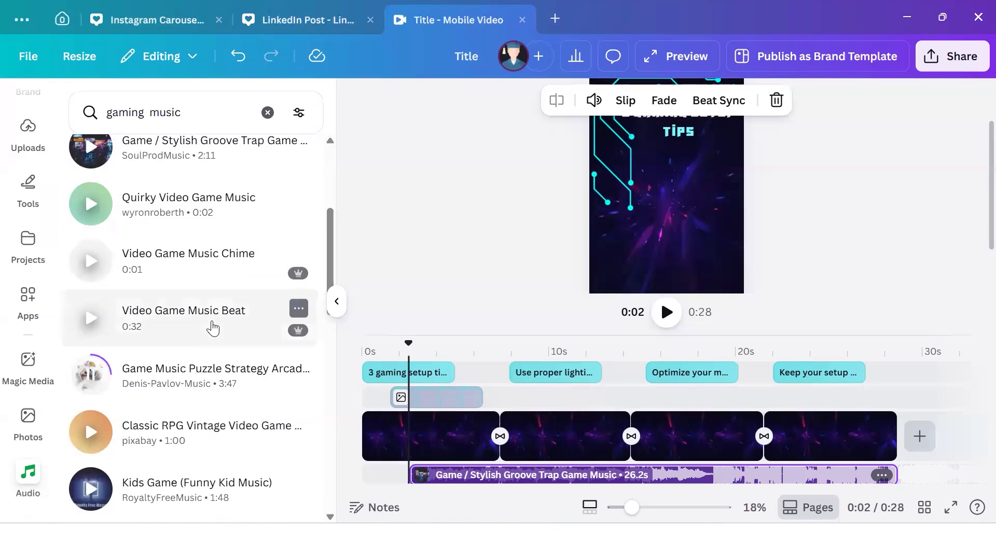
# - Extend the start of the "Game / Stylish Groove Trap Game Music" track to 0s so it covers the whole video
pyautogui.scroll(5, 211, 327)
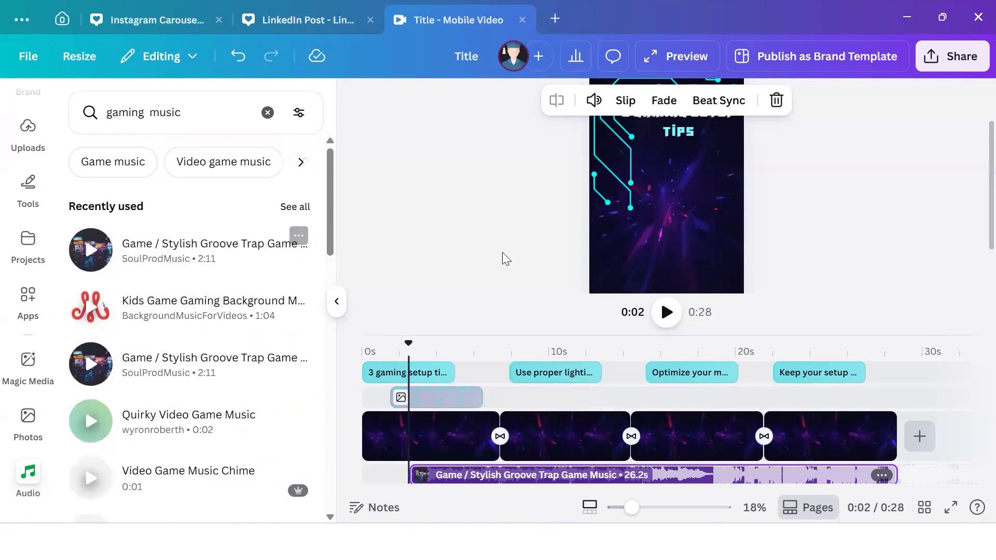
pyautogui.scroll(-4, 191, 356)
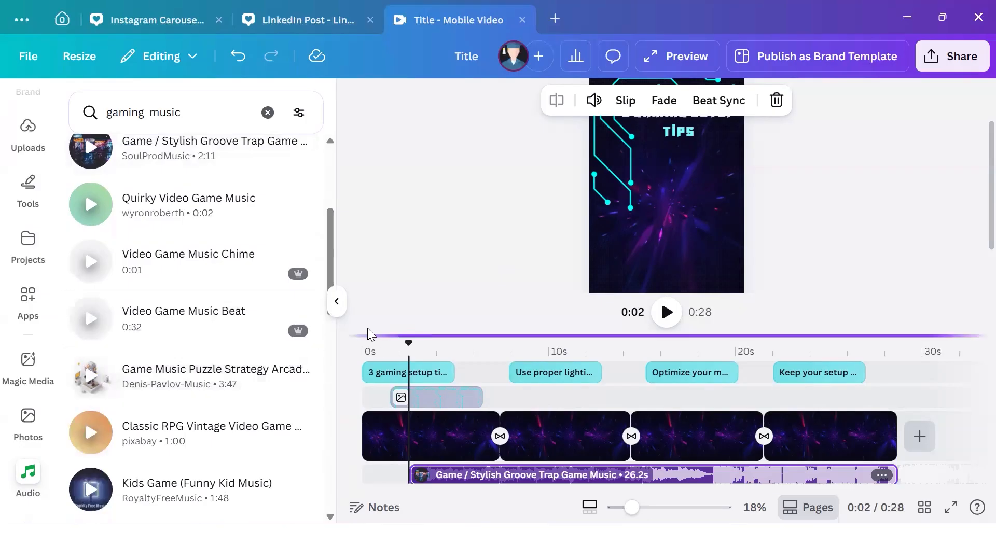
pyautogui.click(344, 302)
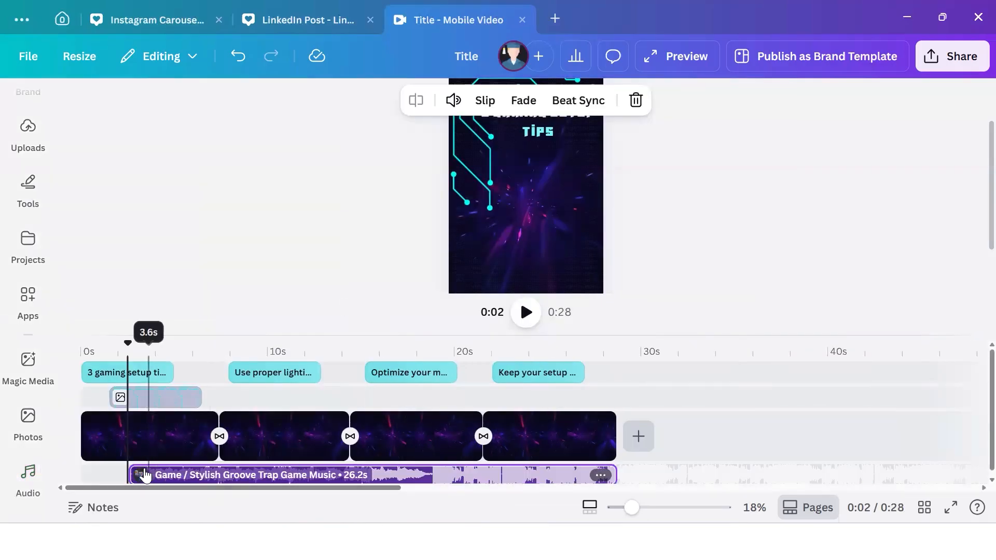
pyautogui.moveTo(143, 475); pyautogui.dragTo(83, 466)
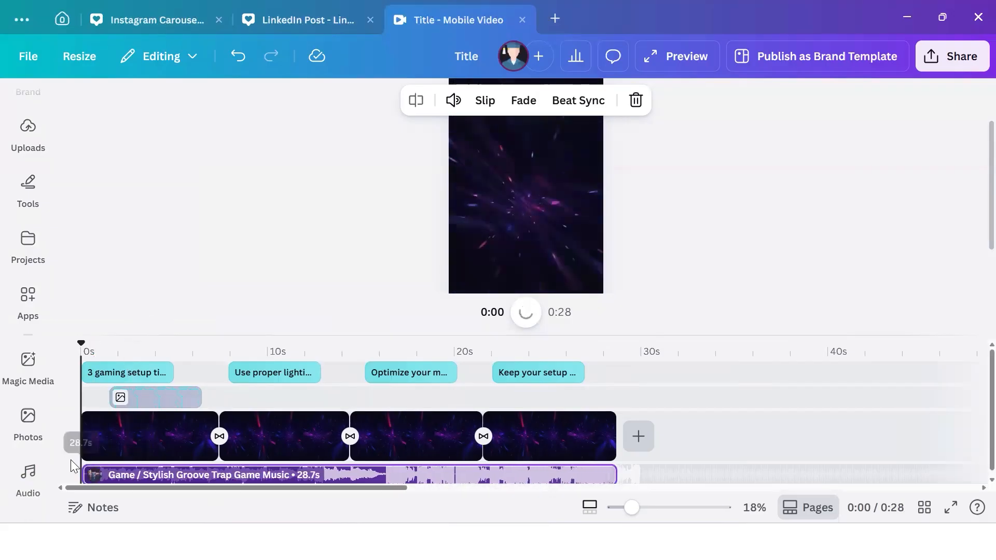
pyautogui.click(264, 220)
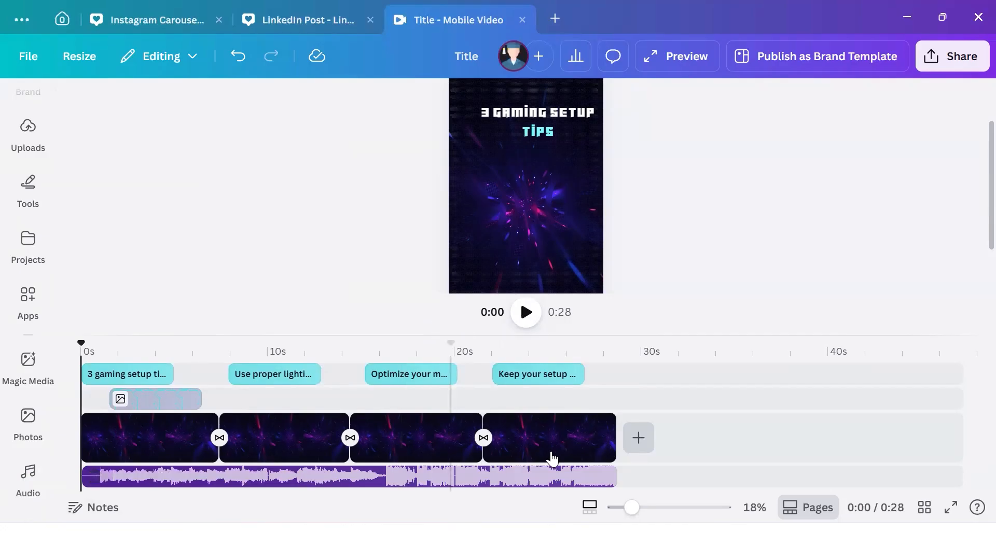
# - Enlarge the canvas area above the timeline and play the finished video through from the start
pyautogui.scroll(1, 380, 249)
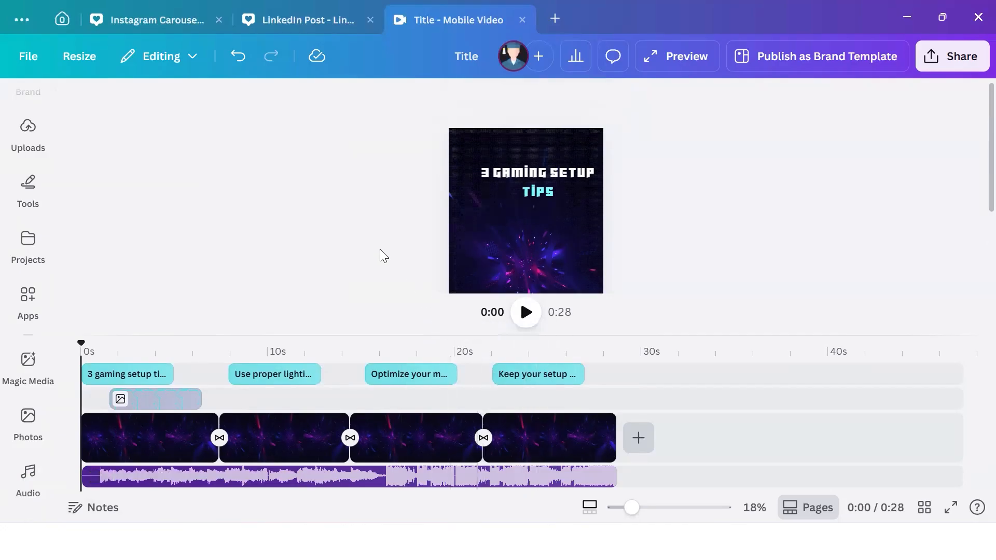
pyautogui.scroll(-1, 380, 249)
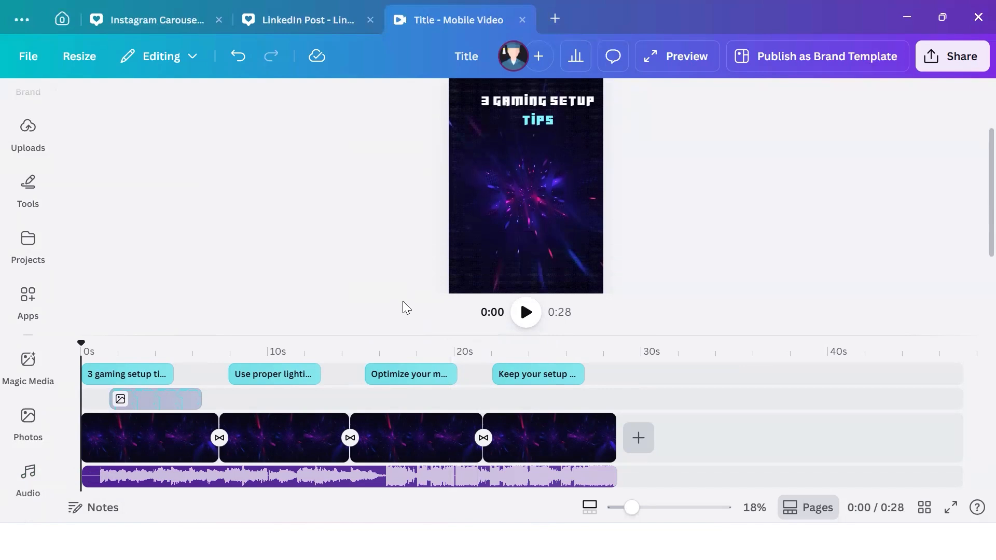
pyautogui.moveTo(423, 335); pyautogui.dragTo(465, 493)
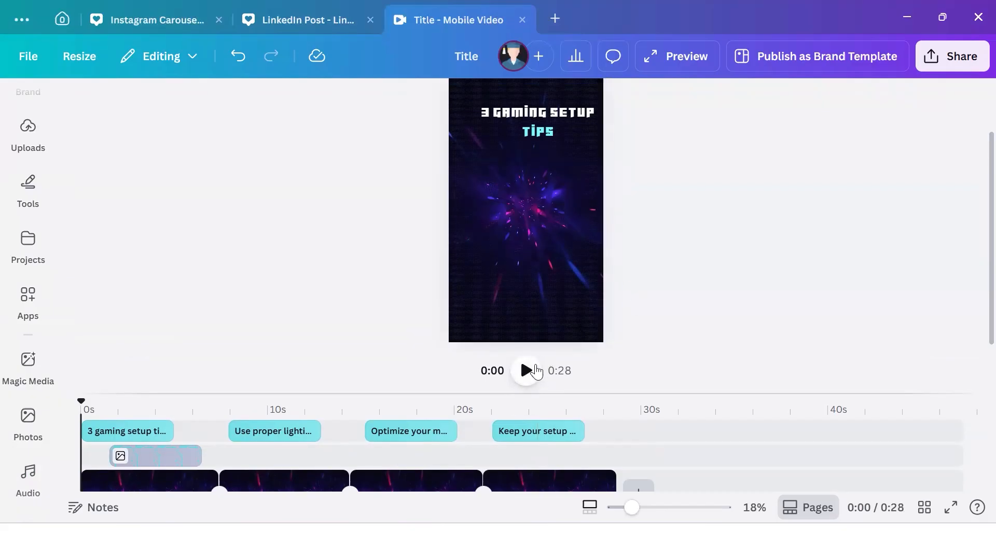
pyautogui.click(536, 368)
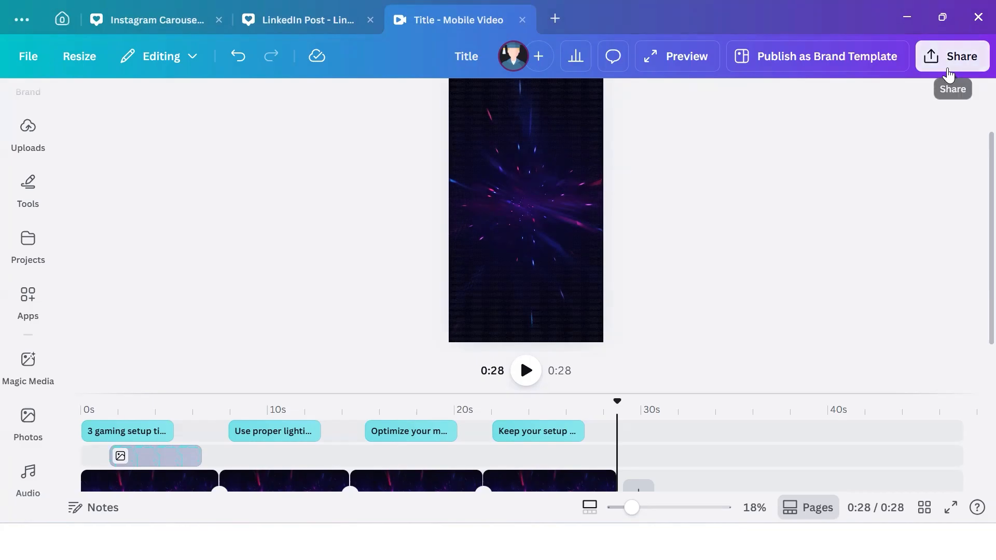
# - View the video's download options for MP4 Video at 1080p (HD) and close them without downloading
pyautogui.click(948, 73)
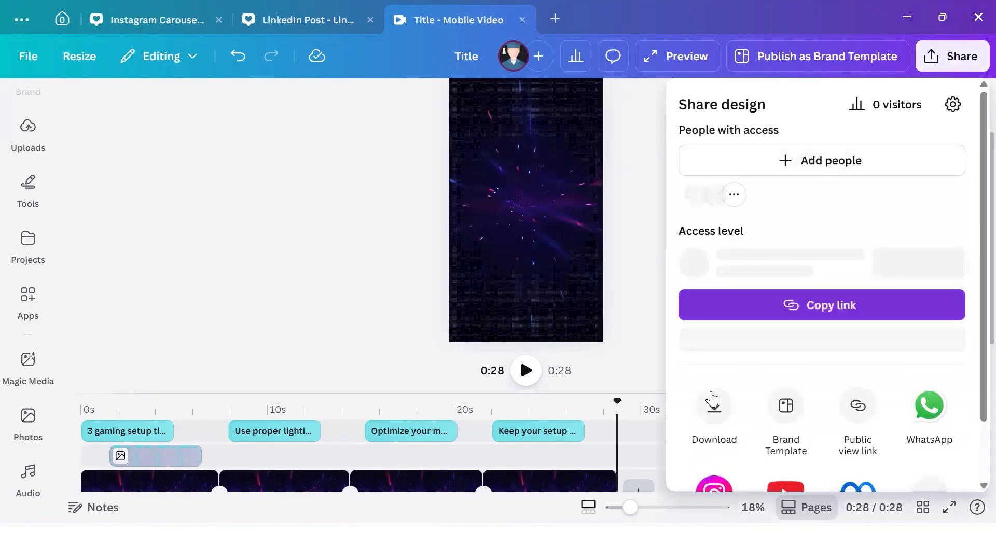
pyautogui.click(712, 408)
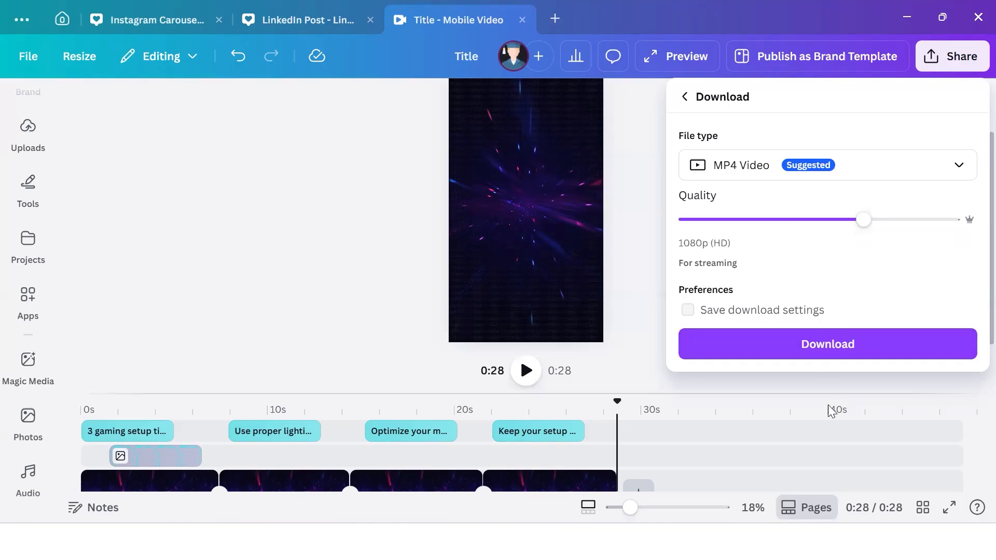
pyautogui.click(589, 364)
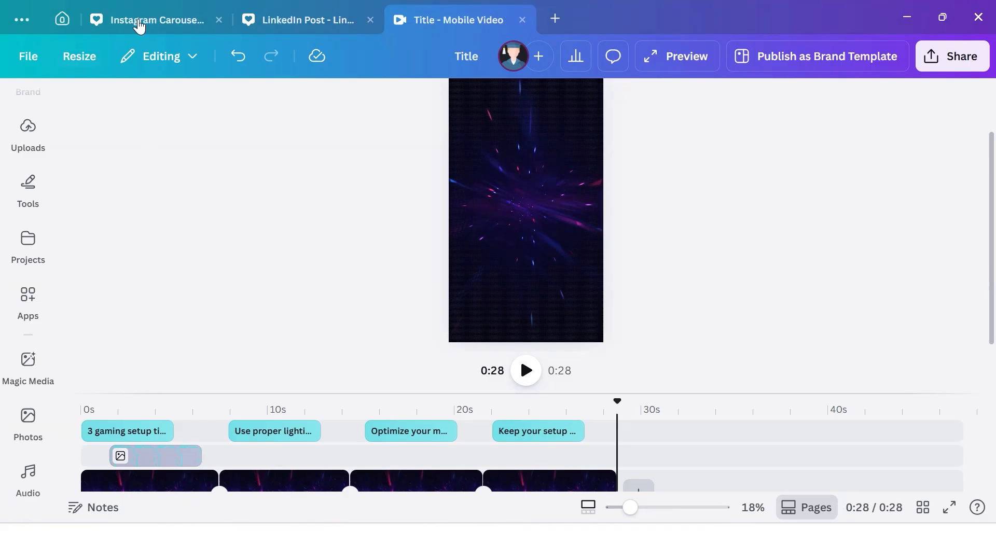
# - Switch to the Instagram Carousel Post design and review the ShadowByte brand kit's logos, colors, fonts and graphics
pyautogui.click(139, 21)
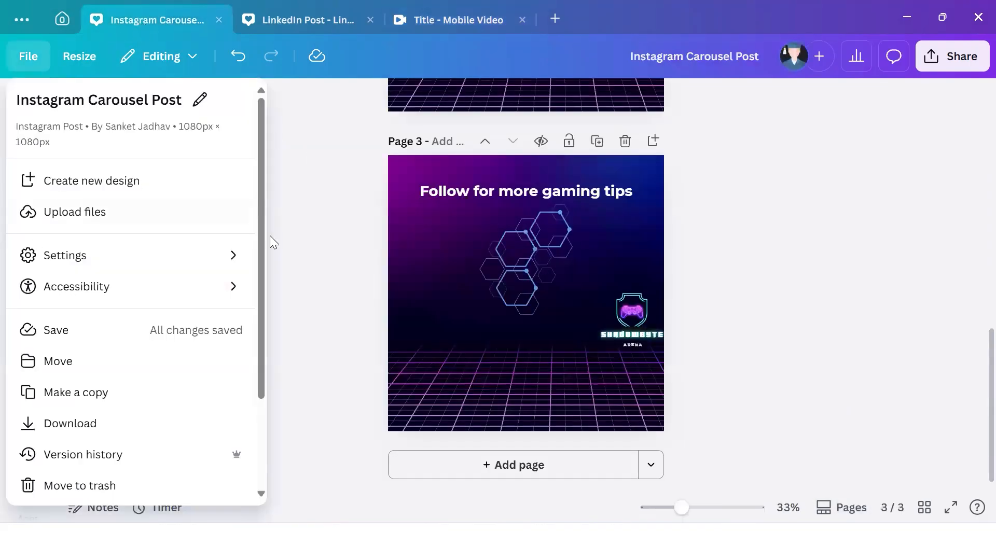
pyautogui.click(270, 236)
pyautogui.click(28, 284)
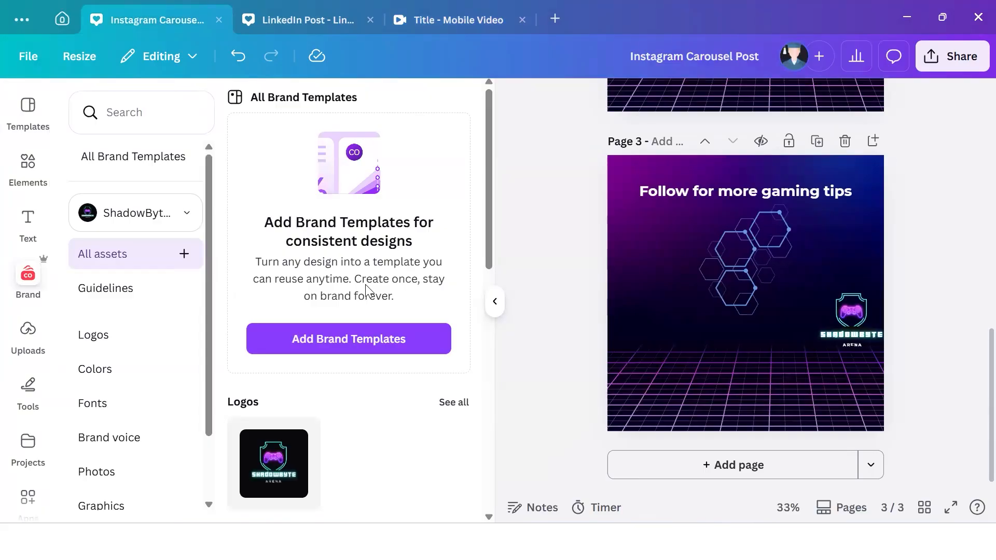
pyautogui.click(122, 339)
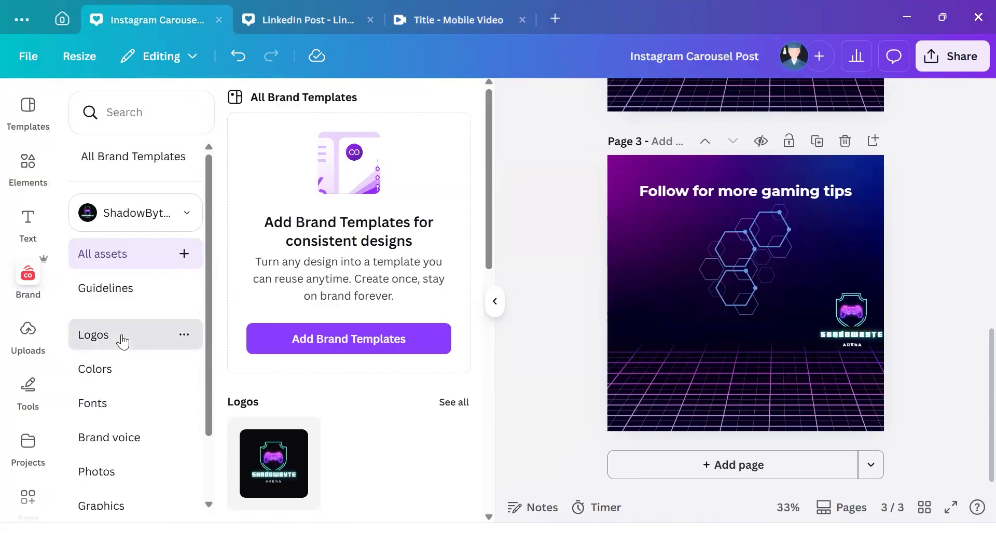
pyautogui.click(114, 372)
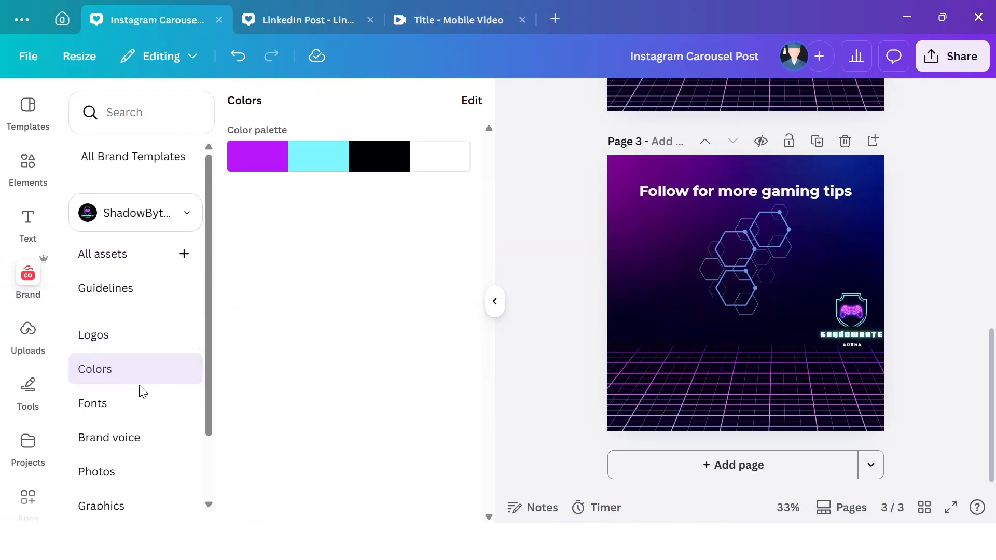
pyautogui.click(138, 406)
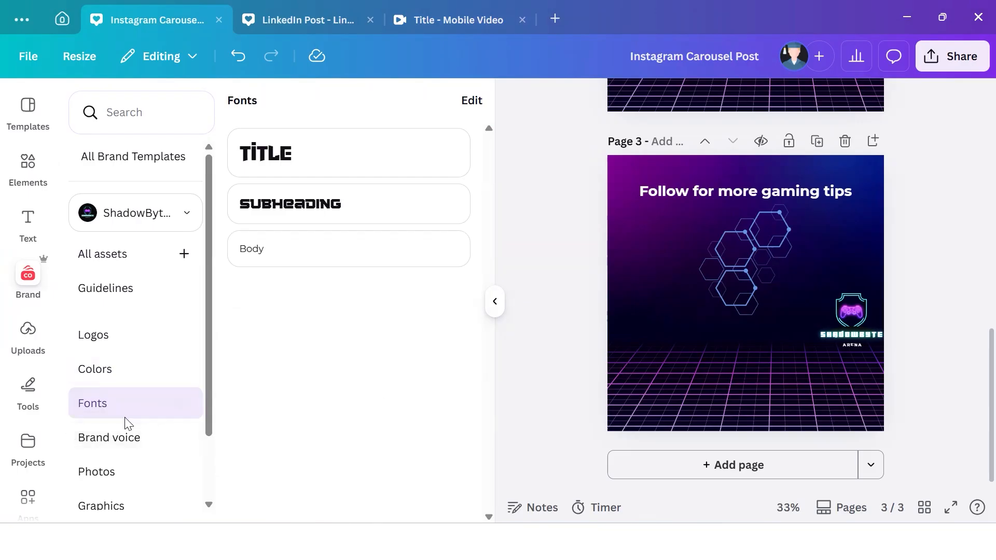
pyautogui.scroll(-2, 124, 423)
pyautogui.click(110, 426)
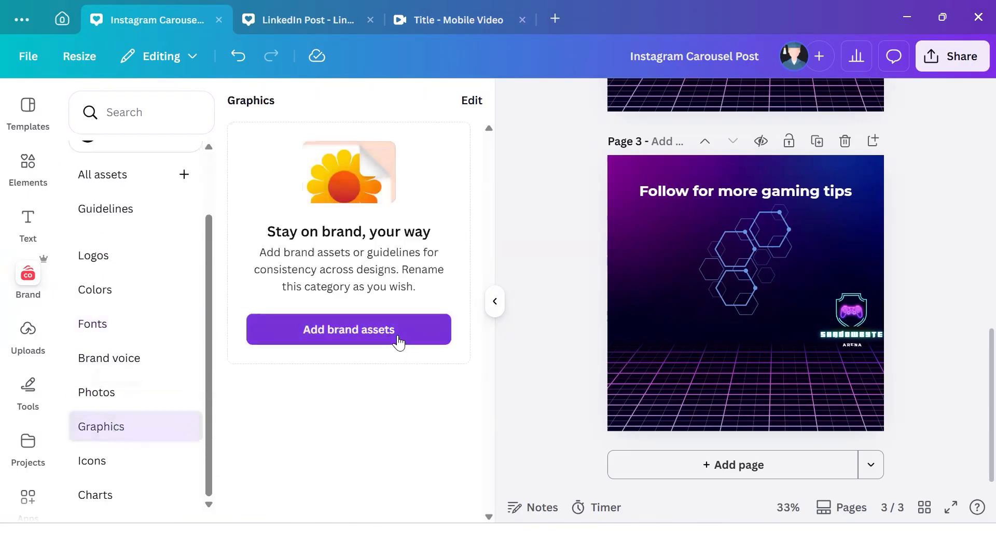
pyautogui.click(494, 301)
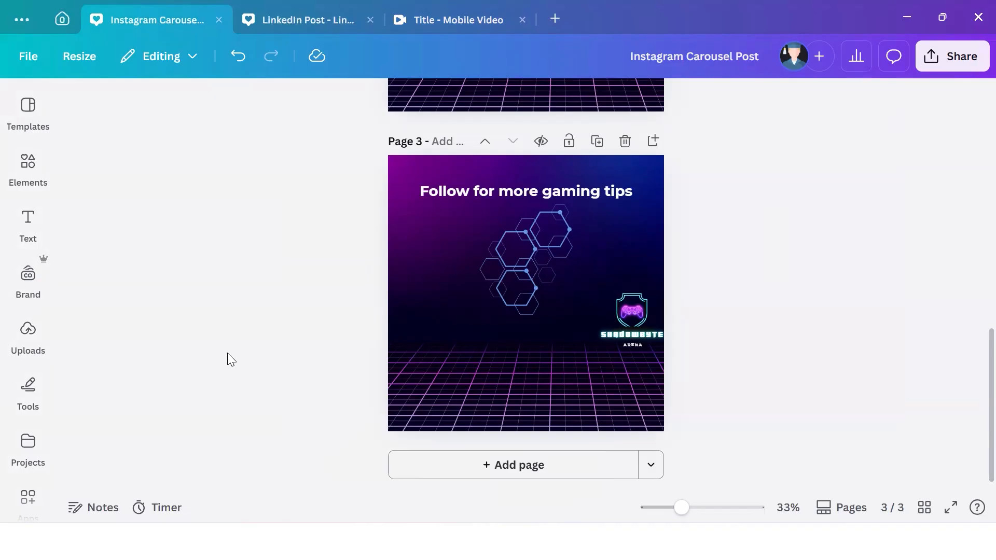
# - Look through the carousel post's pages and return to the "Title - Mobile Video" design
pyautogui.click(13, 104)
pyautogui.scroll(10, 527, 236)
pyautogui.click(527, 234)
pyautogui.scroll(-5, 527, 234)
pyautogui.scroll(-5, 527, 234)
pyautogui.click(414, 29)
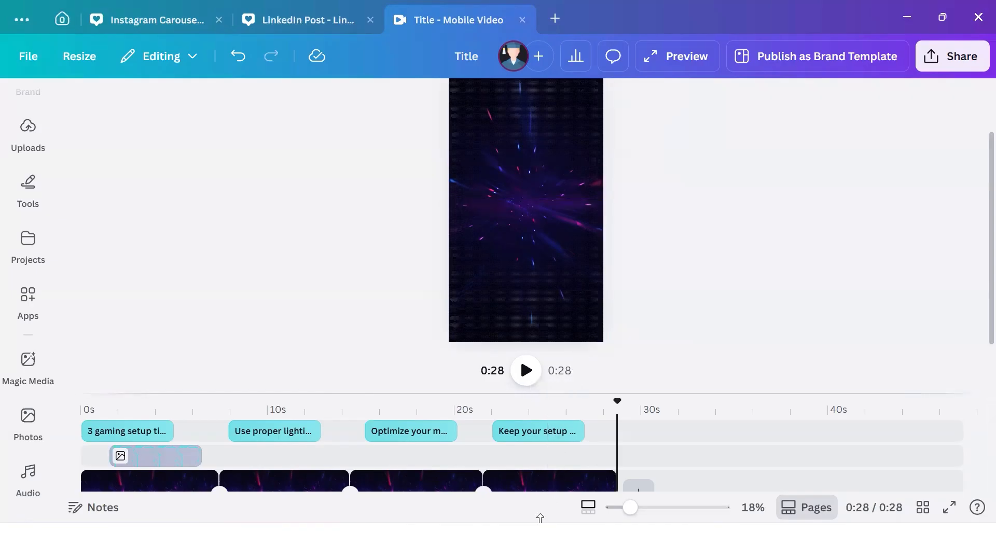
# - Switch to the browser and review the Canva Essentials Specialization page on Coursera, including its learning outcomes, skills and tools
pyautogui.moveTo(540, 540)
pyautogui.click(534, 467)
pyautogui.click(363, 20)
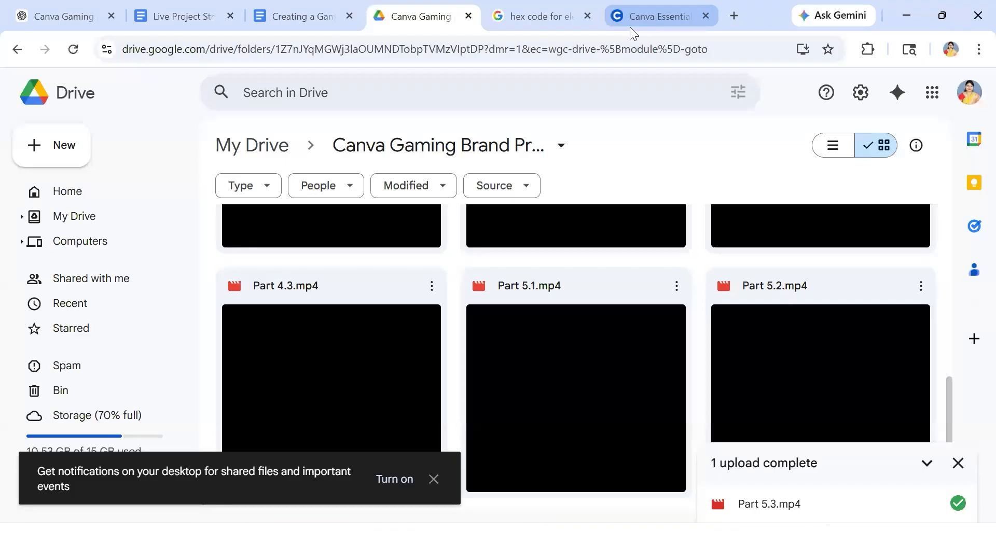
pyautogui.click(629, 27)
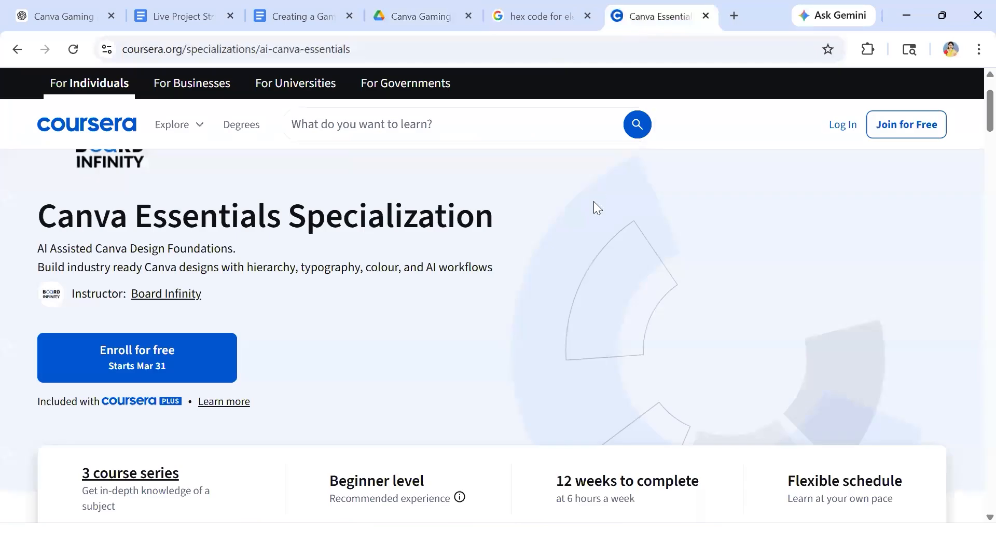
pyautogui.scroll(2, 593, 201)
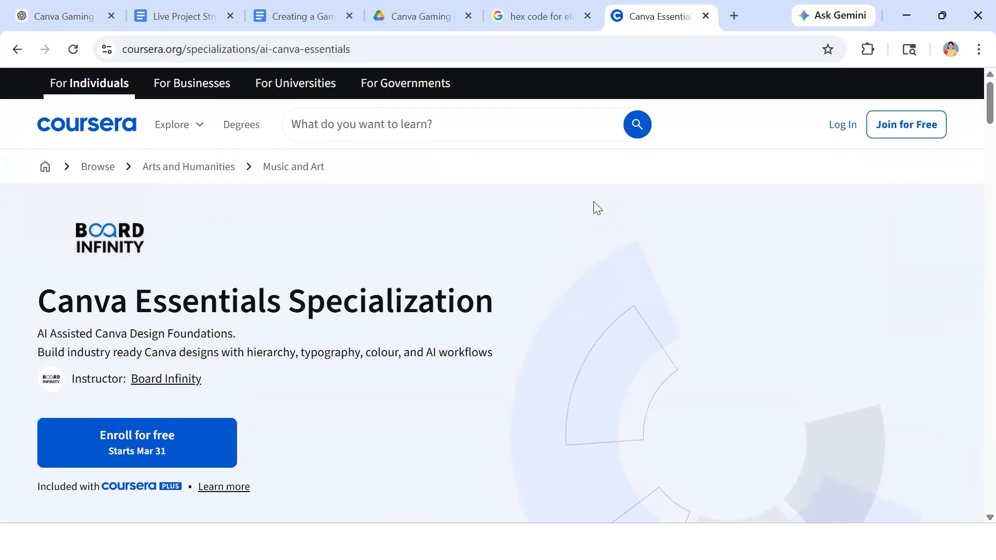
pyautogui.scroll(-2, 593, 202)
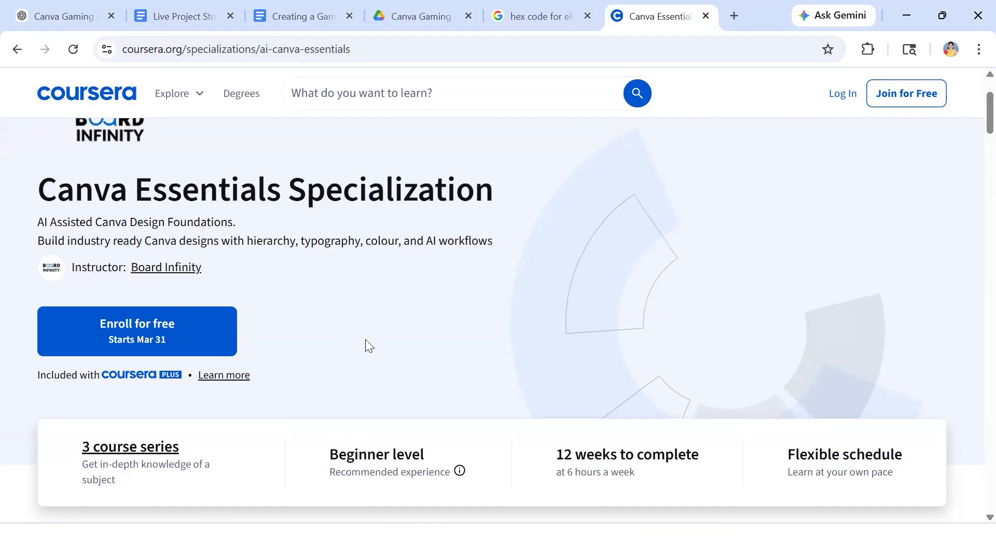
pyautogui.scroll(-3, 365, 339)
pyautogui.scroll(4, 366, 337)
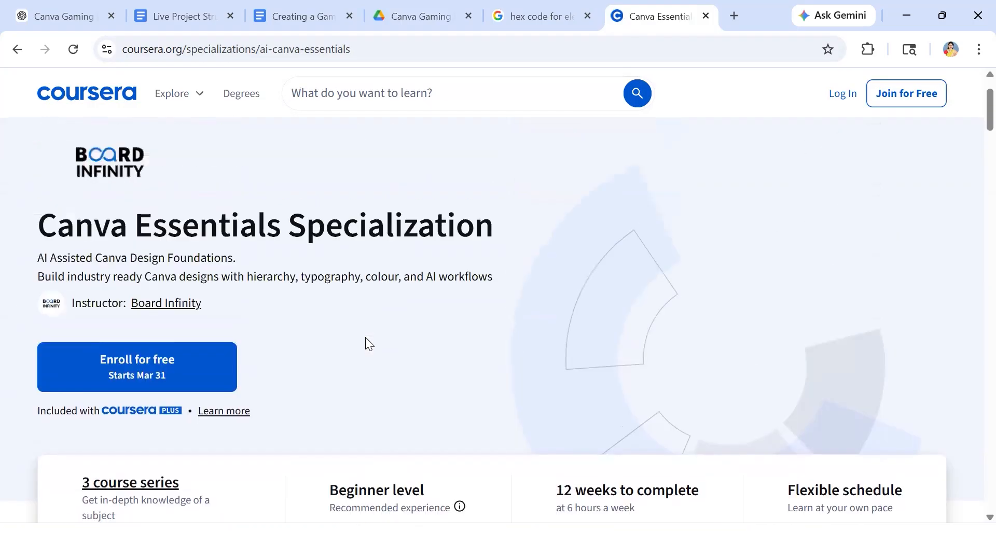
pyautogui.scroll(-7, 365, 337)
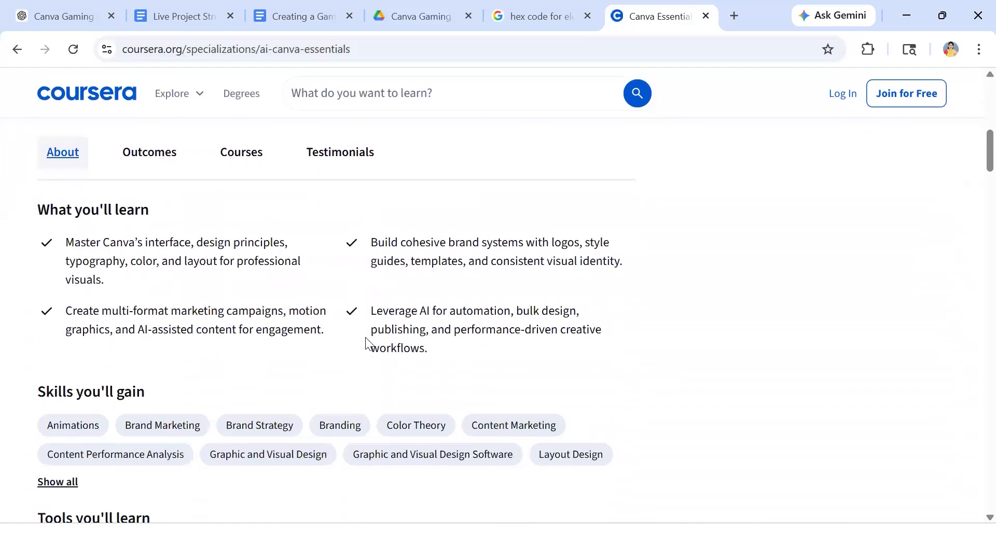
pyautogui.scroll(-1, 366, 340)
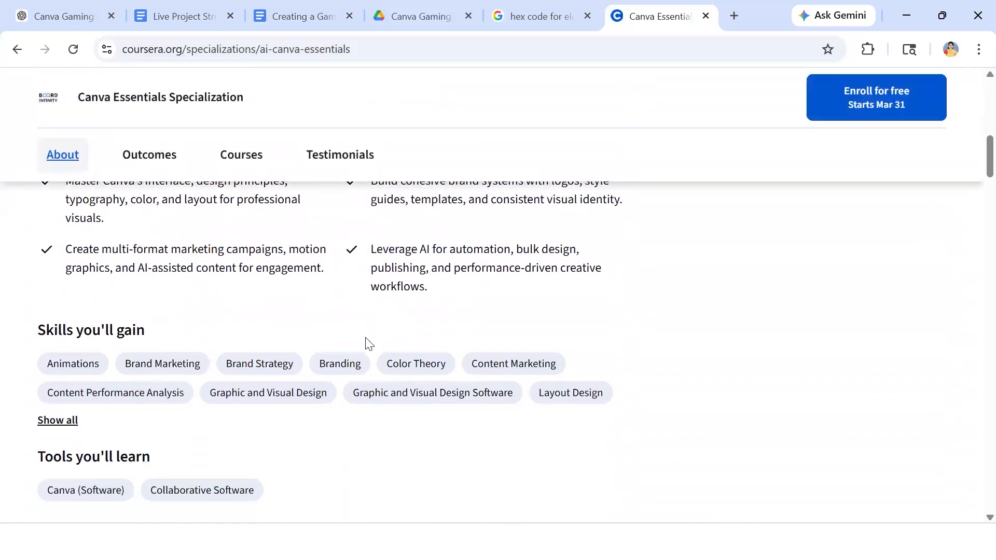